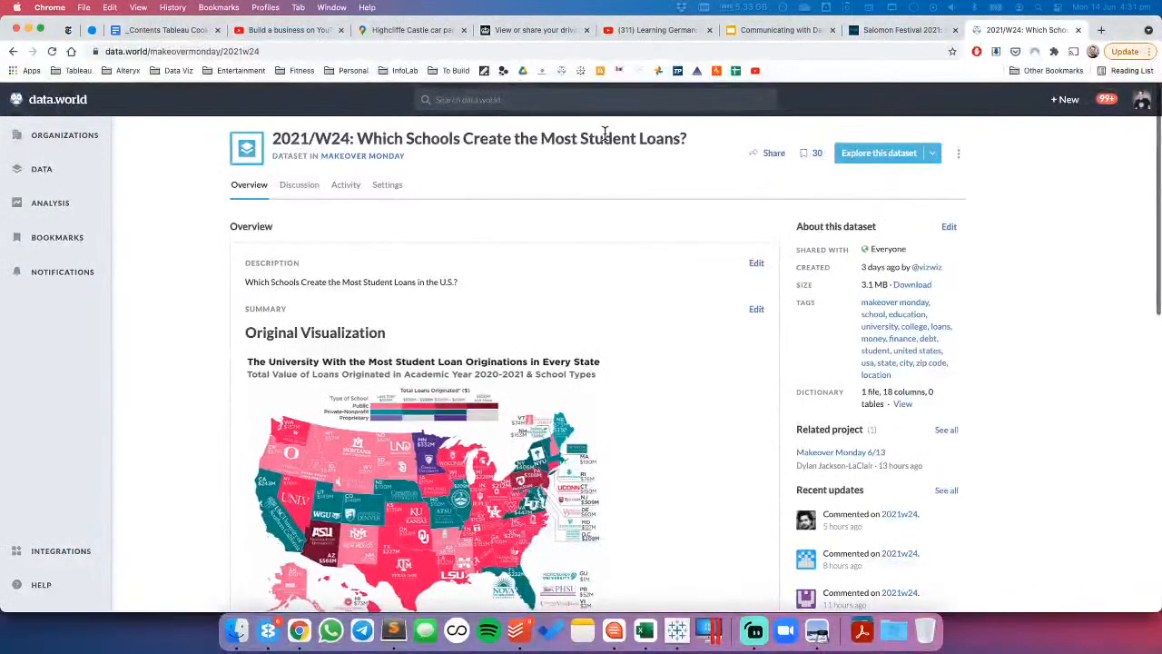
- Review the original visualization and resources of the 2021/W24 dataset, and open the original howmuch.net article
scroll(550, 395, "down", 3)
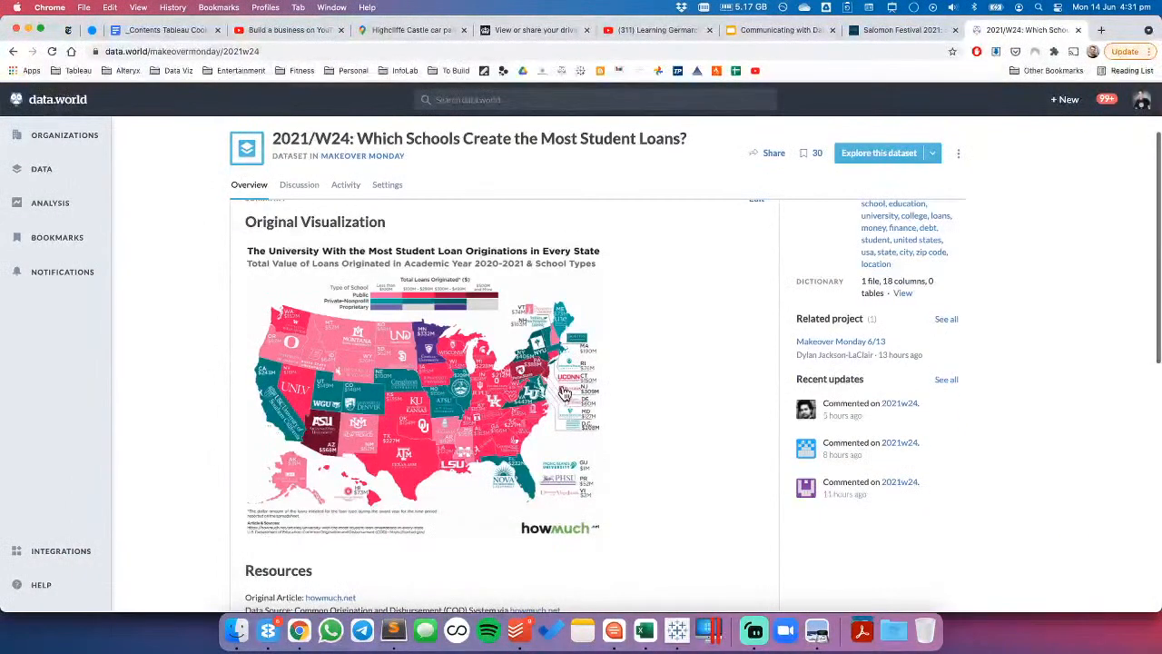
scroll(545, 418, "down", 2)
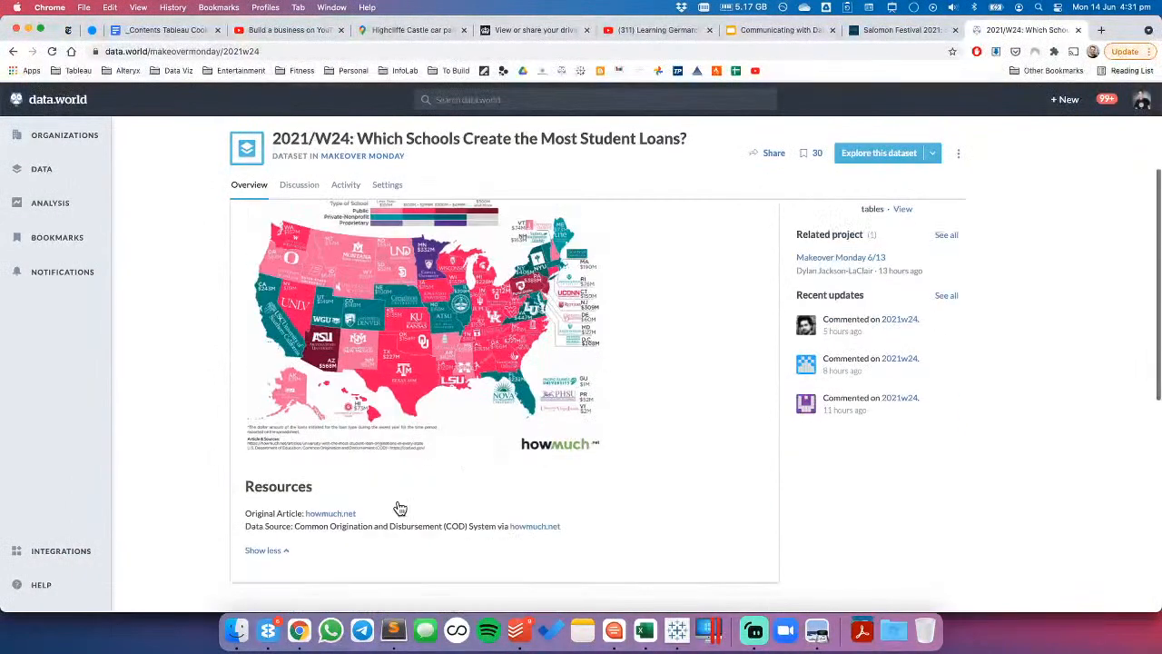
left_click(331, 515)
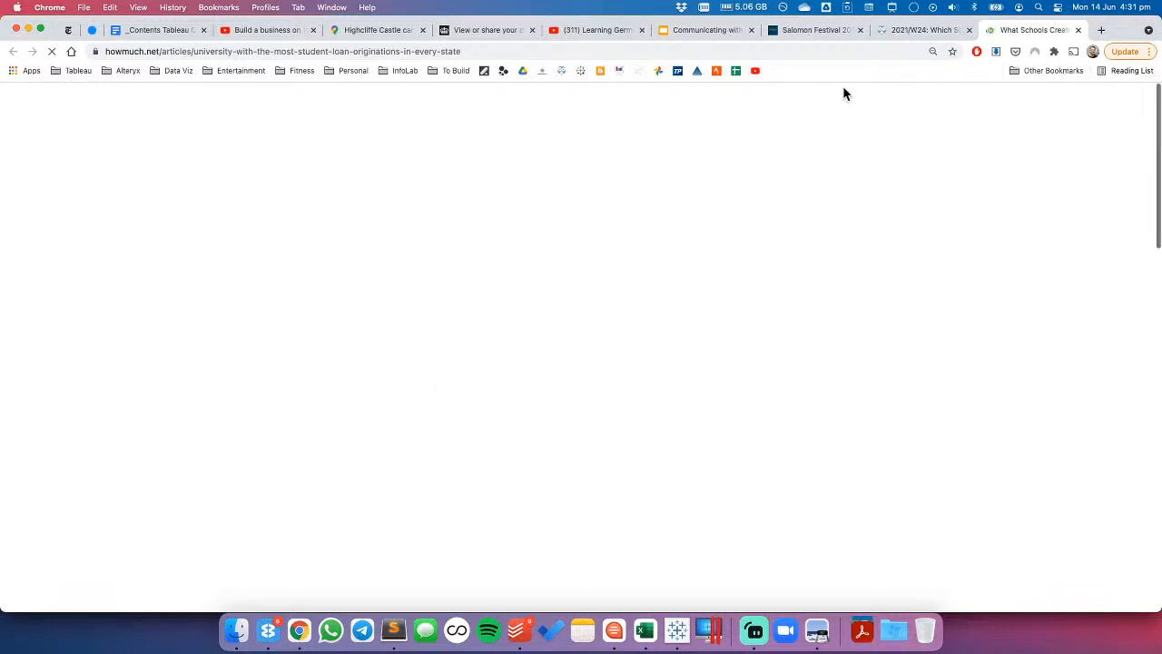
- Examine the map of universities with the most student loan originations by state in the howmuch.net article
left_click(899, 32)
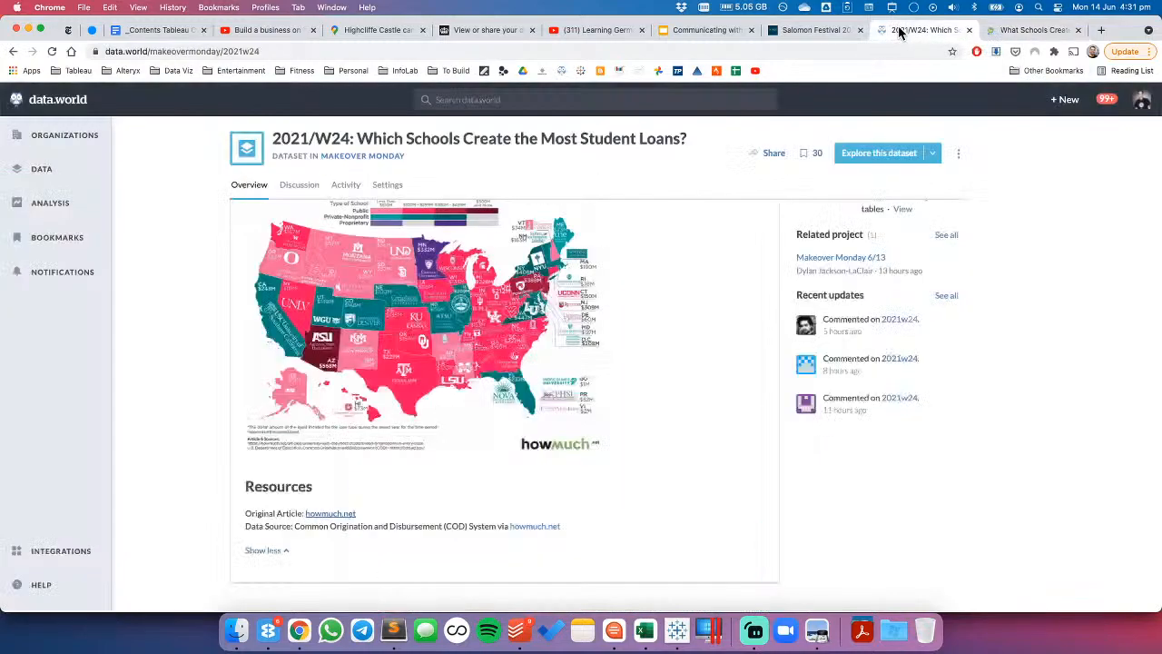
left_click(994, 31)
scroll(712, 400, "down", 1)
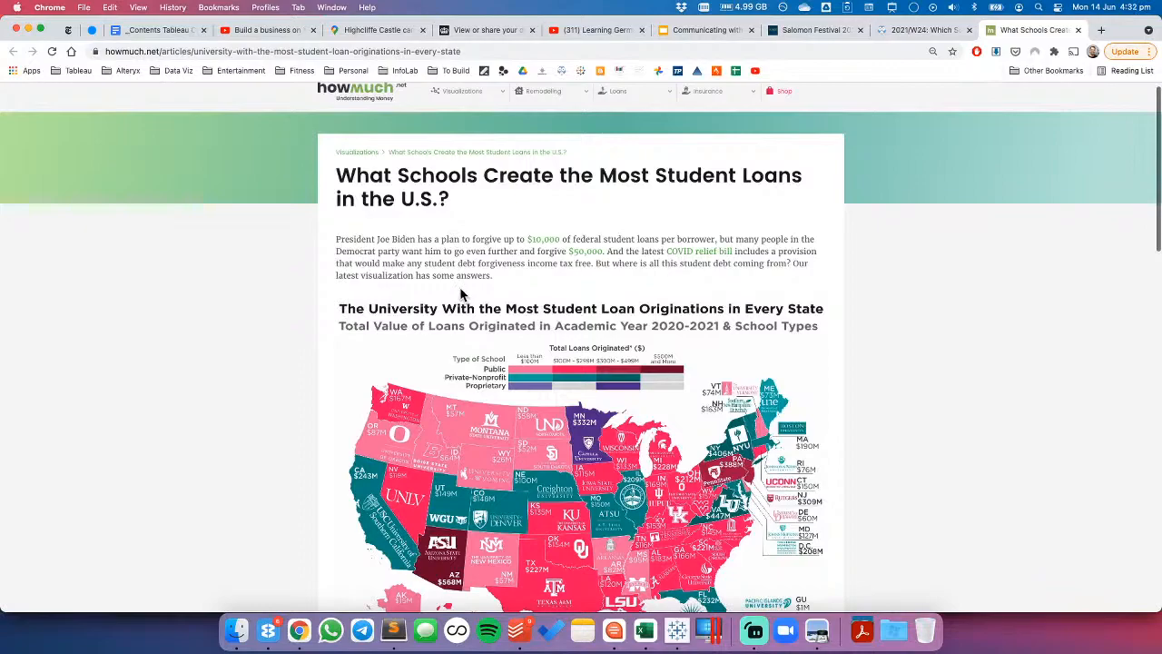
scroll(463, 295, "down", 3)
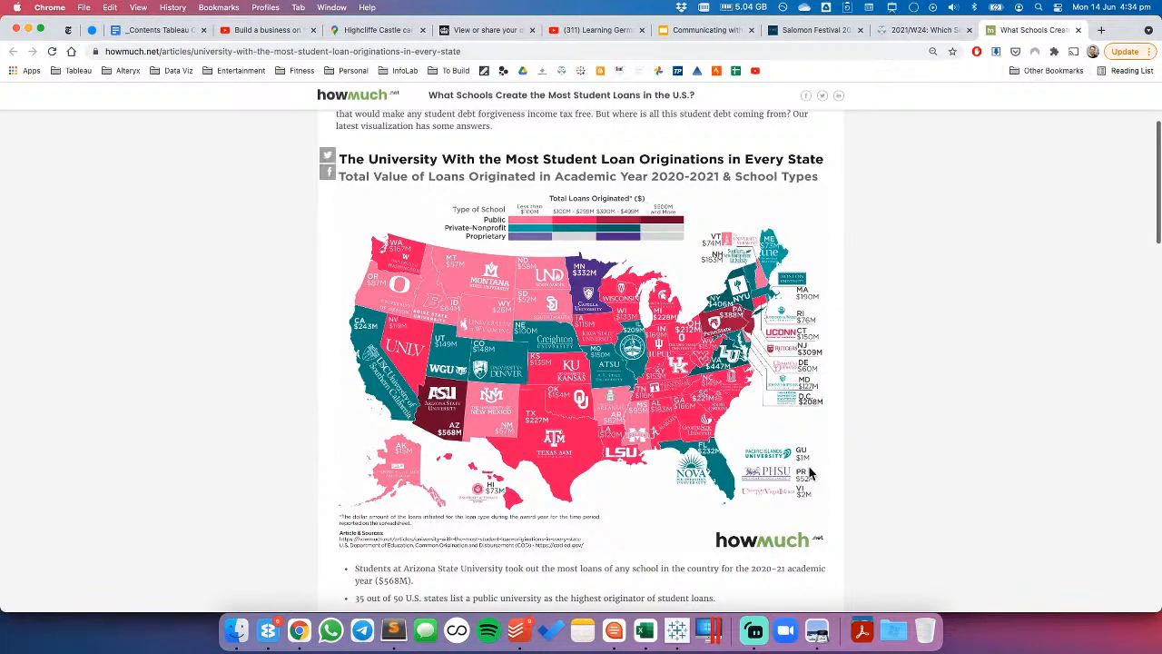
- Switch to Tableau and review the list of School Type members in the field's aliases
left_click(690, 638)
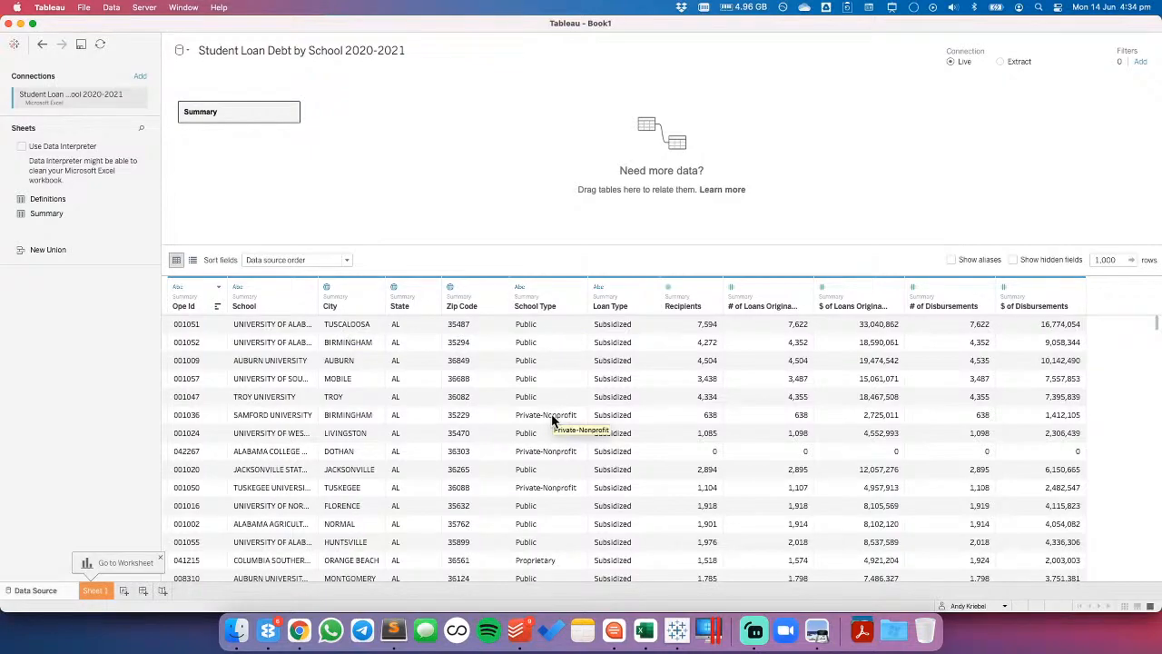
left_click(578, 287)
left_click(595, 340)
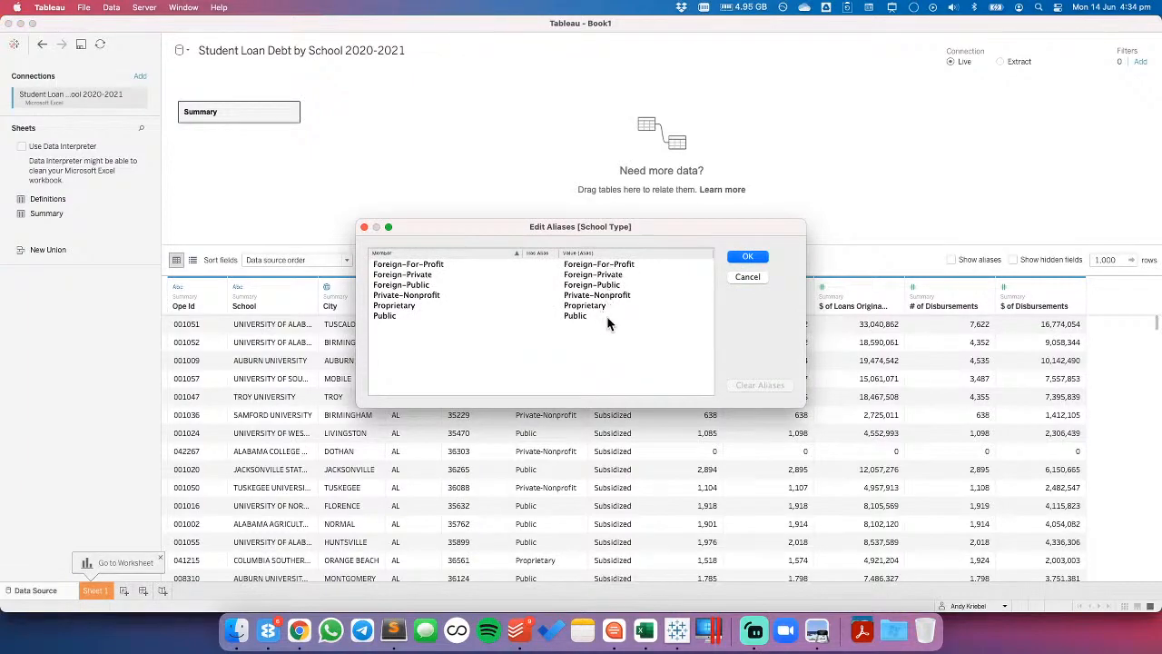
left_click(747, 277)
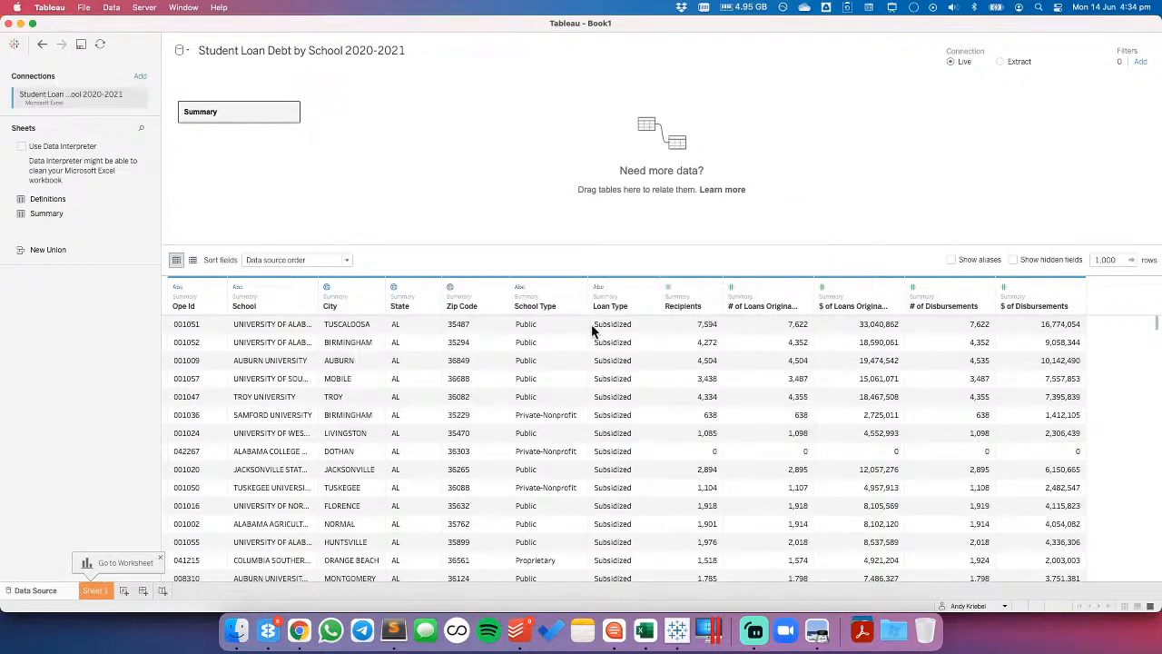
- Review the Loan Type aliases, including the Total, Subsidized and Unsubsidized - Graduate members
left_click(652, 288)
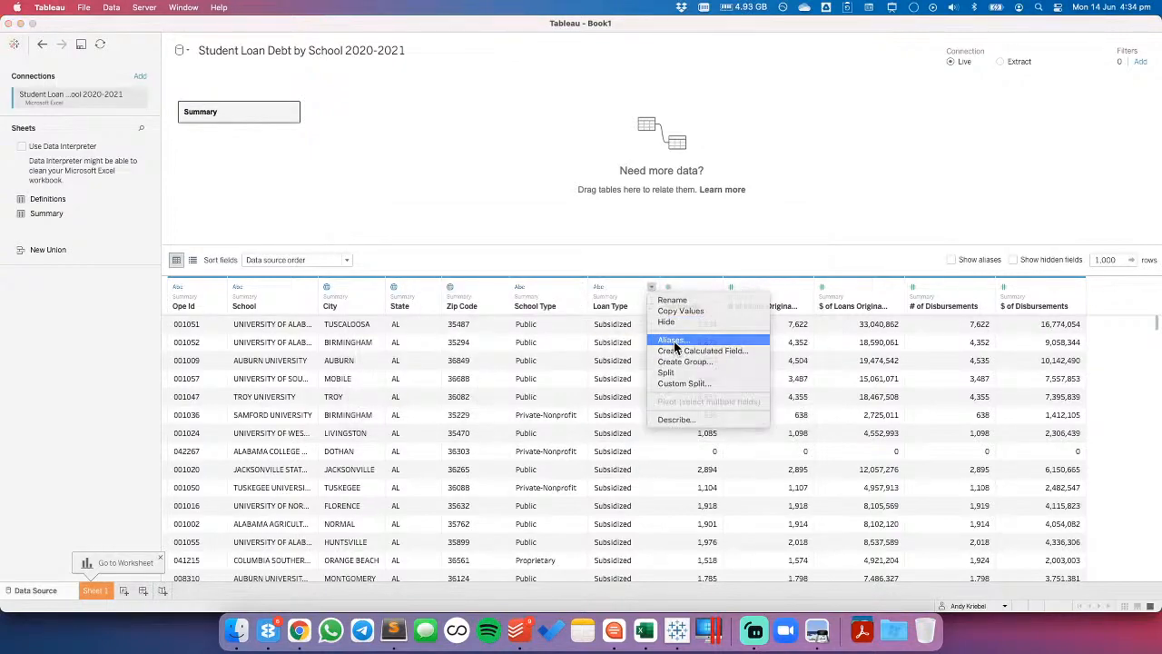
left_click(674, 340)
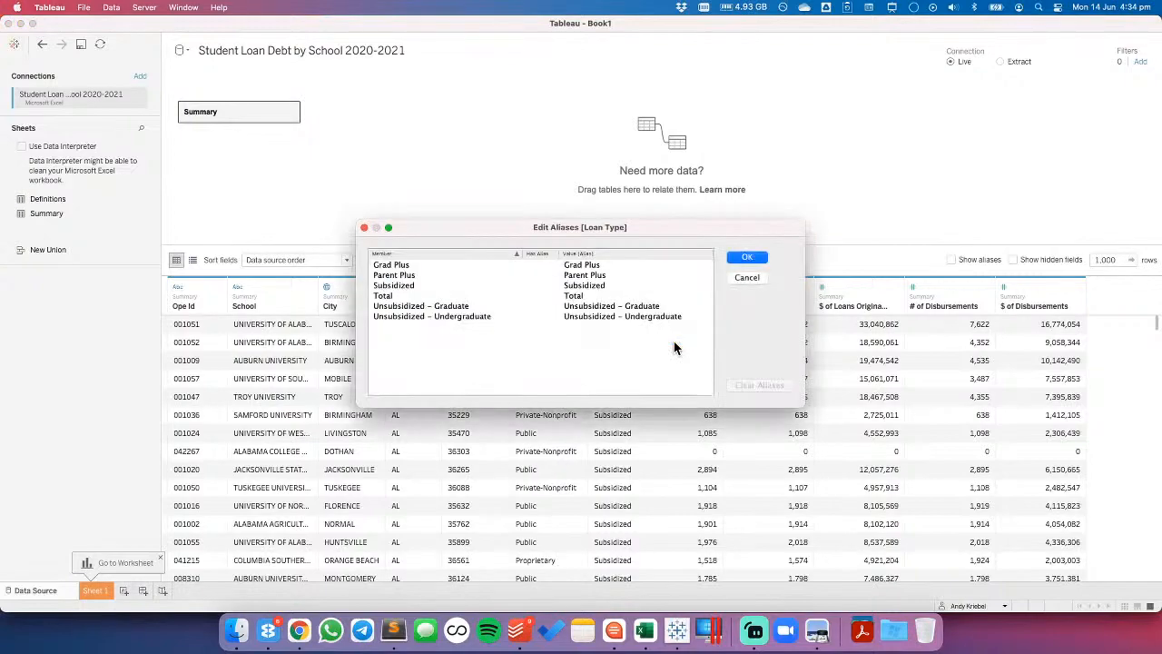
left_click(575, 296)
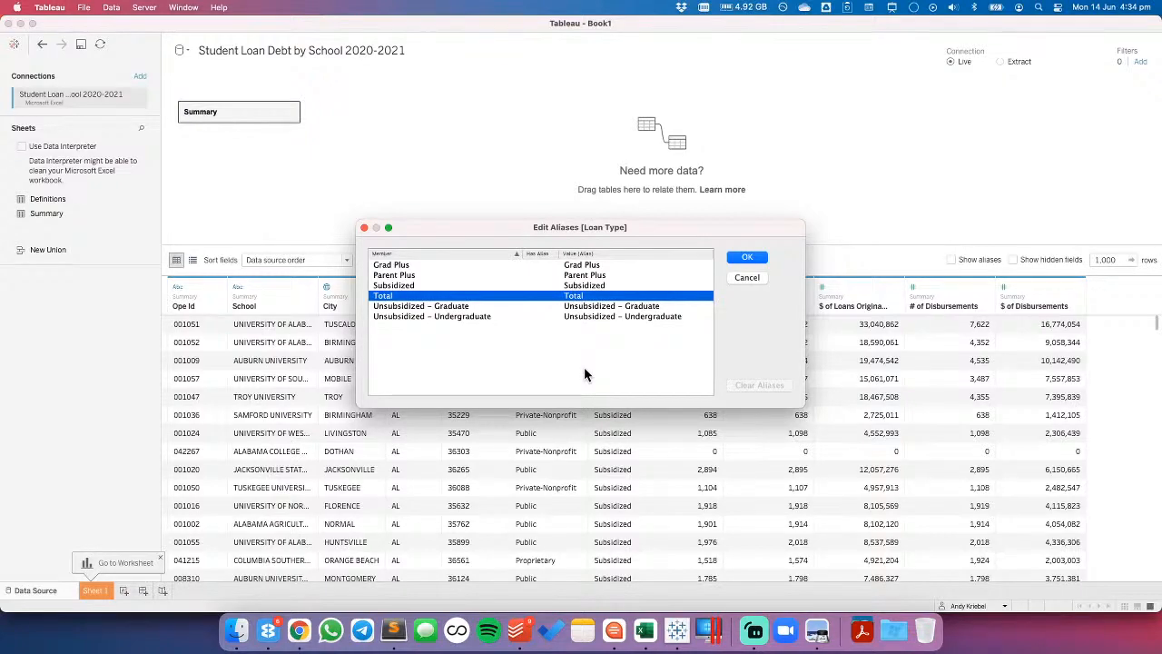
left_click(582, 286)
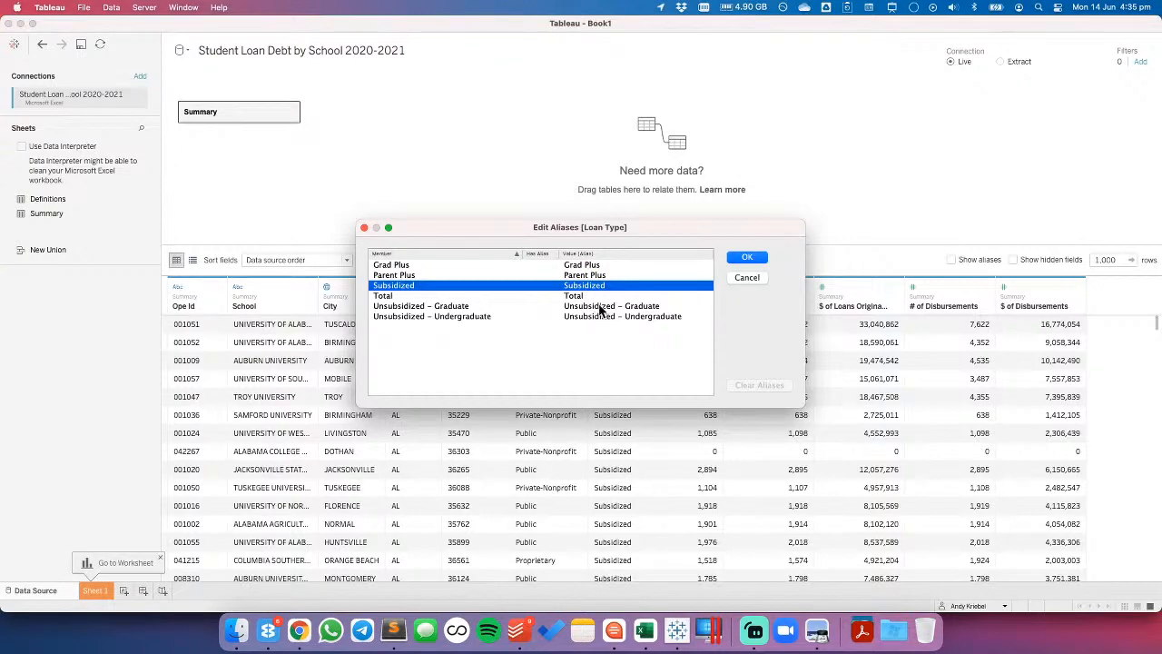
left_click(598, 308)
left_click(597, 311)
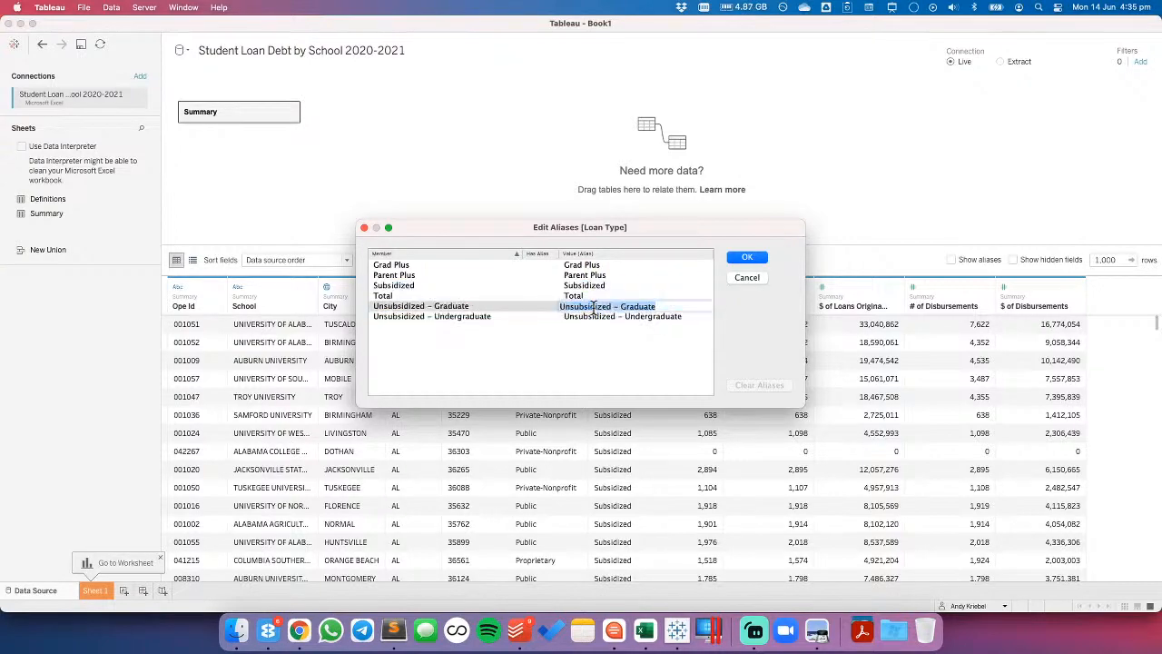
left_click(589, 333)
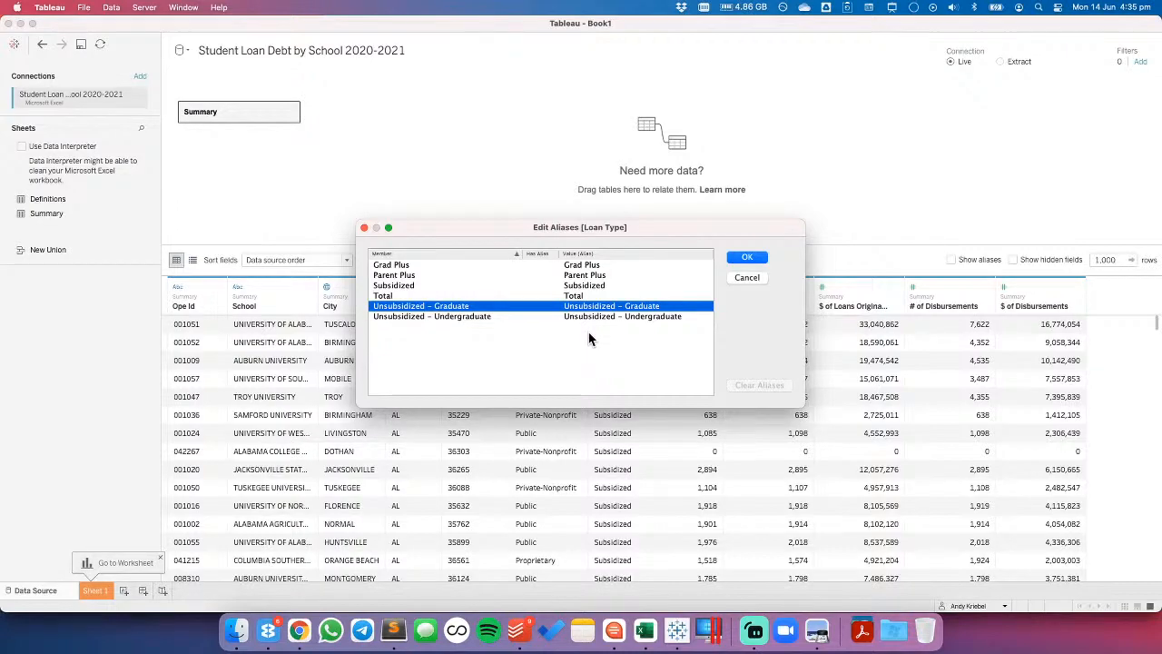
left_click(747, 277)
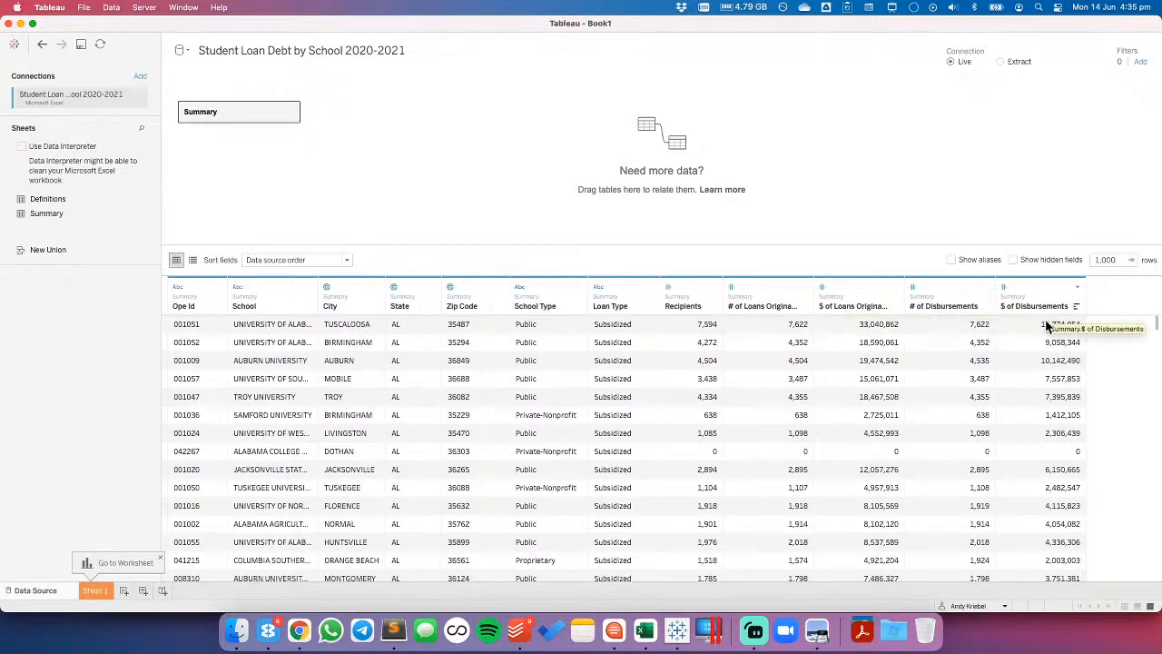
- Compare the first school's number and dollar amount of loans originated with its number and dollar amount of disbursements
double_click(862, 307)
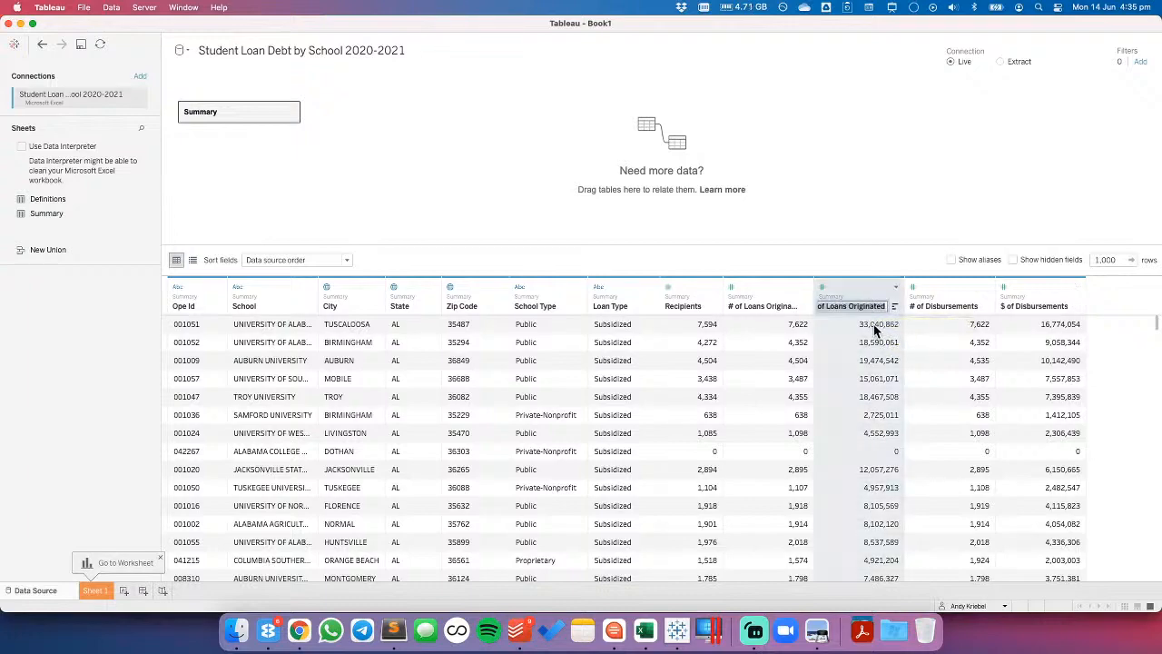
left_click(876, 331)
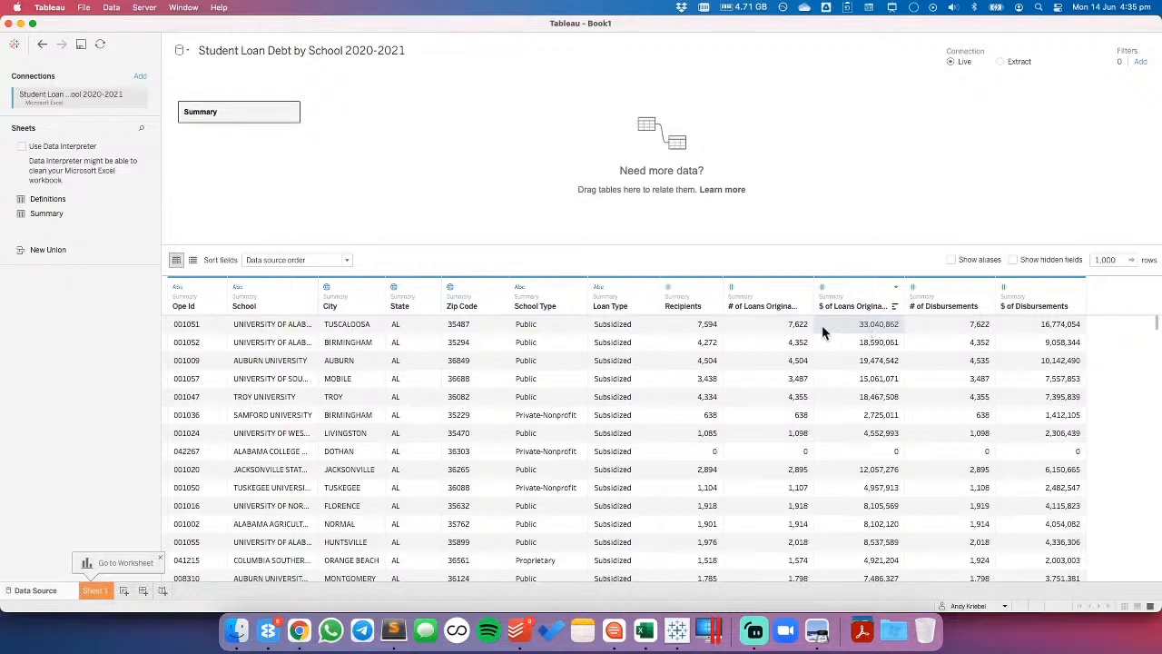
left_click(793, 330)
left_click(972, 327)
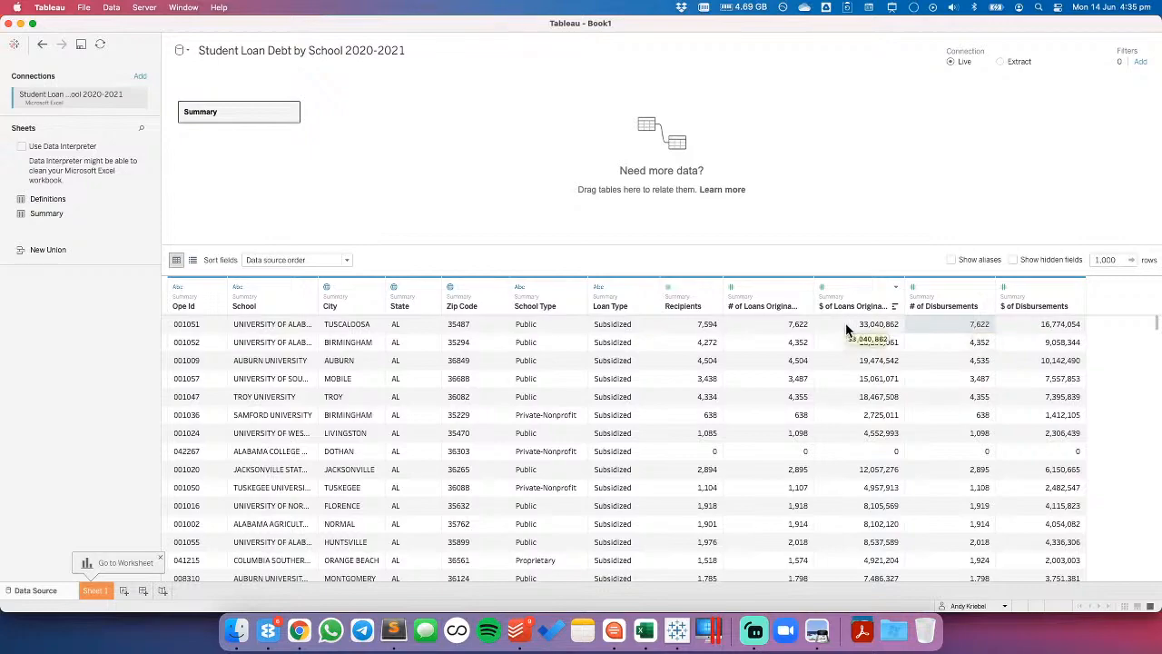
left_click(1056, 327)
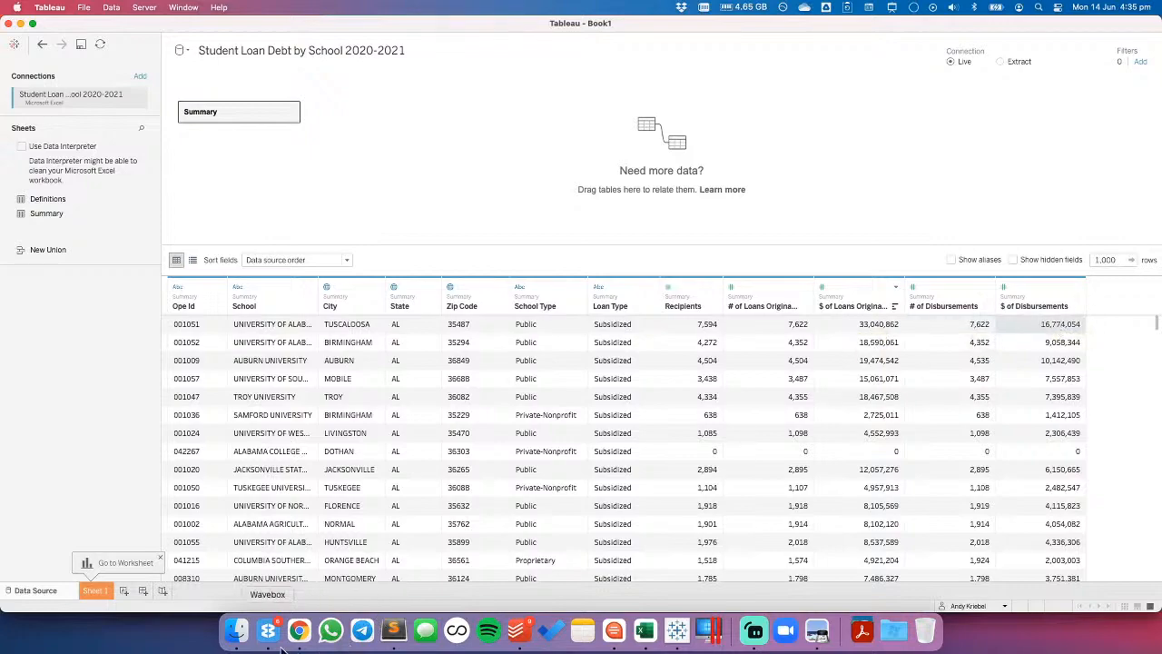
- Switch to Finder and open Student Loan Debt by School 2020-2021.xlsx from the Makeover Monday folder's Data/2021 subfolder
left_click(237, 633)
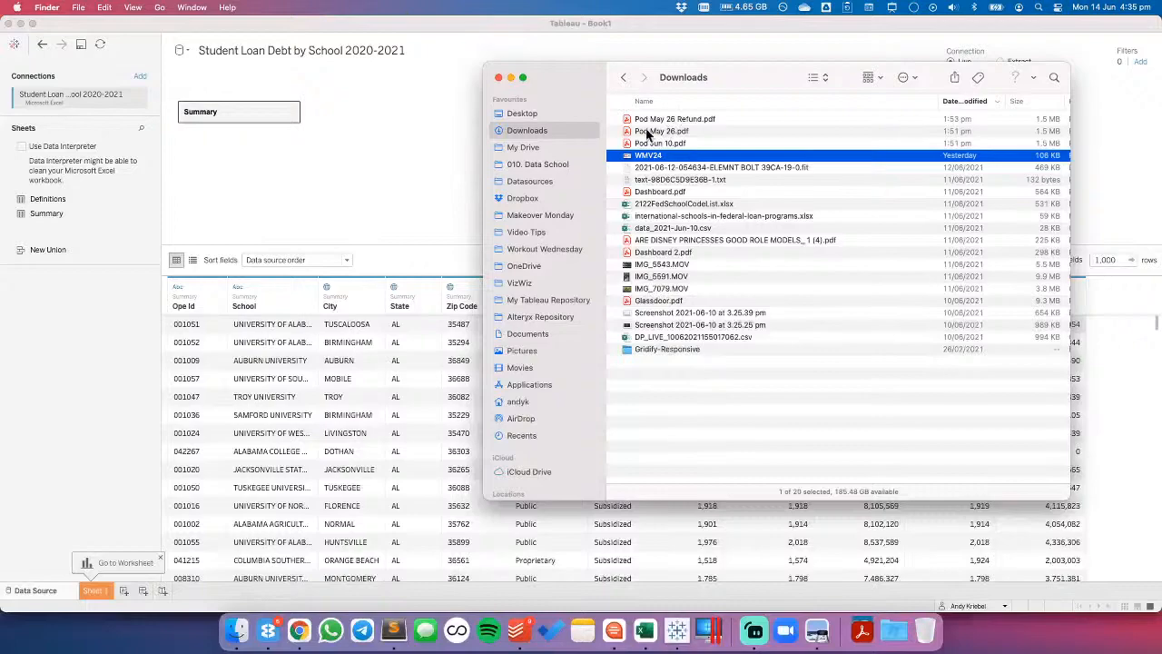
left_click(532, 218)
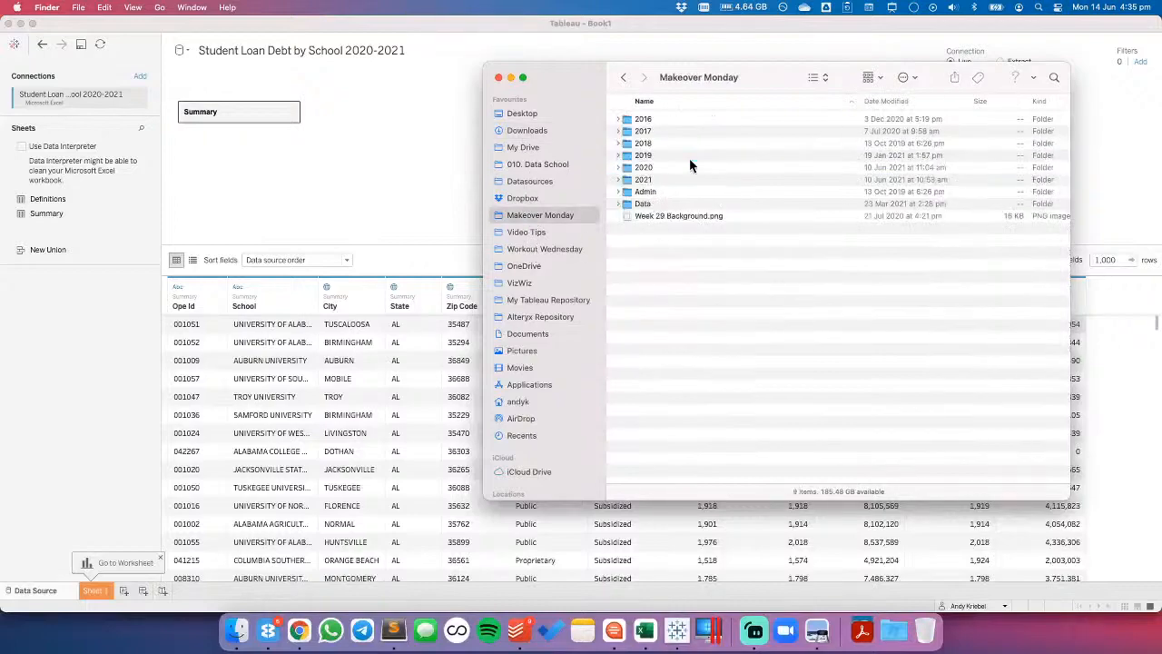
left_click(627, 182)
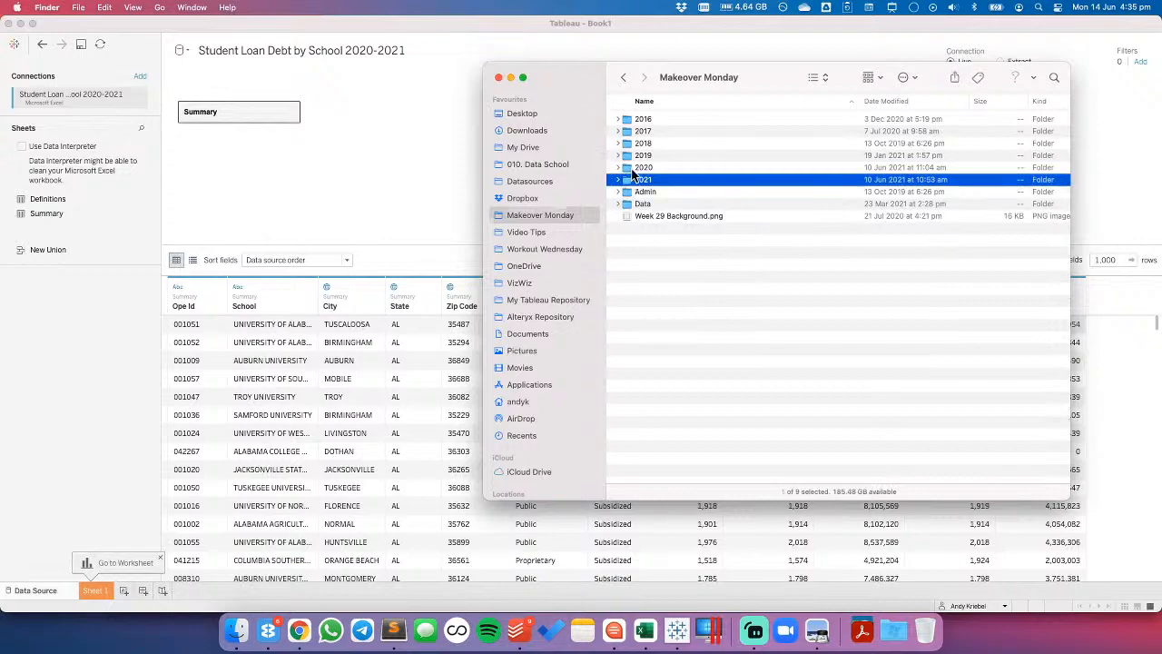
double_click(631, 180)
left_click(623, 77)
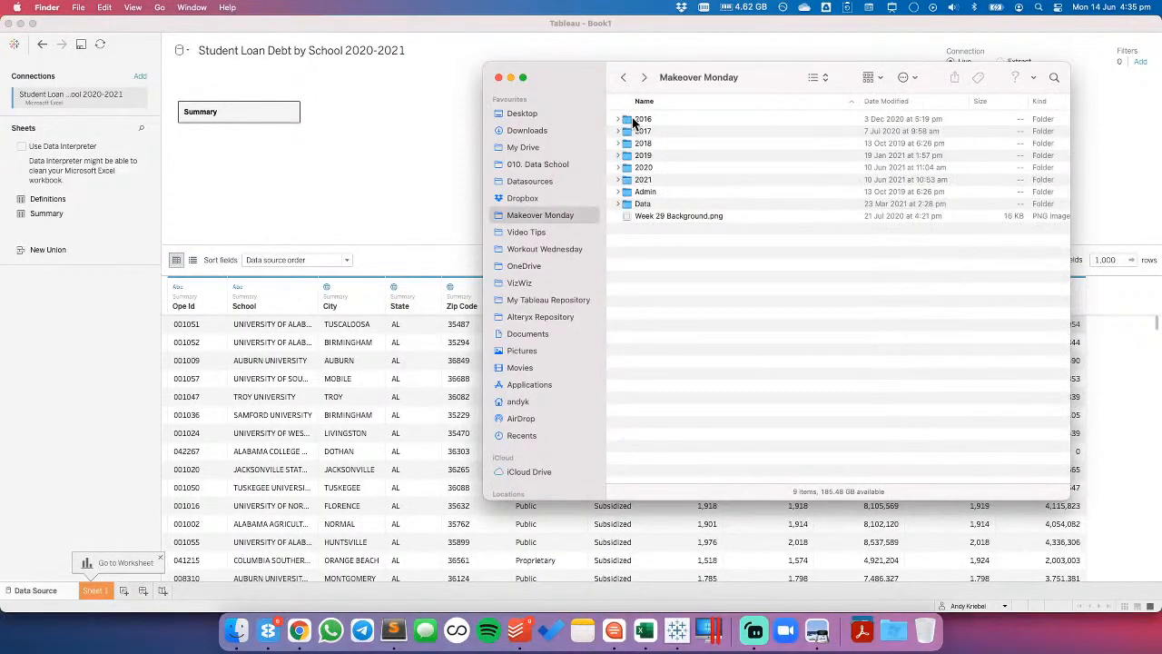
left_click(629, 204)
left_click(633, 180)
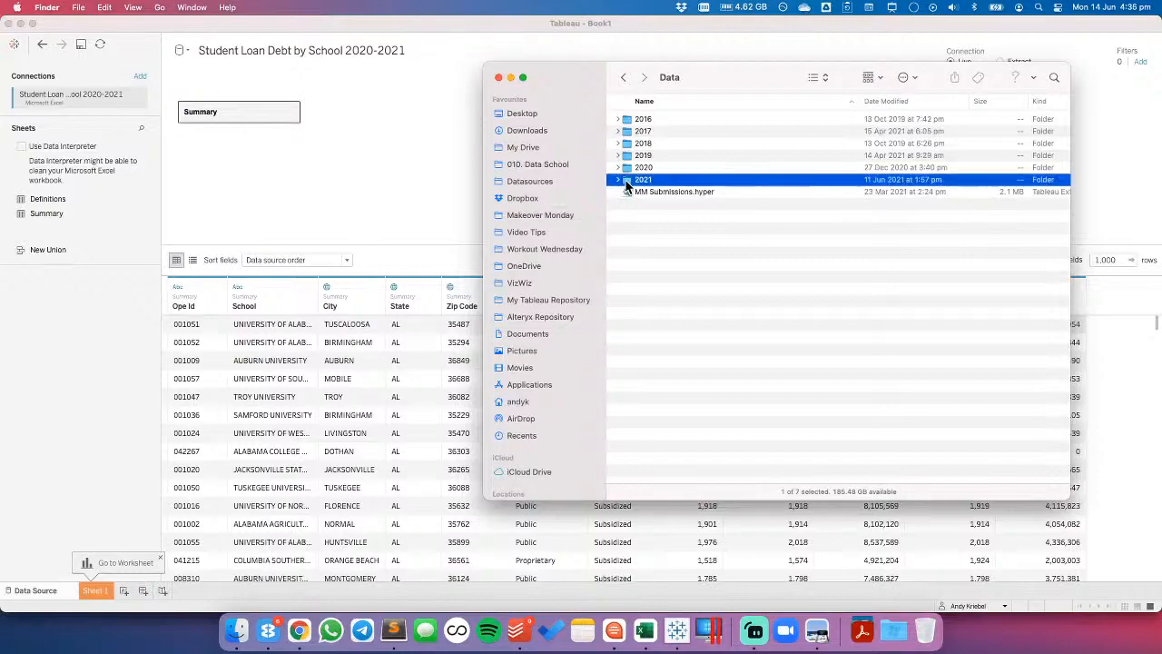
key("super+Down")
double_click(661, 121)
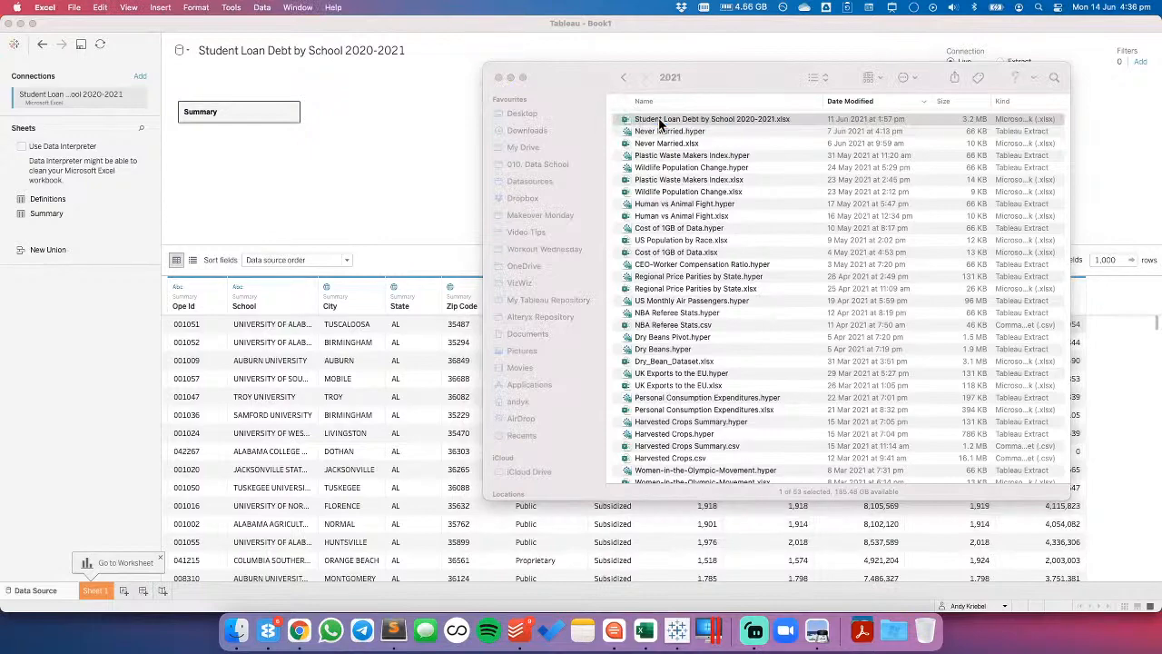
- Switch to the workbook in Excel, show the Definitions sheet, and widen column A to fit the field names
left_click(405, 167)
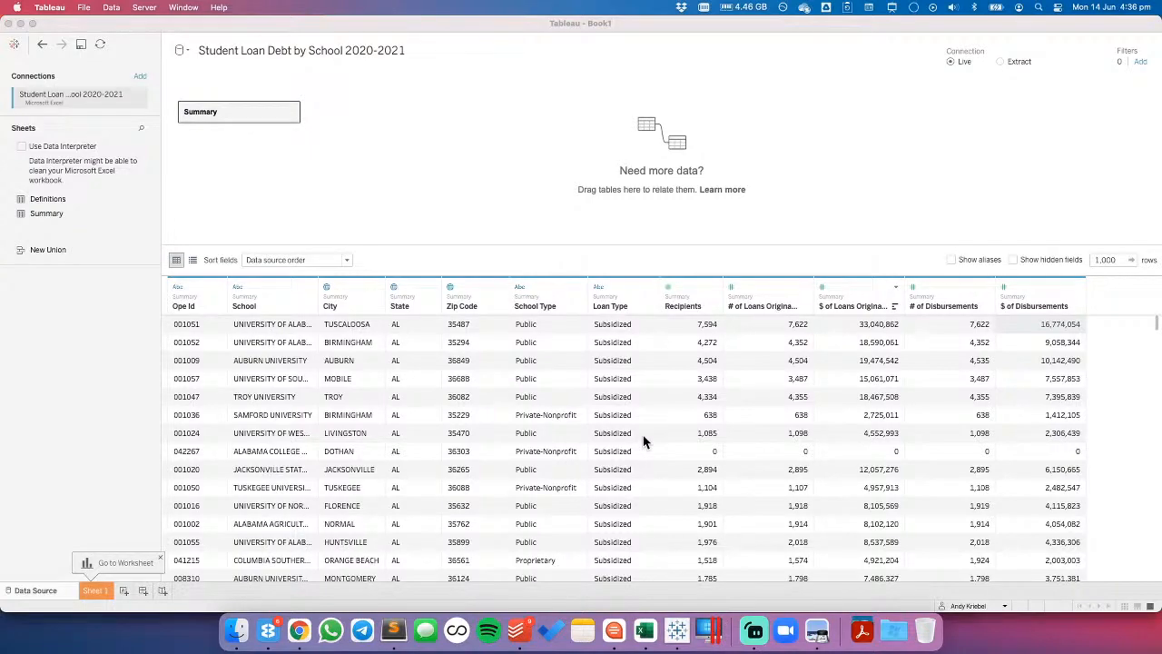
left_click(644, 629)
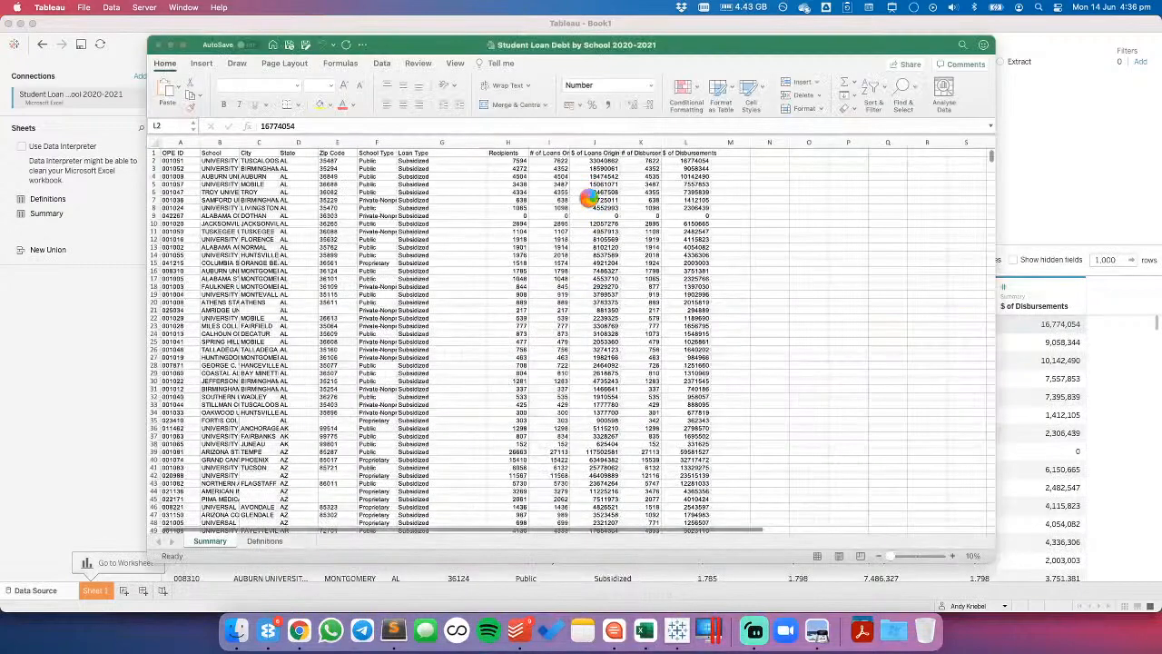
left_click(264, 541)
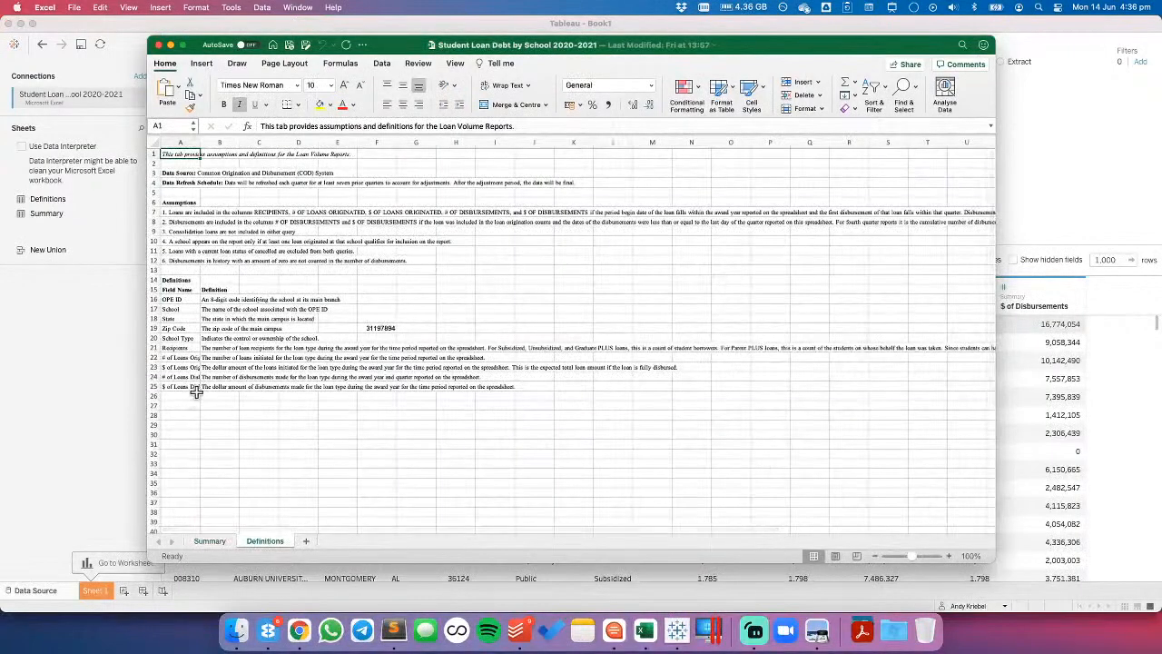
left_click_drag(214, 144, 265, 143)
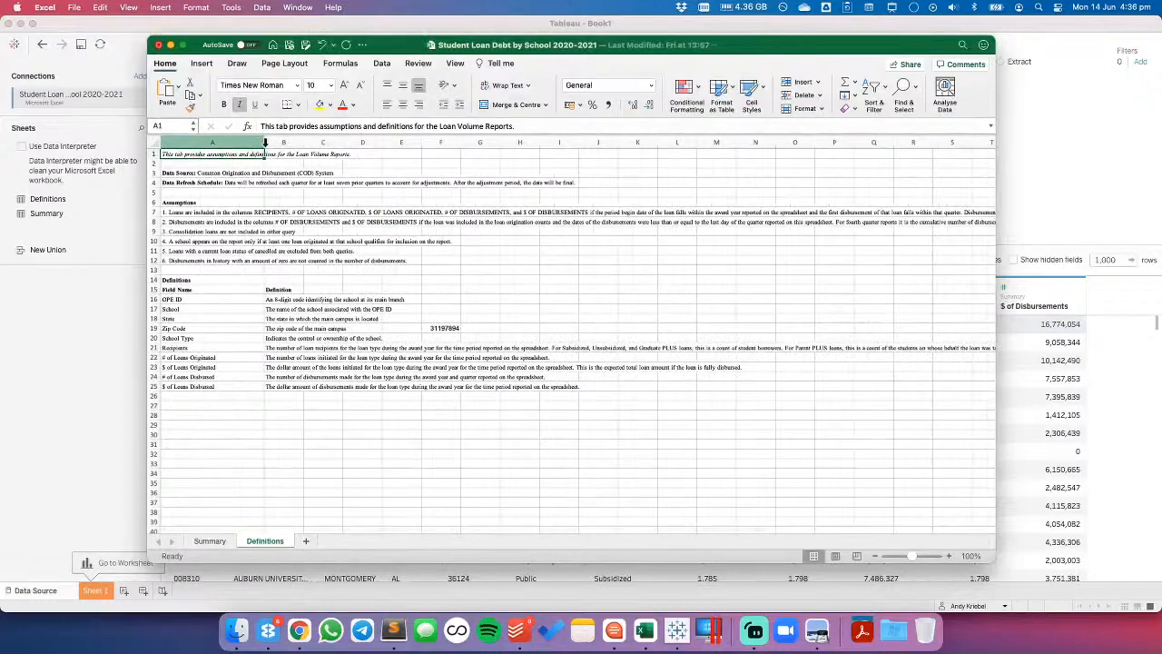
left_click_drag(264, 143, 234, 142)
- Read the definitions of the loans originated and loans disbursed fields
left_click(287, 358)
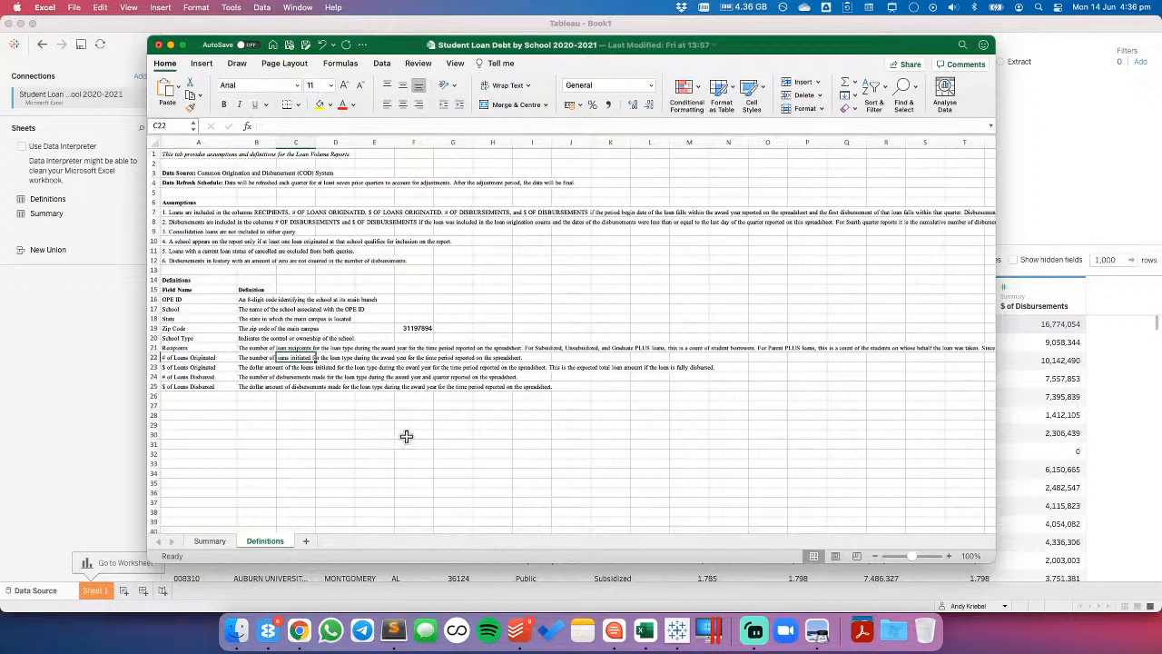
left_click(253, 404)
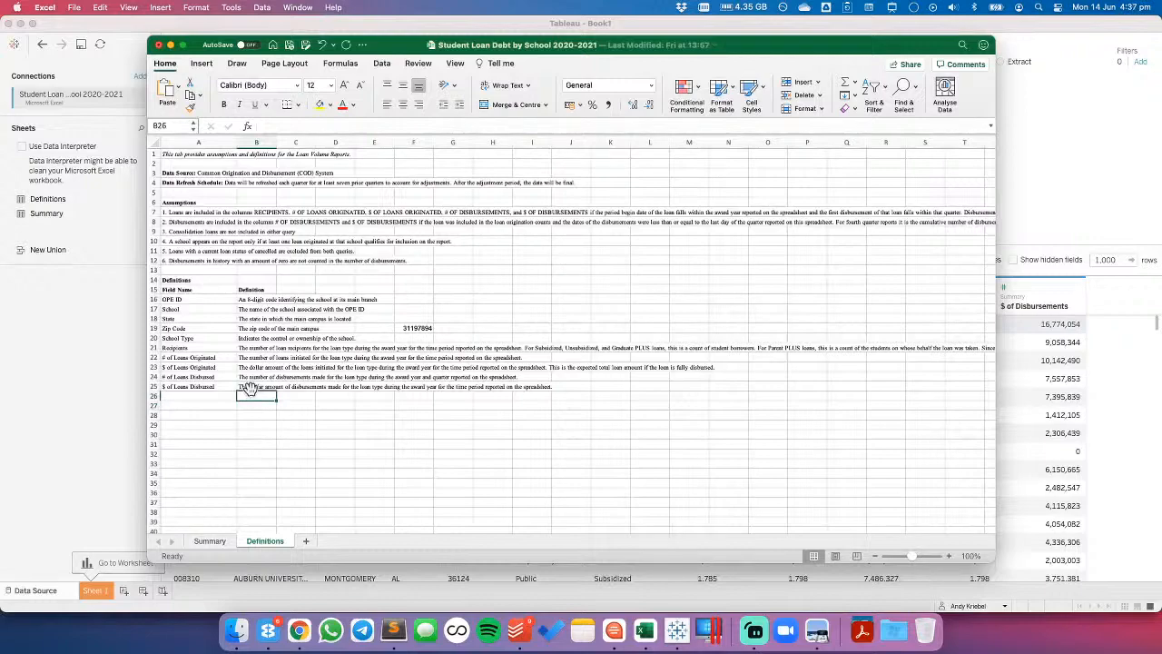
left_click(250, 389)
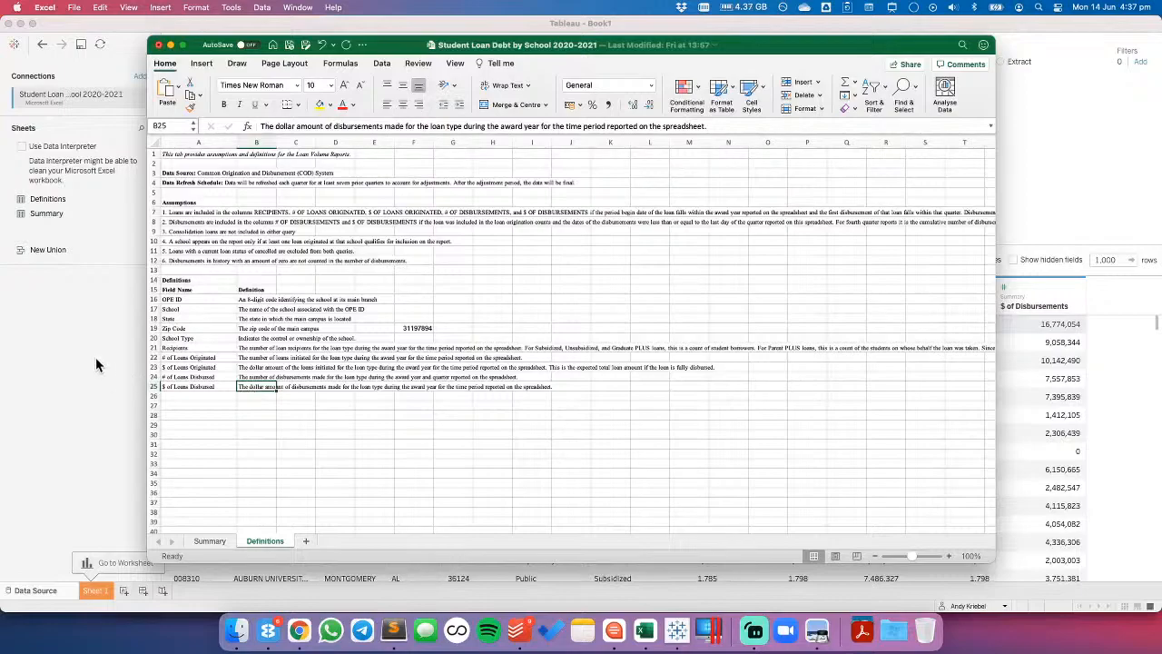
- Wrap the text of the disbursements assumption in cell A8
left_click(194, 223)
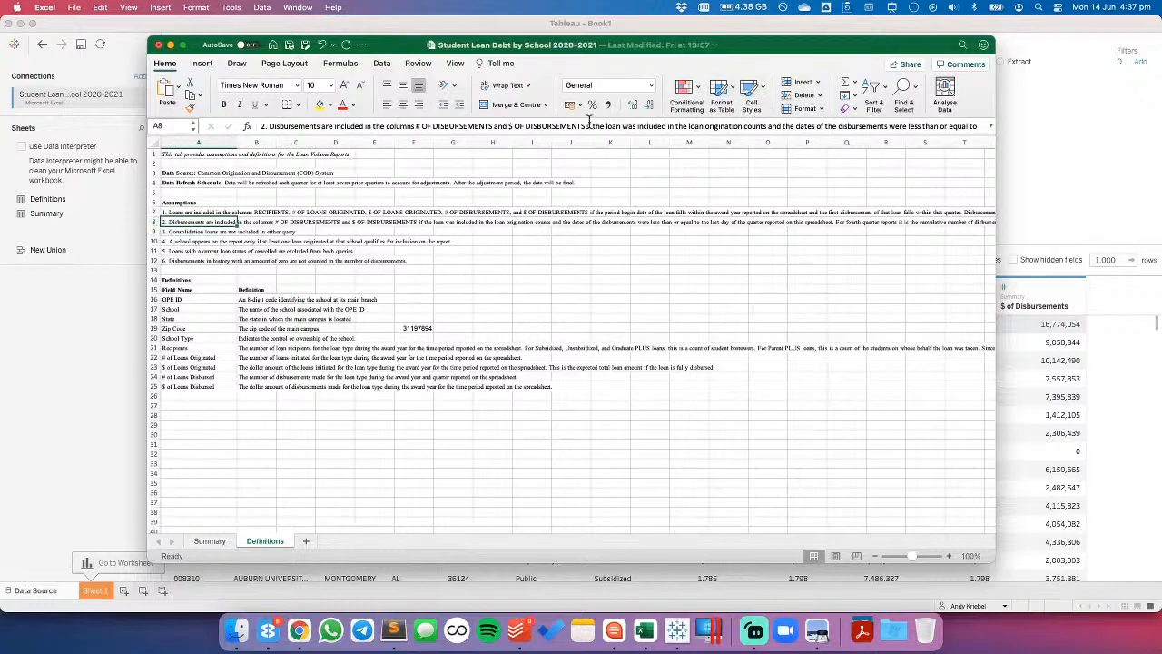
left_click(512, 89)
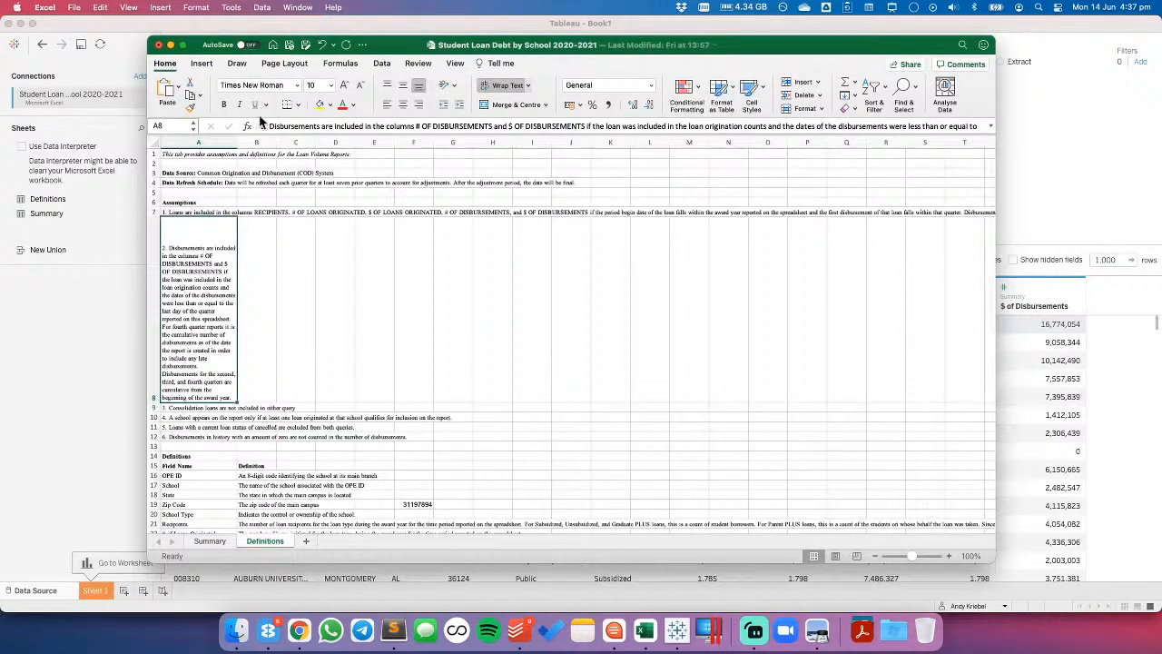
- Read the full loan inclusion assumption in cell A7 with an expanded formula bar, and close the Excel workbook
left_click_drag(236, 143, 596, 142)
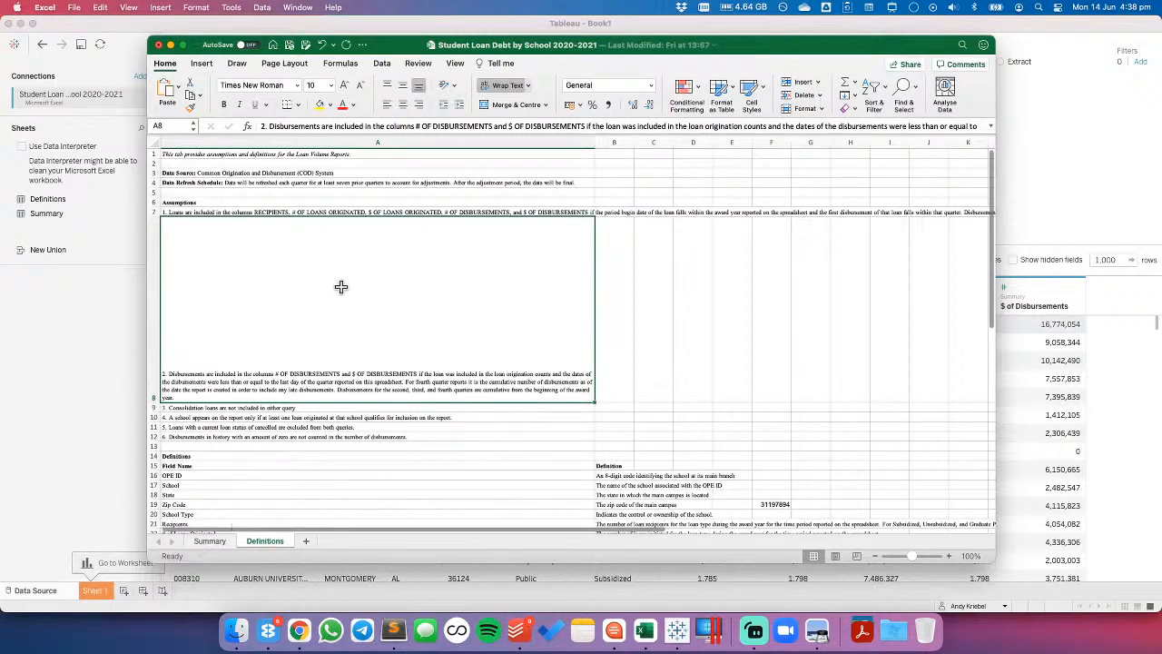
left_click(320, 213)
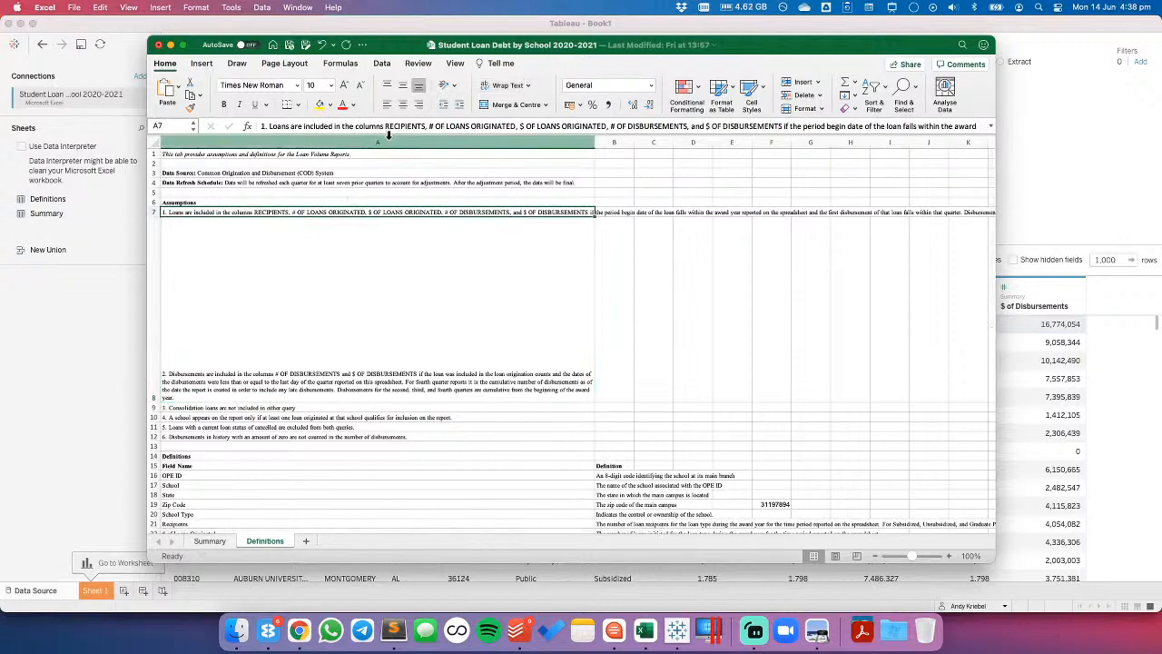
left_click_drag(389, 134, 392, 174)
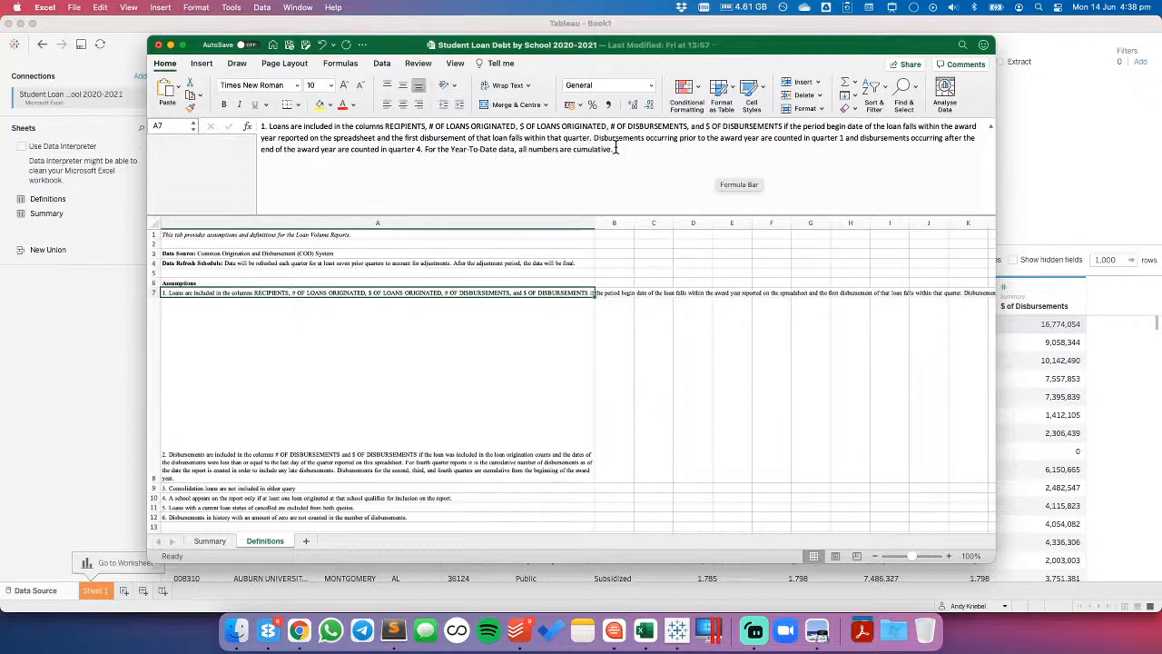
left_click(158, 44)
left_click(571, 377)
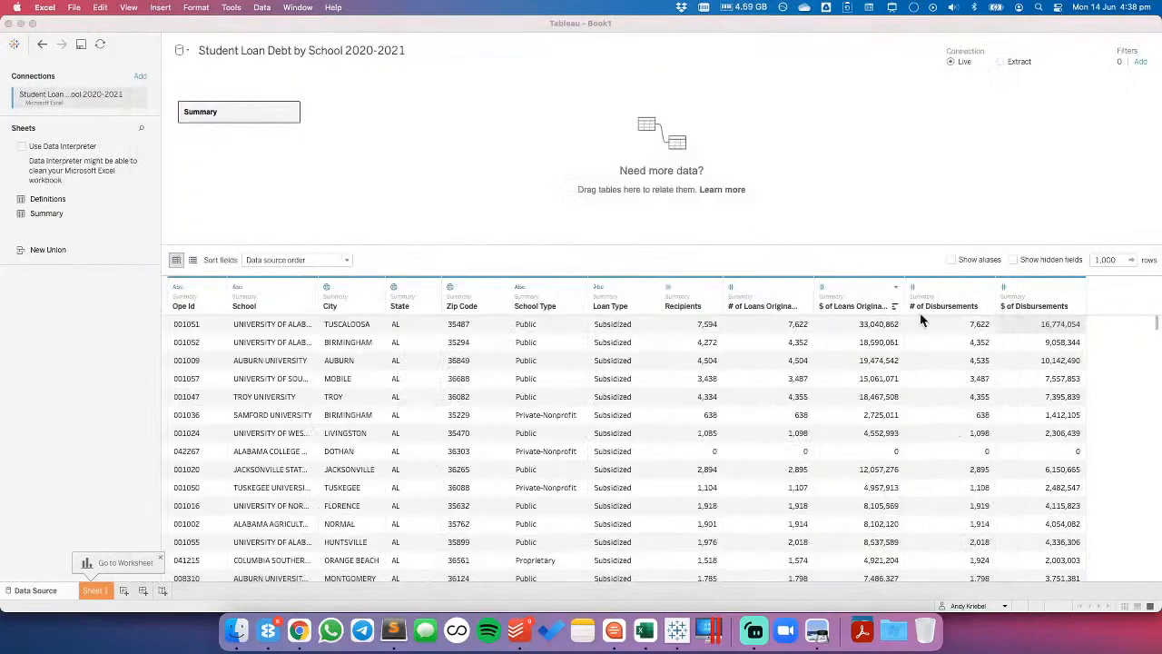
- Hide the # of Loans Originated and $ of Loans Originated fields in Tableau's data source grid
left_click(765, 289)
left_click(854, 299, "shift")
left_click(896, 288)
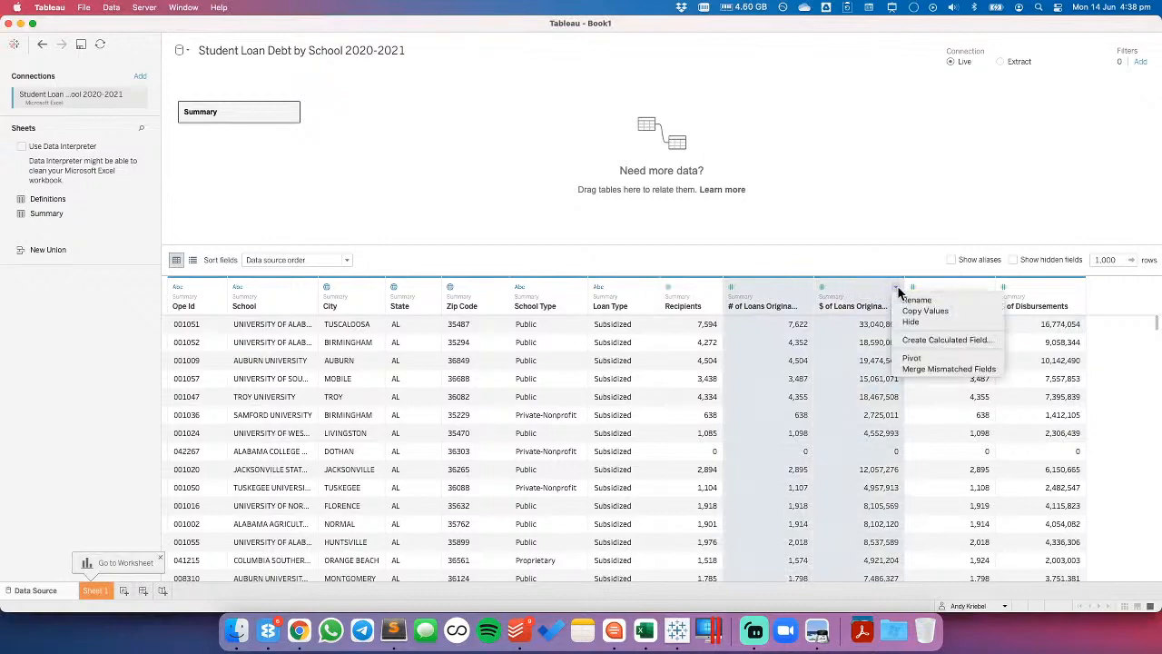
left_click(909, 321)
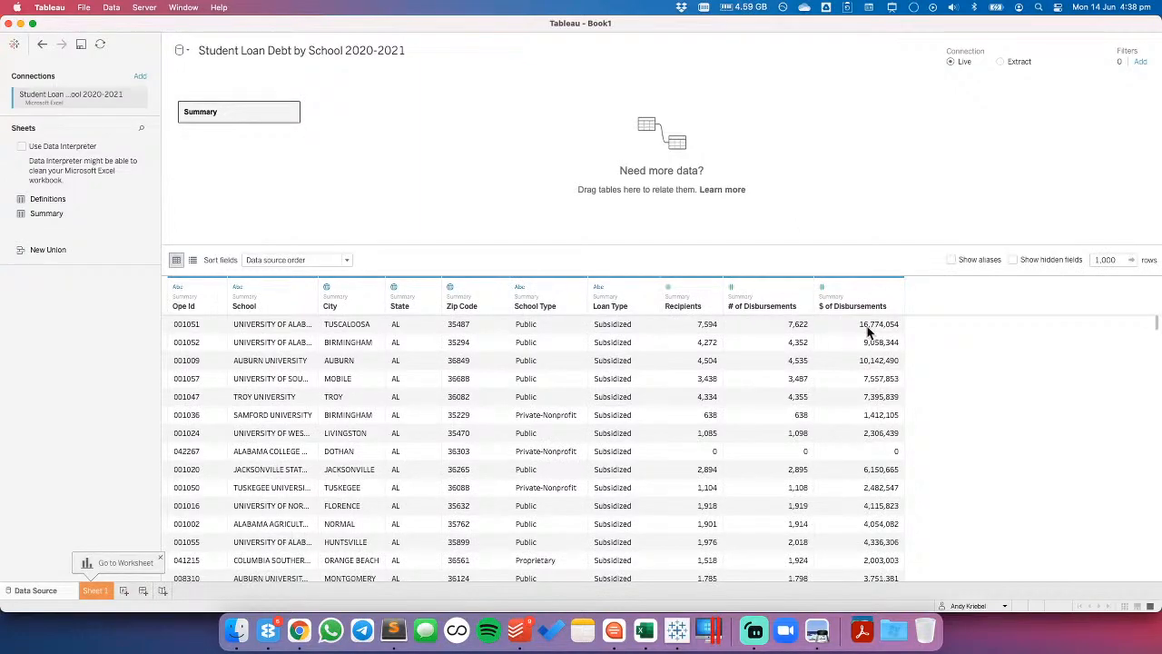
- Start a calculated field from $ of Disbursements and name it "$ per Disbursement"
left_click(895, 288)
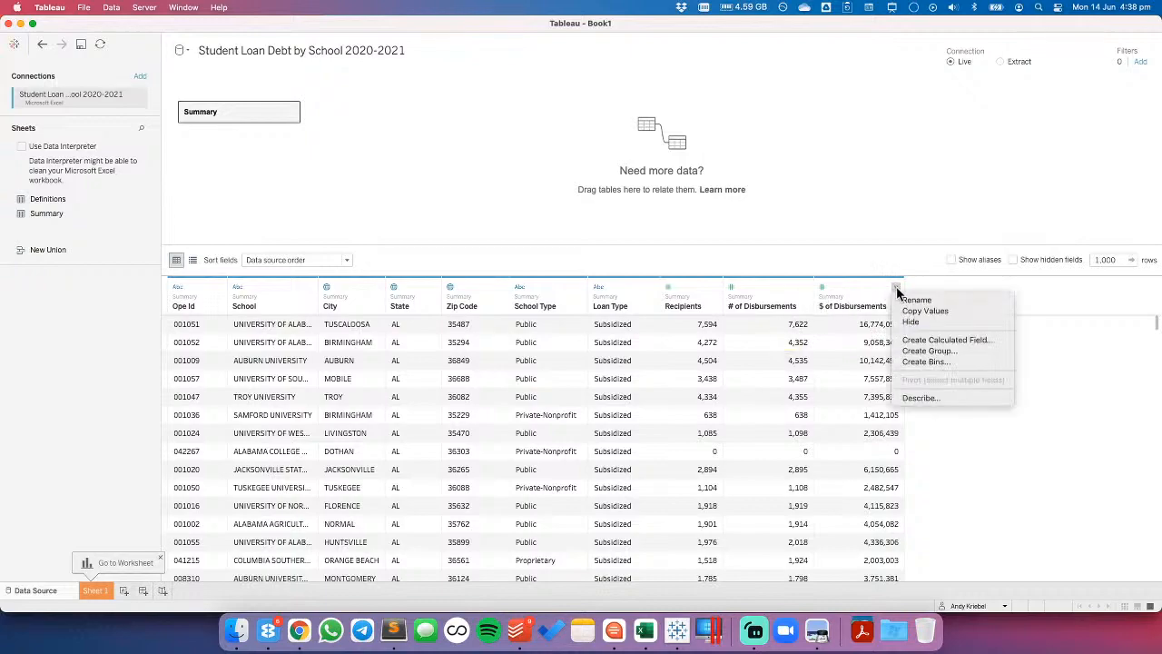
left_click(922, 340)
left_click_drag(762, 164, 672, 85)
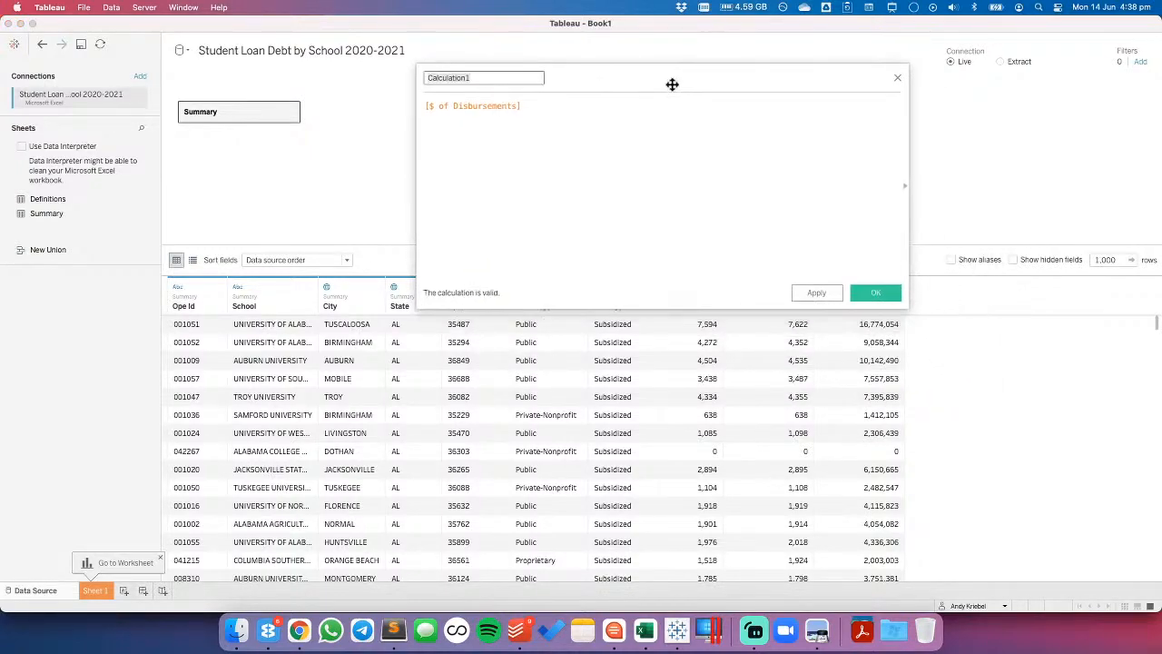
type("$ per Disbursement")
key("Tab")
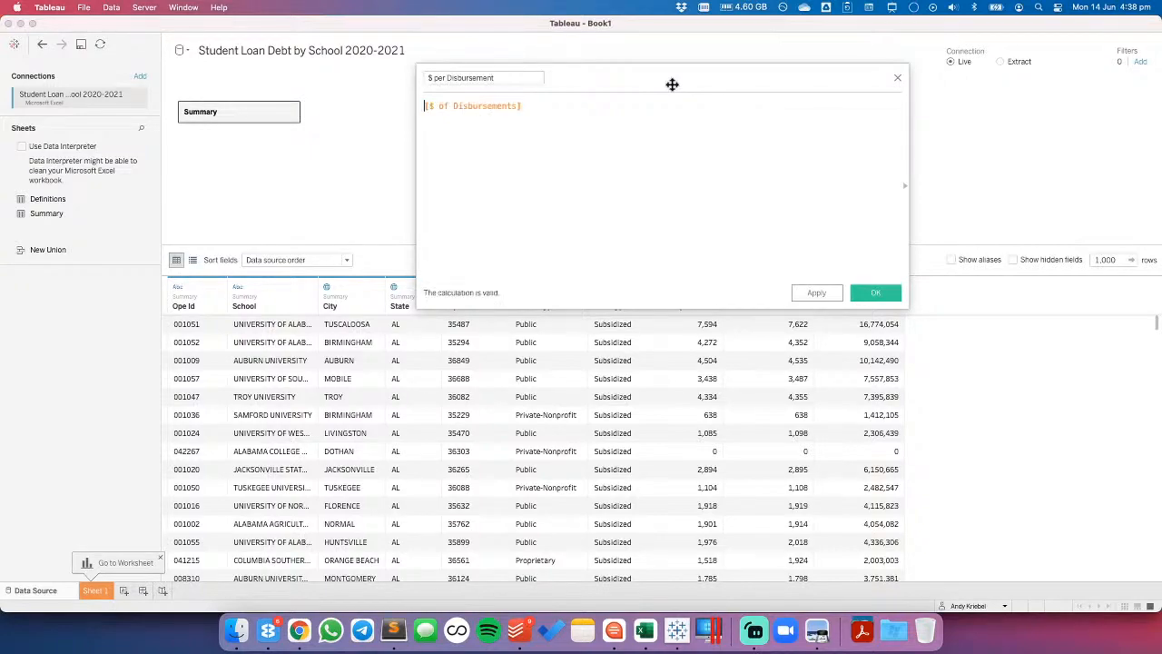
- Define the calculation as SUM([$ of Disbursements]) / SUM([# of Disbursements]) and save the field
type("SUM")
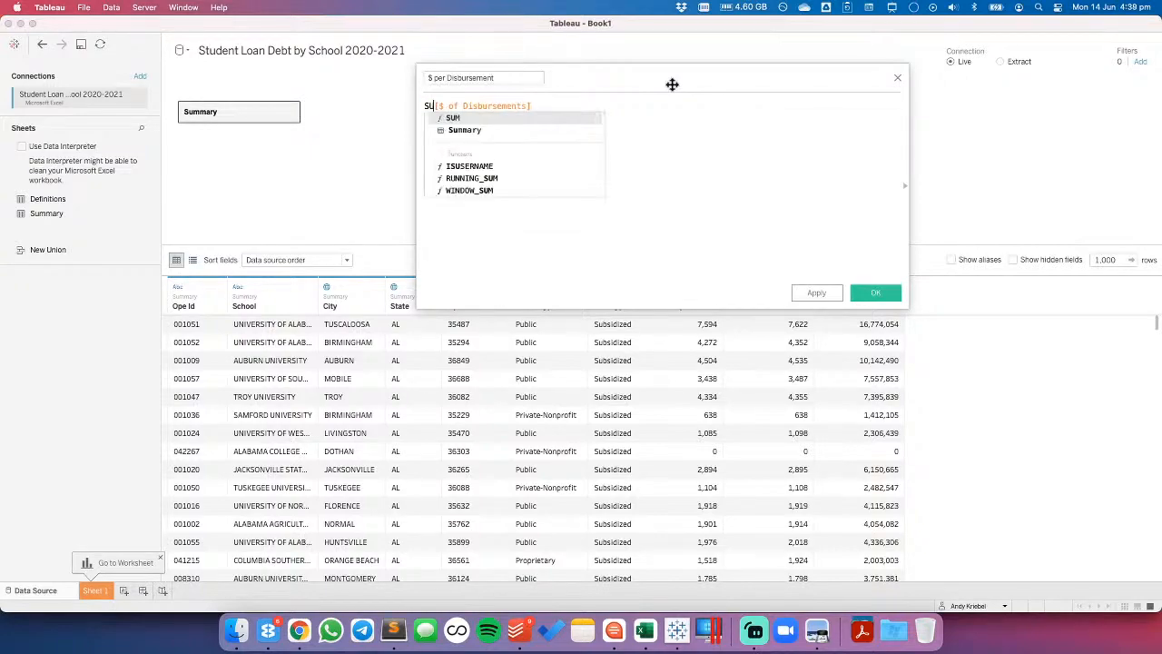
type("(")
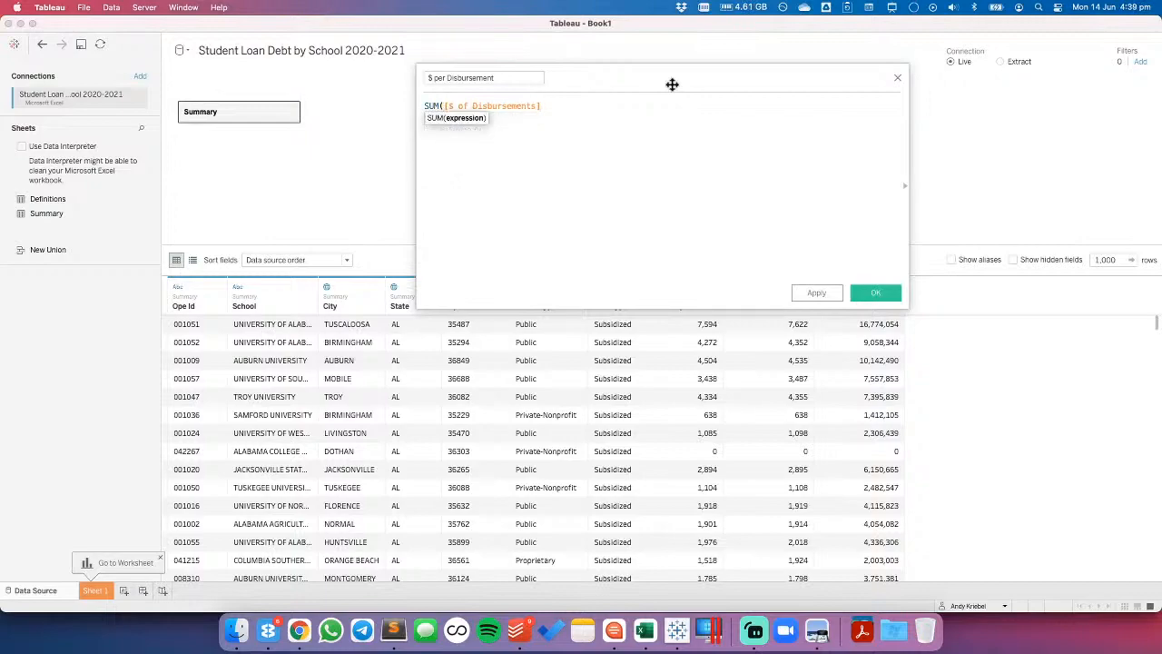
type(") /")
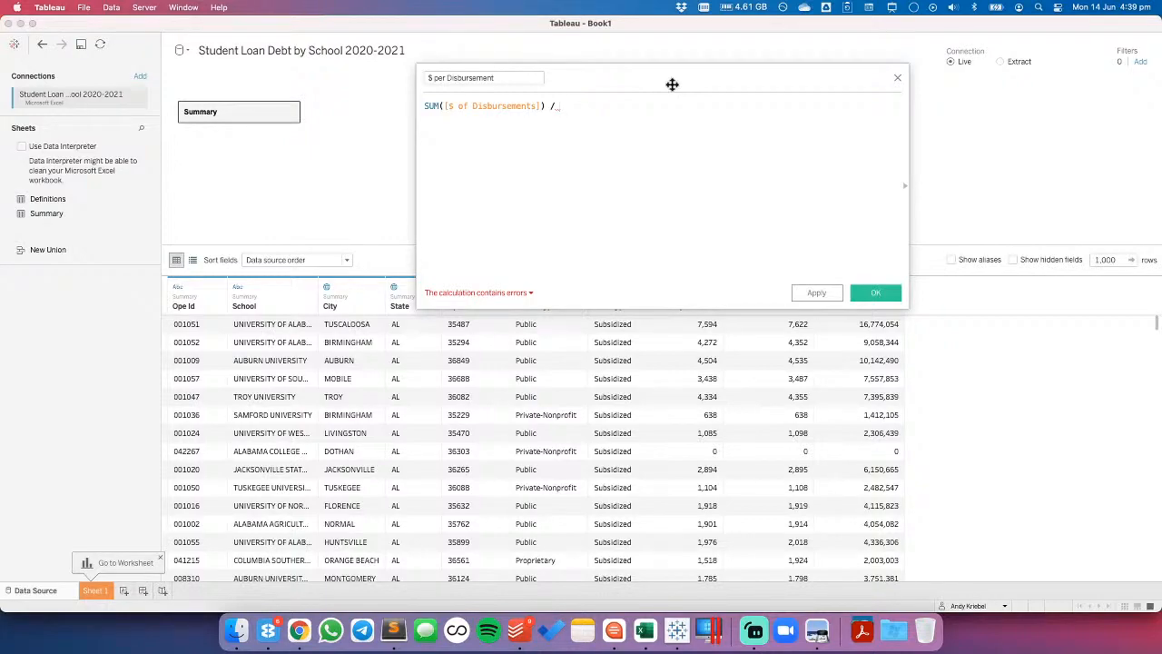
type("sum")
key("Return")
type("dis")
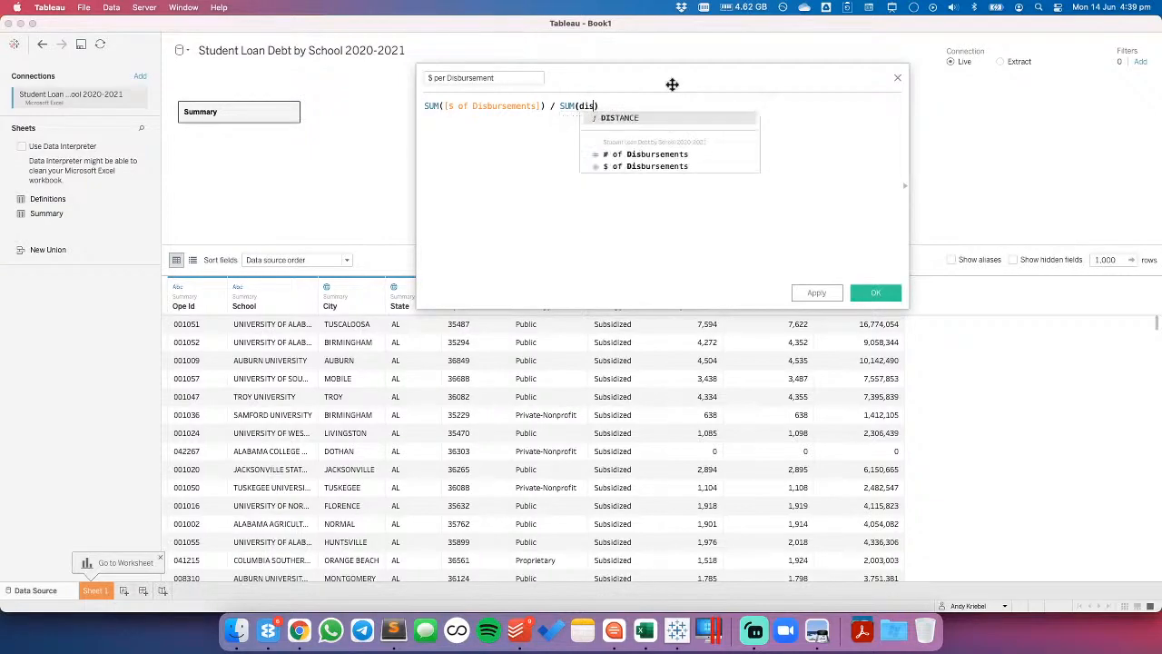
key("Return")
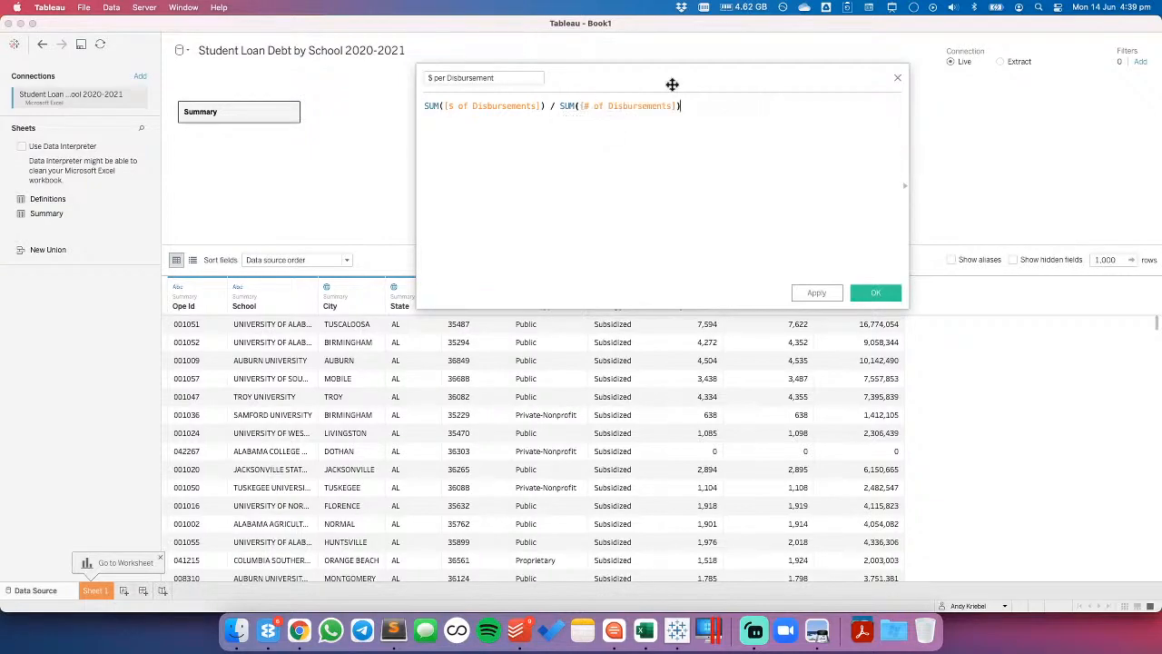
left_click(873, 298)
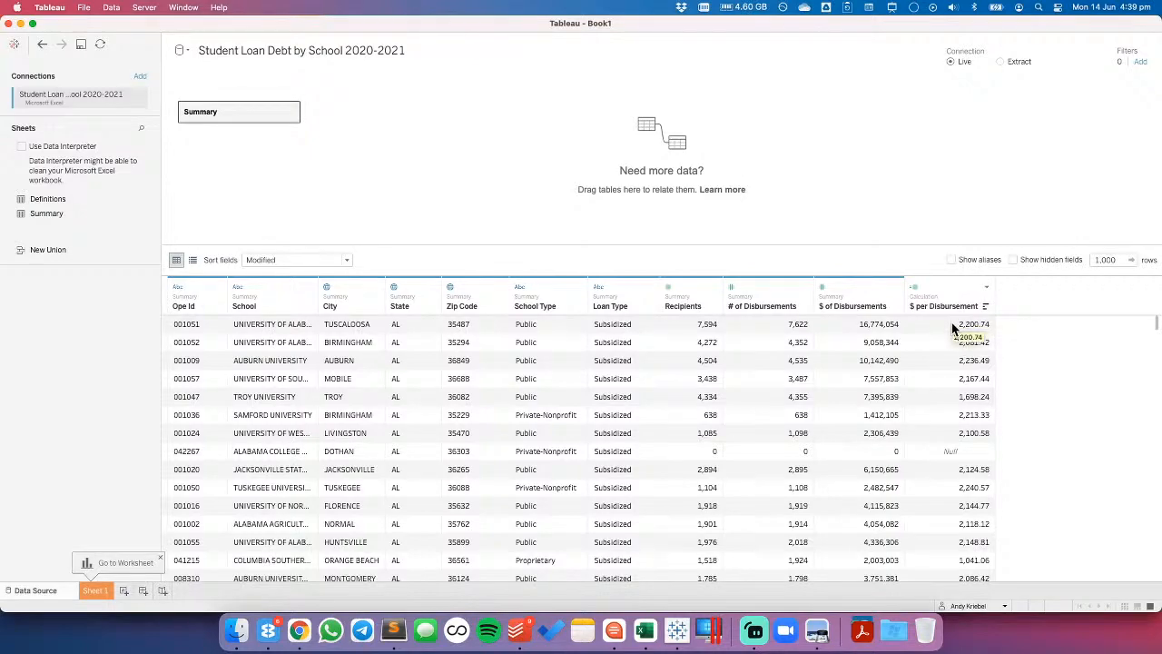
left_click(986, 286)
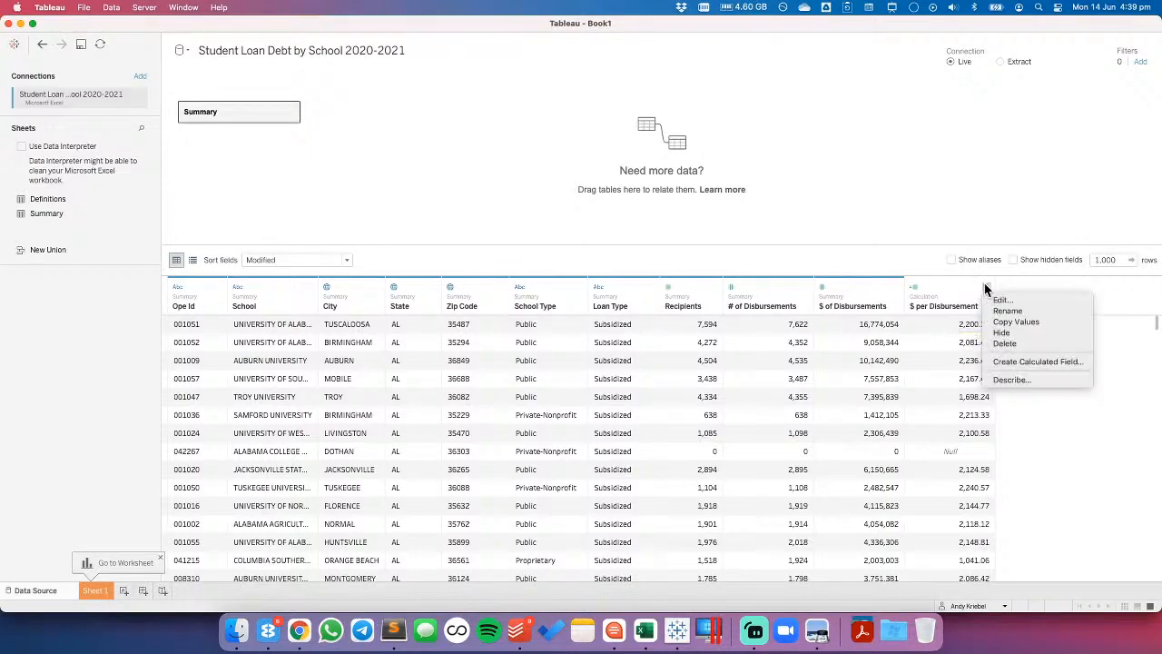
left_click(911, 326)
left_click(867, 332)
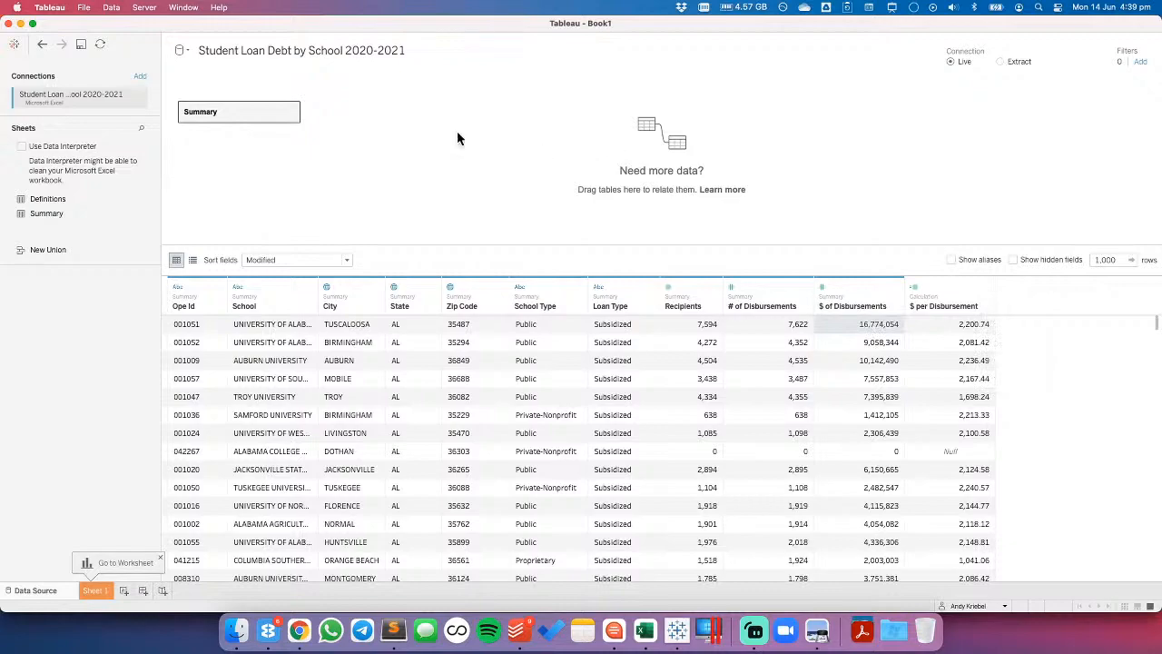
left_click(987, 289)
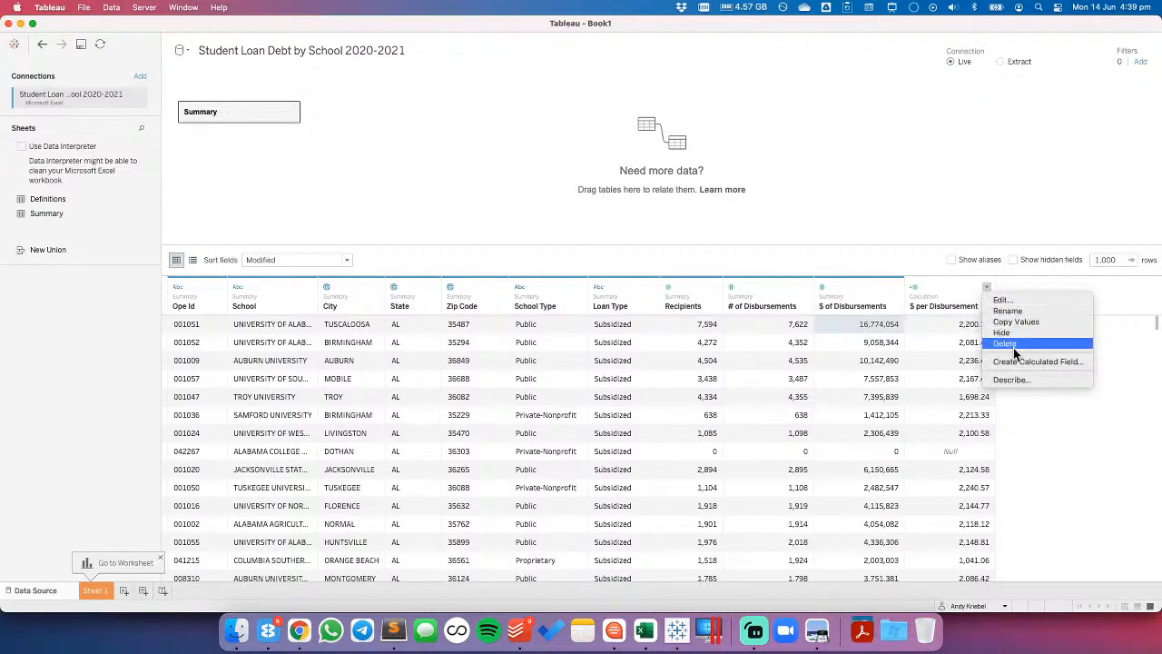
left_click(914, 239)
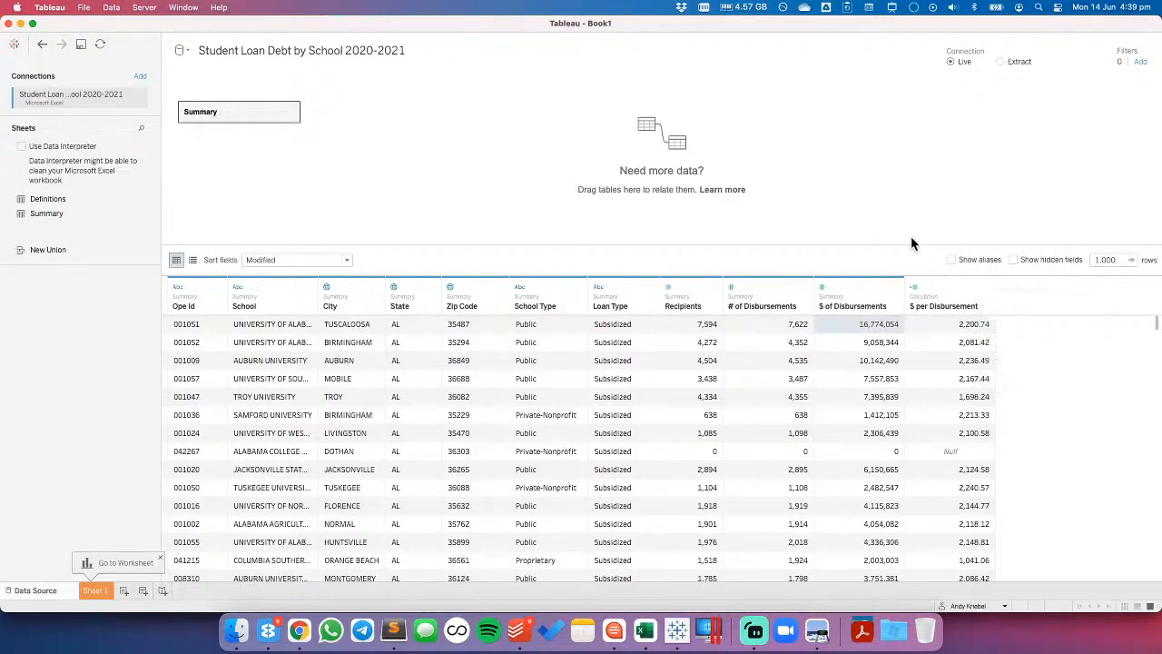
- Start another calculated field from $ of Disbursements and name it "$ Disbursed per Person"
left_click(896, 287)
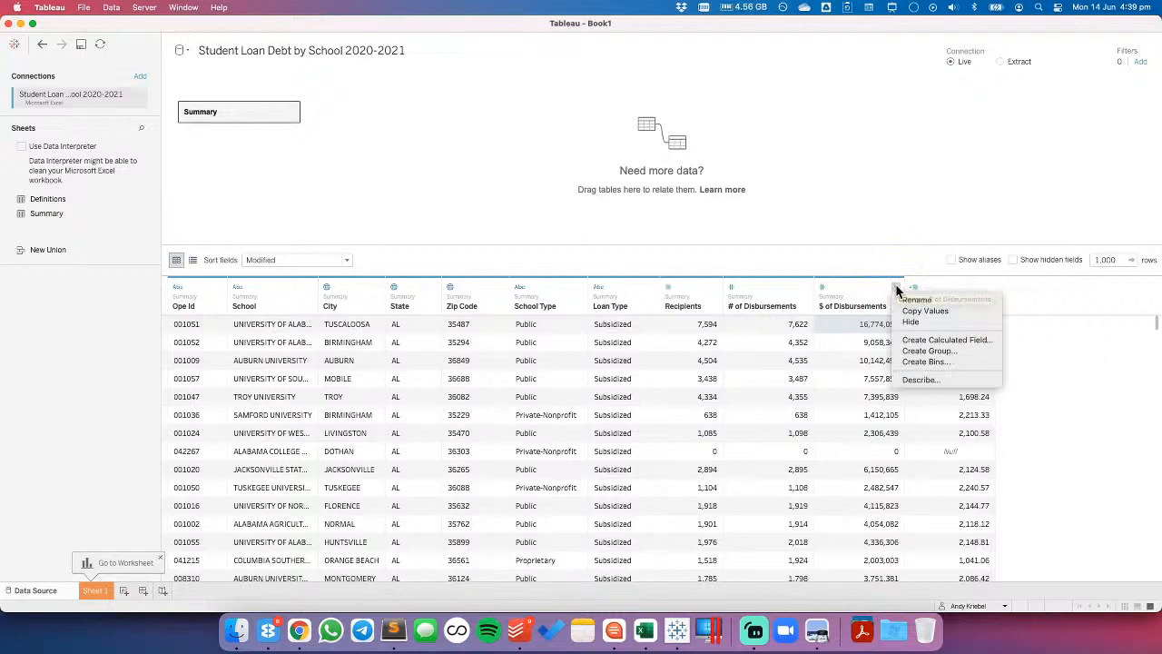
left_click(922, 340)
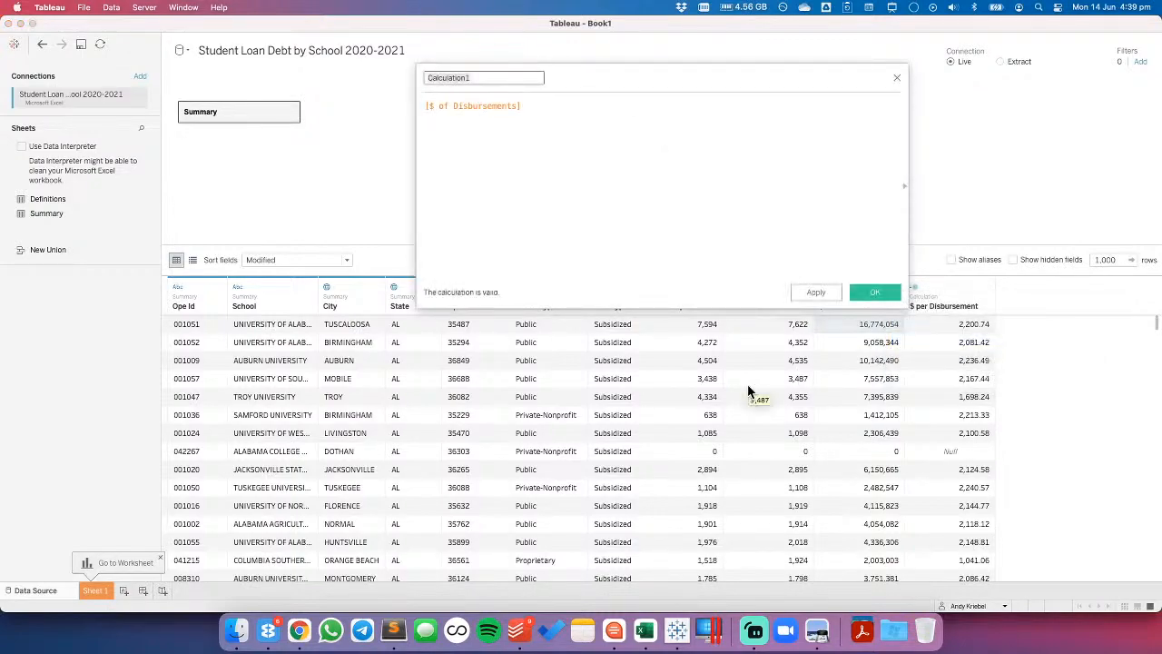
type("$ Disbursed per Person")
key("Tab")
- Write the per-person calculation's formula as SUM([$ of Disbursements]) / SUM([Recipients])
key("Left")
type("SUM(")
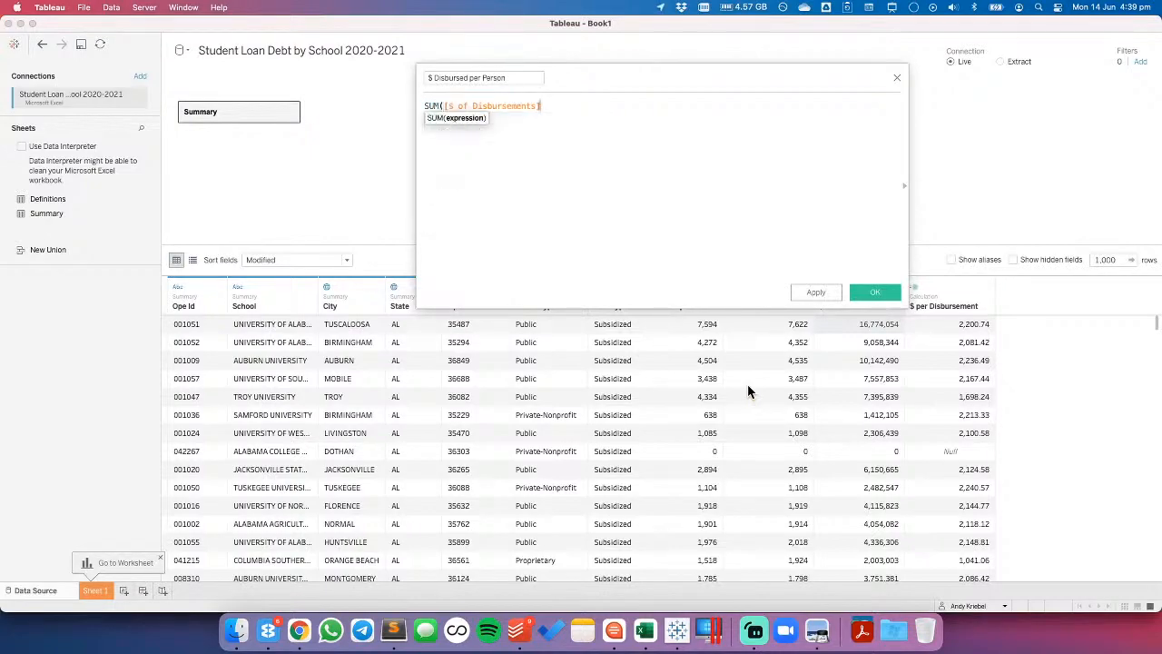
key("End")
type(") / SUM(")
left_click_drag(738, 78, 695, 160)
type("rec")
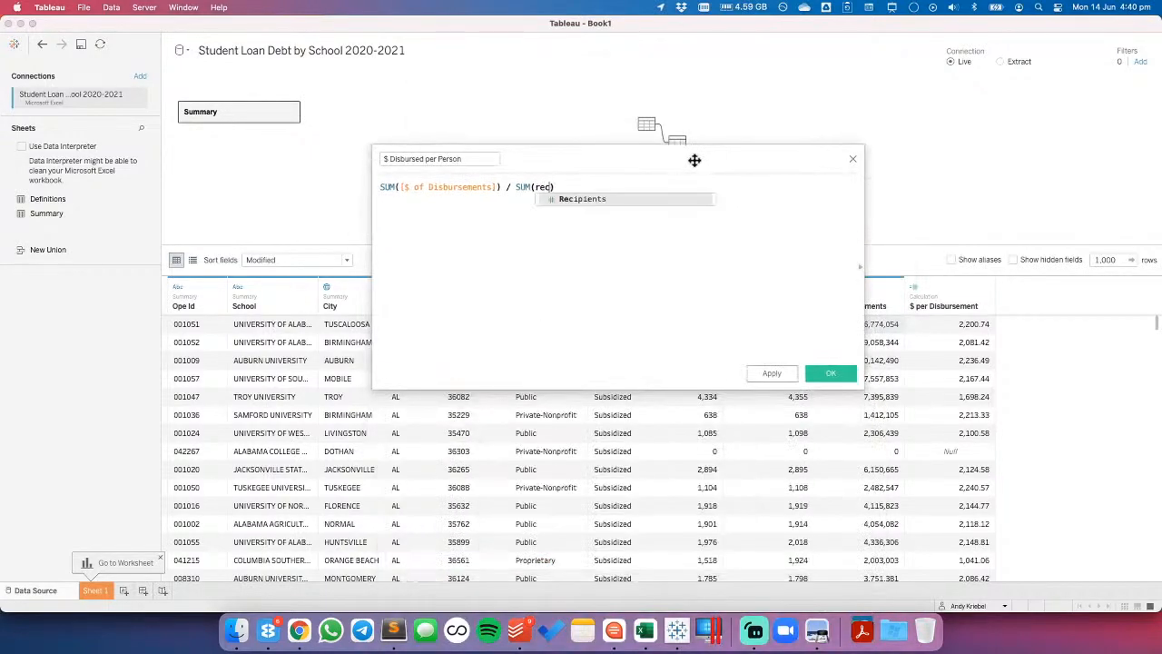
left_click(600, 199)
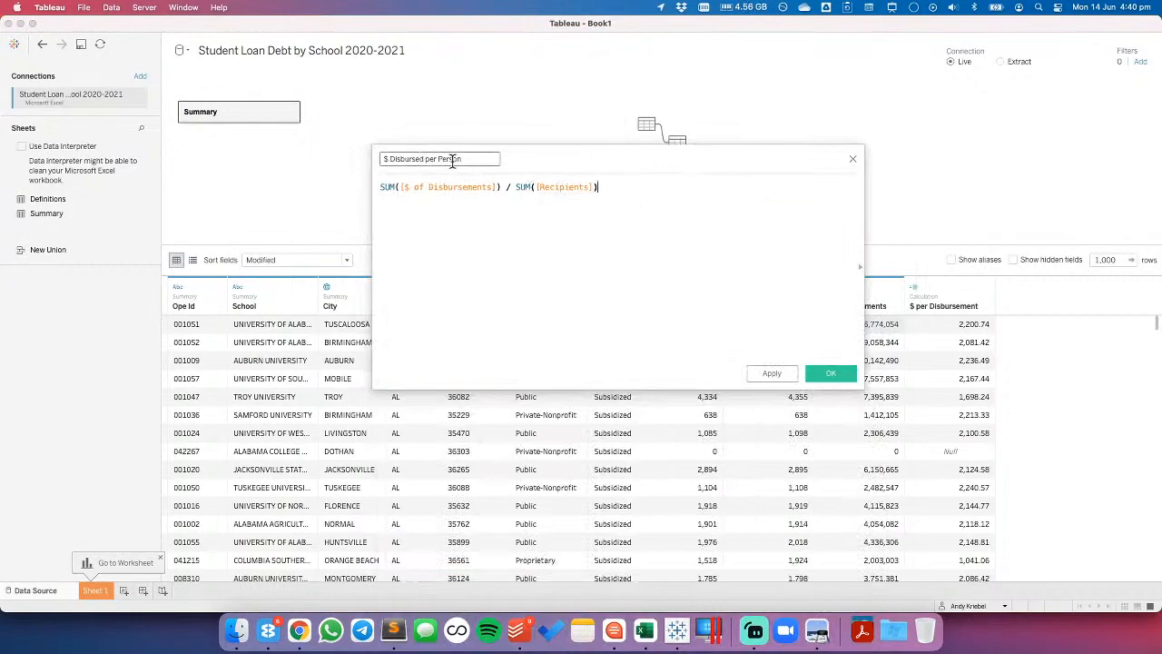
- Rename the new calculation "$ Disbursed per Recipient" and save it
key("Left")
key("Left")
key("Left")
key("Left")
key("shift+End")
type("Recipient")
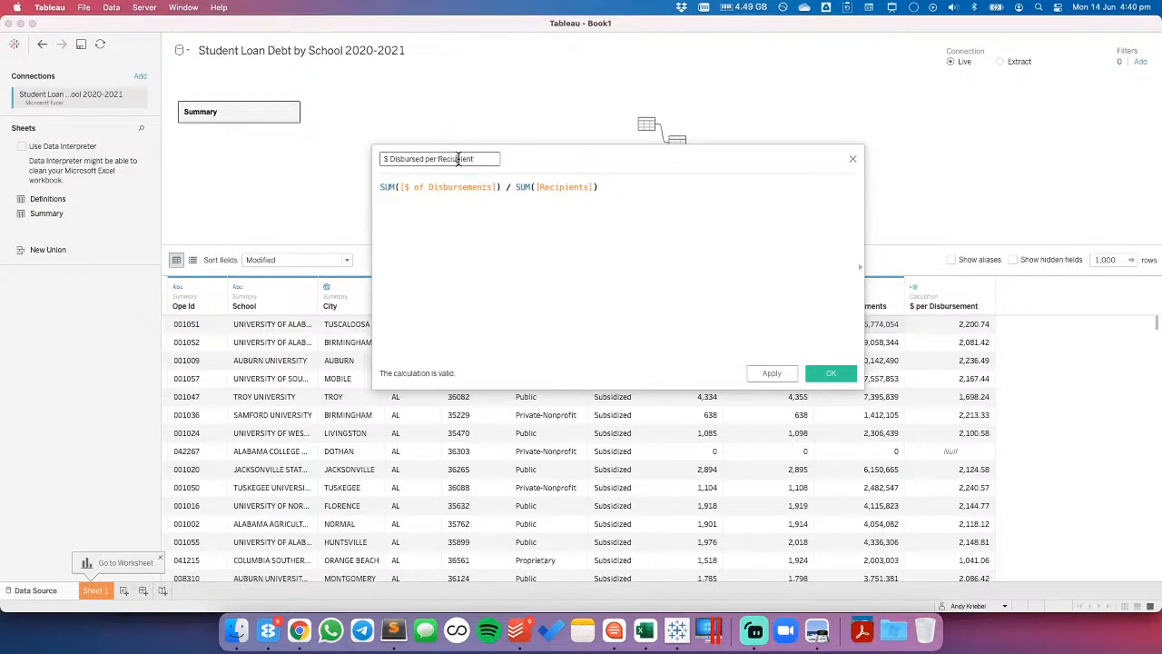
left_click(834, 374)
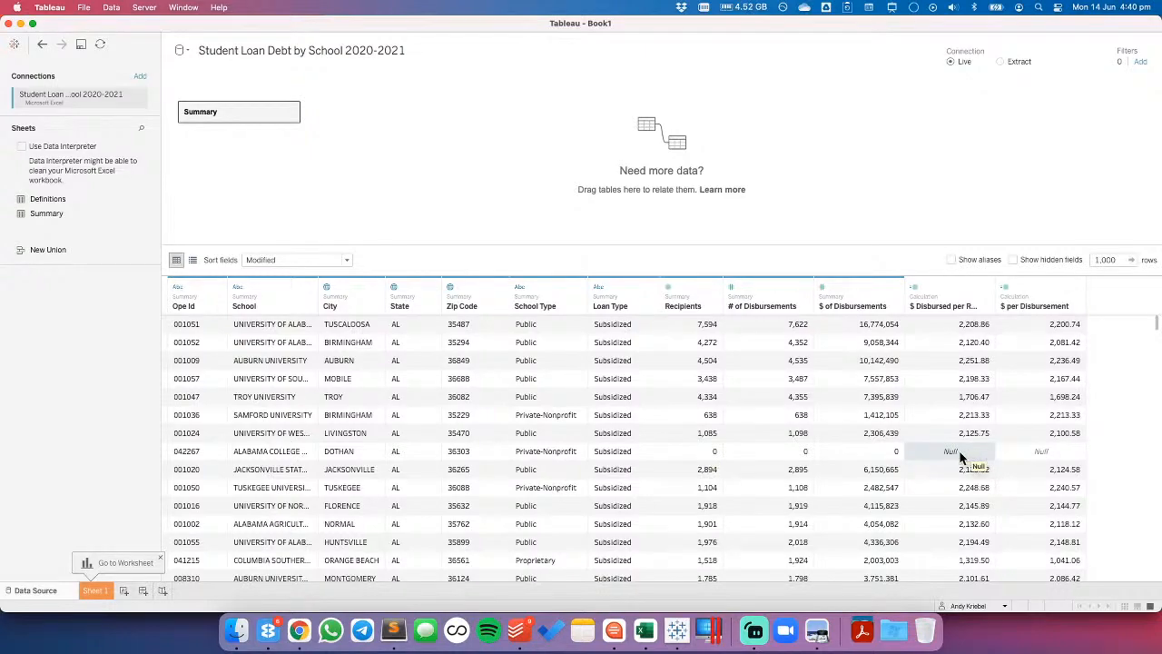
- Add a data source filter on $ of Disbursements that keeps non-null values only
left_click(1141, 62)
left_click(456, 342)
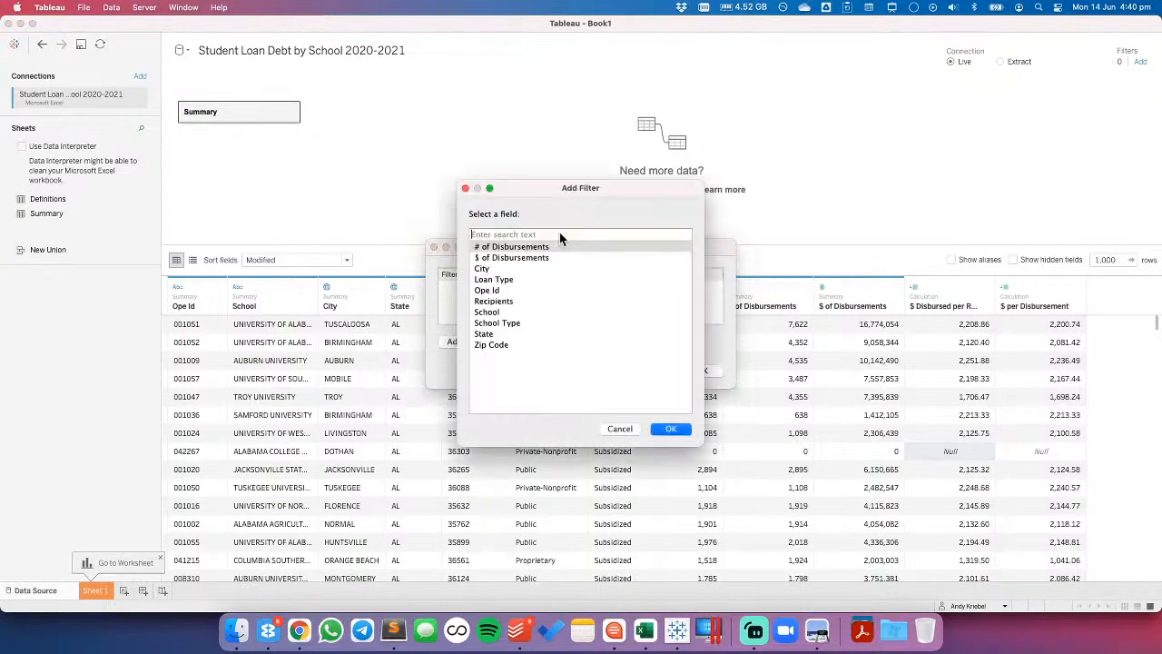
double_click(512, 258)
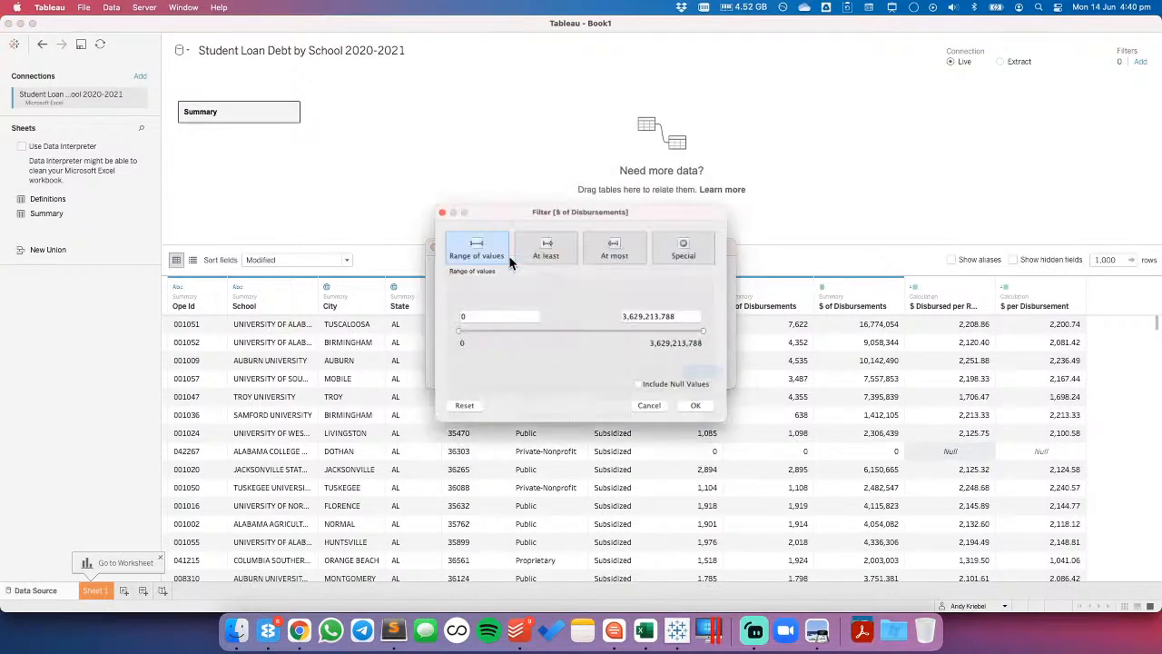
left_click(683, 246)
left_click(467, 298)
left_click(706, 415)
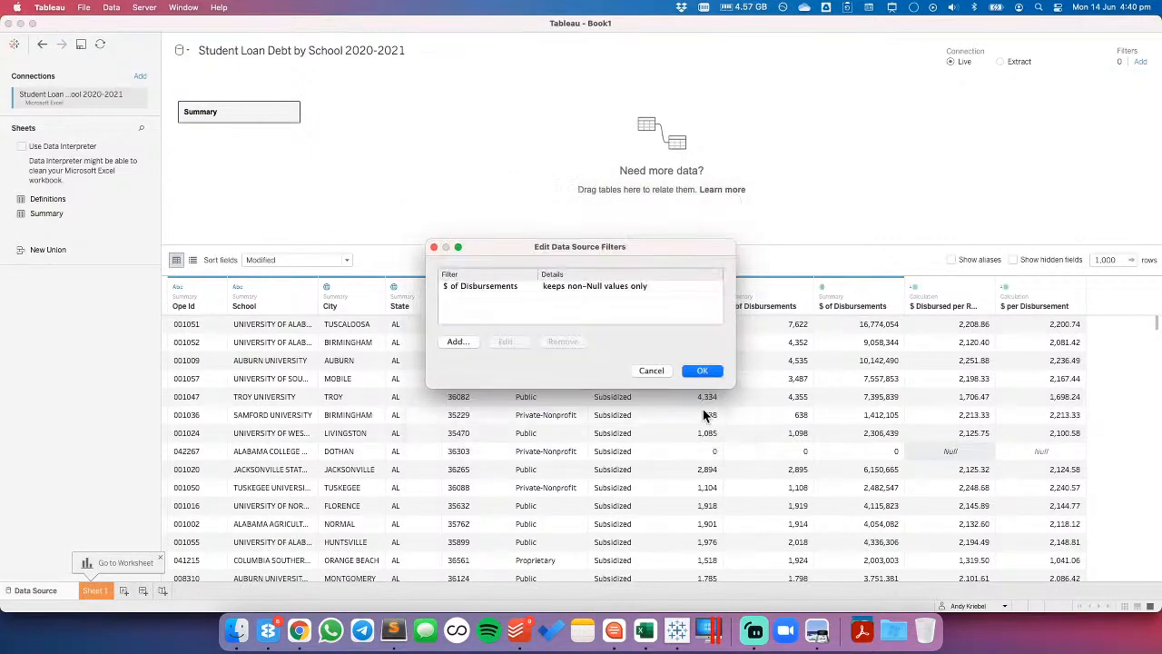
left_click(702, 371)
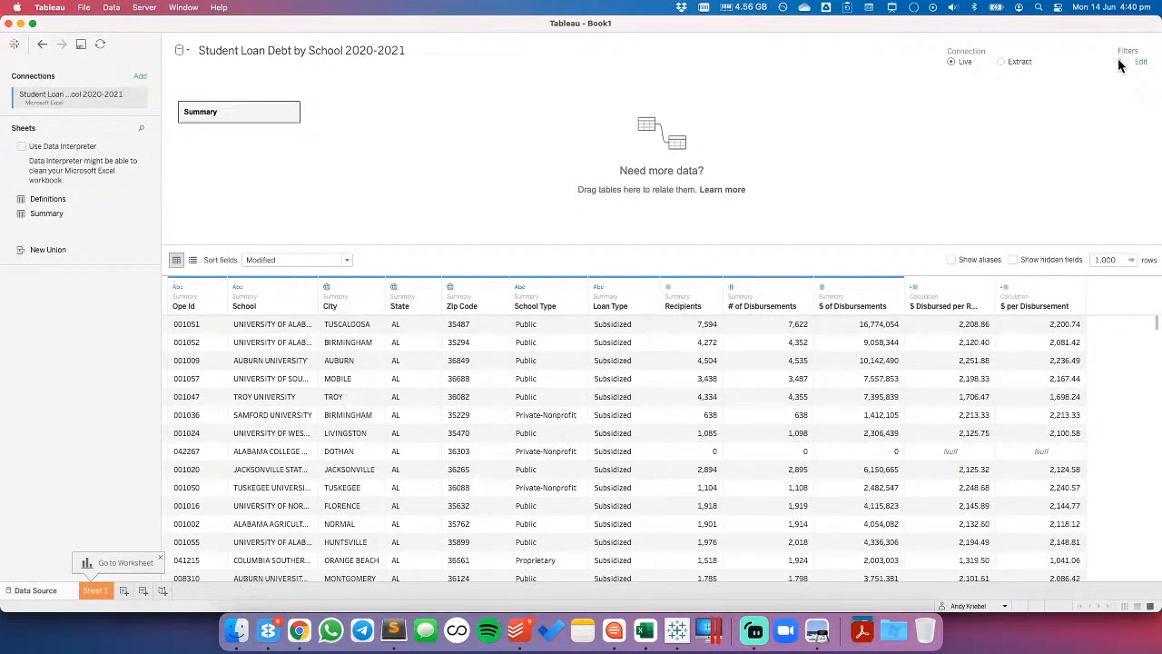
- Change the $ of Disbursements data source filter to keep values of at least 1
left_click(1141, 62)
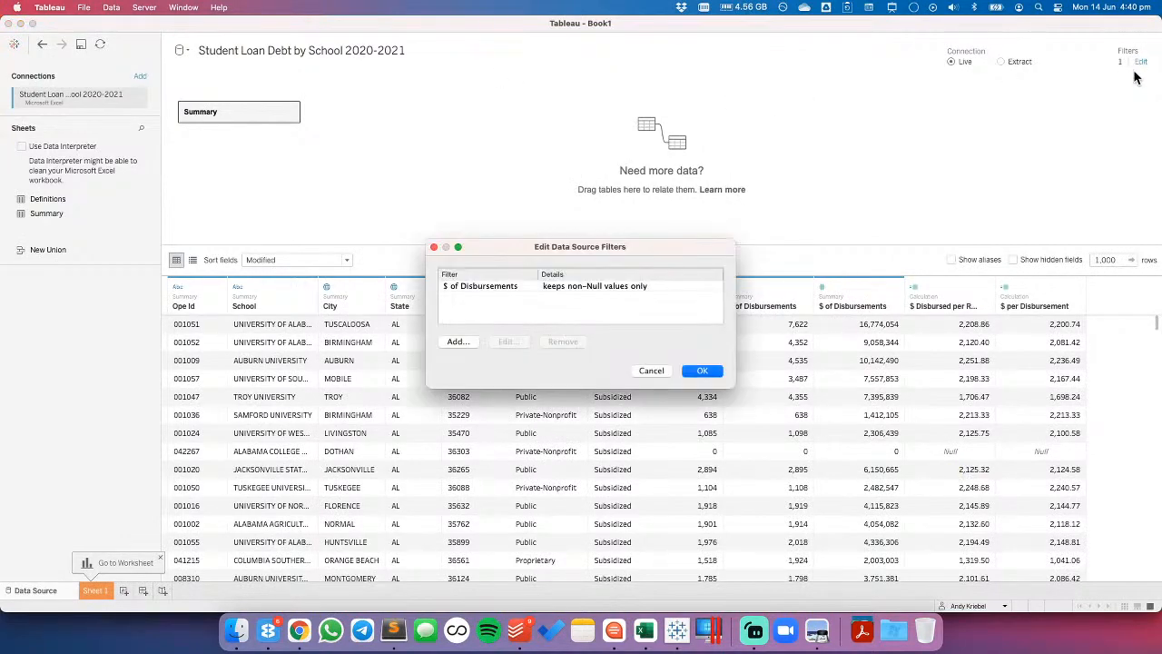
left_click(579, 287)
double_click(580, 289)
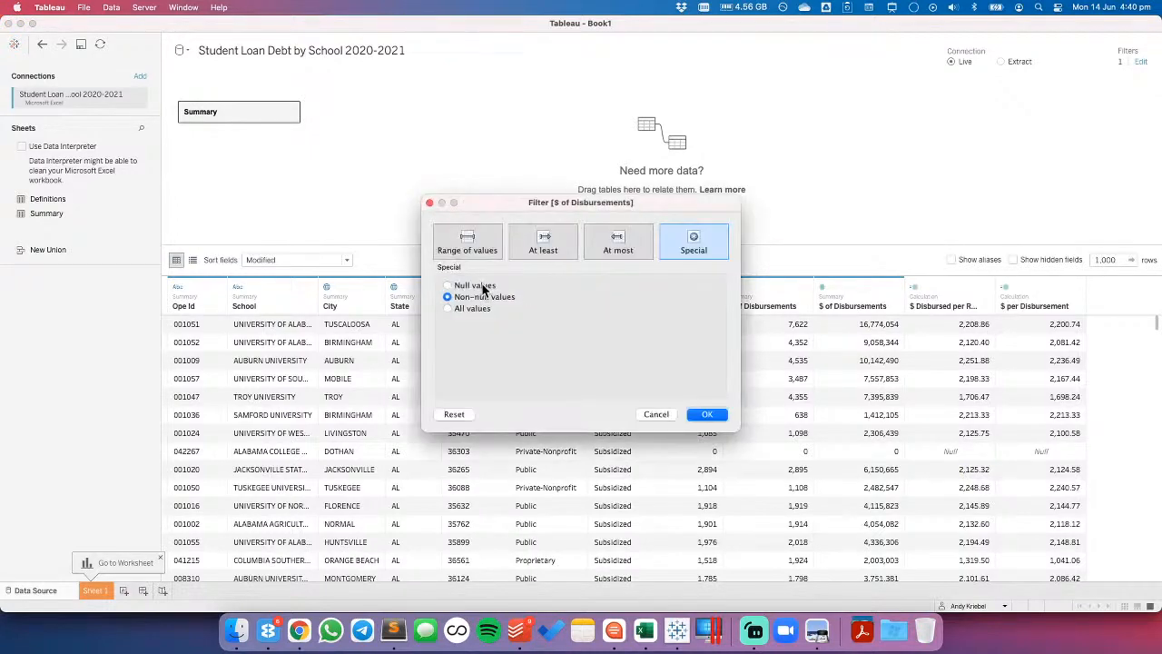
left_click(473, 256)
left_click(541, 247)
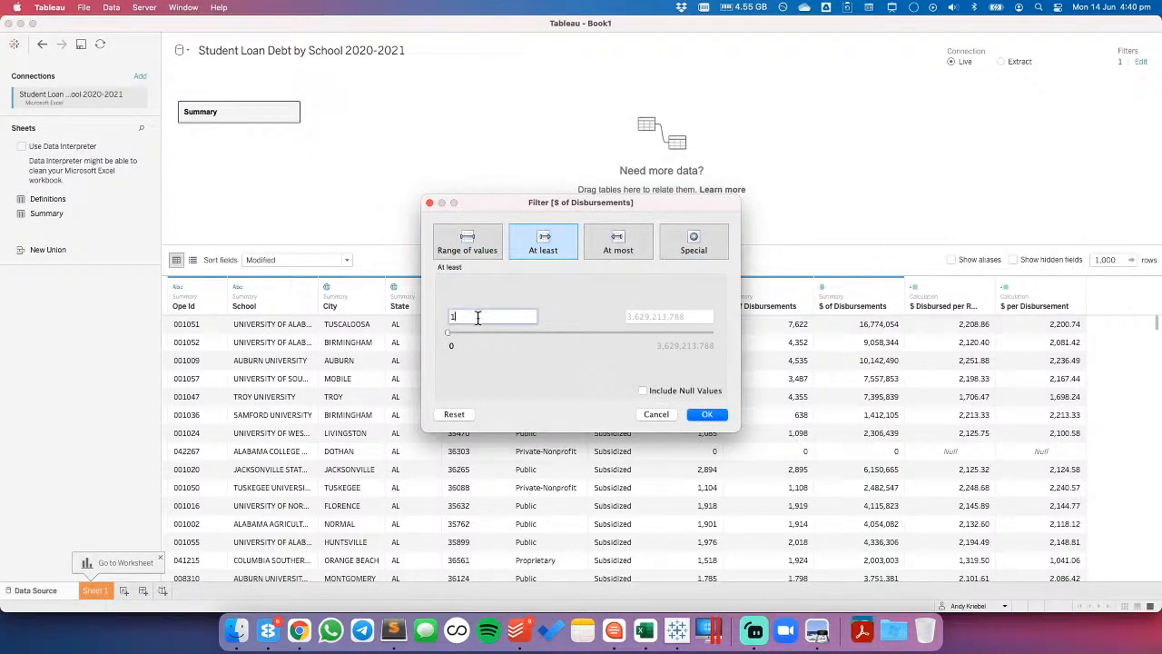
left_click(718, 417)
left_click(707, 375)
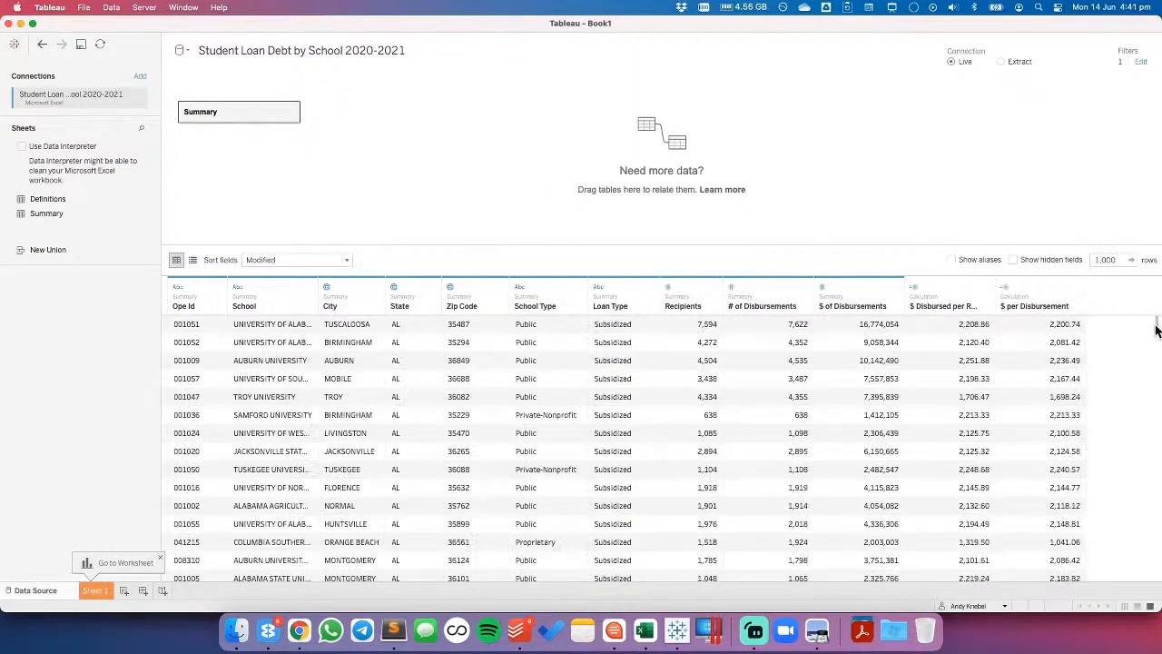
- Look through the filtered data rows and open the Sheet 1 worksheet
left_click_drag(1157, 324, 1159, 394)
scroll(1132, 336, "up", 10)
left_click(98, 590)
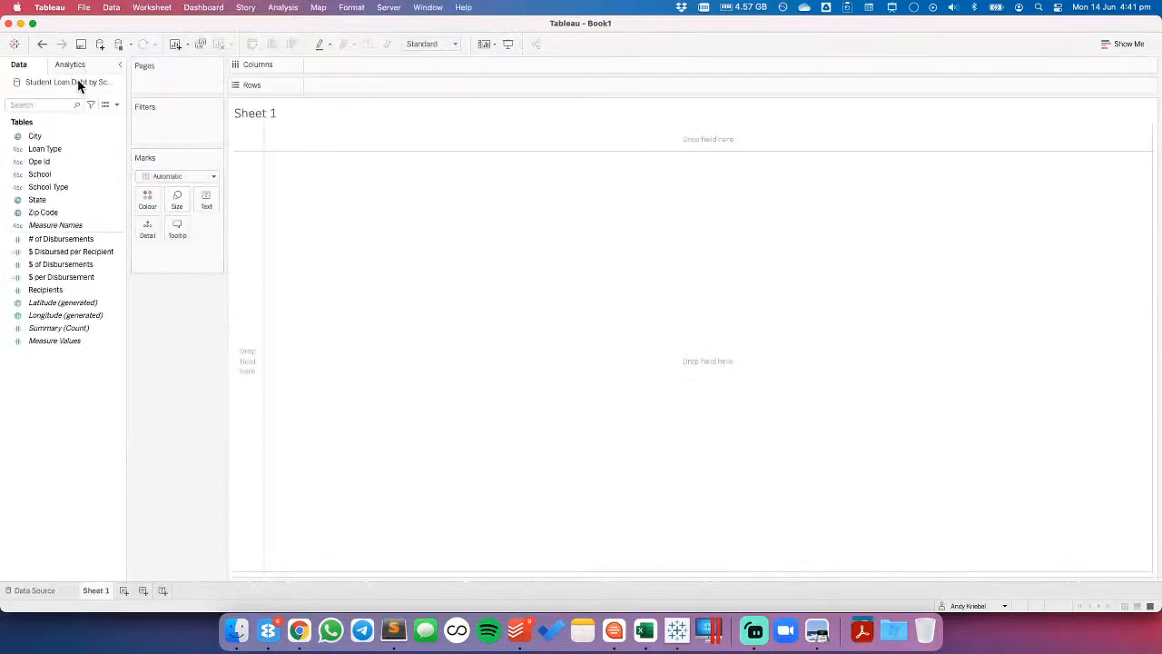
right_click(78, 85)
left_click(119, 168)
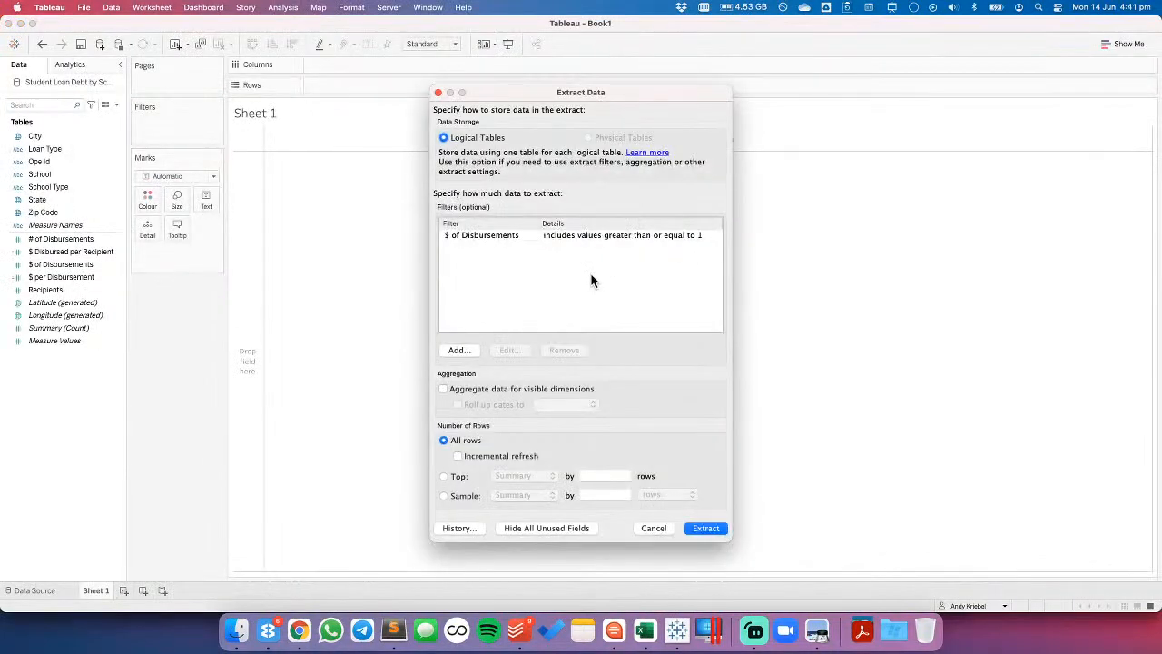
left_click(707, 528)
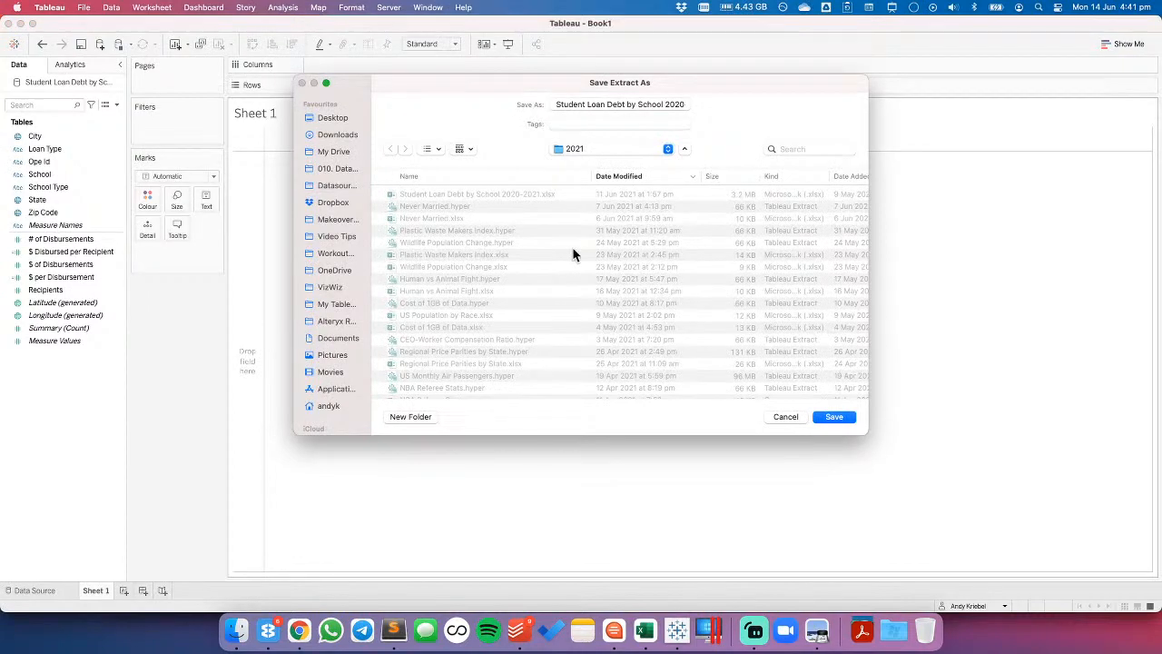
left_click(783, 416)
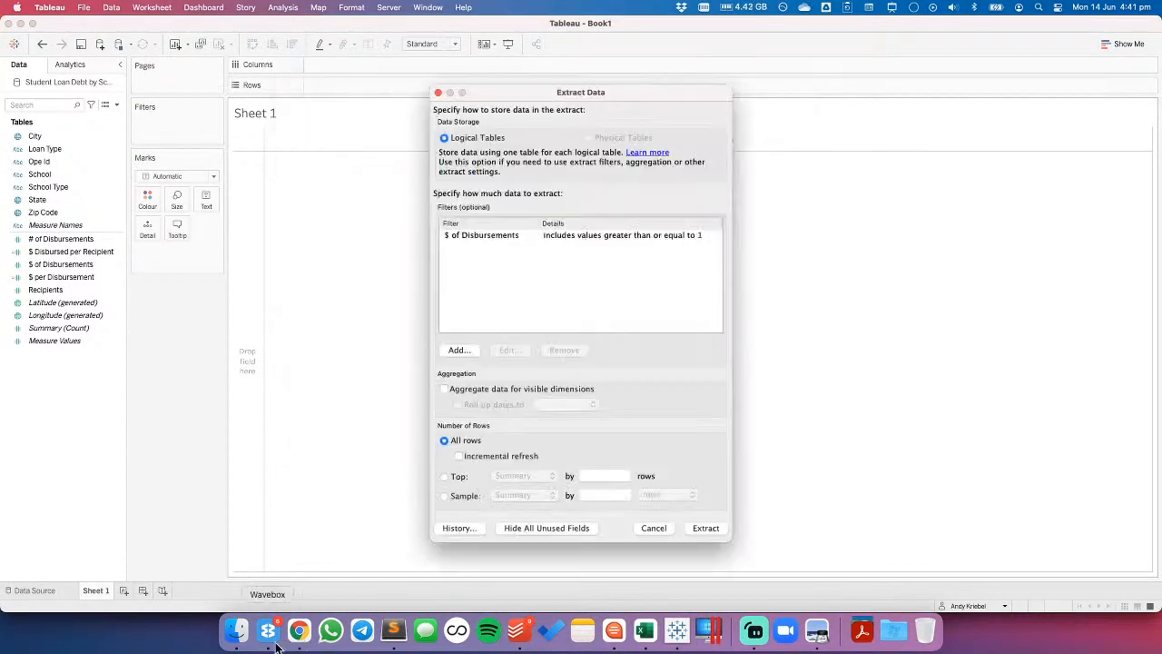
left_click(655, 528)
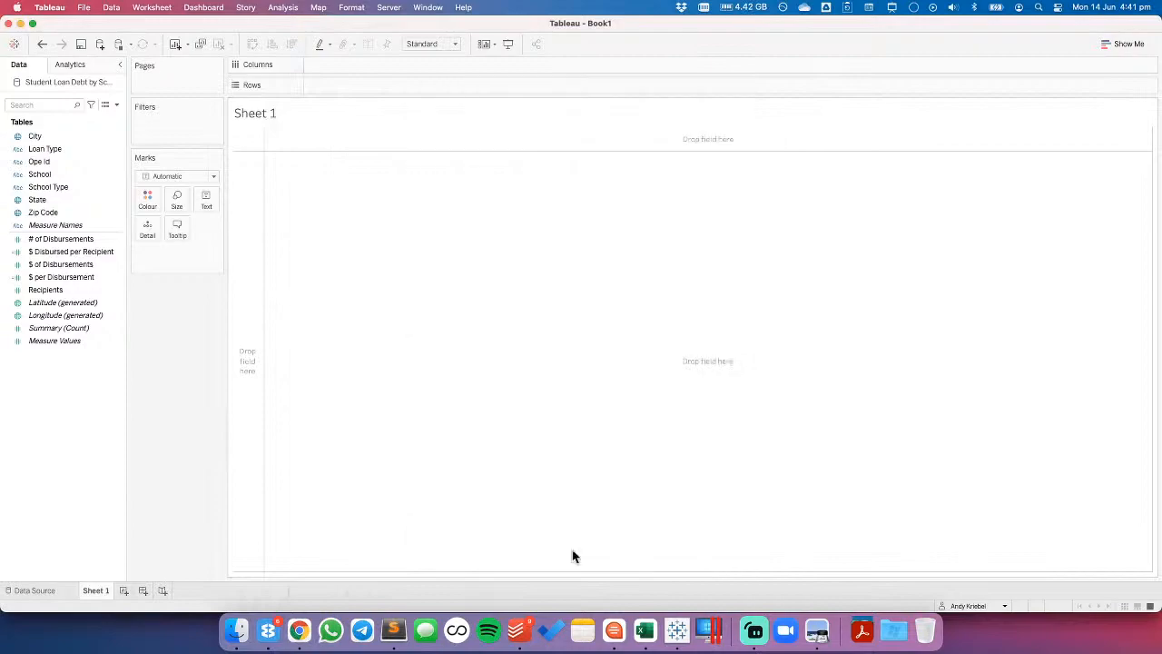
- Check the student loan map in Chrome and, back in Tableau, unhide the # of Loans Originated and $ of Loans Originated fields
left_click(298, 629)
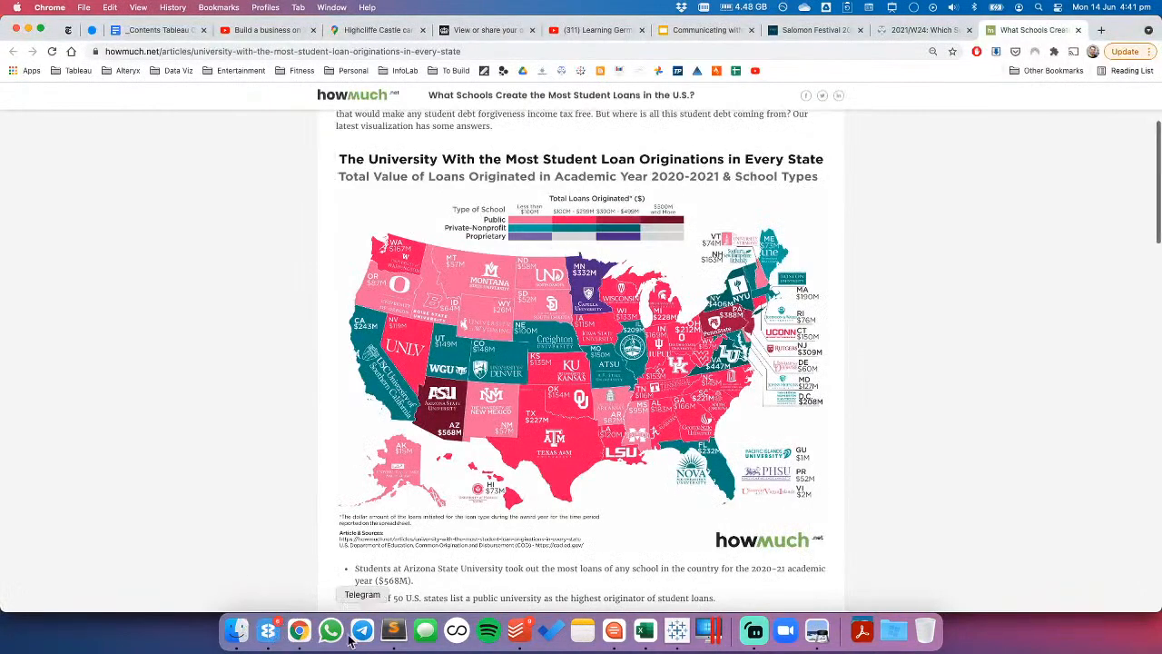
left_click(678, 630)
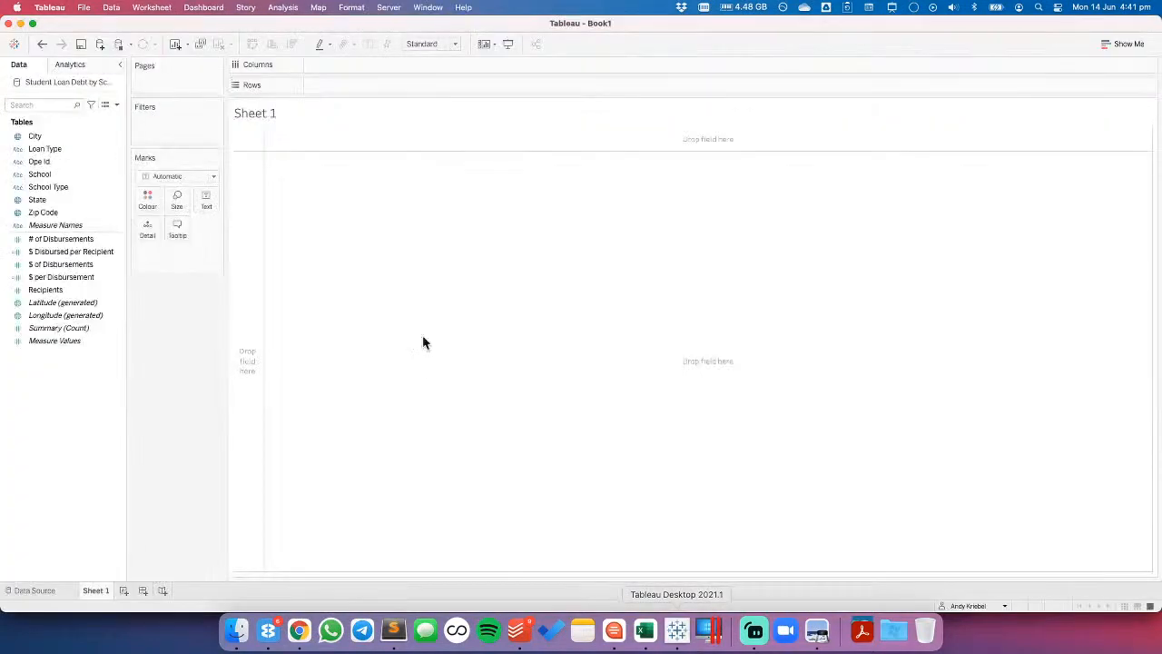
left_click(116, 105)
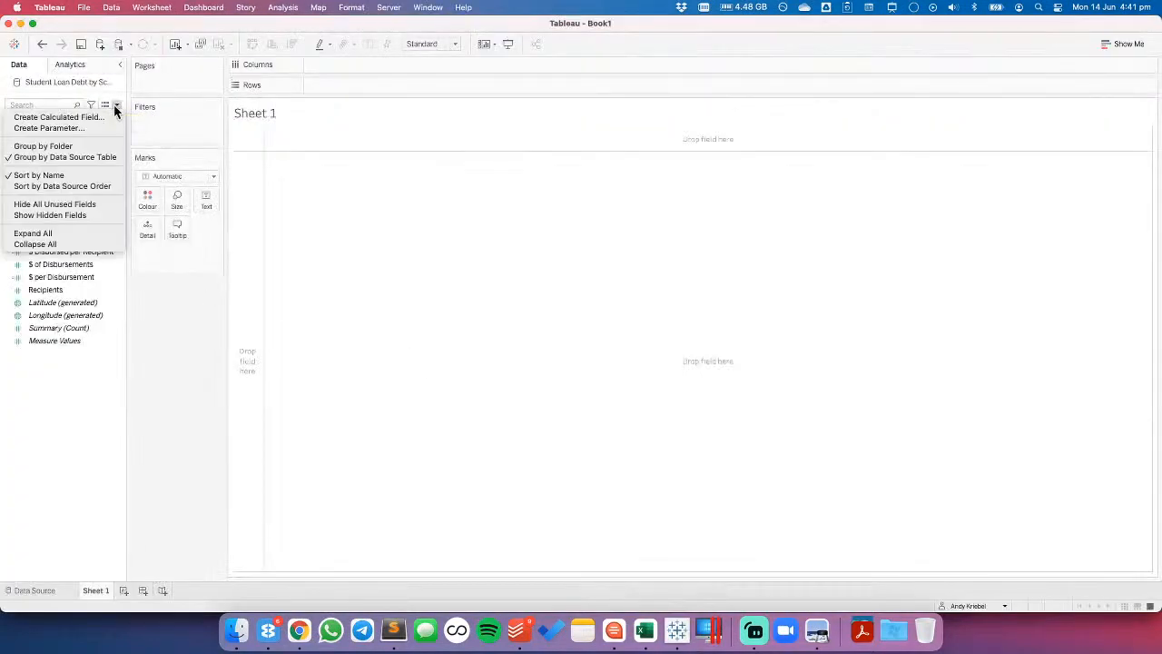
left_click(65, 214)
left_click(69, 254)
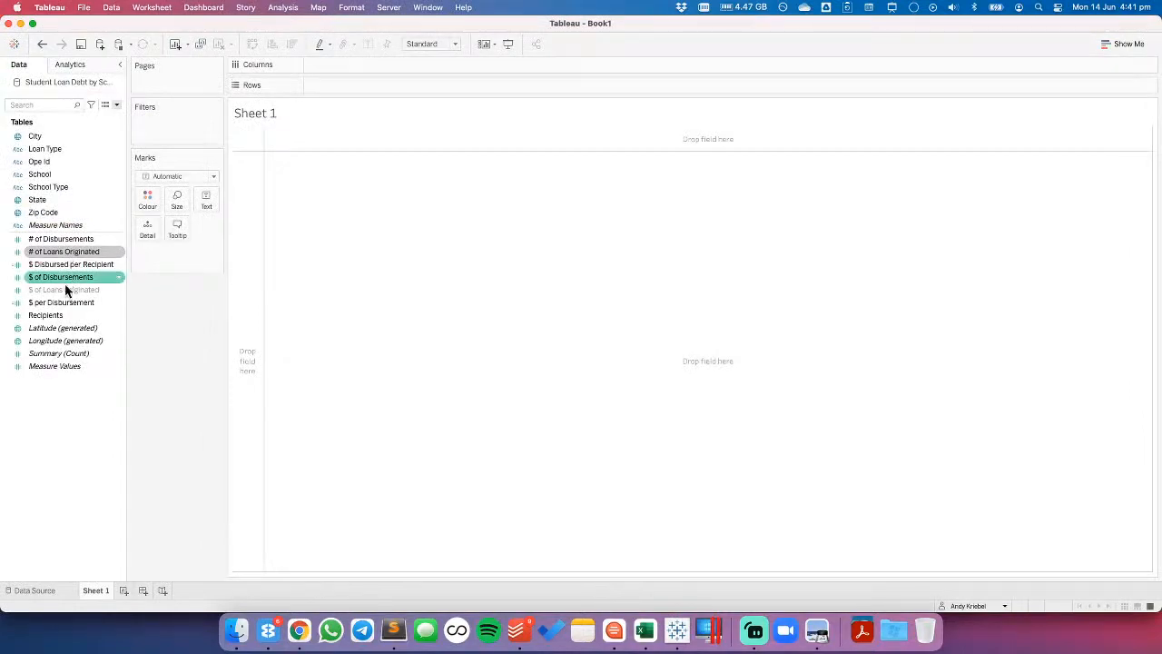
left_click(64, 287, "super")
right_click(64, 287)
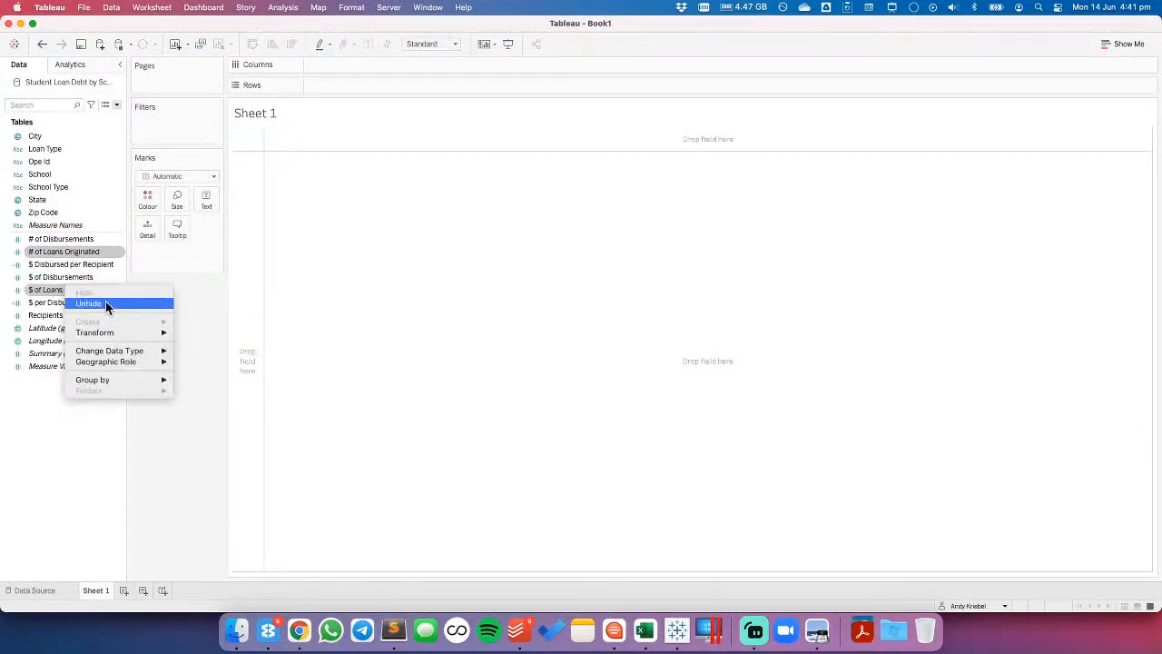
left_click(104, 304)
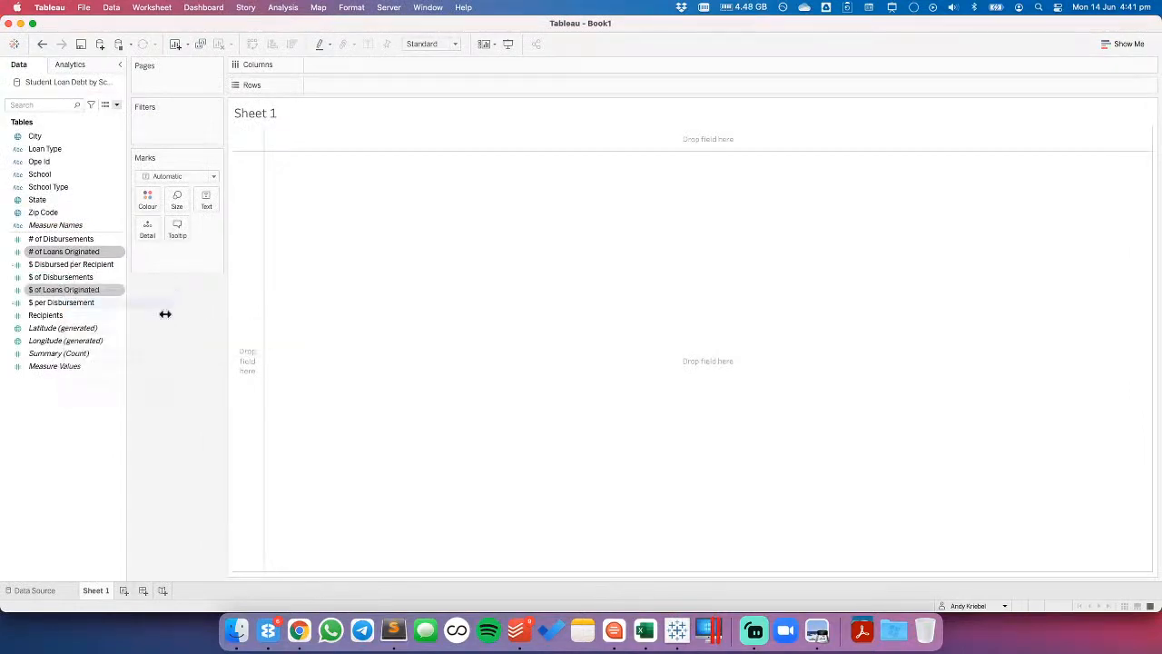
- Replace all references to # of Disbursements with # of Loans Originated and hide the # of Disbursements field
left_click(60, 239)
right_click(60, 239)
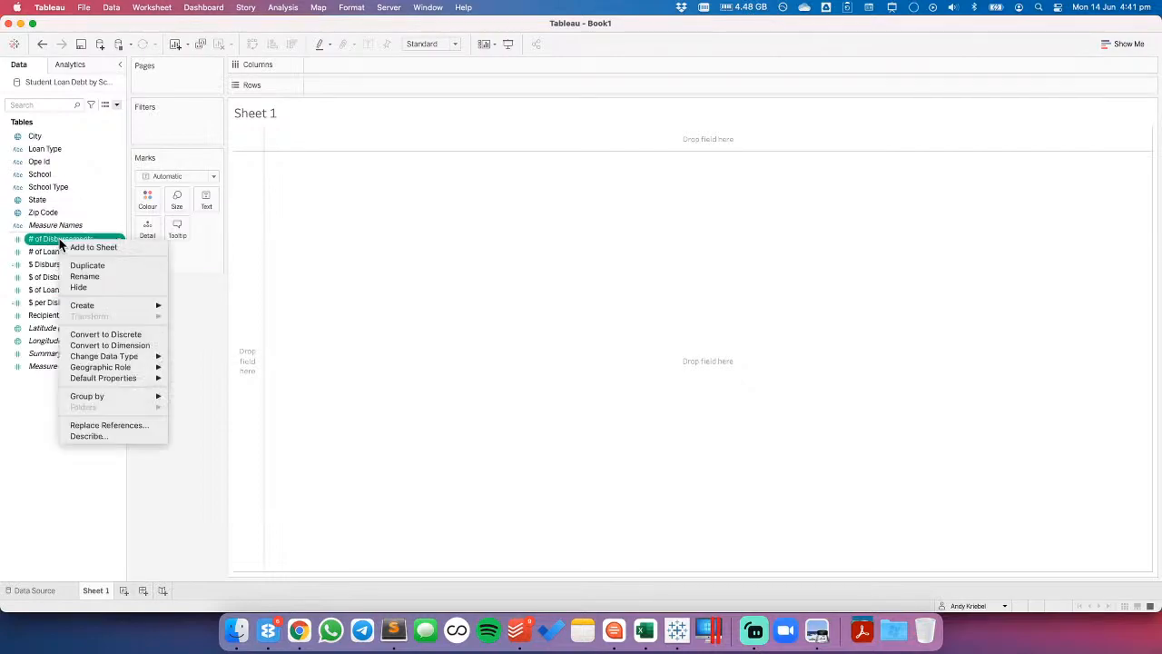
left_click(117, 423)
left_click(512, 247)
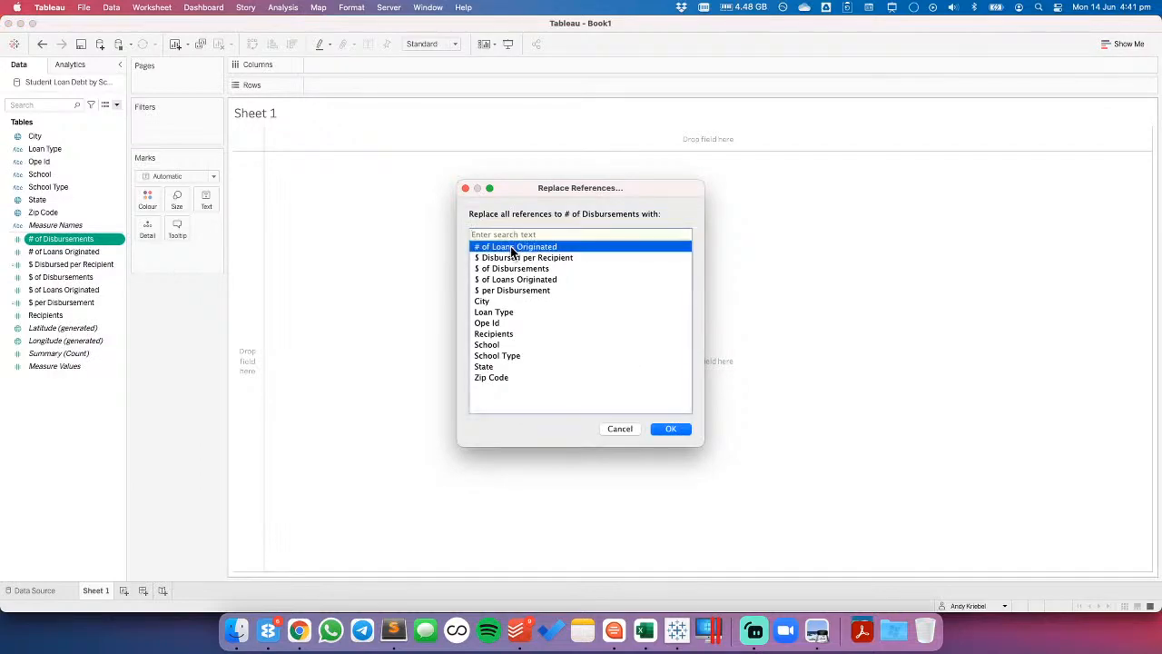
left_click(665, 432)
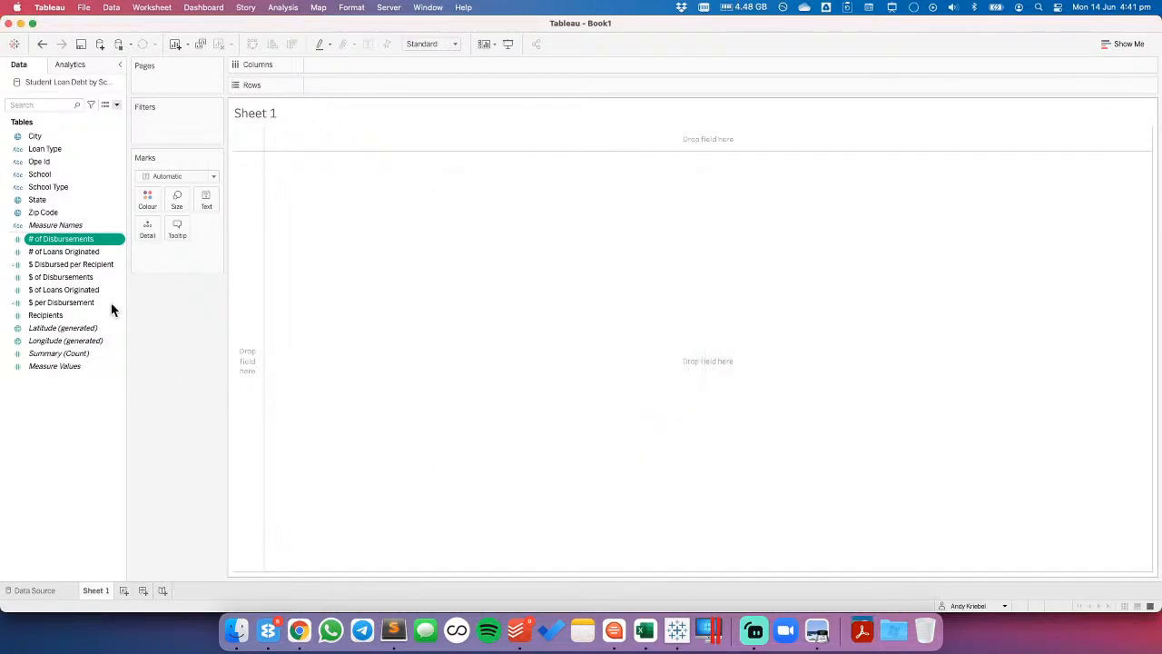
right_click(65, 239)
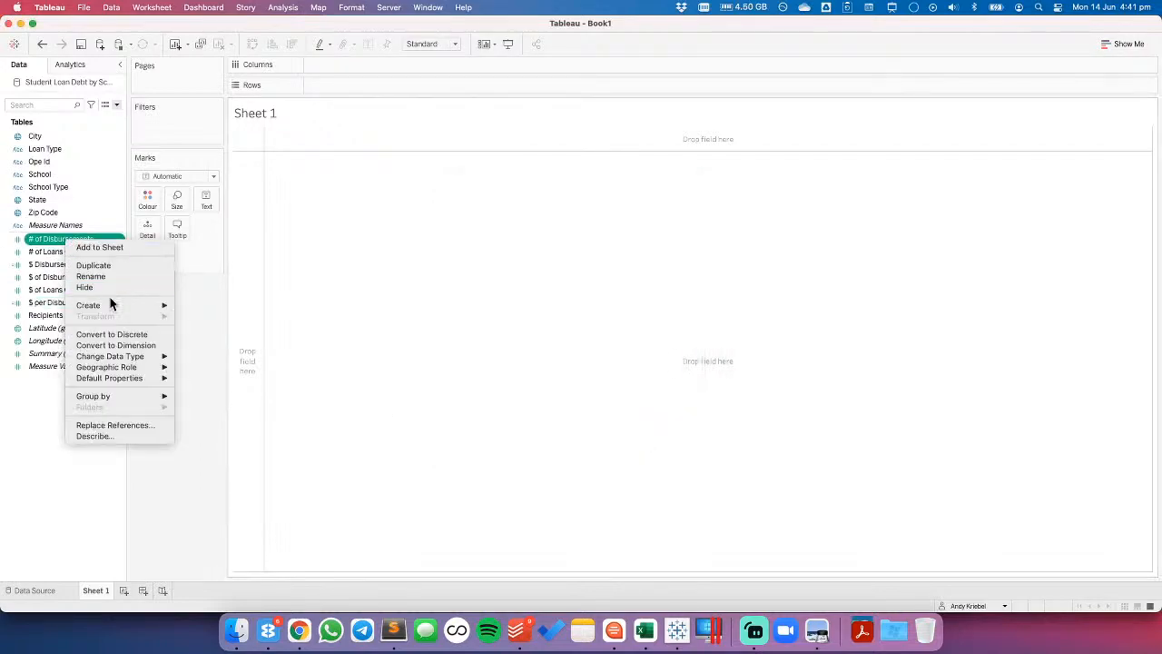
left_click(105, 287)
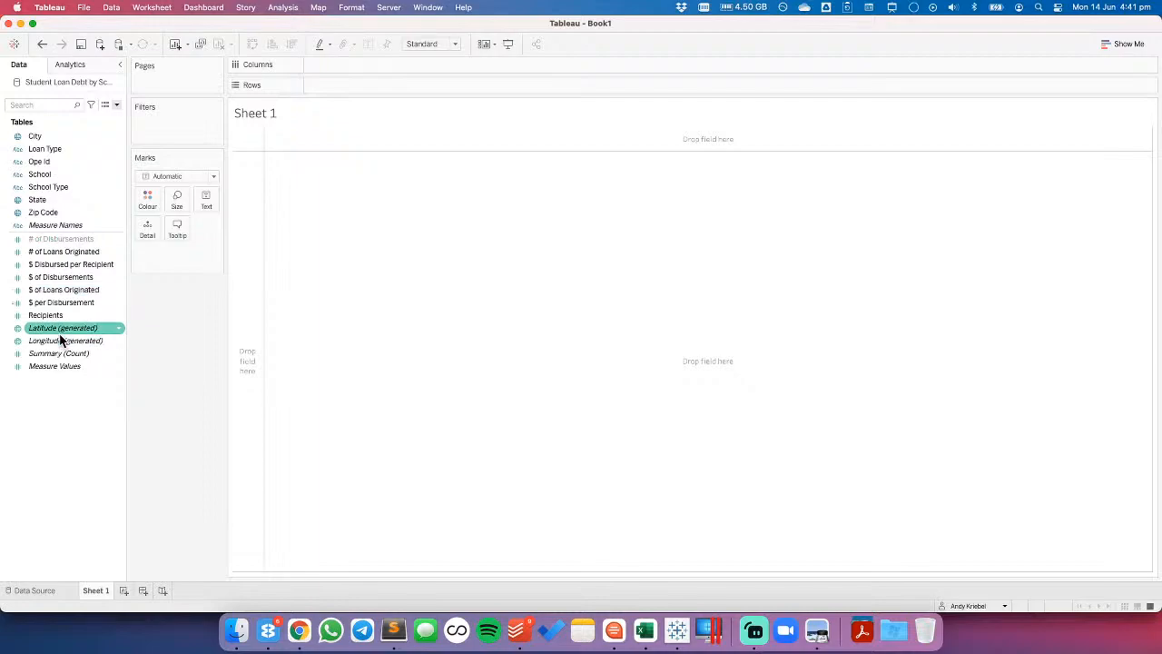
left_click(65, 255)
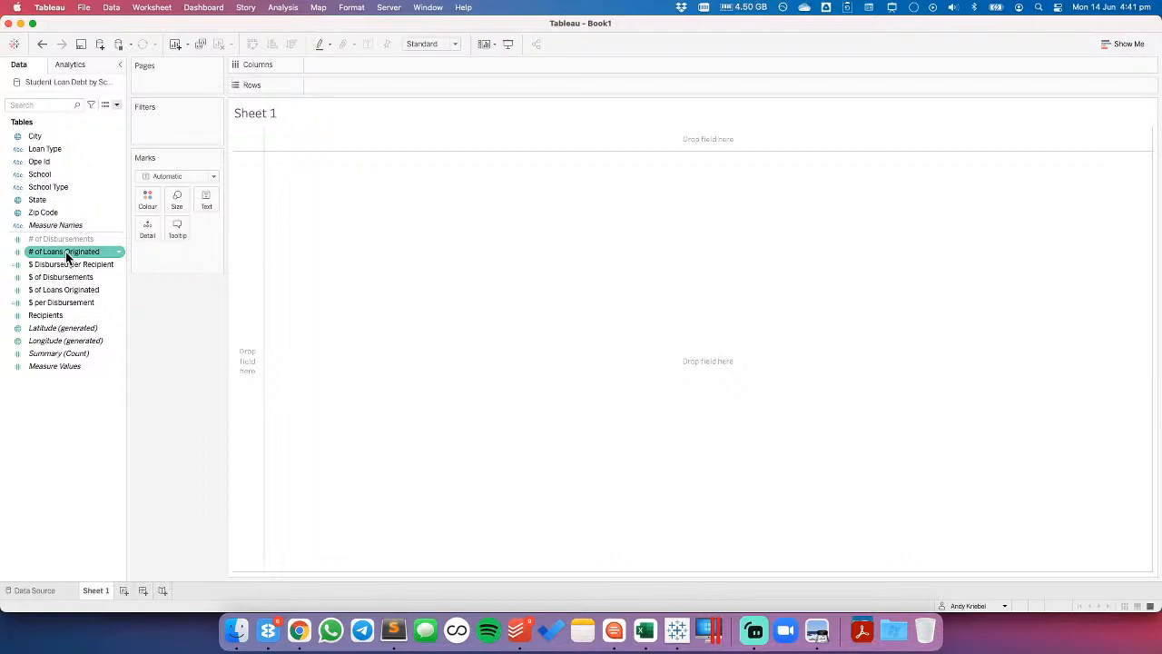
left_click(66, 276)
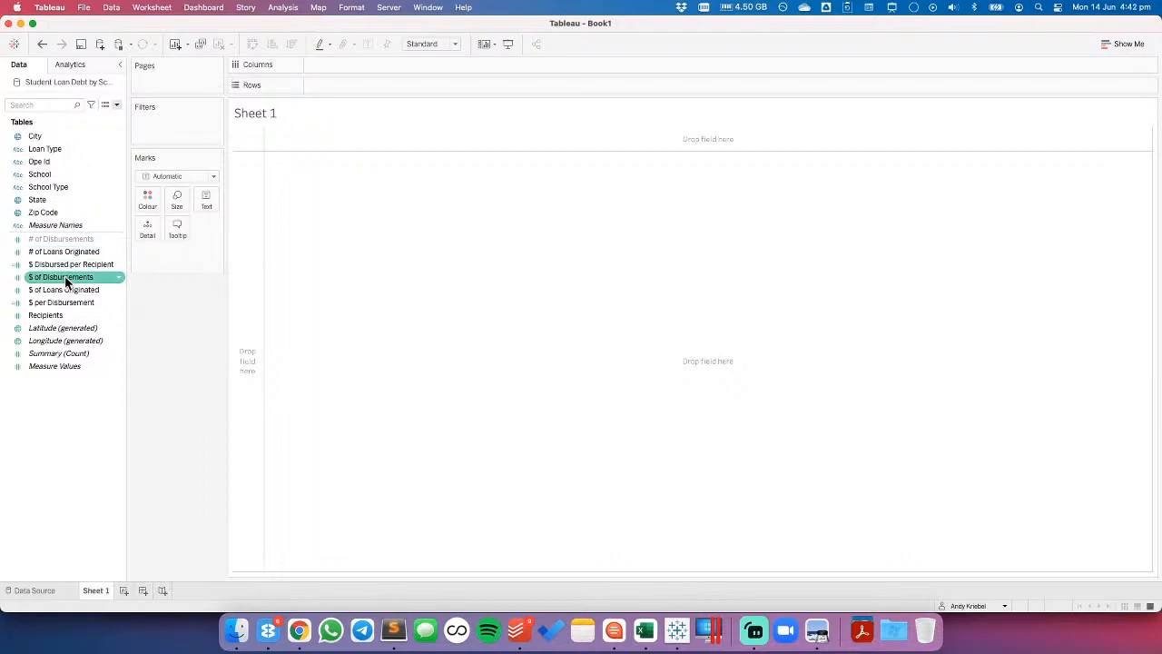
left_click(65, 264)
left_click(66, 255)
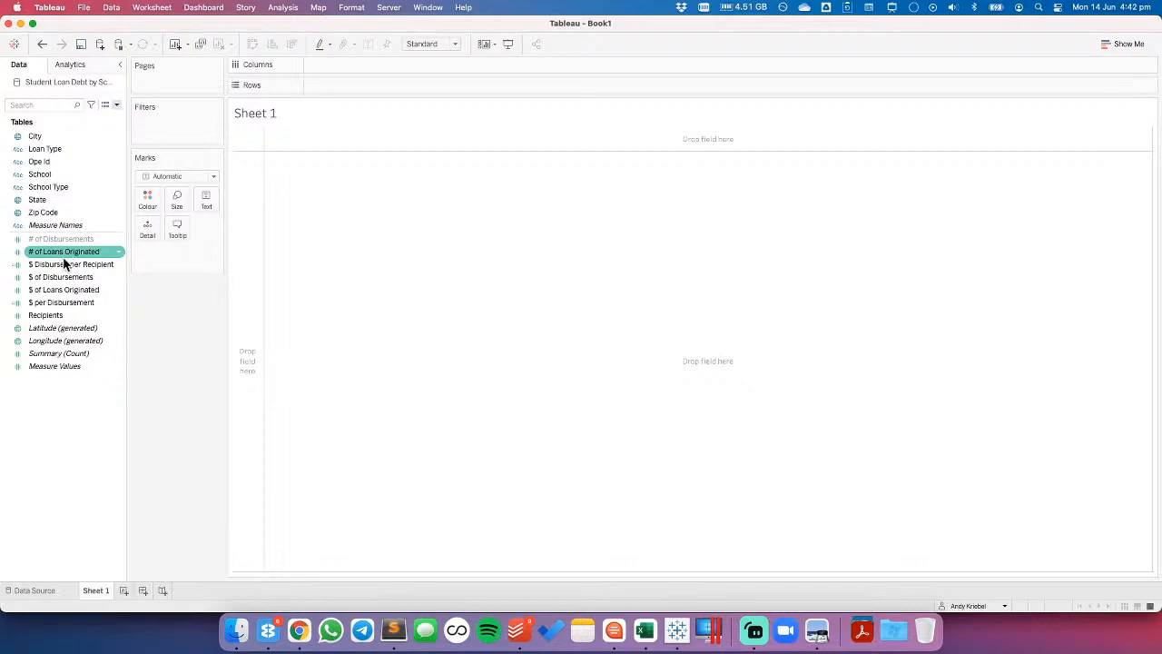
left_click(61, 276)
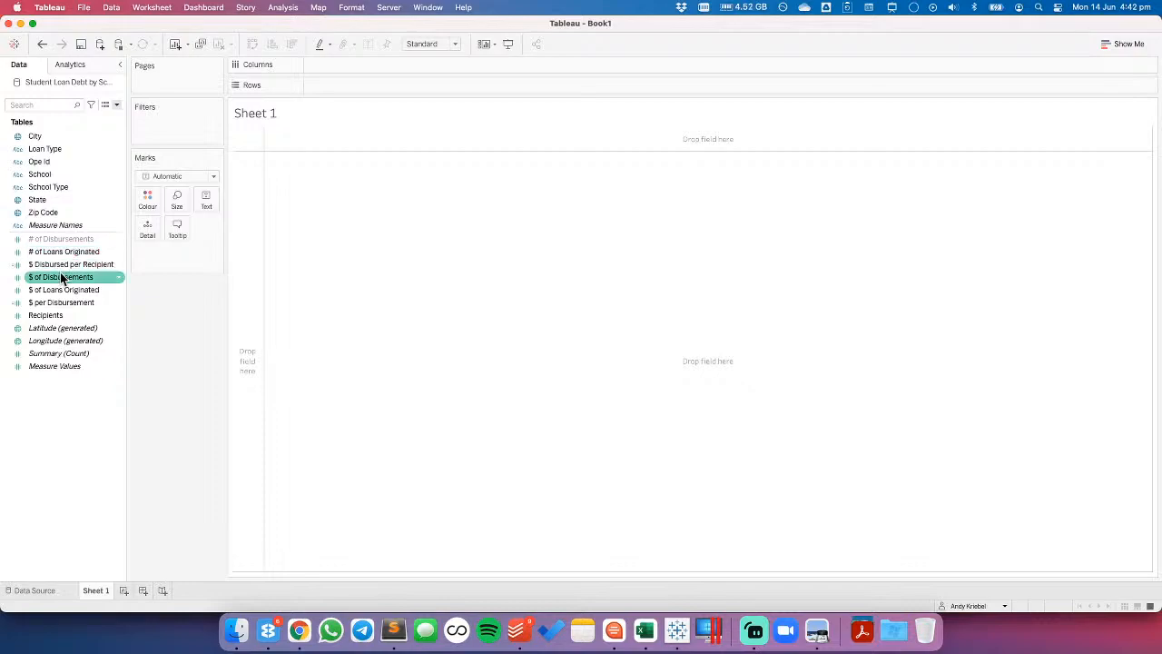
left_click(117, 105)
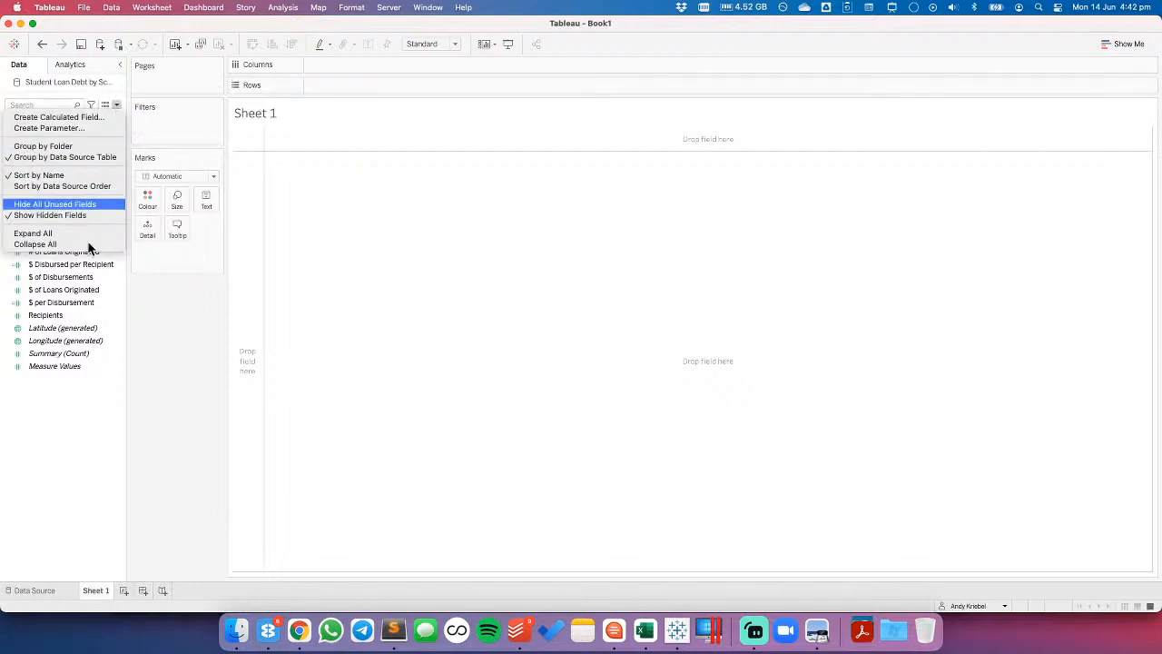
left_click(77, 208)
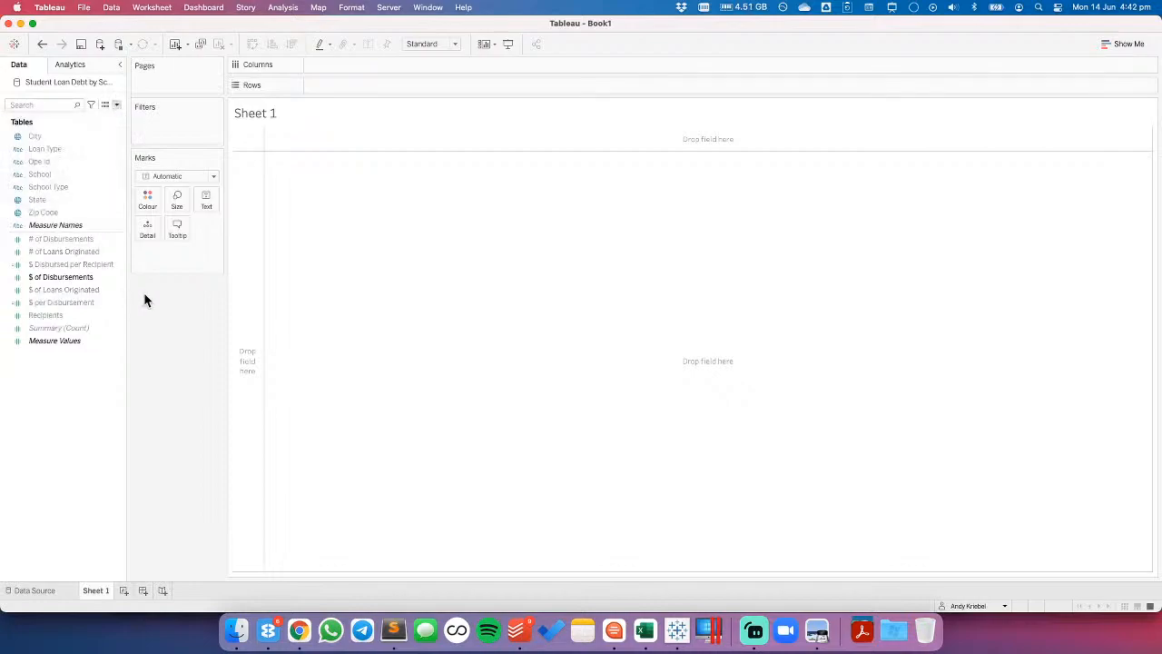
left_click(116, 105)
left_click(75, 215)
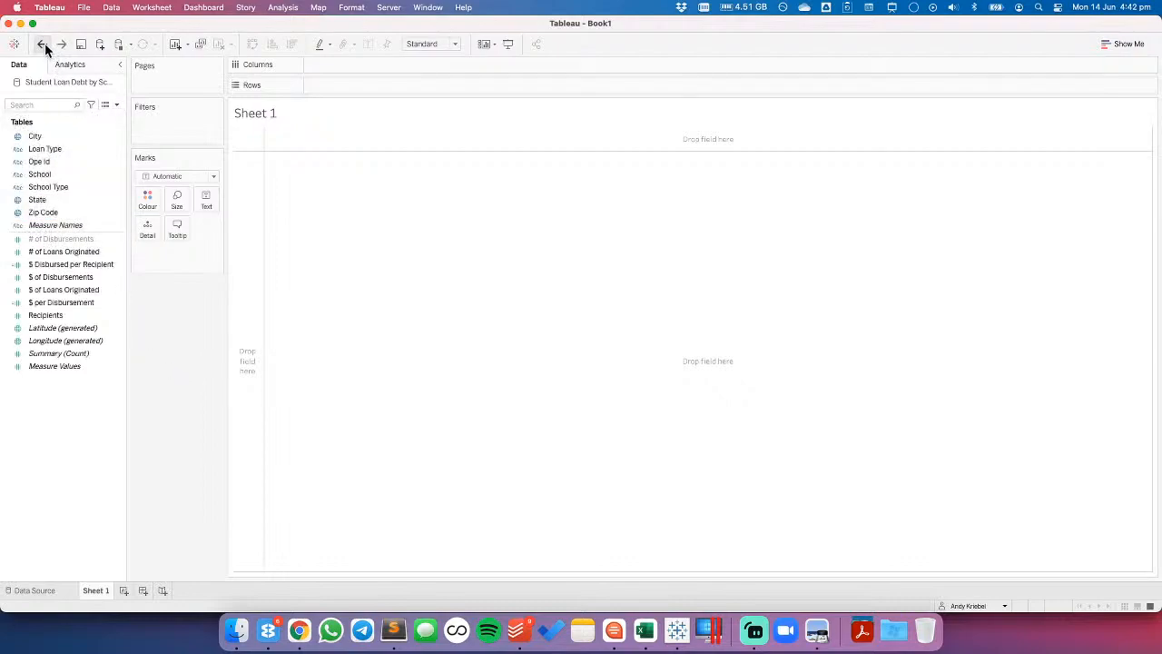
- Turn off the display of hidden fields and replace all references to $ of Disbursements with $ of Loans Originated
left_click(116, 105)
left_click(64, 216)
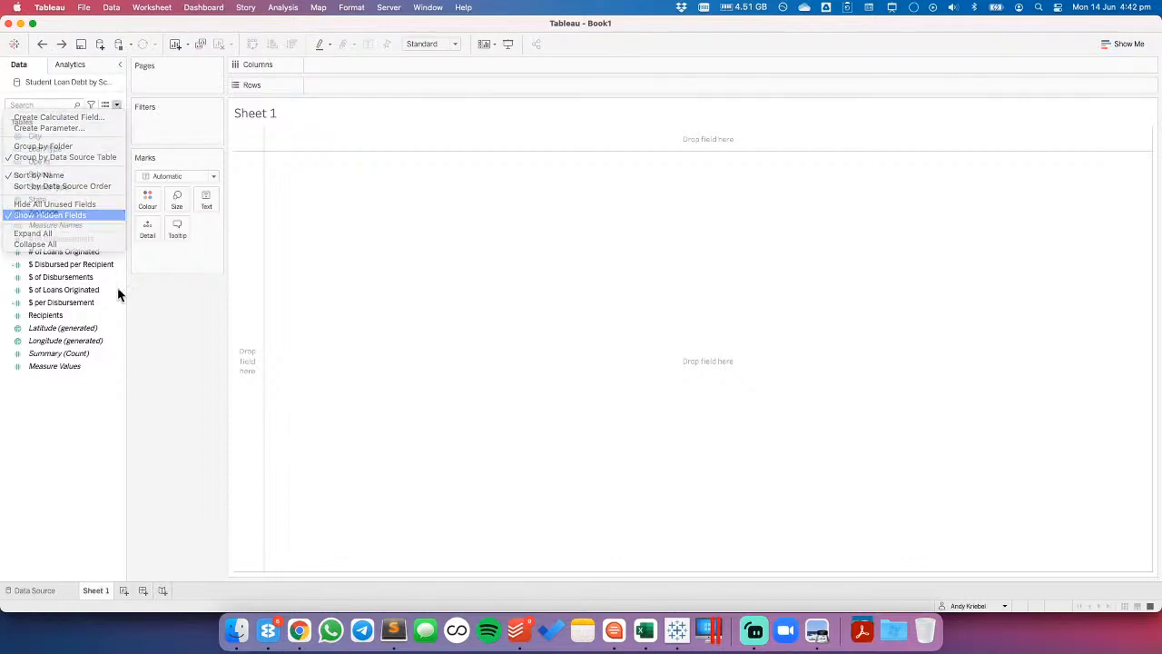
left_click(65, 254)
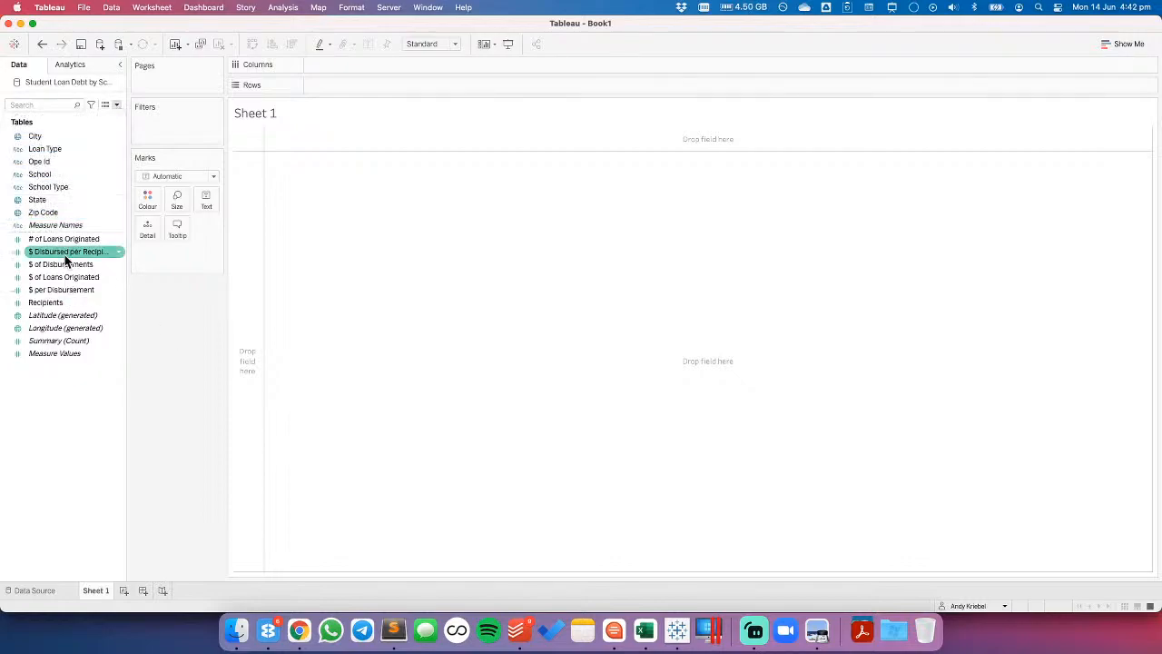
left_click(78, 265)
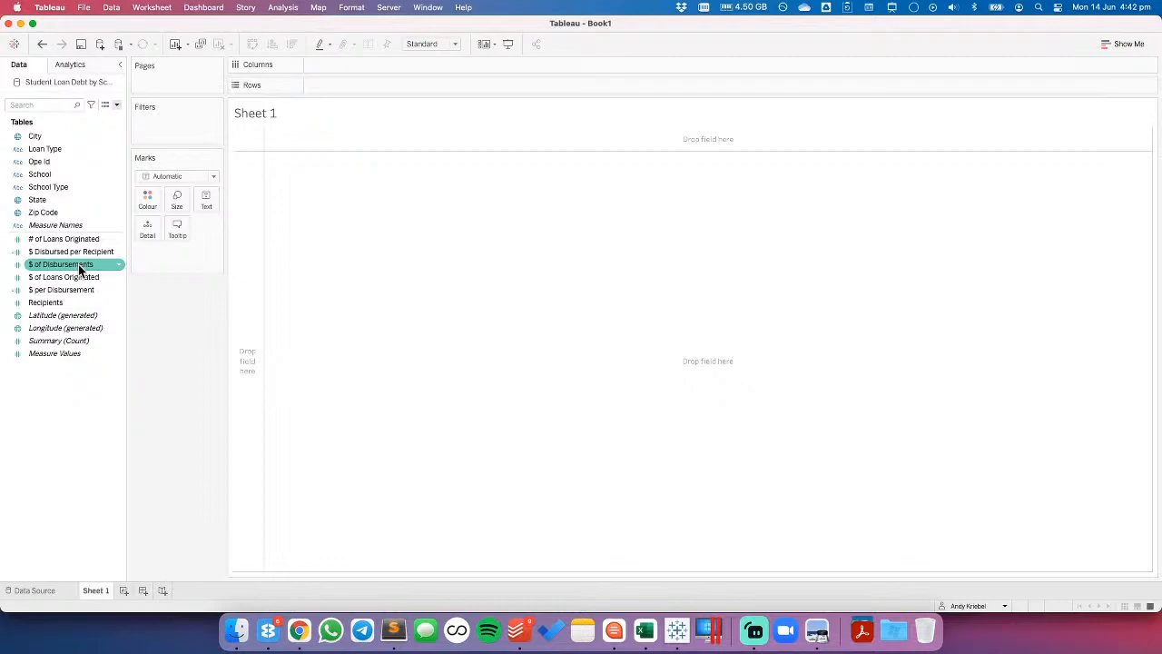
right_click(78, 269)
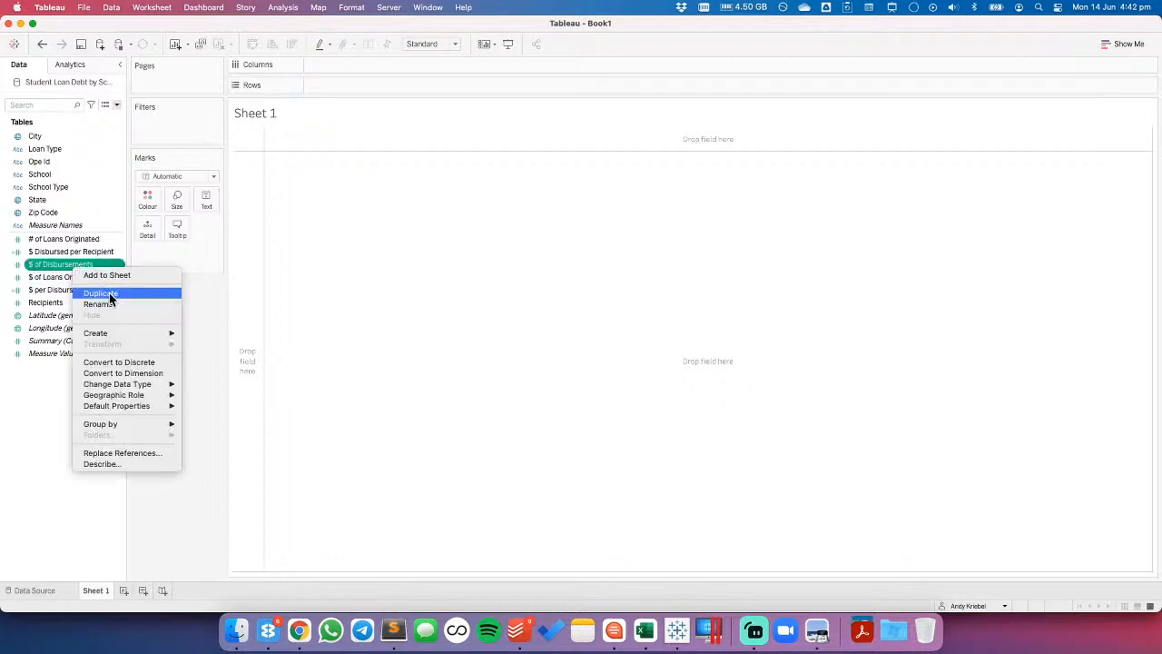
left_click(151, 453)
left_click(520, 270)
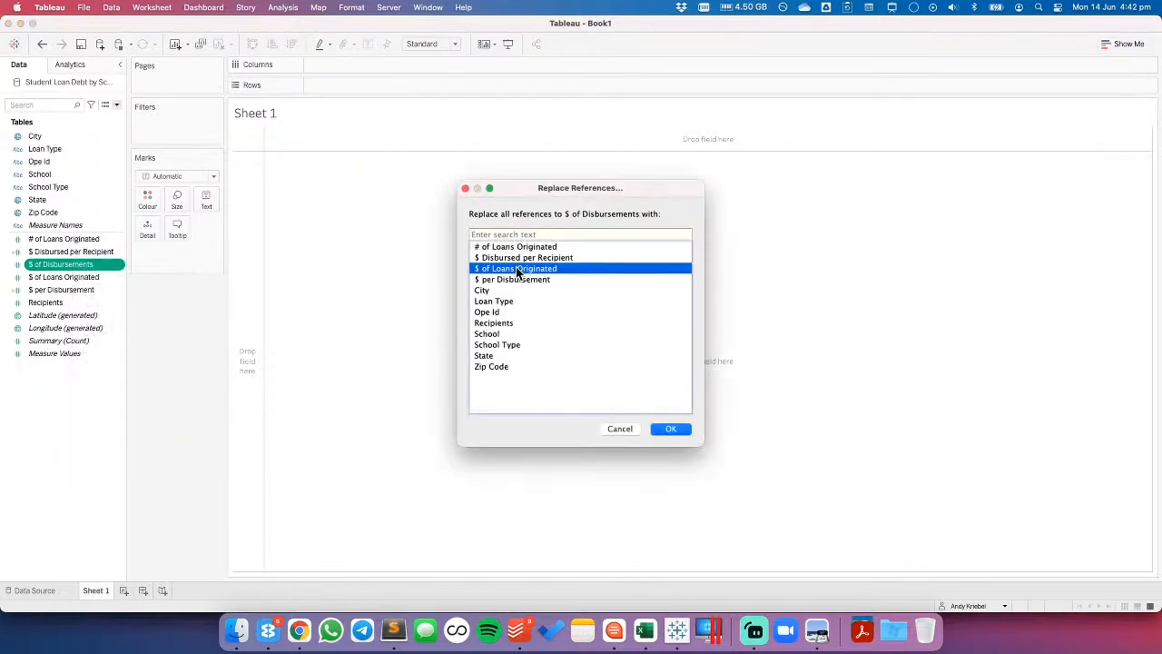
left_click(676, 432)
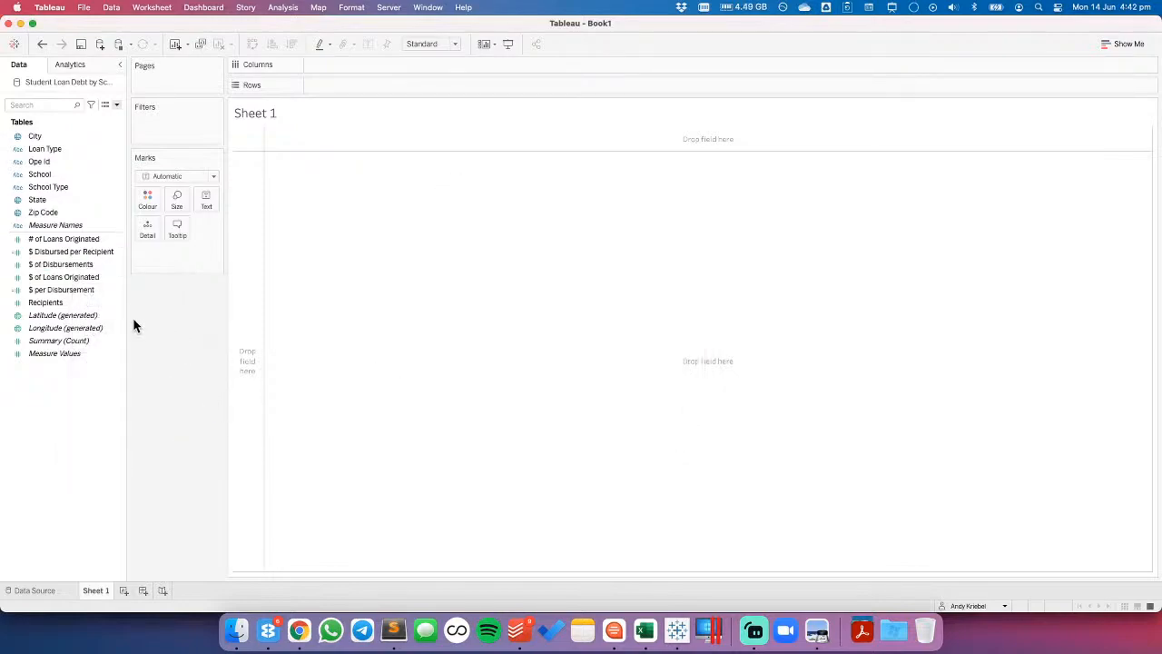
left_click(79, 267)
right_click(79, 267)
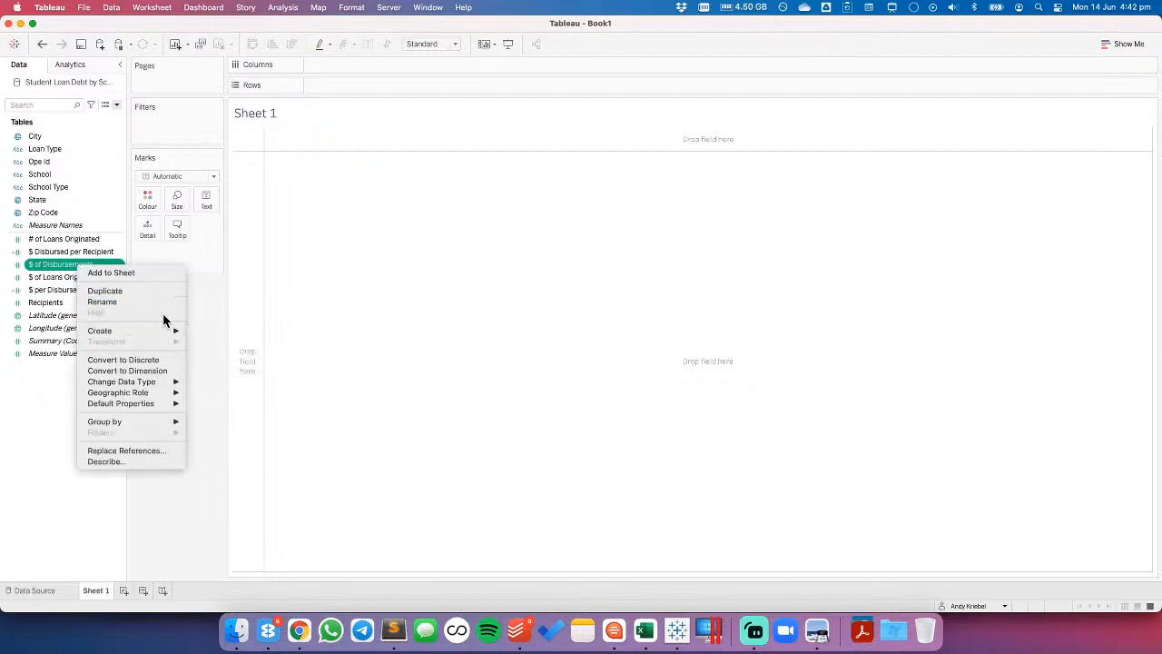
left_click(238, 311)
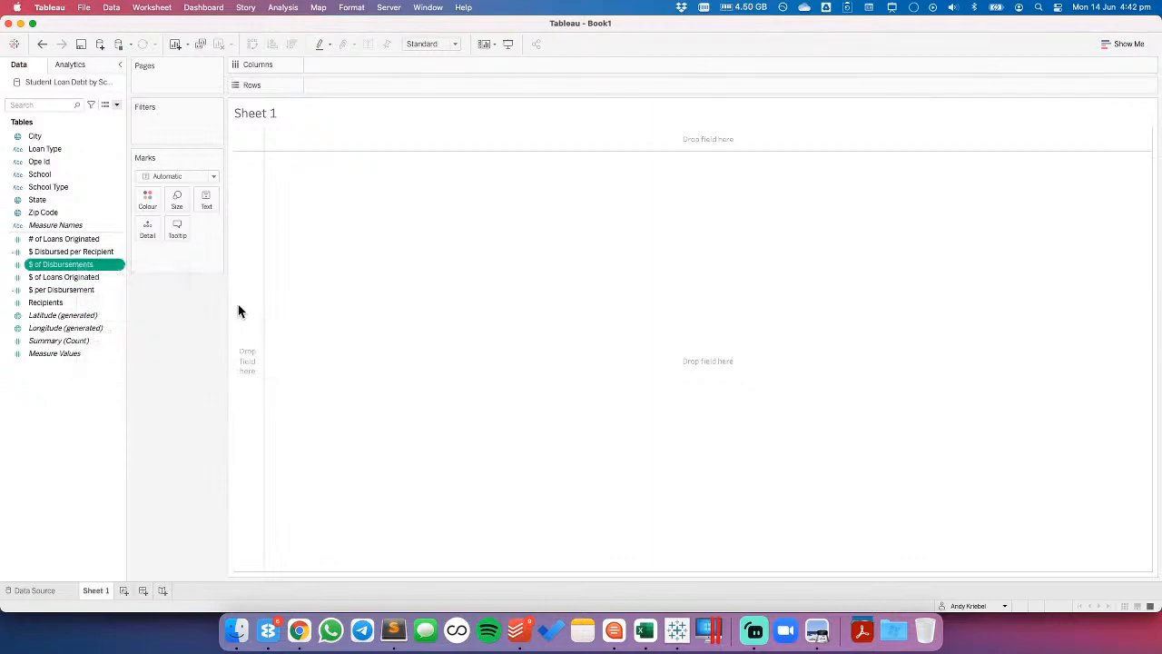
- Rename the $ Disbursed per Recipient calculation to "$ Originated per Recipient" and save it
right_click(53, 250)
left_click(82, 305)
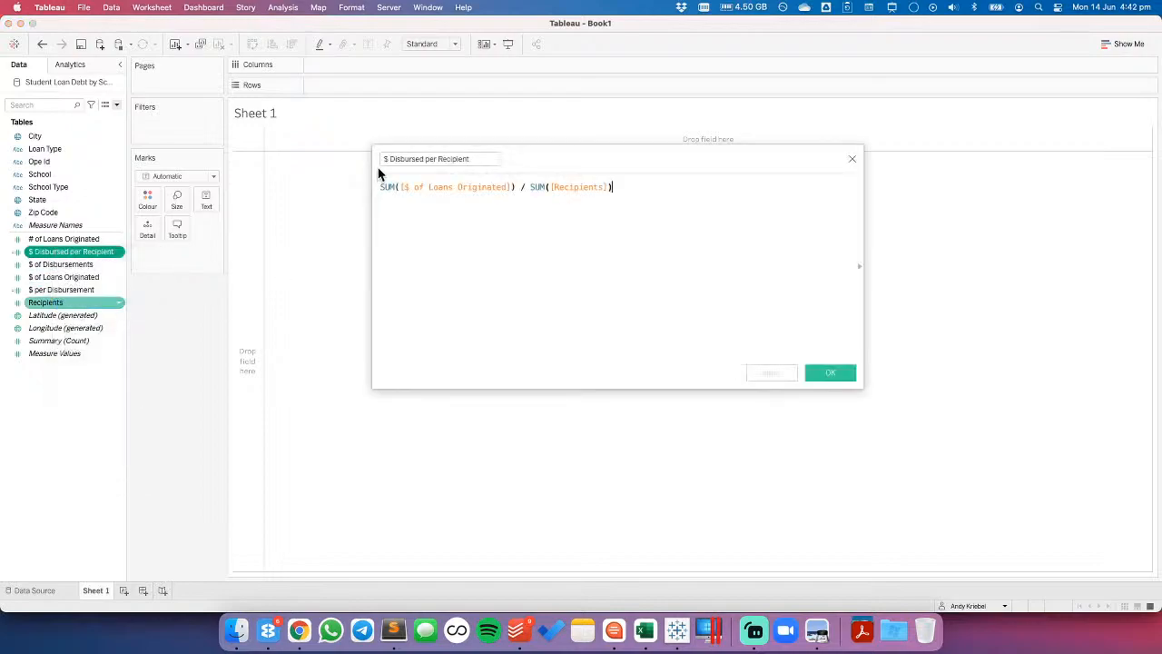
left_click(414, 160)
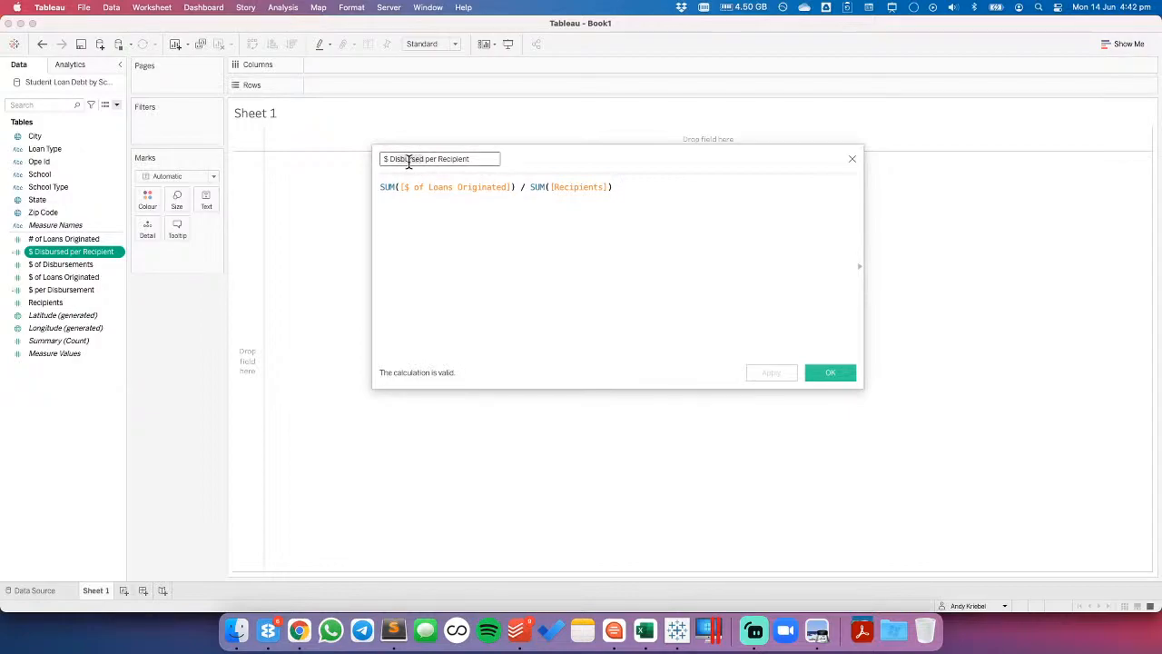
double_click(409, 159)
type("Originated")
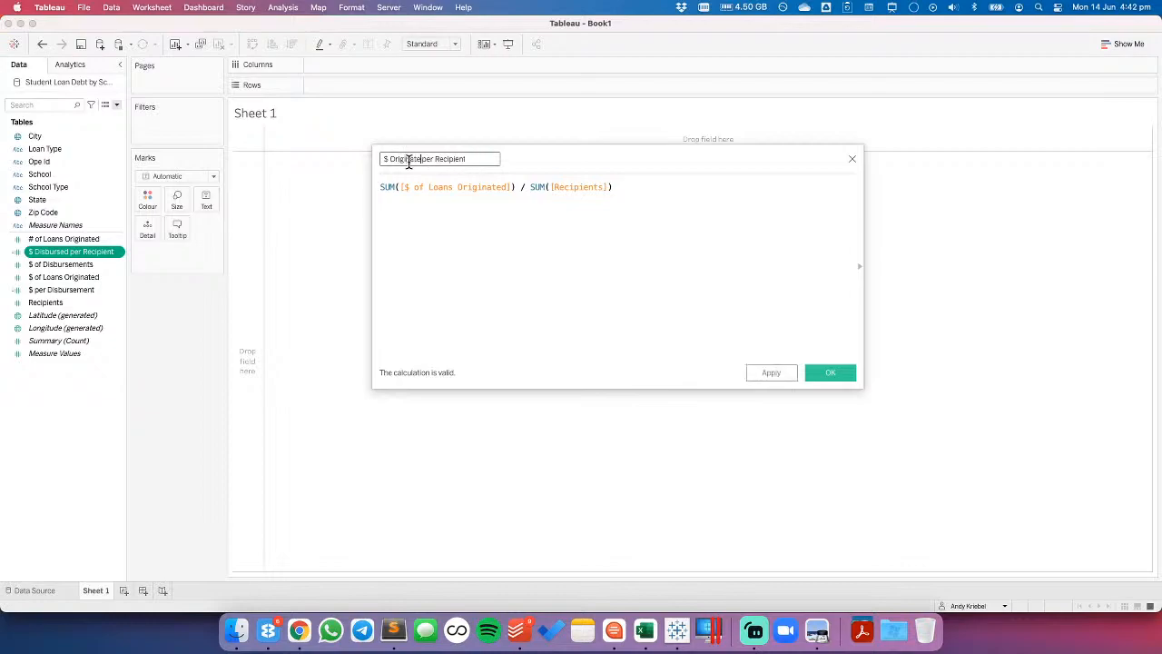
left_click(826, 371)
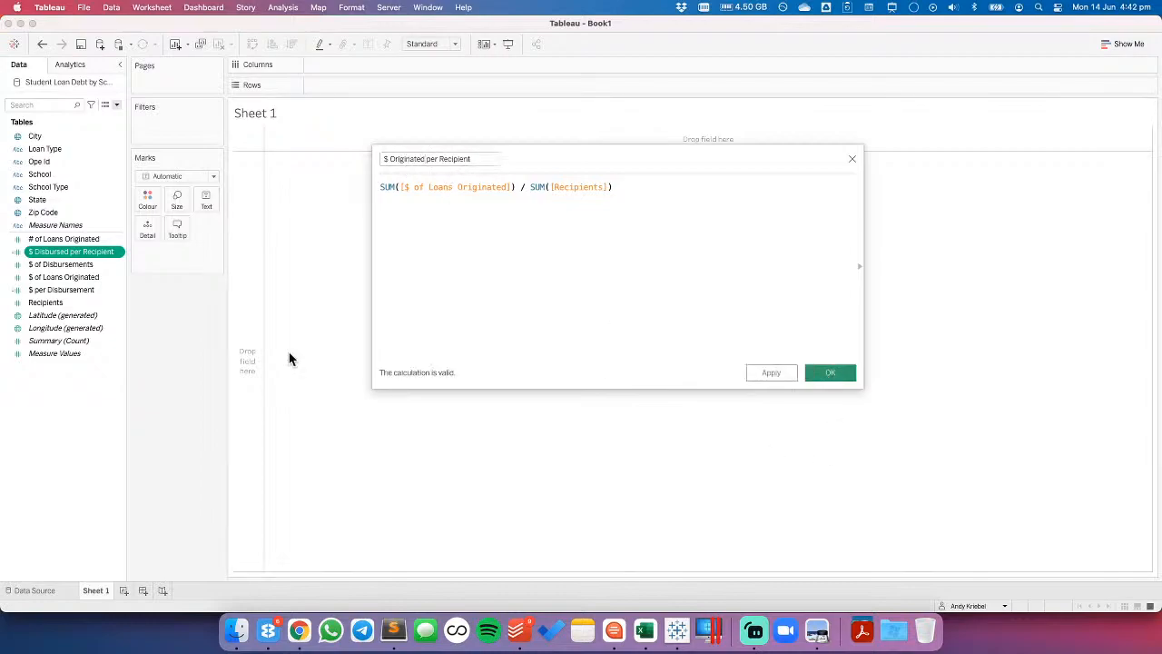
- Rename the $ per Disbursement calculation to "$ per Loan" and save it
left_click(64, 278)
left_click(62, 290)
right_click(60, 288)
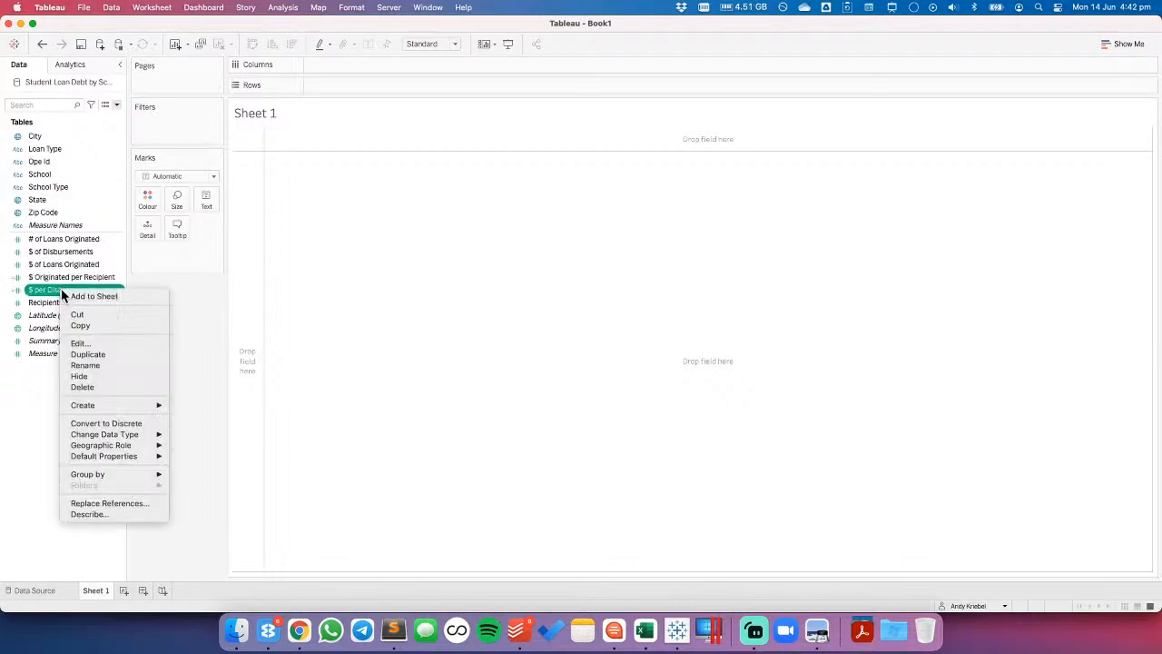
left_click(82, 343)
left_click(410, 158)
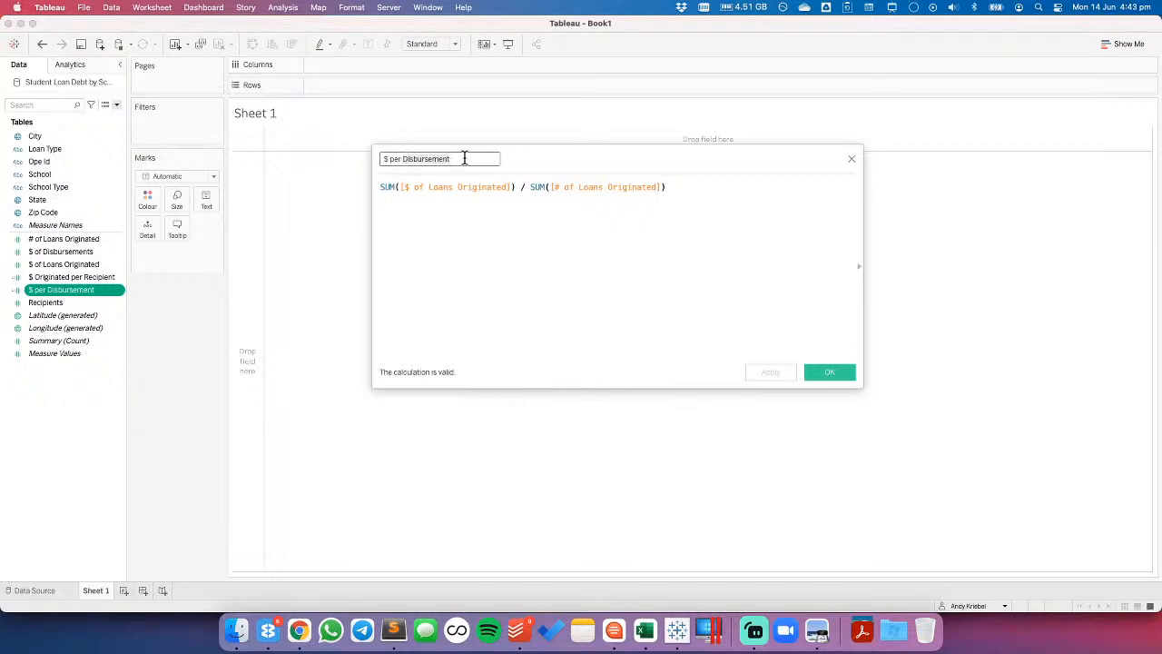
key("alt+BackSpace")
type("Loan Origination")
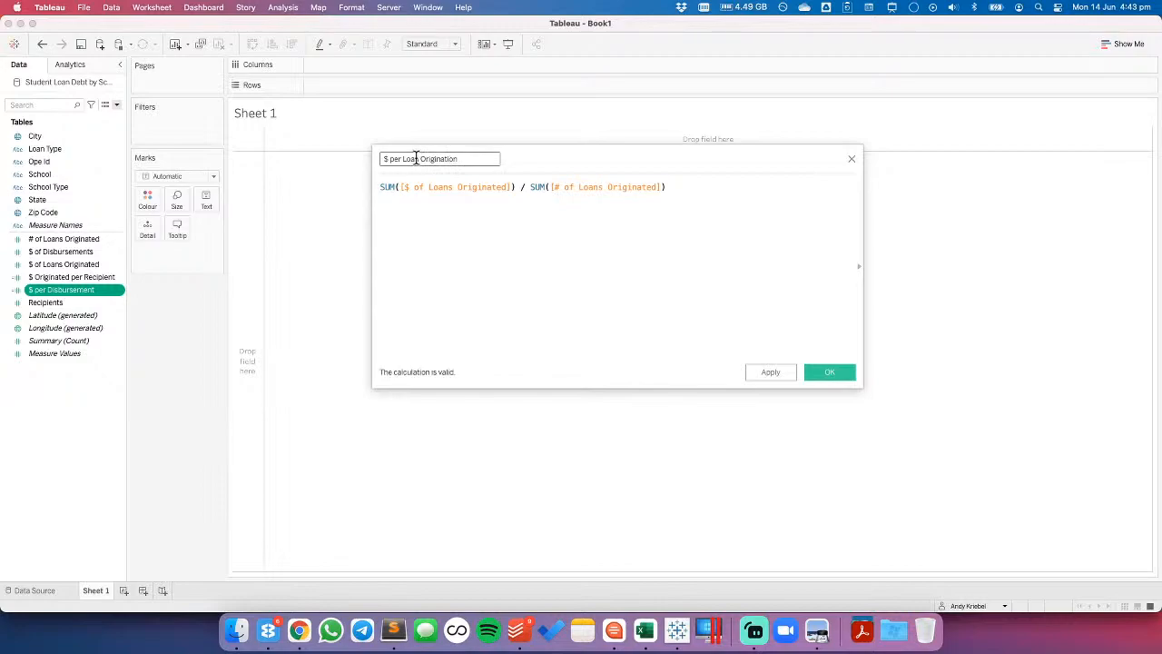
left_click_drag(417, 158, 499, 158)
key("BackSpace")
left_click(813, 375)
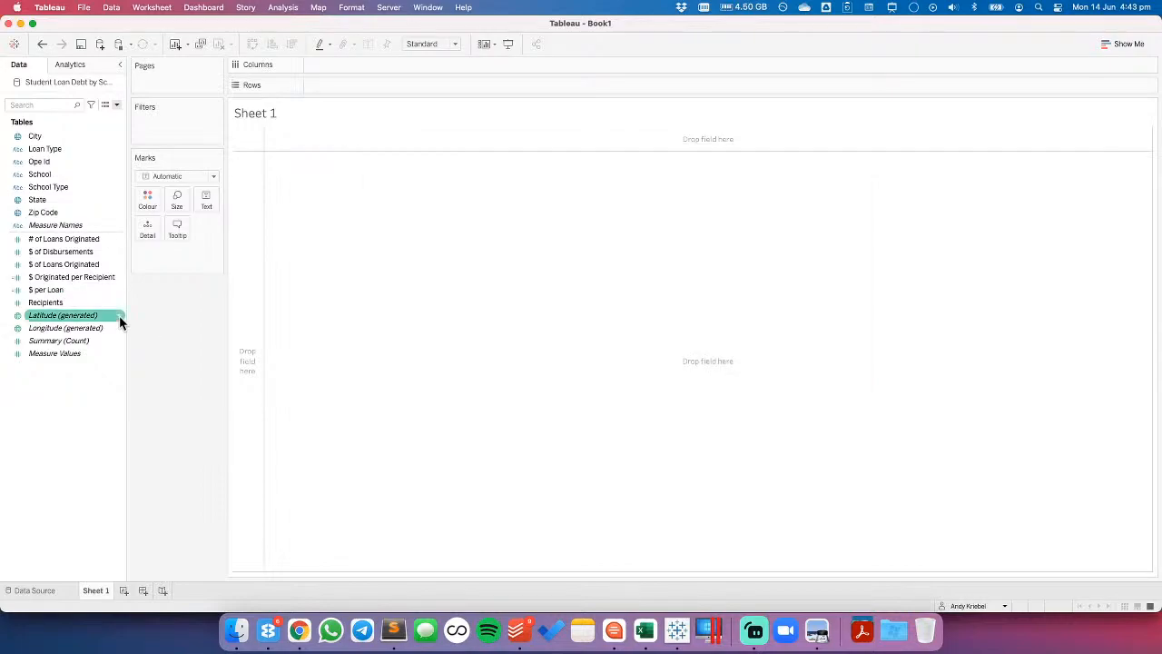
- Shorten the name of the $ Originated per Recipient calculation to "$ per Recipient" and save it
right_click(74, 285)
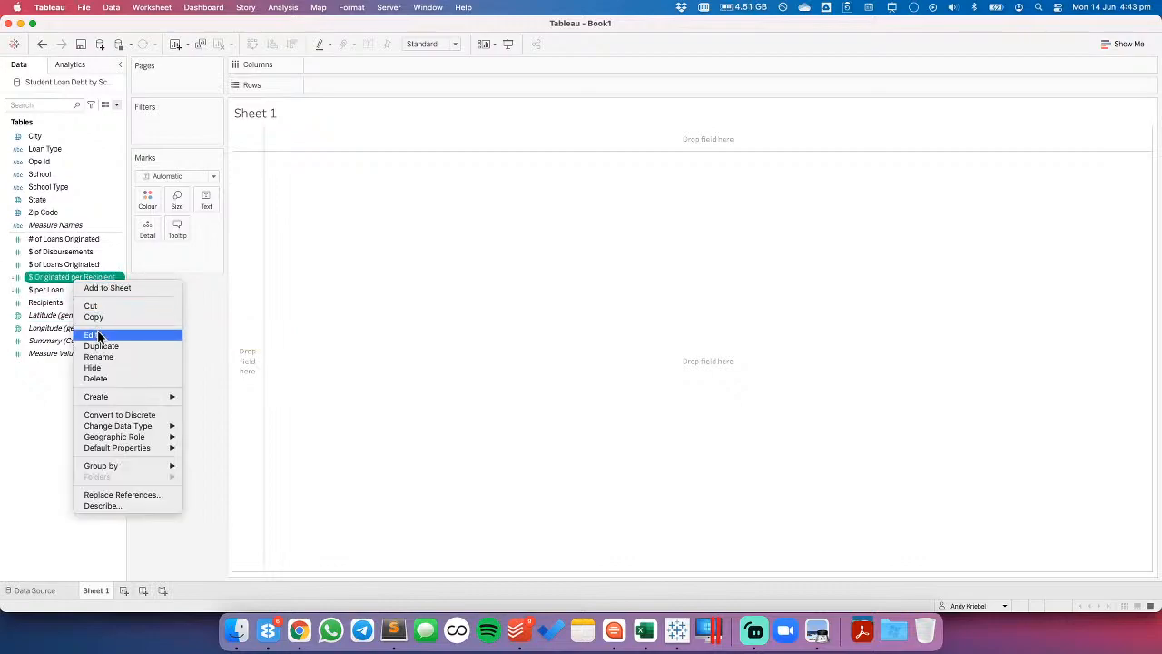
left_click(98, 334)
left_click(407, 159)
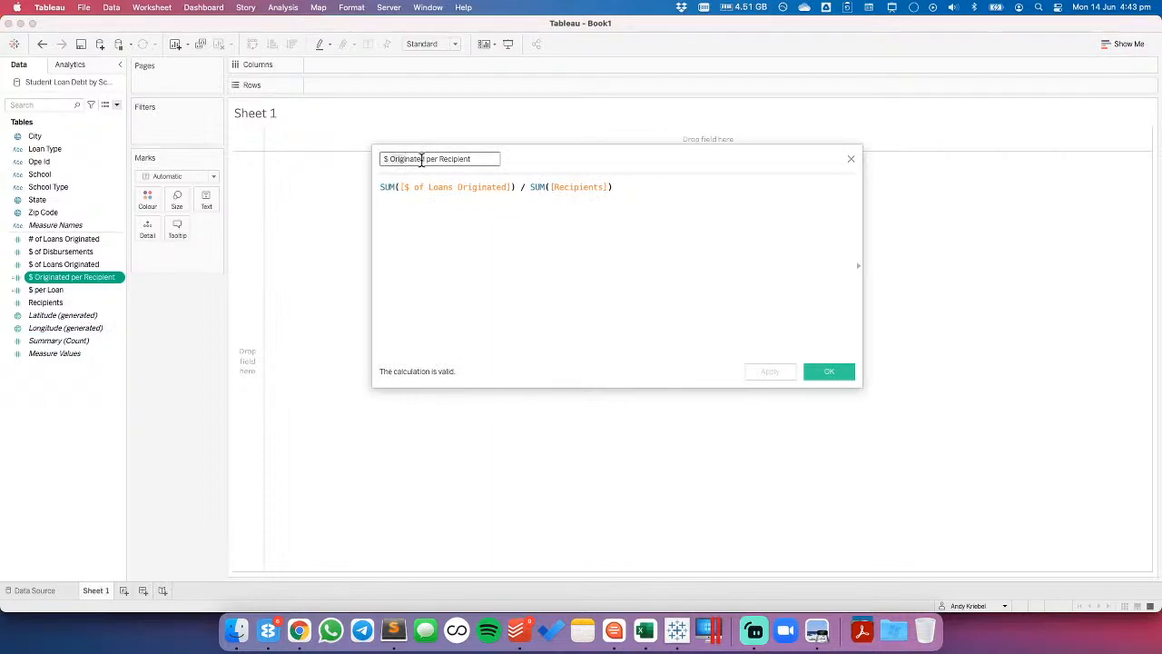
left_click(426, 159)
key("BackSpace")
key("BackSpace")
key("BackSpace")
key("BackSpace")
key("BackSpace")
key("BackSpace")
key("BackSpace")
key("BackSpace")
key("BackSpace")
key("BackSpace")
key("BackSpace")
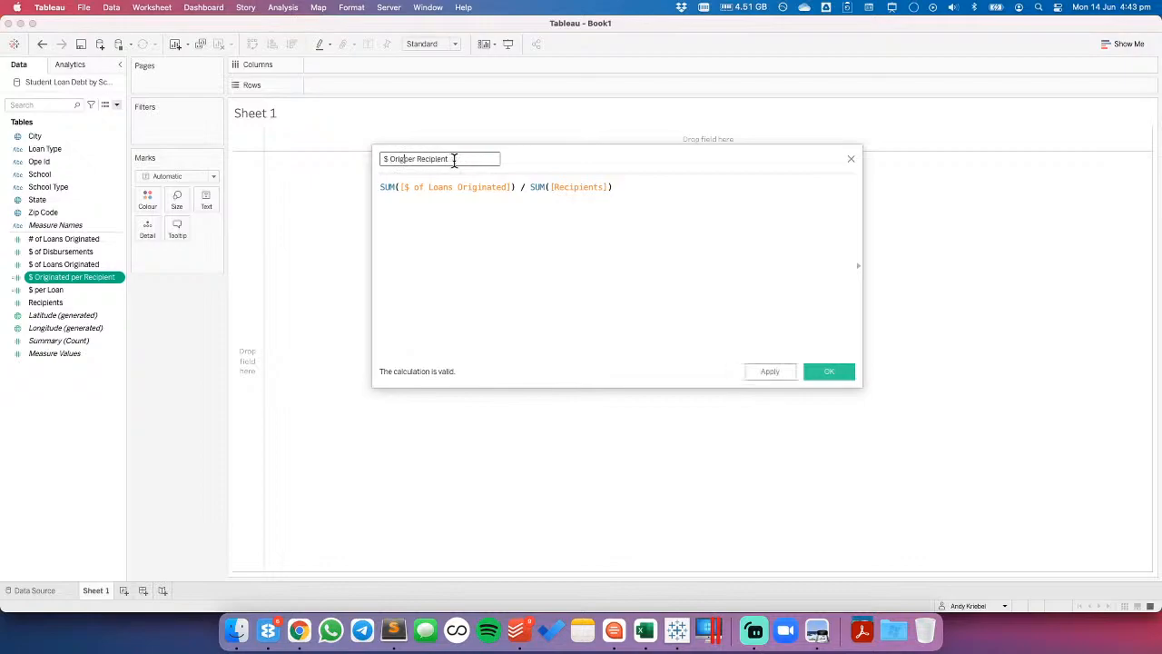
left_click(815, 370)
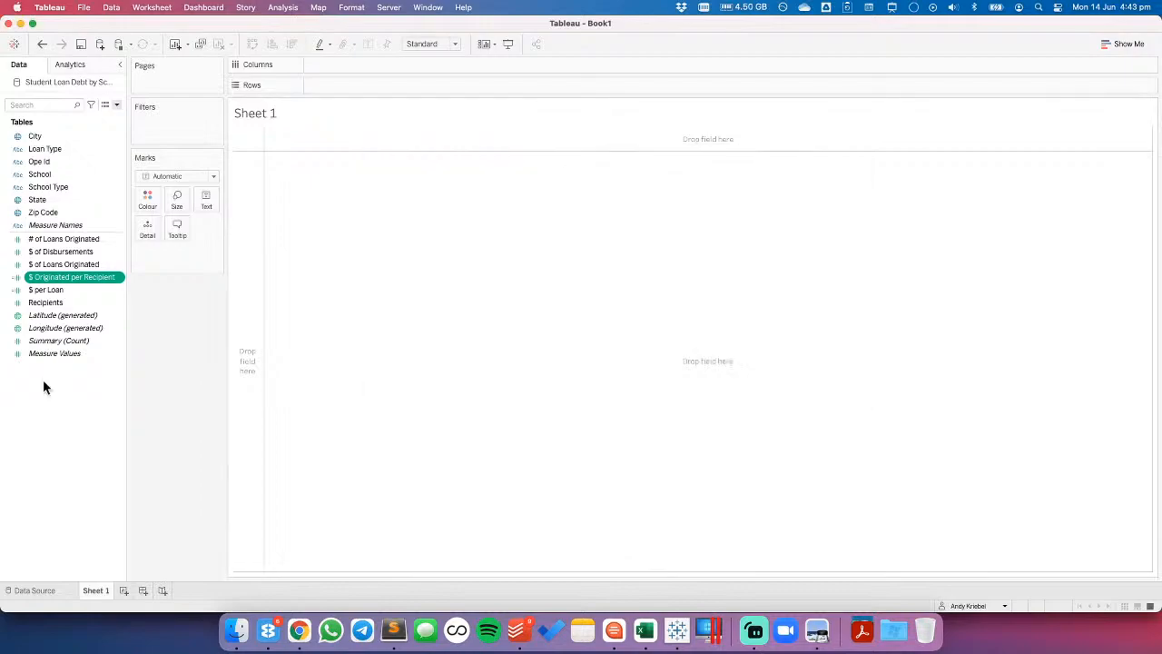
left_click(72, 277)
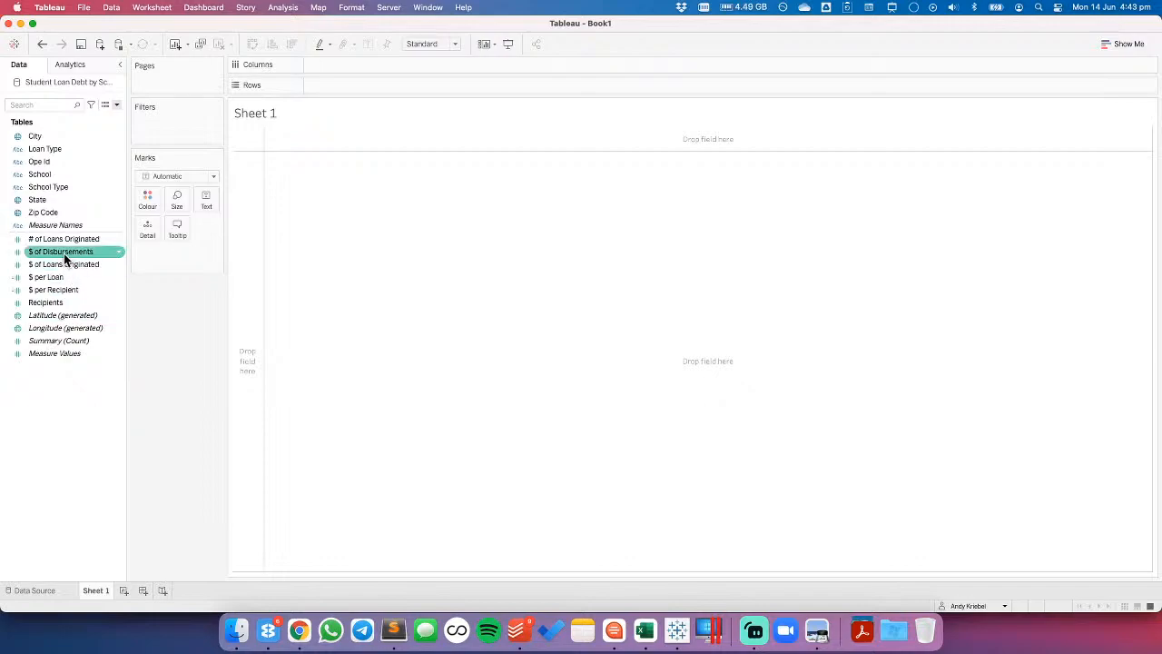
right_click(64, 253)
key("Escape")
right_click(52, 82)
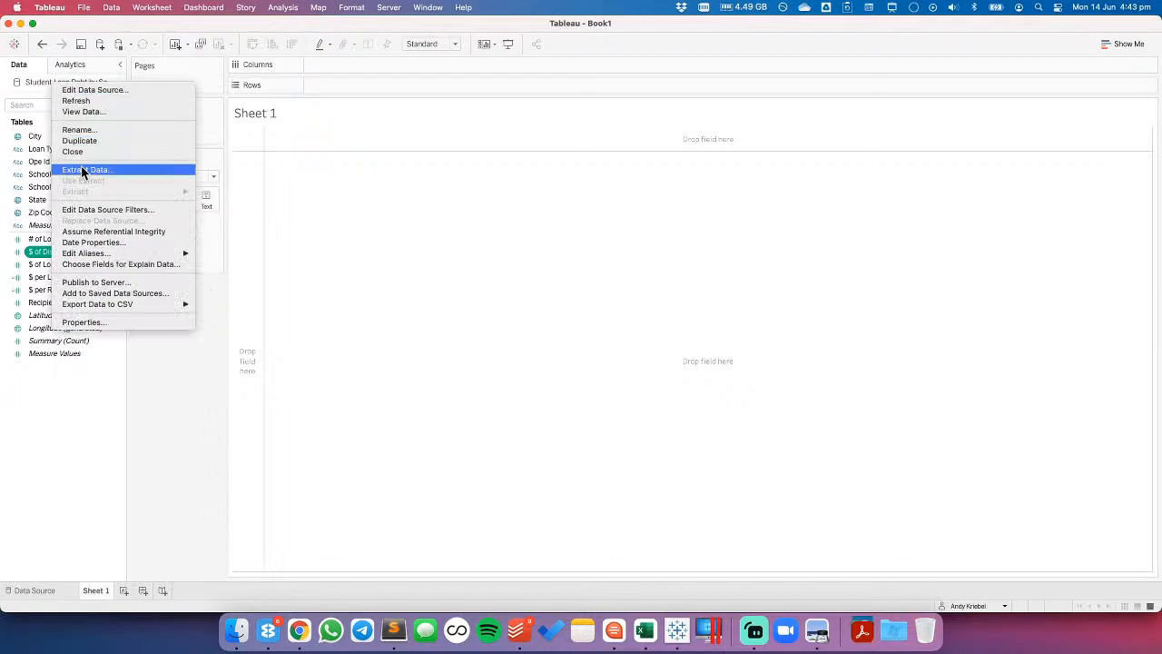
left_click(73, 208)
left_click(559, 286)
left_click(567, 342)
left_click(698, 373)
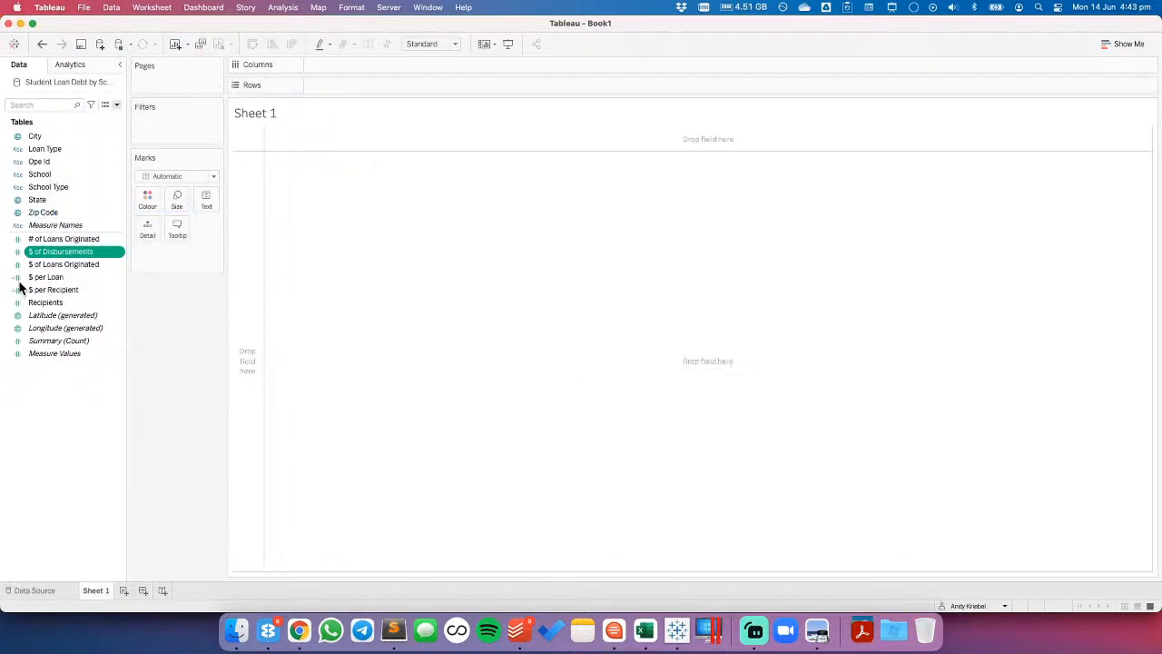
- Hide the $ of Disbursements field
right_click(49, 251)
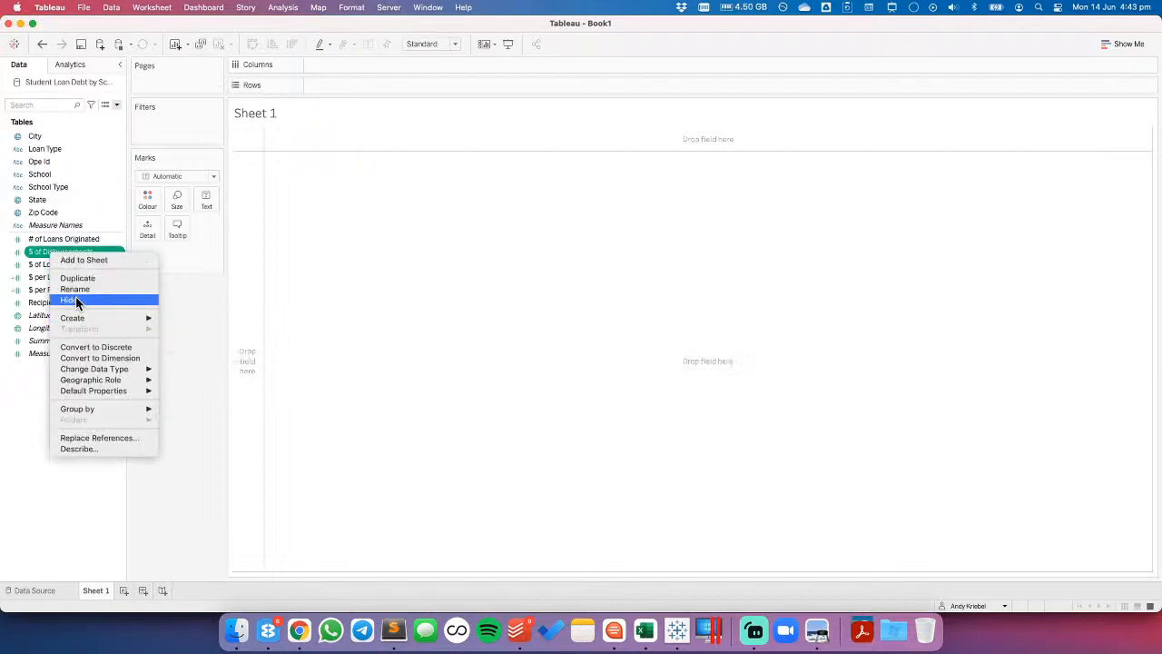
left_click(77, 304)
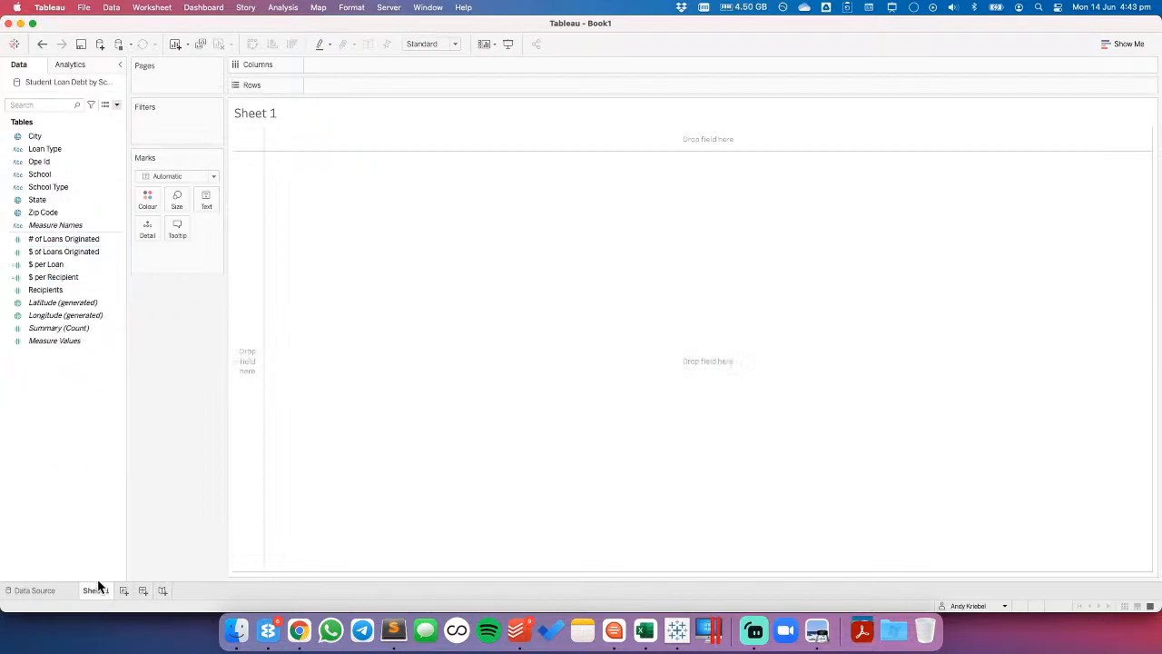
- View the underlying rows of the Student Loan Debt by School 2020-2021 data source
right_click(37, 88)
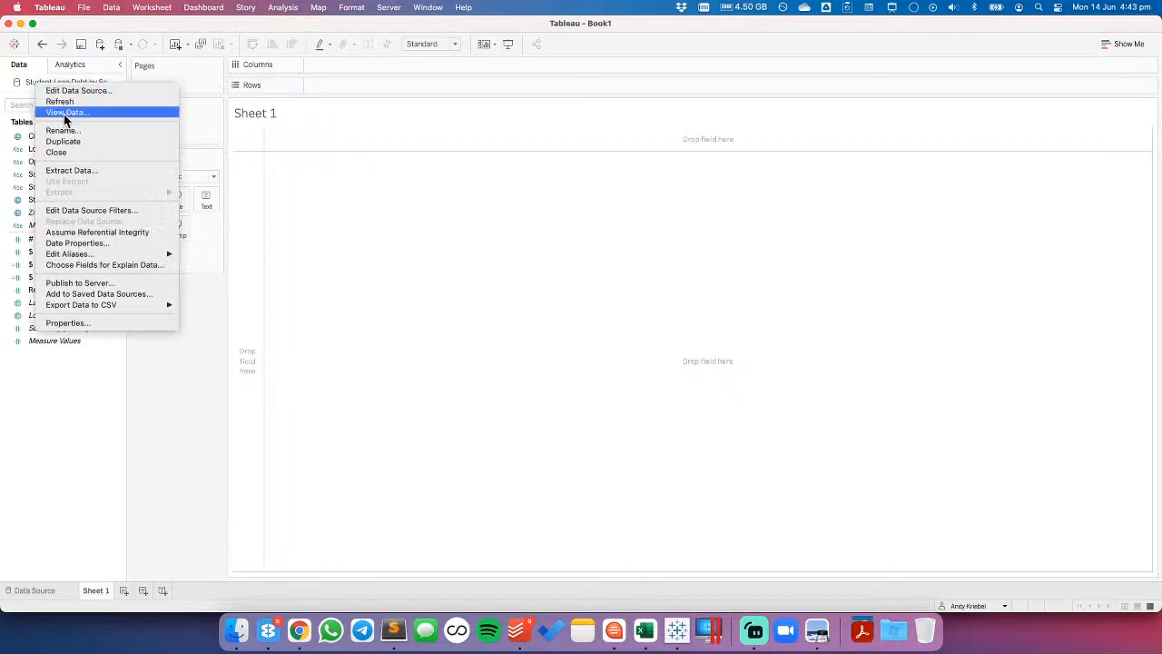
left_click(60, 113)
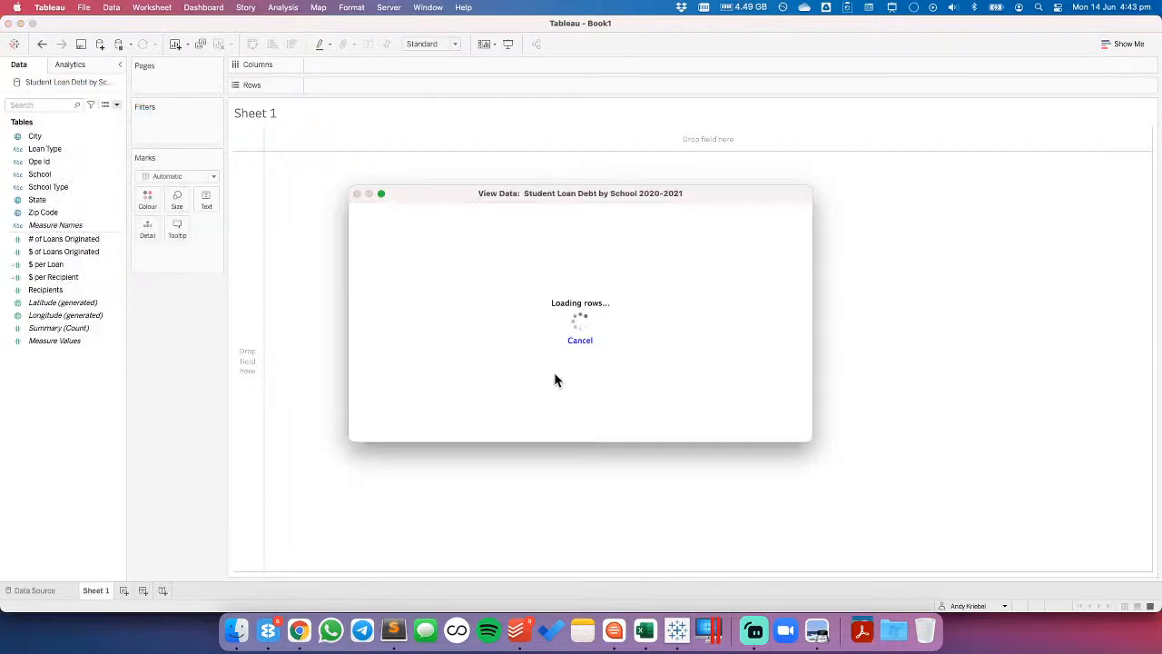
left_click(357, 194)
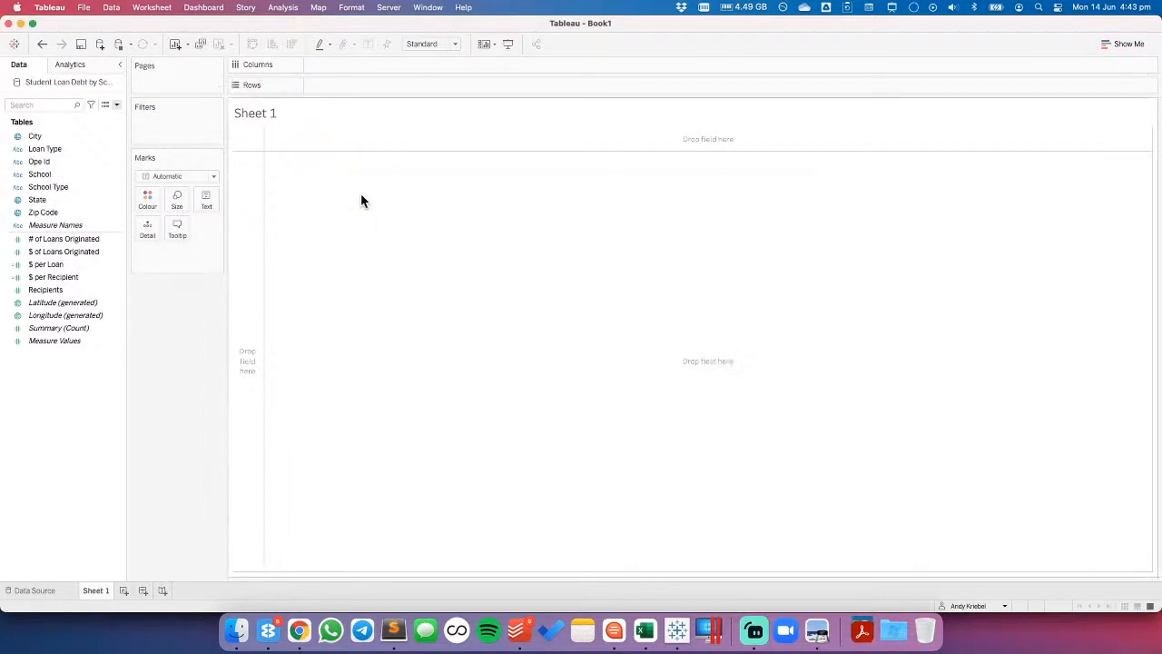
right_click(56, 85)
left_click(118, 116)
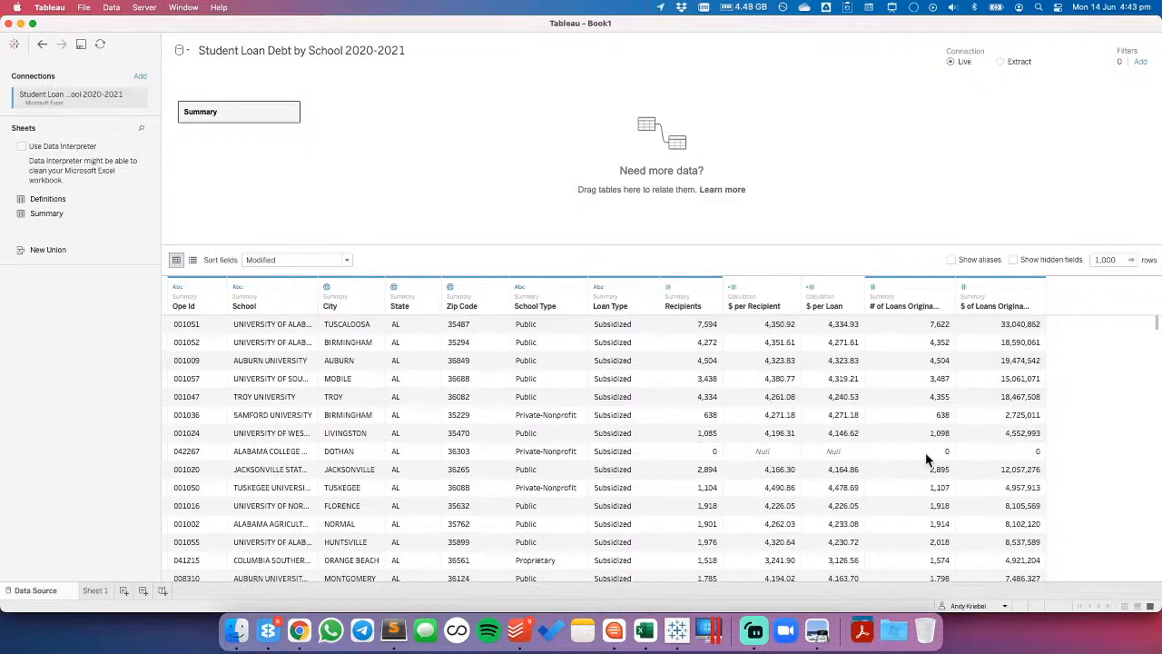
- Add a data source filter that keeps only rows with # of Loans Originated of at least 1
left_click(1141, 61)
left_click(457, 341)
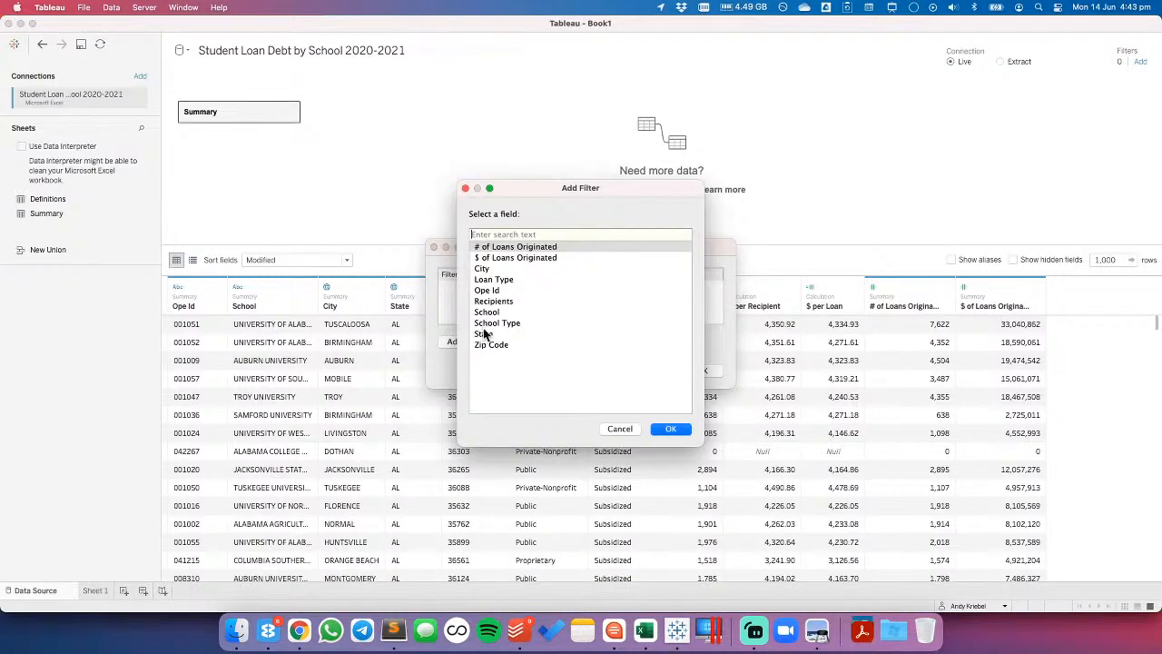
left_click(516, 248)
left_click(670, 429)
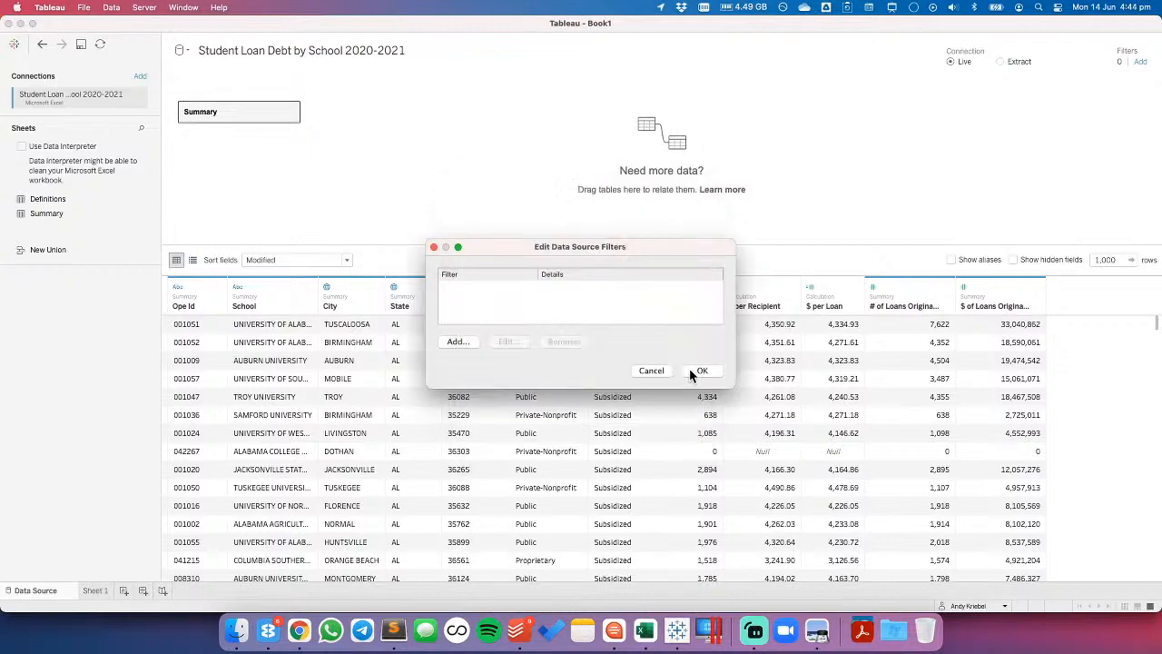
left_click(543, 243)
double_click(465, 315)
type("1")
left_click(707, 414)
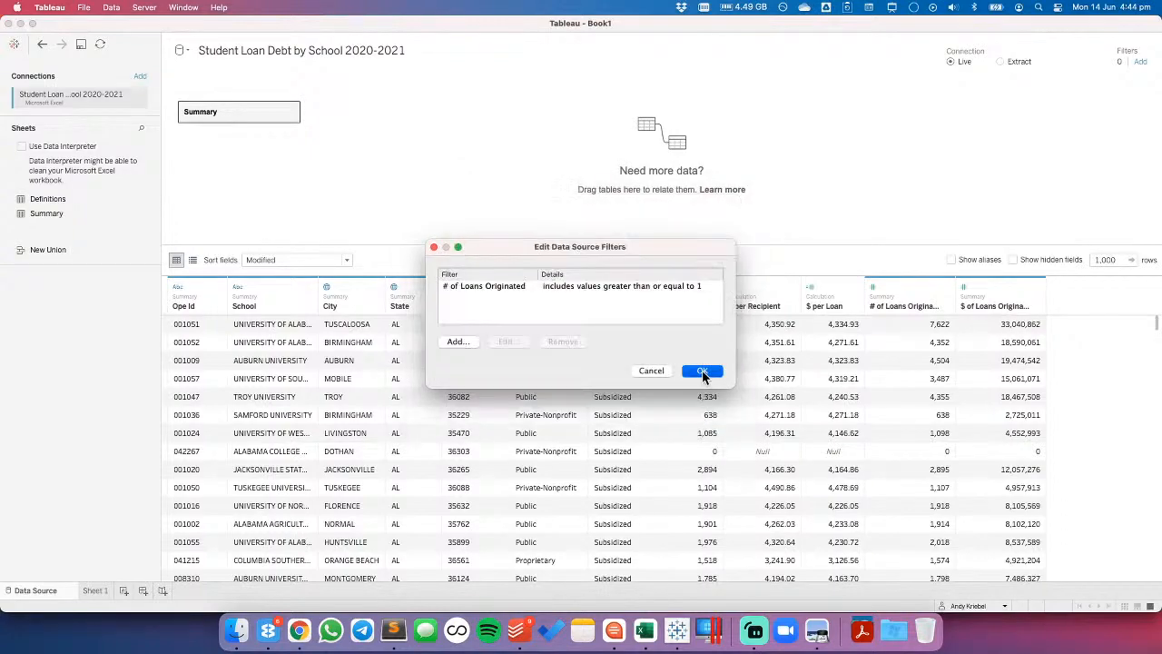
left_click(703, 371)
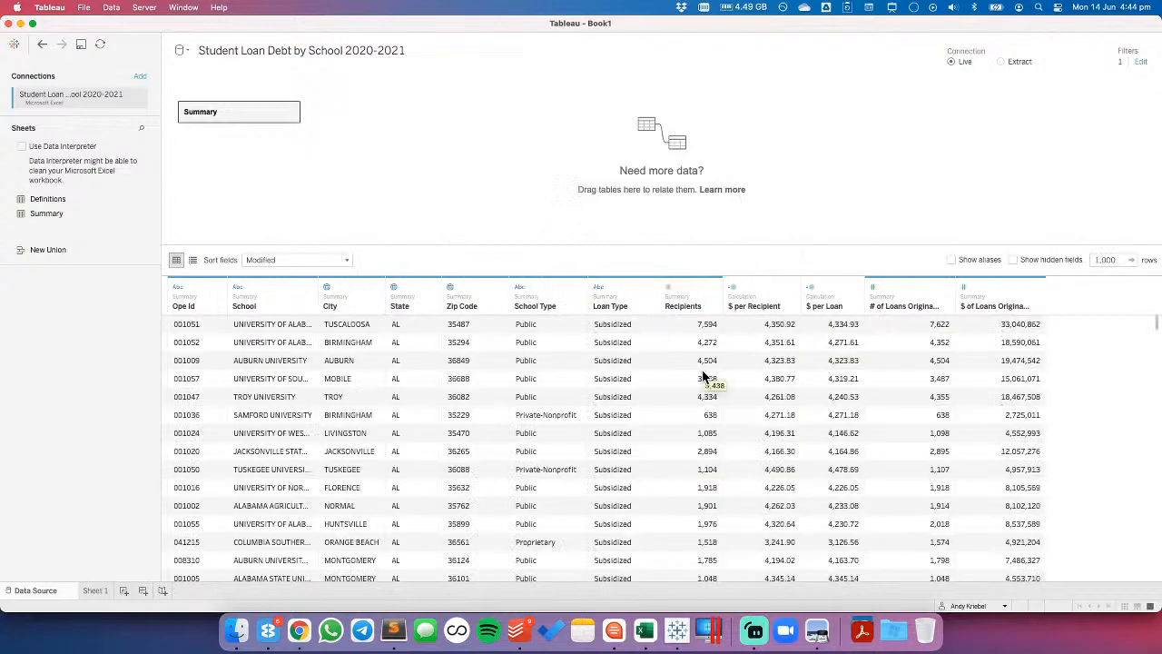
- Filter Sheet 1 by Loan Type, keeping only the Total value
left_click(95, 591)
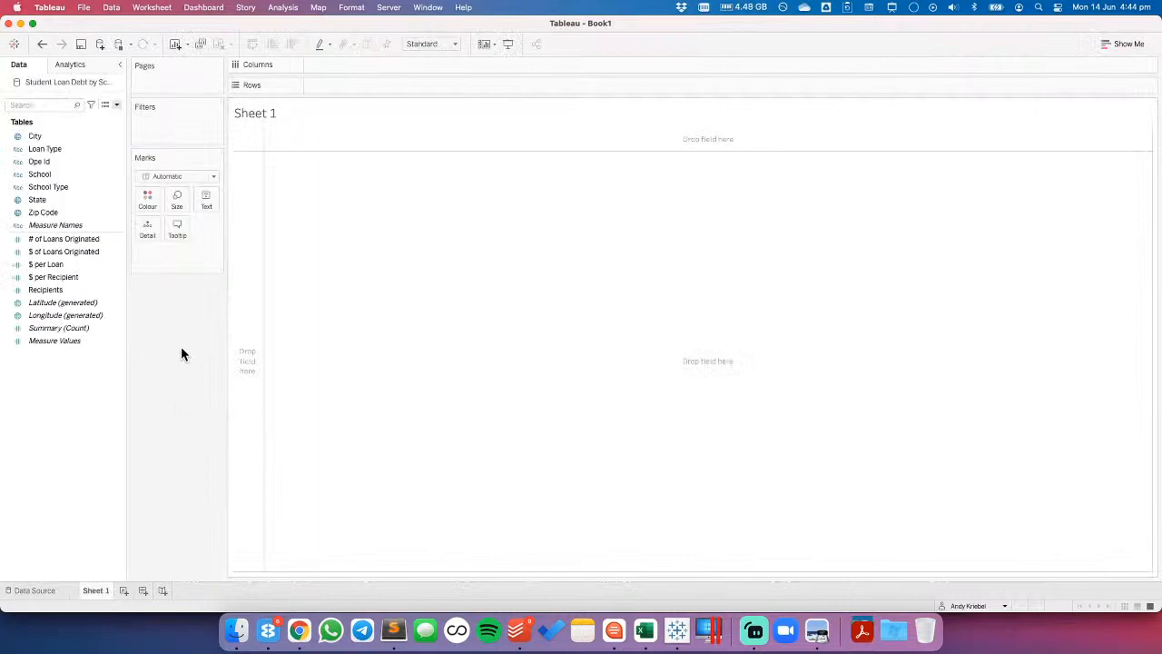
left_click(50, 203)
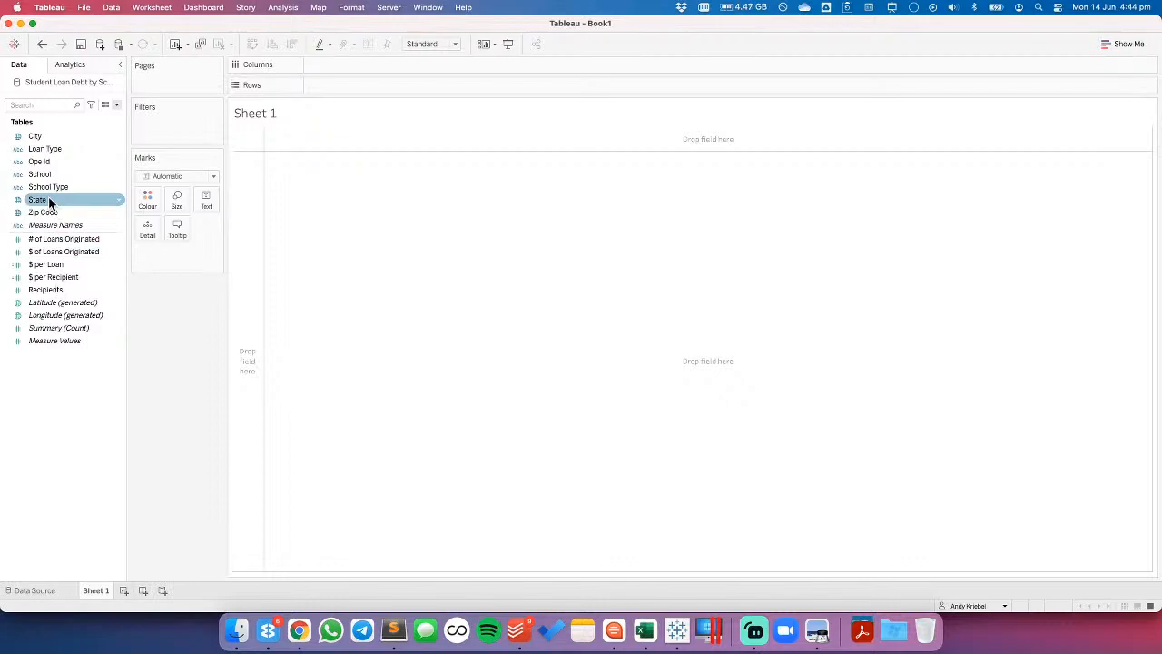
left_click_drag(56, 153, 625, 287)
left_click(473, 248)
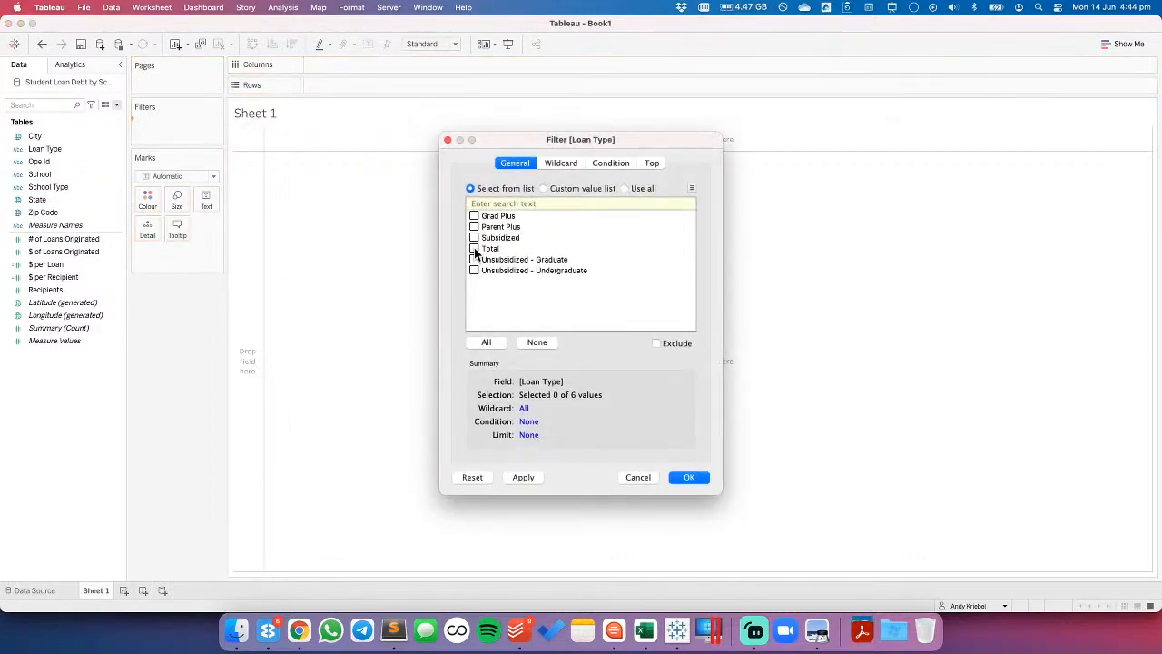
left_click(689, 477)
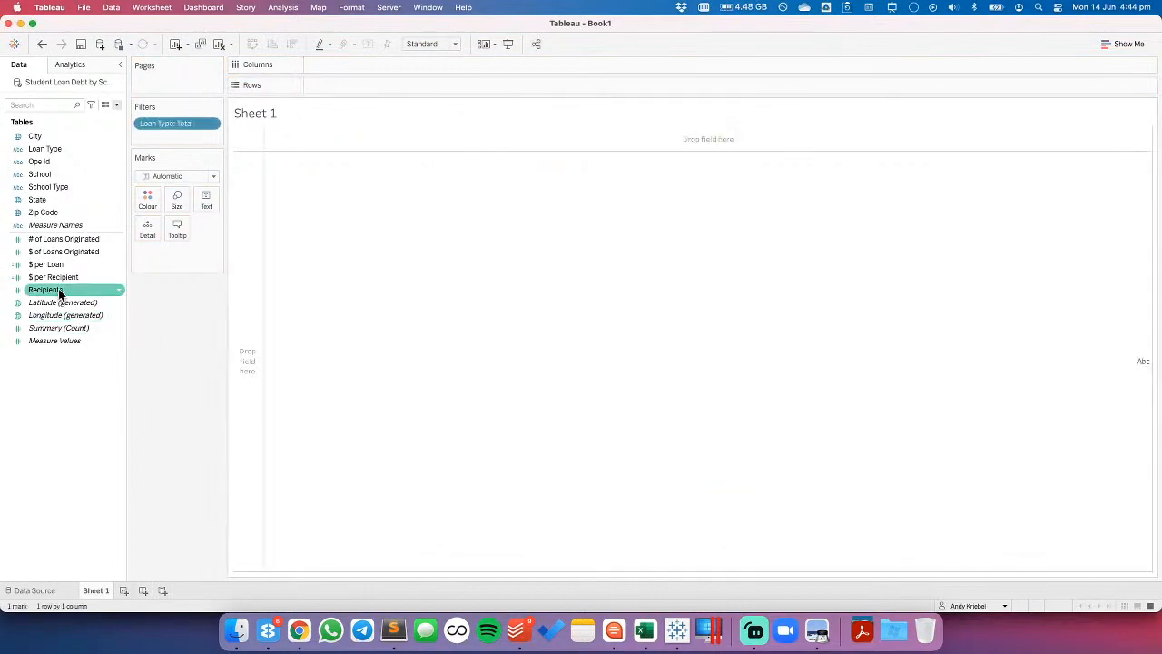
- Map the State field on Sheet 1 and fix its unknown locations by setting the country to USA
left_click(53, 204)
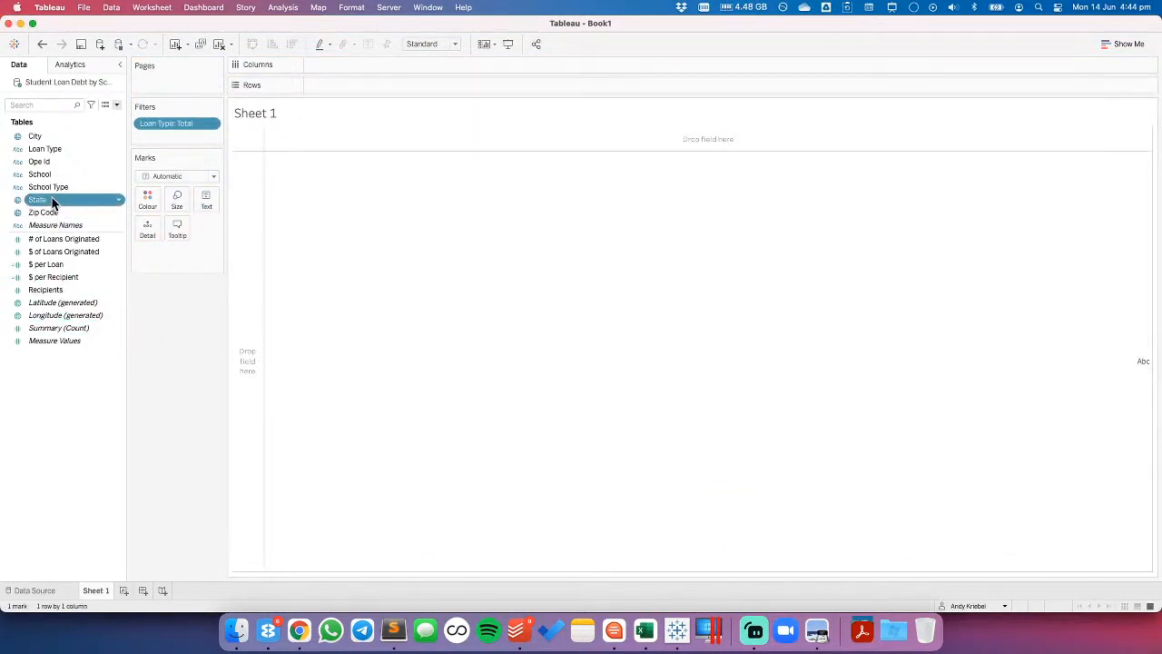
double_click(52, 200)
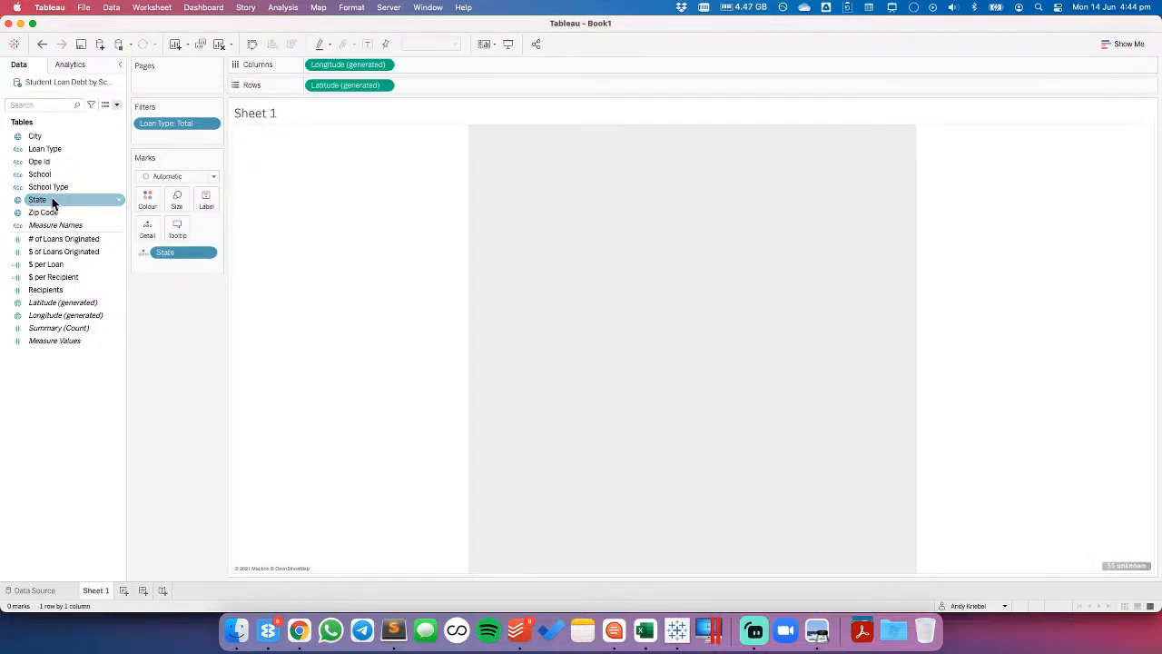
left_click(1119, 566)
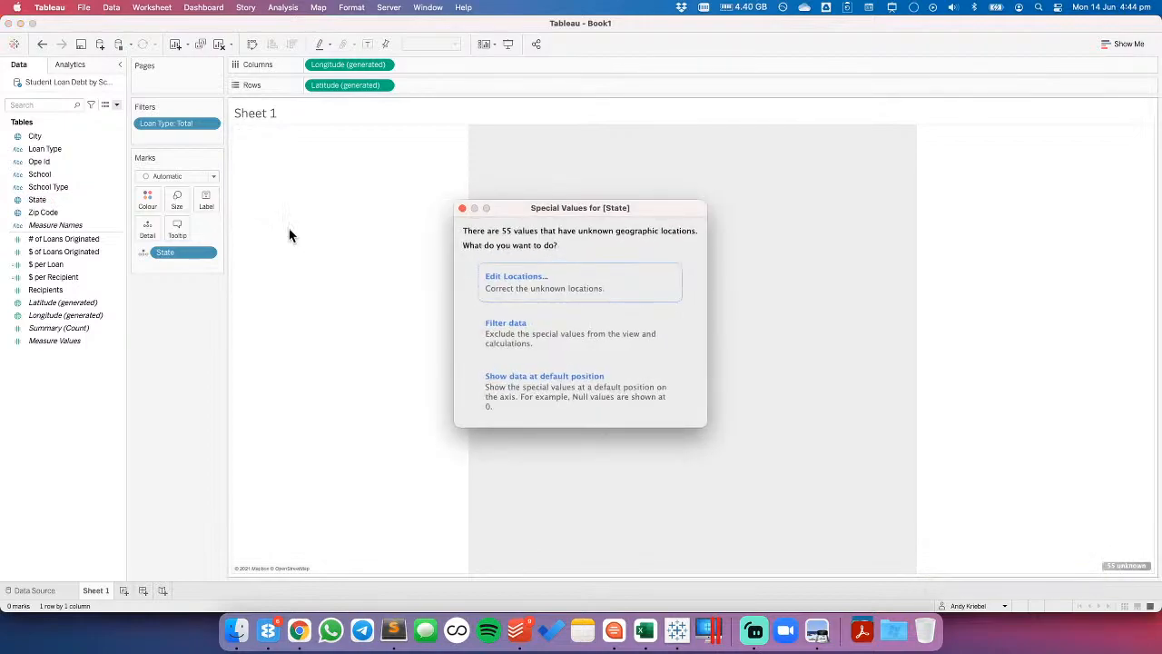
left_click(551, 289)
left_click(521, 193)
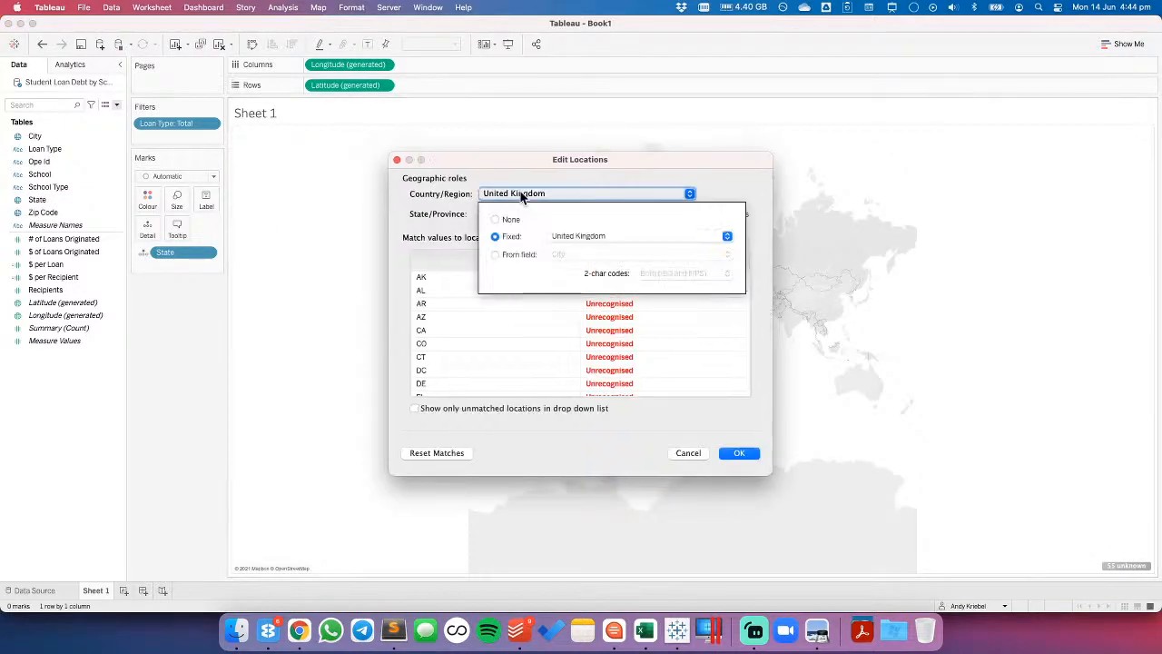
left_click(567, 238)
type("usa")
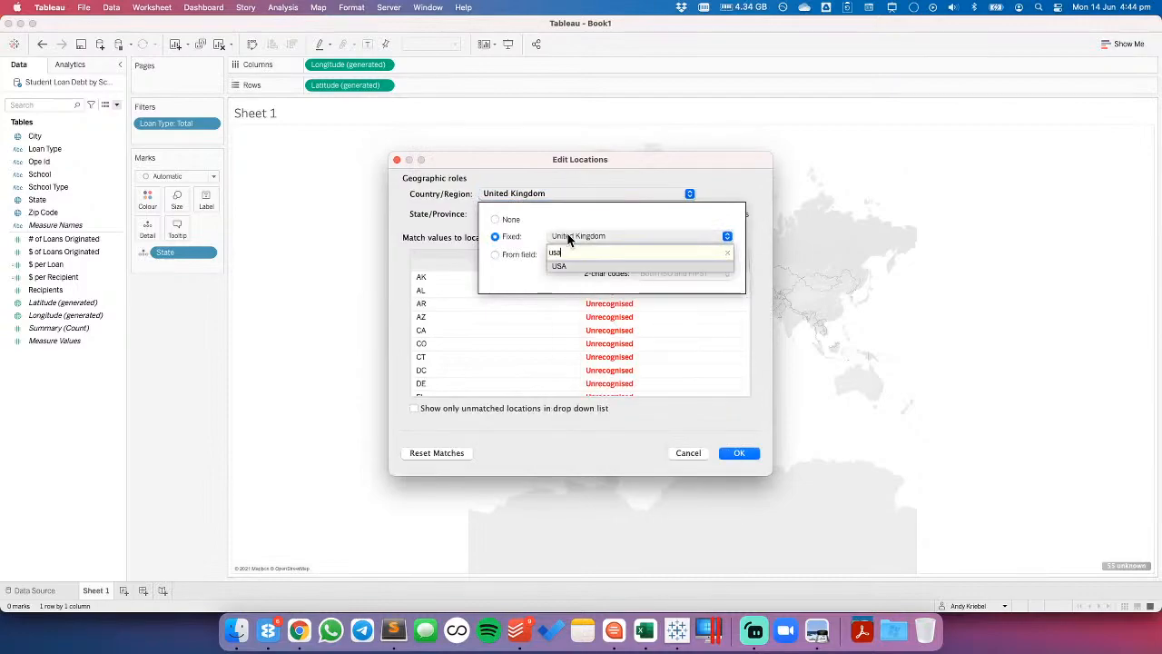
left_click(562, 266)
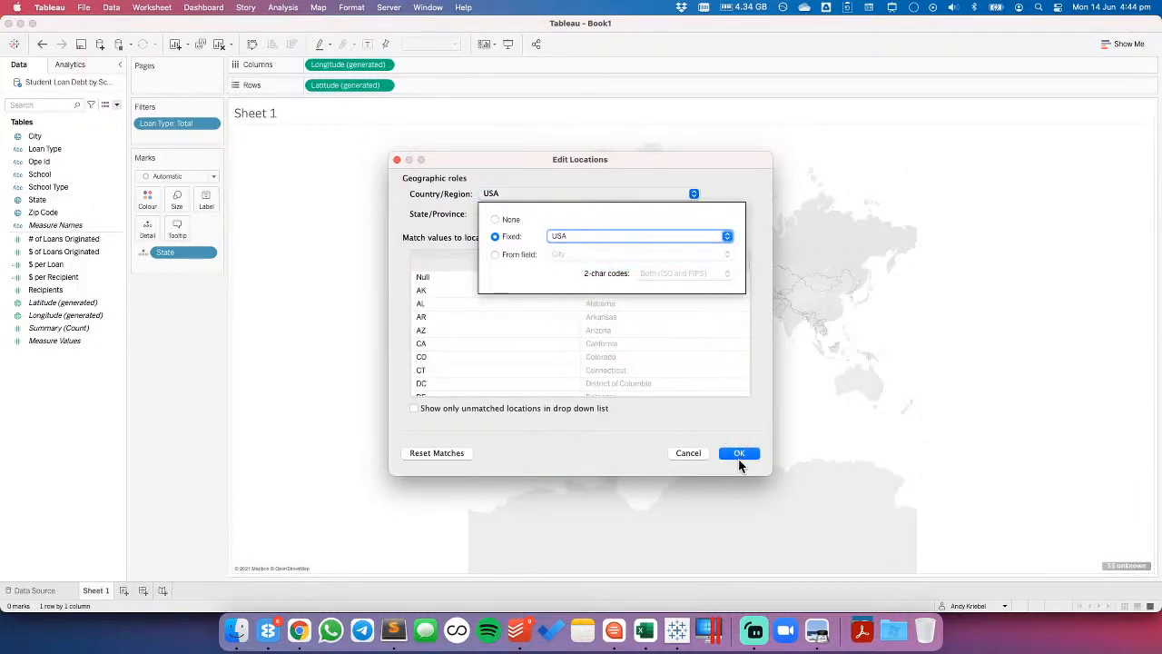
left_click(736, 457)
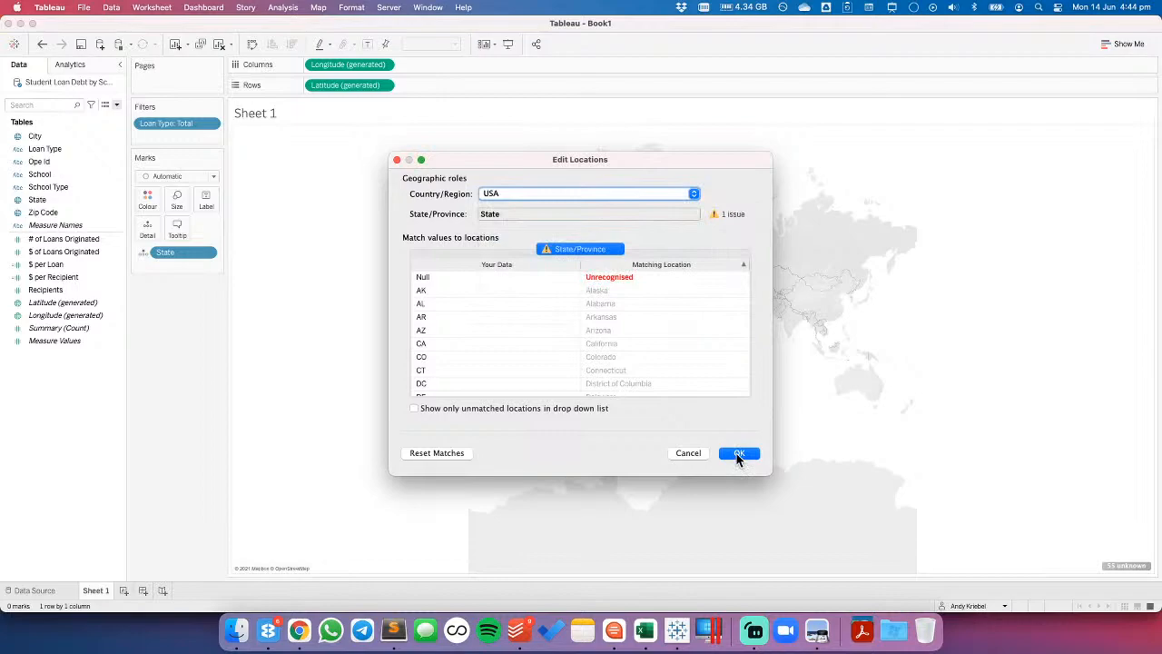
left_click(736, 453)
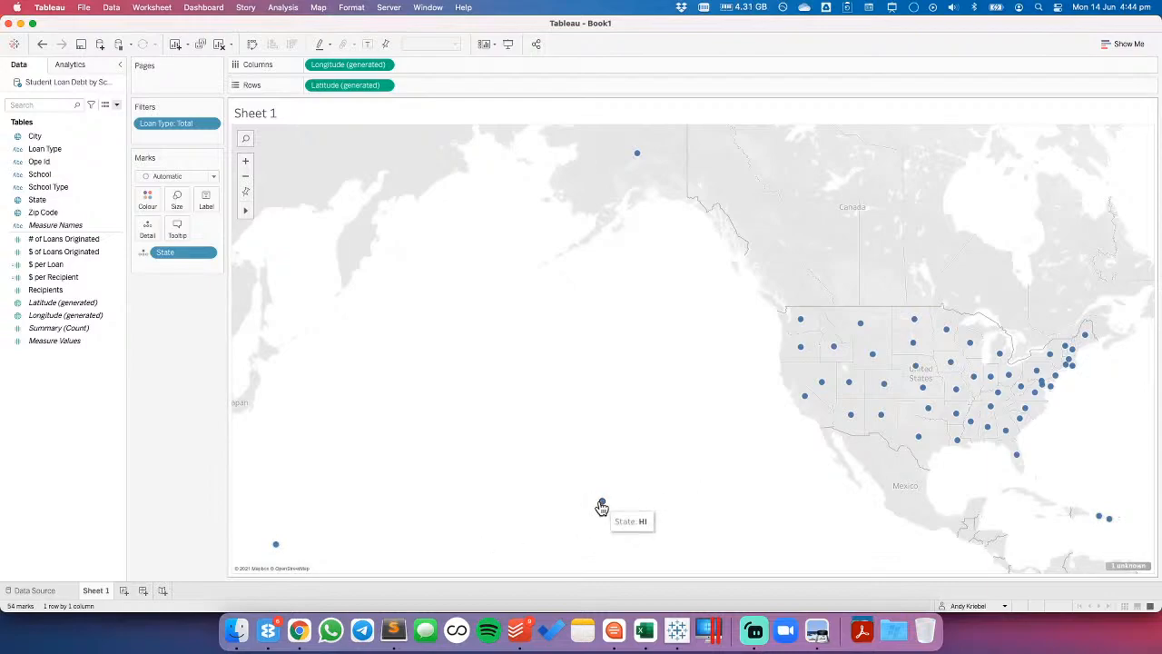
mouse_move(1111, 523)
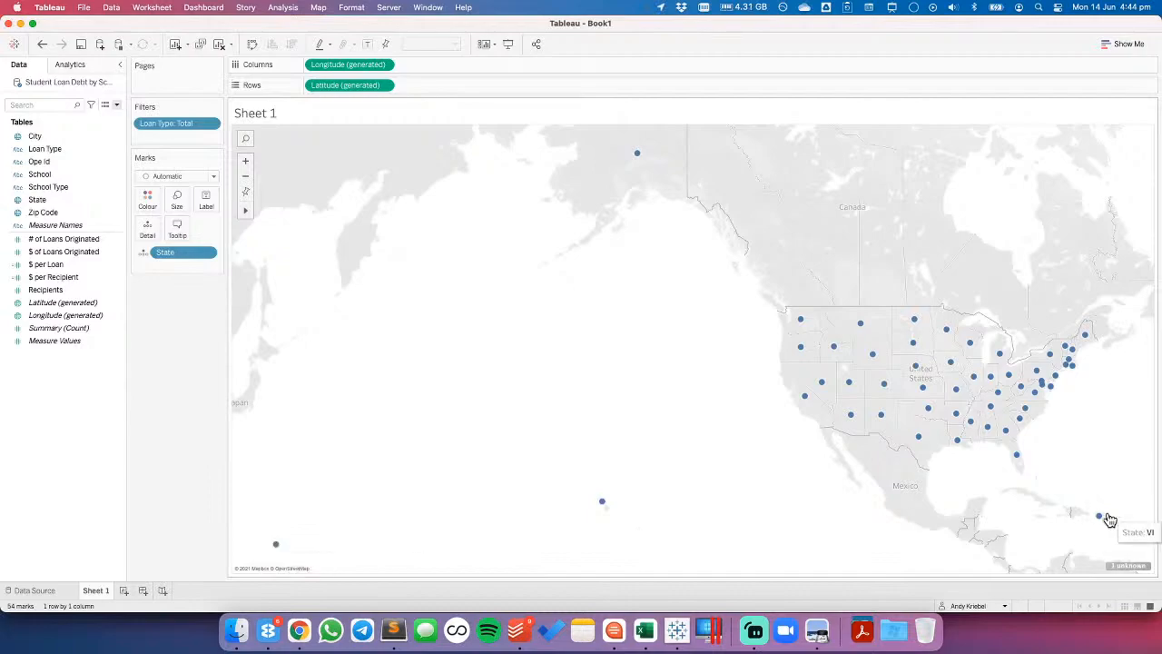
left_click(1123, 567)
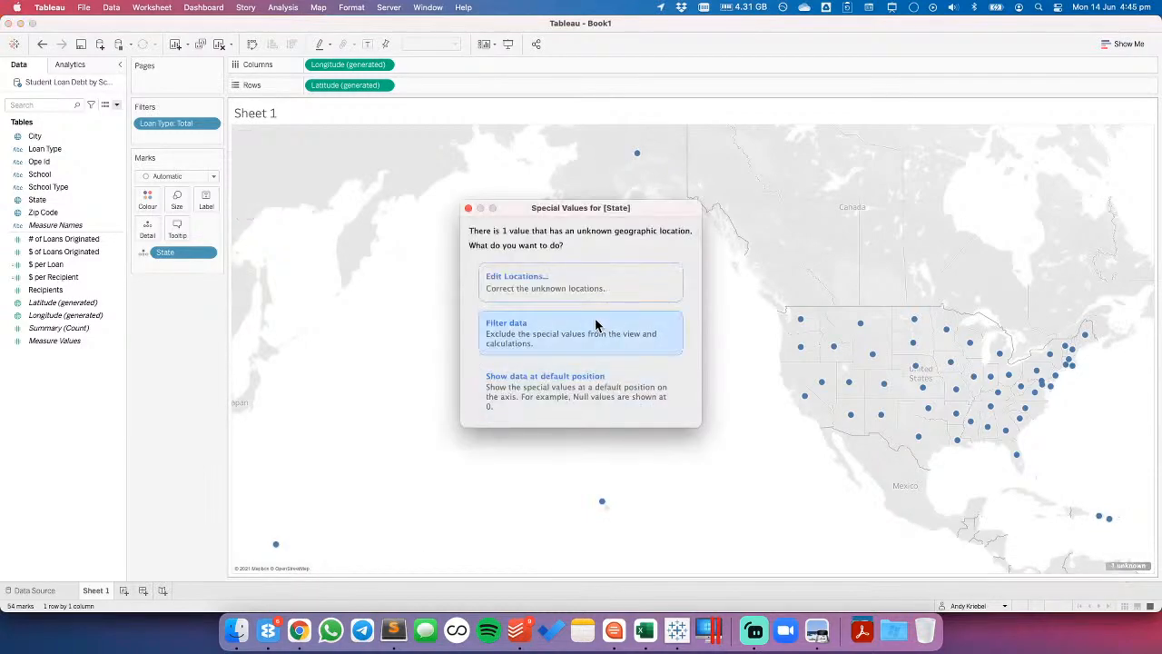
left_click(467, 210)
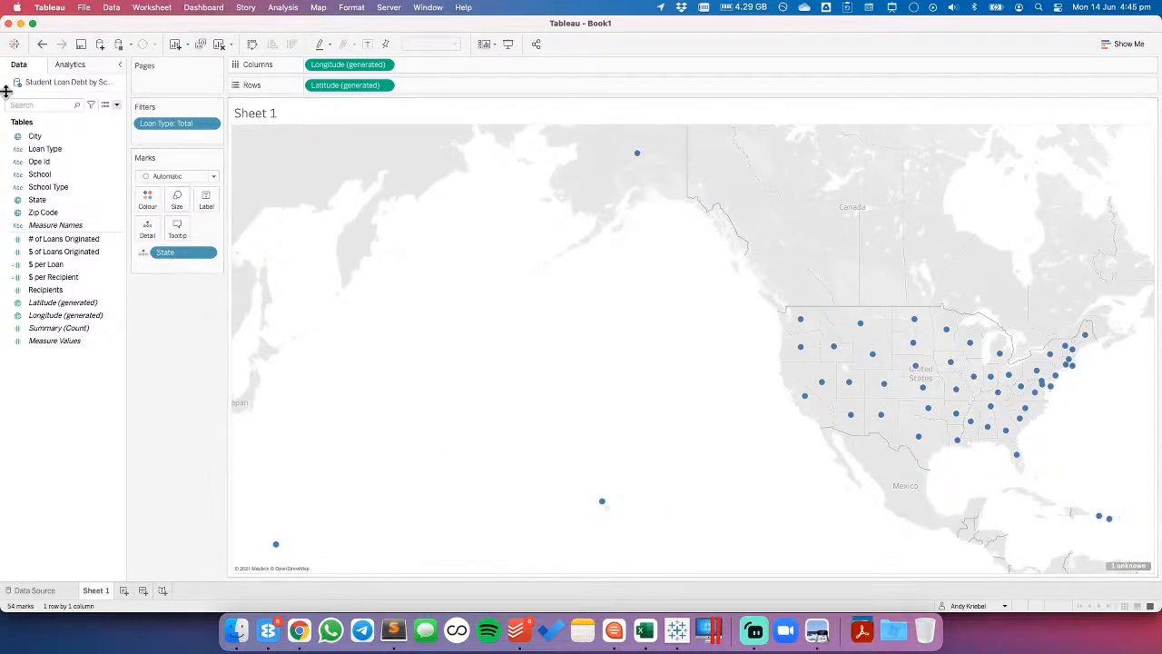
right_click(38, 82)
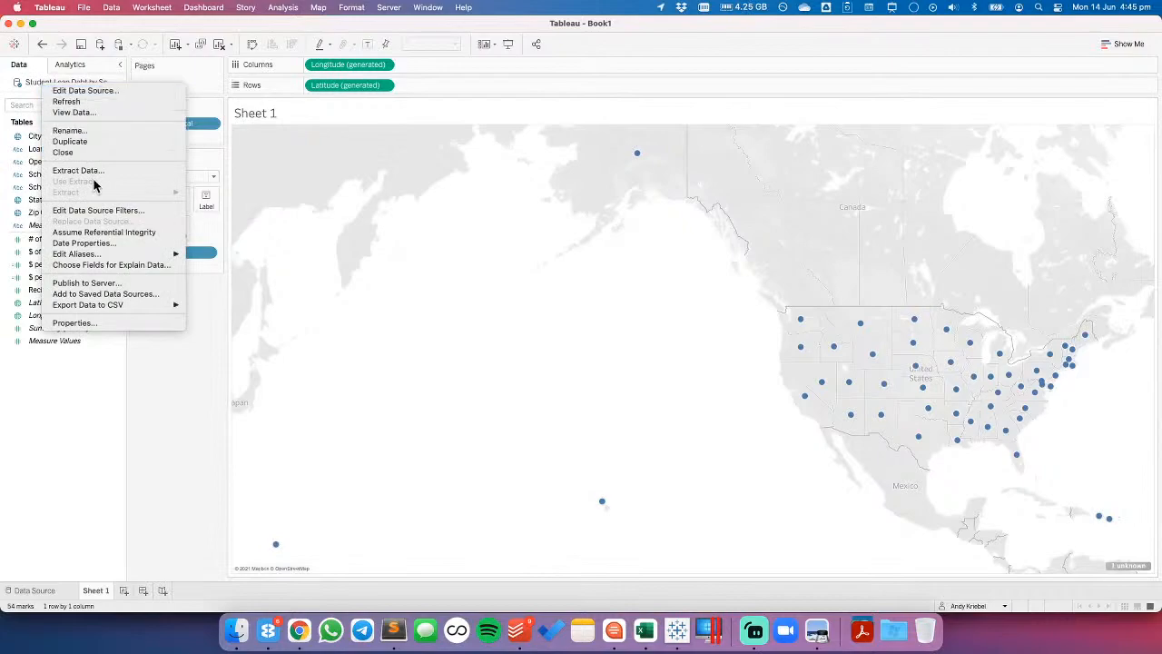
left_click(487, 335)
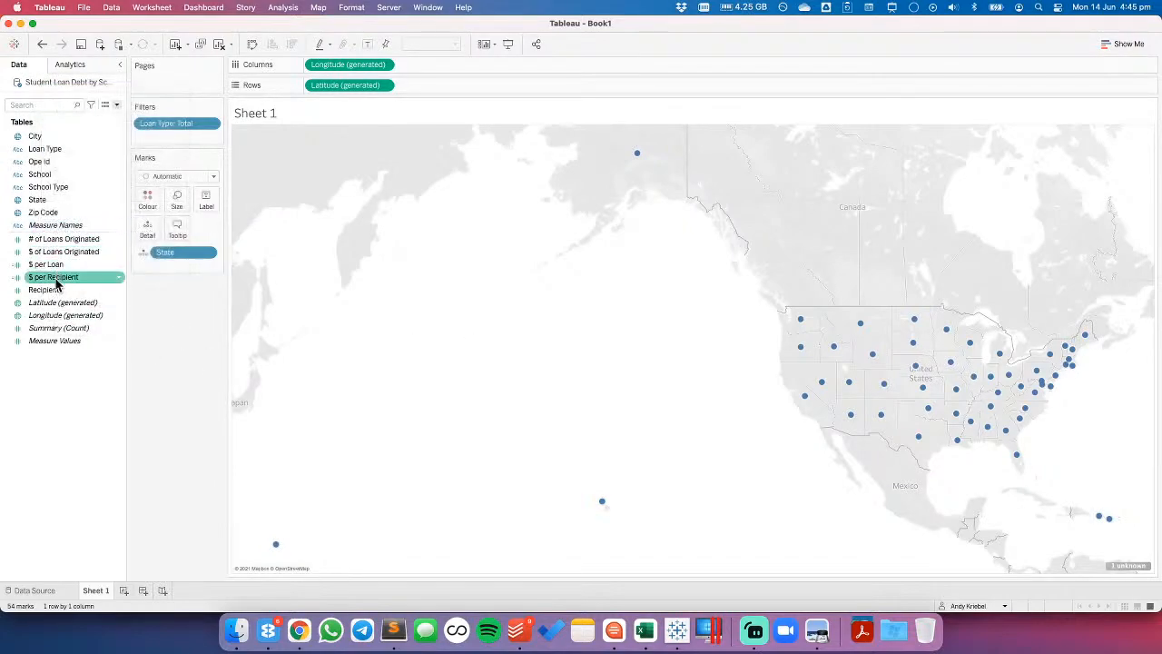
- Try $ per Loan, $ per Recipient and Recipients as the map's mark size, ending with marks sized by # of Loans Originated
left_click_drag(55, 239, 177, 201)
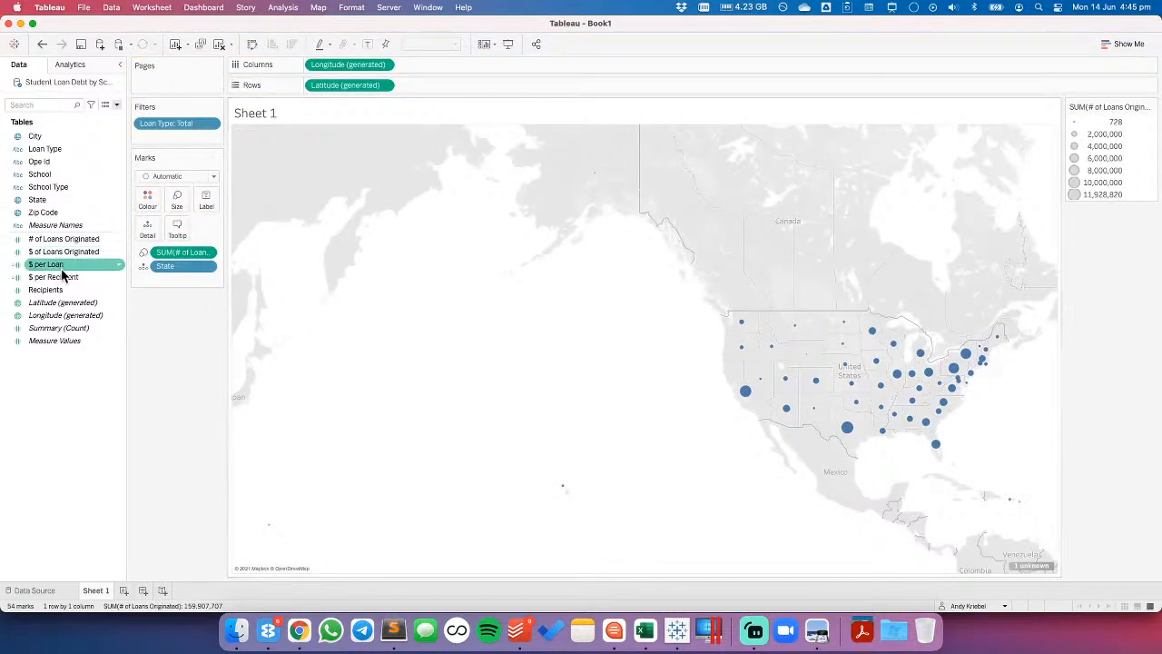
left_click_drag(50, 270, 184, 255)
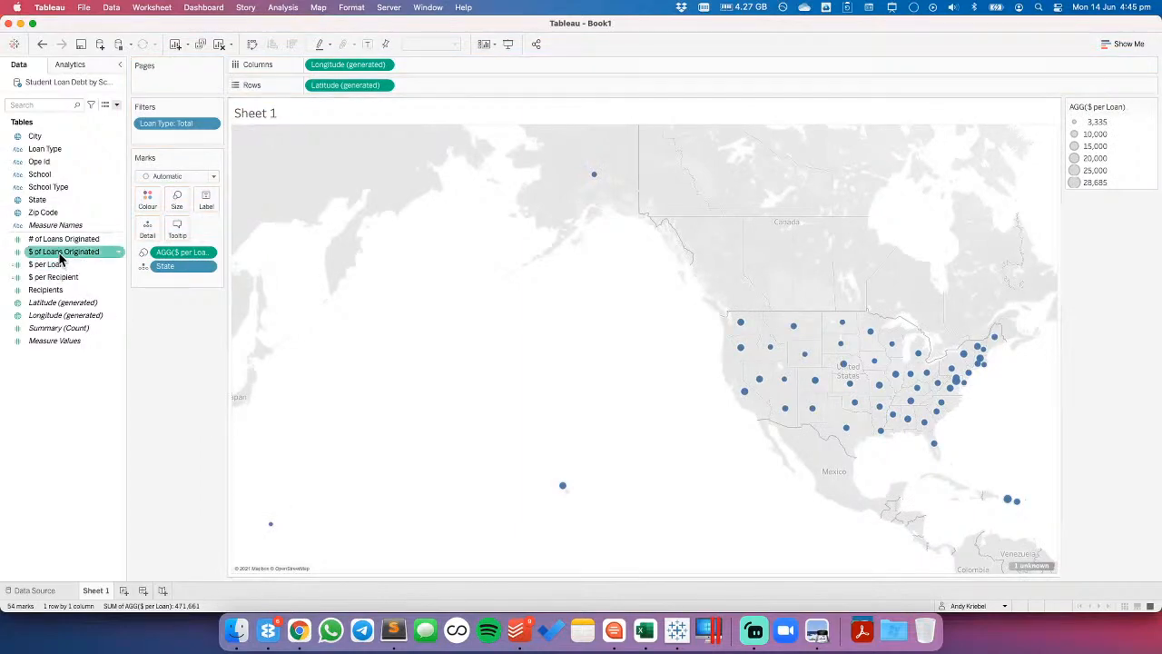
left_click_drag(53, 276, 186, 257)
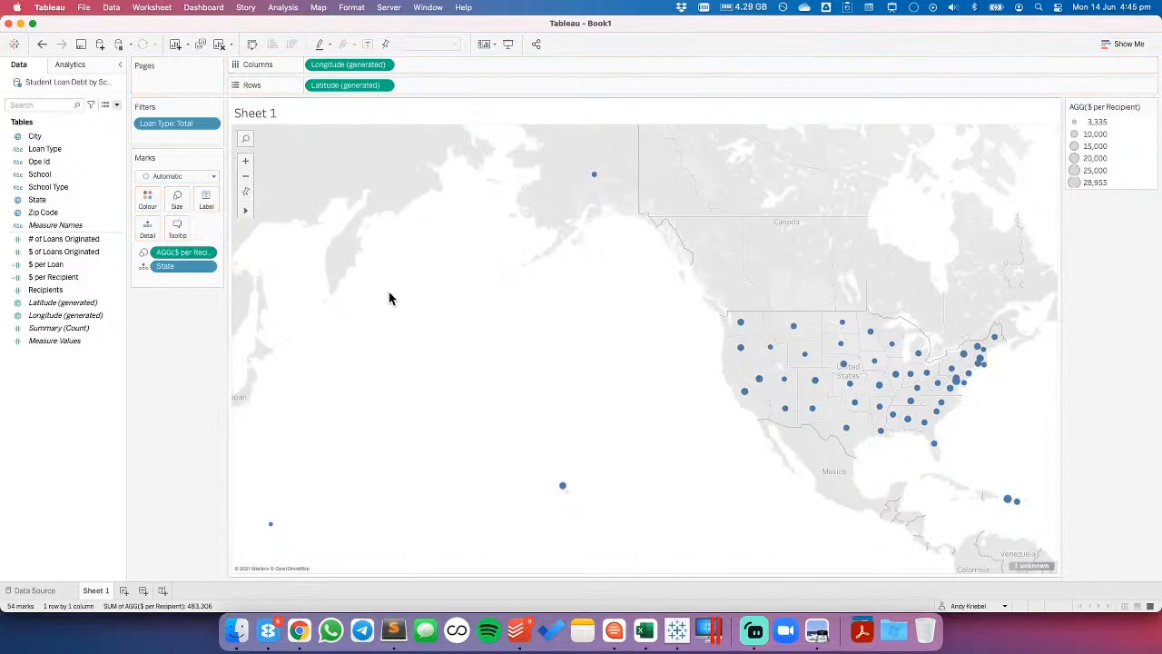
left_click_drag(45, 288, 179, 260)
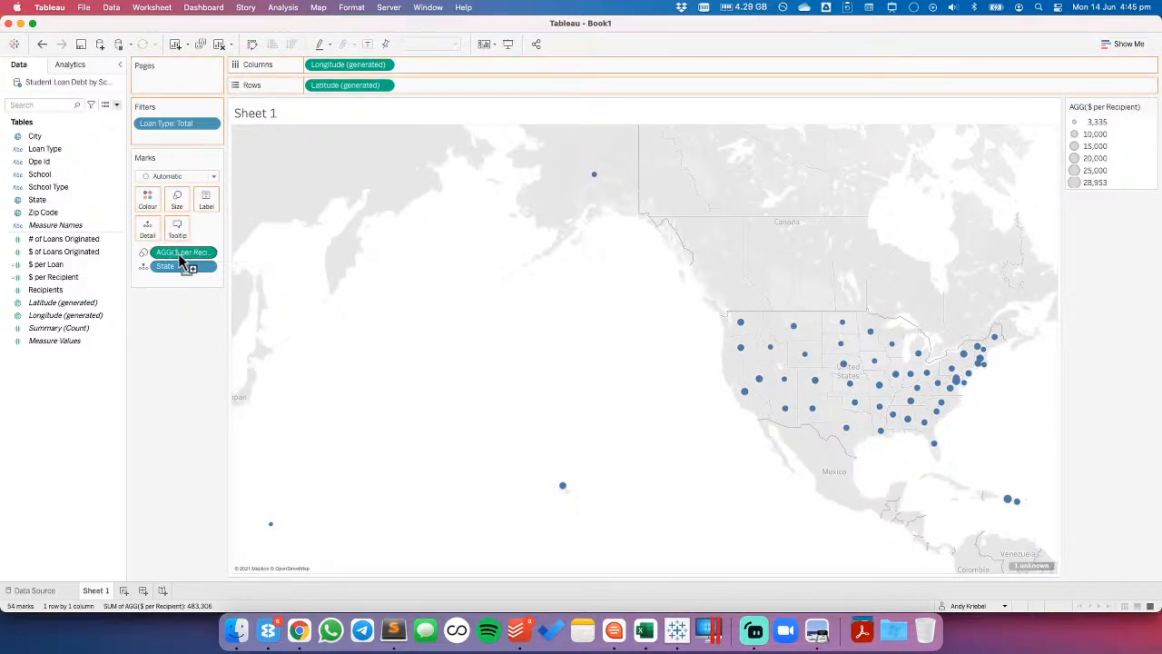
left_click(54, 252)
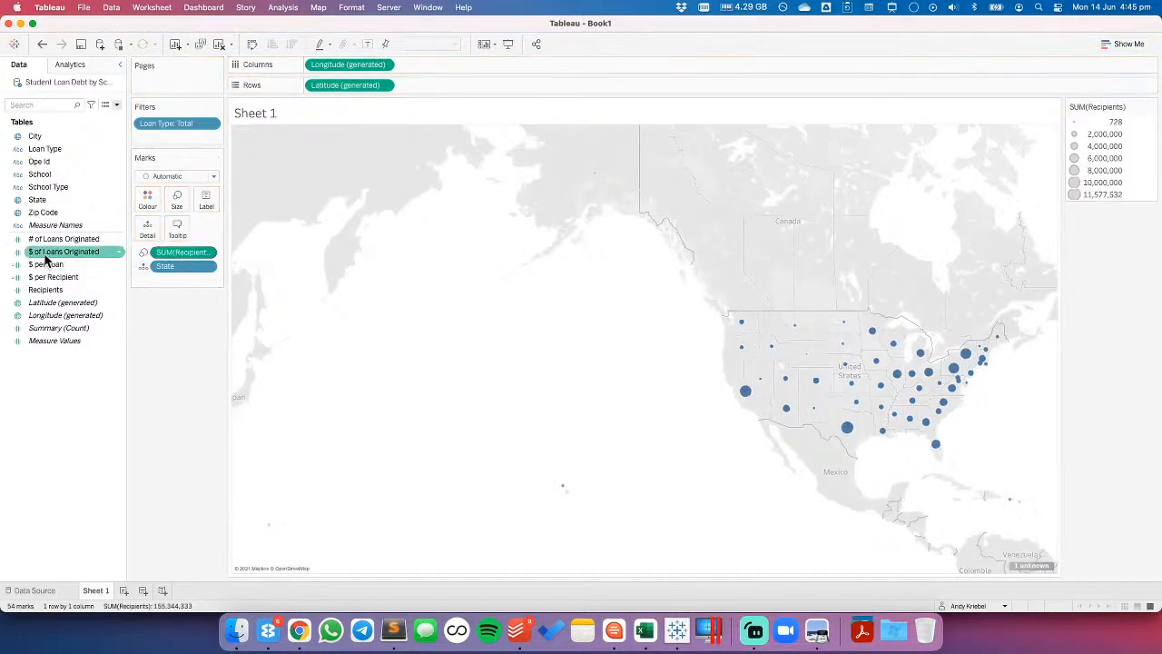
left_click_drag(54, 252, 192, 255)
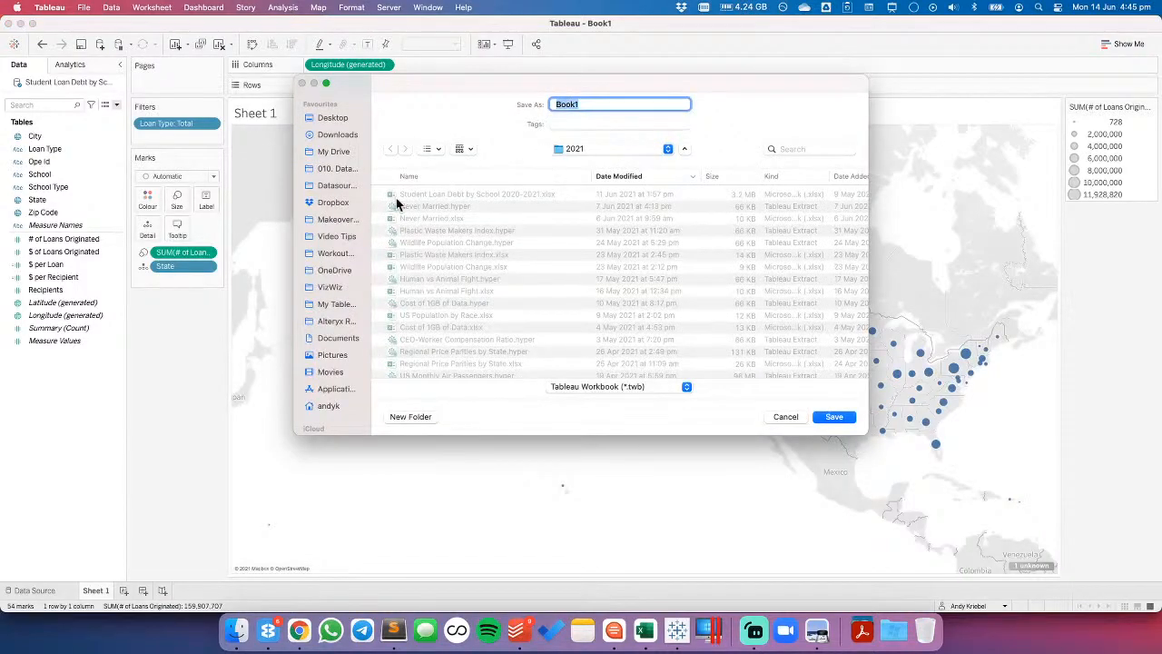
- Save the workbook in the Makeover Monday 2021 folder as "#MakeoverMonday 2021 Week 24 - Student Loan Debt in America"
left_click(336, 221)
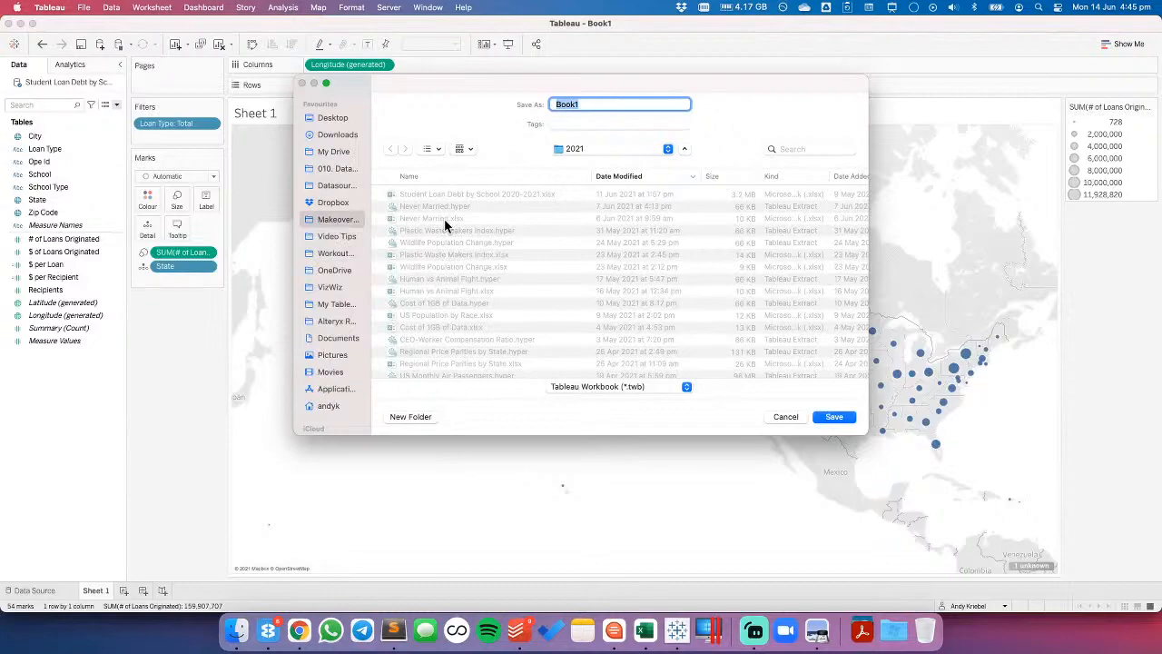
left_click(393, 206)
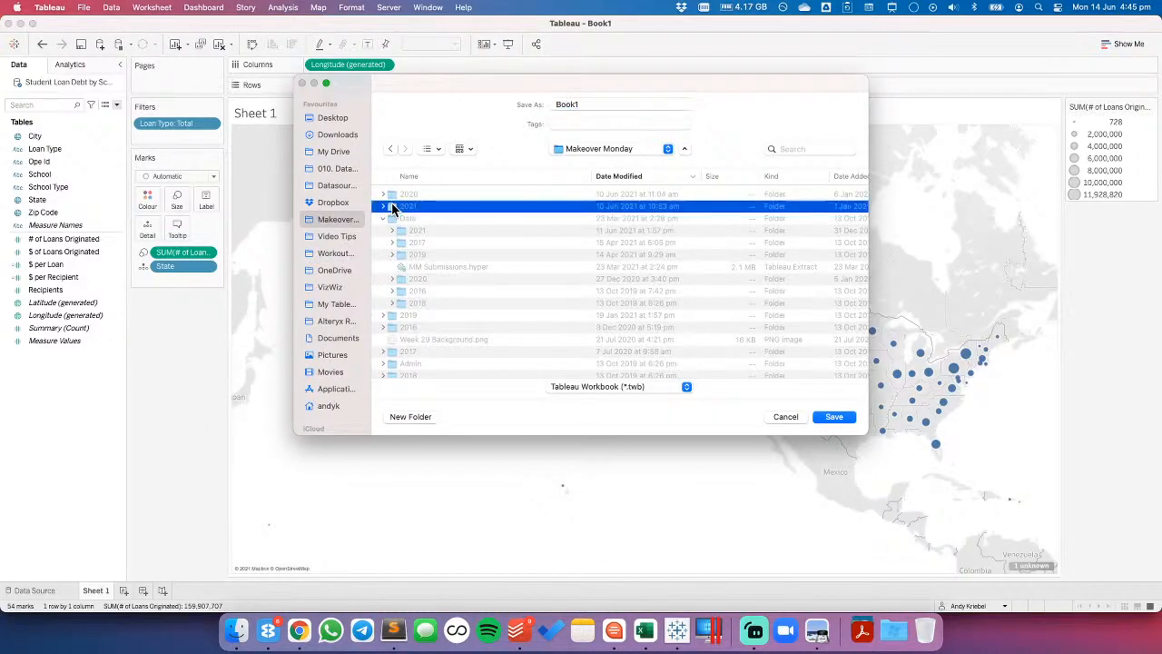
left_click(534, 191)
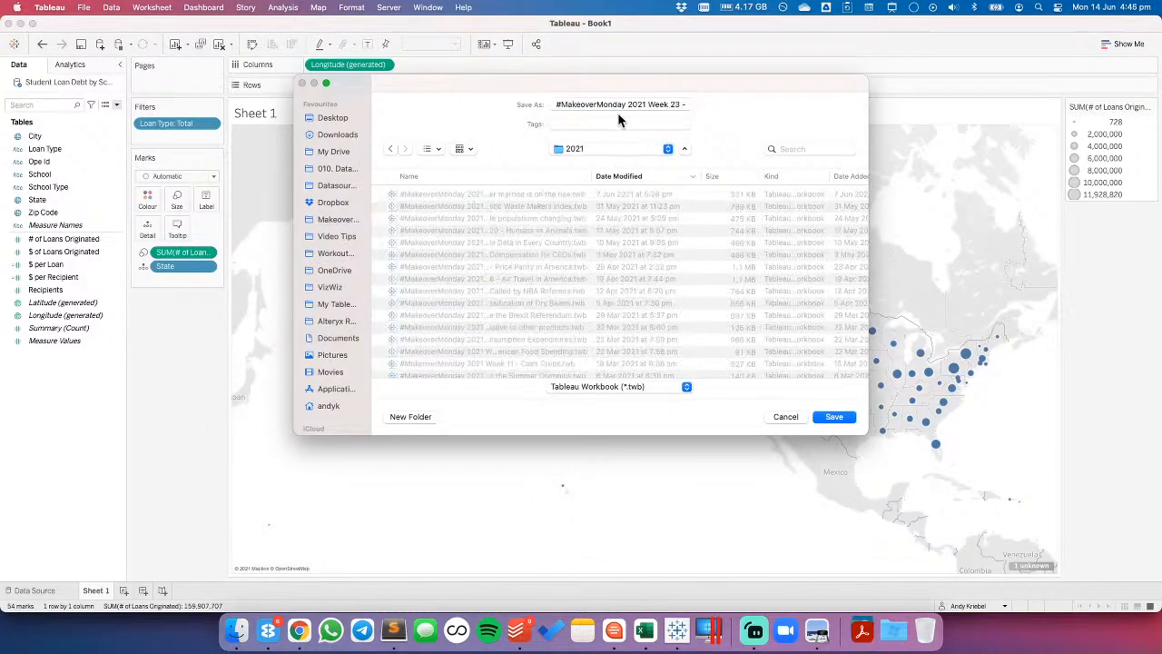
left_click_drag(677, 104, 803, 105)
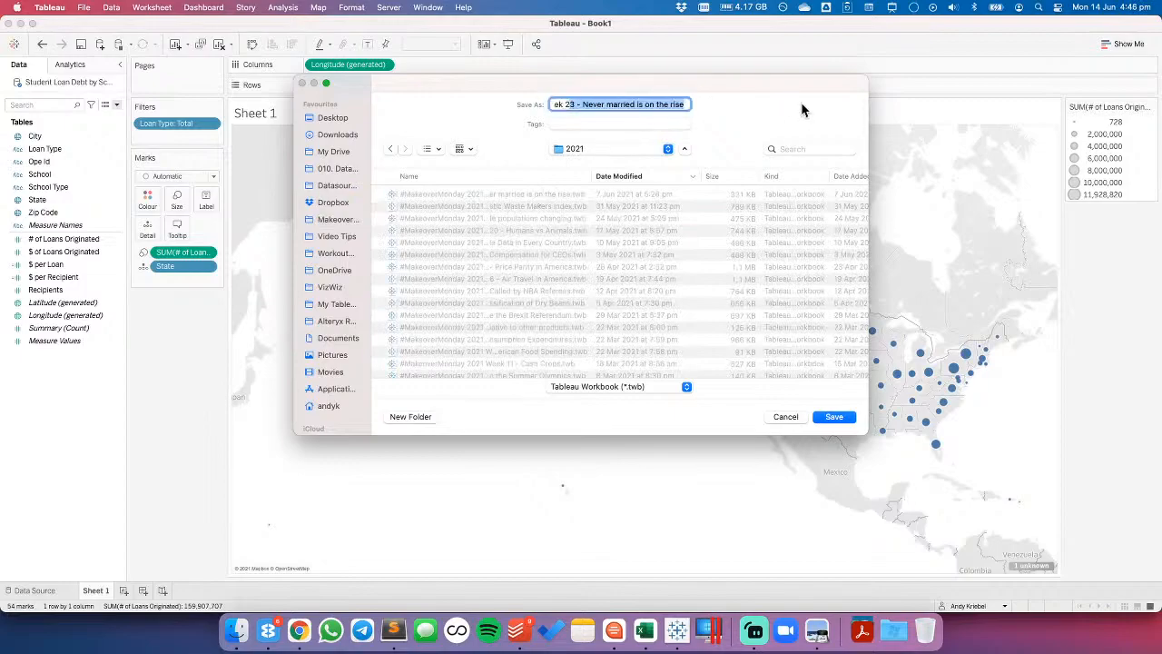
type("4 - ")
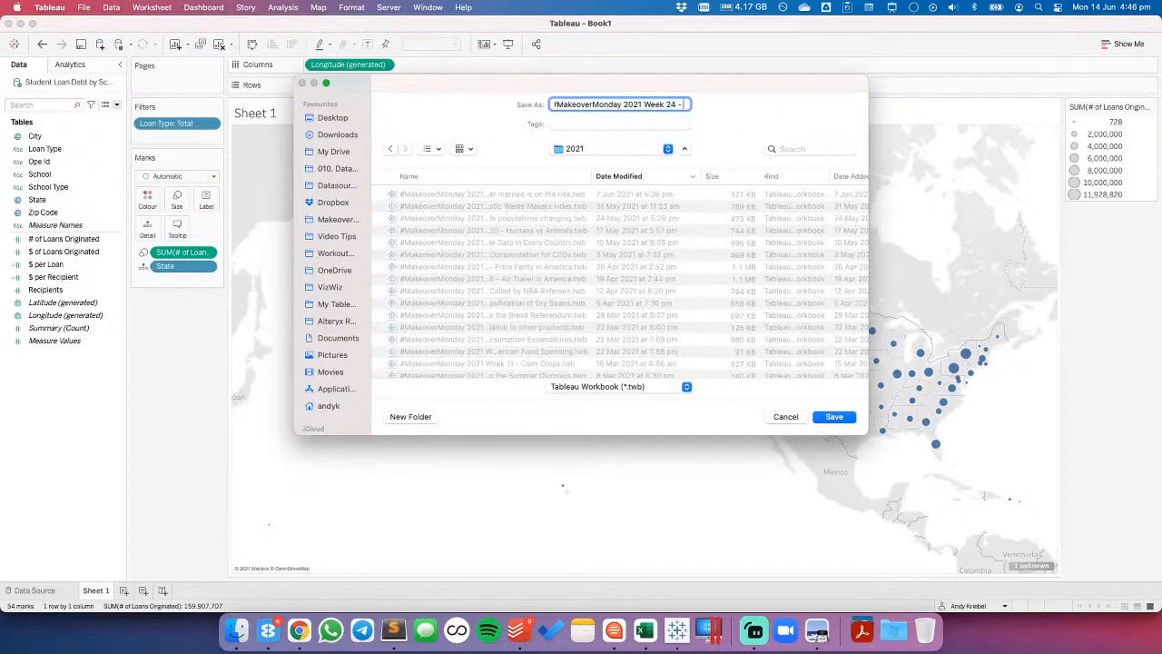
type("Student Loan Debt in America")
left_click(835, 417)
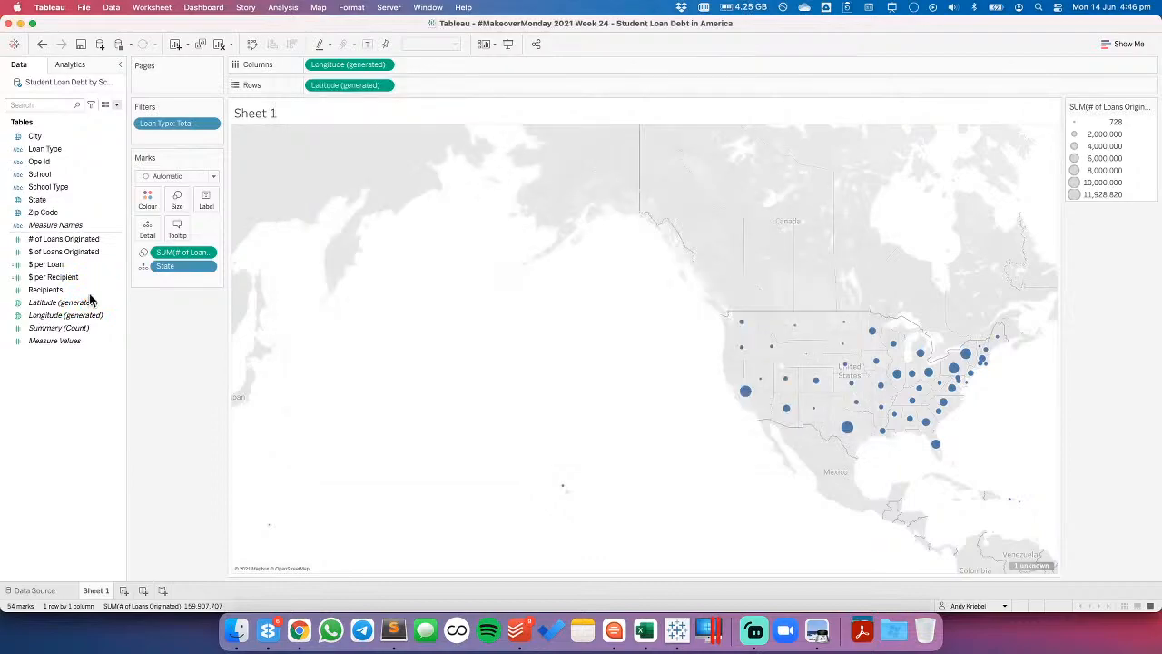
- Edit the student loan data source and start adding a spatial file connection, browsing to the Datasources folder
right_click(94, 82)
left_click(119, 94)
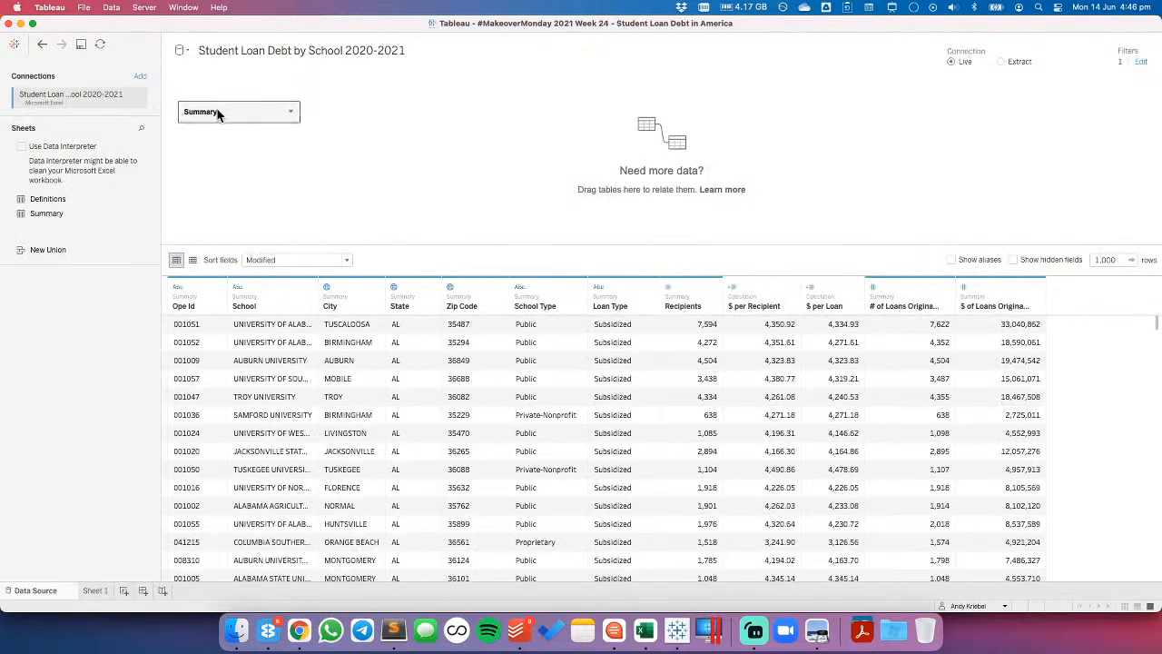
left_click(140, 77)
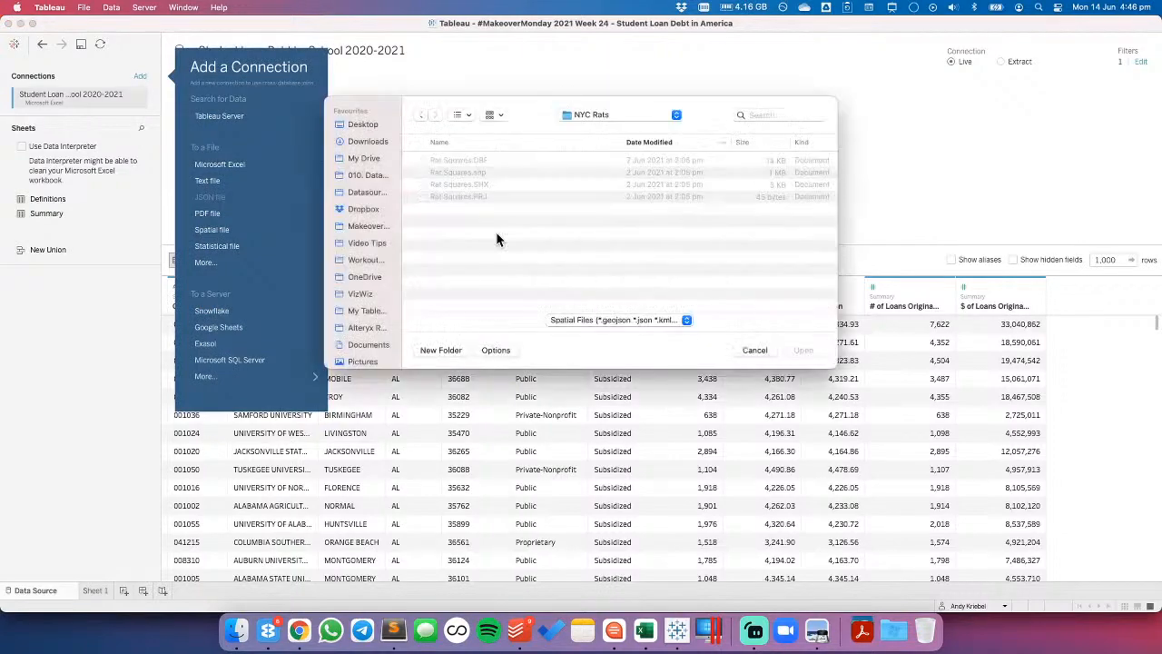
left_click(367, 160)
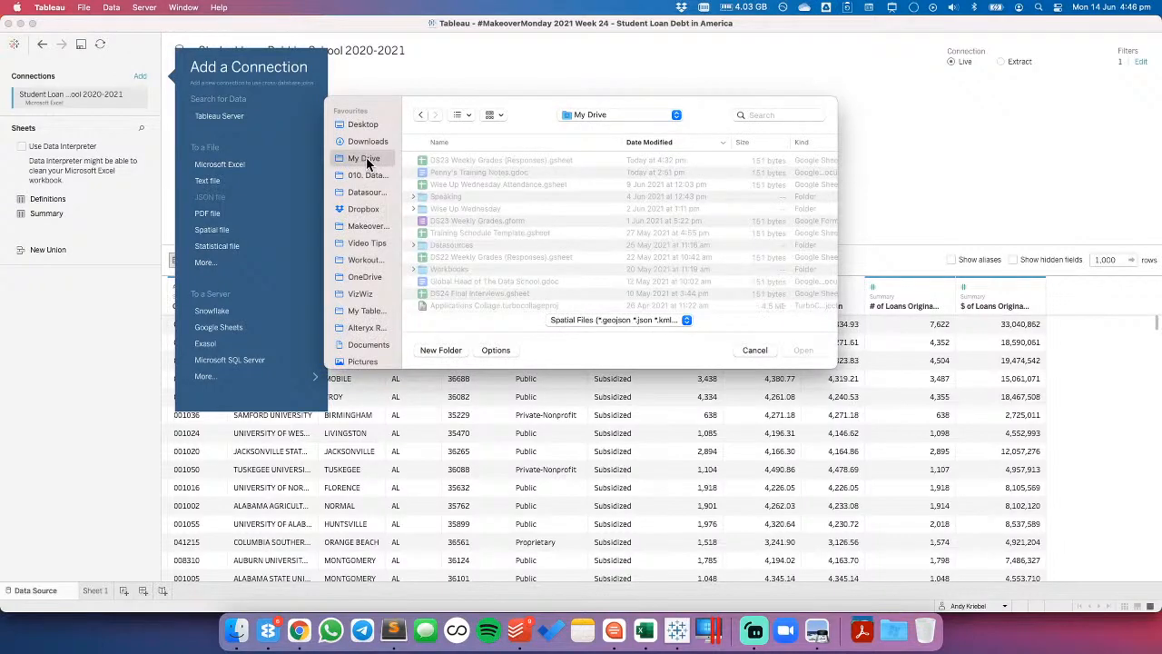
left_click(367, 178)
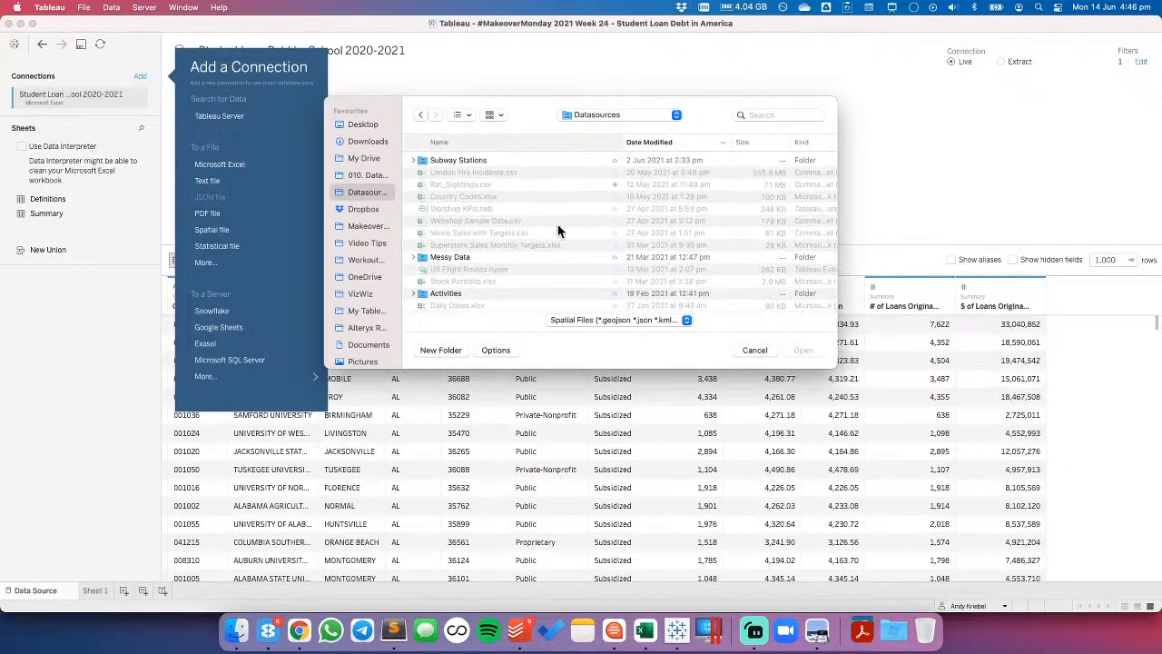
- Connect to the states.shp spatial file from the US States folder
scroll(546, 243, "down", 5)
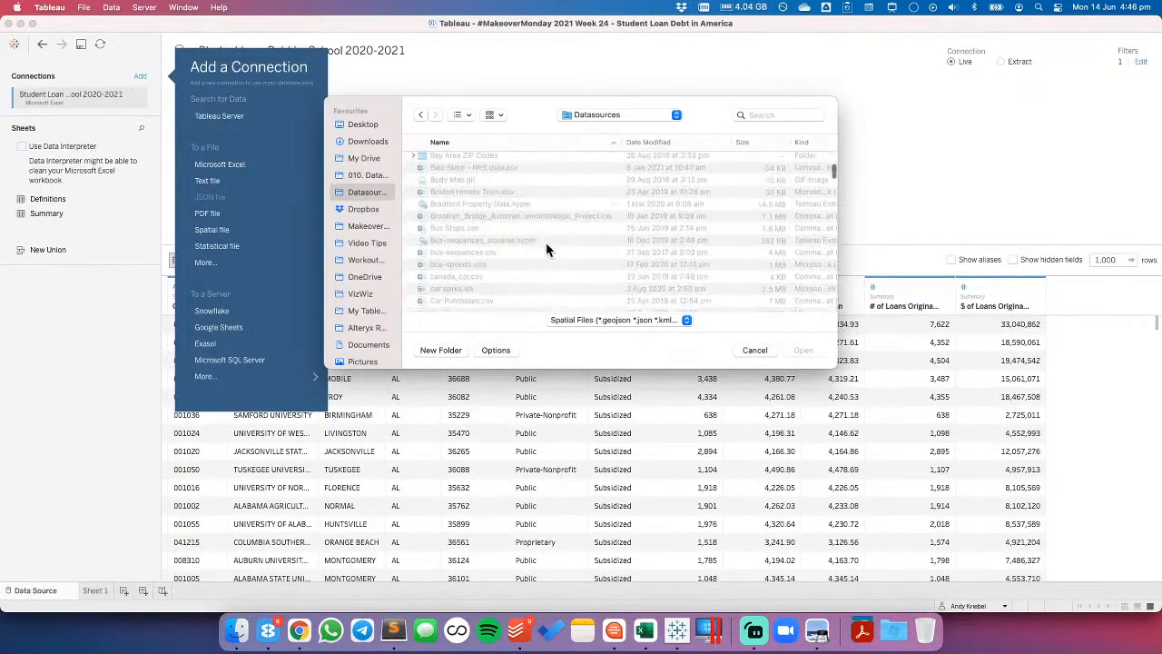
scroll(545, 243, "down", 5)
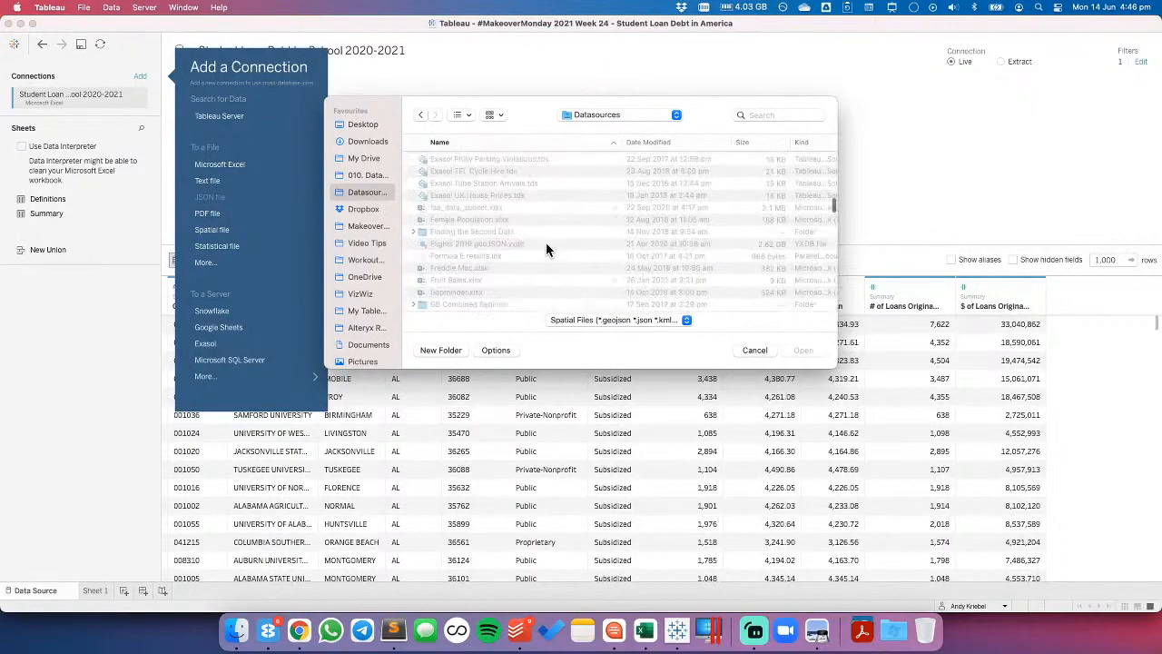
scroll(546, 243, "down", 3)
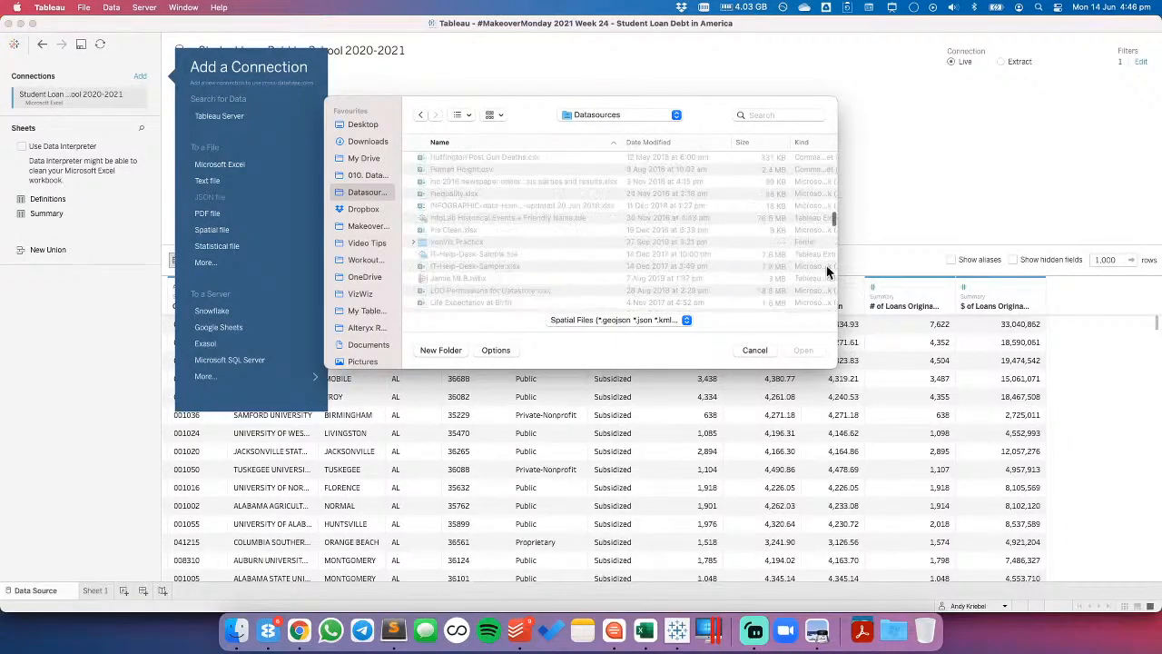
scroll(581, 264, "down", 5)
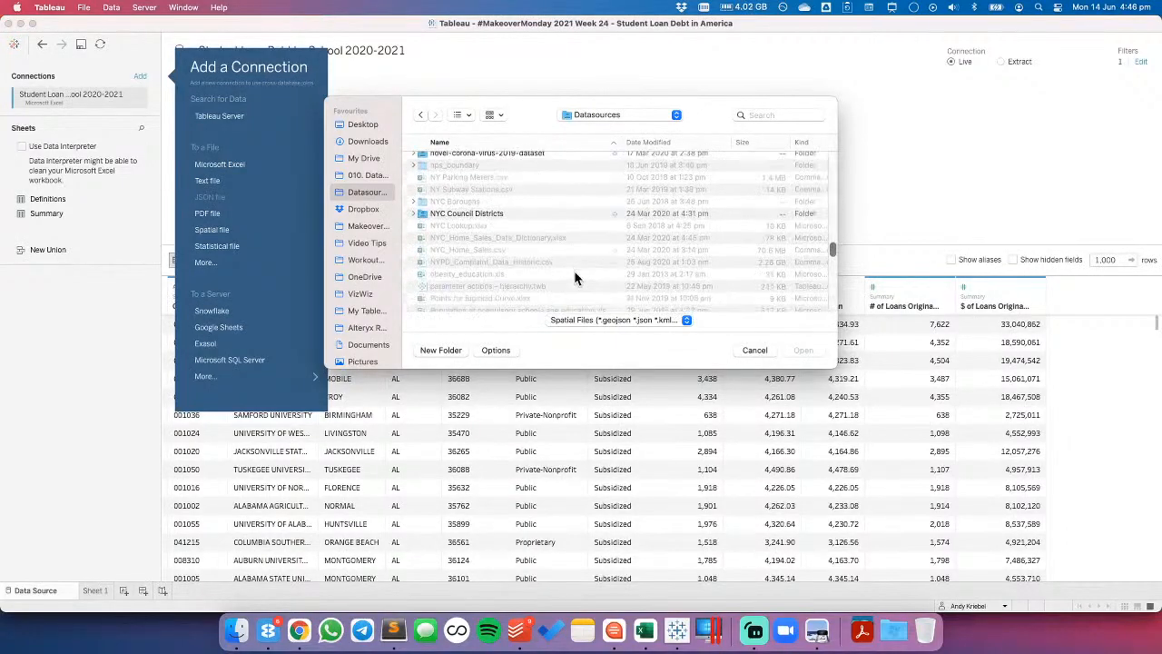
scroll(575, 277, "down", 10)
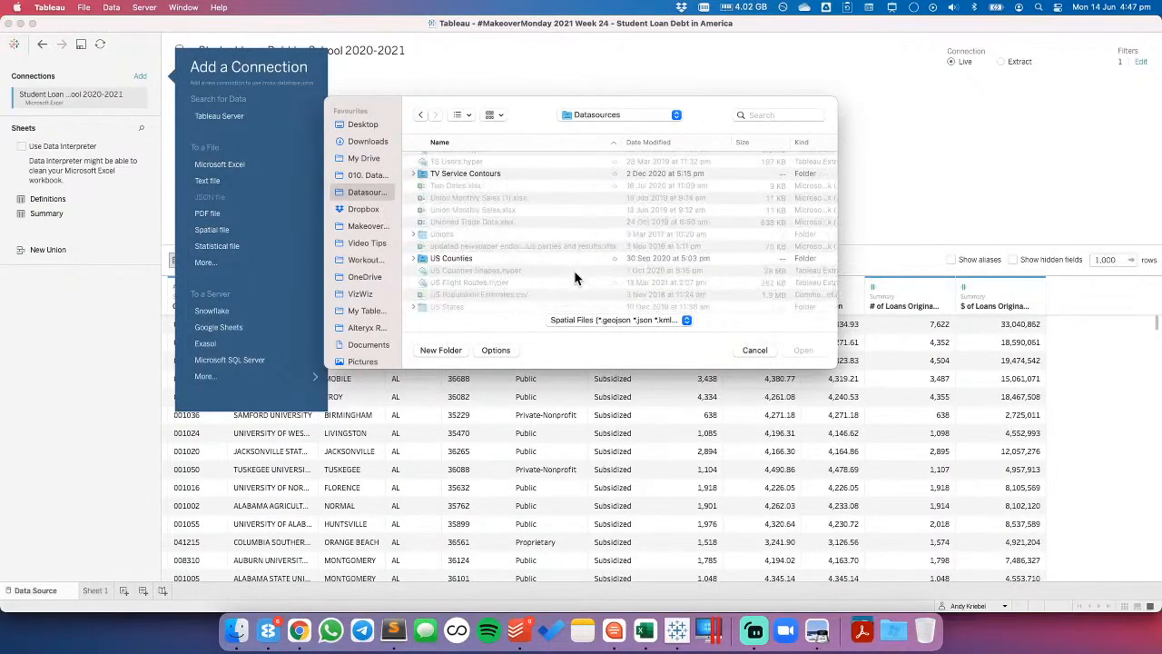
scroll(575, 275, "down", 3)
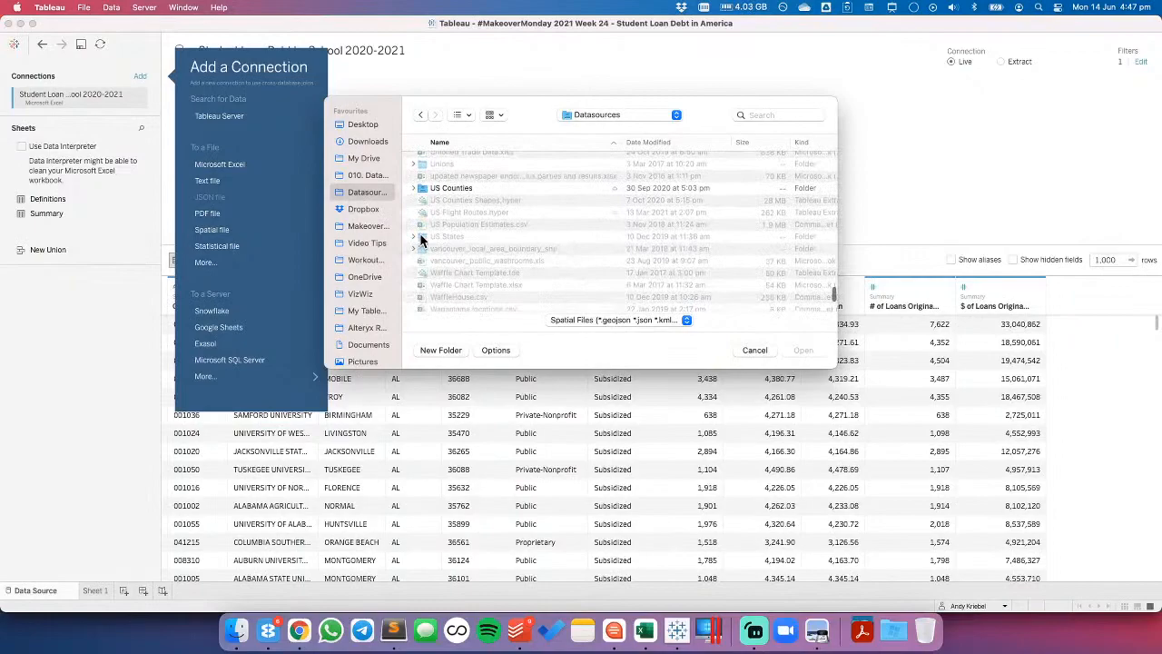
left_click(421, 239)
double_click(420, 239)
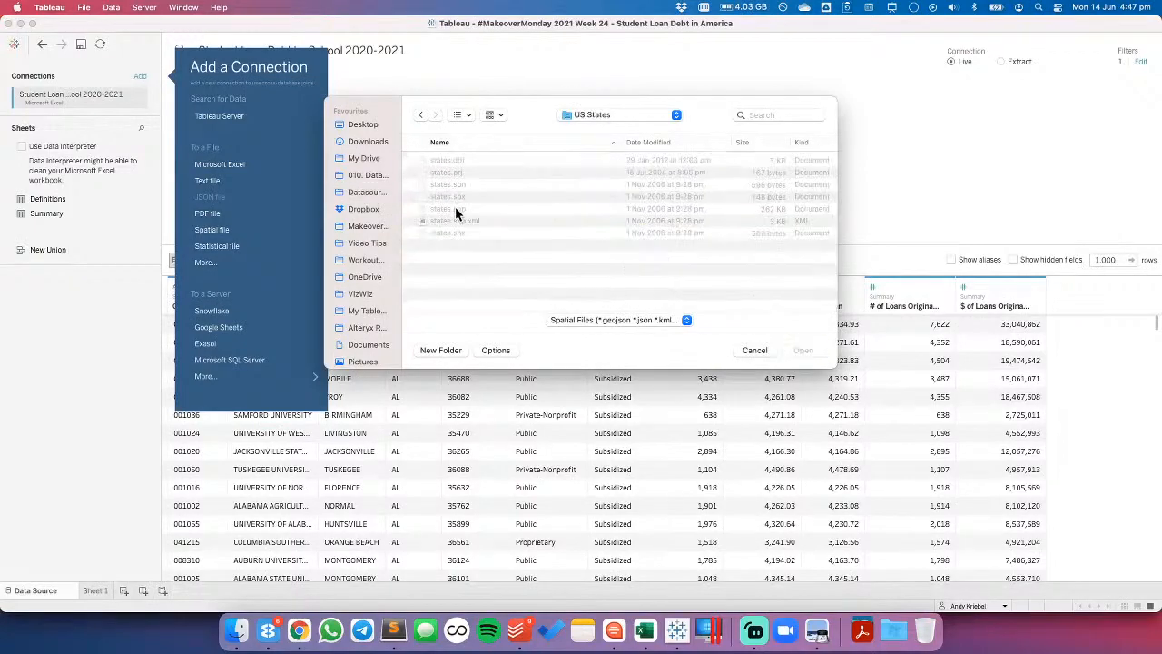
left_click(455, 208)
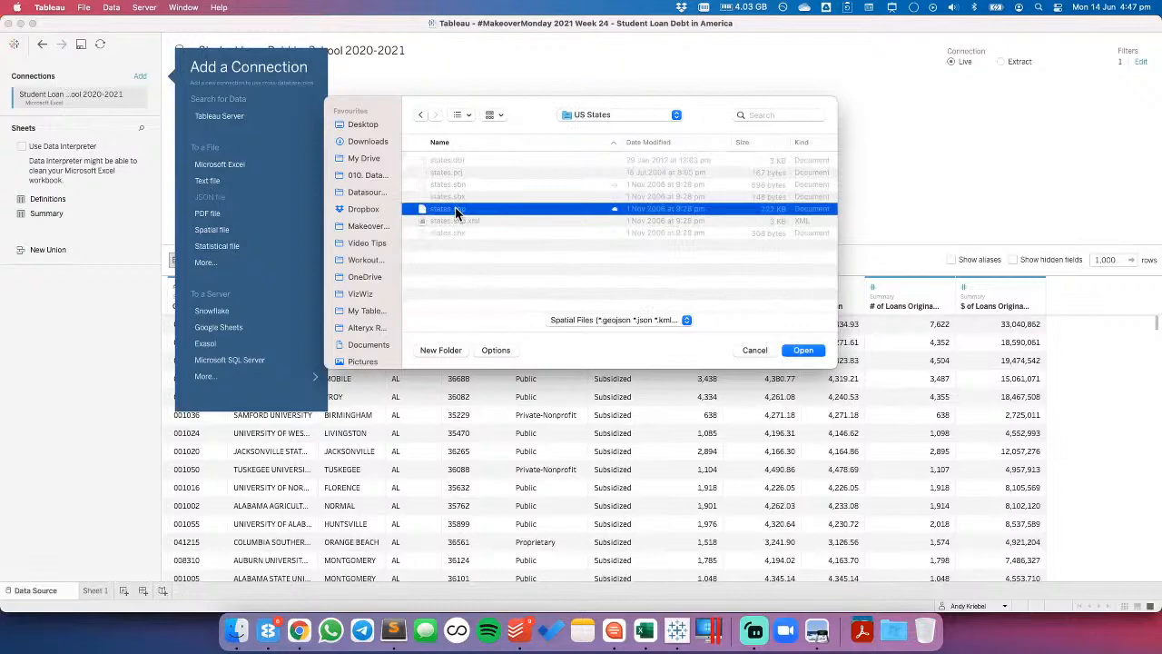
left_click(804, 352)
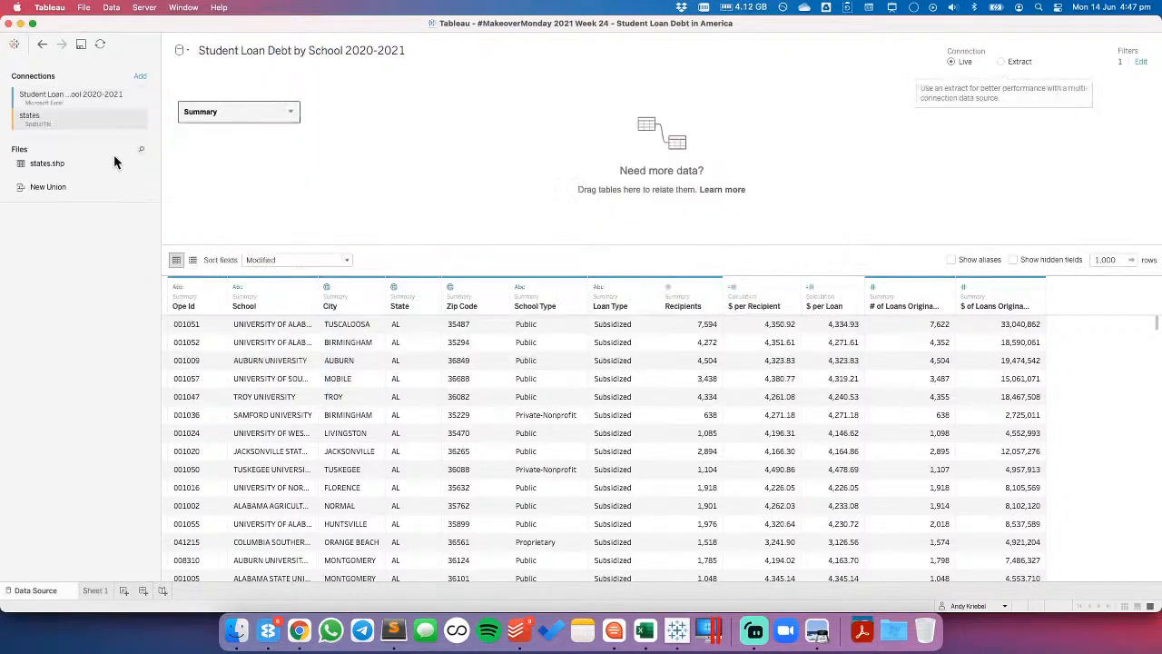
- Open the Summary table's physical layer and inner join states.shp to it on State = State Name
double_click(246, 115)
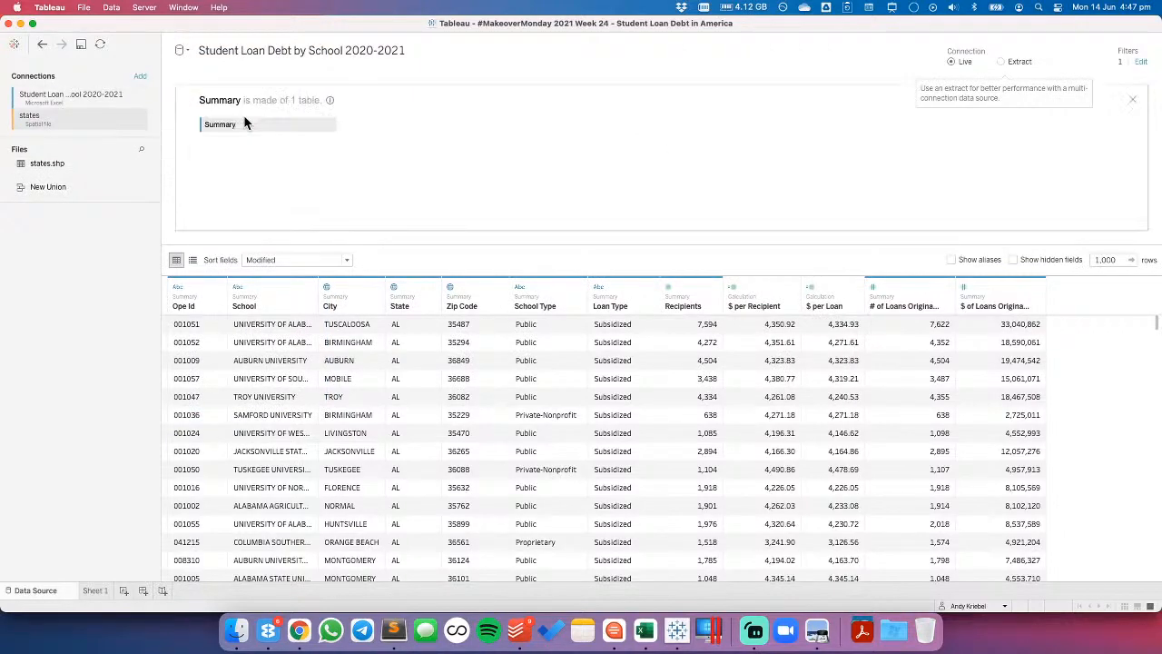
left_click_drag(40, 164, 387, 137)
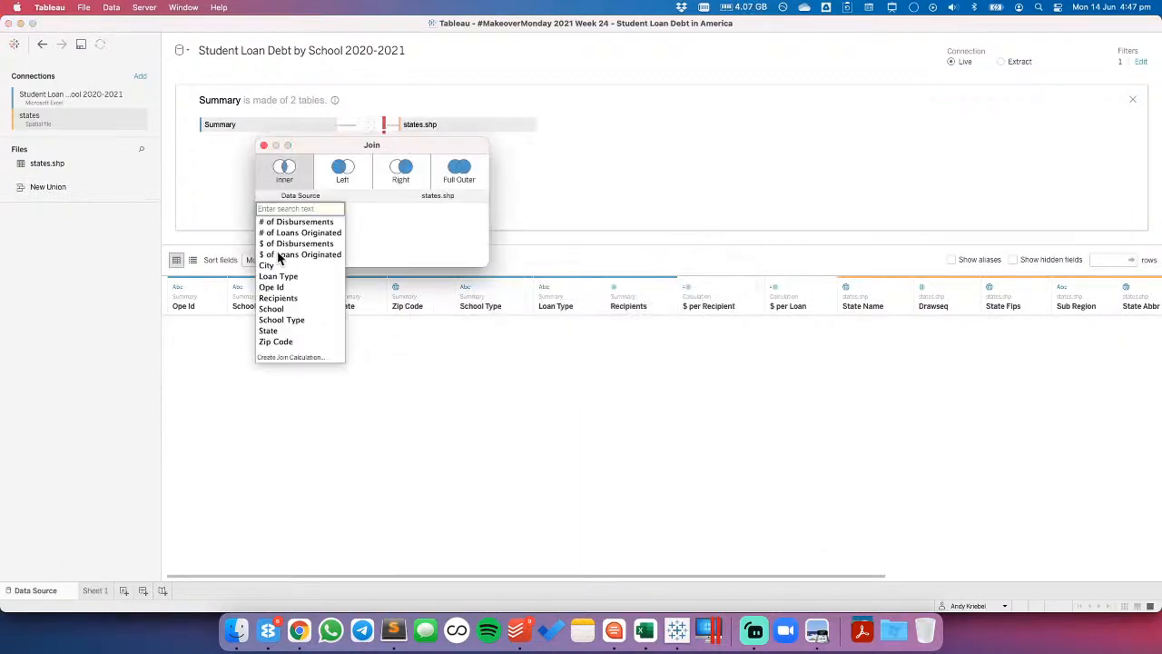
left_click(276, 329)
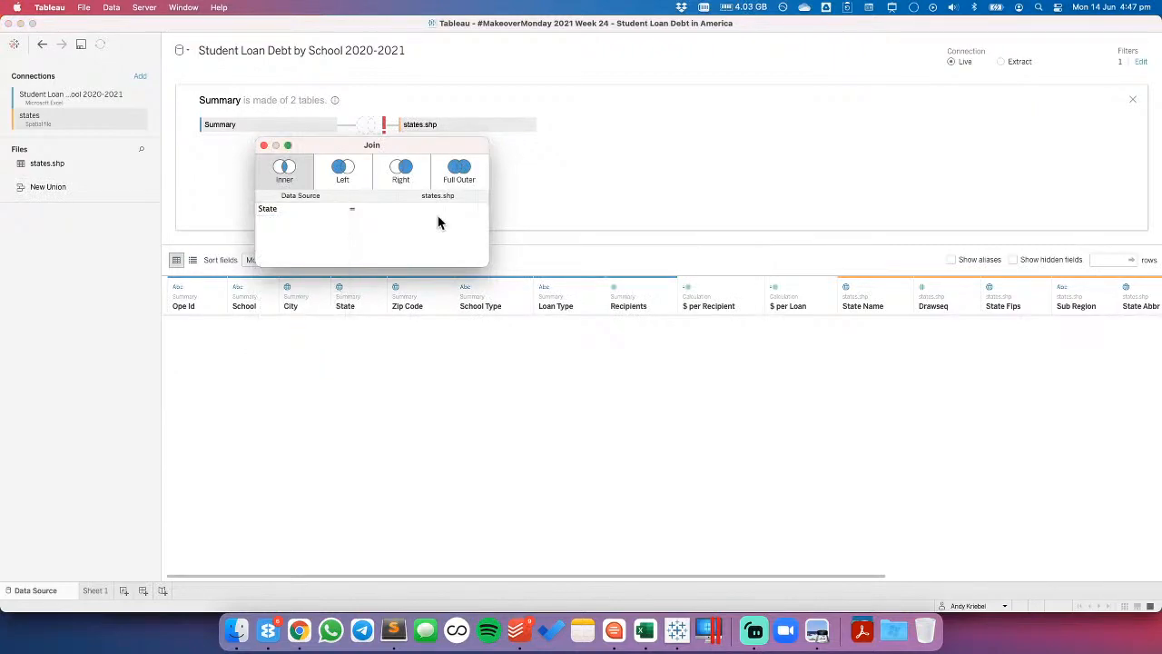
left_click(468, 211)
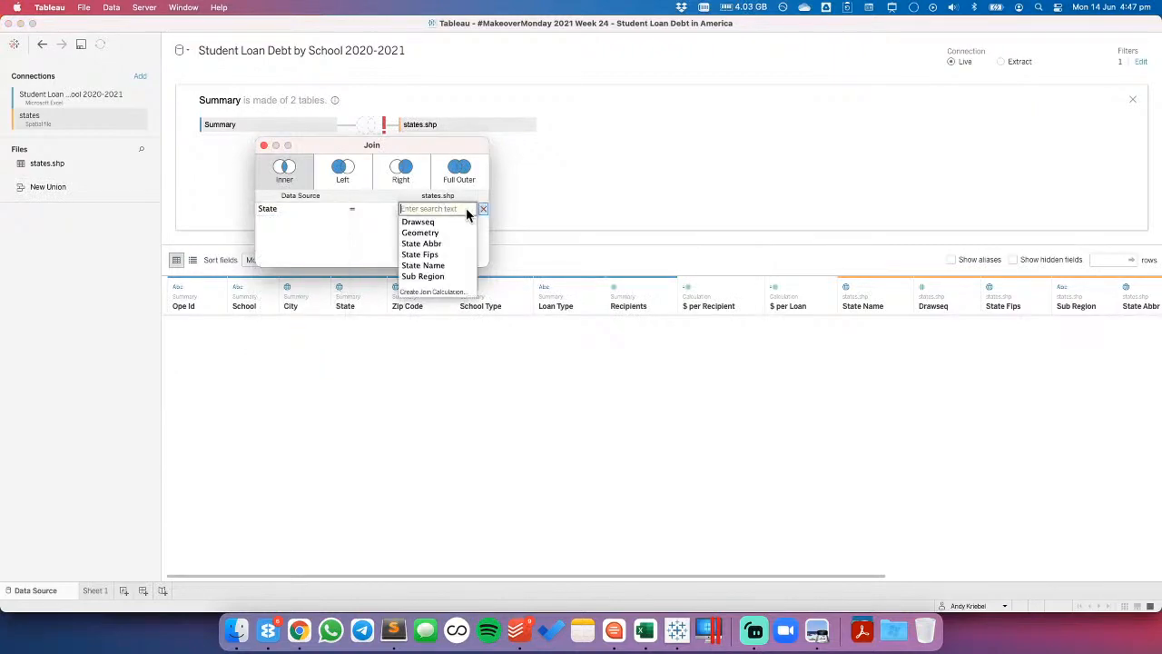
left_click(434, 265)
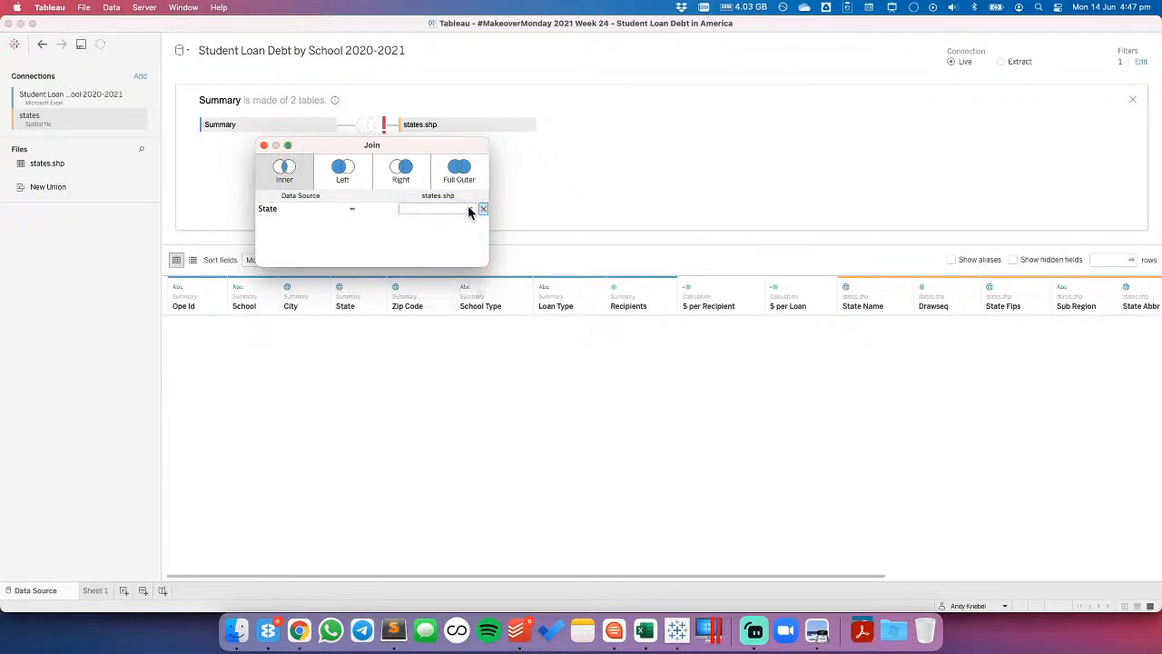
left_click(470, 209)
left_click(426, 264)
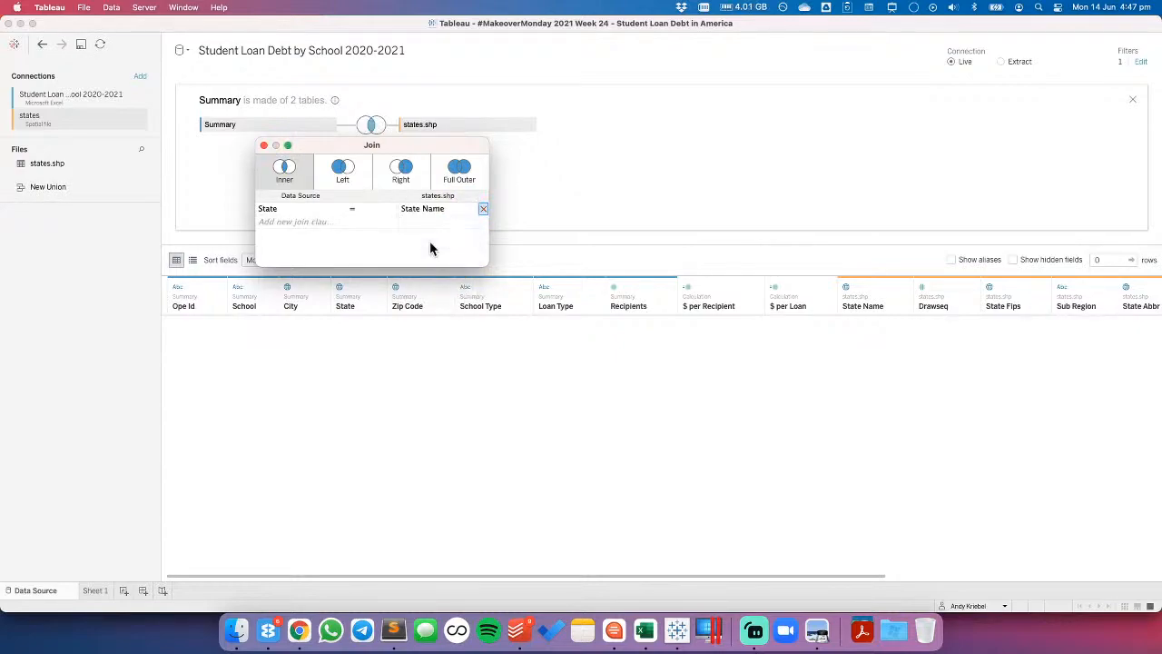
left_click(264, 146)
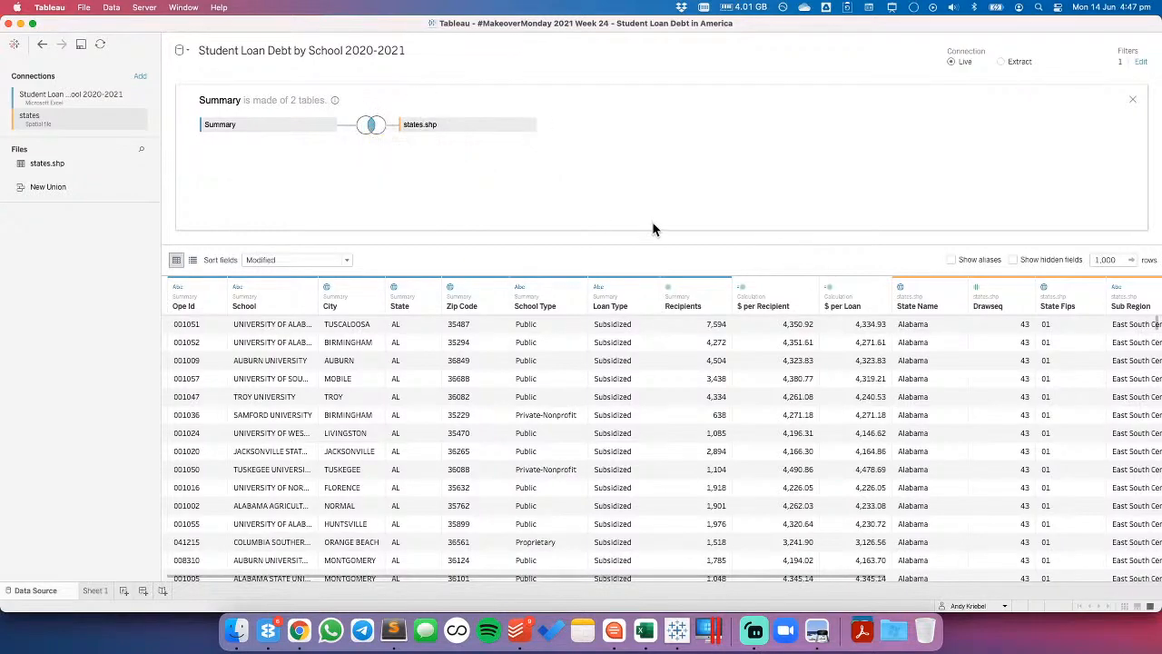
- Hide the Drawseq, State Fips and State Abbr fields of states.shp in the data source
left_click(1008, 283)
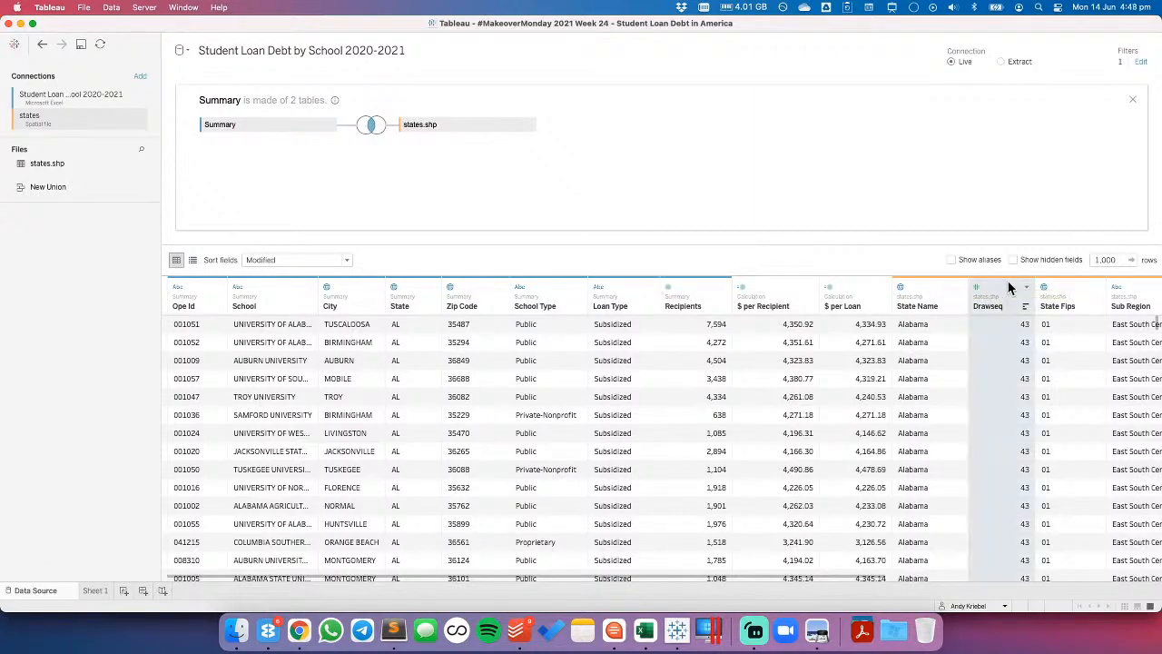
left_click(1097, 287)
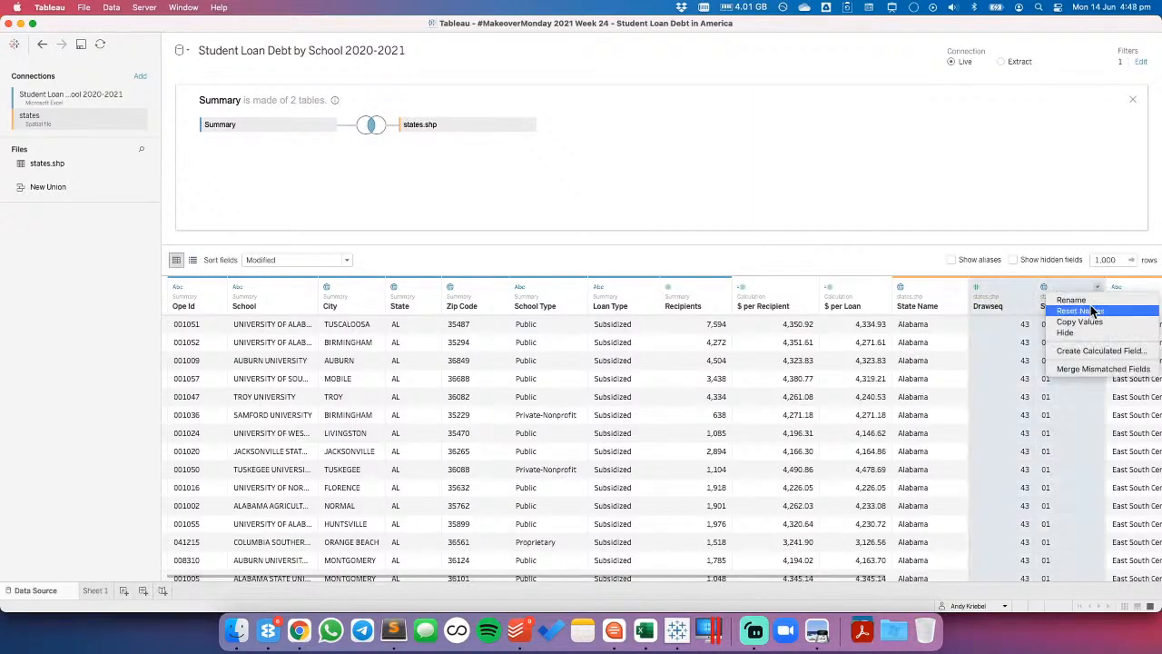
left_click(1081, 333)
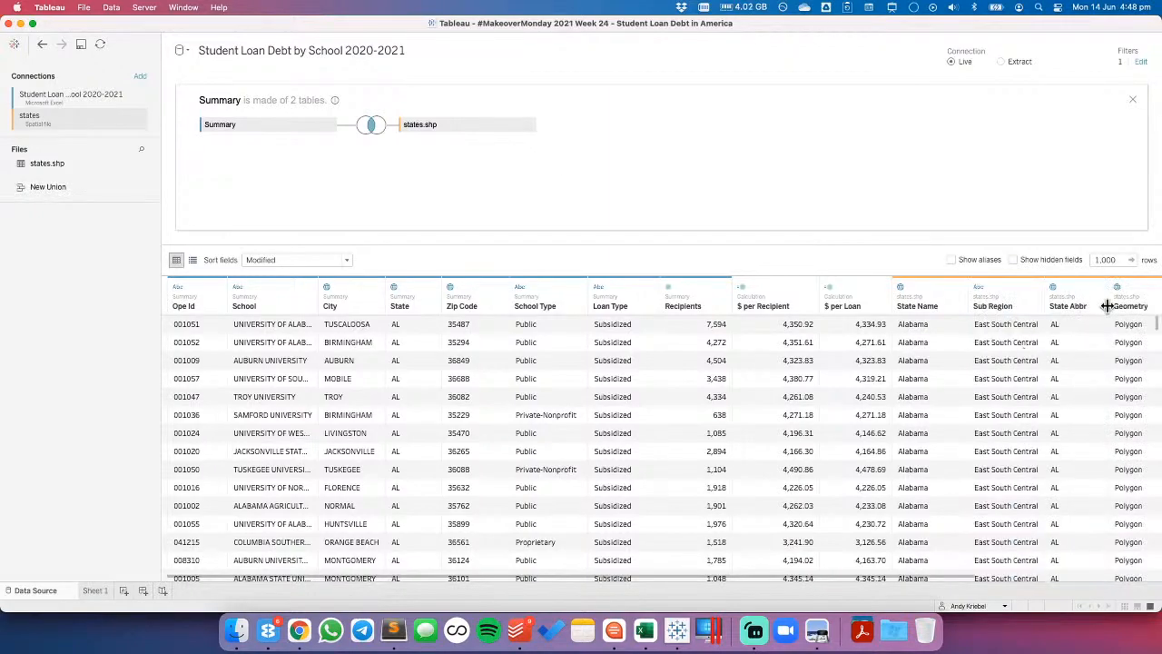
left_click_drag(843, 578, 1077, 576)
left_click(908, 288)
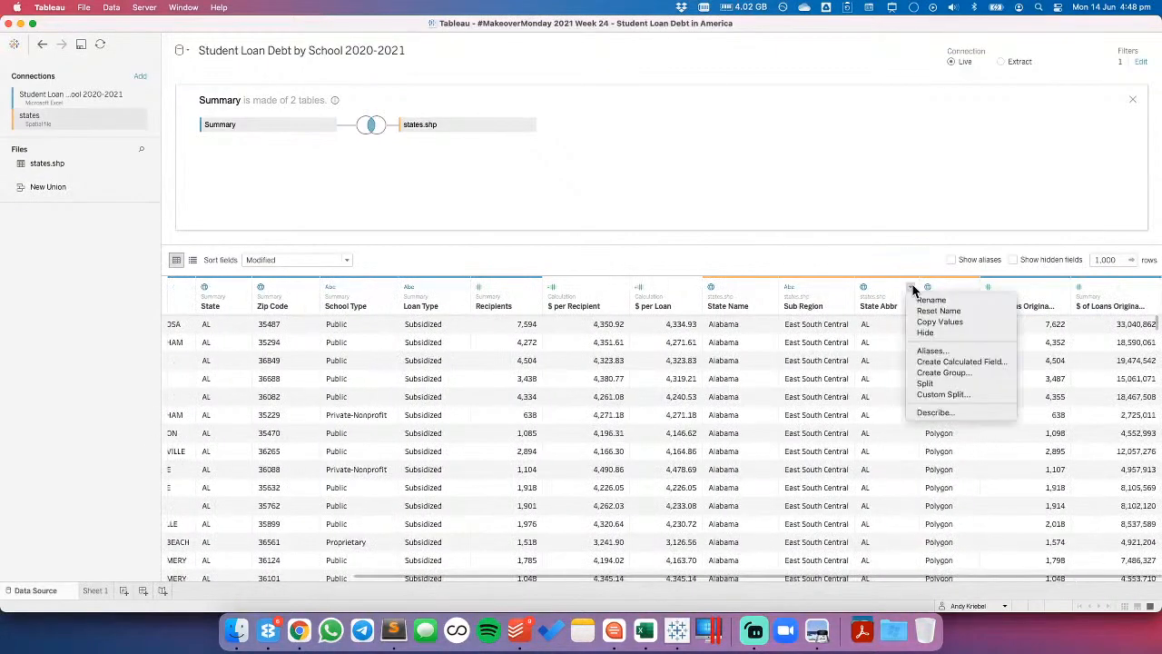
left_click(920, 334)
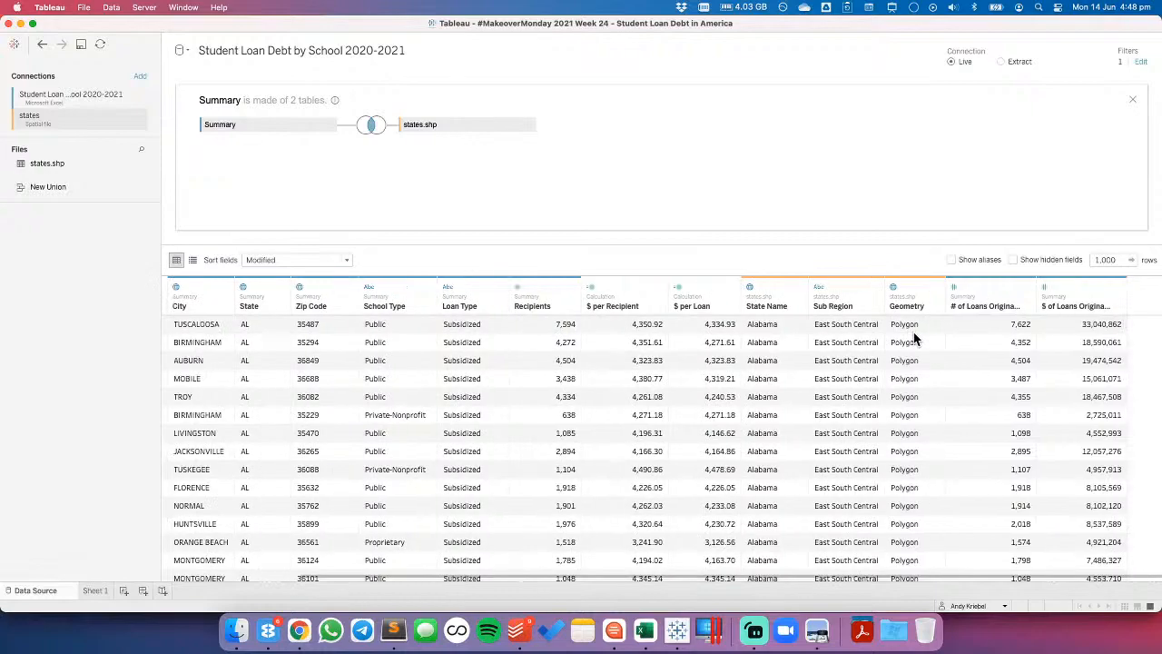
- Create a new worksheet and map the Geometry field from states.shp on it
left_click(123, 591)
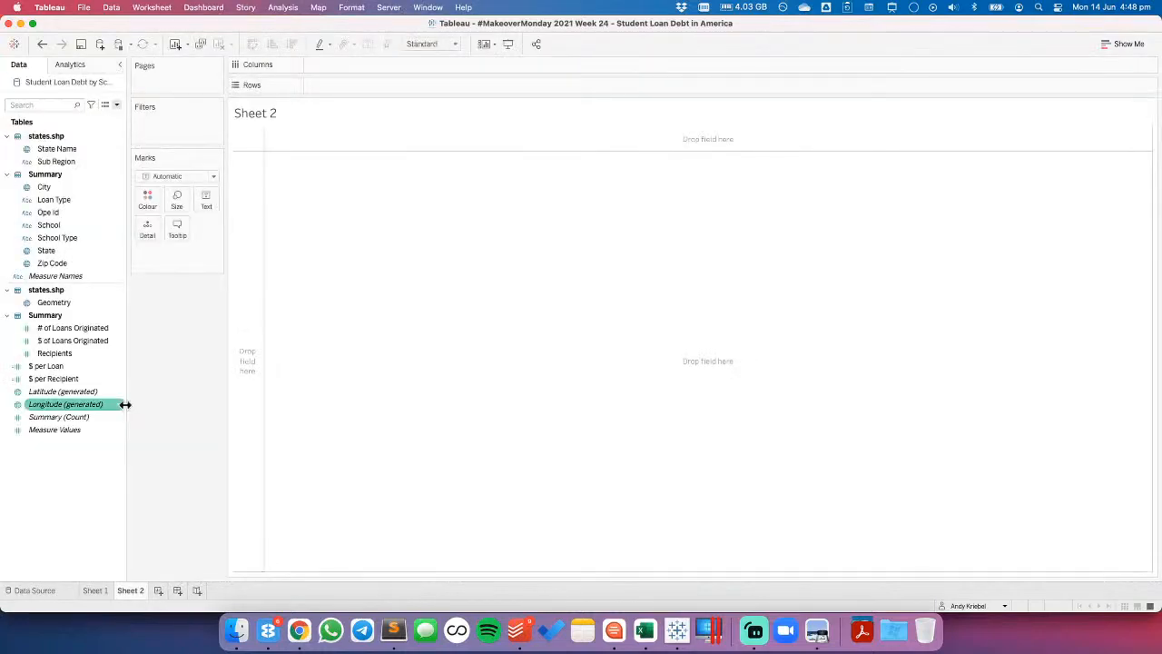
double_click(56, 305)
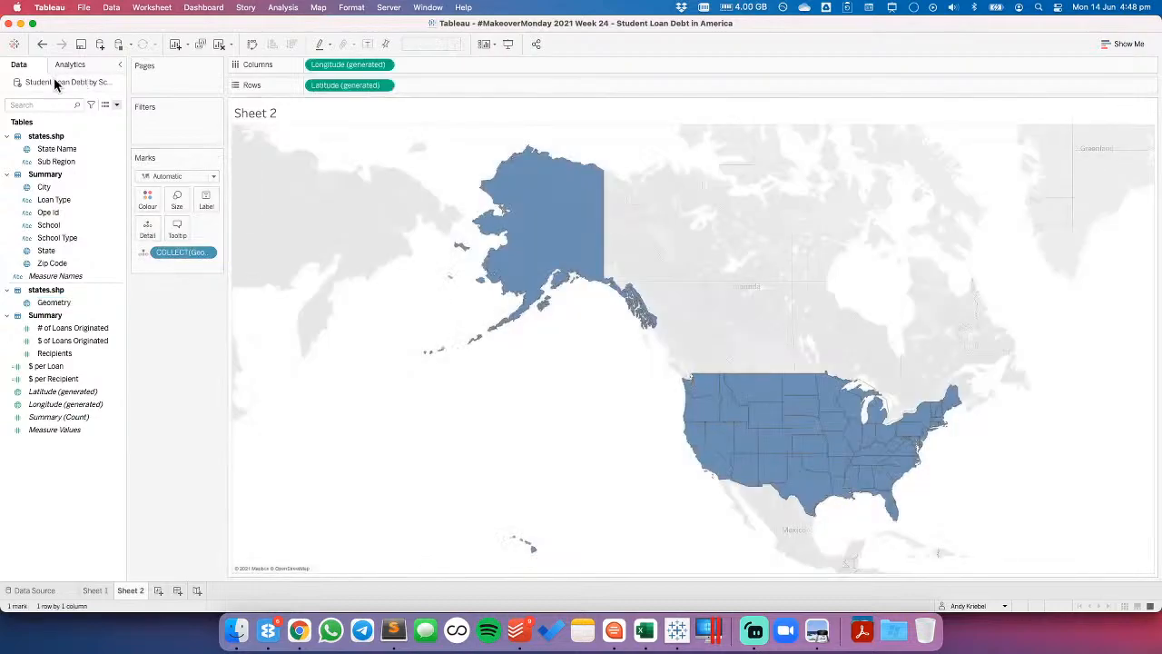
- Edit the student loan data source to remove the states.shp table from the join and delete the states connection
right_click(54, 83)
left_click(109, 89)
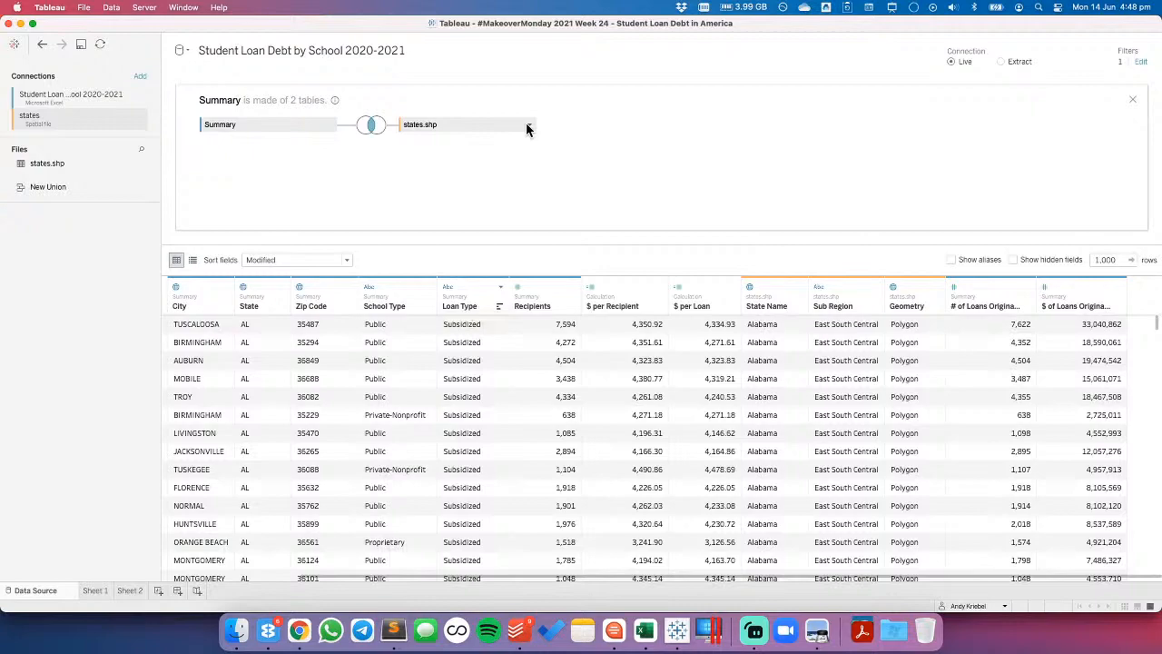
left_click(530, 127)
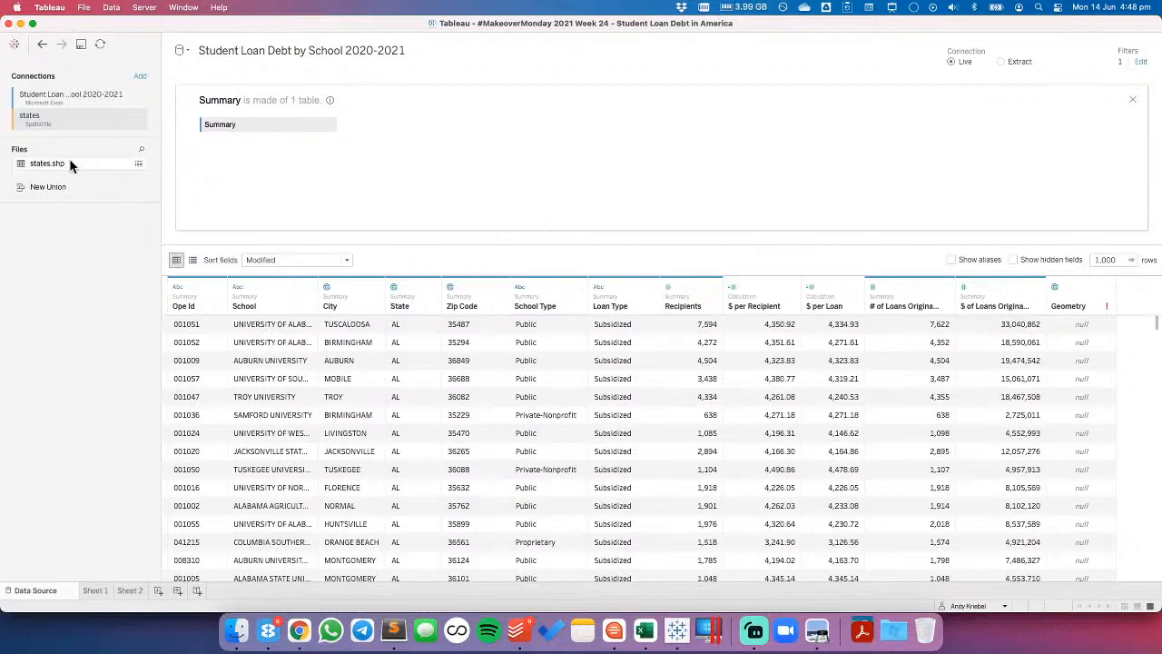
left_click(137, 119)
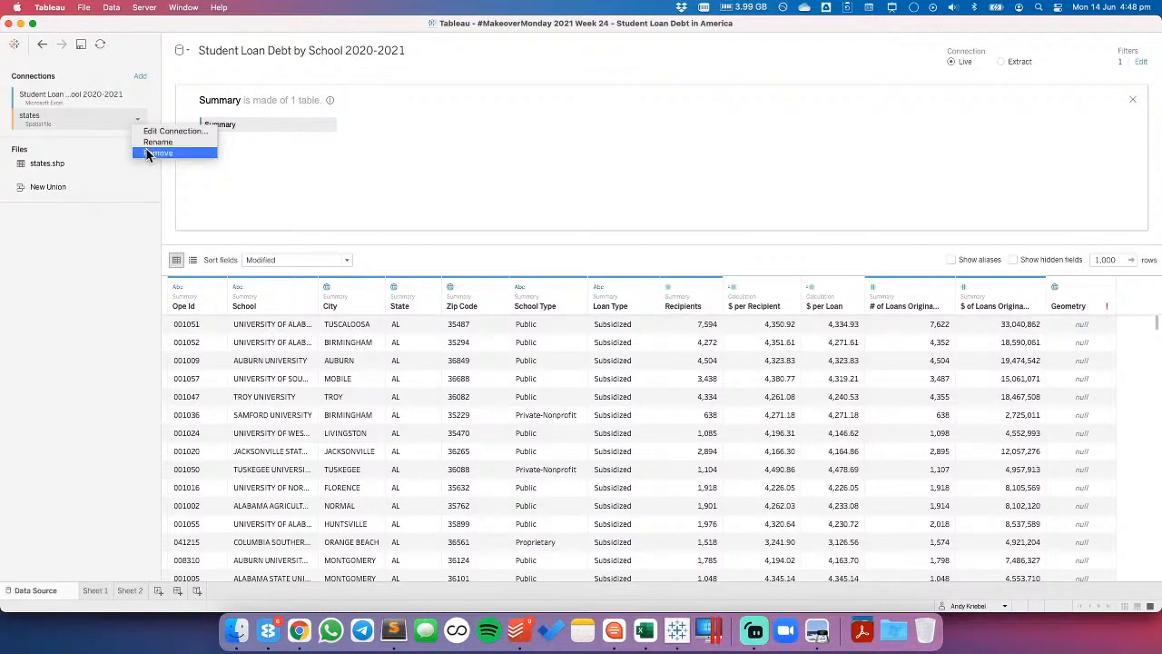
- Start adding a new spatial file connection and look through the favourite Datasources folder, including US States, for a state shapefile
left_click(140, 76)
left_click(205, 230)
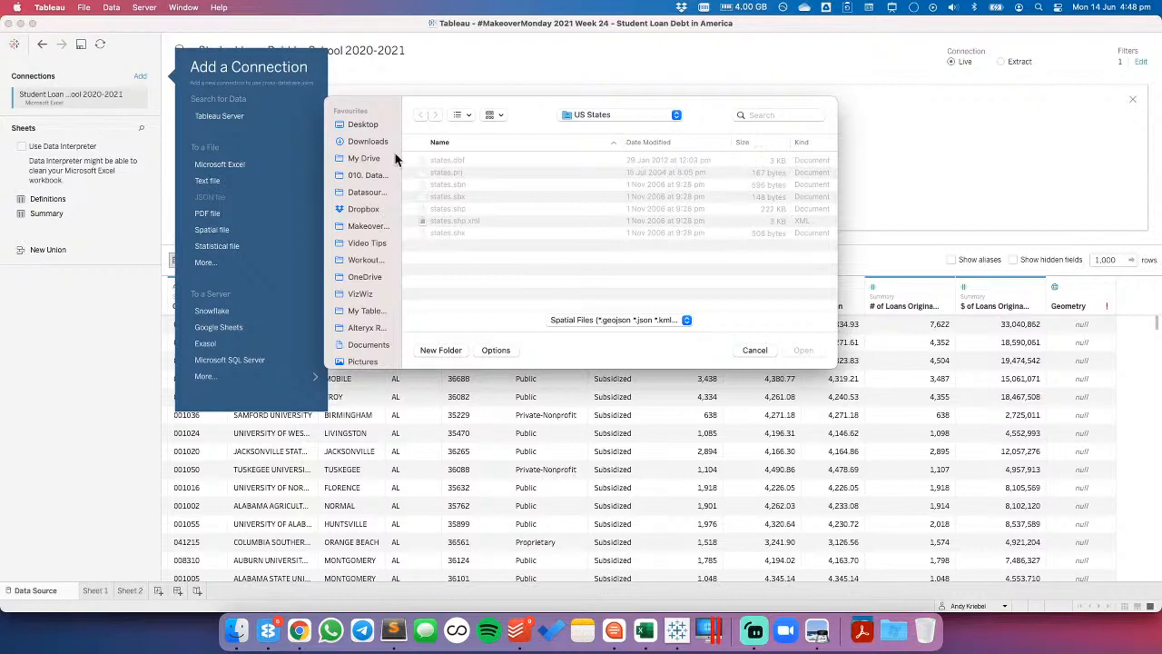
left_click(364, 193)
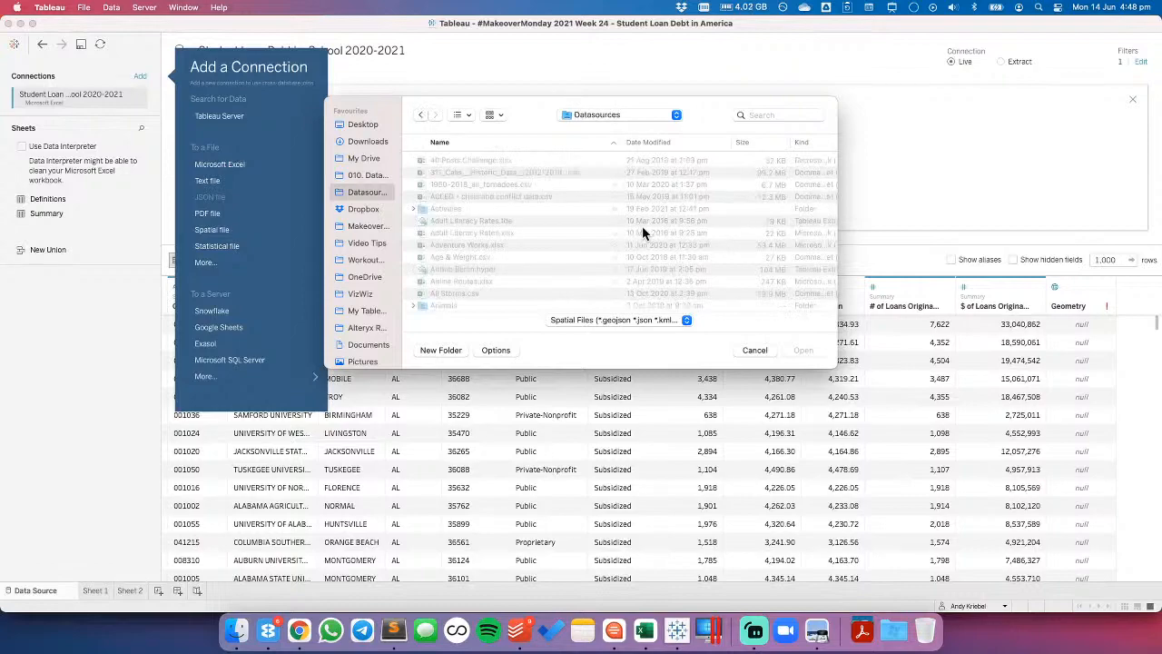
scroll(642, 227, "down", 20)
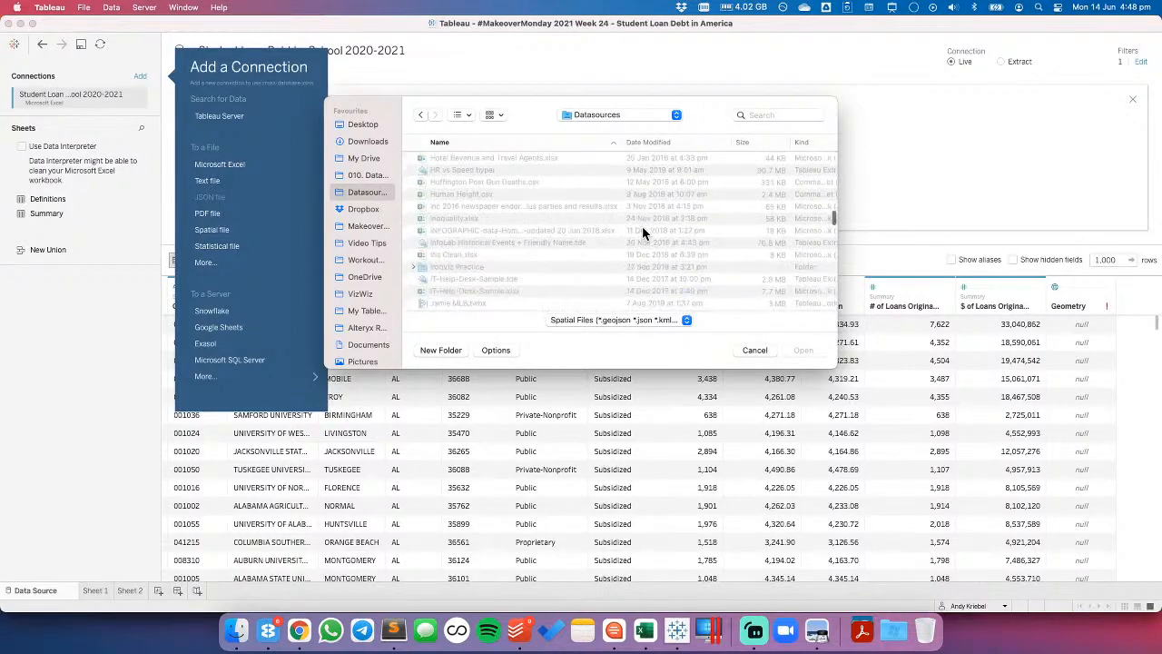
scroll(642, 226, "down", 20)
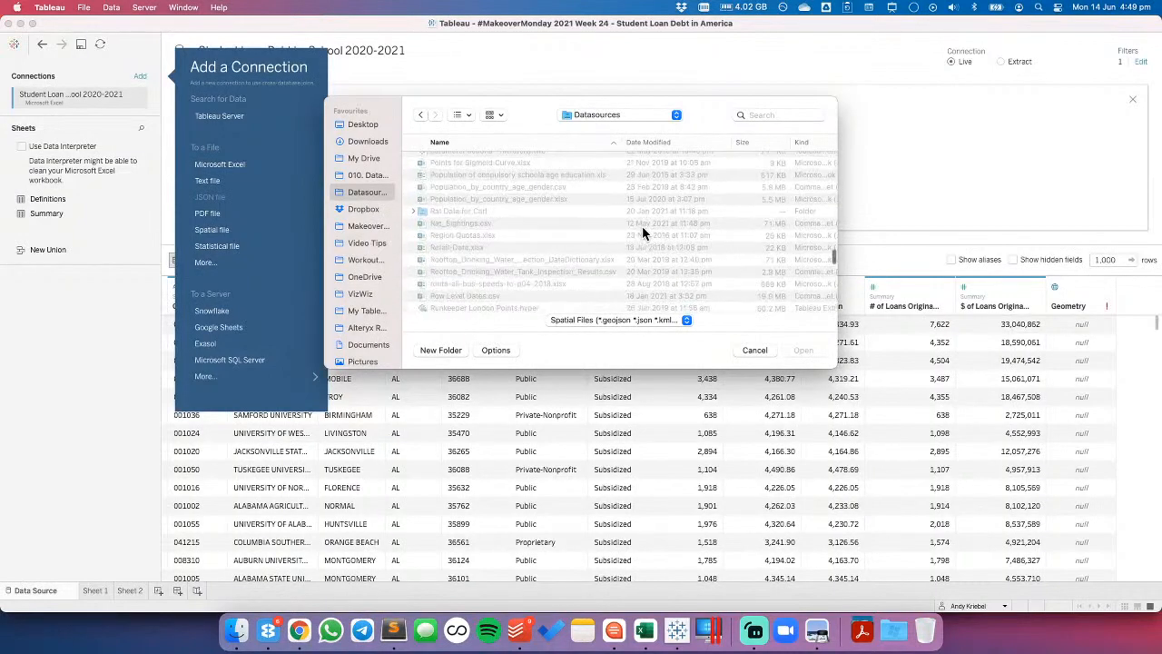
scroll(642, 233, "down", 20)
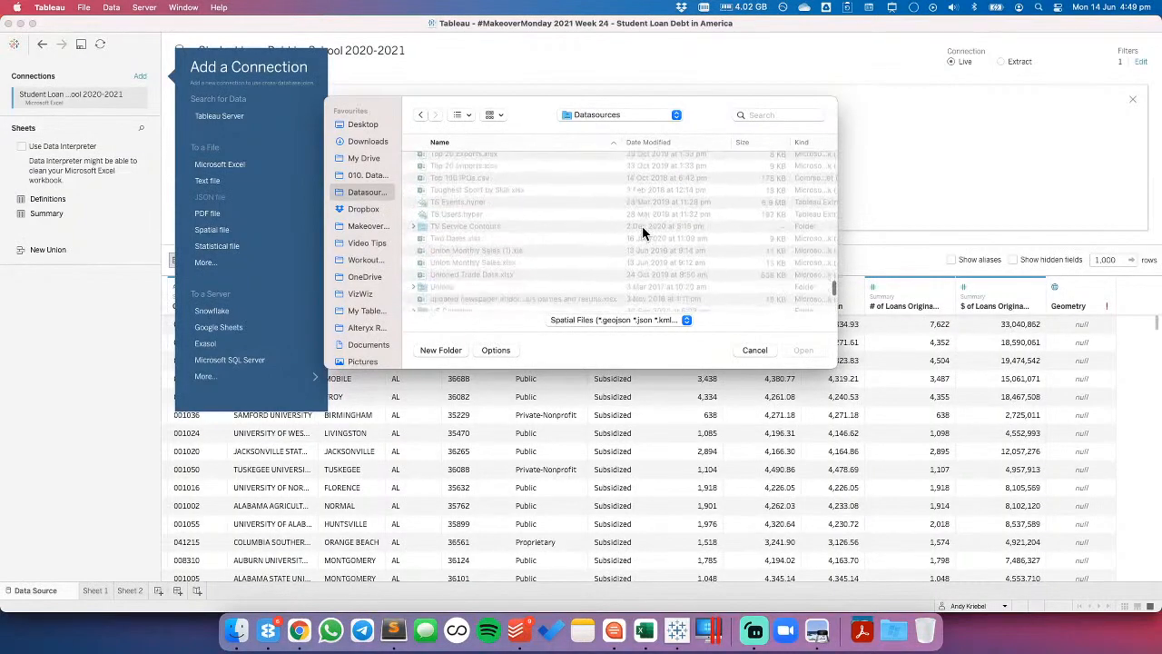
scroll(642, 233, "down", 3)
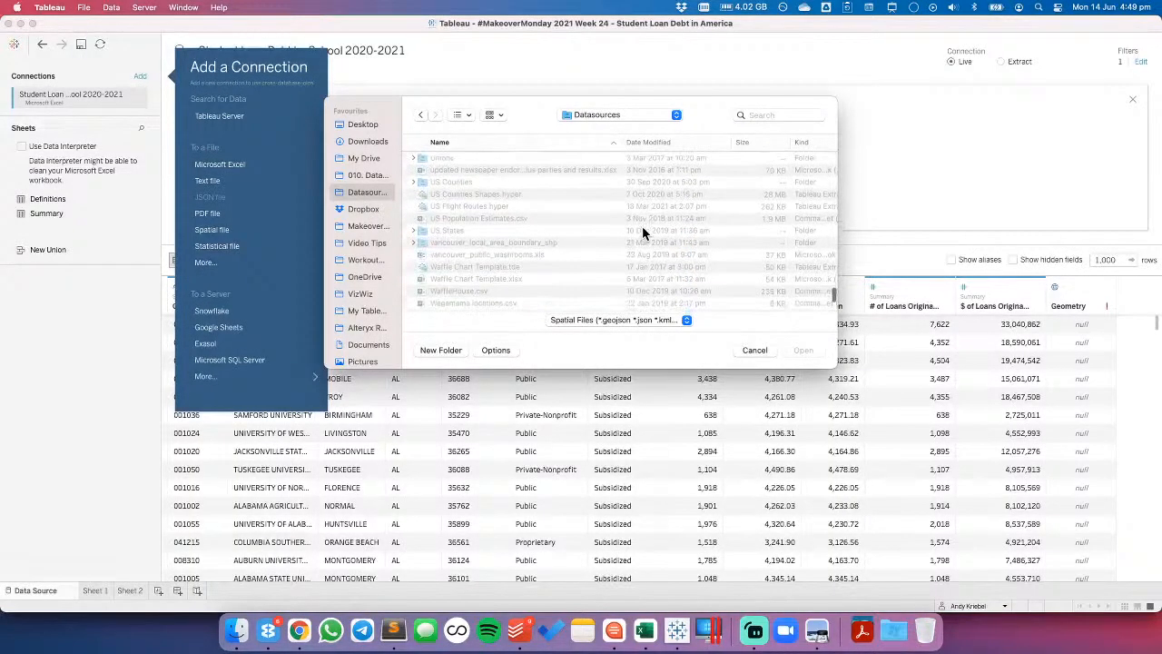
left_click(413, 233)
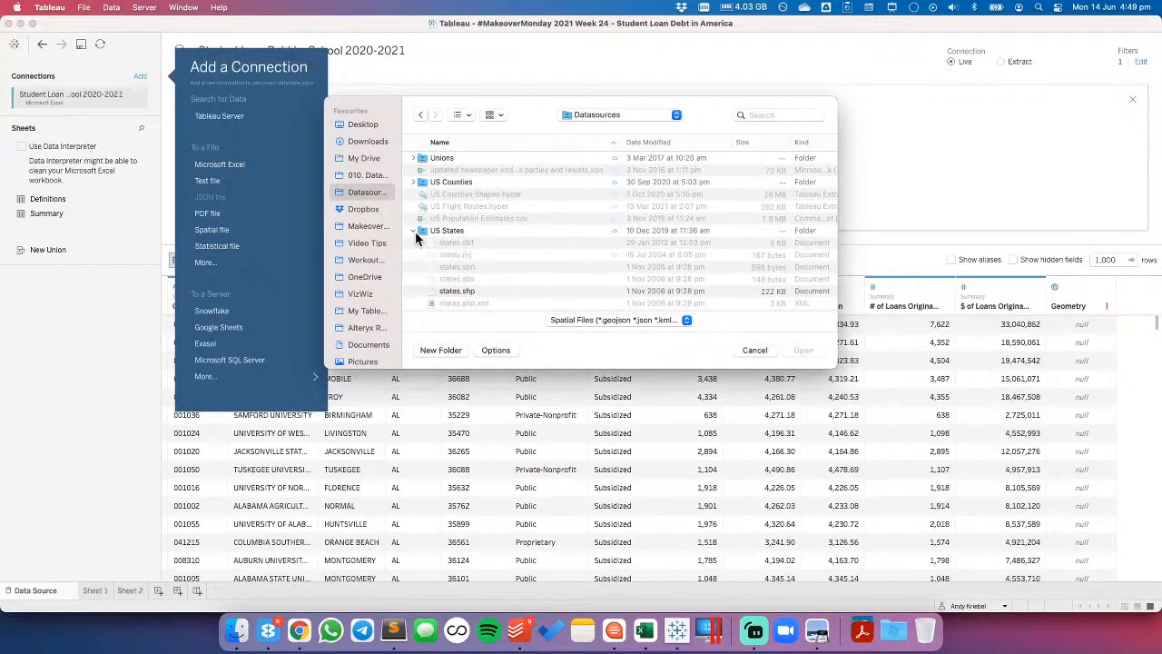
left_click(413, 233)
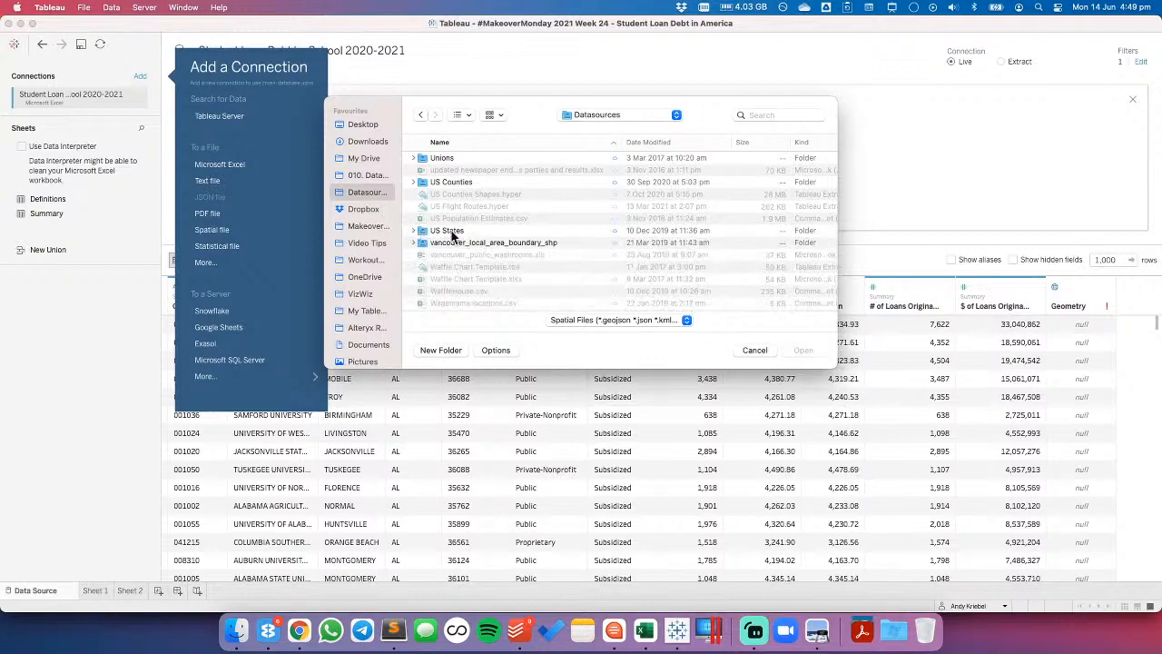
scroll(478, 238, "down", 5)
scroll(473, 234, "up", 5)
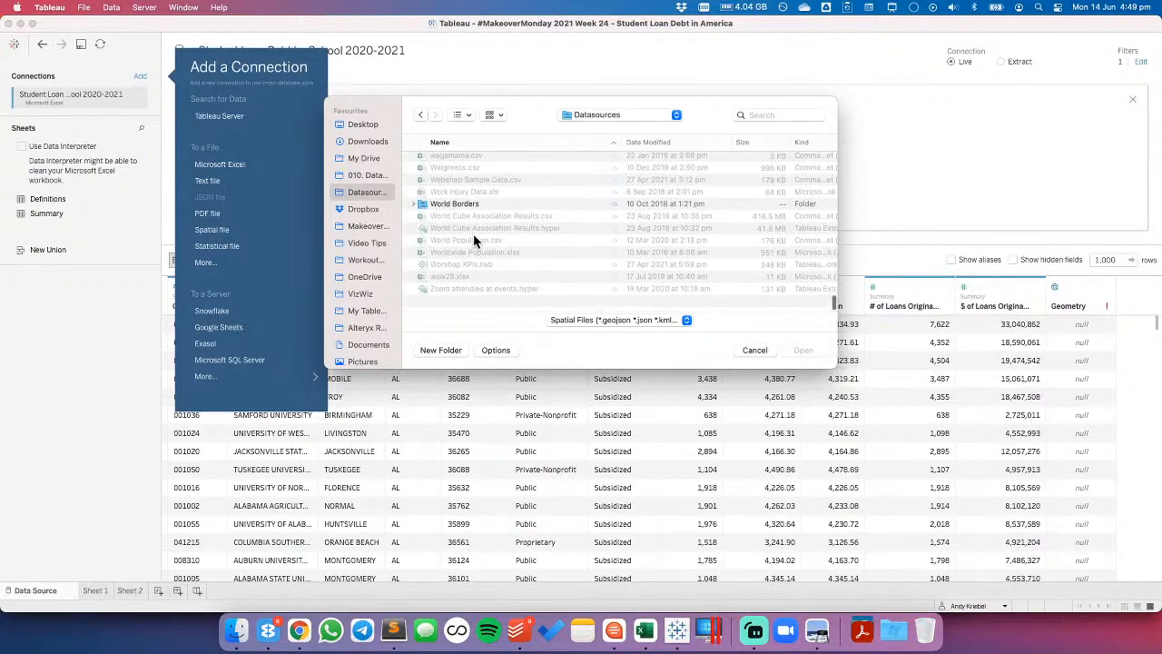
scroll(474, 233, "up", 10)
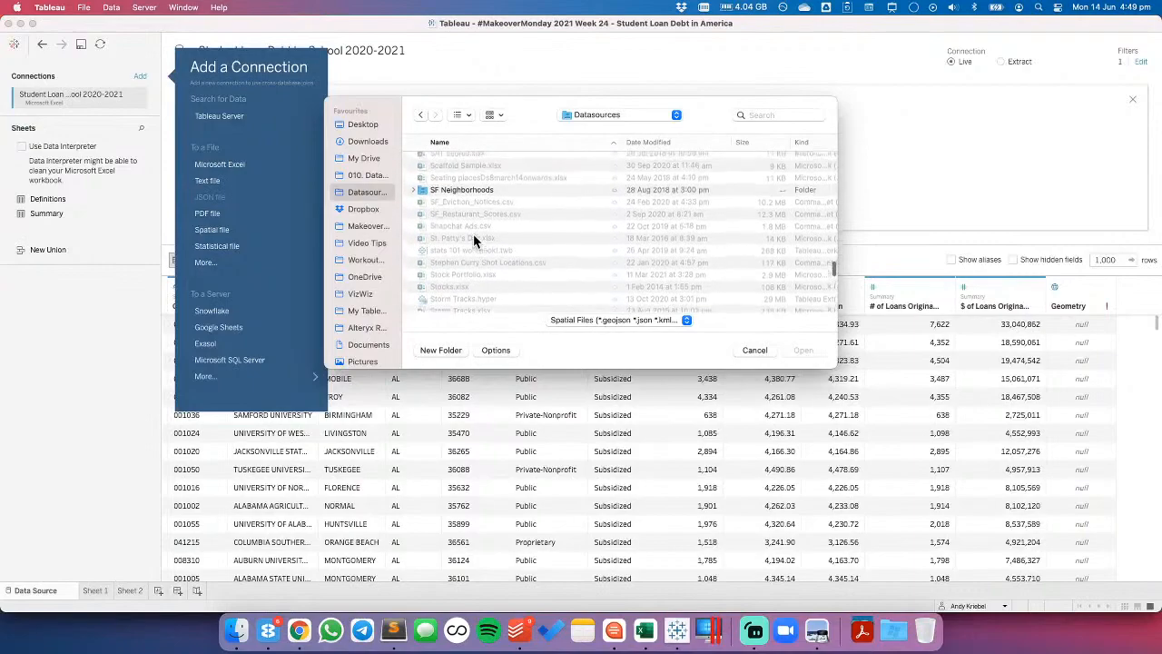
scroll(474, 233, "up", 5)
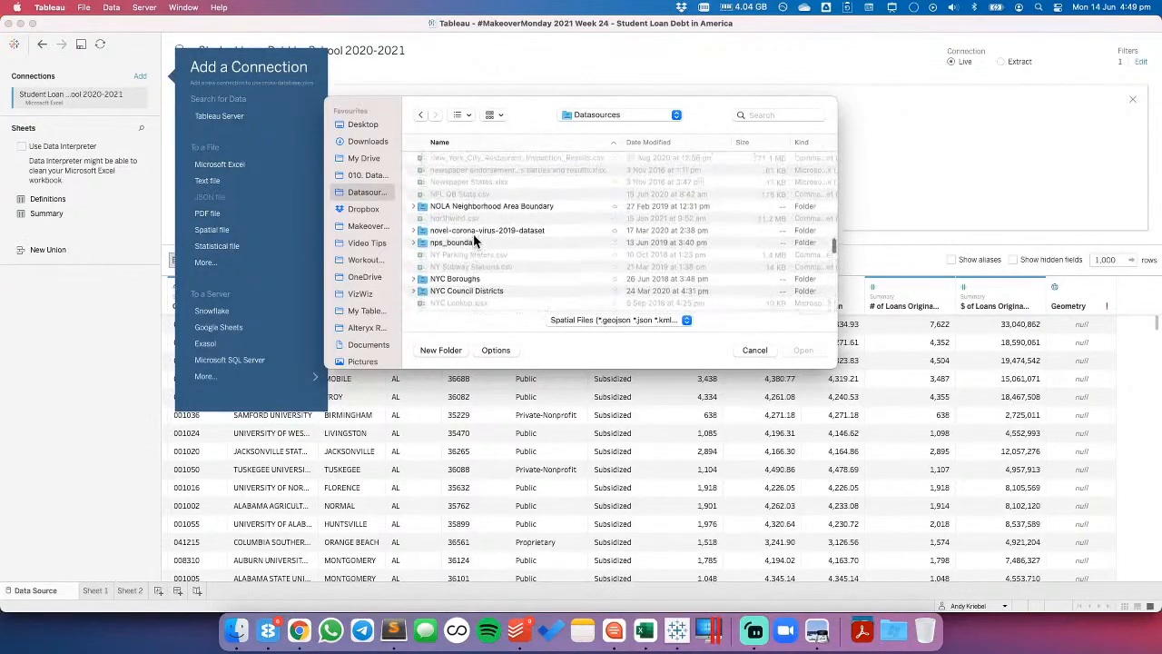
- Connect HexStates.shp as a spatial file from the HexStates folder inside My Drive's Datasources folder
left_click(362, 159)
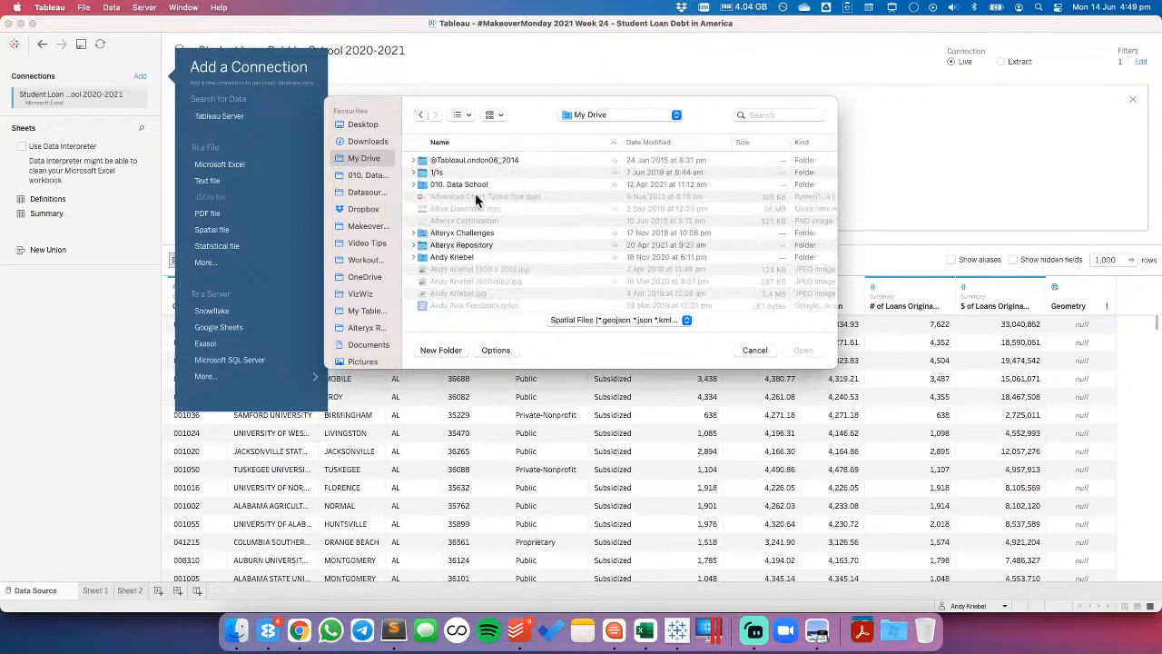
scroll(534, 250, "down", 3)
scroll(534, 249, "down", 5)
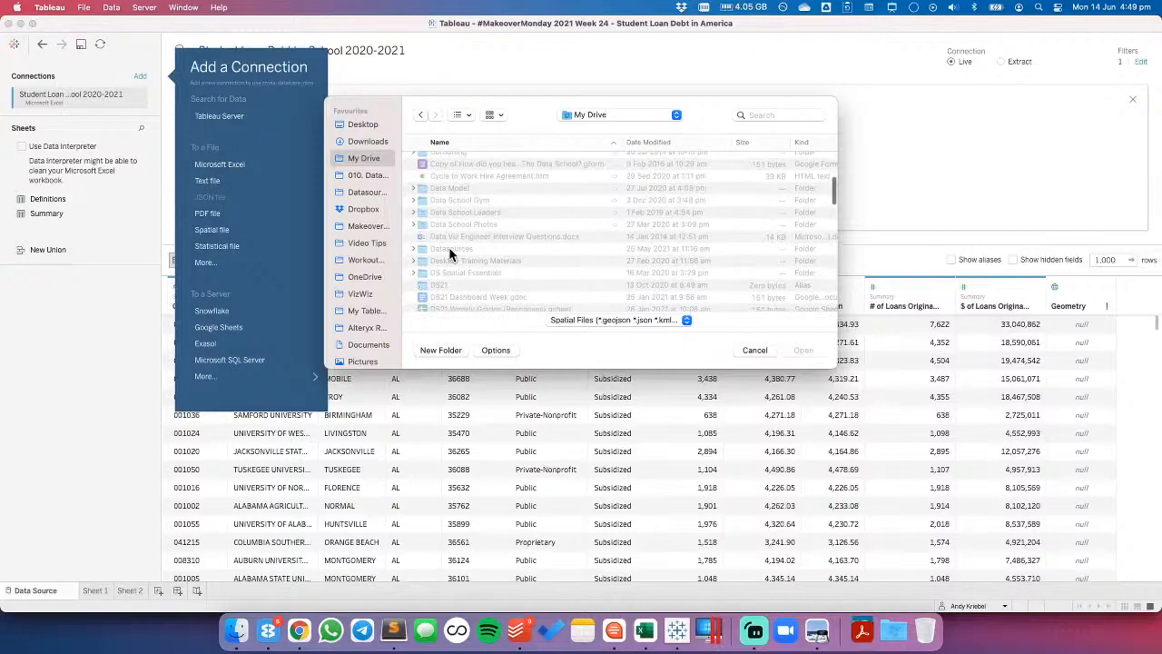
double_click(450, 250)
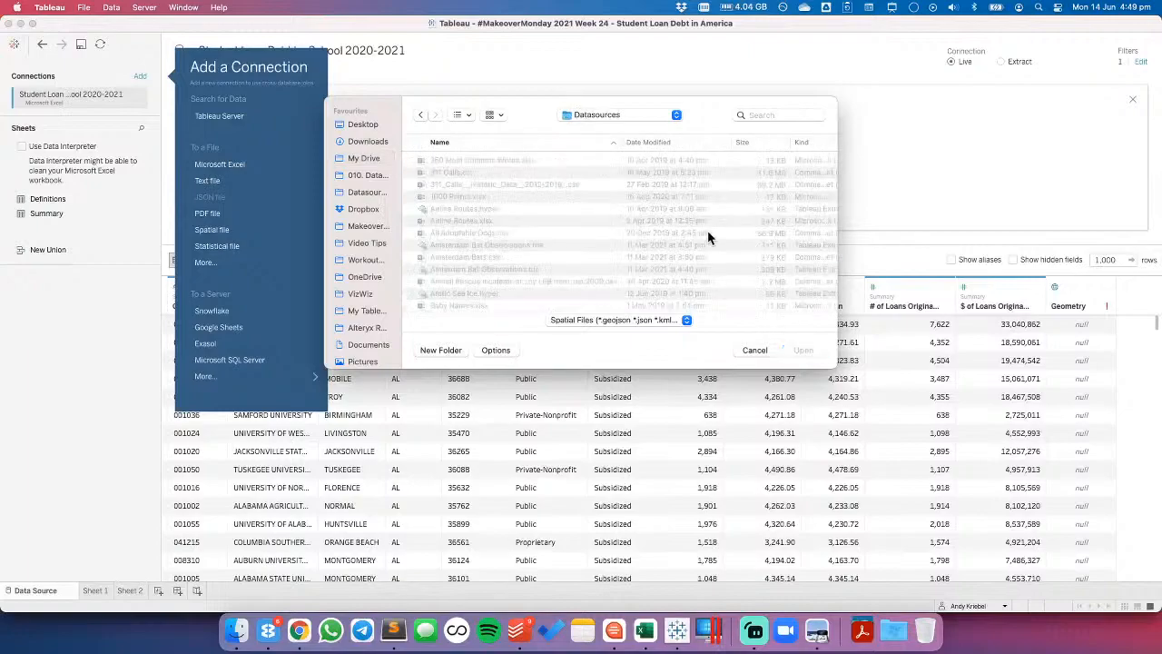
scroll(633, 244, "down", 5)
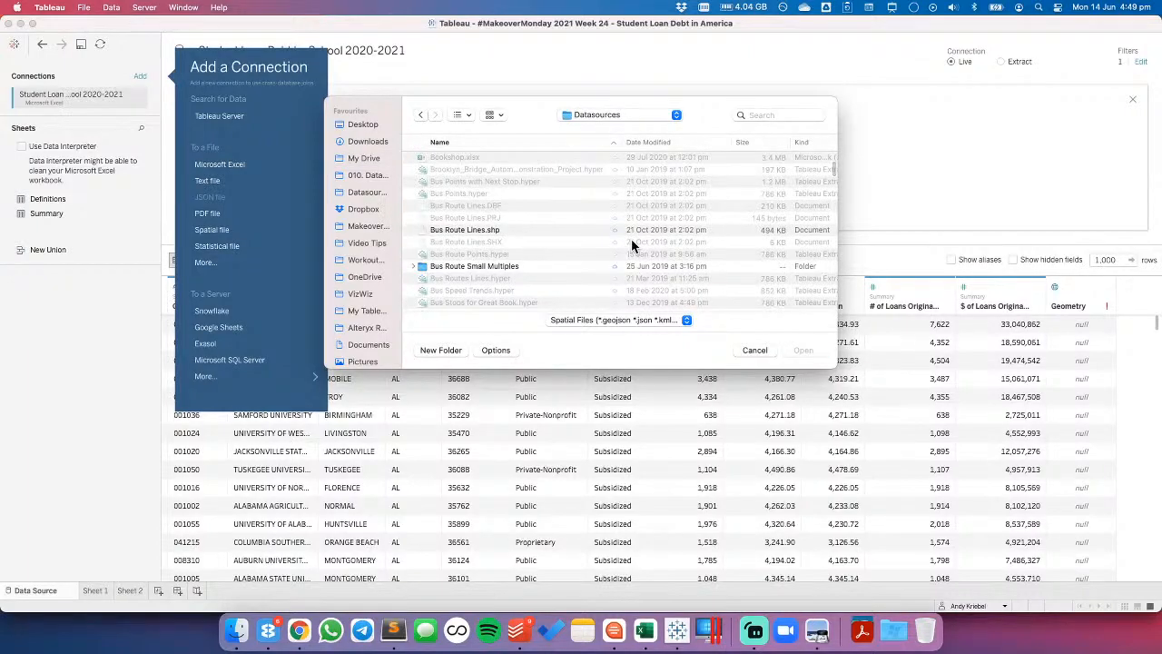
scroll(633, 244, "down", 10)
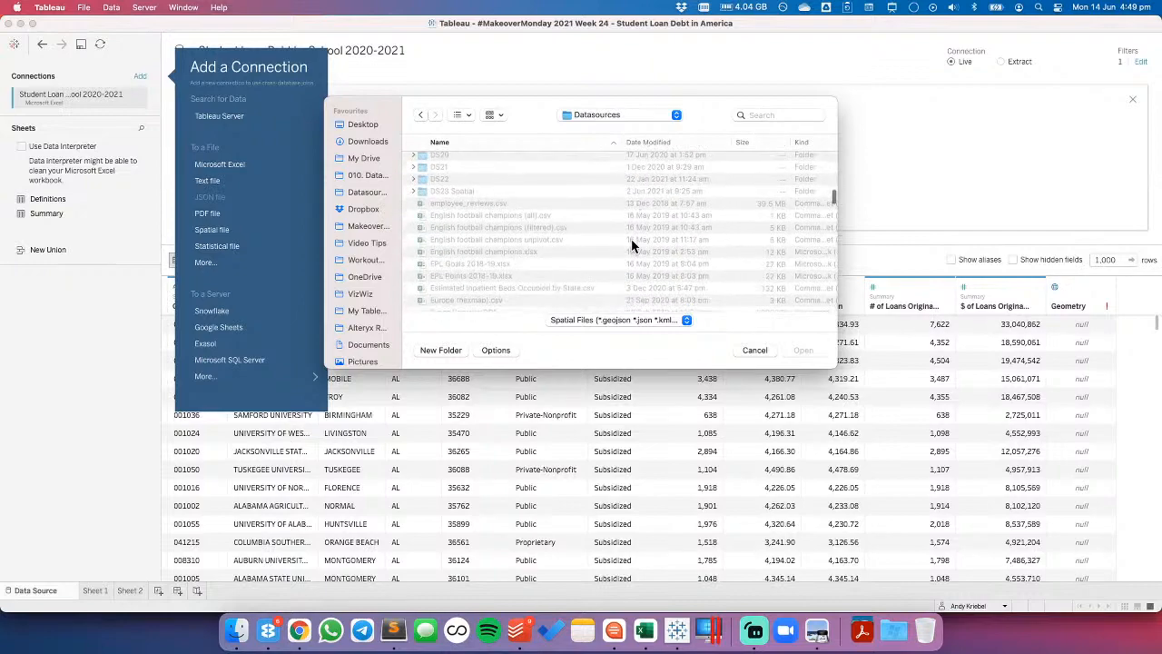
scroll(631, 239, "down", 5)
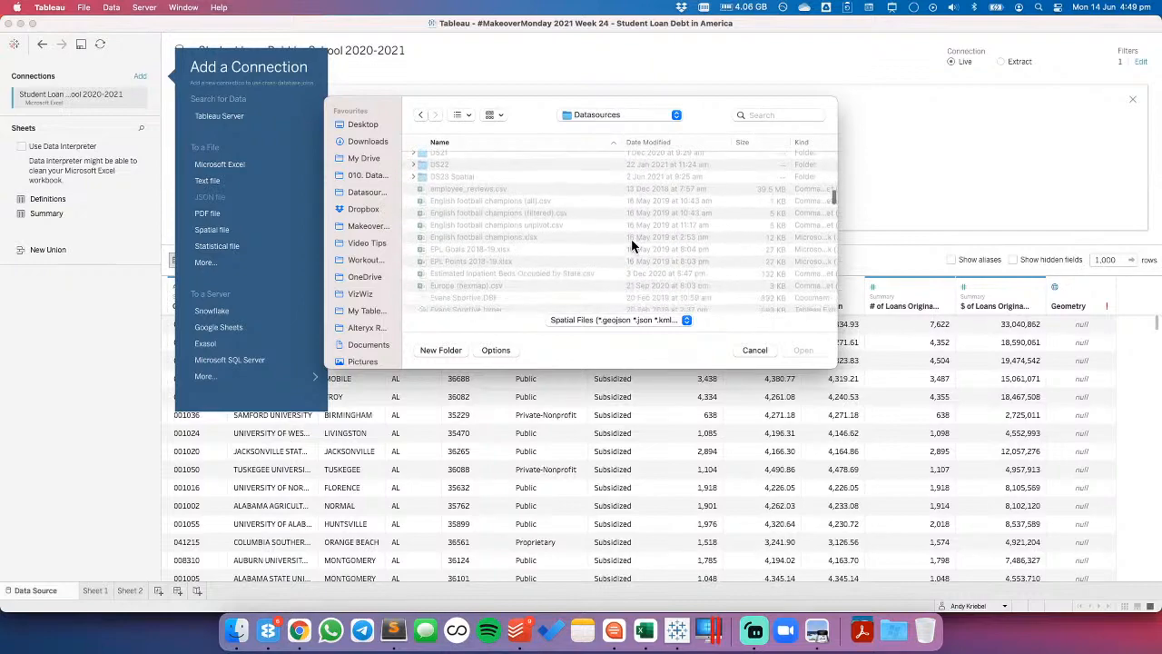
scroll(584, 239, "down", 15)
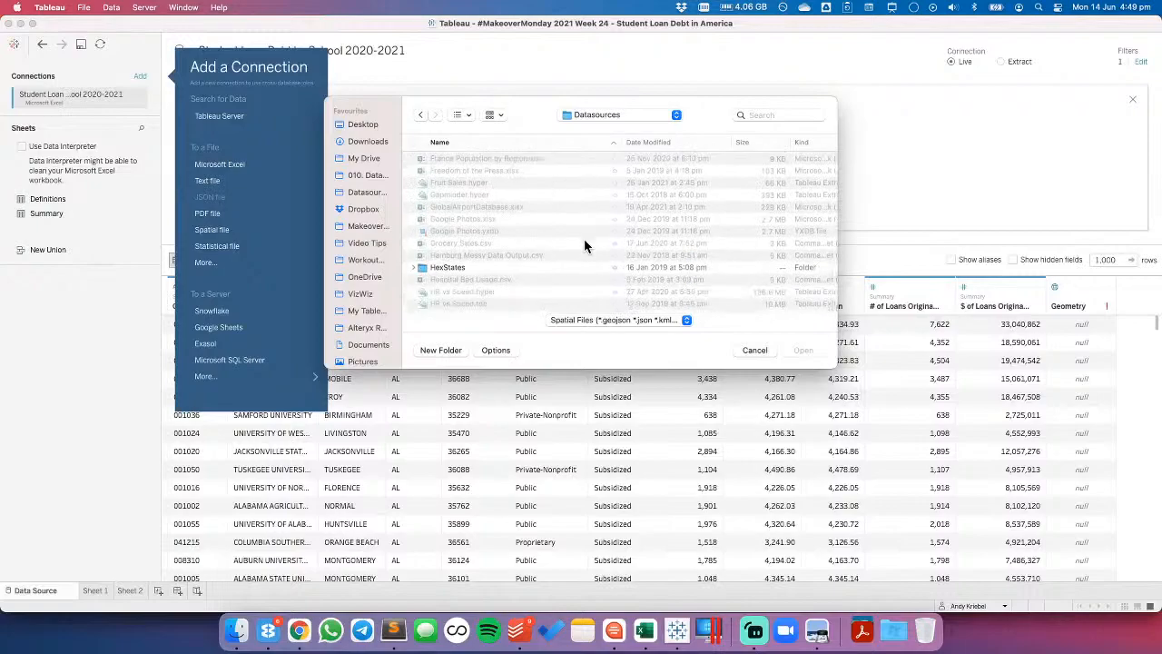
scroll(583, 239, "up", 15)
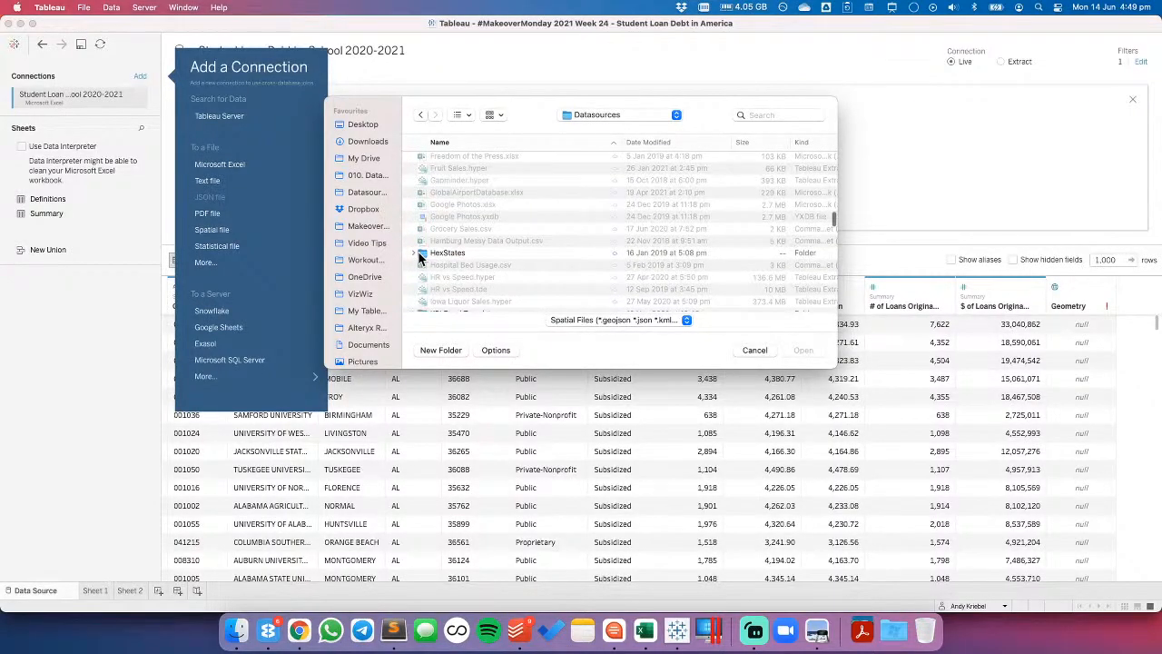
left_click(442, 255)
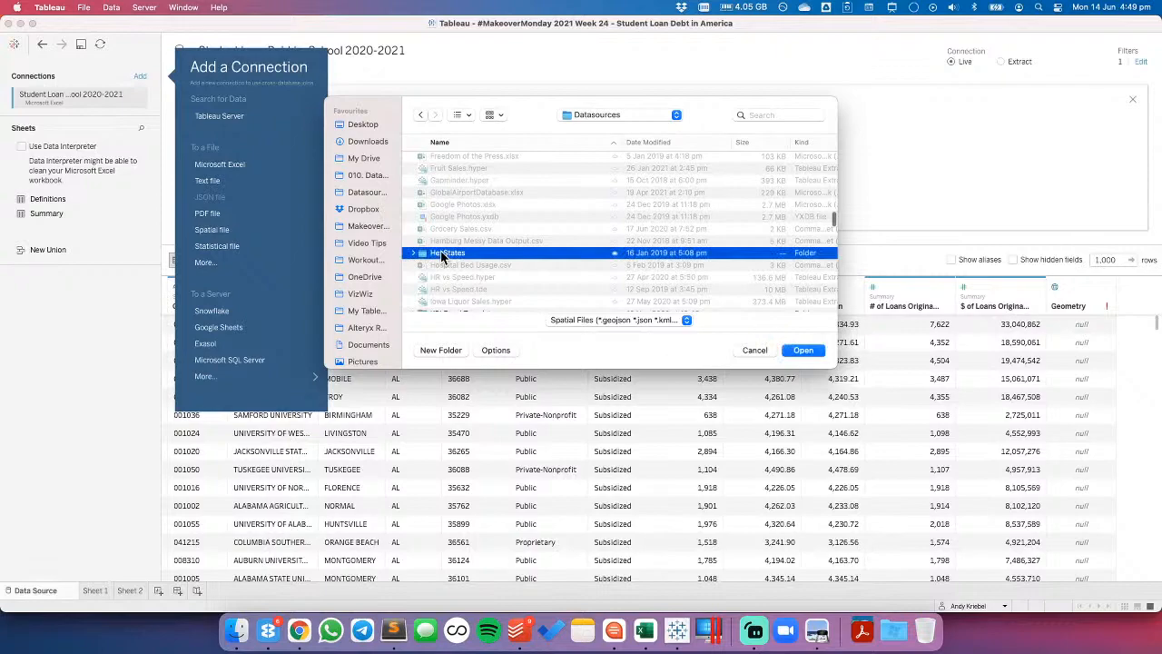
double_click(442, 255)
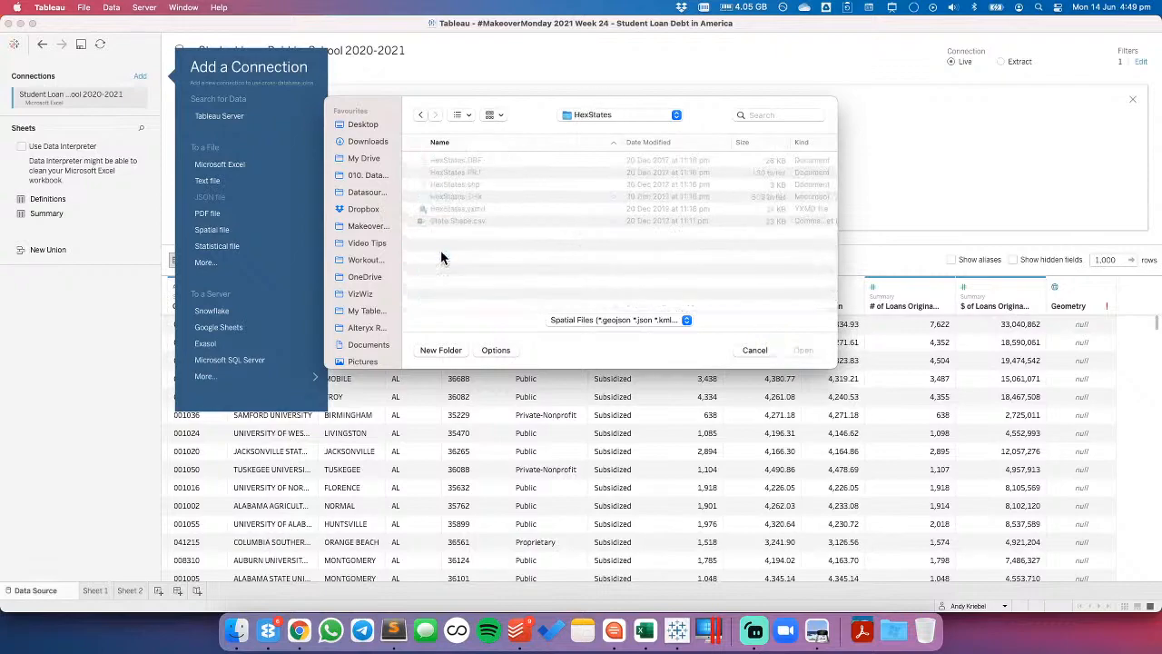
left_click(449, 185)
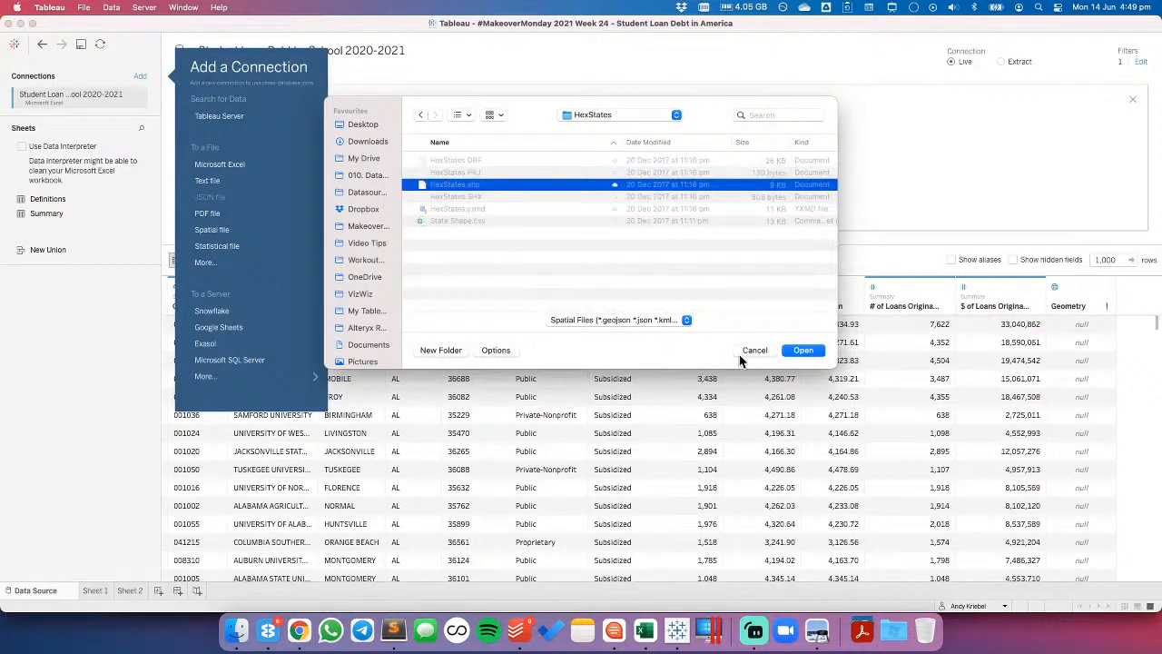
left_click(802, 350)
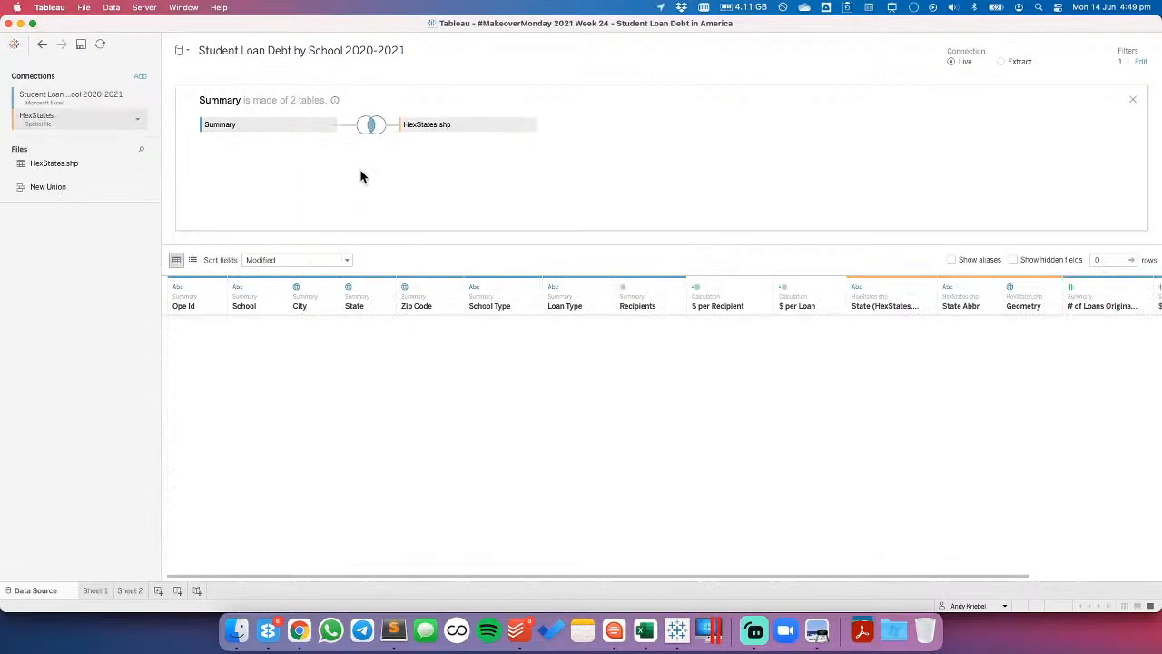
- Set the inner join between Summary and HexStates.shp to match State with State Abbr
left_click(368, 132)
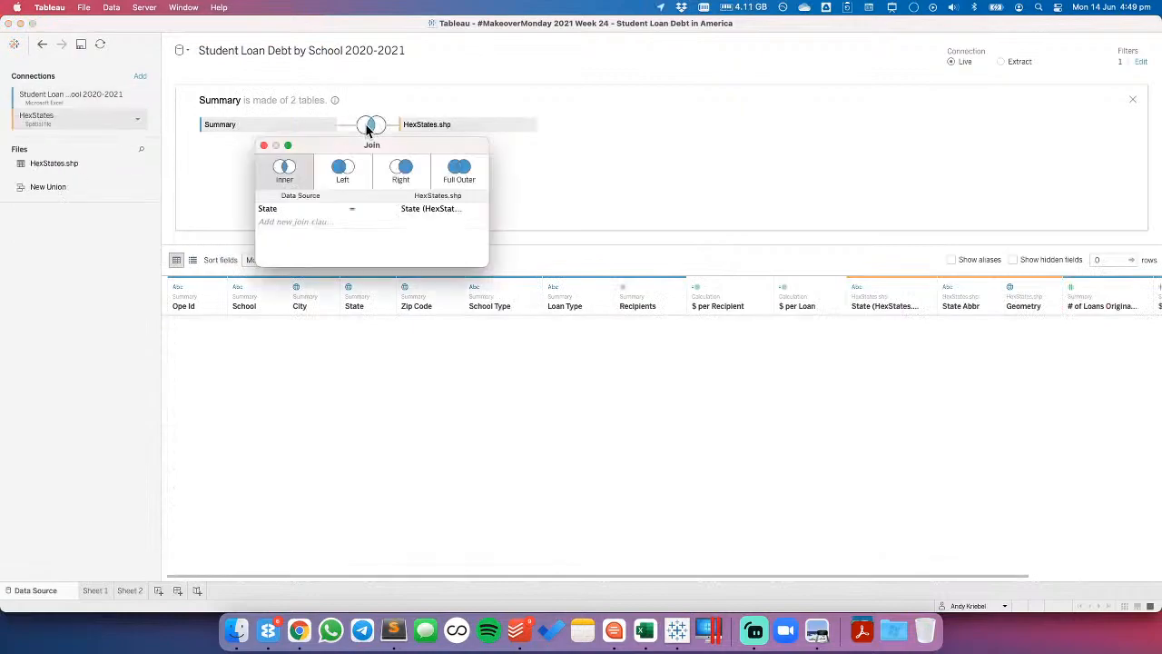
left_click(332, 208)
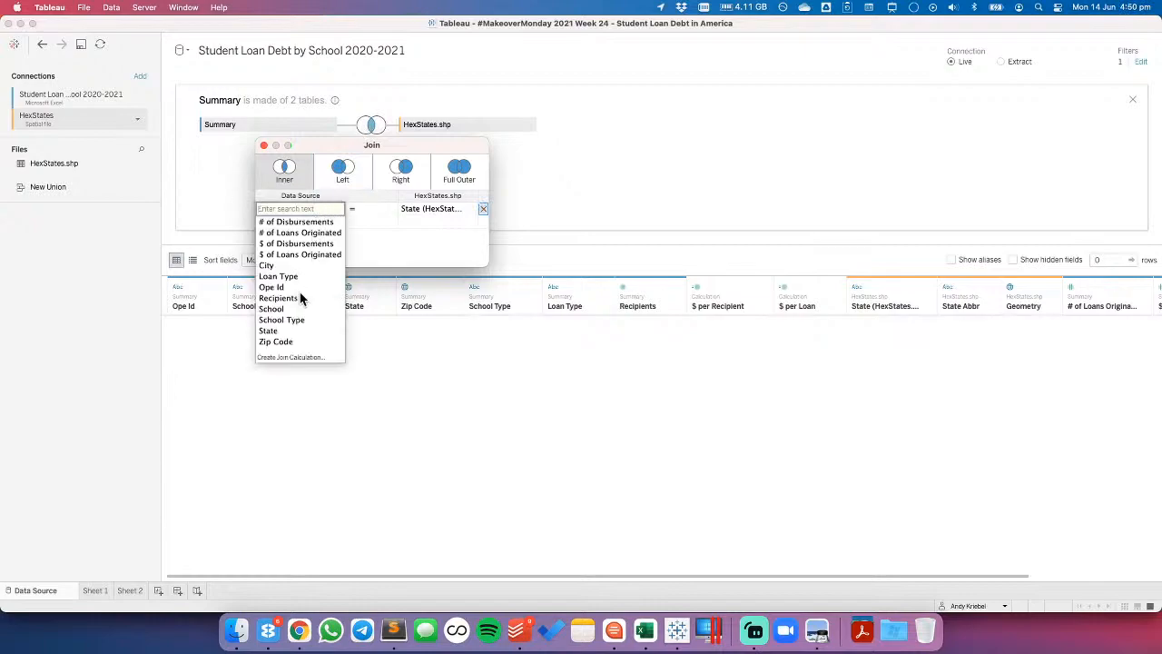
left_click(449, 241)
left_click(472, 210)
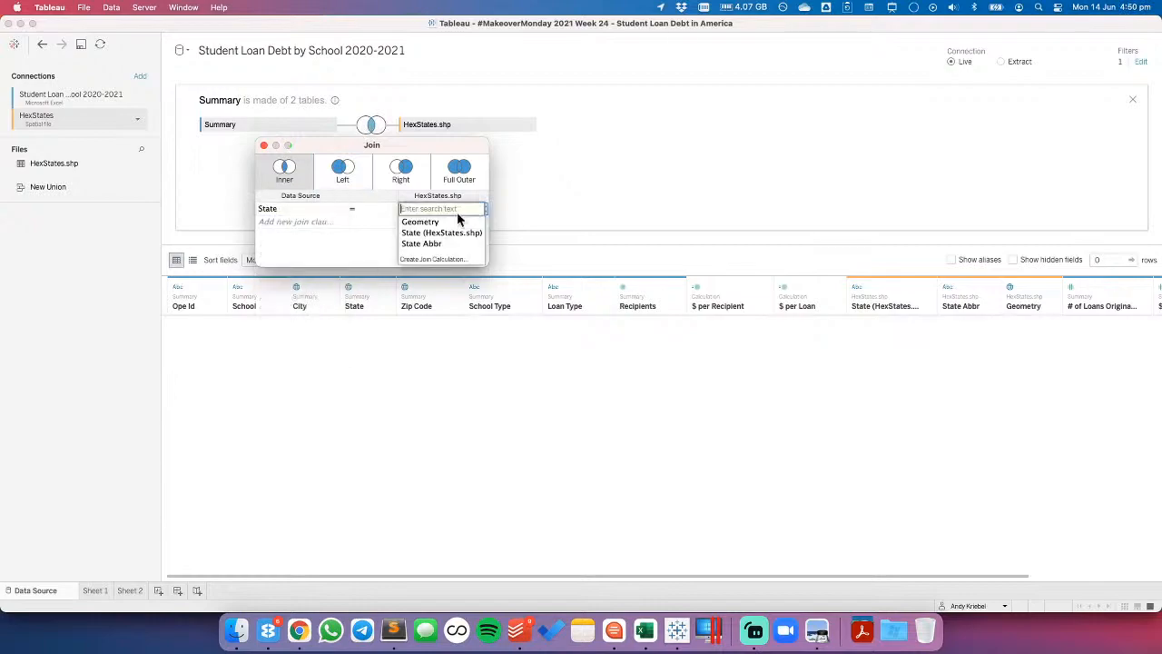
left_click(434, 235)
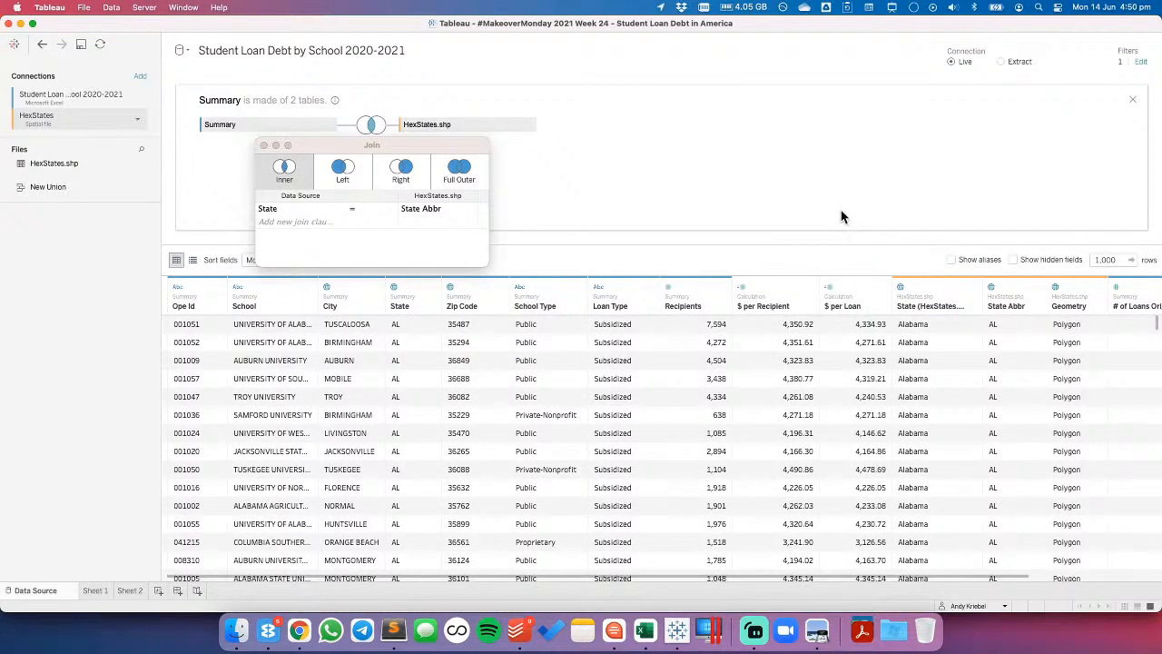
- Hide the State Abbr field of HexStates.shp in the data source
scroll(888, 391, "right", 3)
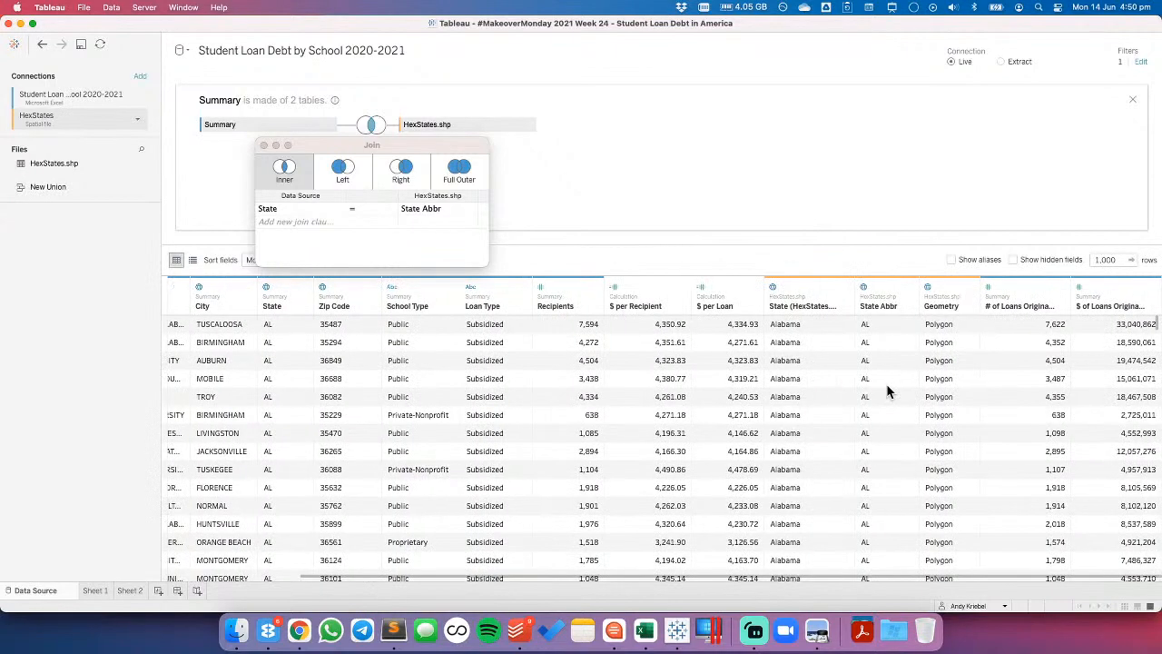
left_click(896, 286)
left_click(910, 287)
left_click(931, 333)
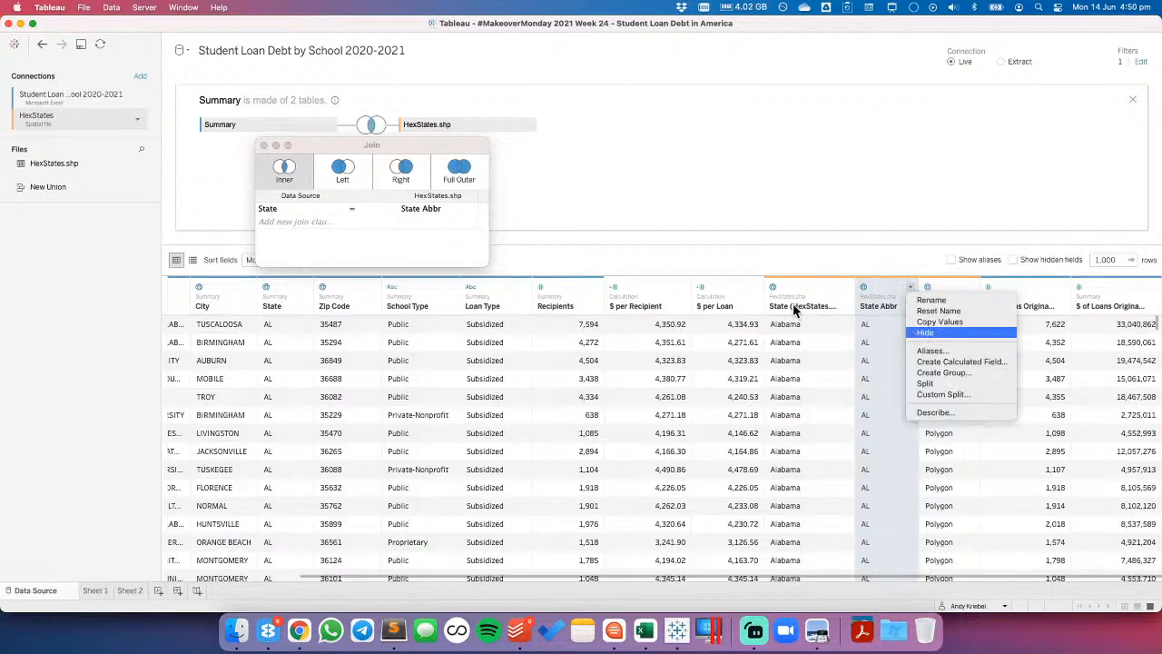
- Rename the State field of HexStates.shp to State Name and close the join settings
double_click(867, 305)
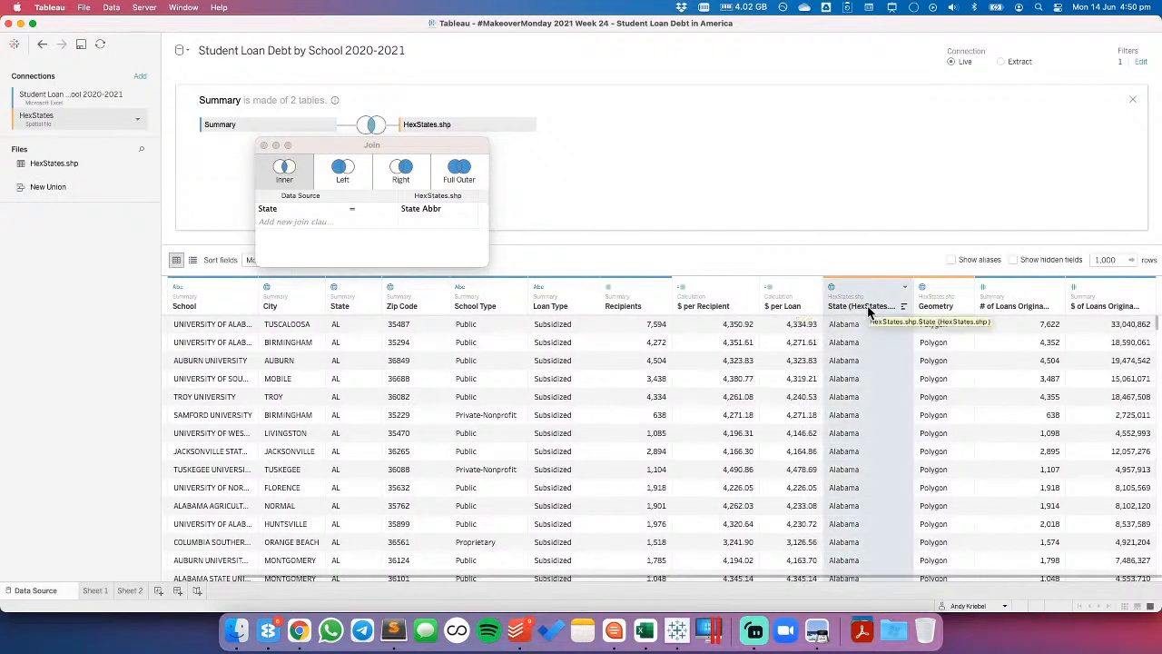
type("State Name")
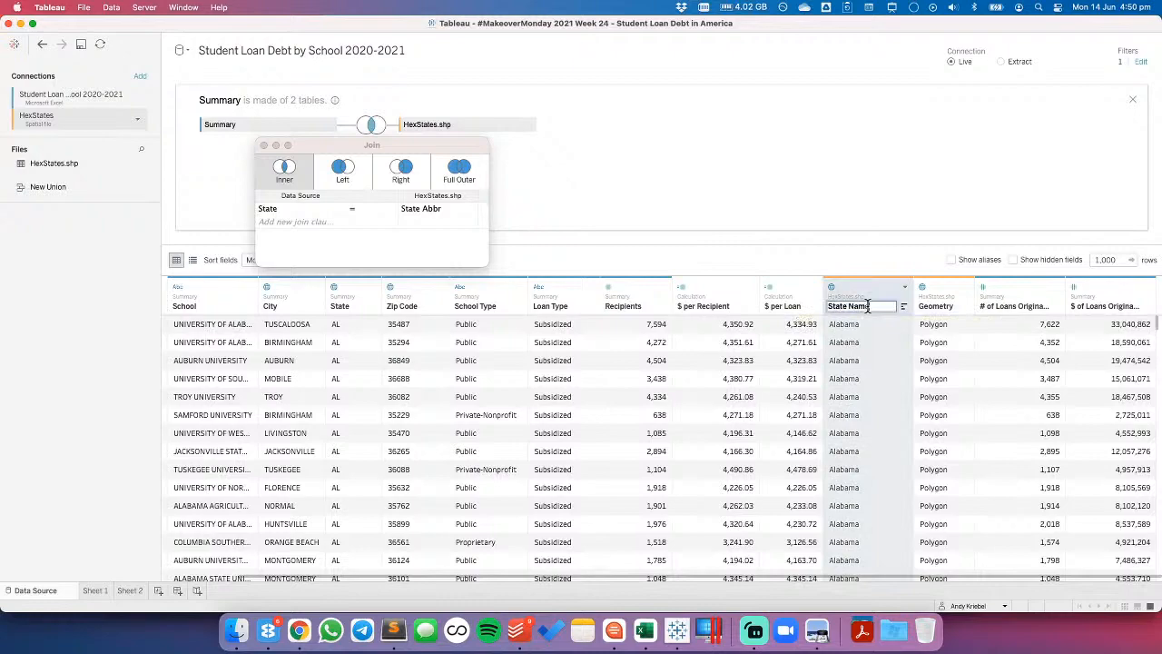
left_click(615, 201)
left_click(263, 145)
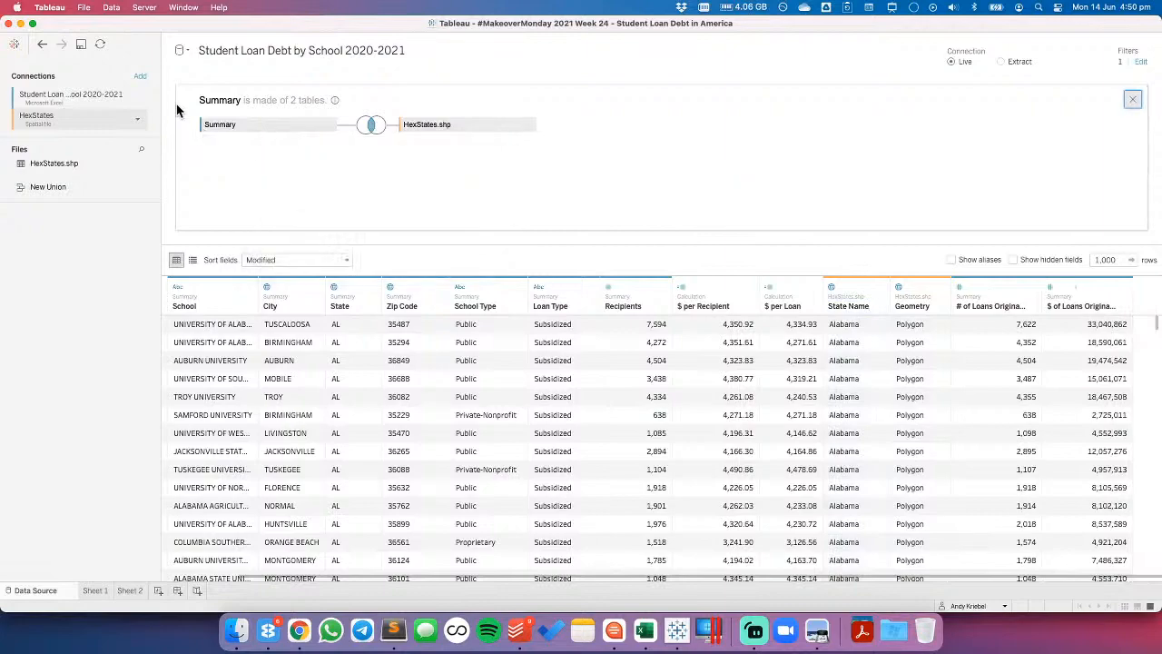
- Add another spatial file connection to the states shapefile in the recently used US States folder
left_click(141, 78)
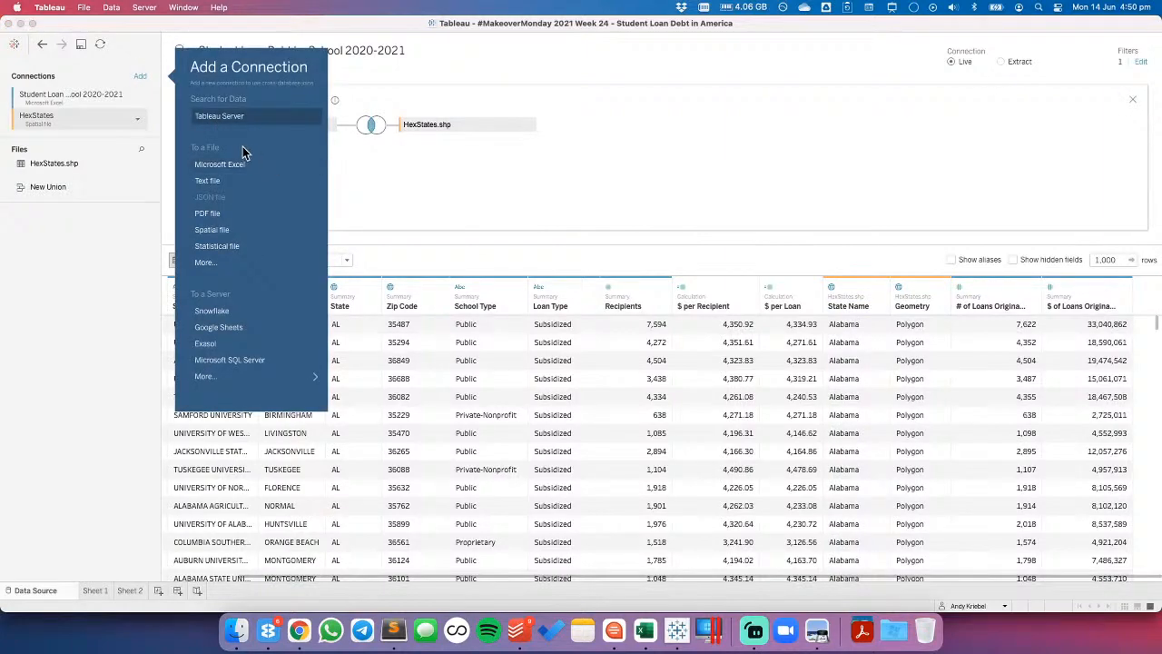
left_click(218, 230)
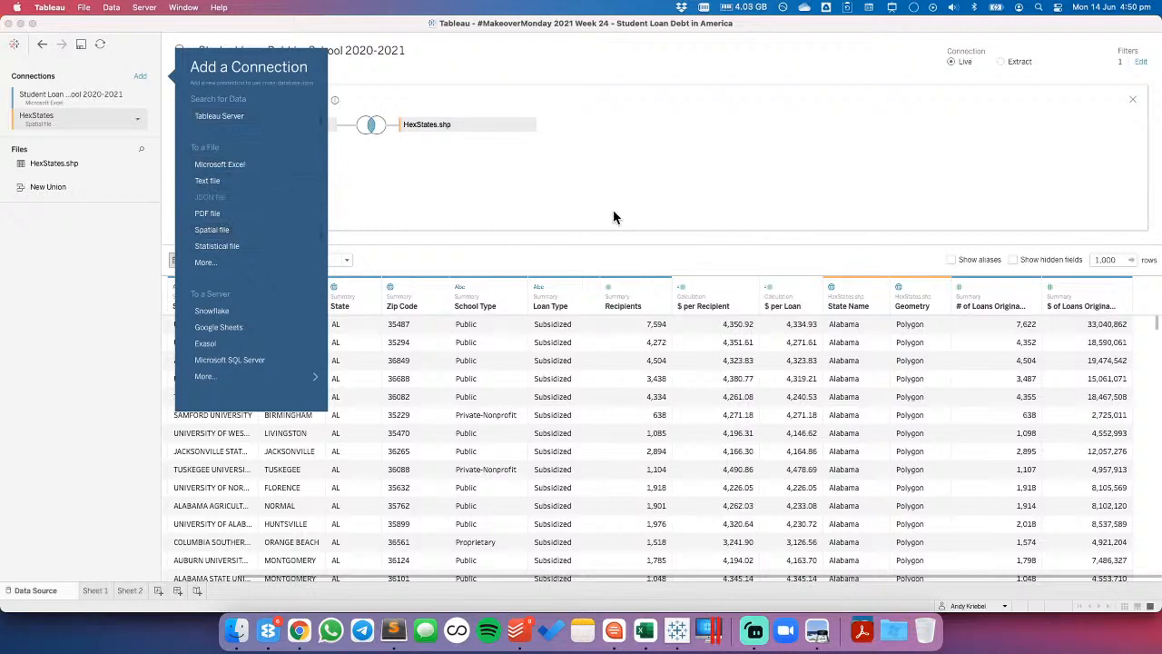
left_click(606, 117)
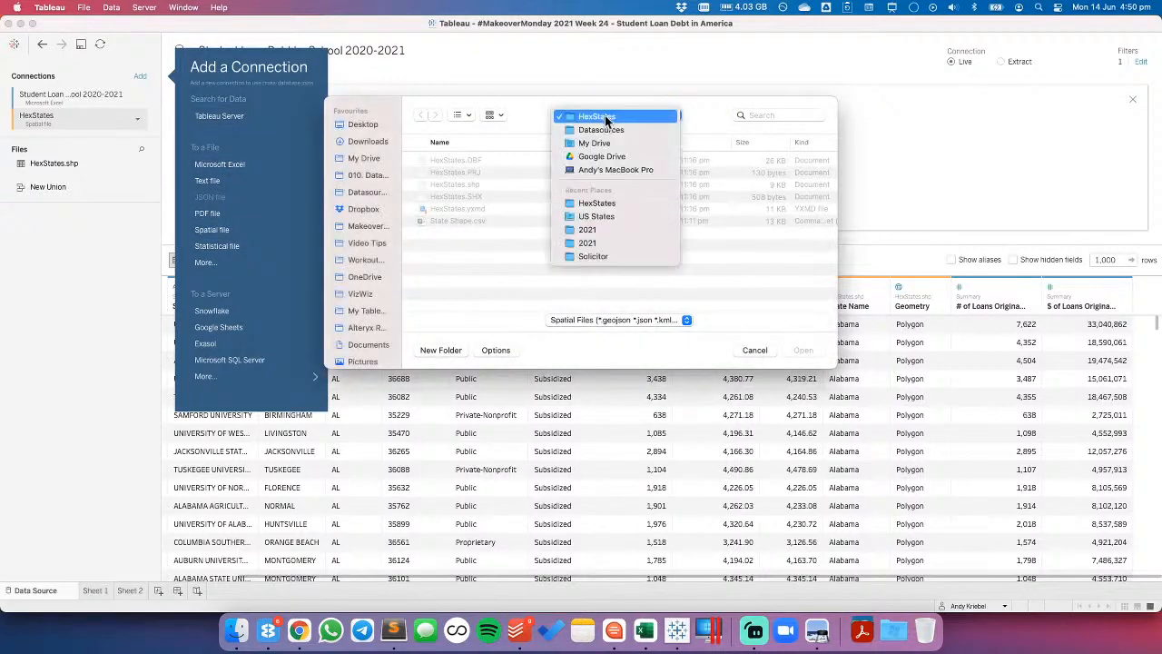
left_click(597, 215)
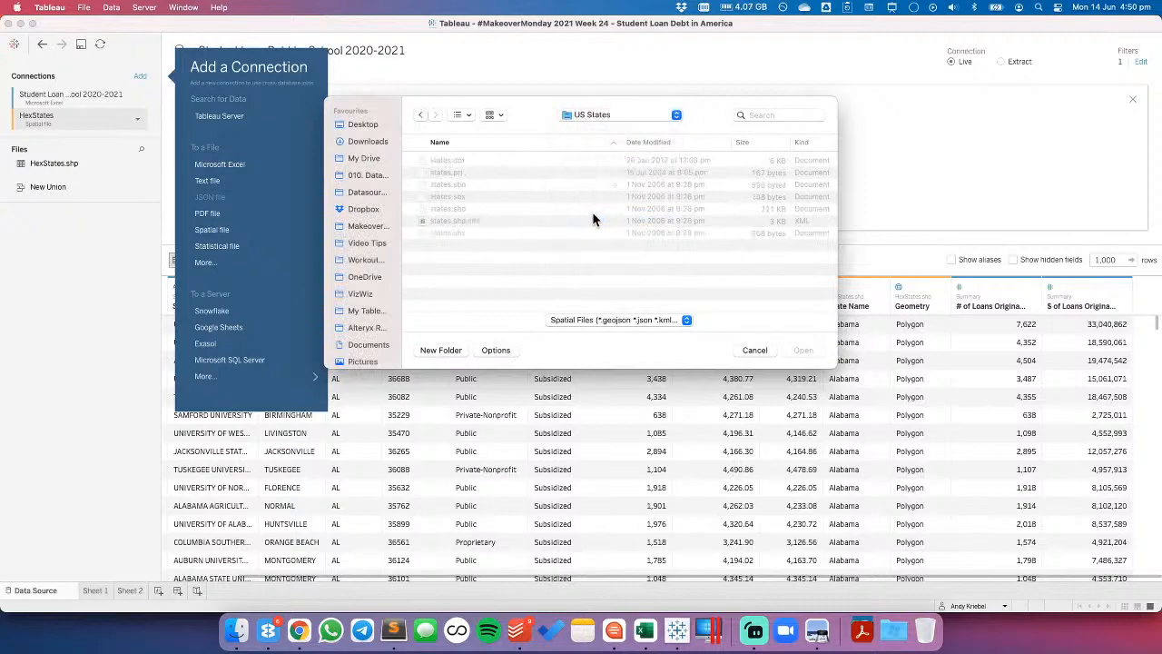
double_click(457, 210)
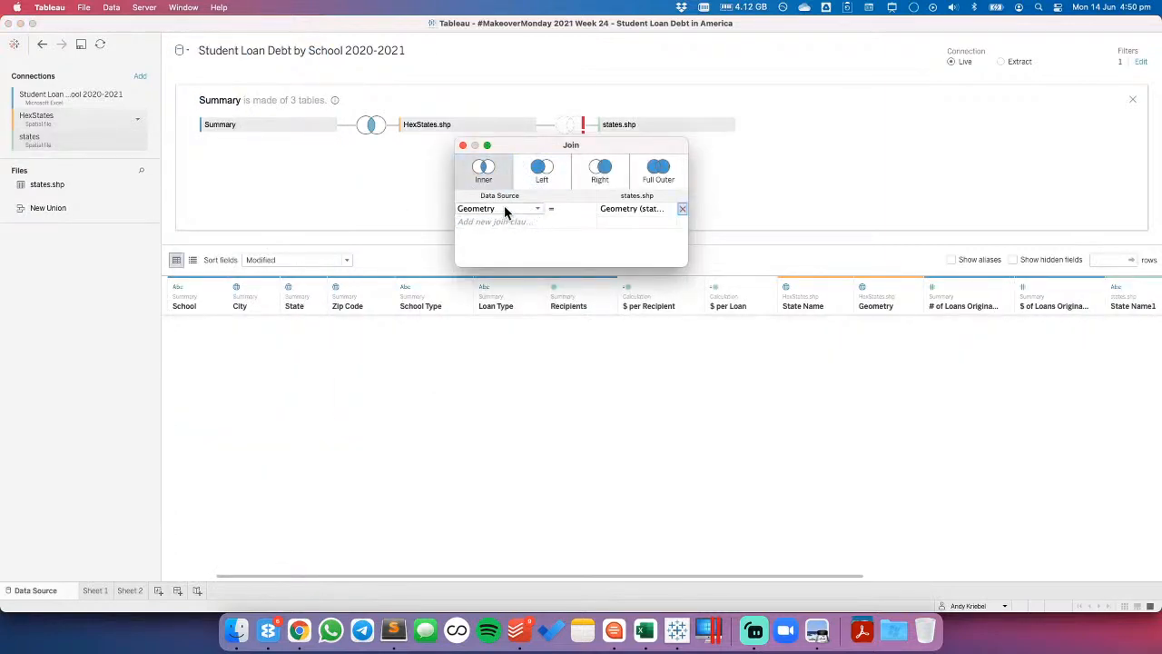
- Set the inner join between HexStates.shp and states.shp to match State Abbr with State Abbr1, and close the join settings
left_click(504, 206)
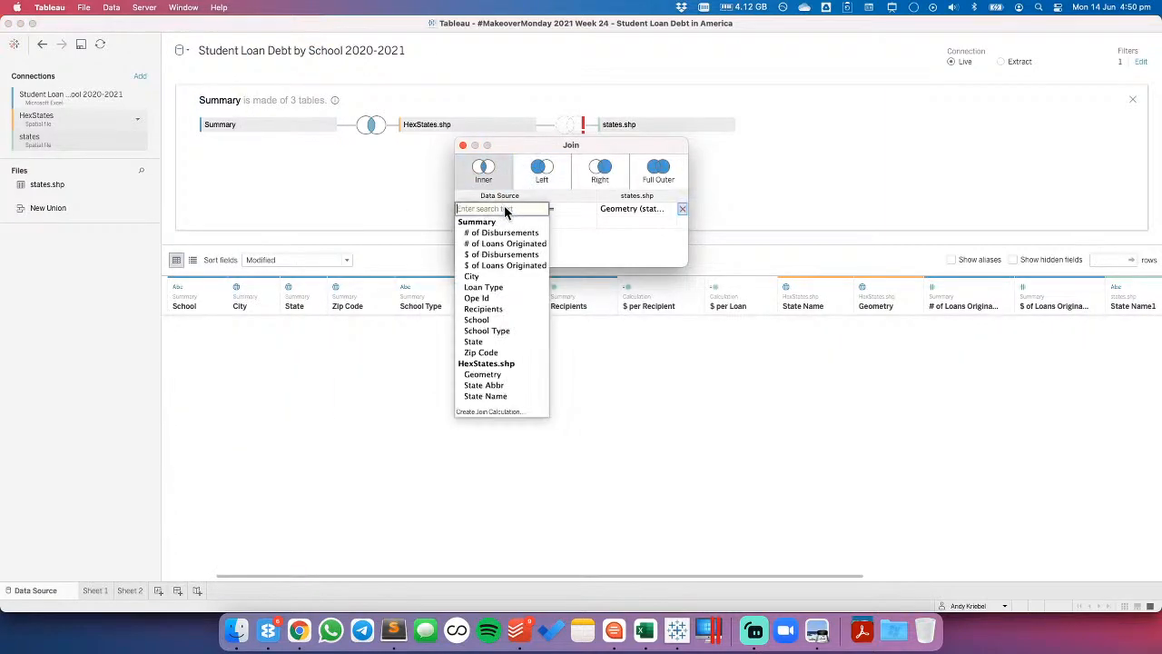
left_click(482, 376)
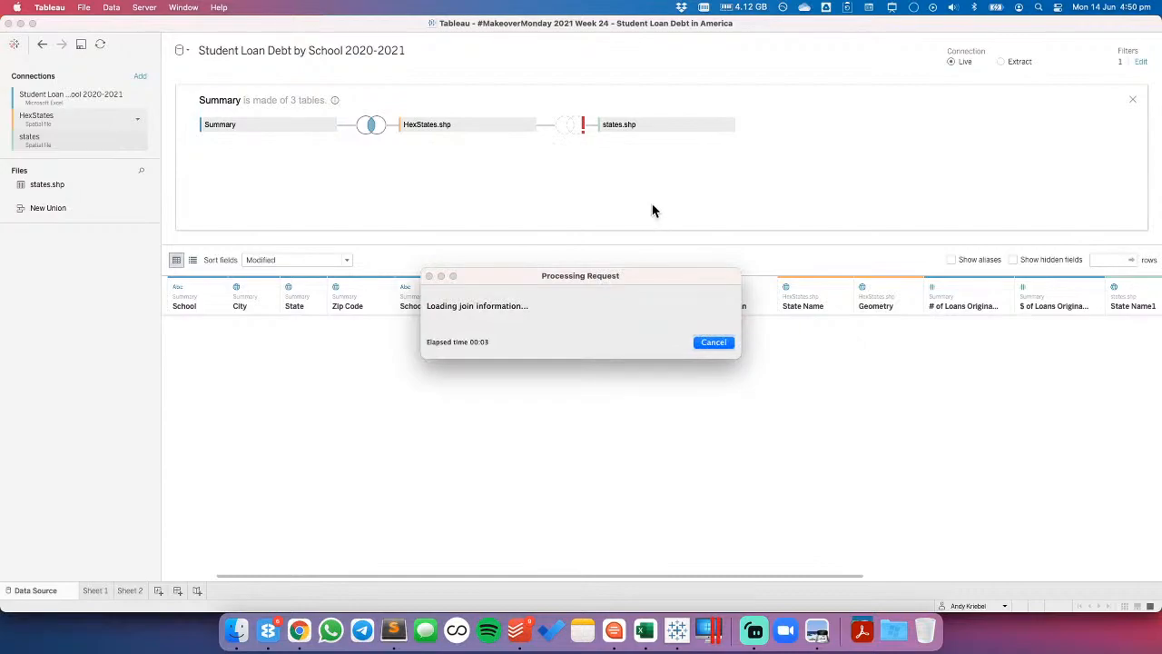
left_click(611, 207)
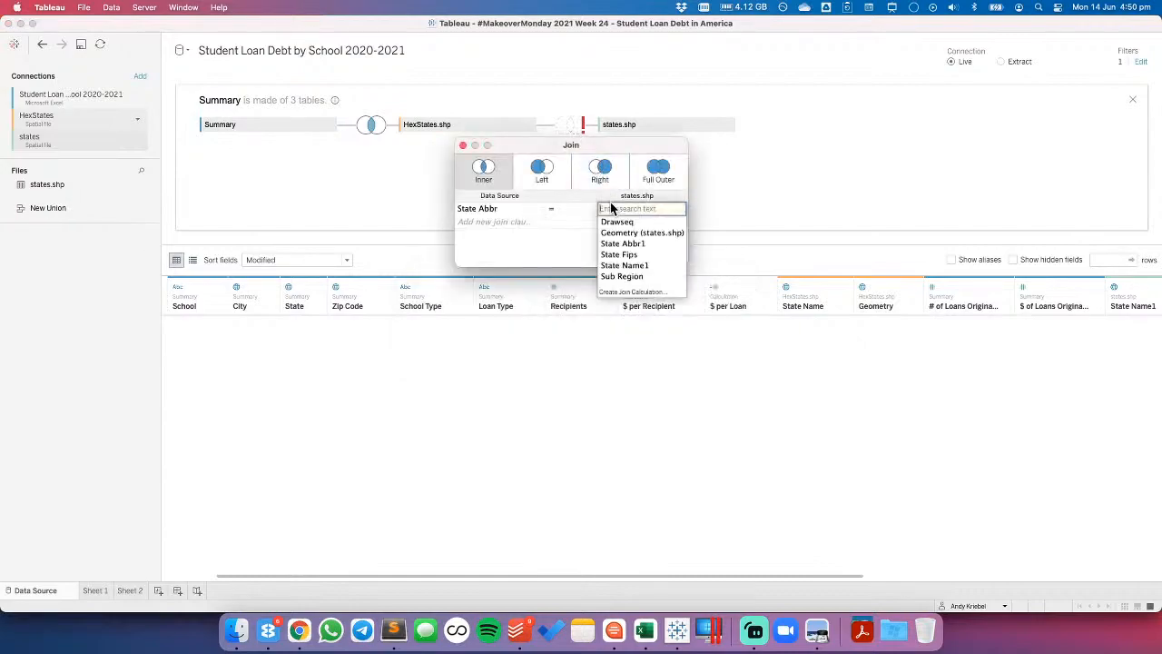
left_click(621, 240)
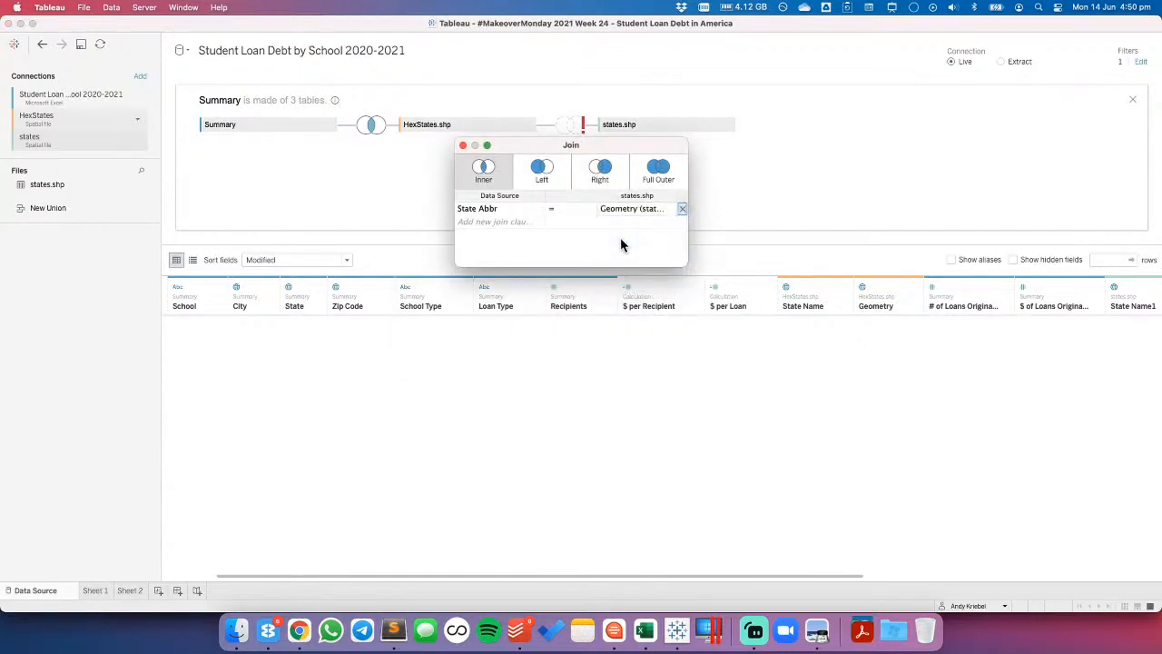
left_click(463, 146)
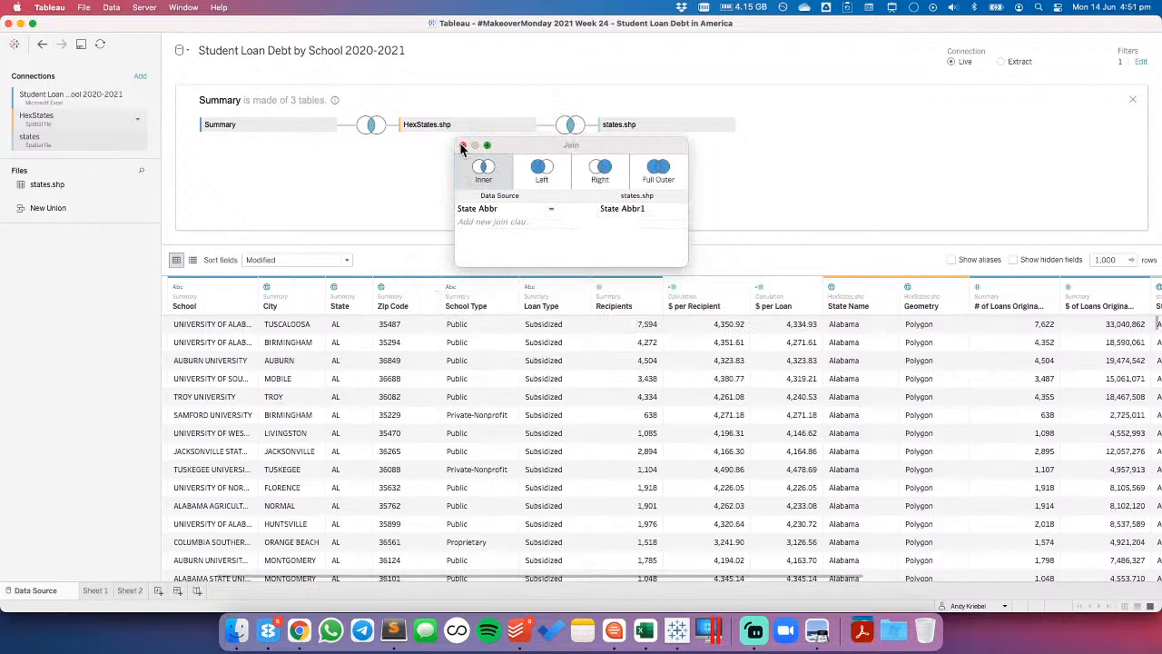
left_click(462, 147)
- Hide the State Name1, Drawseq and State Fips fields of states.shp together
left_click_drag(780, 573, 1142, 575)
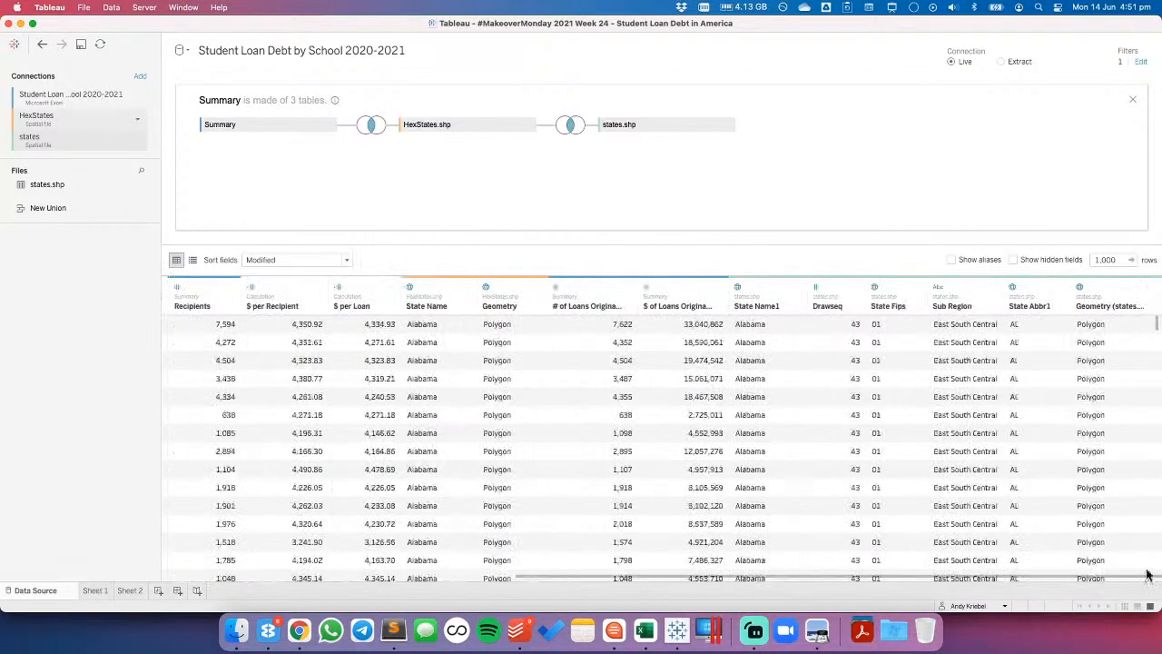
left_click(767, 278)
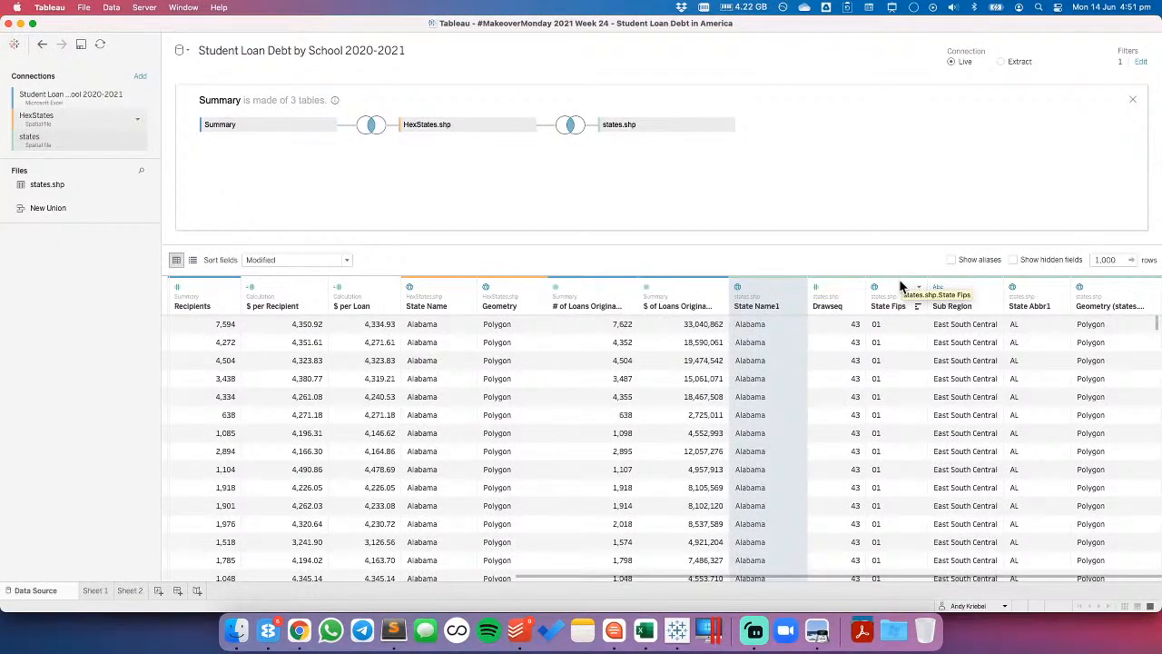
left_click(902, 287, "shift")
left_click(918, 287)
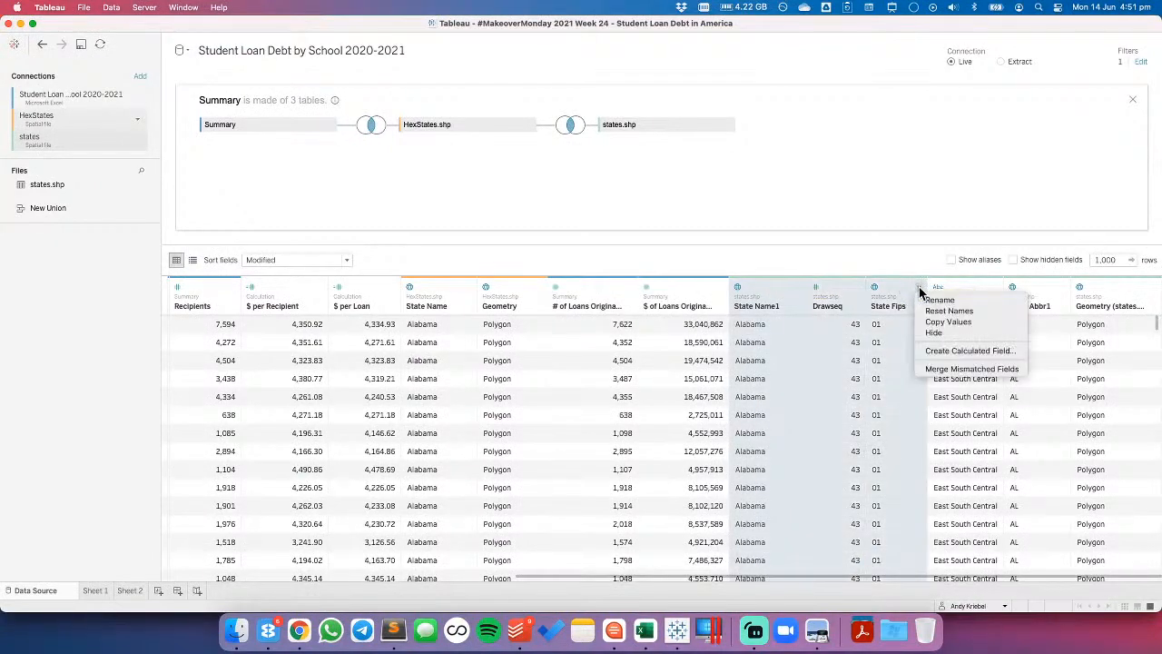
left_click(933, 335)
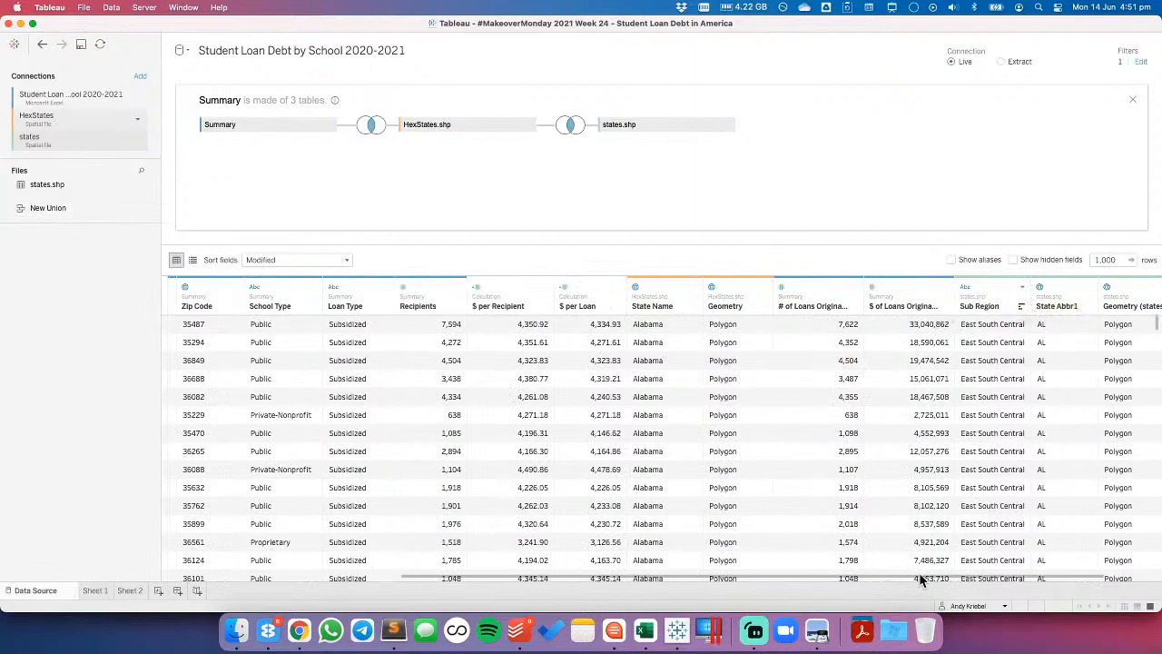
- Hide the State Abbr1 and Geometry fields of states.shp together
scroll(922, 579, "right", 1)
left_click(1044, 288)
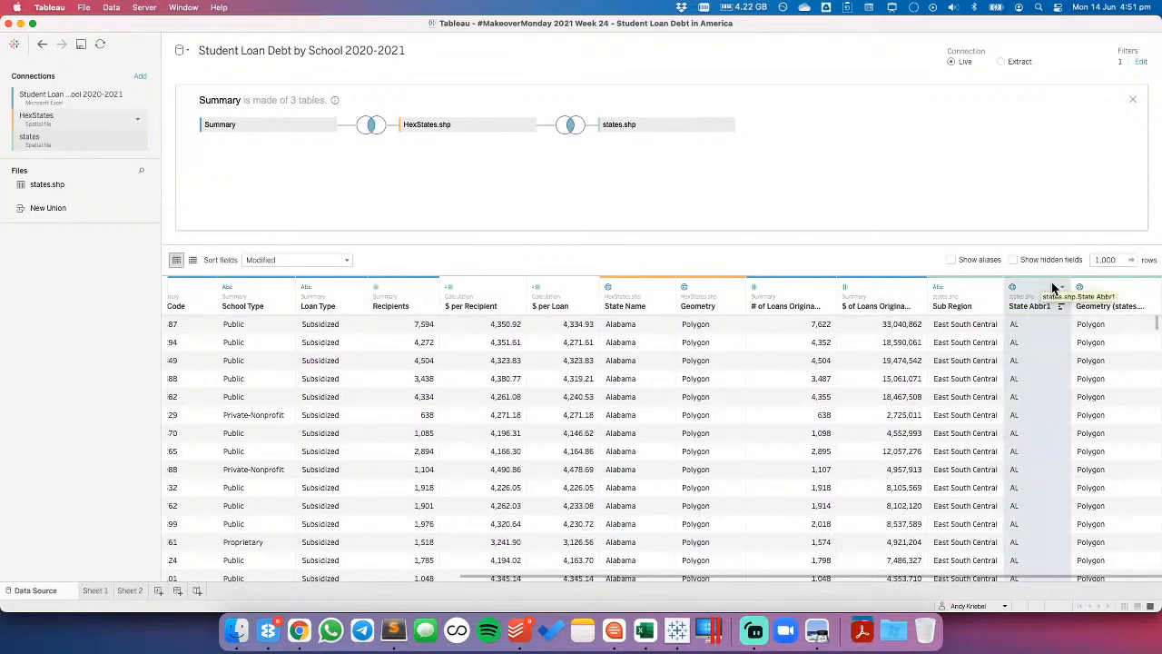
left_click(1126, 293, "shift")
left_click(1151, 289)
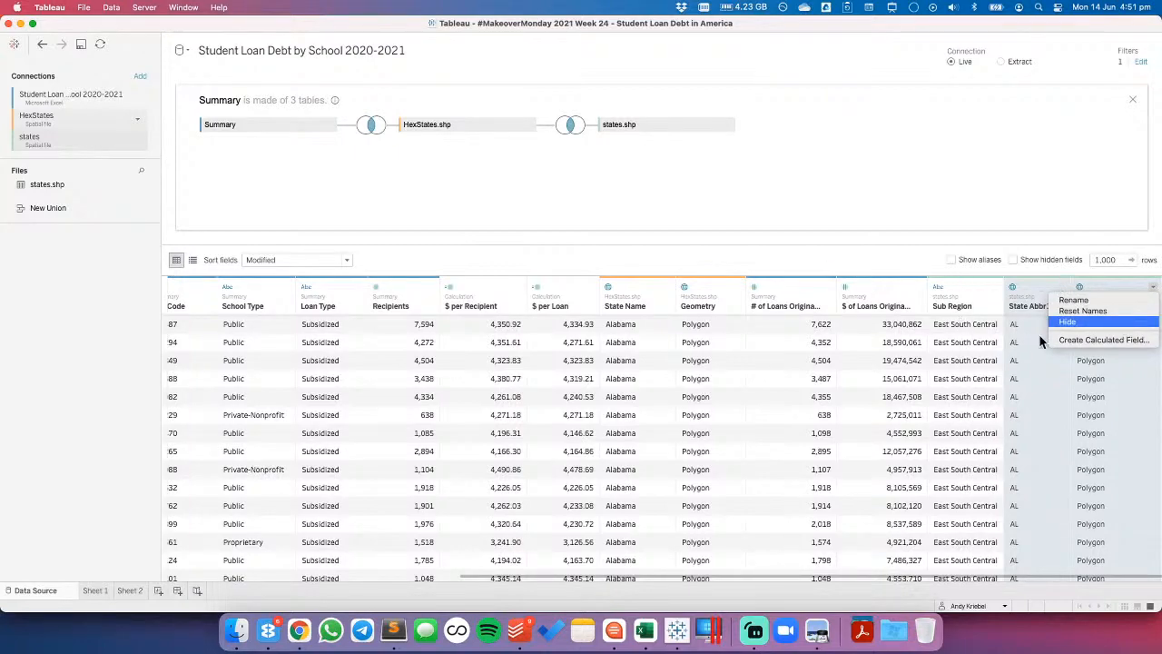
key("Return")
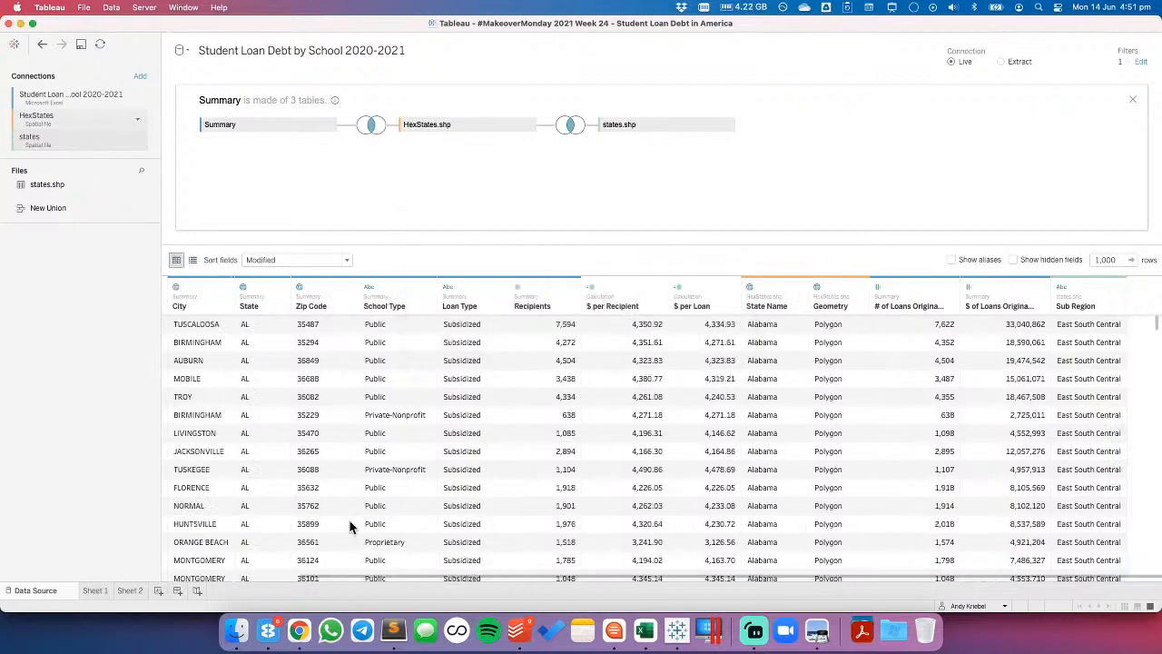
- Colour the hex map on Sheet 2 by Sub Region
left_click(127, 591)
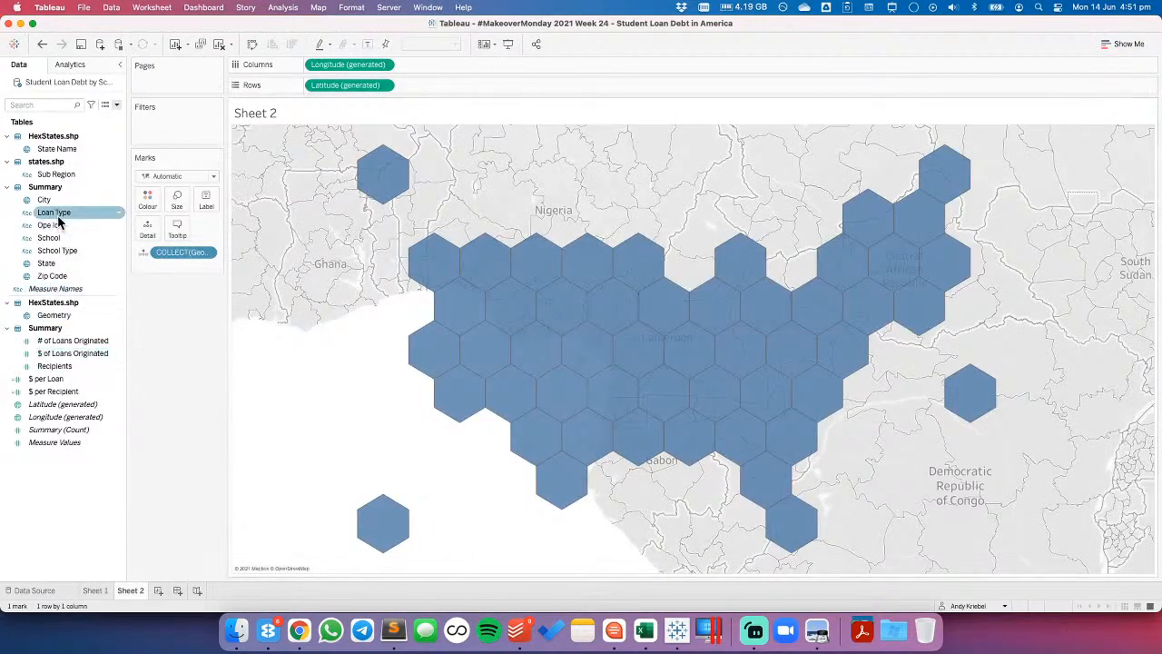
left_click_drag(54, 175, 148, 201)
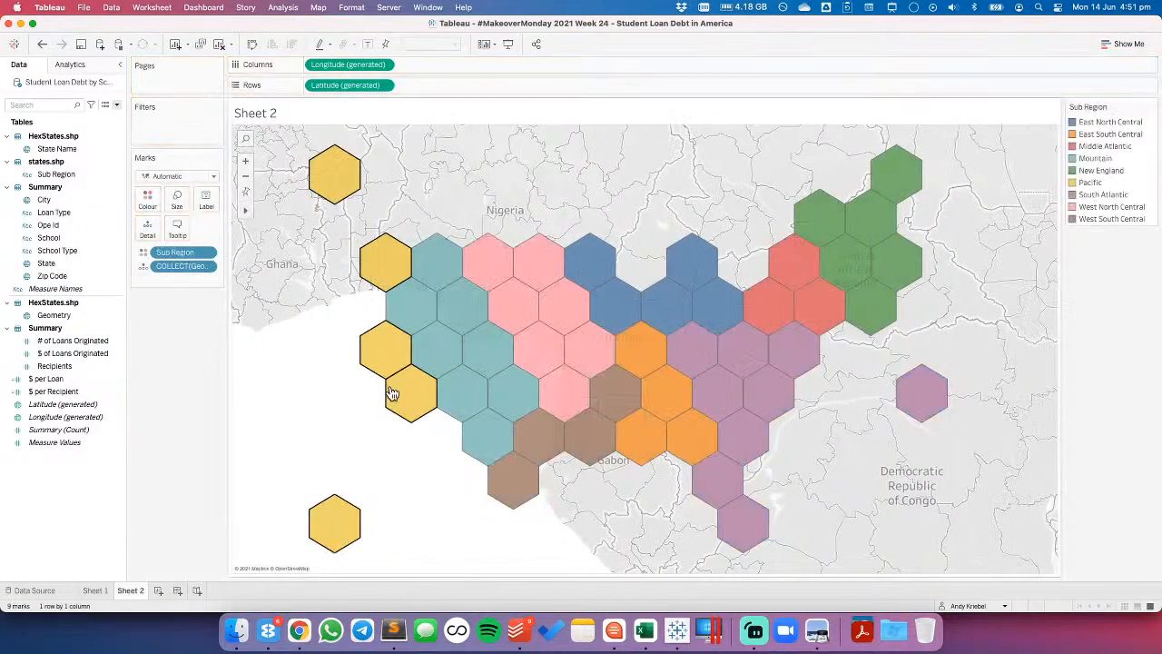
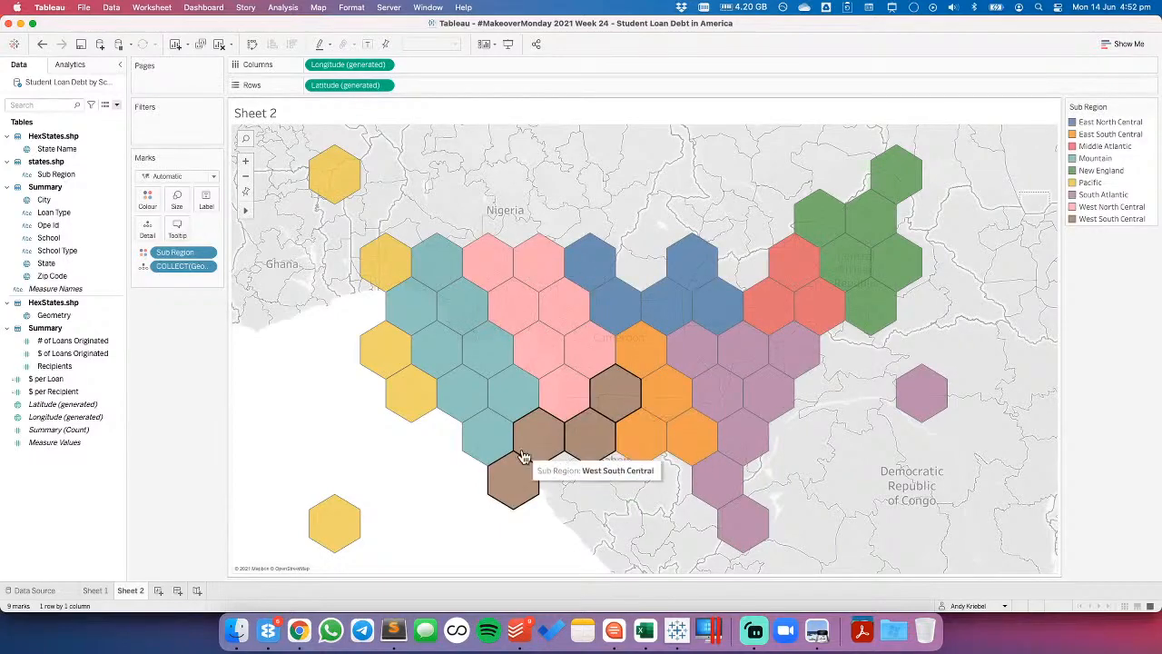
- Group the West North Central, West South Central, East South Central and East North Central sub regions into one colour member
left_click(1110, 207)
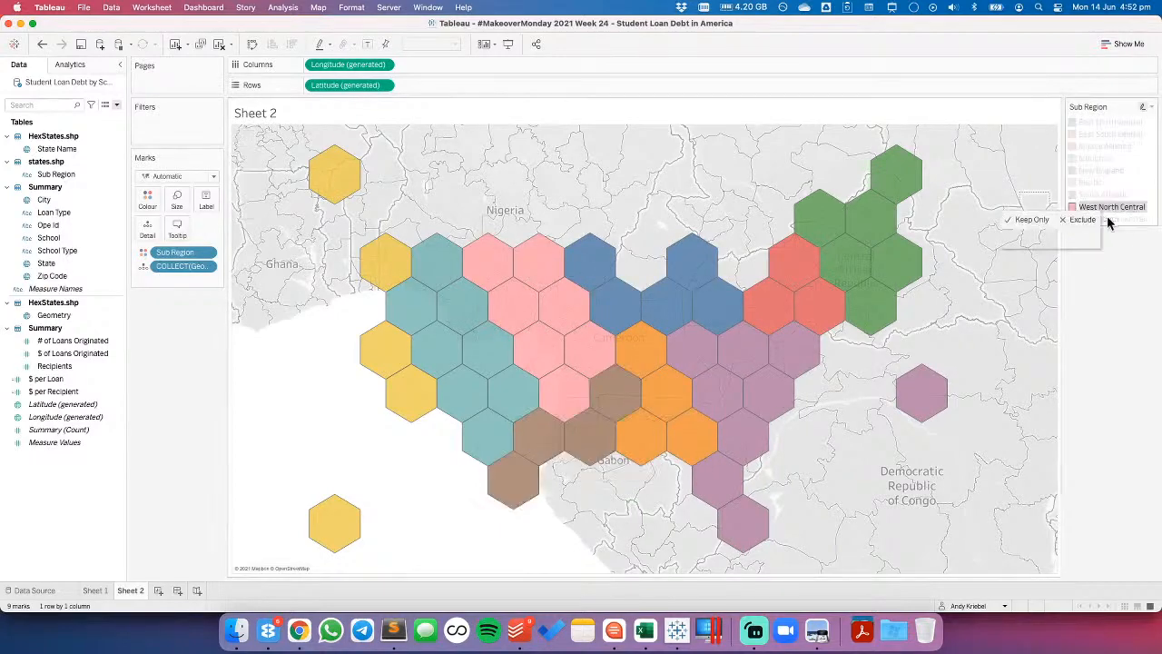
left_click(1108, 219, "super")
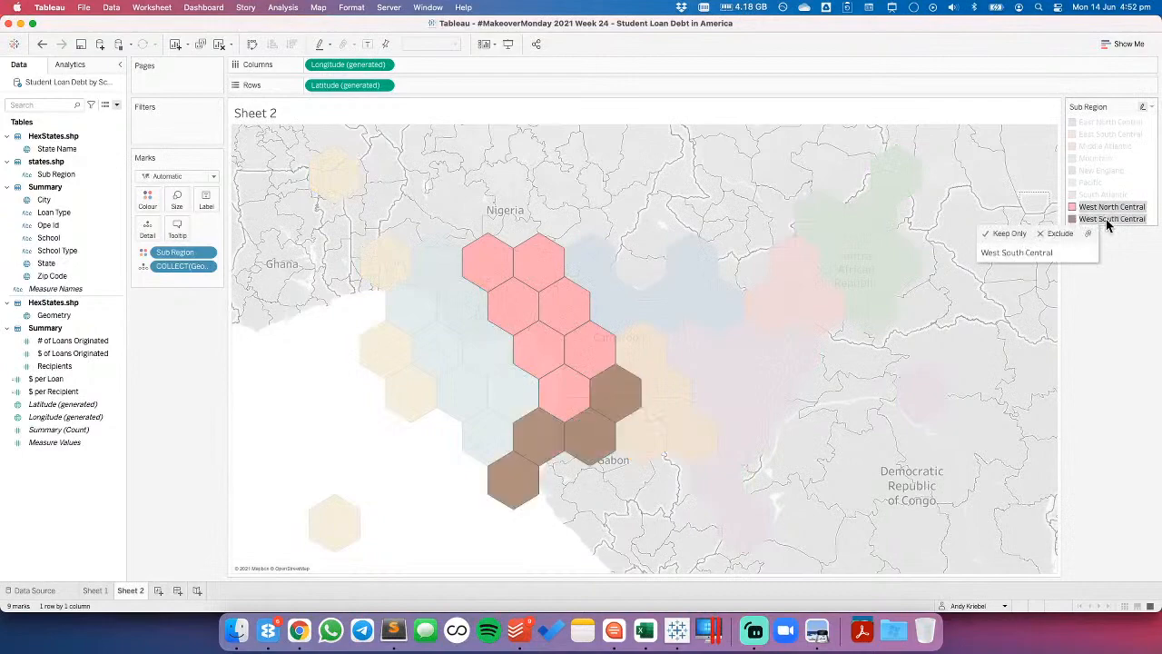
left_click(1105, 134, "super")
left_click(1102, 122, "super")
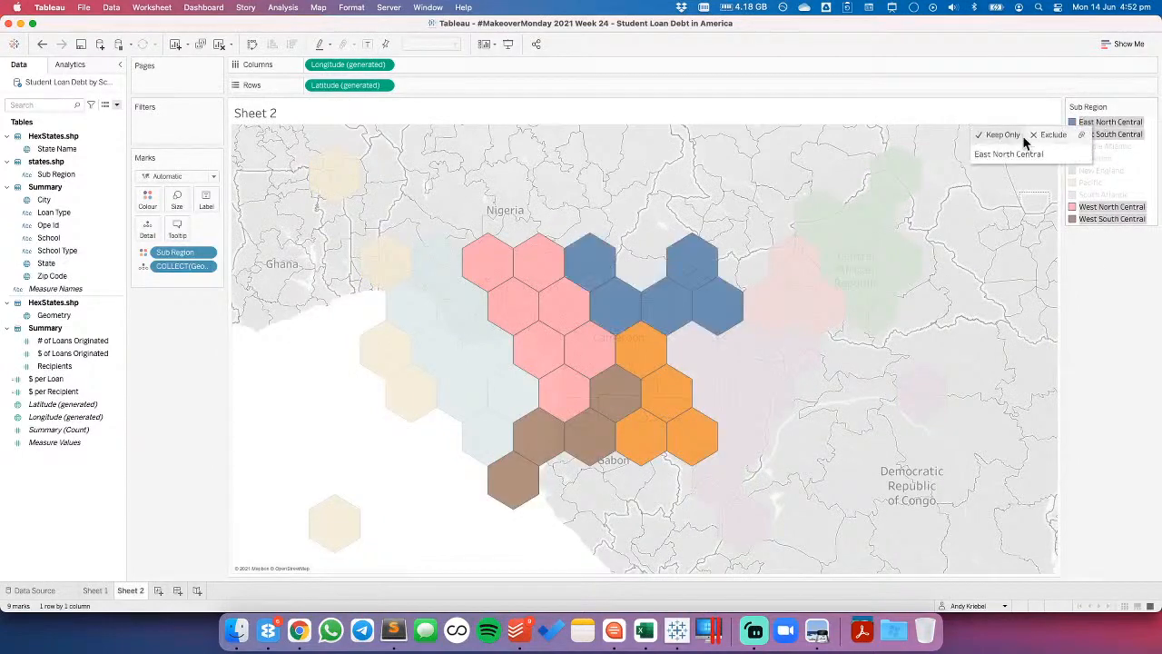
left_click(1080, 136)
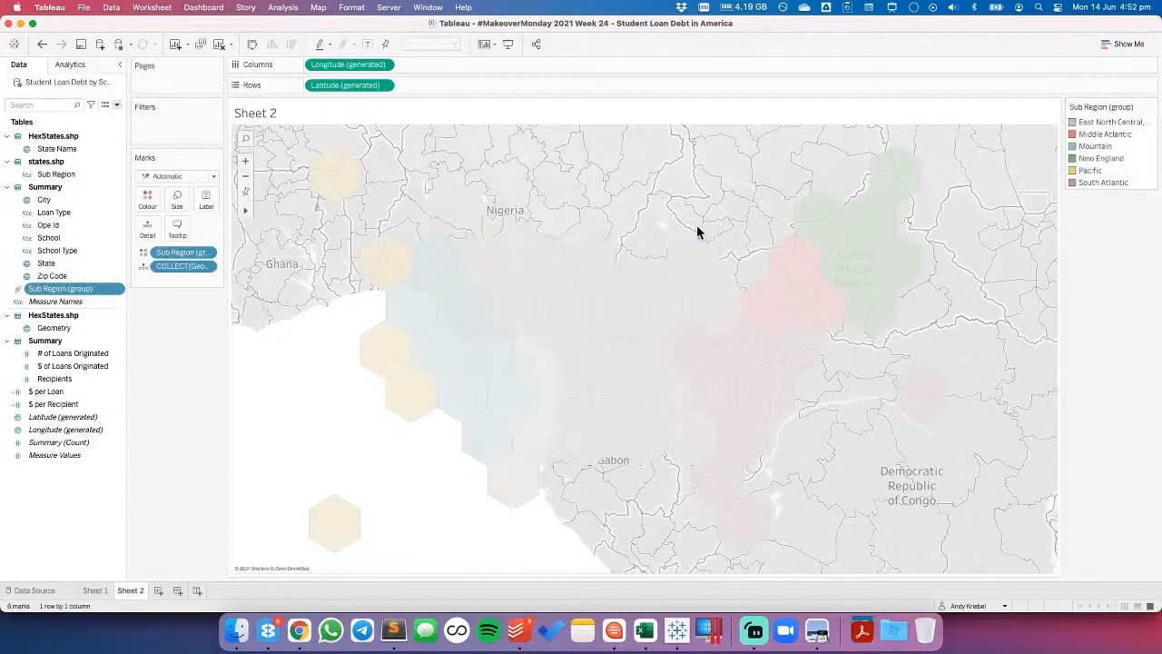
- Set the alias of the combined Central sub regions group to CENTRAL
left_click(1097, 122)
right_click(1097, 121)
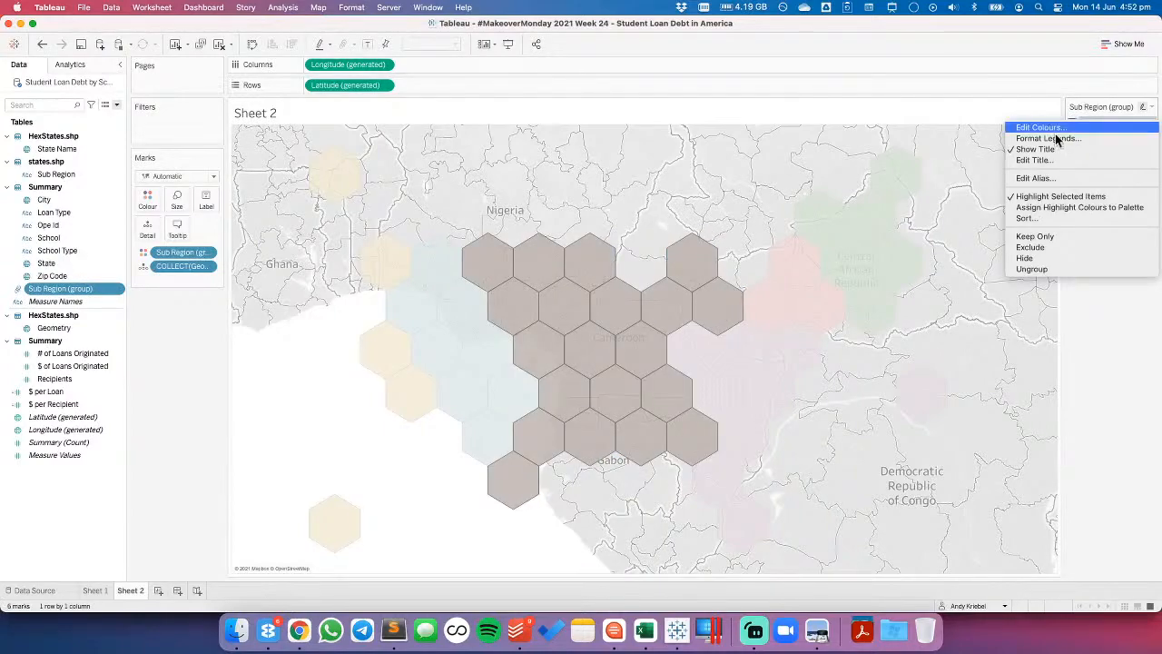
left_click(1035, 178)
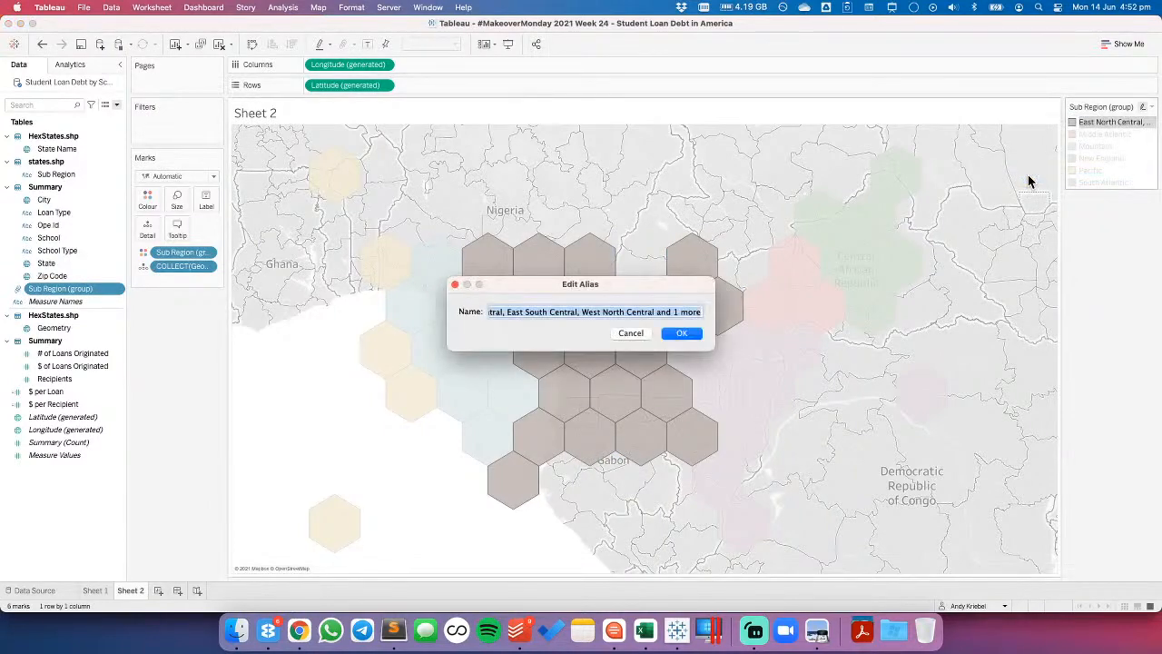
type("CENT")
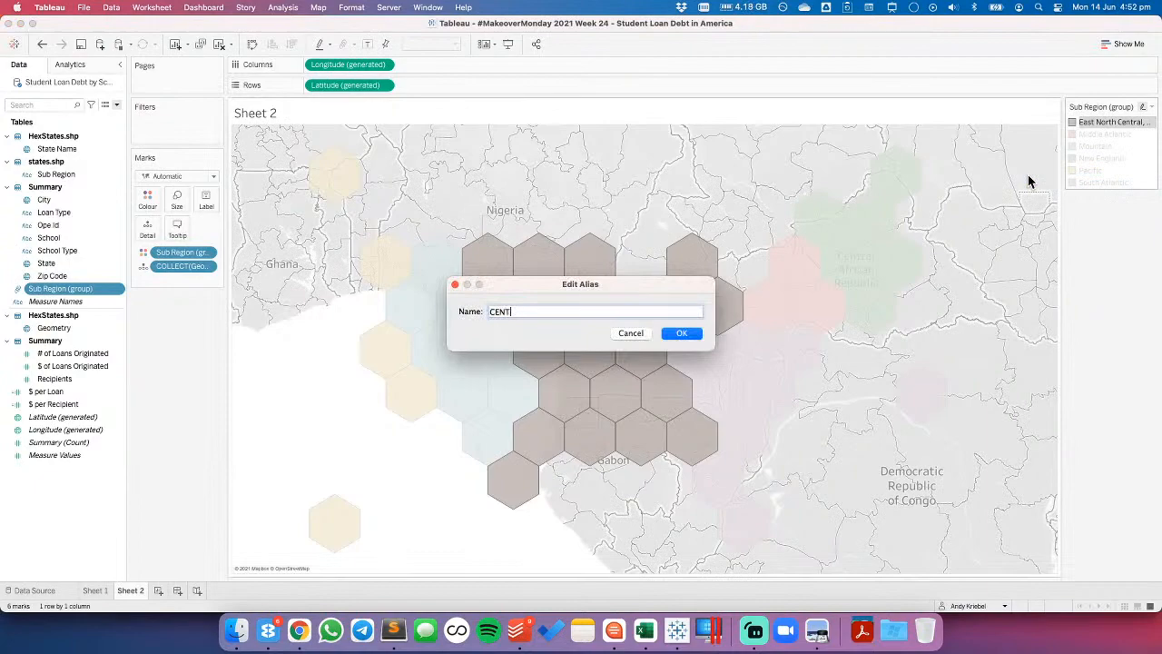
key("Return")
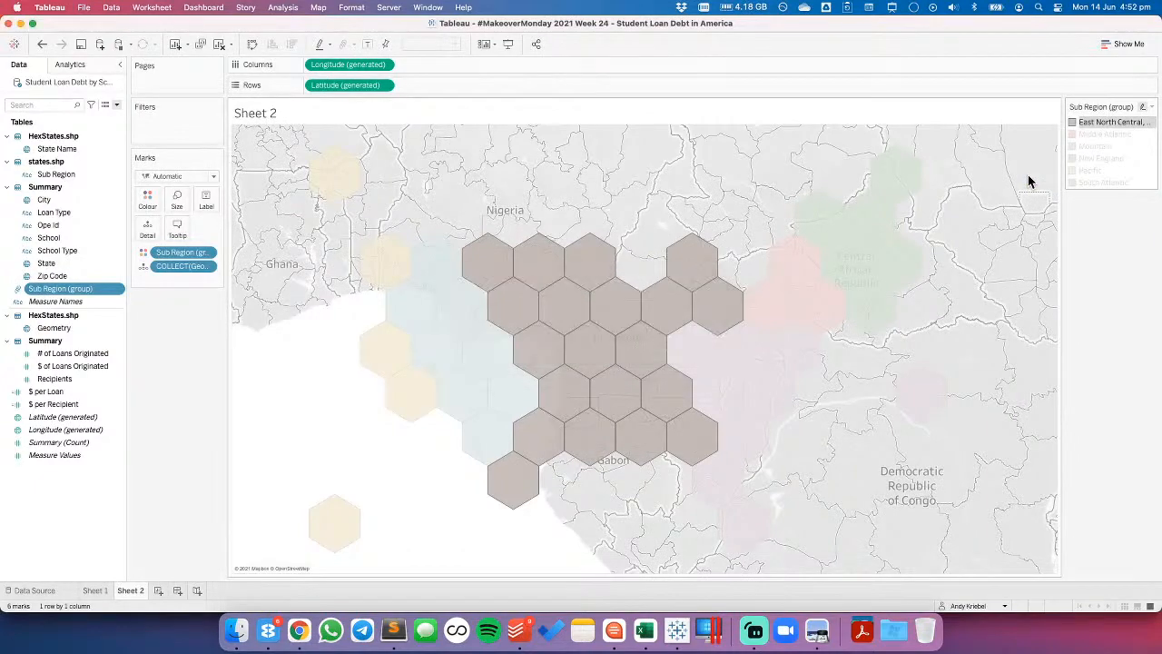
- Rename the Sub Region (group) field to REGION
right_click(66, 287)
left_click(102, 376)
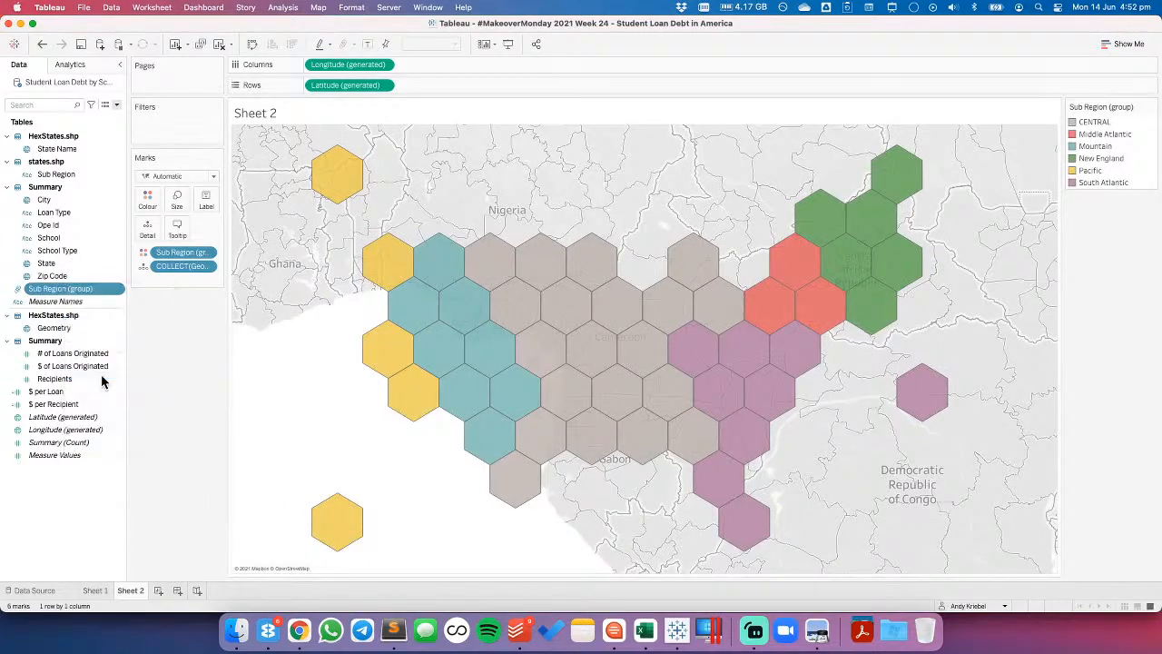
type("REGION")
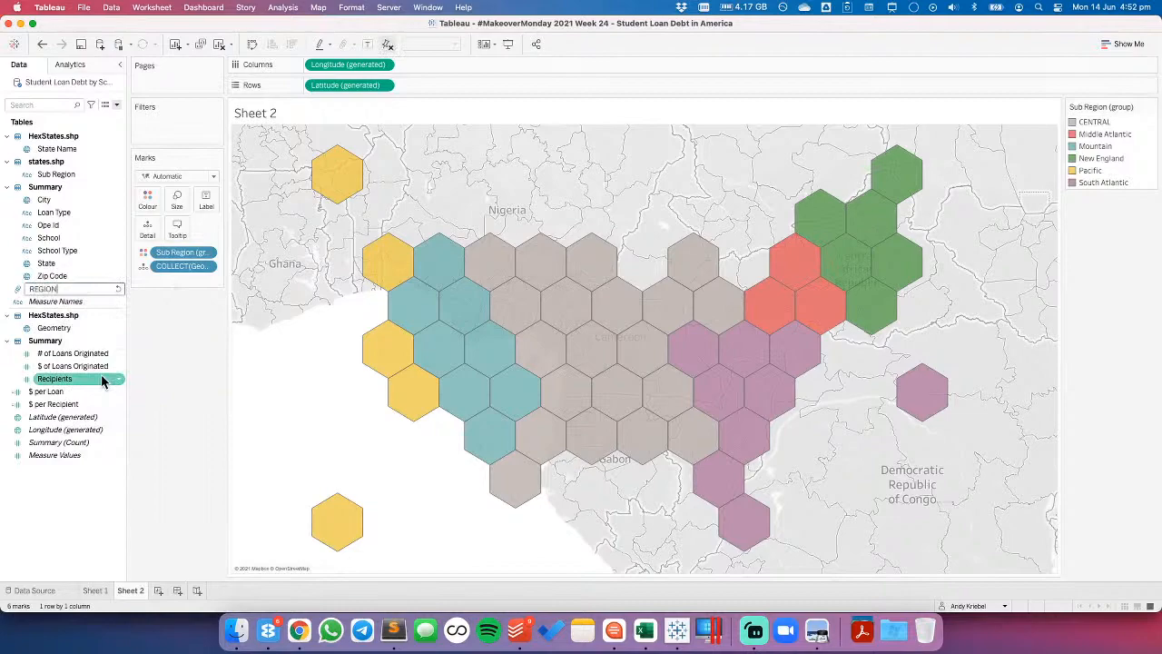
key("Return")
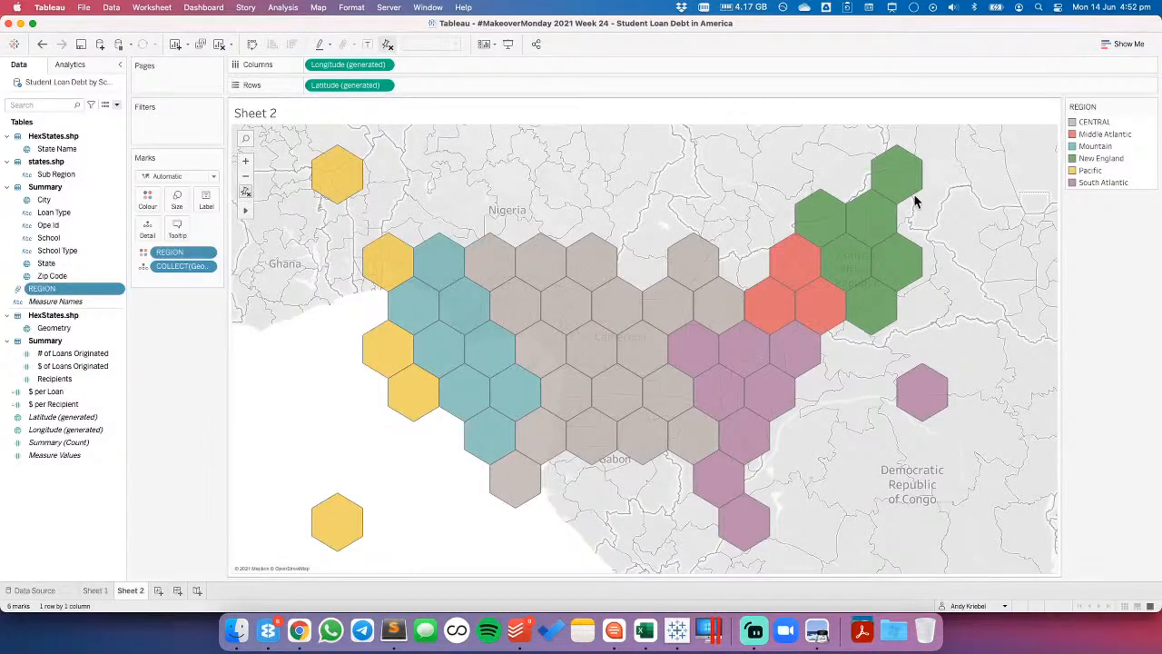
- Group the Mountain and Pacific regions, set the group's alias to WEST, and reset the map to its full view
left_click(1097, 172)
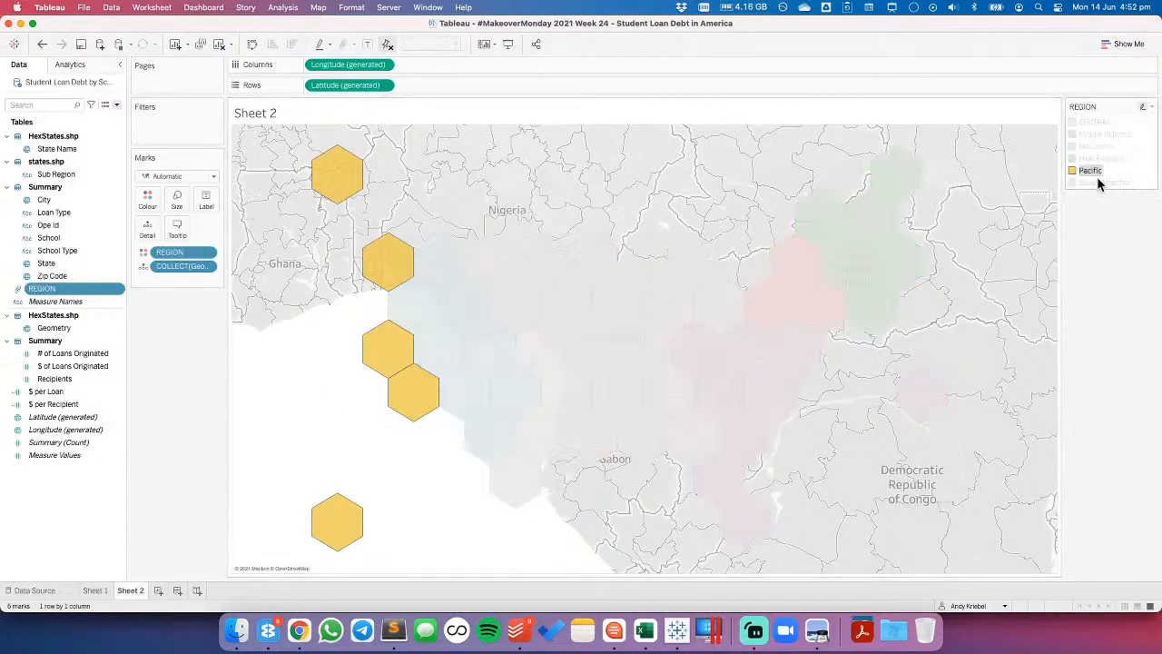
left_click(1096, 147, "super")
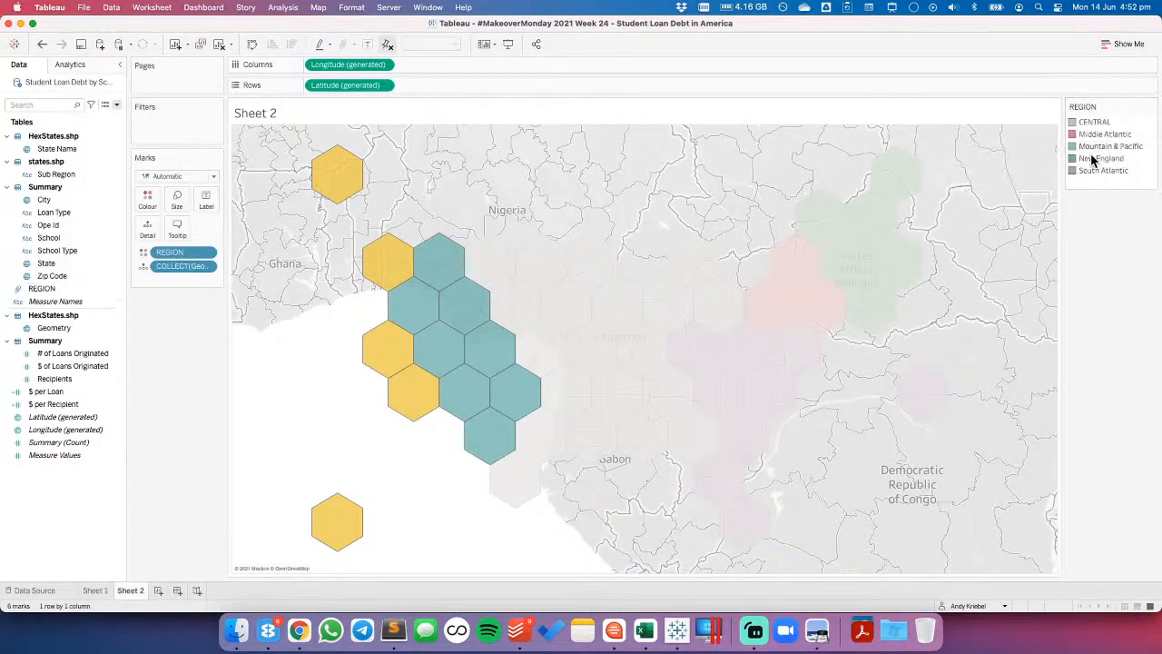
left_click(1093, 151)
right_click(1092, 149)
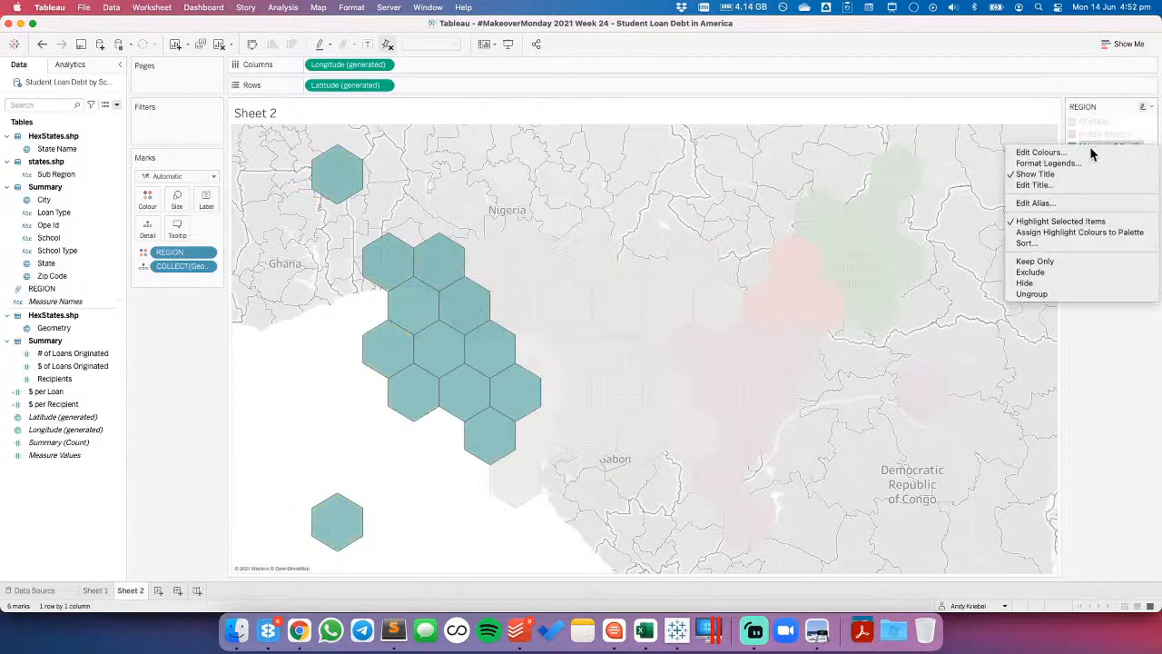
left_click(1069, 203)
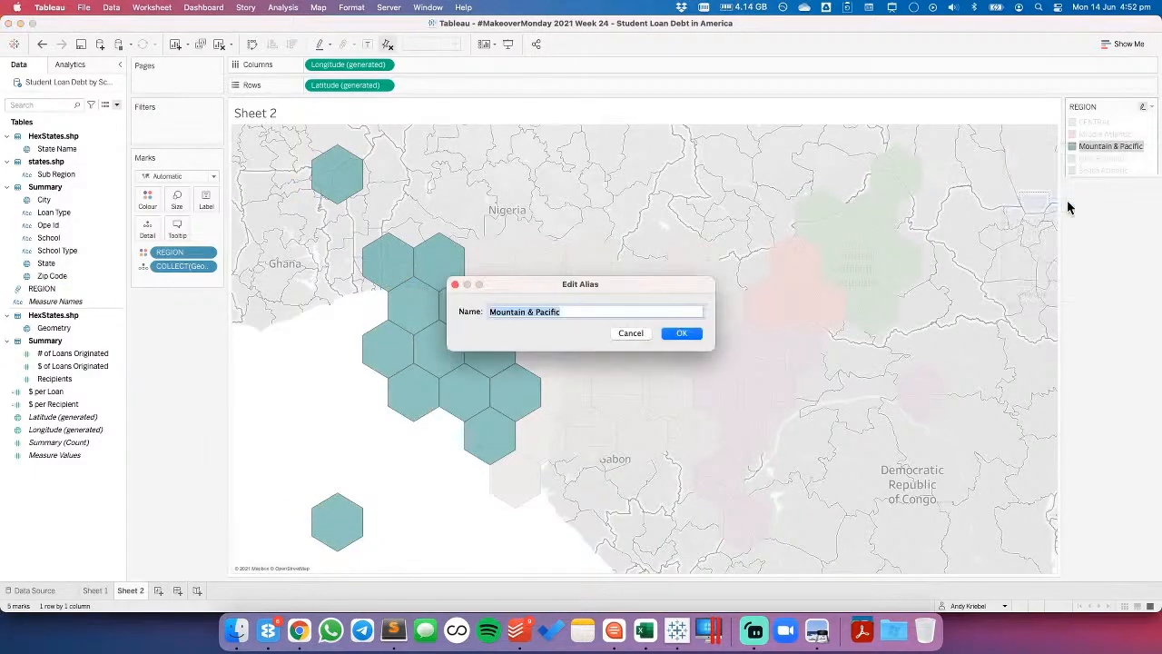
type("WEST")
key("Return")
scroll(830, 415, "up", 4)
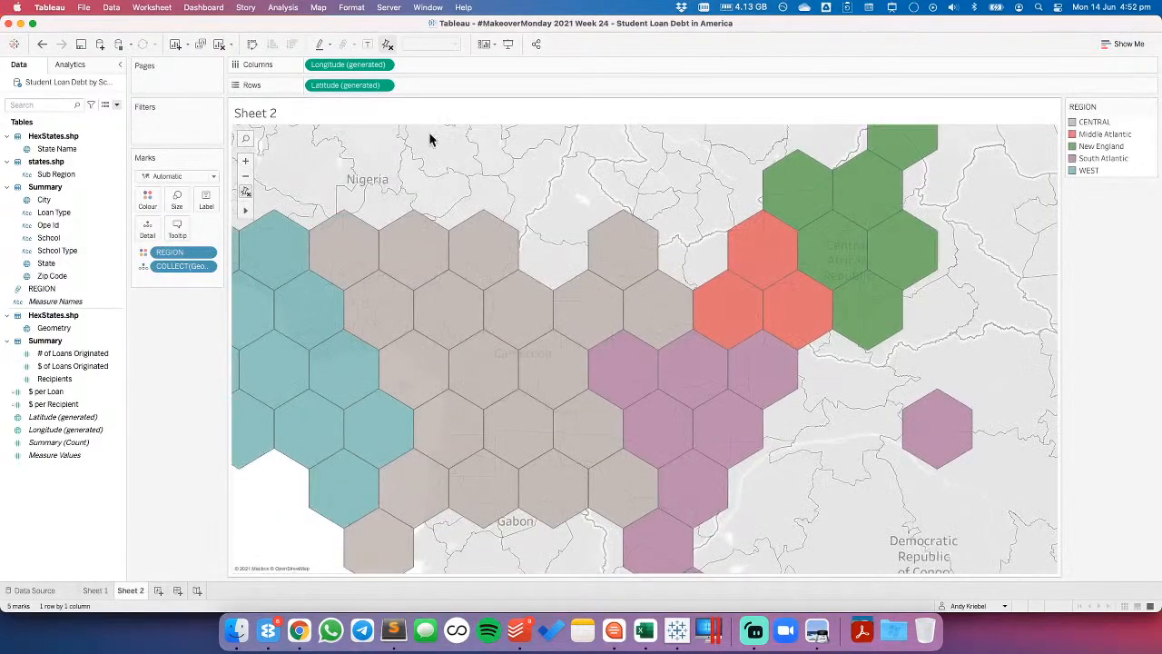
left_click(387, 44)
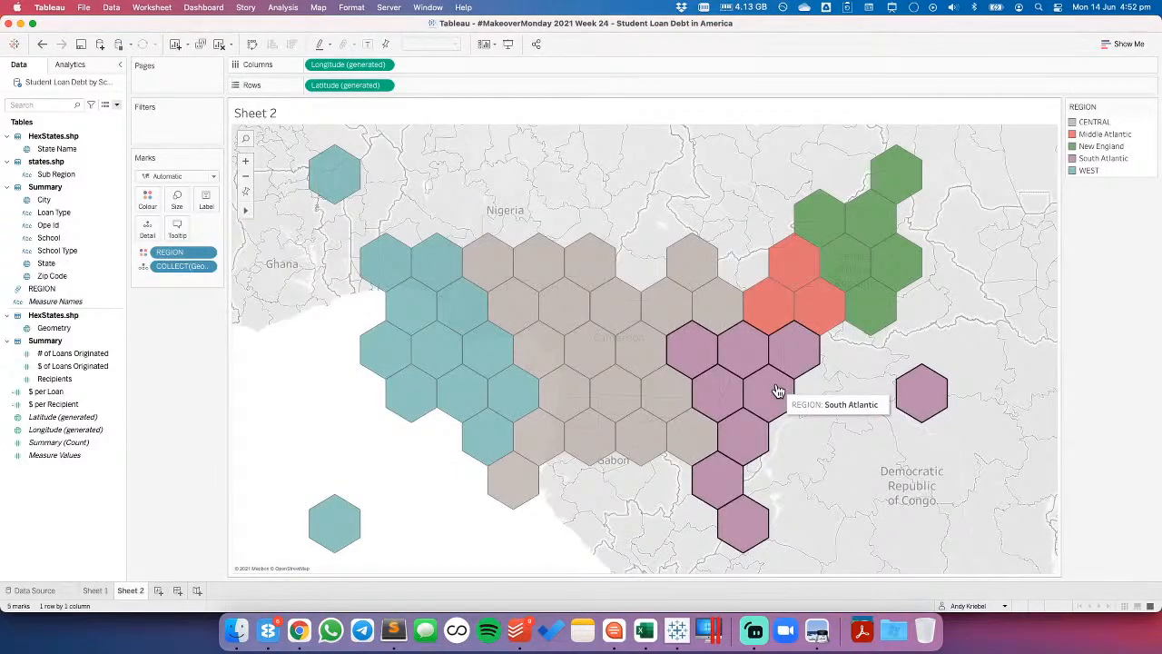
- Set the alias of the South Atlantic region to SOUTH
right_click(1090, 161)
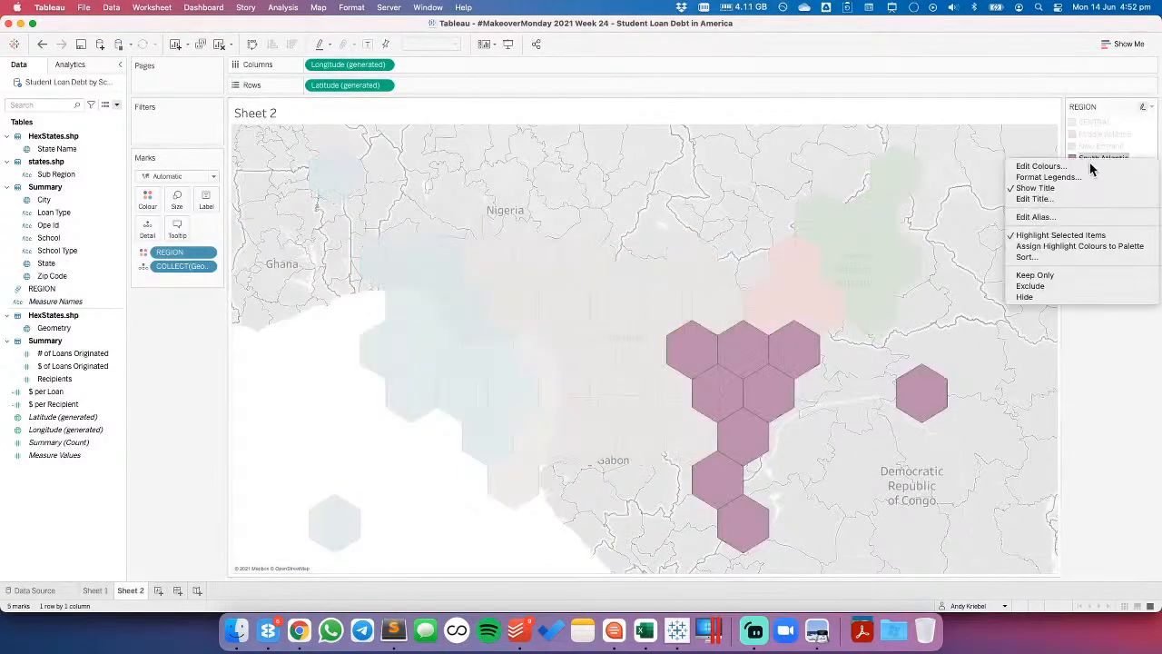
left_click(1046, 216)
type("SOUTH")
key("Return")
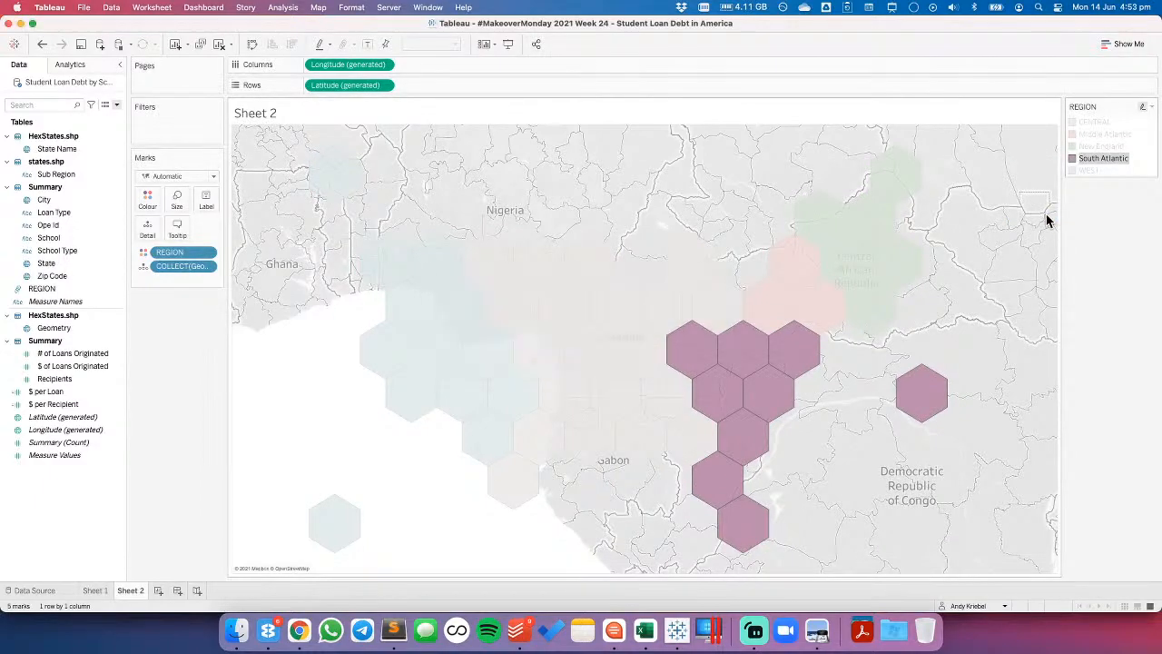
- Group the Middle Atlantic and New England regions, set the group's alias to NORTHEAST, and clear the selection
left_click(1094, 136)
left_click(1096, 147, "super")
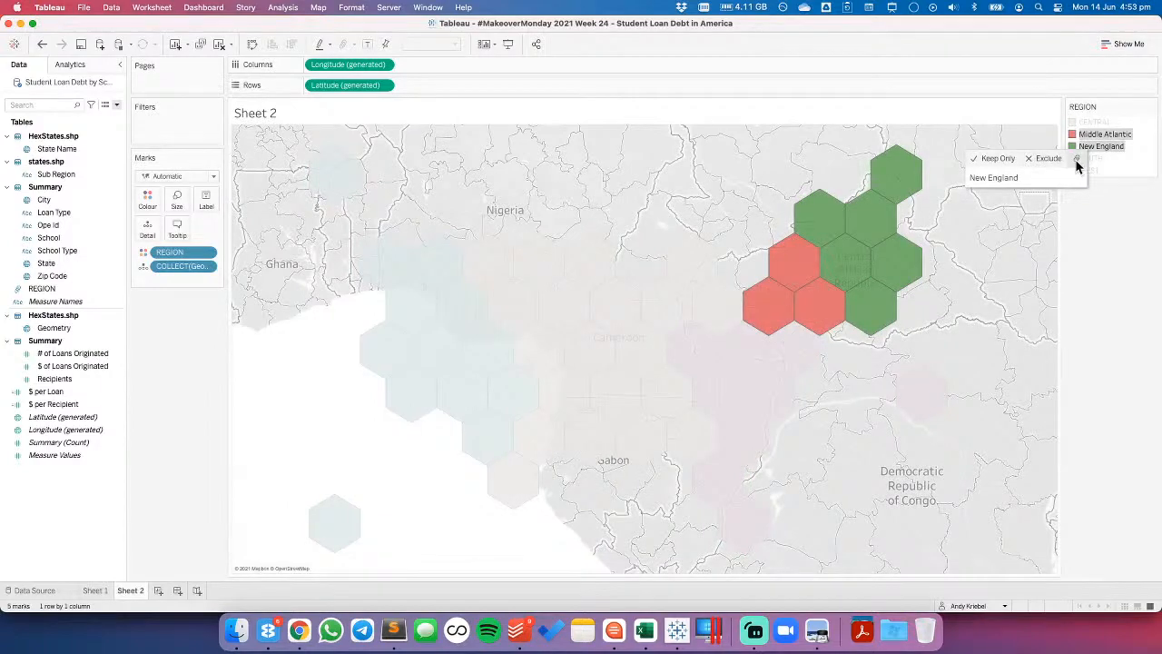
left_click(1077, 160)
right_click(1092, 138)
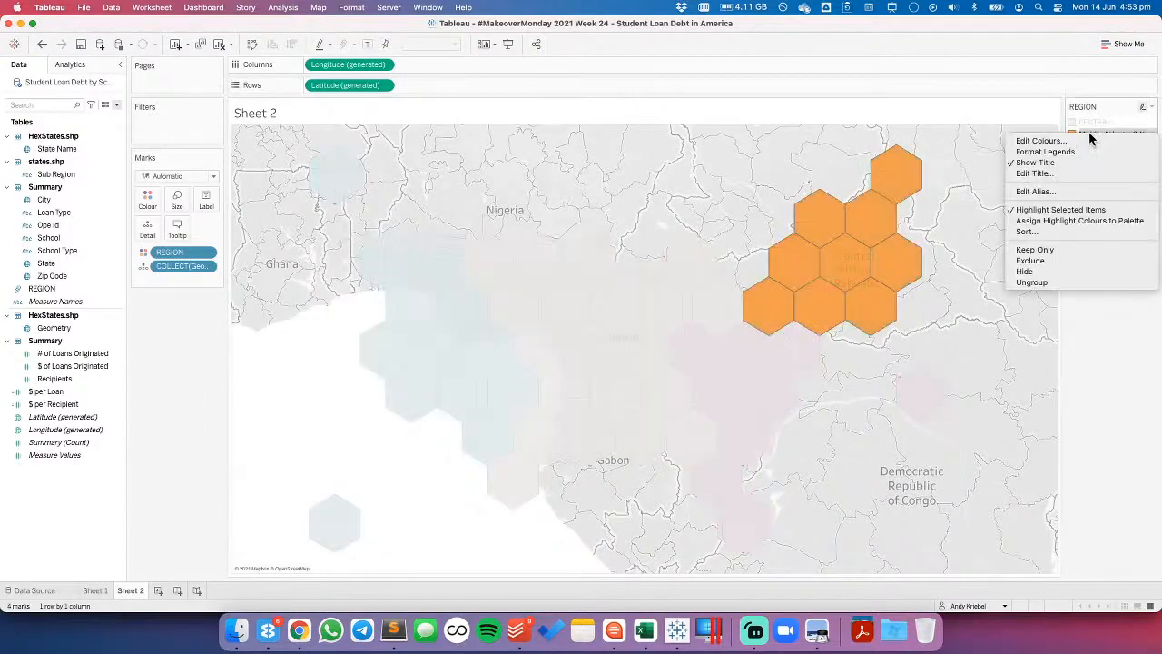
left_click(1042, 189)
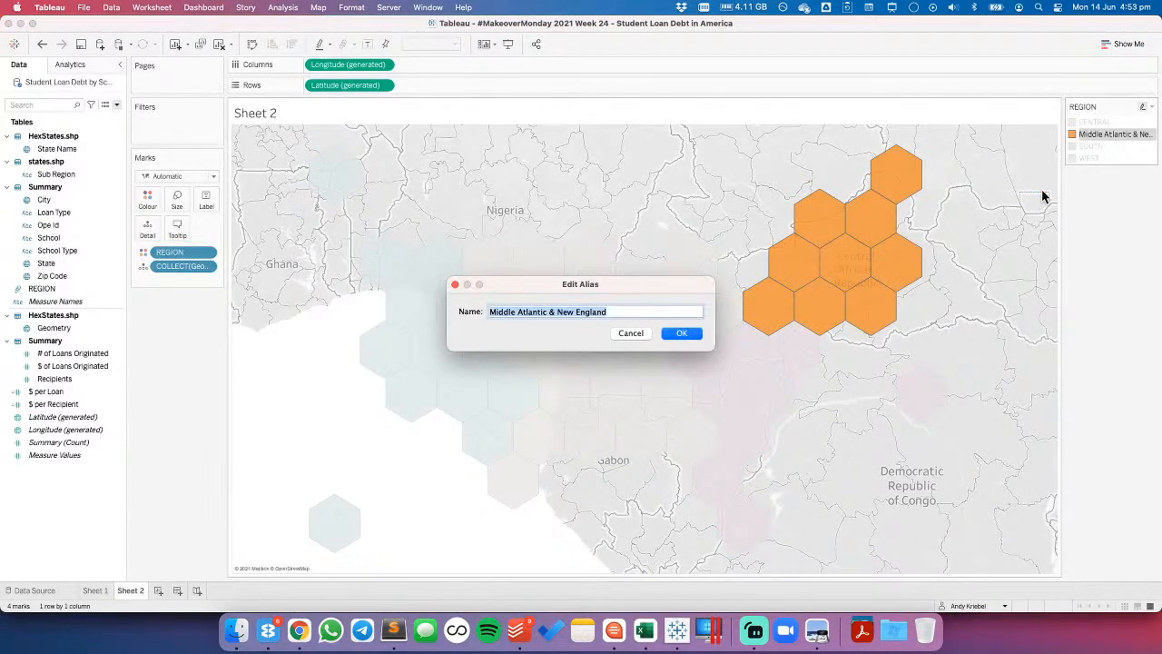
type("NORTHEAST")
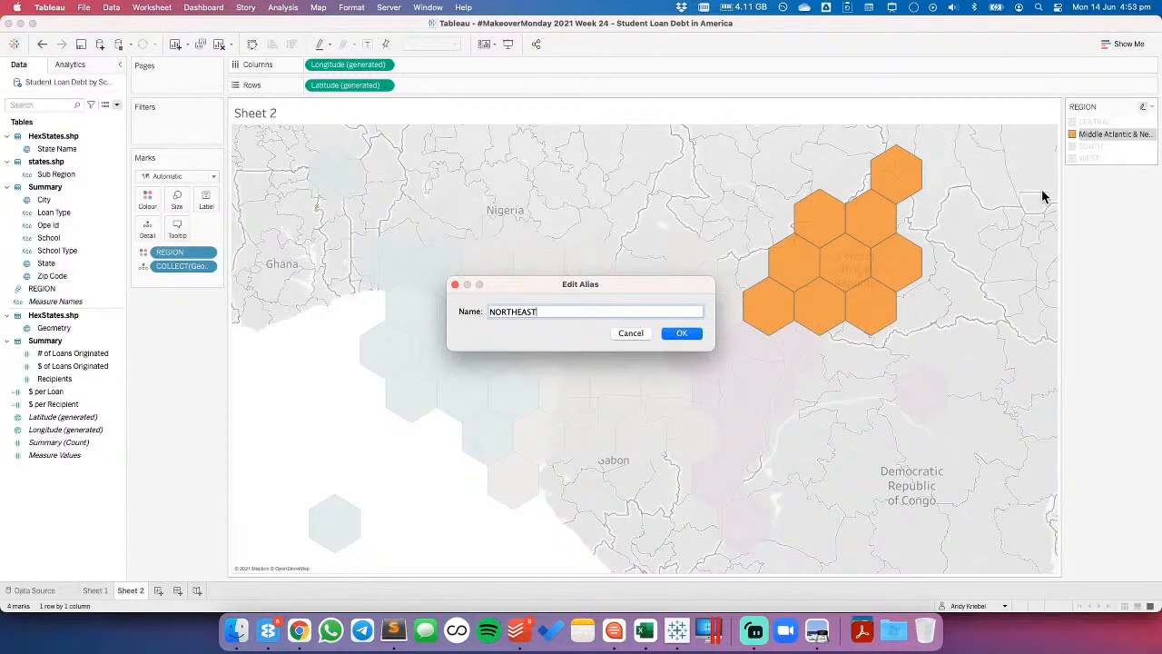
key("Return")
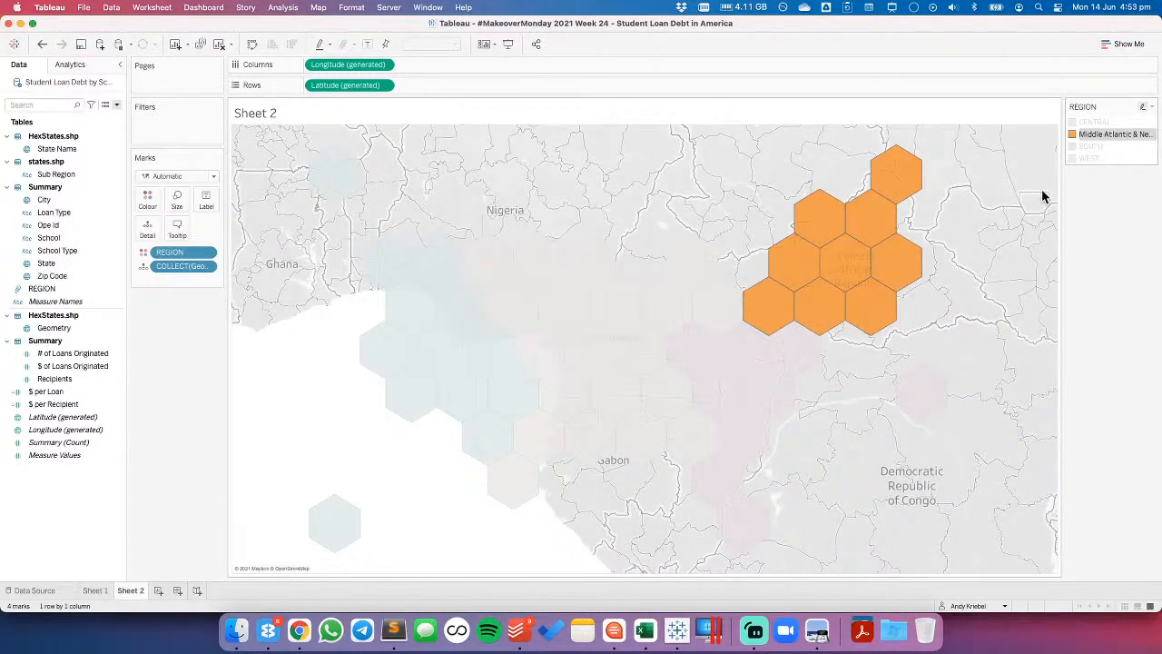
left_click(1035, 268)
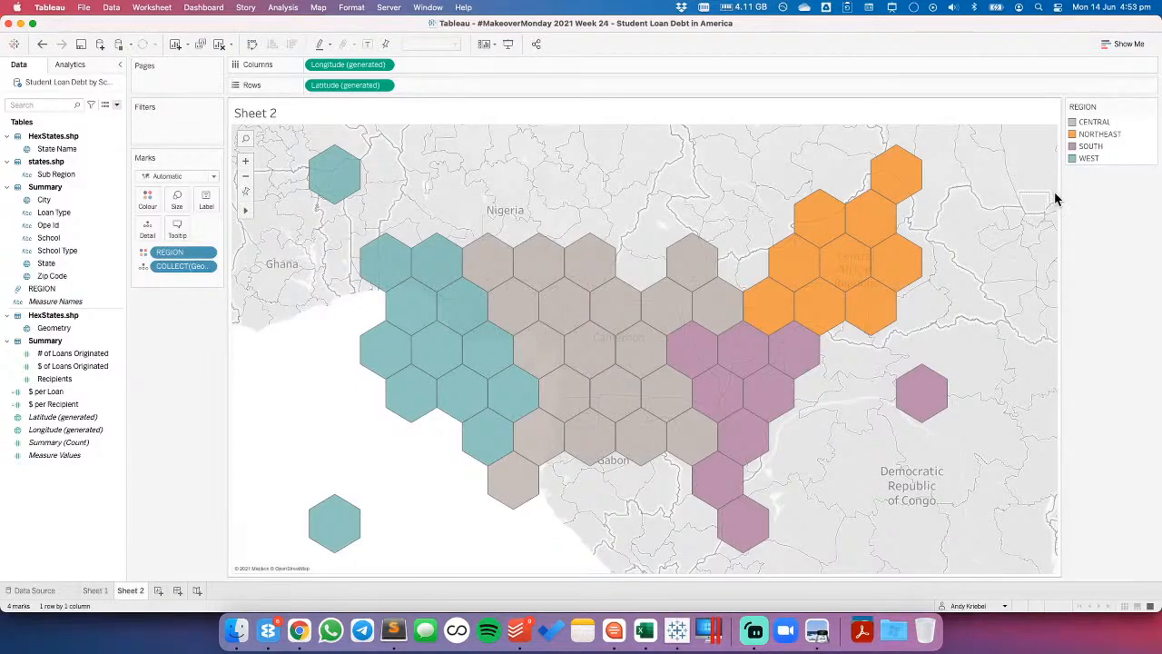
- Change the alias of the SOUTH region to SOUTHEAST
right_click(1085, 146)
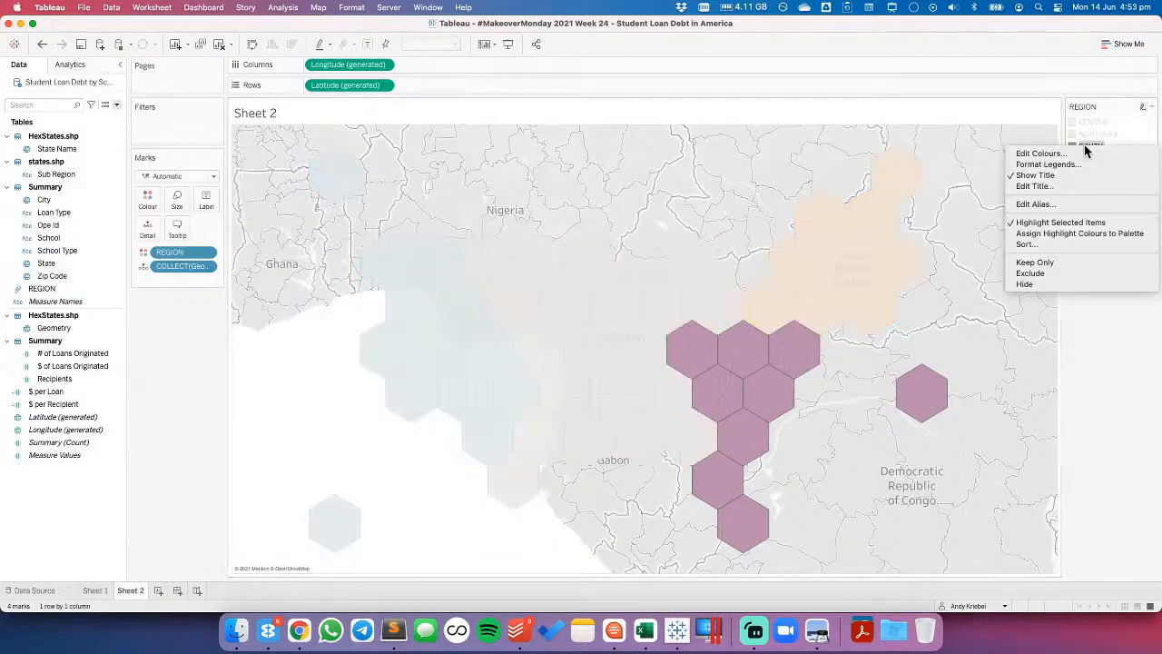
left_click(1036, 204)
key("Right")
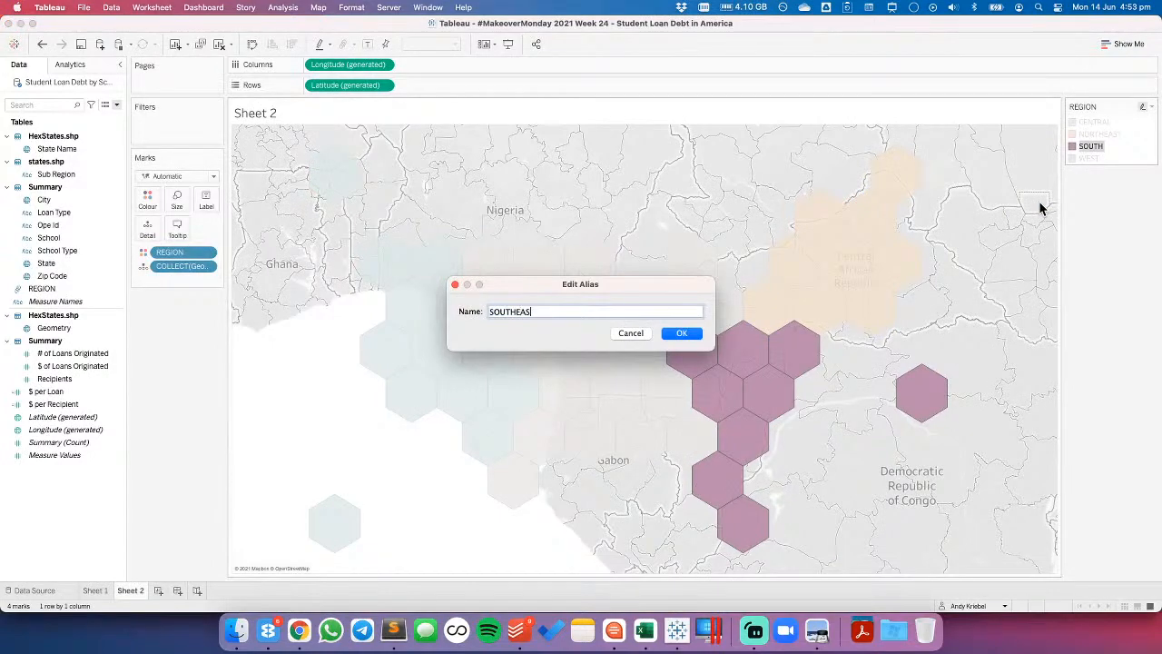
key("Return")
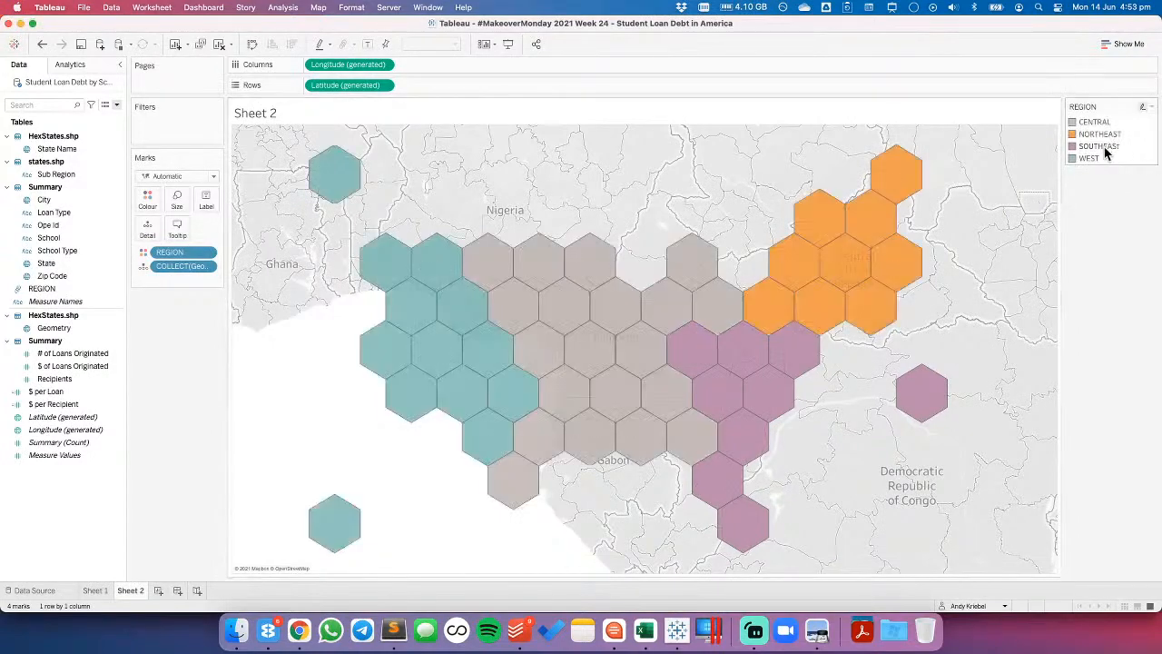
- Correct the southeast region's alias so it reads SOUTHEAST, and clear the selection
right_click(1104, 146)
left_click(1075, 205)
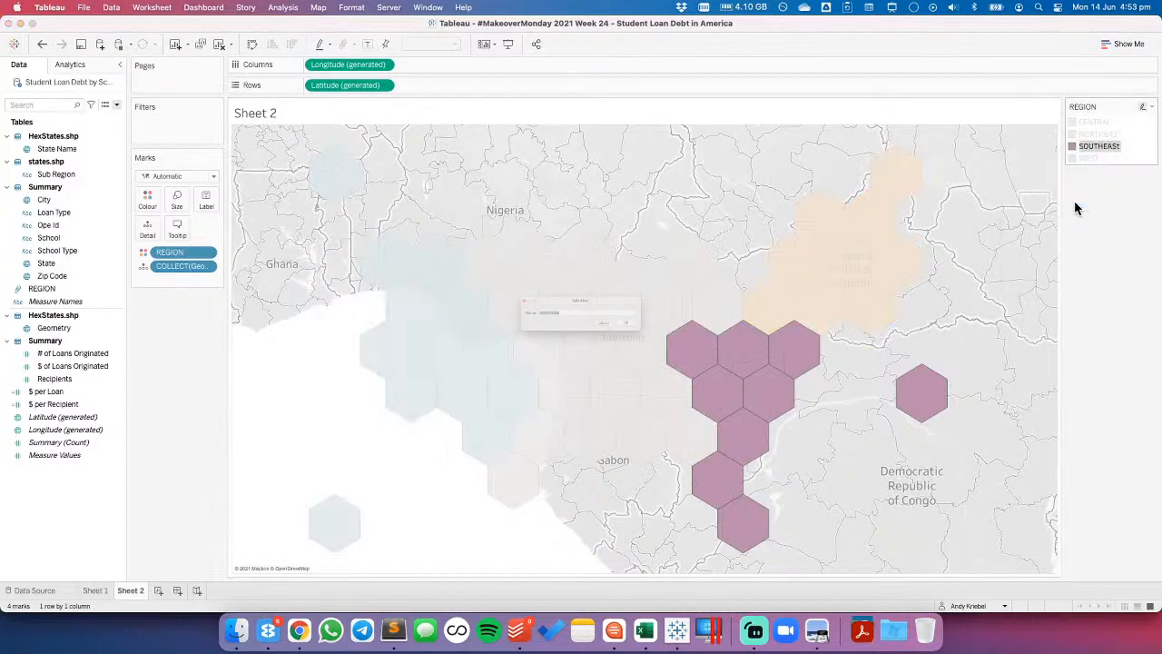
key("Right")
key("Return")
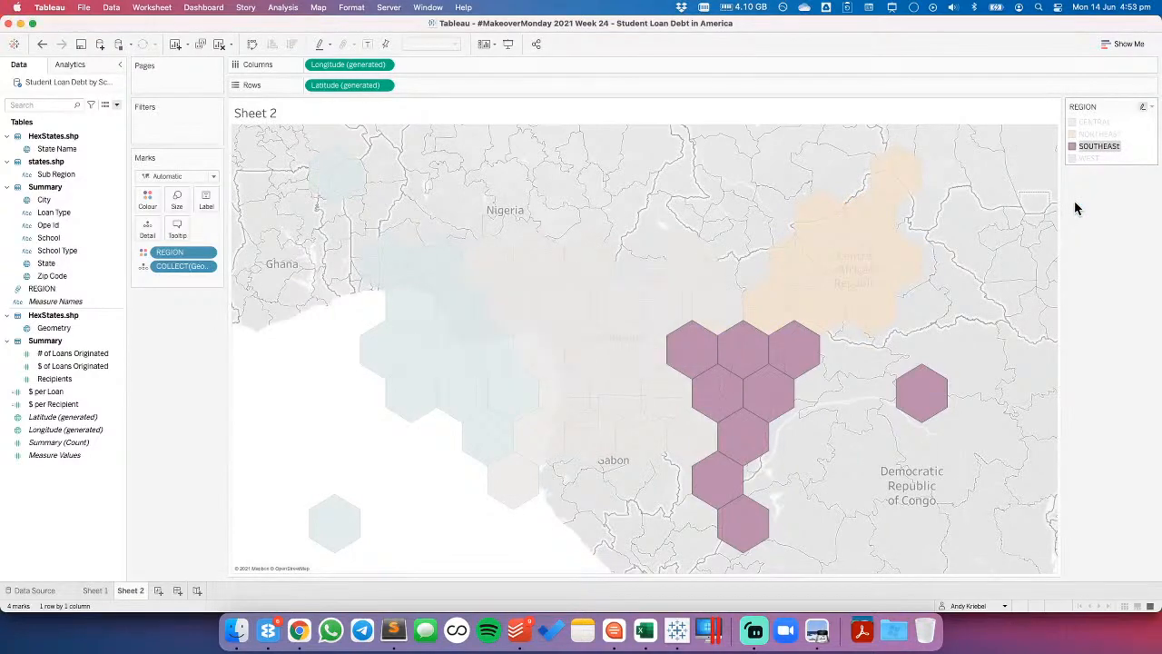
left_click(564, 507)
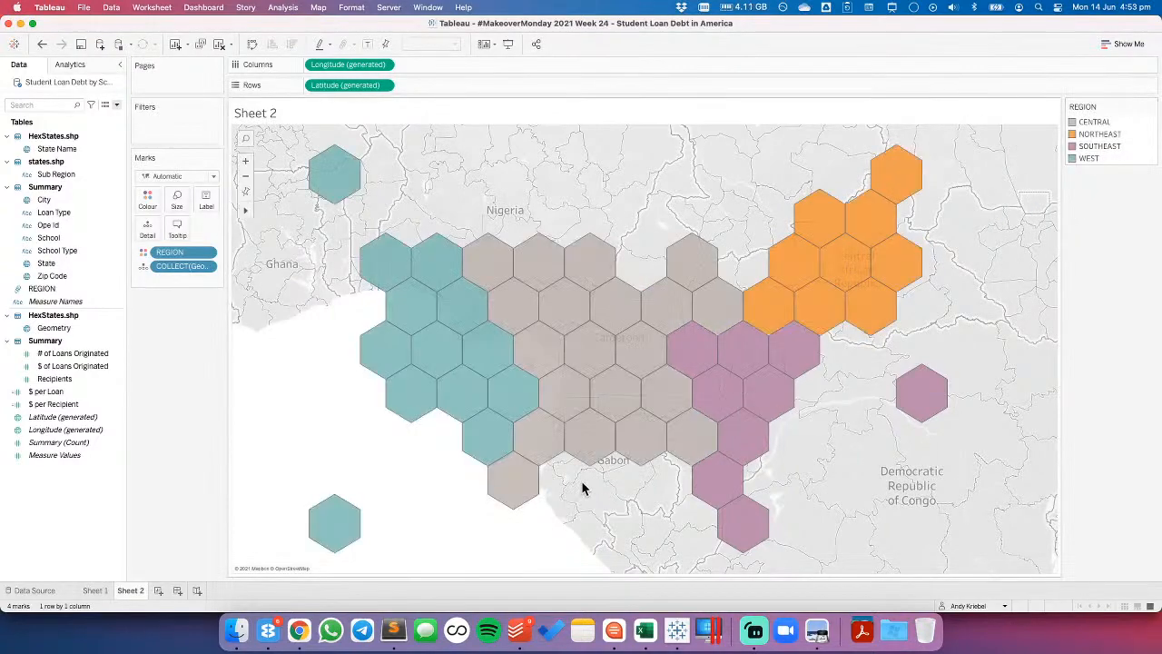
- Edit the REGION group and ungroup CENTRAL into its original sub regions
mouse_move(589, 373)
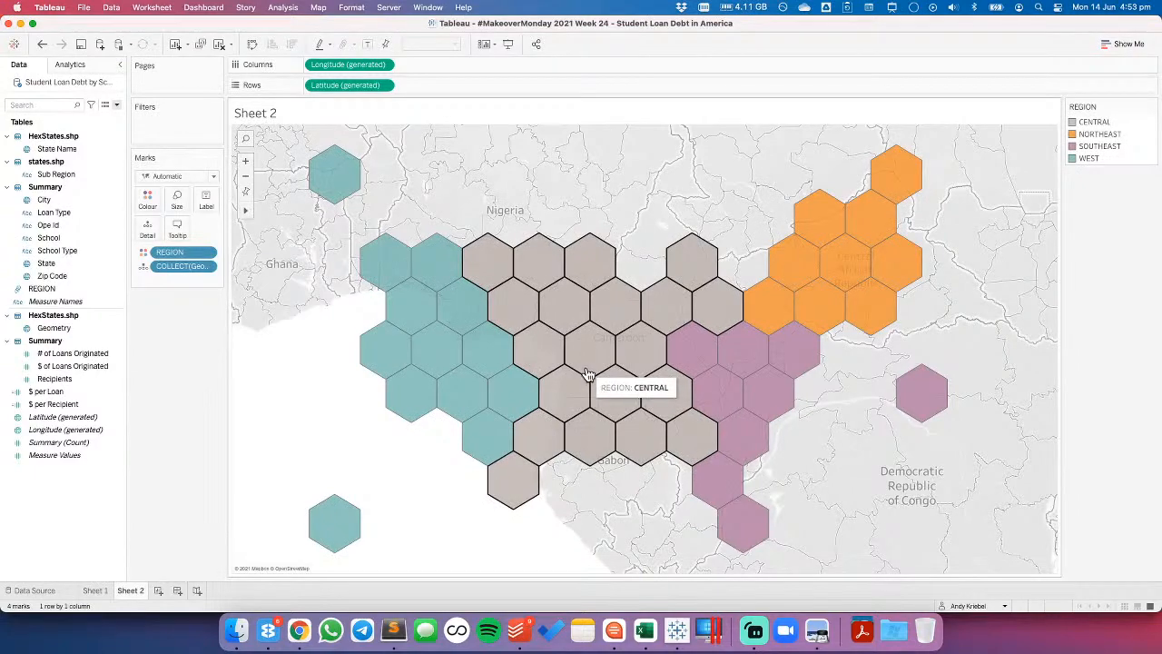
left_click(76, 228)
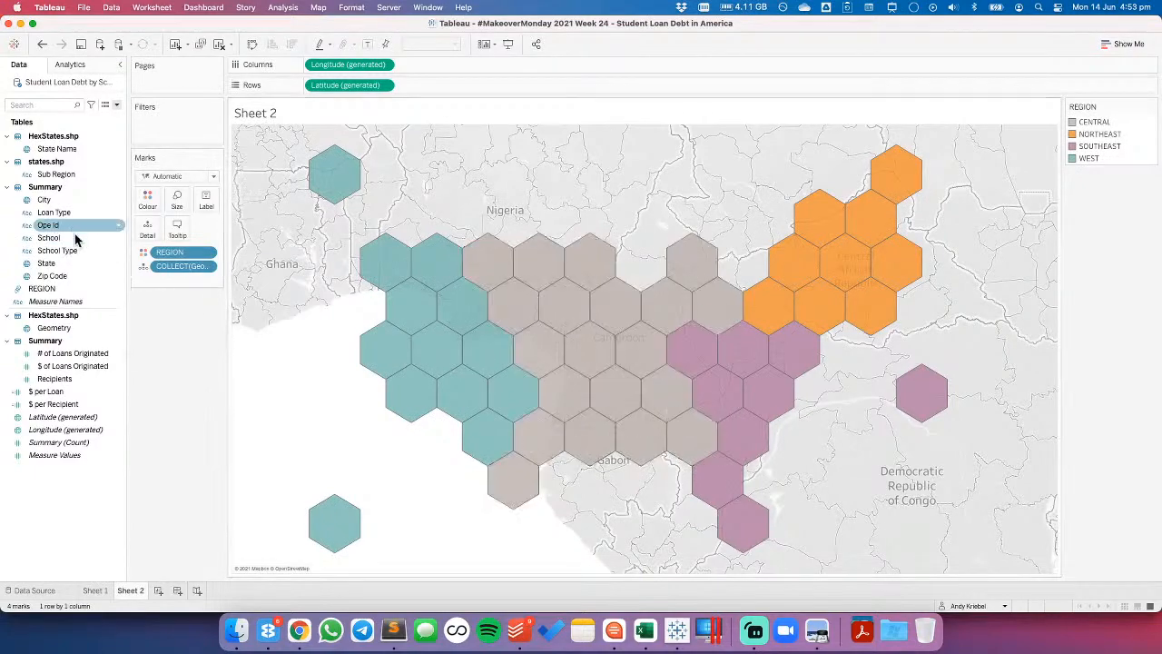
right_click(60, 289)
left_click(82, 352)
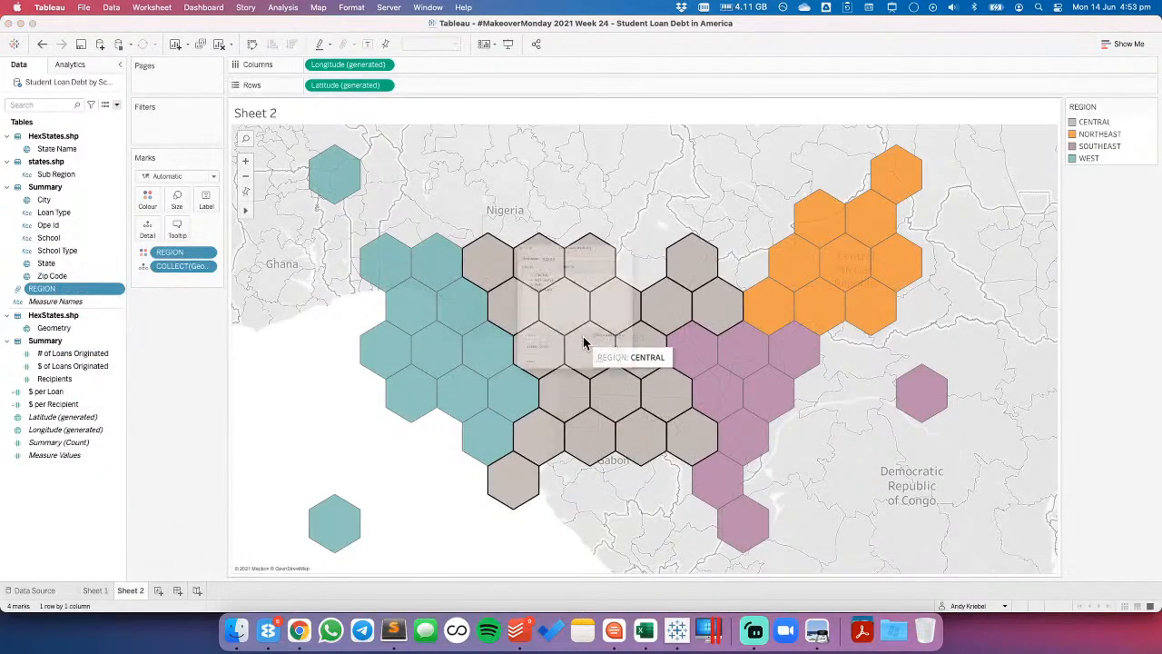
left_click(496, 236)
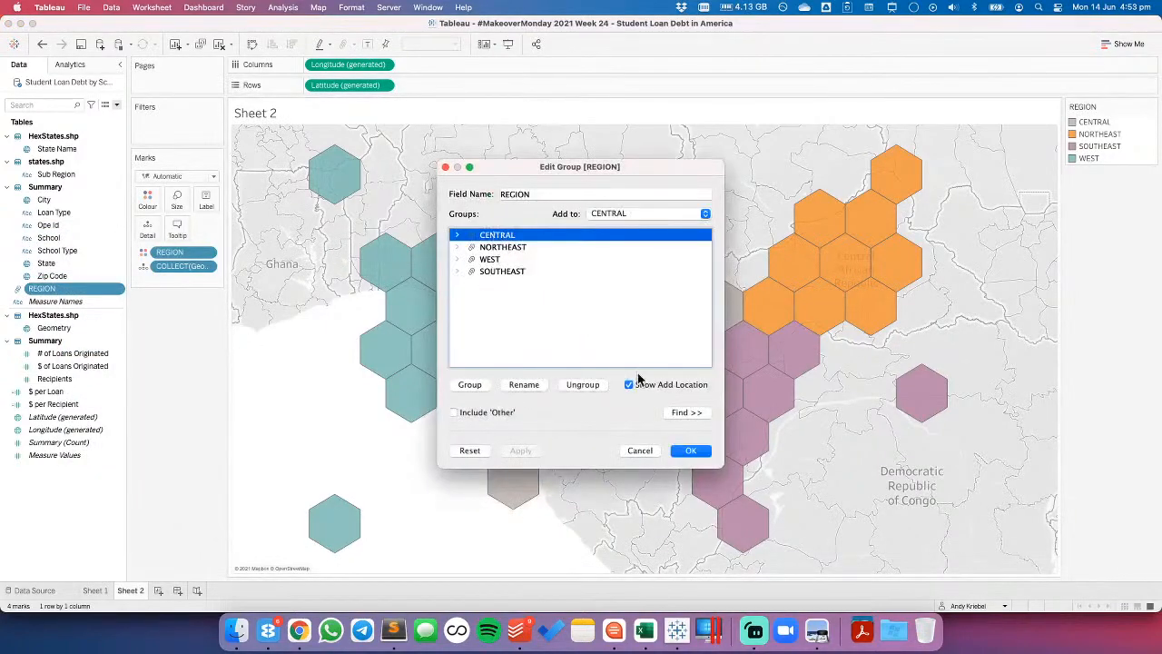
left_click(591, 384)
left_click(703, 453)
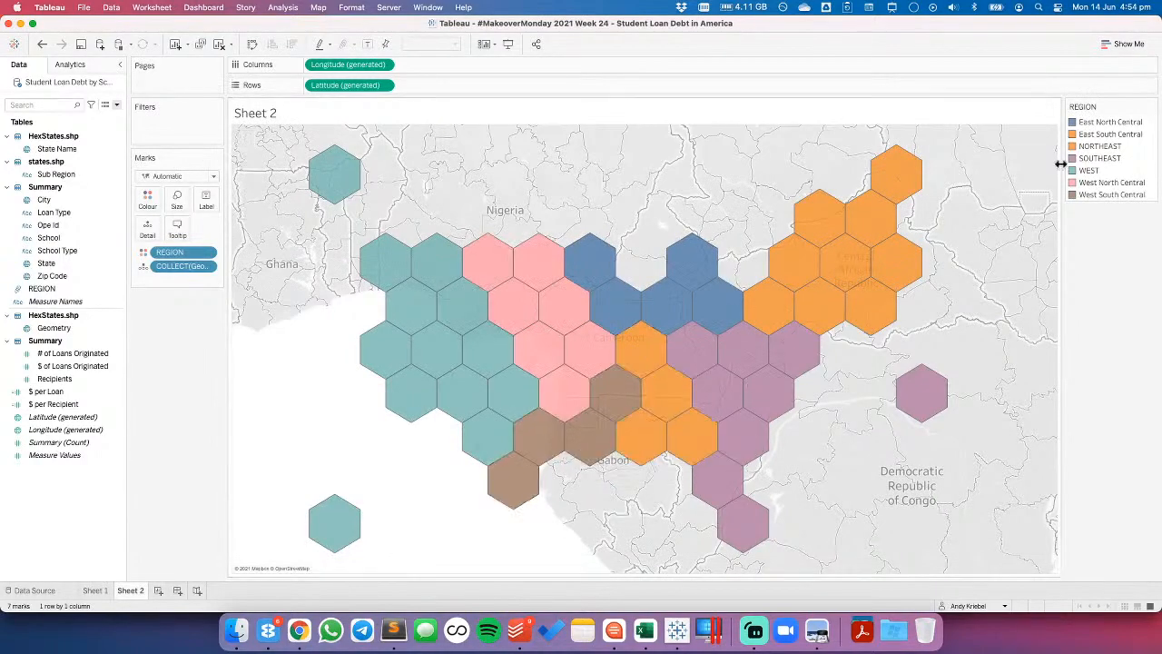
- Group the East North Central and West North Central regions
left_click(1091, 127)
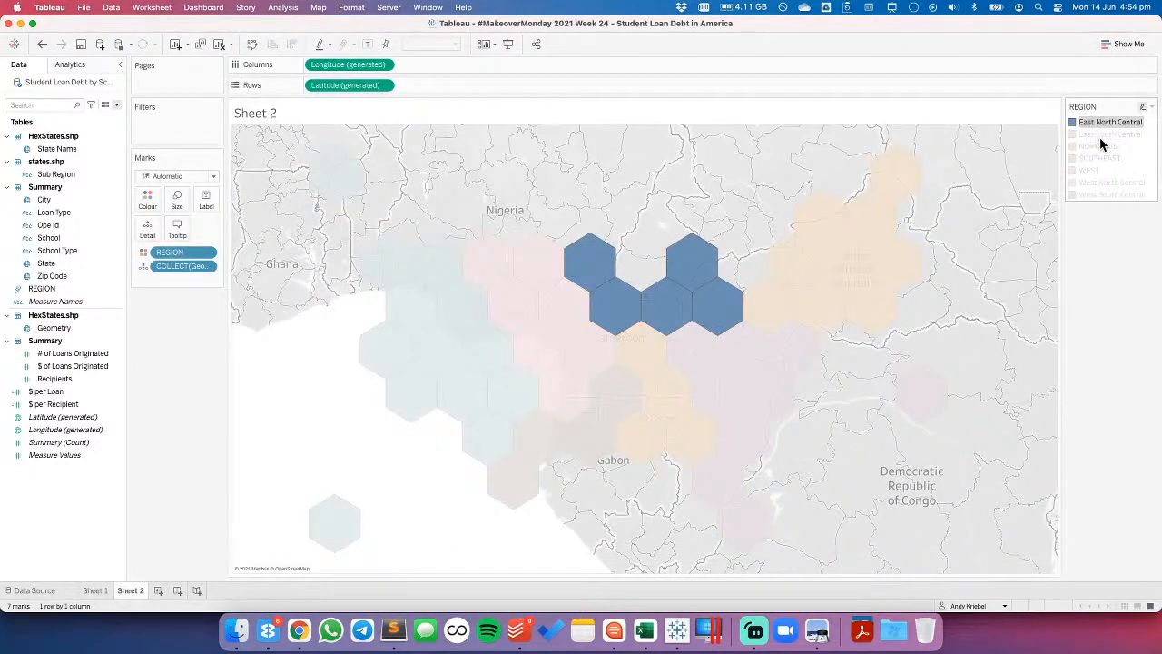
left_click(1101, 181, "super")
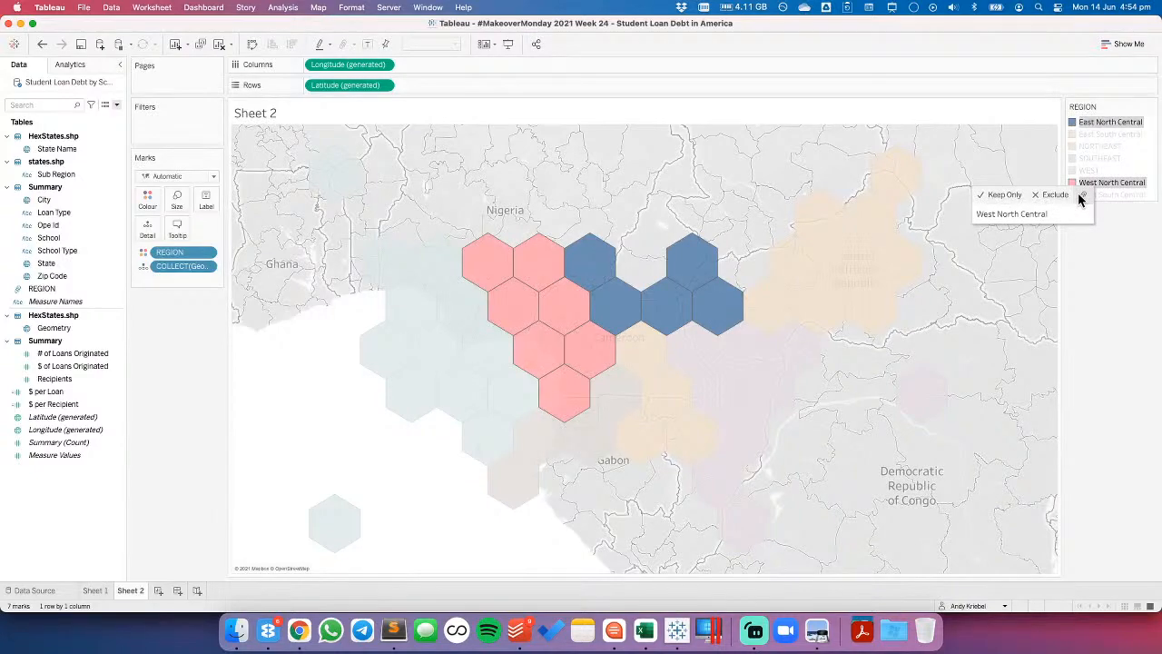
left_click(1079, 193)
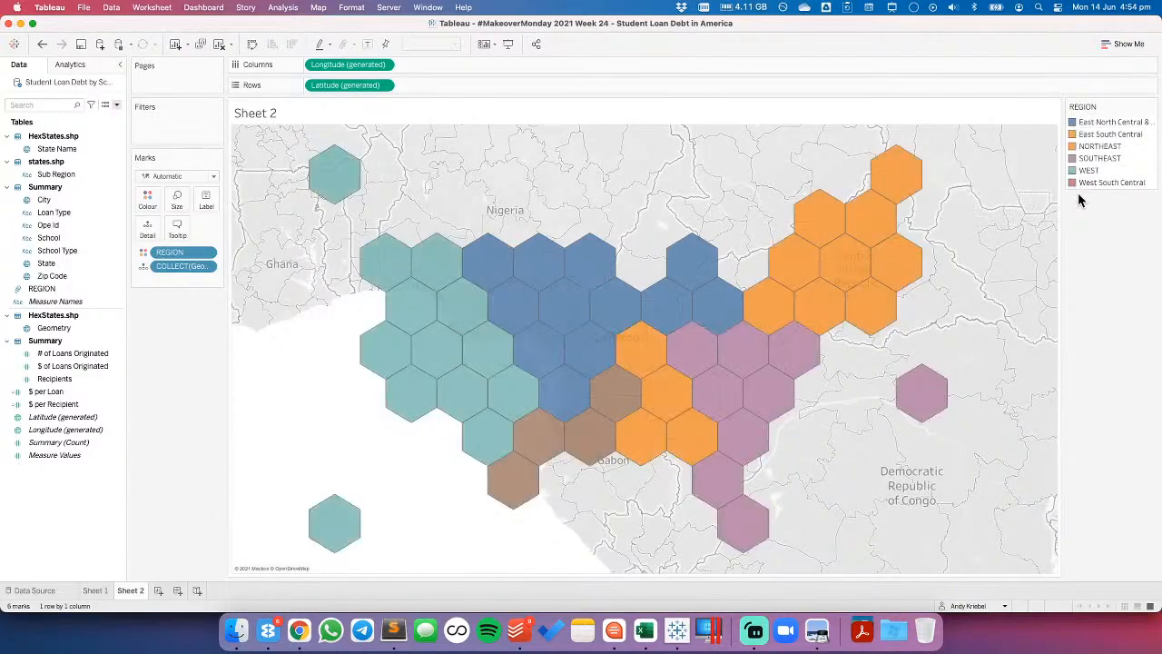
left_click(1101, 135)
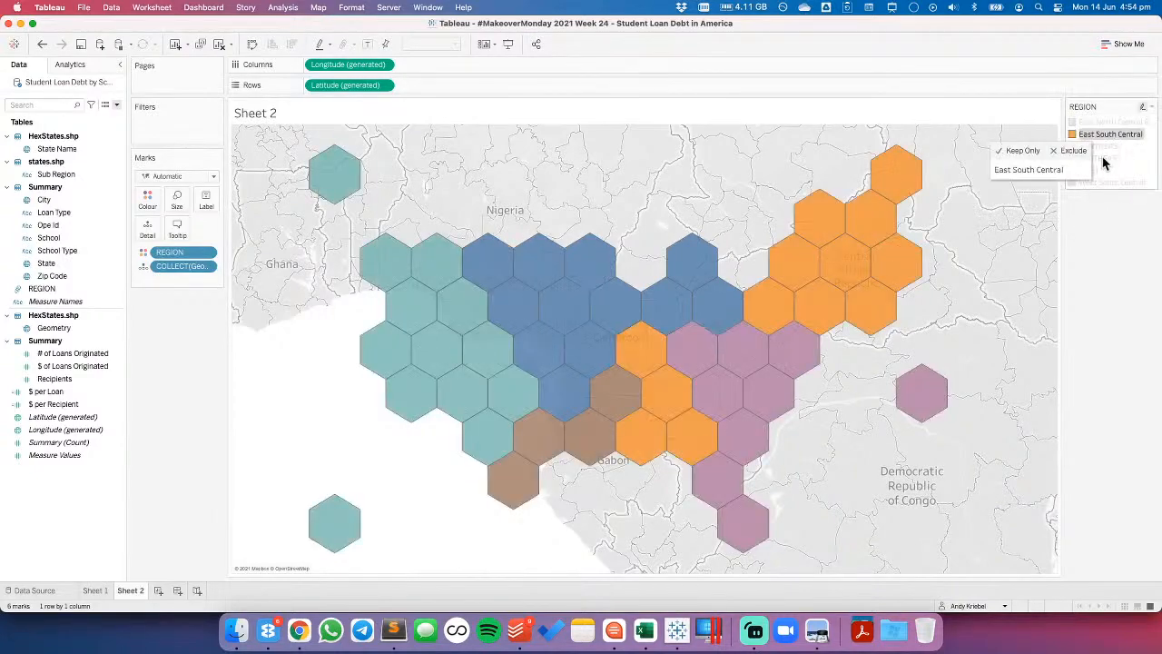
left_click(1101, 180, "super")
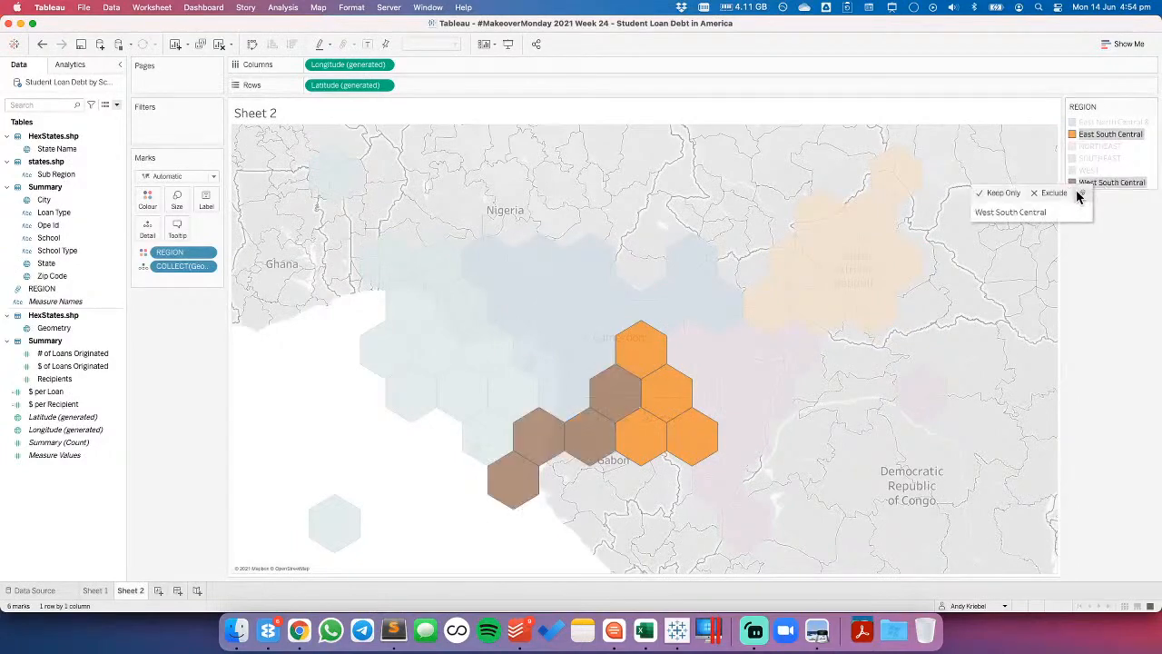
left_click(1052, 194)
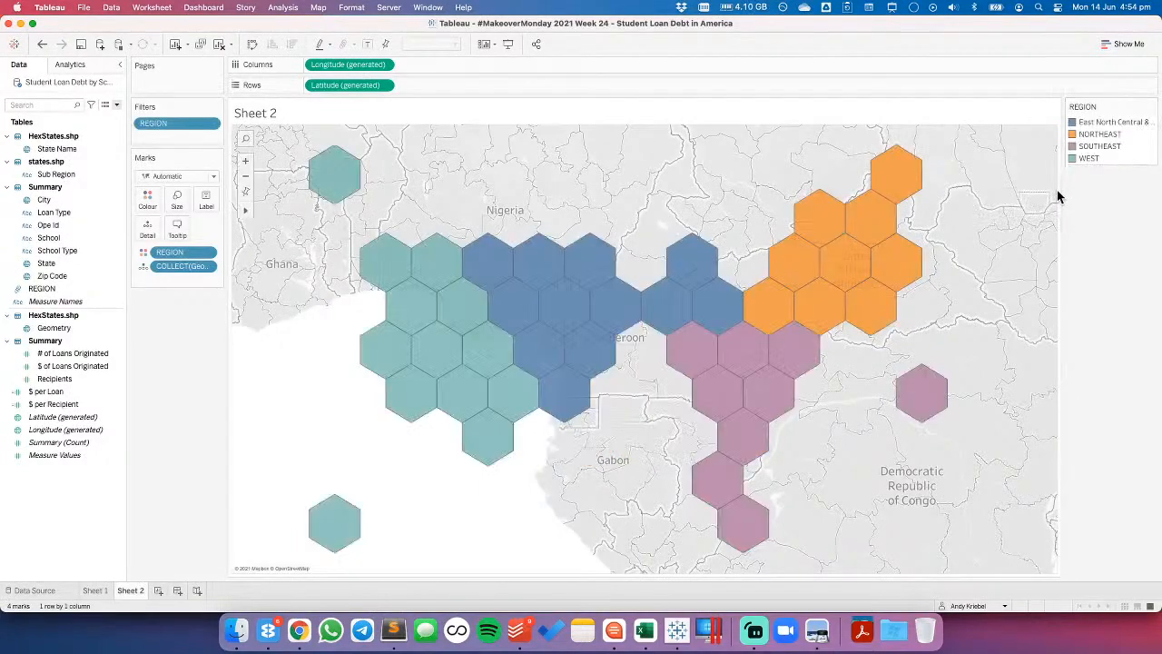
left_click(42, 44)
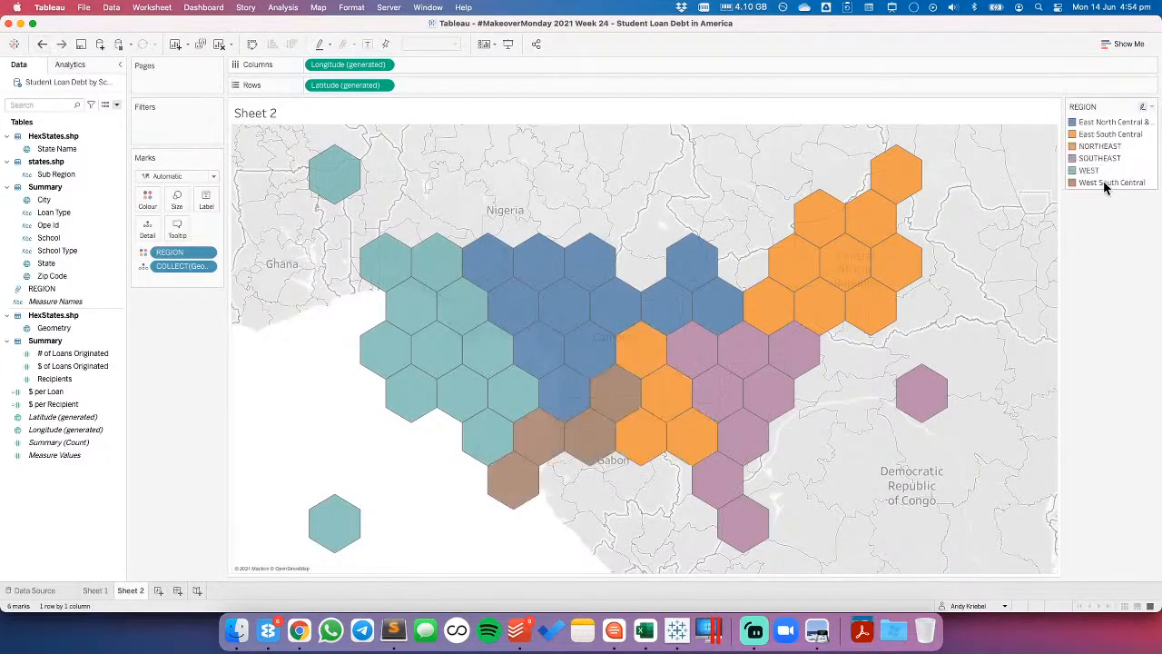
- Group the East South Central and West South Central regions
left_click(1106, 184)
left_click(1112, 135, "super")
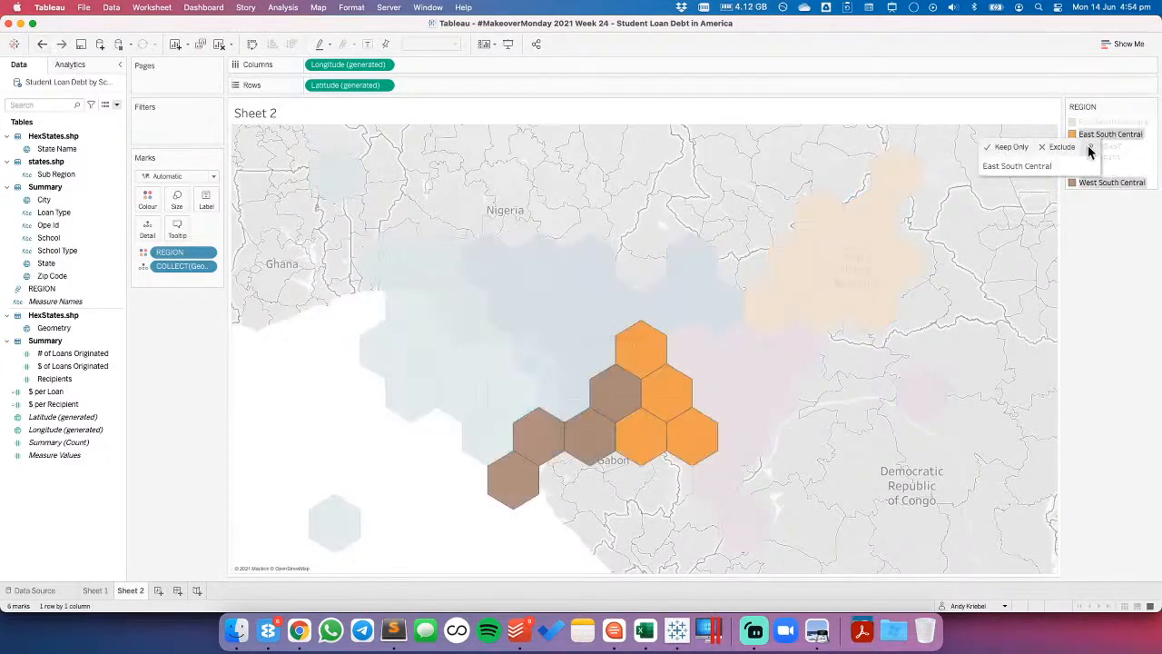
left_click(1090, 151)
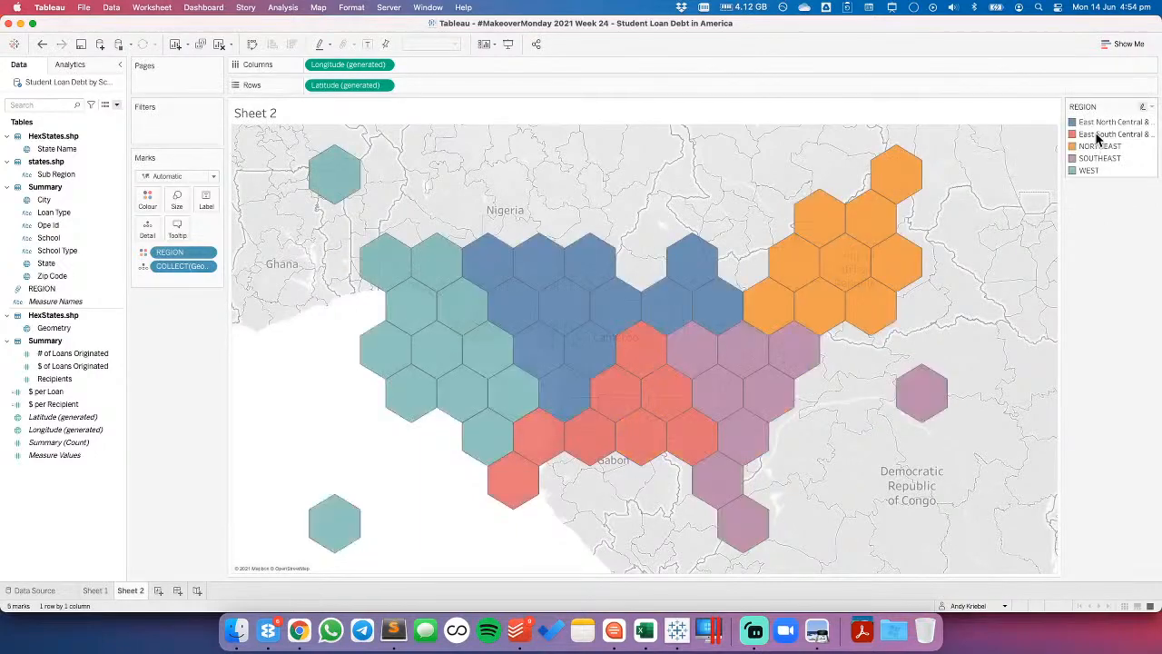
- Set the alias of the combined East South Central and West South Central group to CENTRAL SOUTH
left_click(1097, 136)
right_click(1097, 136)
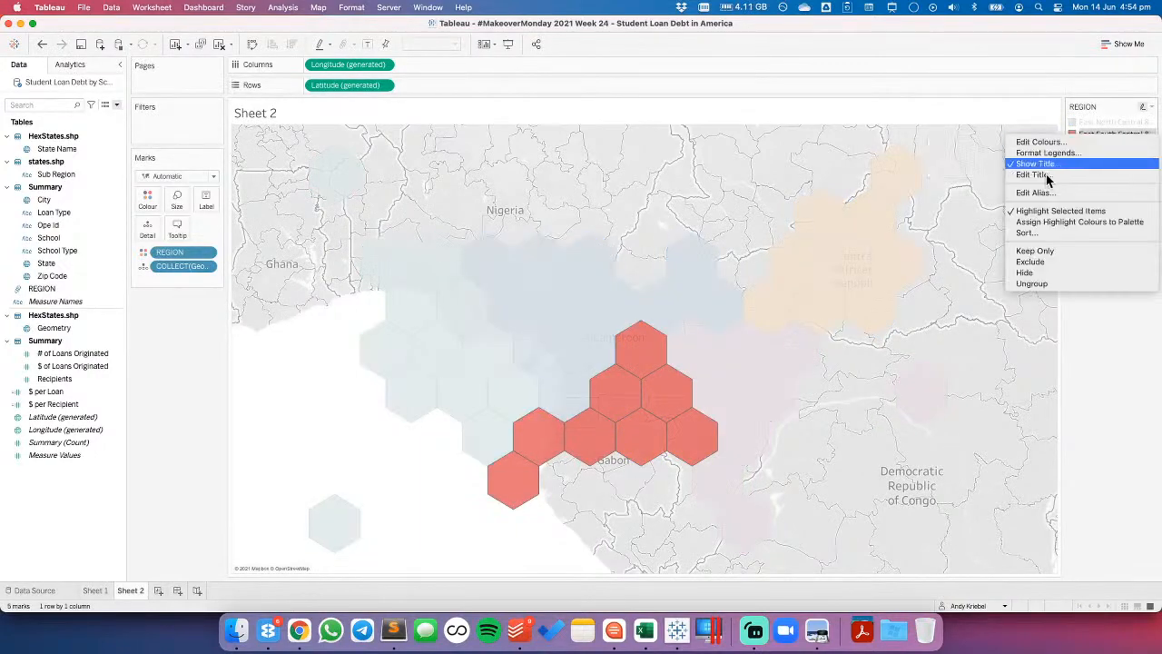
left_click(1044, 194)
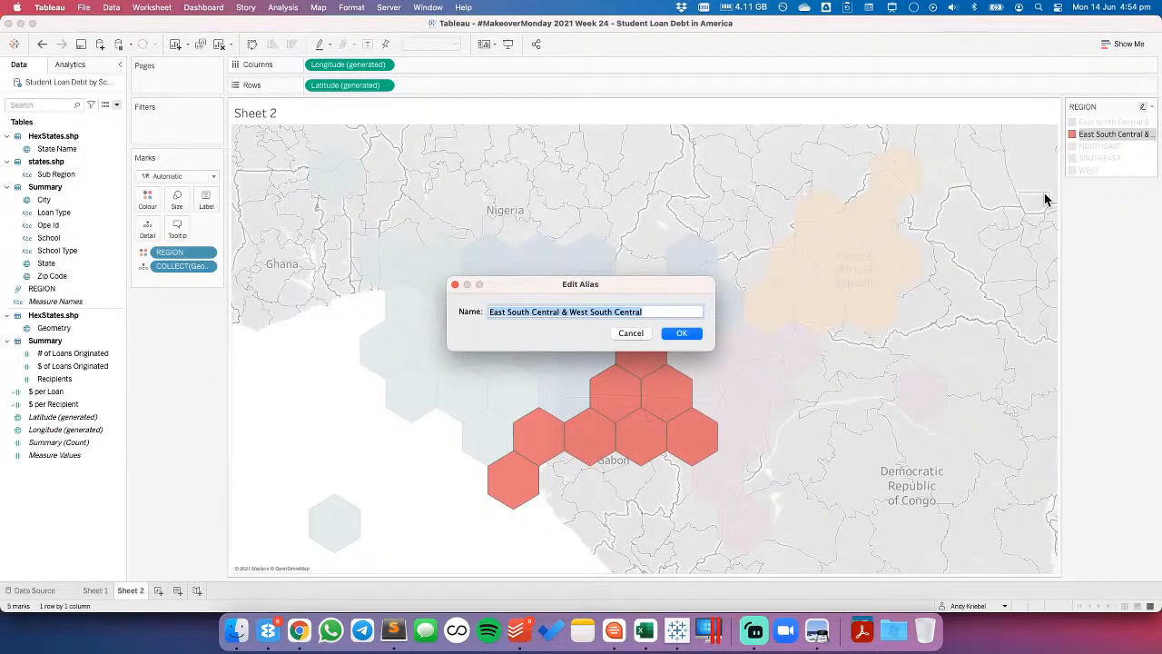
type("SOUTH CENT")
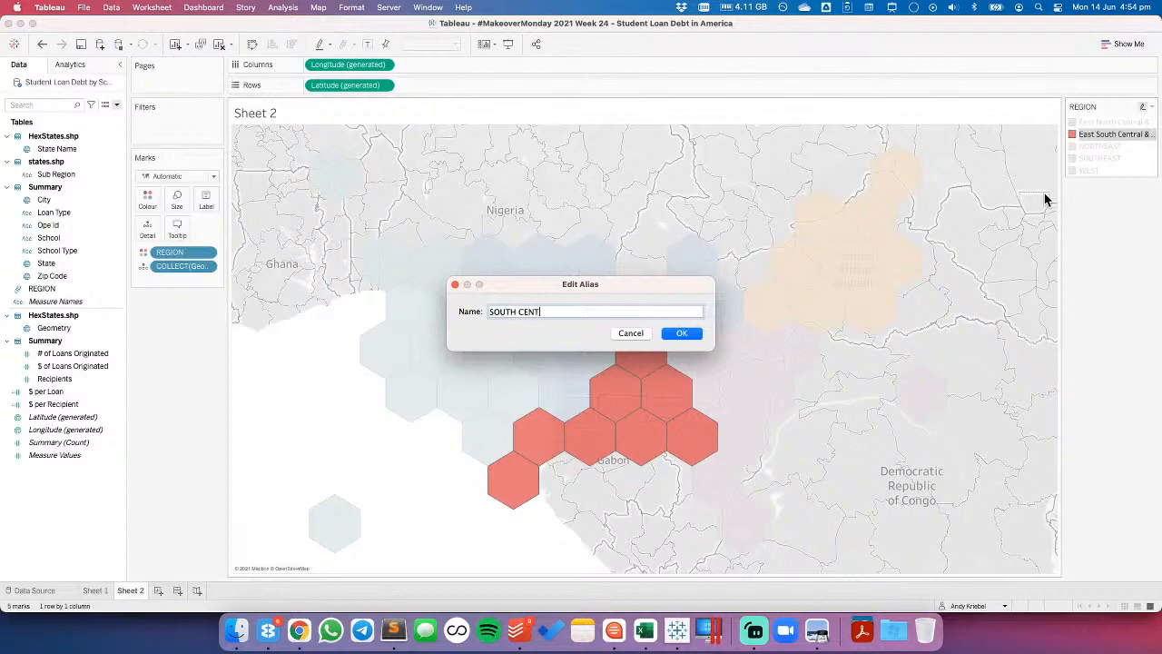
type("RA")
key("super+a")
type("CENTRAL SOUTH")
key("Return")
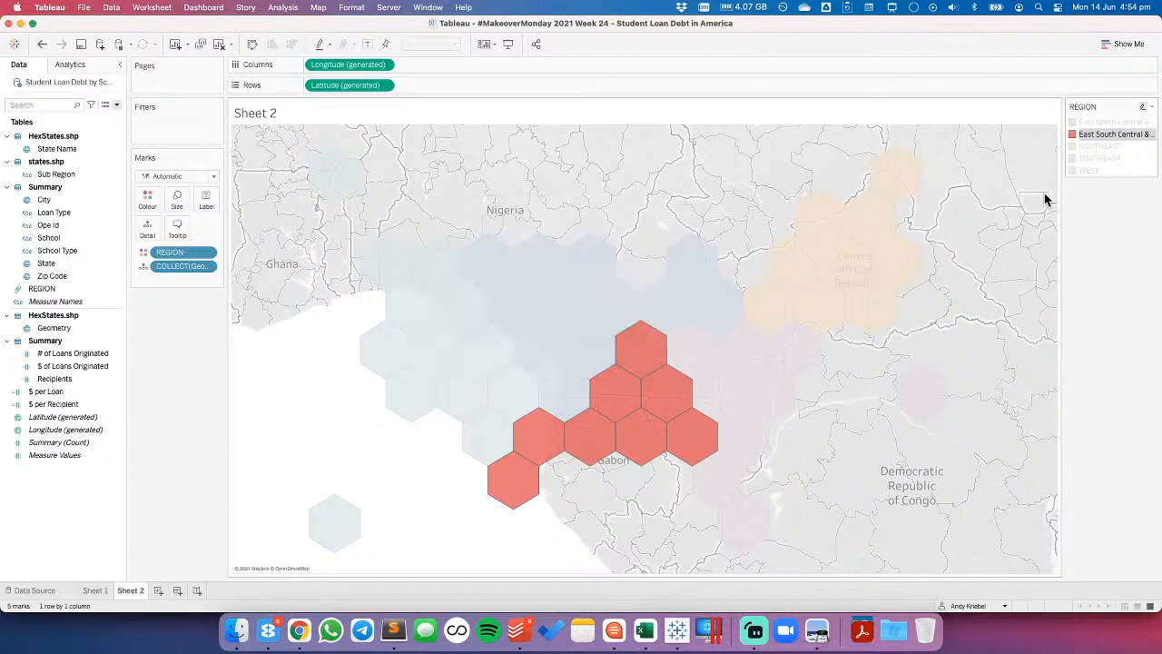
right_click(1117, 122)
left_click(1109, 133)
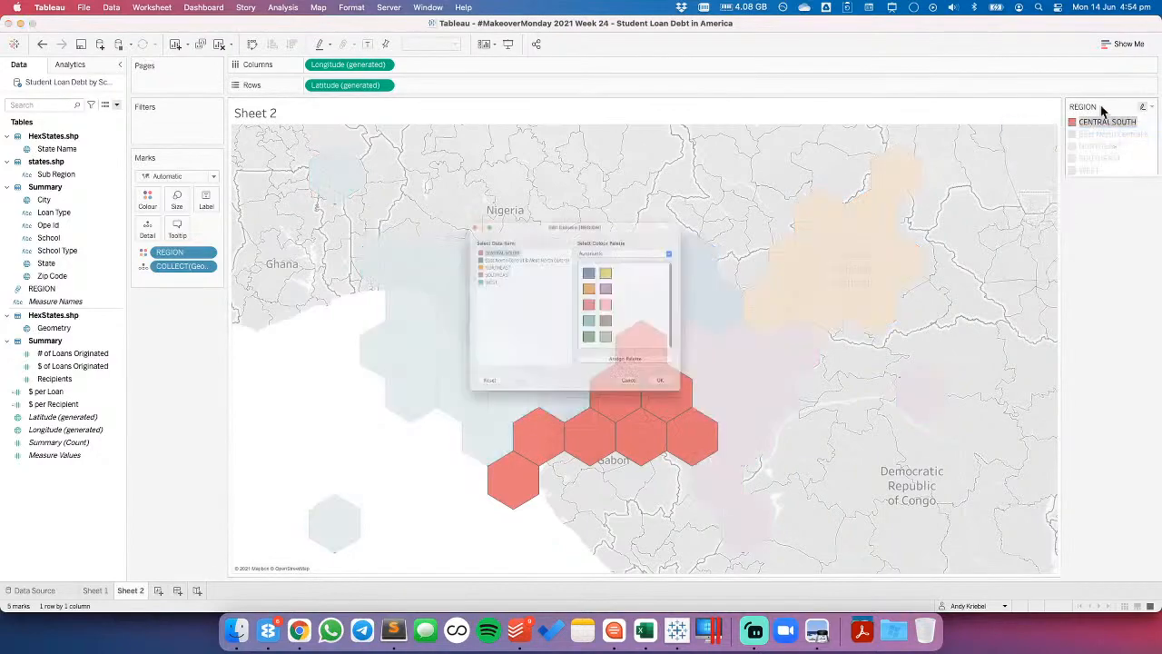
key("Return")
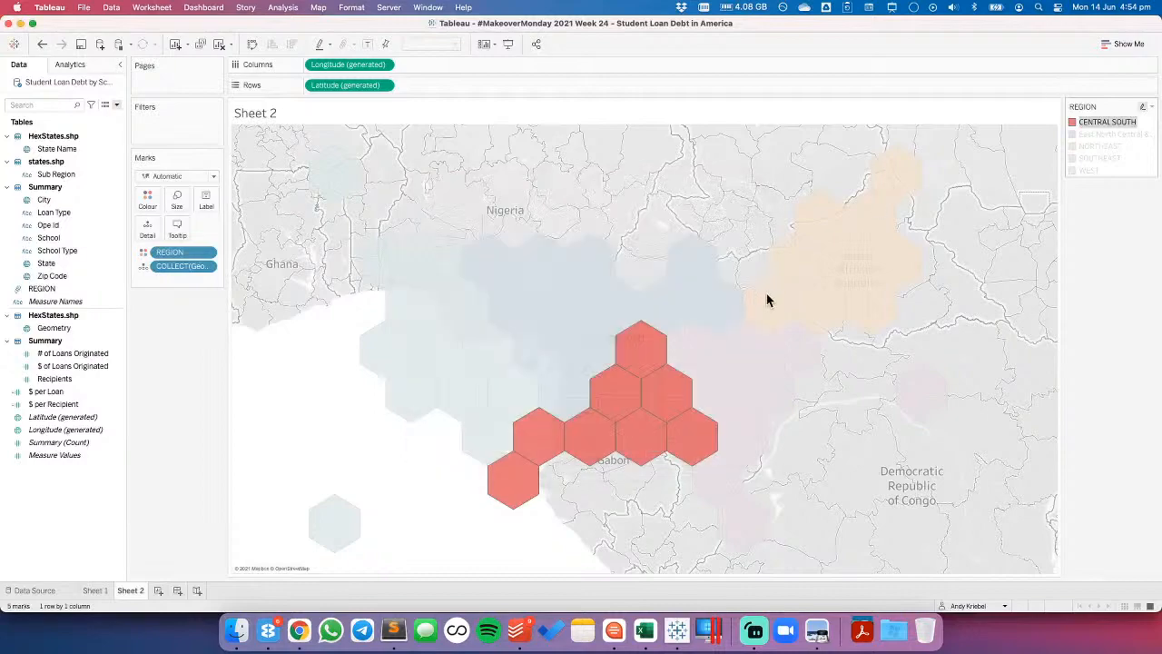
- Set the alias of the combined East North Central and West North Central group to CENTRAL NORTH
left_click(1105, 133)
right_click(1105, 134)
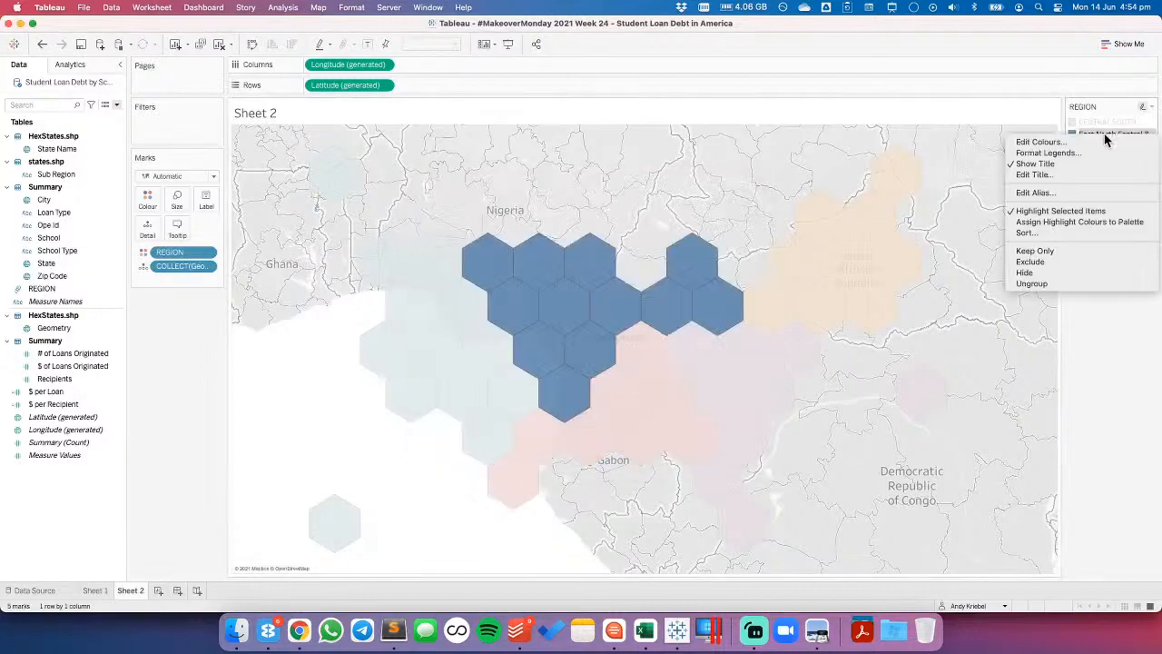
left_click(1067, 193)
type("CENTRAL NORTH")
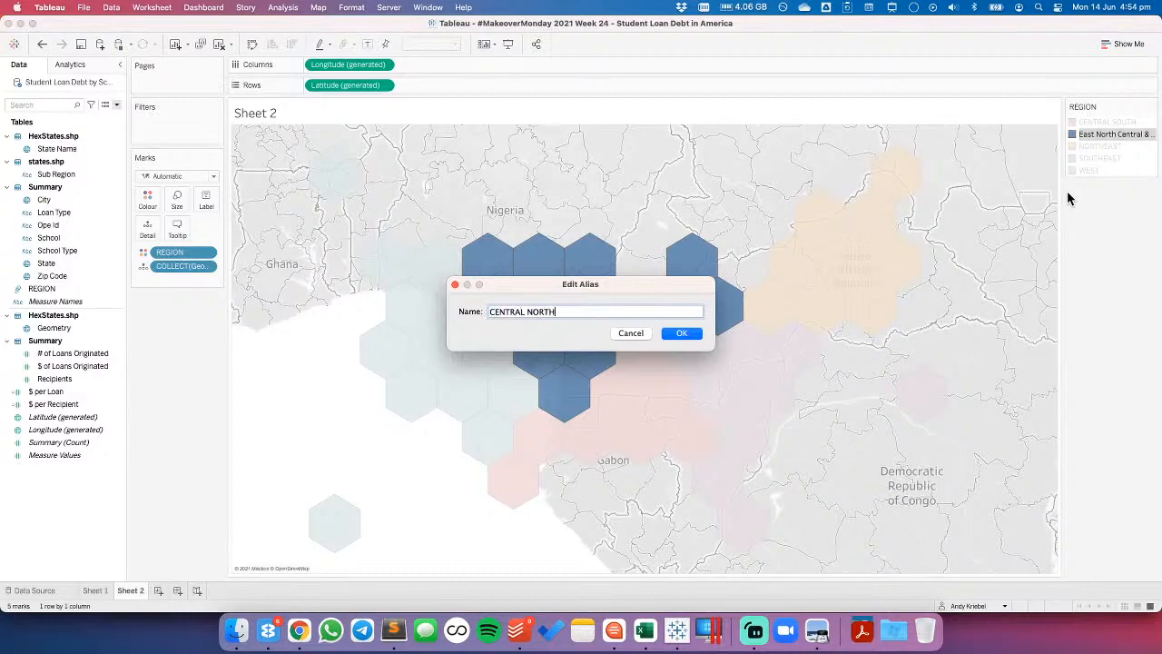
key("Return")
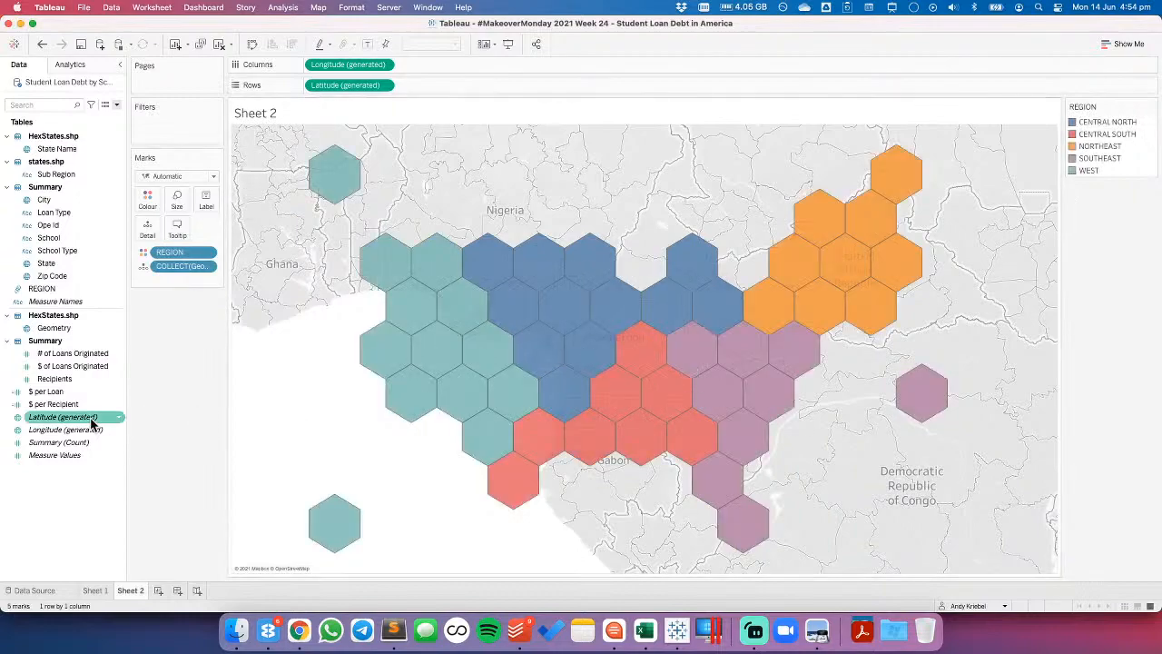
- Turn off the zero lines and grid lines in the workbook-wide formatting
right_click(290, 394)
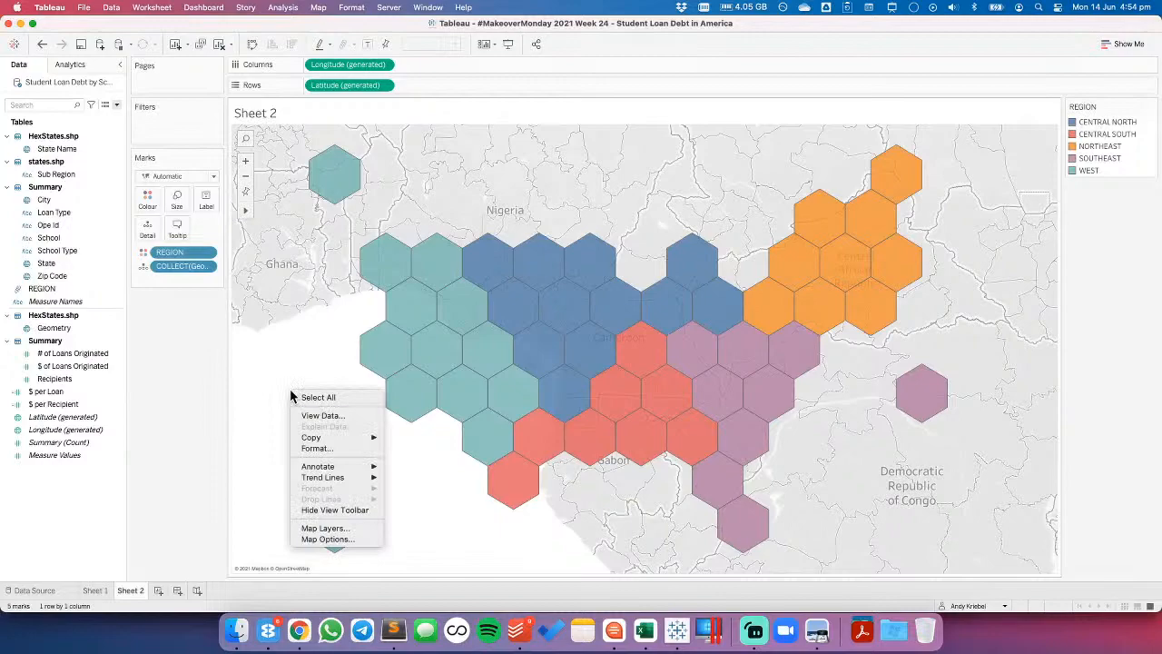
left_click(326, 449)
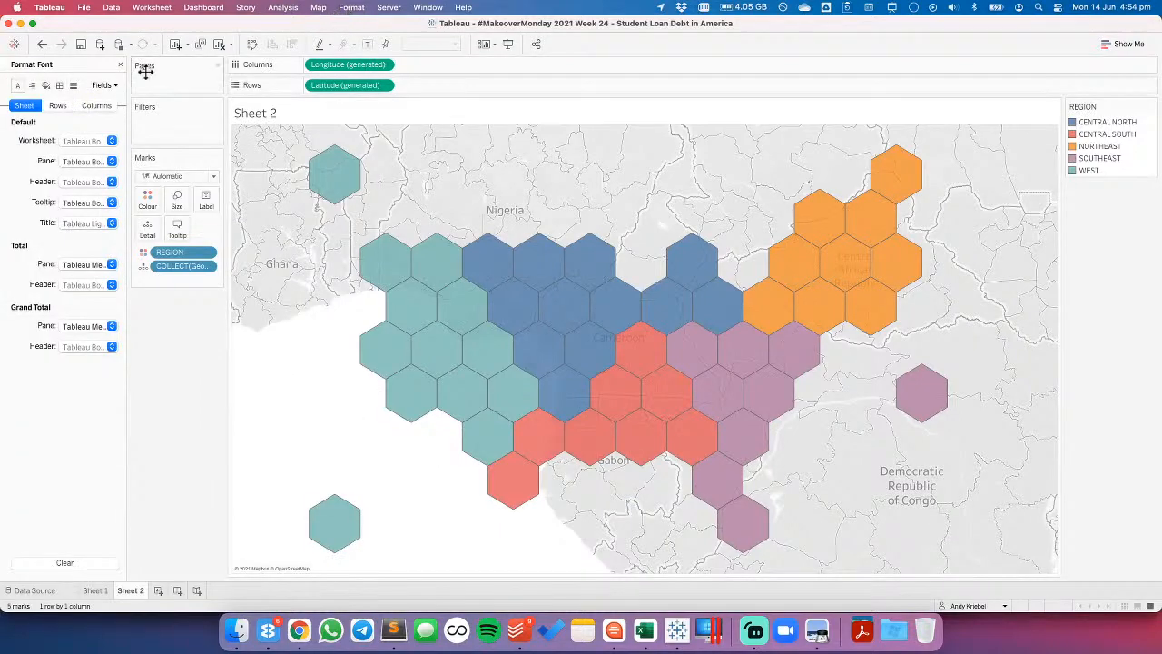
left_click(351, 8)
left_click(362, 51)
left_click(34, 340)
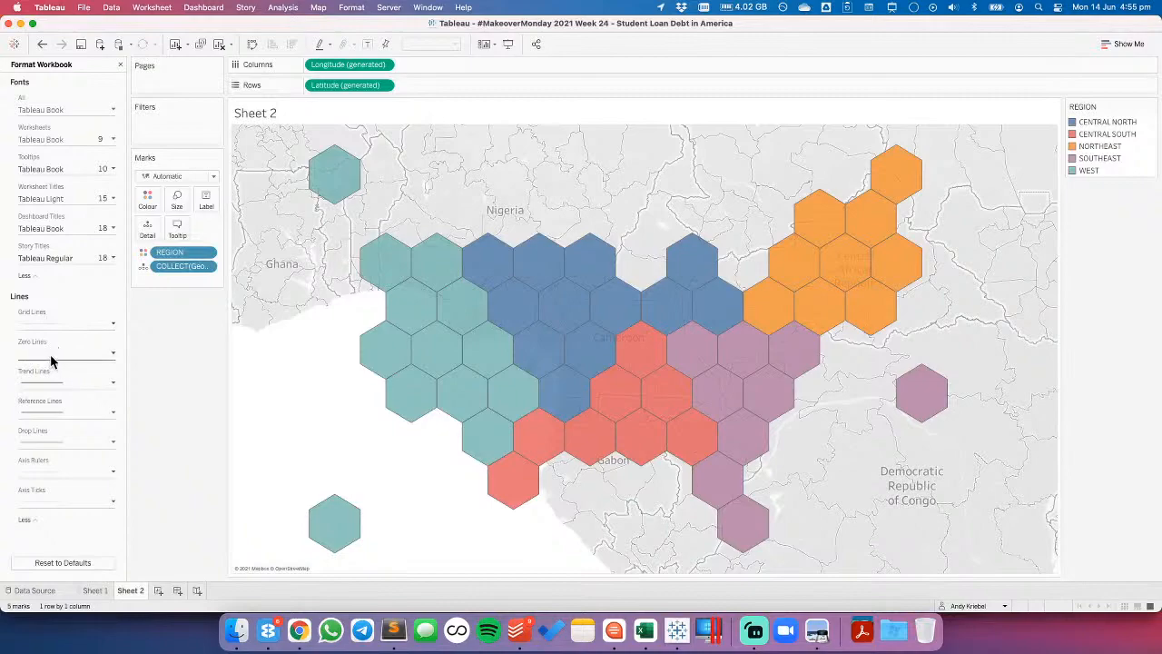
left_click(50, 353)
left_click(56, 377)
left_click(45, 390)
left_click(40, 328)
left_click(65, 346)
left_click(56, 376)
- Turn off the axis rulers for the whole workbook and close the workbook formatting
left_click(54, 472)
left_click(60, 289)
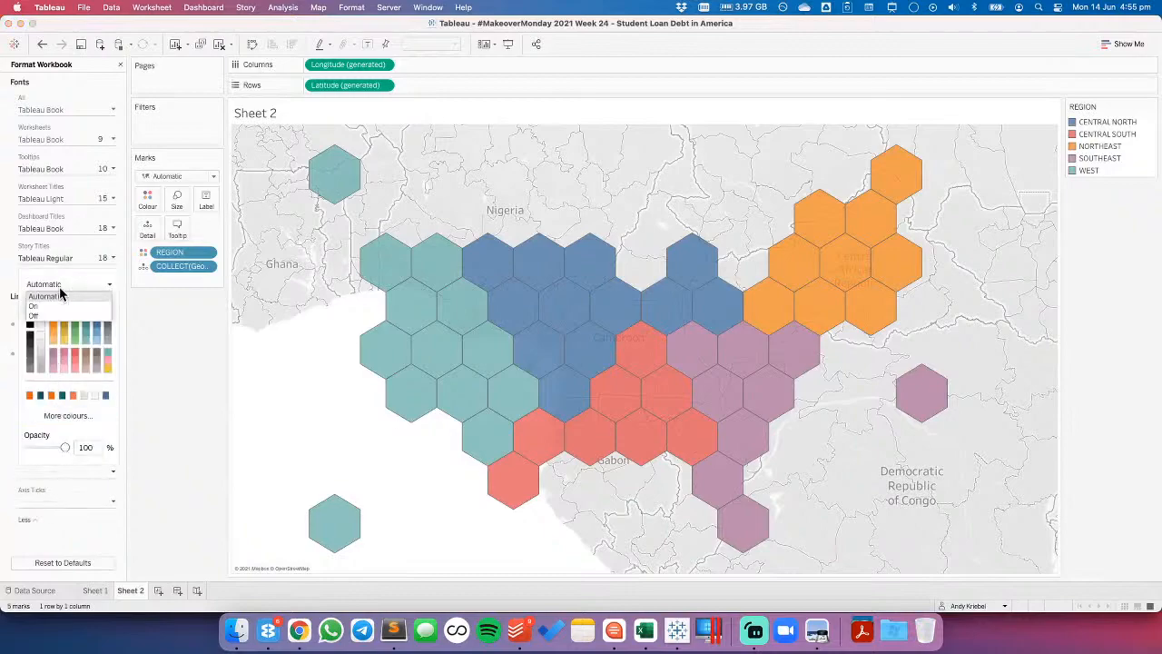
left_click(35, 315)
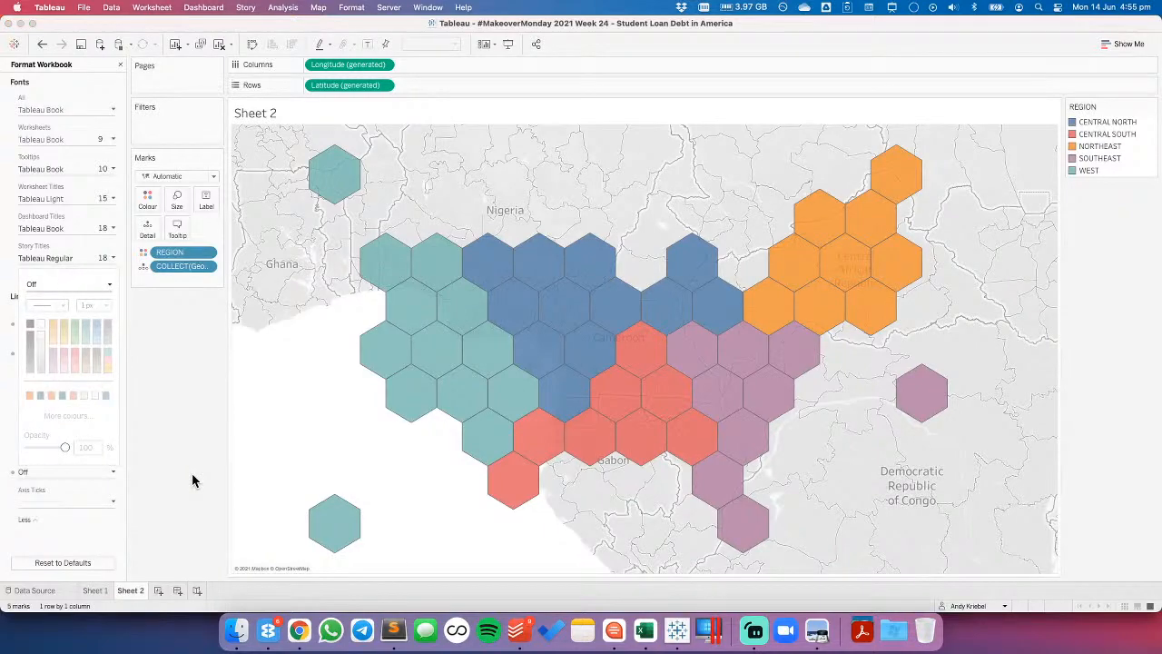
left_click(193, 480)
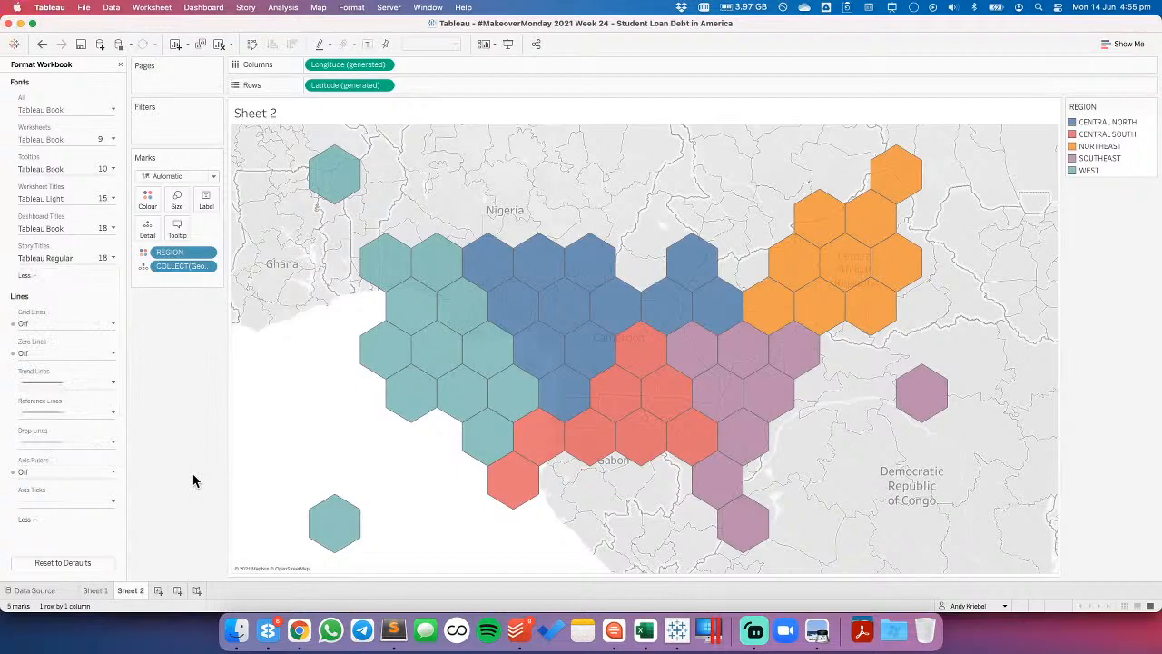
left_click(121, 67)
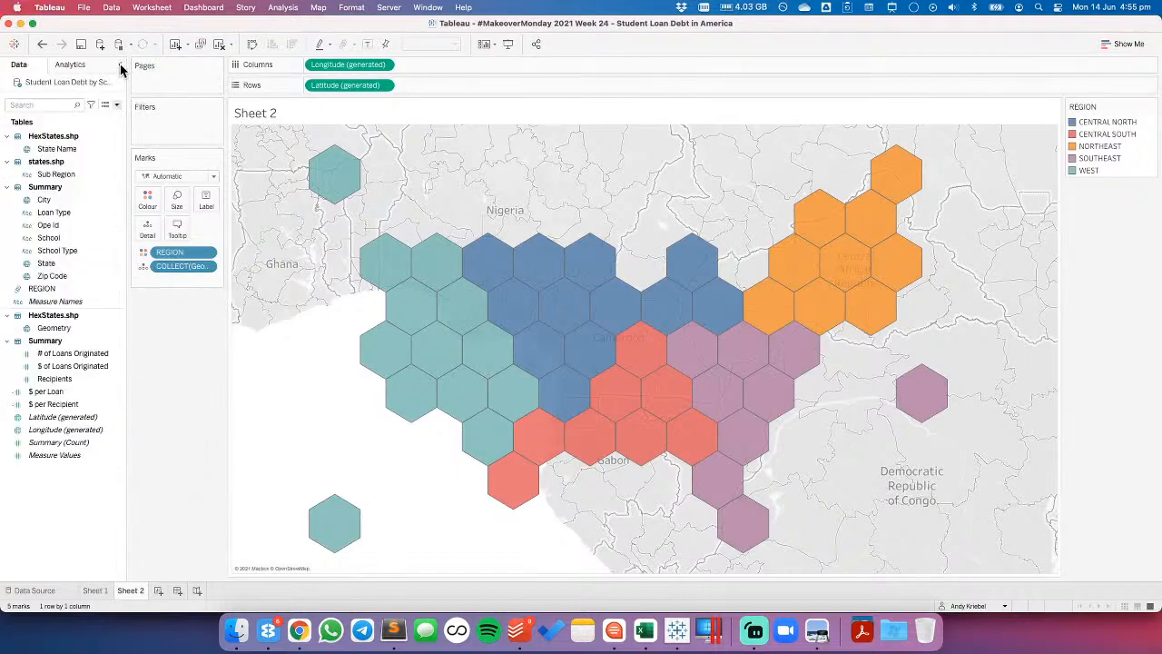
- Set the pane row divider and column divider borders of the hex map sheet to None
right_click(296, 334)
left_click(328, 390)
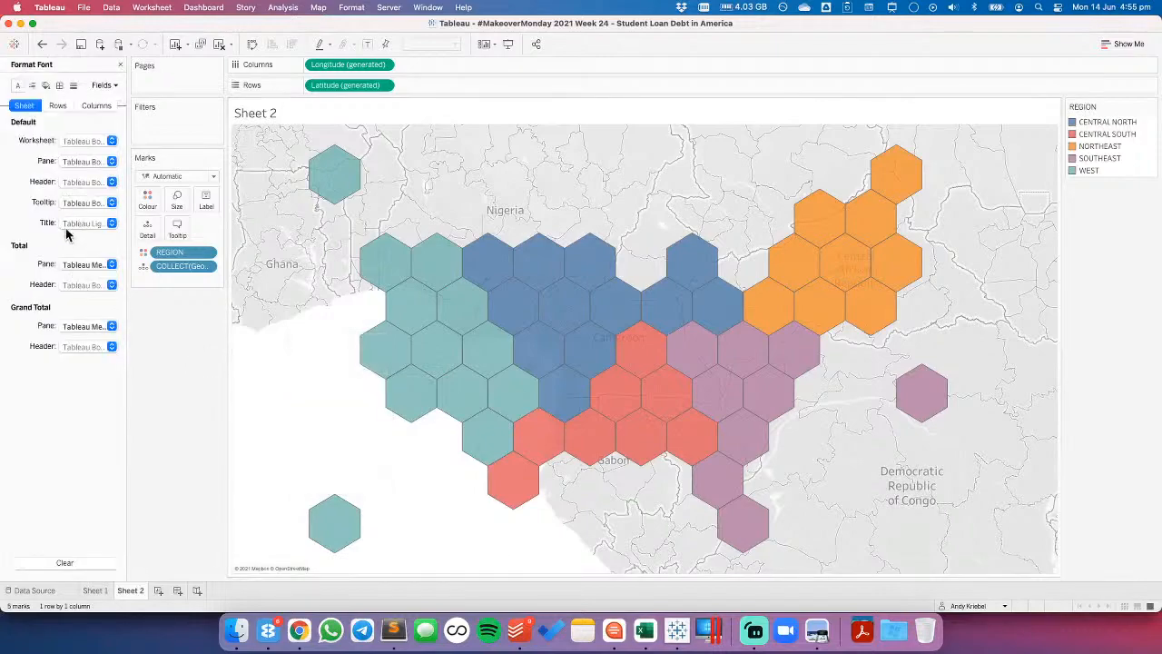
left_click(59, 85)
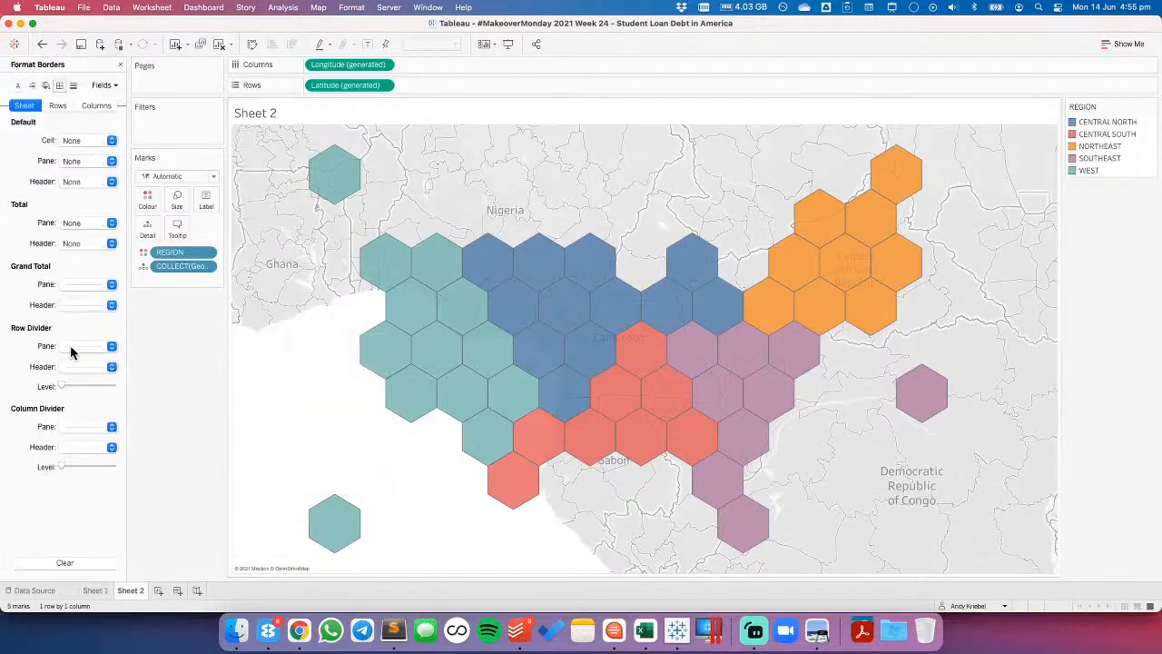
left_click(72, 346)
left_click(91, 427)
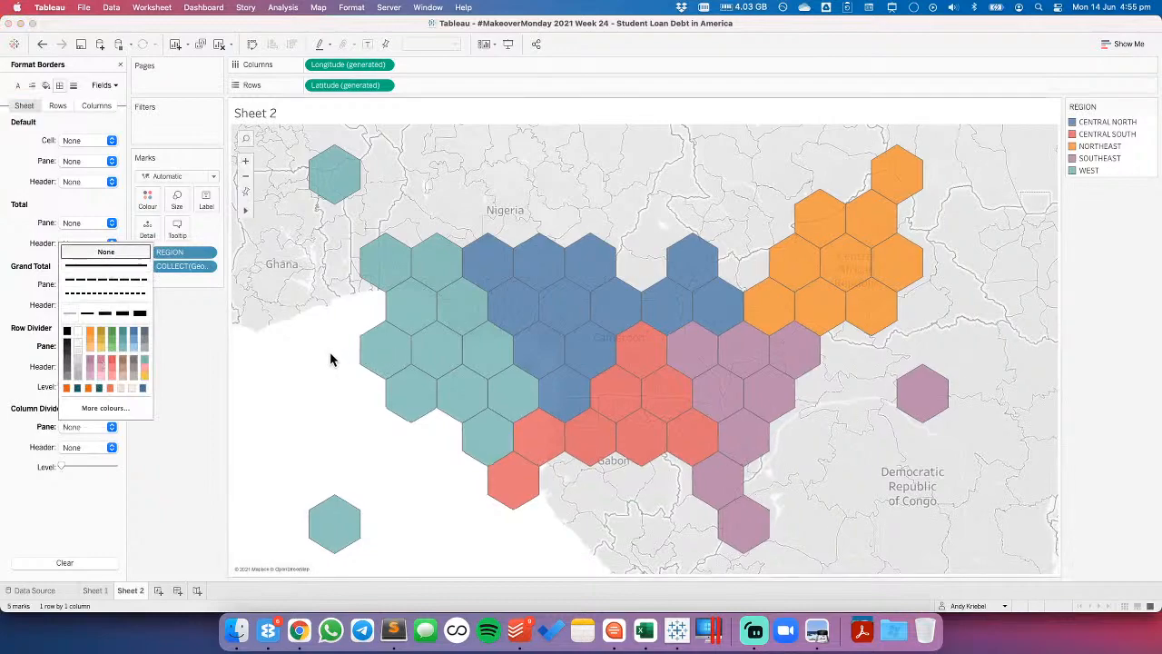
- Set the background map's washout to 100% and close the map layer settings
left_click(355, 8)
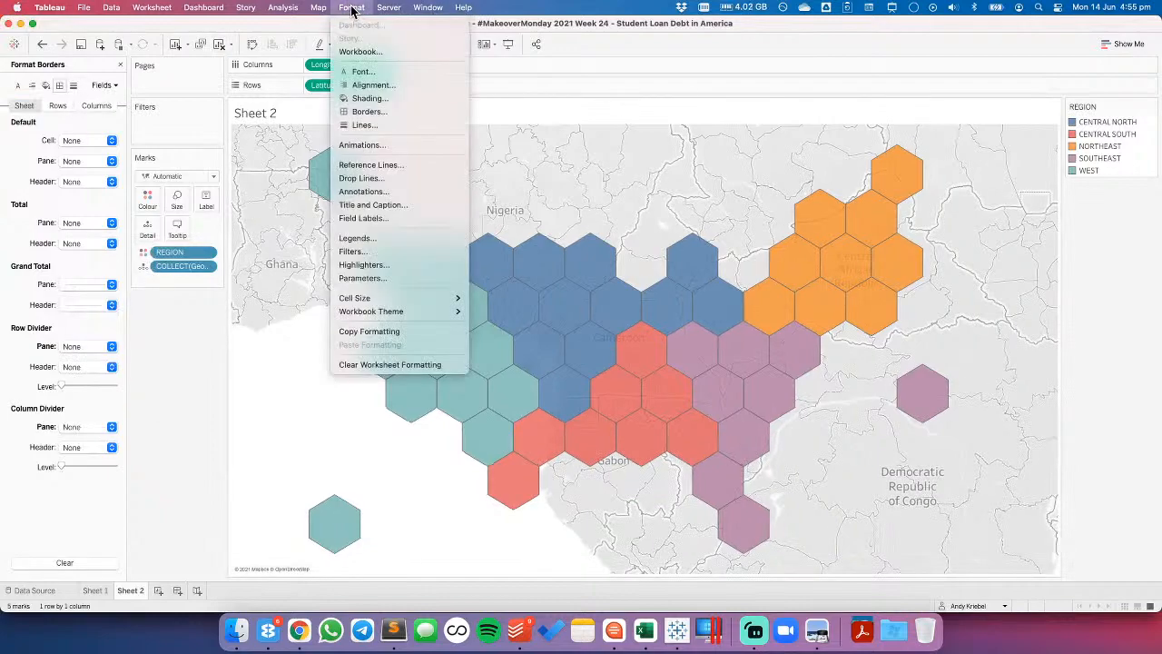
mouse_move(332, 40)
left_click(335, 84)
left_click(20, 181)
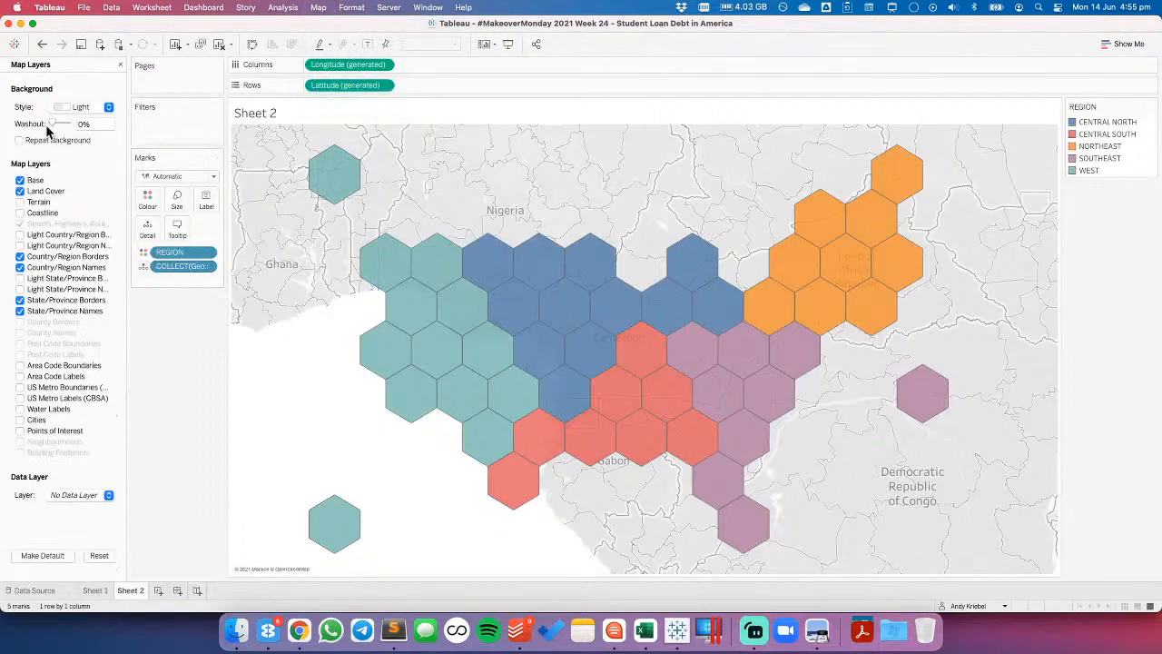
left_click_drag(53, 125, 80, 122)
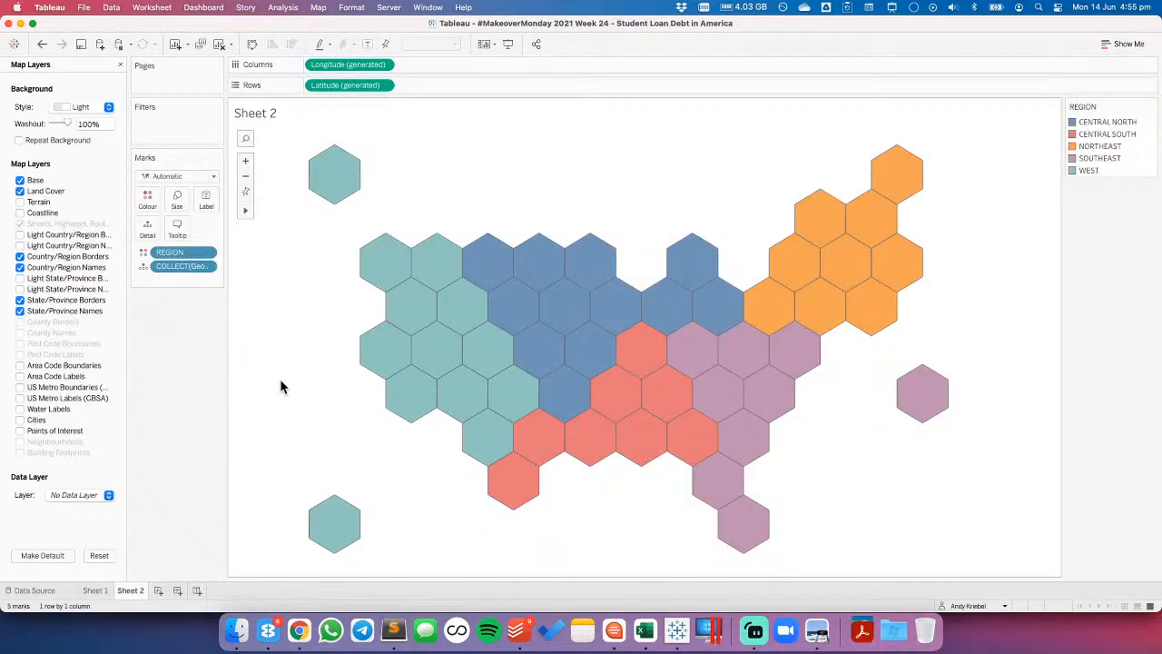
left_click(120, 65)
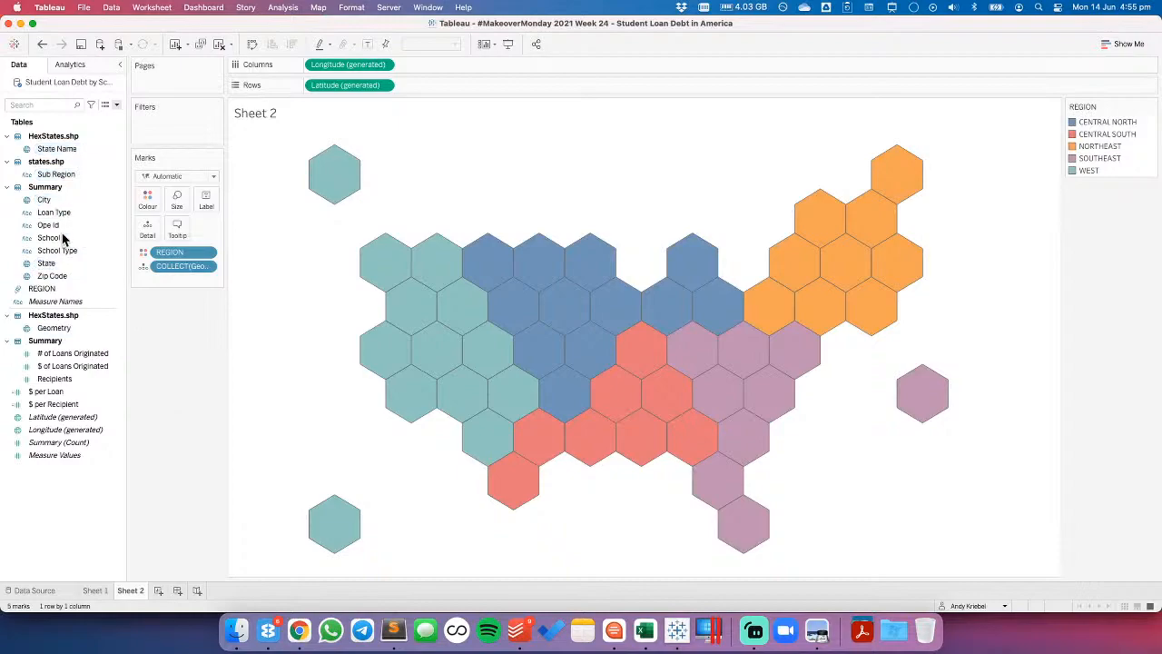
- Label each hexagon with its State and the $ per Recipient measure
left_click_drag(70, 264, 182, 361)
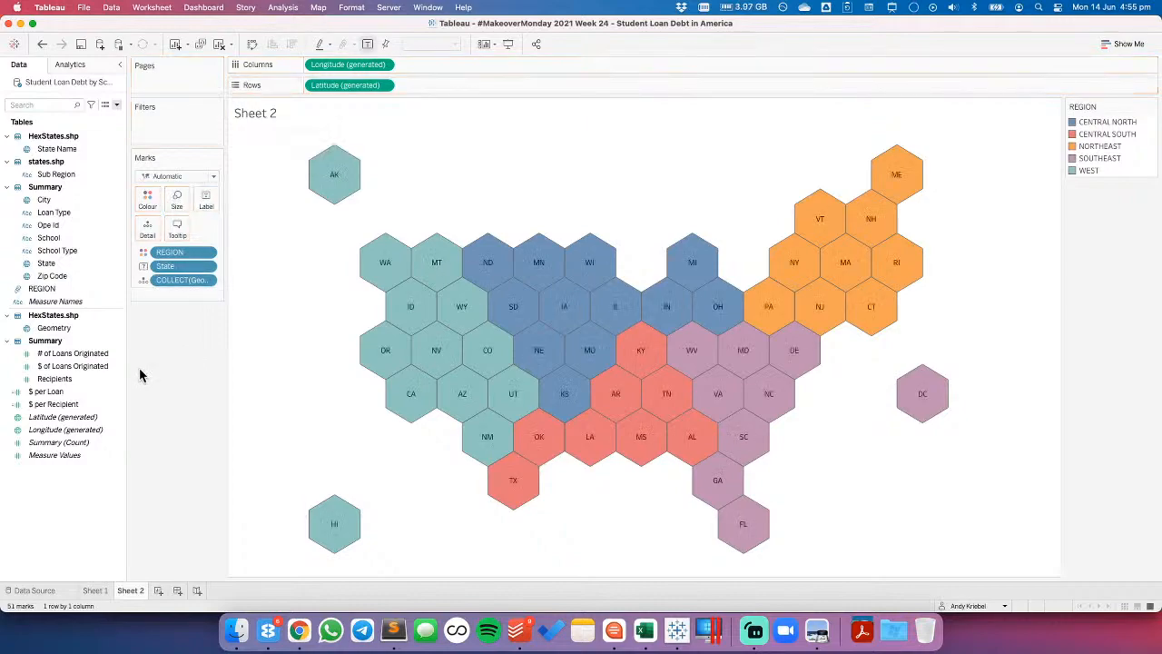
left_click(72, 408)
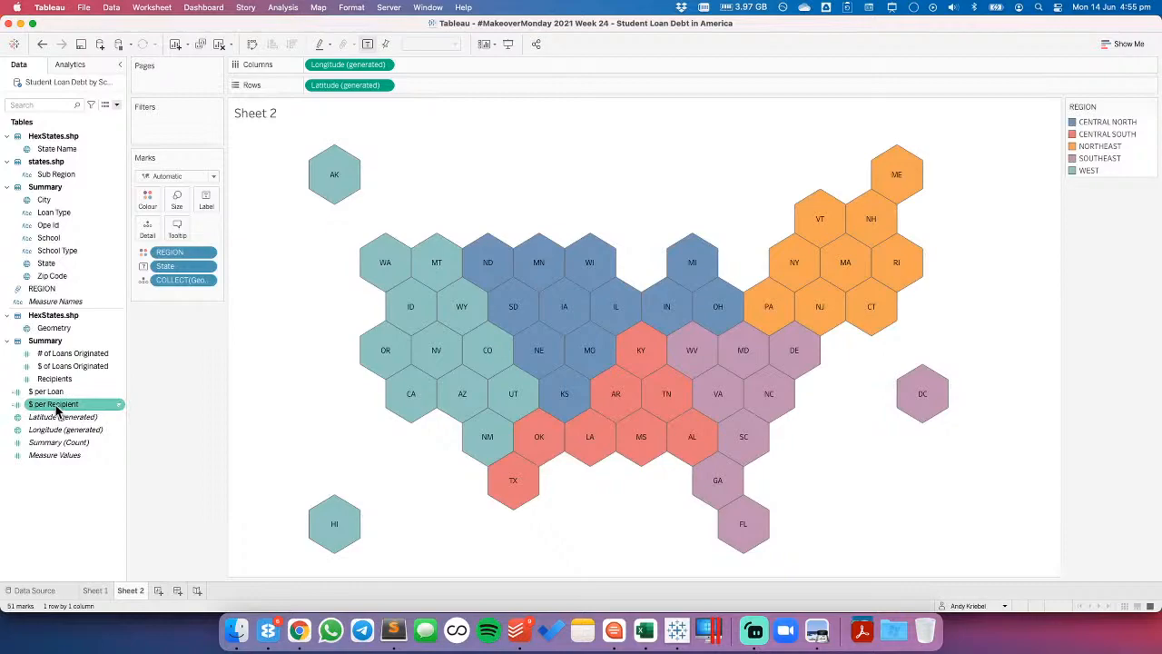
left_click_drag(53, 410, 208, 207)
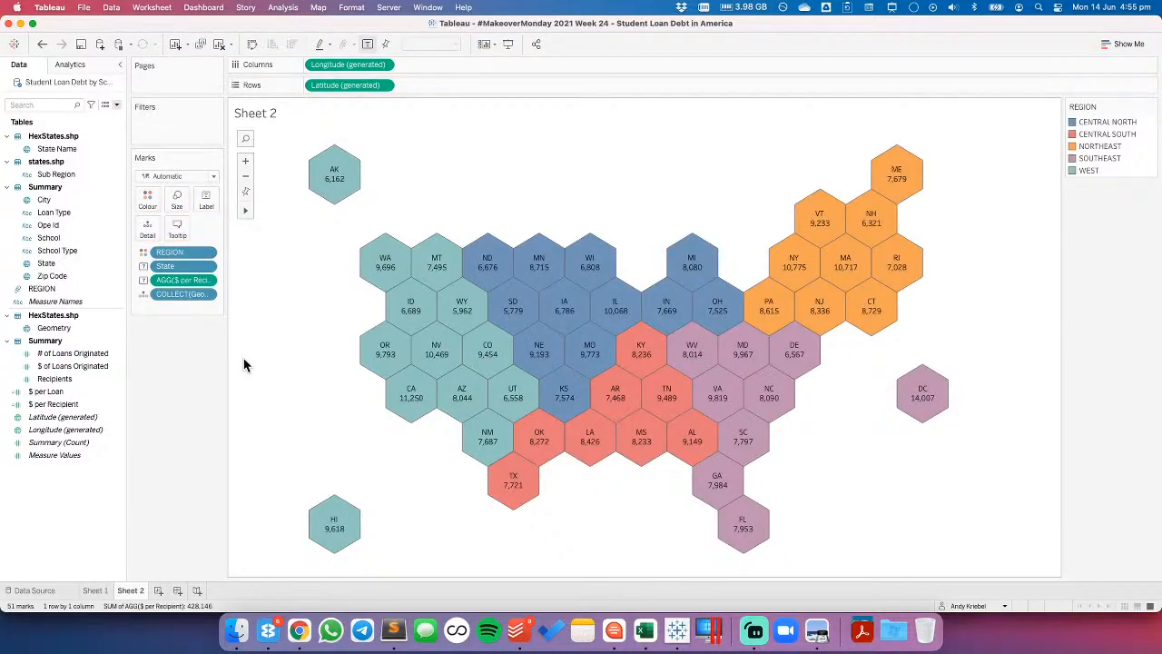
- Set the default number format of $ per Loan and $ per Recipient to Number (Custom) with 0 decimal places and a $ prefix
left_click(69, 408)
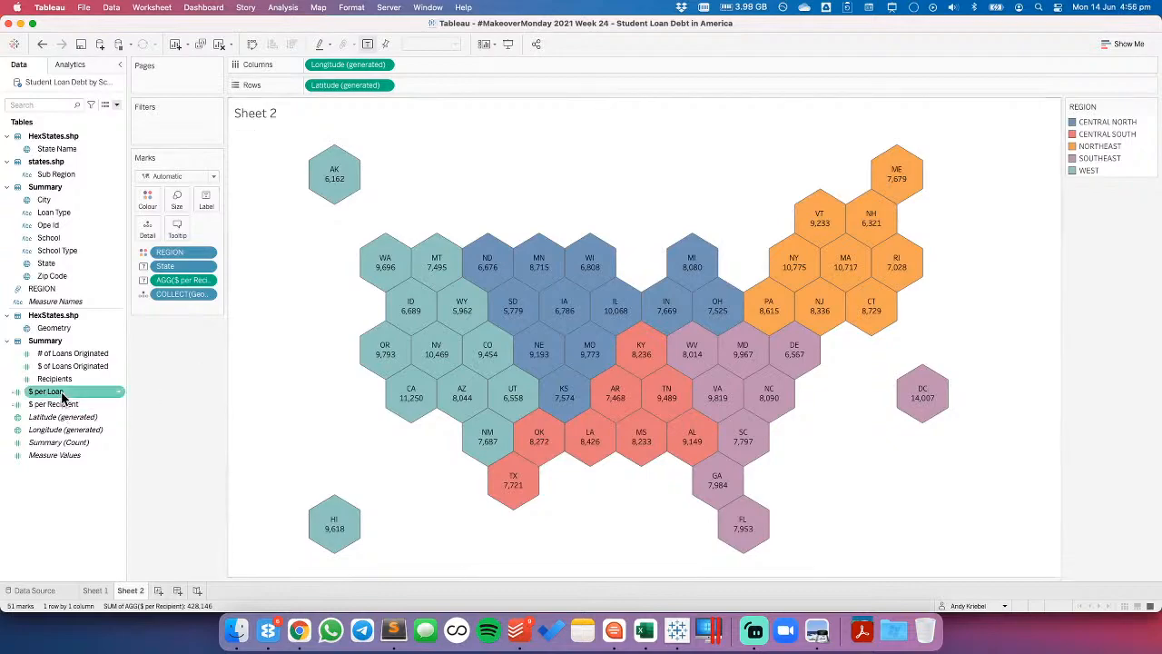
left_click(45, 391, "super")
right_click(66, 407)
mouse_move(145, 533)
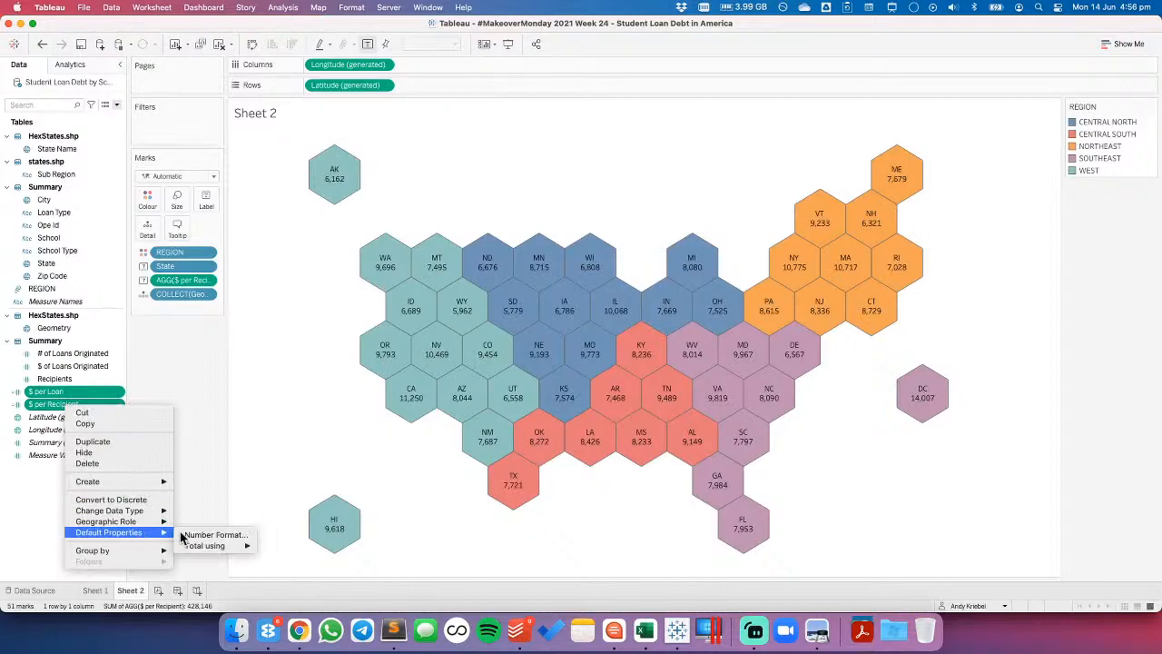
left_click(213, 534)
left_click(518, 270)
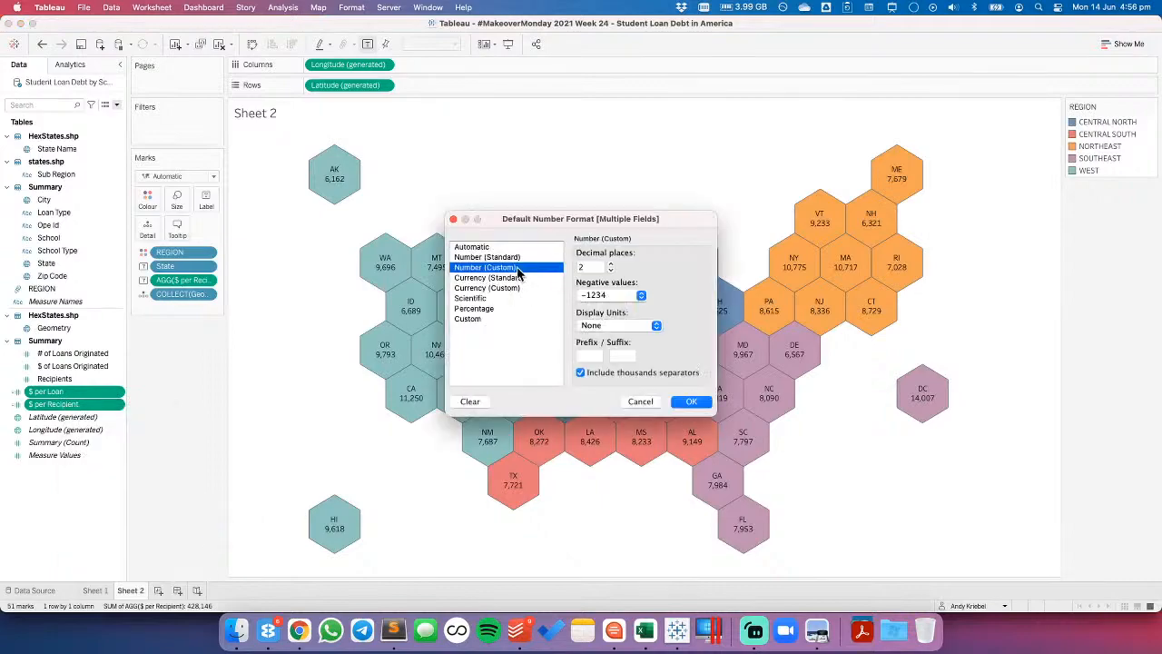
left_click(611, 270)
left_click(611, 270)
left_click(591, 355)
type("$")
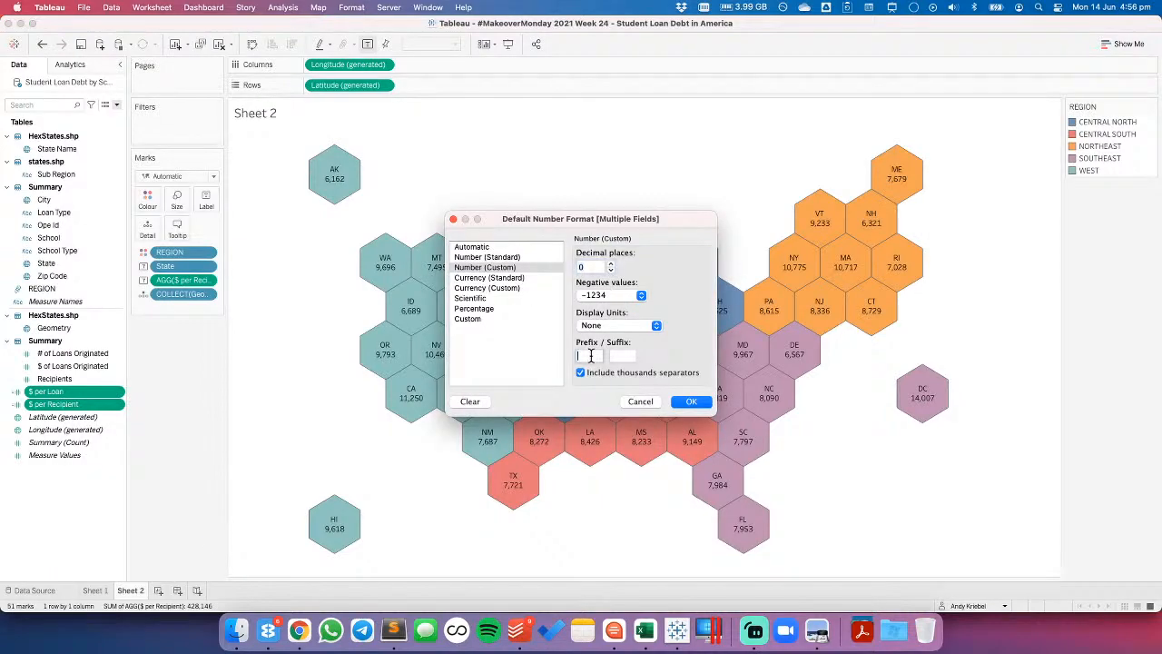
left_click(691, 401)
left_click(476, 95)
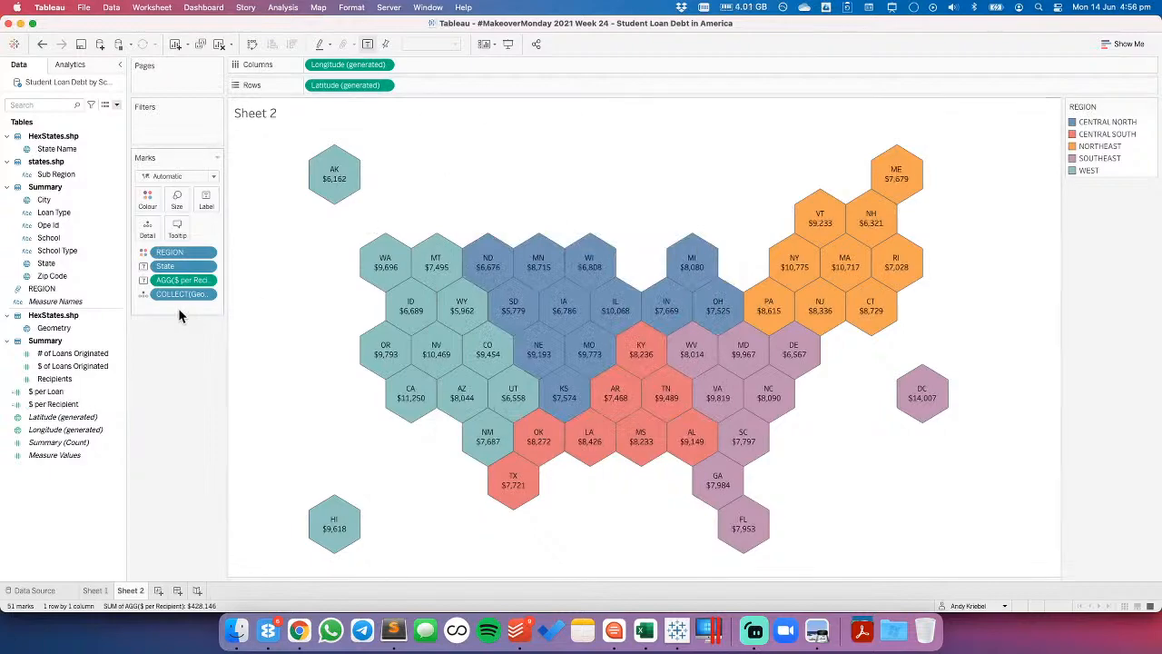
- Try moving REGION from the map's colour to a filter that keeps only WEST, and undo it
left_click_drag(182, 257, 182, 137)
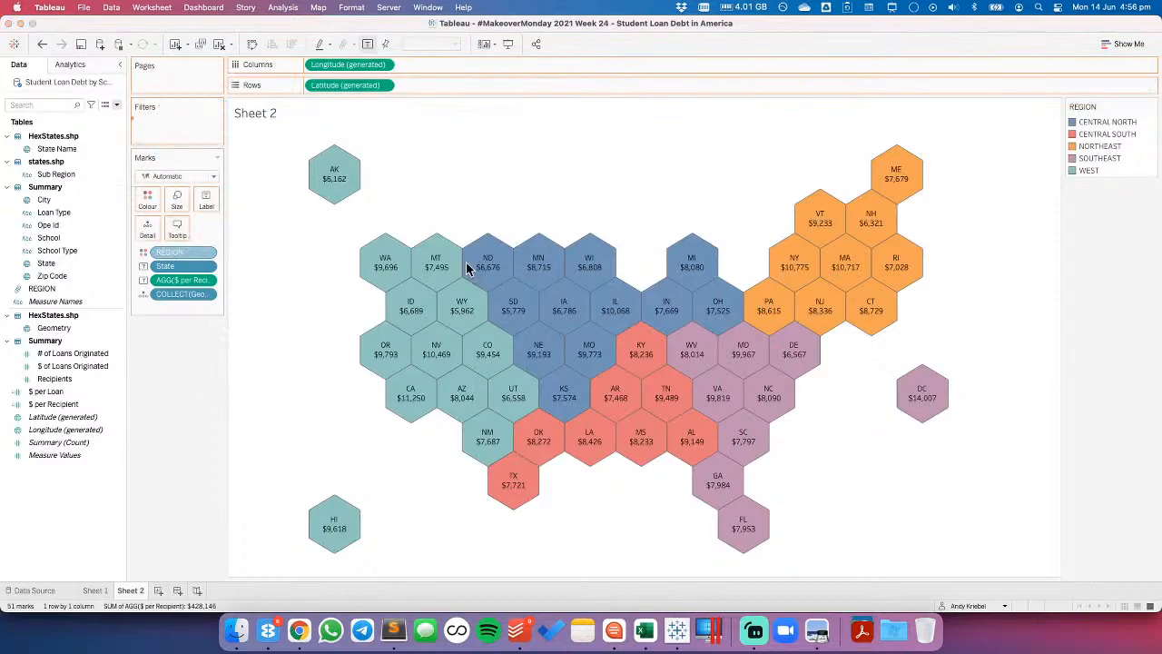
left_click(474, 259)
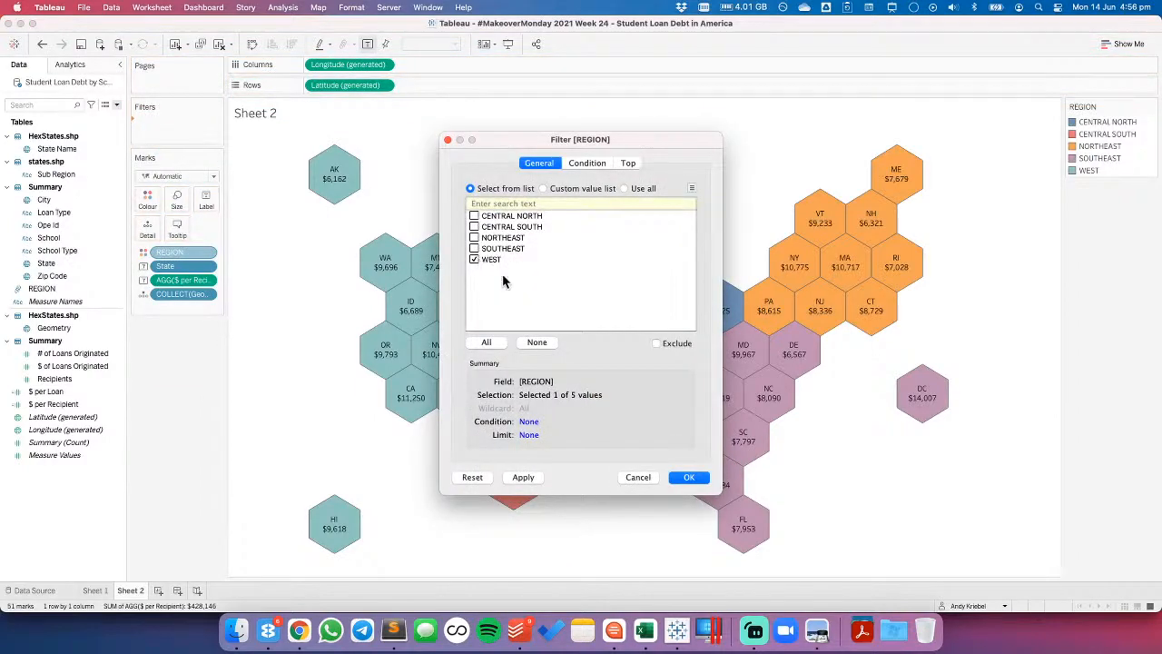
left_click(688, 477)
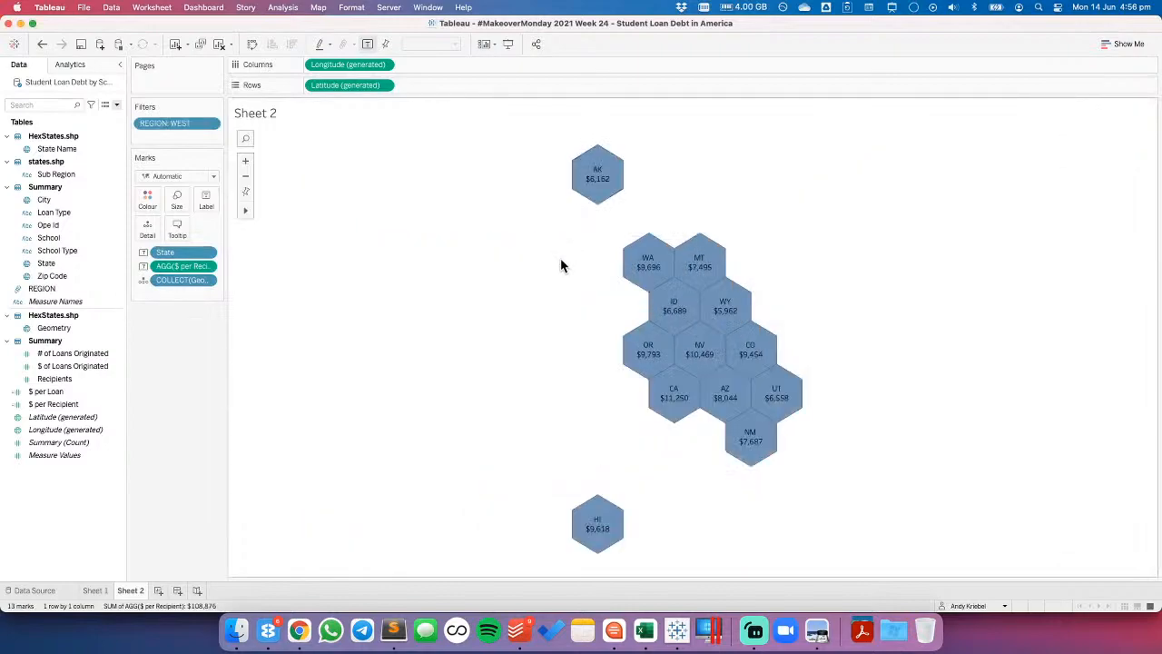
left_click(41, 45)
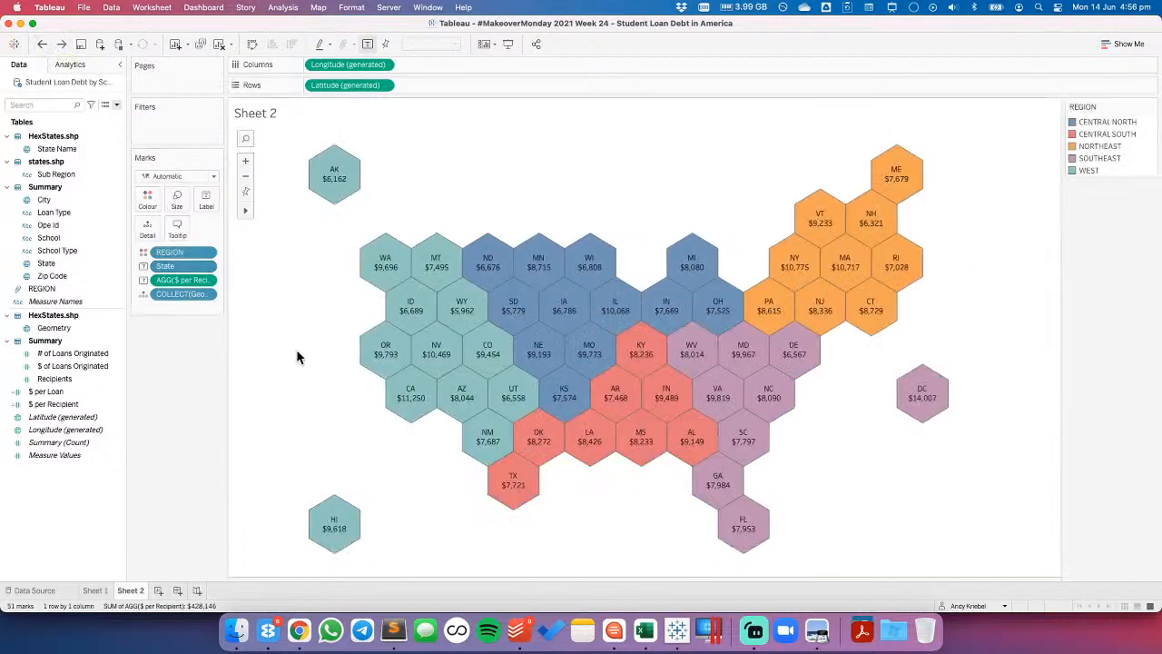
- Rename the Sub Region field to SUB-REGION
right_click(63, 176)
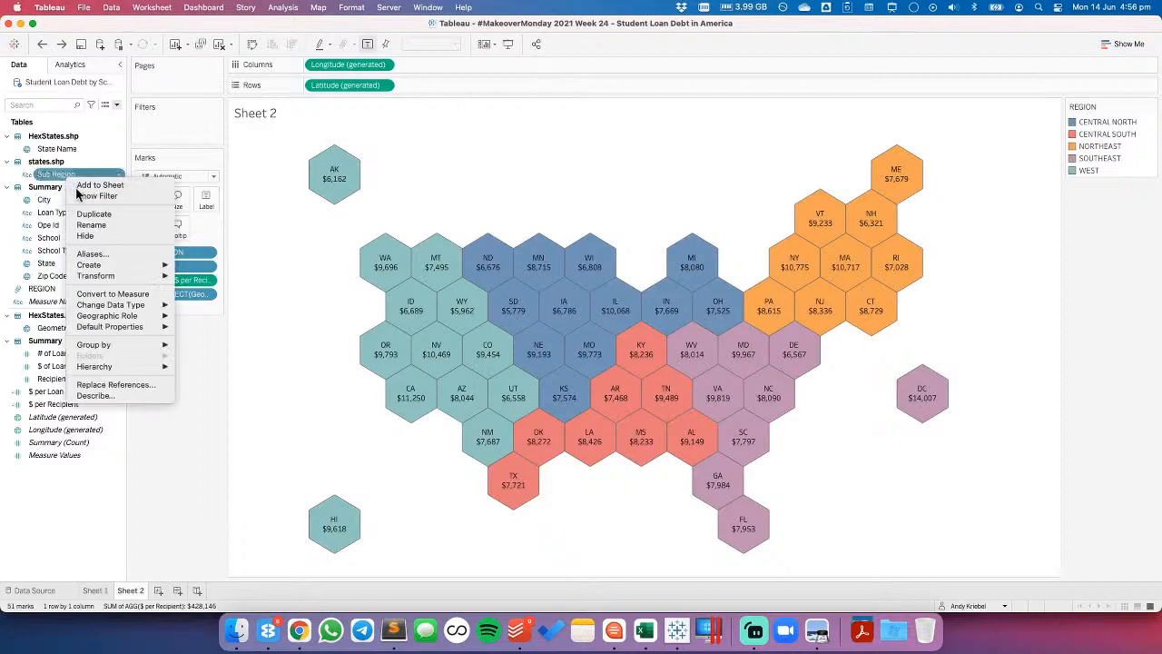
left_click(90, 225)
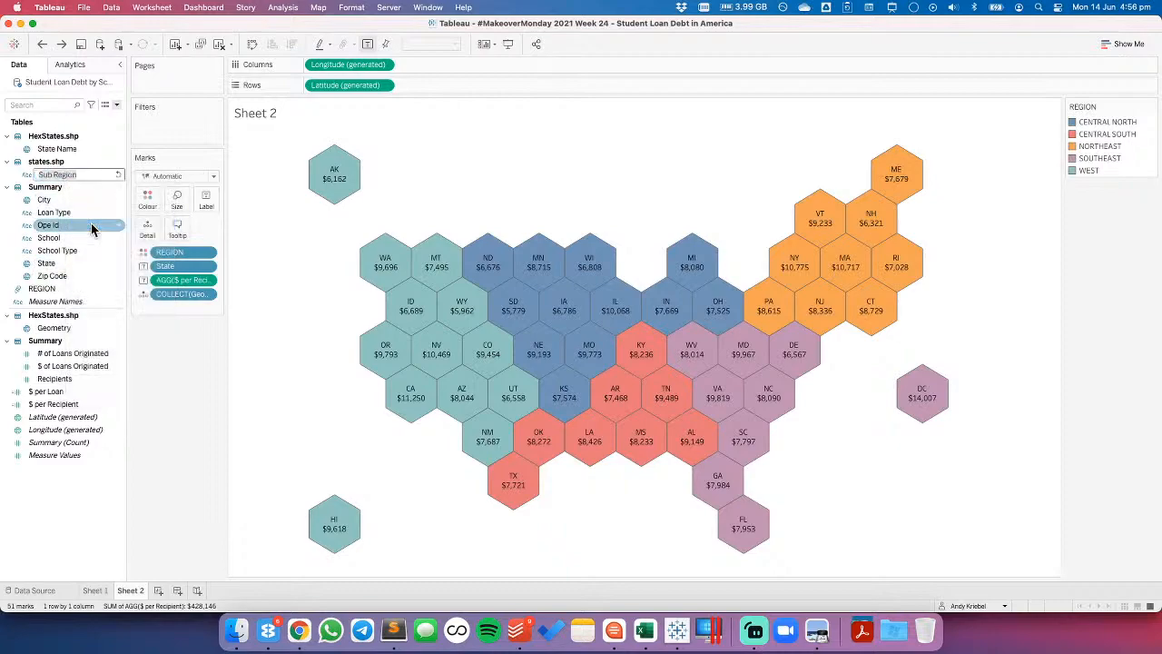
type("su")
type("S")
type("UB-REGION")
key("Return")
- Create a LOCATIONS hierarchy from REGION and SUB-REGION, and extend it with State, City and Zip Code in that order
left_click_drag(65, 176, 42, 287)
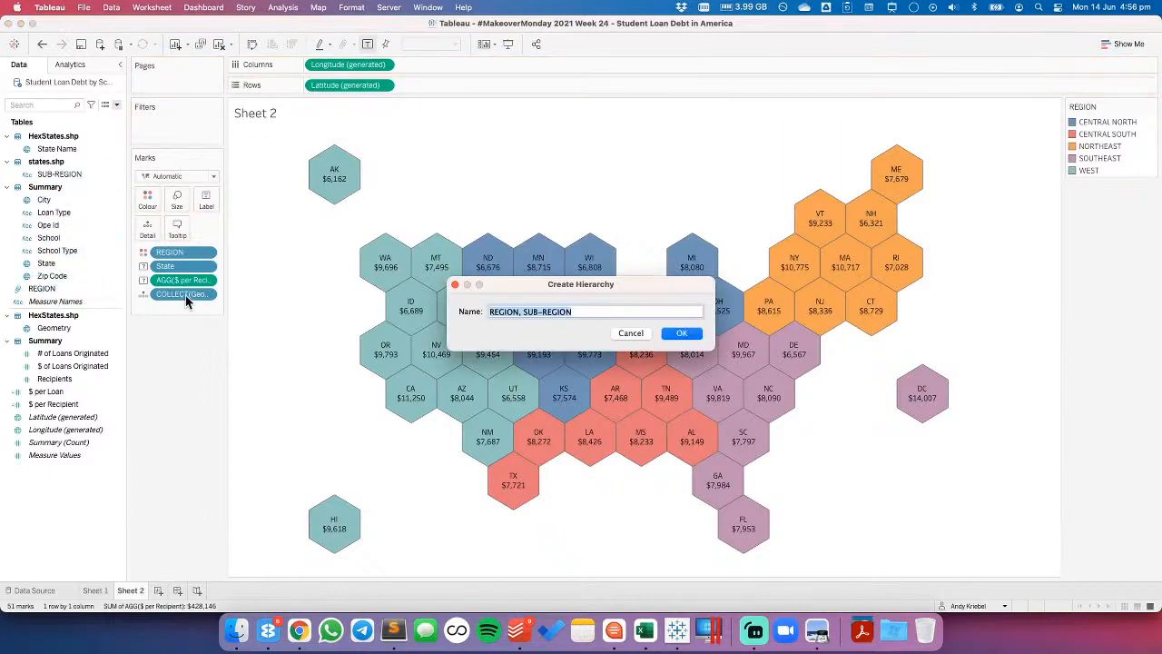
type("LOCATIONS")
left_click(676, 337)
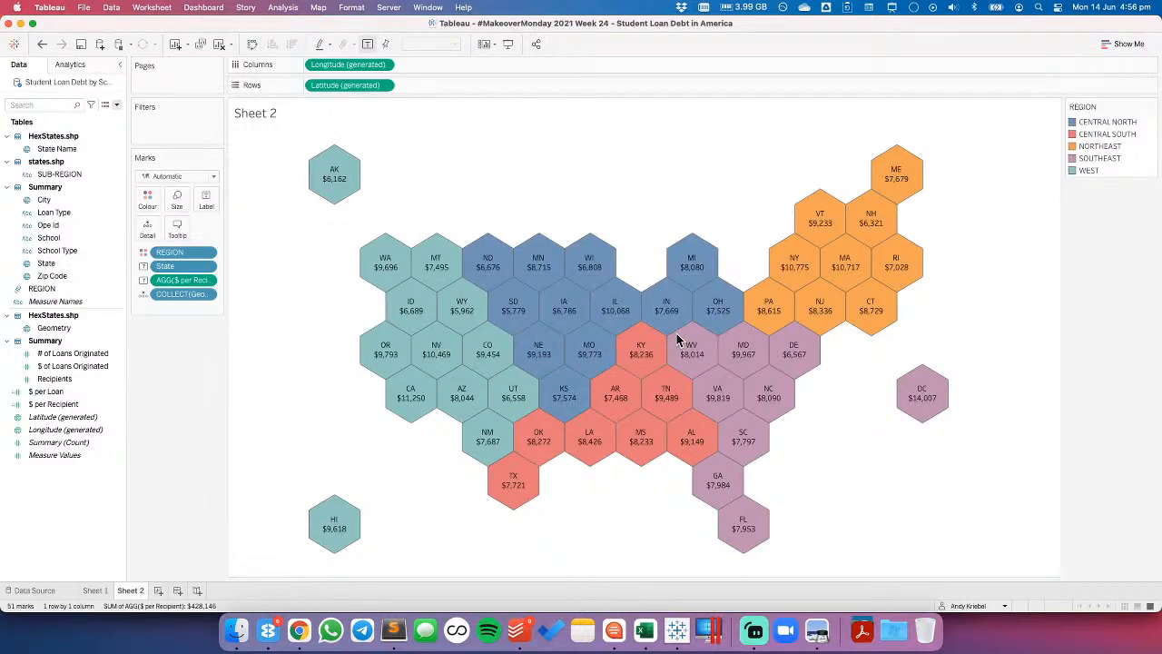
left_click_drag(62, 239, 62, 289)
left_click_drag(48, 175, 53, 280)
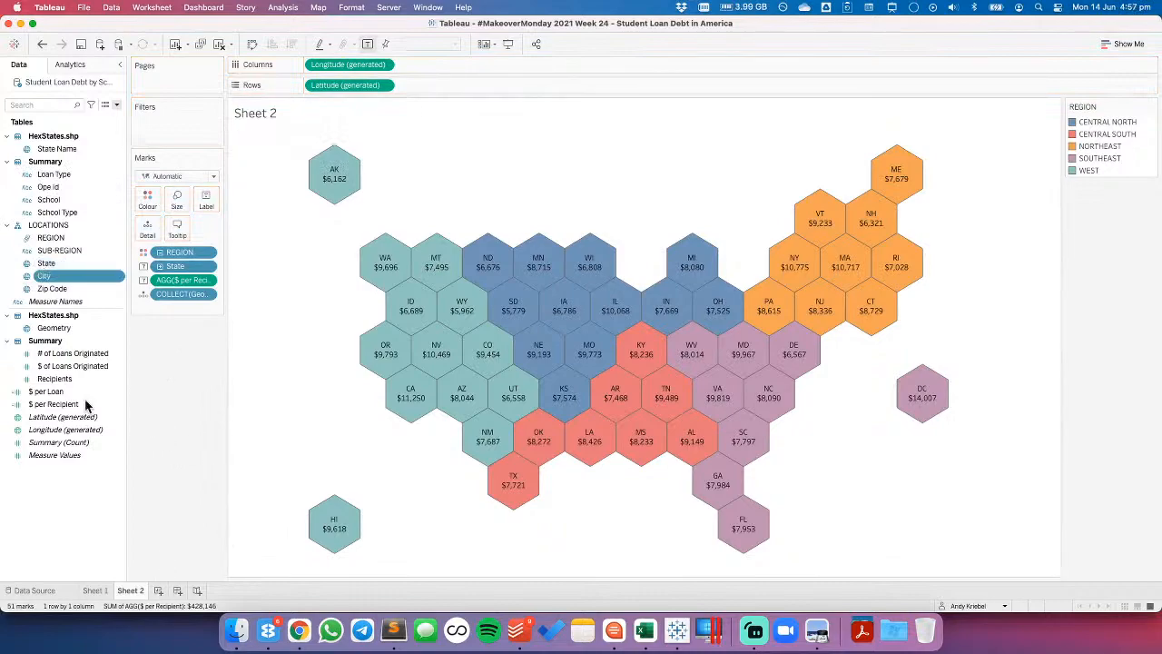
- Give SUB-REGION a geographic role created from State Name, and add a new worksheet
left_click(36, 252, "super")
left_click(27, 257)
mouse_move(96, 346)
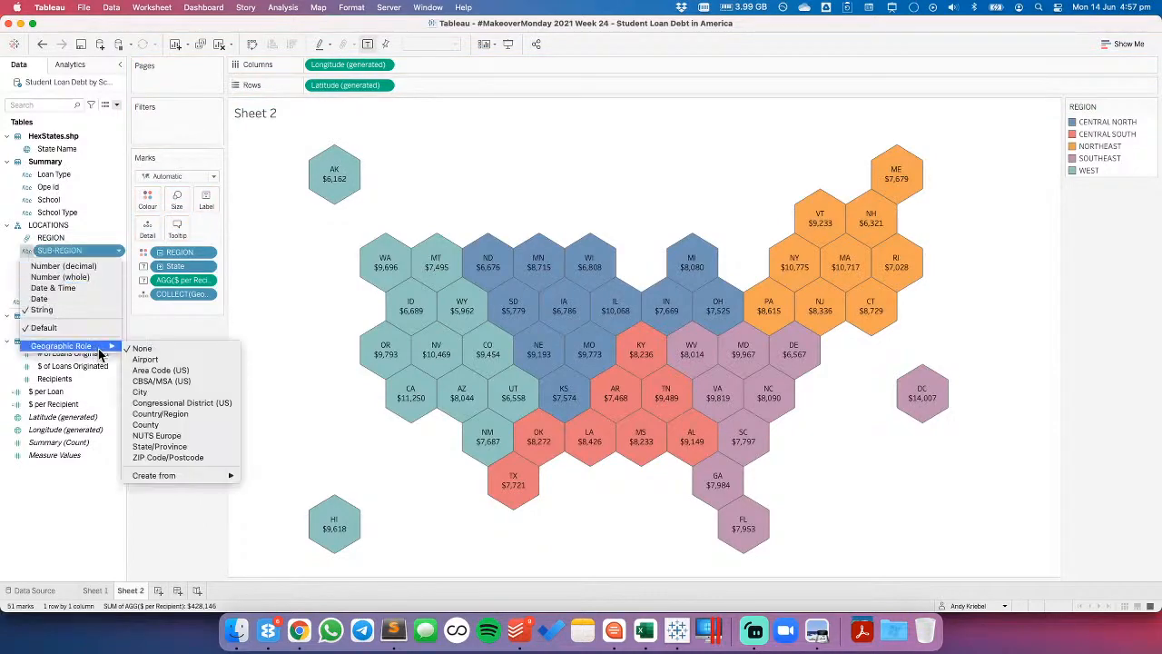
mouse_move(204, 476)
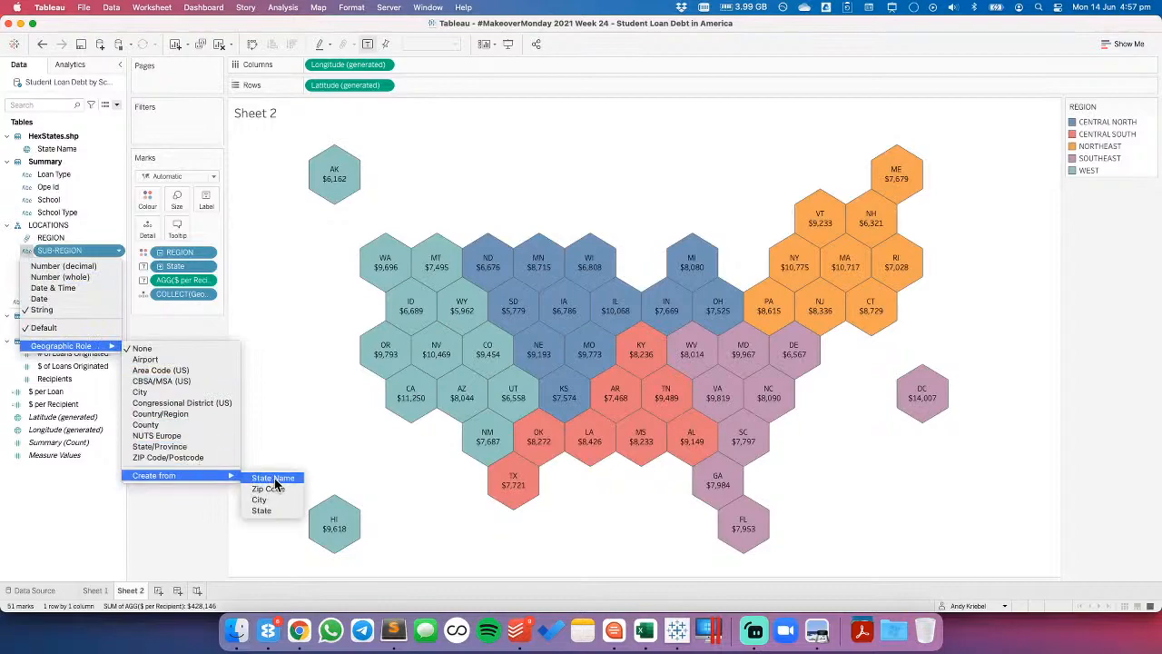
left_click(274, 478)
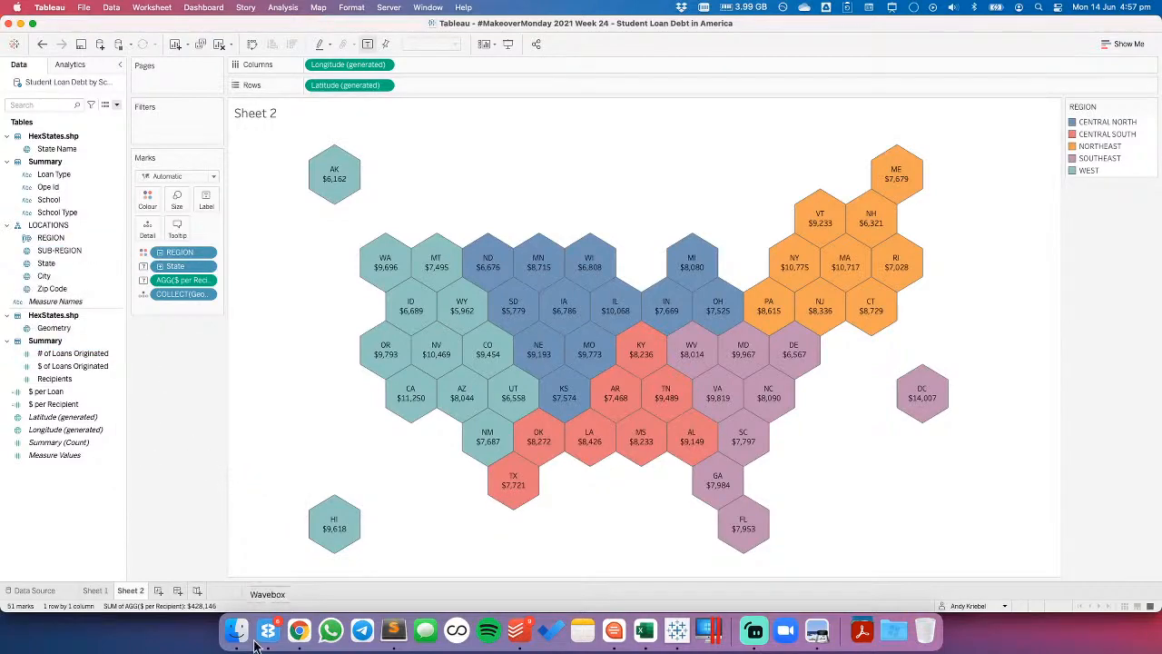
left_click(159, 591)
- Plot REGION on the blank sheet using the Map mark type, coloured by REGION
left_click(52, 238)
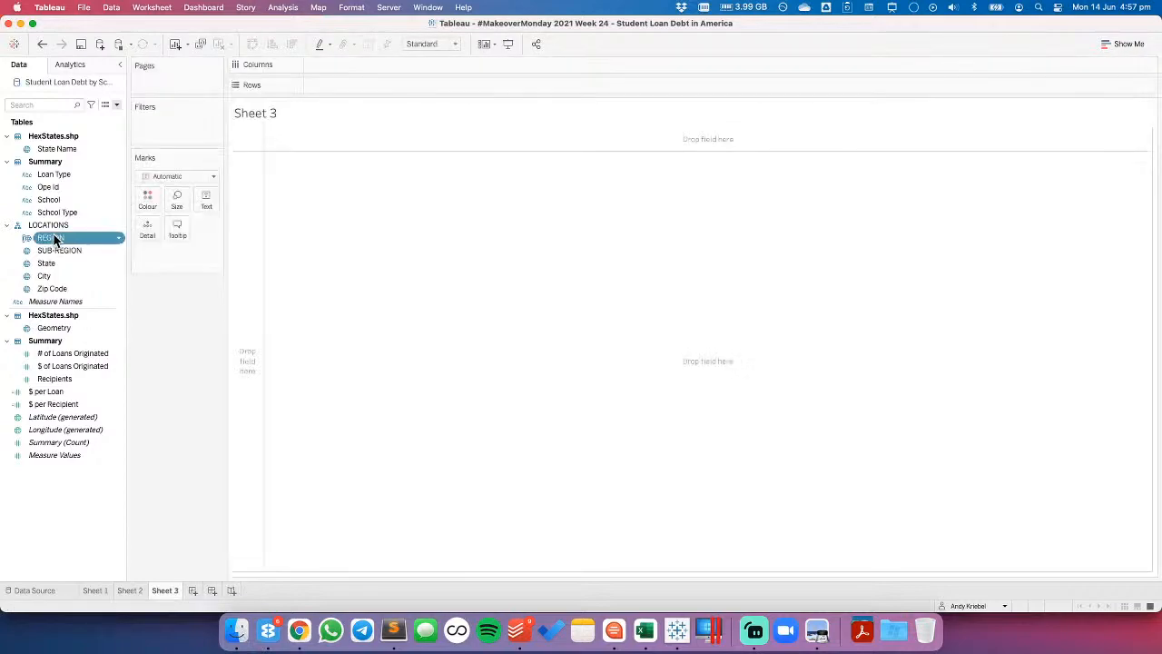
double_click(52, 238)
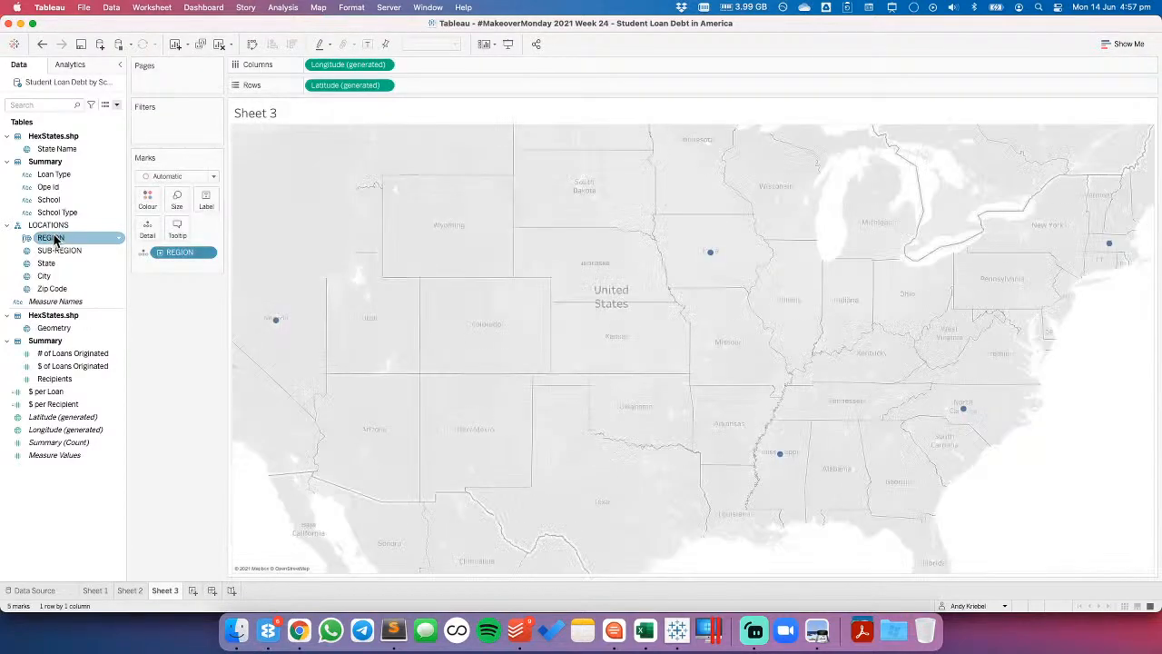
left_click(163, 175)
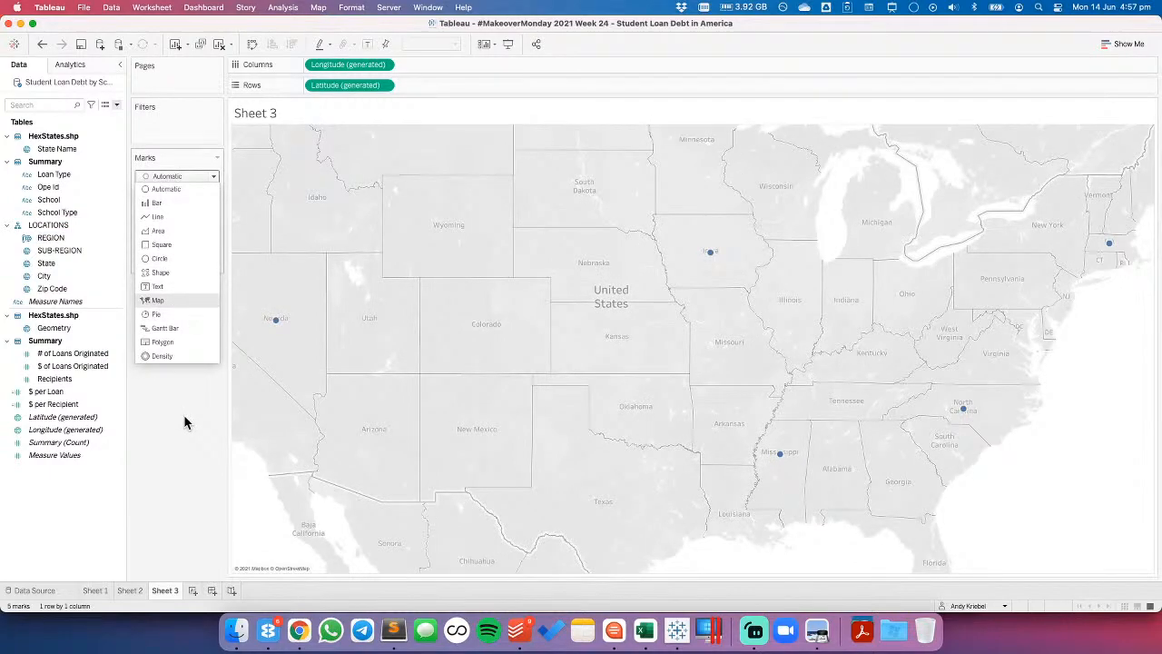
key("Return")
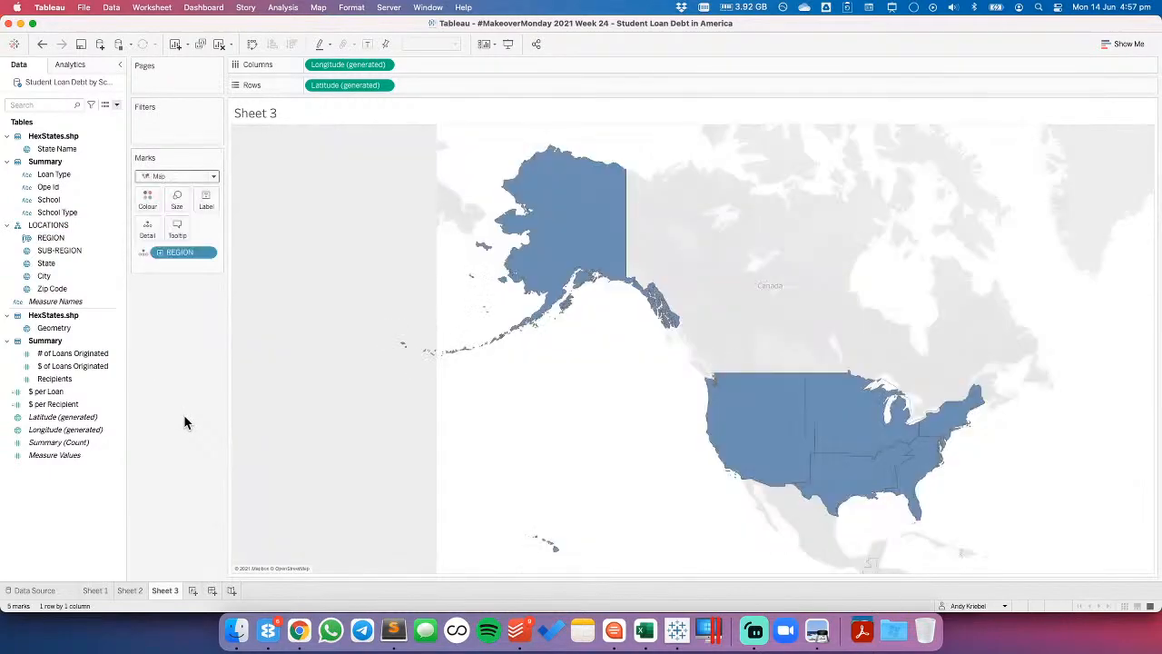
left_click(141, 252)
left_click(164, 269)
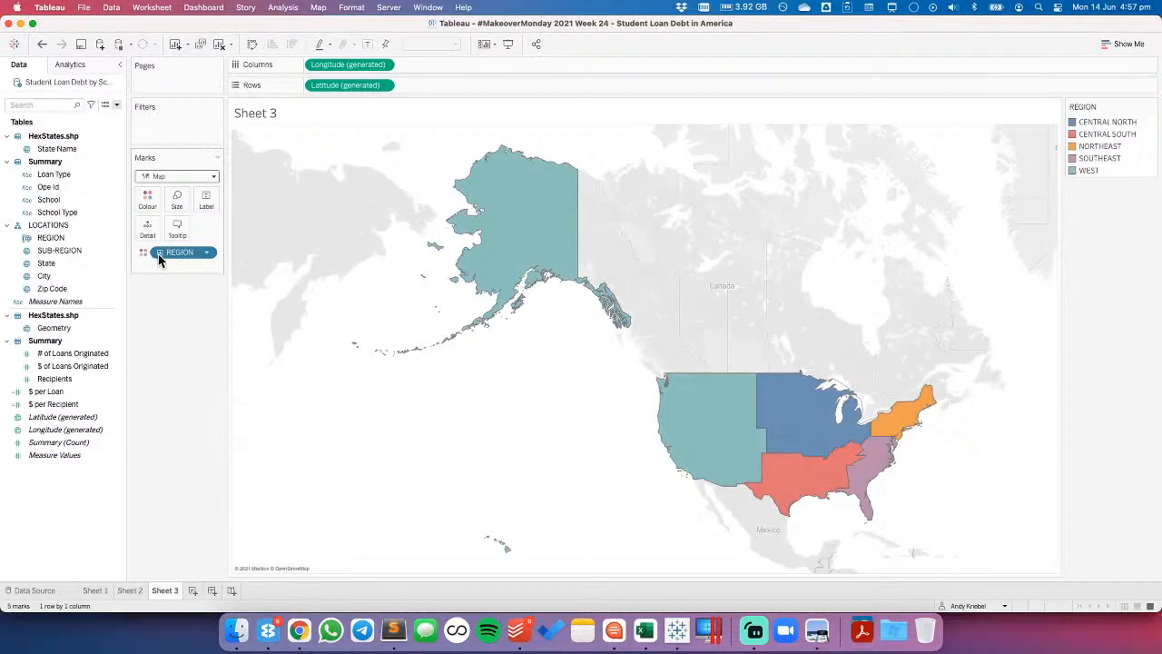
- Drill the region map down through SUB-REGION to State, and clear the whole sheet
left_click(158, 254)
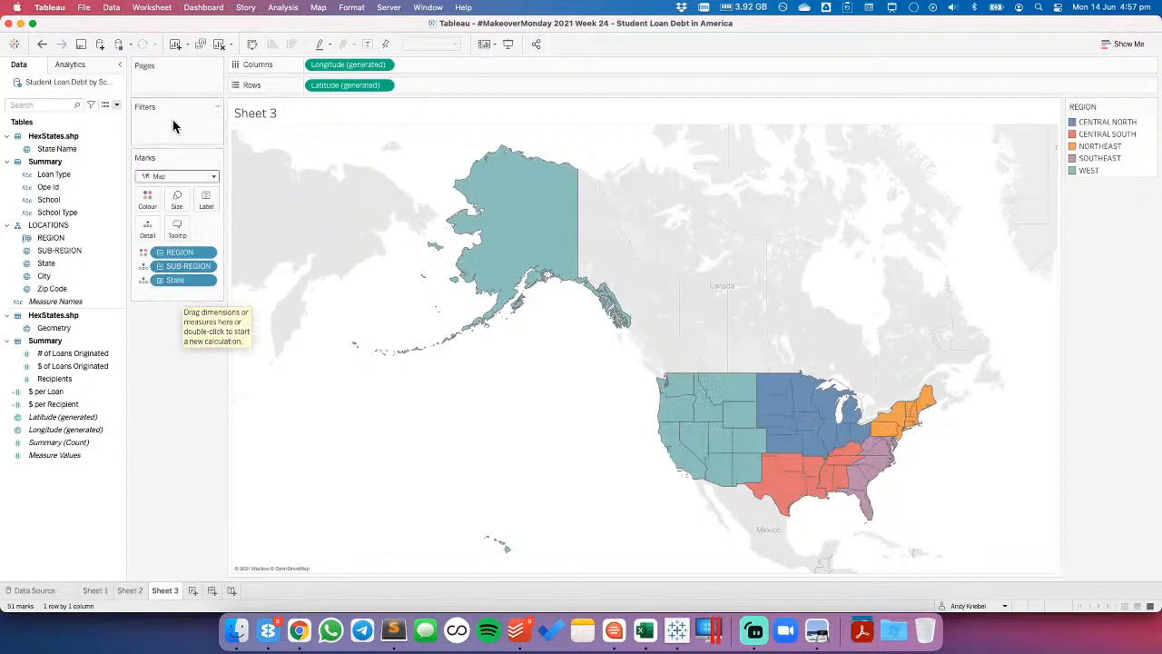
left_click(220, 45)
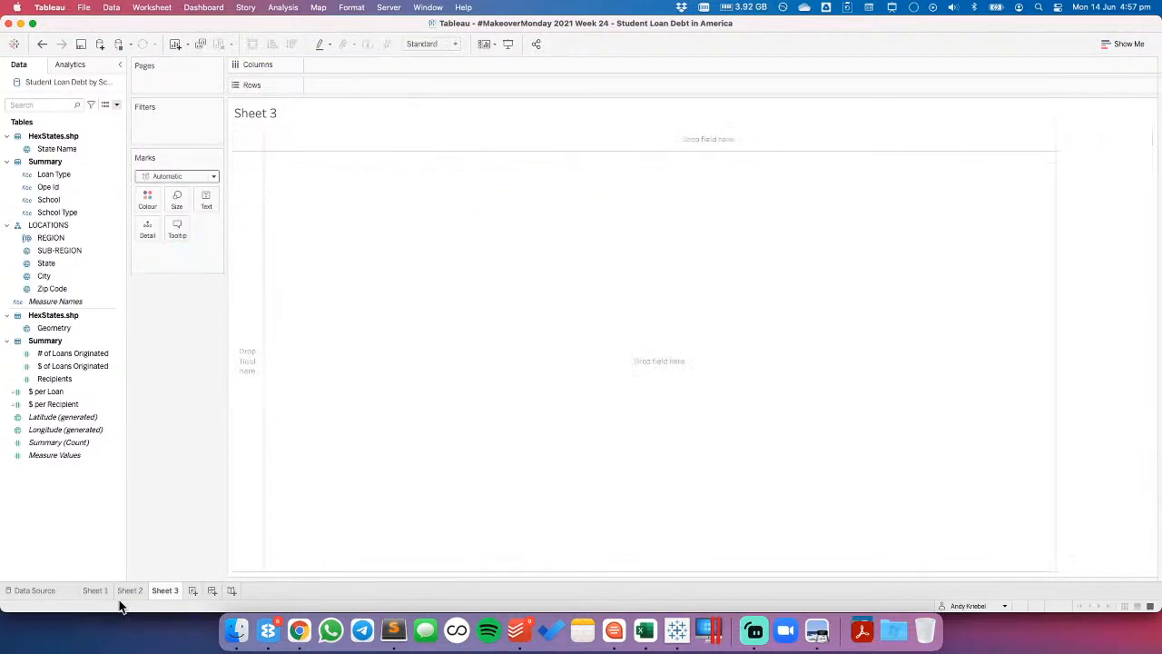
left_click(59, 149)
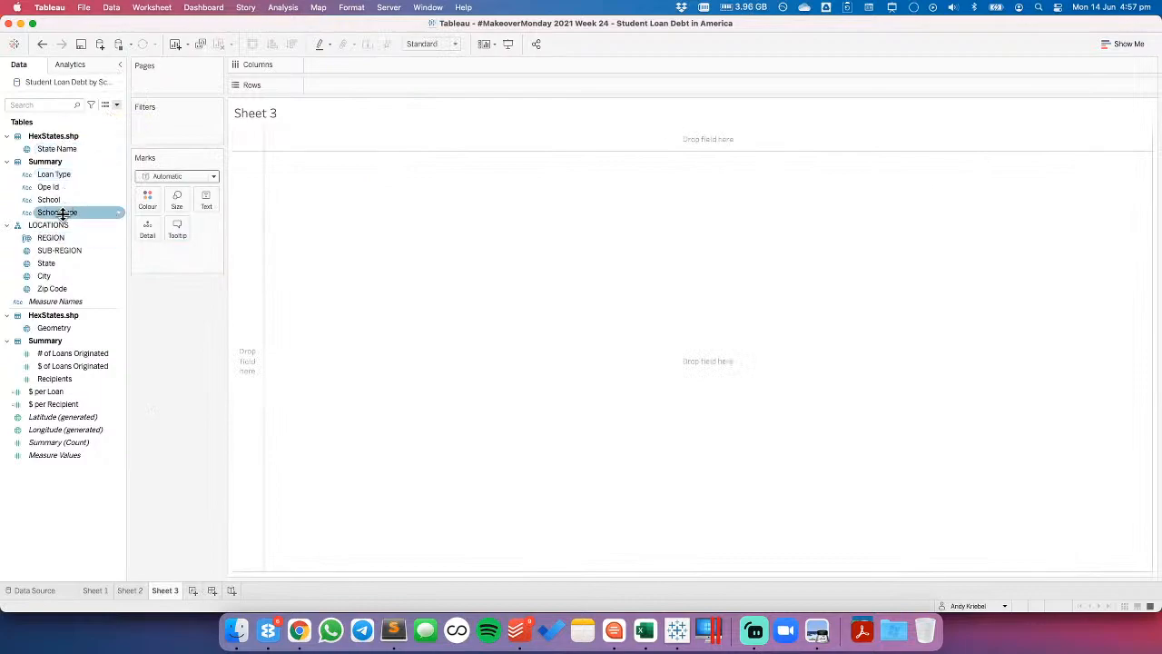
- List Loan Type as rows without Total, and chart $ of Loans Originated as bars sorted in descending order
left_click_drag(56, 175, 238, 200)
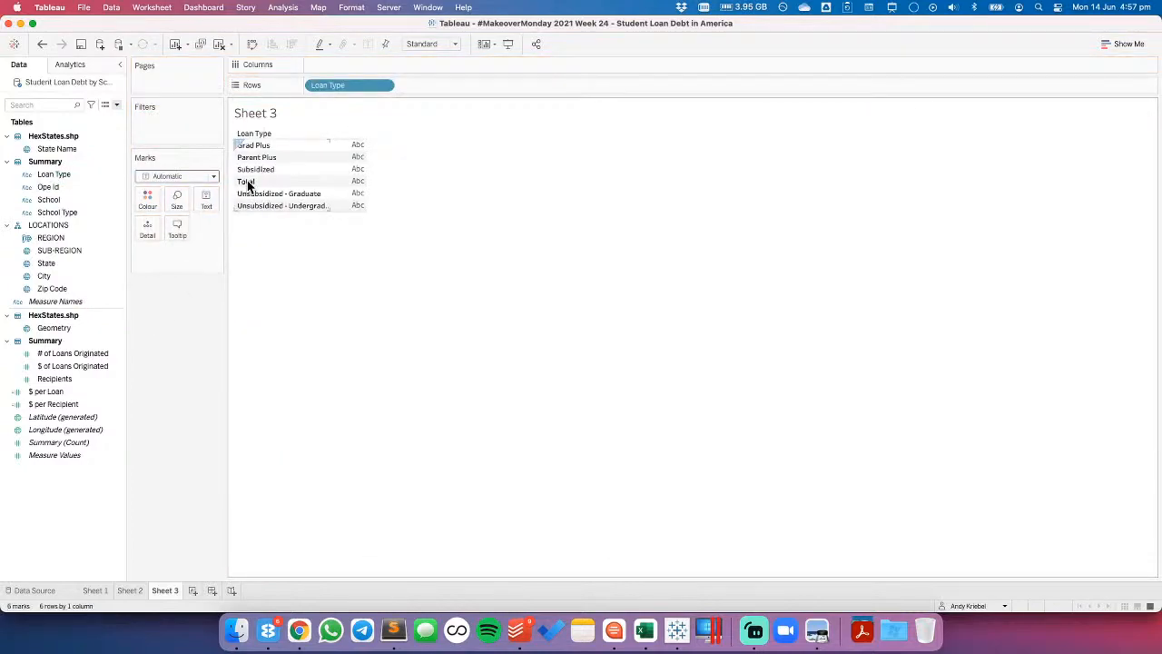
right_click(248, 185)
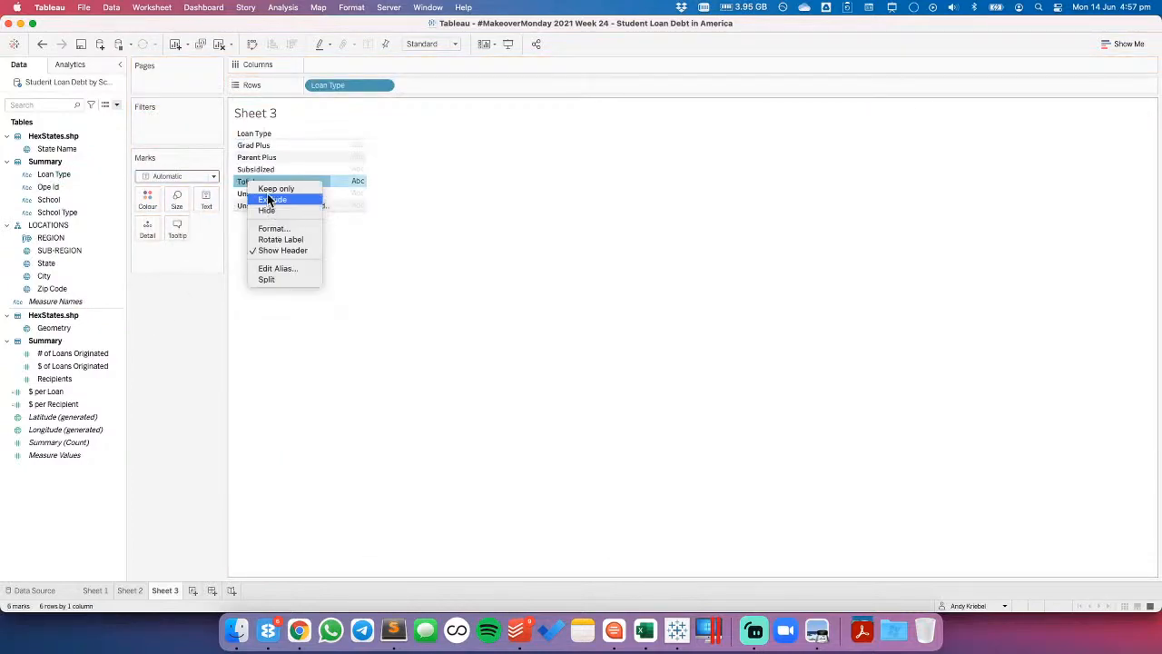
left_click(270, 199)
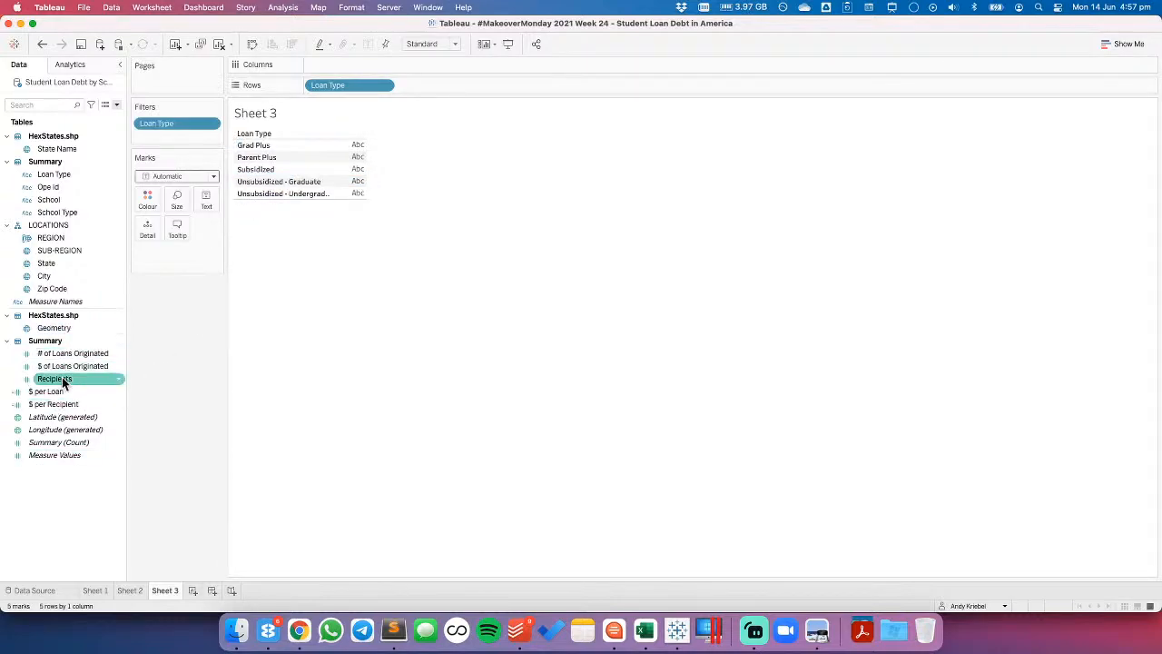
left_click_drag(64, 369, 345, 65)
left_click(292, 45)
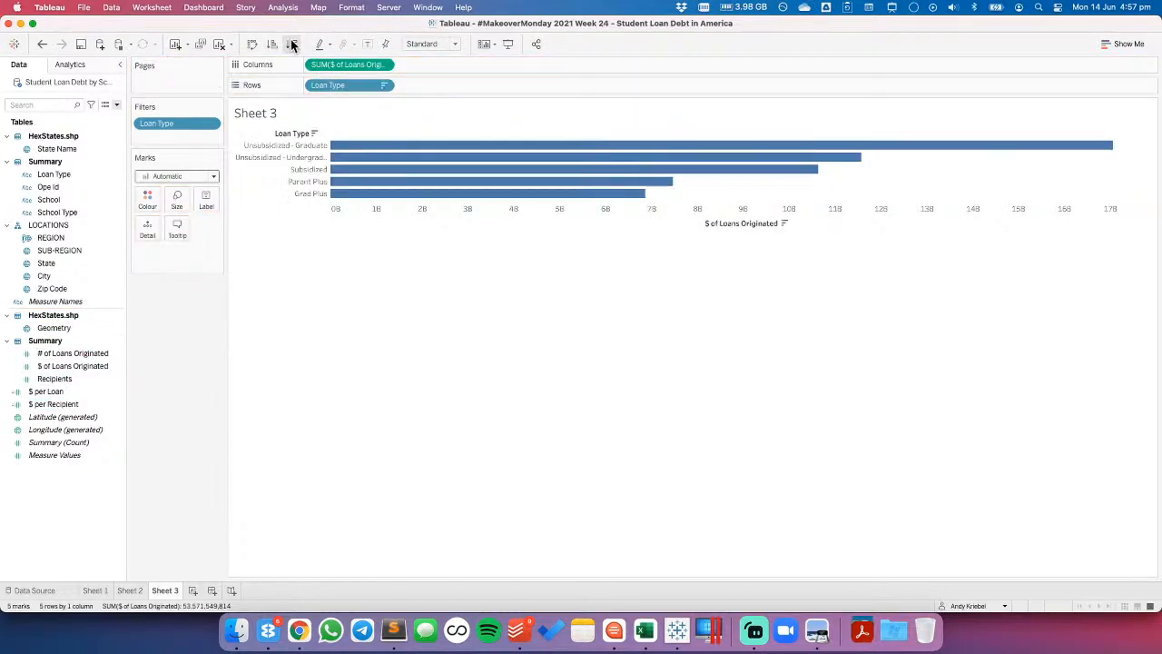
left_click(305, 194)
- Switch to Chrome and search the web for "parent plus loan" in a new browser tab
left_click(300, 631)
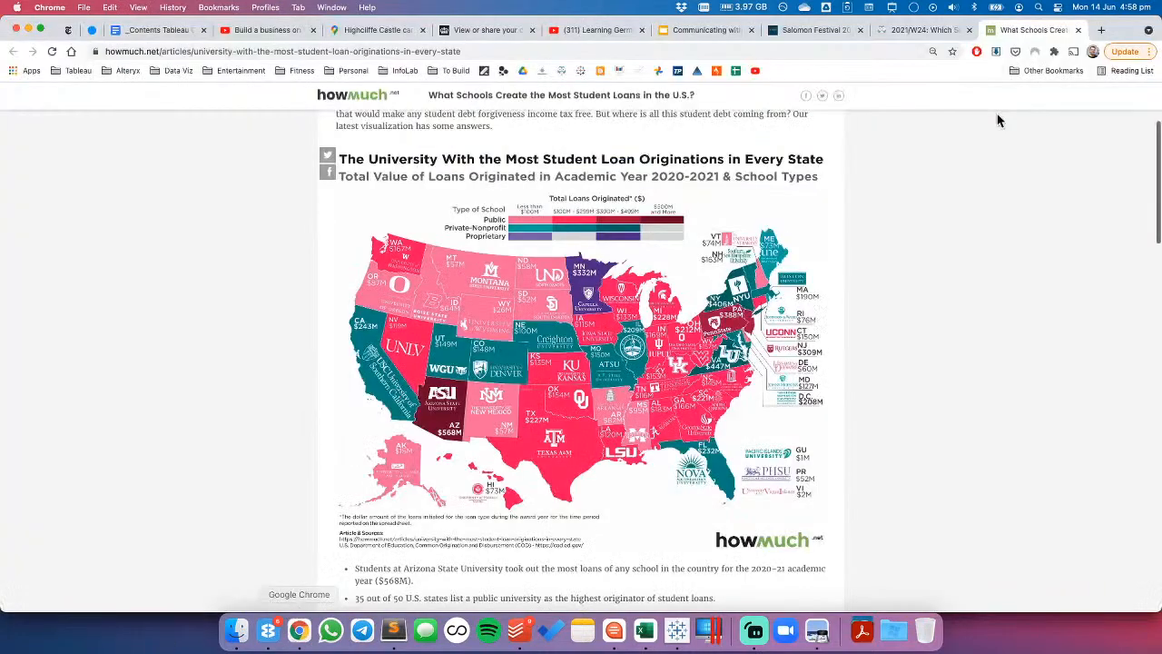
left_click(1102, 31)
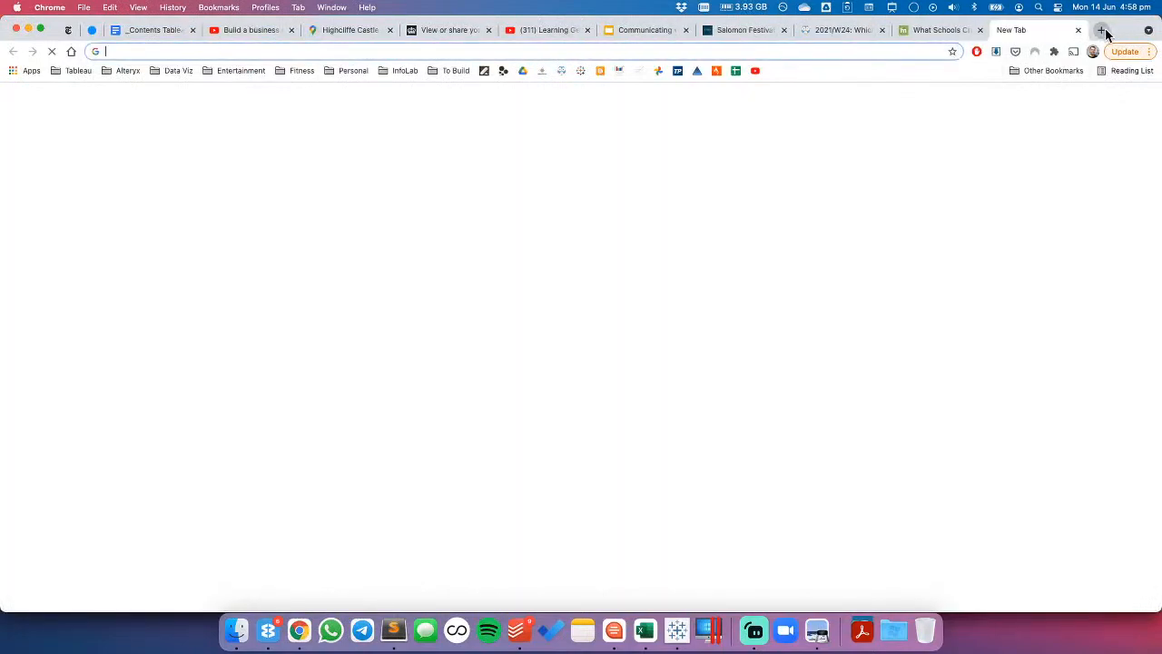
type("PARENT PLUS LOA")
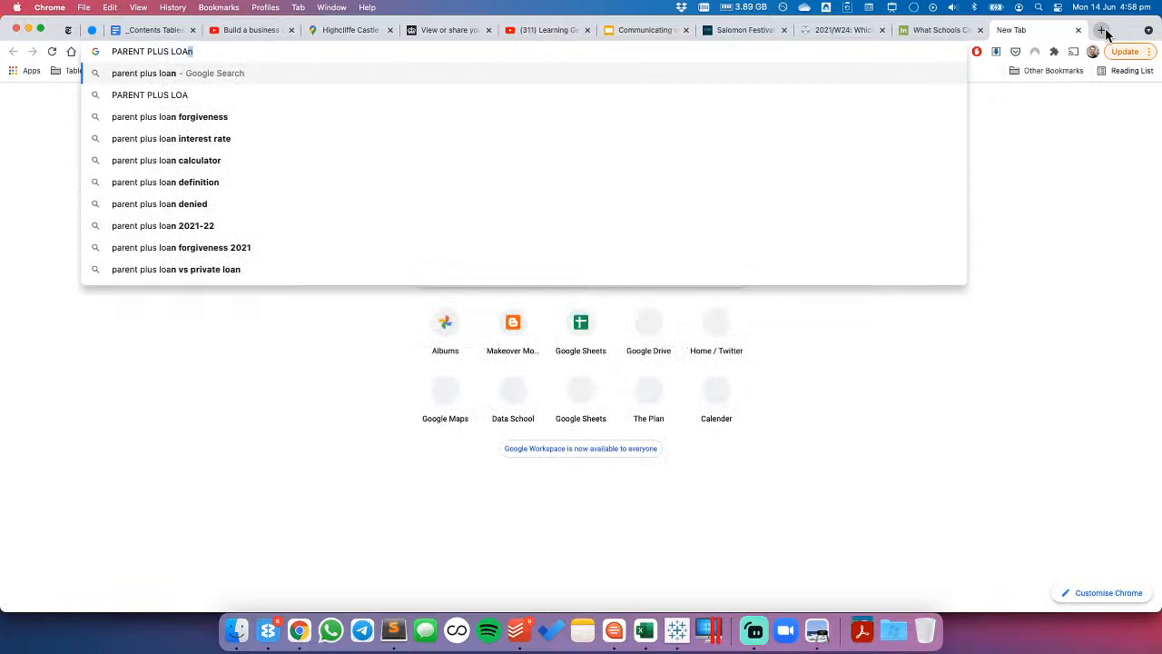
key("Return")
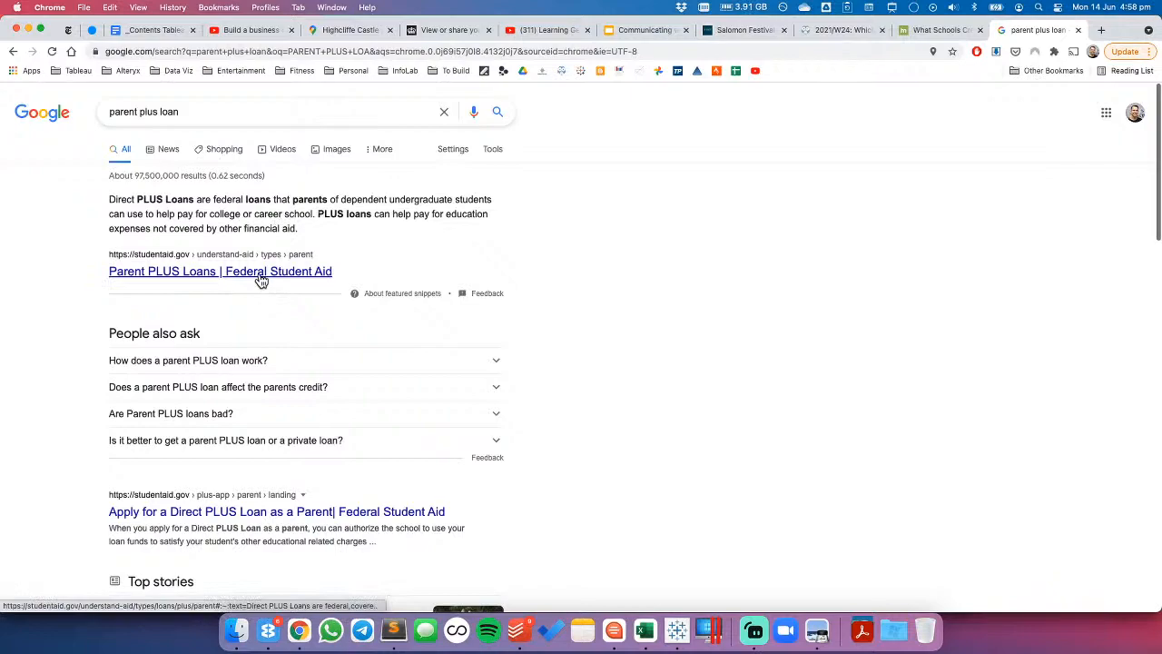
- Refine the web search to "parent plus loan subsidized or unsubsidized" and return to Tableau
left_click(197, 115)
type("subs")
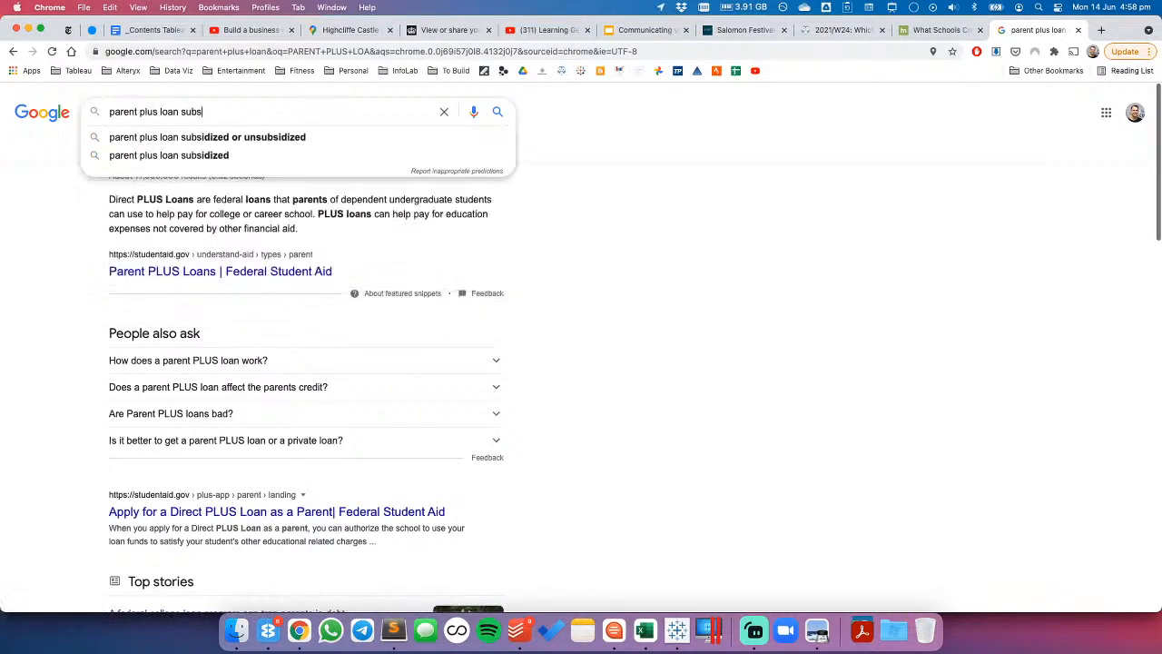
key("Down")
key("Return")
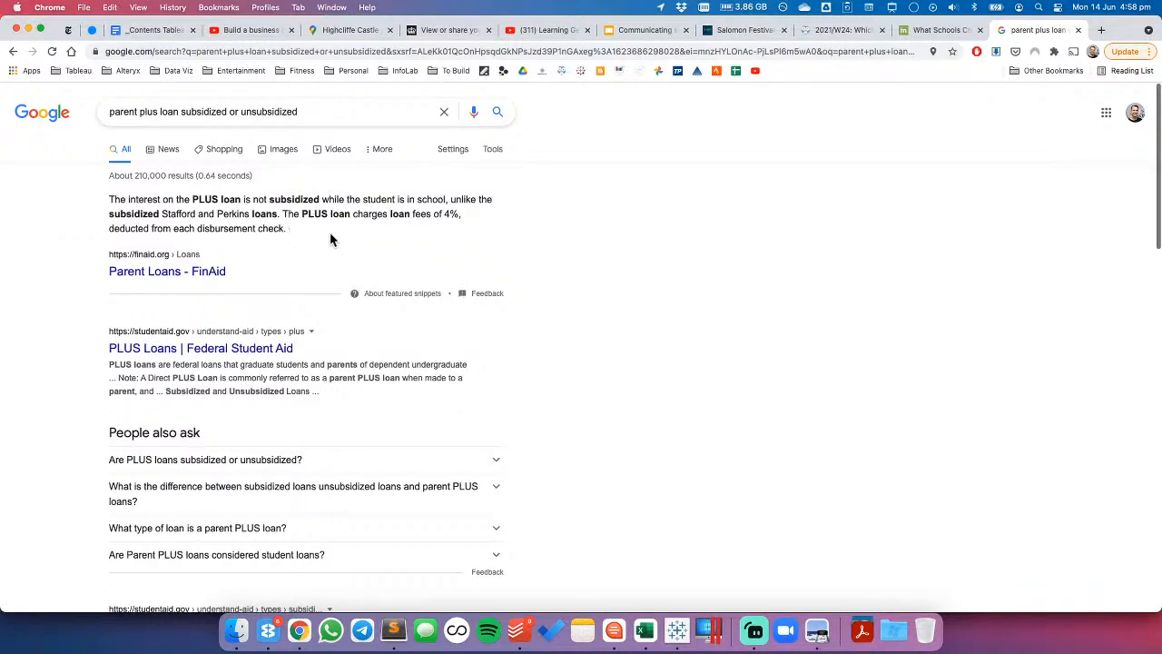
key("super+Tab")
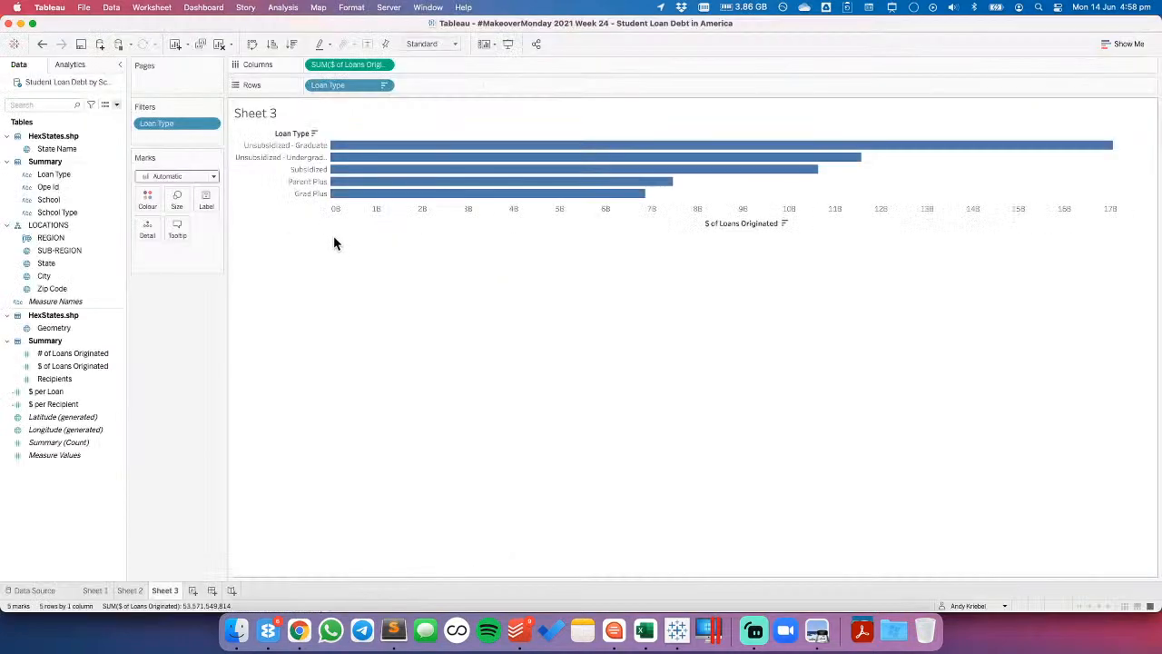
- Switch to Chrome and search Google for "grad plus loan subsidized or unsubsidized"
key("super+Tab")
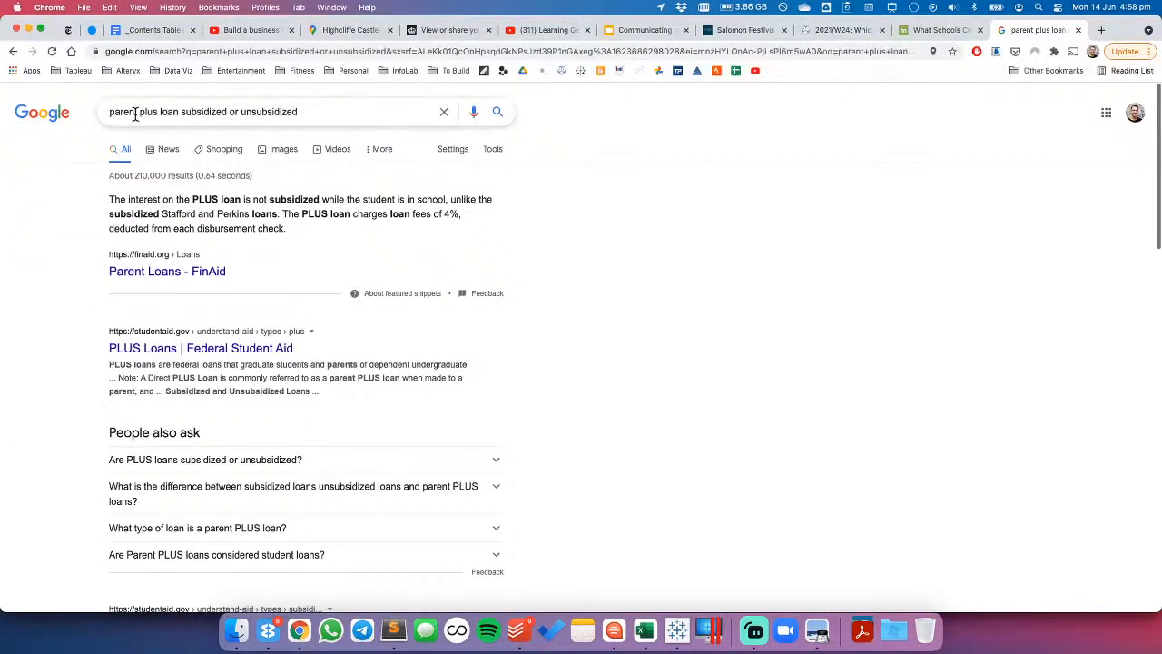
left_click_drag(136, 113, 107, 120)
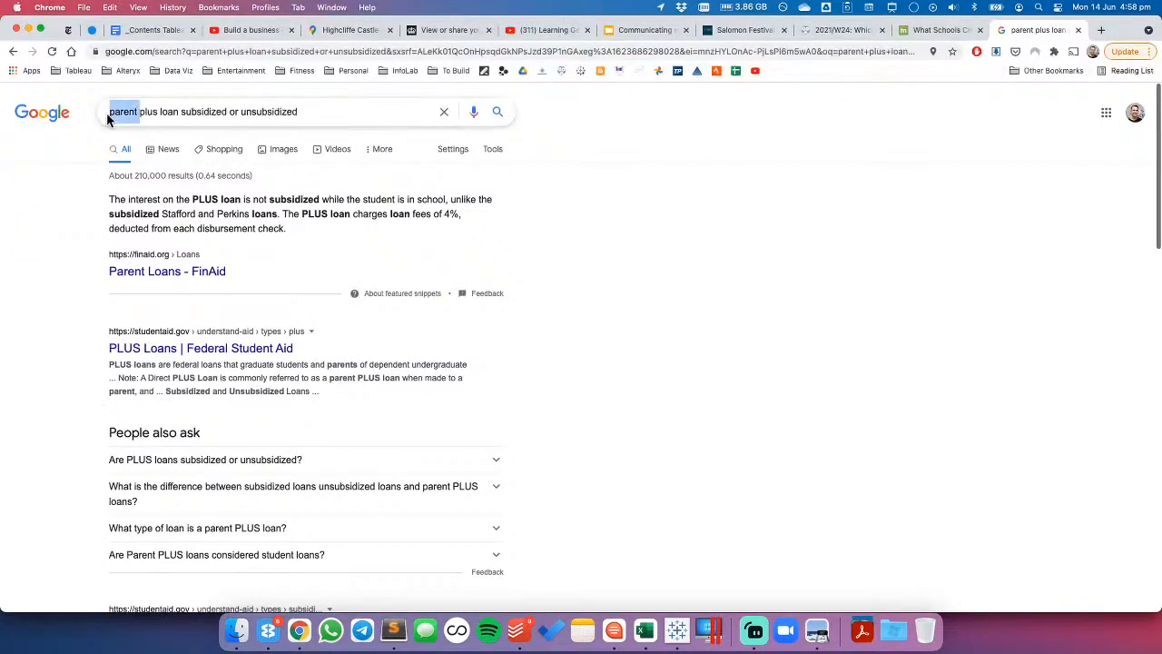
type("grad")
key("Return")
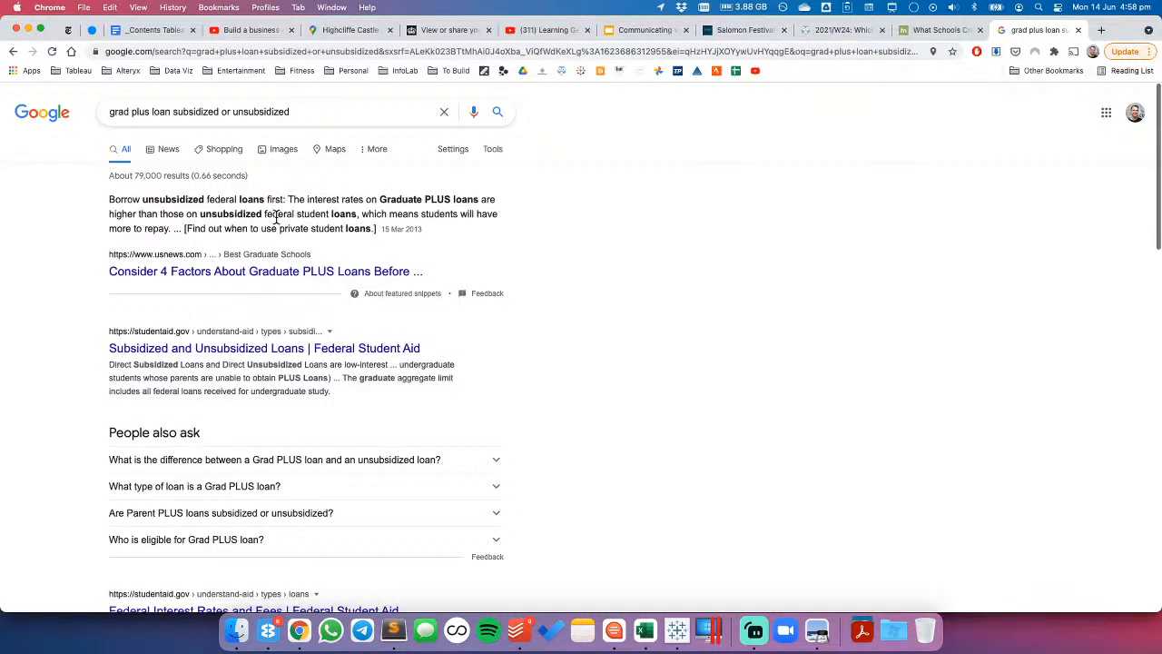
- Back in Tableau, group the Unsubsidized - Graduate, Unsubsidized - Undergraduate, Parent Plus and Grad Plus loan types together
key("super+Tab")
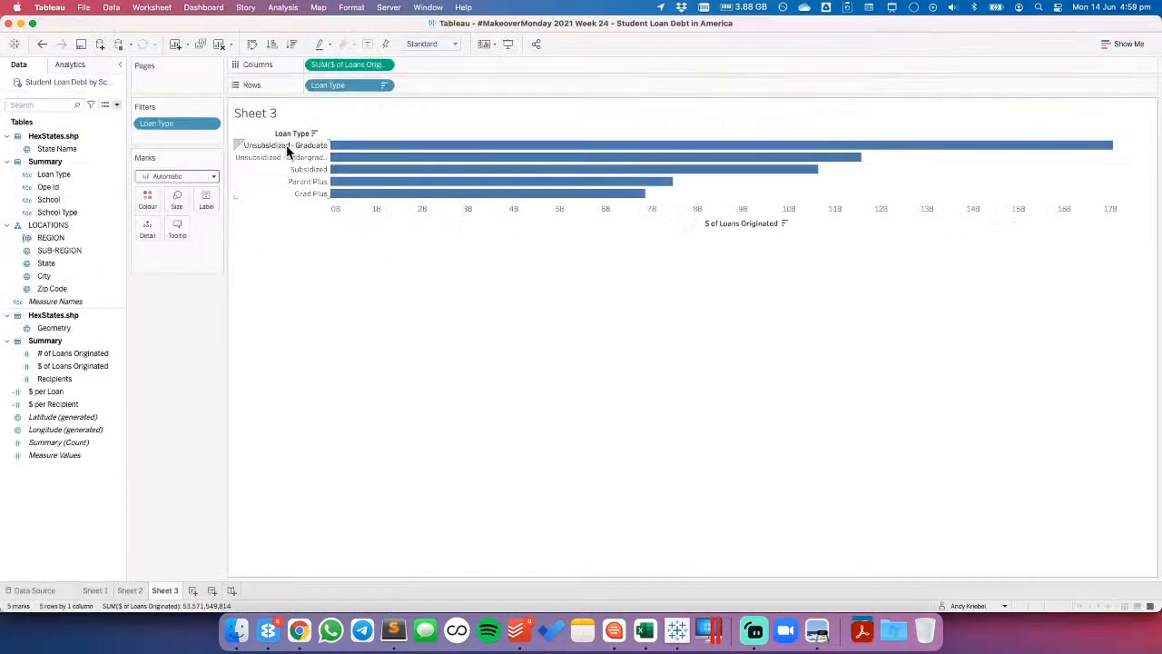
left_click(286, 145)
left_click(286, 157, "super")
left_click(286, 183, "super")
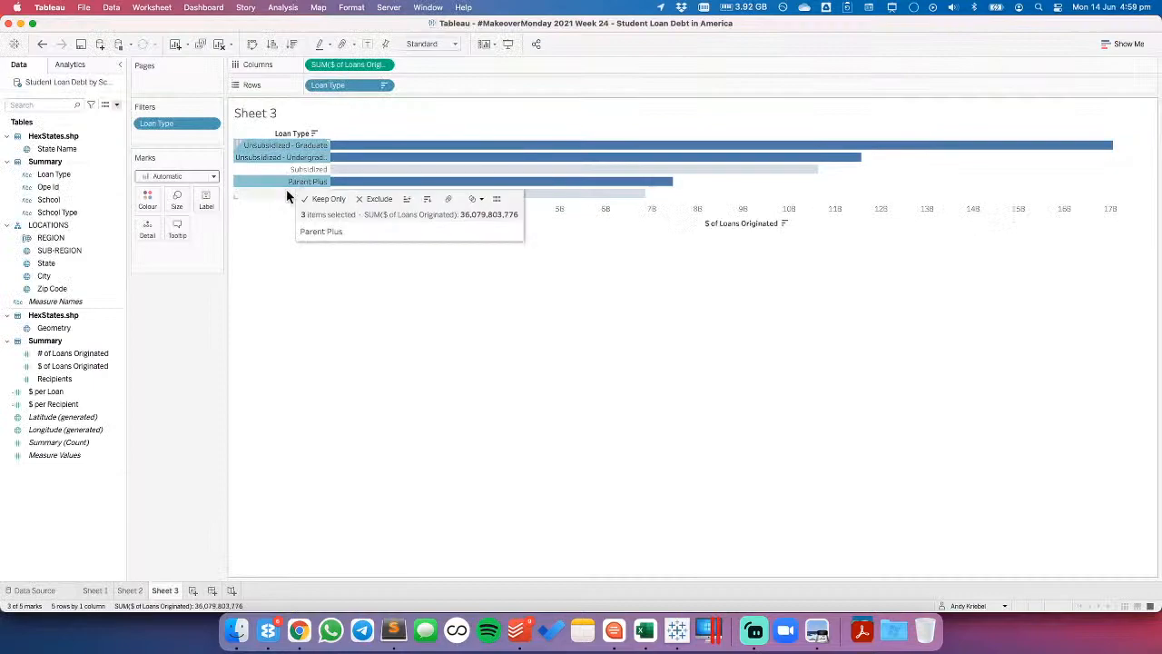
left_click(287, 192, "super")
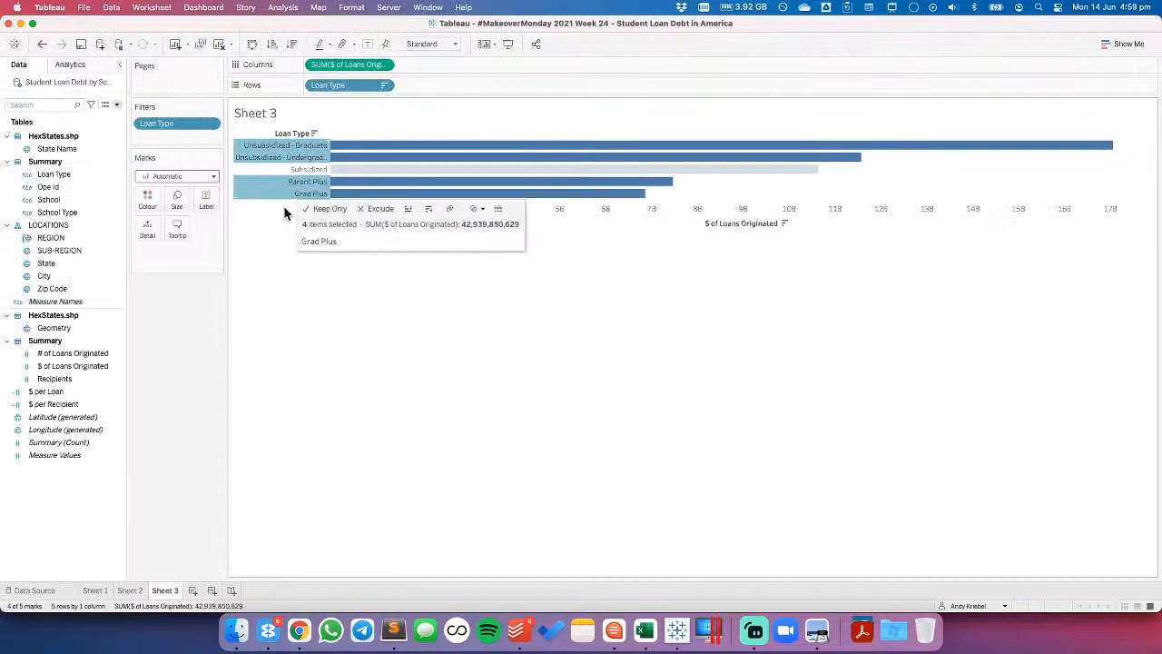
left_click(447, 212)
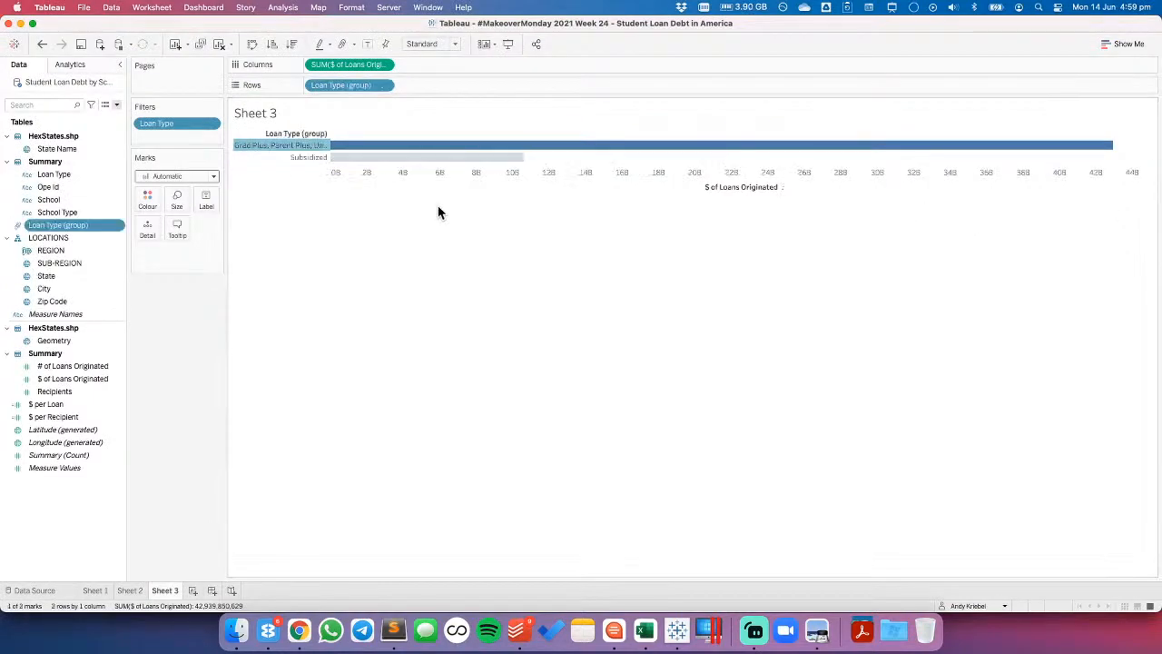
- Set the alias of the combined loan type group to UNSUBSIDIZED
right_click(283, 145)
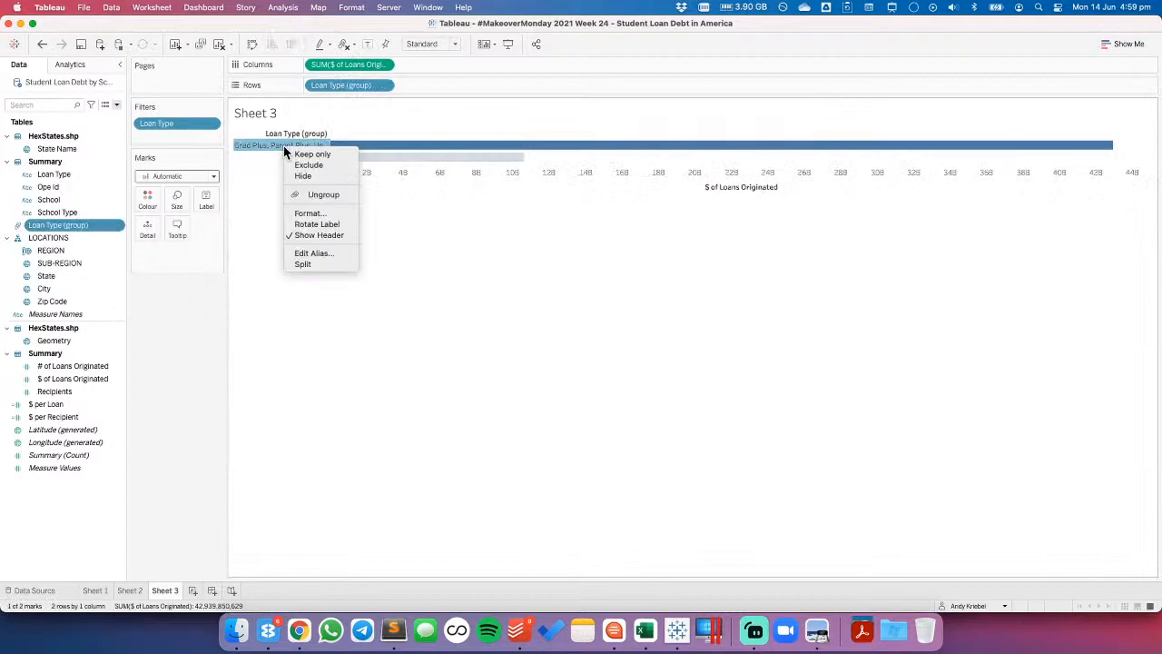
left_click(311, 251)
type("unsubsidized")
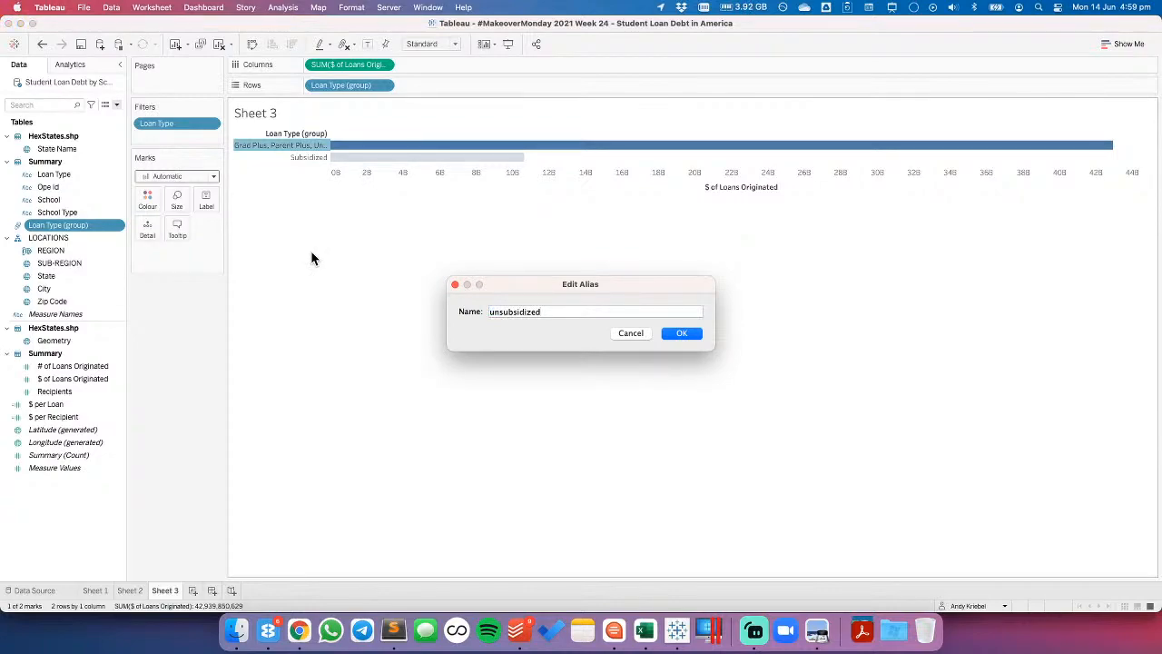
key("super+a")
type("UNSU")
left_click(664, 333)
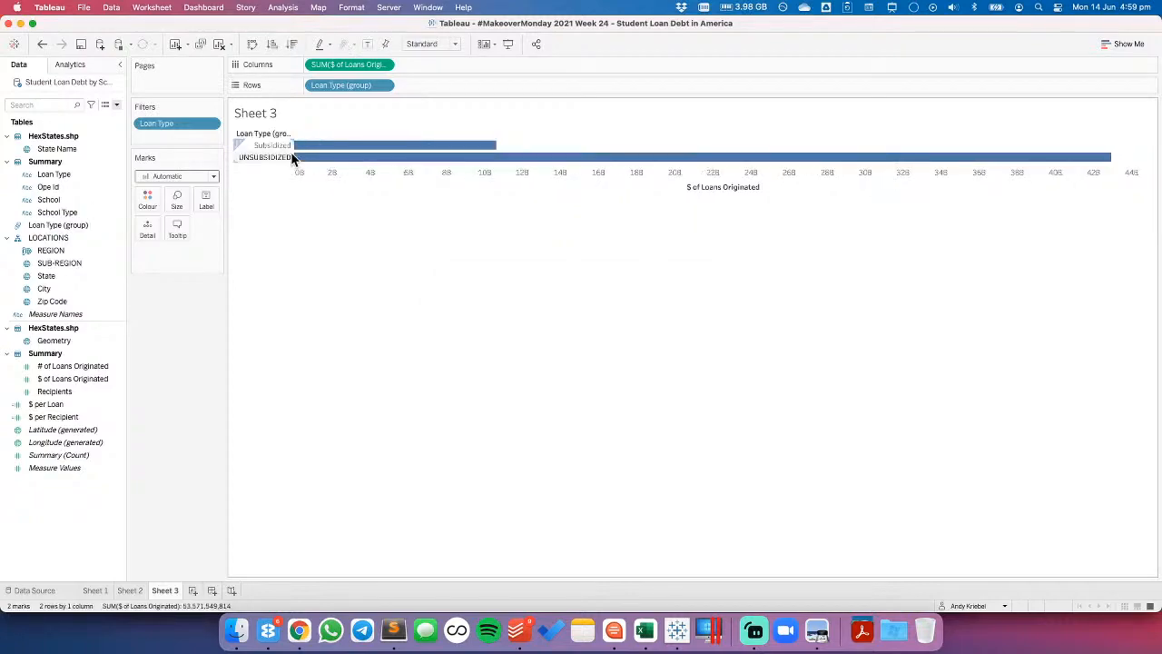
- Change the alias of the Subsidized loan type member to SUBSIDIZED
right_click(273, 147)
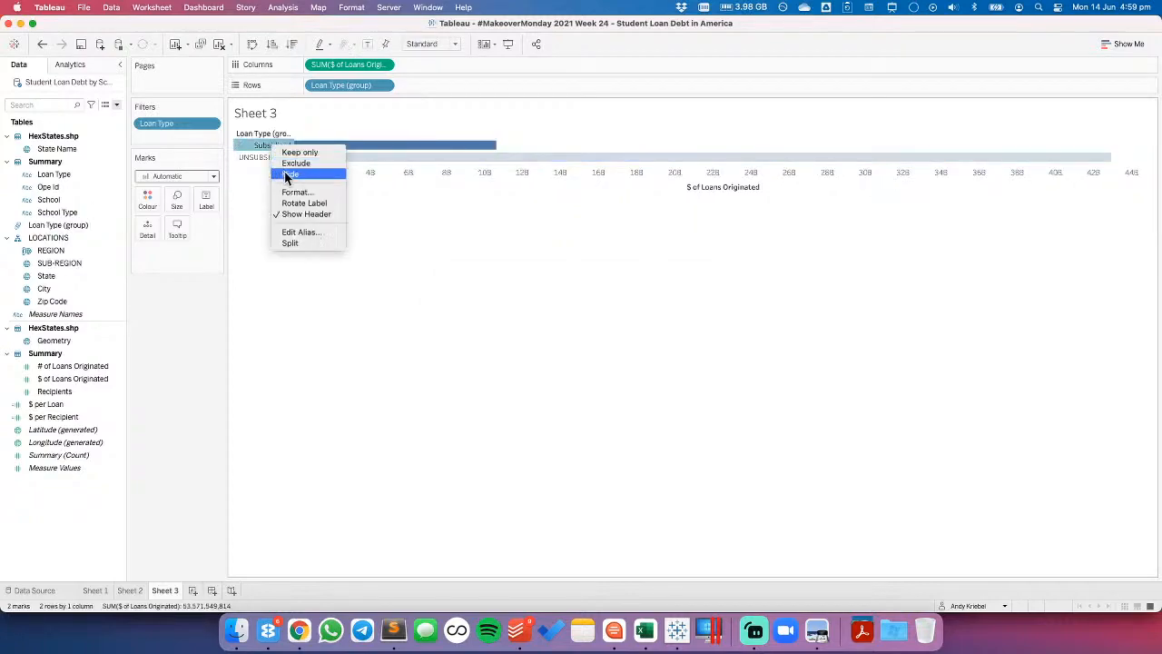
left_click(294, 233)
type("SUBS")
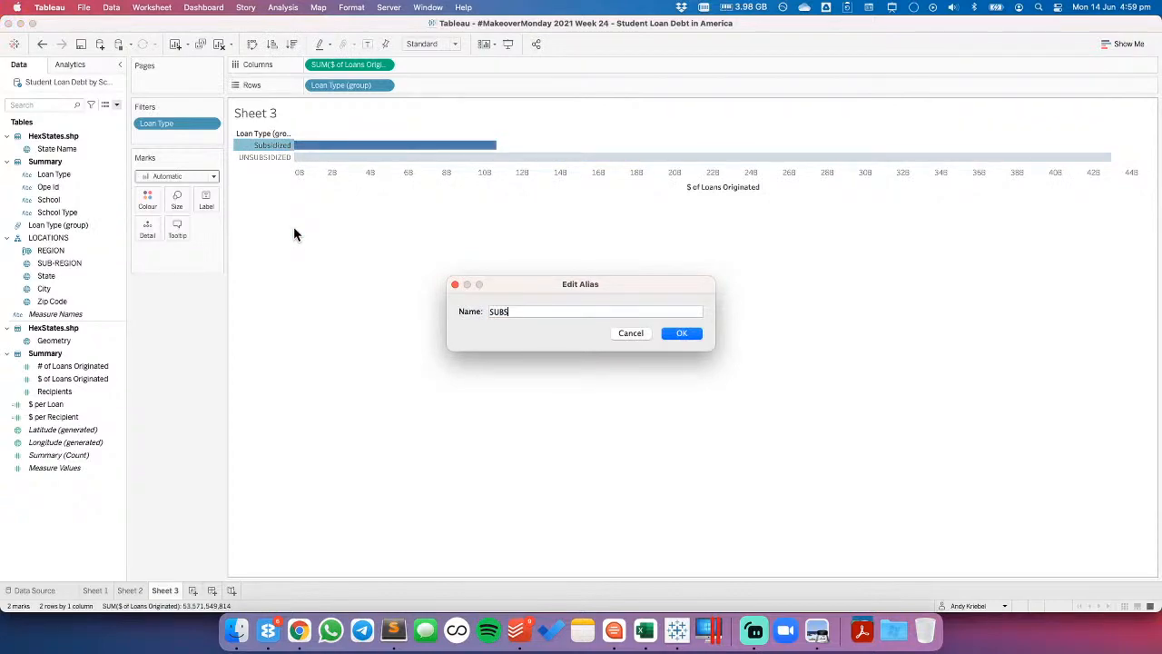
type("IDIZED")
key("Return")
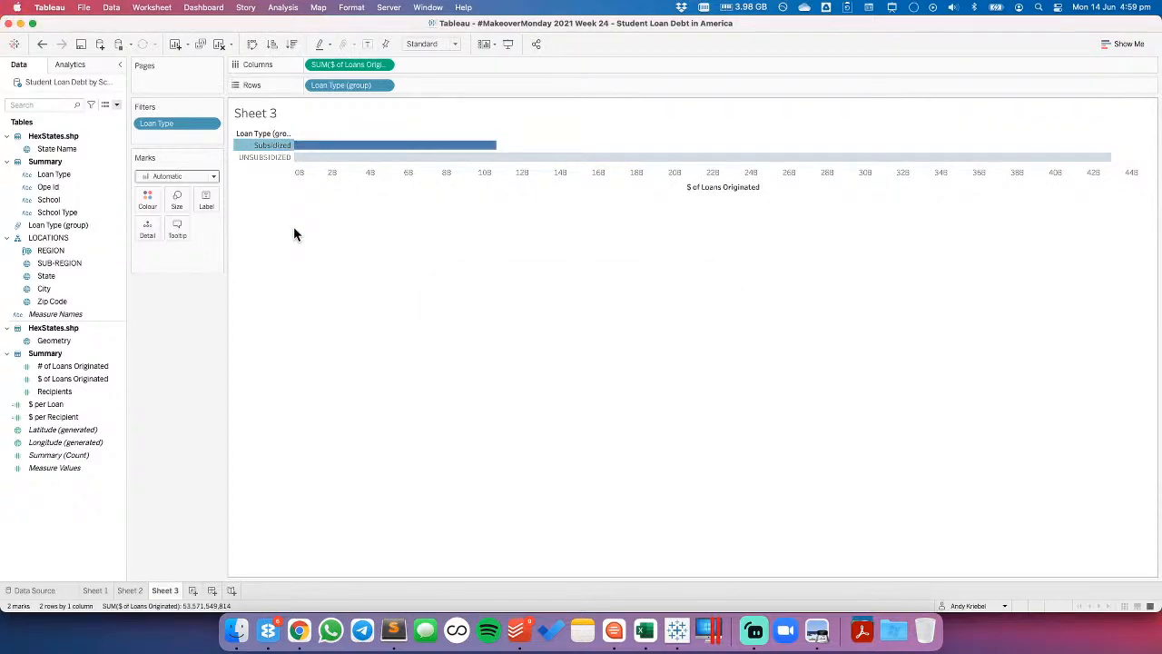
- Rename the Loan Type (group) field to LOAN TYPE
left_click(50, 301)
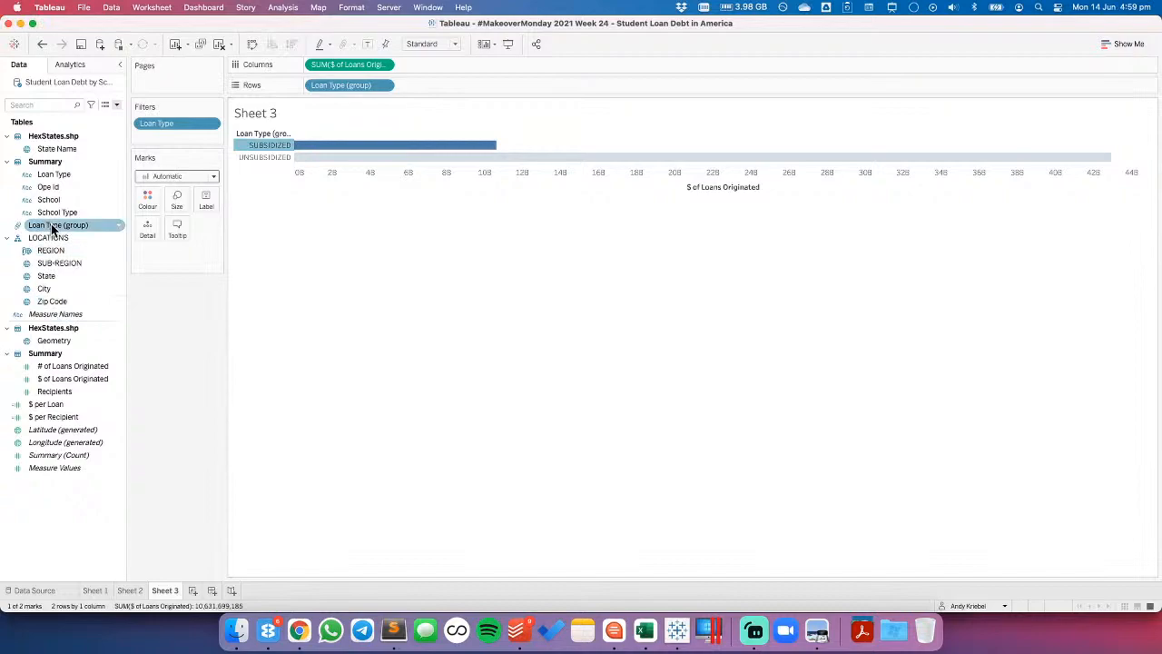
right_click(50, 223)
left_click(86, 312)
type("LOA")
key("BackSpace")
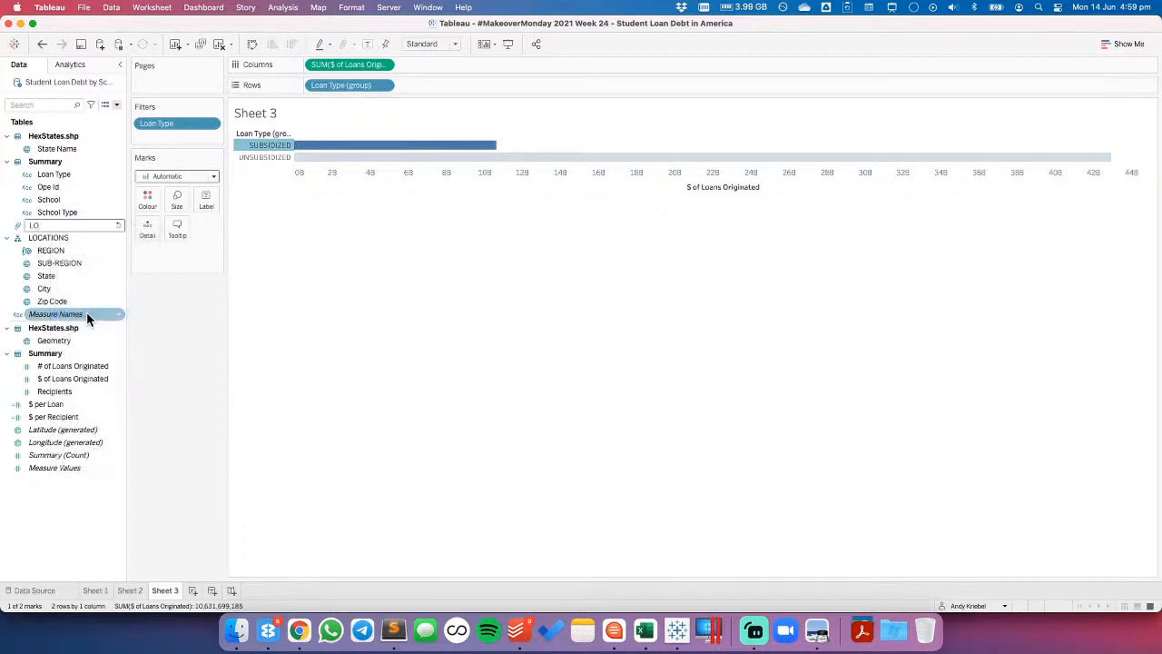
type("AN TYPE")
key("Return")
left_click(319, 252)
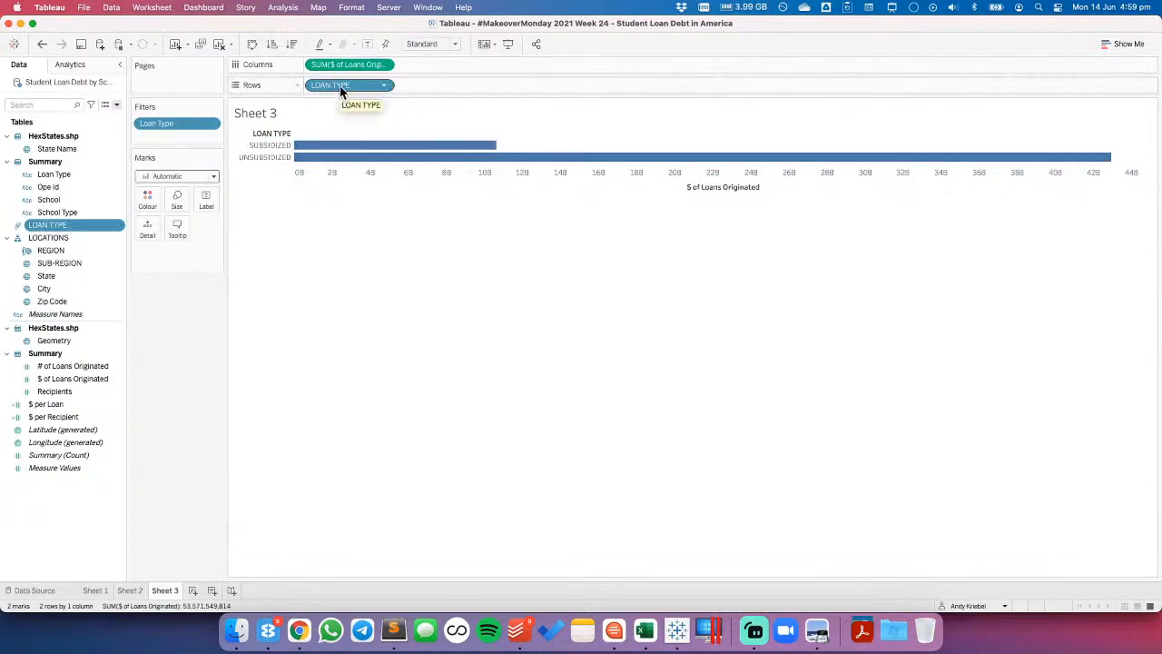
- Show the sum of $ of Loans Originated as text and move LOAN TYPE from rows to columns
left_click_drag(337, 64, 209, 190)
left_click_drag(363, 85, 382, 64)
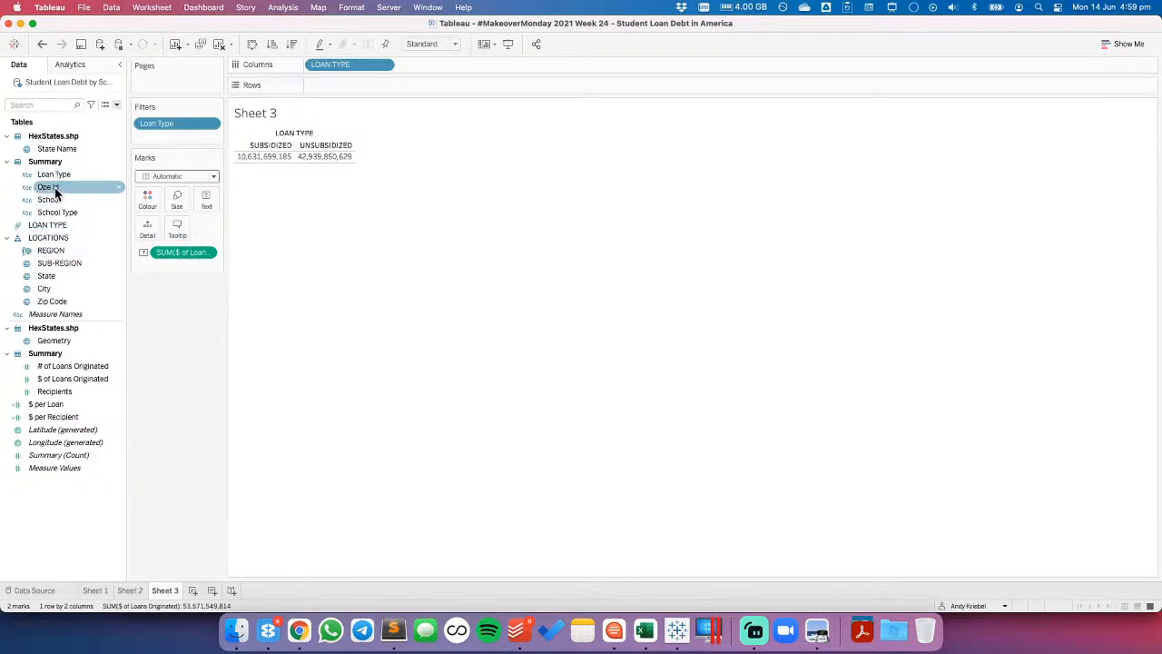
- Add the LOAN TYPE group to the text labels and hide its column header
mouse_move(58, 175)
left_mouse_down()
mouse_move(215, 203)
mouse_move(18, 159)
mouse_move(62, 185)
left_mouse_up()
left_click_drag(50, 225, 208, 202)
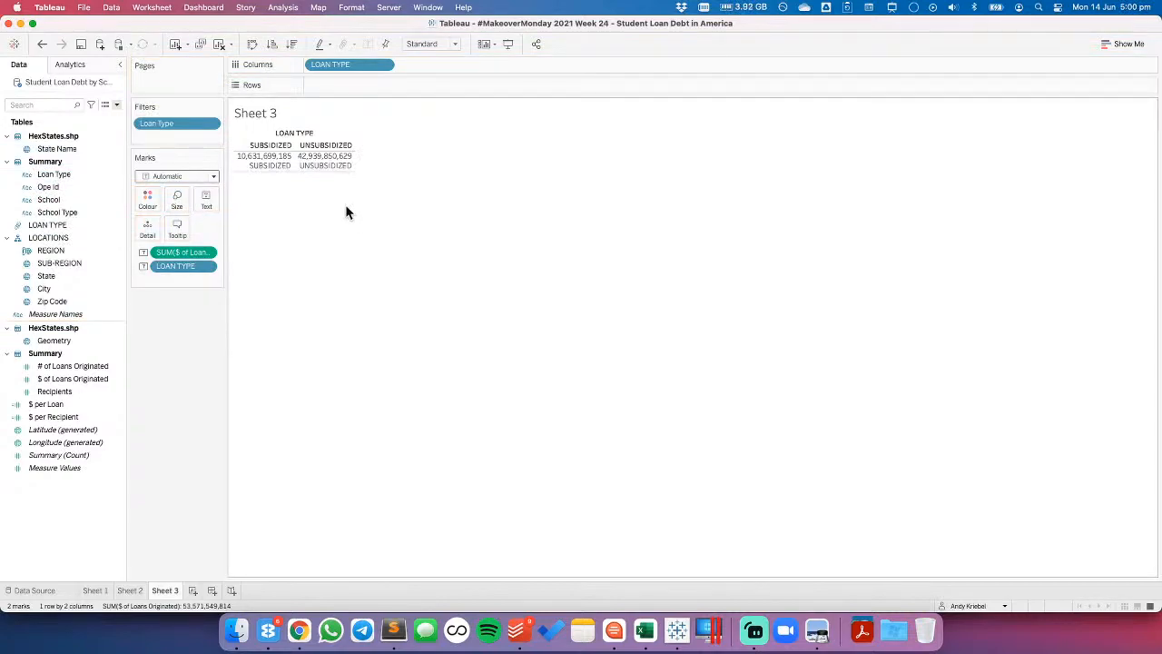
left_click(385, 66)
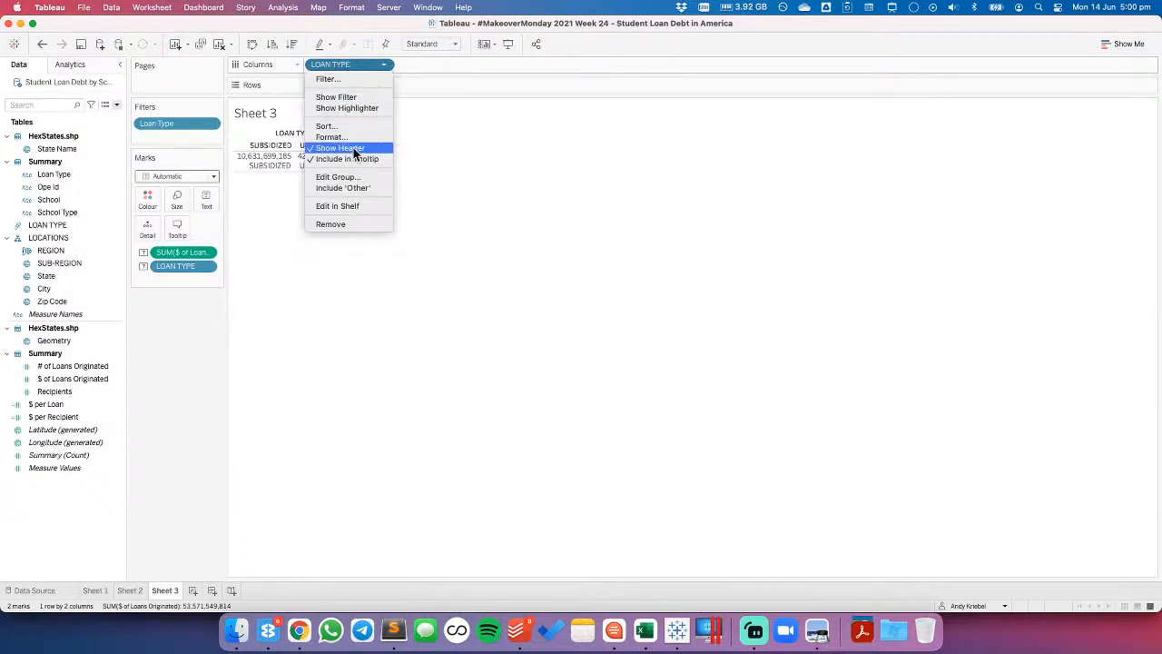
left_click(354, 154)
- Rearrange the text label so SUM($ of Loans Originated) stands on the line above LOAN TYPE
left_click(207, 201)
left_click(313, 226)
triple_click(547, 248)
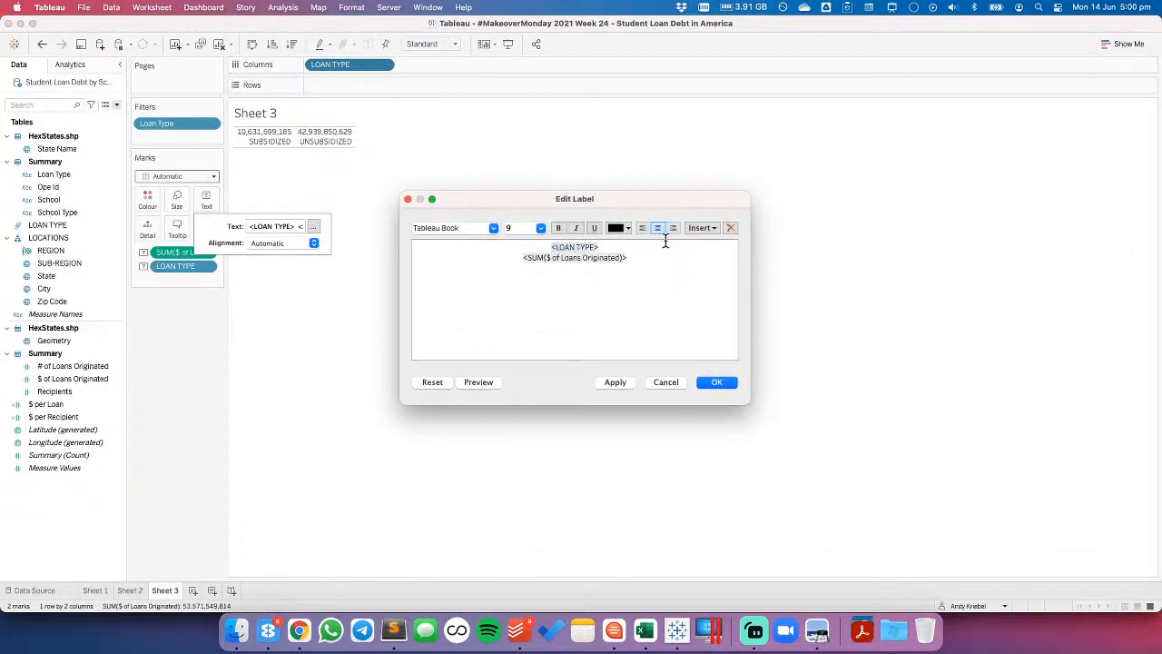
left_click_drag(552, 247, 602, 247)
left_click(625, 238)
double_click(625, 241)
key("super+c")
key("BackSpace")
key("Delete")
key("Return")
key("super+v")
- Set the font size of SUM($ of Loans Originated) in the label to 28 and apply it
triple_click(600, 247)
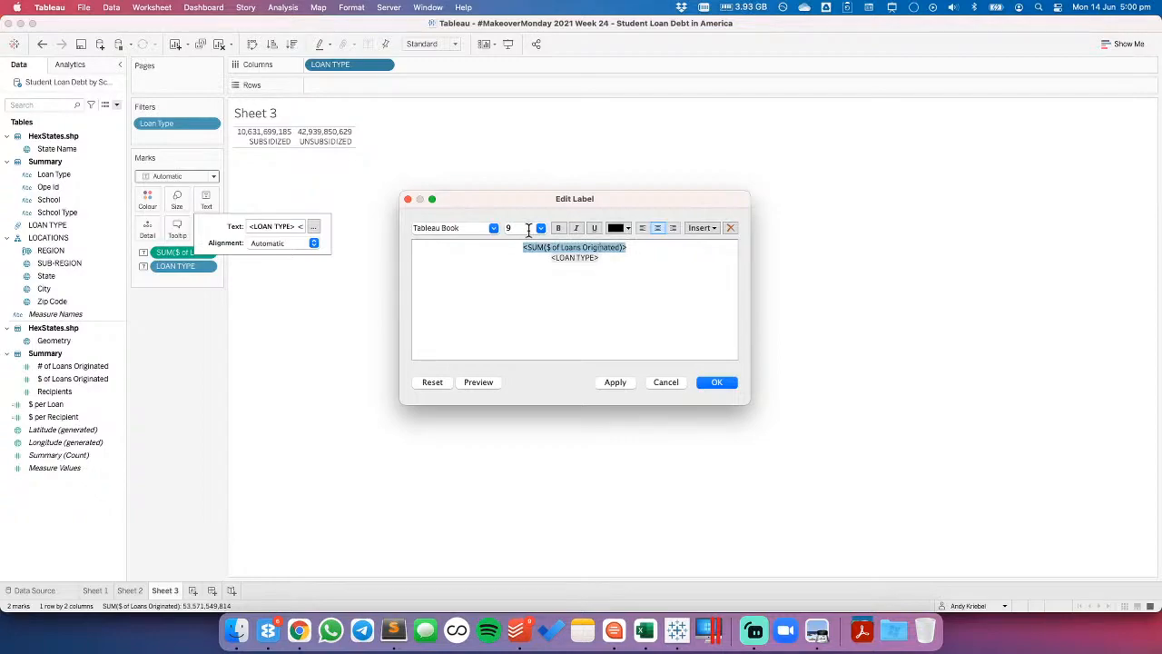
left_click(542, 228)
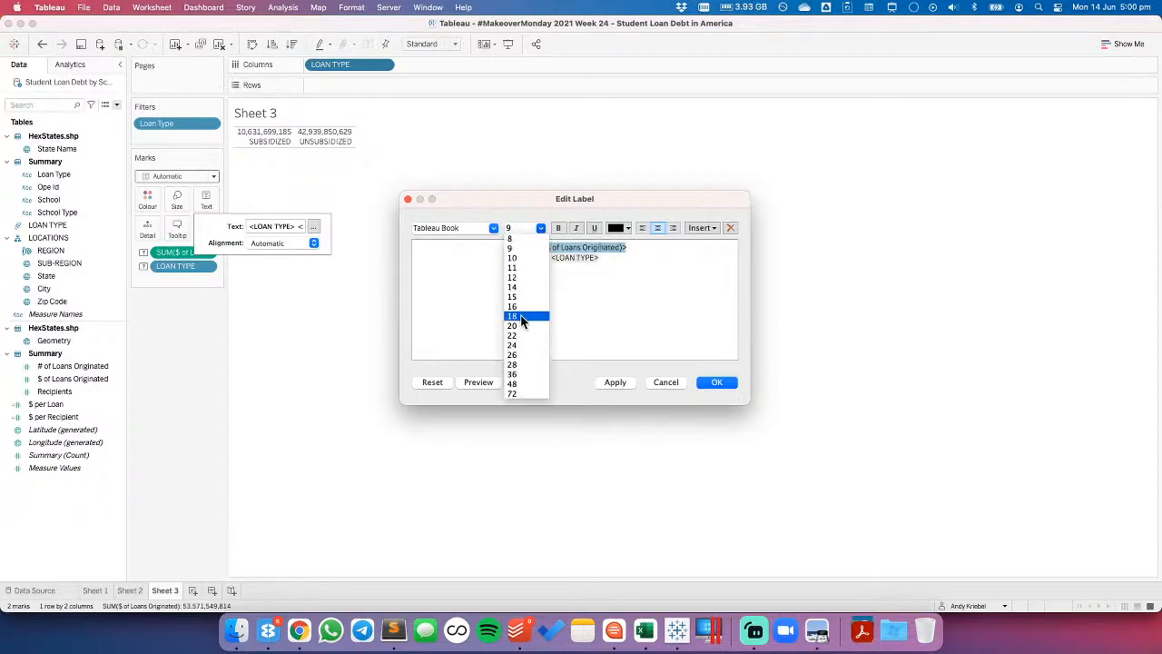
left_click(522, 365)
left_click(618, 382)
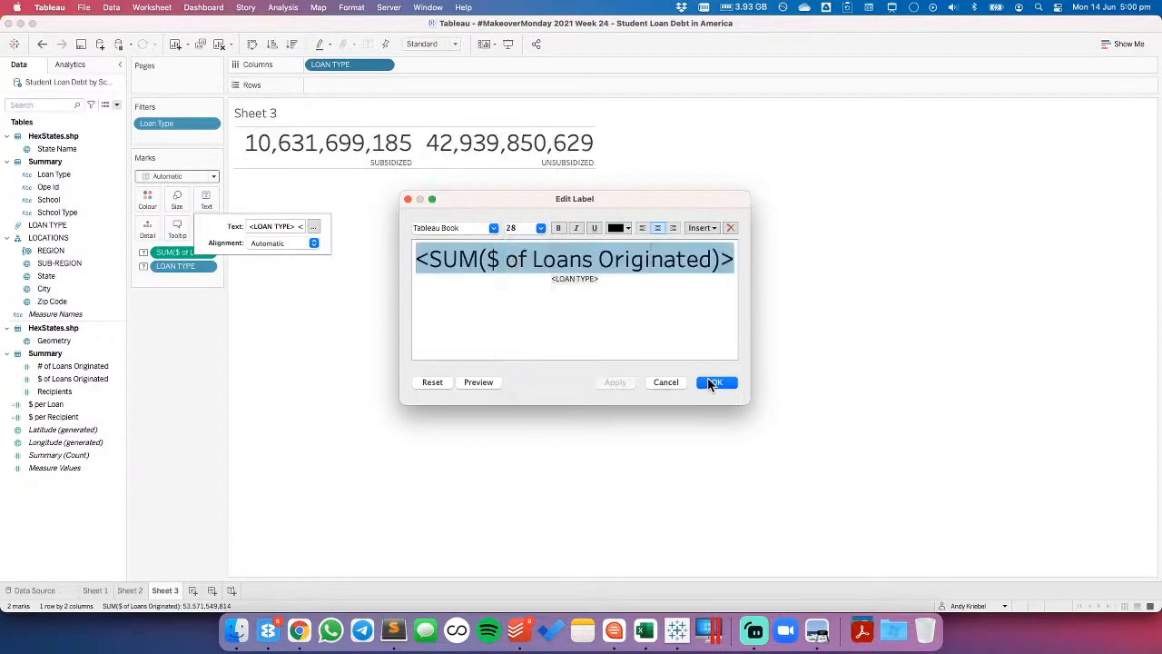
left_click(713, 383)
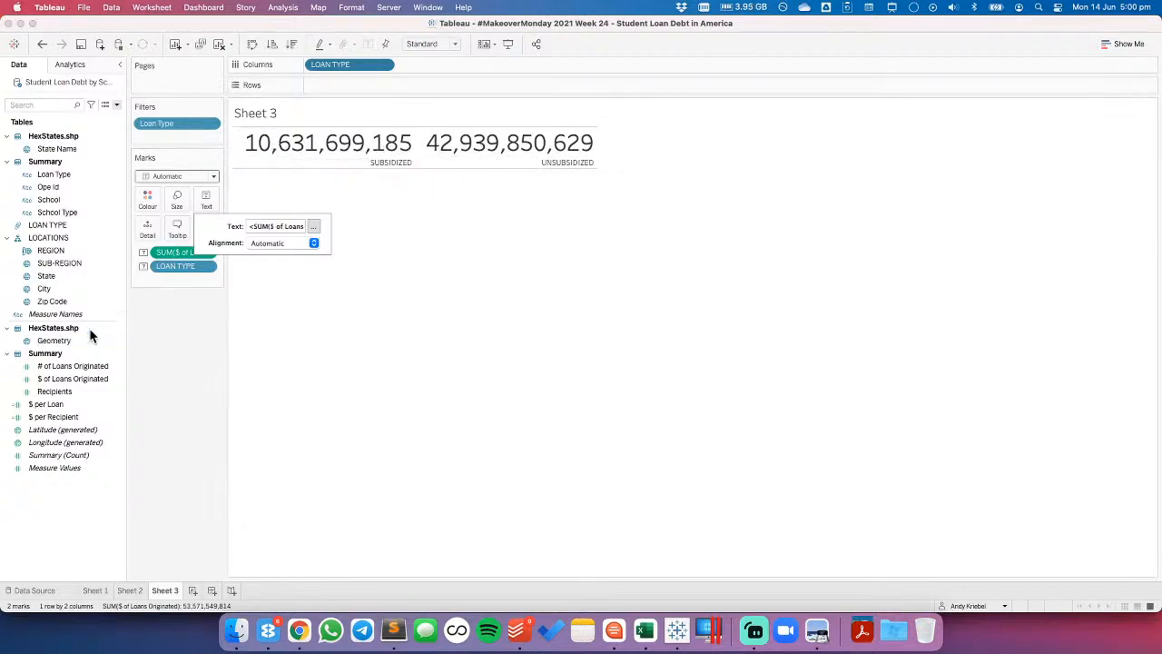
left_click(168, 375)
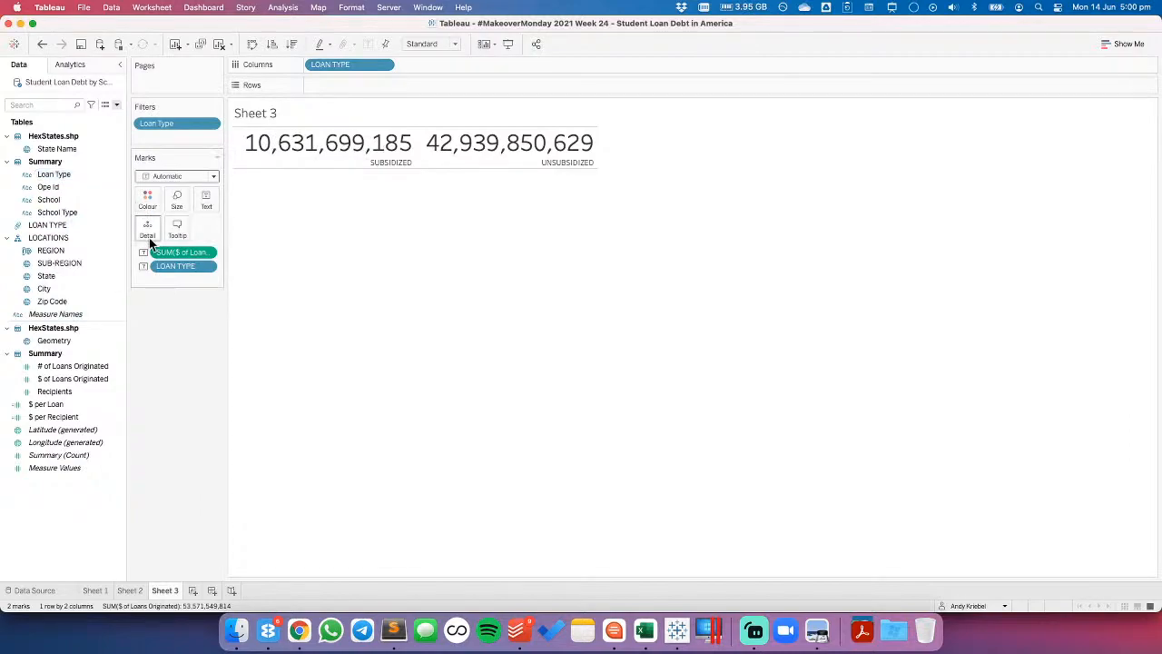
- Format the loan sum as a custom number with one decimal place and display units of Billions (B)
right_click(191, 255)
left_click(230, 301)
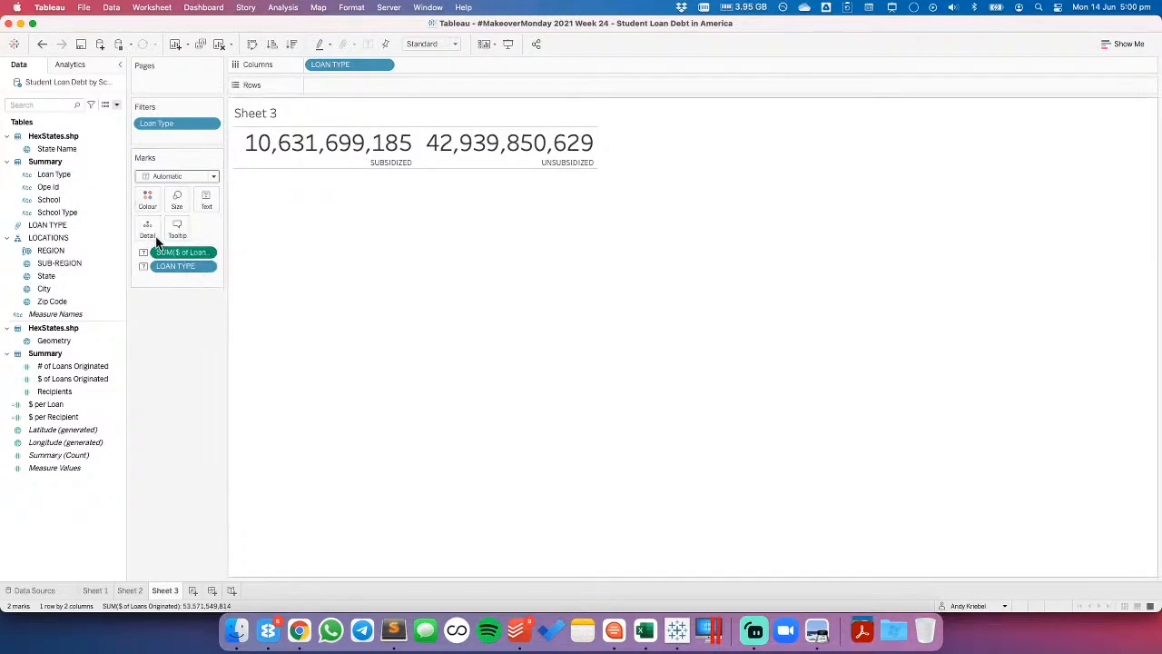
left_click(88, 181)
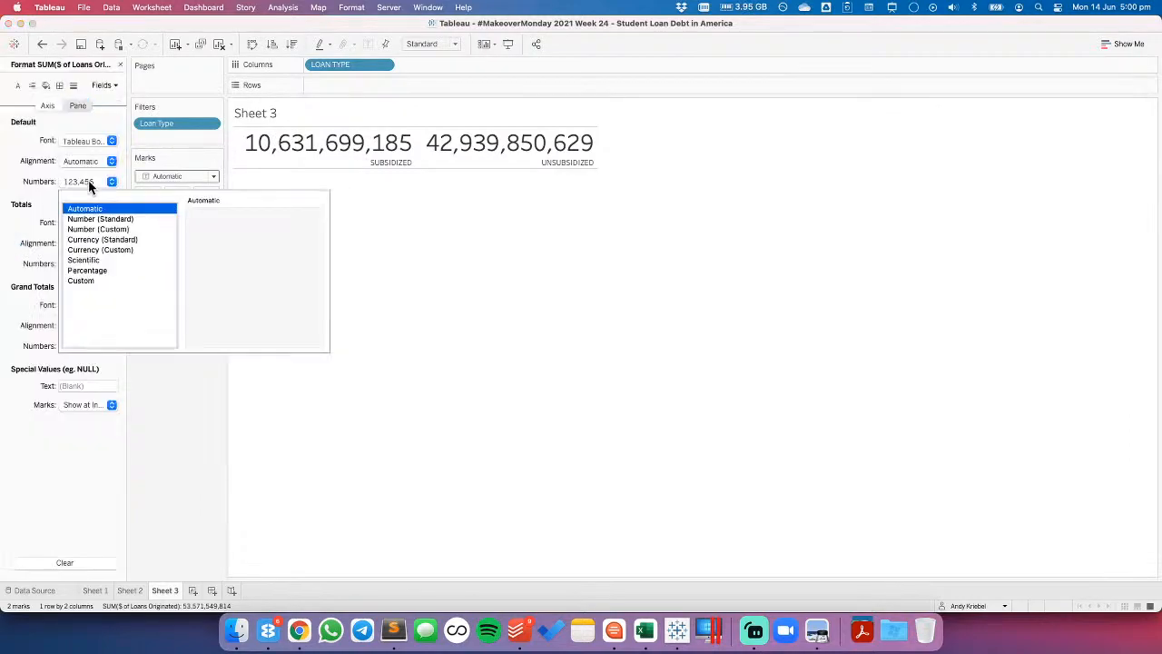
left_click(98, 229)
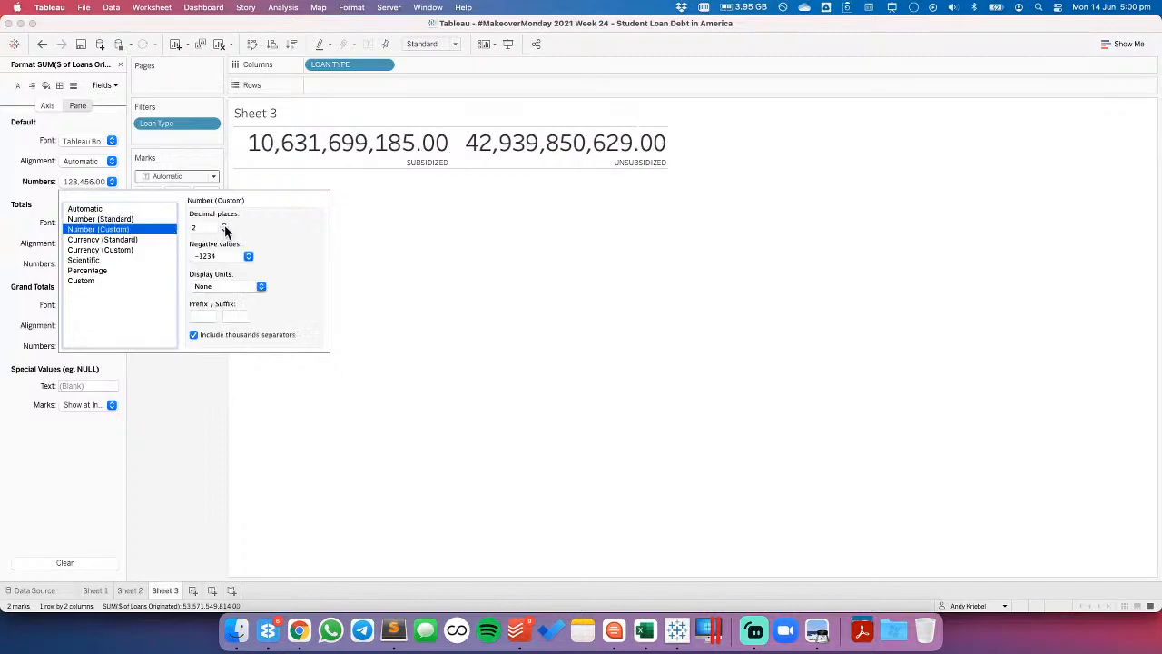
left_click(225, 231)
left_click(224, 287)
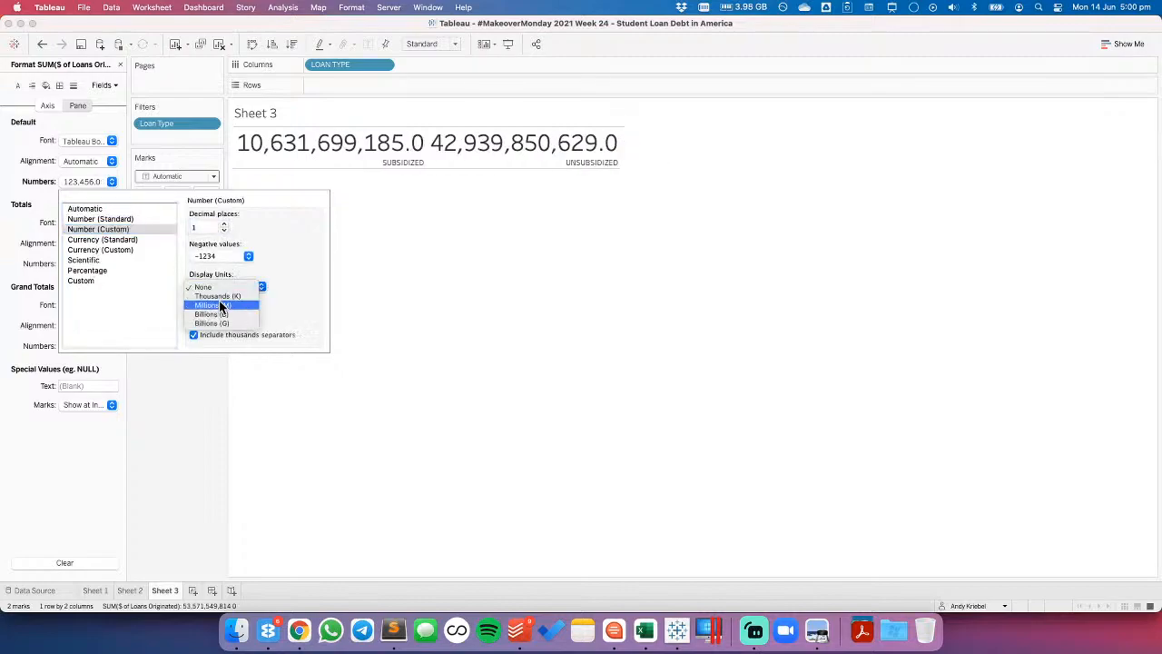
left_click(218, 315)
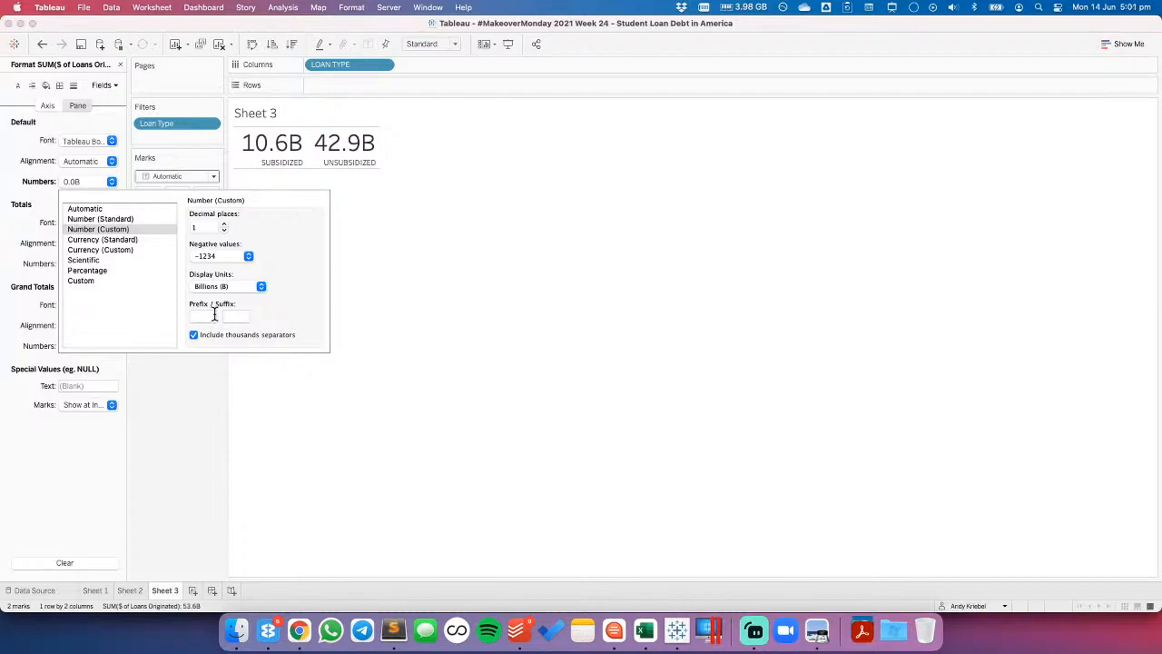
- Try the loan amounts in billions with two decimal places, and set them back to one decimal place
left_click(100, 281)
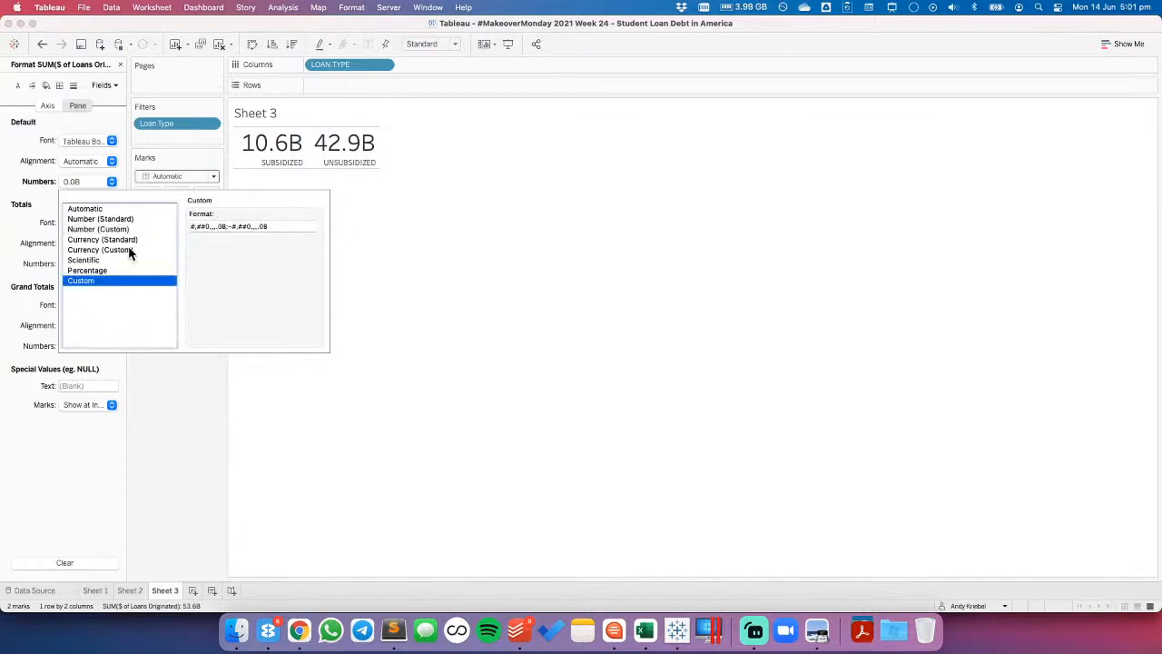
left_click(111, 230)
left_click(223, 231)
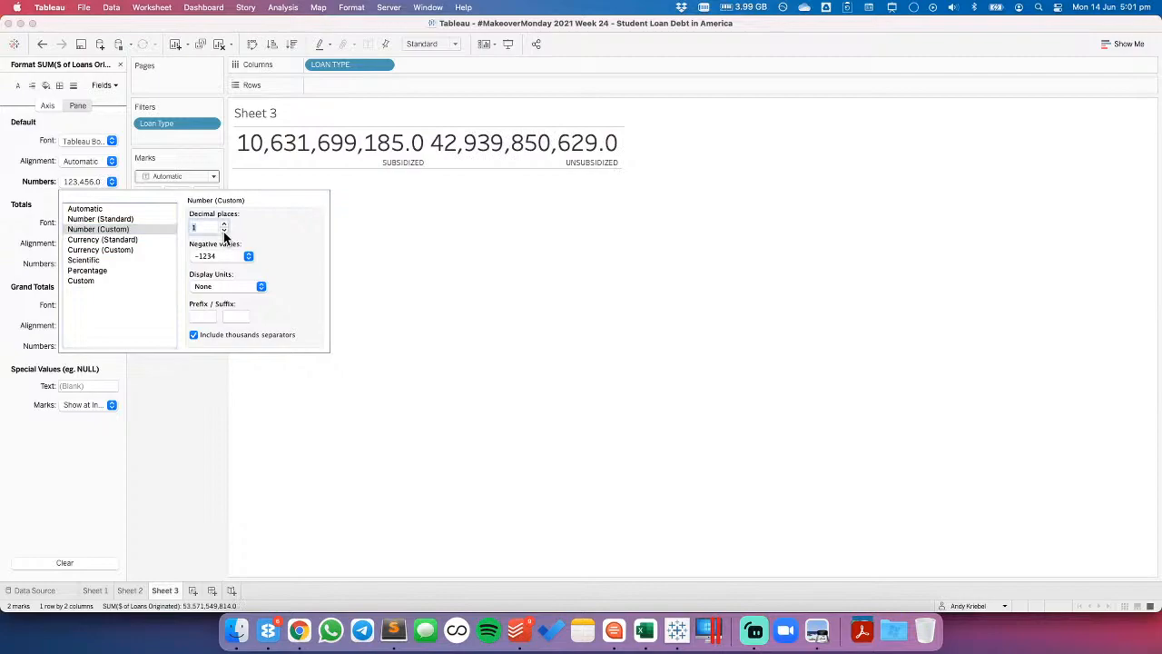
left_click(223, 232)
left_click(224, 224)
left_click(223, 225)
left_click(225, 287)
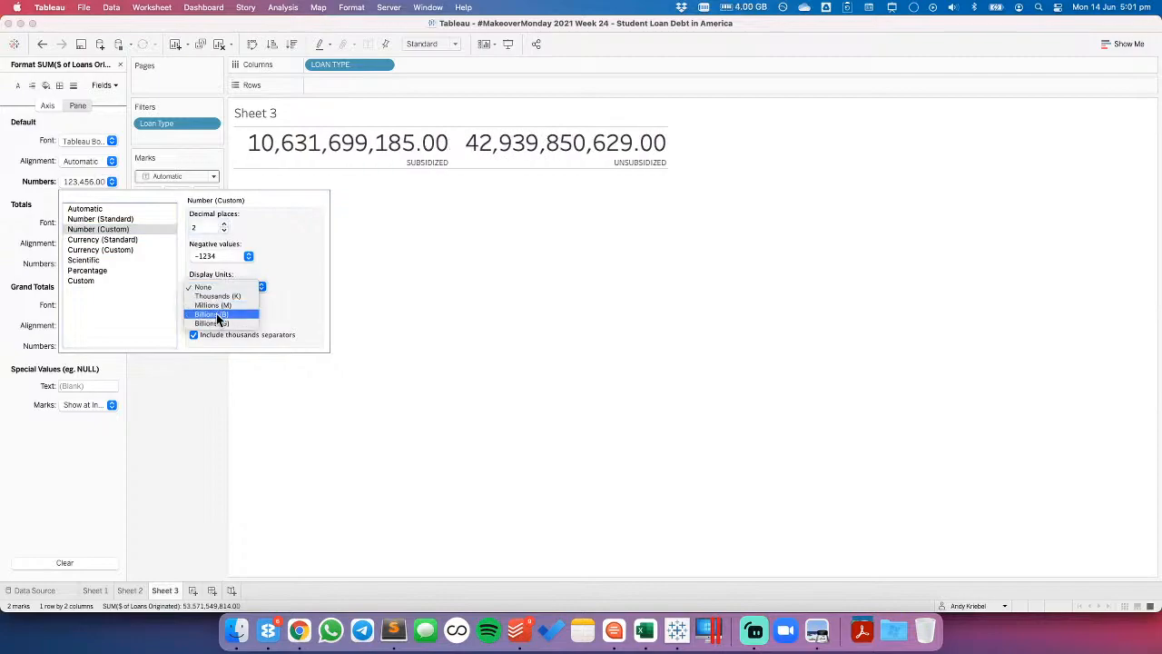
left_click(218, 314)
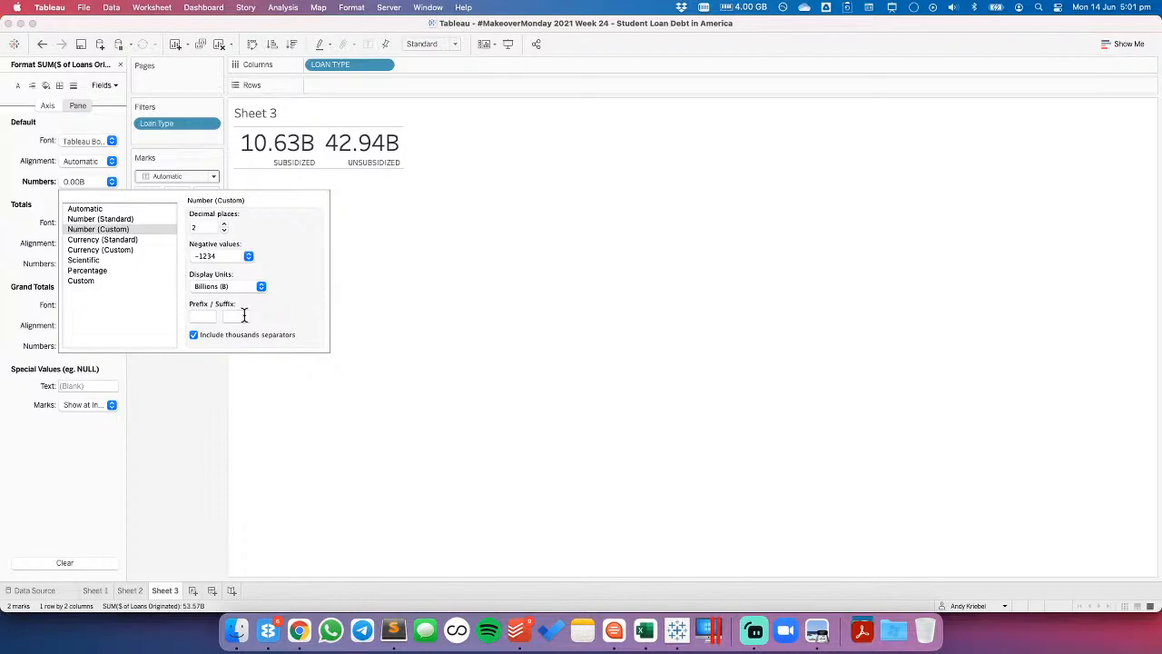
left_click(223, 231)
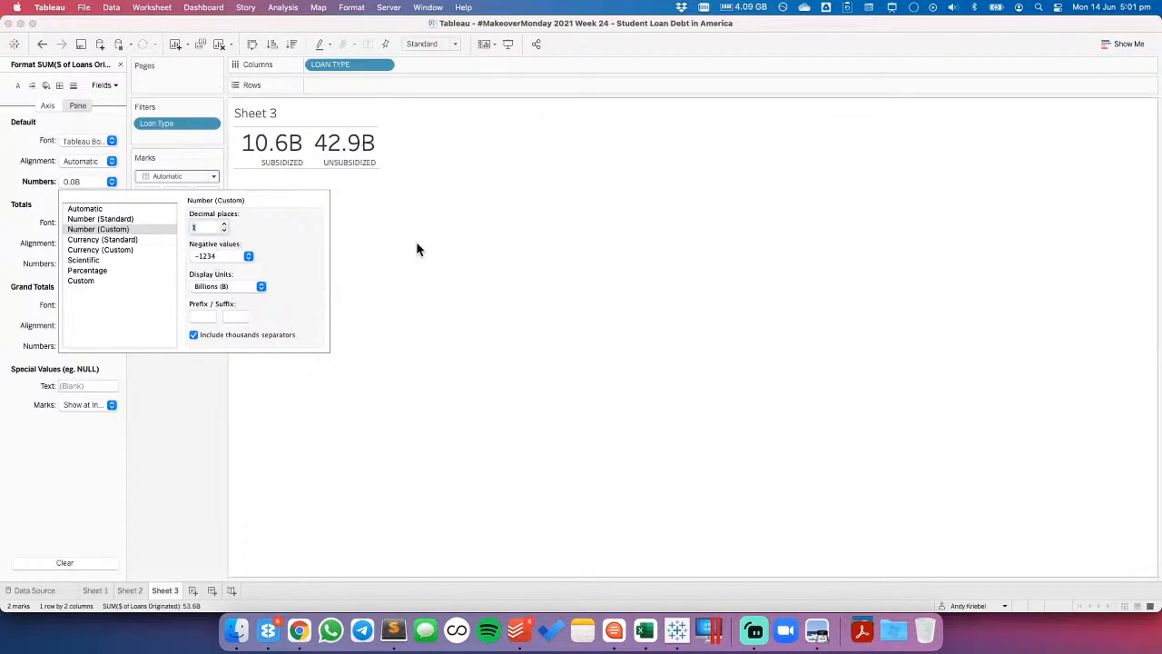
- Centre the text labels of the loan totals horizontally
left_click(418, 250)
left_click(205, 199)
left_click(271, 243)
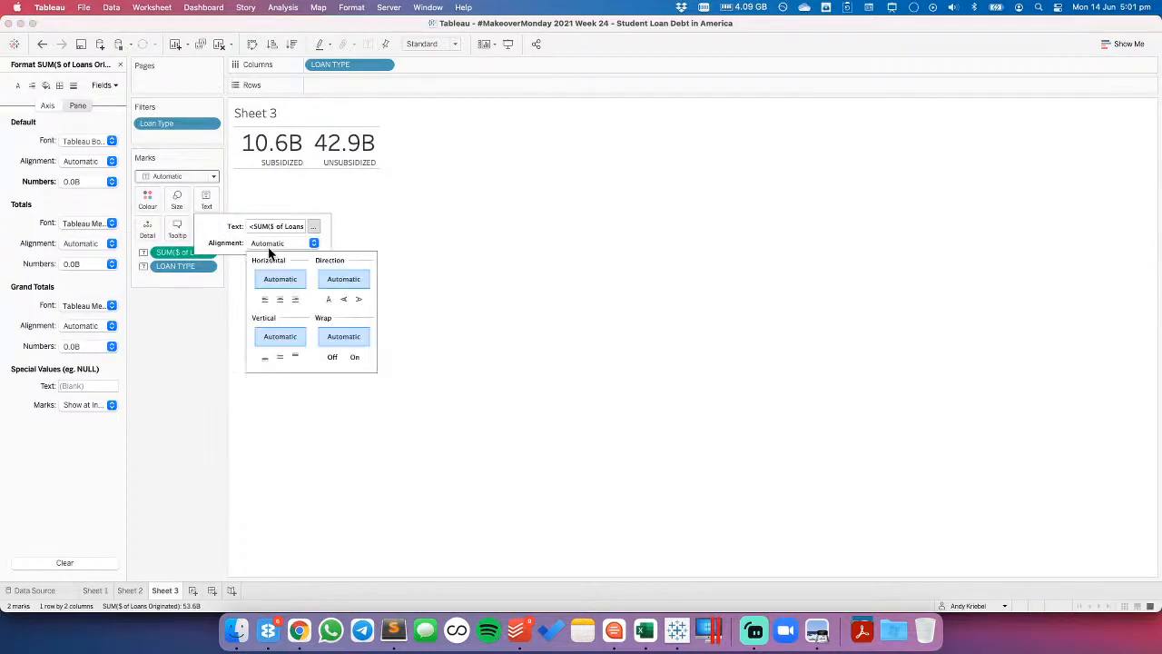
left_click(280, 299)
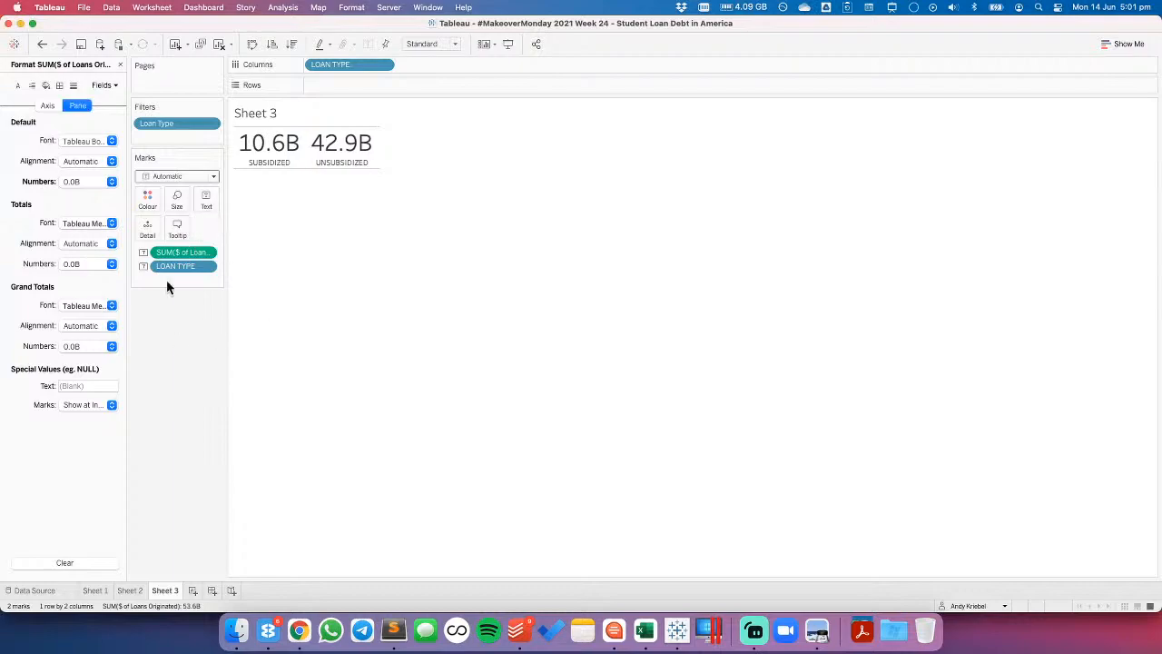
- Clear Show tooltips in the loan totals sheet's tooltip settings and close them
left_click(178, 228)
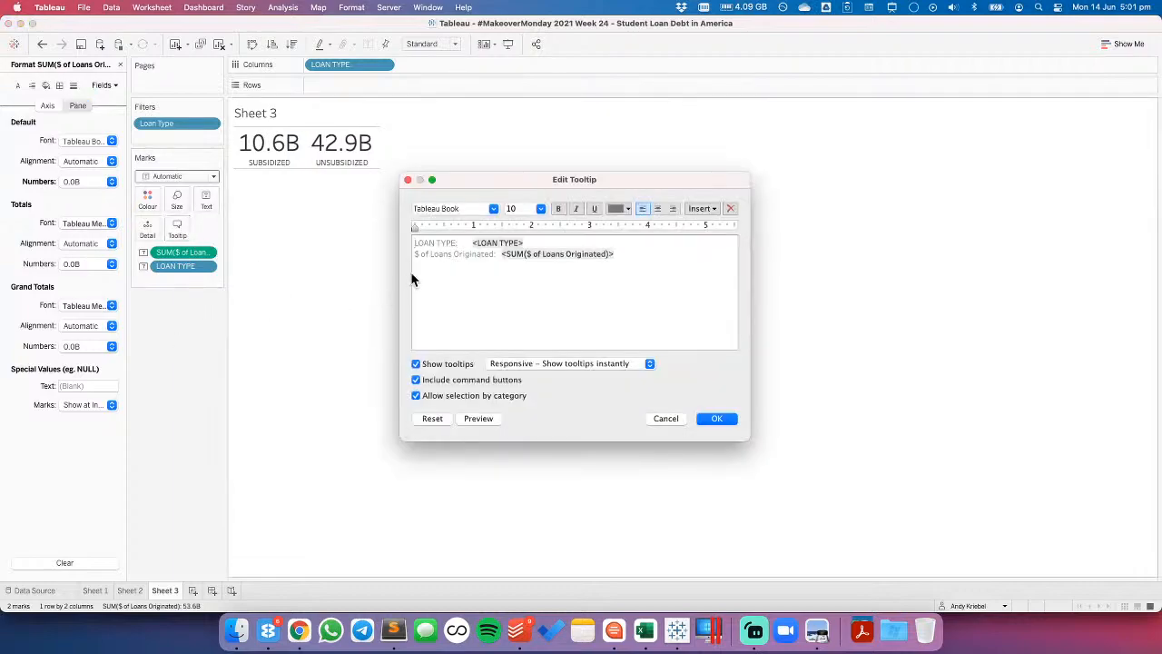
left_click(441, 366)
left_click(663, 419)
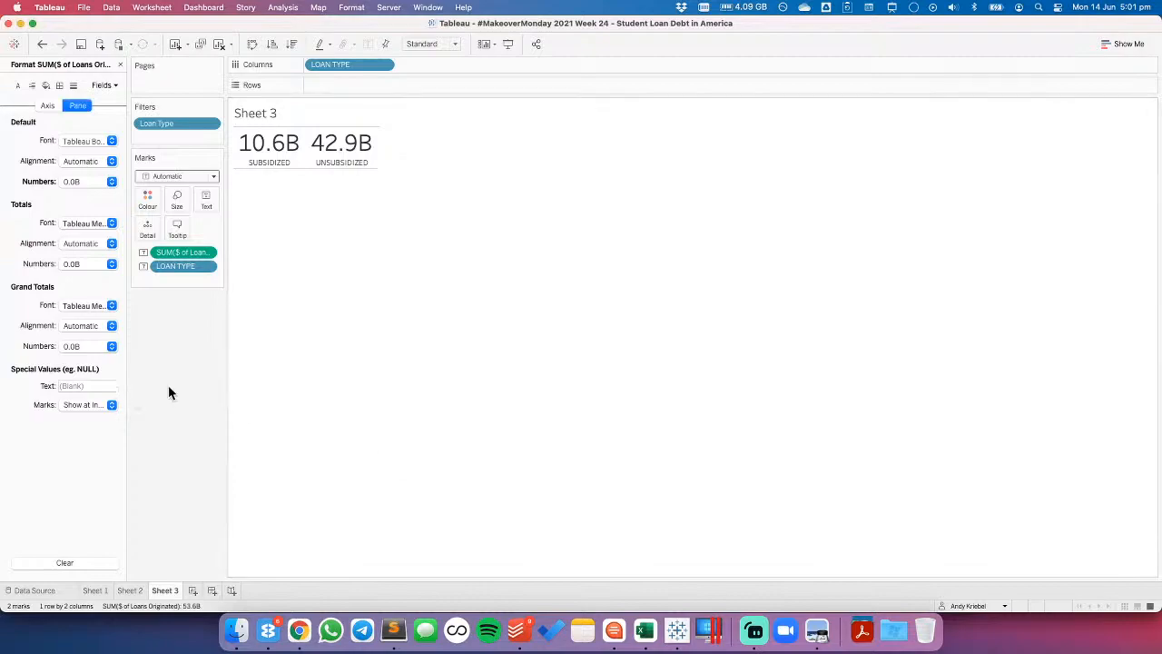
- On Sheet 2, change the alias of the CENTRAL NORTH region to MIDWEST and clear the map highlight
left_click(141, 591)
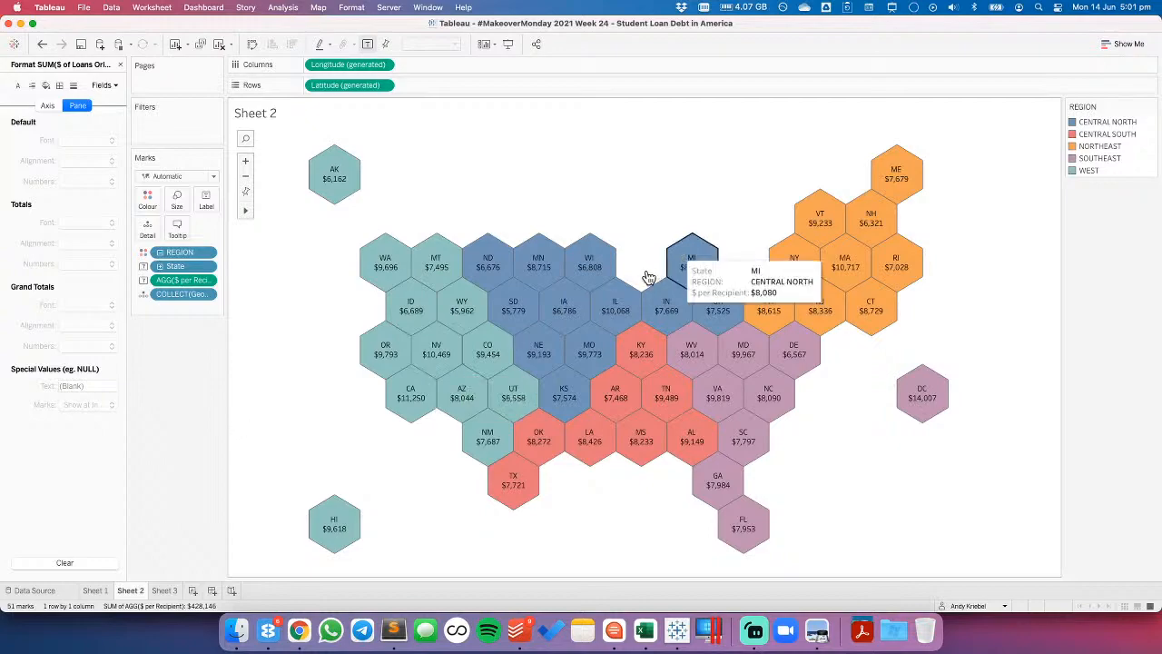
left_click(1115, 126)
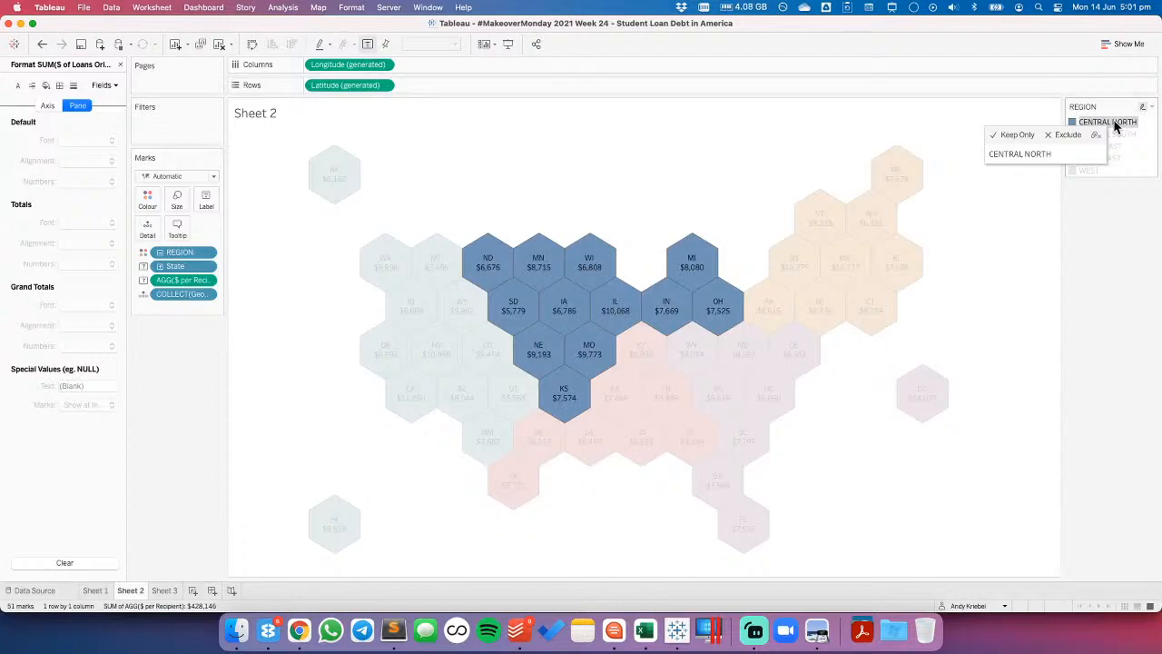
right_click(1115, 126)
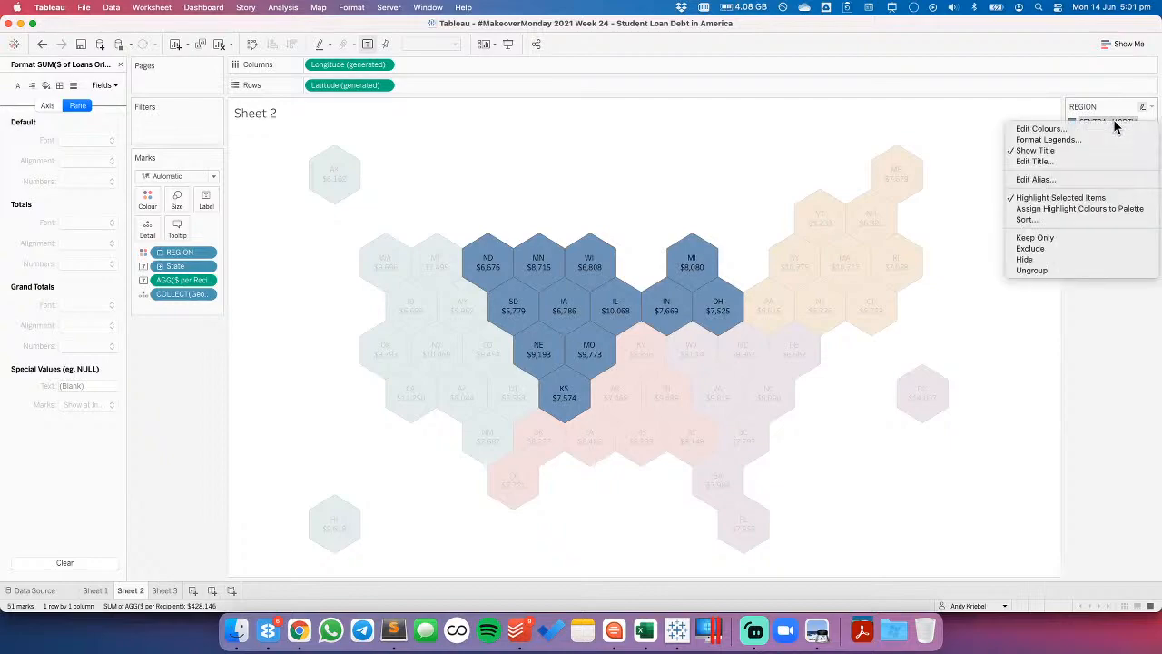
left_click(1035, 179)
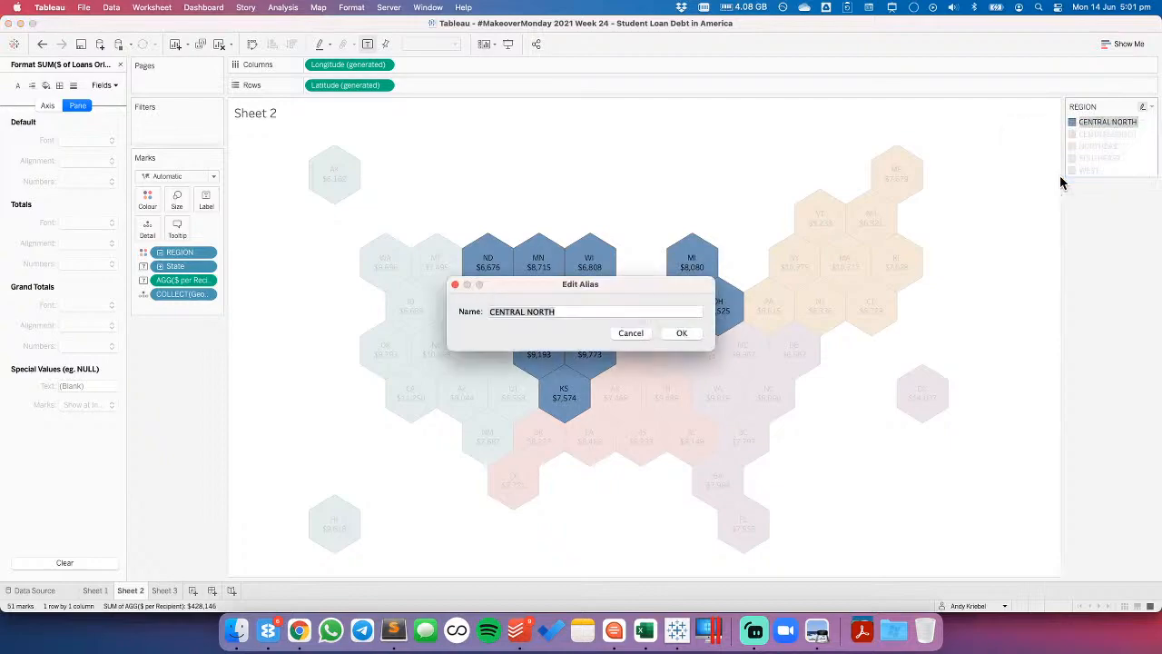
type("MIDWEST")
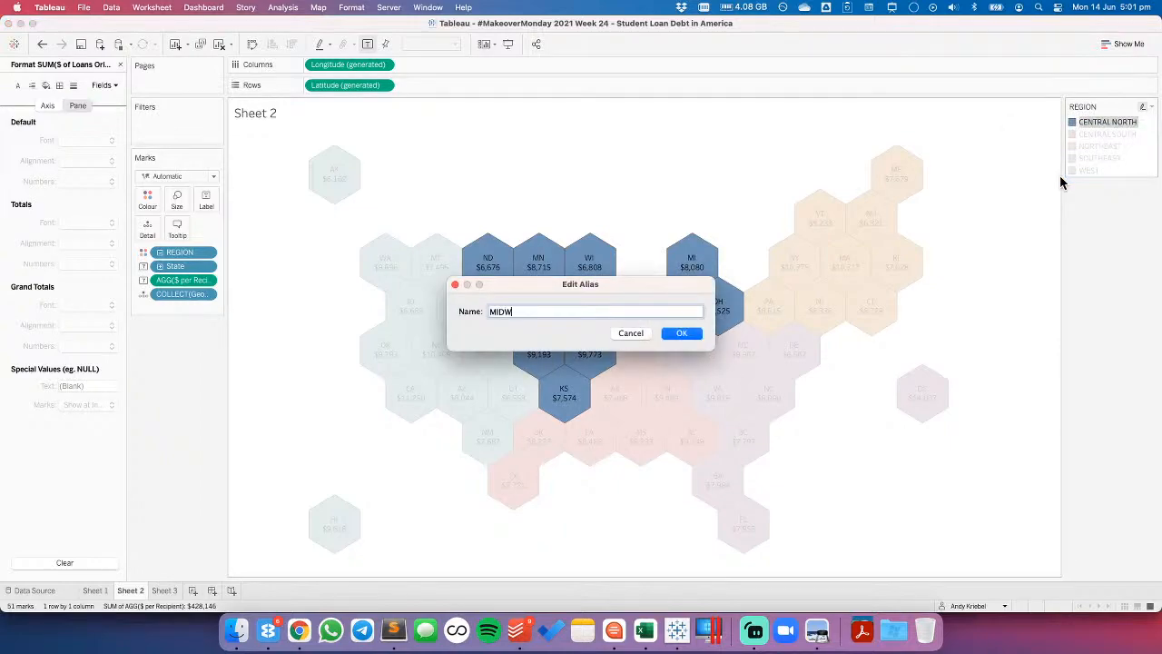
key("Return")
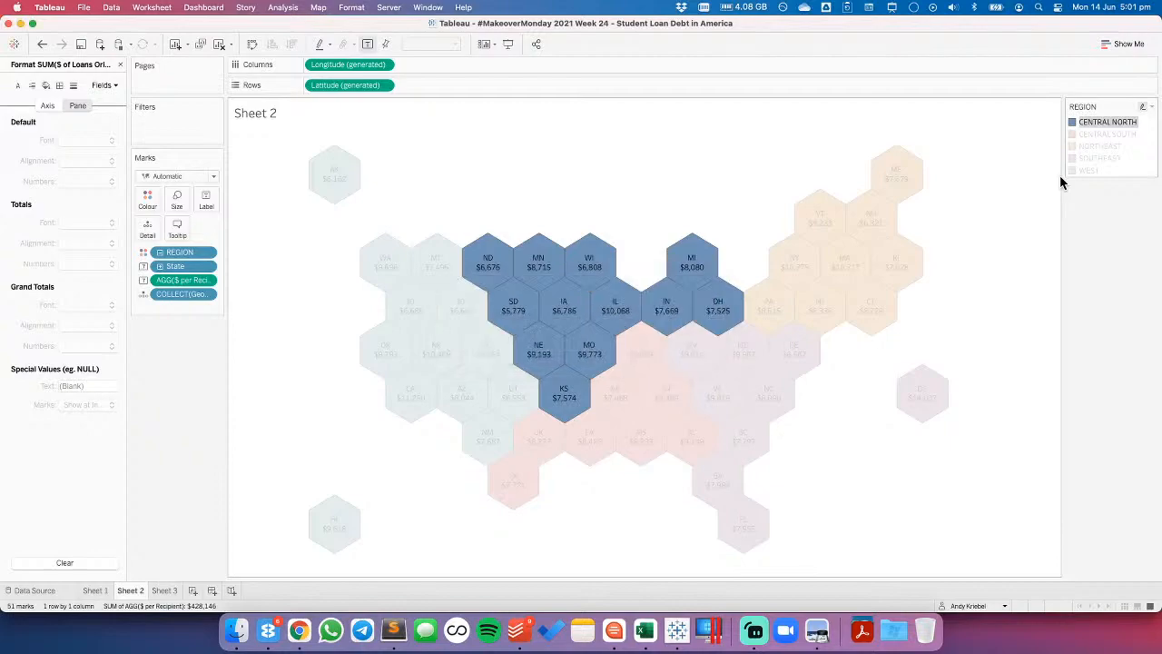
left_click(626, 520)
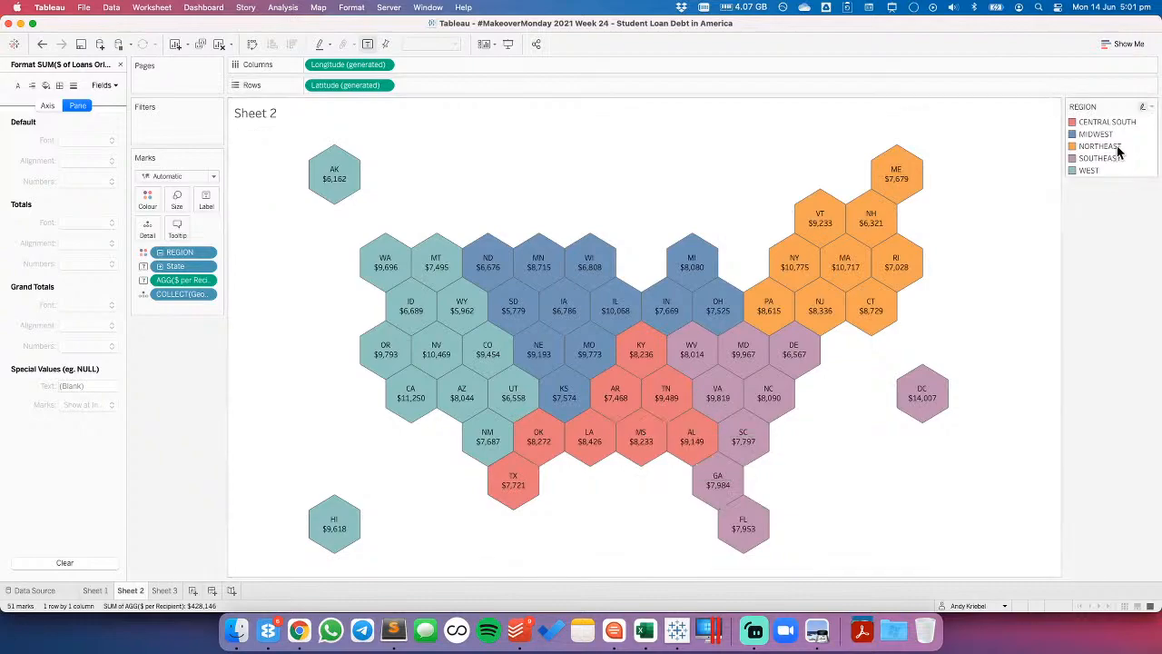
- Change the alias of the CENTRAL SOUTH region to SOUTH and clear the map highlight
right_click(1094, 122)
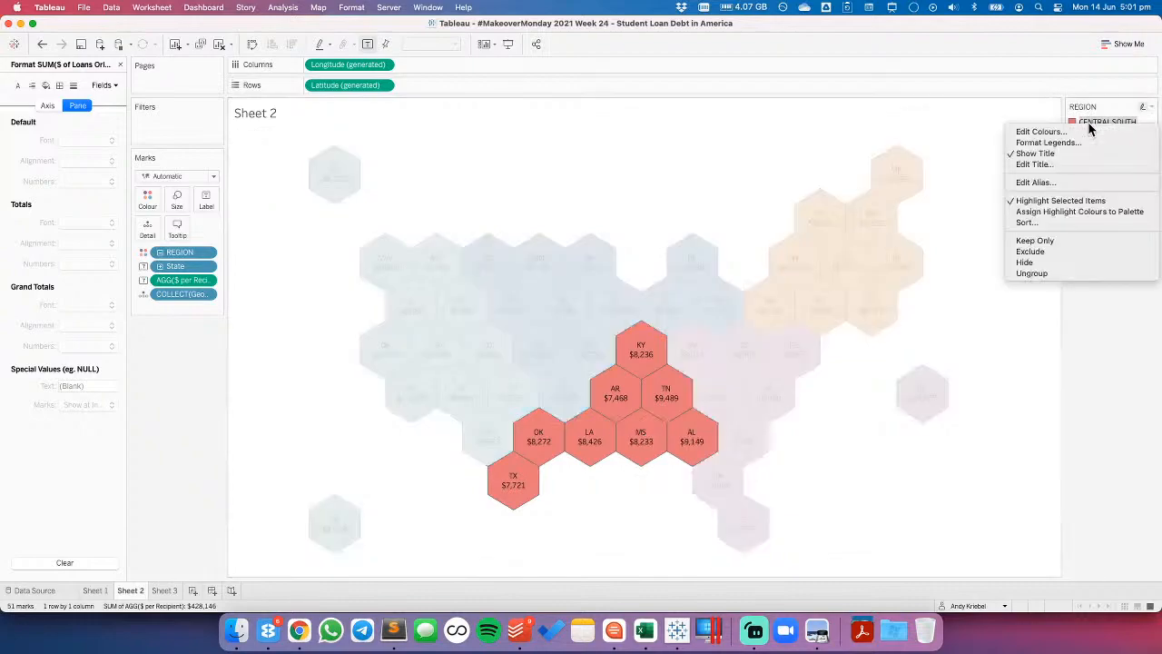
left_click(1035, 183)
type("SOUTH")
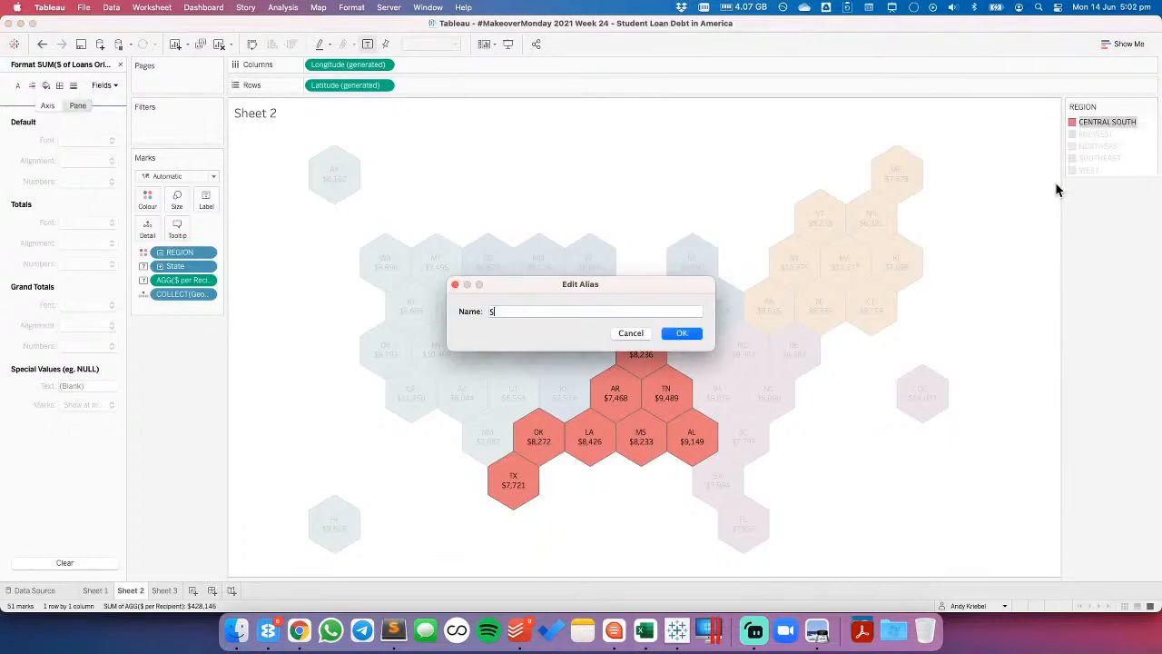
key("Return")
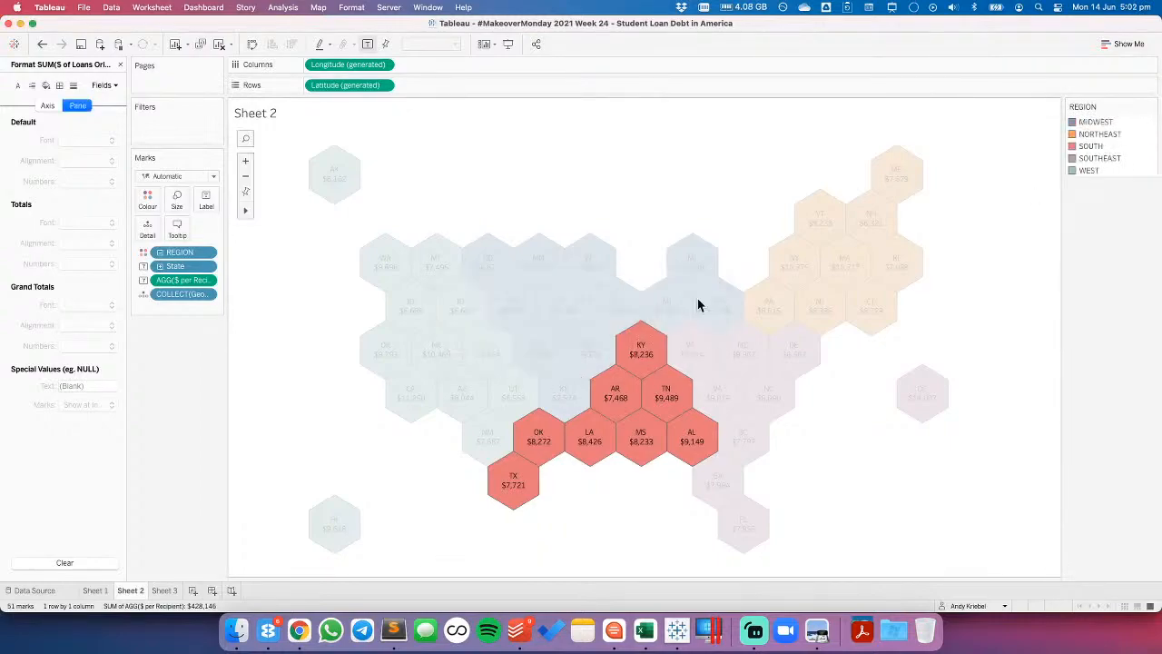
left_click(269, 415)
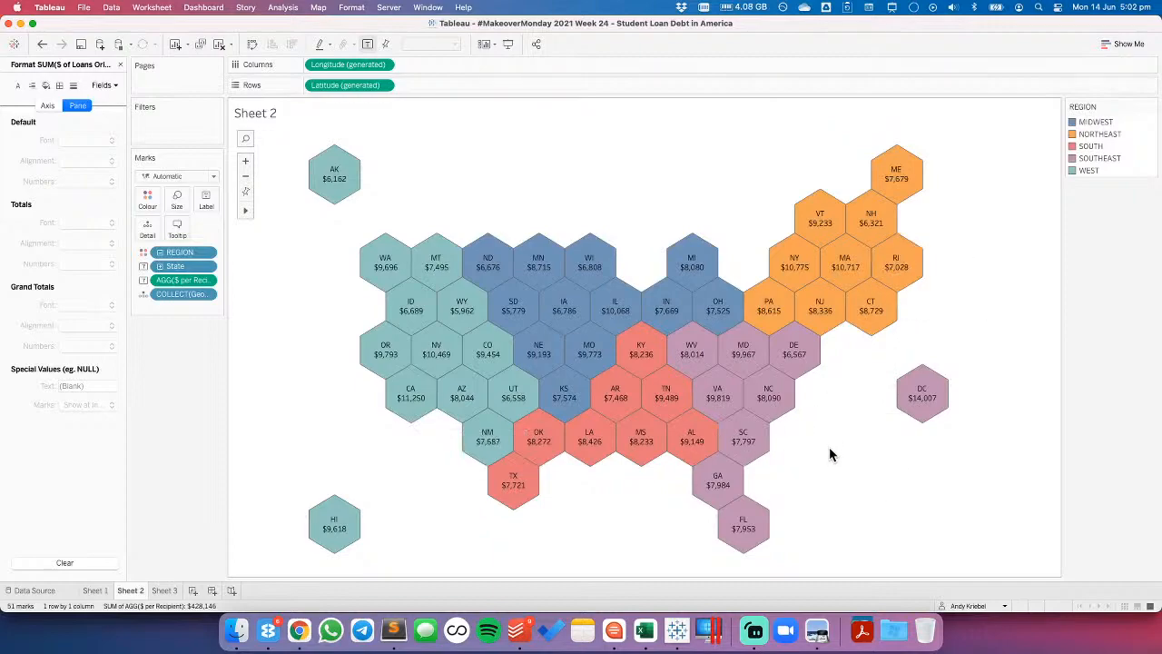
- Return to Sheet 3, close its number formatting options and rename the sheet BAN LOAN AMT
left_click(165, 592)
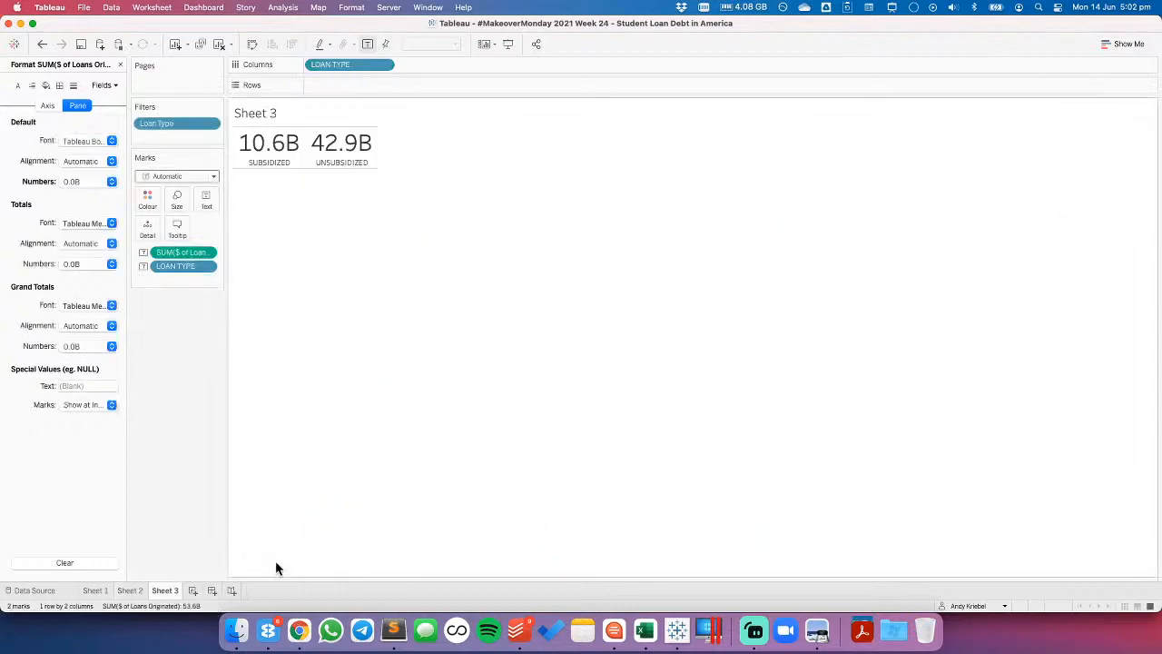
left_click(120, 65)
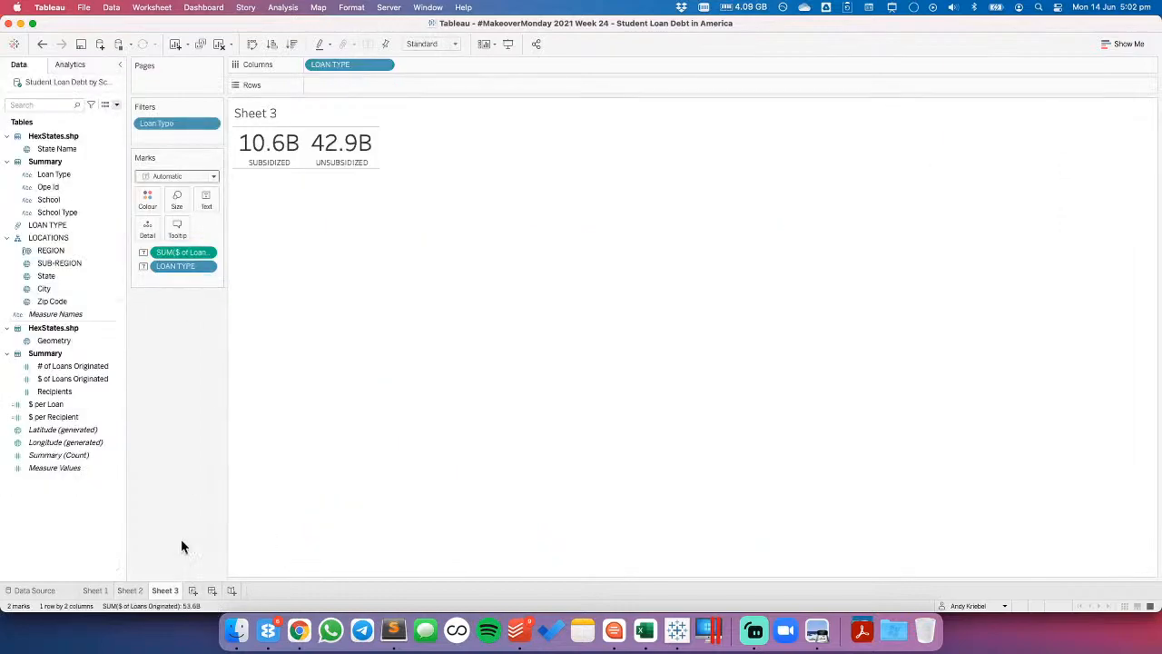
type("BAN LOAN AMT")
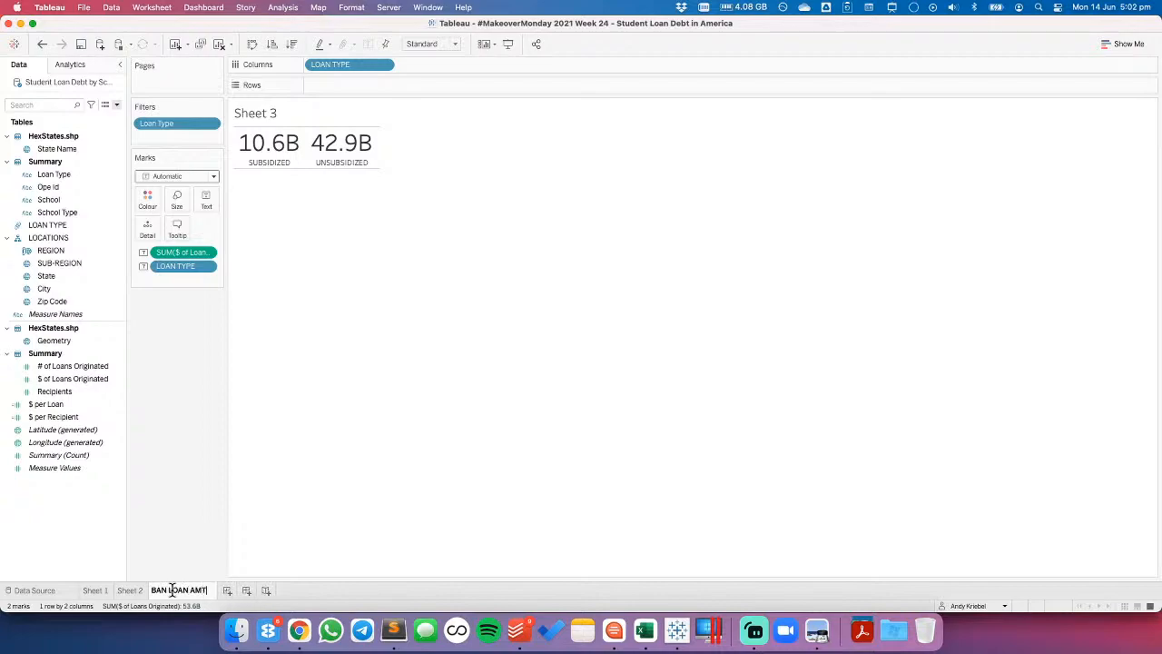
key("Return")
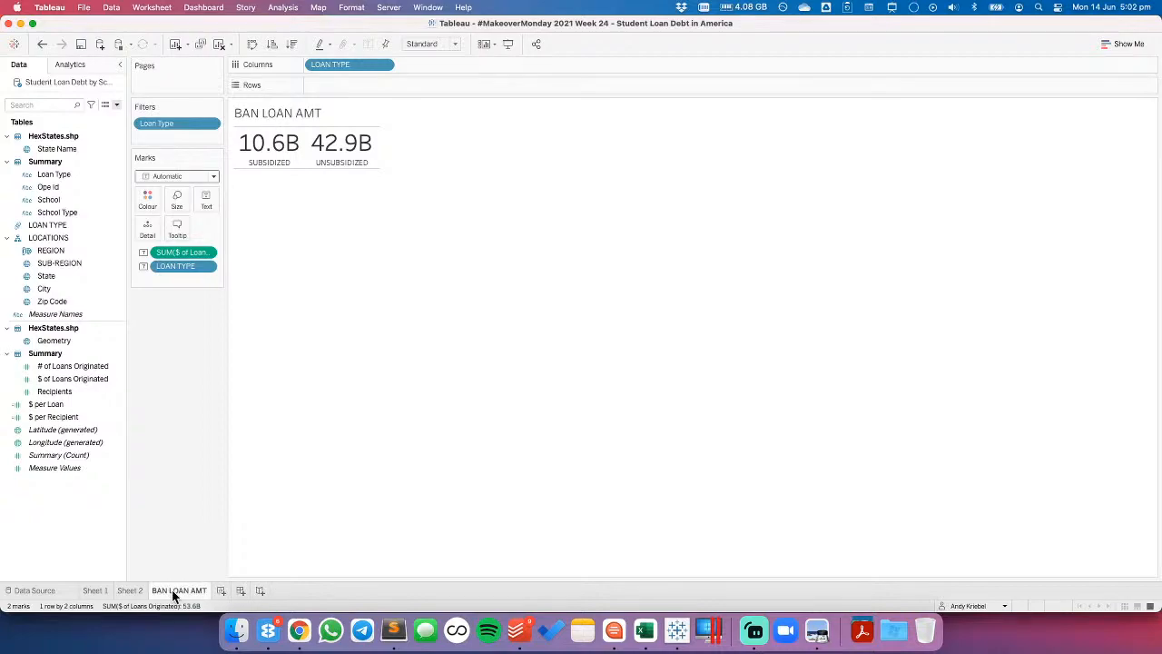
- Duplicate the BAN LOAN AMT sheet and replace the copy's loan dollar sum with # of Loans Originated
right_click(174, 592)
left_click(206, 483)
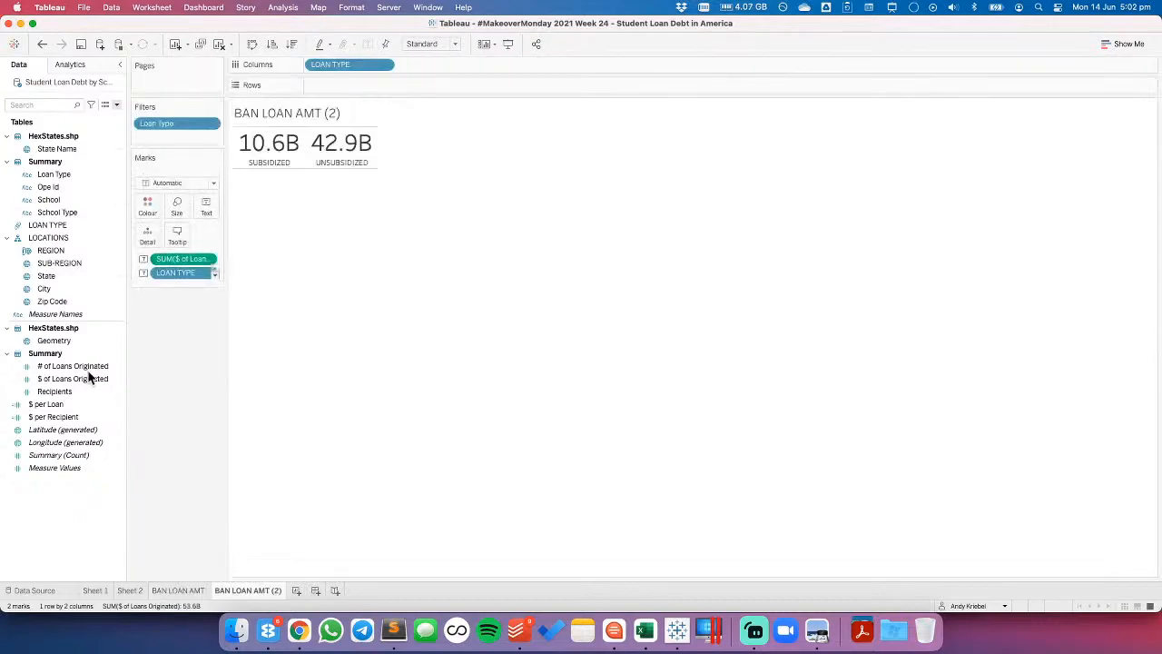
left_click_drag(91, 368, 183, 250)
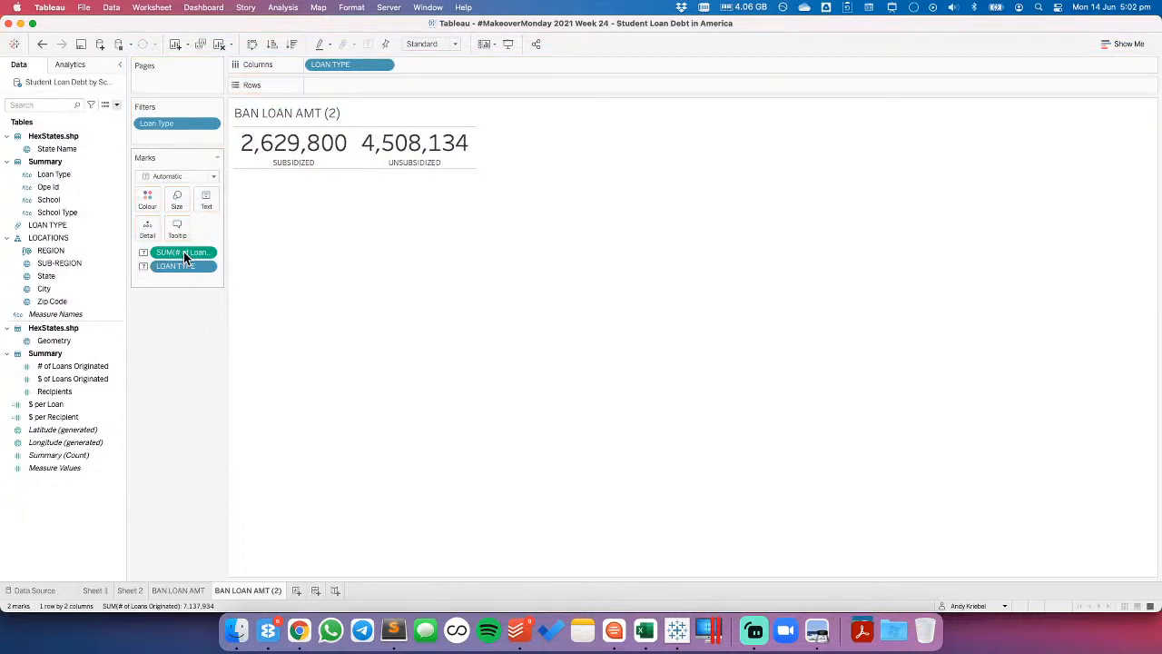
- Format SUM(# of Loans Originated) as a custom number with one decimal place and display units of Millions (M)
right_click(184, 252)
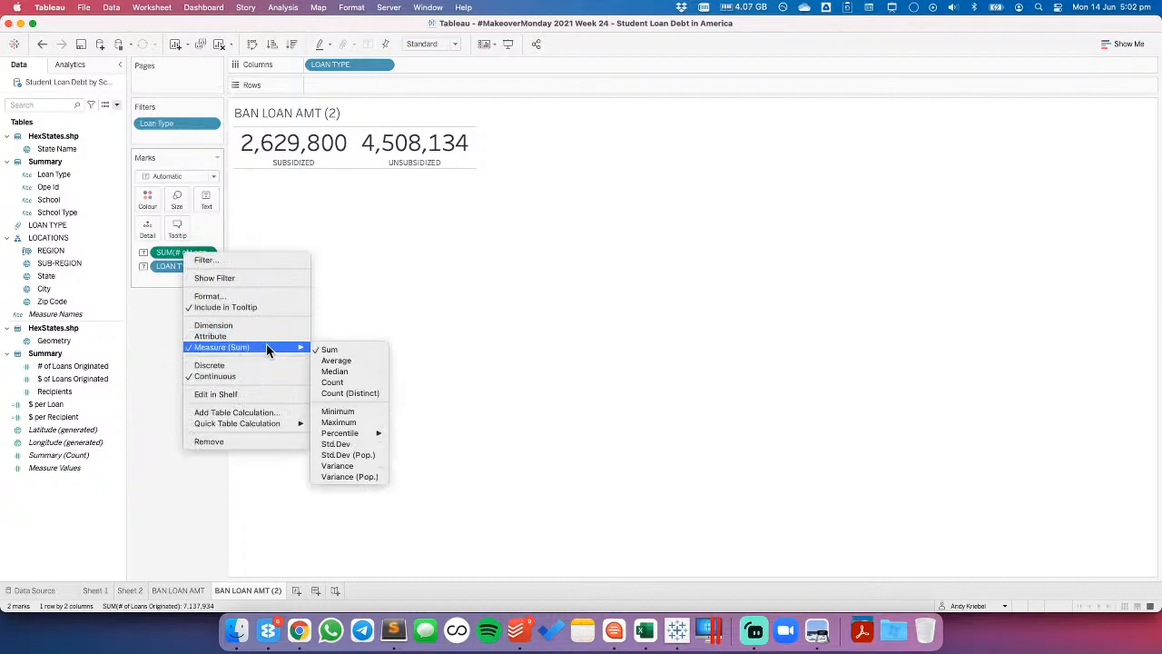
left_click(243, 297)
left_click(91, 184)
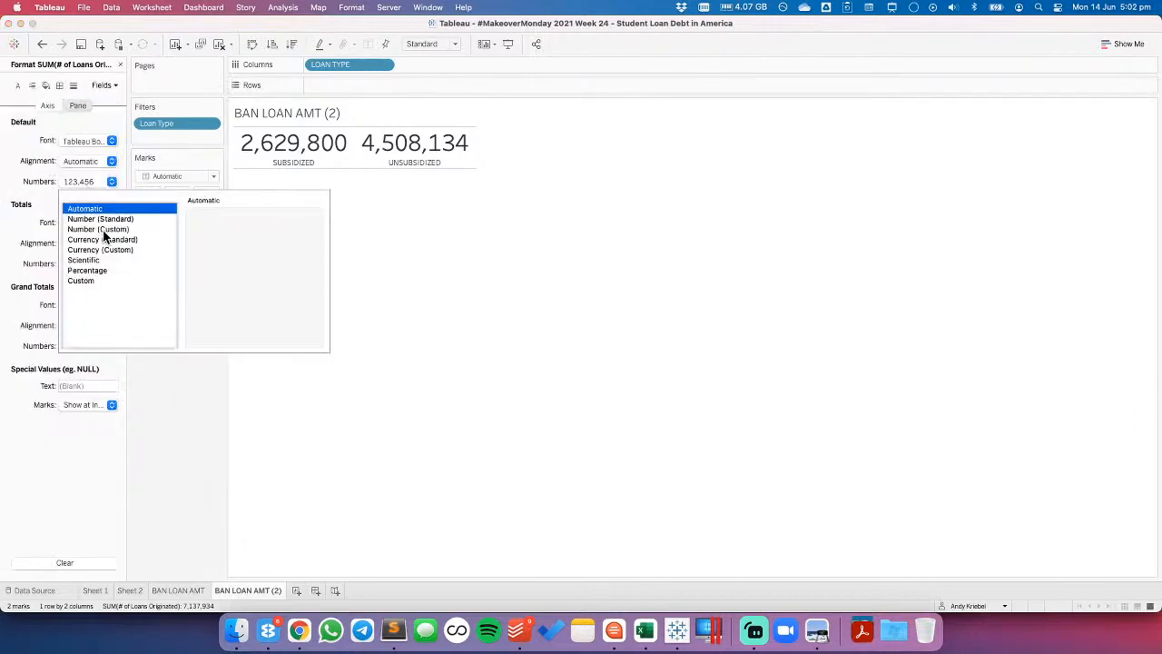
left_click(108, 229)
left_click(224, 231)
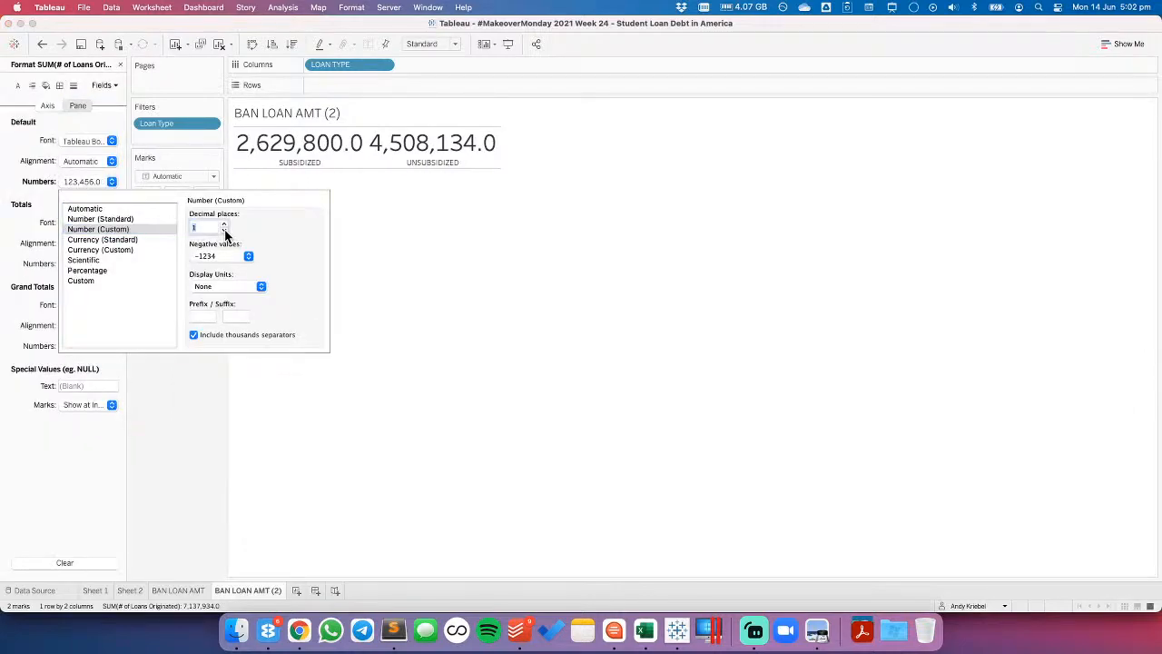
left_click(222, 286)
left_click(222, 310)
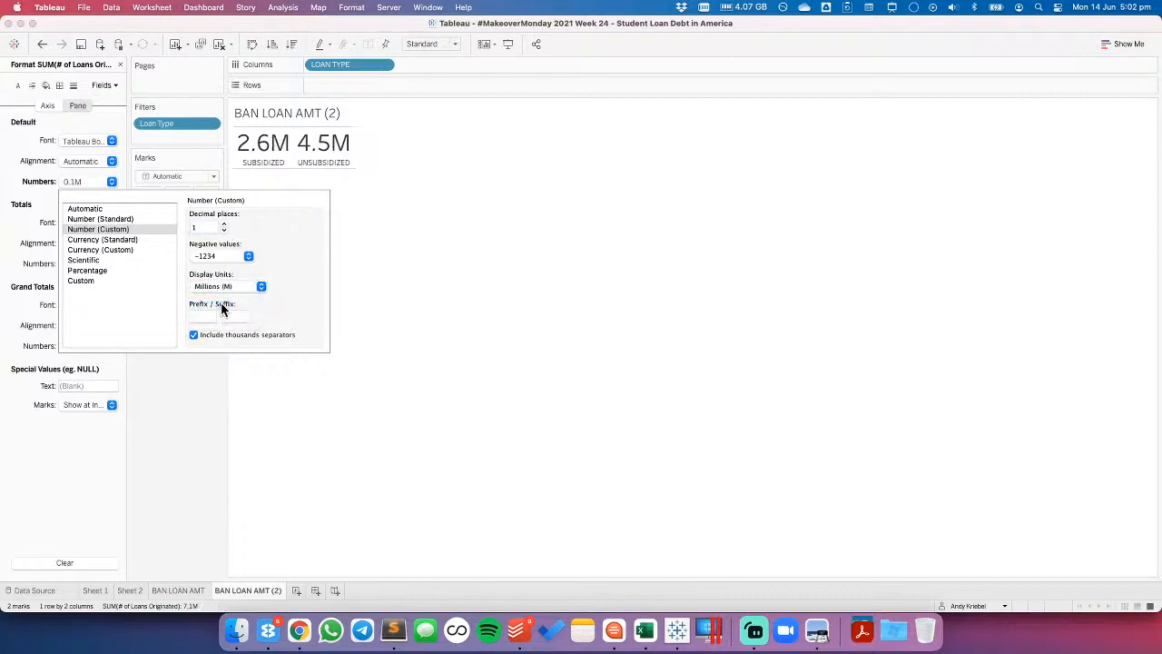
- Try the loan counts in millions with two decimal places, and set them back to one decimal place
left_click(223, 224)
left_click(225, 233)
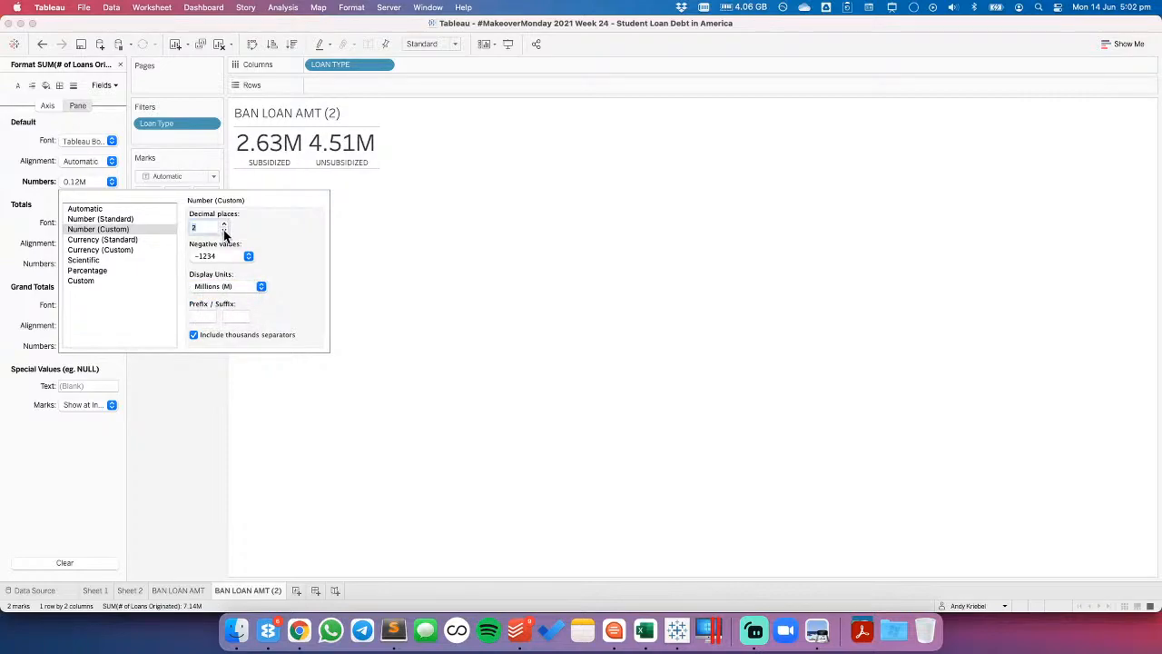
left_click(427, 264)
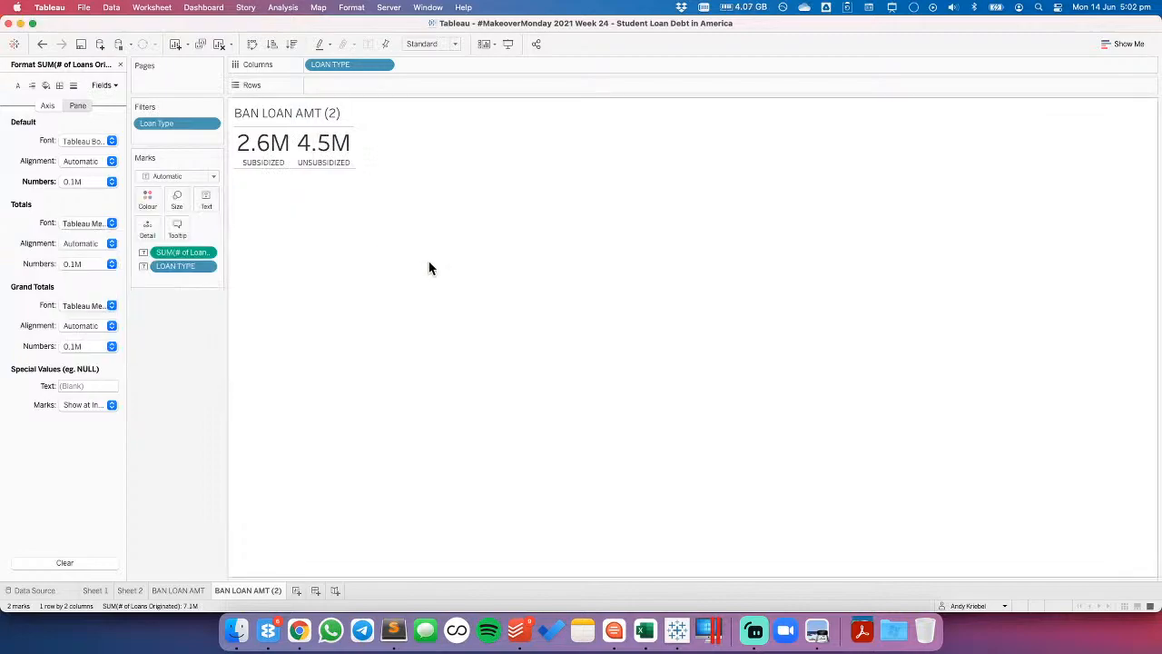
- Rename the duplicated sheet BAN # OF LOANS
double_click(247, 590)
left_click(255, 591)
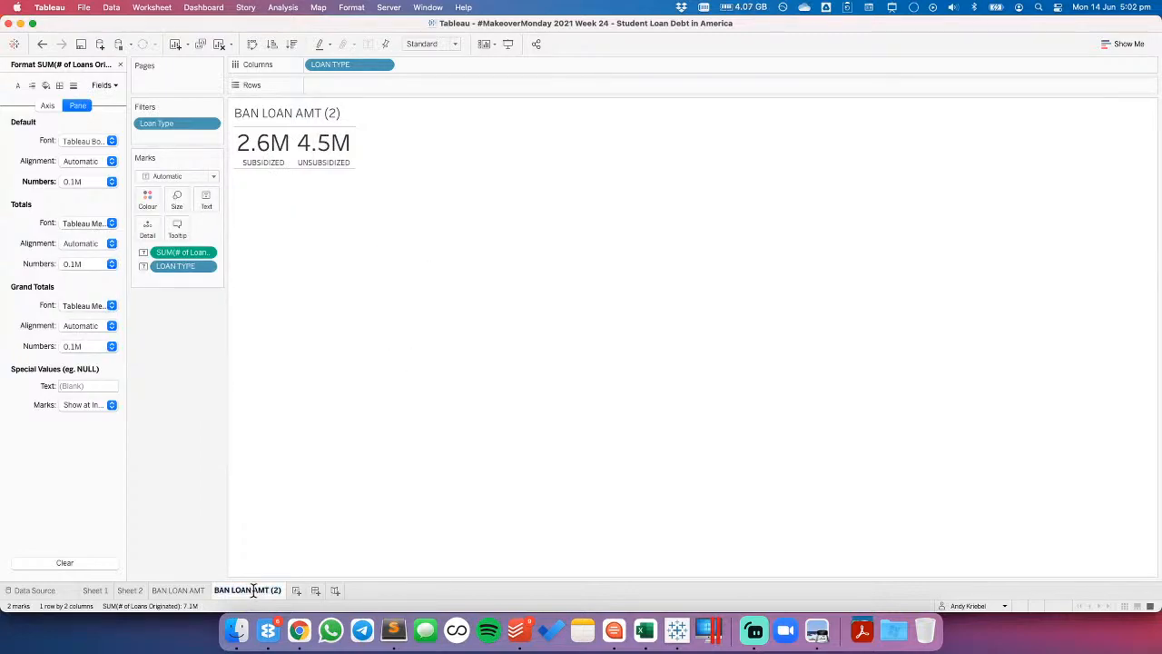
mouse_move(254, 590)
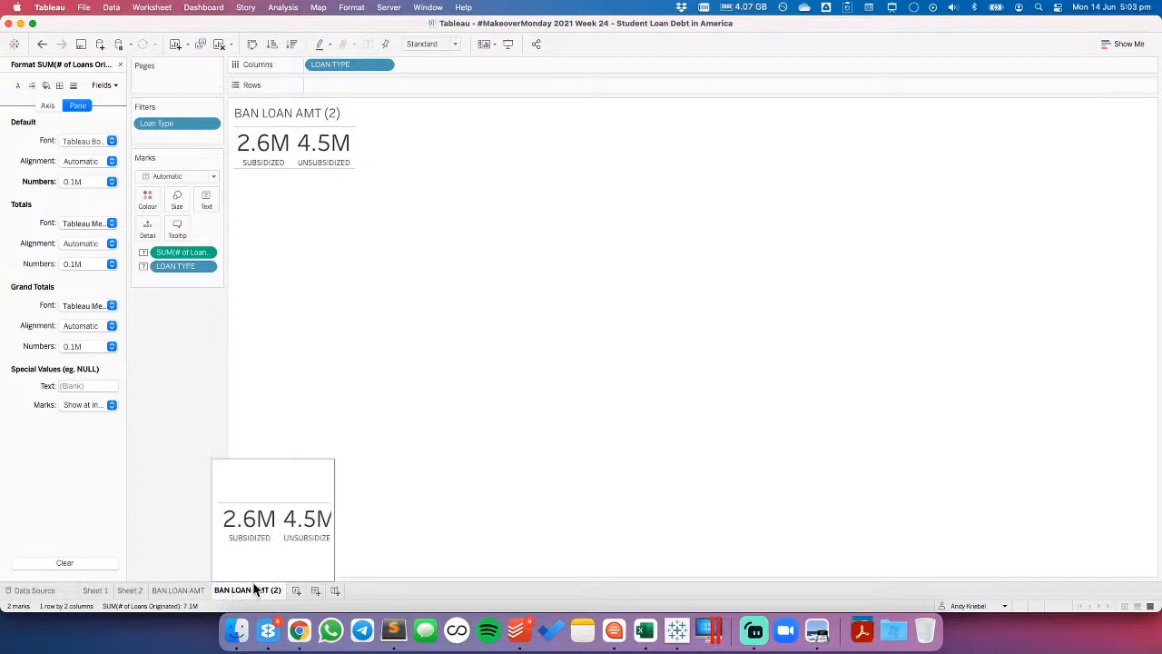
type("# OF")
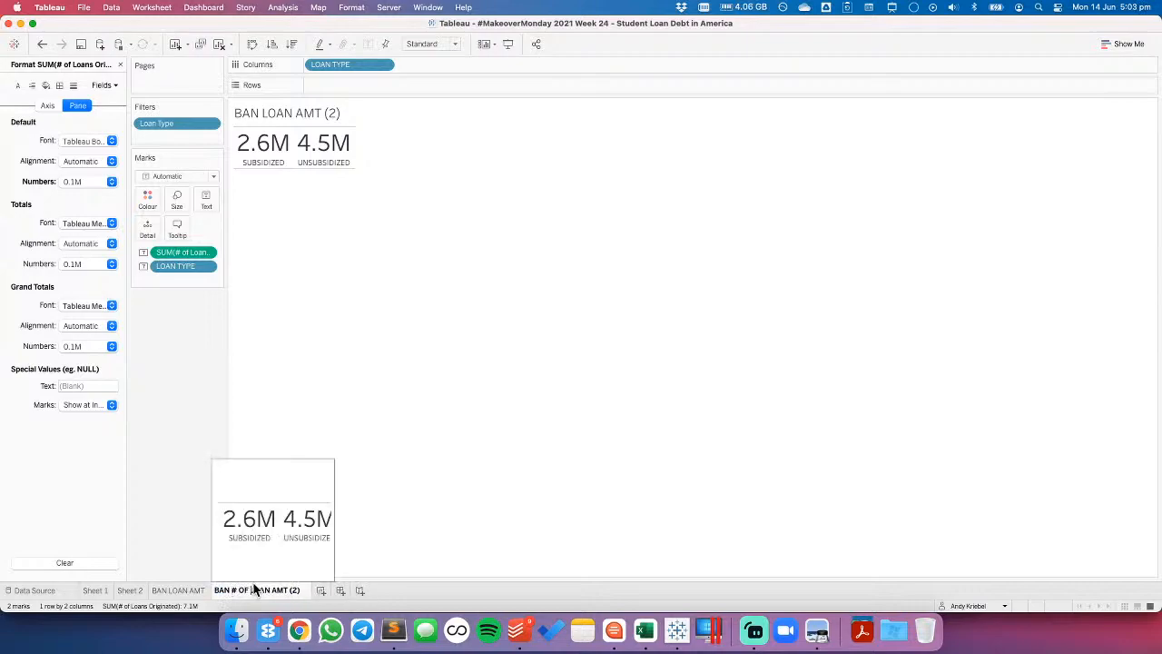
key("BackSpace")
key("BackSpace")
key("BackSpace")
key("BackSpace")
key("BackSpace")
key("BackSpace")
key("BackSpace")
key("BackSpace")
type("S")
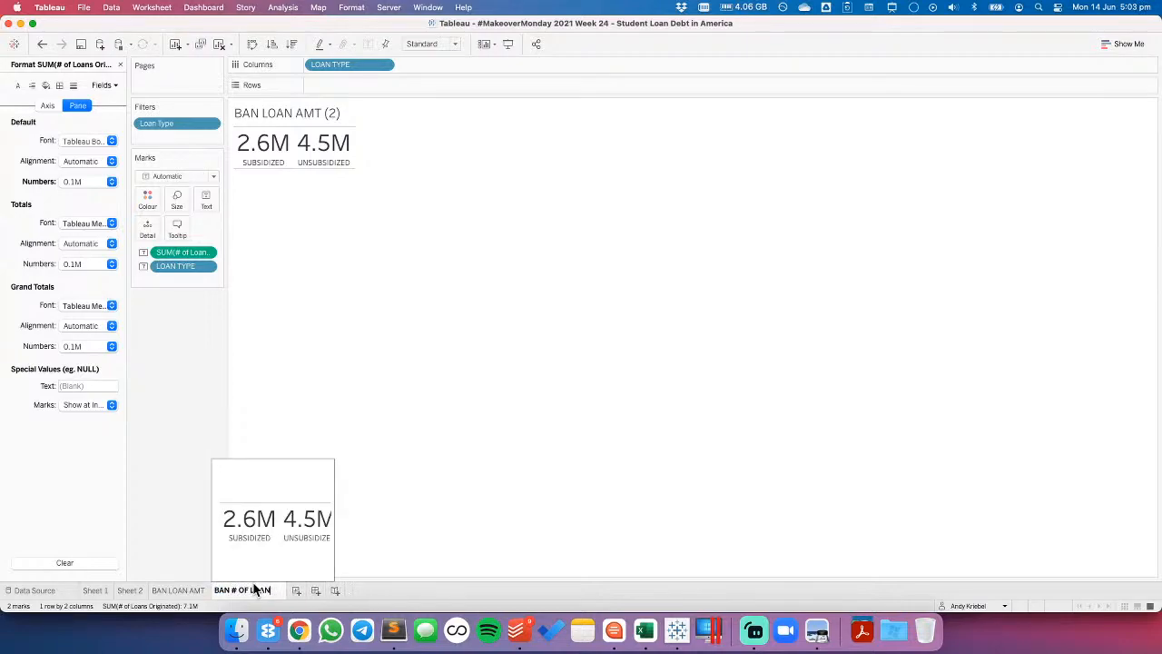
key("Return")
- Duplicate the BAN # OF LOANS sheet and replace the copy's loan count with $ per Recipient
right_click(254, 590)
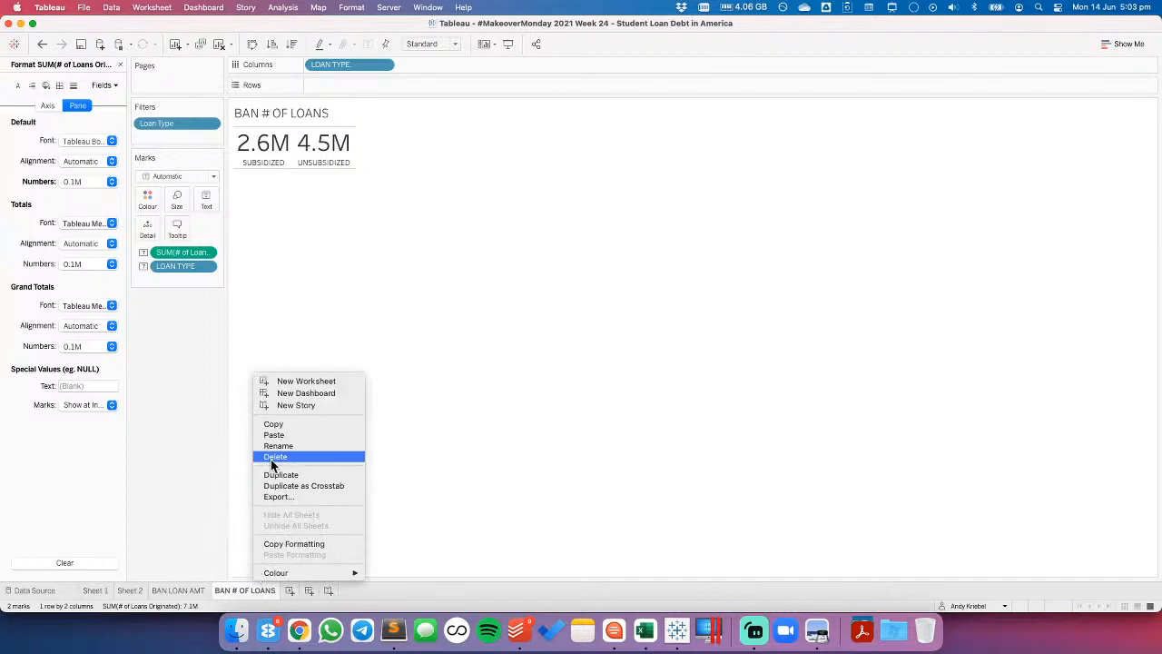
key("Escape")
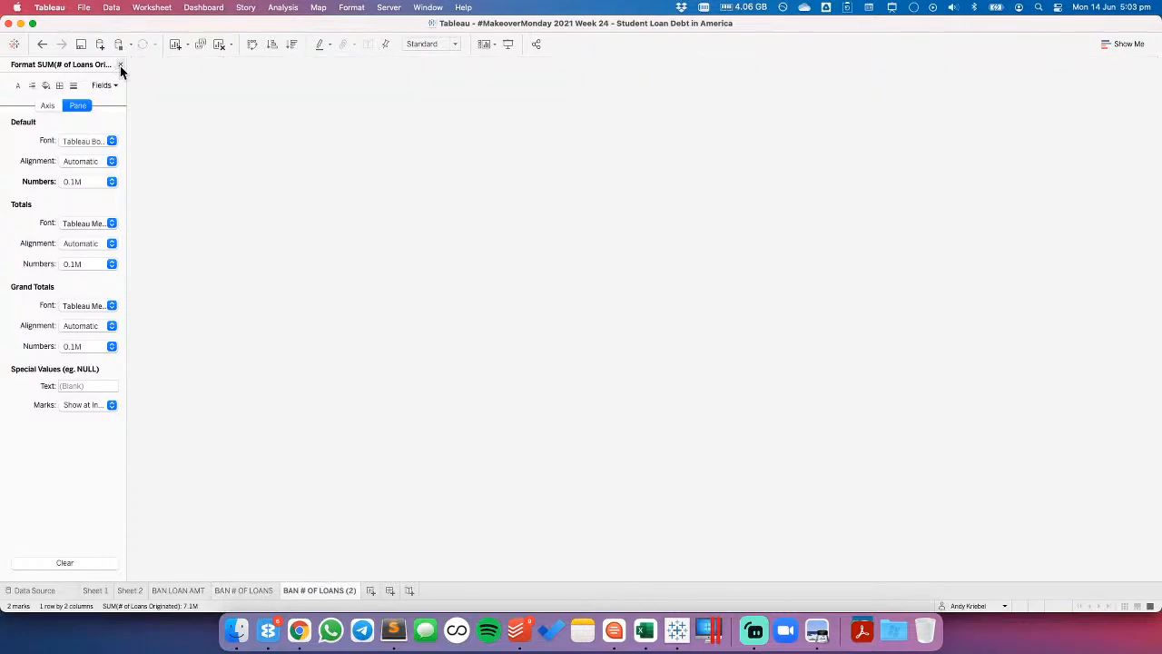
left_click(119, 65)
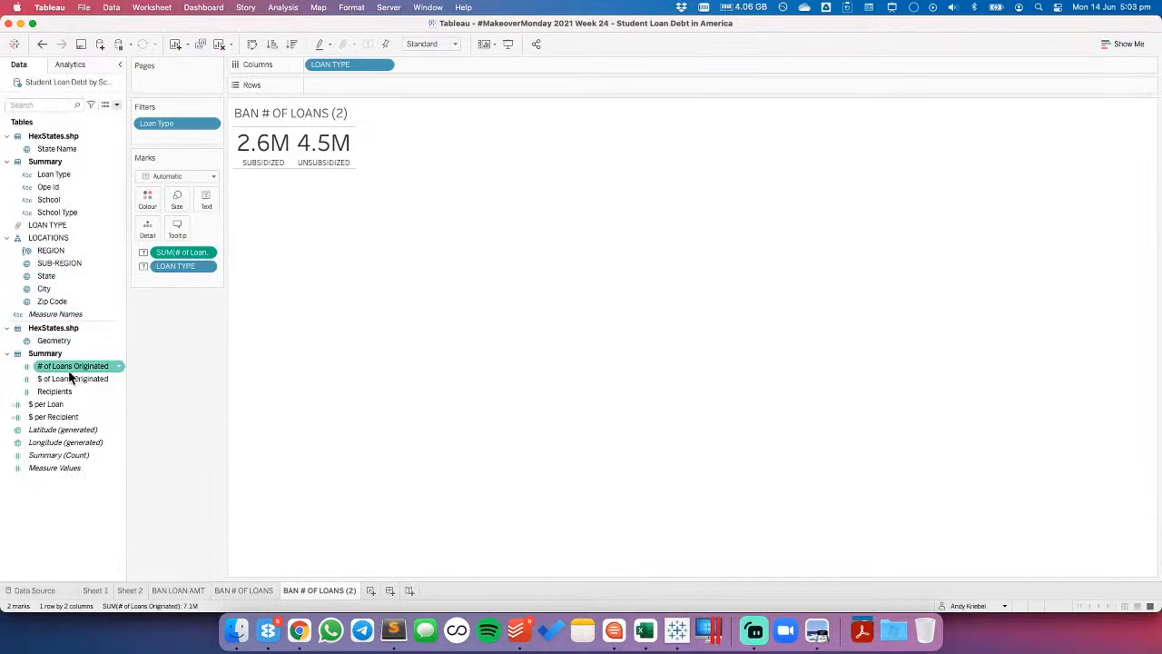
left_click_drag(53, 417, 176, 251)
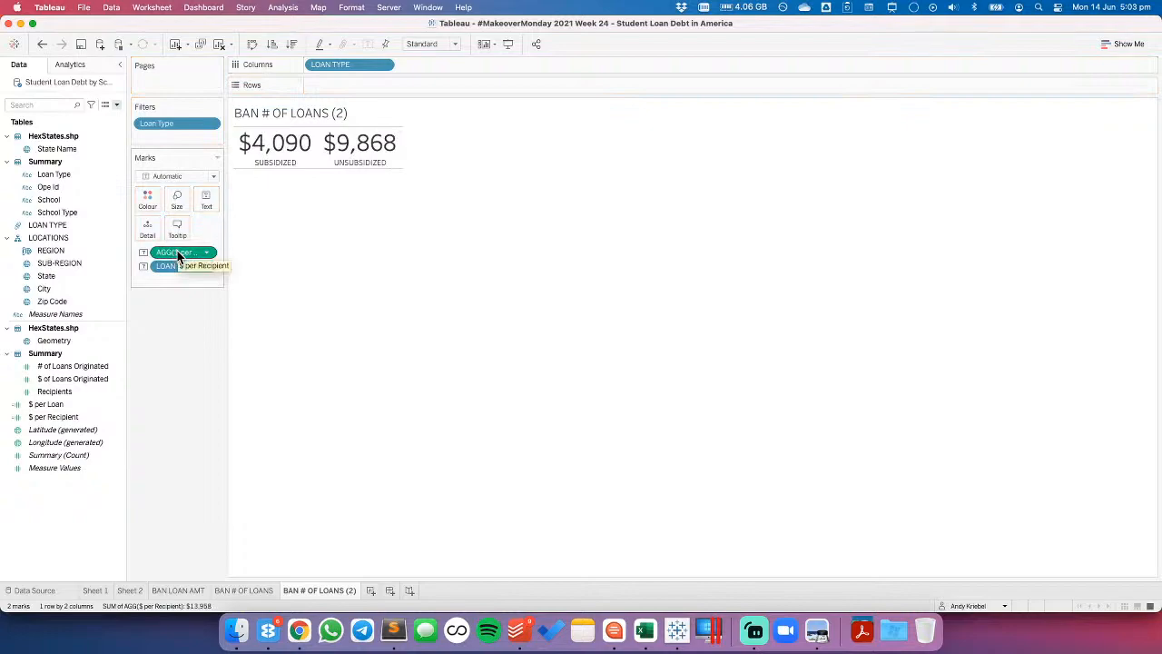
- Rename the duplicated sheet BAN AMT PER STUDENT
double_click(320, 589)
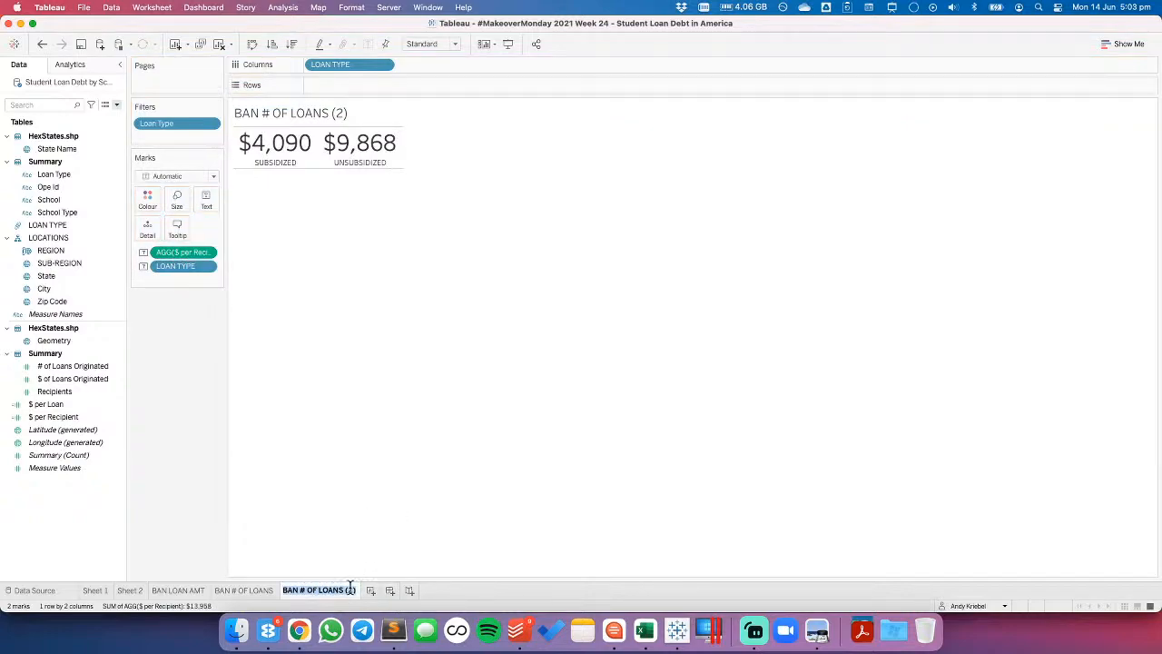
type("BAN AMT PER RECIPIE")
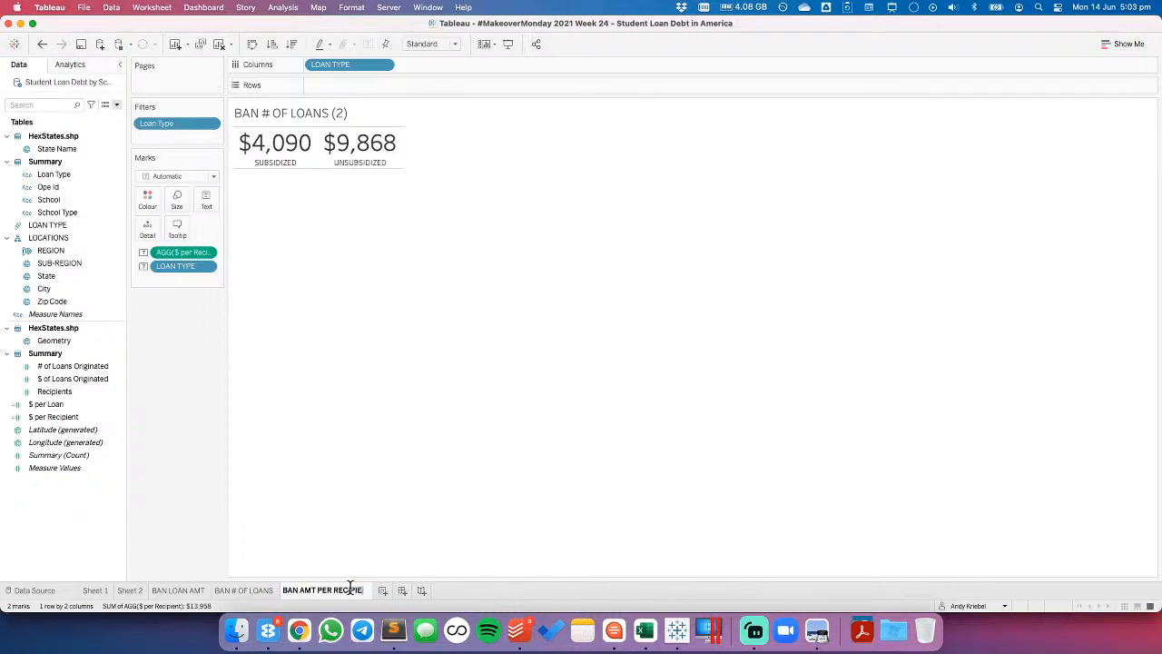
key("BackSpace")
key("BackSpace")
type("STUDENT")
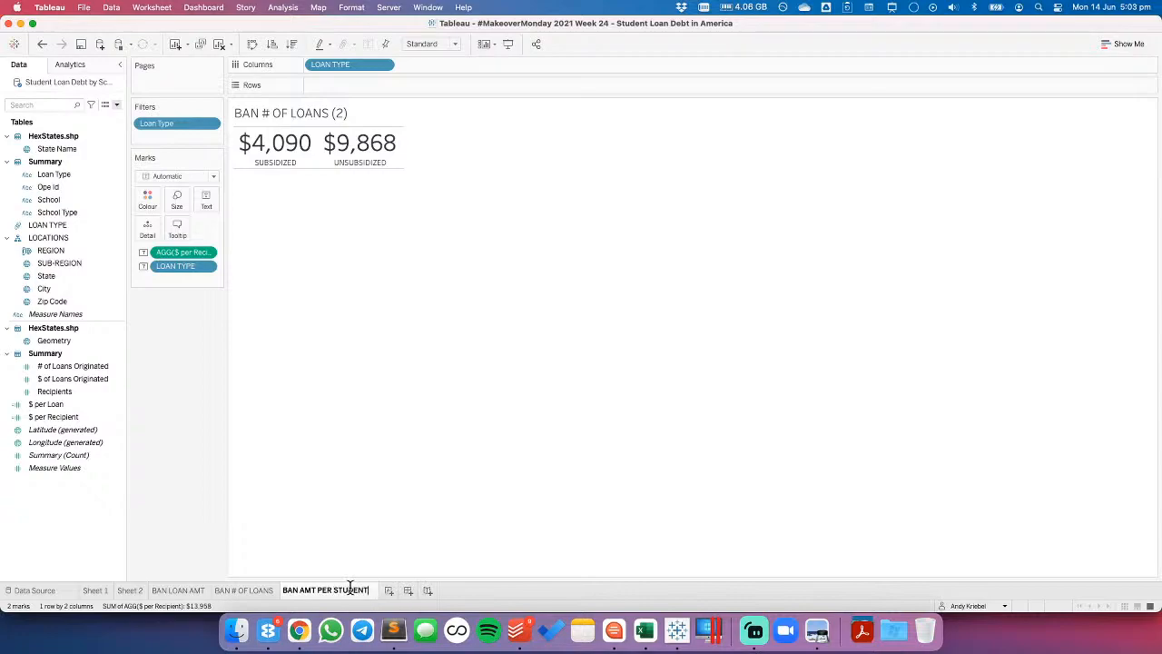
key("Return")
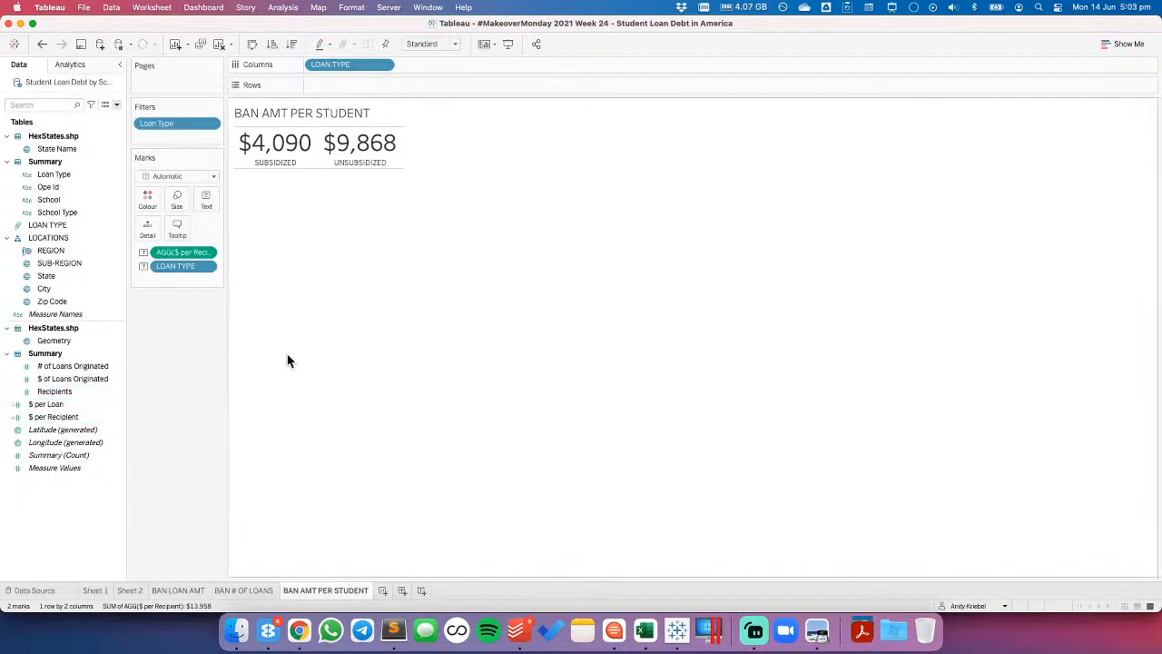
- Replace STUDENT in the sheet name so it reads BAN AMT PER RECIPIENT
double_click(355, 591)
double_click(360, 588)
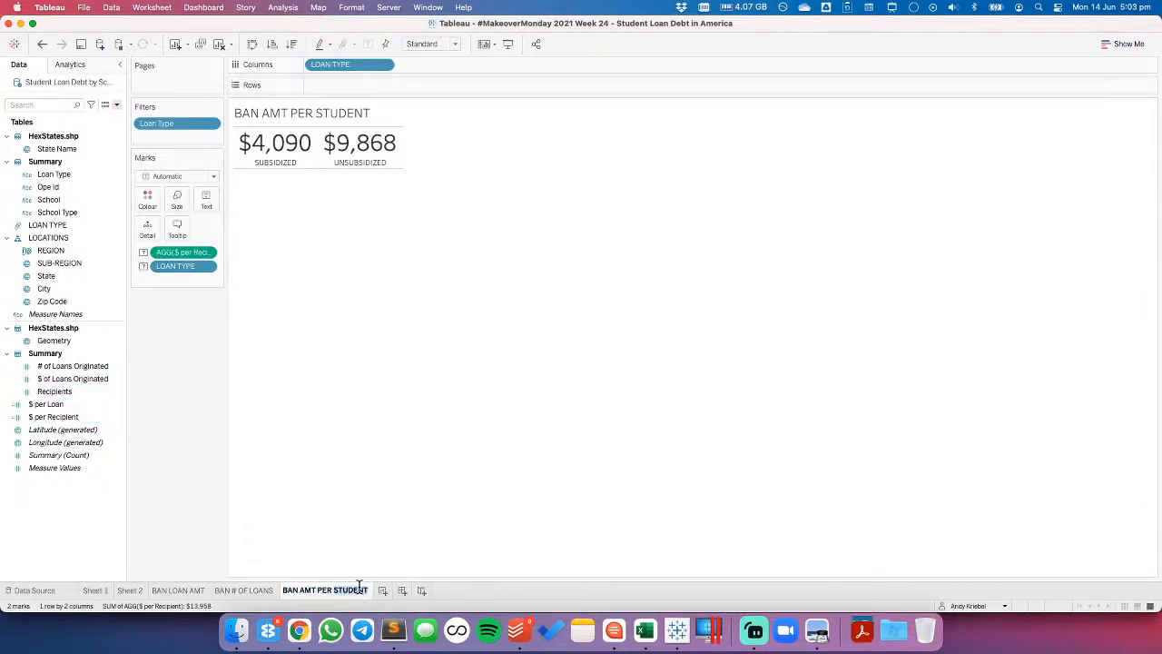
type("RECIPIENT")
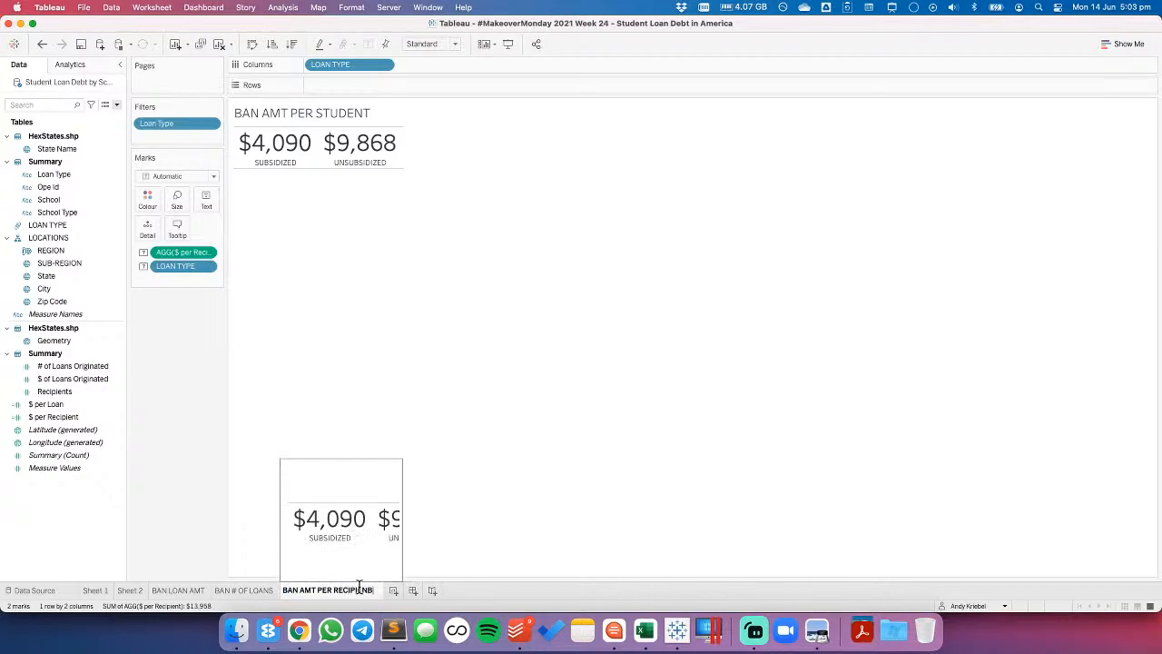
key("BackSpace")
key("BackSpace")
key("BackSpace")
type("ENT")
key("Return")
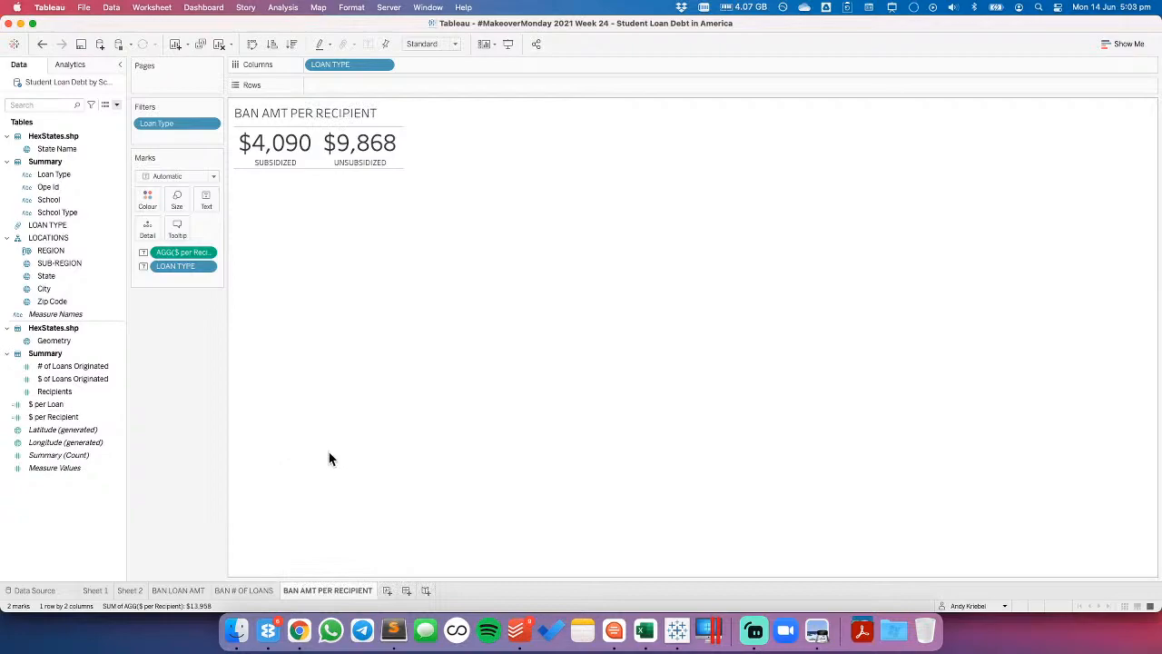
- Set the row divider pane border to None on the BAN AMT PER RECIPIENT sheet
left_click(351, 8)
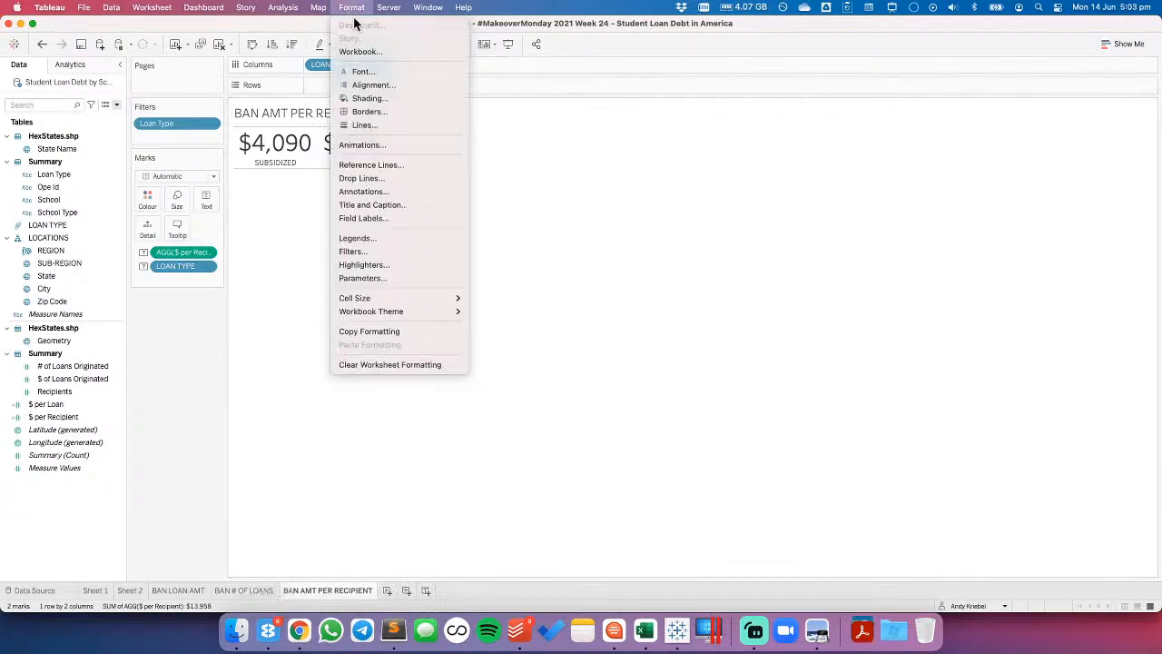
left_click(364, 113)
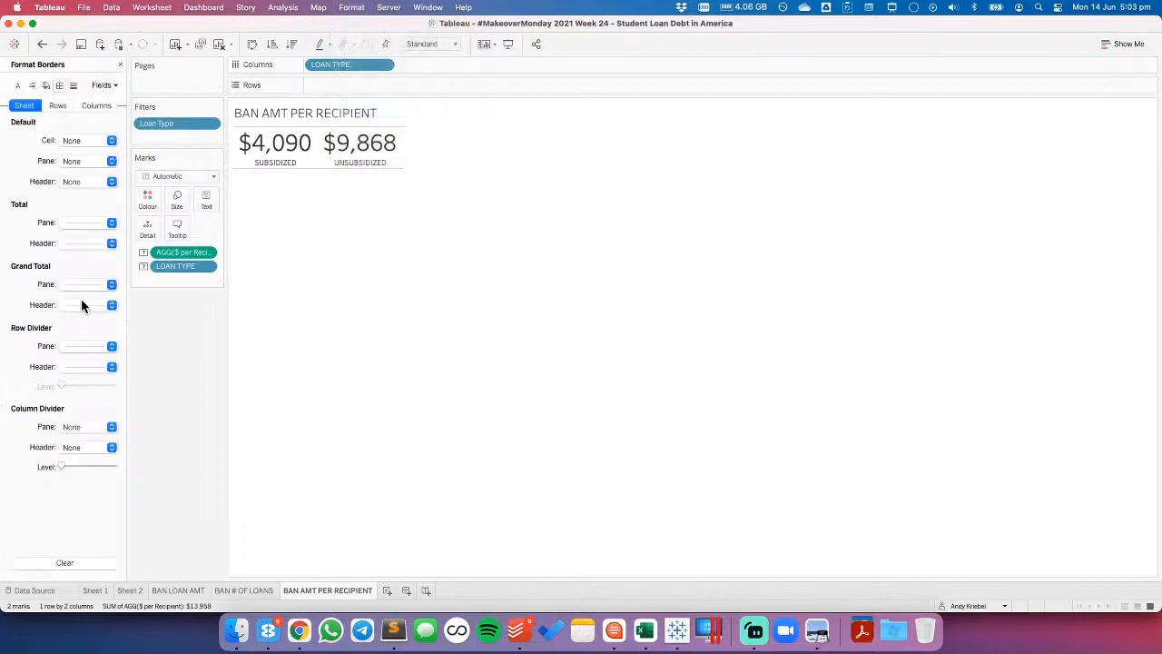
left_click(76, 366)
left_click(80, 360)
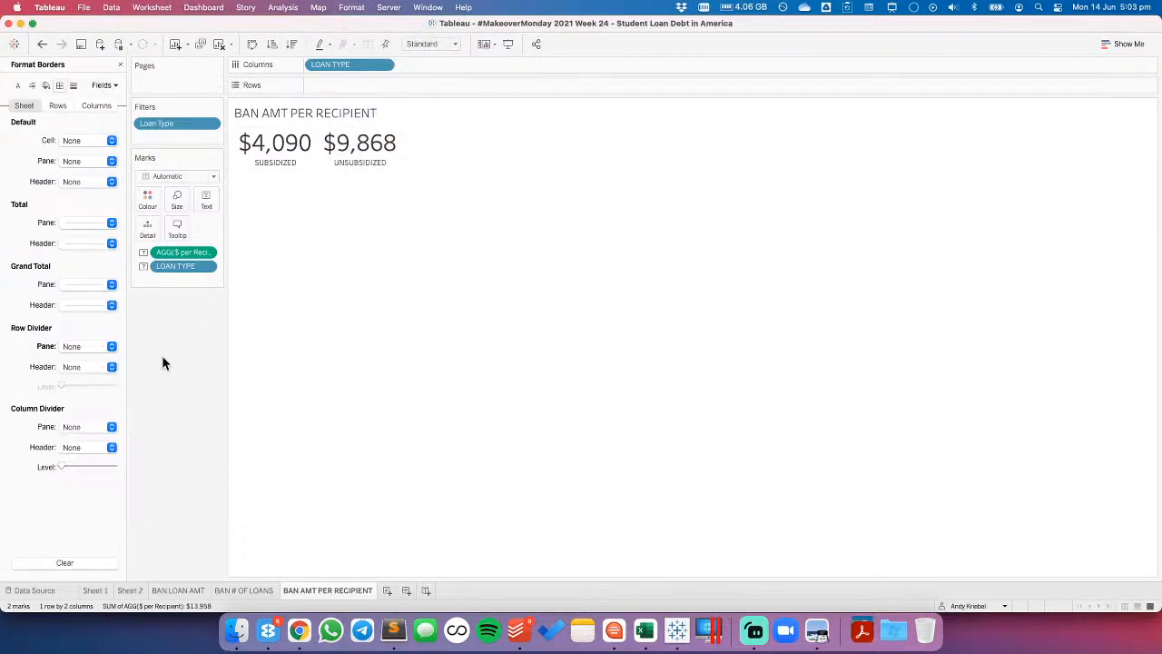
- Set the row divider pane border to None on the BAN # OF LOANS and BAN LOAN AMT sheets
right_click(338, 591)
left_click(356, 554)
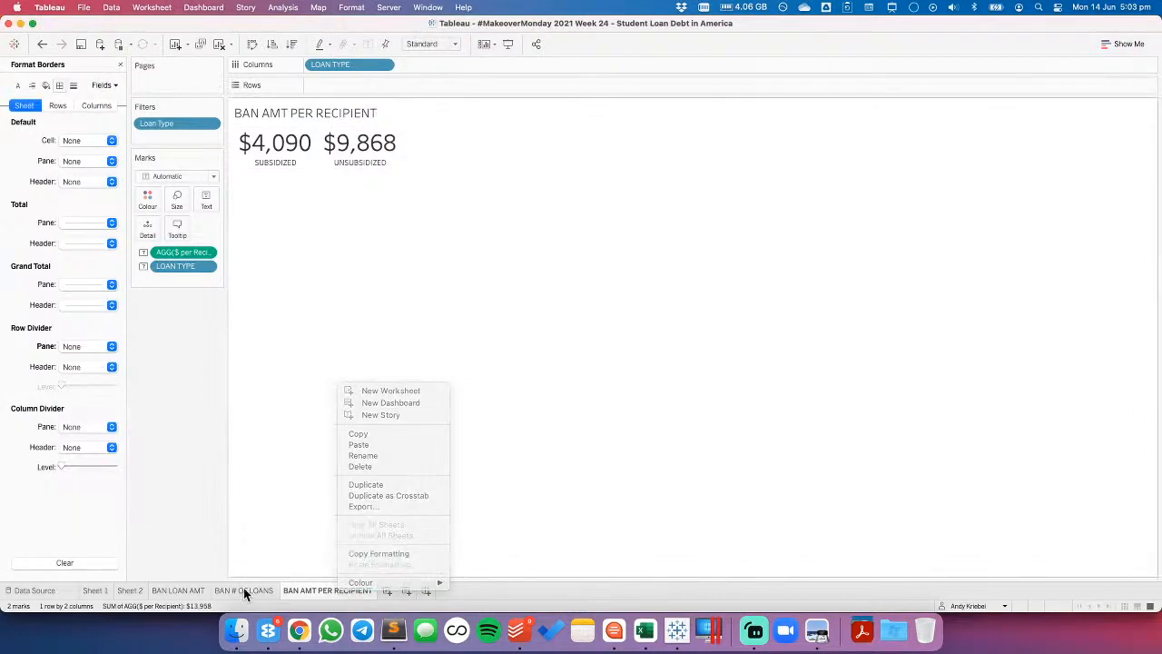
left_click(243, 591)
left_click(74, 348)
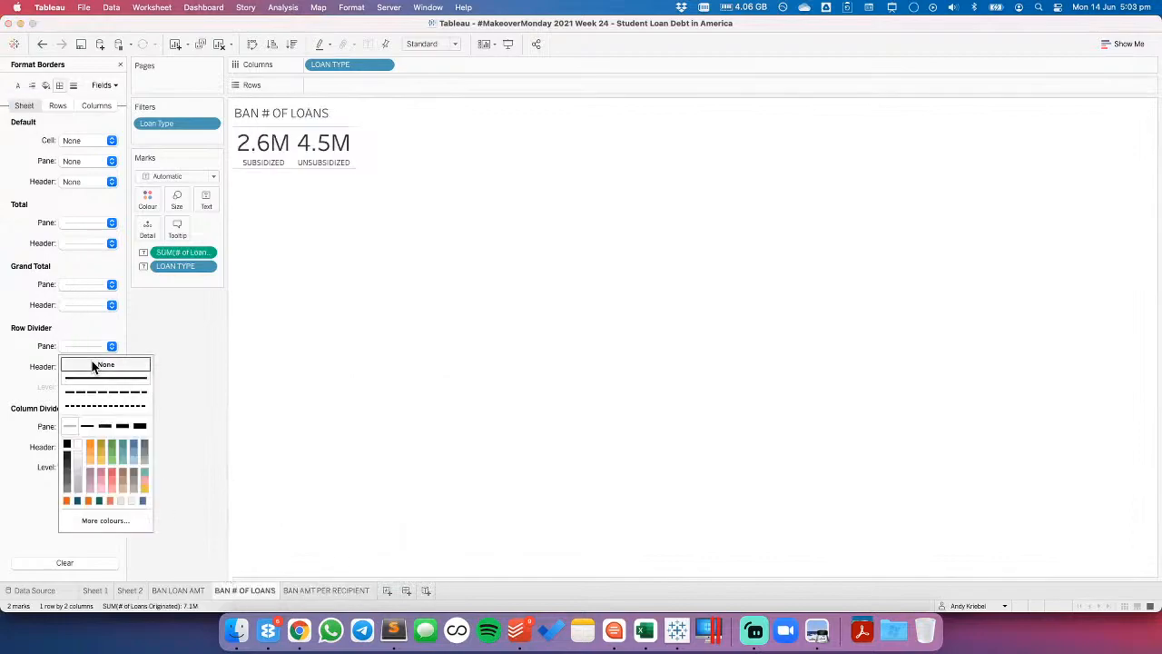
left_click(196, 591)
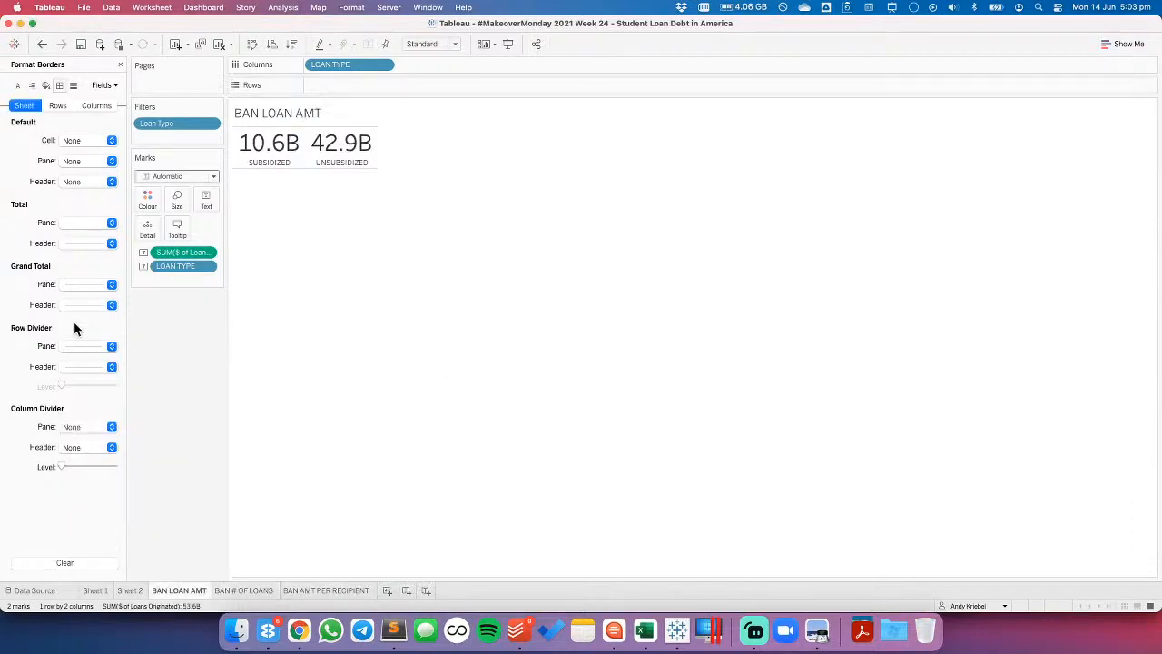
left_click(75, 348)
left_click(210, 366)
left_click(120, 64)
- Add a new blank worksheet after the BAN AMT PER RECIPIENT sheet
left_click(138, 591)
left_click(184, 594)
left_click(387, 591)
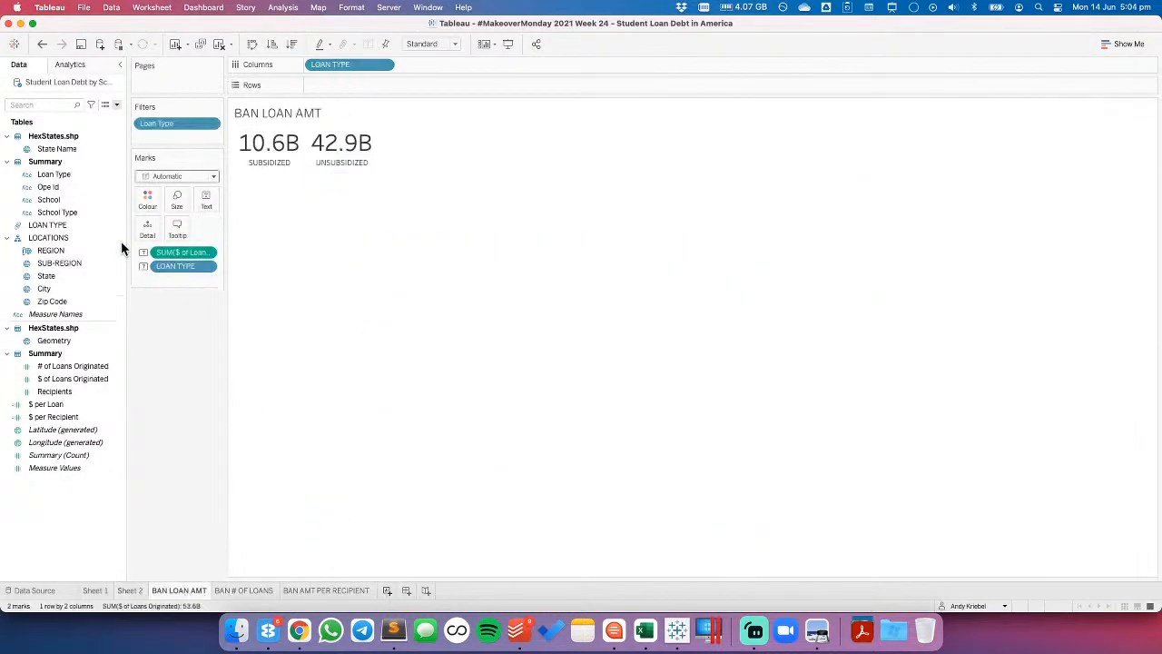
left_click(67, 239)
left_click(62, 252)
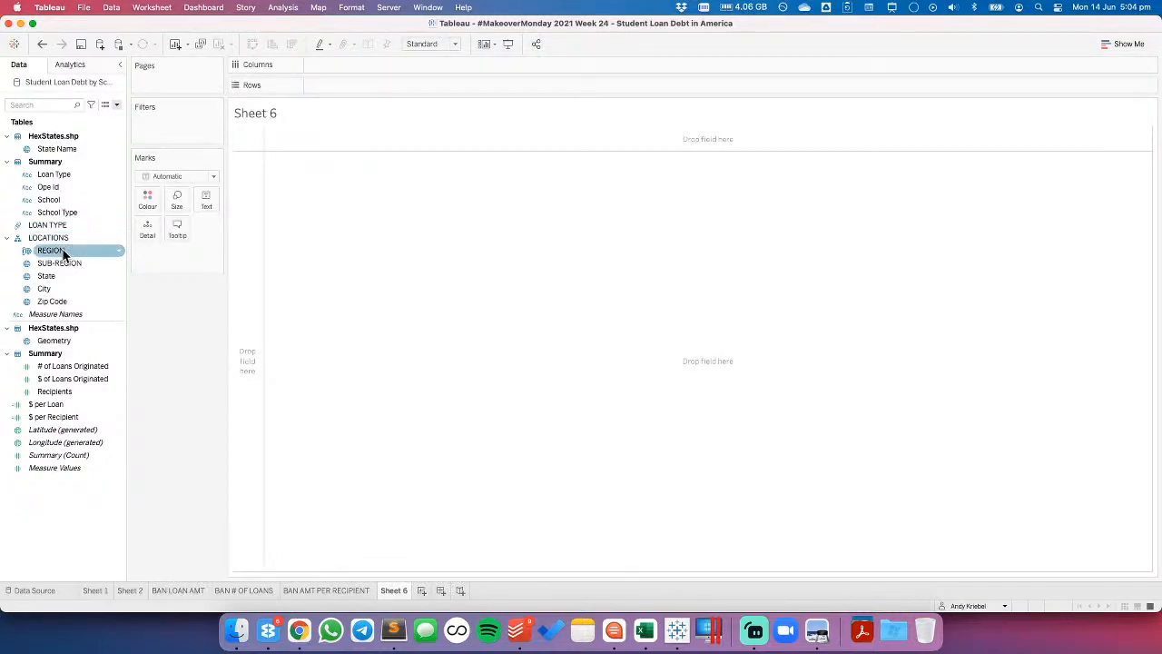
- Try splitting the BAN LOAN AMT figures into rows by REGION and by State, and undo both breakdowns
left_click_drag(63, 254, 403, 84)
left_click(178, 590)
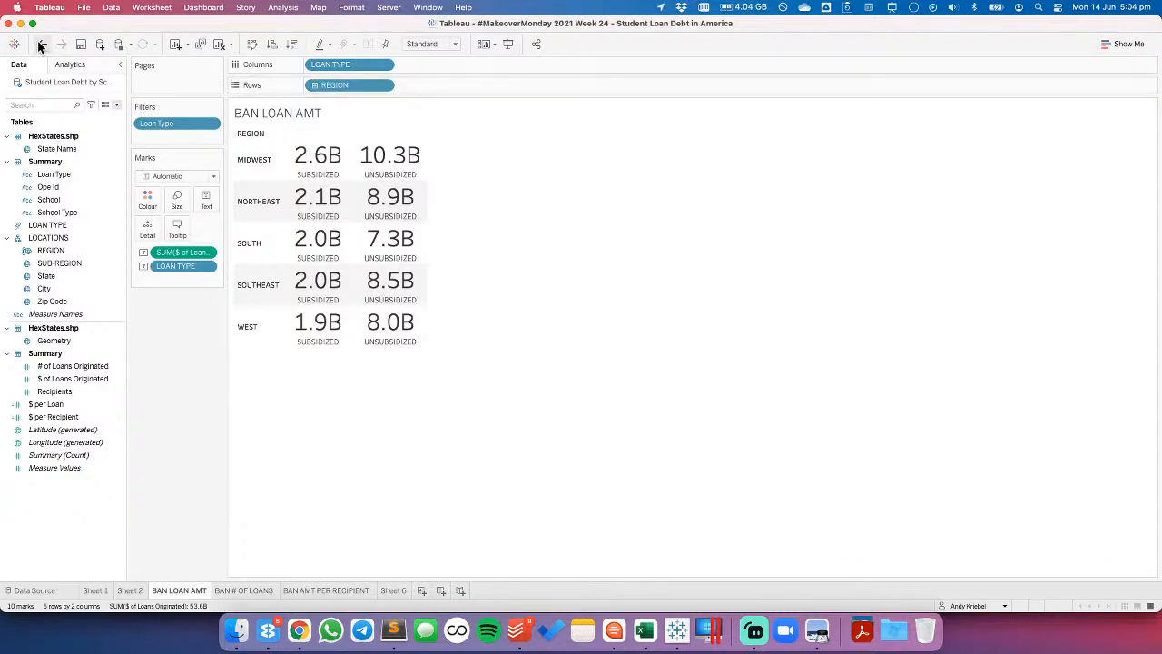
left_click_drag(45, 275, 318, 85)
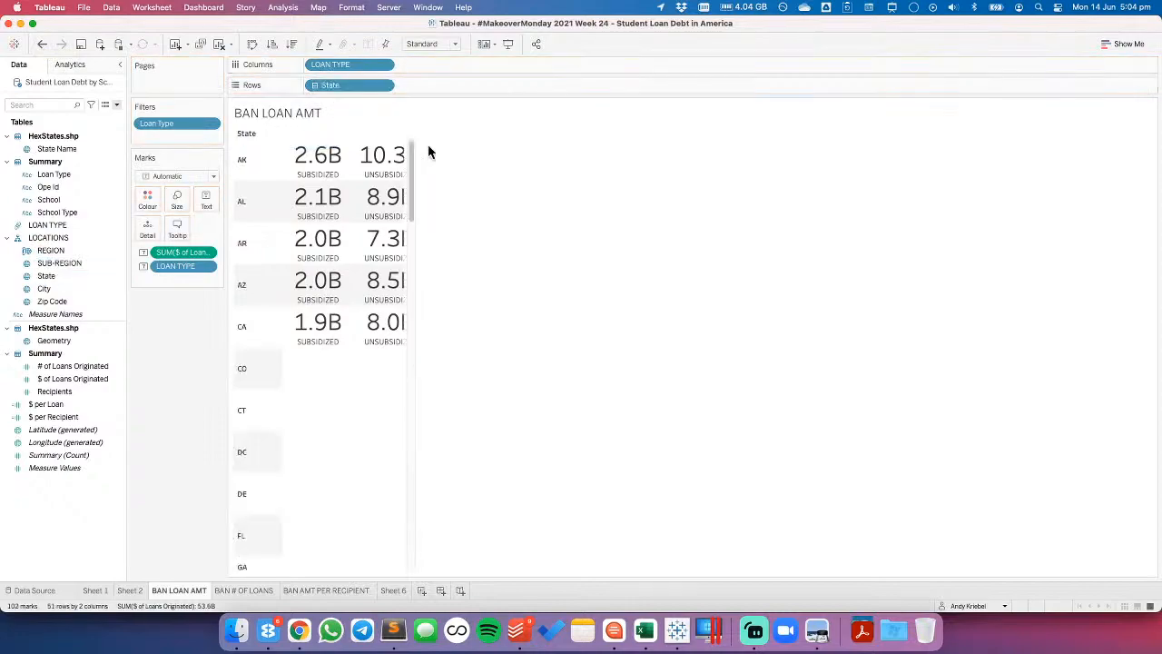
left_click(42, 43)
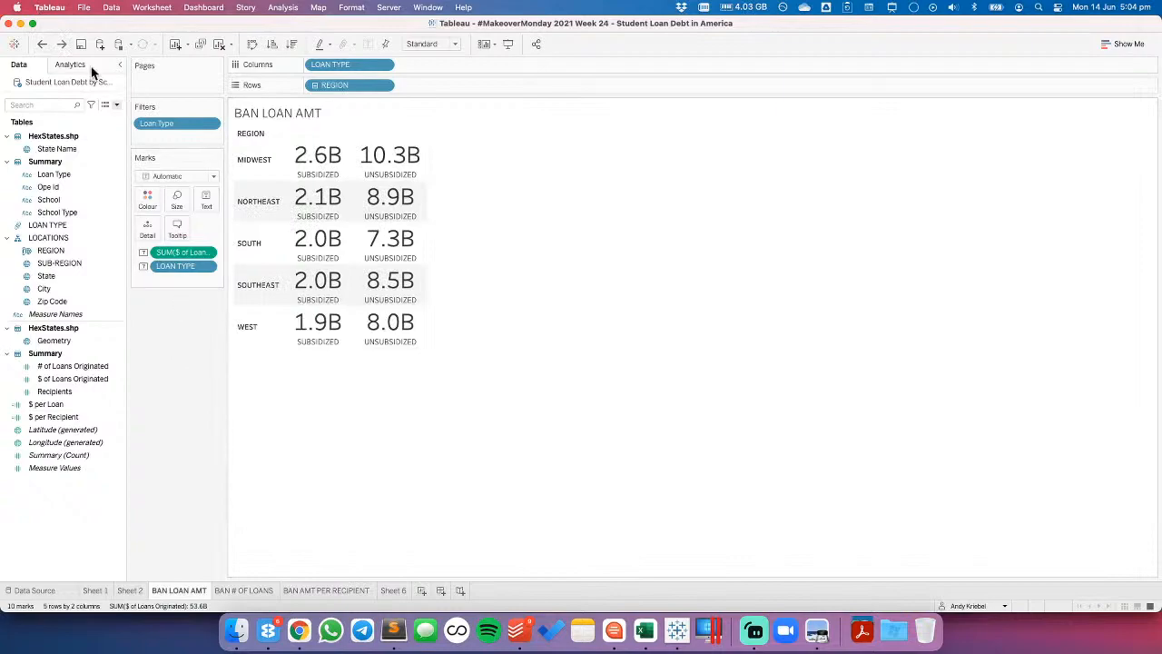
left_click(42, 44)
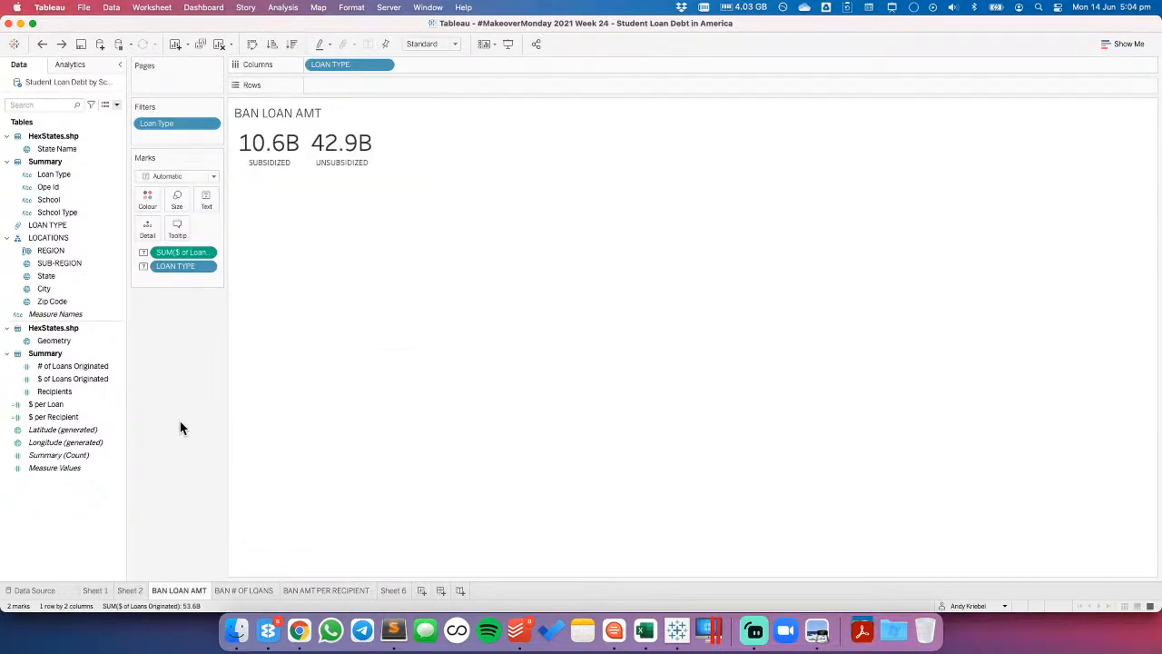
- Add a $ prefix to the custom number format of the loan amount on the BAN LOAN AMT sheet
right_click(186, 255)
left_click(213, 293)
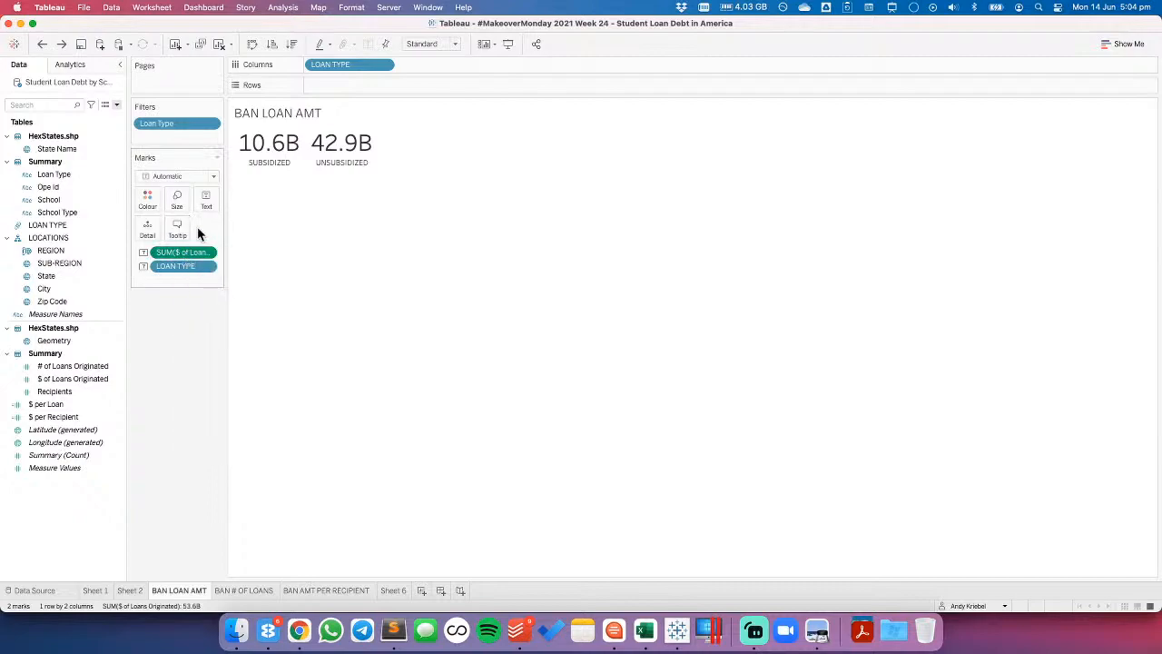
left_click(75, 182)
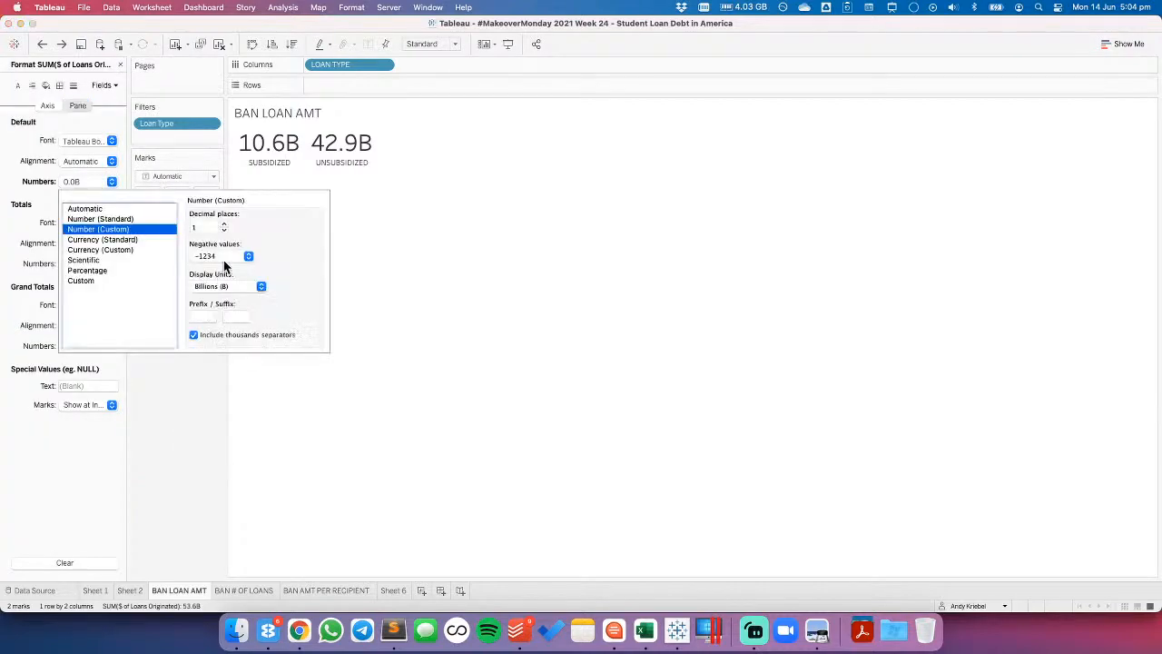
left_click(202, 315)
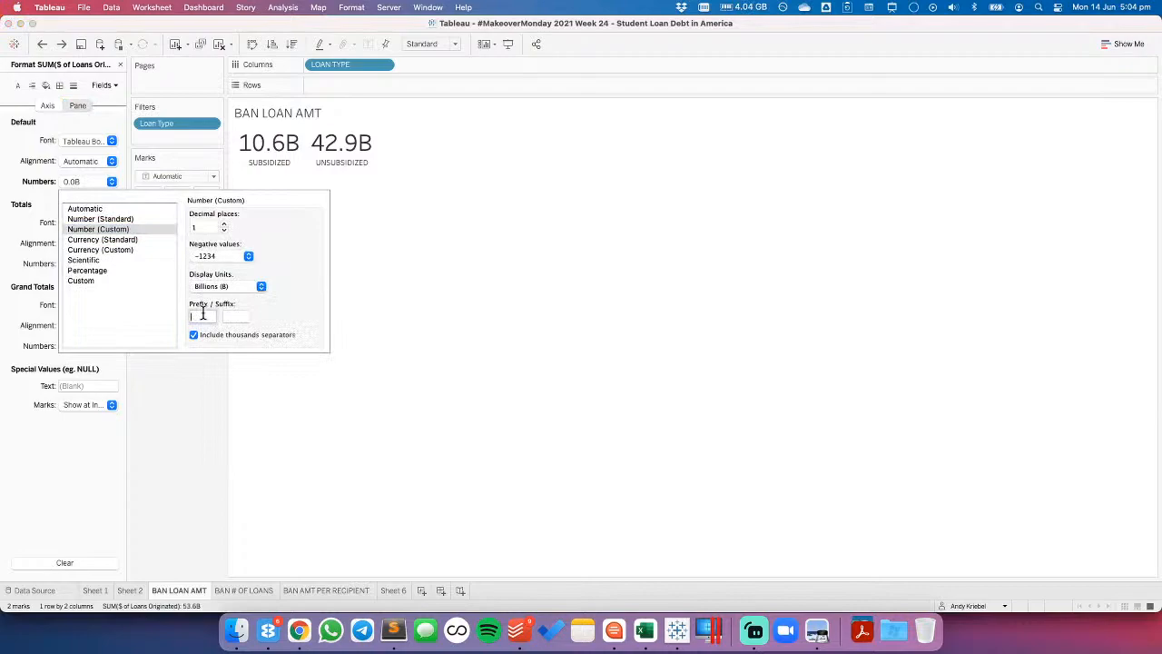
type("$")
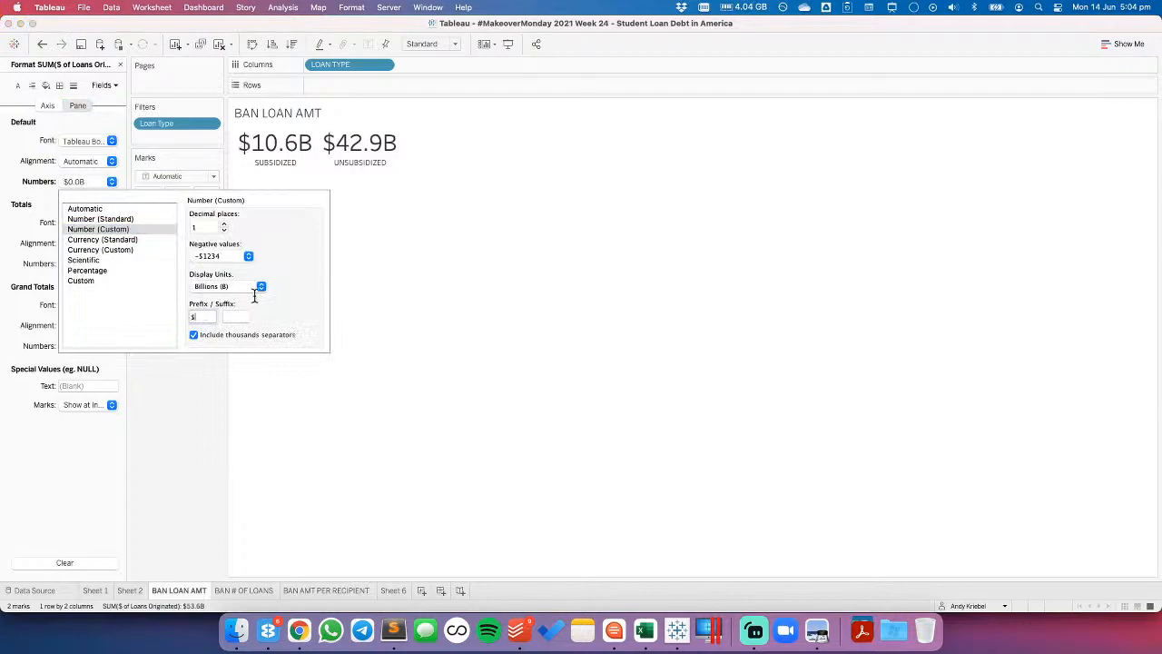
- Try a space before the B unit in the loan amount's custom format string, and restore the format without the space
left_click(87, 281)
left_click(228, 226)
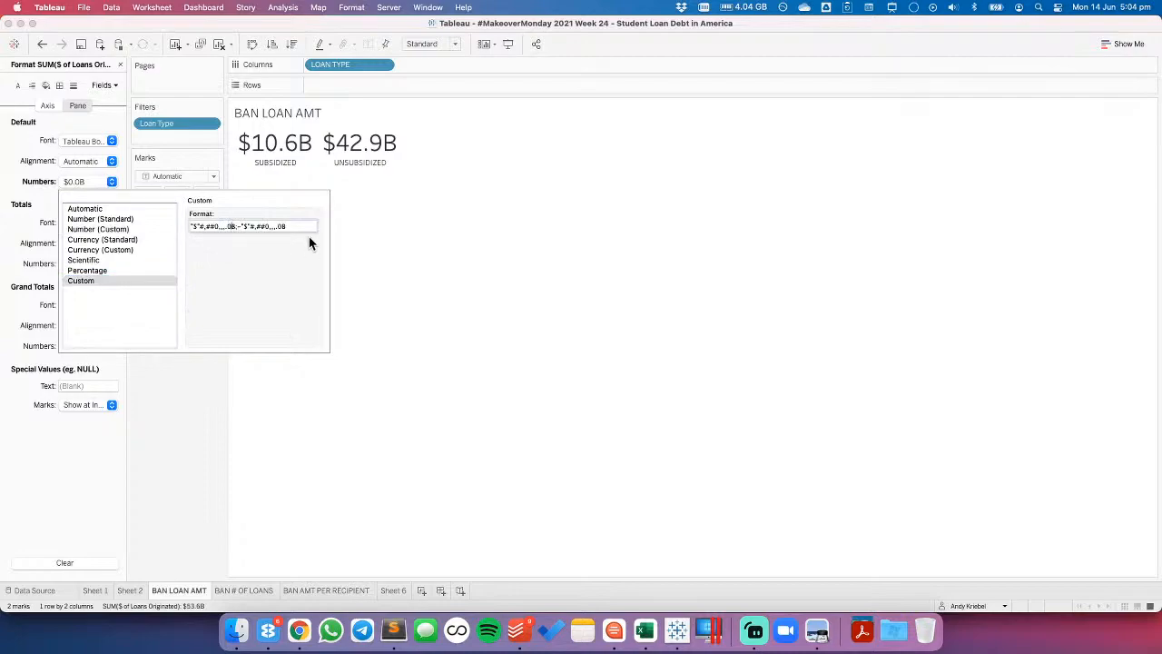
left_click(286, 226)
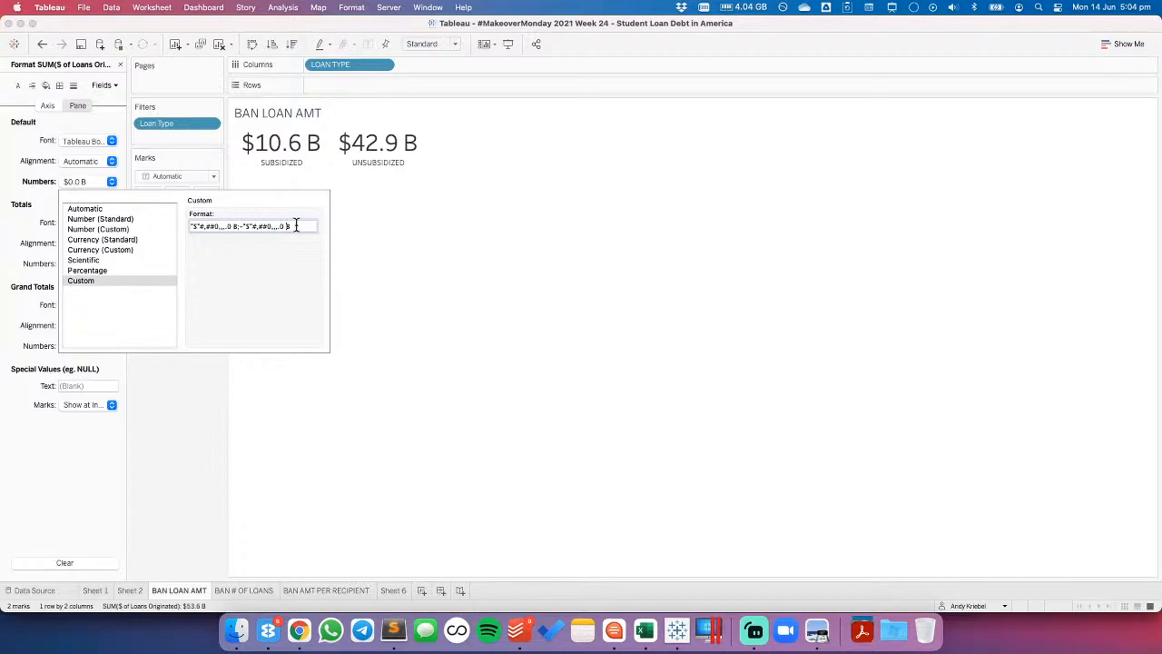
key("BackSpace")
key("BackSpace")
key("BackSpace")
type("B")
key("BackSpace")
type("b")
key("BackSpace")
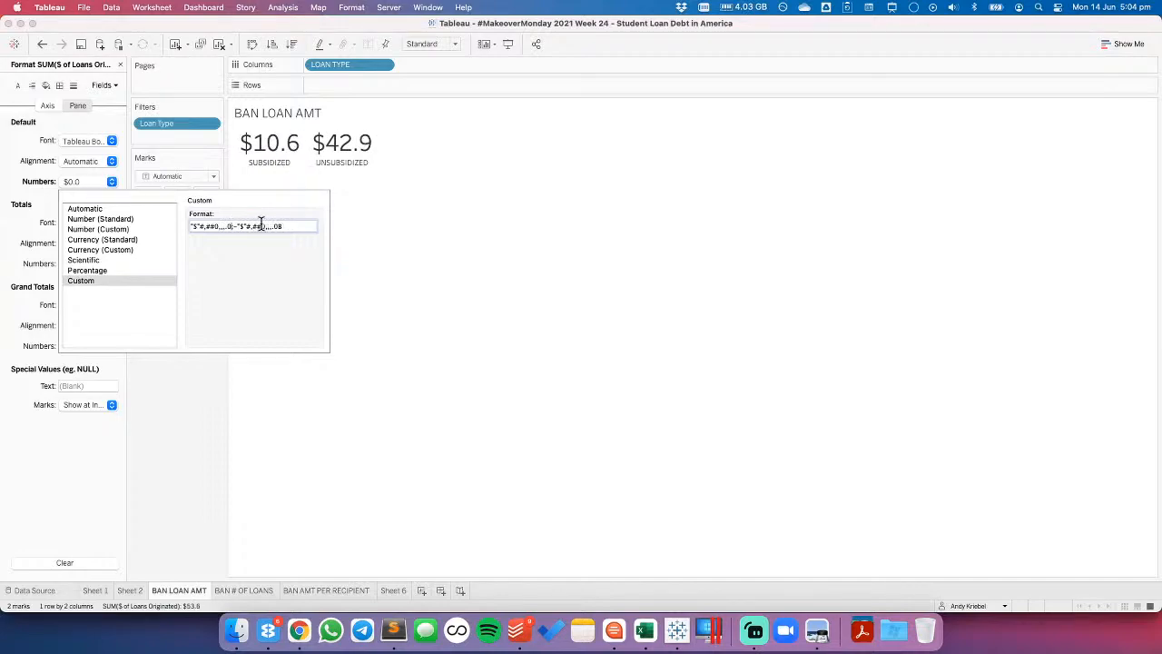
type("B")
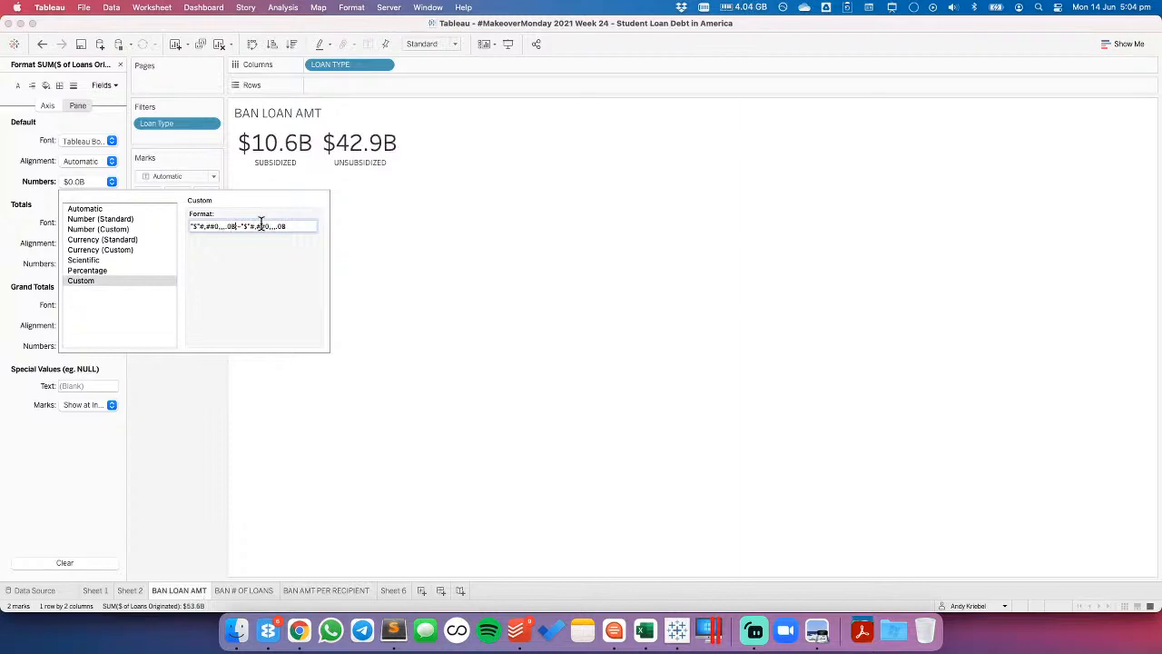
left_click(152, 405)
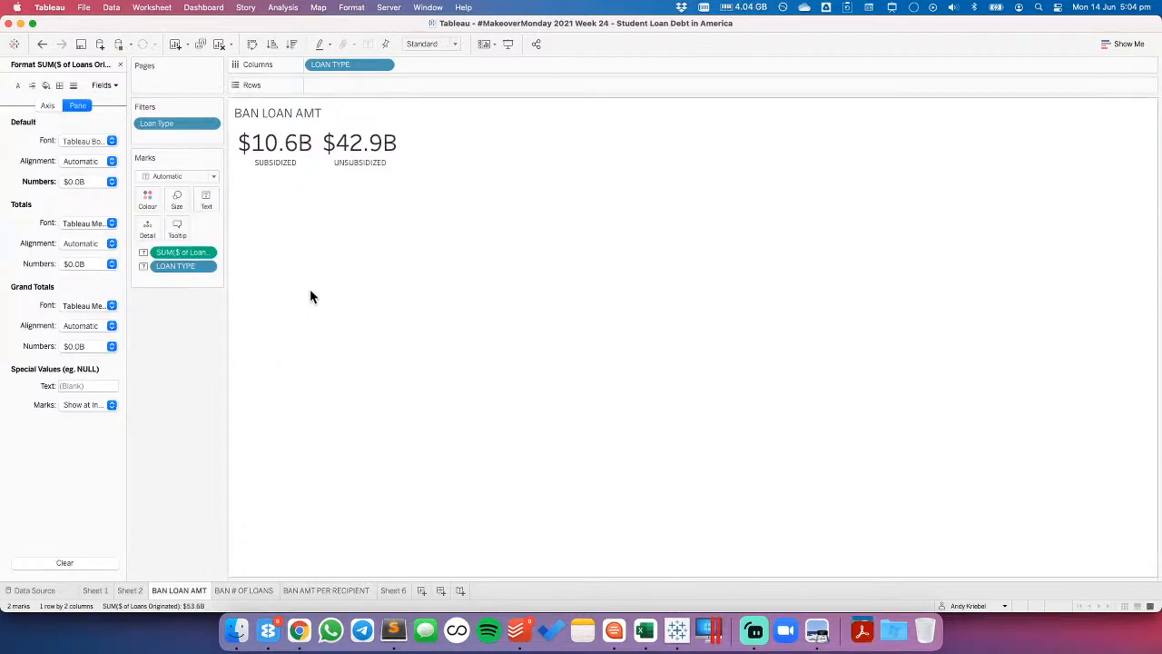
left_click(120, 65)
- Review the three BAN sheets, and check the loan type and school fields available for the blank worksheet
left_click(244, 590)
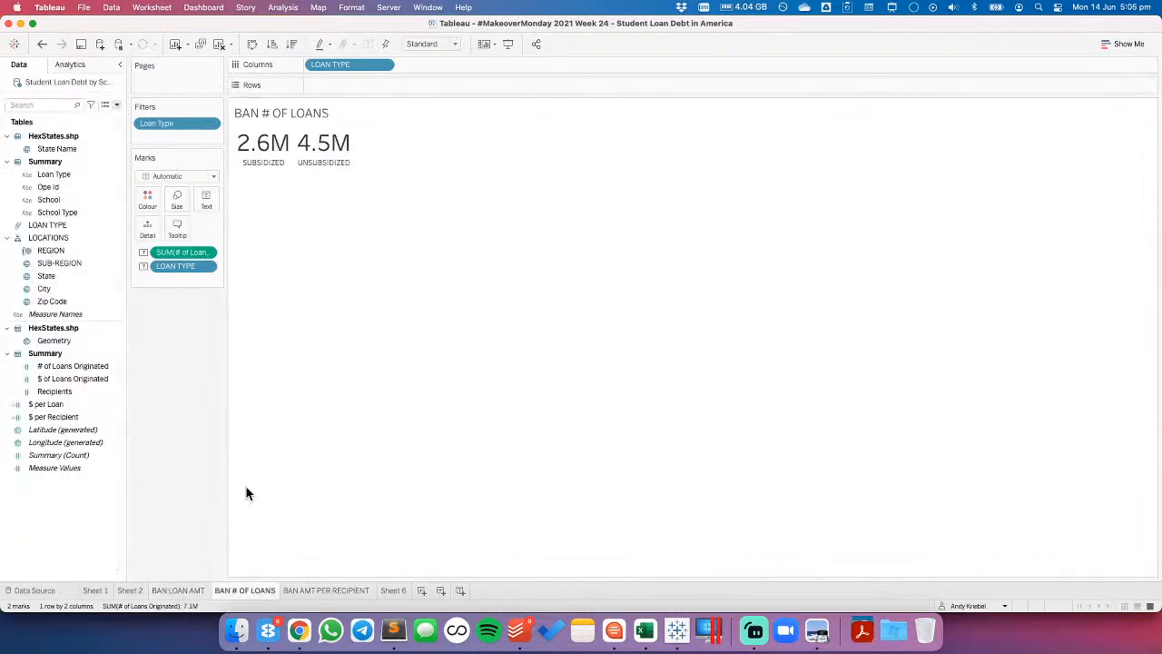
left_click(332, 589)
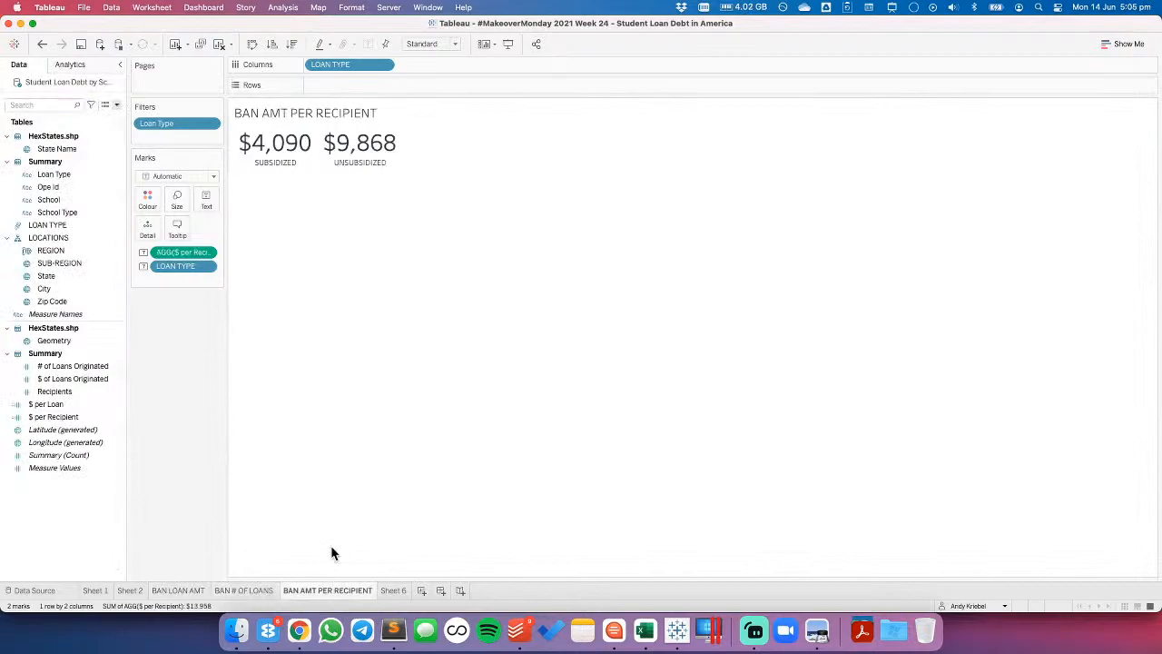
left_click(386, 589)
left_click(95, 202)
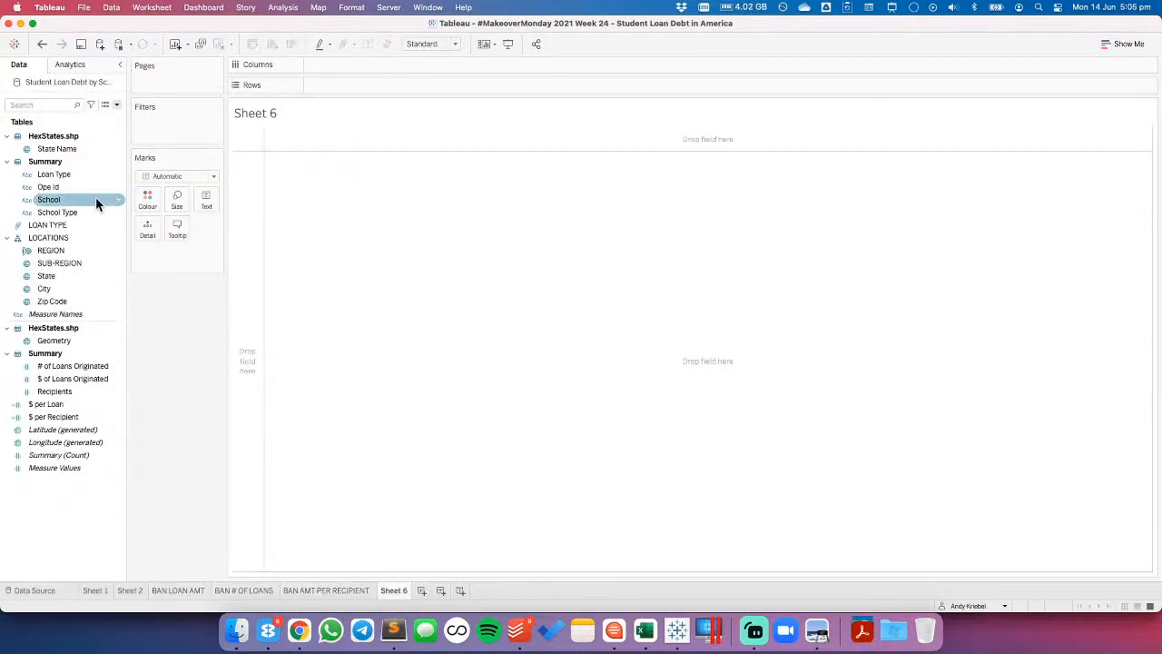
left_click(88, 172)
left_click(58, 211)
left_click(57, 202)
left_click(66, 172)
left_click(179, 590)
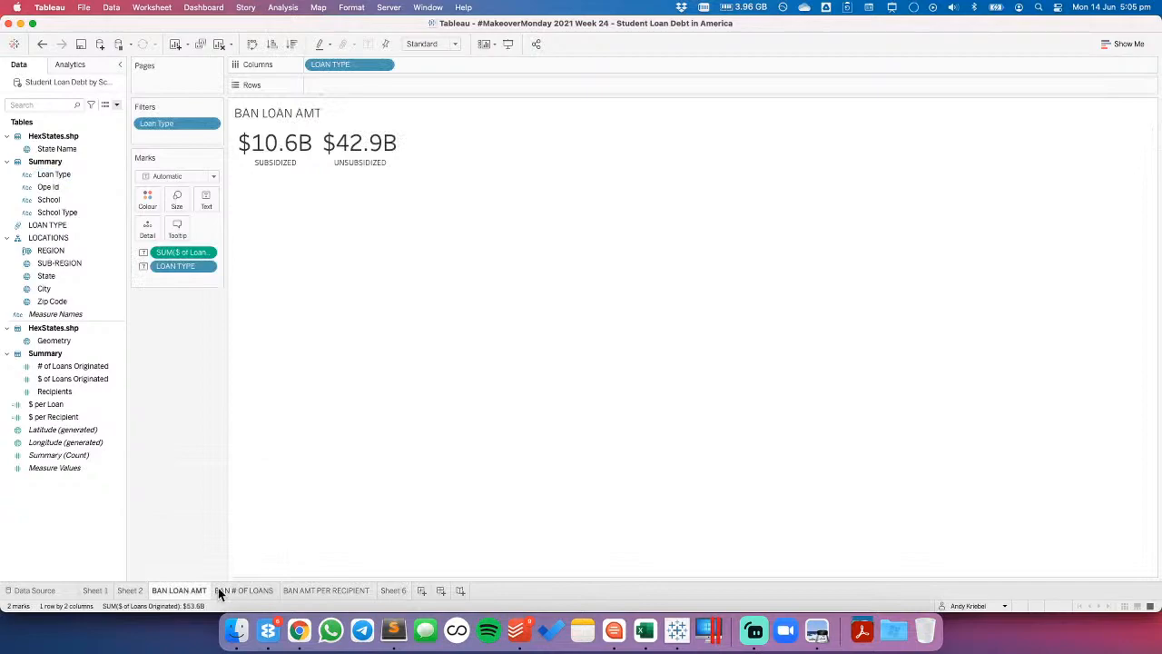
left_click(223, 591)
left_click(192, 590)
left_click(216, 123)
left_click(191, 136)
left_click(214, 123)
left_click(196, 135)
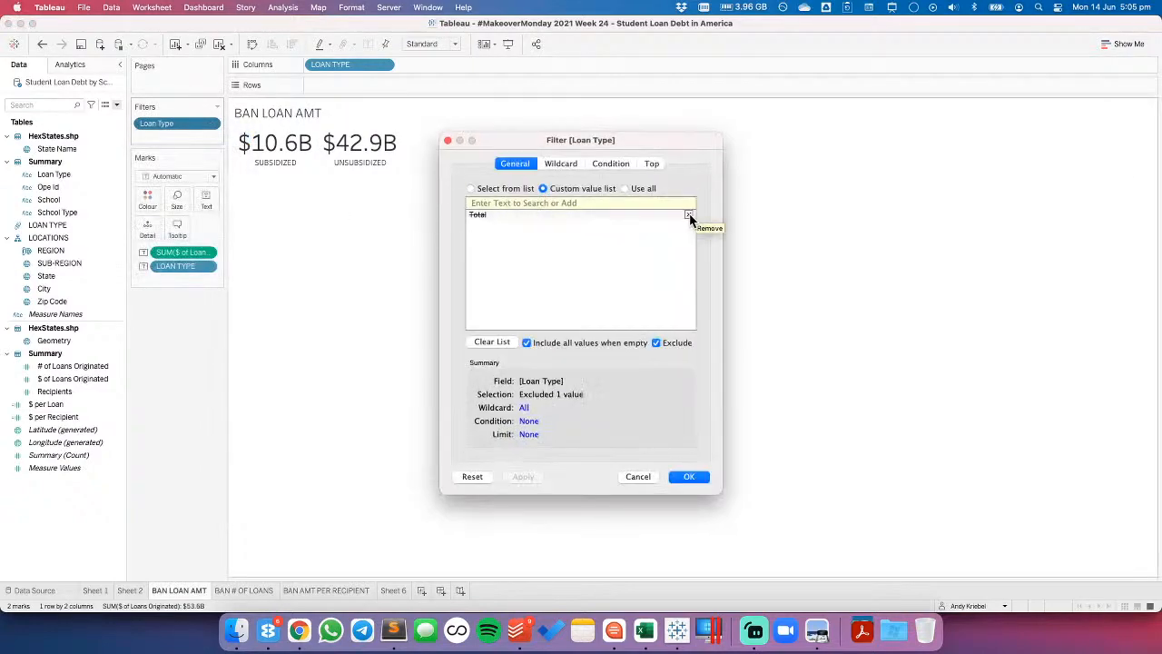
left_click(690, 216)
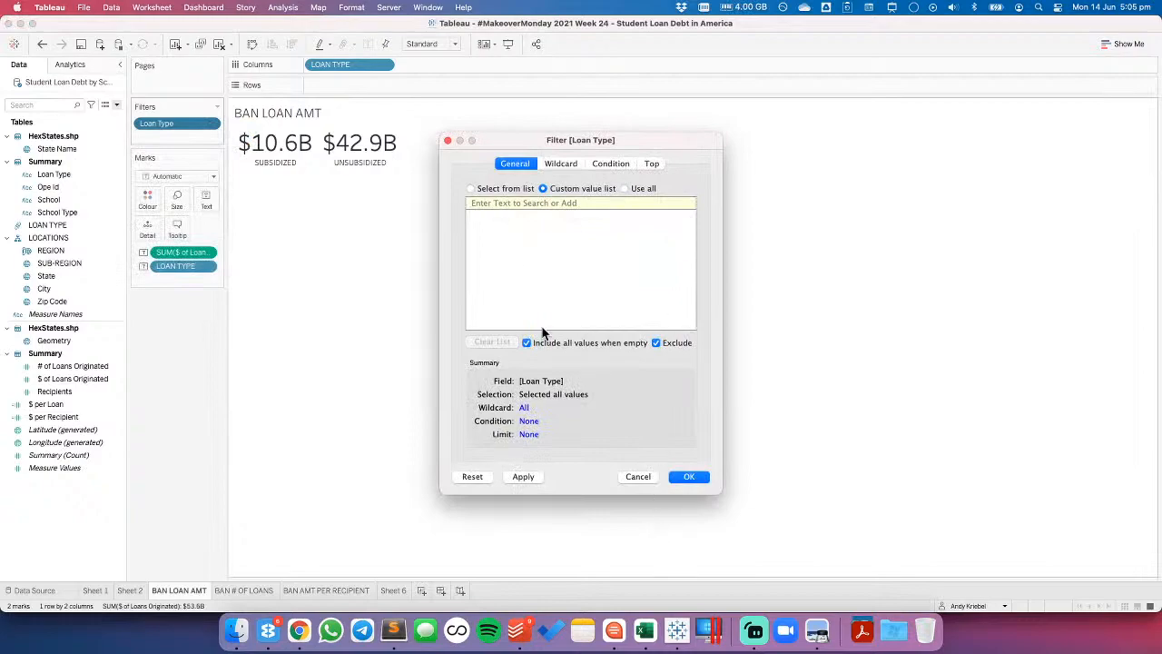
left_click(650, 477)
- Remove the Loan Type filter from the BAN LOAN AMT sheet, and inspect the LOAN TYPE group definition without editing it
left_click_drag(173, 124, 169, 423)
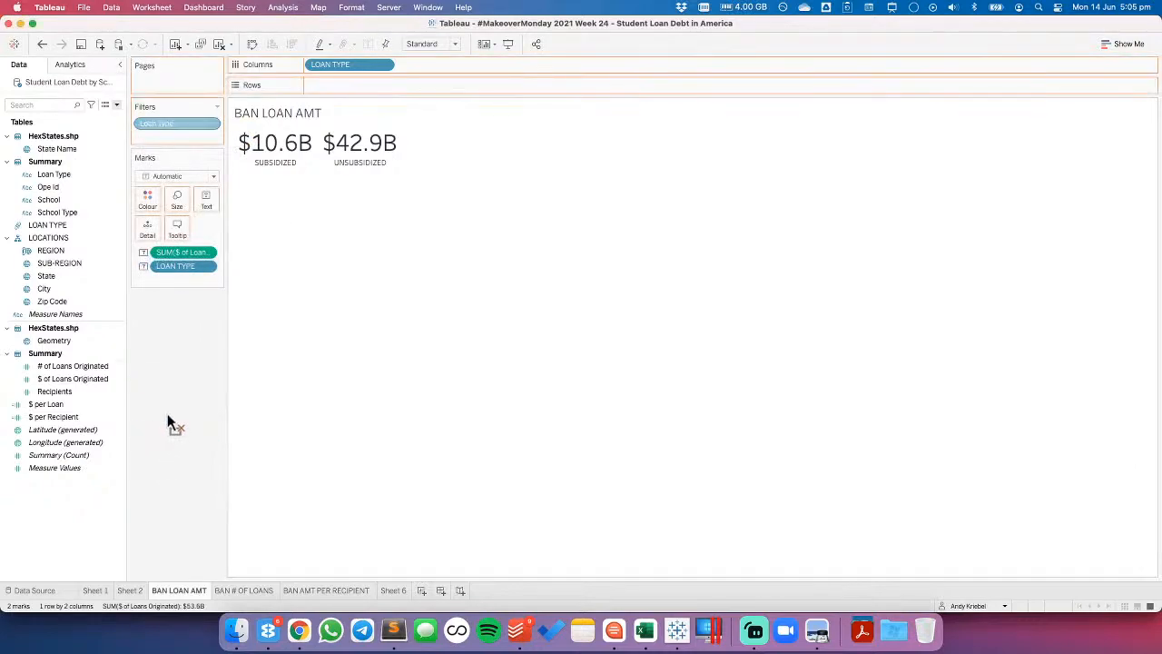
left_click(47, 226)
right_click(47, 227)
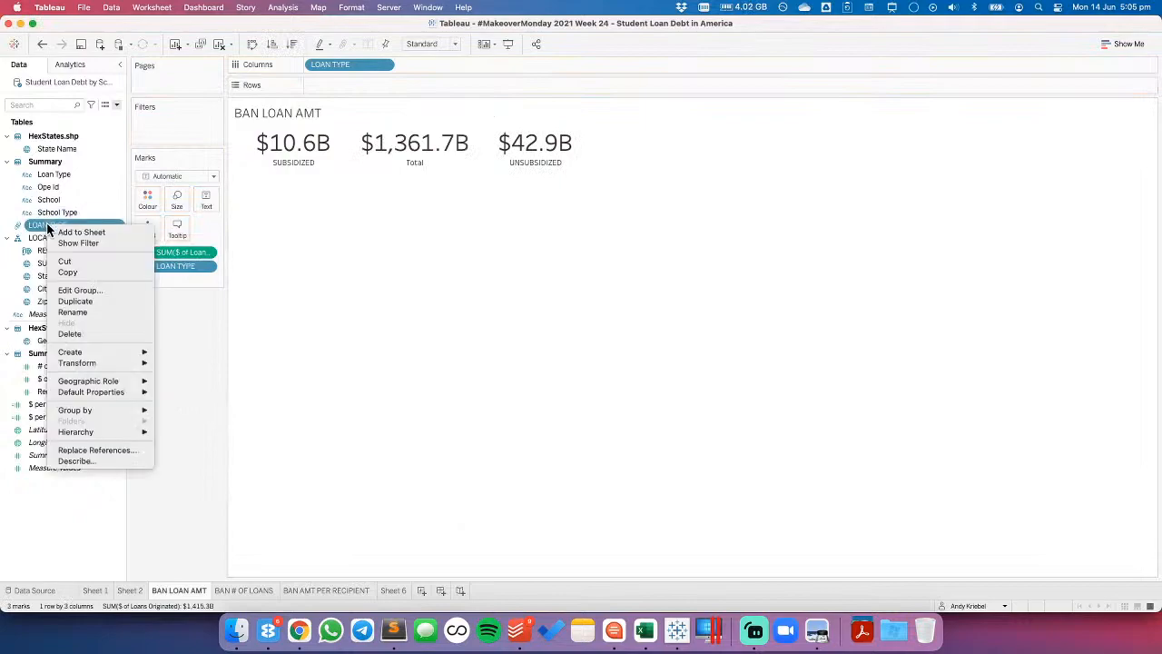
left_click(93, 291)
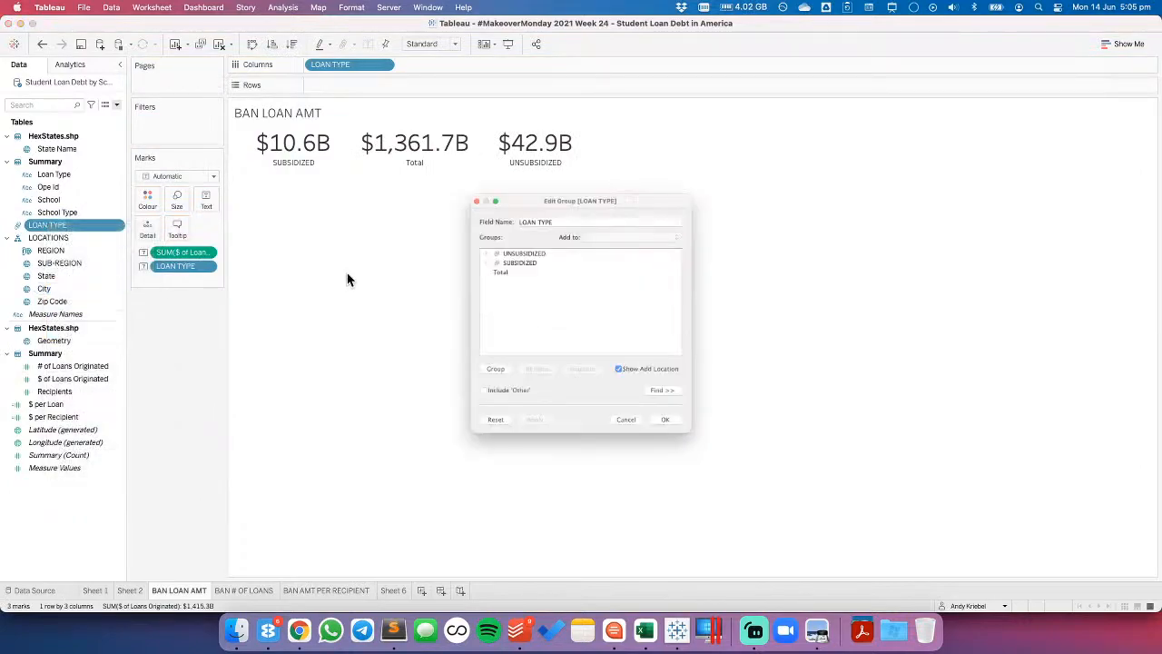
left_click(476, 261)
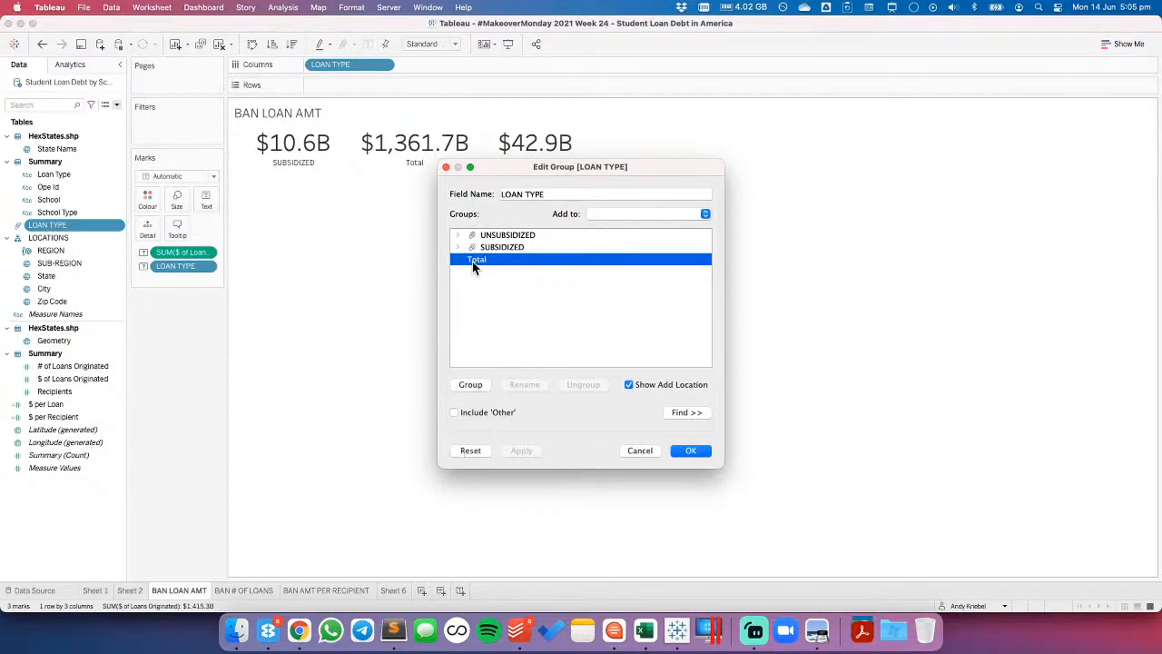
left_click(647, 449)
left_click(118, 226)
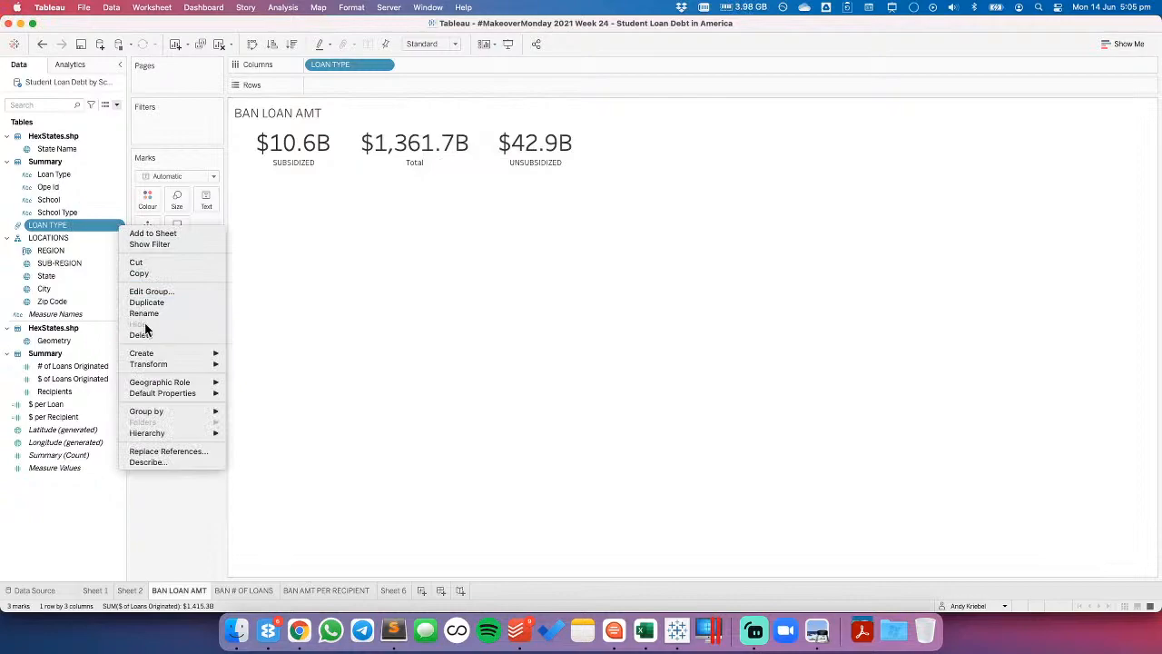
left_click(367, 312)
- List LOAN TYPE as rows on Sheet 6 and rename its Total member to TOTAL
left_click(400, 591)
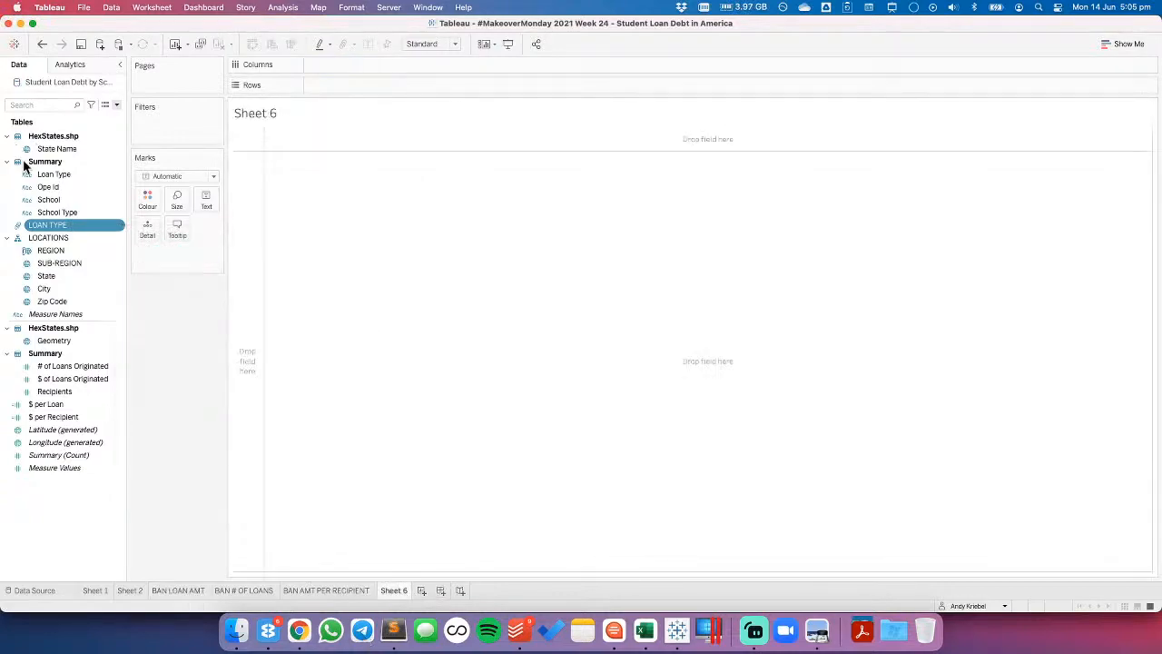
left_click_drag(56, 222, 260, 234)
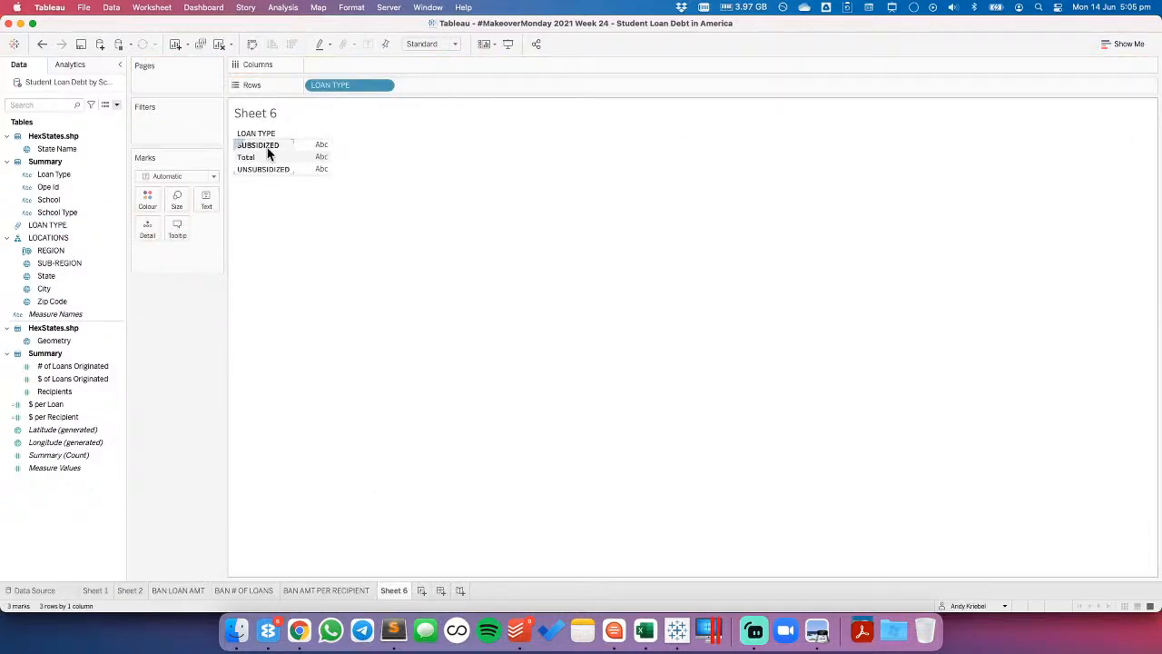
right_click(261, 154)
left_click(291, 245)
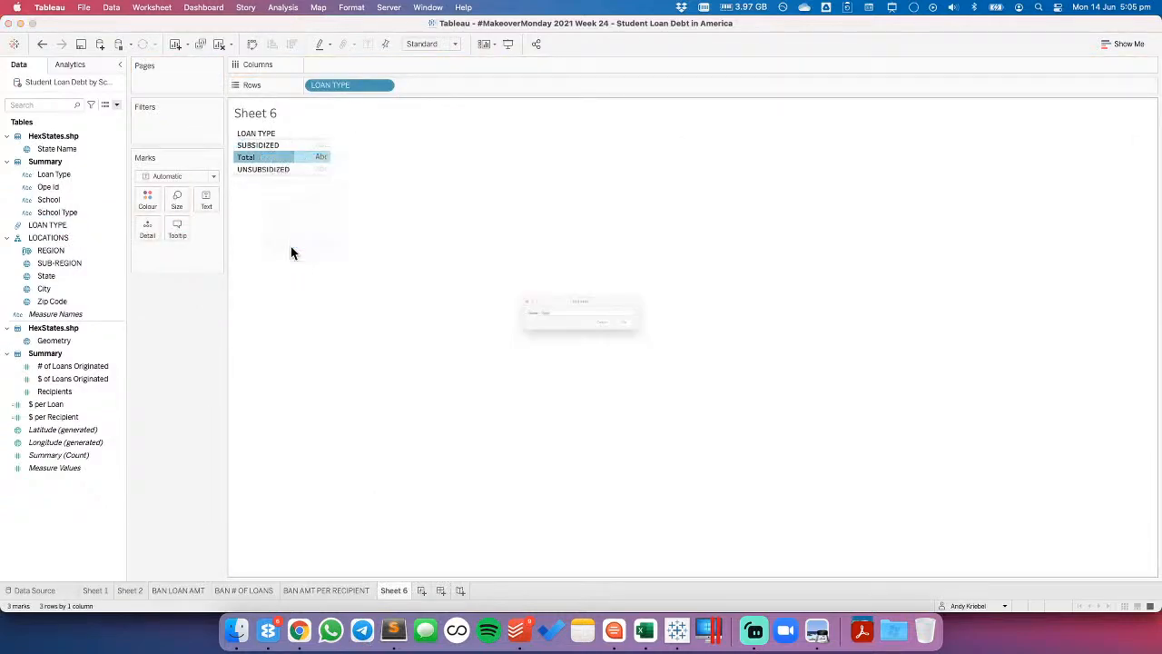
type("TOTAL")
key("Return")
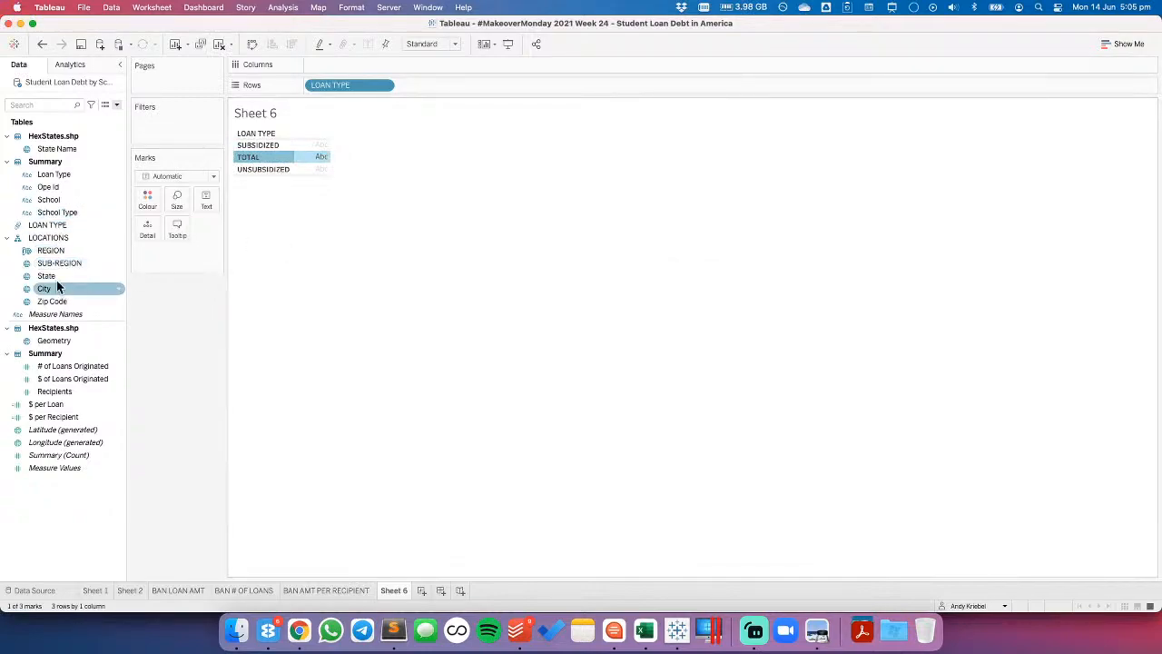
- Set the default sort of LOAN TYPE to Manual with TOTAL moved below UNSUBSIDIZED, and clear Sheet 6
right_click(54, 229)
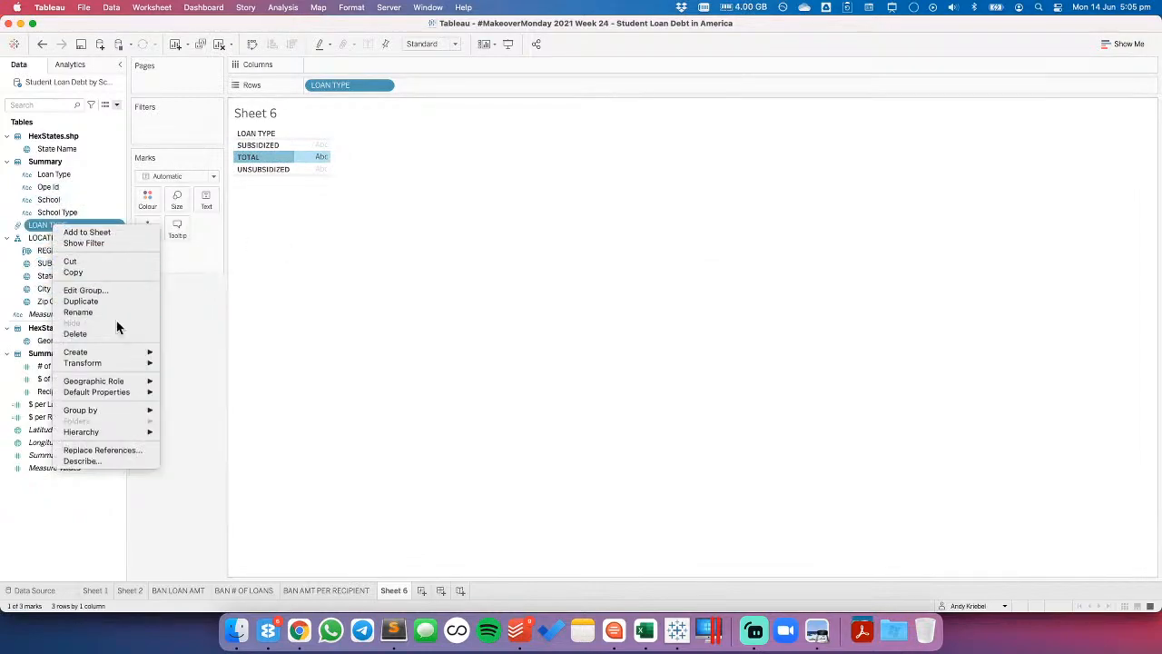
mouse_move(118, 391)
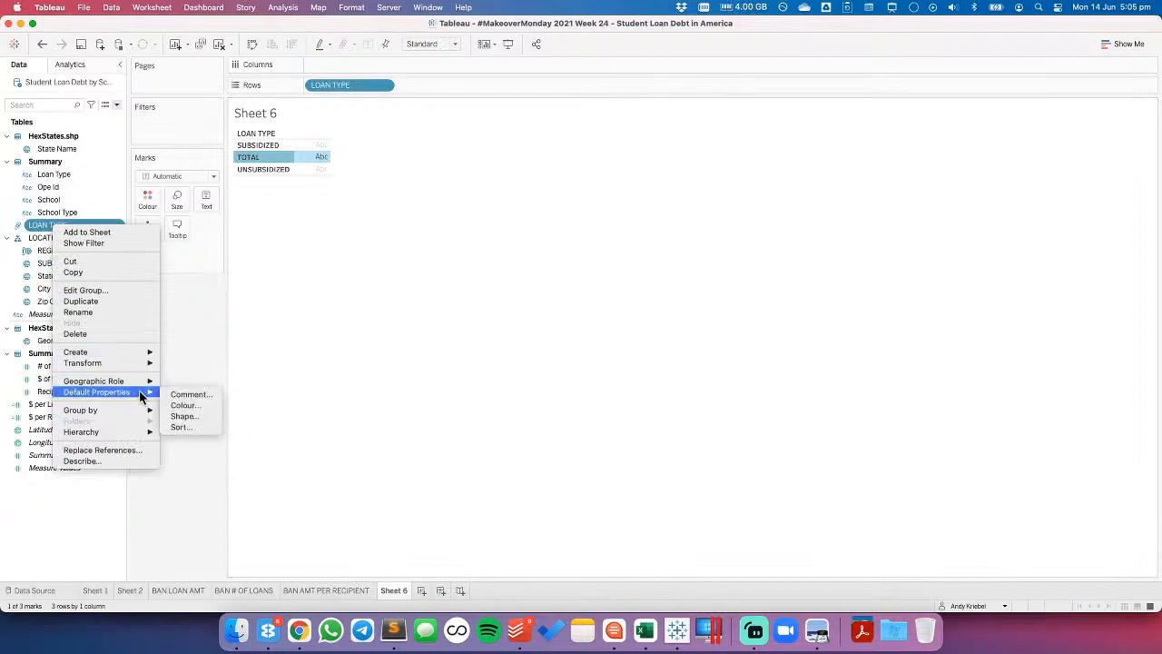
left_click(187, 423)
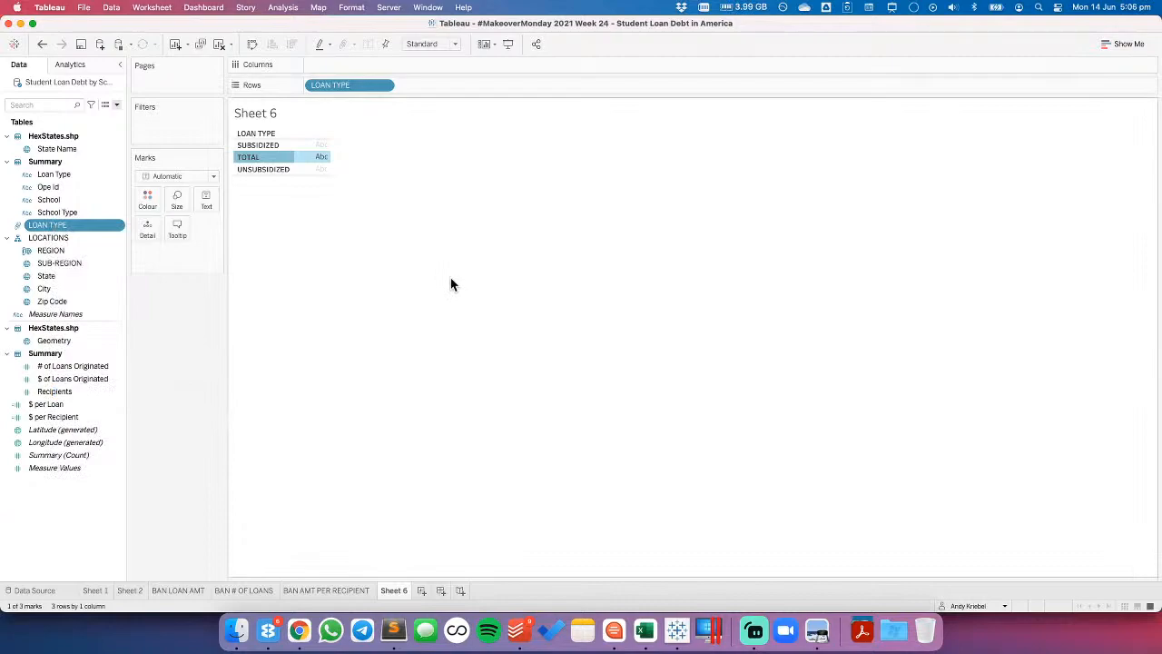
left_click(549, 304)
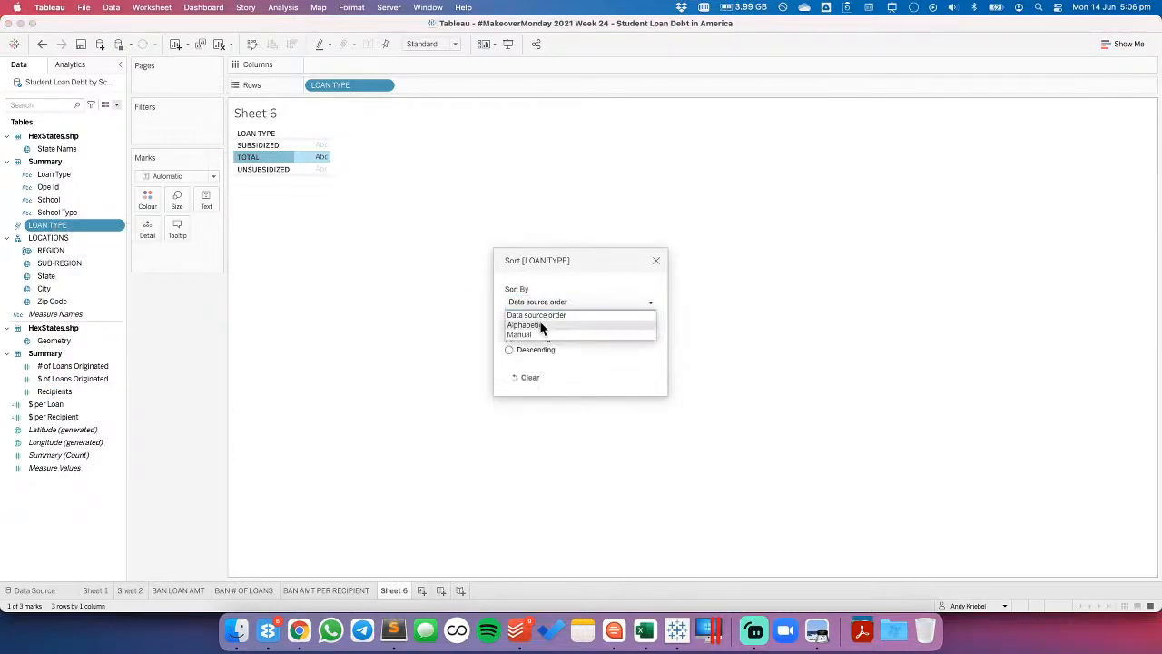
left_click(537, 331)
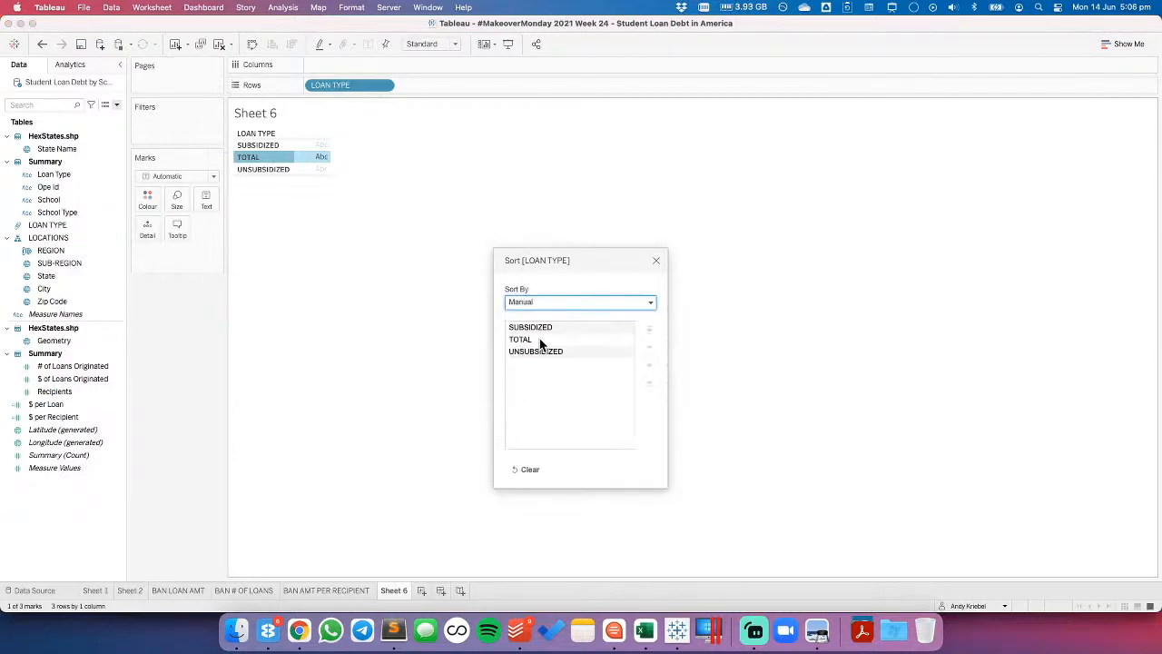
left_click(543, 341)
left_click(649, 369)
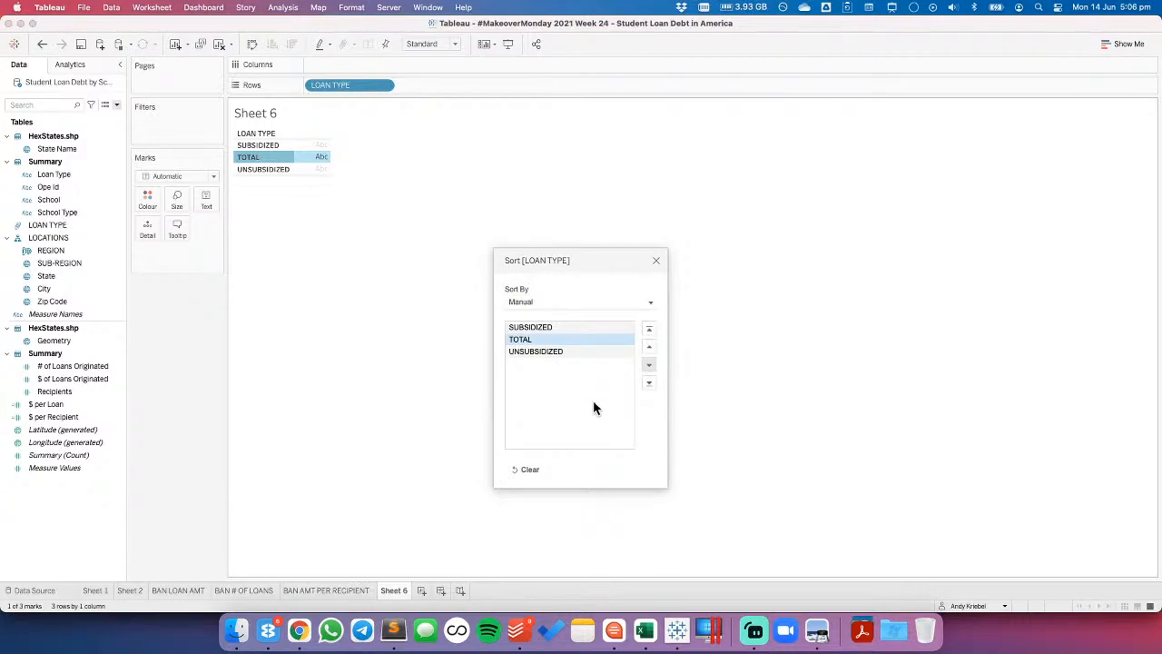
left_click(657, 262)
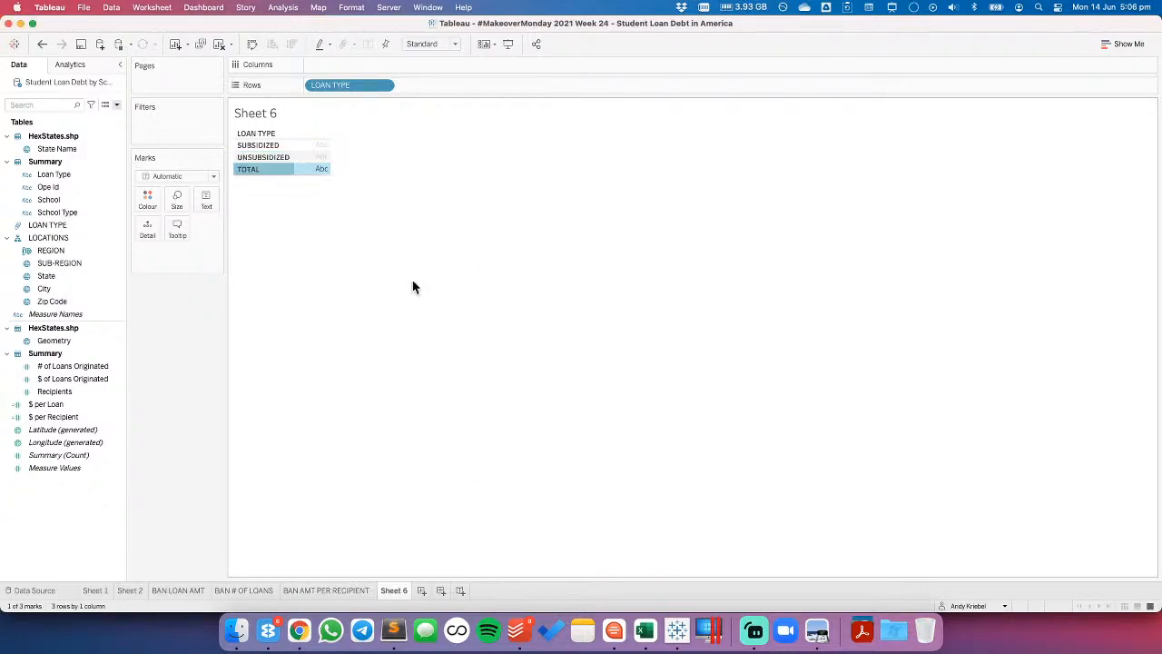
left_click(412, 282)
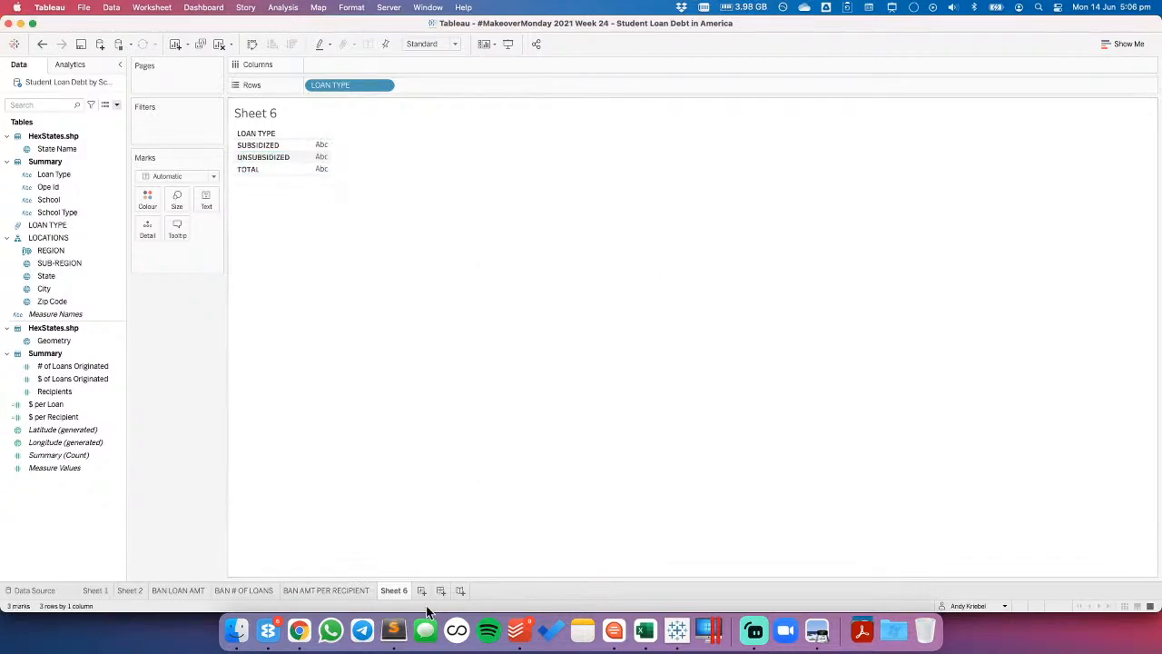
left_click(218, 44)
- From BAN LOAN AMT, examine which loan types belong to each group of LOAN TYPE, leaving the groups unedited
left_click(173, 589)
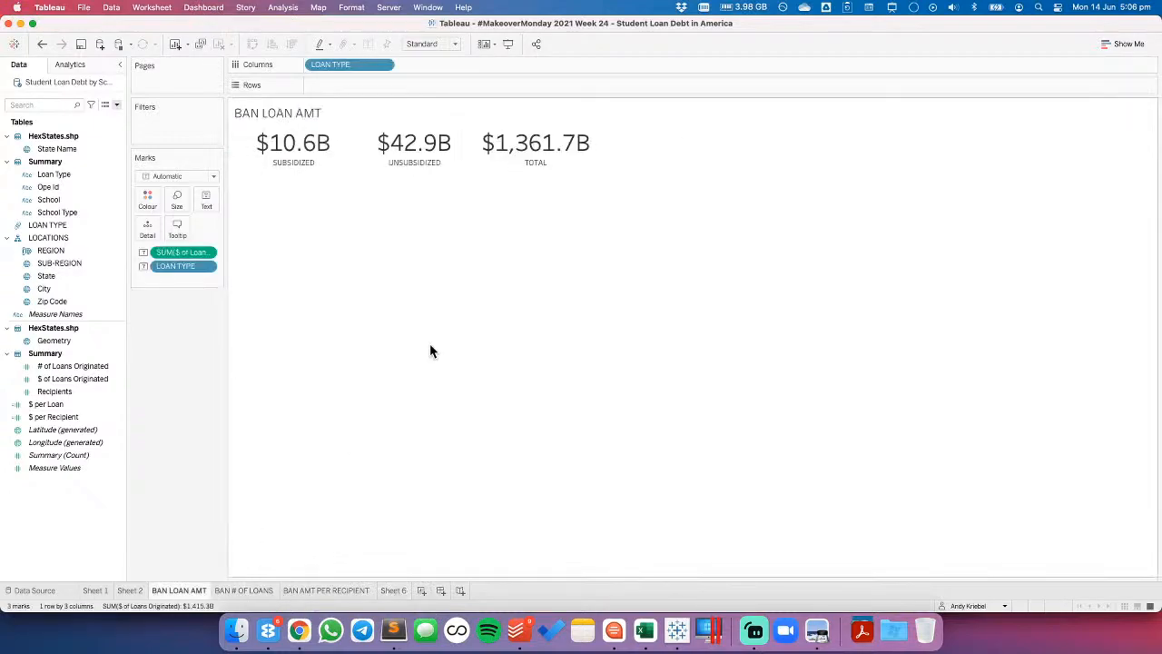
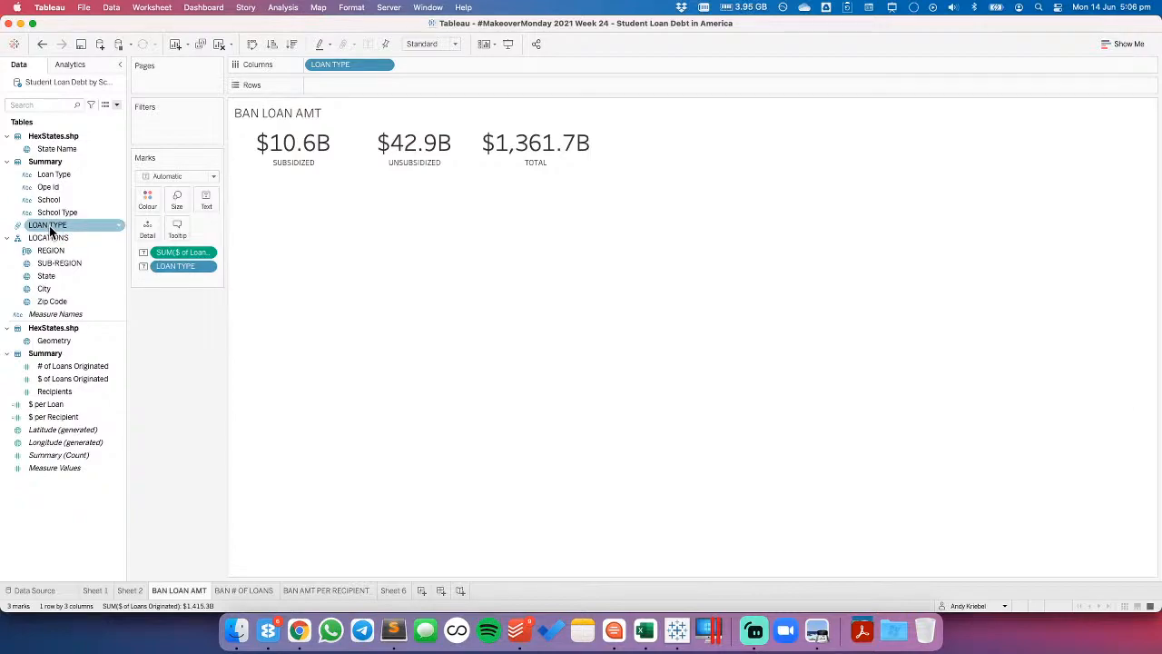
right_click(52, 231)
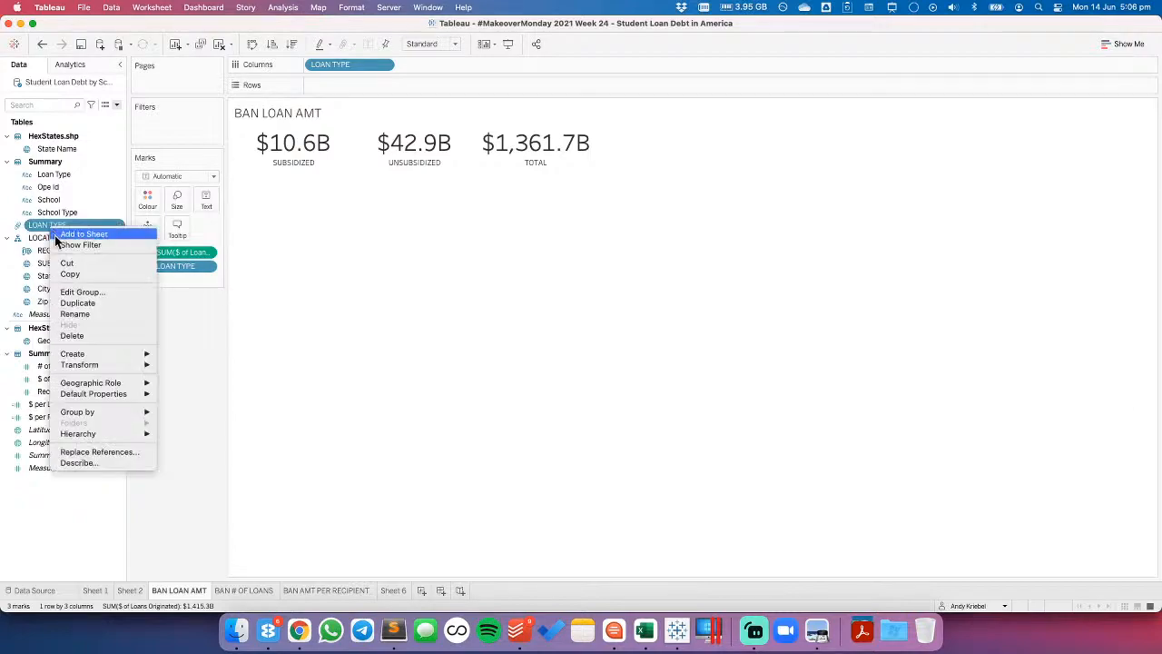
left_click(76, 291)
left_click(458, 259)
left_click(458, 247)
left_click(458, 247)
left_click(457, 235)
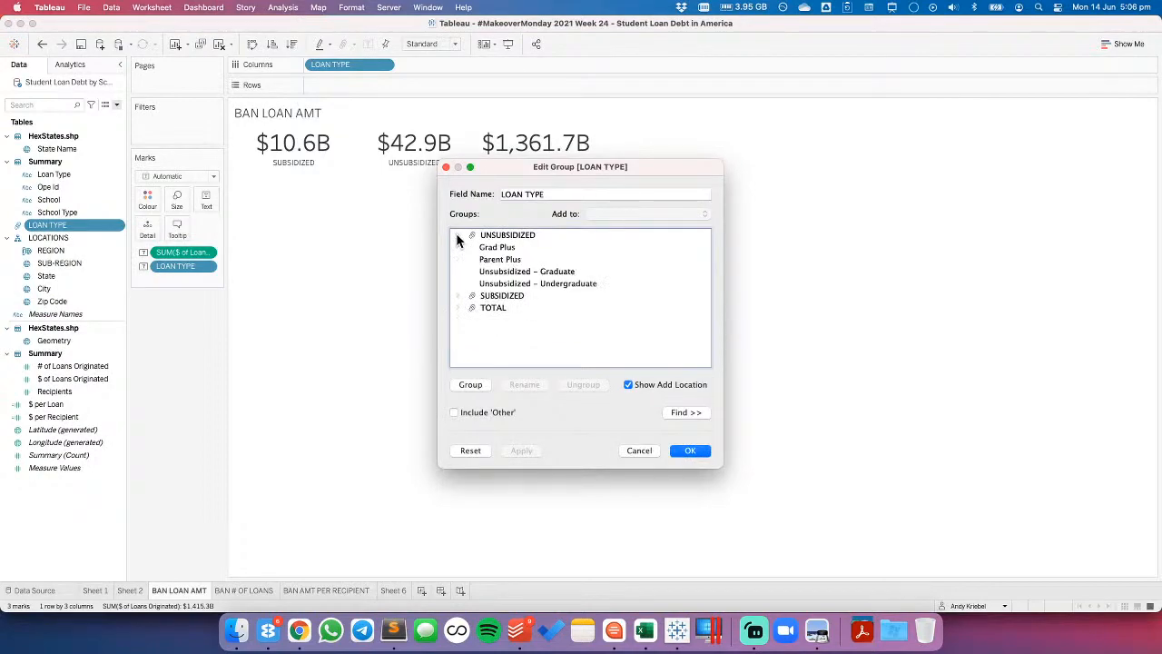
left_click(457, 235)
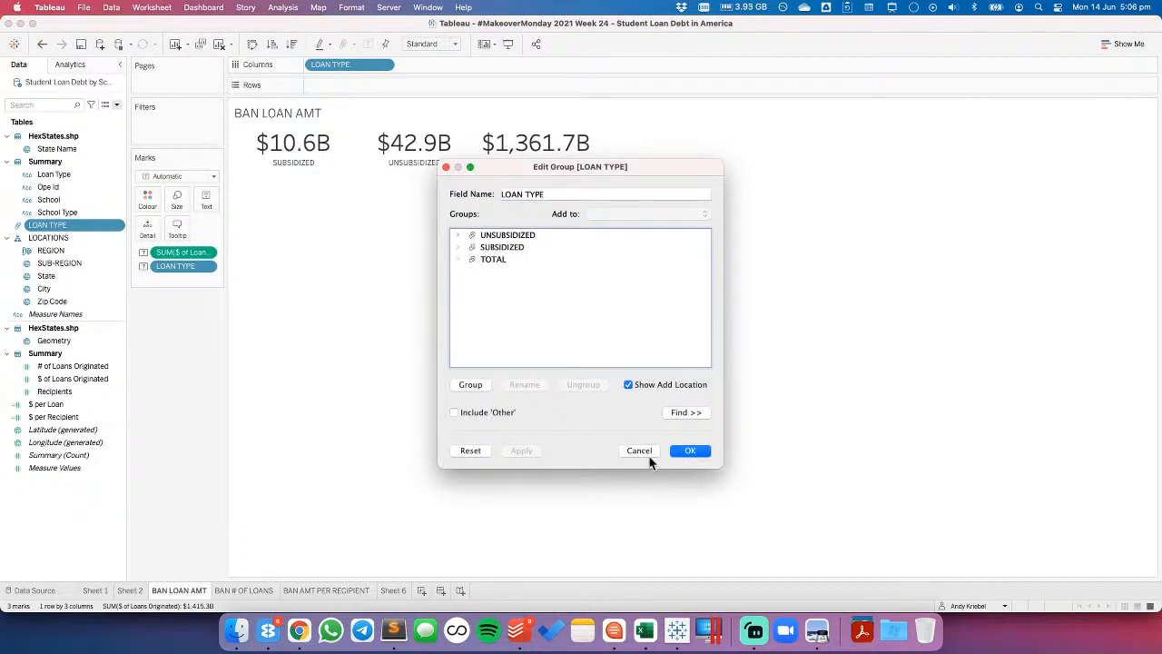
left_click(640, 451)
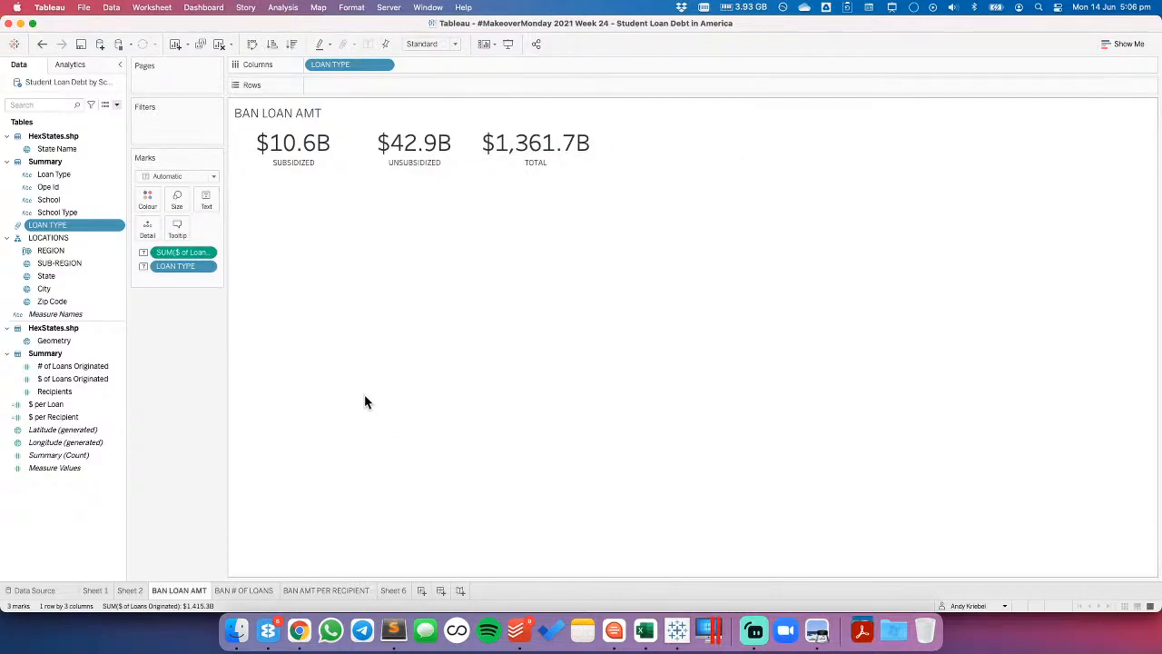
- Build a table on Sheet 6 showing $ of Loans Originated for each ungrouped Loan Type
left_click(395, 591)
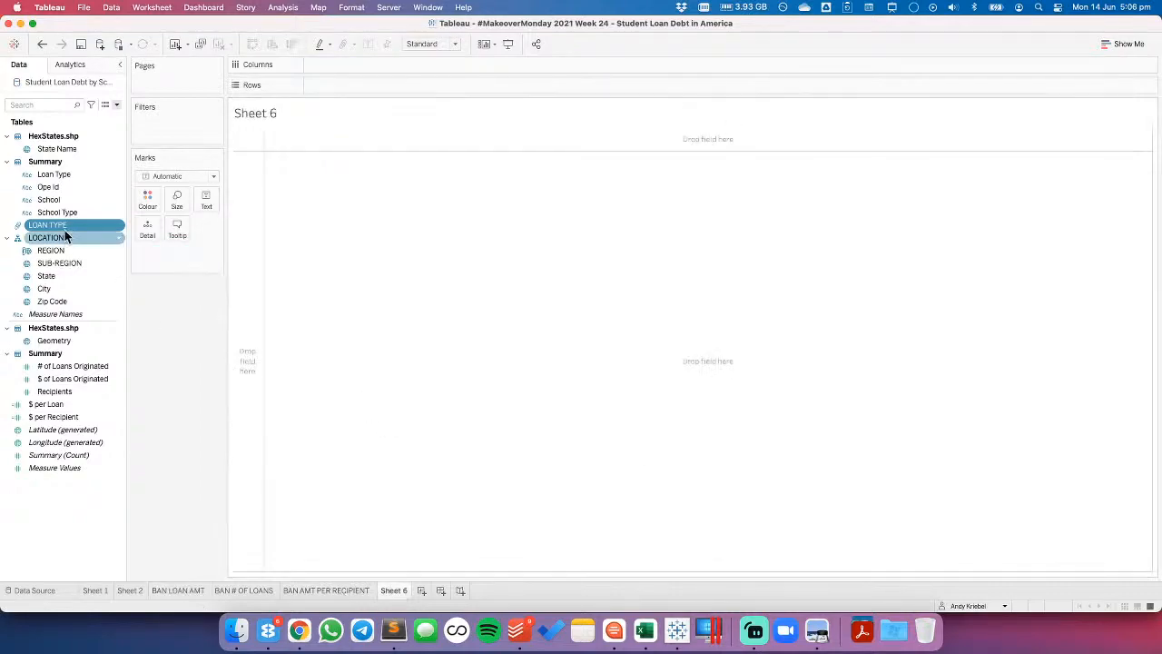
left_click_drag(53, 174, 239, 208)
left_click(239, 207)
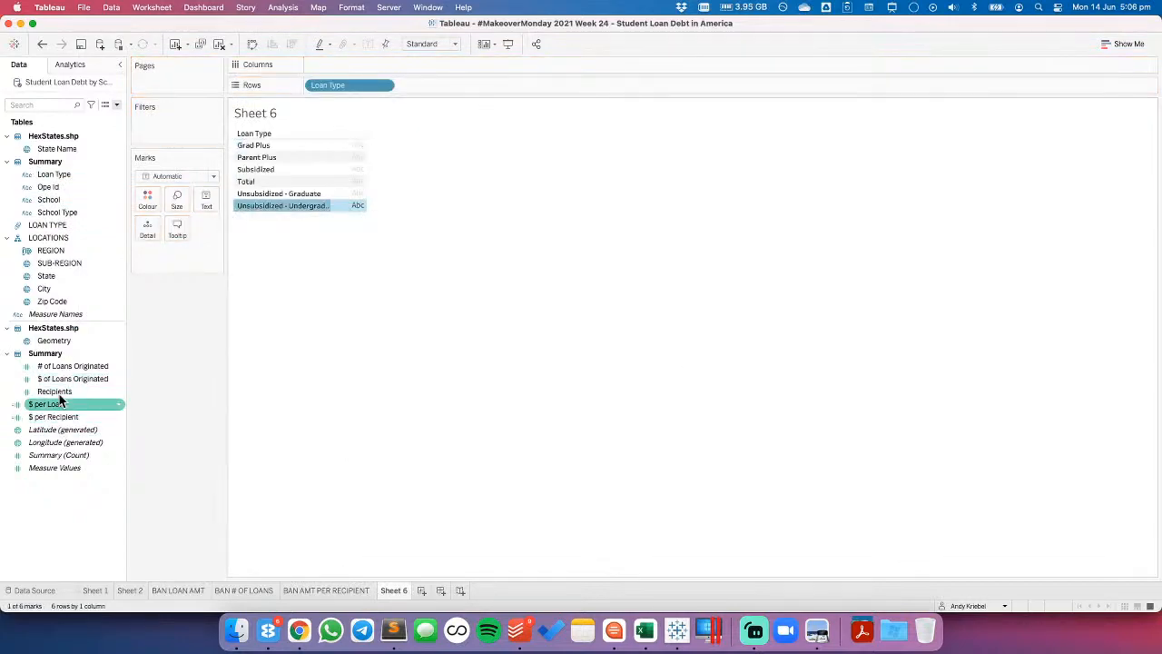
left_click_drag(59, 382, 367, 134)
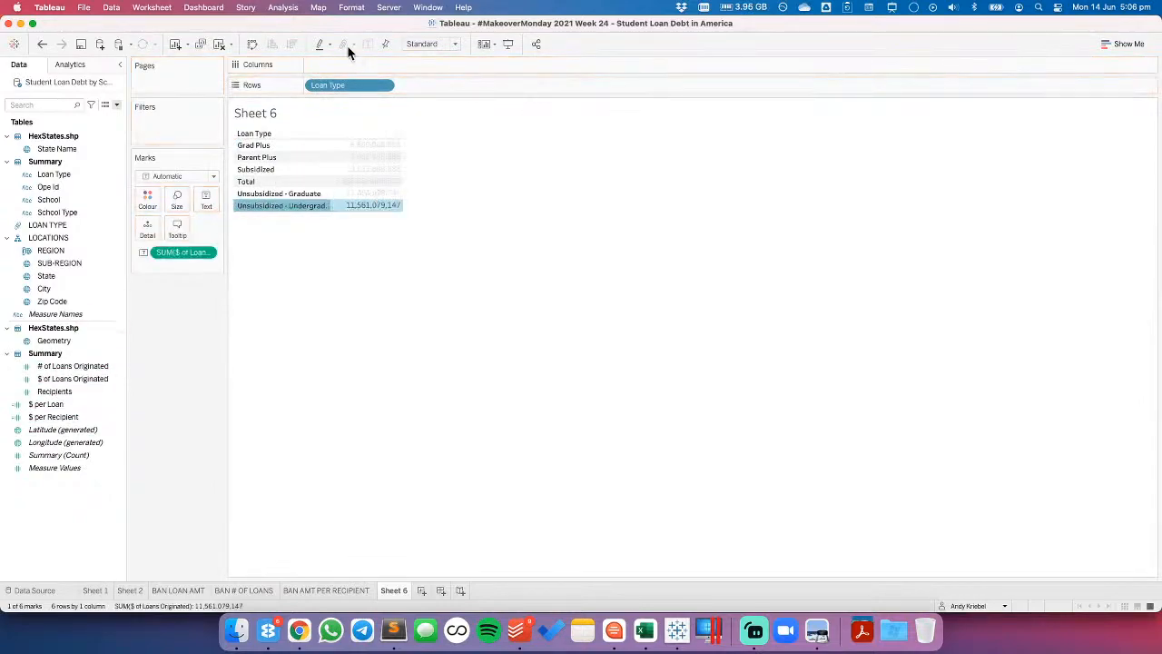
left_click(363, 309)
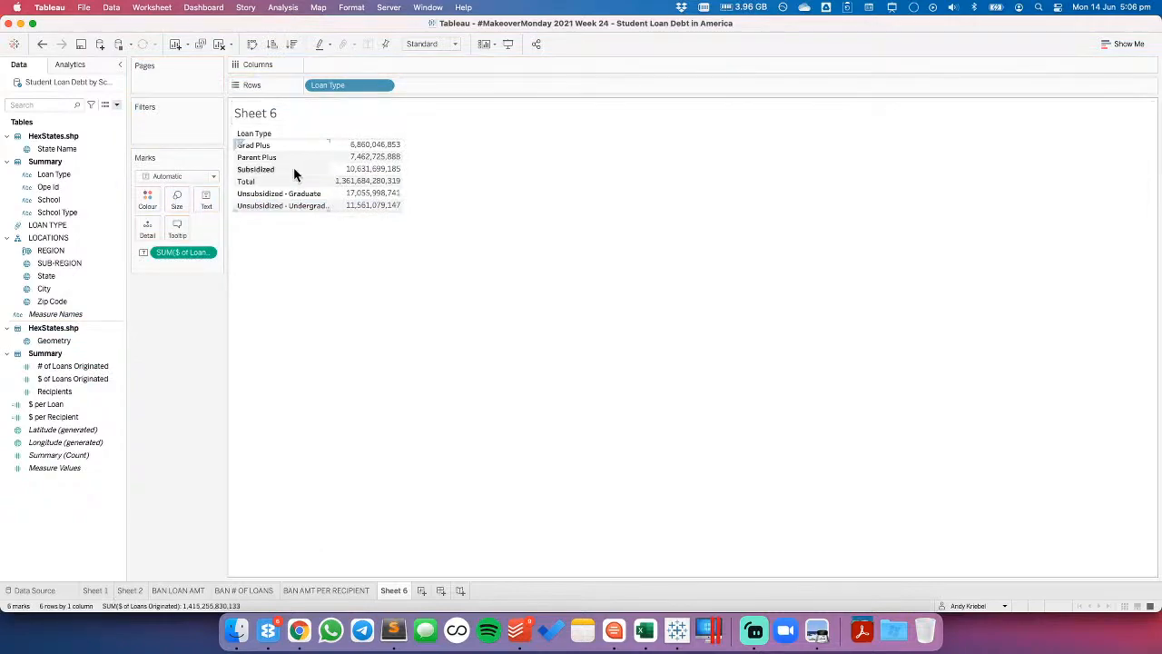
- Move Total to the end of the Loan Type rows, compare it with the sum of the other five, and clear Sheet 6
left_click_drag(265, 181, 263, 218)
left_click_drag(378, 148, 375, 200)
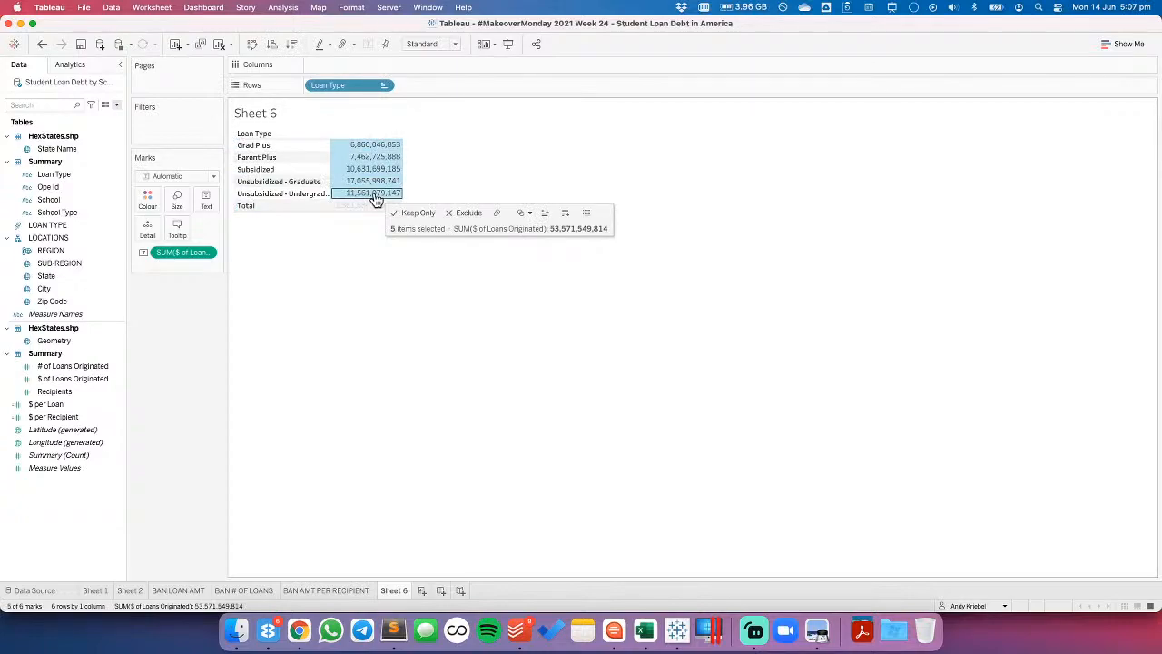
left_click(352, 205)
left_click(341, 298)
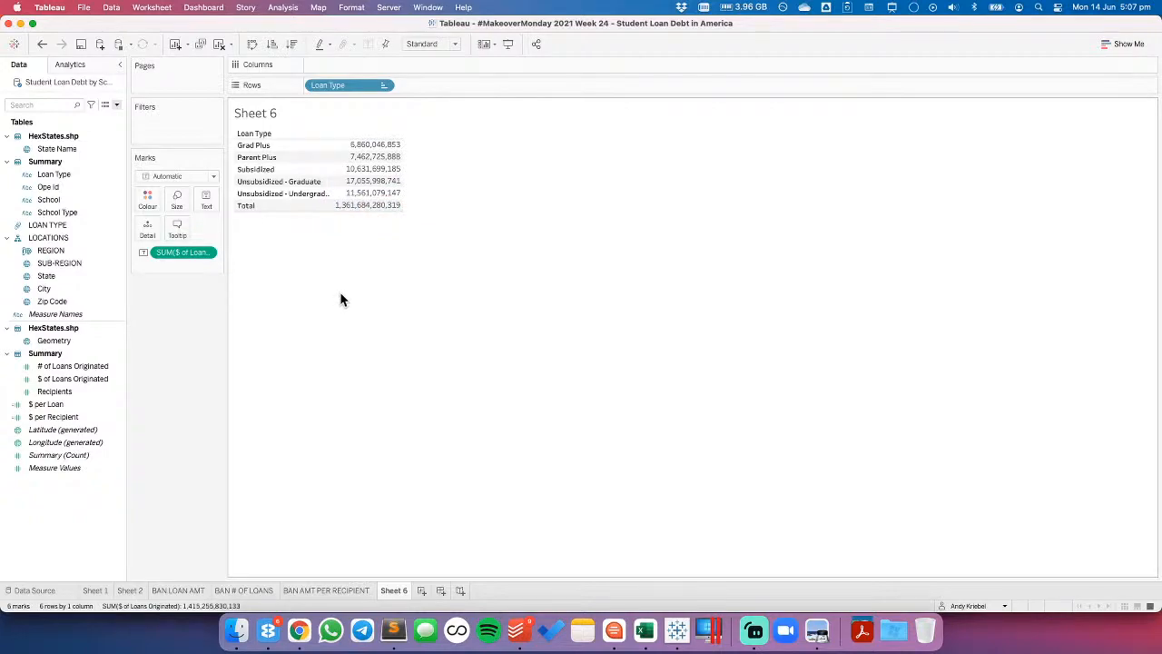
left_click(219, 44)
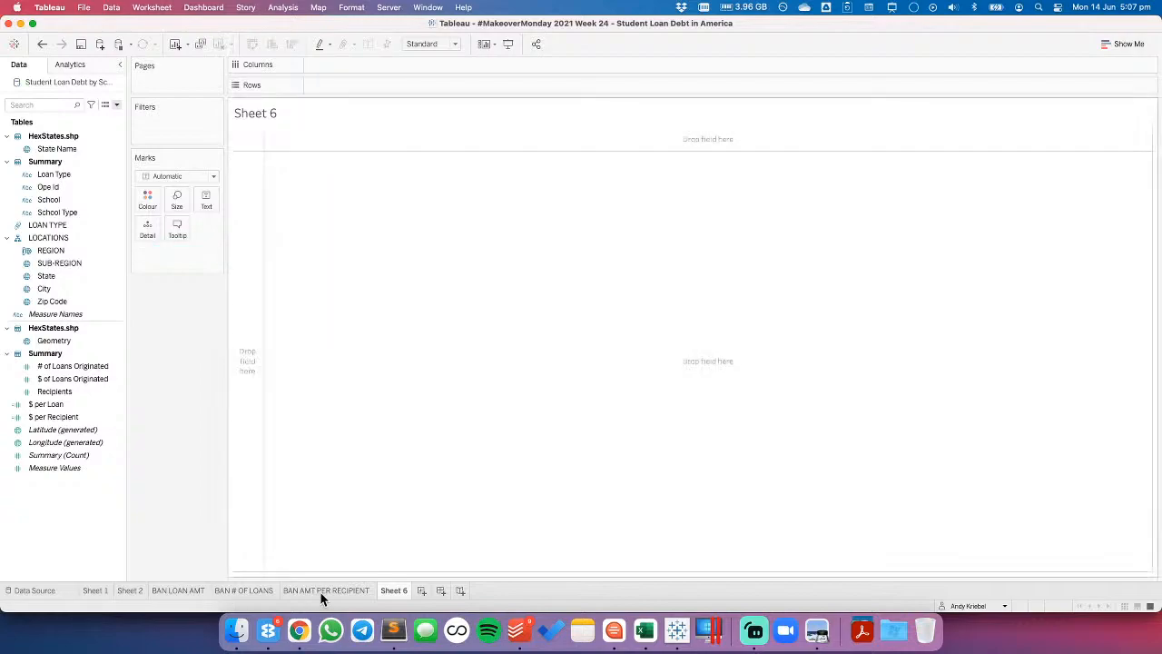
- Filter BAN LOAN AMT by LOAN TYPE, keeping SUBSIDIZED and UNSUBSIDIZED and leaving out TOTAL
left_click(191, 591)
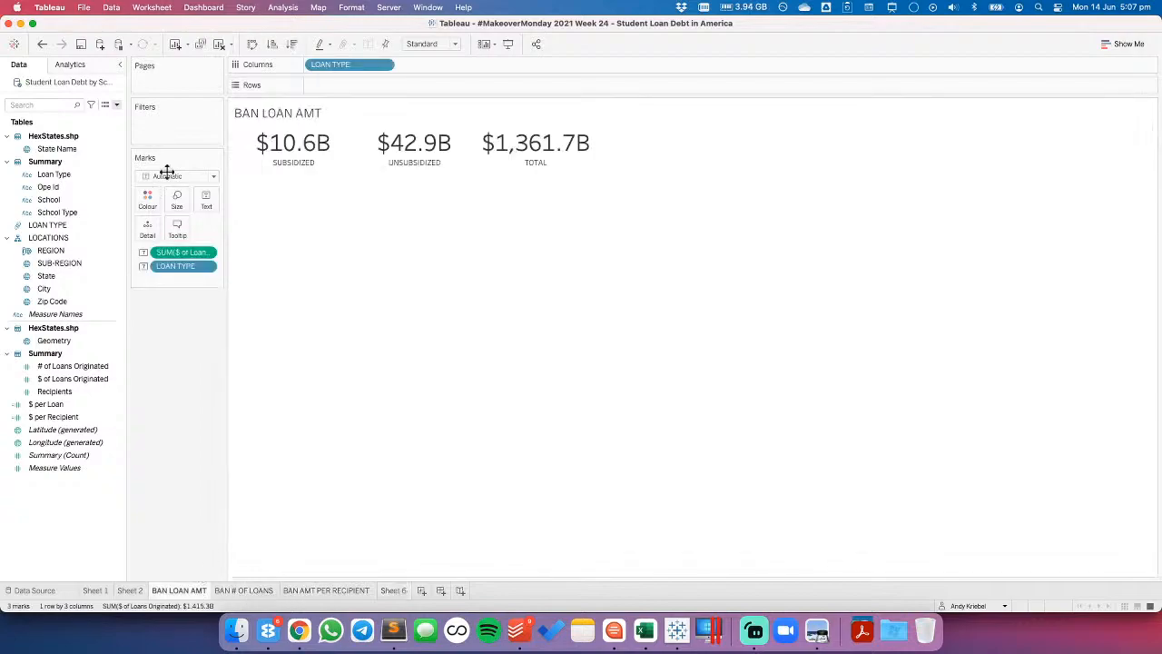
left_click_drag(59, 228, 182, 136)
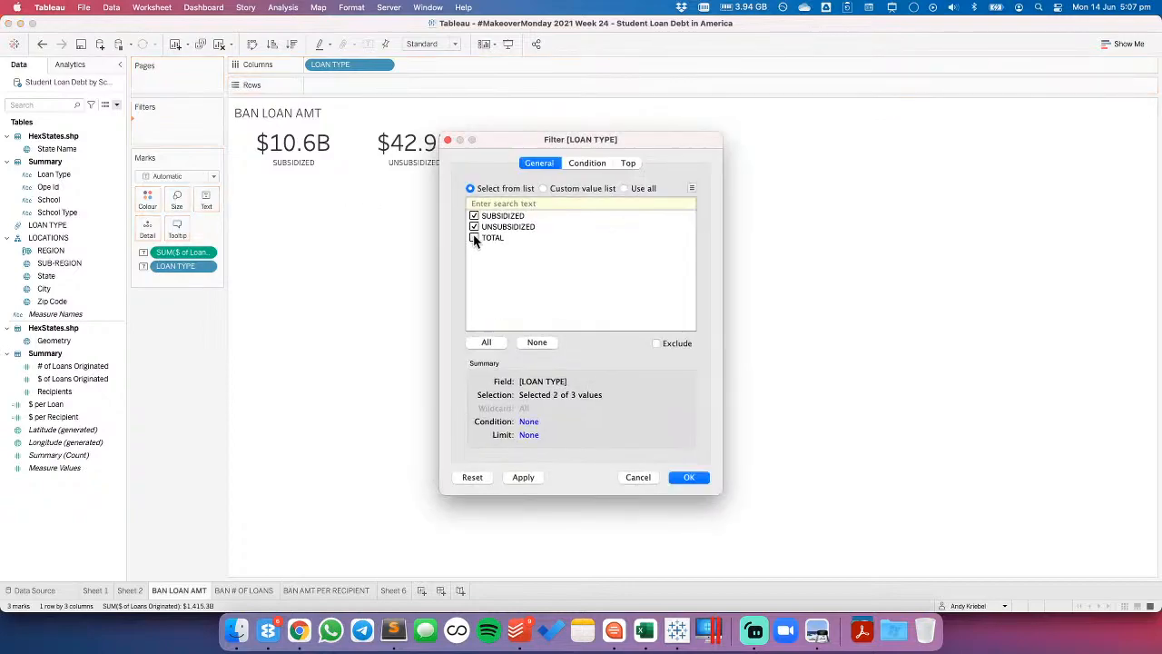
left_click(693, 474)
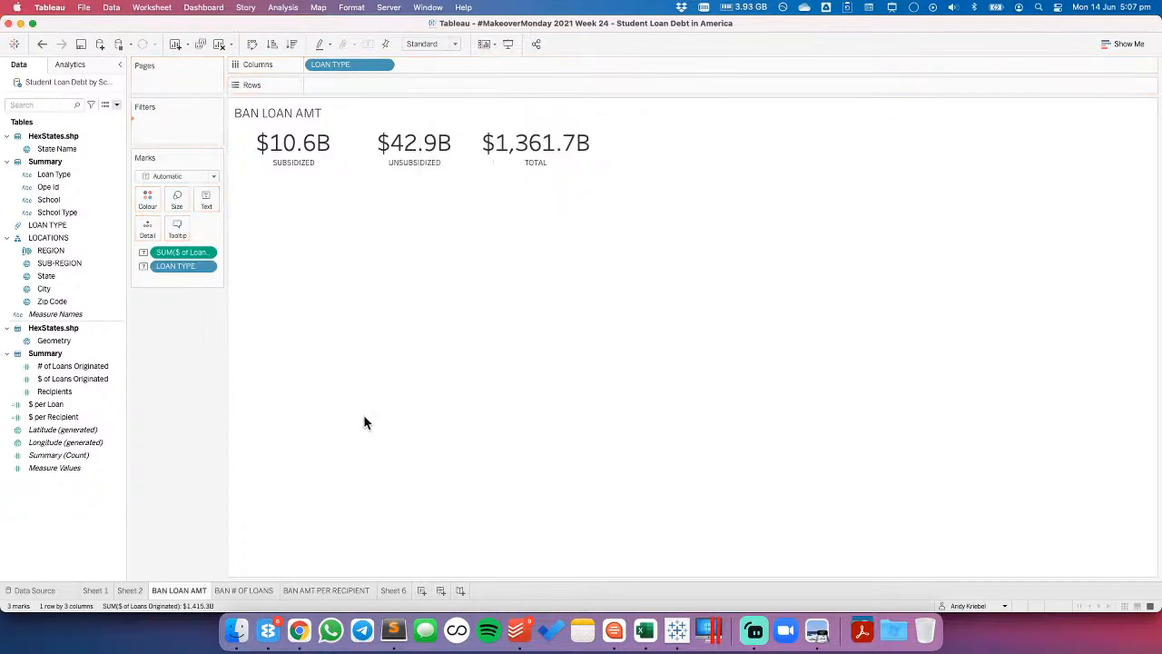
- Check the BAN # OF LOANS and BAN AMT PER RECIPIENT sheets, and return to the blank Sheet 6
left_click(248, 592)
left_click(287, 590)
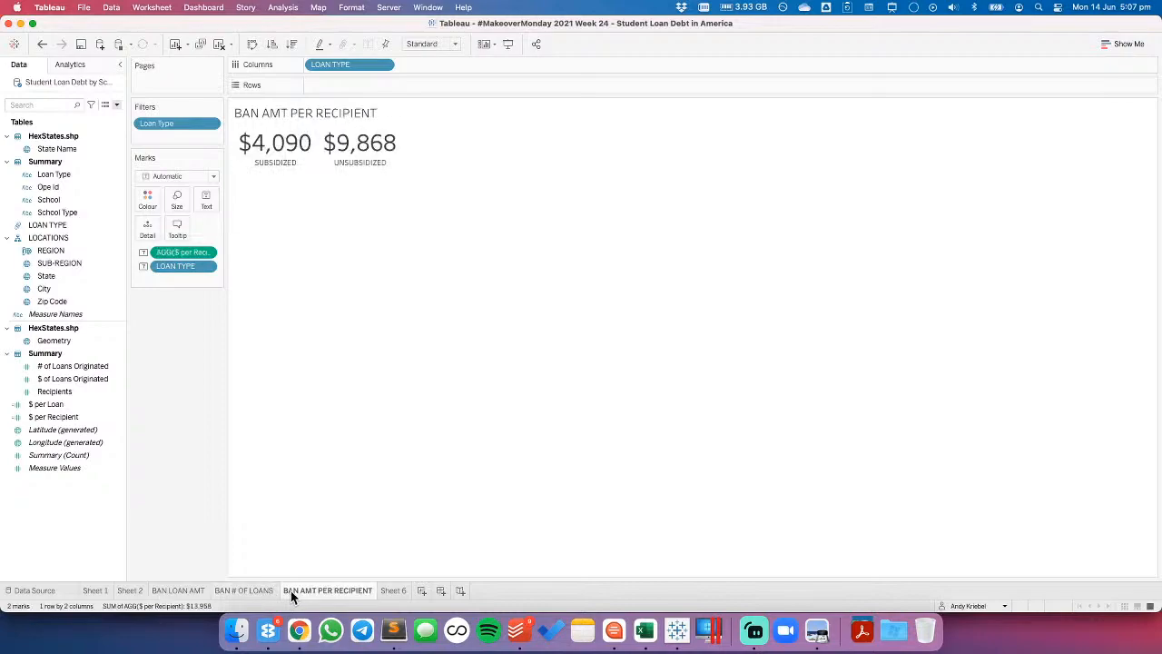
left_click(404, 592)
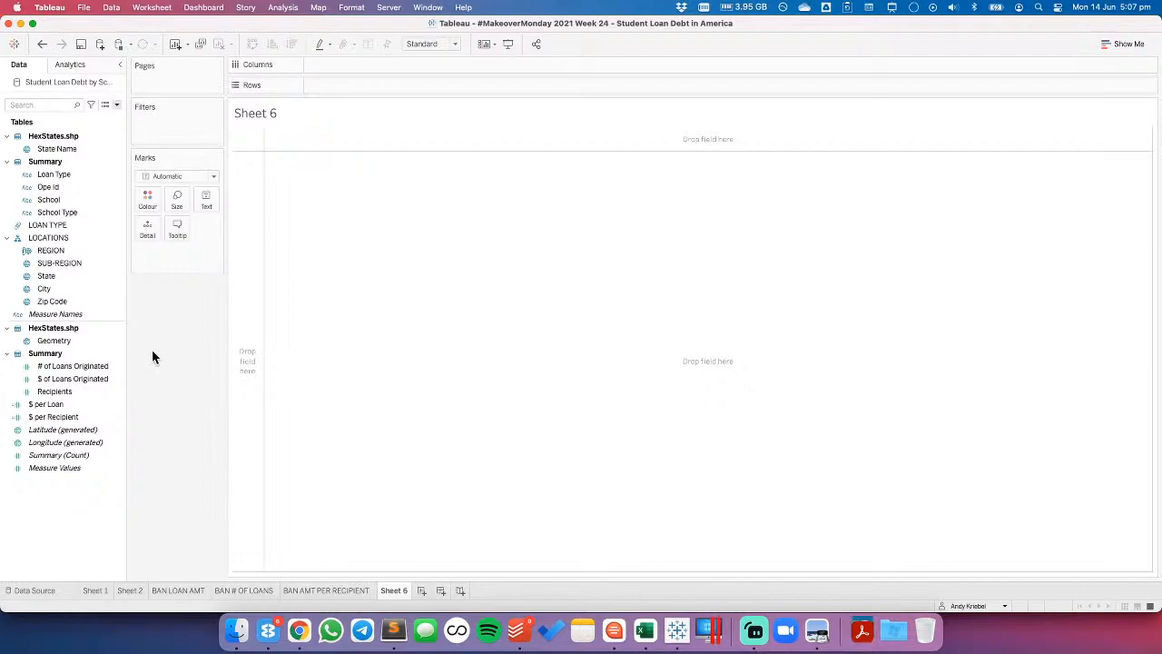
- Build a bar chart on Sheet 6 showing $ per Recipient for each School, sorted in descending order
left_click(50, 239)
left_click(53, 200)
left_click_drag(55, 206, 259, 229)
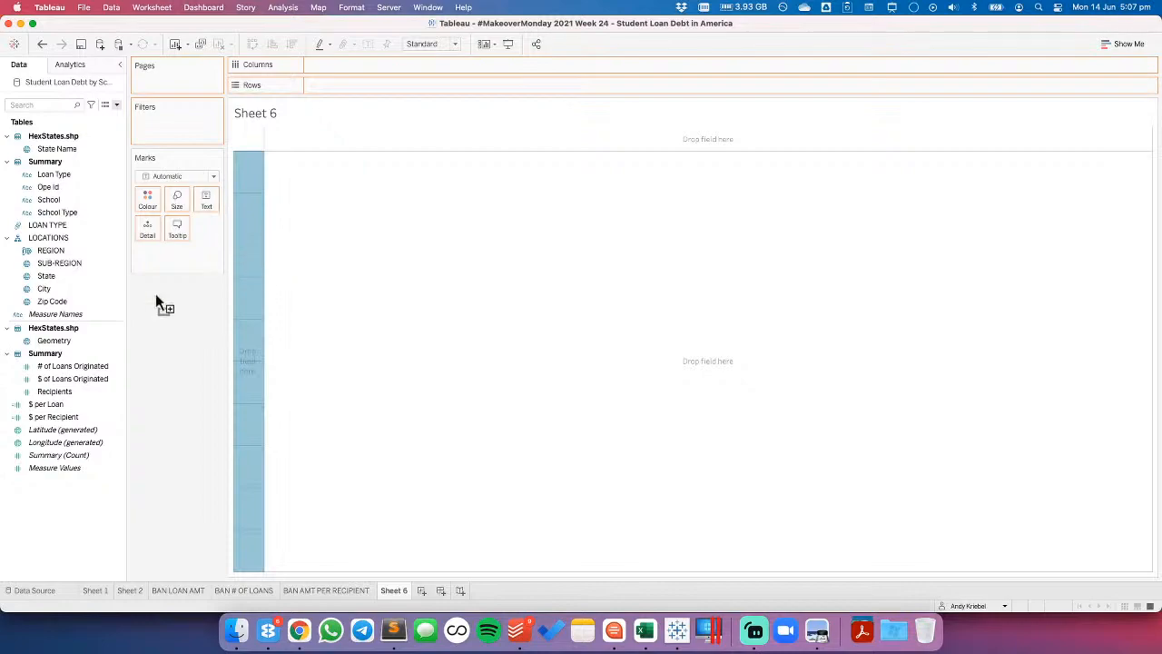
left_click(63, 379)
left_click_drag(62, 386, 340, 65)
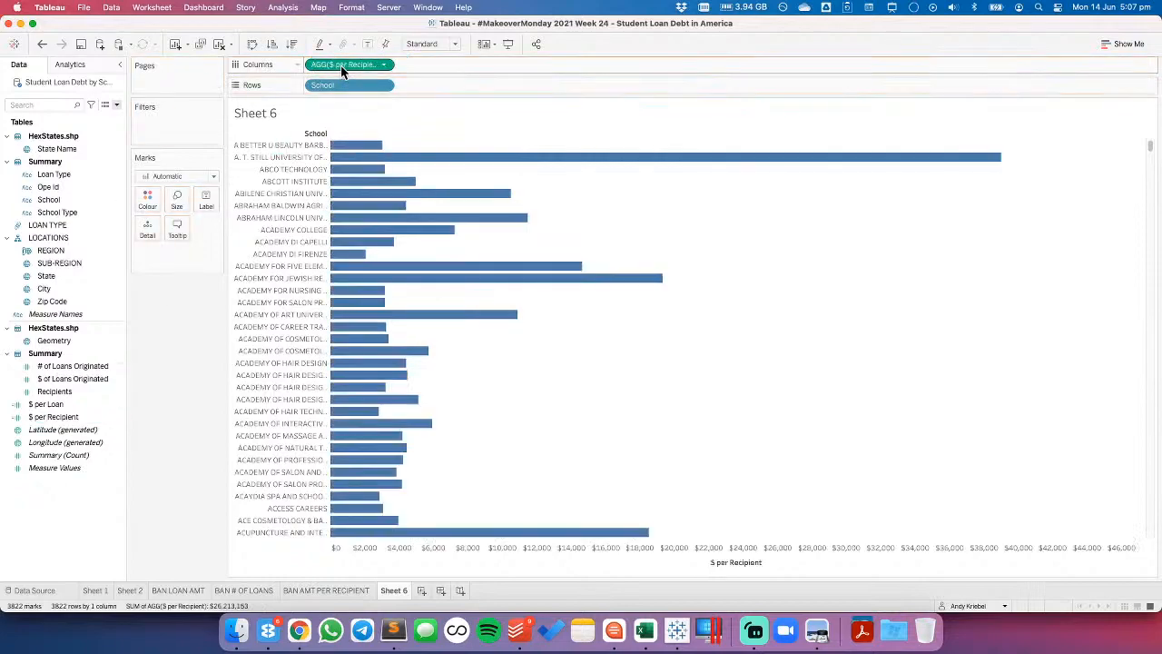
left_click(292, 45)
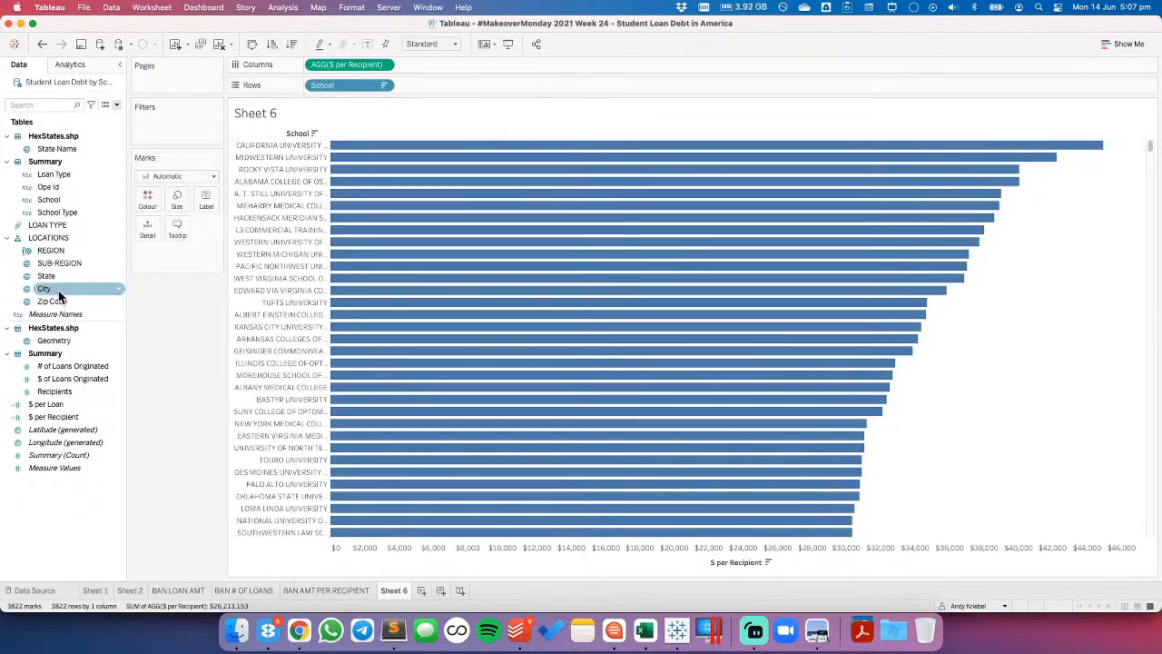
- Add Ope Id ahead of School in the rows and sort it descending by the $ per Recipient field
mouse_move(57, 186)
left_mouse_down()
mouse_move(301, 106)
mouse_move(309, 86)
left_mouse_up()
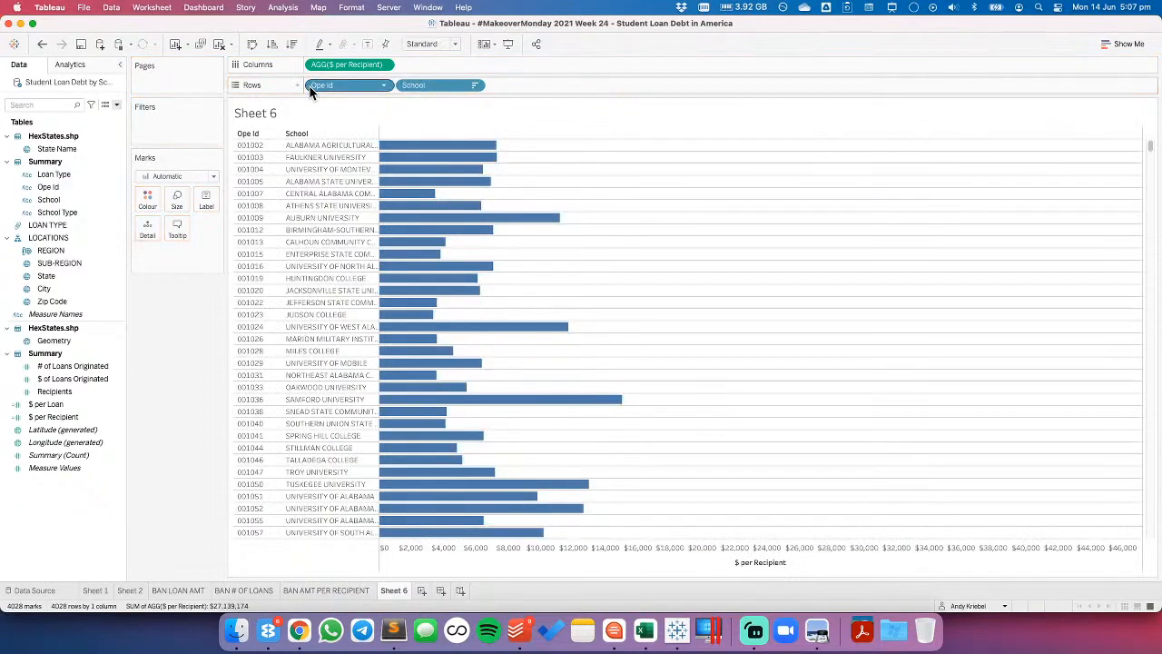
left_click(383, 87)
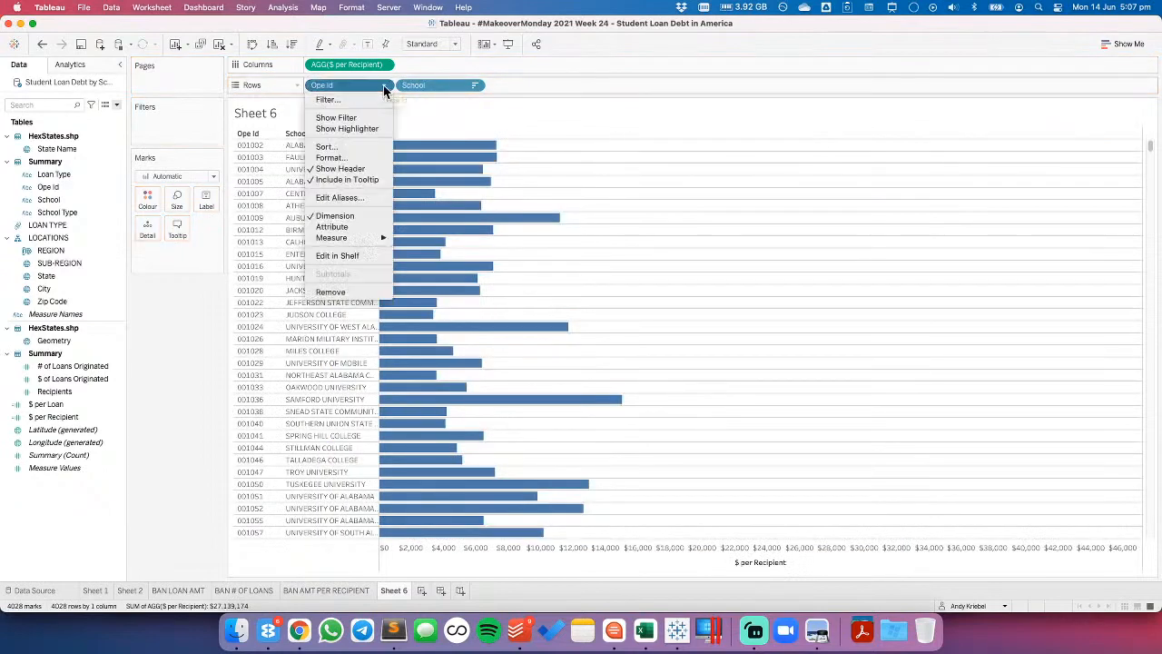
left_click(356, 147)
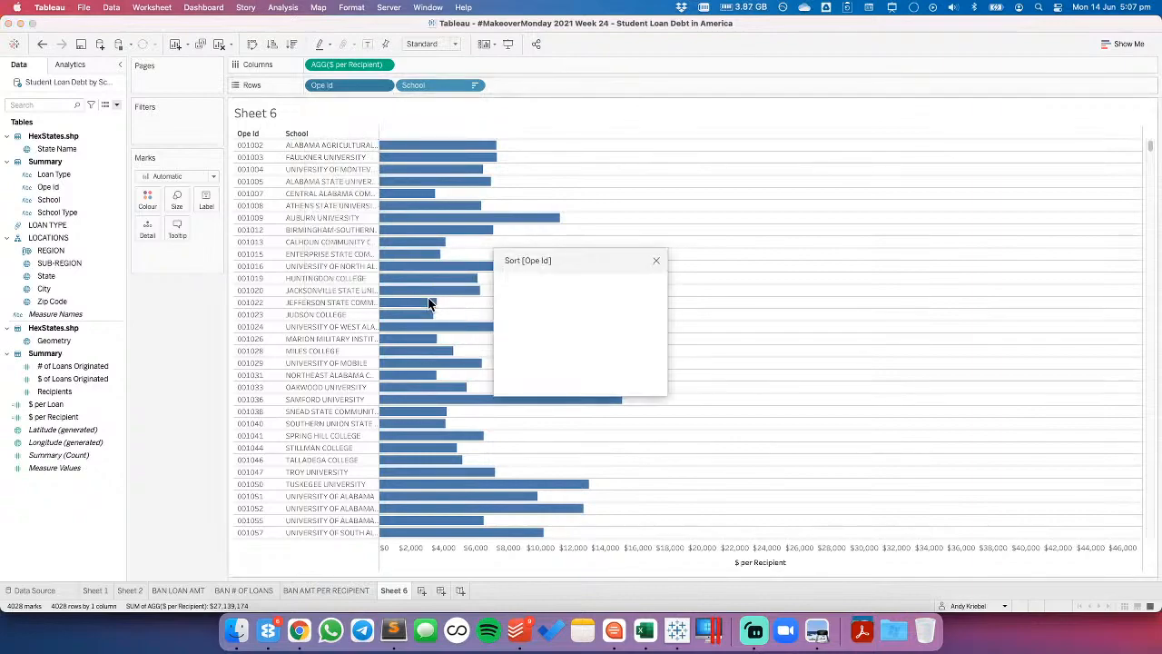
left_click(510, 349)
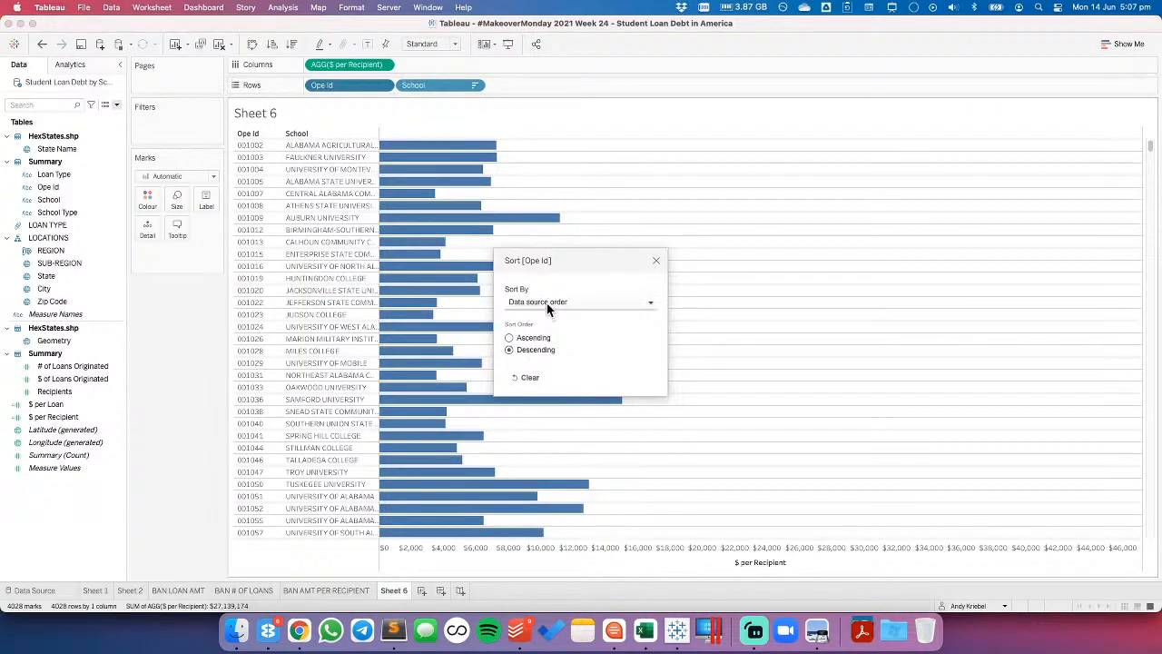
left_click(547, 302)
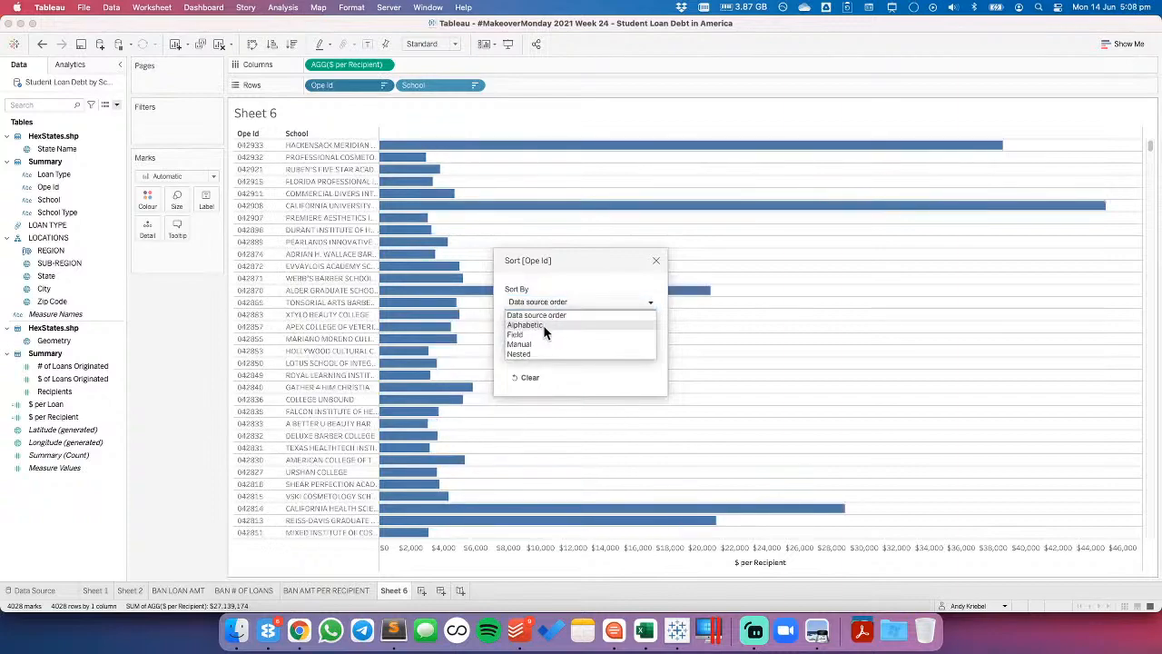
left_click(542, 335)
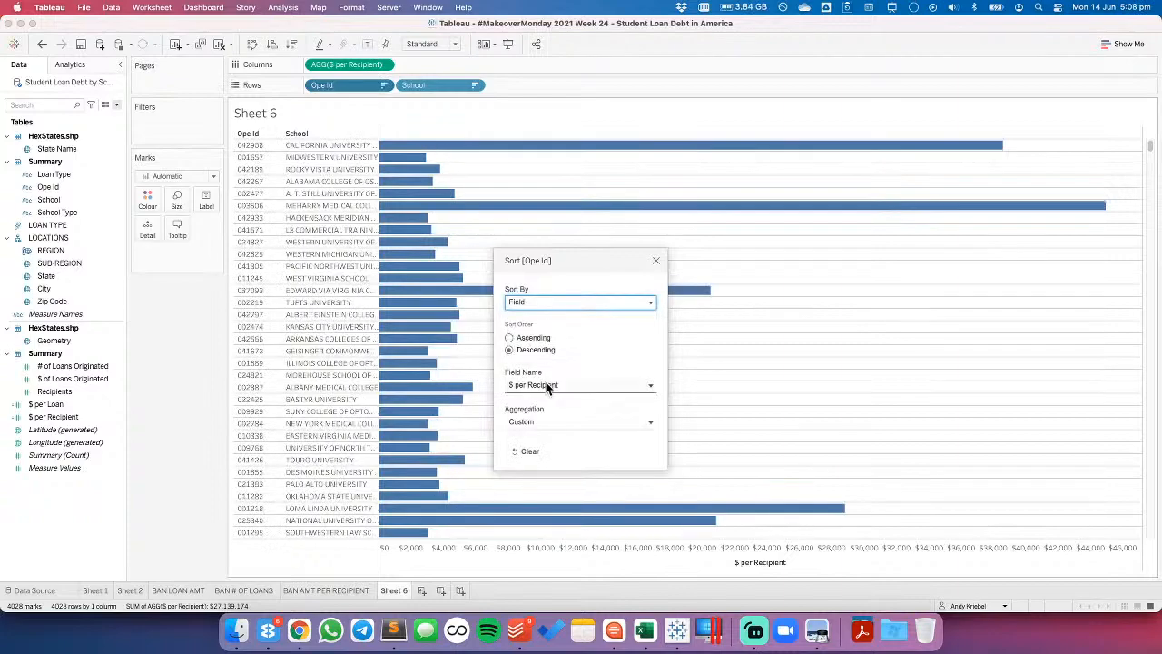
left_click(656, 261)
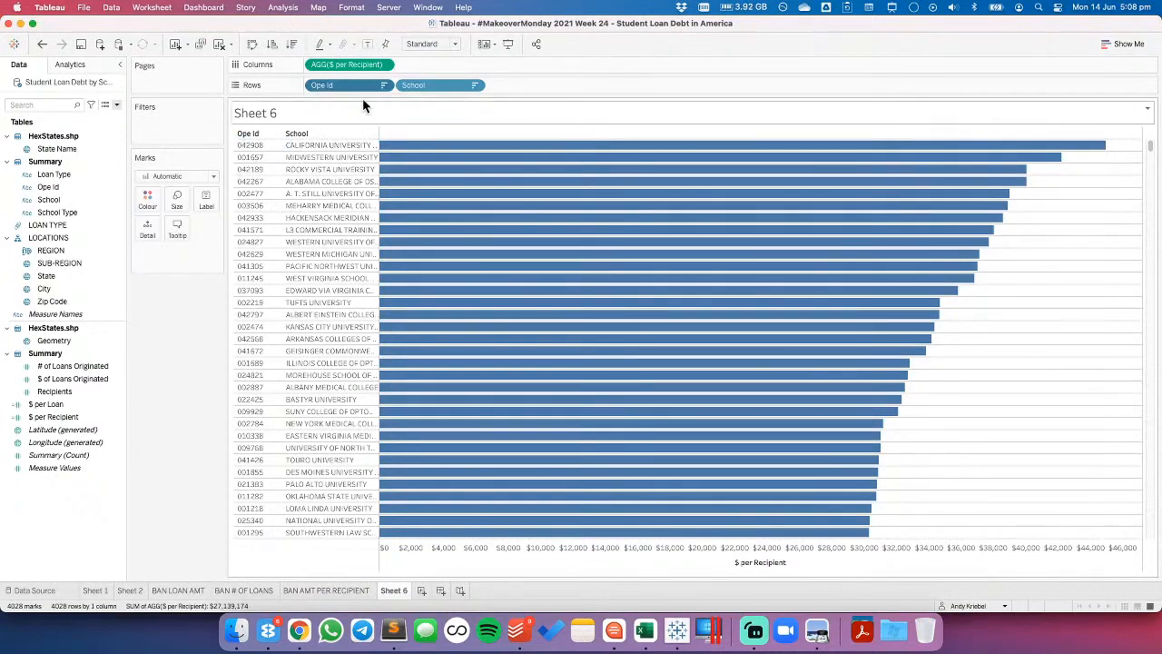
- Hide the Ope Id header and set the chart's row and column divider borders to None
left_click(383, 85)
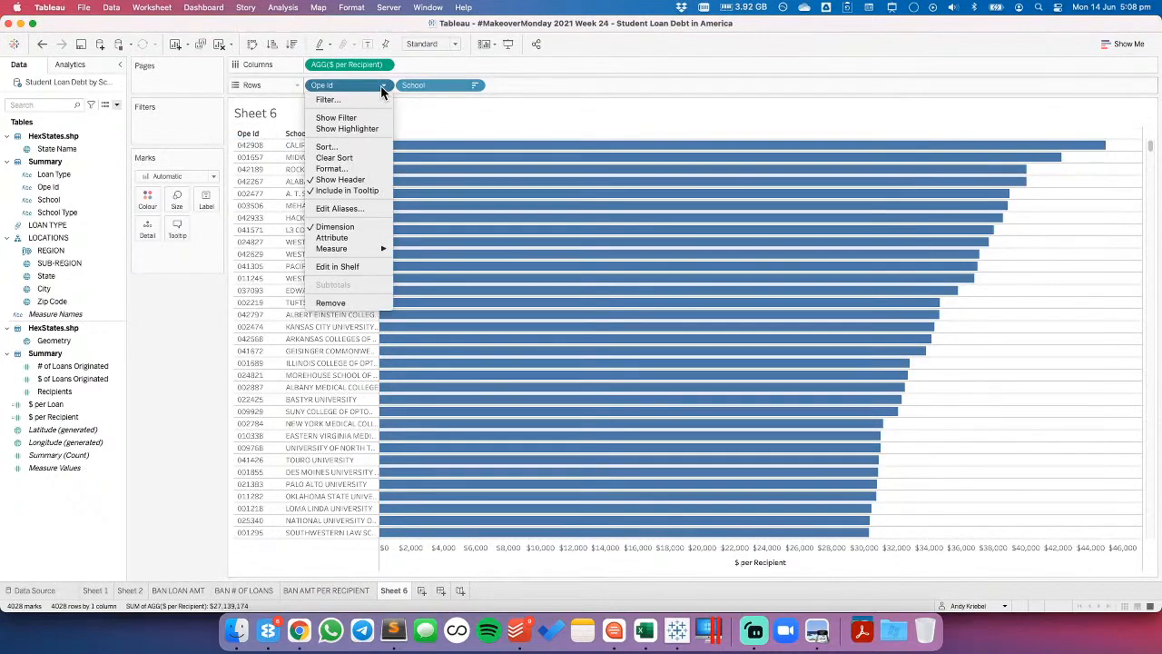
left_click(348, 174)
right_click(1009, 292)
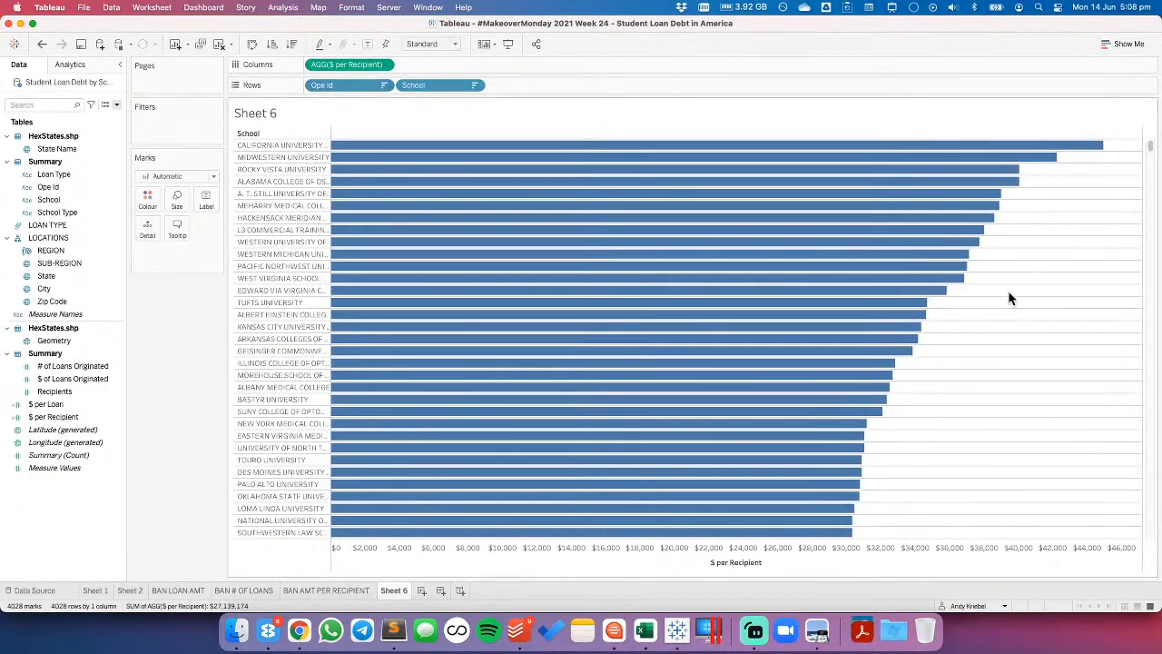
left_click(1034, 351)
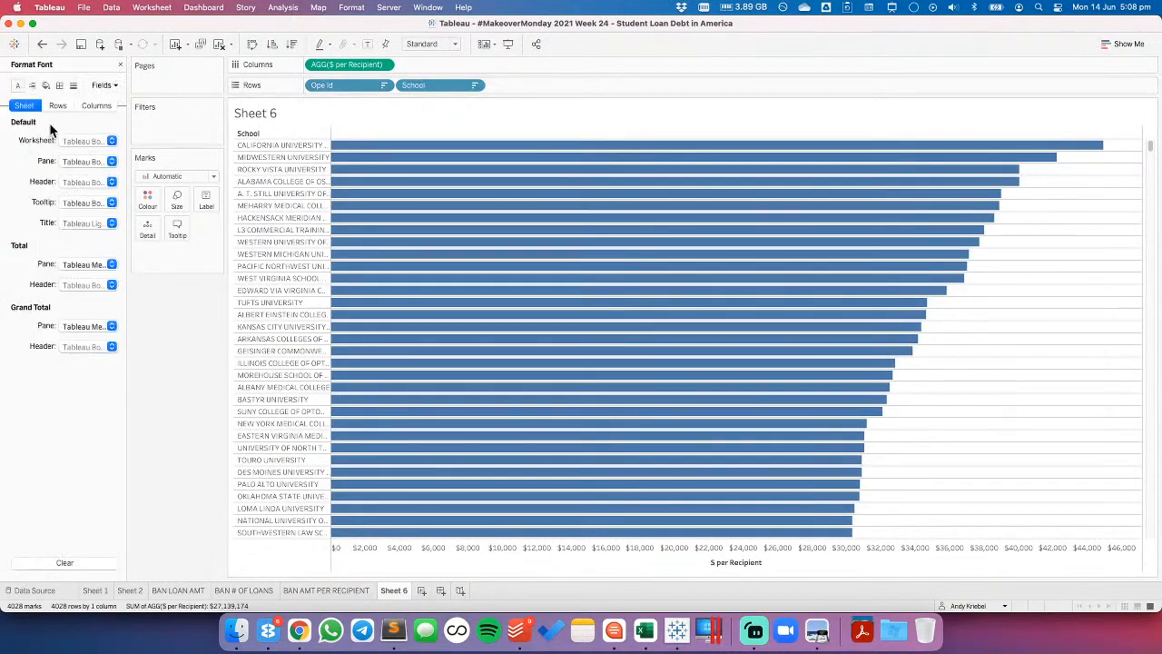
left_click(59, 85)
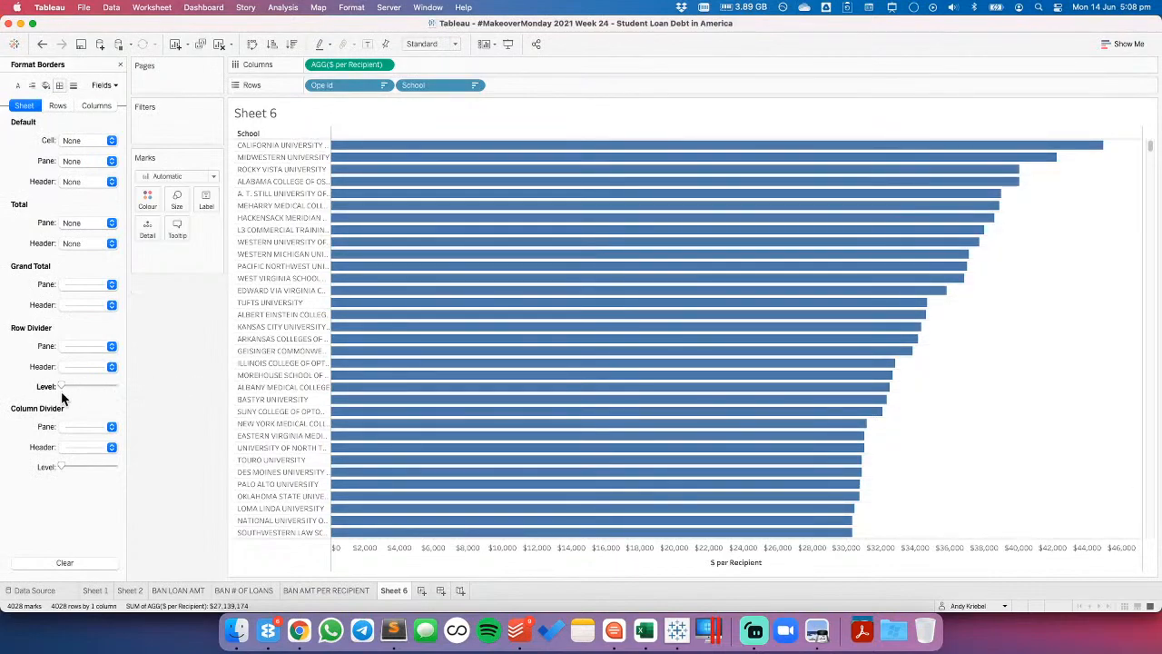
left_click(67, 425)
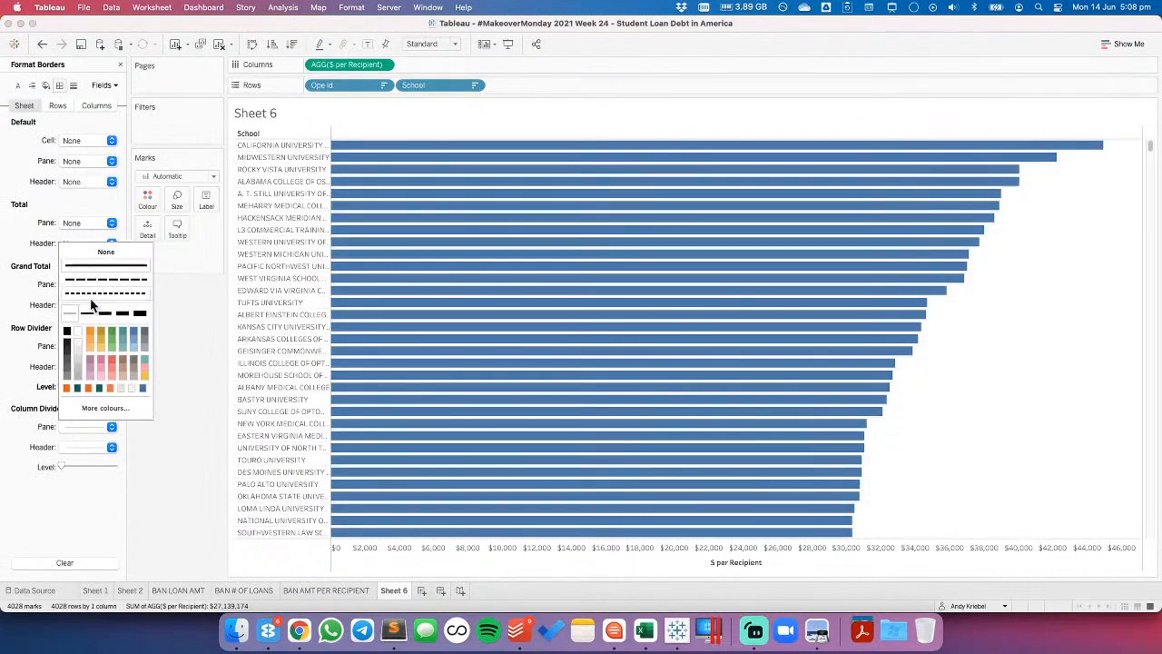
left_click(175, 327)
left_click(71, 346)
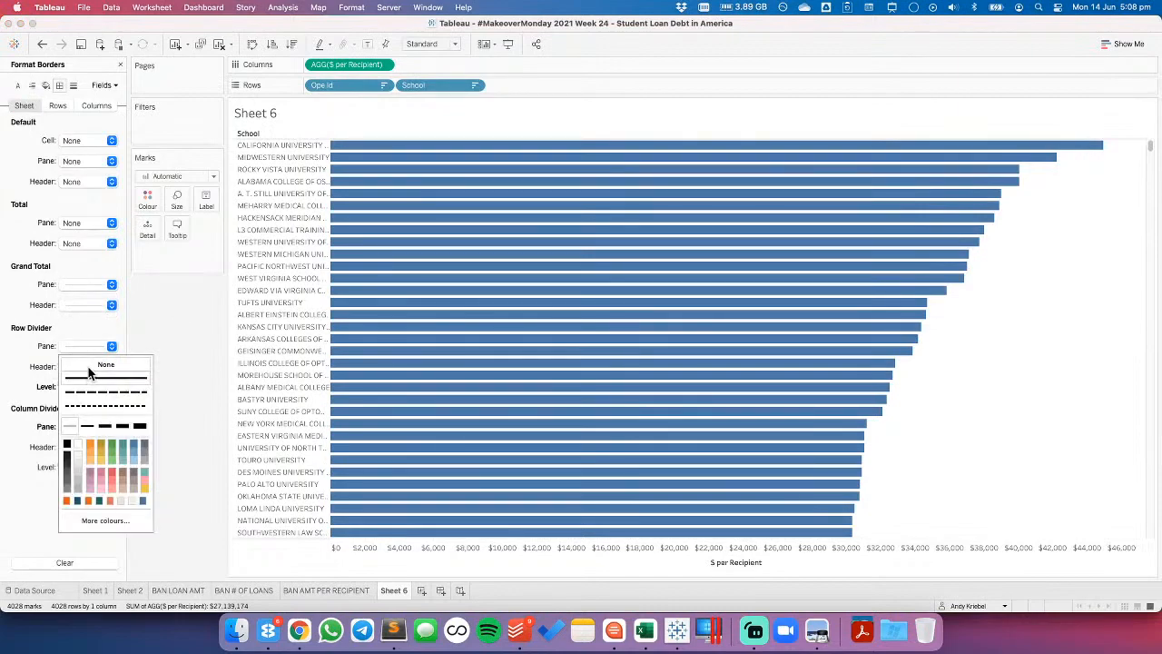
left_click(182, 342)
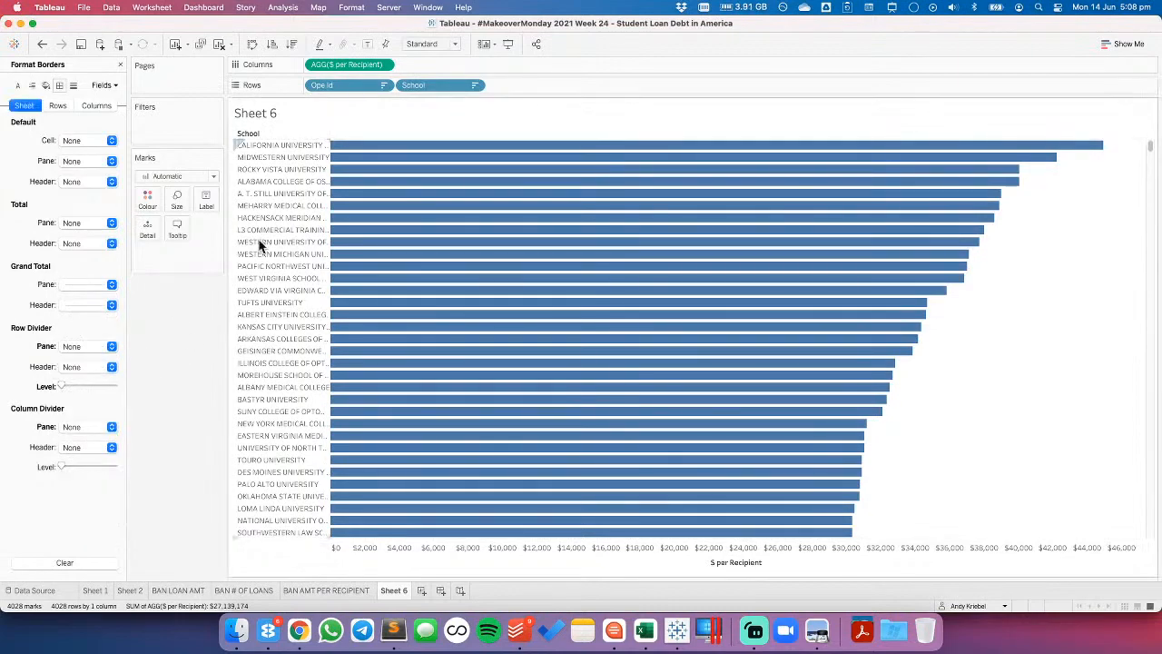
- Hide the field labels for rows above the school names and close the formatting options
right_click(257, 134)
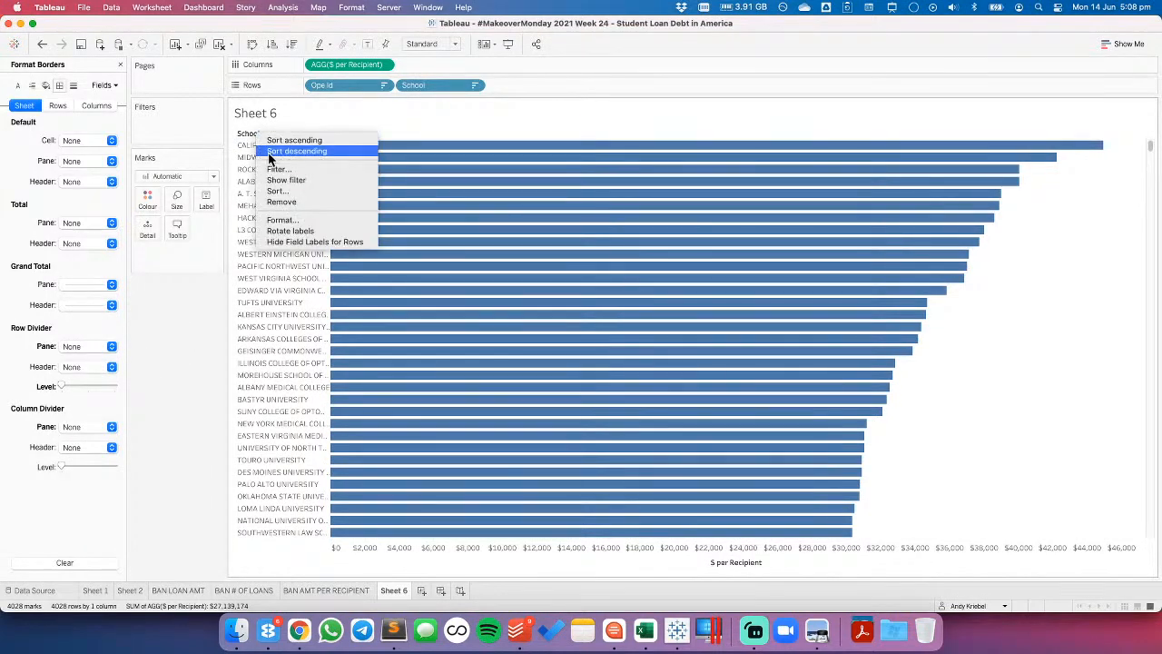
left_click(281, 243)
left_click(120, 64)
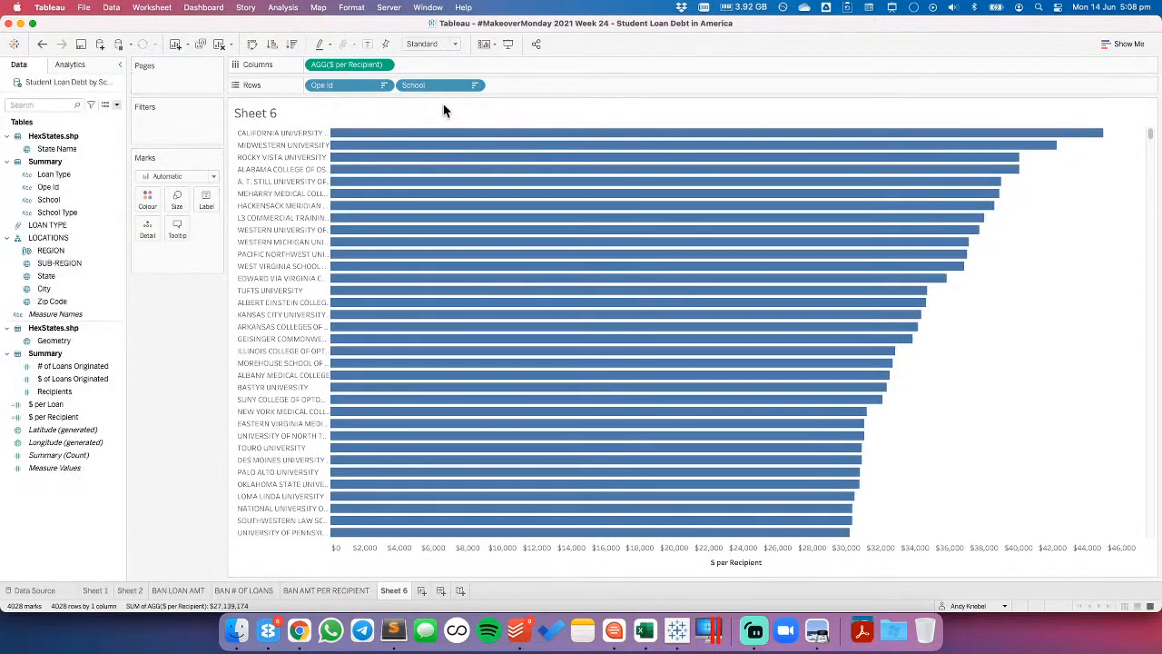
- Filter School to the top 10 by $ per Recipient, starting from all values
left_click(474, 84)
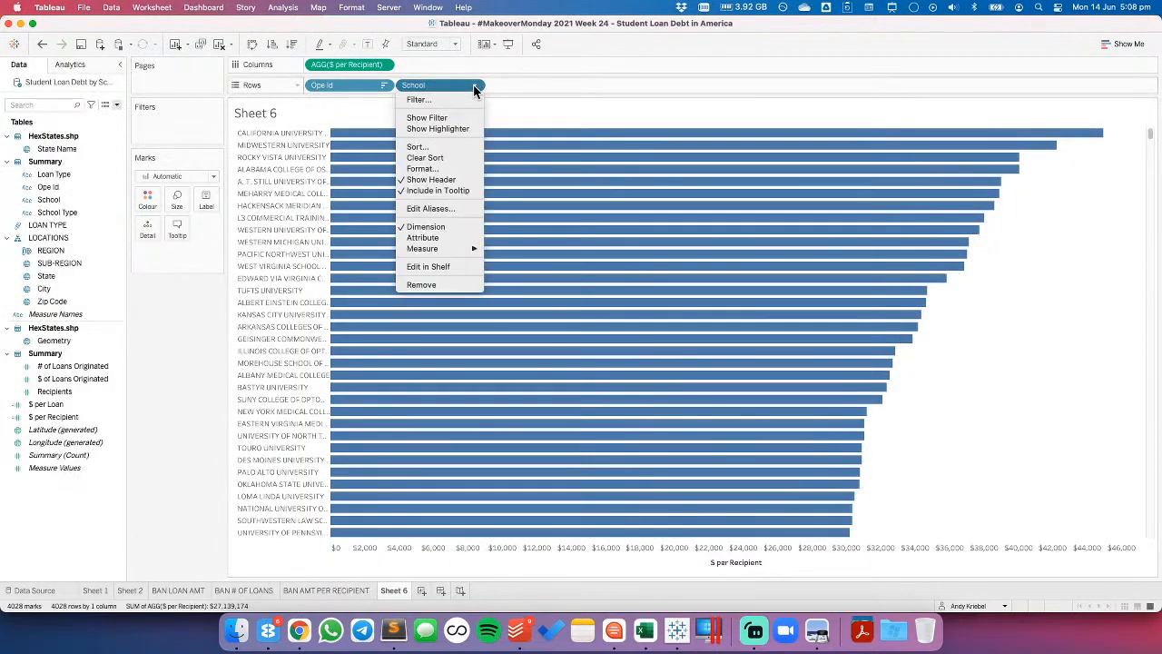
left_click(426, 101)
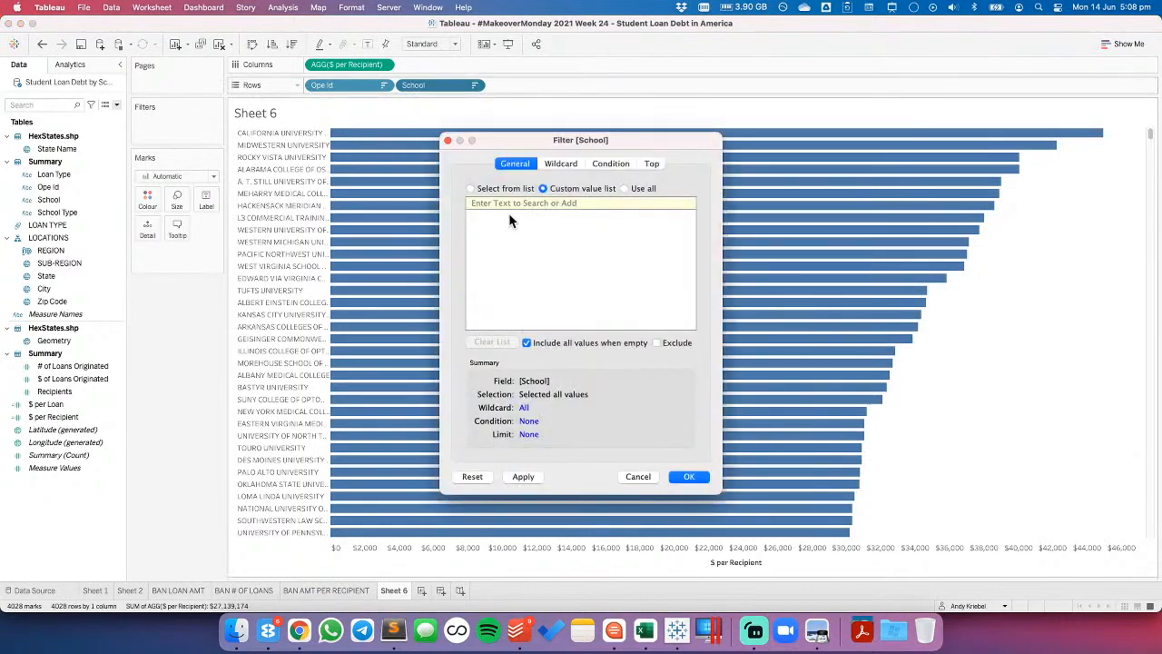
left_click(653, 164)
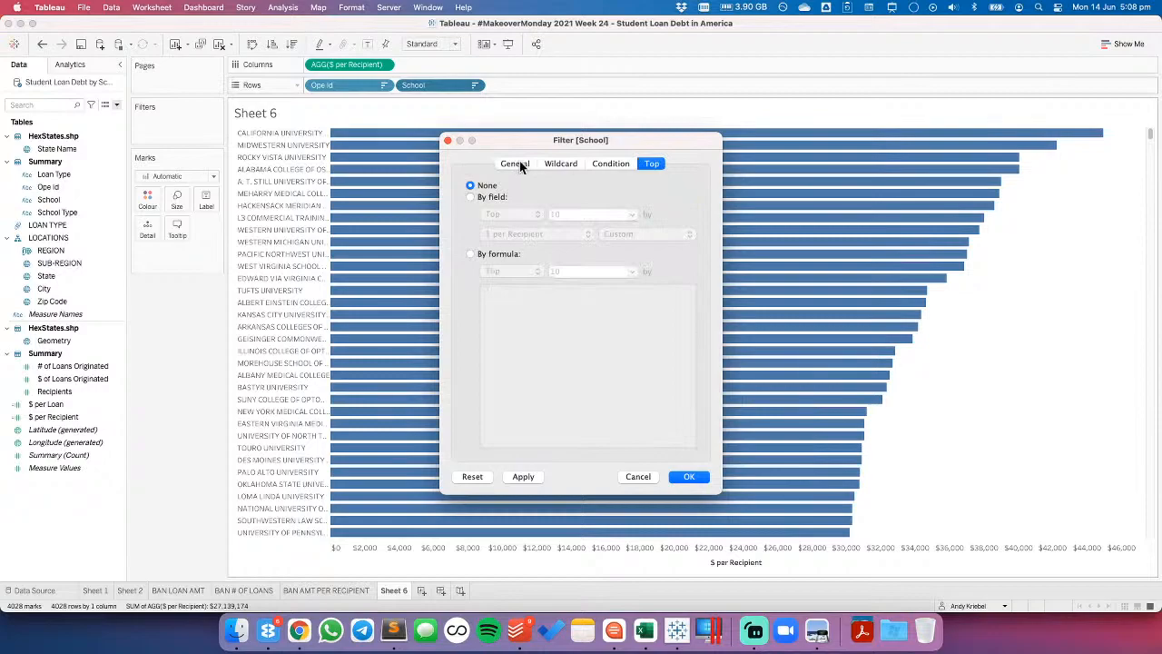
left_click(517, 164)
left_click(635, 187)
left_click(650, 164)
left_click(495, 198)
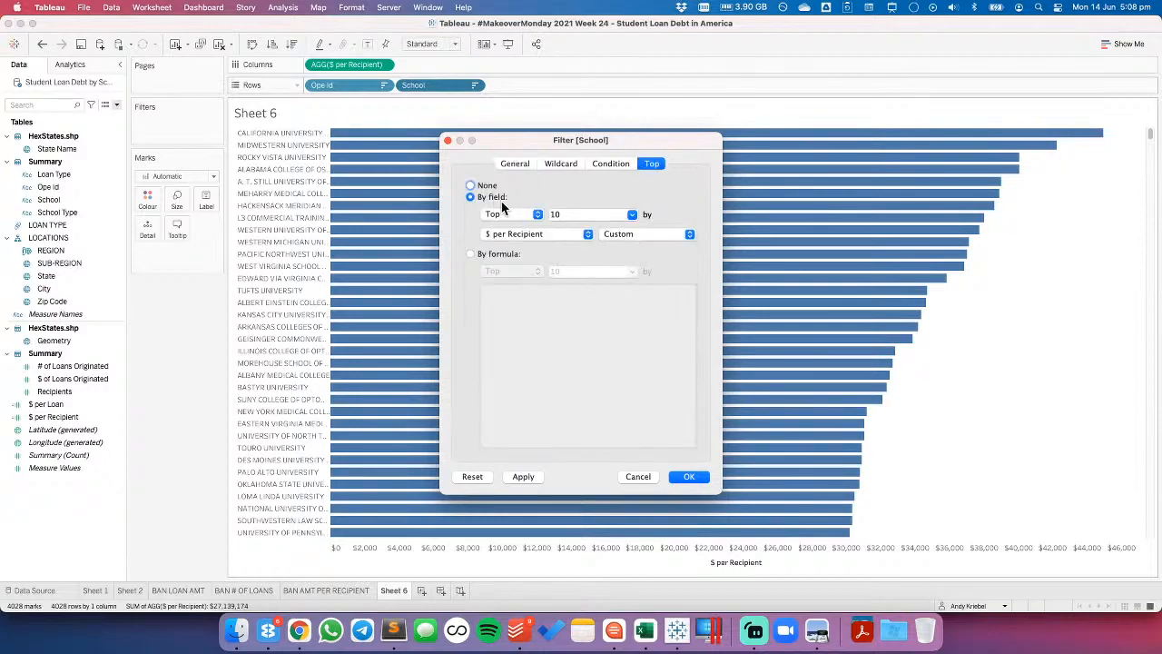
key("Return")
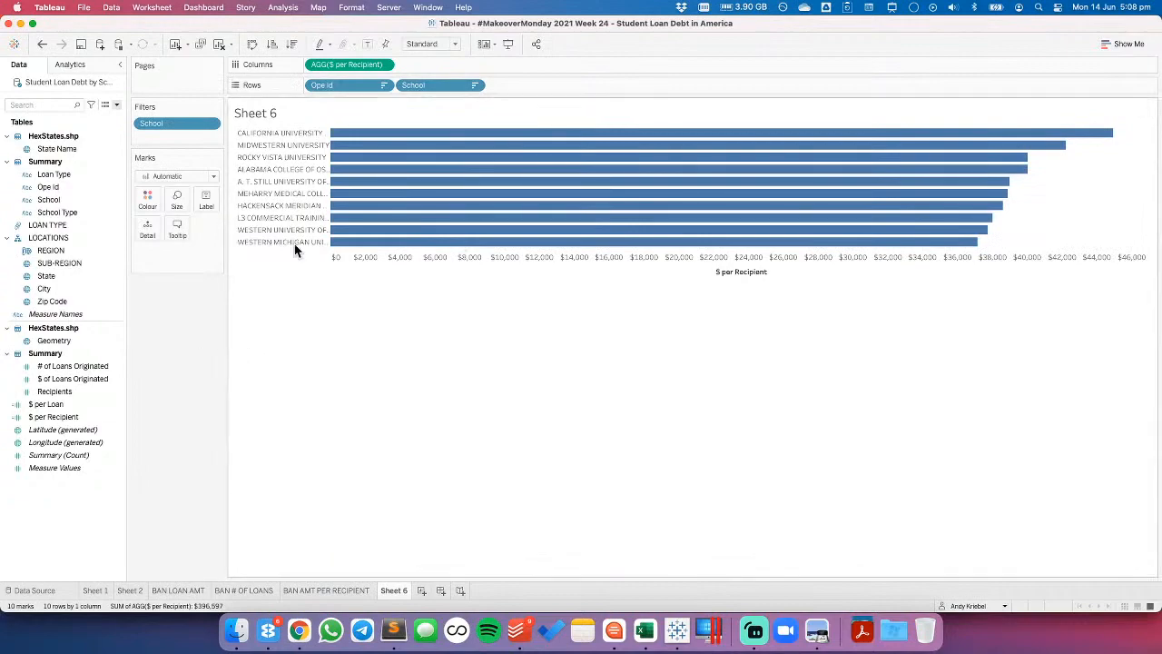
- Widen the column of school names beside the bars and undo the last width adjustments
left_click(384, 84)
left_click(354, 181)
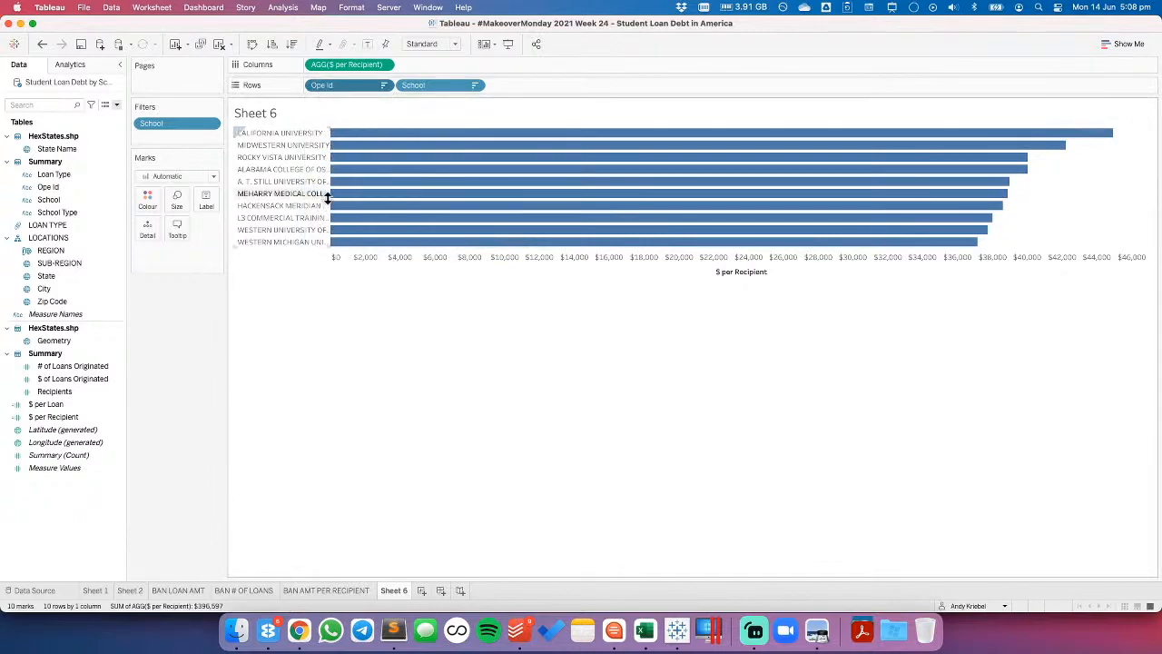
left_click_drag(329, 196, 524, 192)
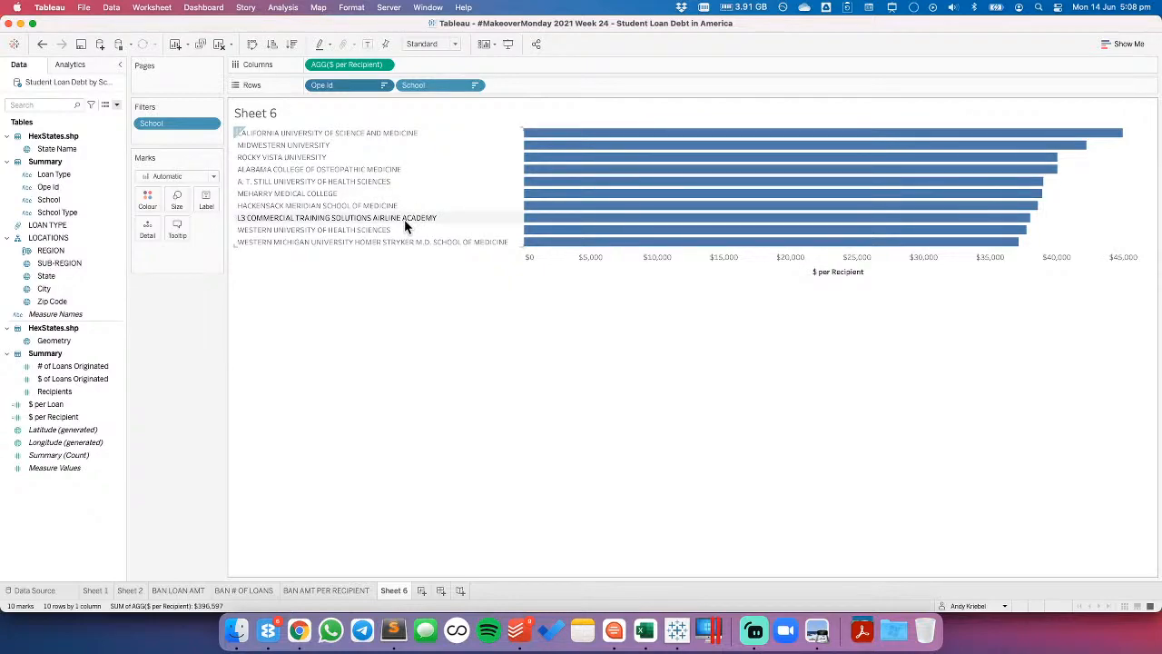
left_click(41, 45)
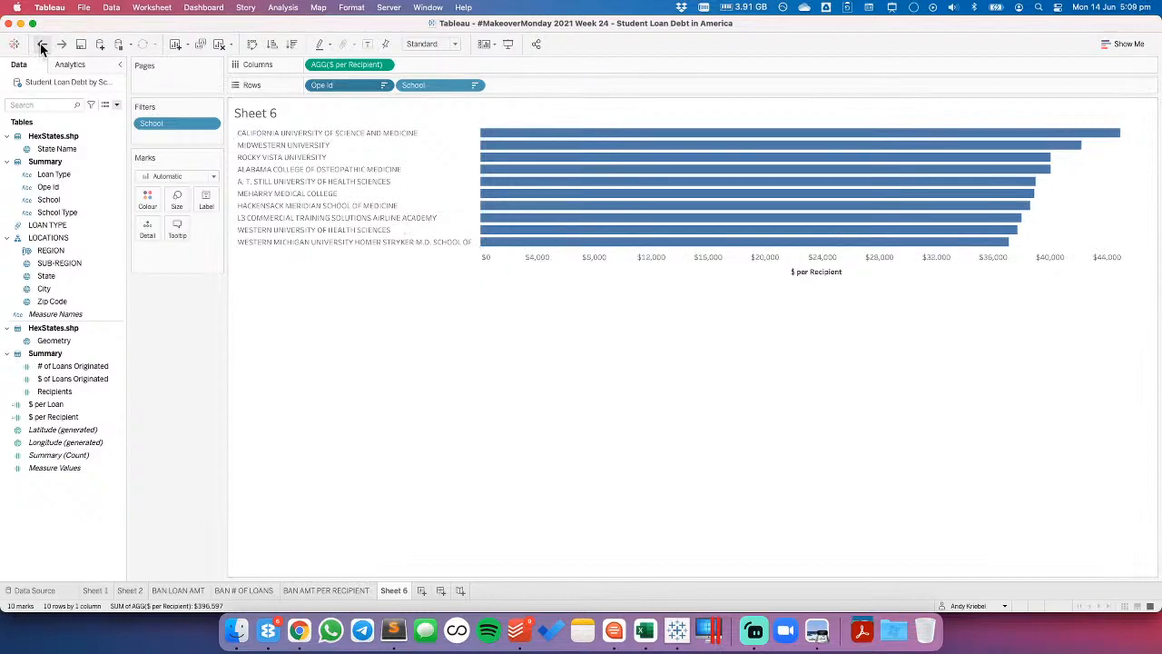
left_click(42, 44)
left_click(42, 44)
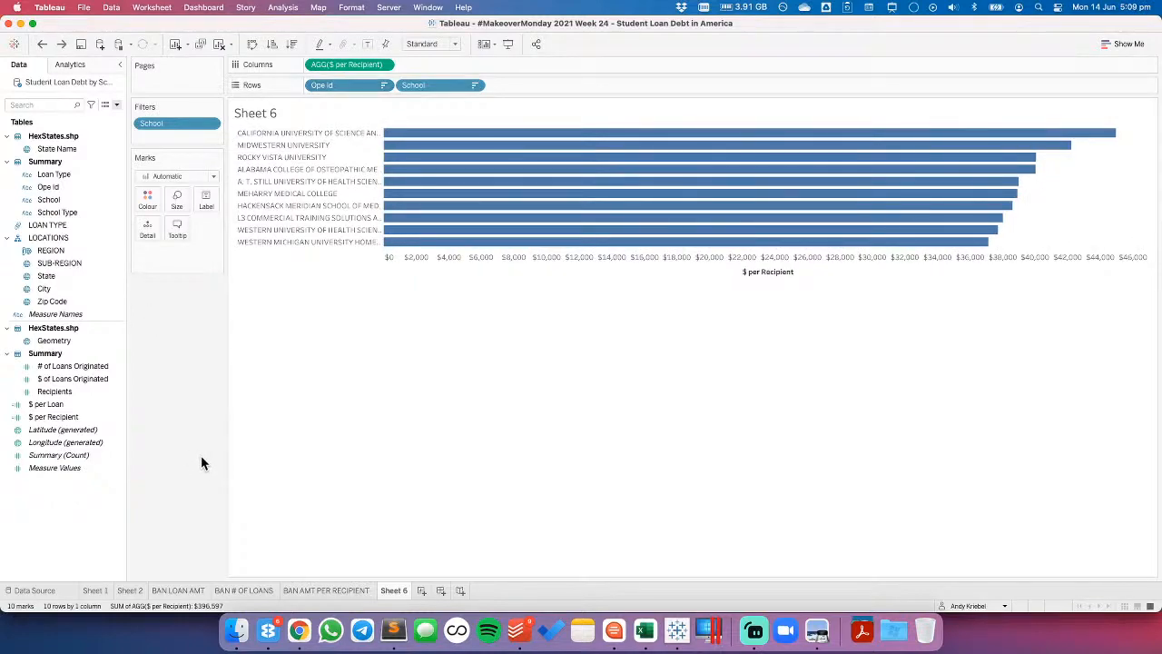
- Rename Sheet 6 as "Top 10 School by Recipient Avg"
double_click(394, 590)
type("Top 10 School by")
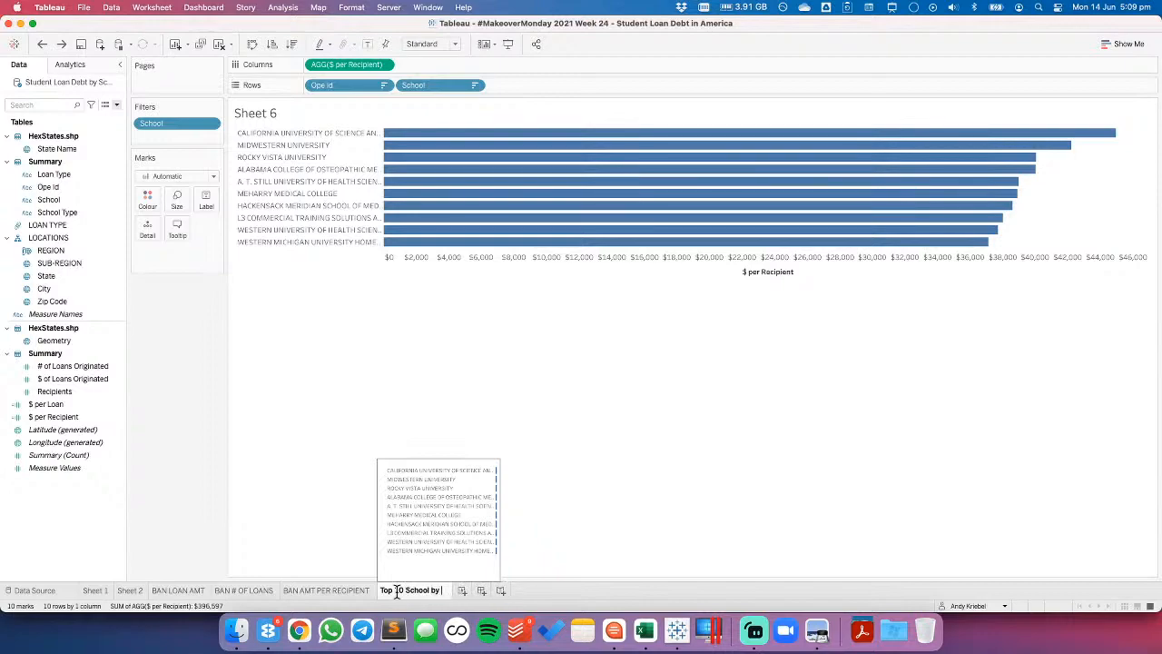
type(" Recipient Avg")
key("Return")
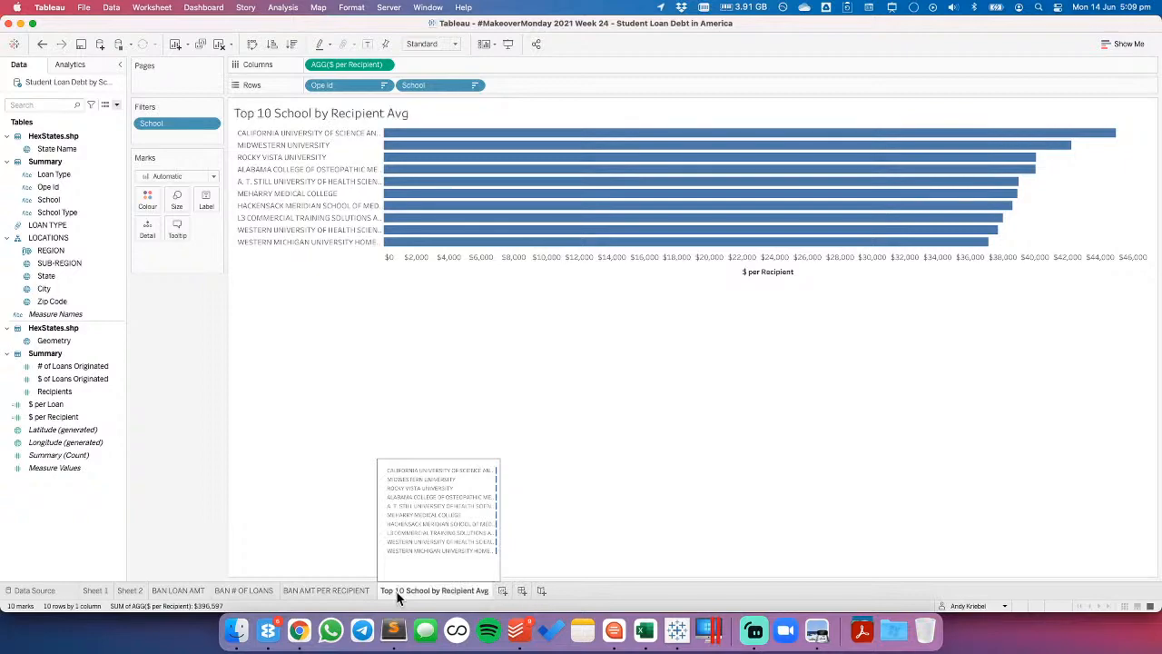
- Chart $ per Recipient by State in descending order on a new worksheet, and check the hex map on Sheet 2
left_click(503, 591)
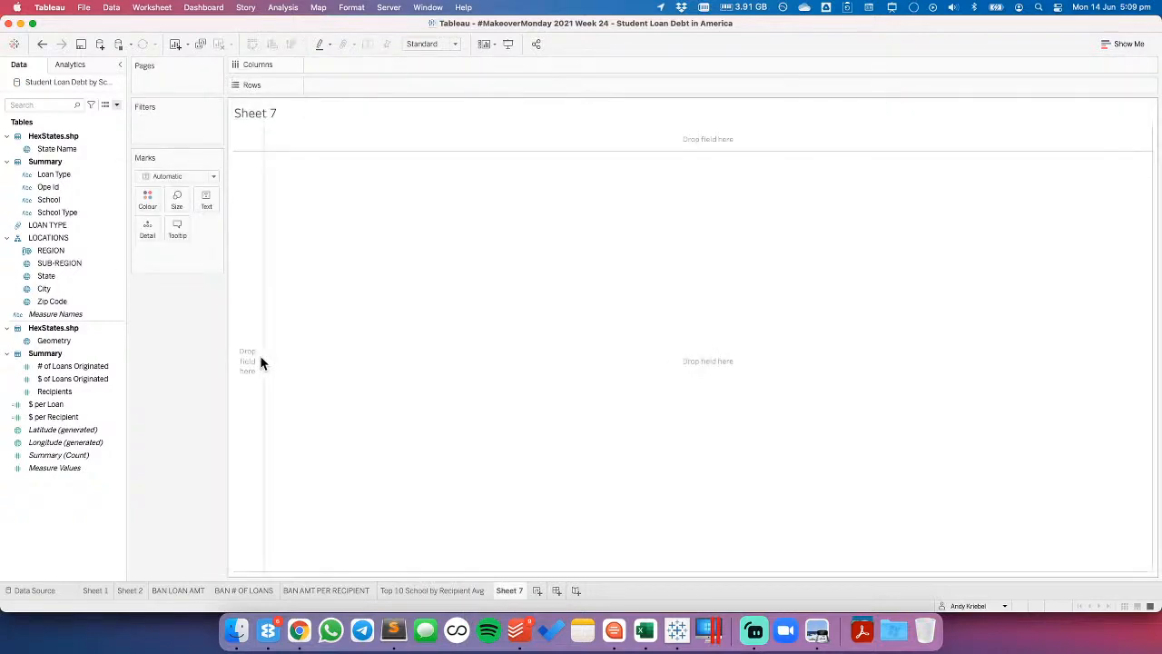
left_click(47, 277)
left_click_drag(46, 277, 237, 279)
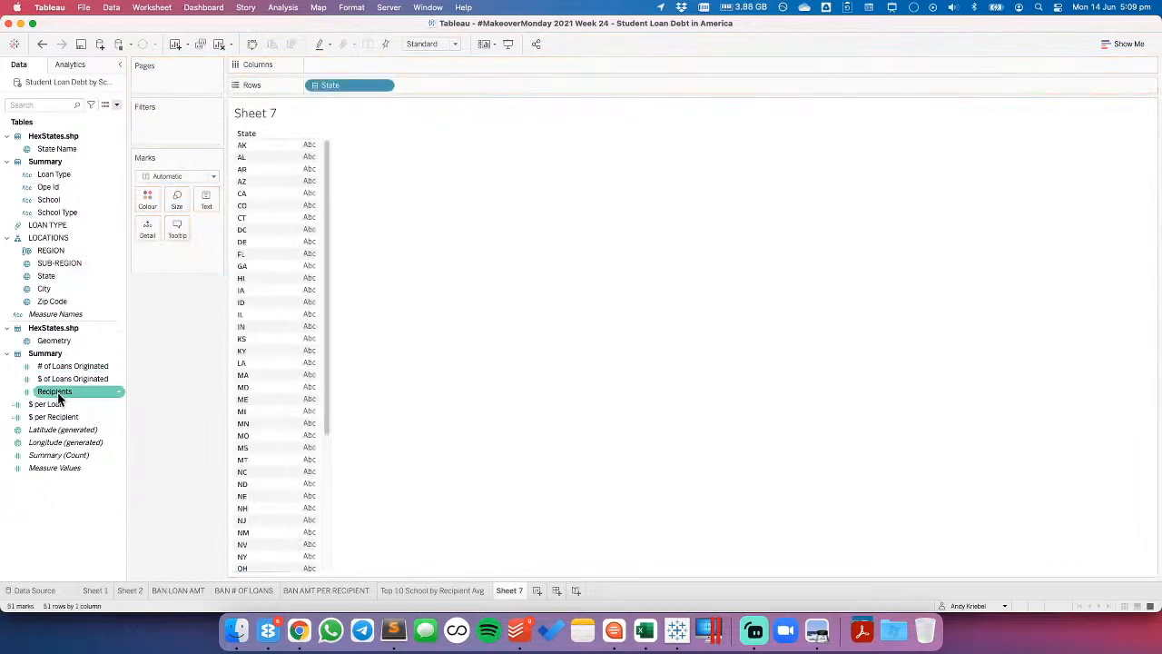
mouse_move(53, 417)
left_mouse_down()
mouse_move(163, 234)
mouse_move(317, 71)
left_mouse_up()
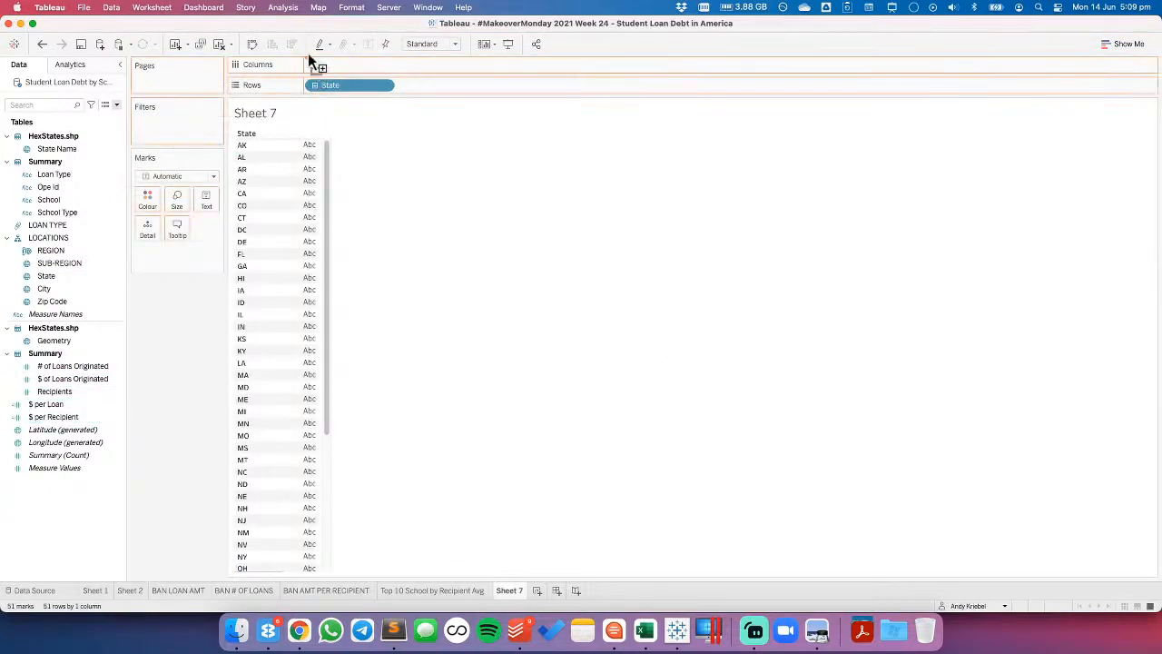
left_click(292, 46)
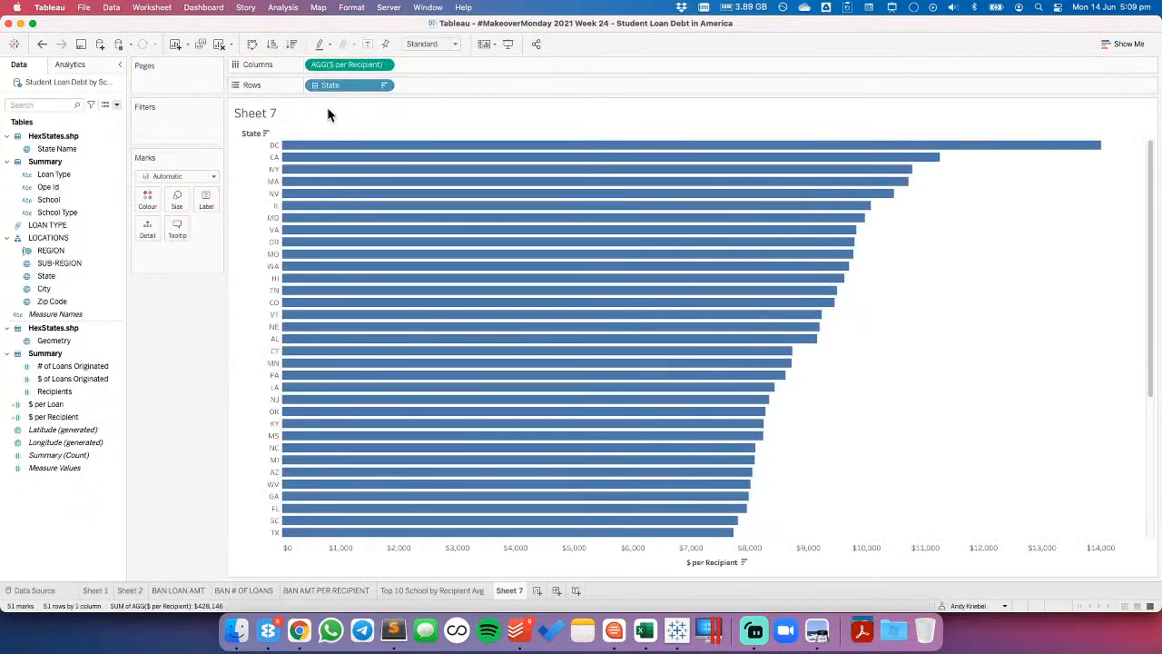
mouse_move(324, 149)
left_click(130, 590)
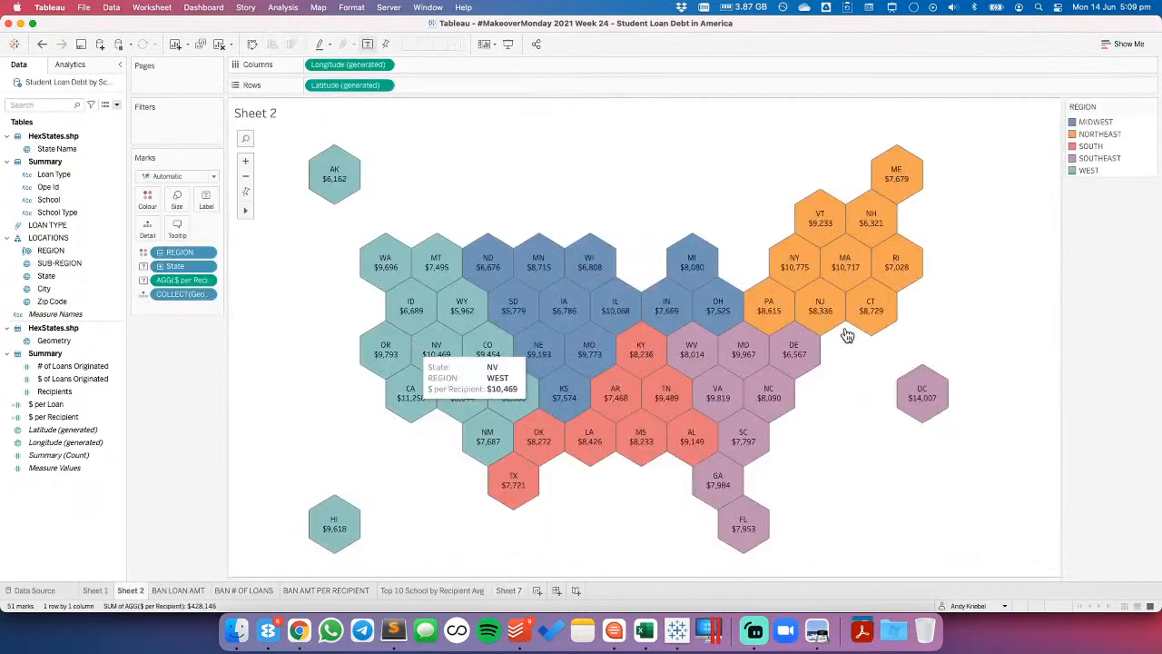
- Replace the State abbreviations with full State Name values in the bar chart on Sheet 7
mouse_move(930, 414)
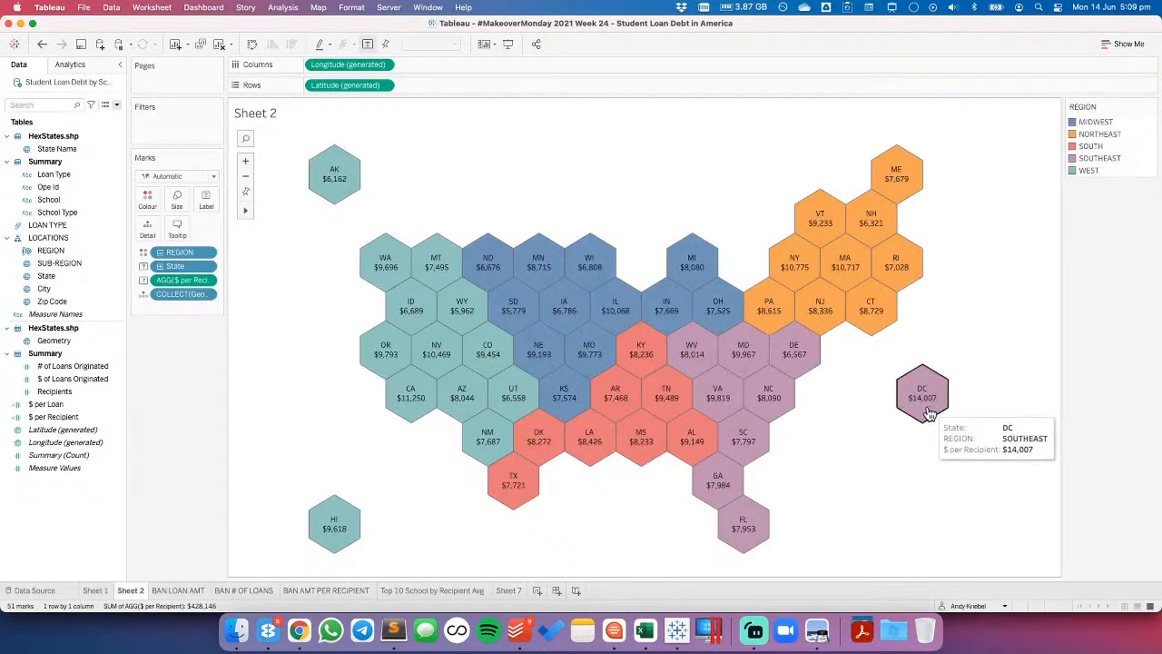
left_click(517, 591)
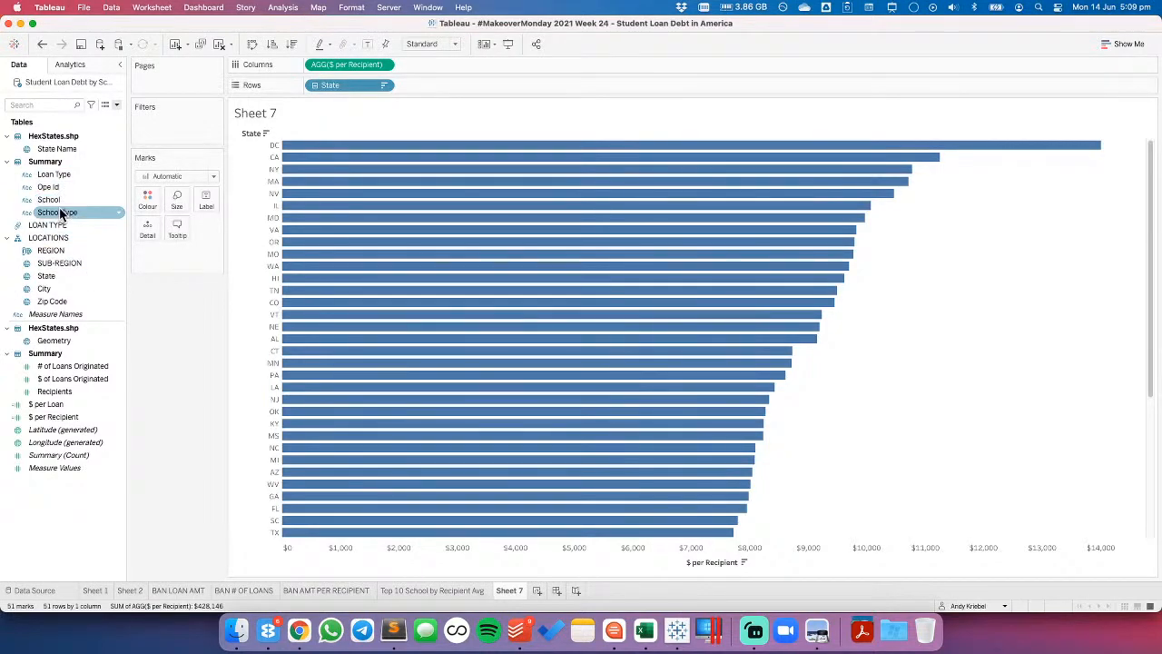
left_click(51, 149)
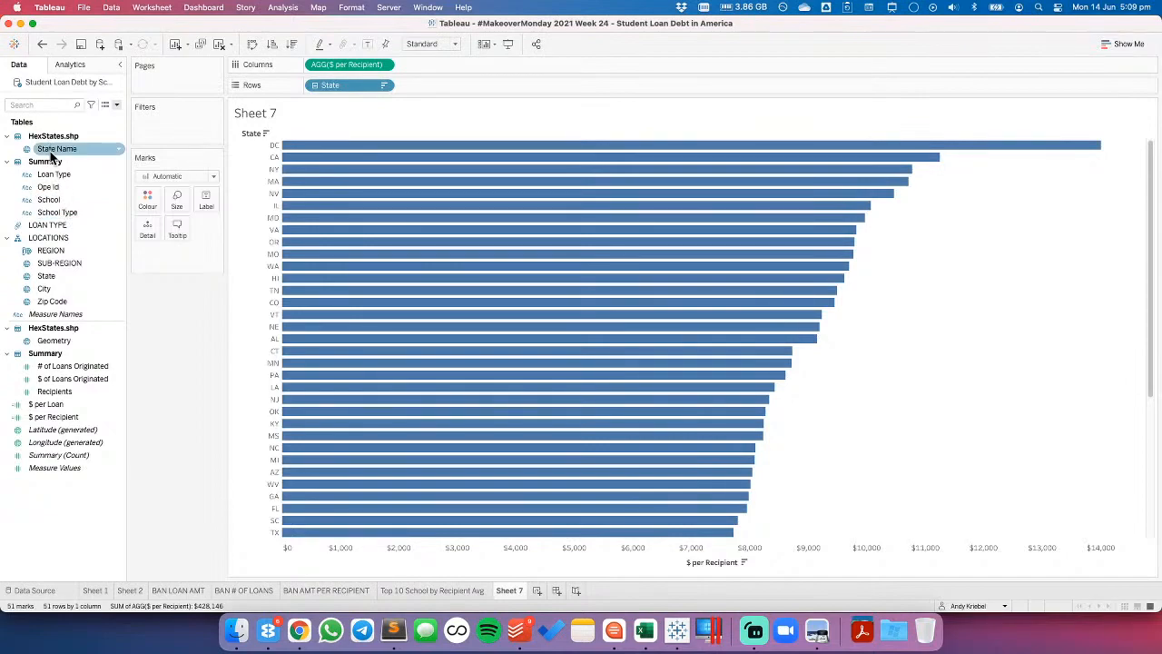
left_click_drag(51, 154, 421, 93)
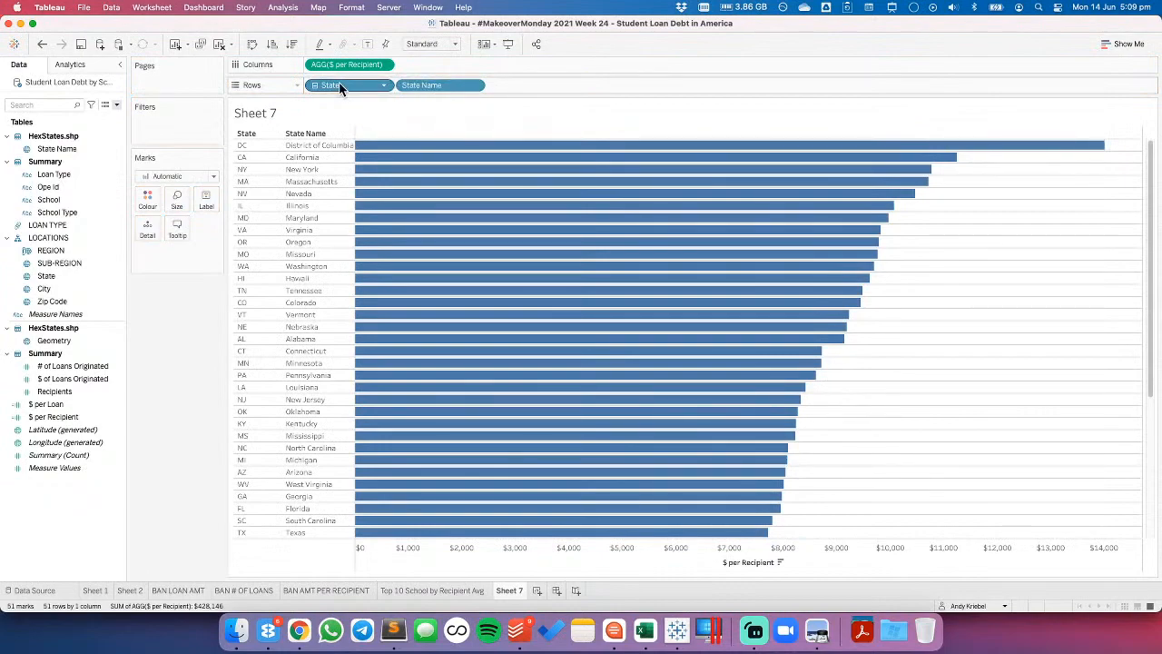
left_click_drag(349, 84, 226, 42)
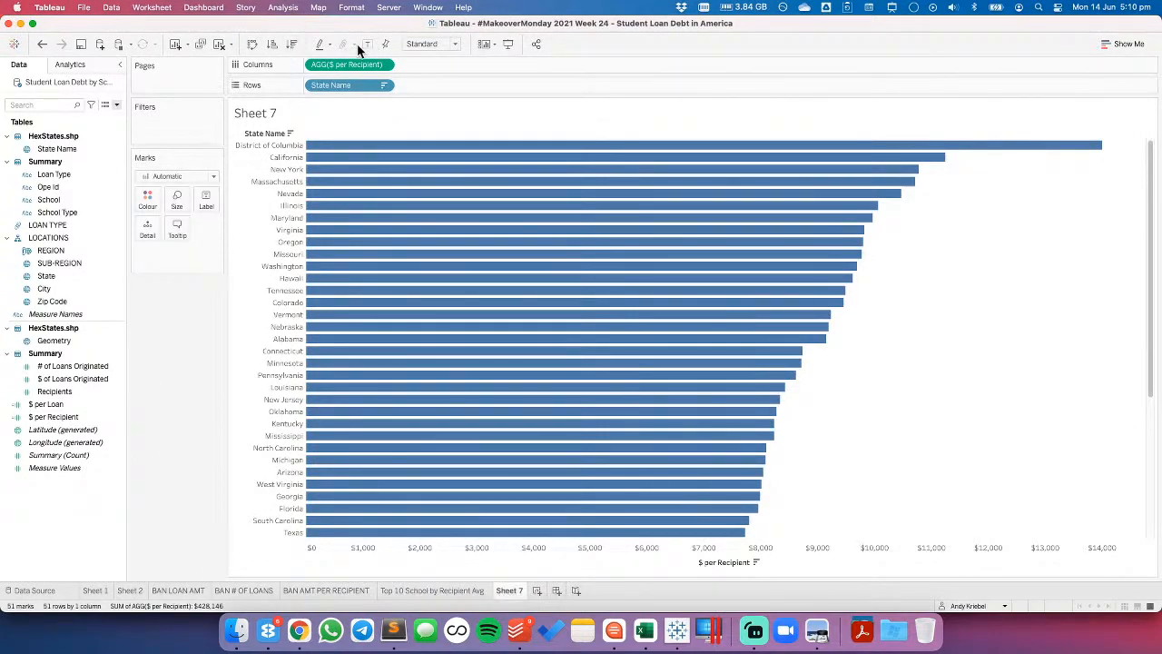
- Clear Sheet 7 and plot the Zip Code field as points on a map
left_click(218, 44)
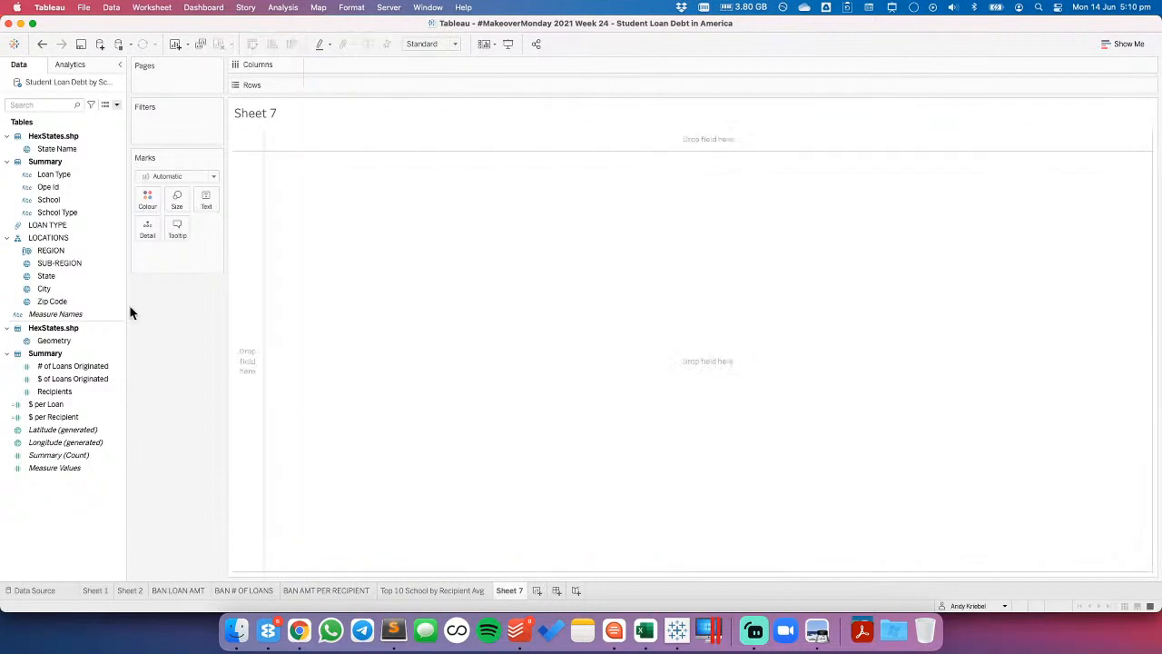
left_click(56, 301)
left_click(52, 279)
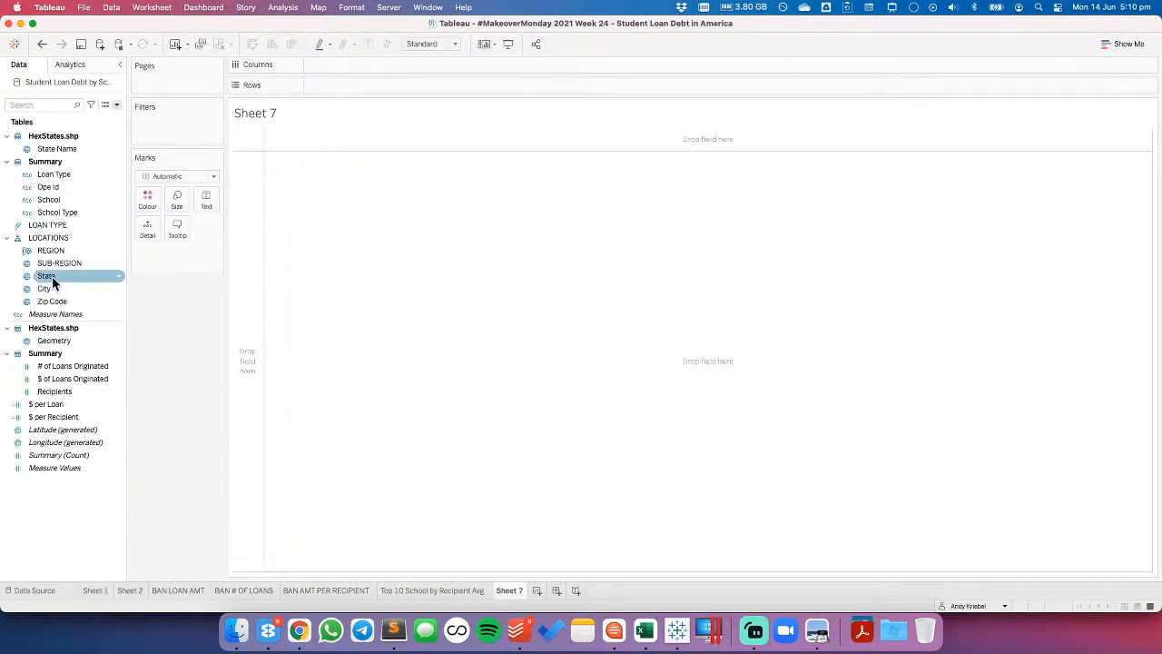
left_click(51, 302)
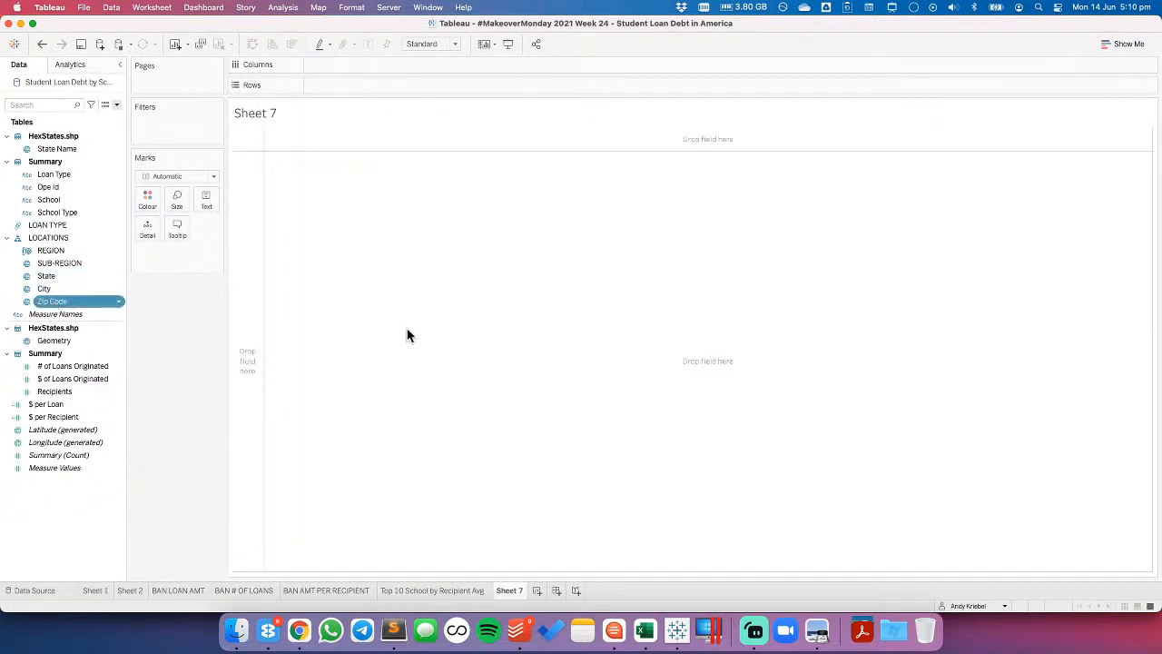
left_click_drag(407, 336, 407, 336)
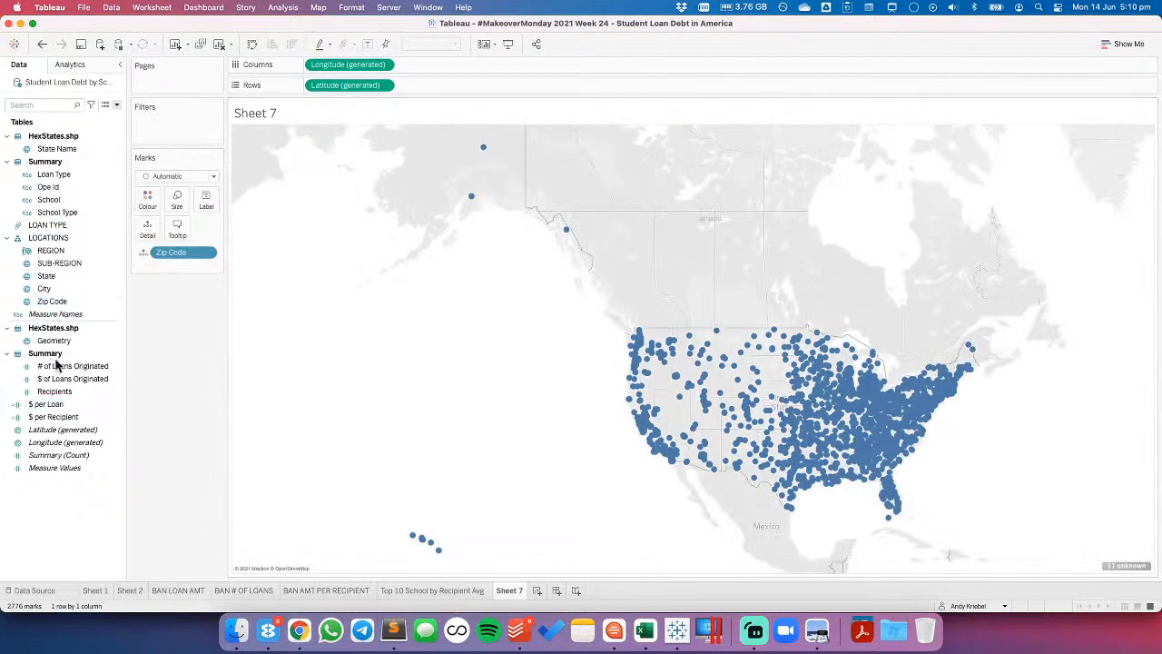
- Size the zip code points by $ per Recipient and reduce the opacity of their colour
left_click(47, 406)
left_click_drag(51, 417, 175, 202)
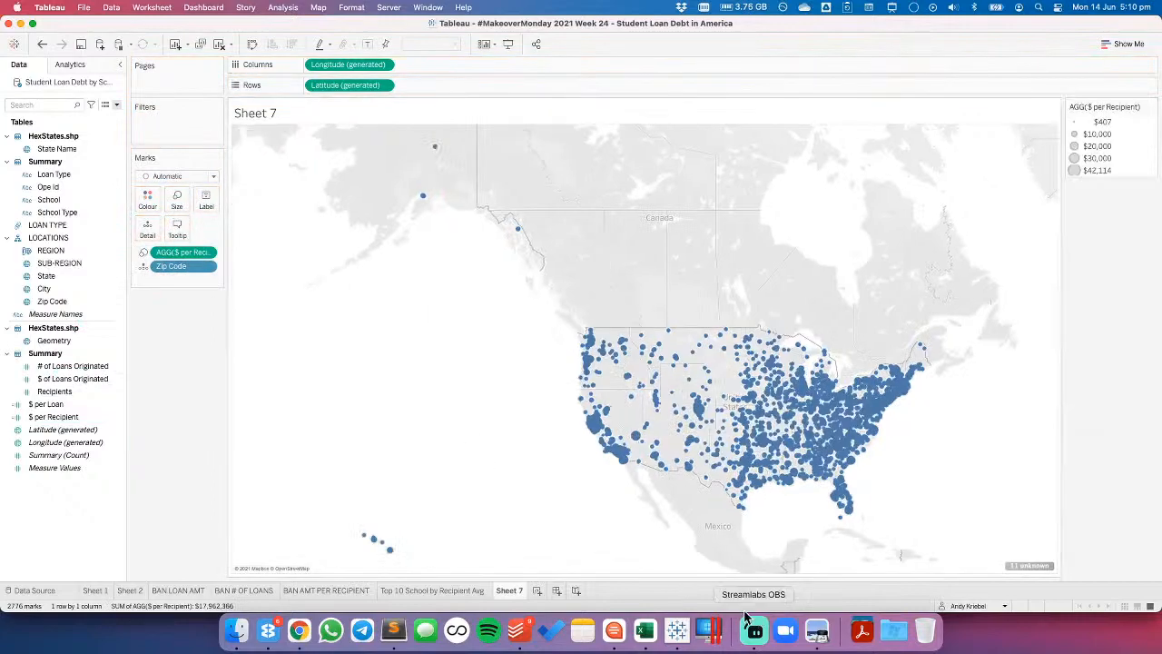
left_click(152, 207)
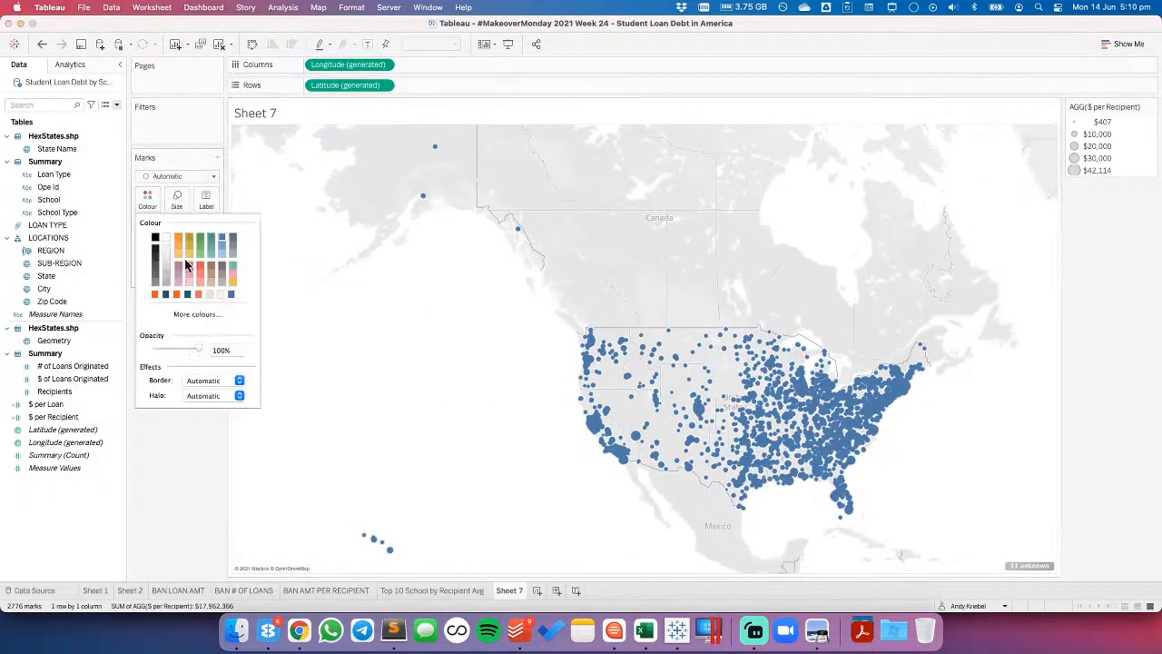
left_click_drag(197, 348, 177, 354)
left_click(459, 387)
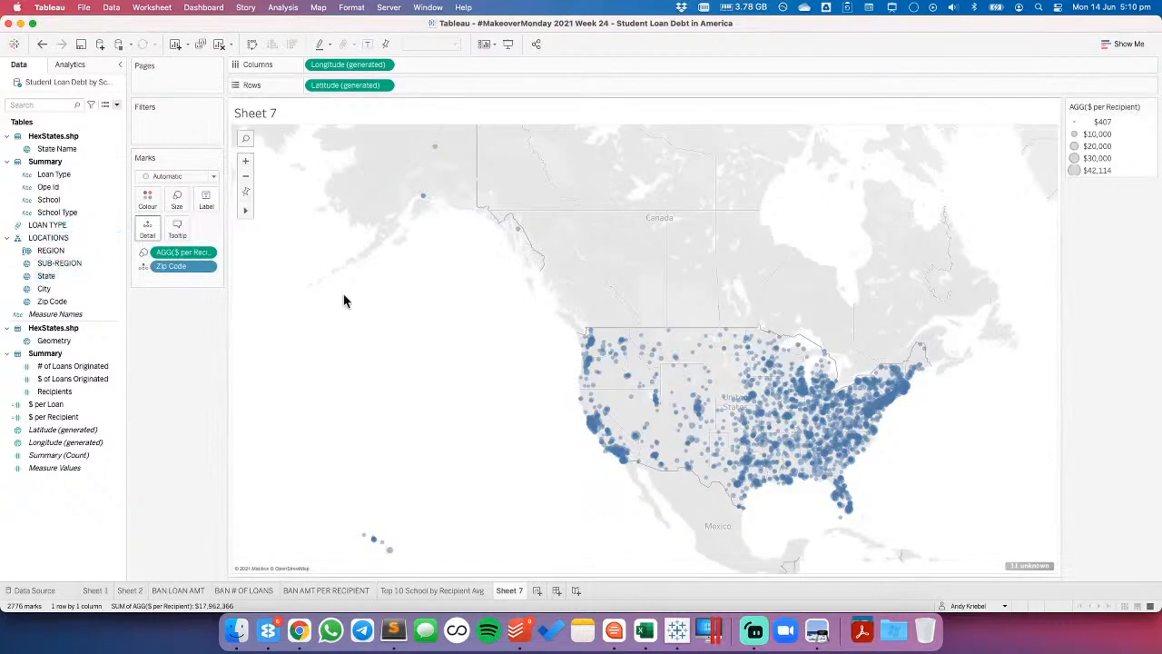
- Add a State Name filter to the zip code map that excludes Alaska and Hawaii
left_click(58, 151)
left_click_drag(58, 154, 177, 128)
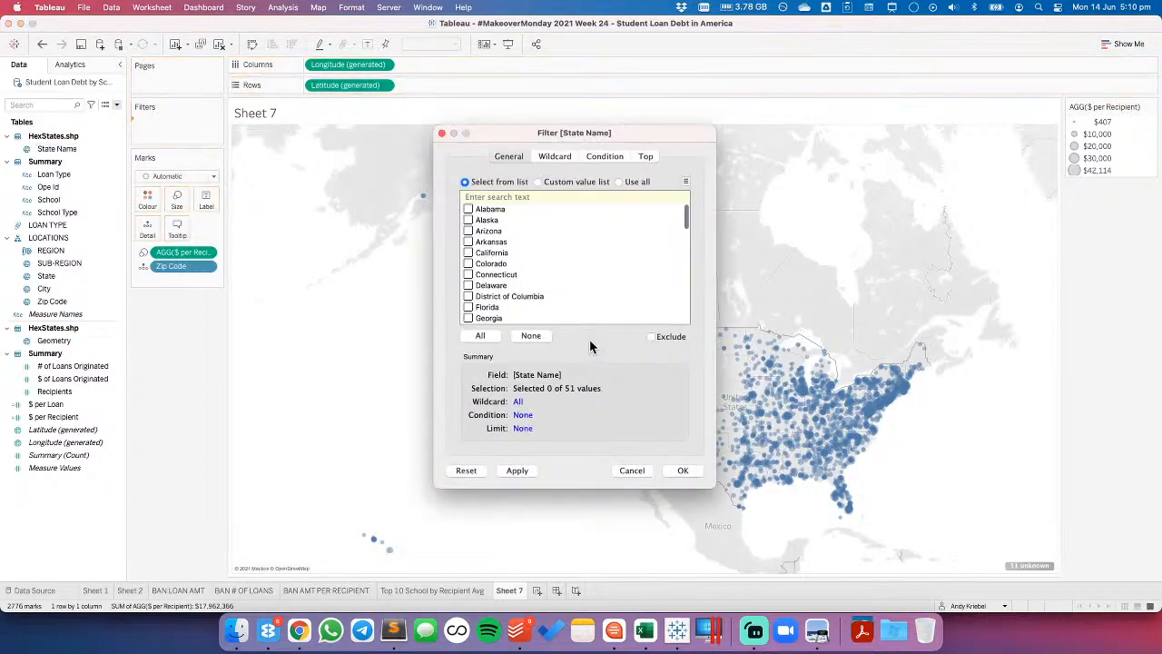
left_click(474, 227)
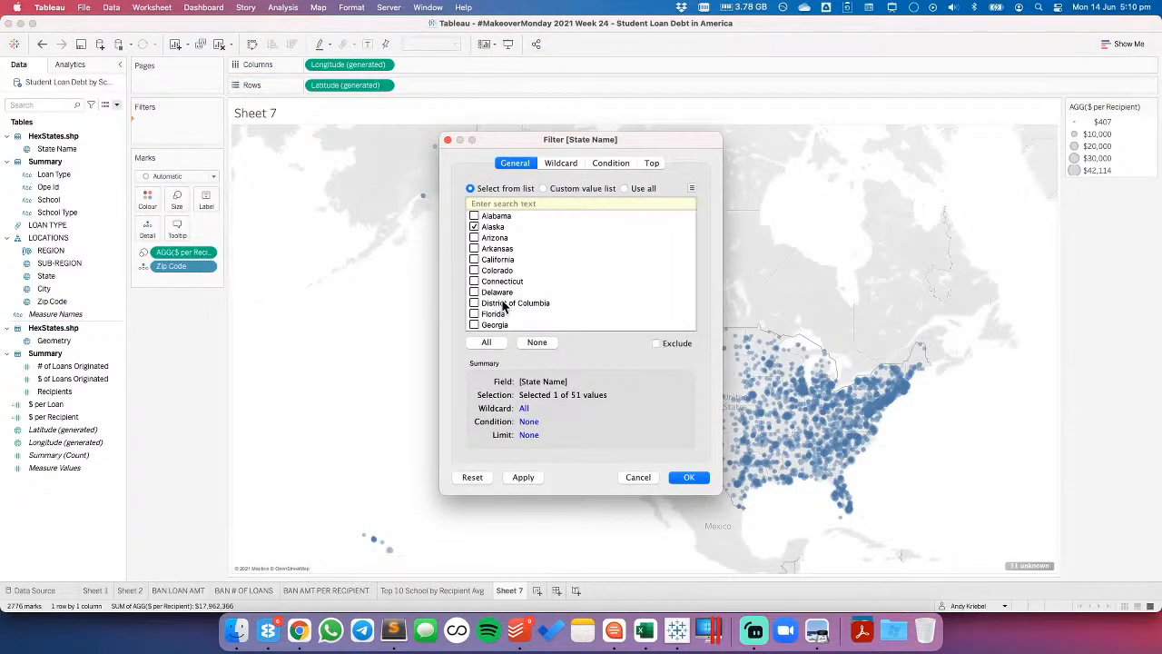
scroll(507, 307, "down", 2)
left_click(475, 303)
left_click(656, 343)
left_click(693, 477)
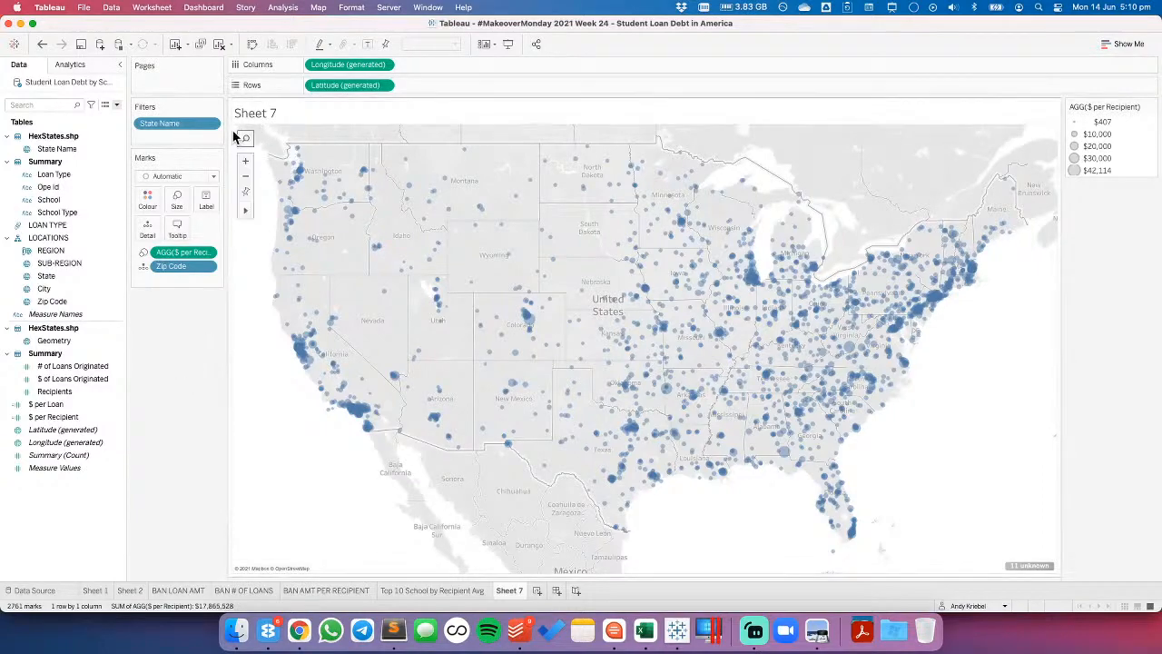
- Change the State Name filter to include only California, clearing the other selections and the exclusion
left_click(210, 122)
left_click(196, 141)
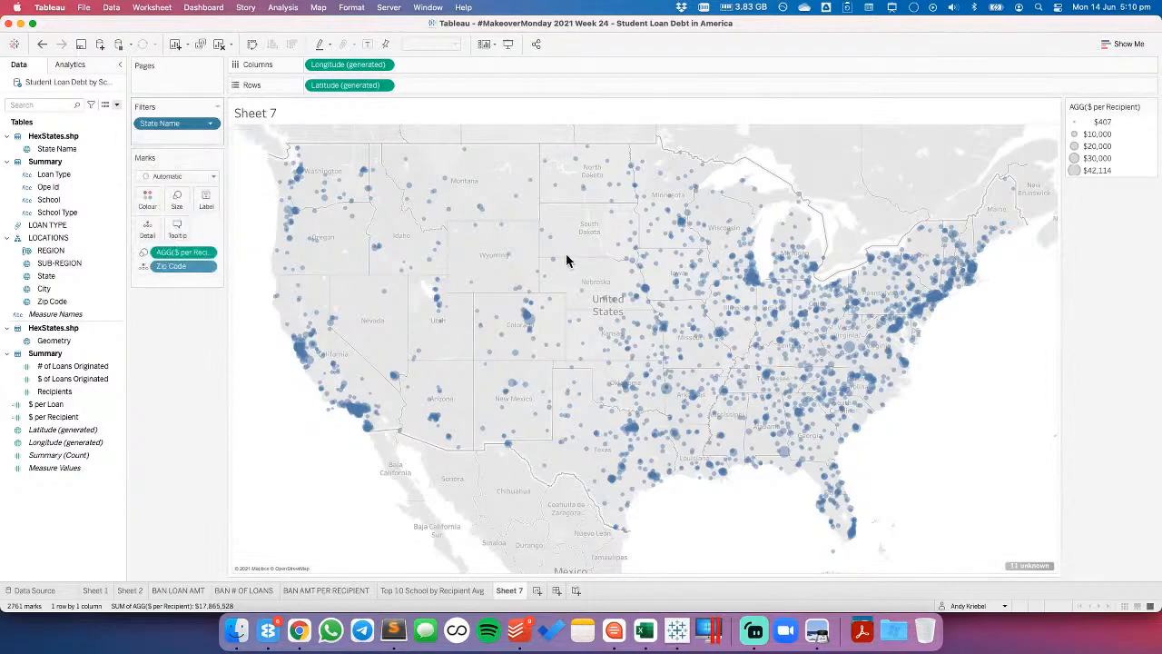
left_click(537, 342)
left_click(656, 343)
left_click(473, 259)
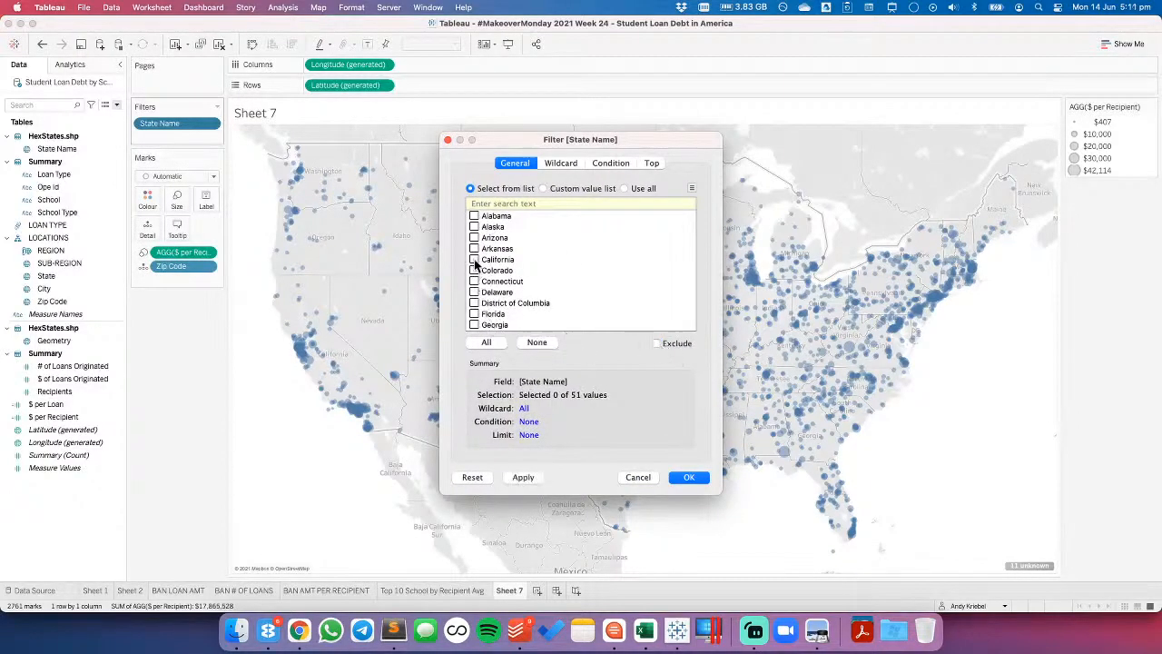
key("Return")
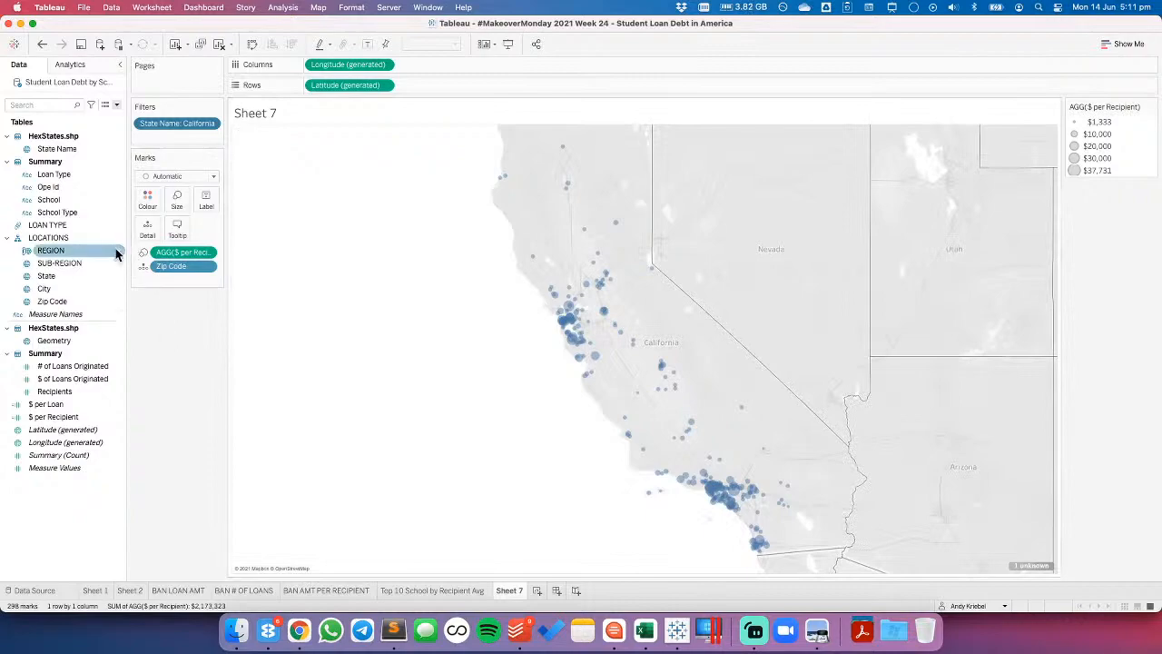
left_click(56, 200)
left_click(52, 150)
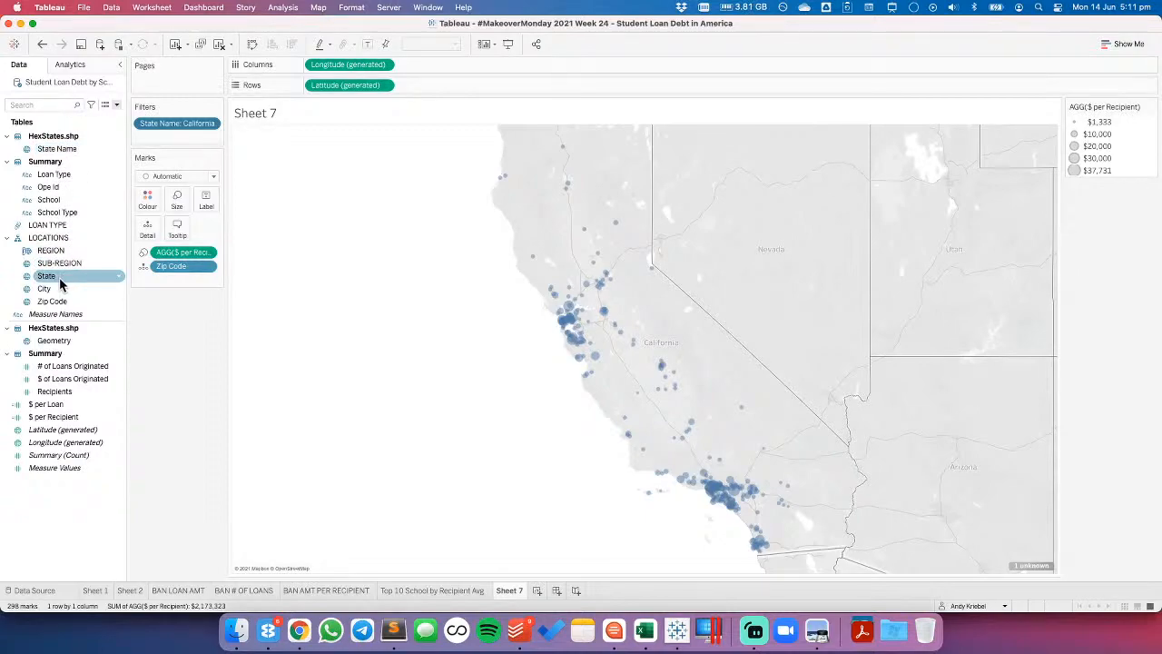
left_click(105, 105)
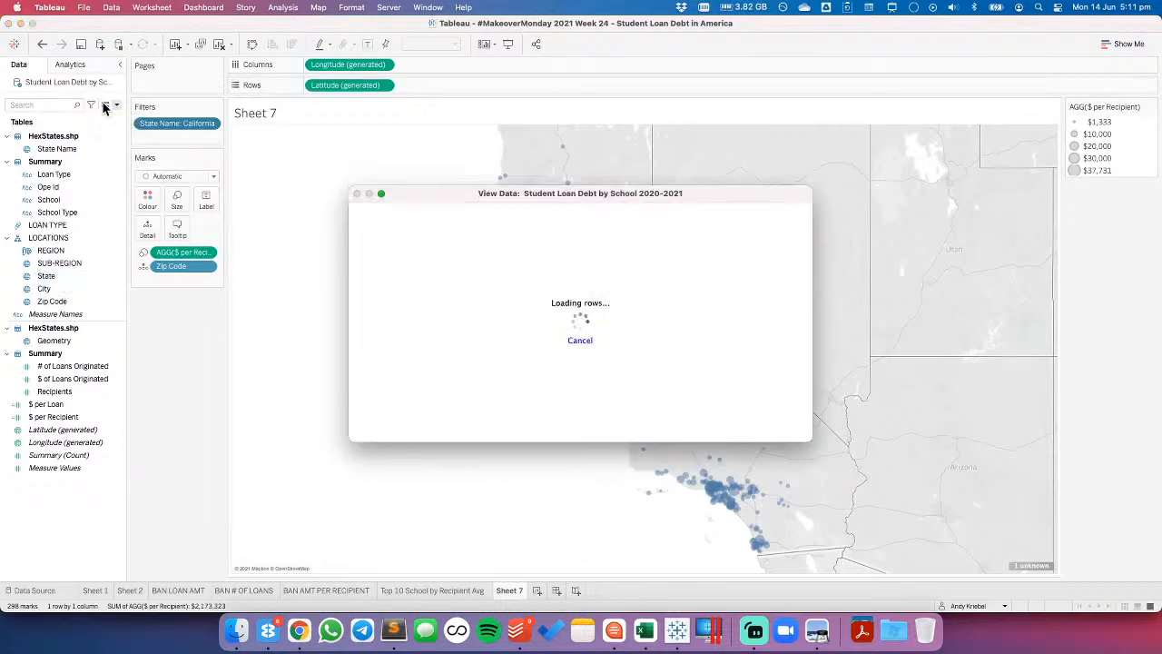
left_click(358, 194)
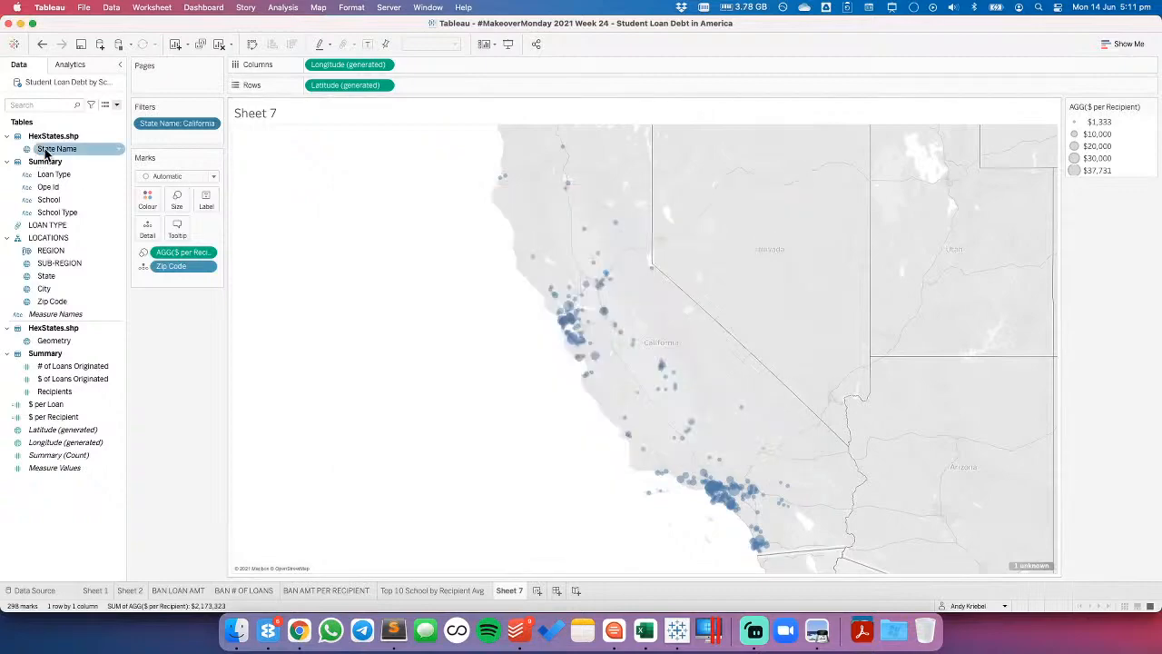
- Add State Name as a second marks layer on the map and place the Zip Code layer above it
left_click_drag(45, 155, 329, 152)
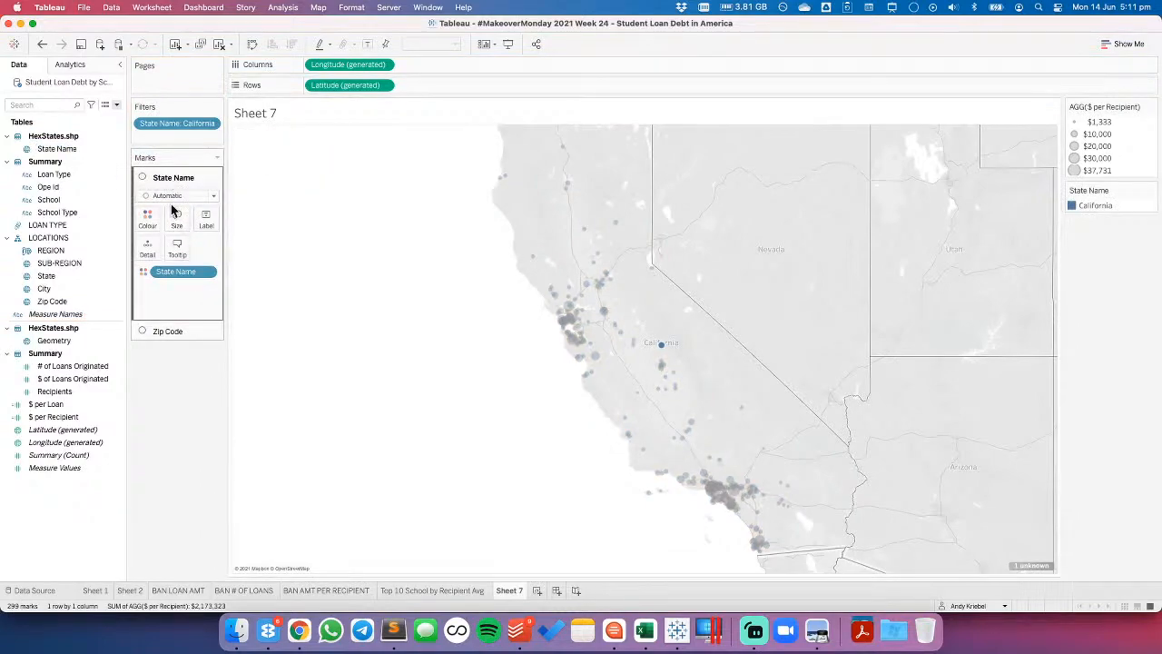
left_click_drag(173, 331, 185, 203)
left_click_drag(186, 198, 187, 194)
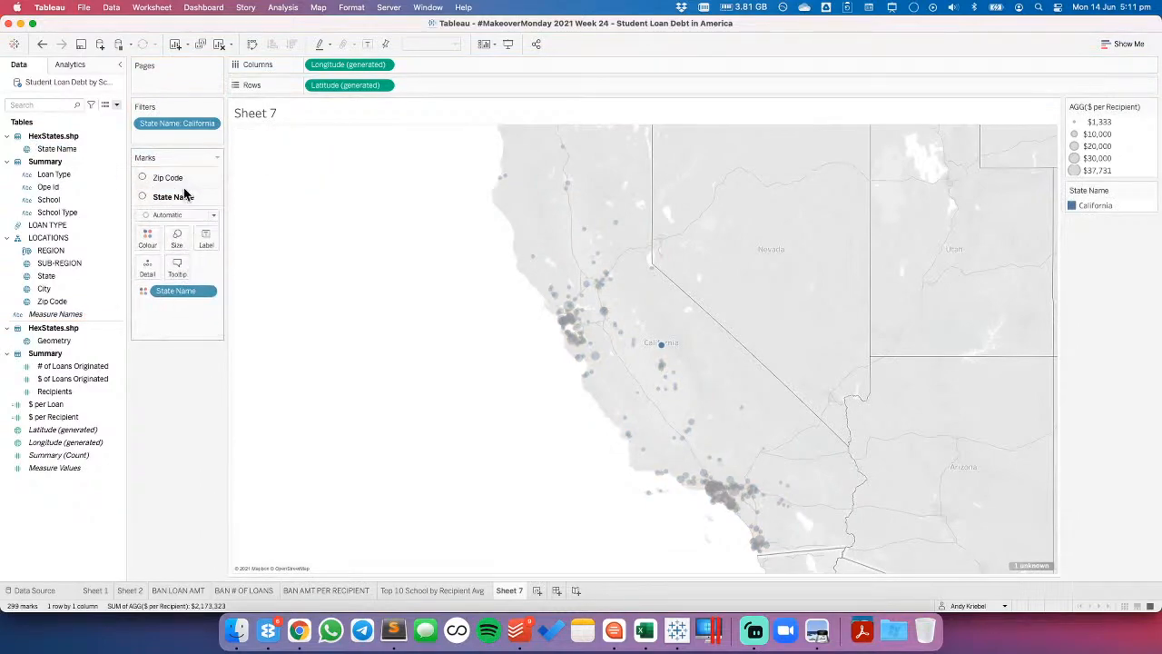
- Set the State Name layer's mark type to Map and the Zip Code layer's mark type to Circle
left_click(166, 216)
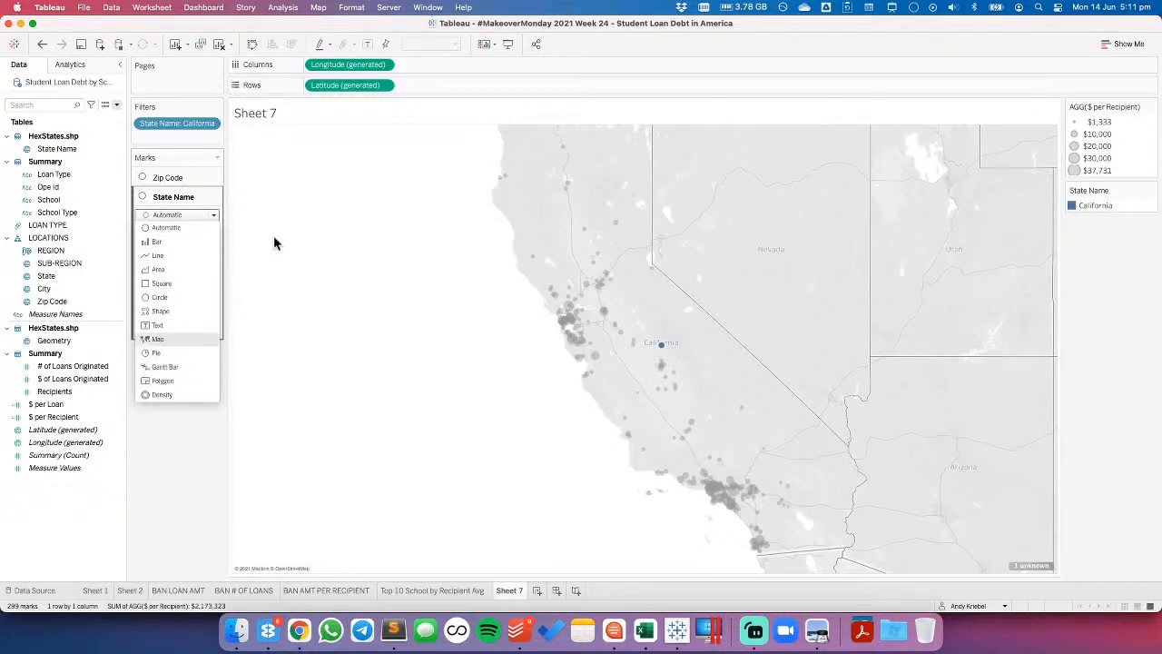
left_click(164, 178)
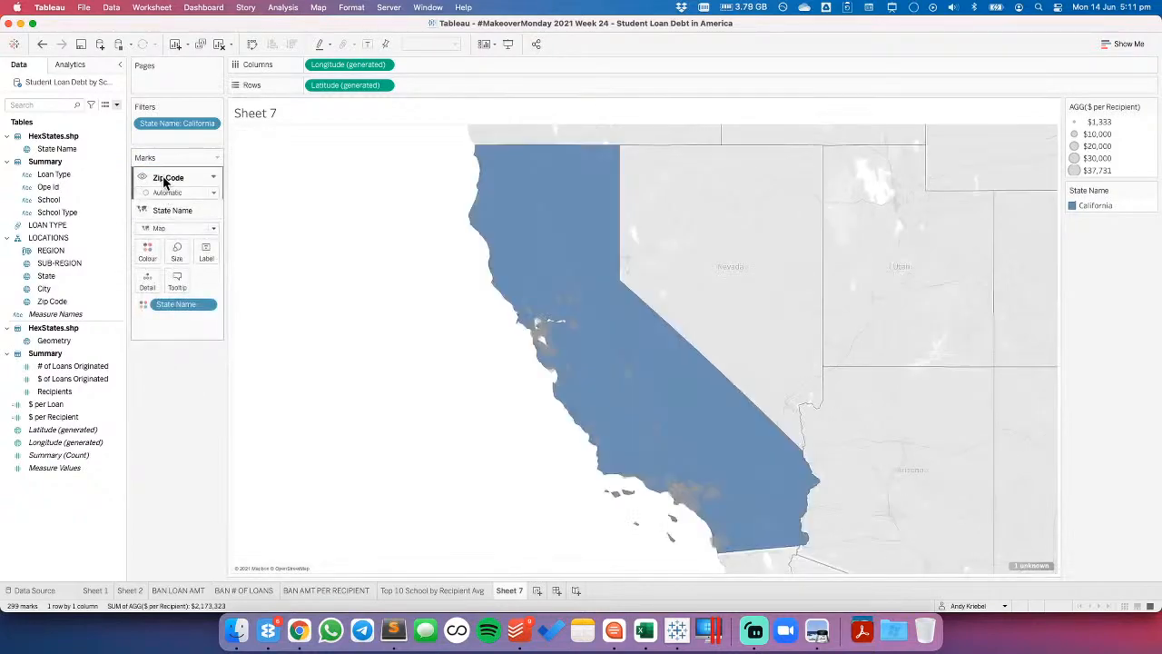
left_click(168, 198)
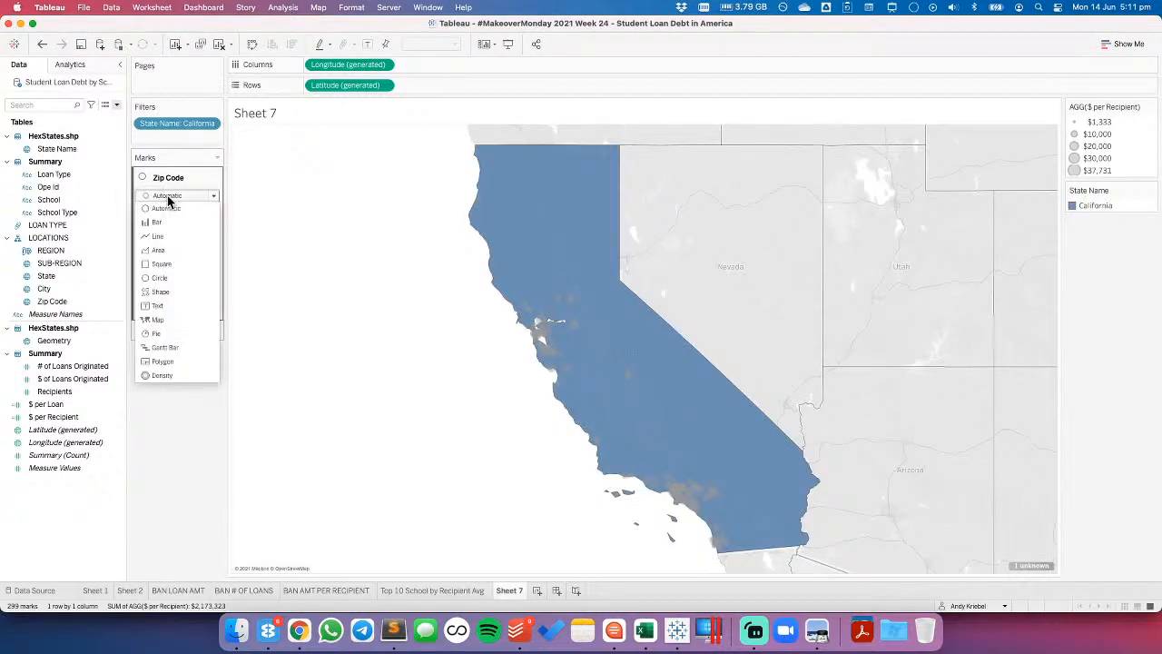
left_click(163, 278)
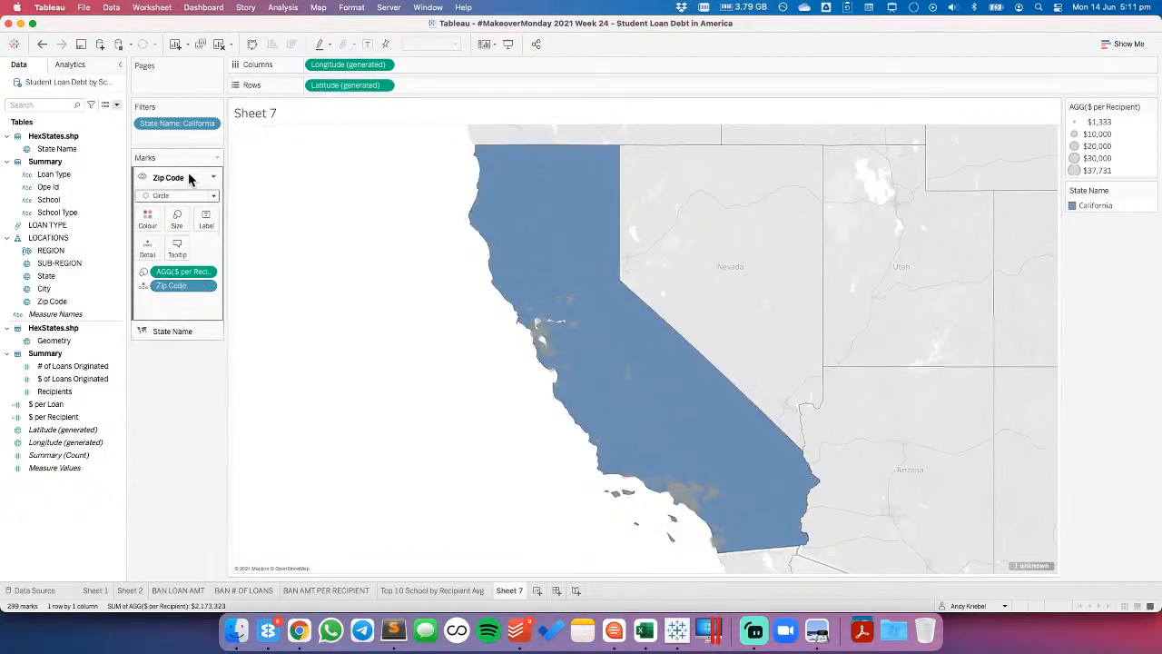
- Try removing the State Name field from the colour of its map layer, and undo the removal
left_click(215, 178)
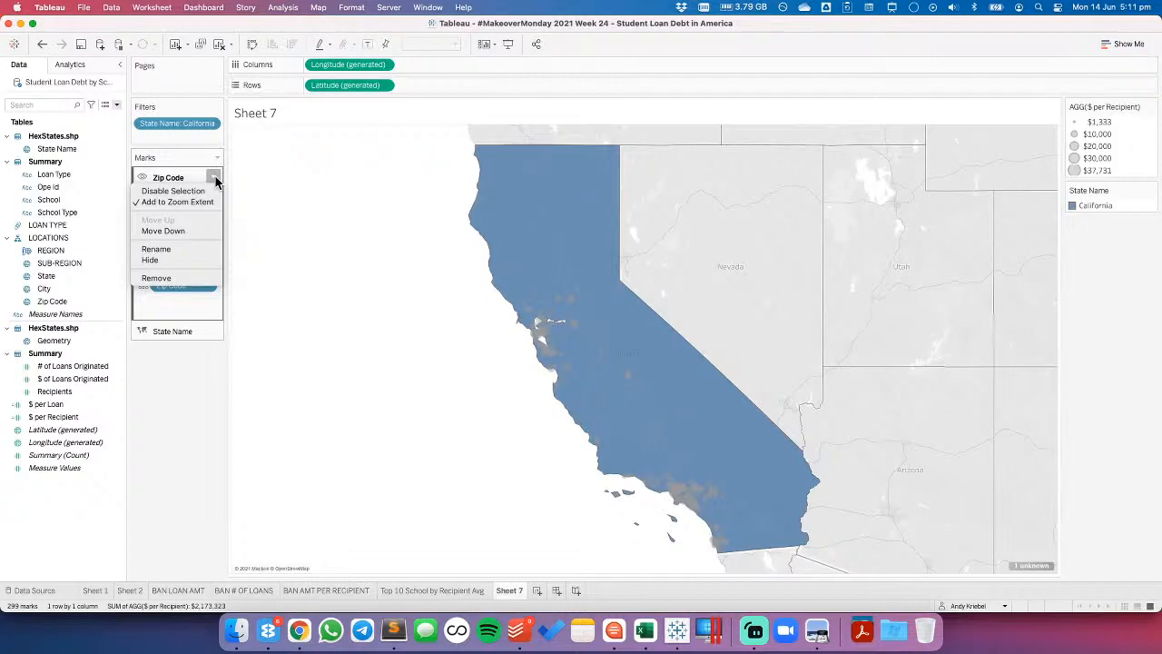
left_click(177, 384)
left_click(178, 333)
left_click(148, 234)
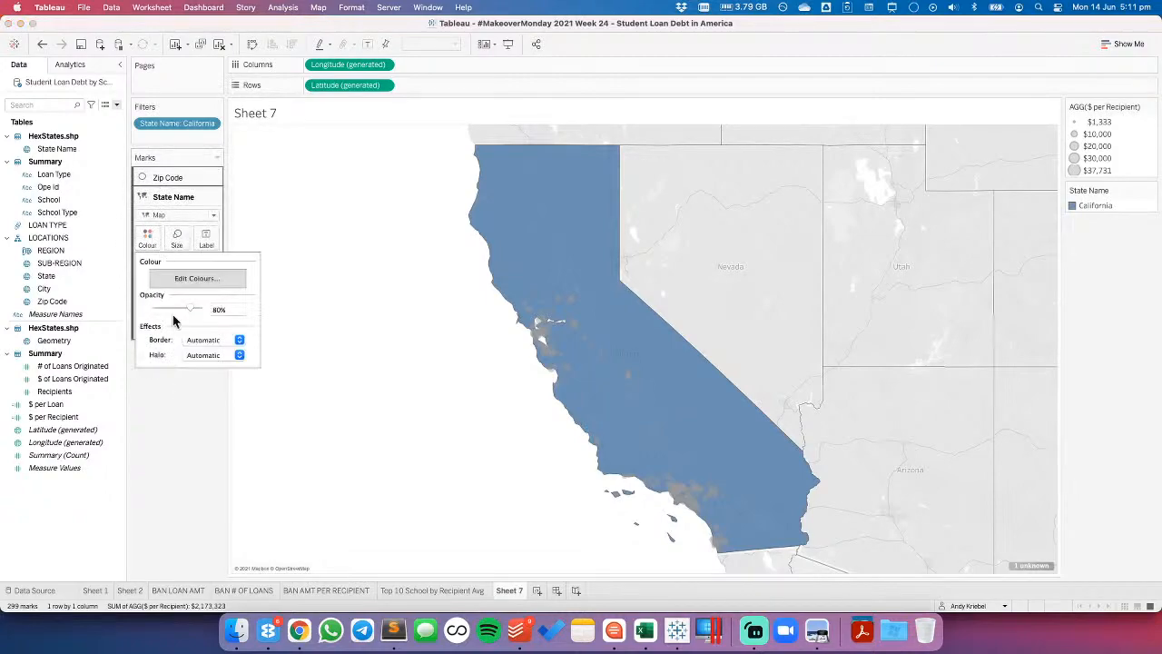
left_click(188, 383)
left_click_drag(184, 292, 179, 378)
left_click_drag(180, 318, 178, 315)
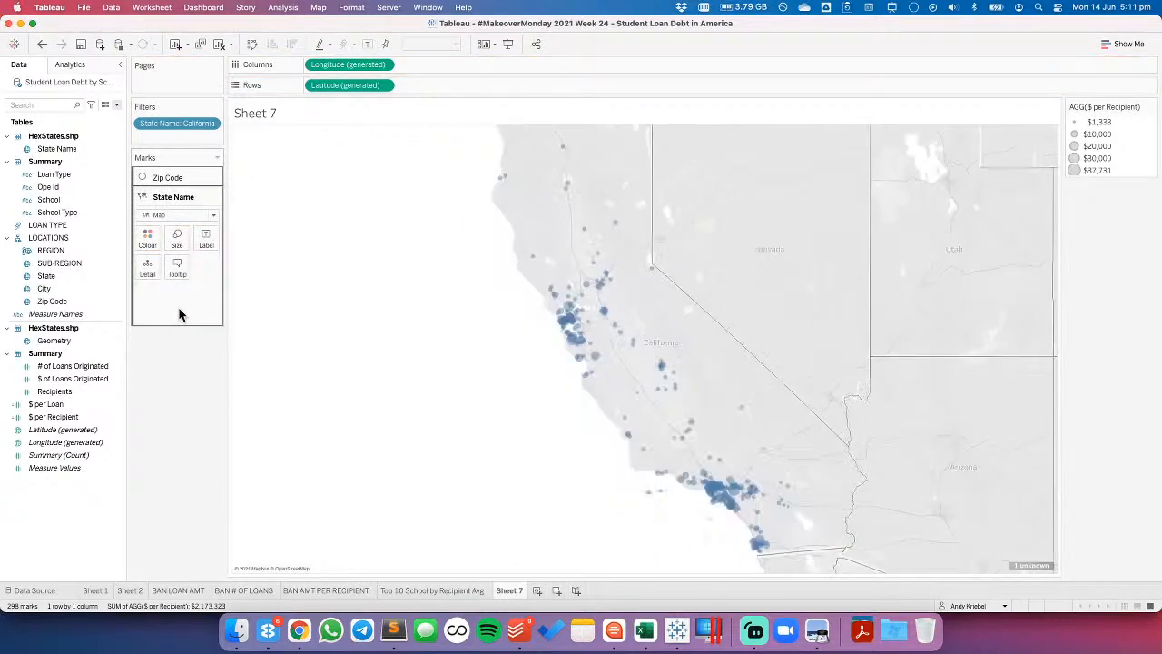
key("super+z")
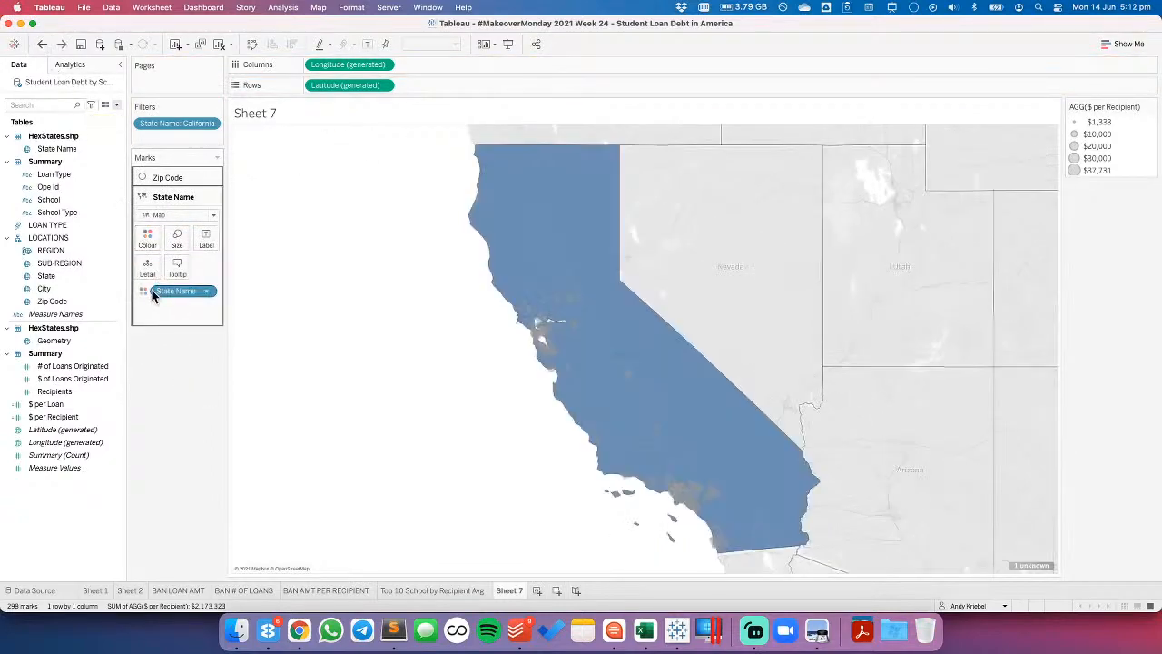
- Switch State Name from Colour to Detail on its layer and fill the state shape with light grey
left_click(144, 291)
left_click(168, 330)
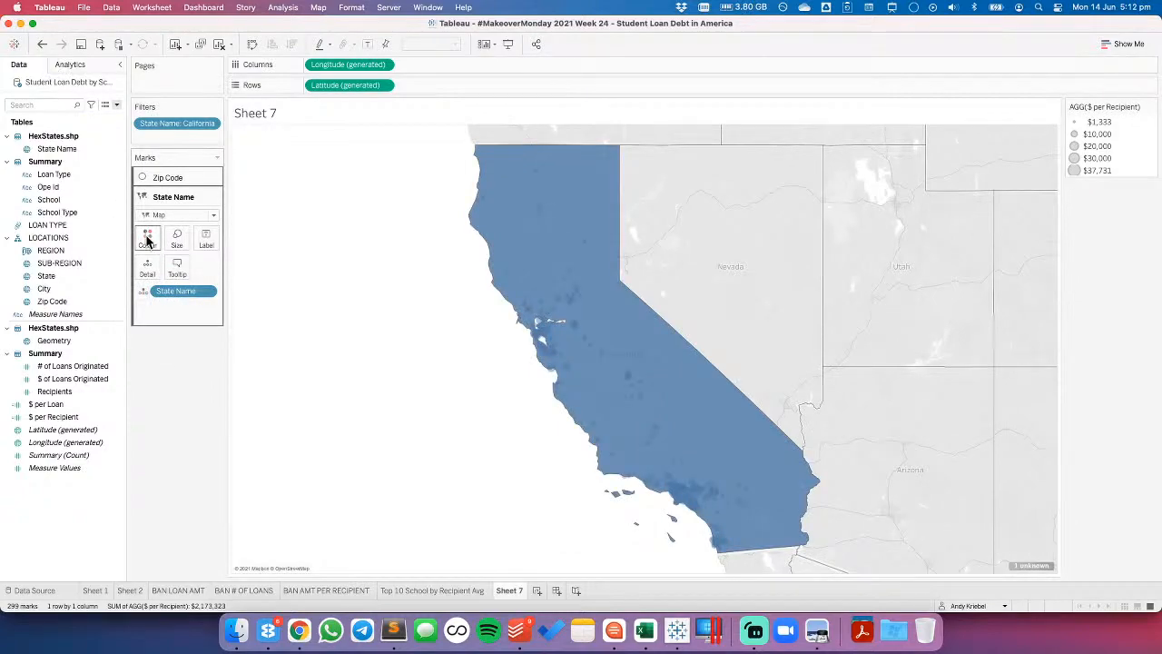
left_click(148, 239)
left_click(168, 303)
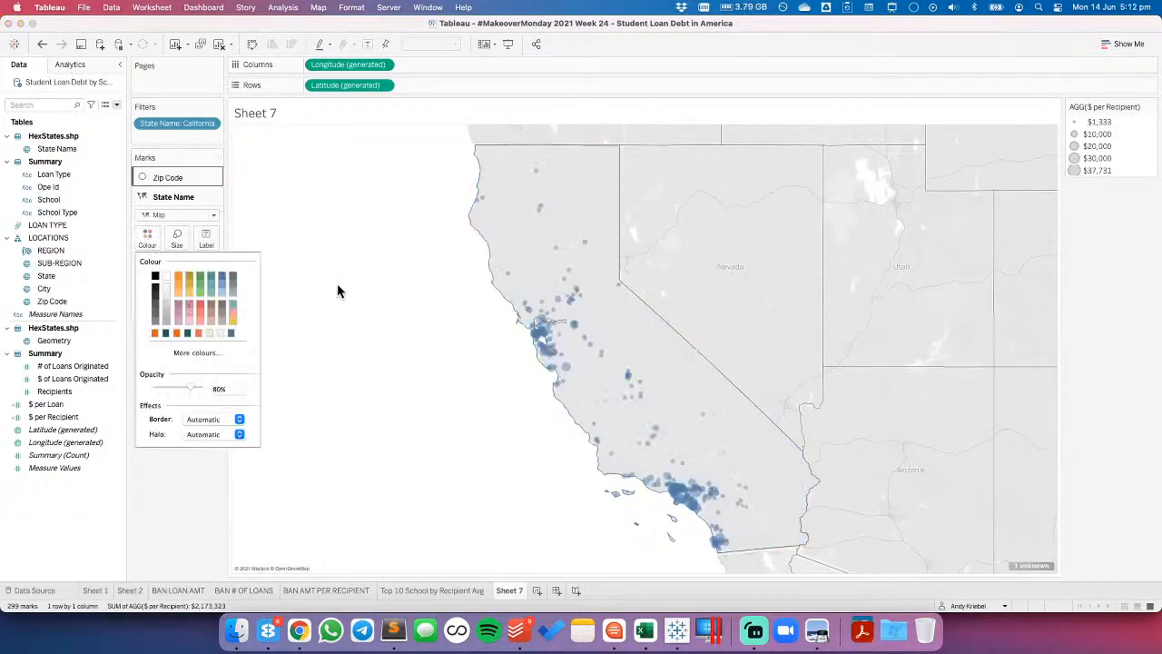
left_click(343, 280)
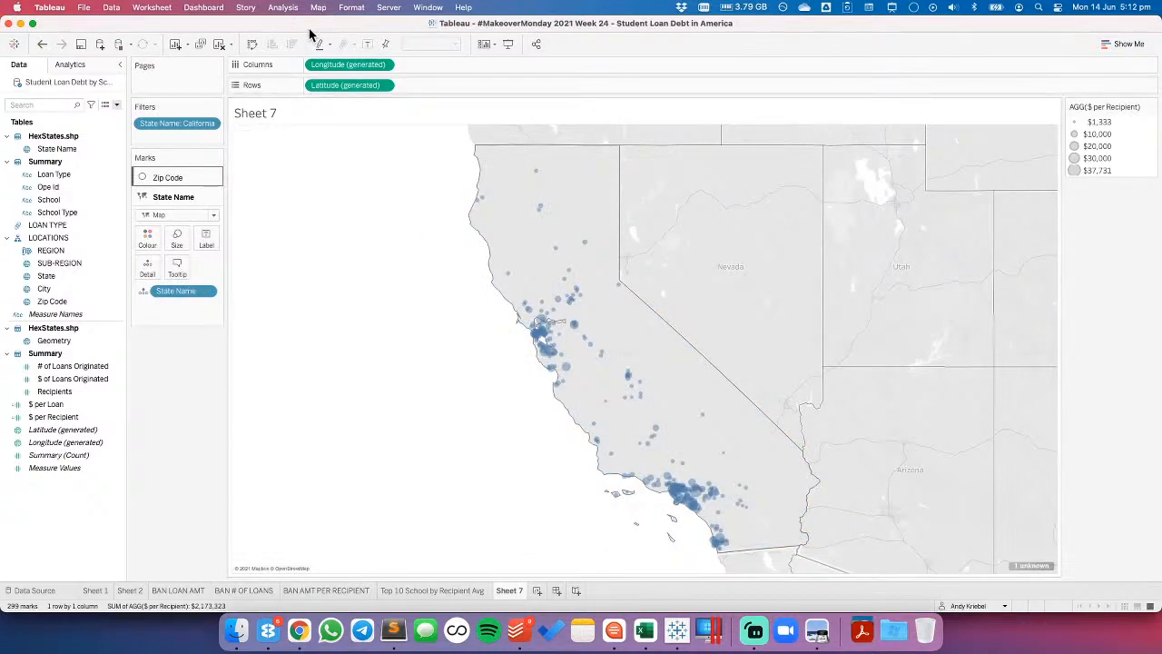
- Set the background map's washout to 100% so only the state shape and zip code circles remain
left_click(352, 7)
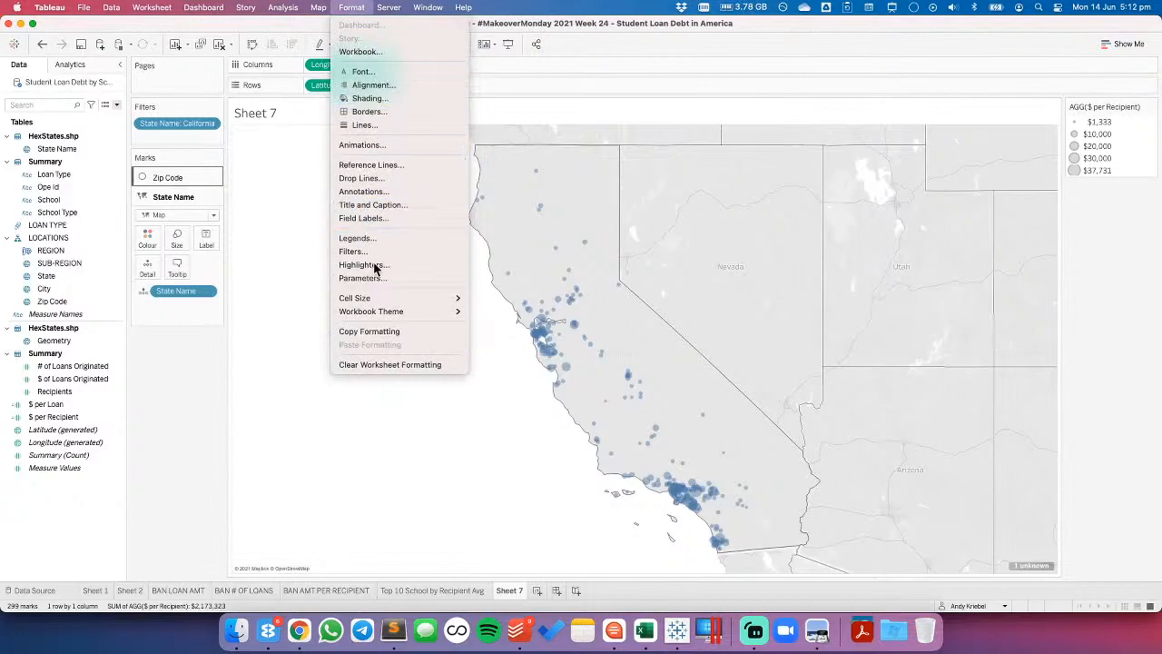
mouse_move(319, 7)
left_click(331, 97)
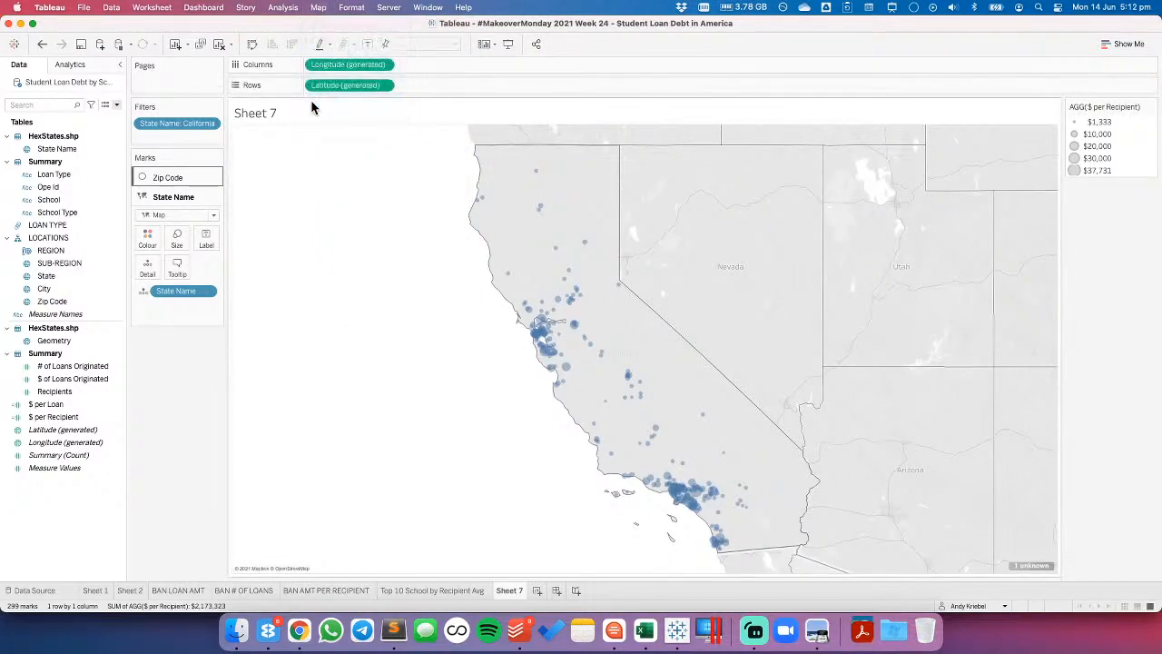
left_click_drag(54, 122, 84, 122)
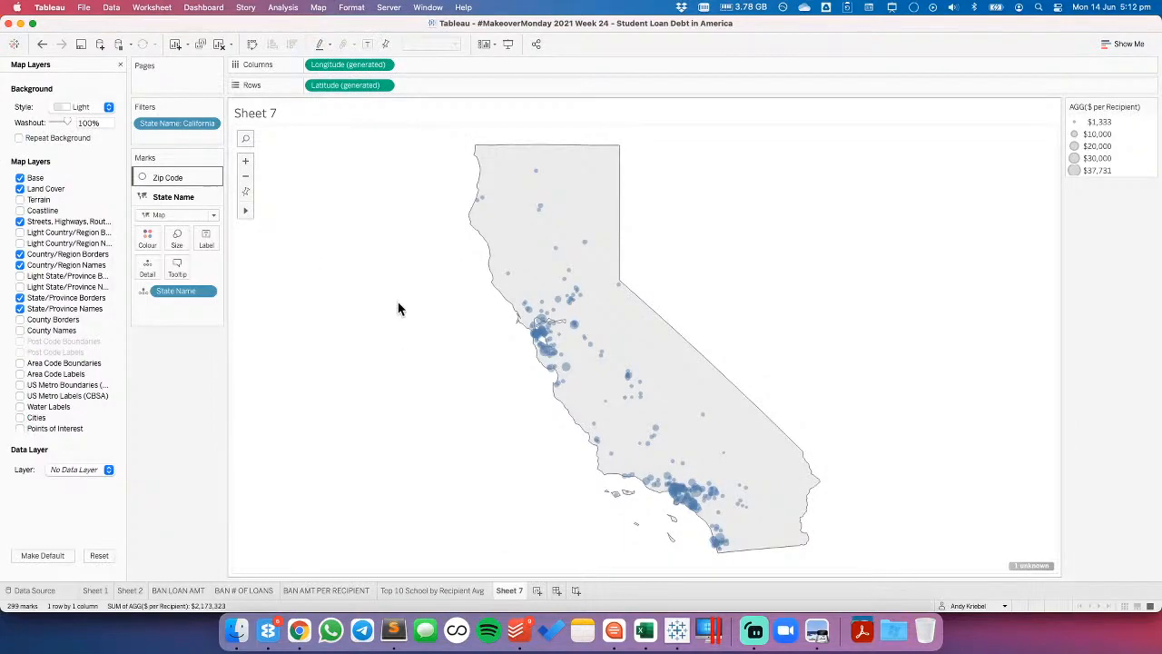
- Format the sheet's borders so that the row divider and column divider are both None
right_click(417, 348)
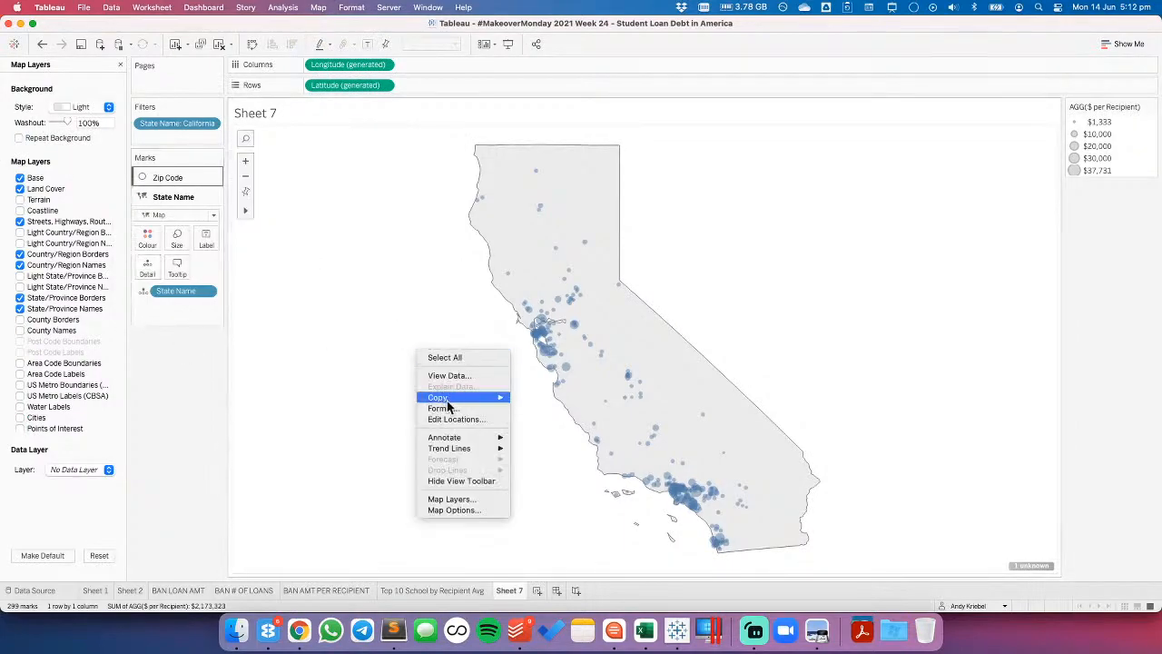
left_click(447, 411)
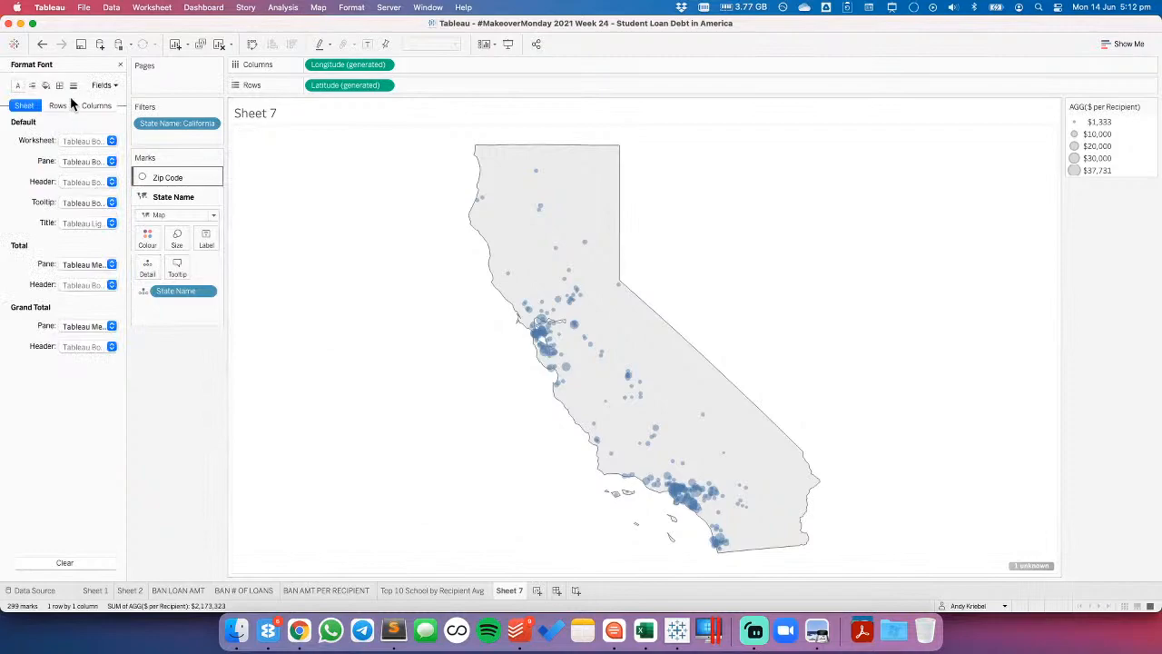
left_click(59, 86)
left_click(80, 346)
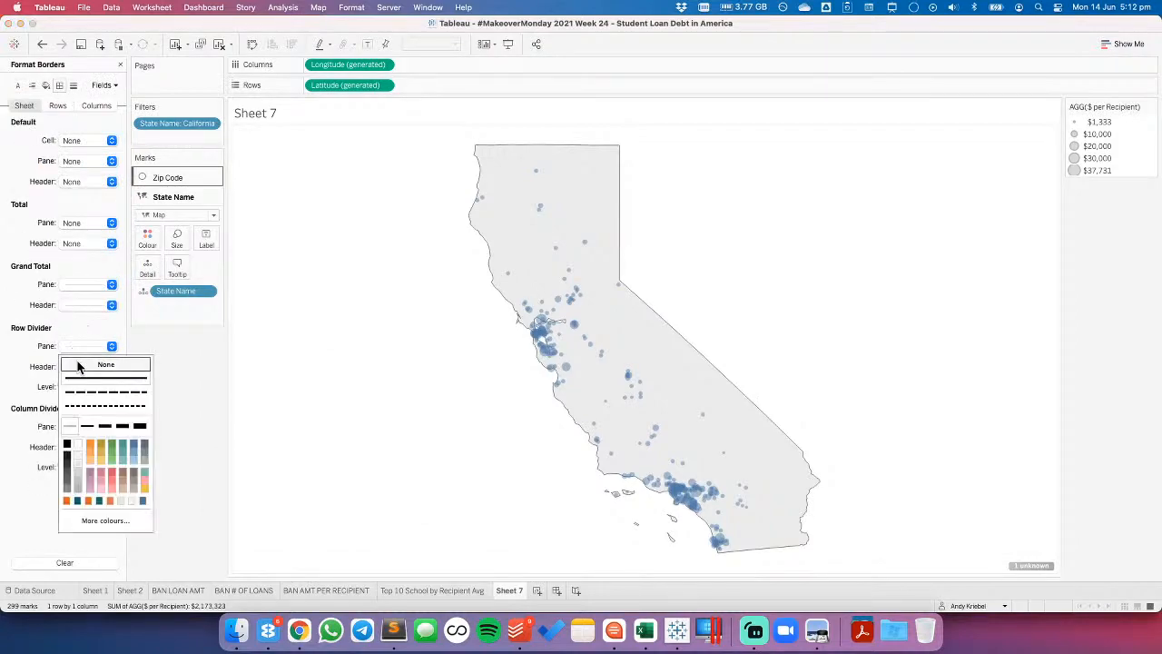
left_click(49, 437)
left_click(78, 427)
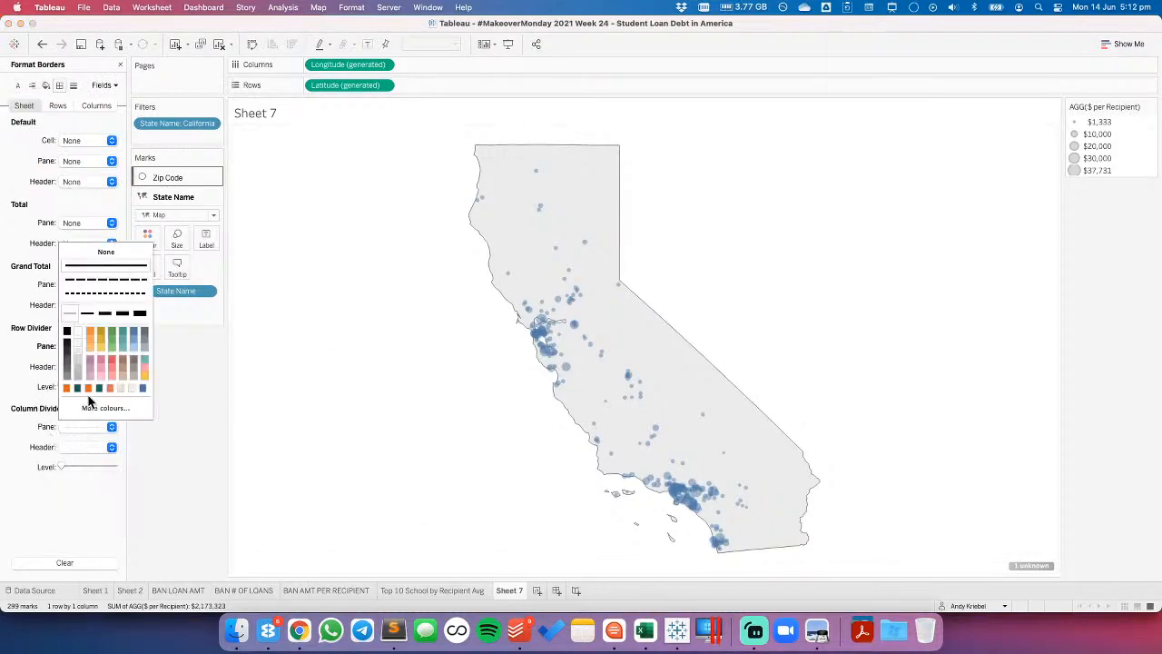
left_click(374, 375)
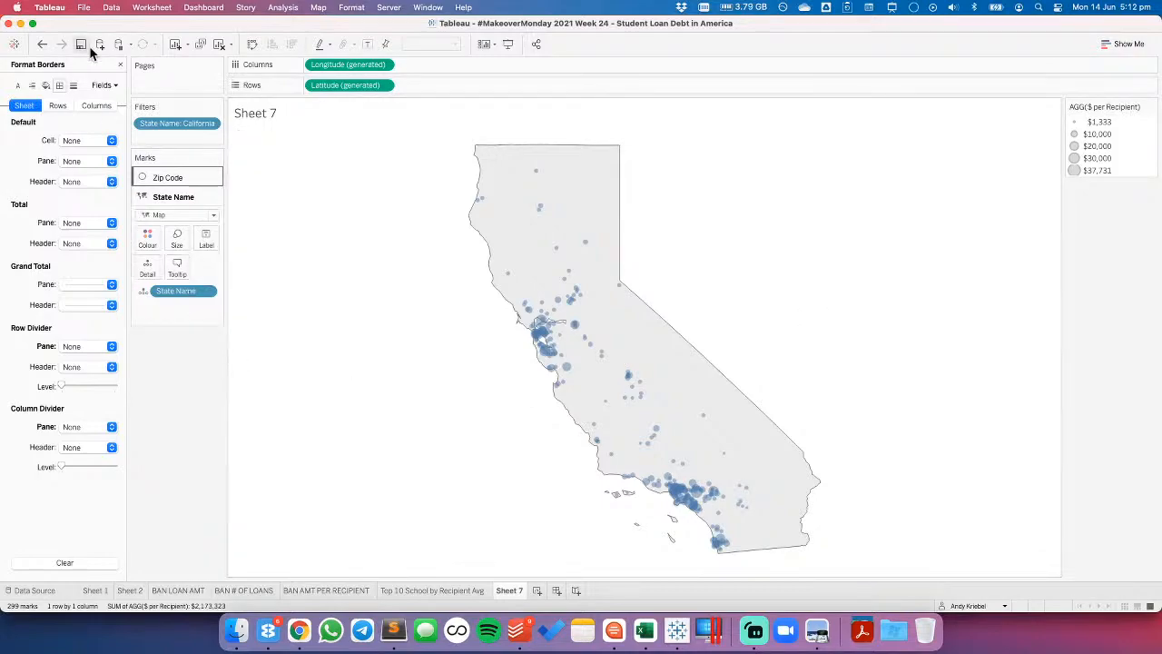
- Try sizing the circles on the Zip Code layer by $ of Loans Originated
left_click(162, 178)
left_click(120, 64)
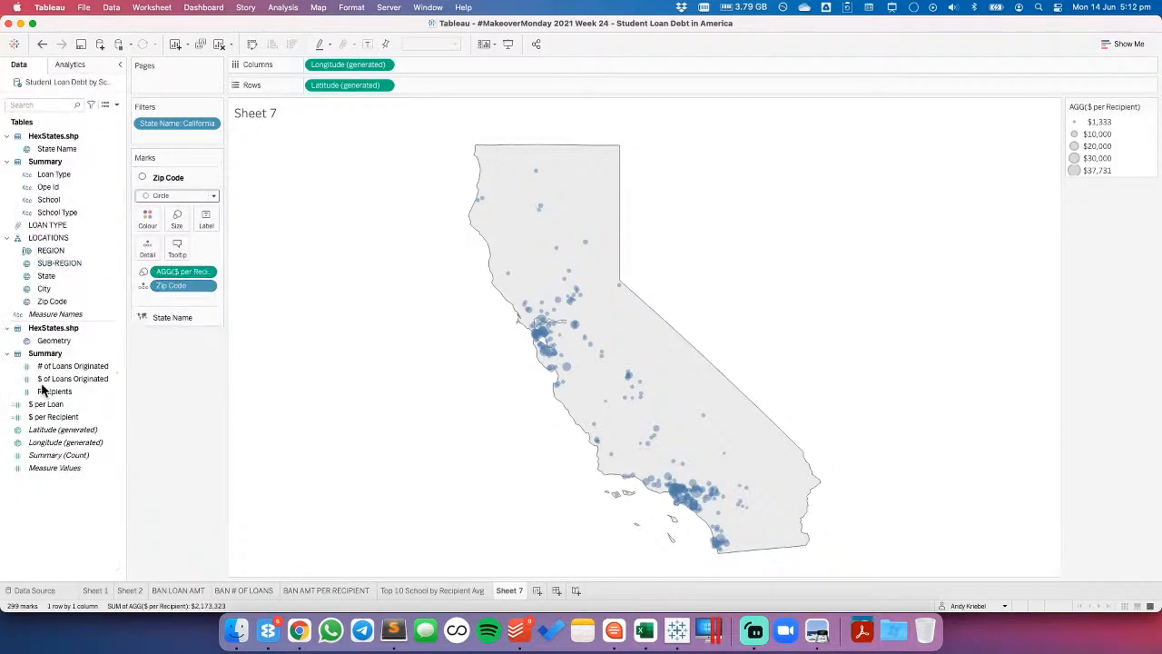
left_click_drag(54, 383, 181, 272)
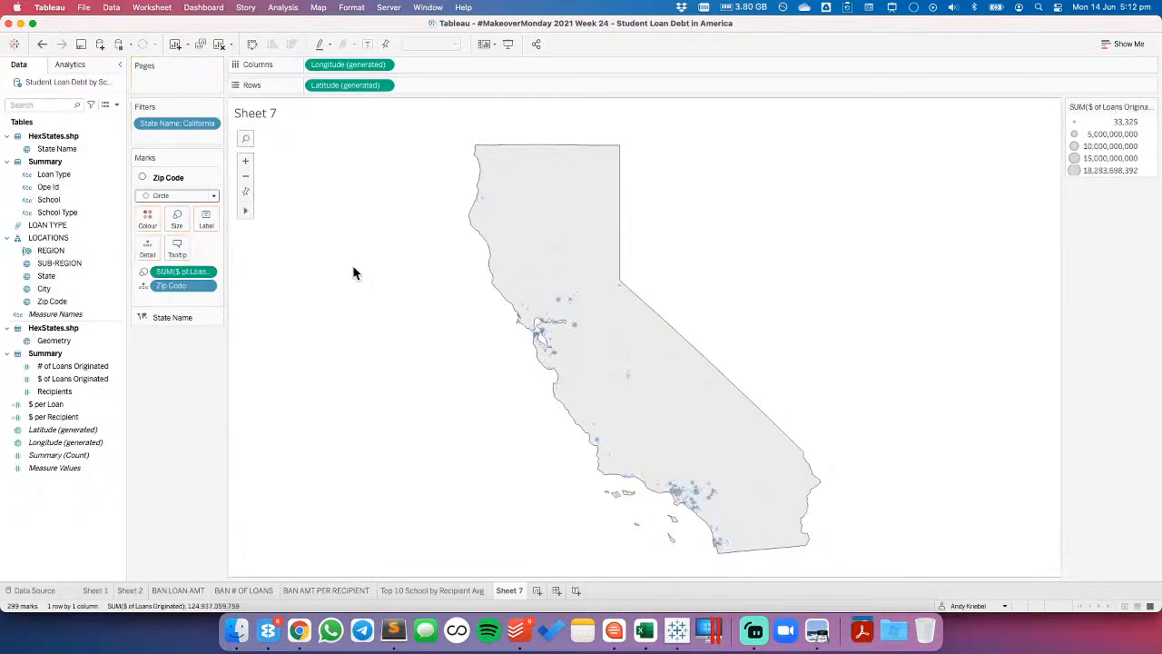
mouse_move(560, 304)
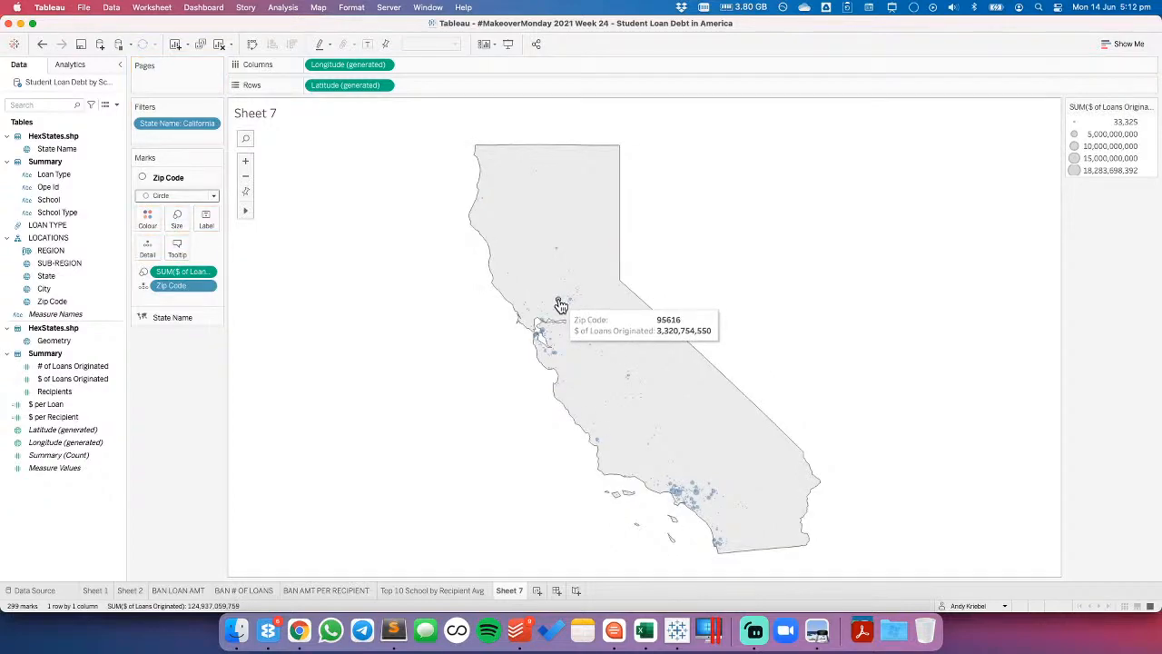
- Add School to Detail on the Zip Code layer and check the circles' tooltips
left_click(50, 202)
left_click_drag(50, 202, 151, 247)
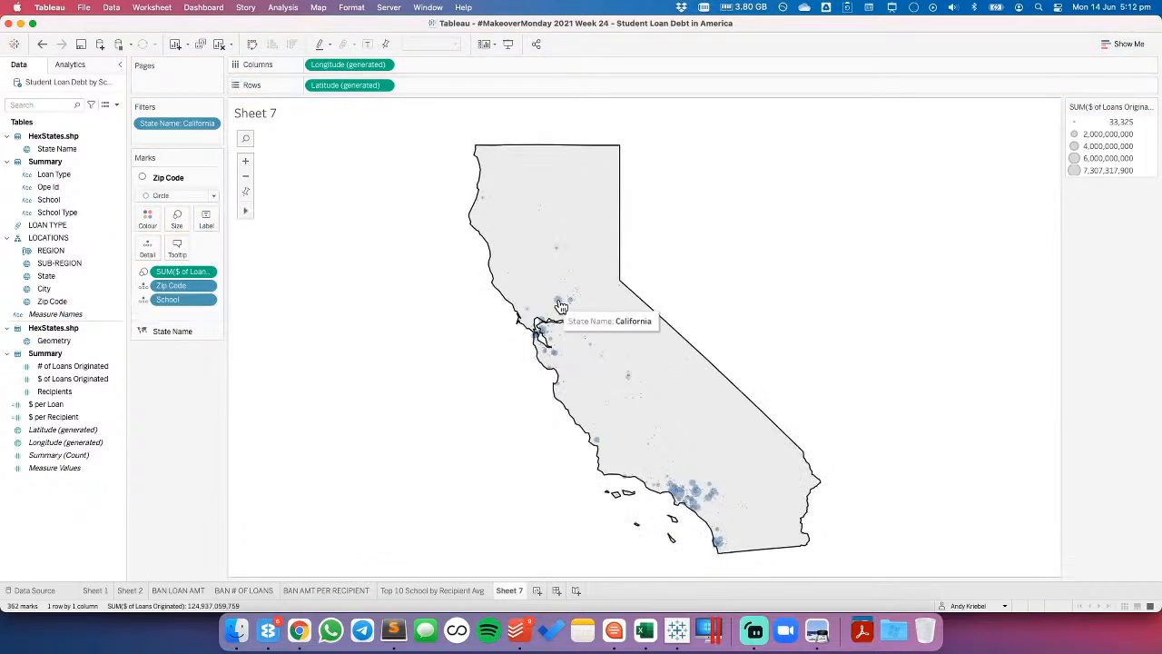
mouse_move(560, 303)
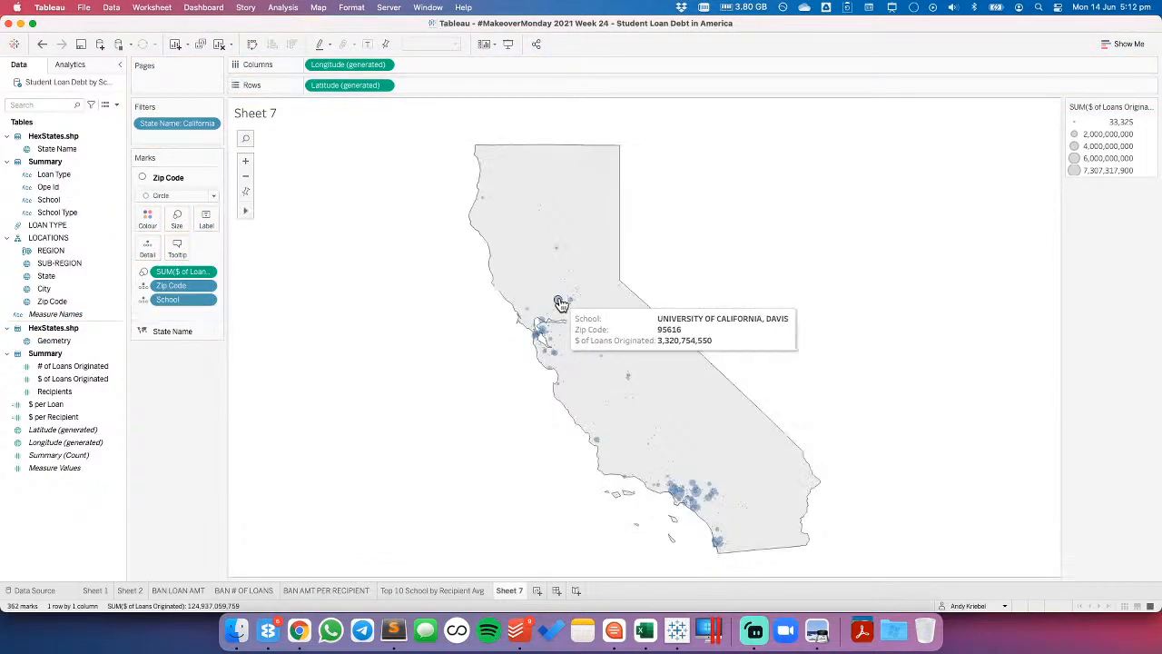
mouse_move(696, 495)
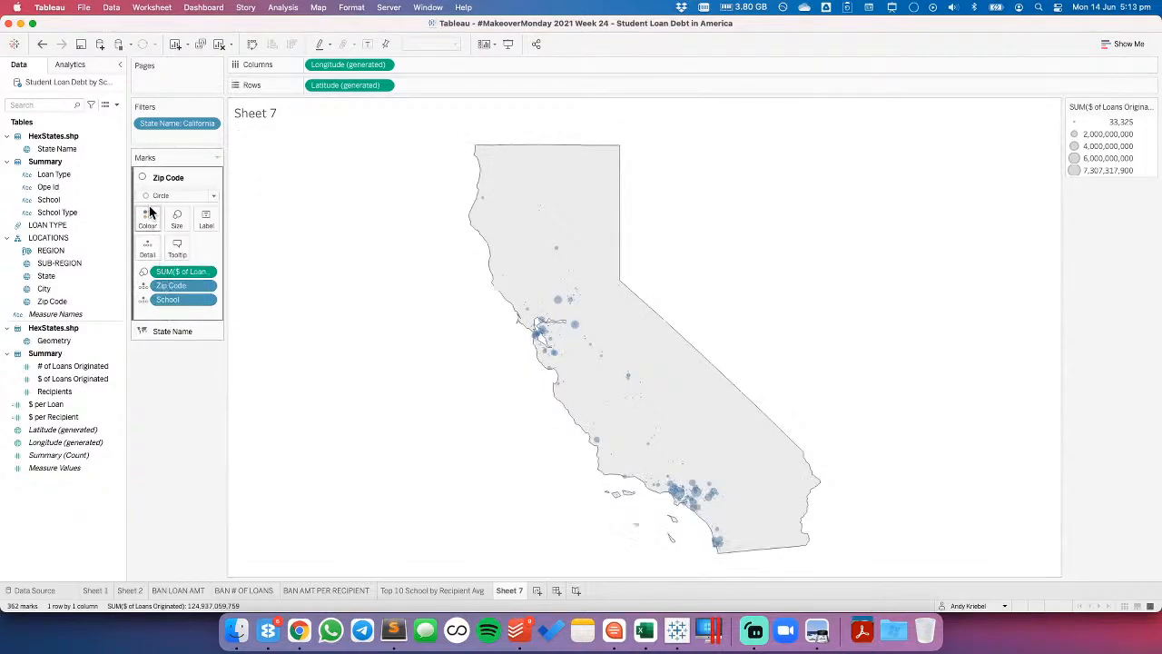
- Size the Zip Code circles by $ per Recipient, then try colouring them by the same measure and undo the colouring
left_click_drag(59, 415, 178, 272)
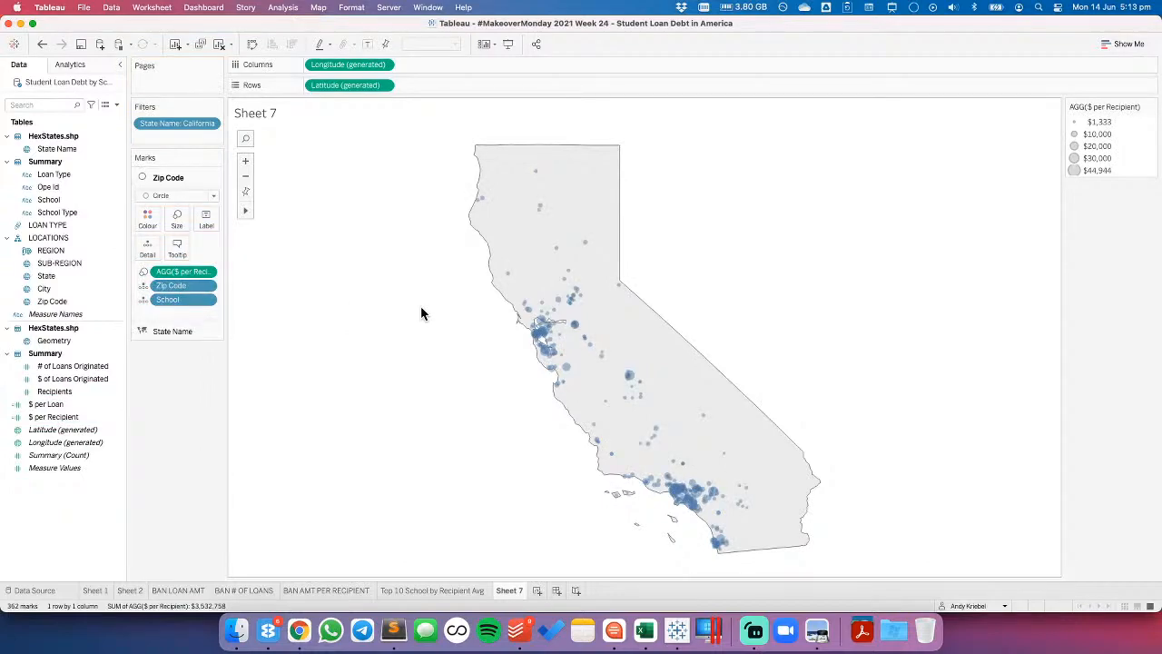
mouse_move(567, 372)
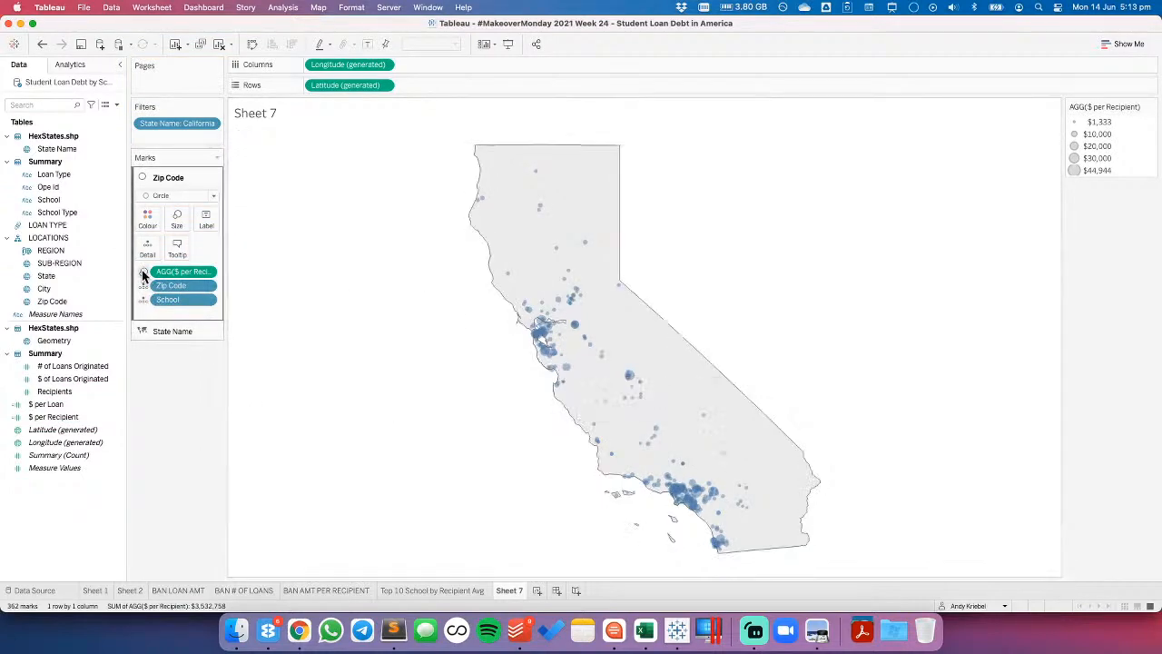
left_click_drag(46, 417, 380, 330)
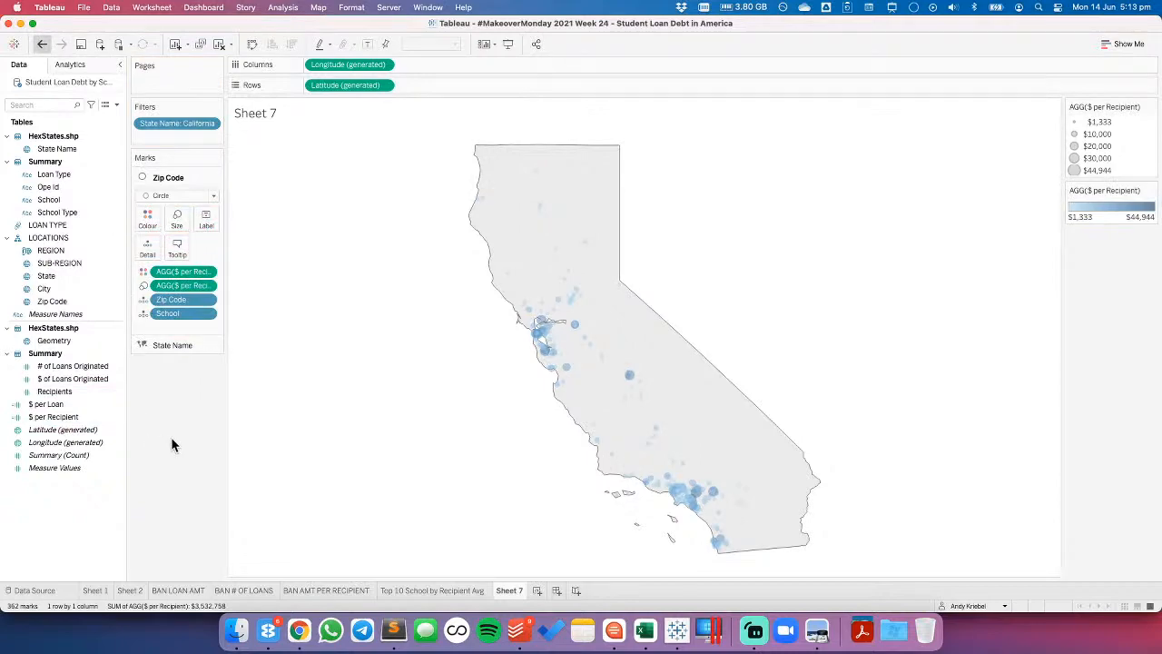
key("super+z")
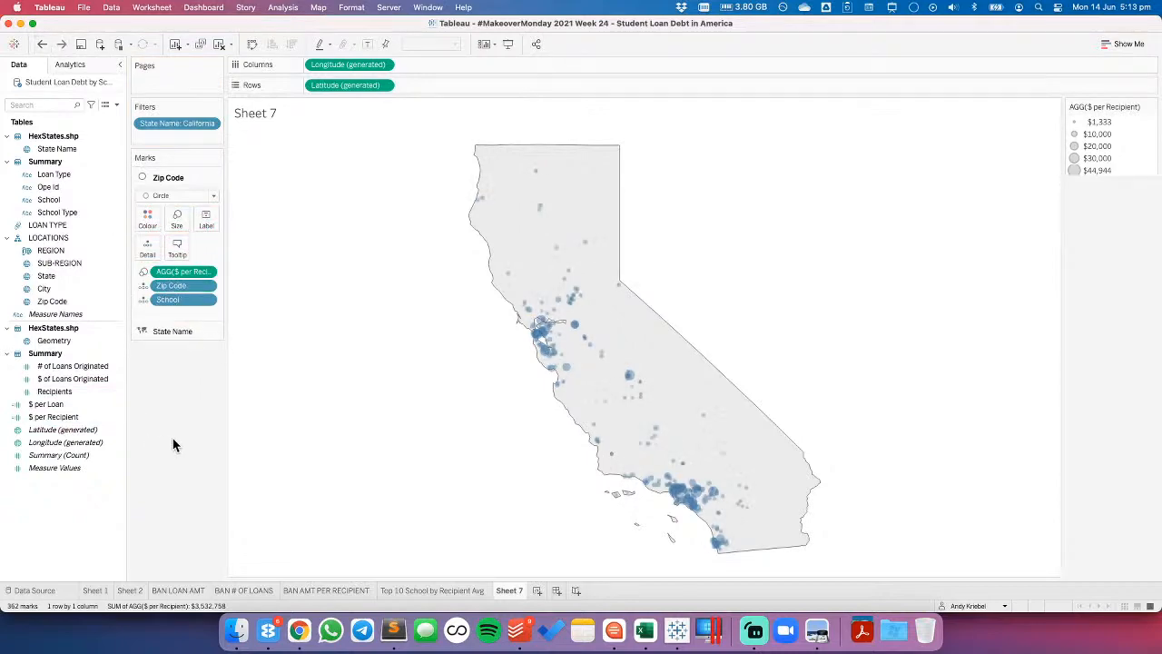
- Hide the $ per Recipient size legend and rename Sheet 7 as State/Zip Layered
left_click(1151, 106)
left_click(1086, 170)
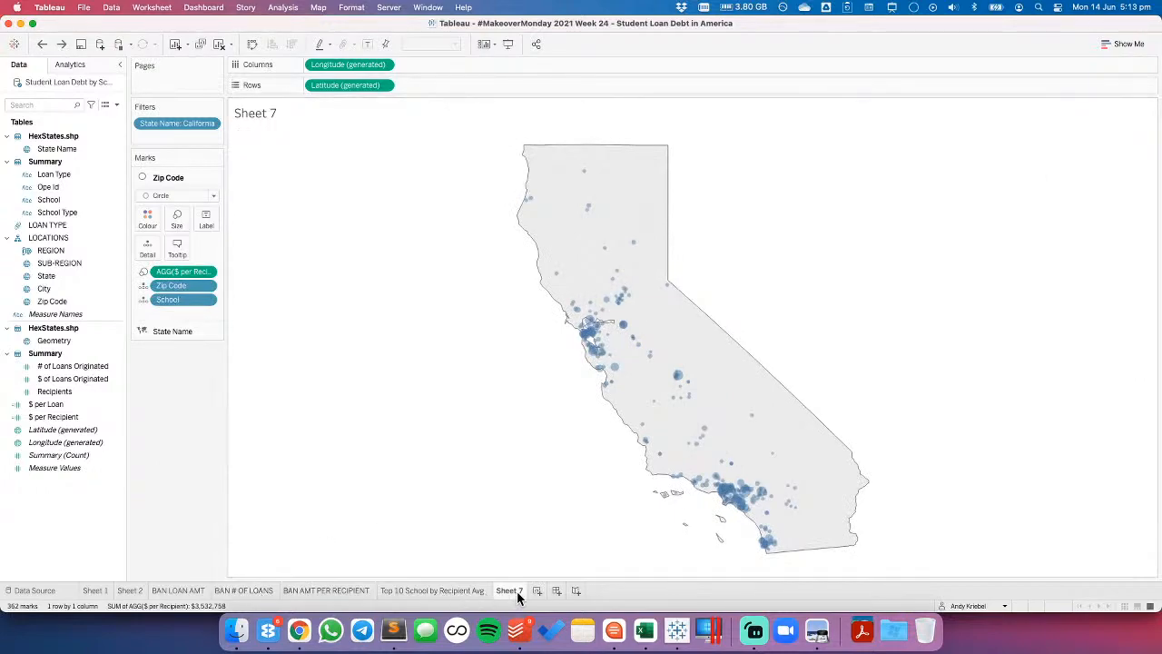
type("State_ZipLayered")
key("Return")
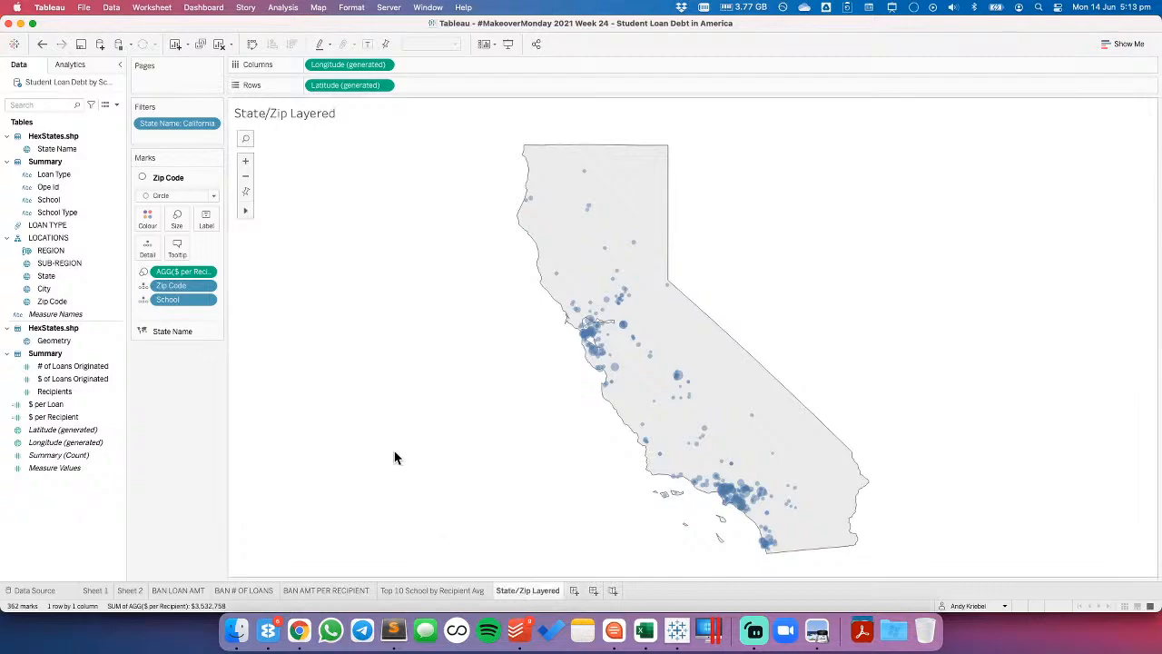
- On Sheet 2's hex map, move REGION from Colour to Detail and colour the hexagons by $ per Recipient
left_click(431, 591)
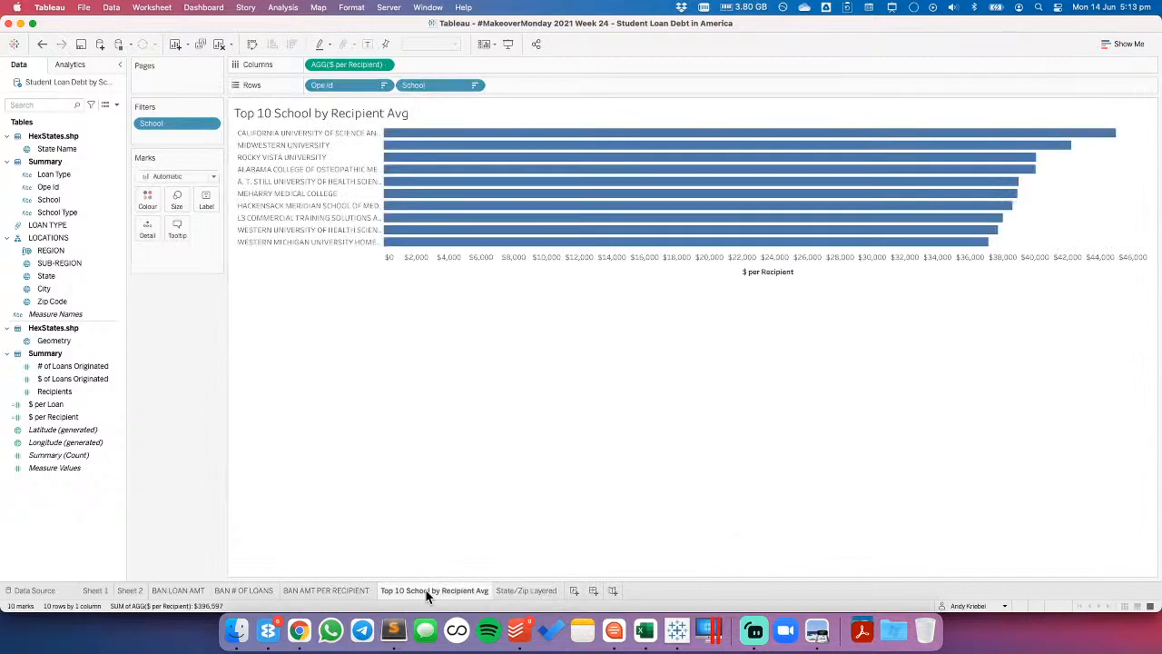
left_click(351, 591)
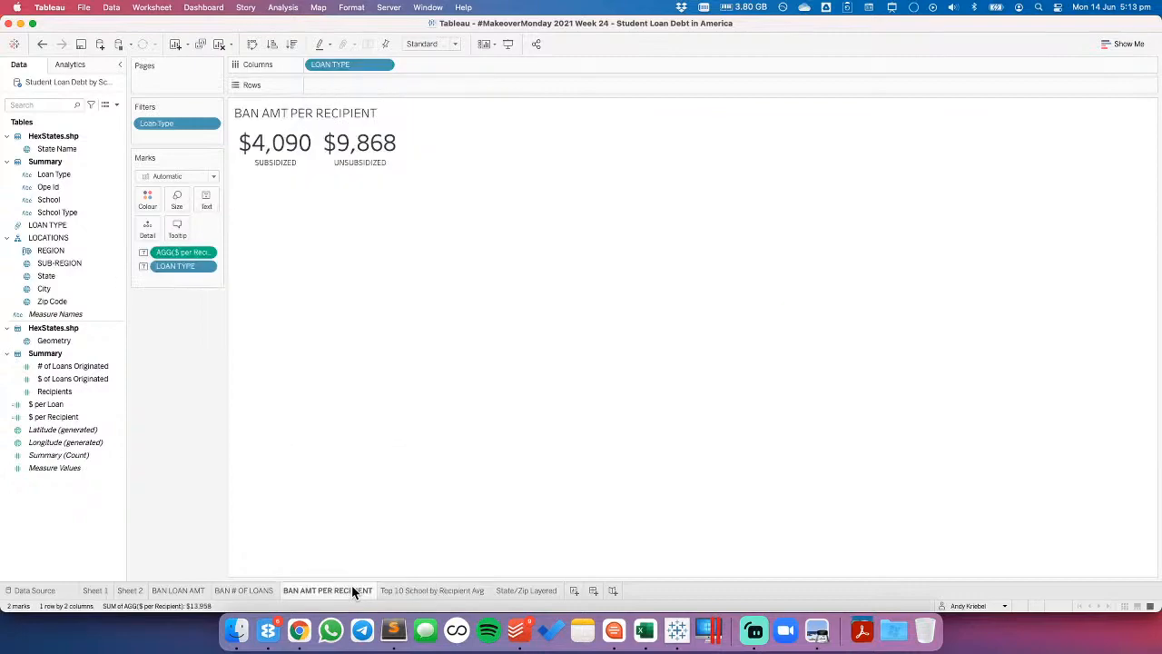
left_click(266, 590)
left_click(161, 591)
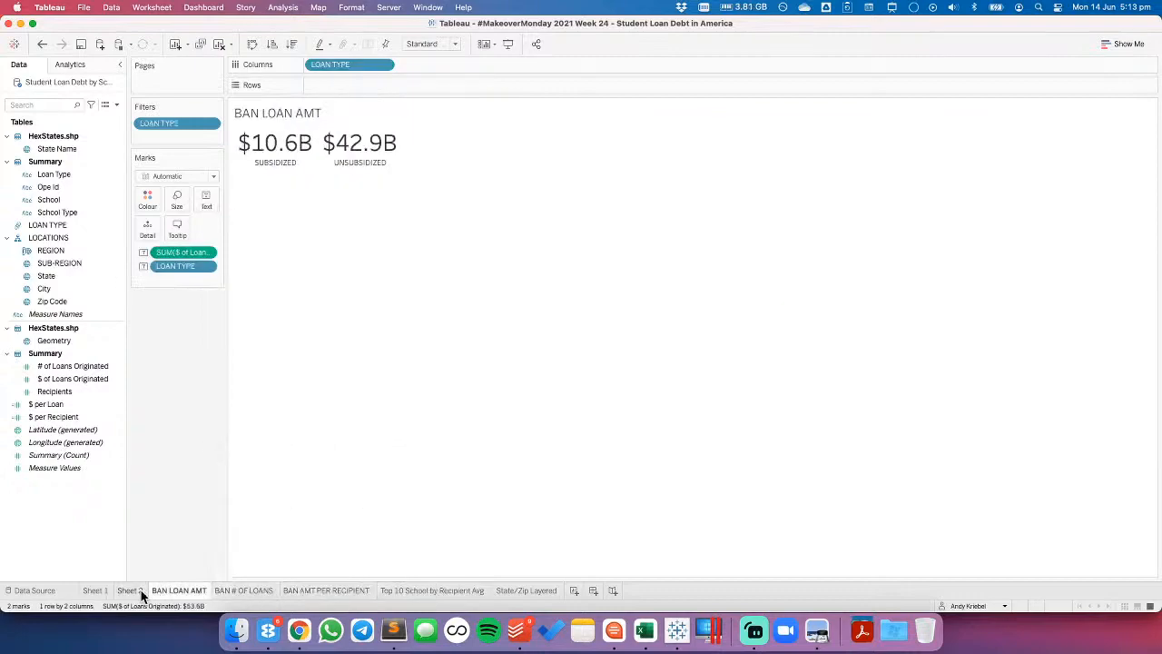
left_click(130, 591)
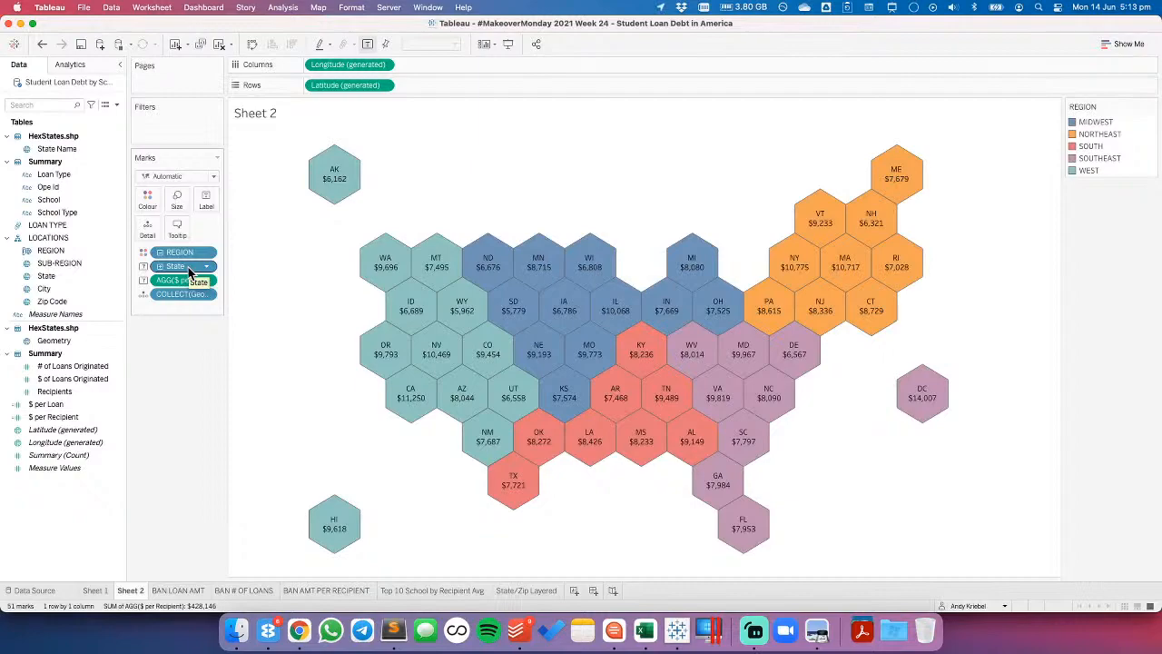
left_click_drag(53, 417, 95, 434)
left_click_drag(201, 259, 147, 227)
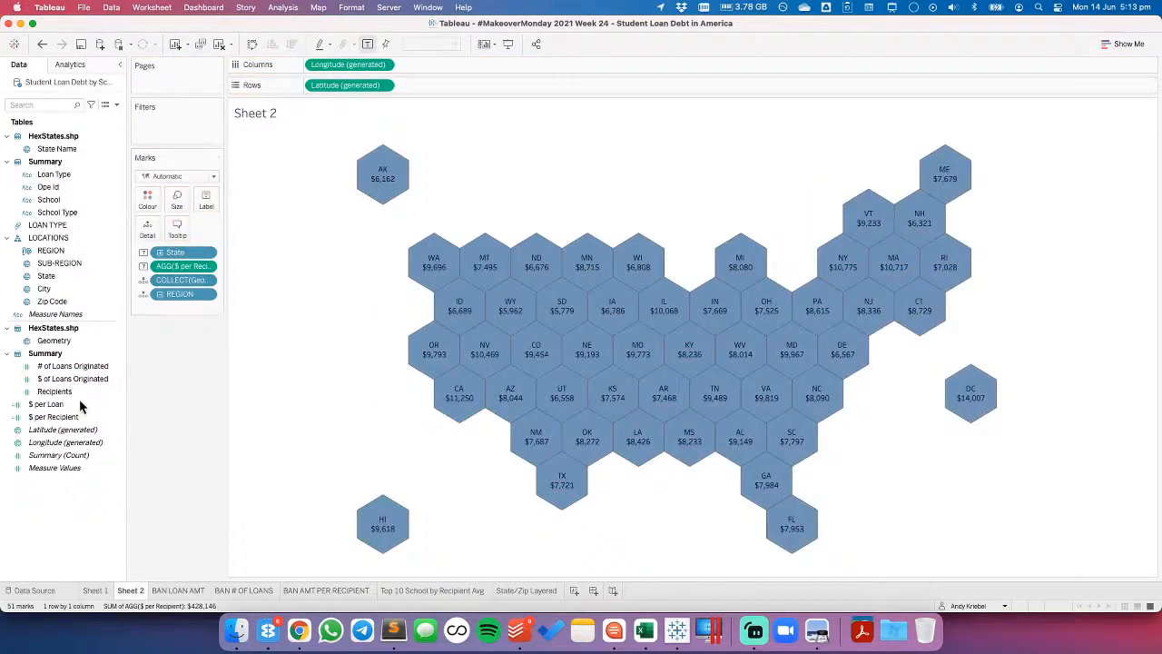
mouse_move(60, 406)
left_mouse_down()
mouse_move(111, 329)
mouse_move(62, 419)
mouse_move(148, 201)
left_mouse_up()
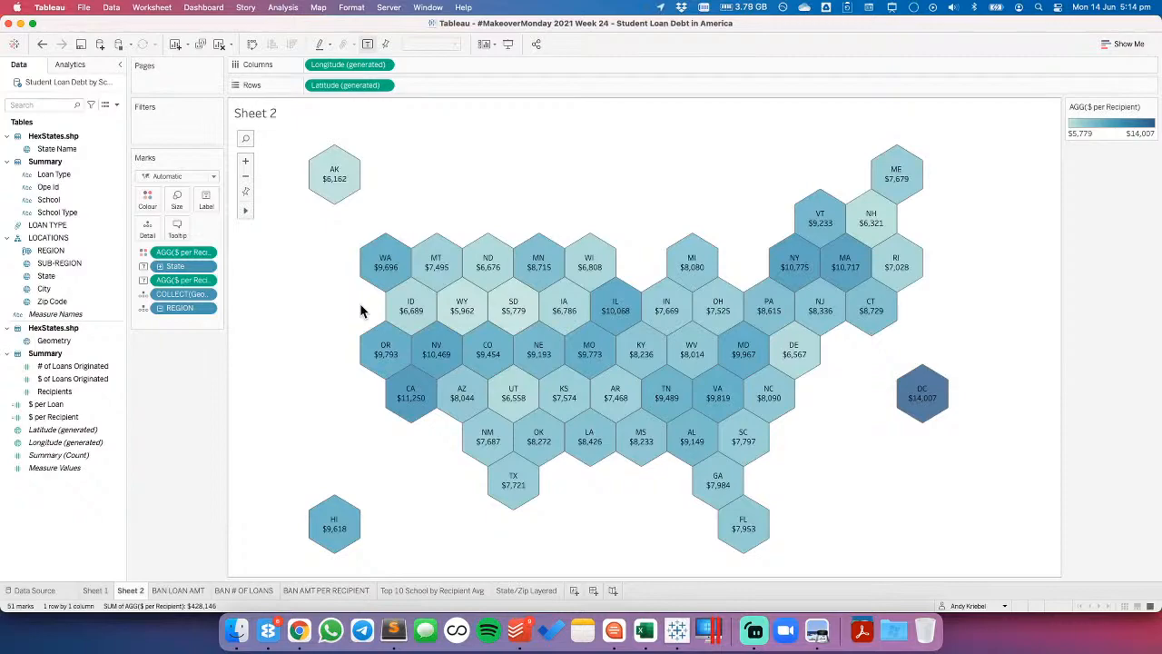
mouse_move(335, 169)
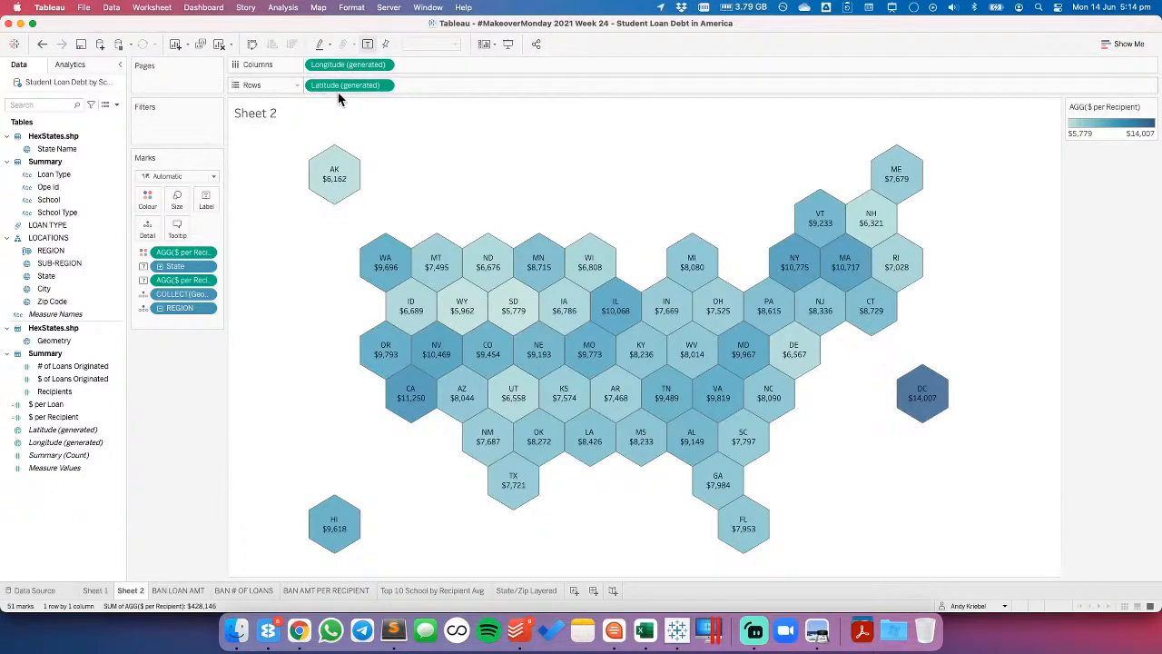
- Set the border of the hexagons on the map to None
left_click(147, 202)
left_click(238, 301)
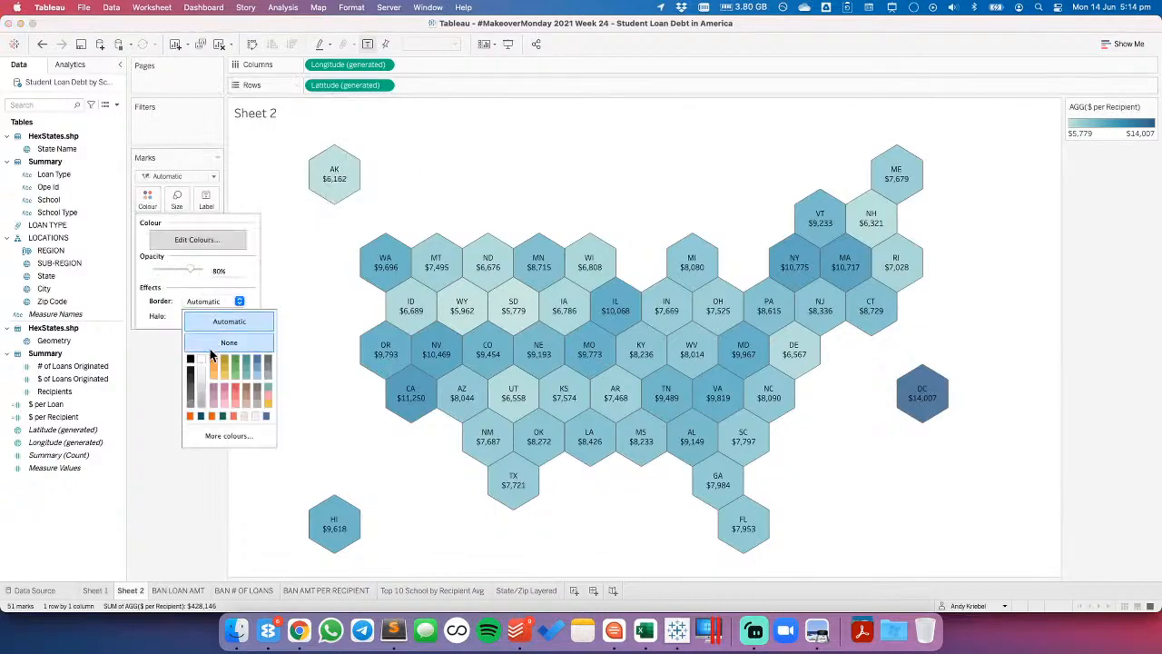
left_click(218, 343)
left_click(306, 319)
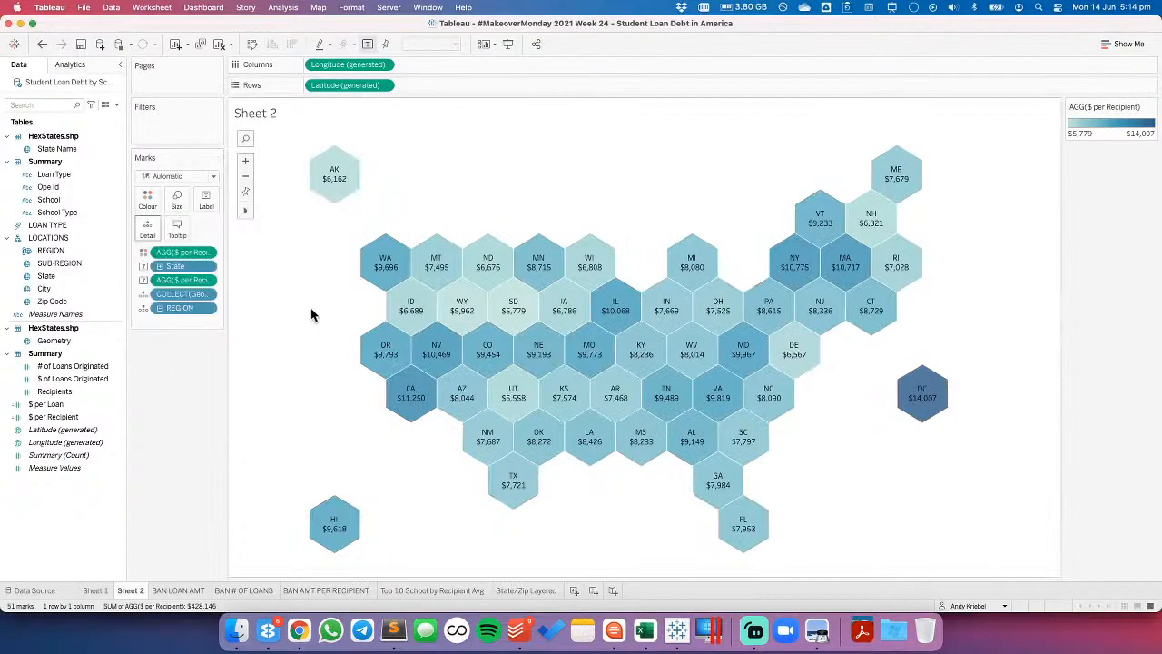
- Duplicate Latitude (generated) on Rows to make a second map and set its mark type to Shape
left_click_drag(341, 84, 435, 84)
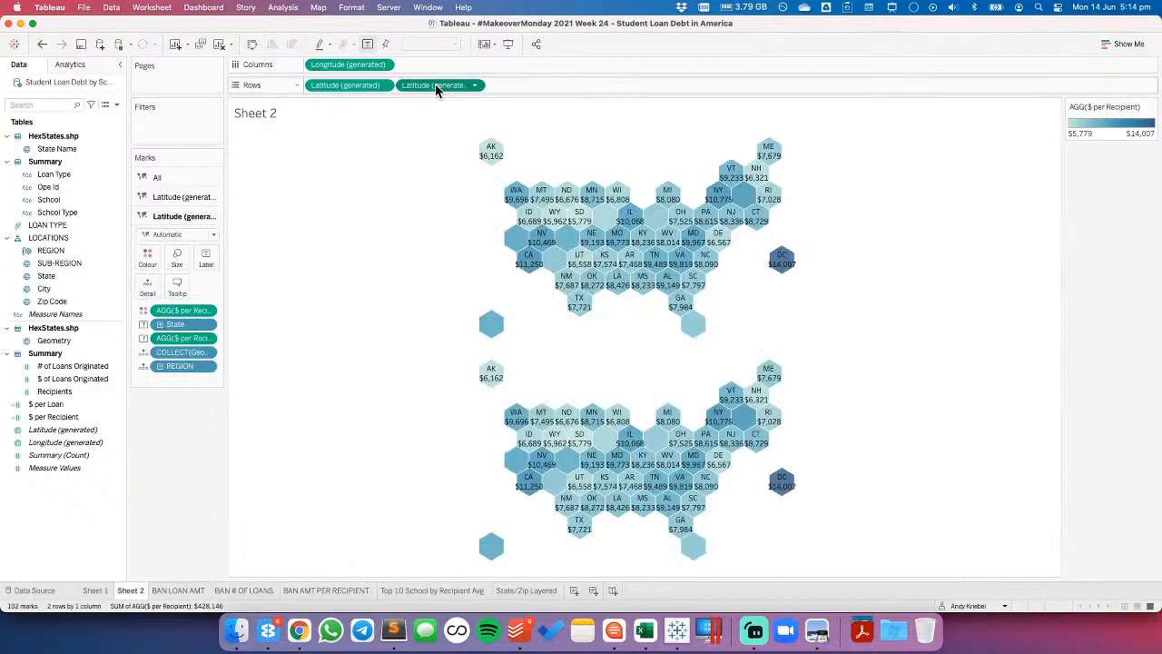
left_click(166, 237)
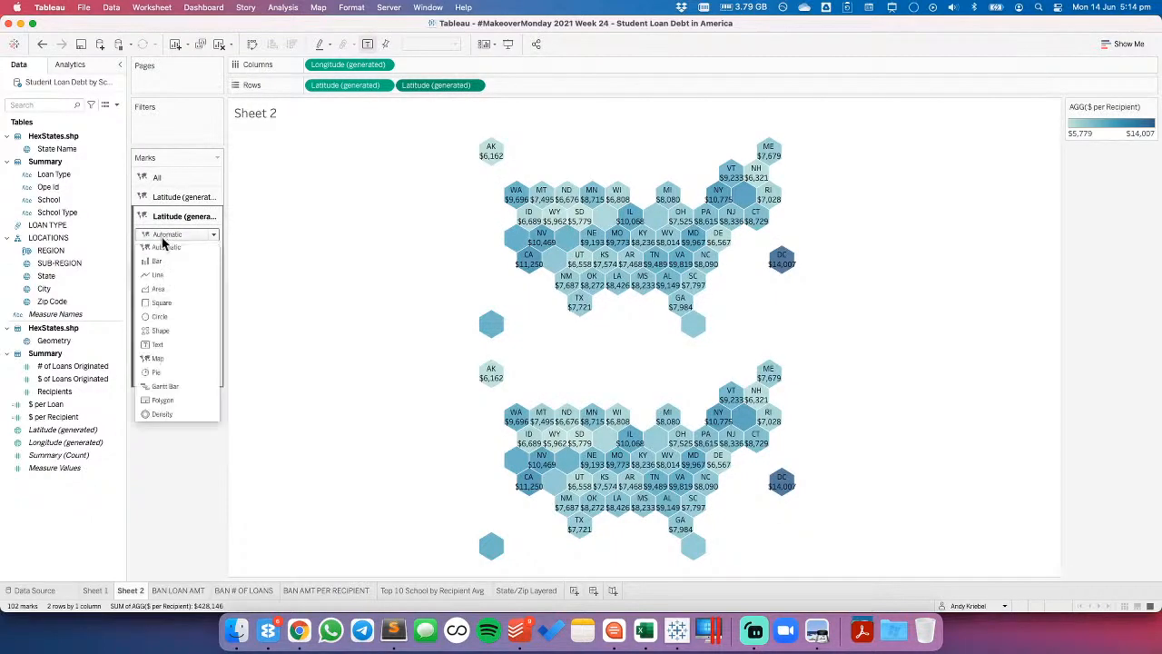
left_click(176, 331)
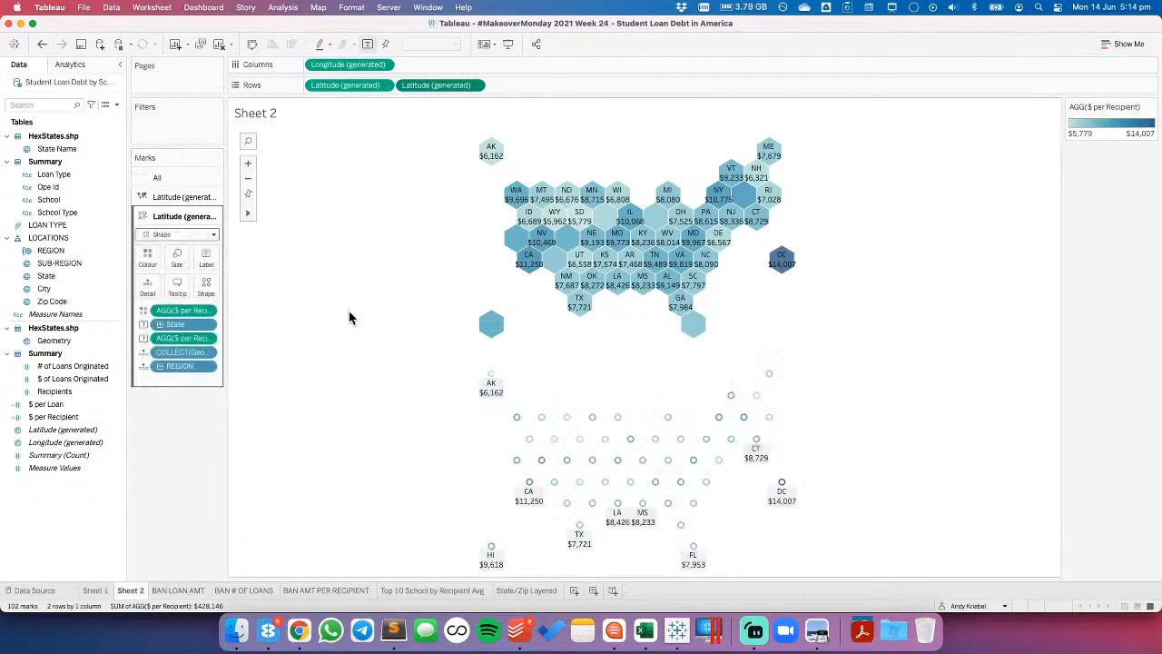
- Change the second map's marks to the solid black hexagon from the Icons shape palette
left_click(206, 286)
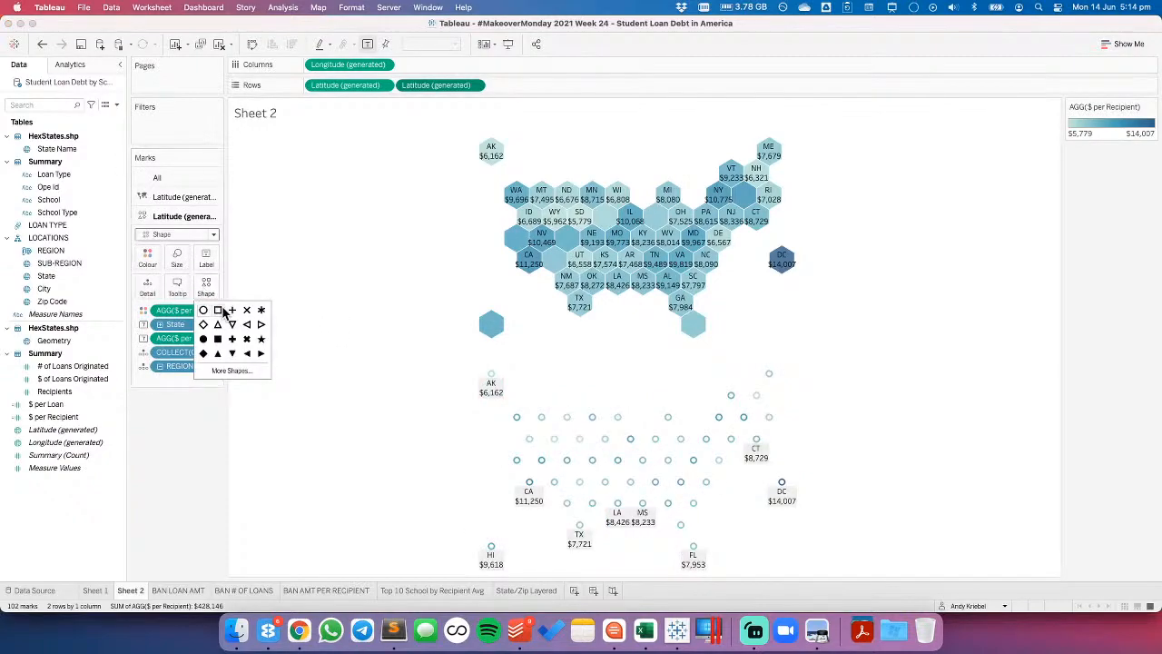
left_click(231, 370)
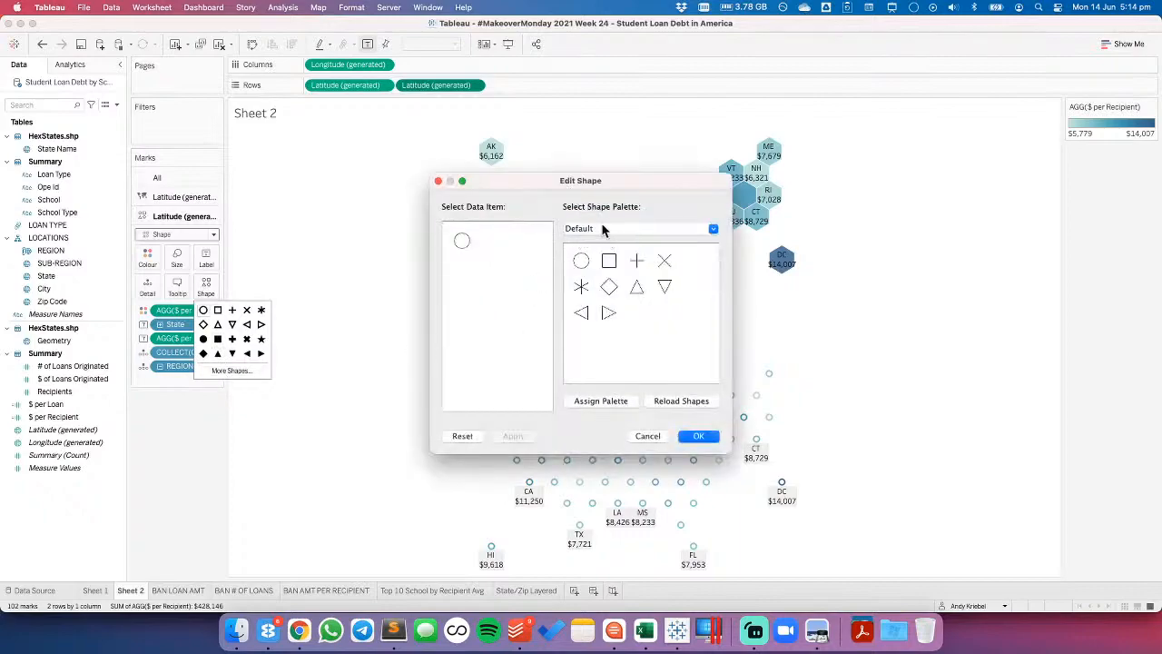
left_click(600, 229)
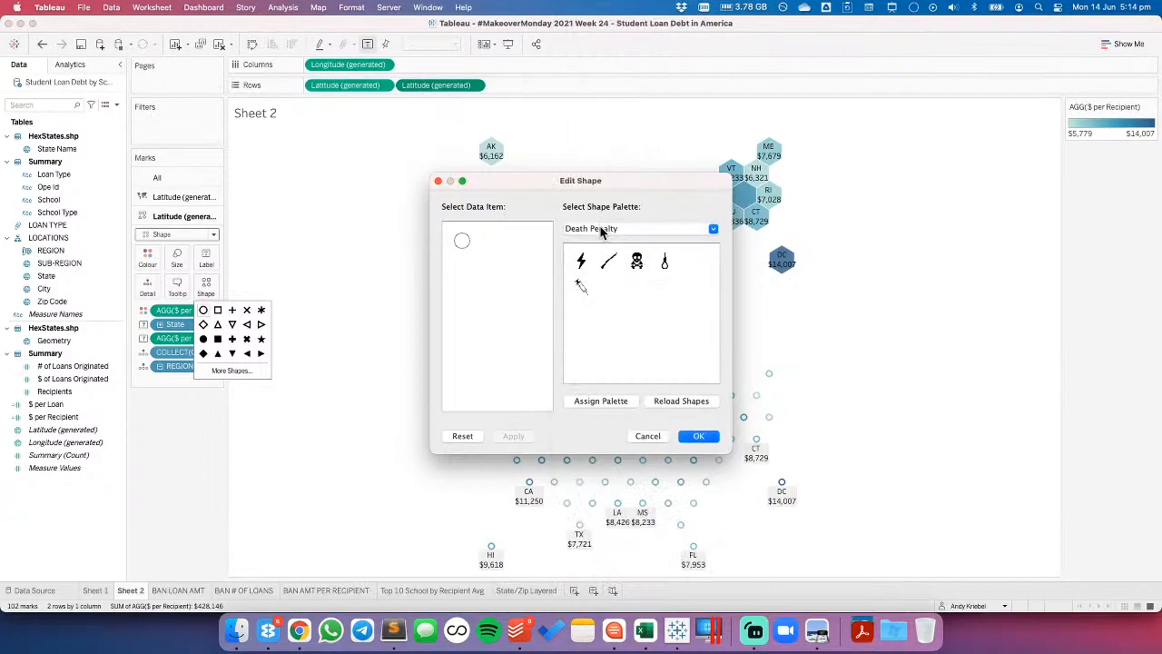
left_click(600, 228)
scroll(624, 218, "up", 3)
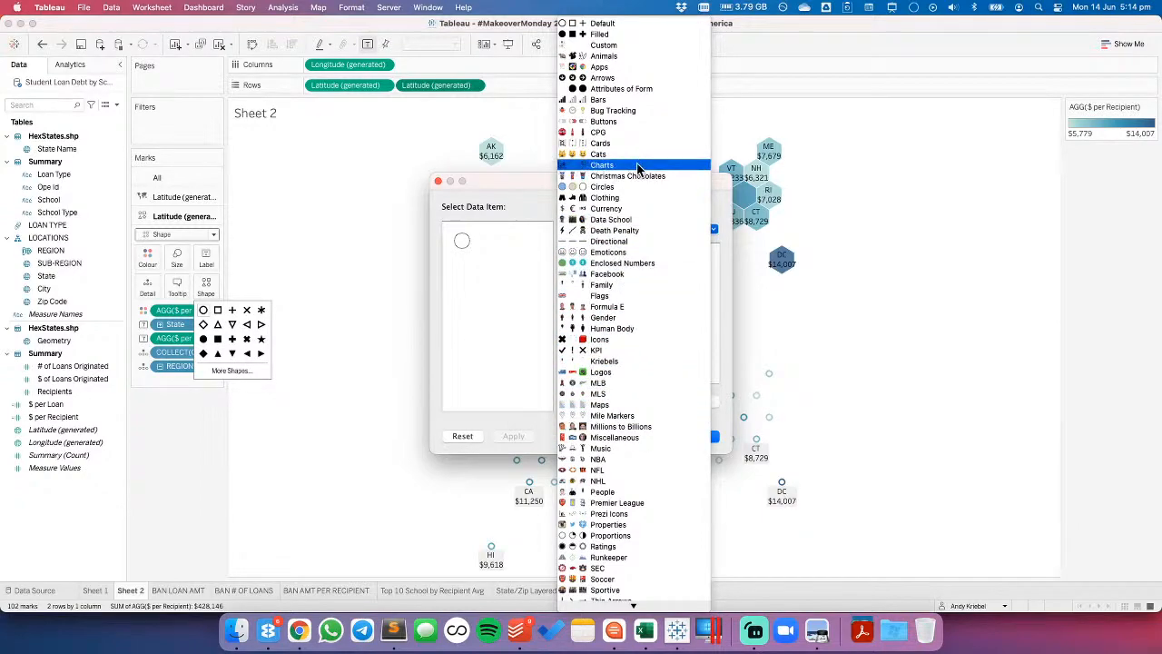
left_click(613, 90)
left_click(619, 229)
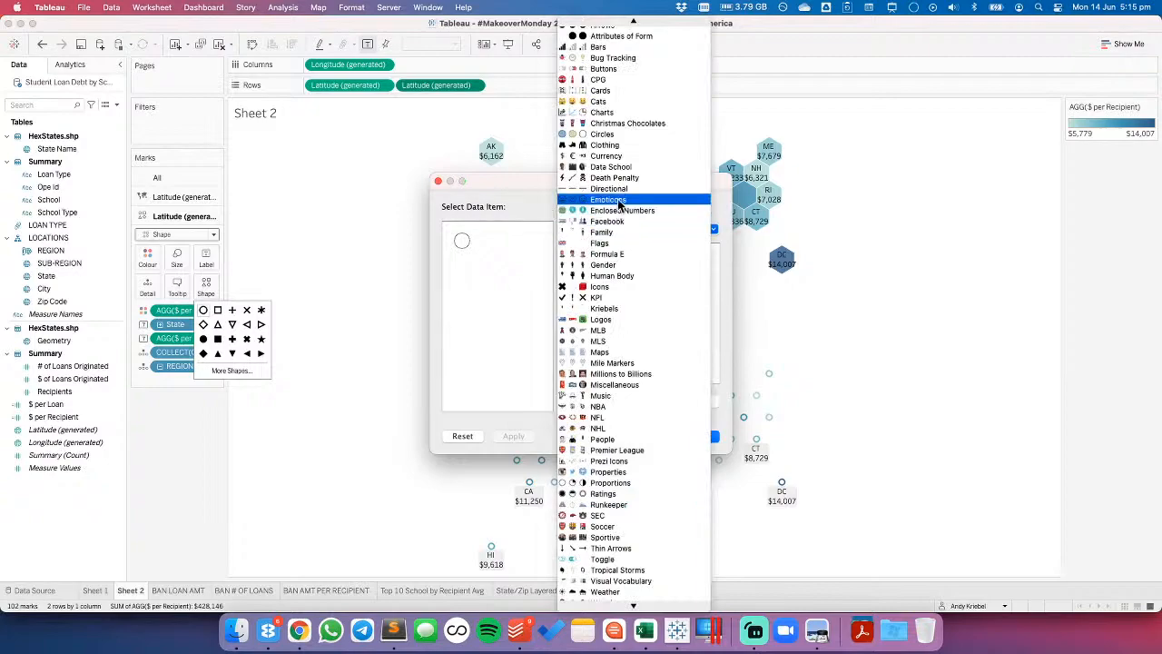
left_click(604, 286)
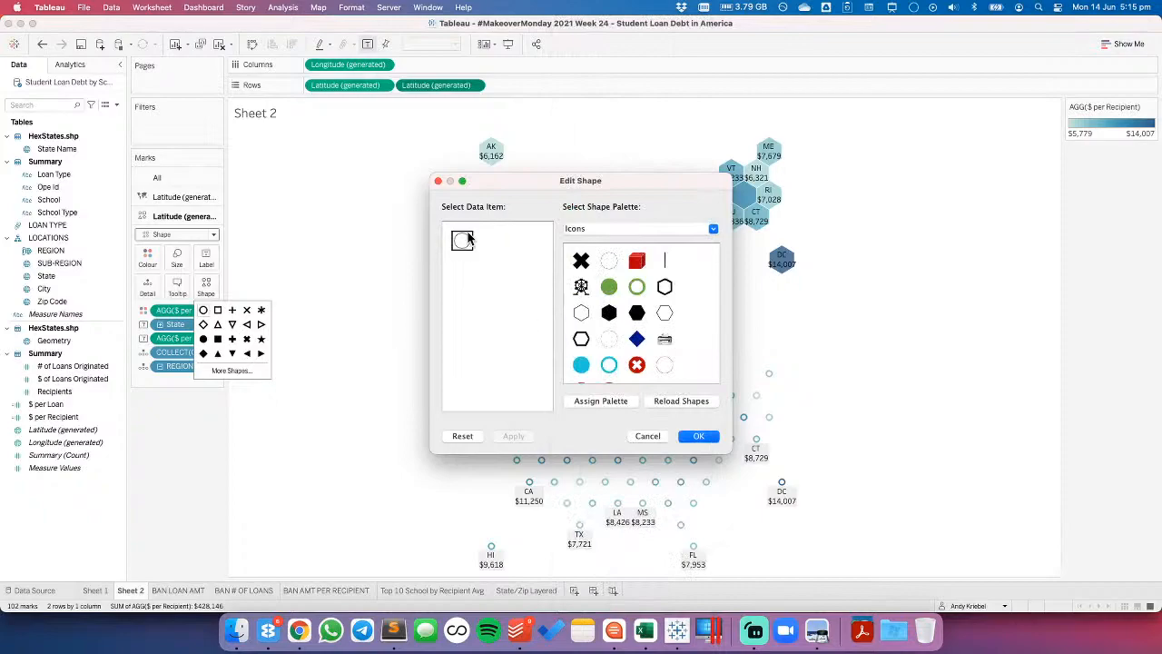
left_click(609, 312)
left_click(699, 436)
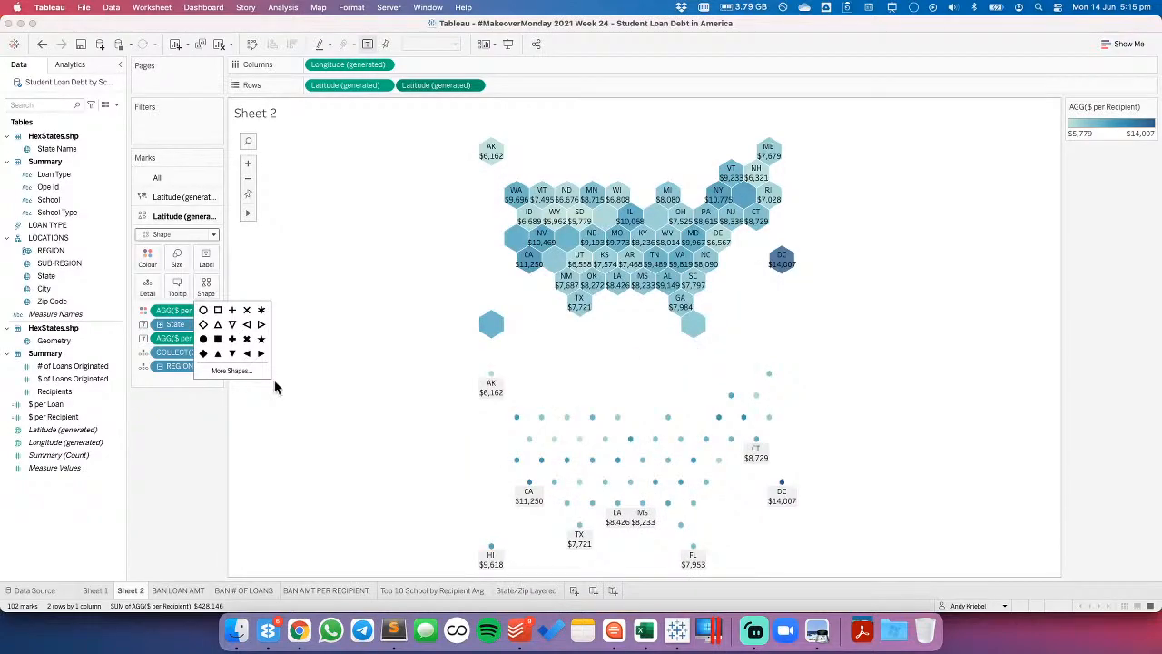
left_click(166, 446)
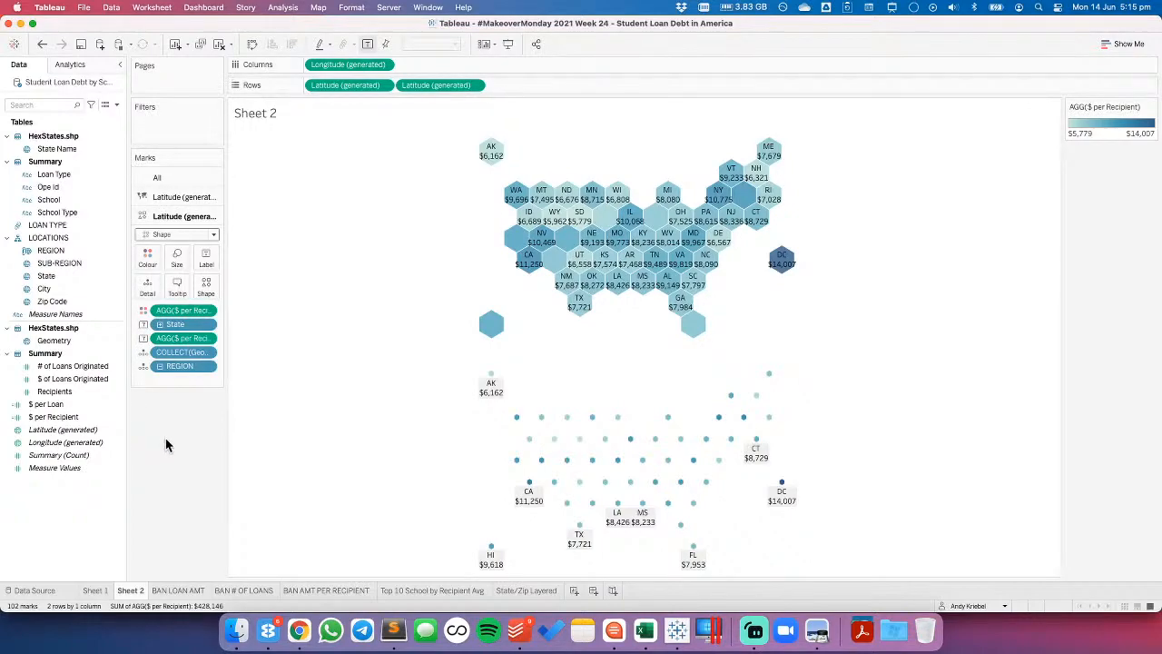
- On the first map, move $ per Recipient from Colour and State from Label to Detail, and remove the $ per Recipient label
left_click(159, 196)
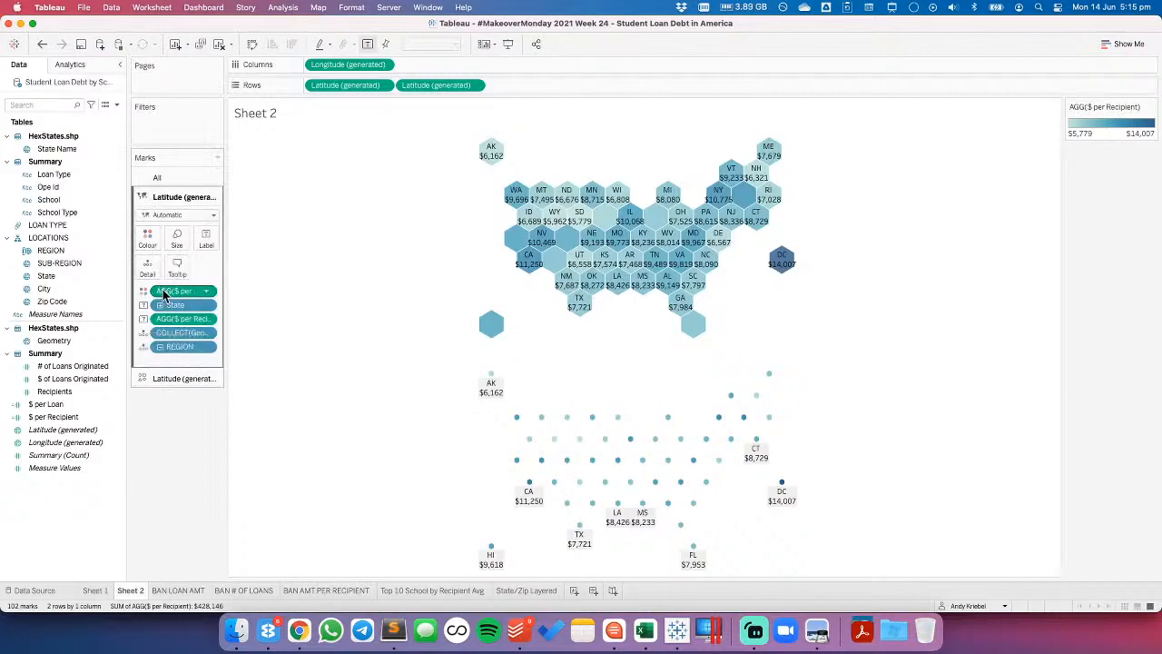
left_click_drag(163, 292, 146, 268)
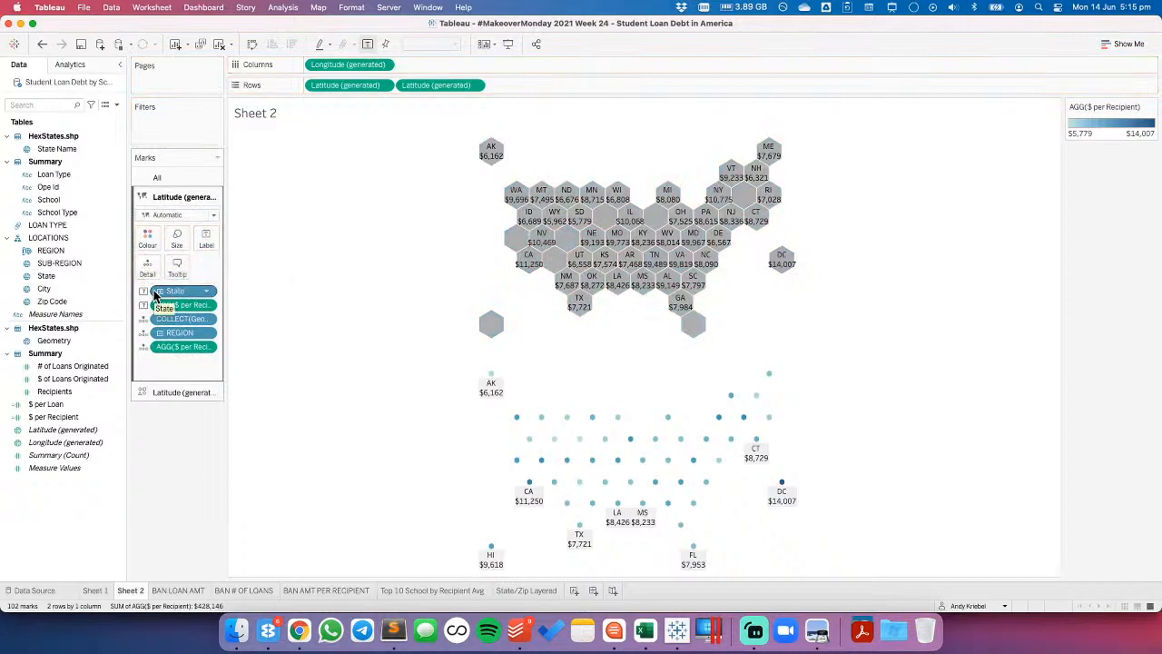
left_click(143, 291)
left_click(159, 330)
left_click_drag(177, 303, 176, 514)
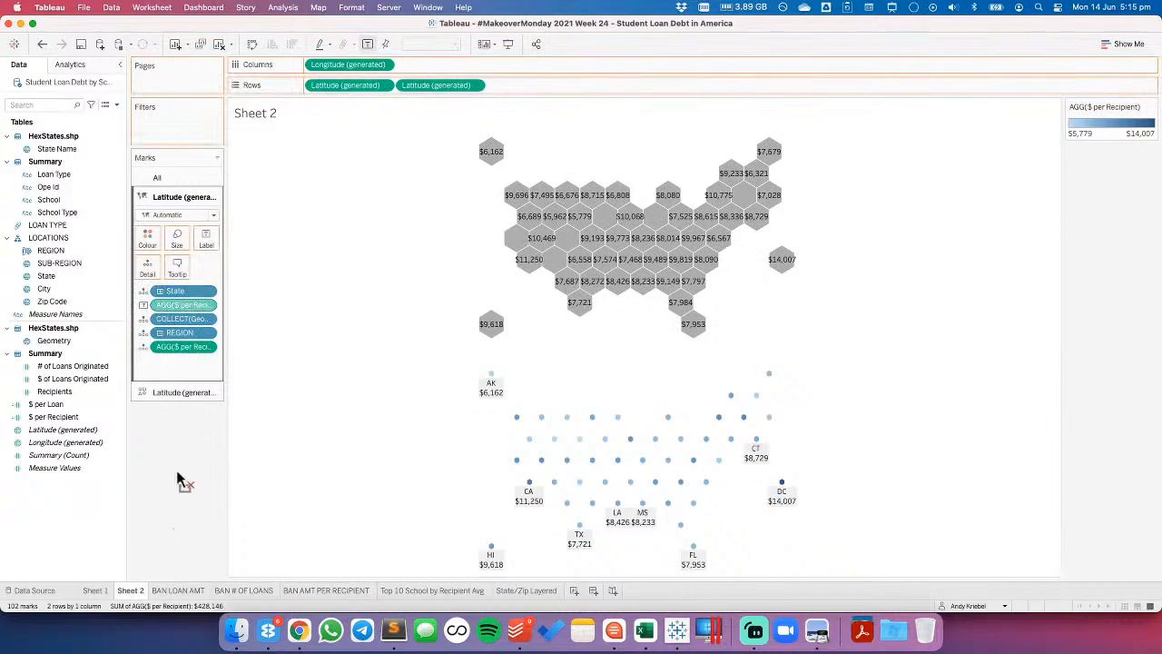
- Overlay the two maps as a dual axis and enlarge the shape hexagons until they nearly fill the base hexagons
left_click(185, 381)
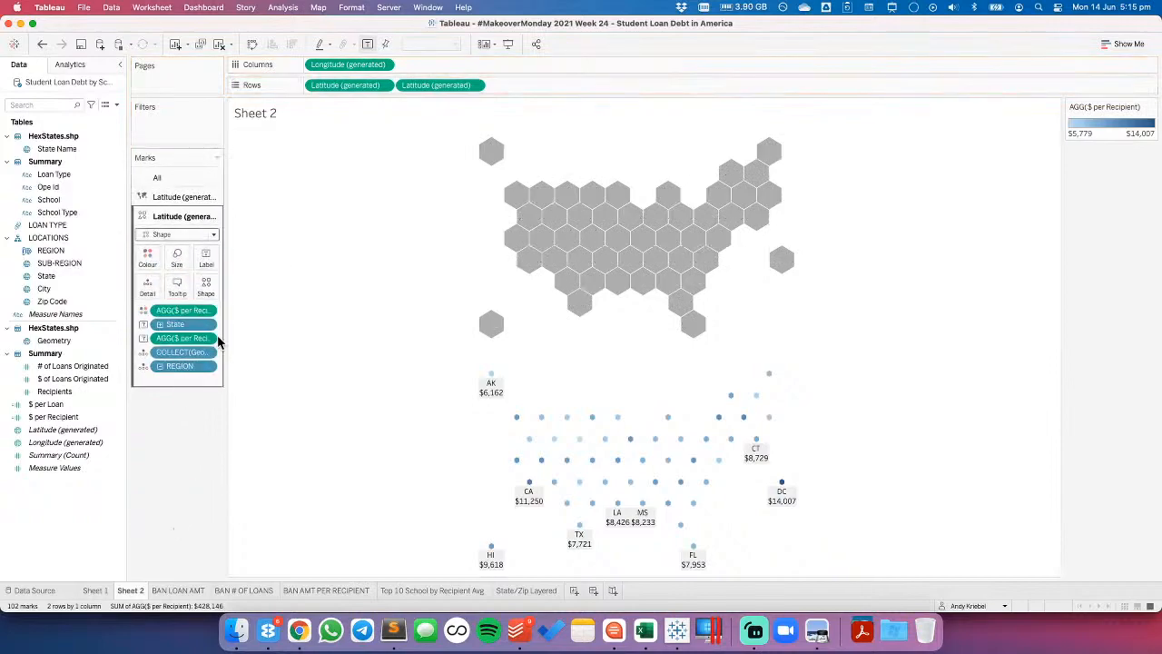
left_click(474, 86)
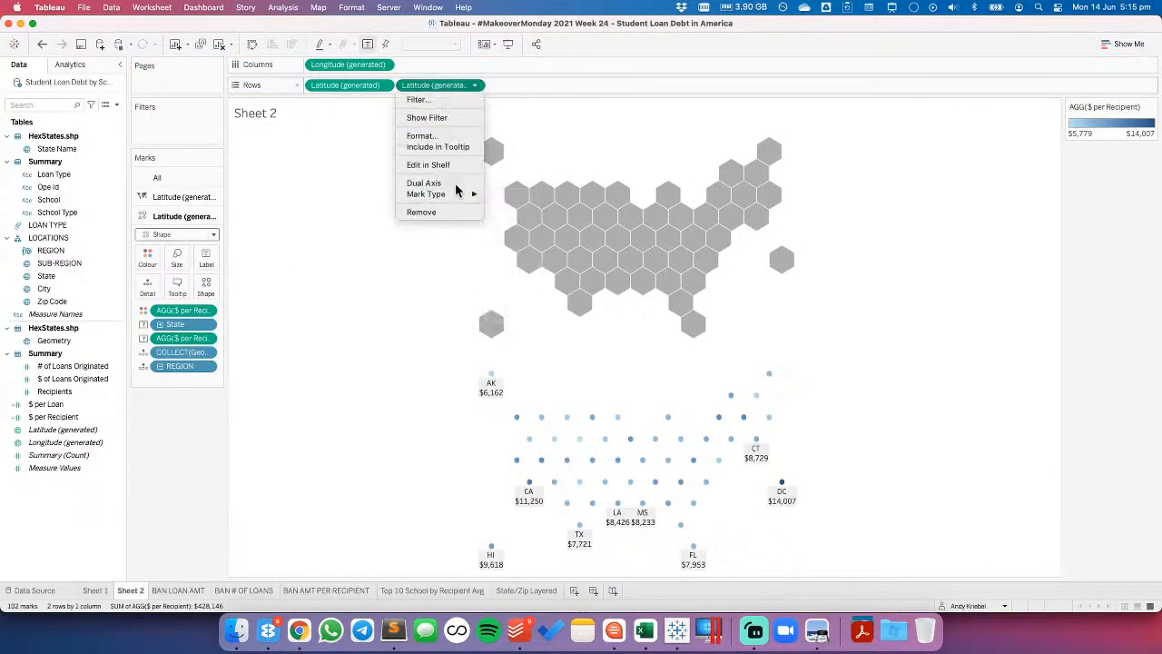
left_click(455, 184)
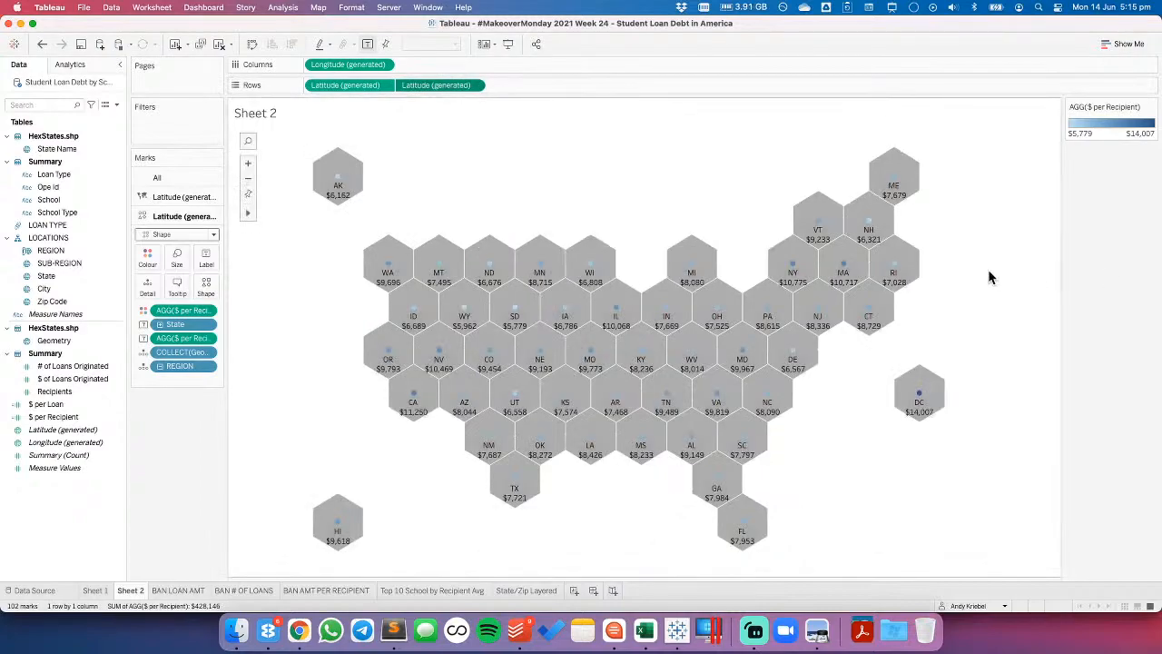
left_click(185, 262)
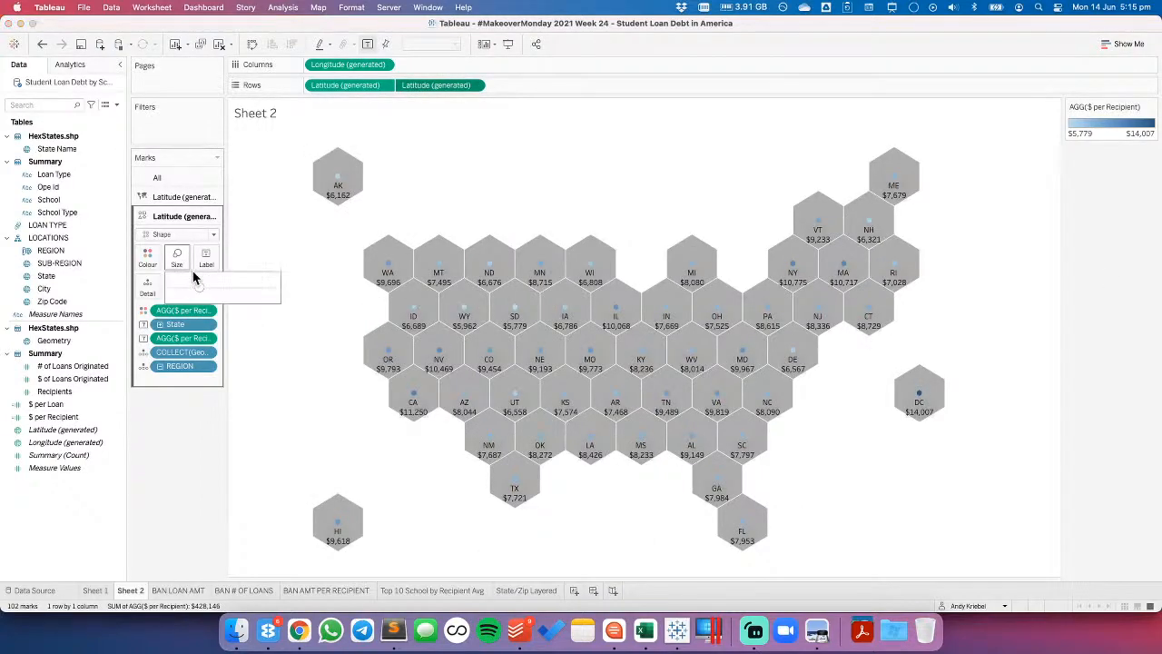
left_click(242, 291)
left_click_drag(240, 288, 261, 292)
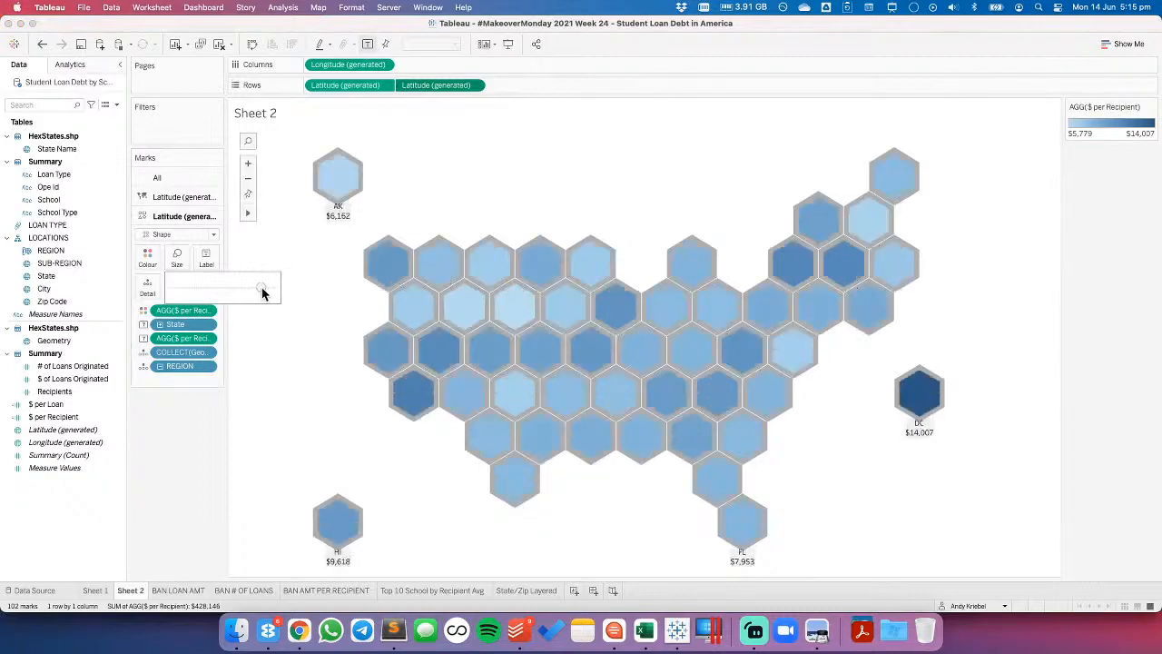
- Centre the shape labels horizontally and vertically, and allow them to overlap other marks
left_click(206, 259)
left_click(278, 352)
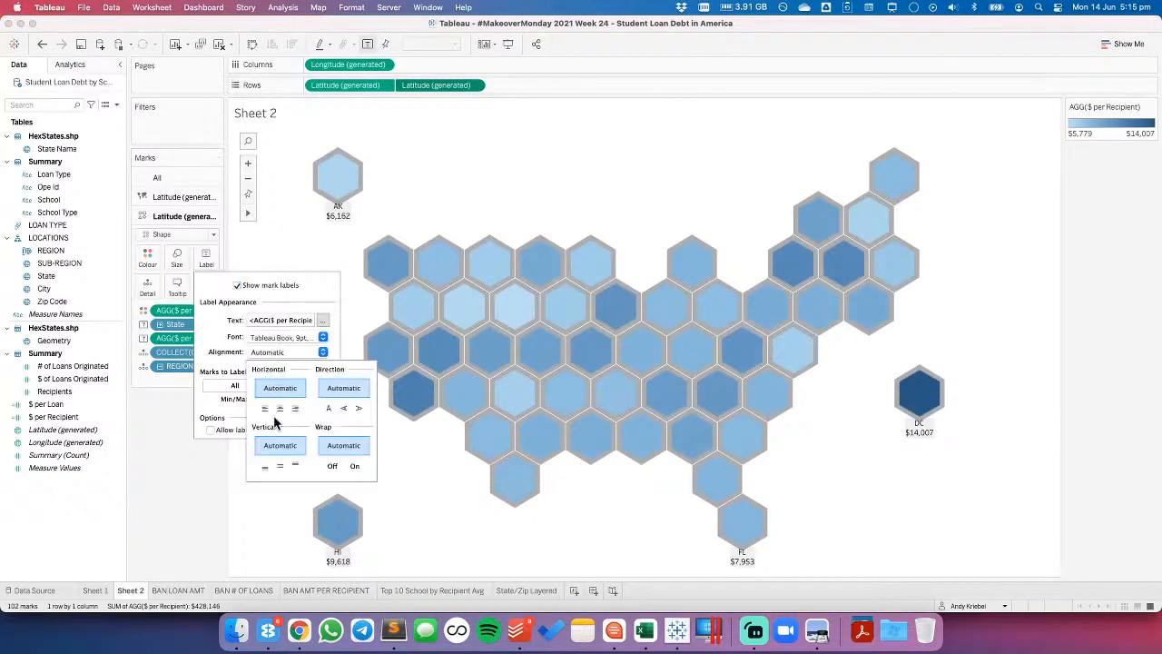
left_click(279, 467)
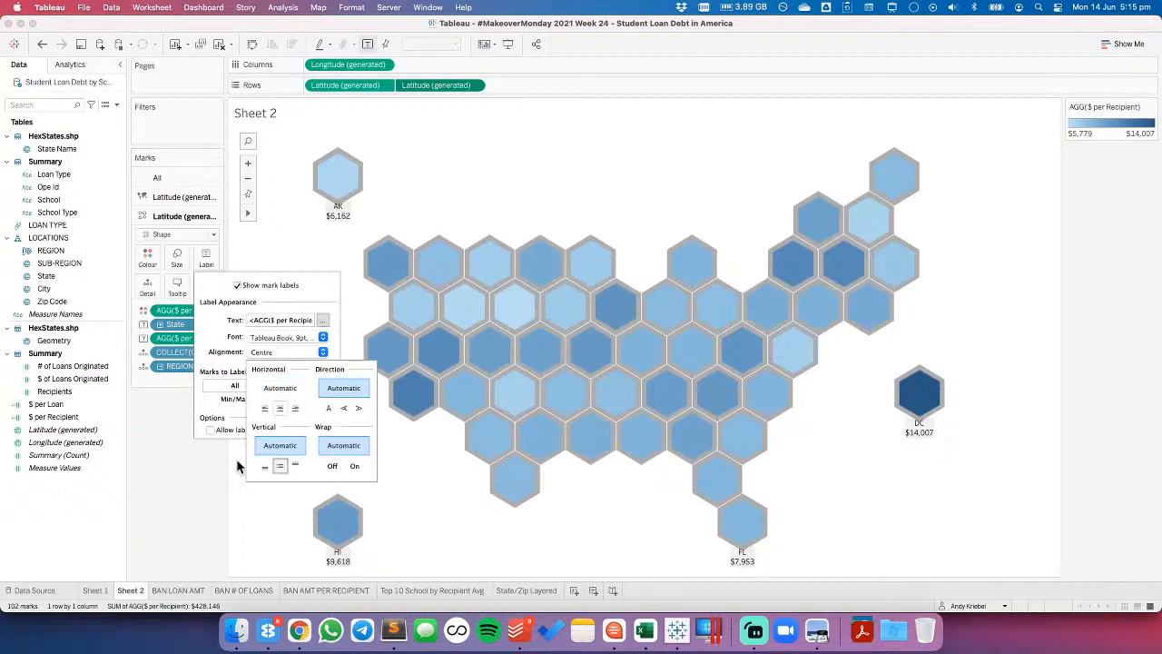
left_click(210, 428)
left_click(165, 442)
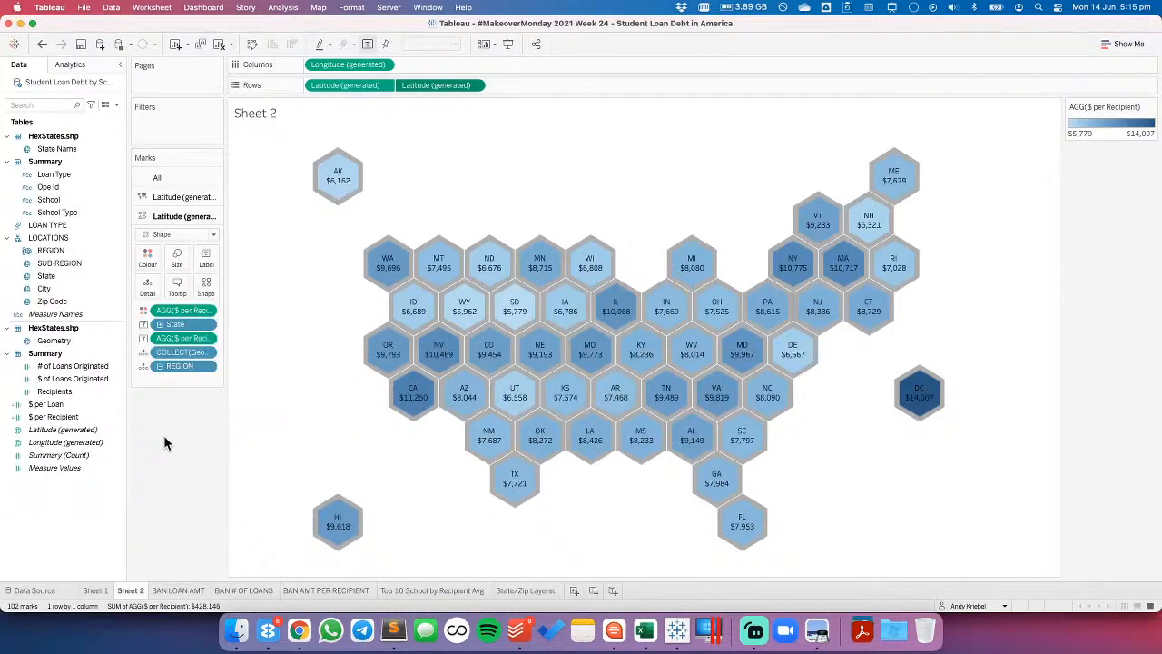
- Colour the first map layer's base hexagons by REGION
left_click(184, 196)
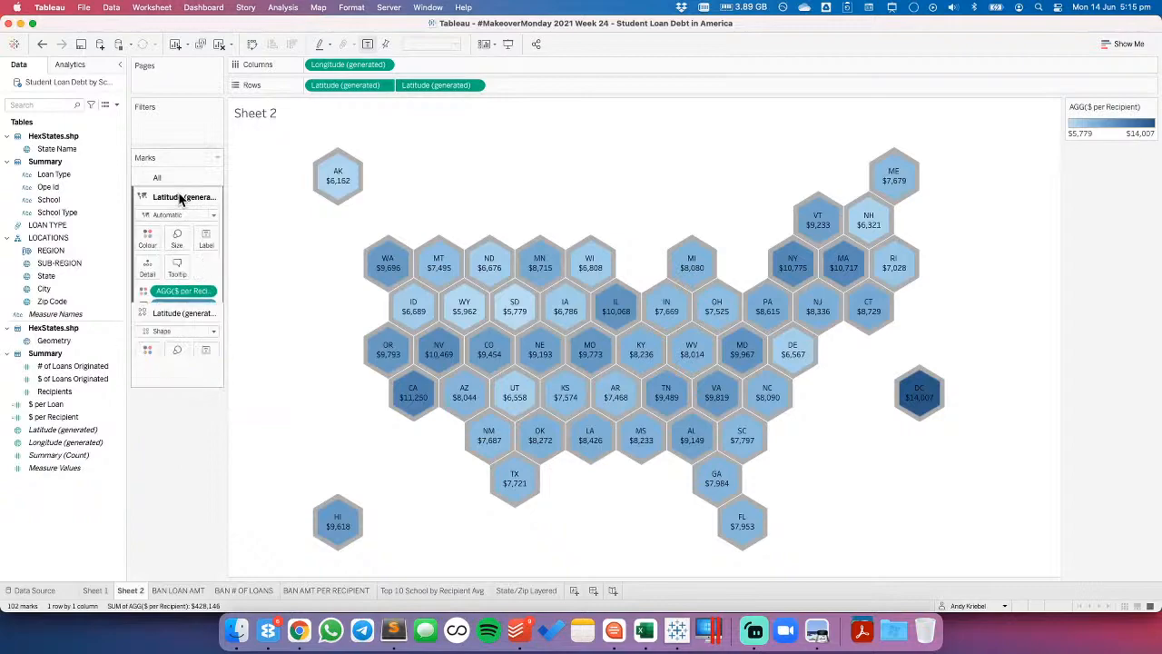
left_click(144, 333)
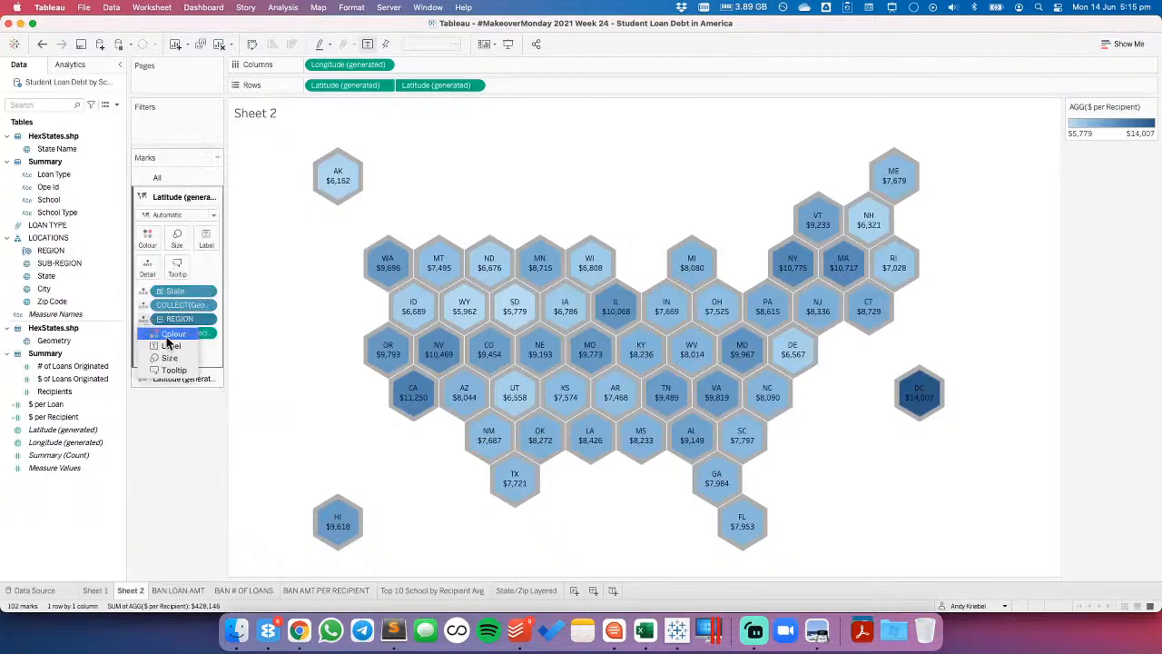
left_click(168, 334)
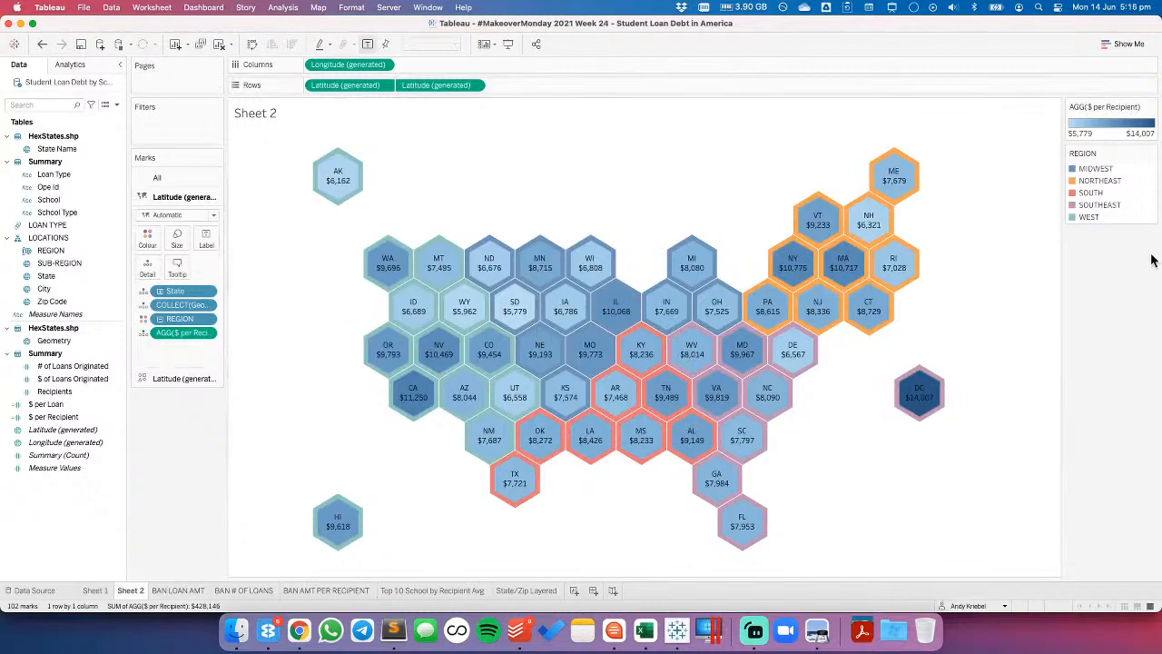
- Assign the Hue Circle colour palette to the REGION values and apply it to the map
double_click(1129, 218)
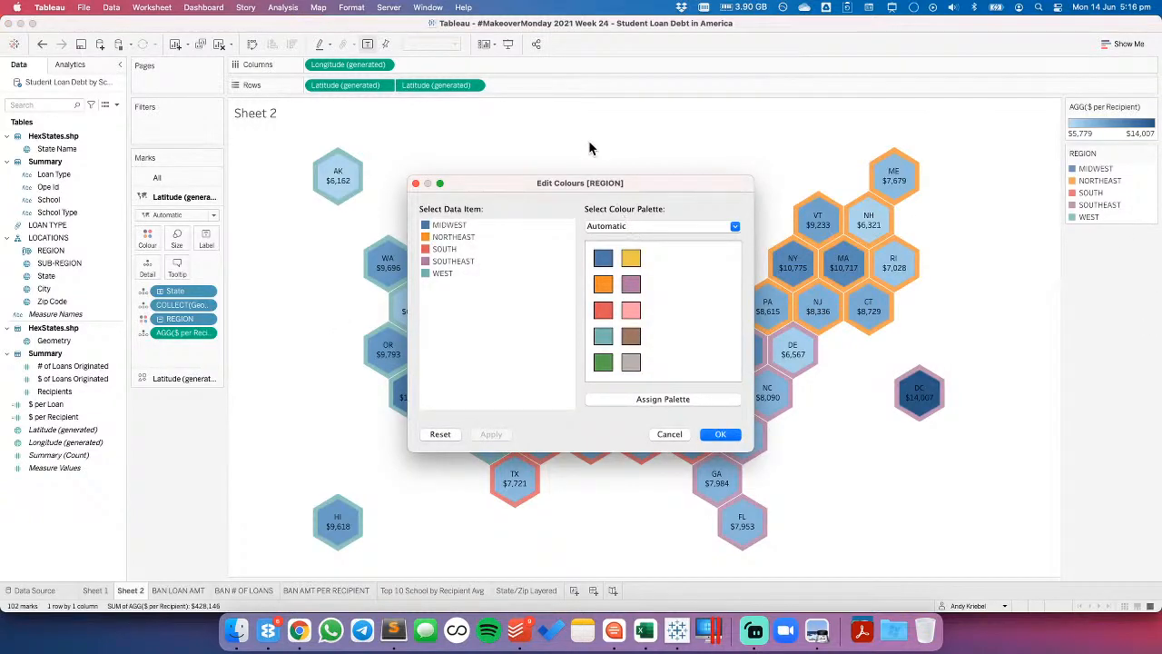
left_click(620, 226)
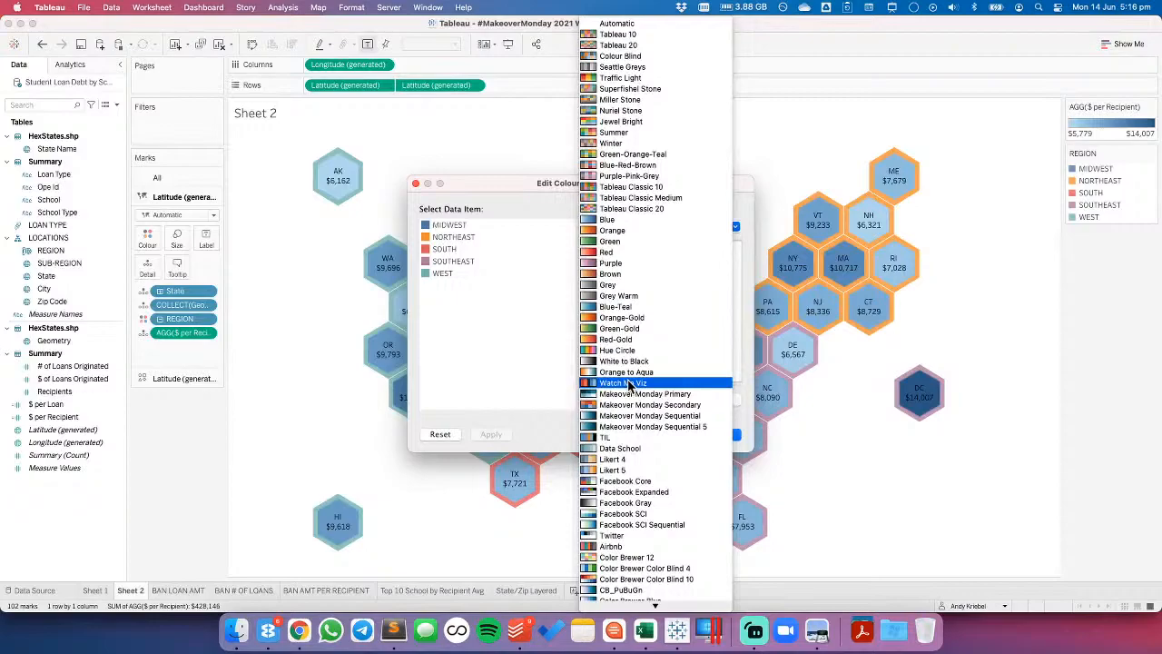
scroll(629, 384, "down", 5)
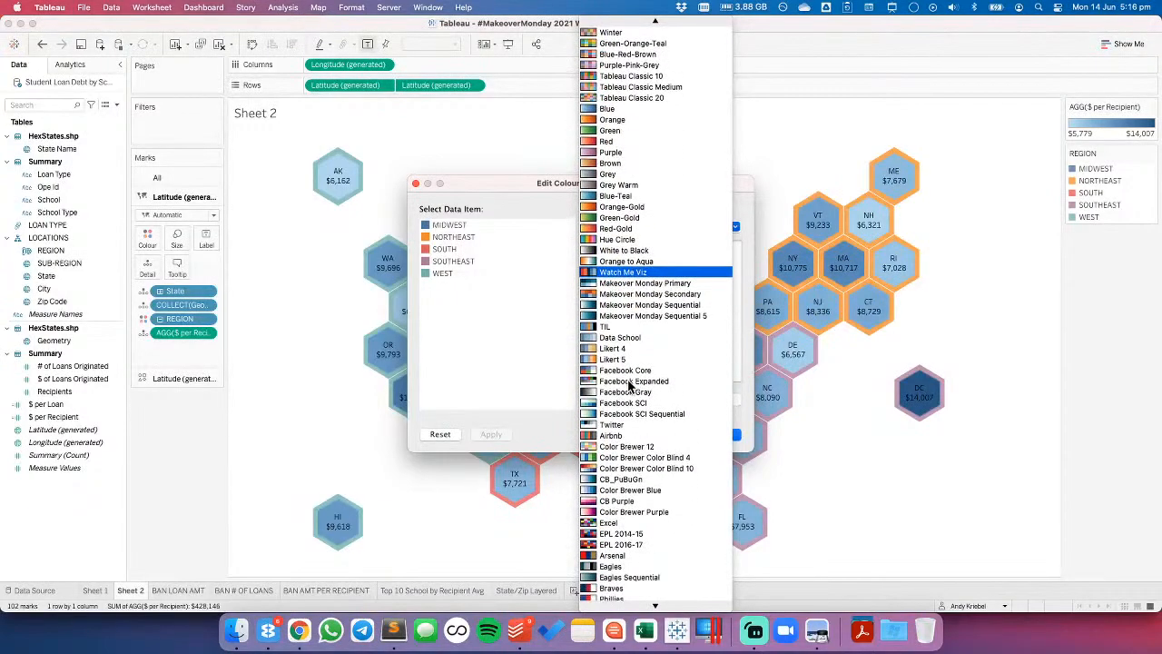
scroll(630, 385, "down", 15)
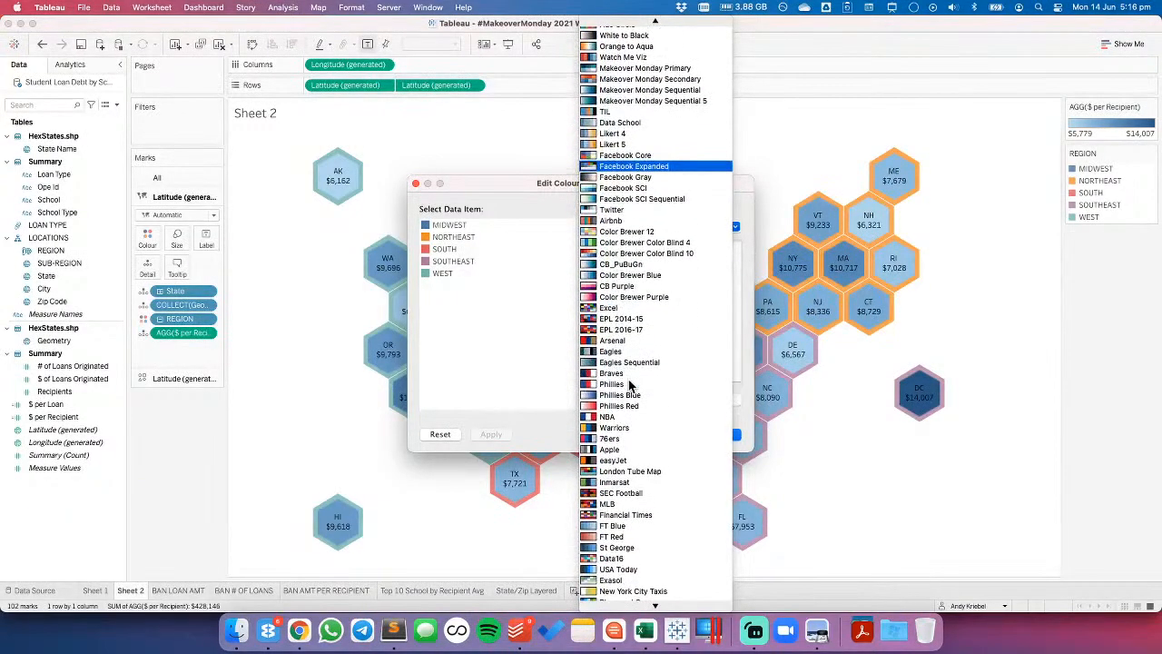
scroll(629, 384, "down", 6)
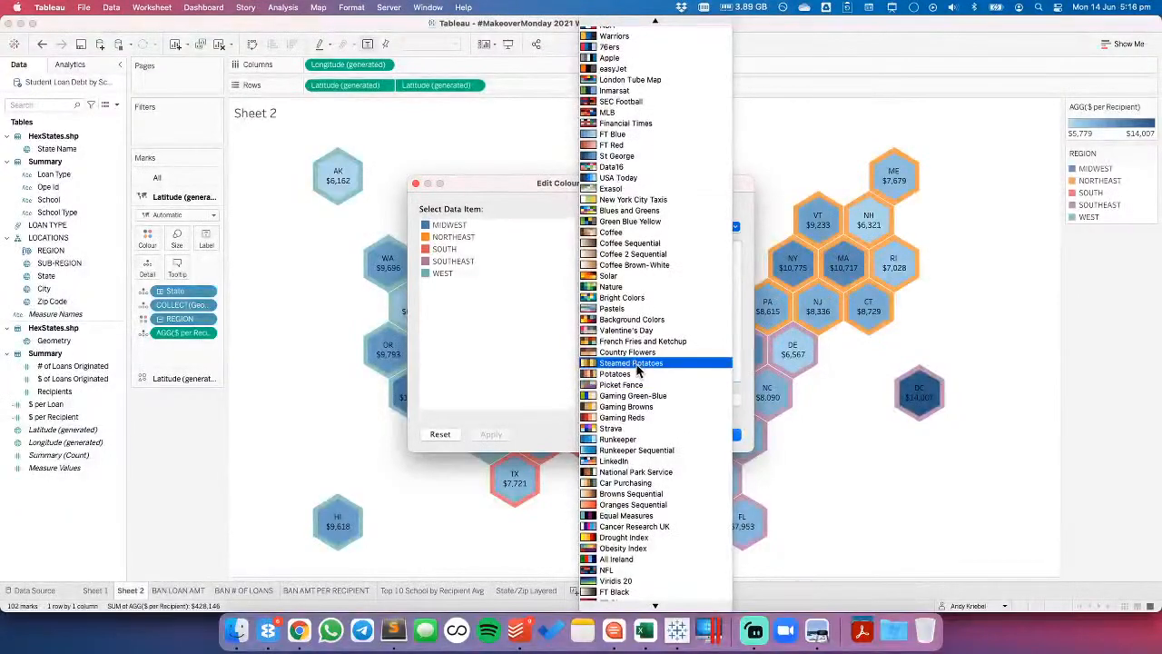
scroll(639, 367, "up", 20)
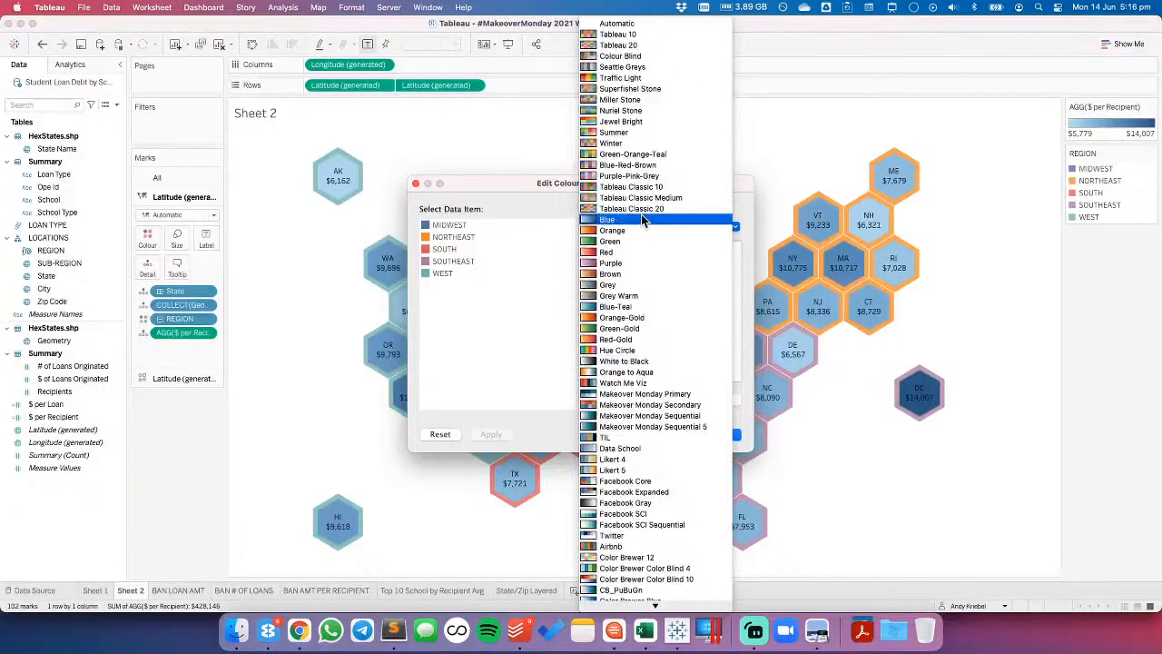
left_click(616, 56)
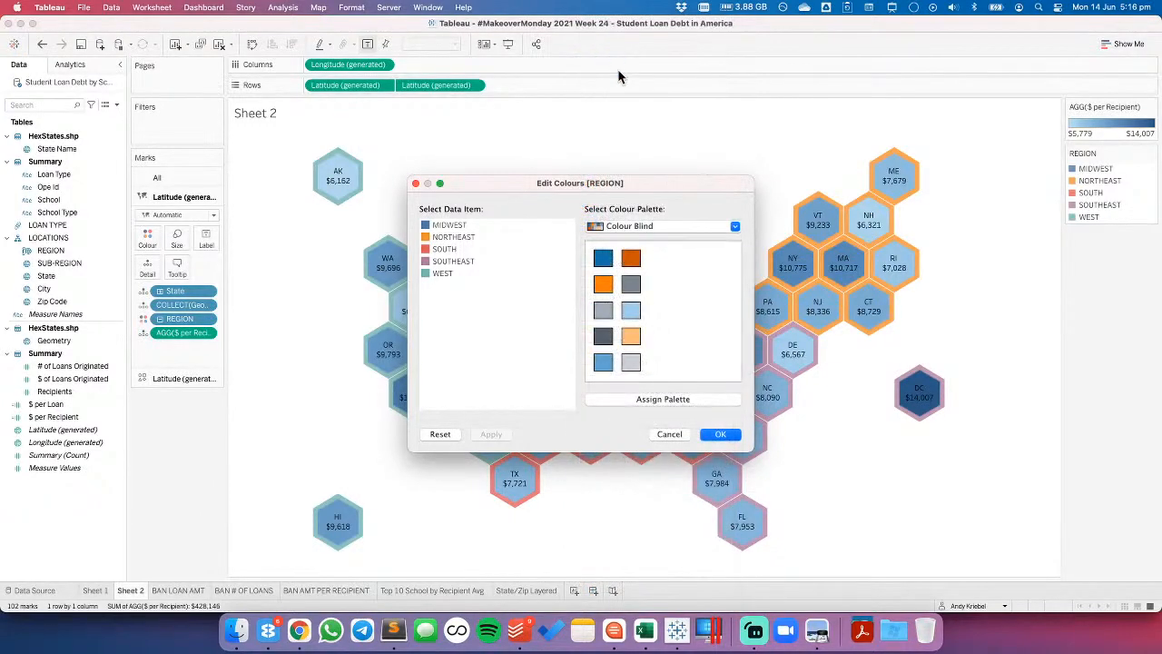
left_click(638, 225)
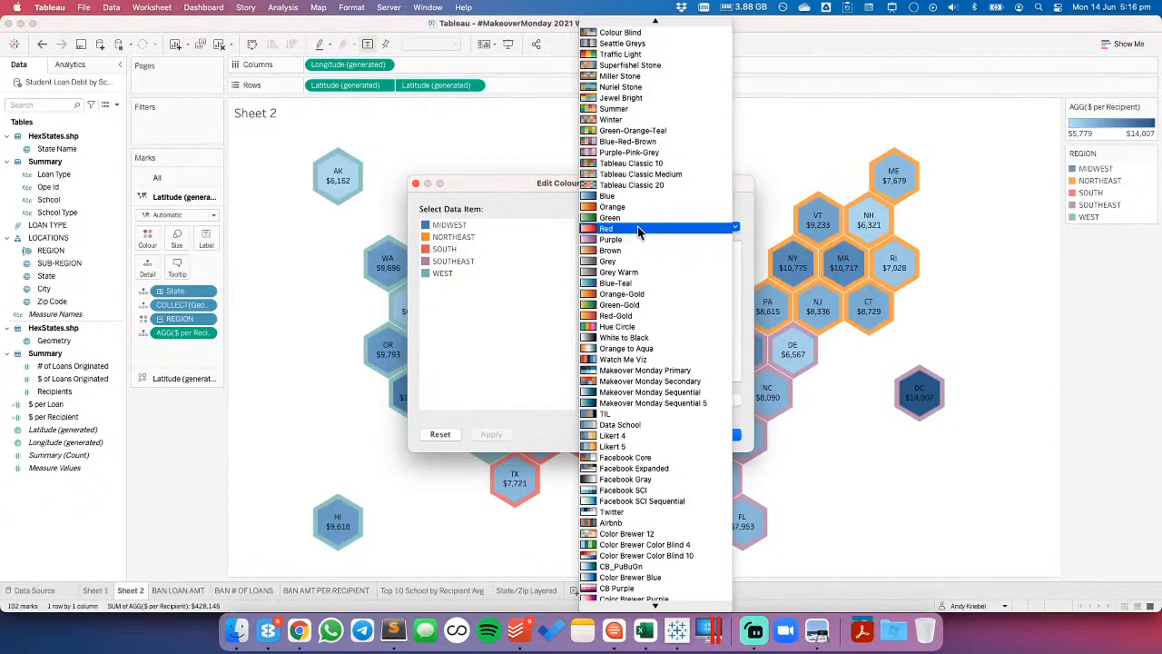
left_click(622, 330)
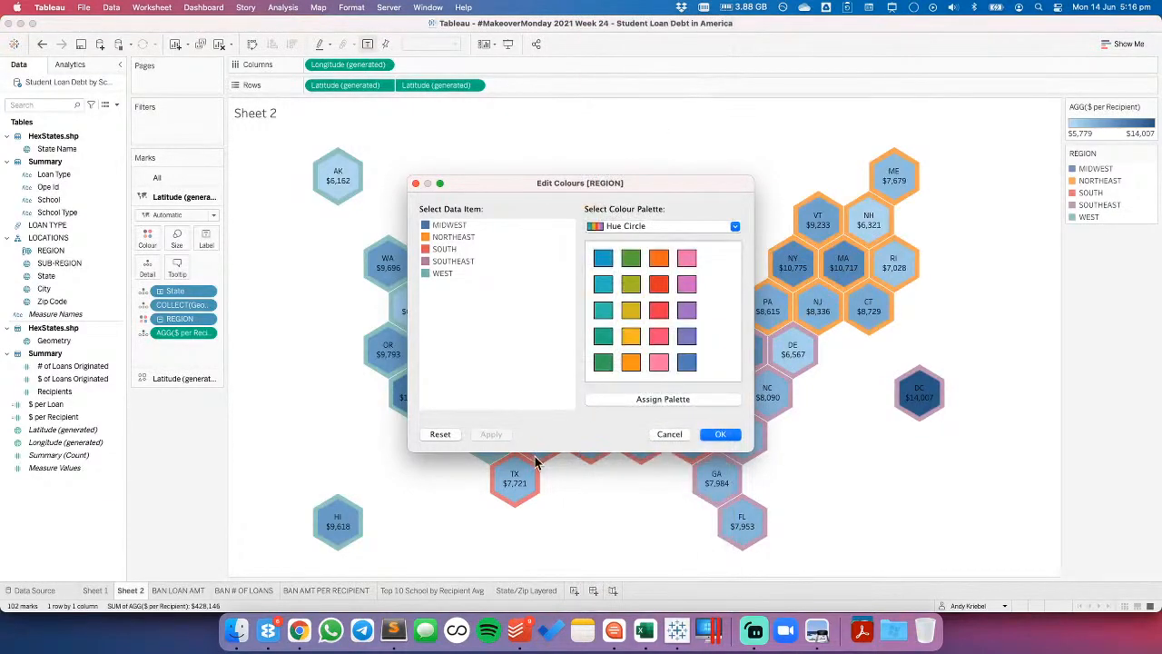
left_click(651, 403)
left_click(489, 435)
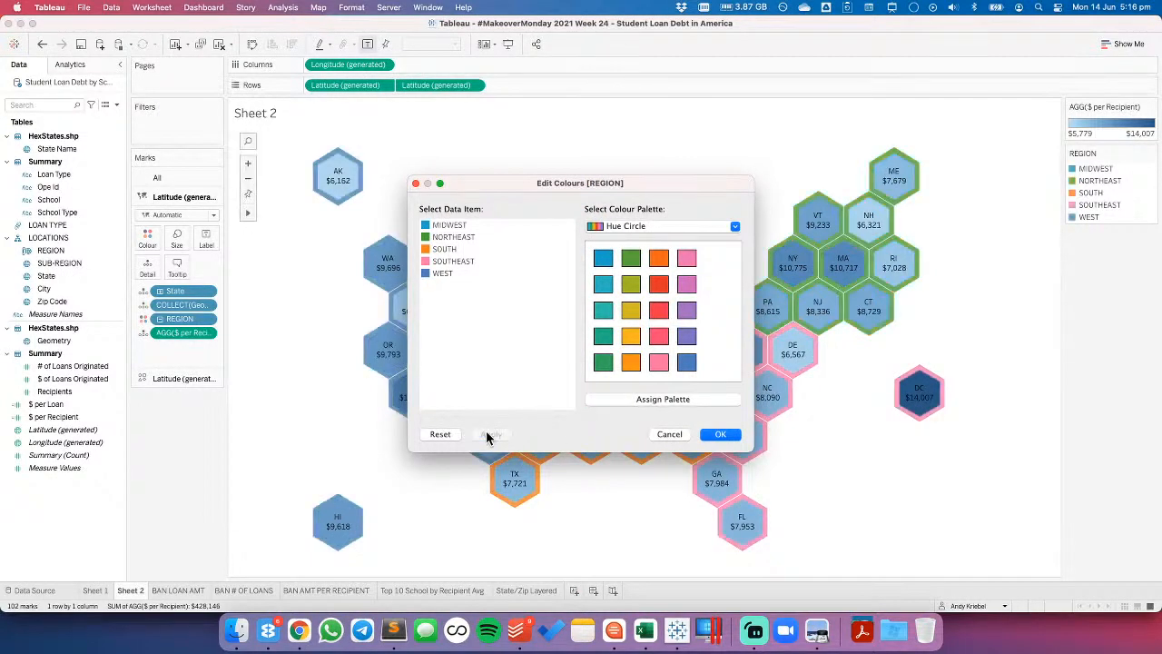
- Colour MIDWEST red, NORTHEAST orange and SOUTH dark navy using the Watch Me Viz palette
left_click_drag(684, 185, 796, 181)
left_click(727, 223)
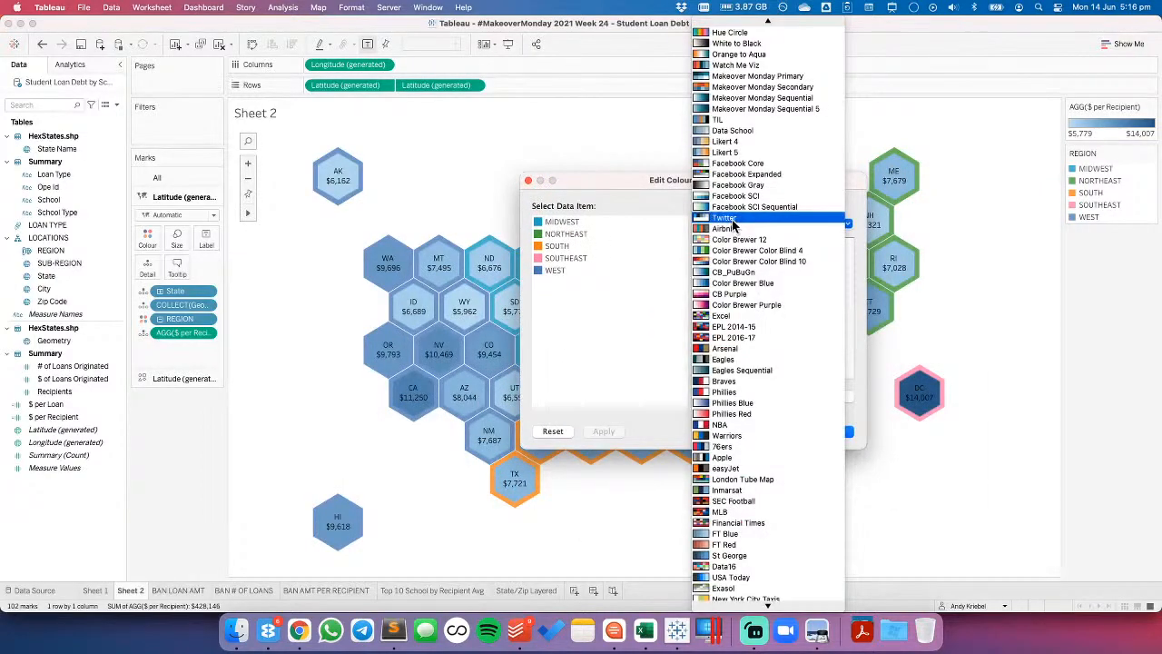
scroll(741, 245, "up", 4)
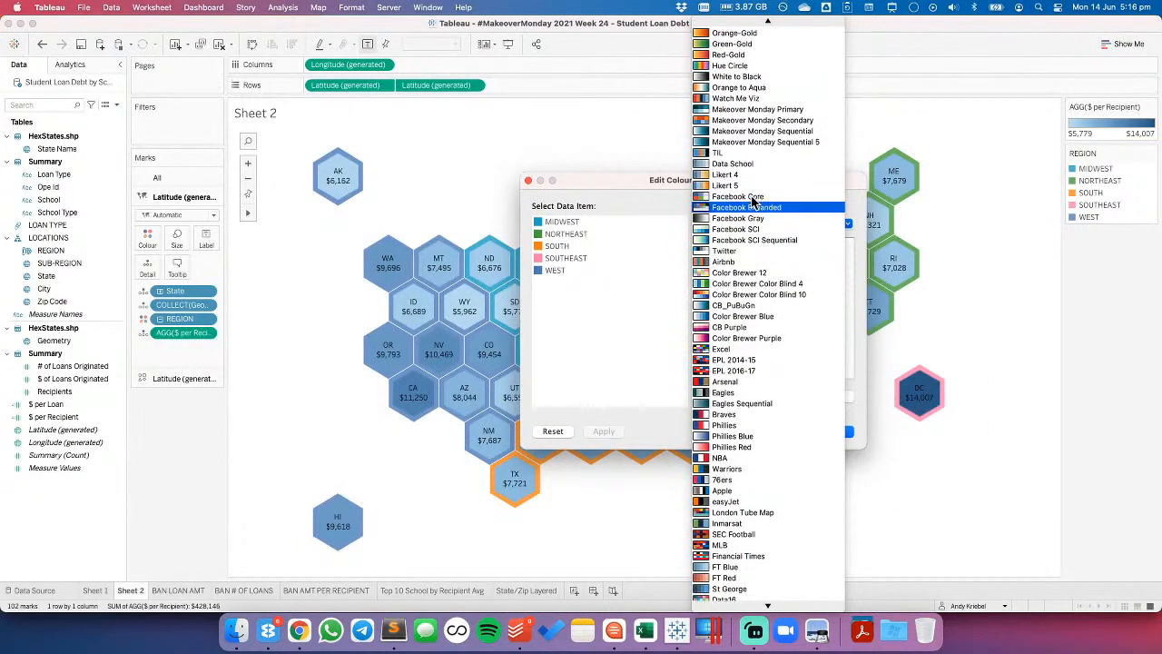
scroll(743, 264, "up", 3)
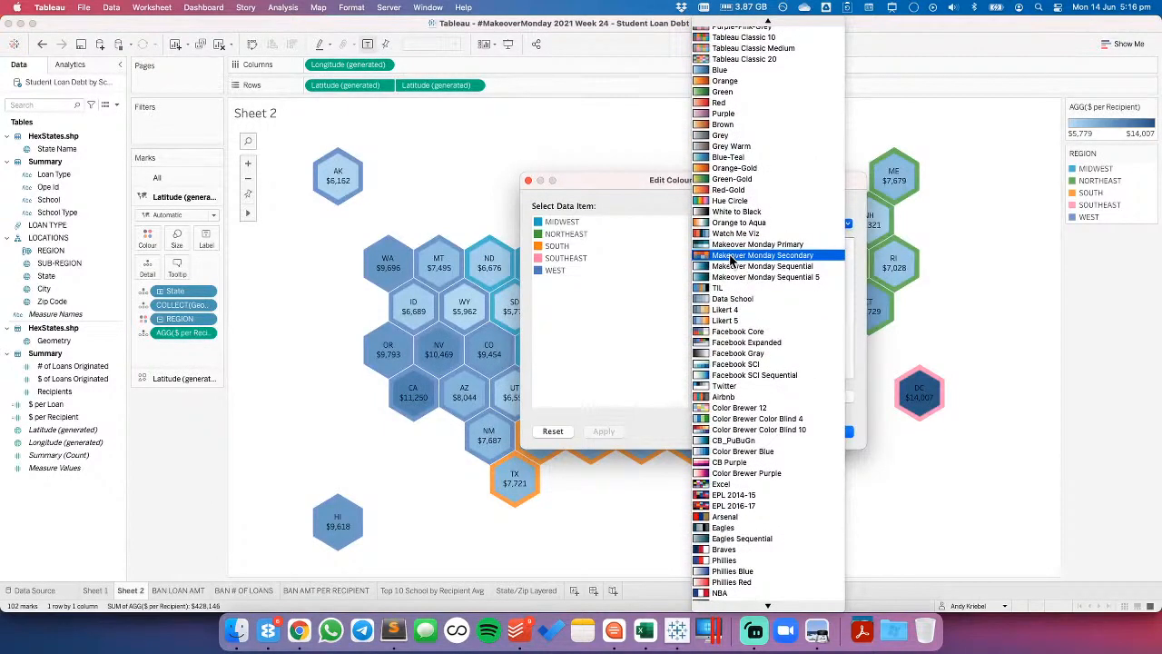
left_click(724, 234)
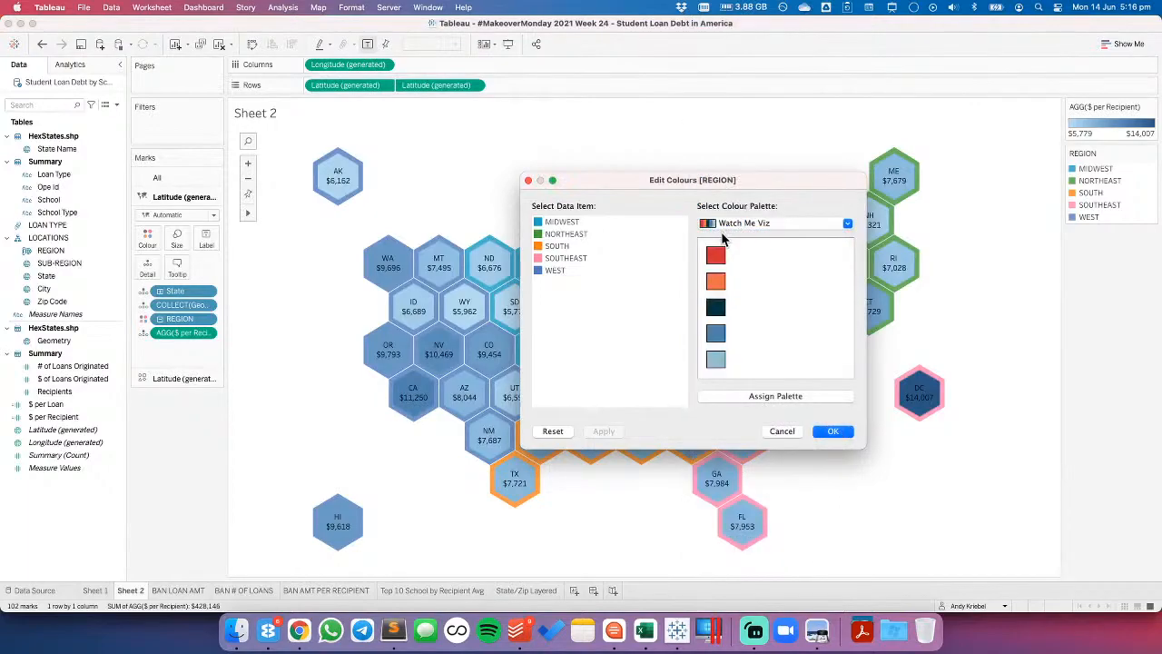
left_click(563, 221)
left_click(716, 256)
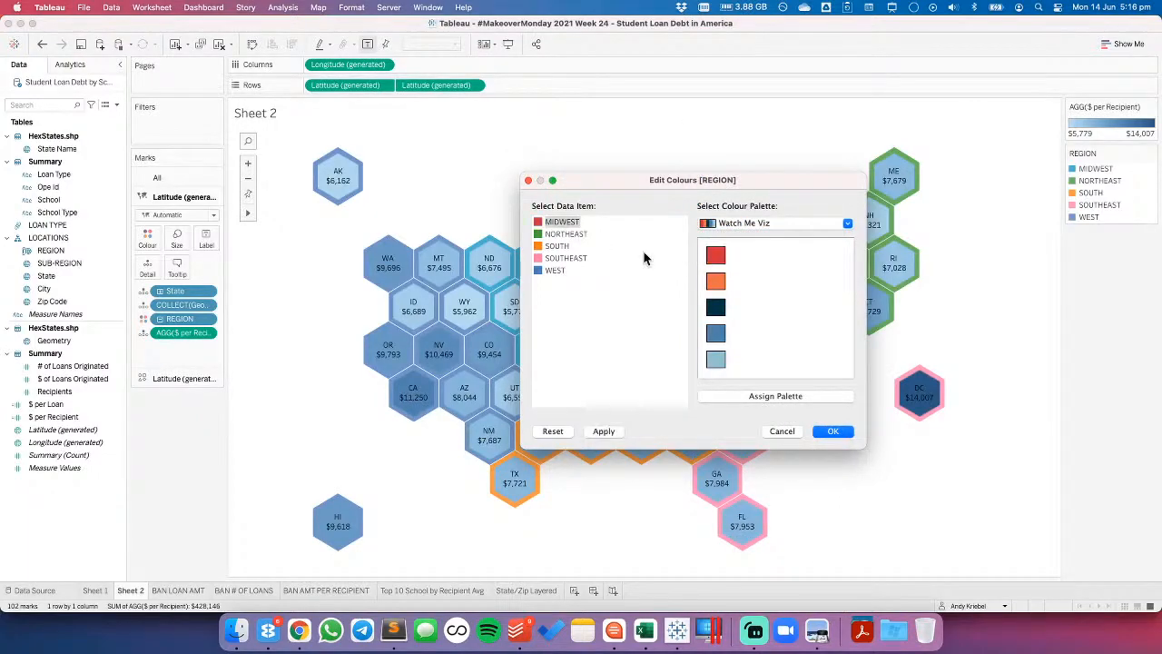
left_click(563, 234)
left_click(715, 282)
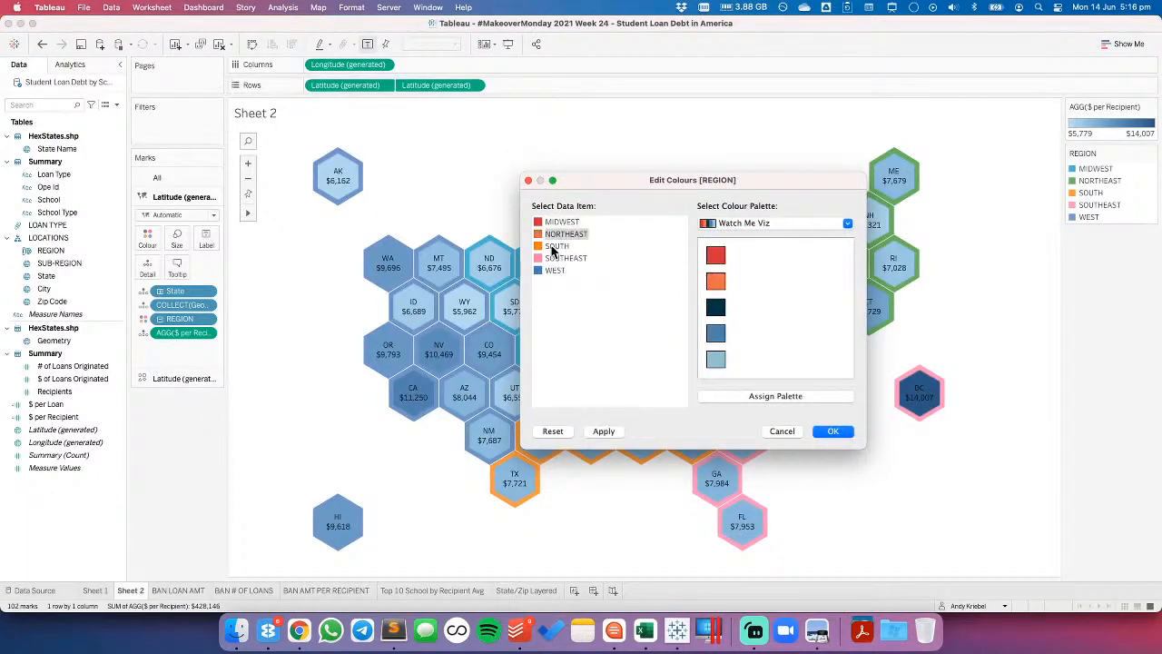
left_click(555, 247)
left_click(716, 308)
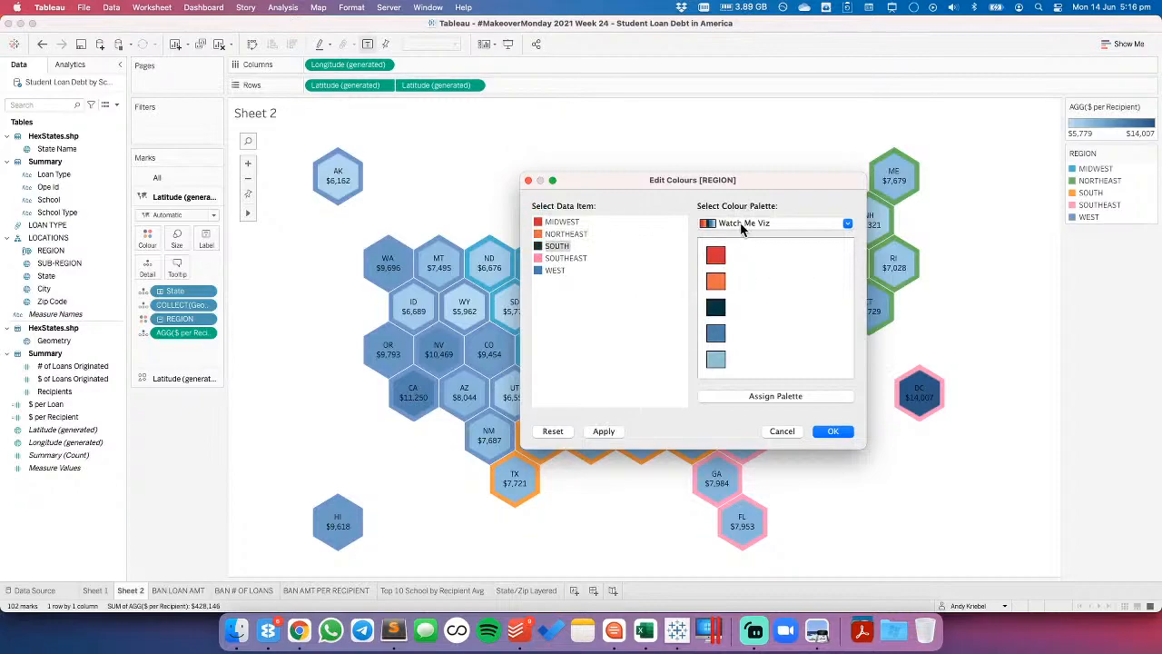
- Colour the SOUTHEAST region teal using the Airbnb palette
left_click(743, 223)
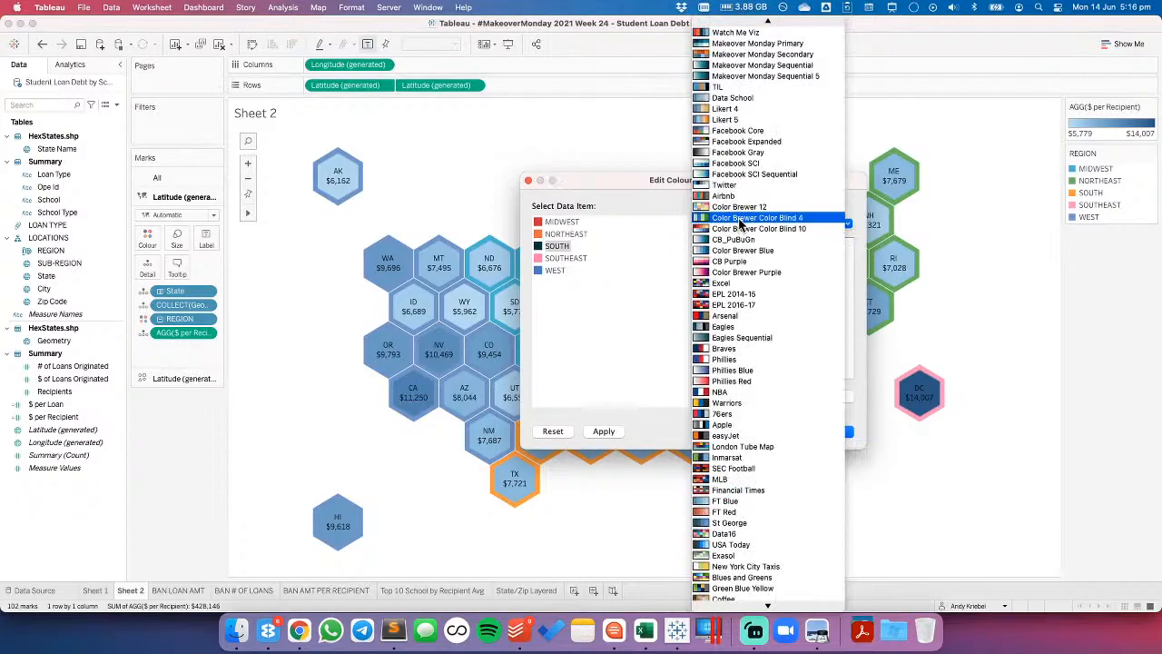
left_click(724, 196)
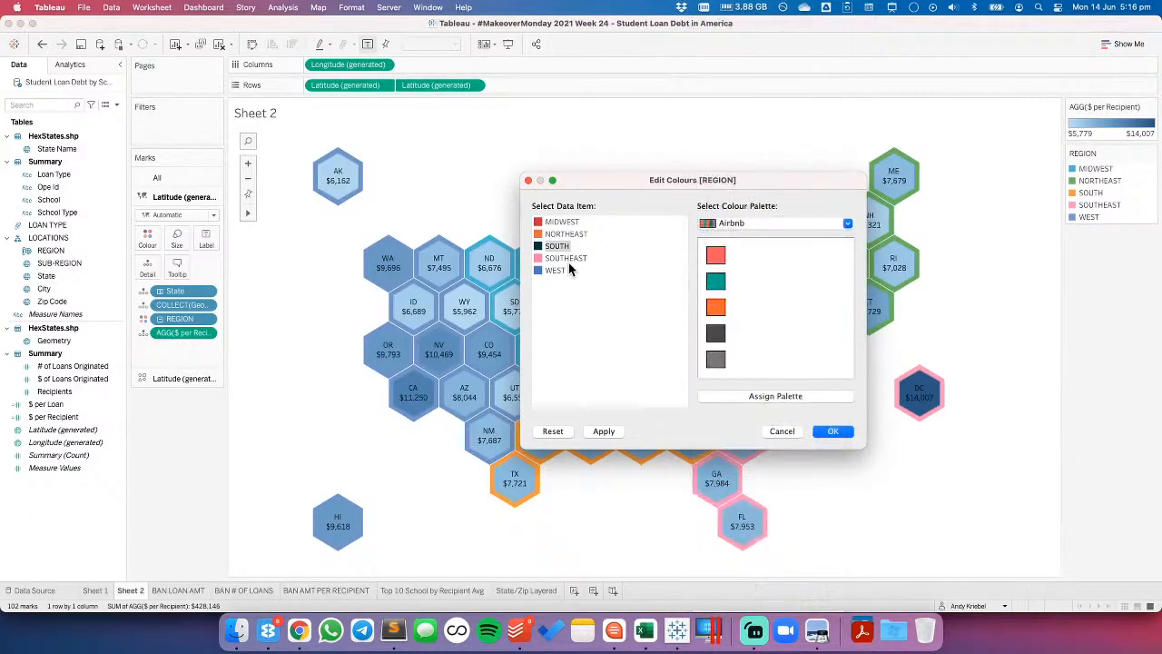
left_click(557, 258)
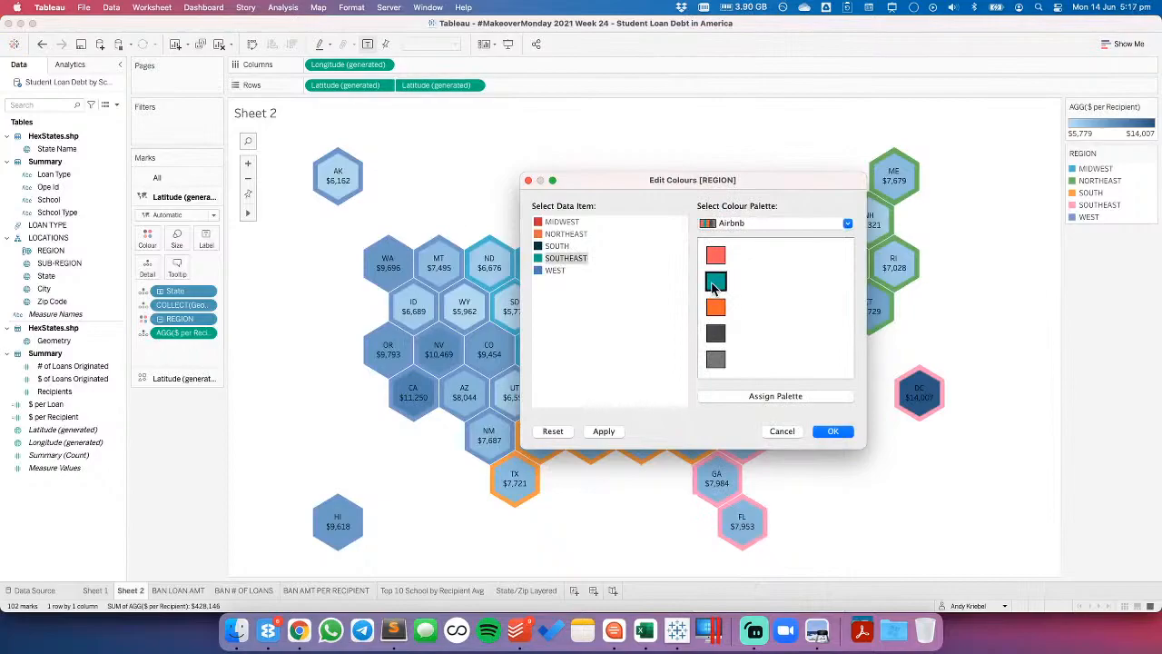
- Colour SOUTHEAST light green and WEST dark green from the Color Brewer Color Blind 4 palette, and apply the REGION colours
left_click(731, 224)
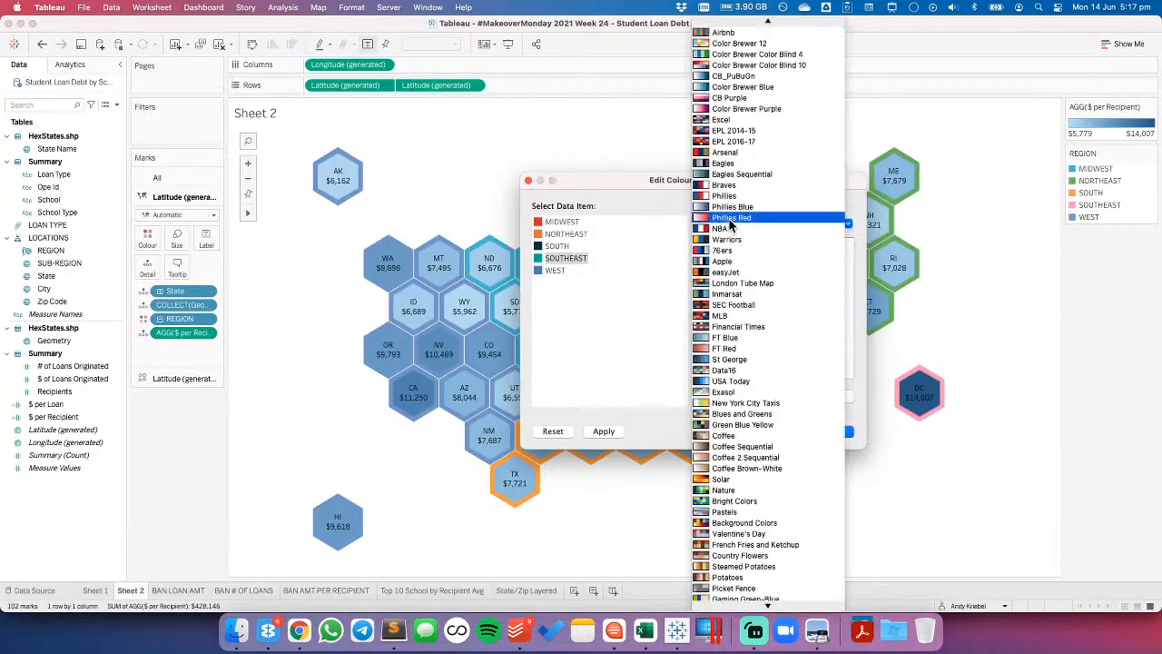
scroll(731, 224, "up", 5)
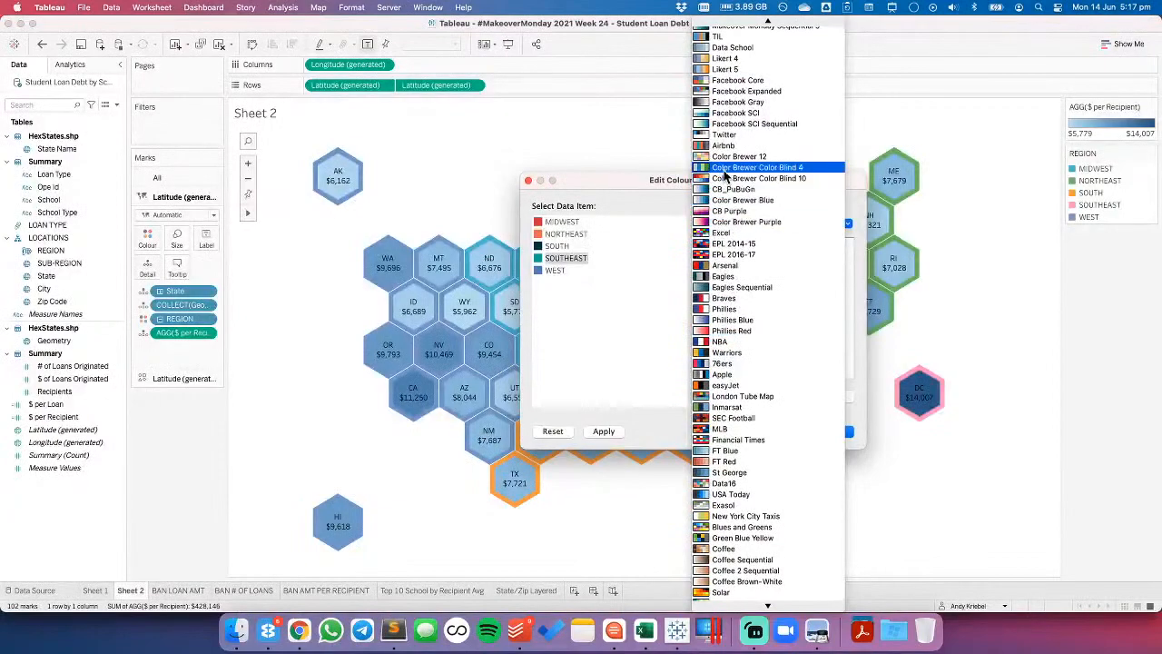
left_click(718, 169)
left_click(717, 307)
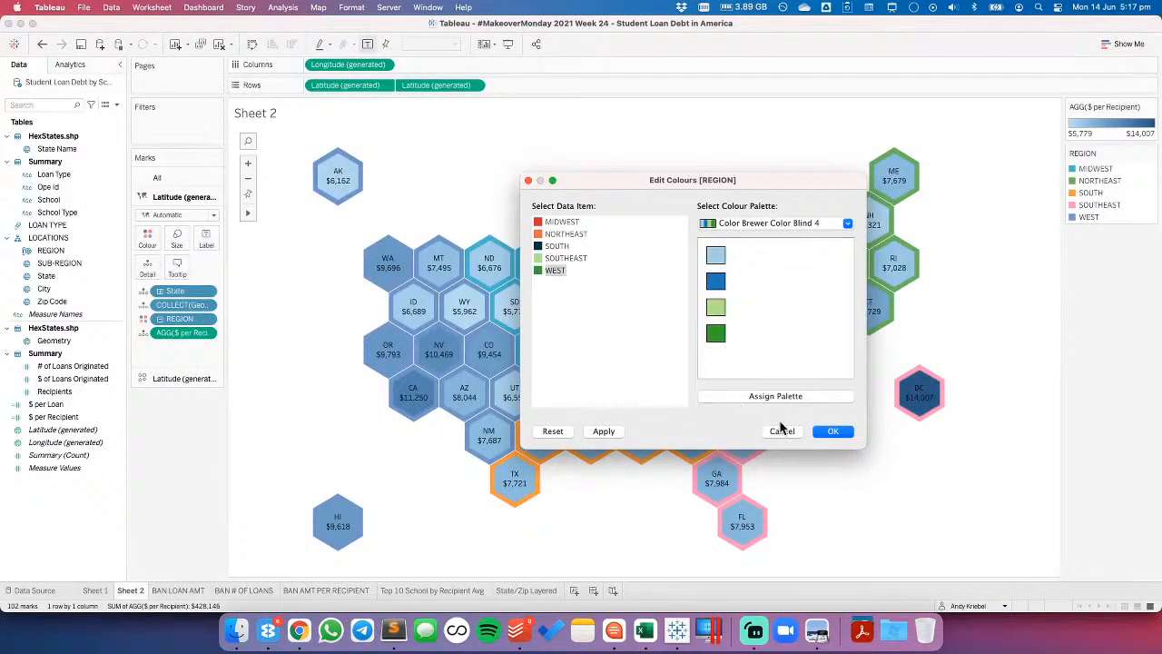
left_click(603, 431)
left_click(833, 431)
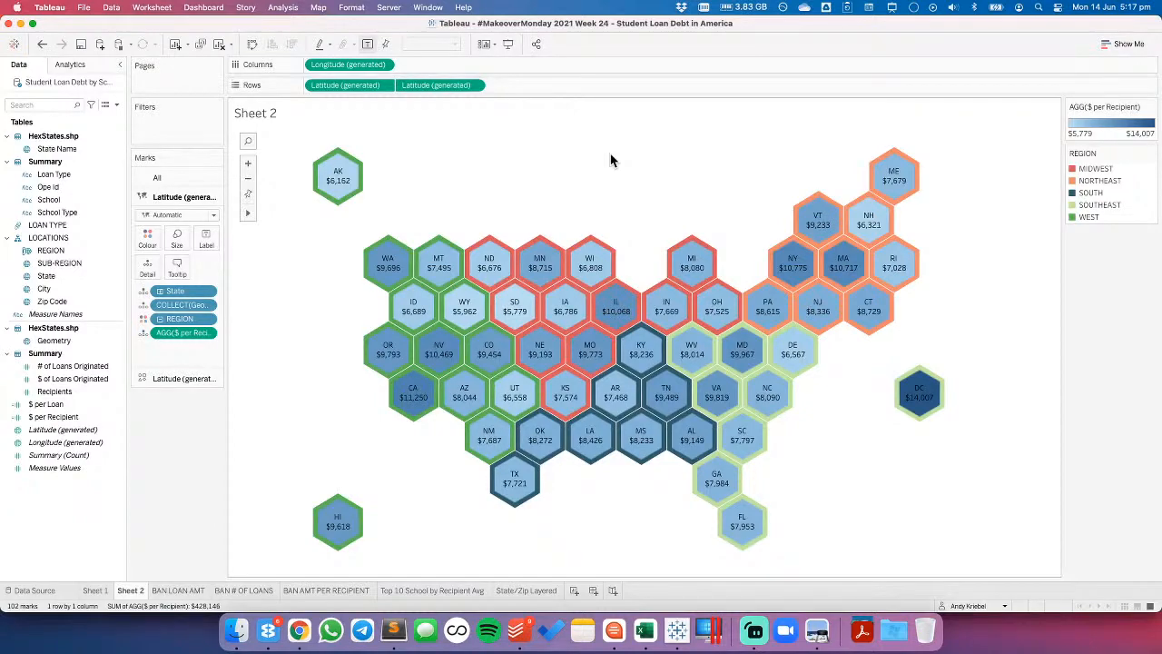
- Apply the White to Black palette to the $ per Recipient colours of the shape hexagons
left_click(176, 378)
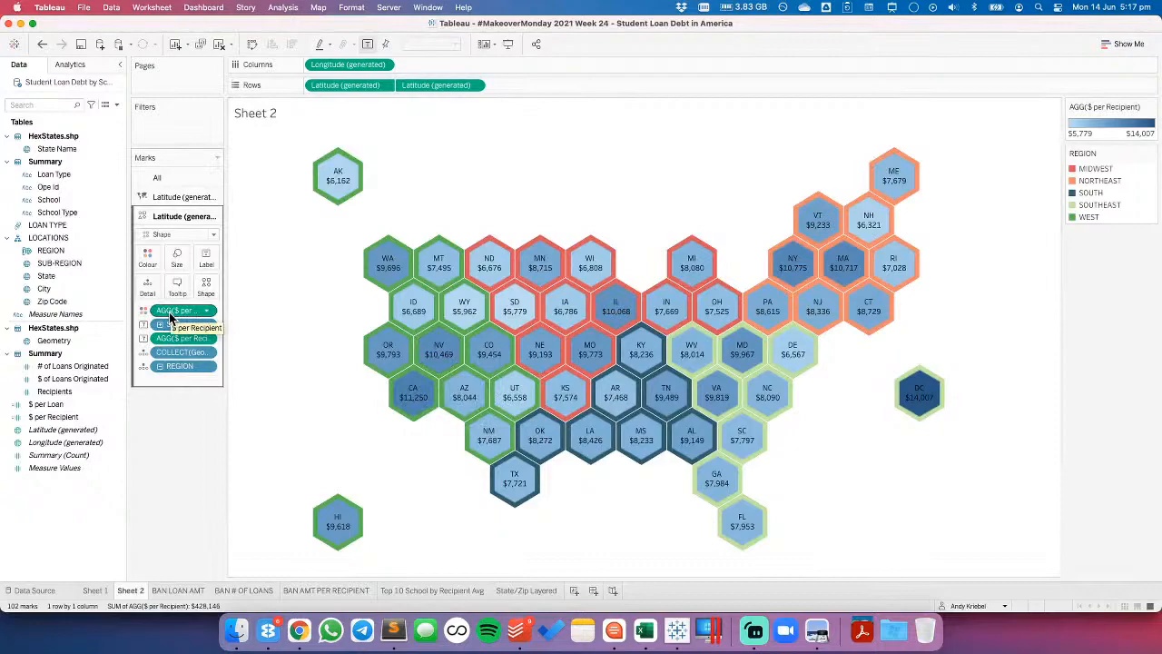
double_click(1106, 138)
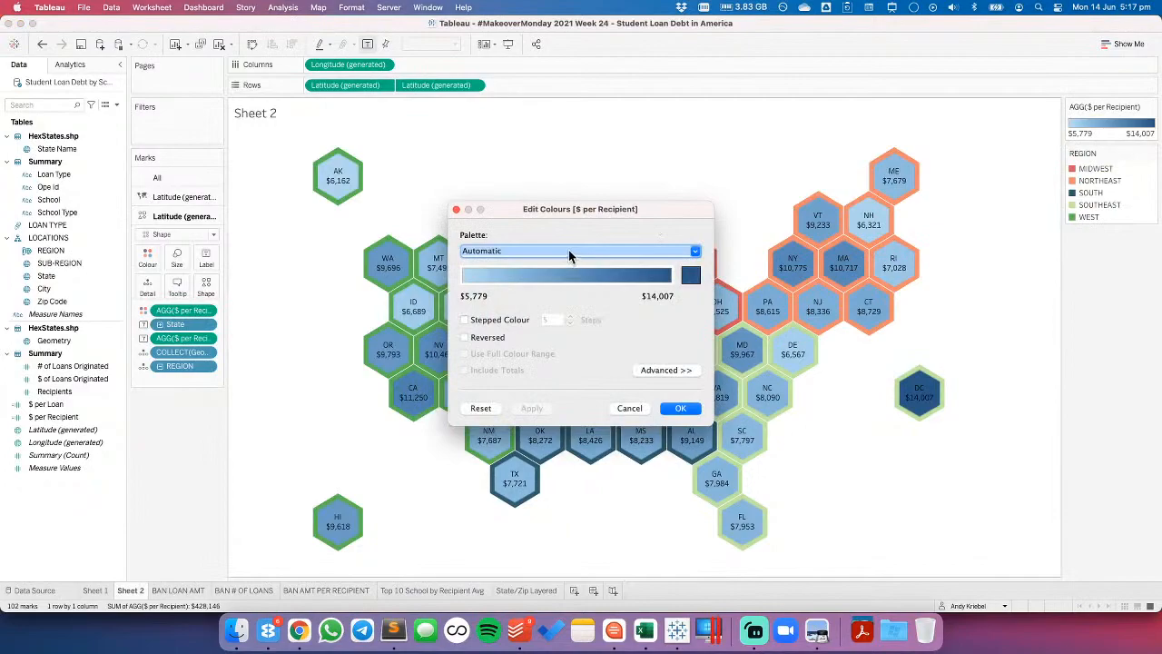
left_click(563, 254)
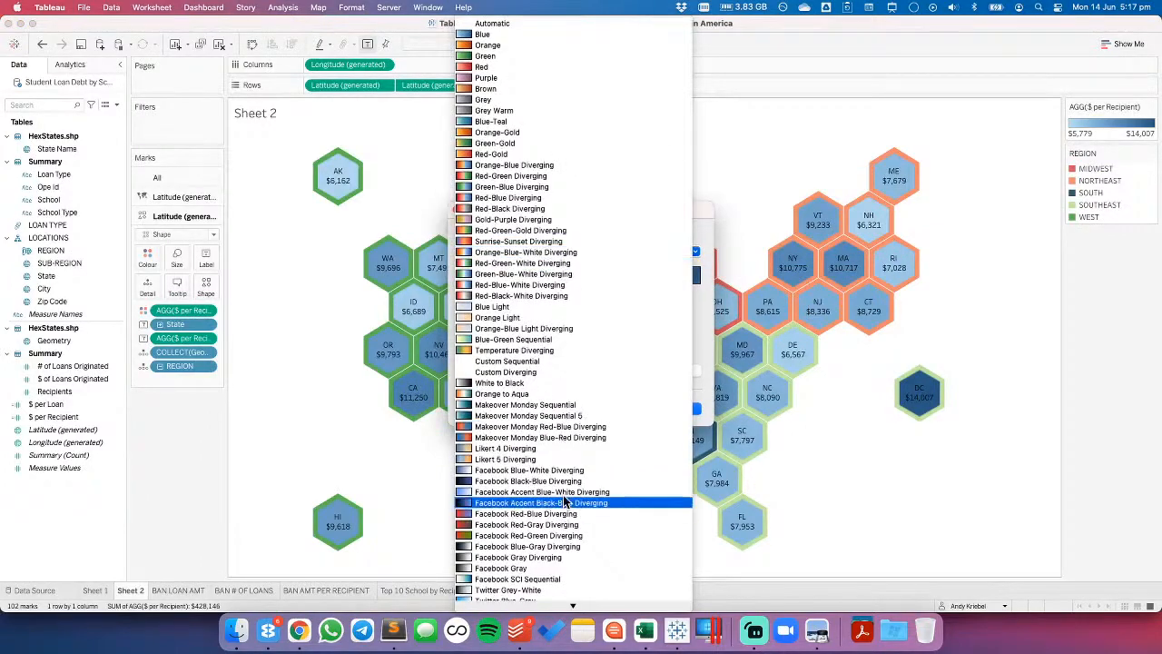
left_click(527, 384)
left_click(532, 409)
- Fix the start of the $ per Recipient colour range at 0 and apply it
left_click(672, 371)
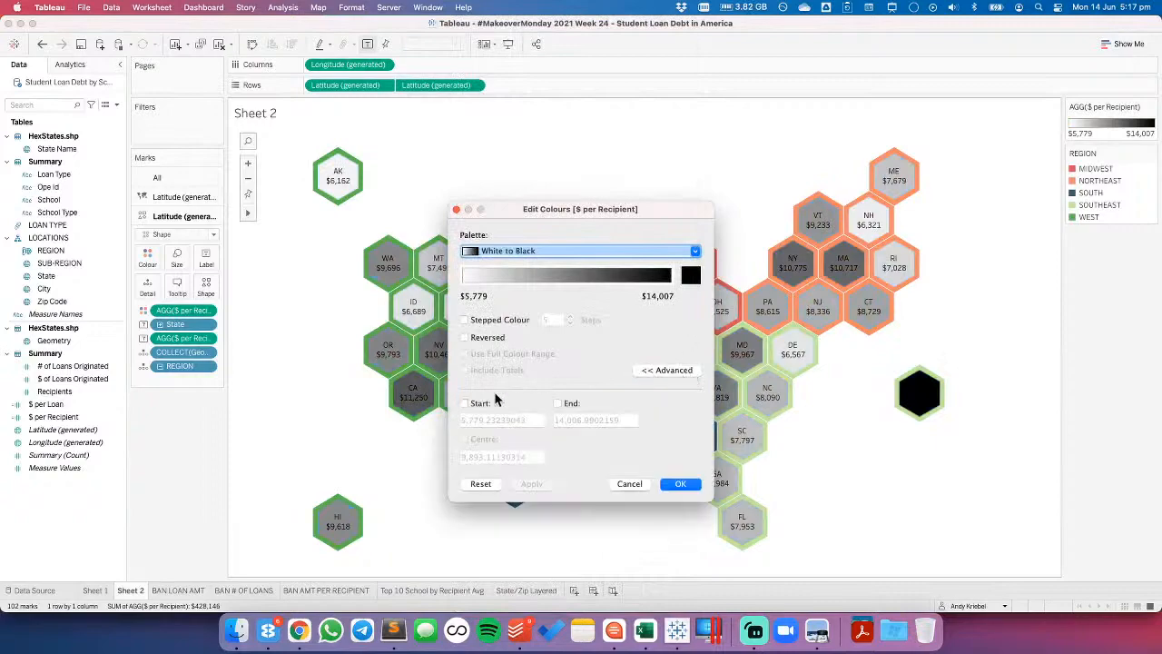
left_click(464, 403)
triple_click(514, 415)
type("05")
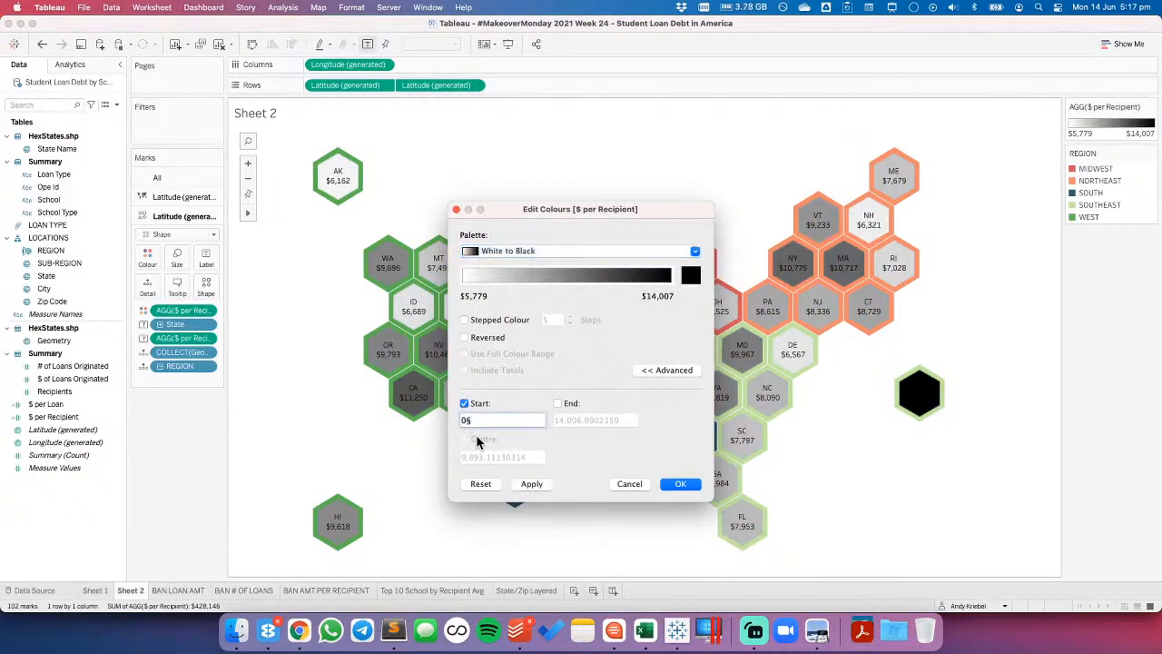
key("Tab")
left_click(531, 483)
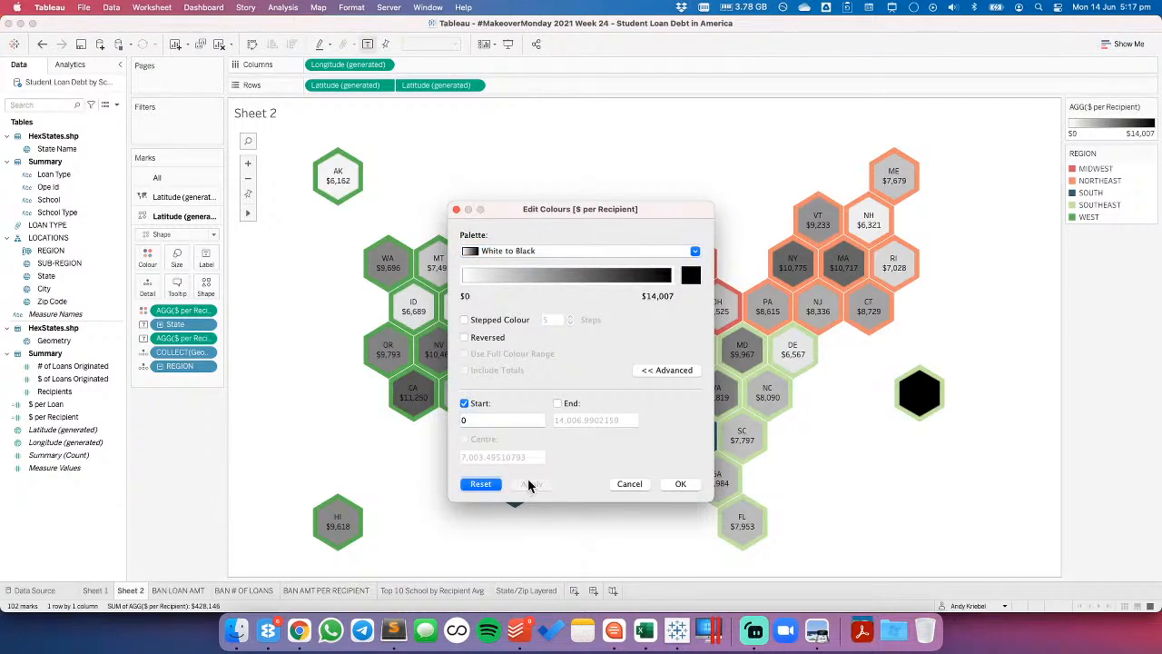
- Apply the Green palette to the $ per Recipient colours and remove the fixed start of the colour range
left_click_drag(591, 223, 272, 168)
left_click(256, 196)
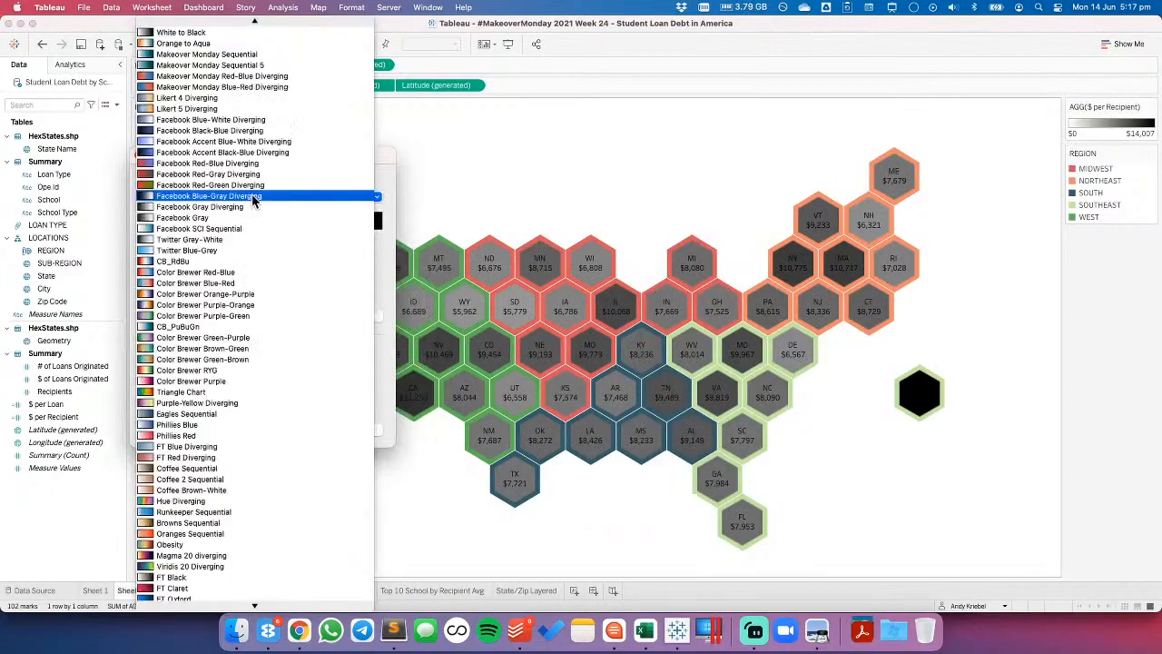
scroll(265, 309, "up", 10)
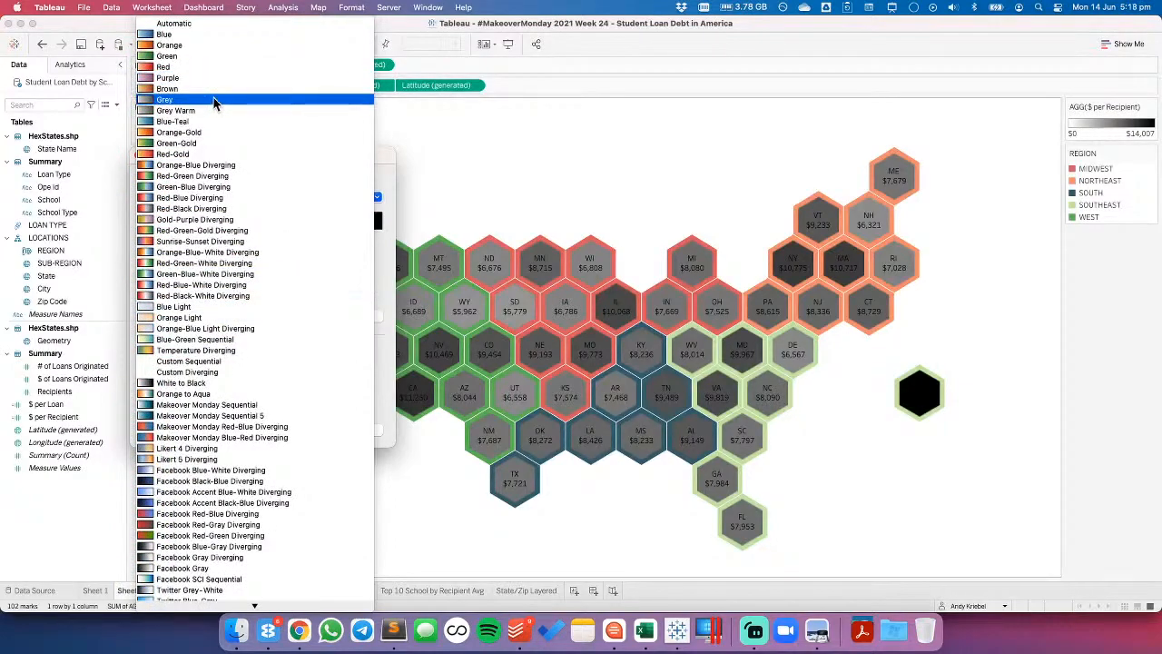
left_click(190, 51)
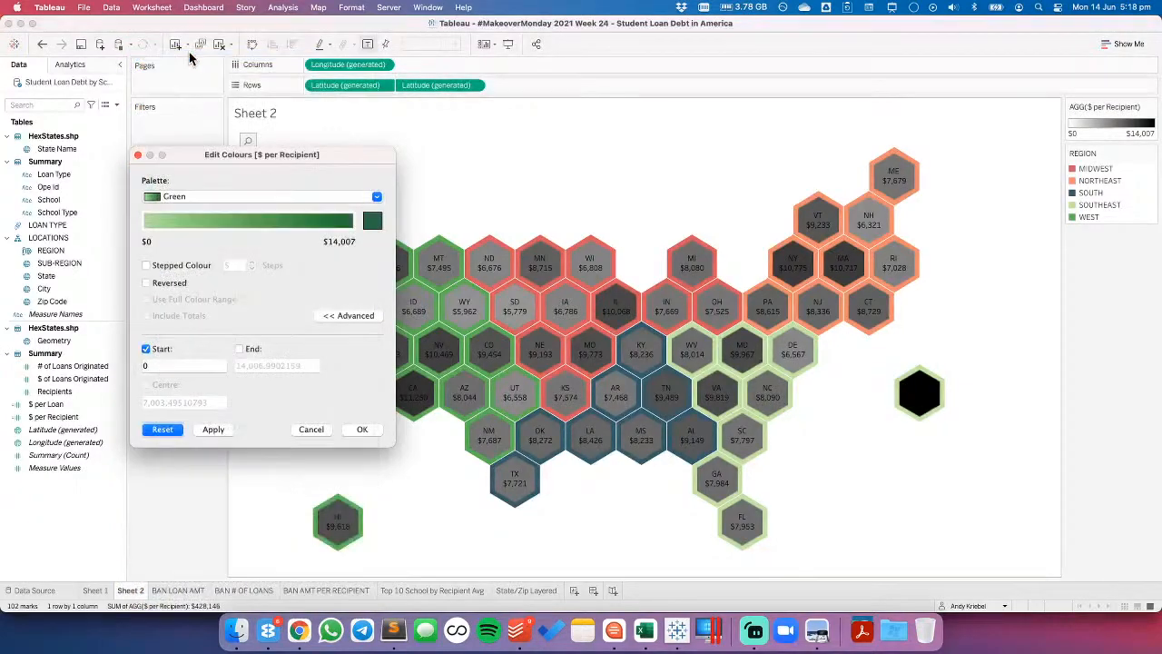
left_click(214, 429)
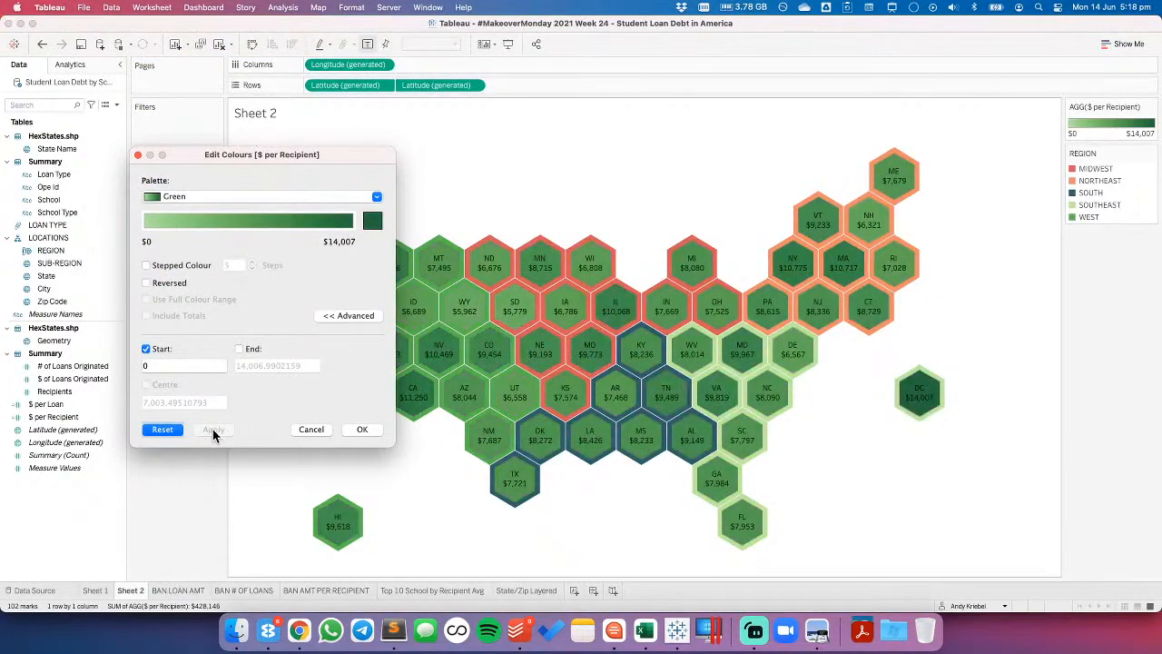
left_click(147, 350)
left_click(209, 430)
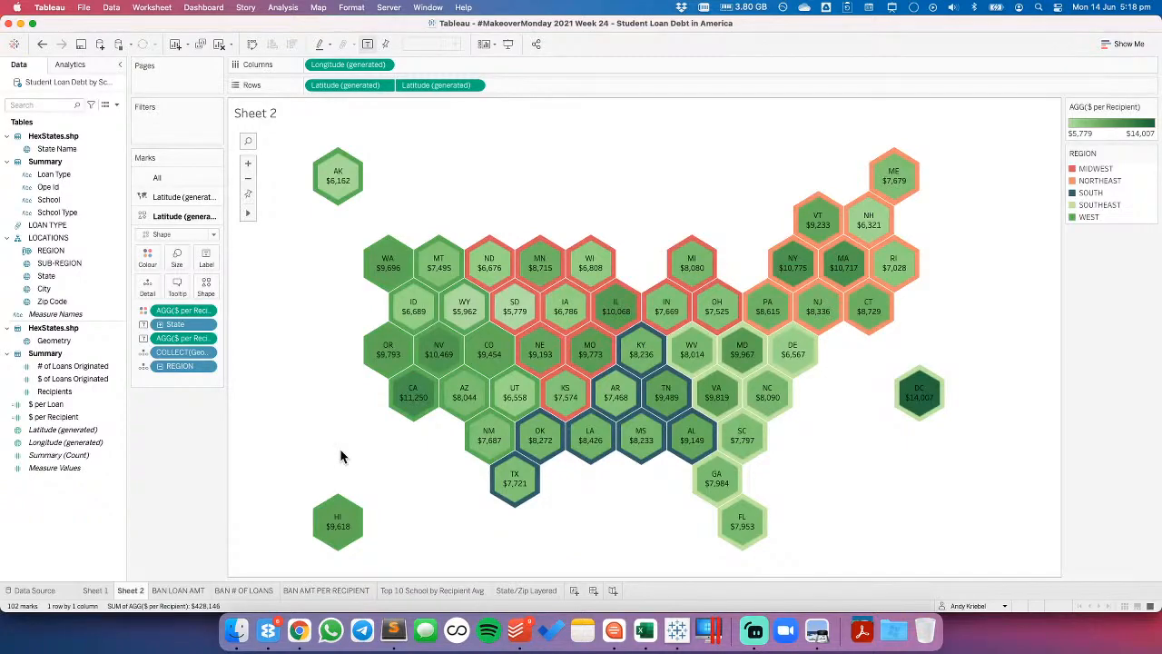
double_click(1103, 138)
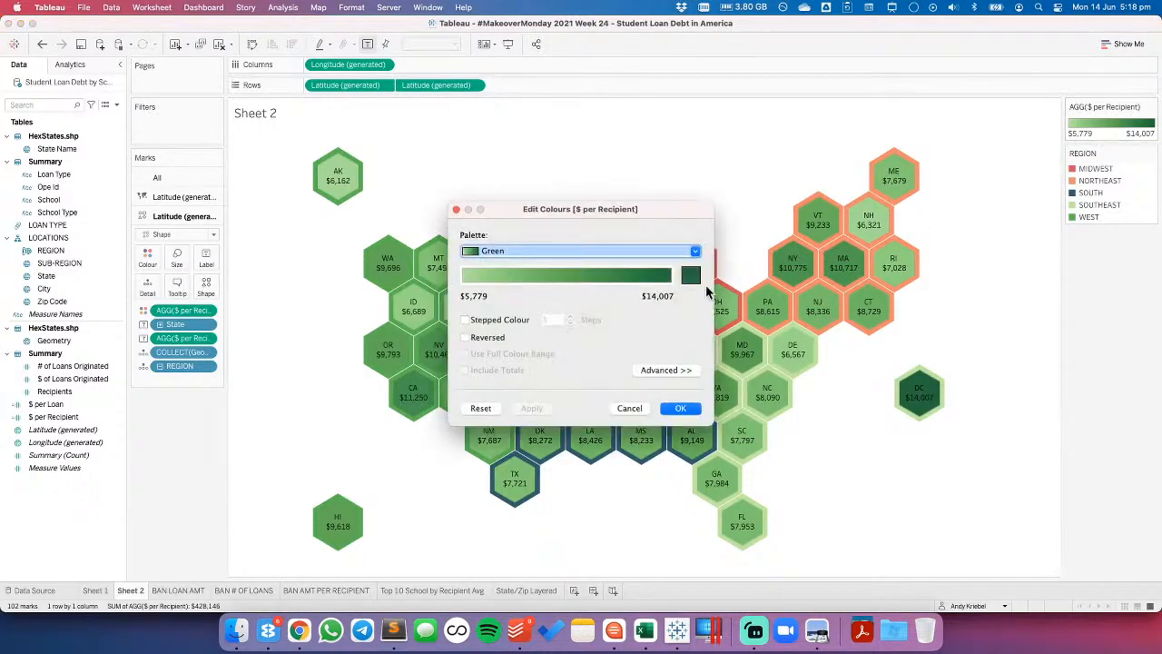
left_click(630, 409)
left_click_drag(630, 409, 1132, 217)
left_click(941, 256)
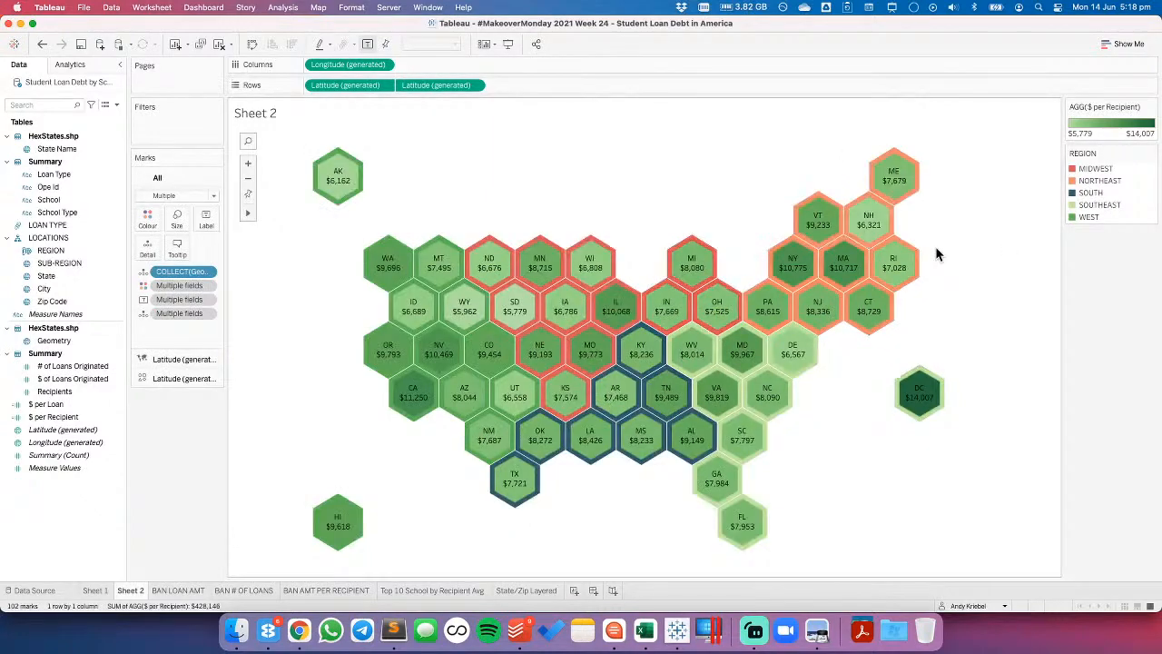
- Recolour the REGION values from the Hue Circle palette: MIDWEST blue, NORTHEAST pink and SOUTH amber
double_click(1134, 219)
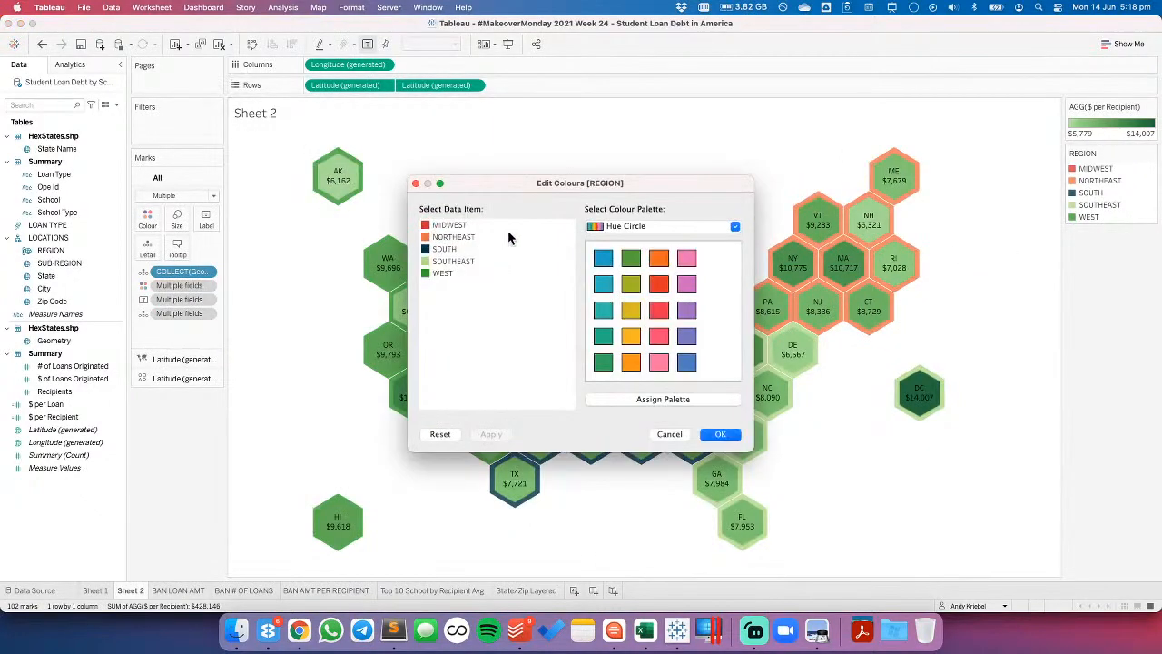
left_click(448, 225)
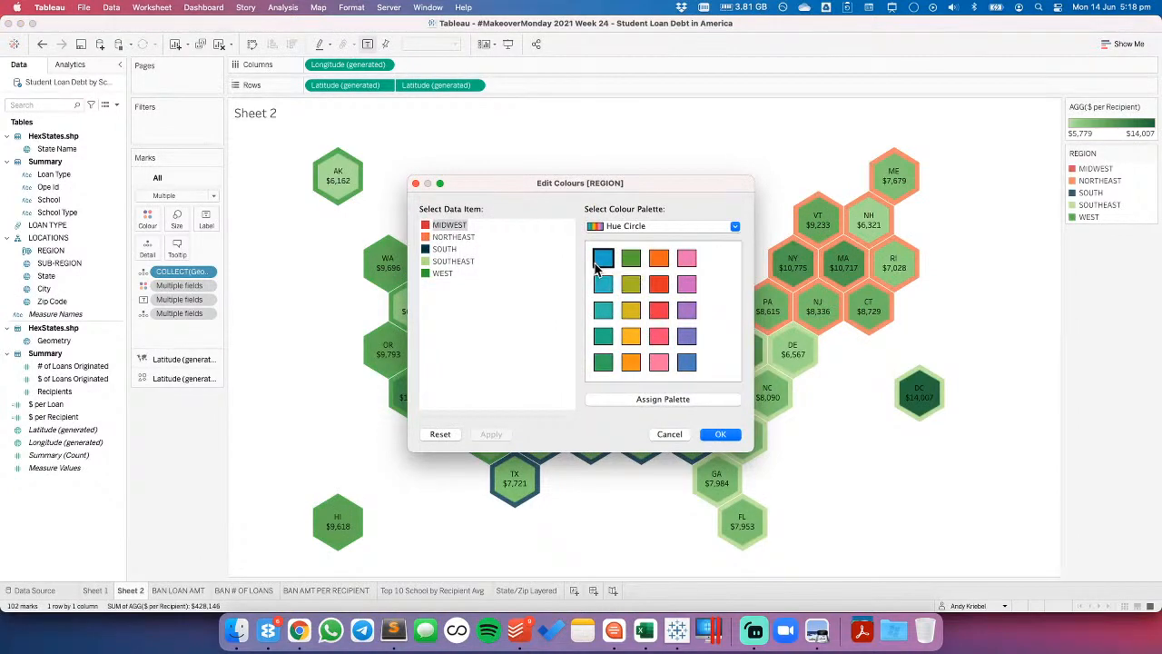
left_click(601, 258)
left_click_drag(509, 184, 215, 203)
left_click(153, 257)
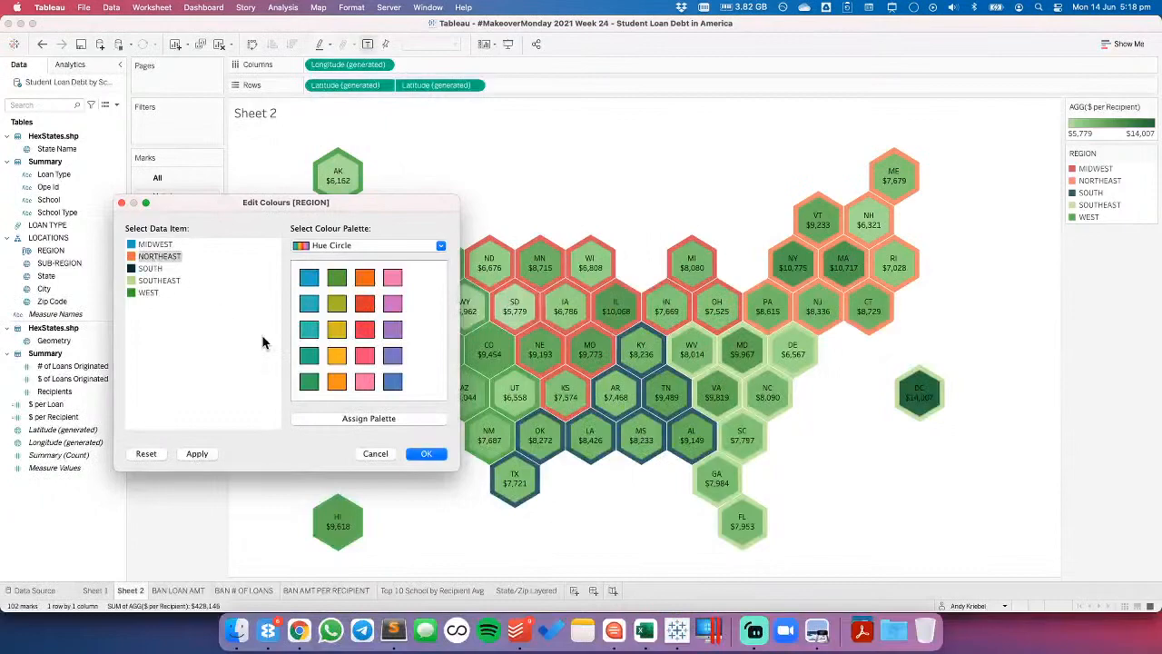
left_click(392, 277)
left_click(156, 271)
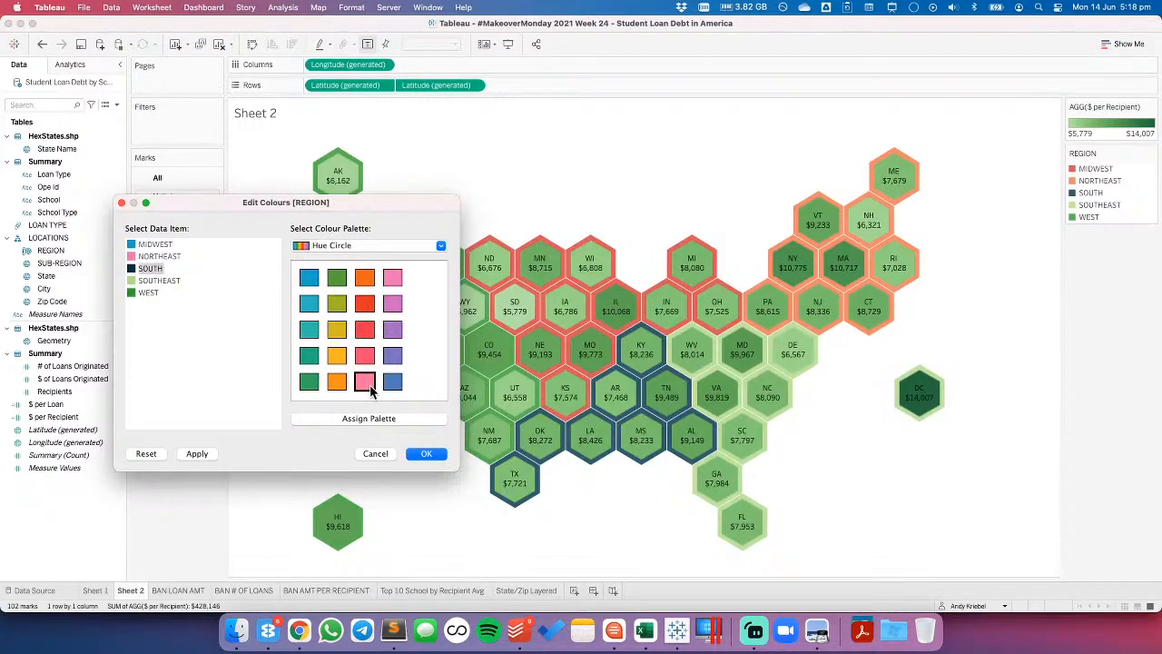
left_click(336, 355)
- Recolour the SOUTH region orange and the SOUTHEAST region rose pink from the Tableau 20 palette
left_click(353, 245)
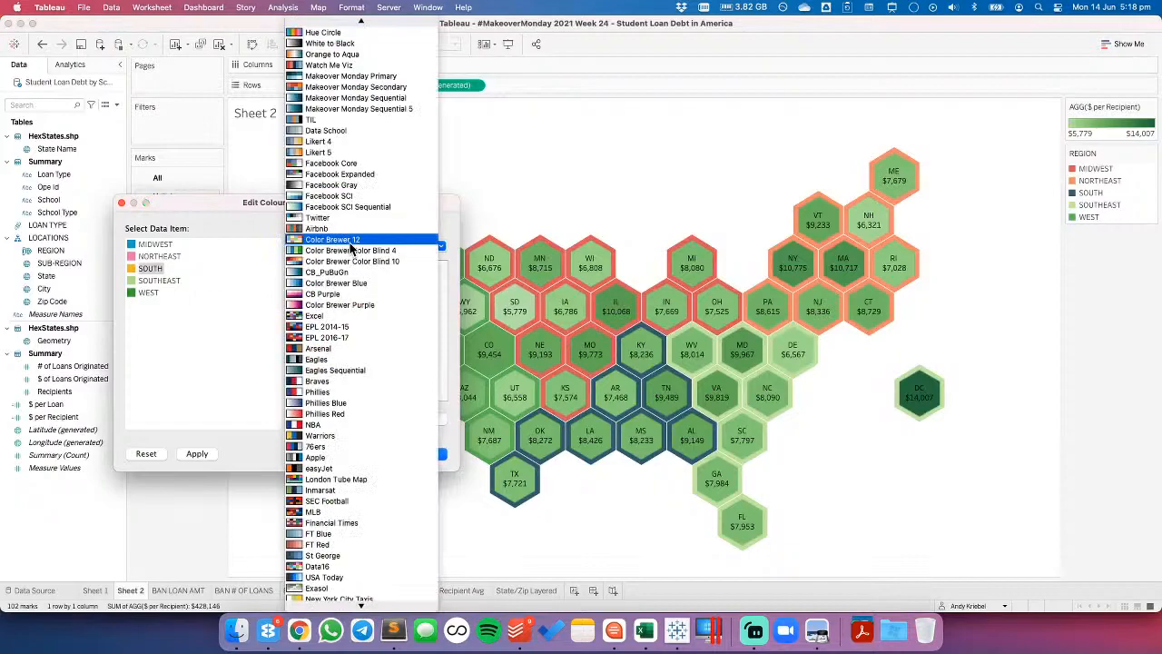
scroll(350, 258, "up", 10)
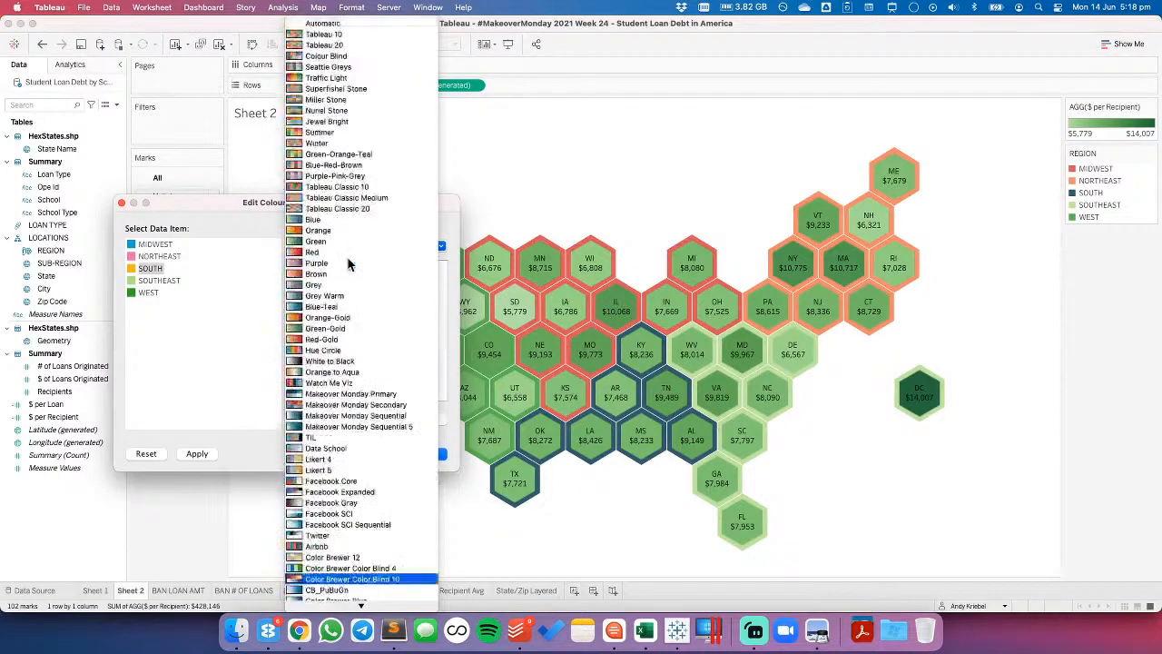
left_click(336, 46)
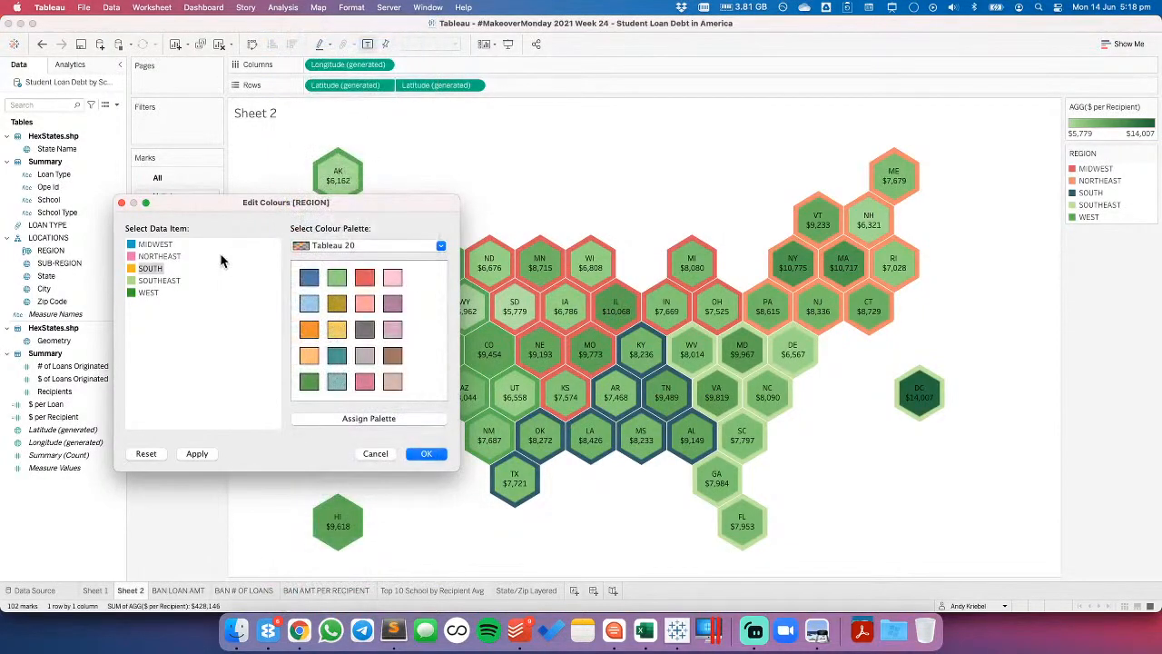
left_click(150, 246)
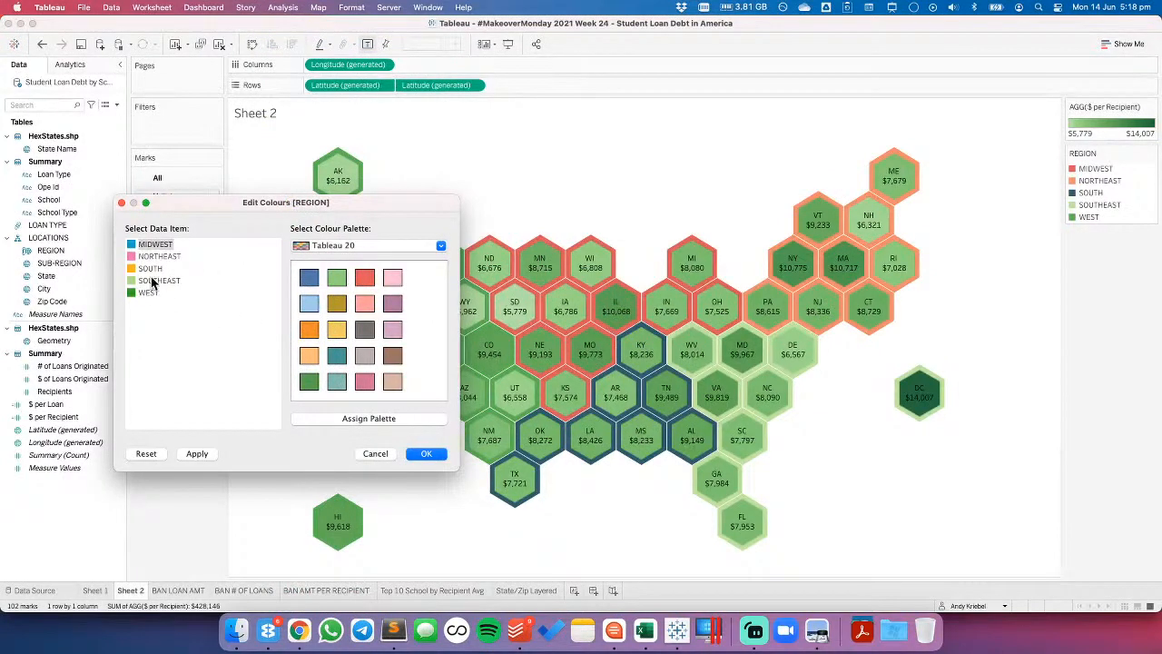
left_click(153, 269)
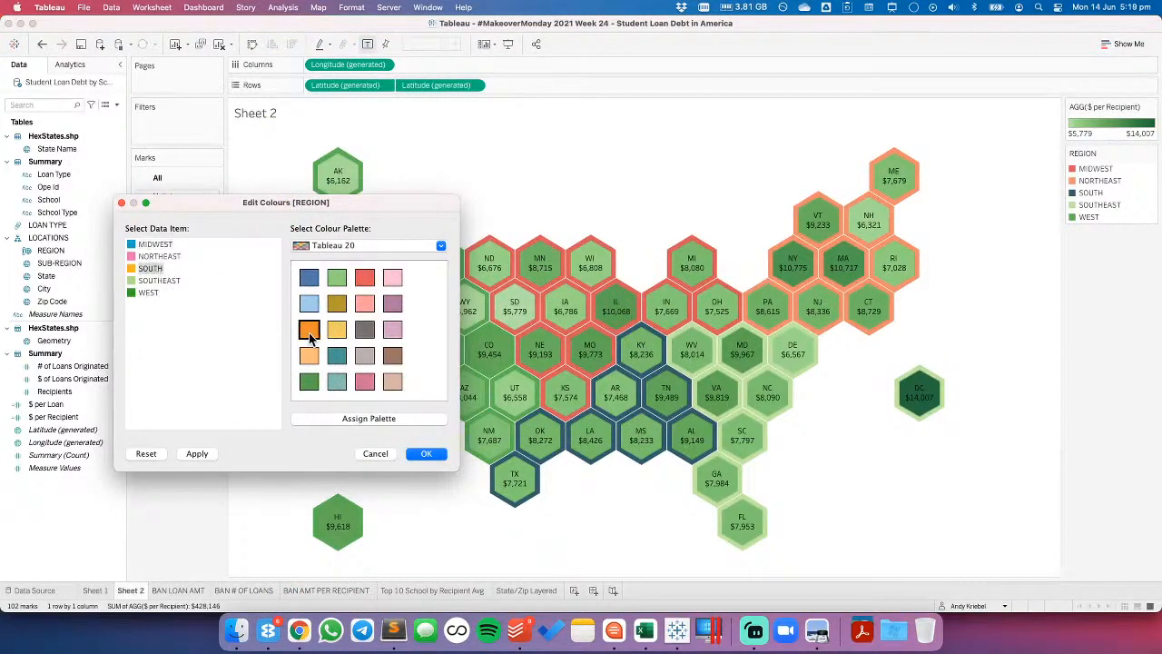
left_click(166, 286)
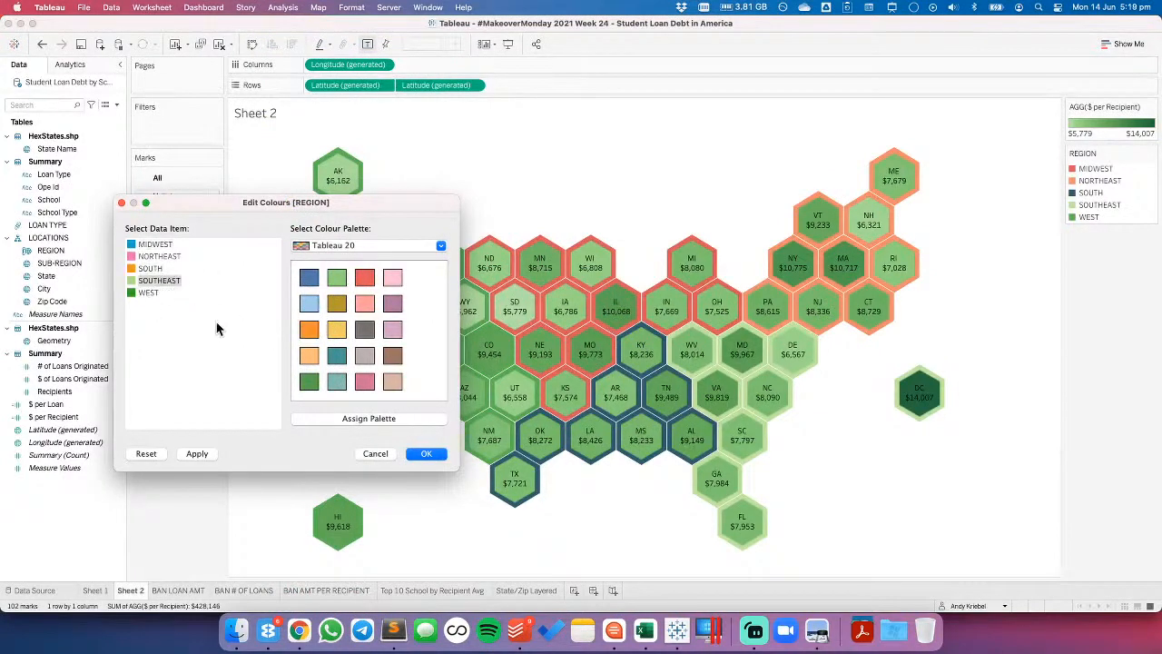
left_click(365, 381)
- Recolour SOUTHEAST lavender and WEST yellow from the Jewel Bright palette and accept the REGION colours
left_click(361, 247)
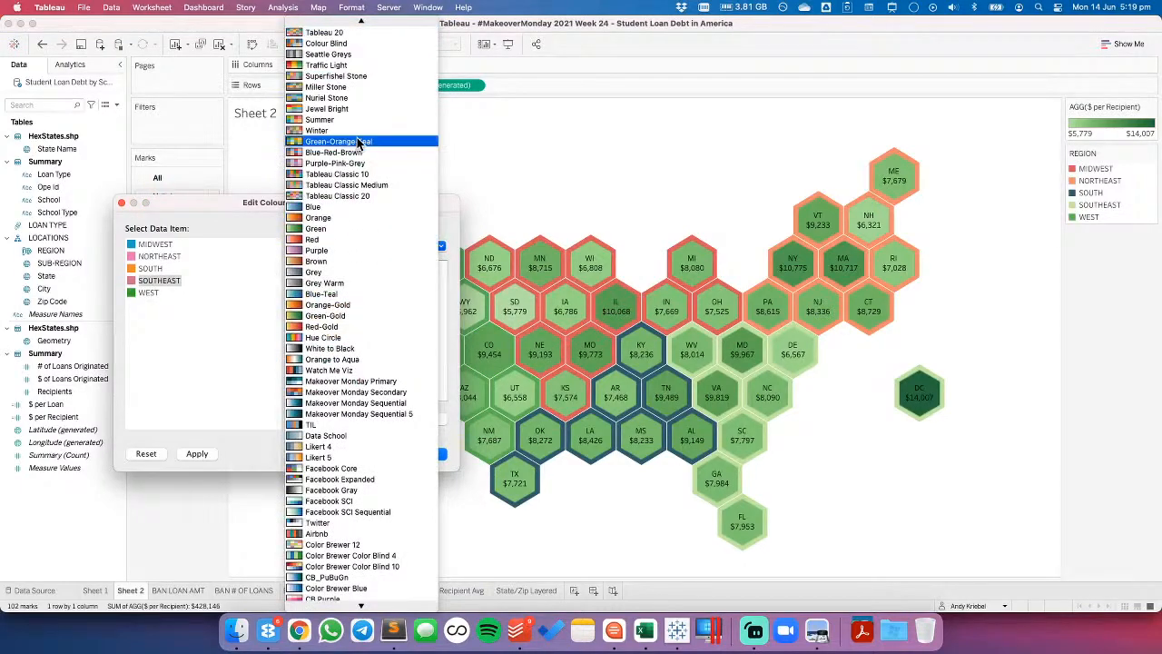
left_click(347, 109)
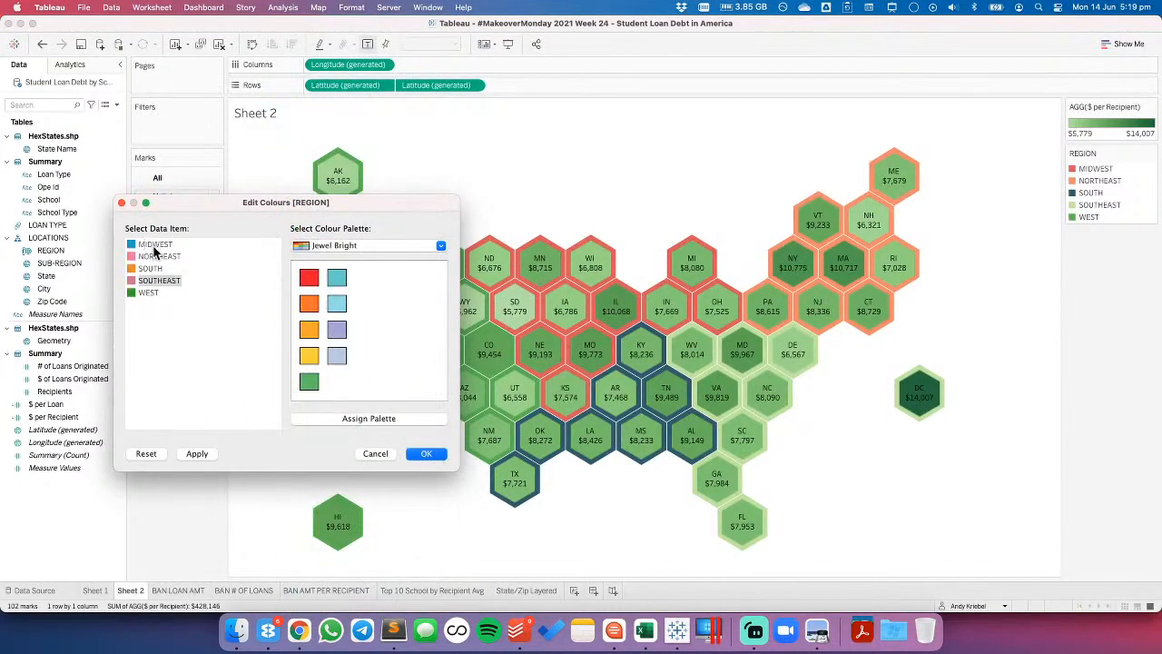
left_click(337, 331)
left_click(148, 293)
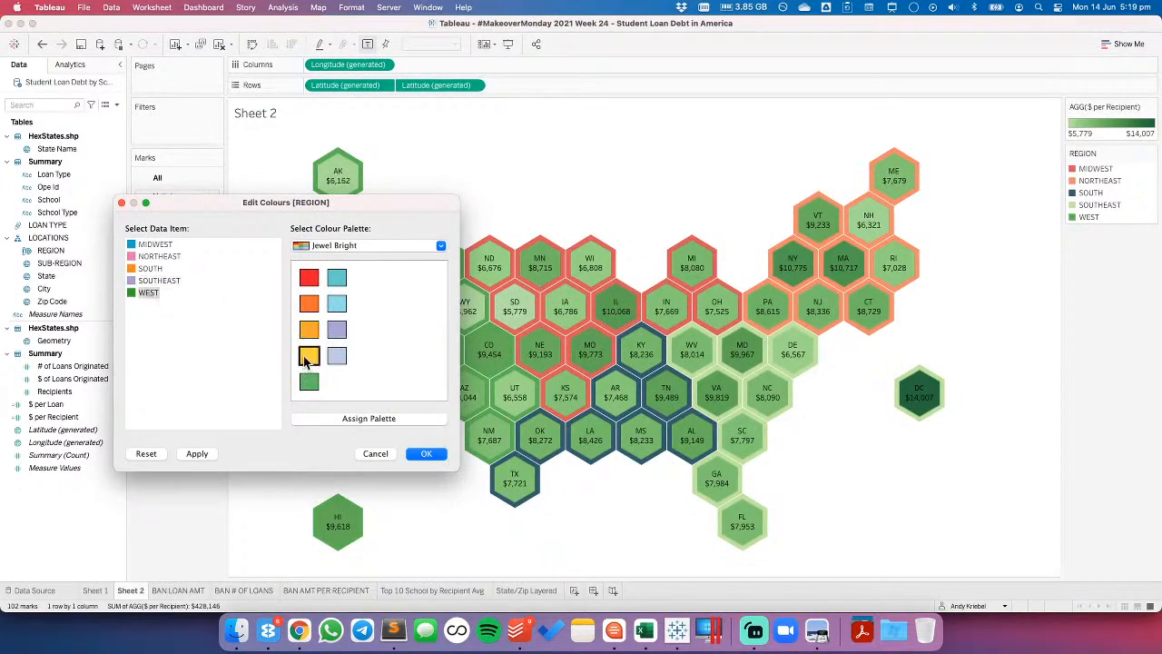
left_click(309, 356)
left_click(426, 453)
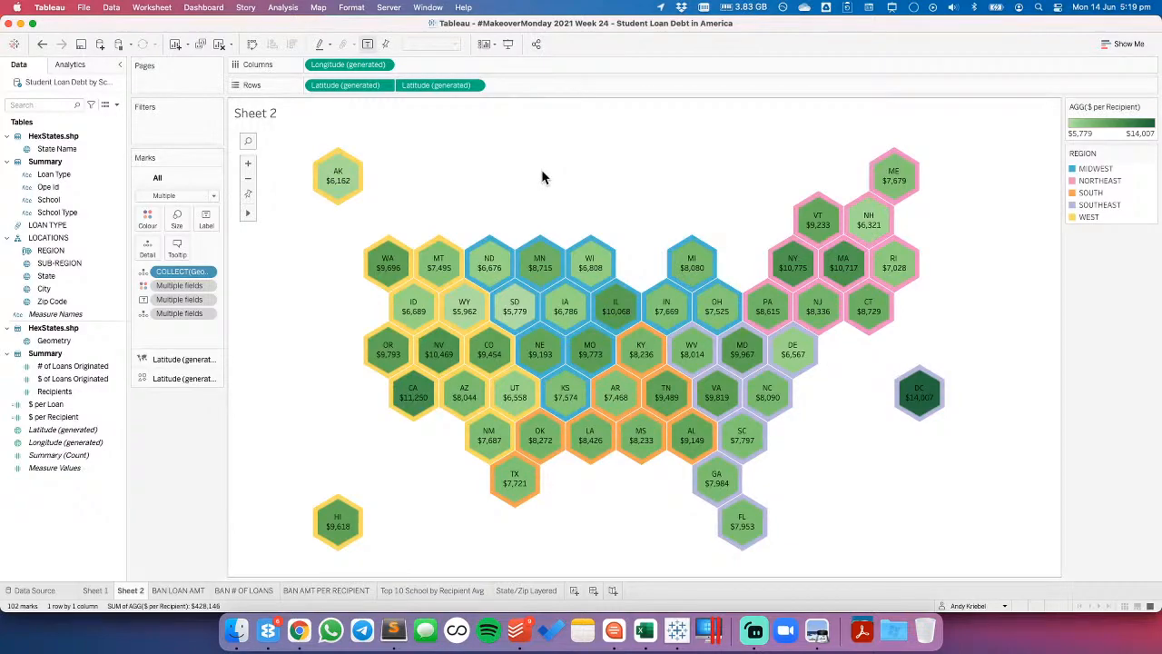
- Open the colour settings of $ per Recipient for the shape layer of the hex map
left_click(170, 379)
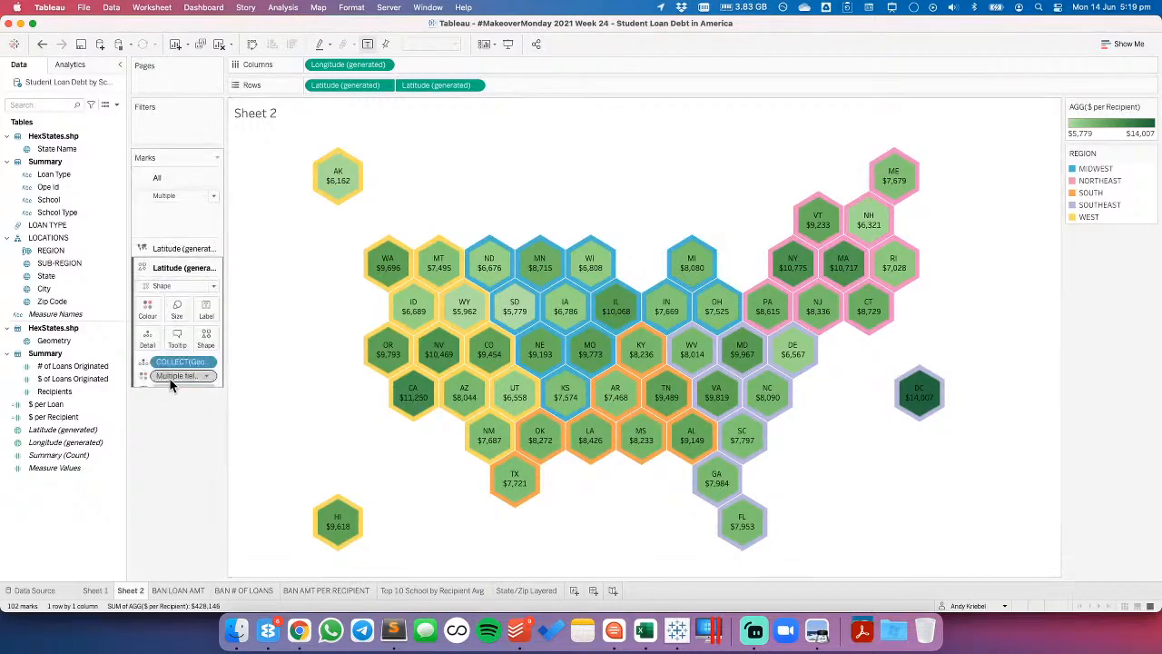
left_click(170, 376)
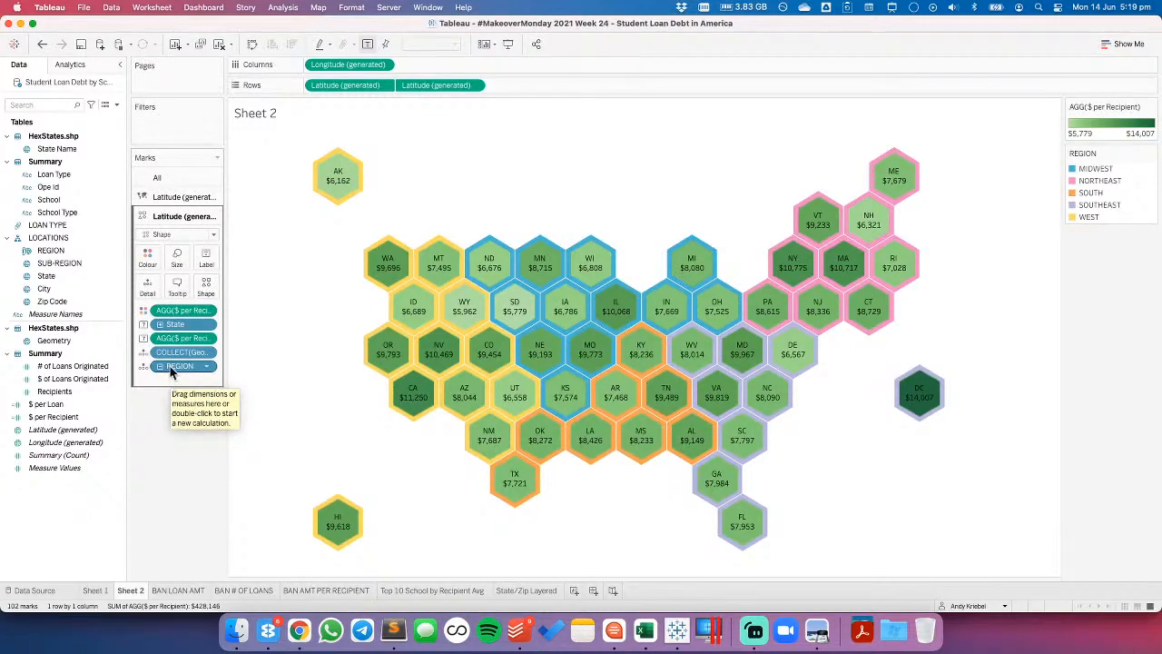
double_click(1114, 131)
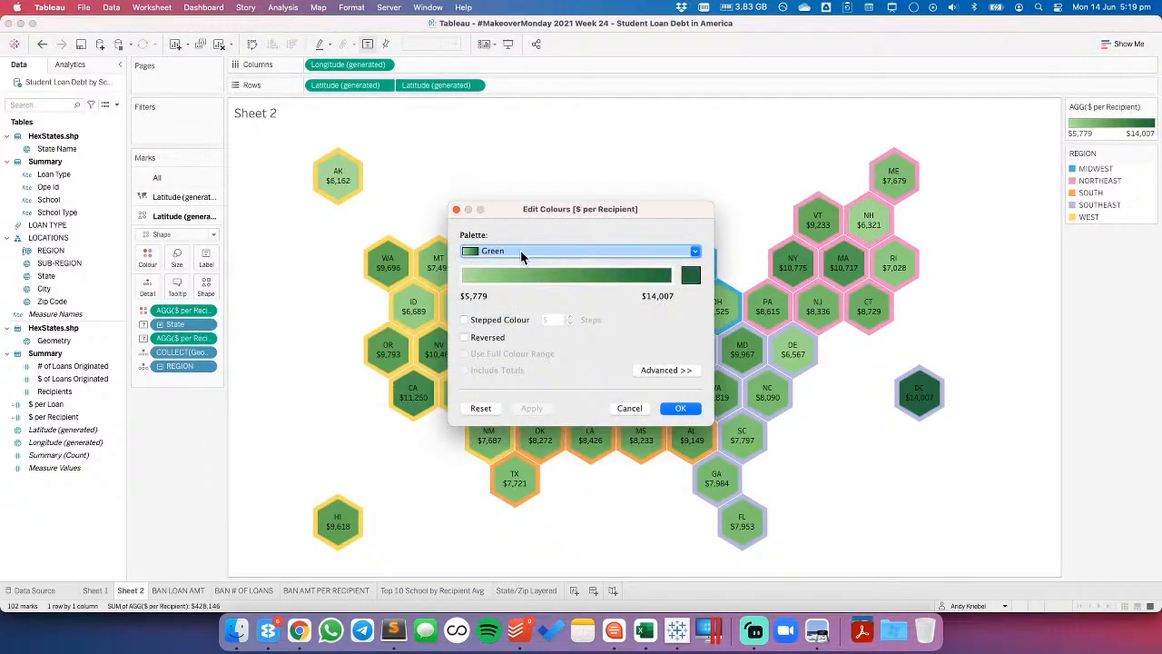
- Switch to Chrome and search the web for "us dollar color" in a new tab
left_click(299, 630)
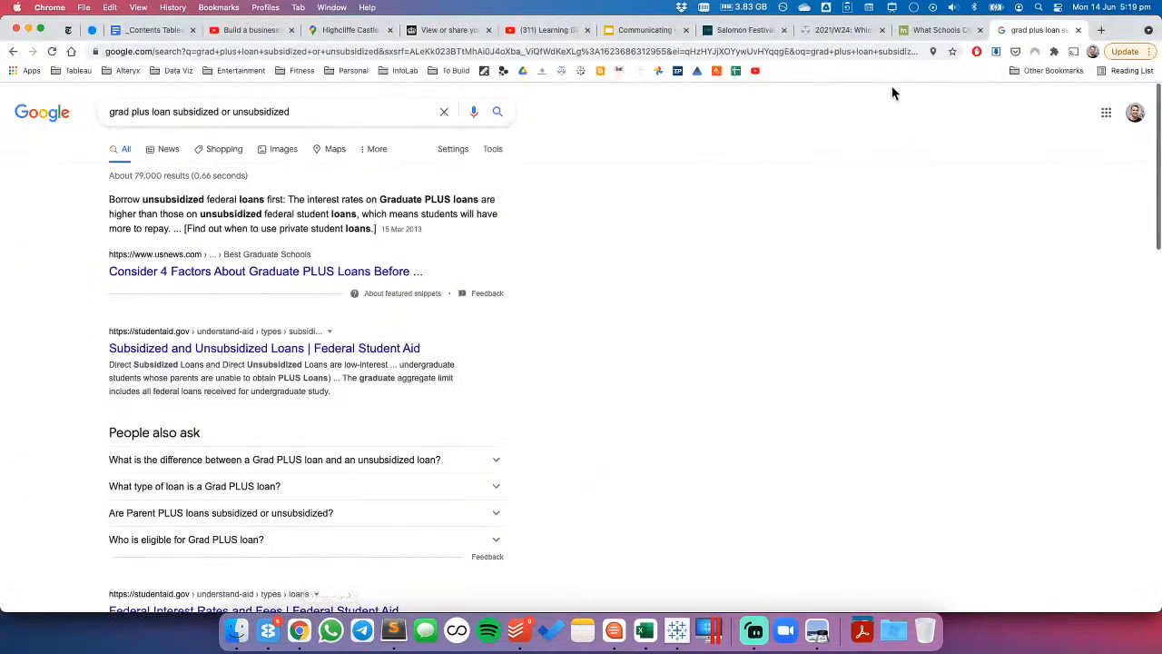
left_click(1103, 30)
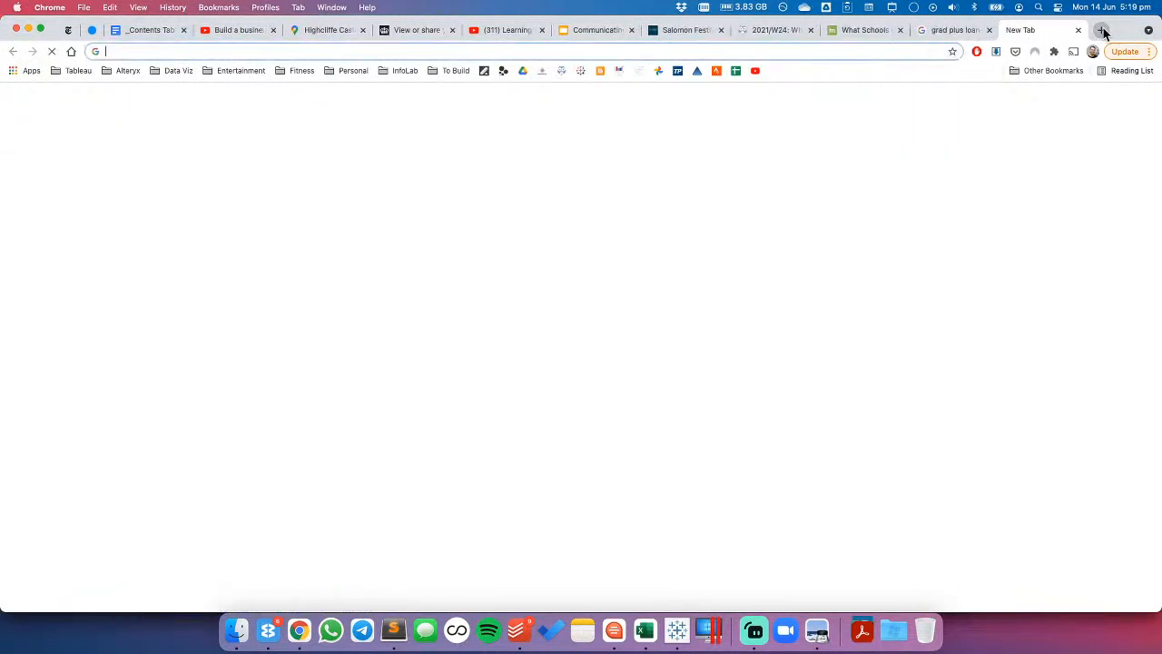
type("us dollar color")
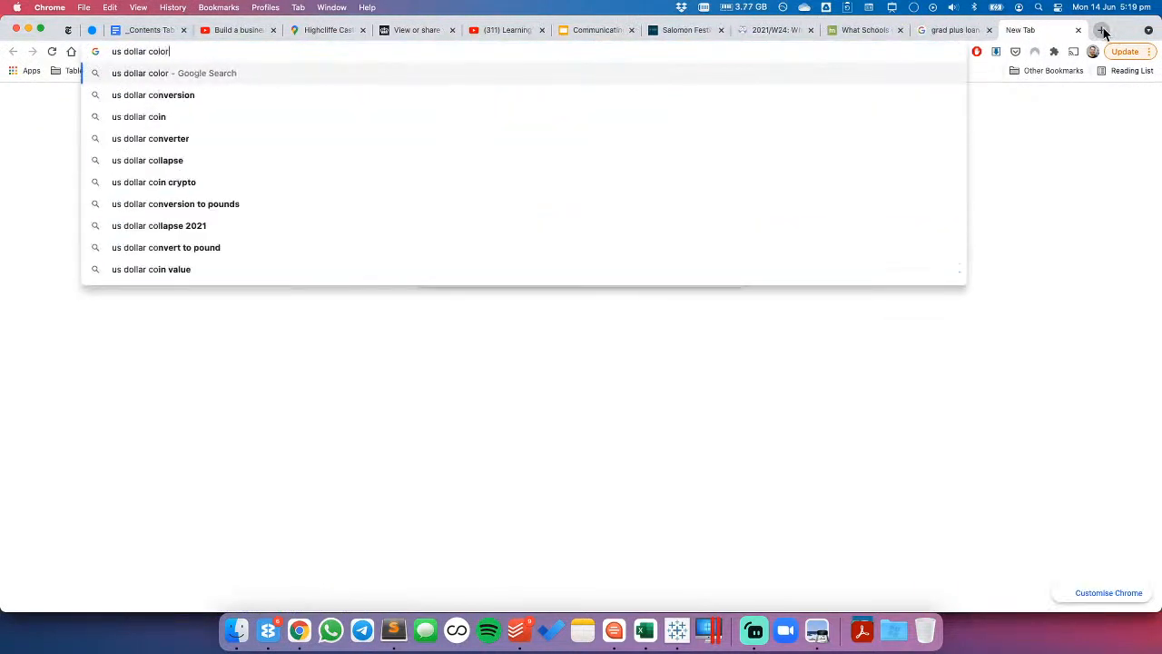
key("Return")
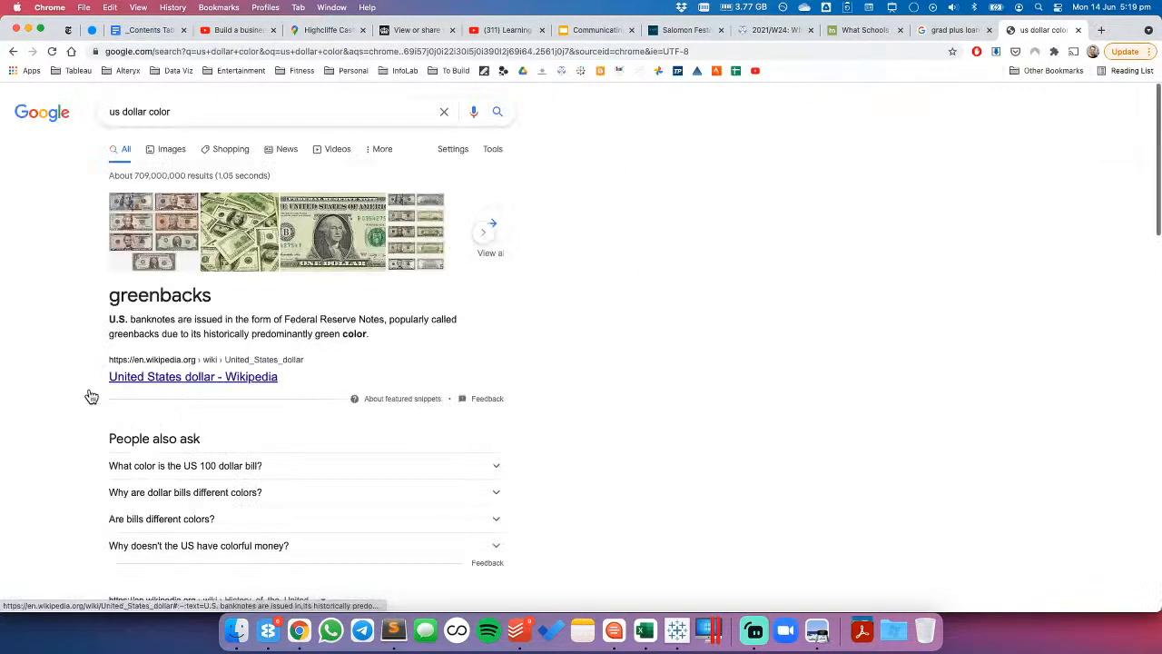
- Look through the search results for US dollar colour codes and open the ColorsWall US dollar colors scheme page
scroll(77, 377, "down", 3)
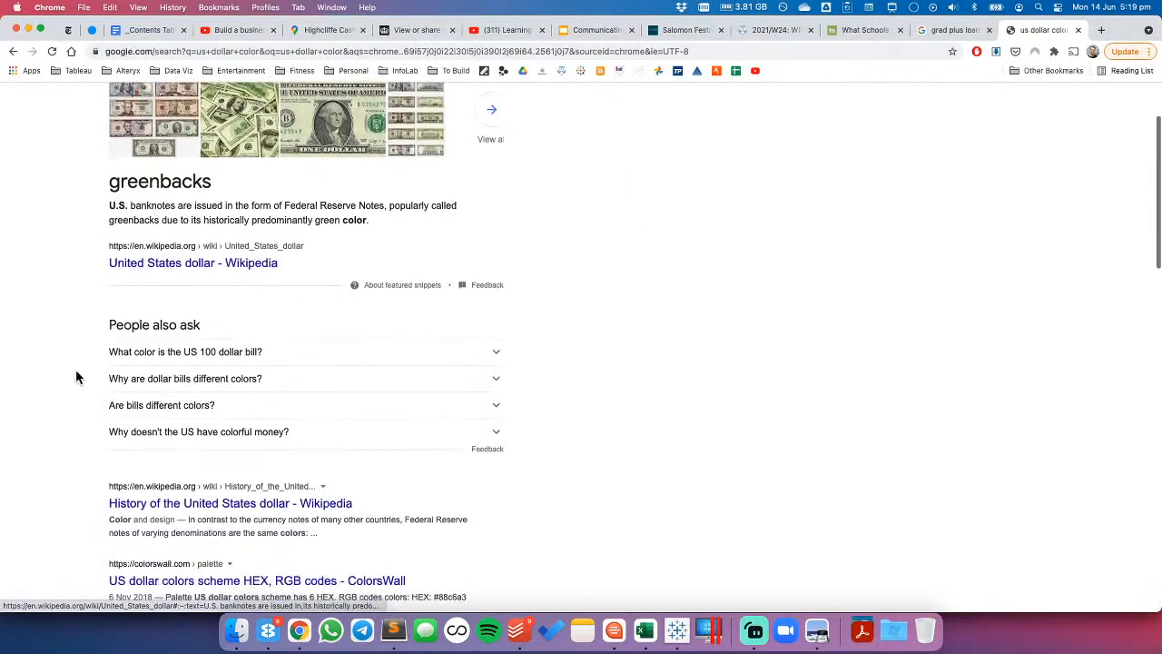
left_click(237, 354)
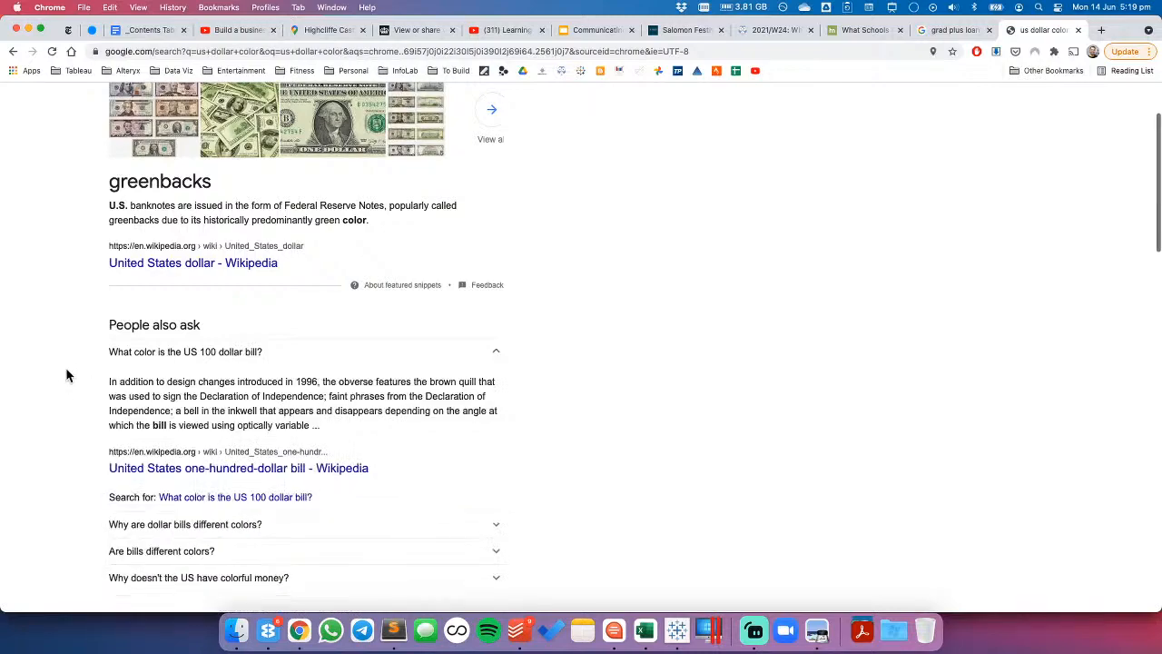
scroll(67, 375, "down", 1)
scroll(66, 375, "down", 3)
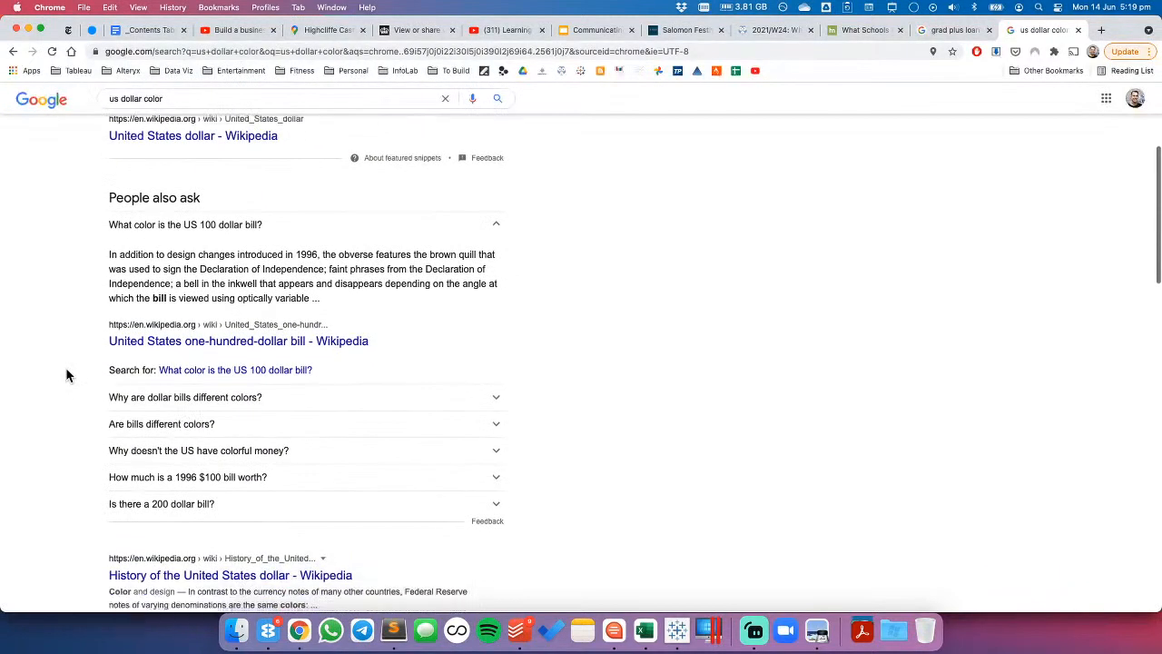
scroll(68, 372, "down", 2)
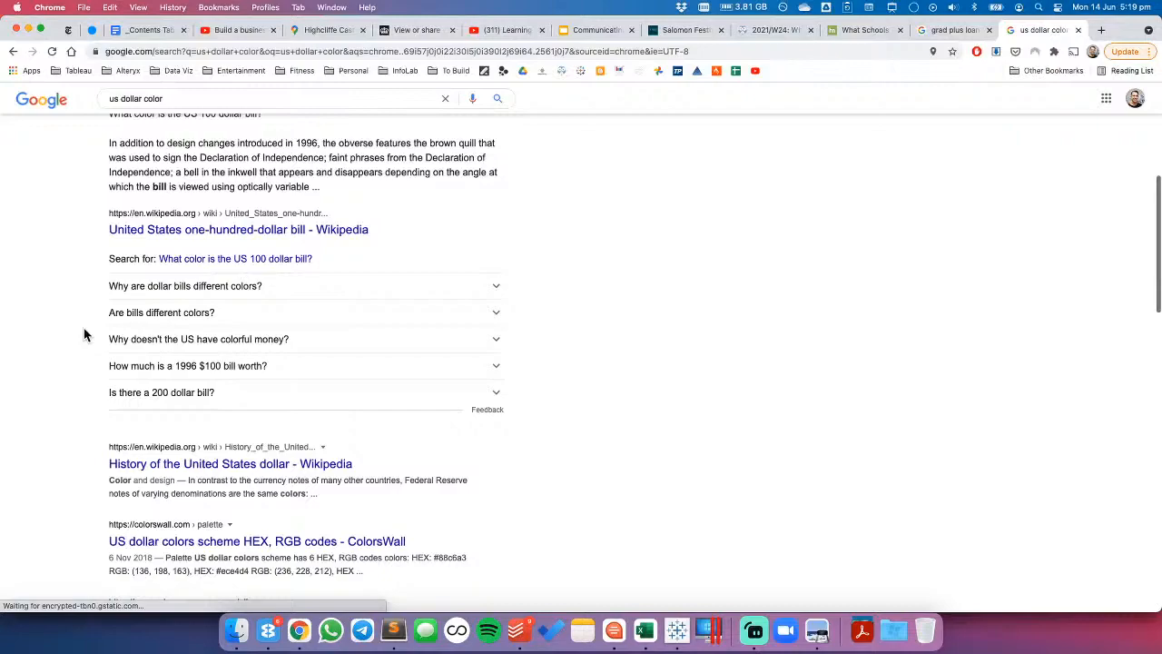
scroll(86, 332, "down", 1)
left_click(159, 268)
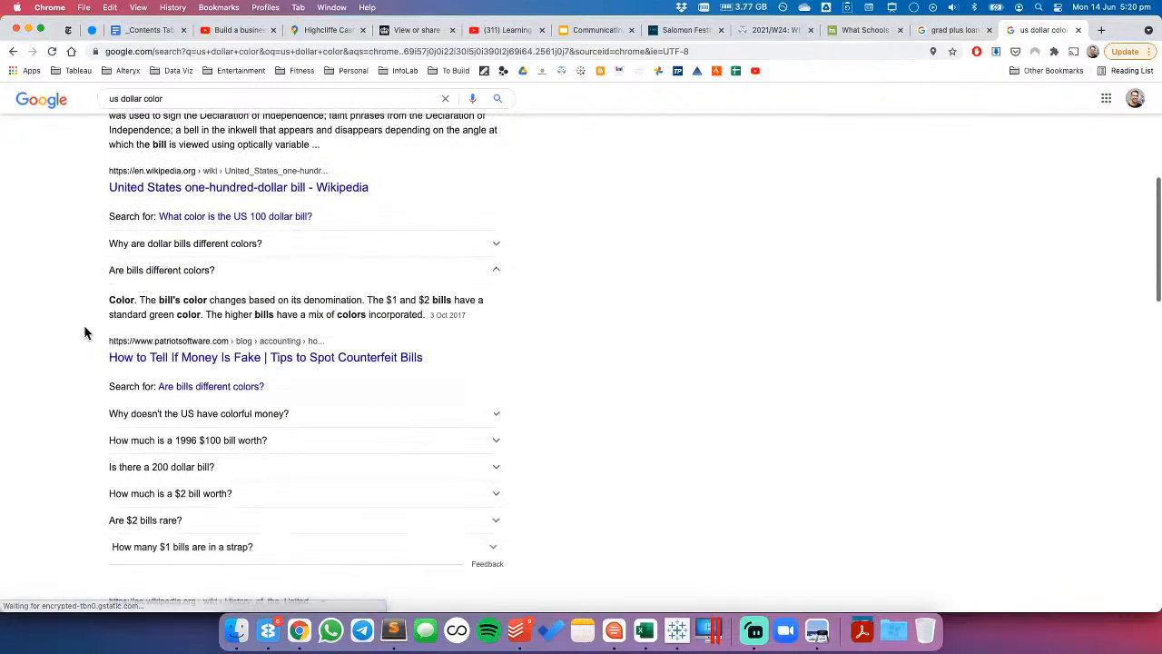
scroll(85, 332, "down", 1)
scroll(84, 332, "down", 5)
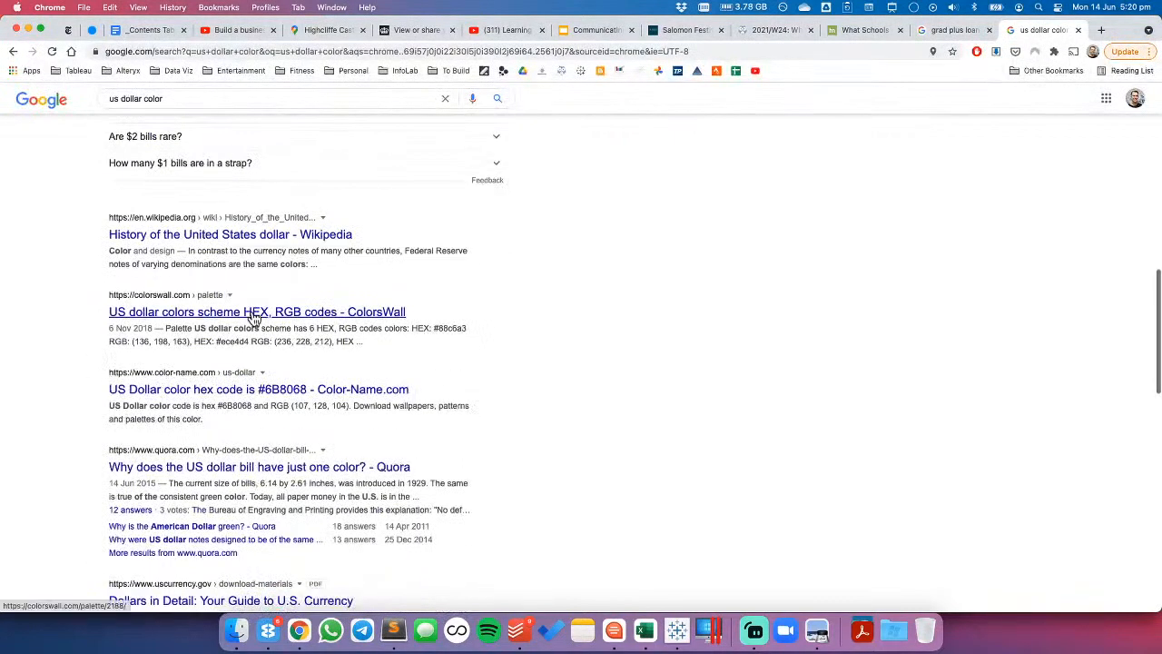
left_click(254, 313)
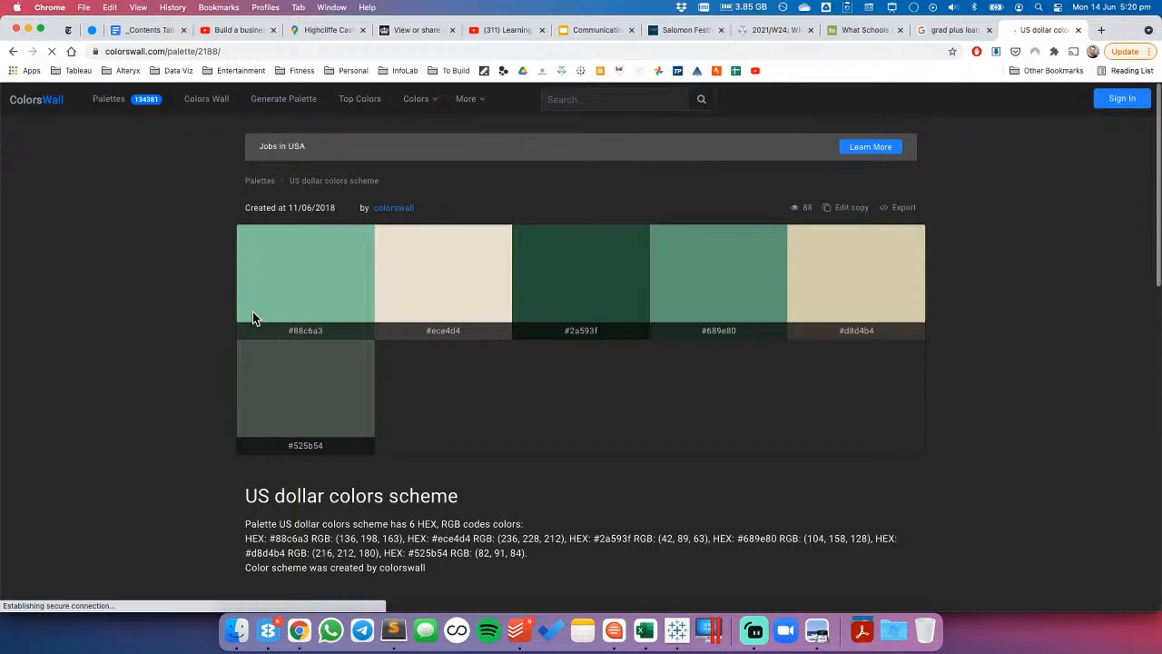
left_click_drag(330, 332, 282, 331)
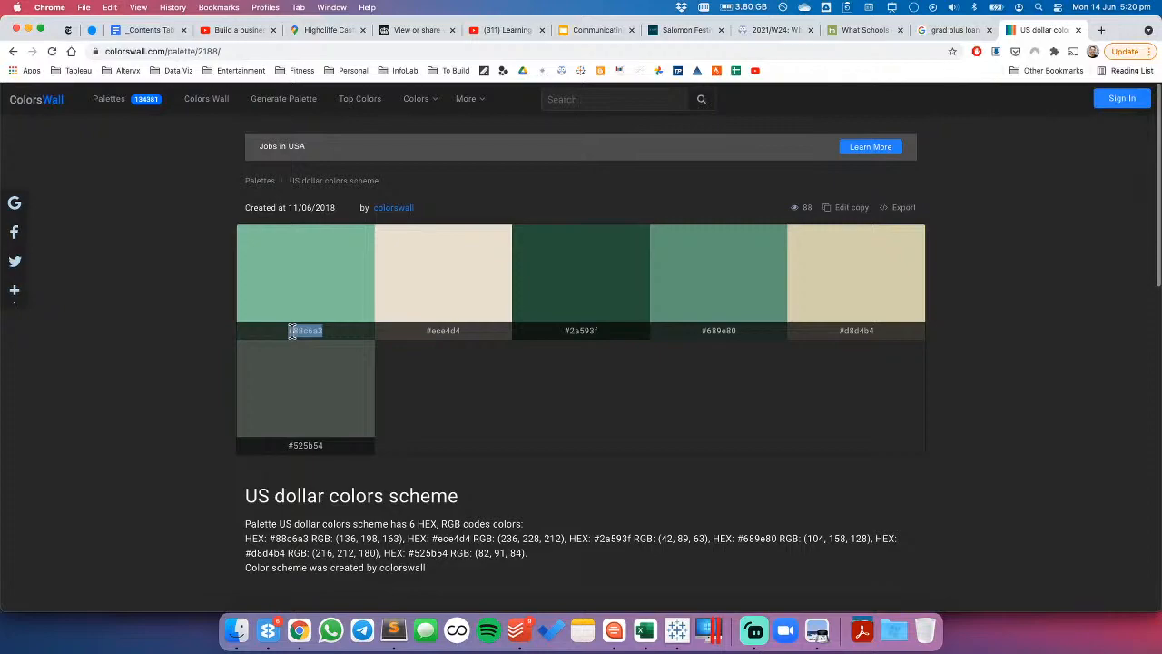
key("super+Tab")
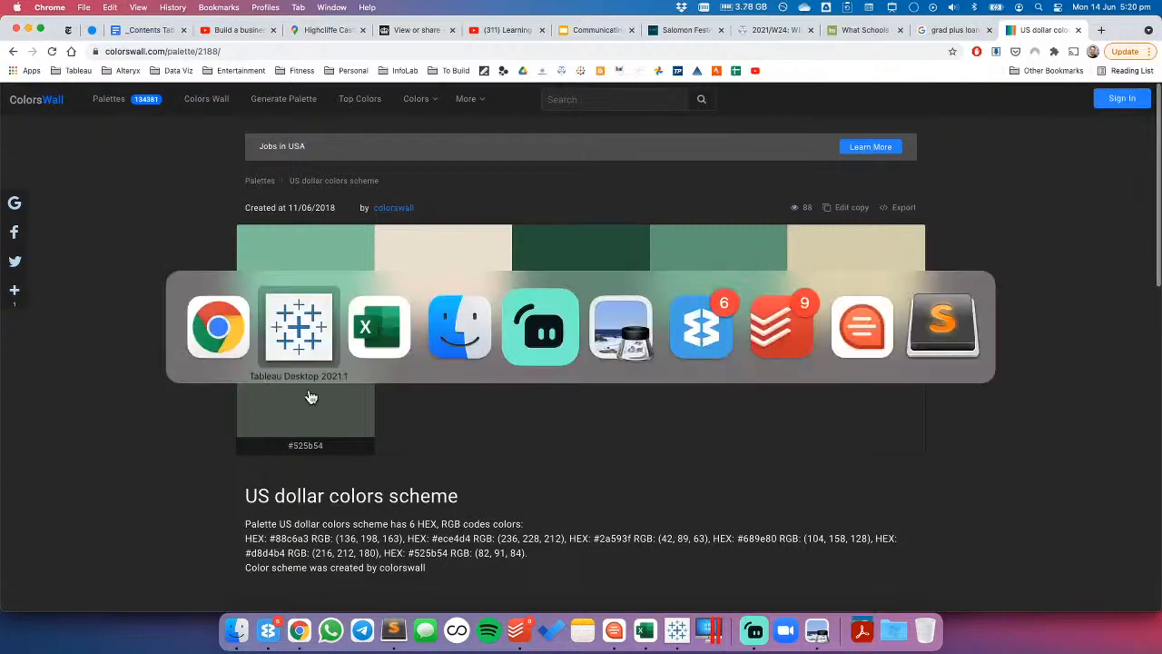
key("Escape")
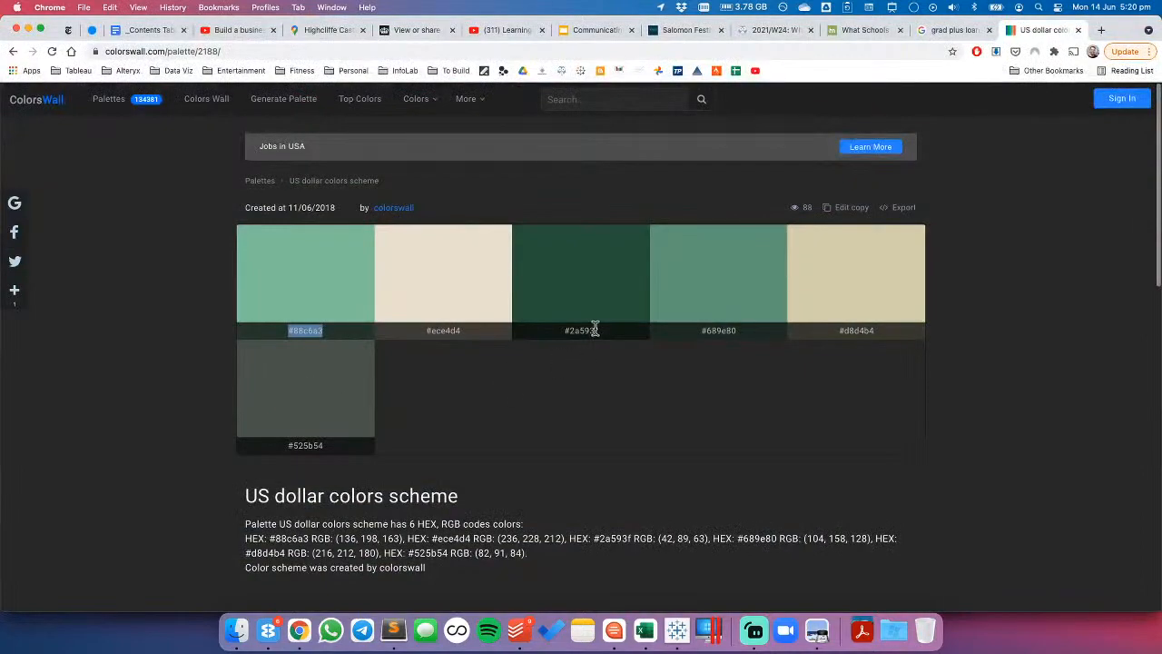
- Copy the hex code 2a593f of the dark green swatch and switch back to Tableau
left_click_drag(605, 332, 569, 329)
key("super+c")
key("super+Tab")
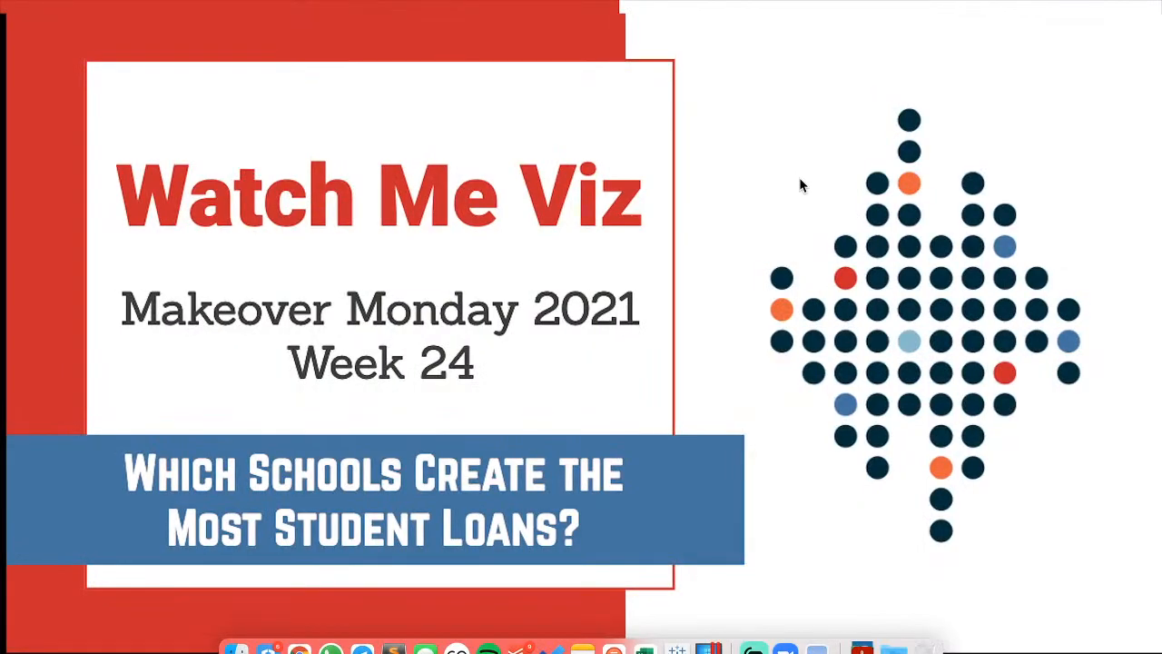
key("super+Tab")
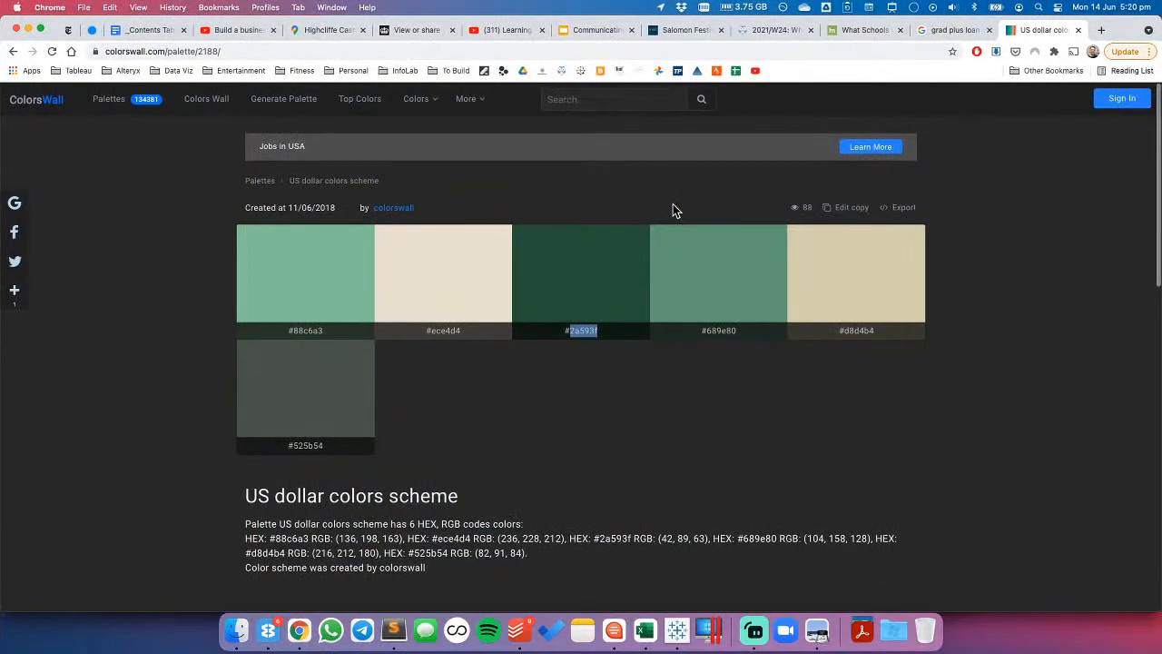
left_click(708, 629)
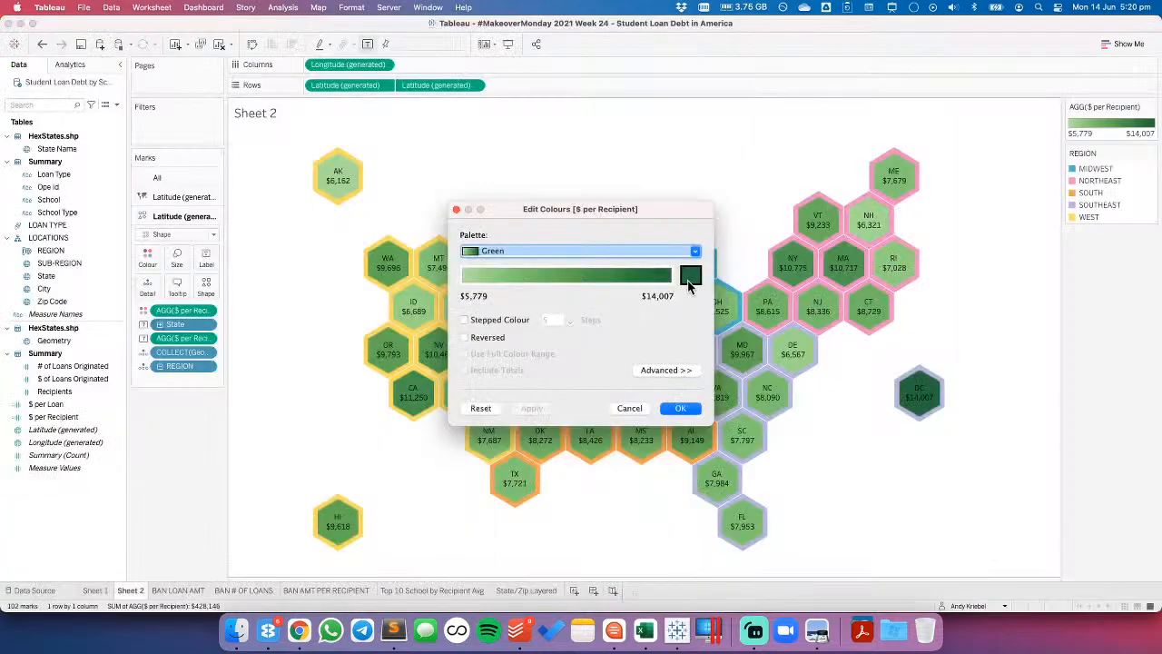
- Set the $ per Recipient colour range to a custom sequential palette based on hex colour 2a593f and accept it
left_click(691, 284)
double_click(307, 329)
key("super+v")
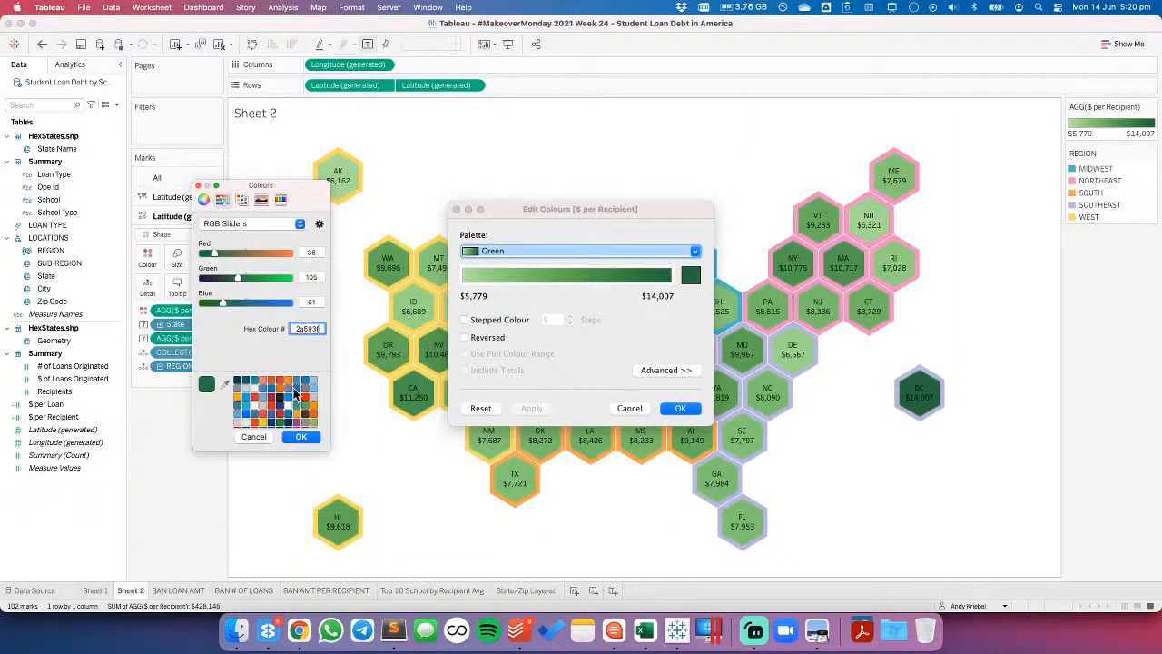
left_click(297, 438)
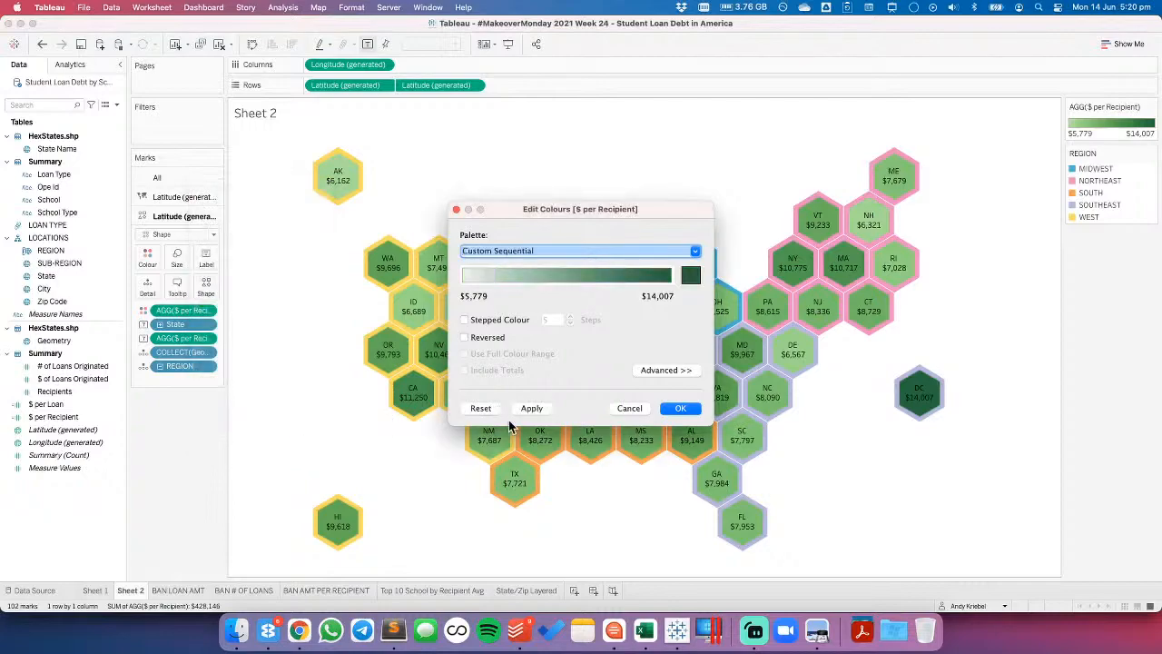
left_click(531, 408)
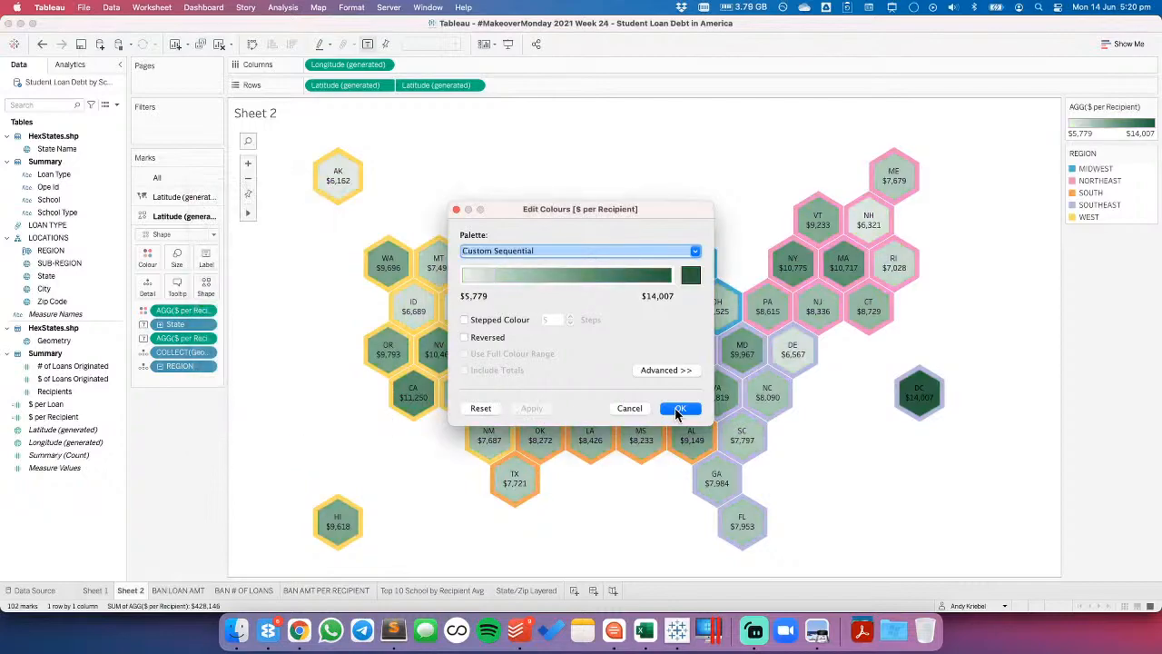
left_click(679, 410)
double_click(654, 179)
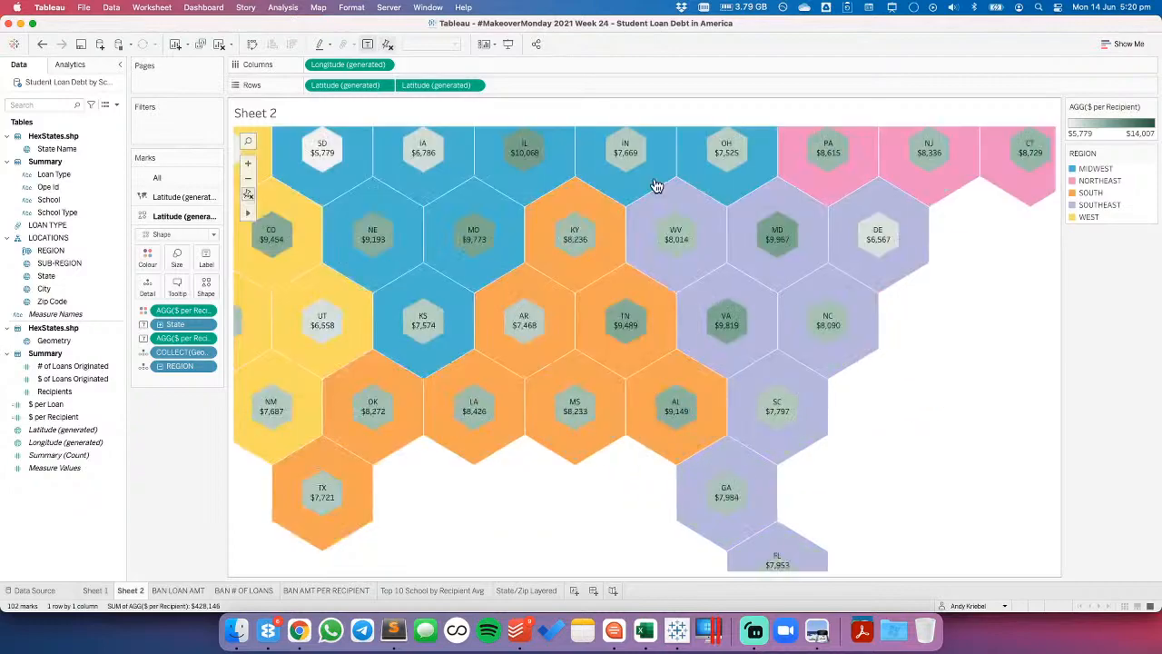
left_click(385, 45)
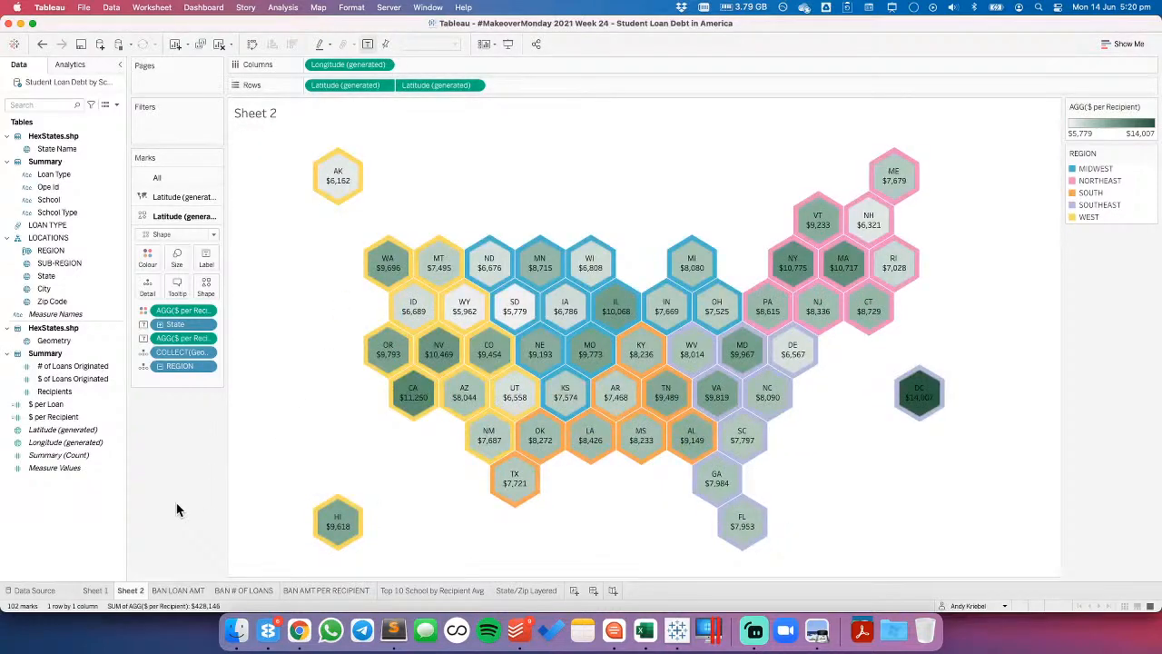
- Reorder the shape layer's label text so State sits on the line above AGG($ per Recipient), both centred
left_click(205, 260)
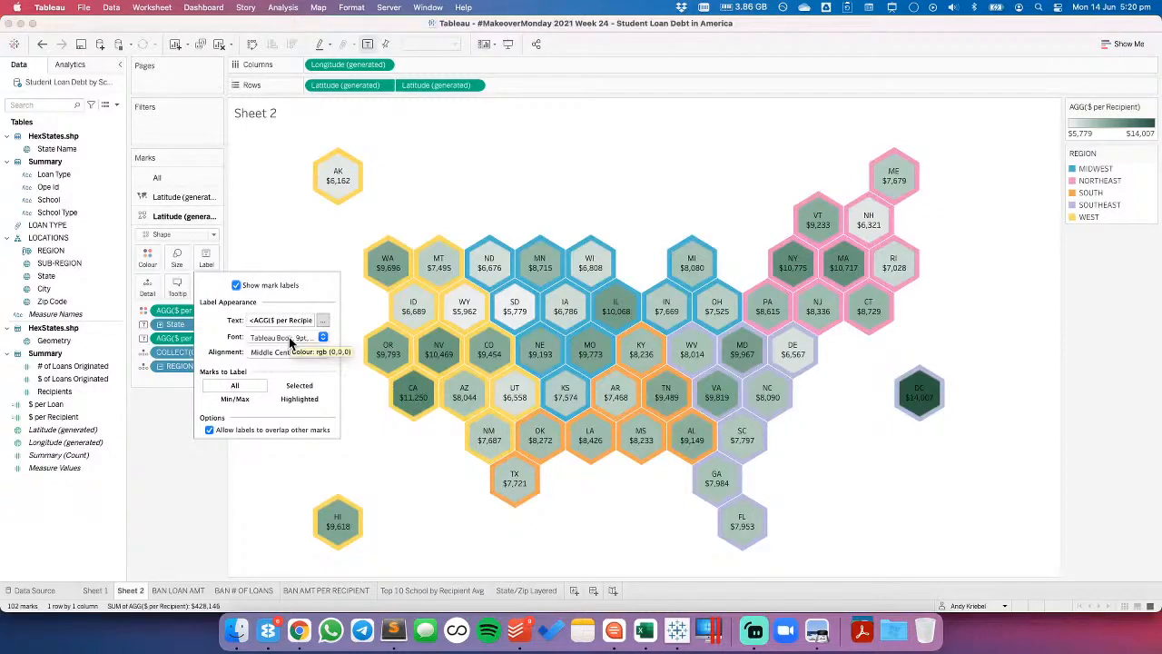
left_click(322, 320)
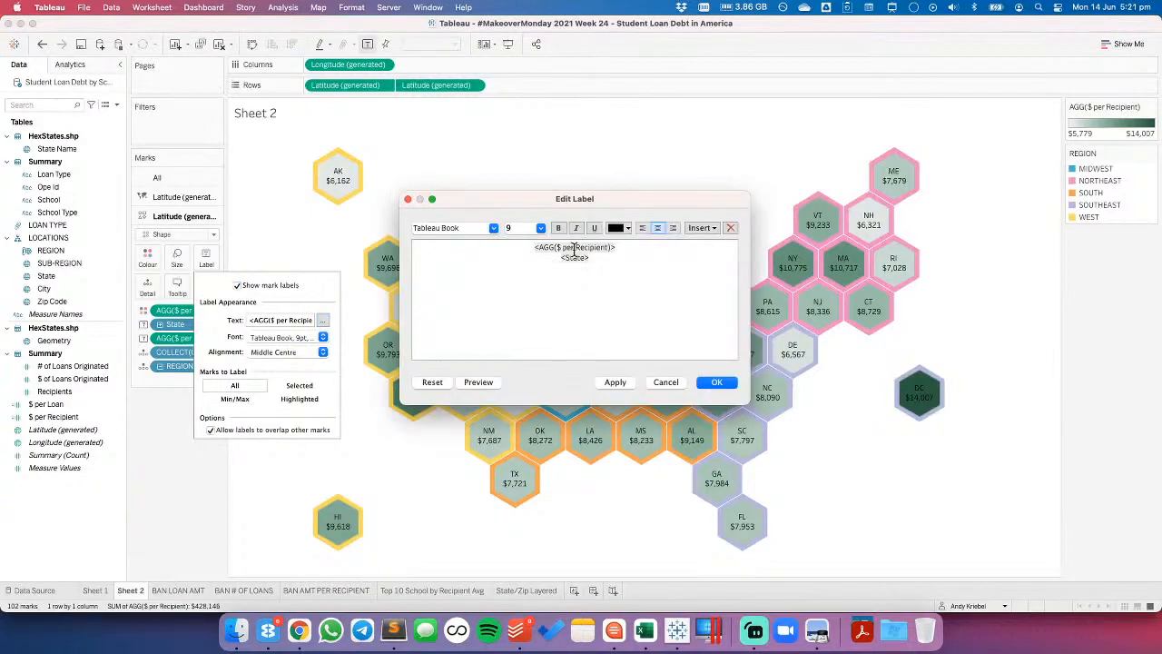
left_click_drag(564, 257, 615, 257)
key("super+c")
key("BackSpace")
key("super+v")
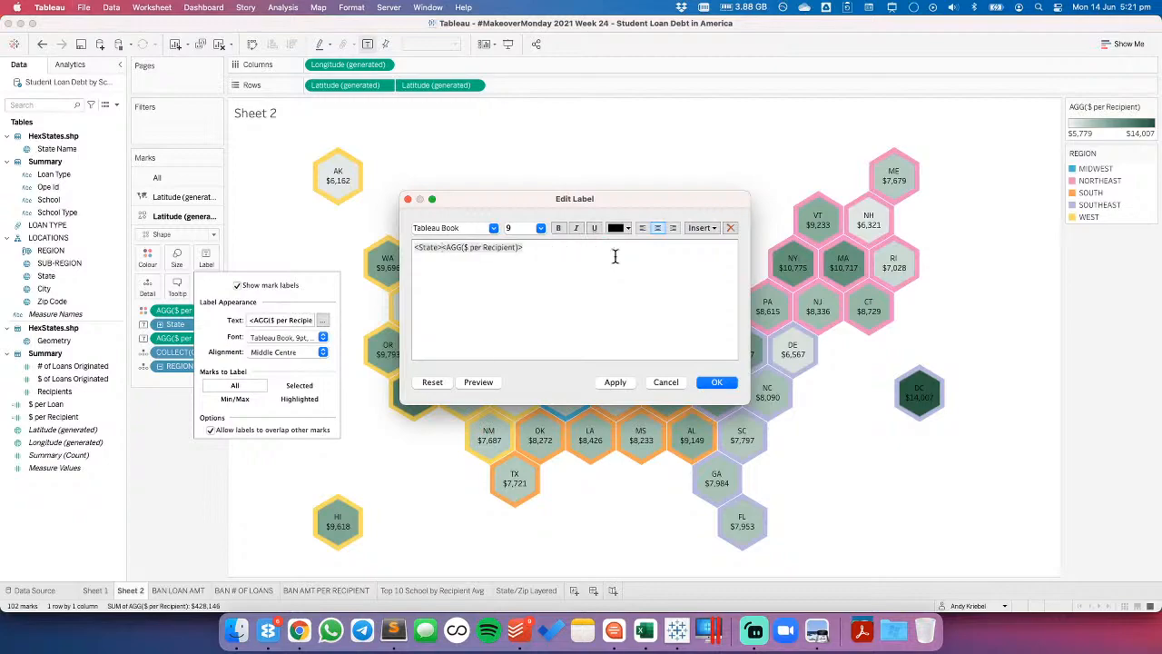
key("Return")
key("super+a")
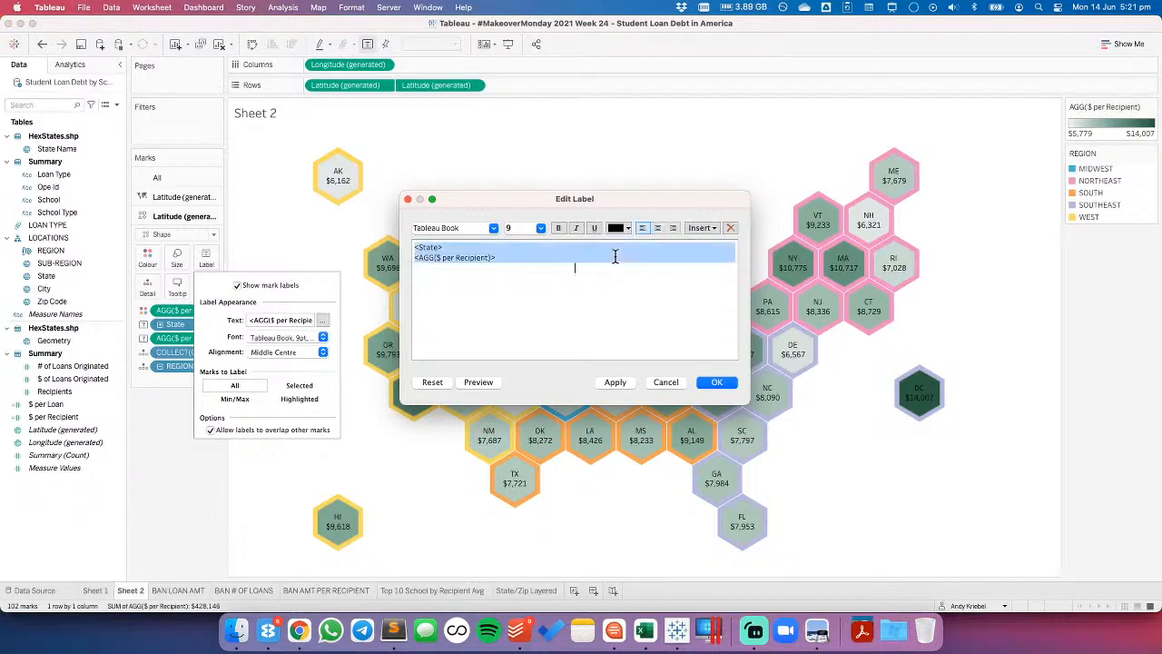
left_click(662, 228)
left_click(654, 282)
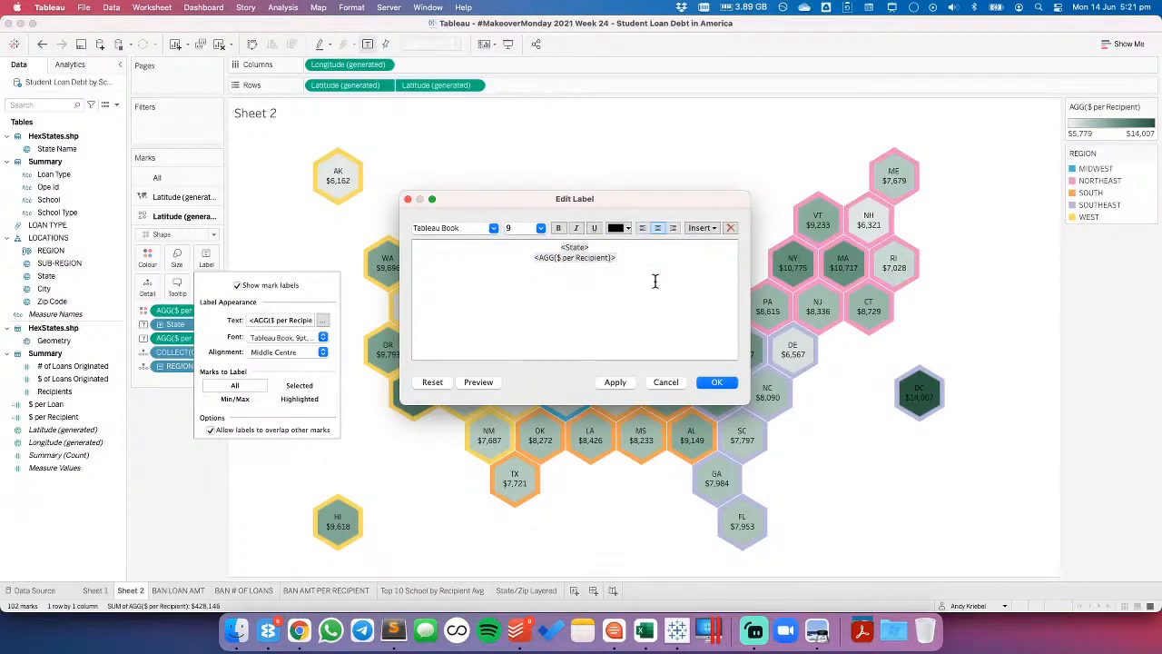
- Make the $ per Recipient line of the mark label bold and set its font size to 10
triple_click(580, 261)
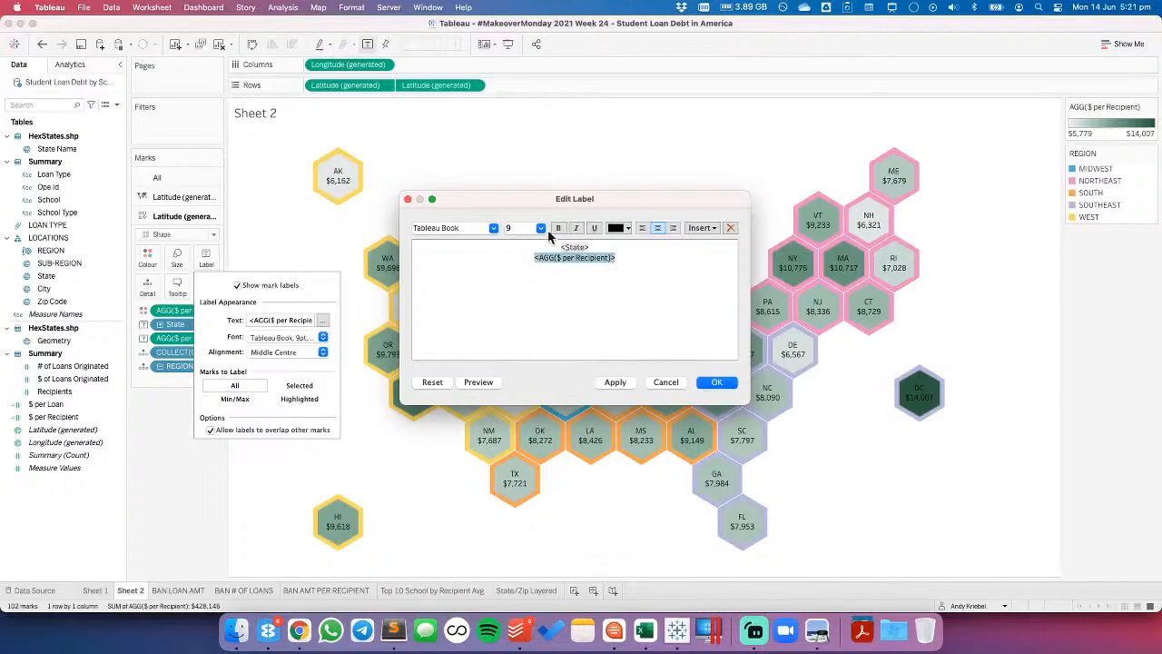
left_click(540, 228)
left_click(514, 265)
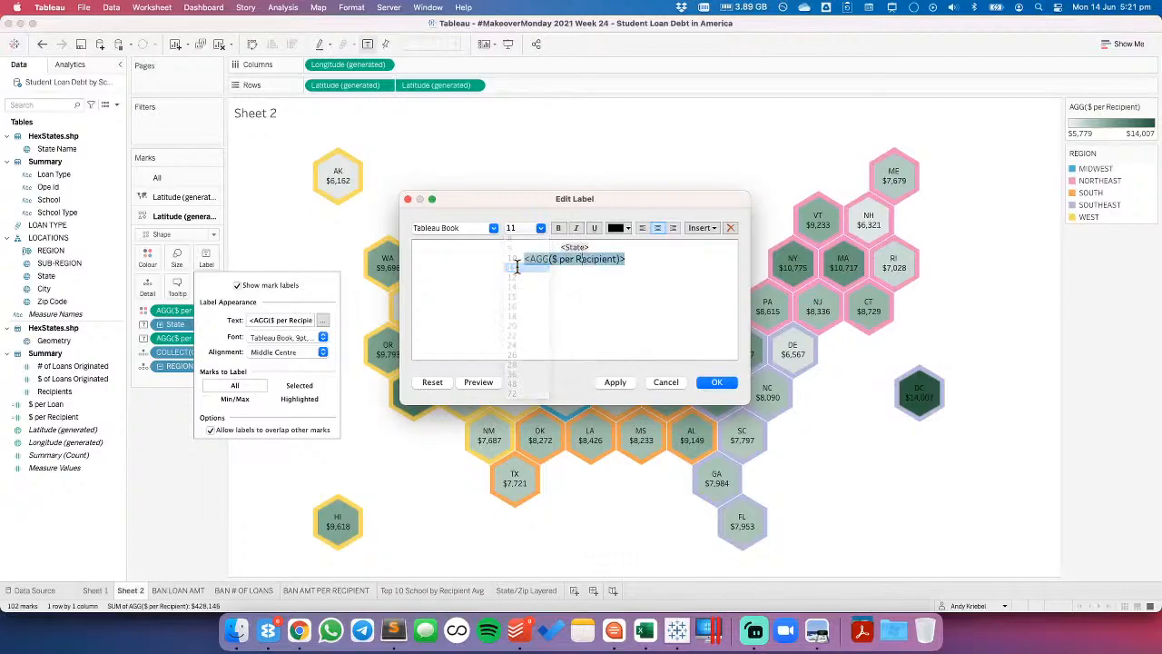
left_click(558, 230)
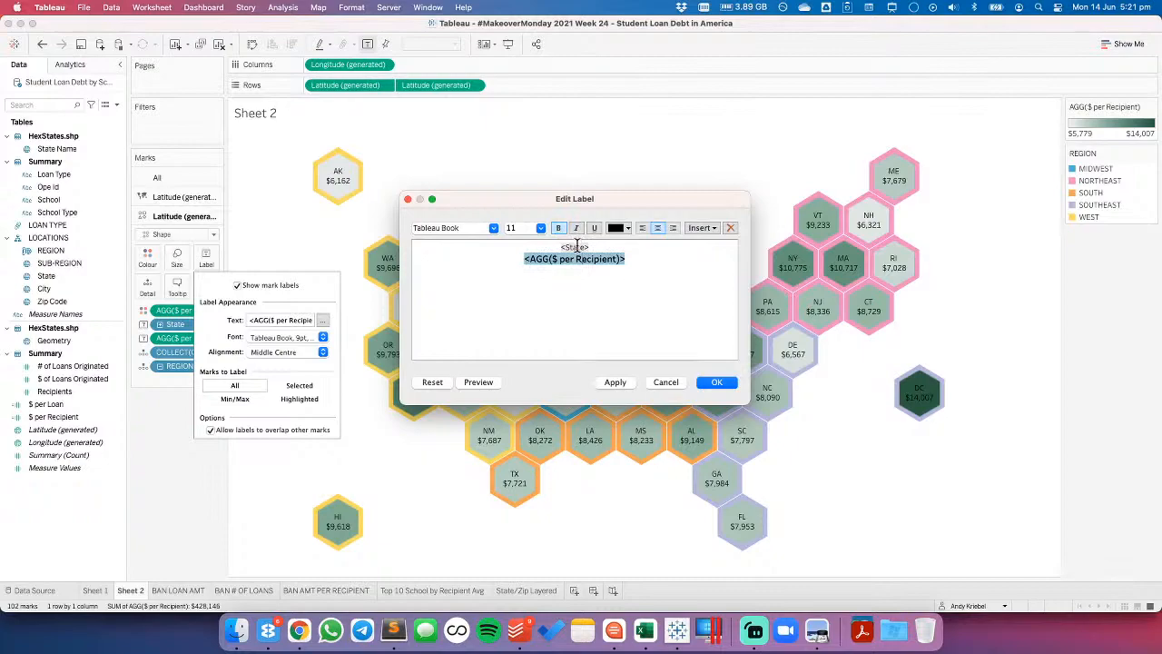
left_click(615, 382)
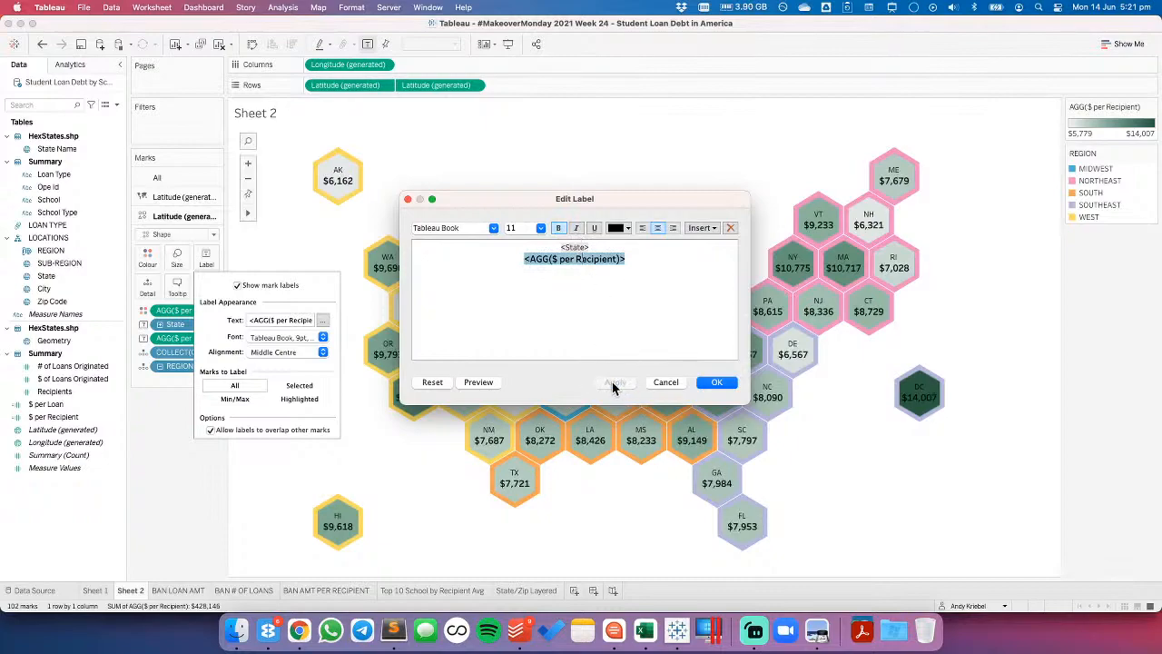
left_click(541, 229)
left_click(532, 258)
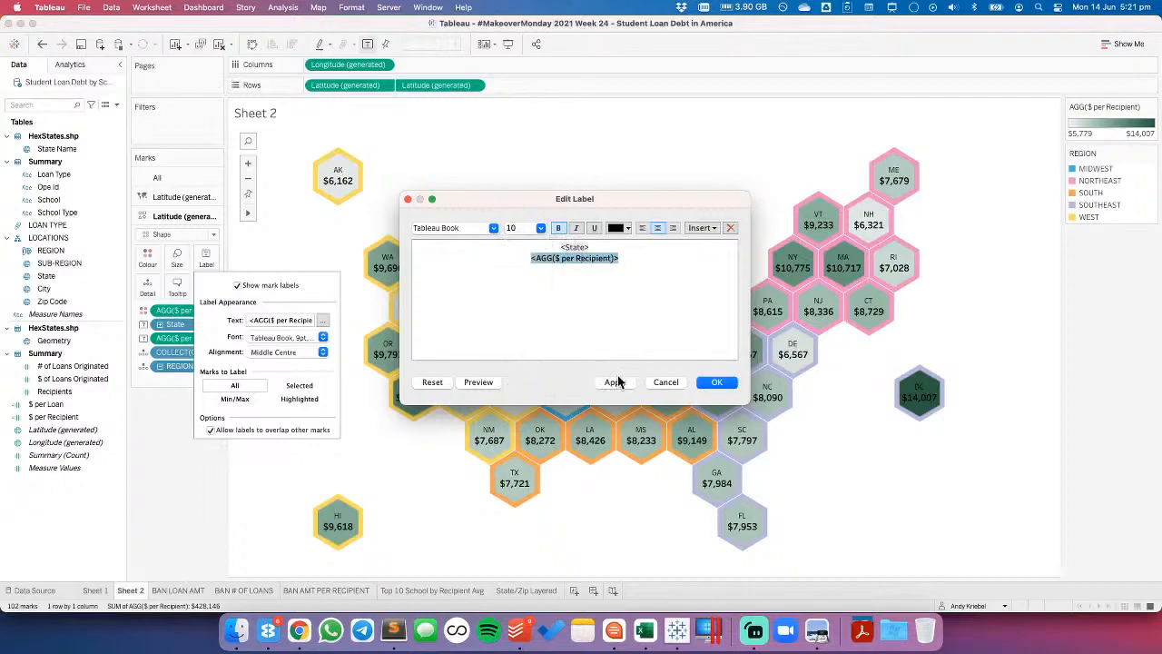
- Set the State line of the mark label to font size 8 and accept the label changes
double_click(576, 246)
left_click(541, 228)
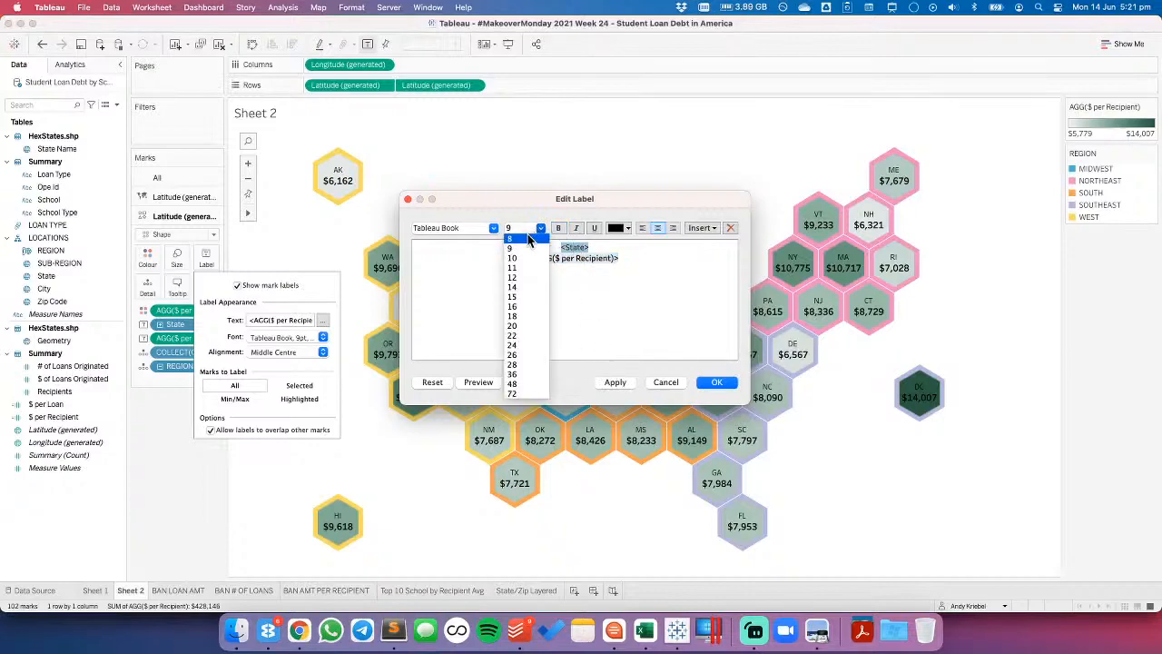
left_click(531, 240)
left_click(615, 382)
left_click(717, 382)
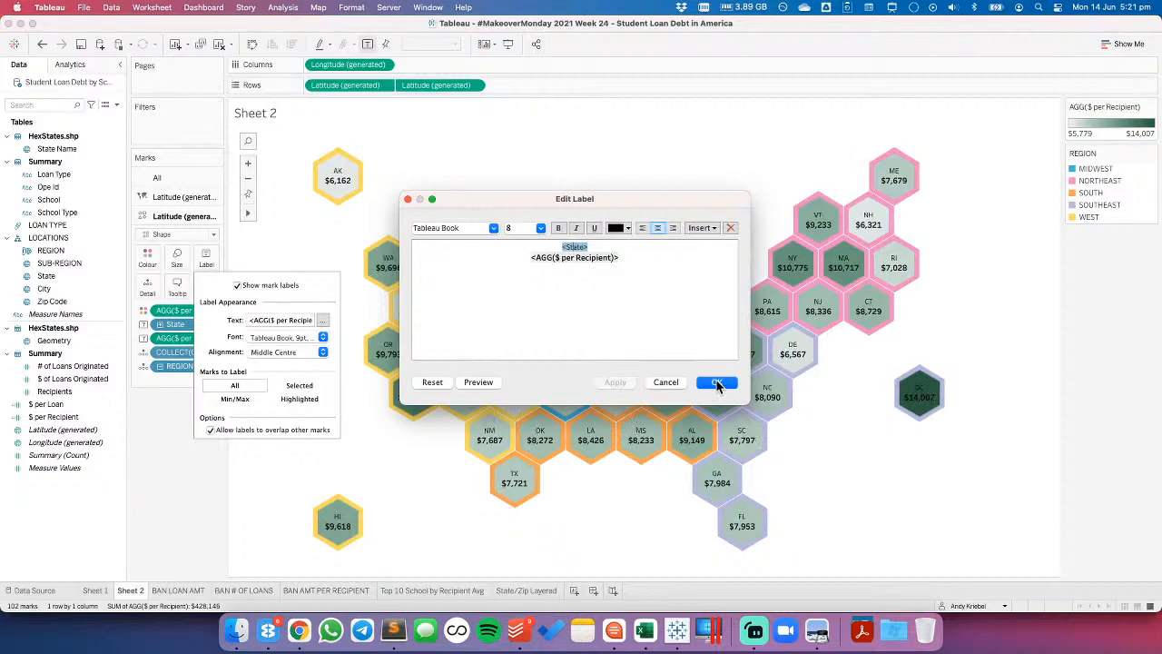
left_click(687, 202)
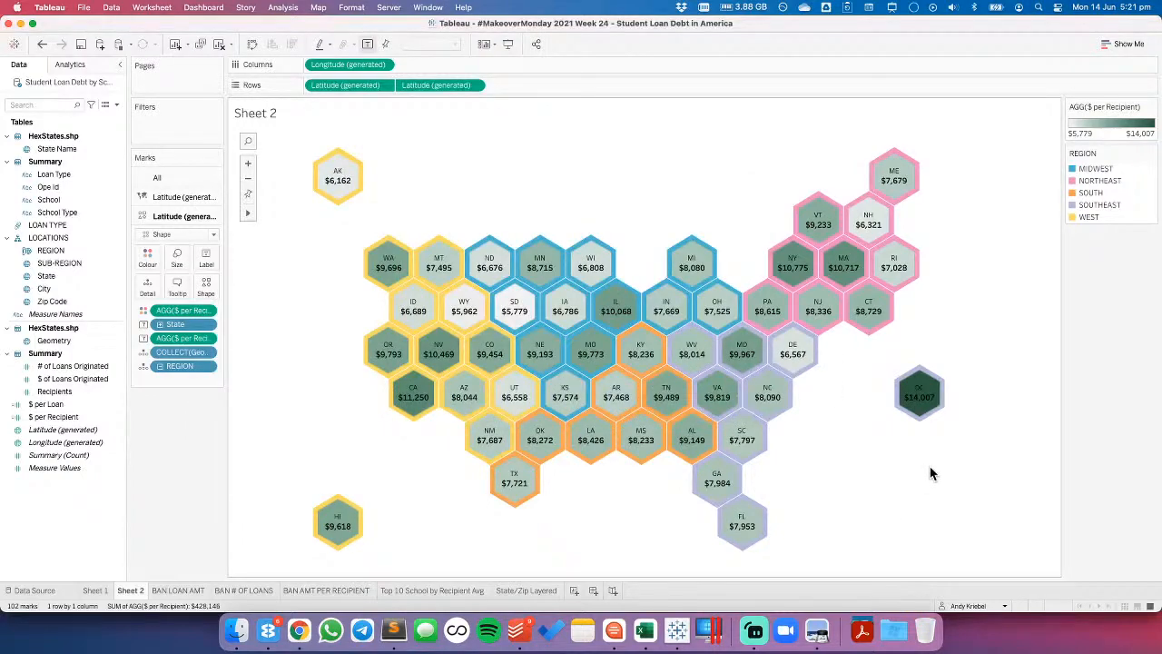
- Switch to the ColorsWall page in Chrome, copy the light green hex code 88c6a3, and return to Tableau
key("super+Tab")
left_click_drag(296, 331, 292, 332)
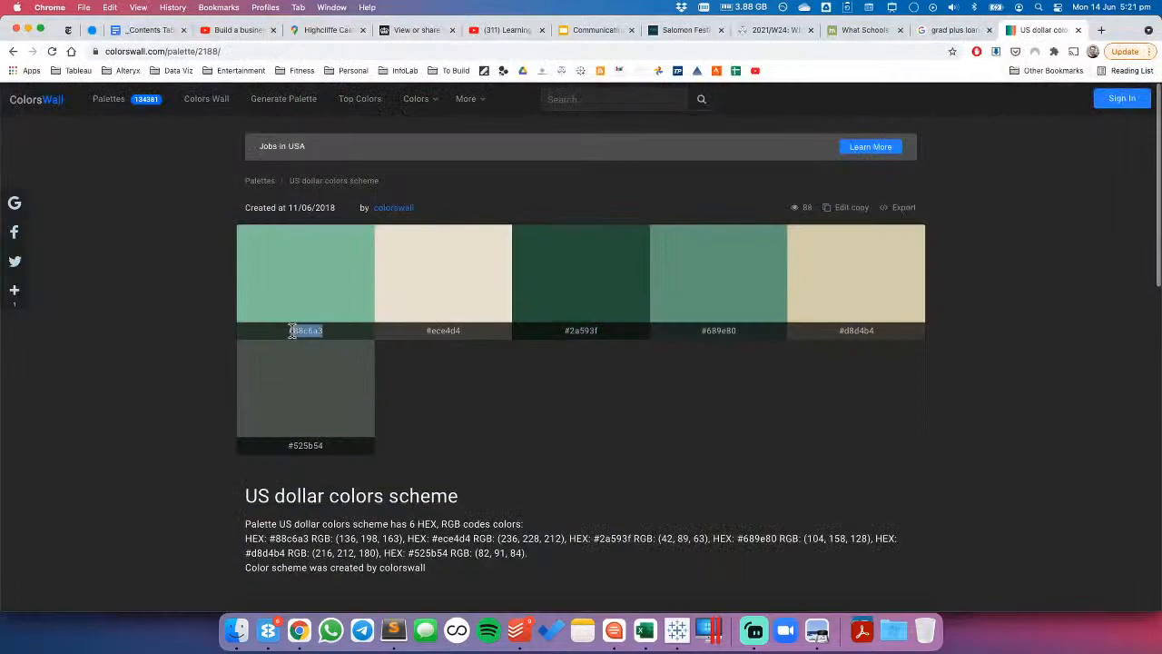
key("super+c")
key("super+Tab")
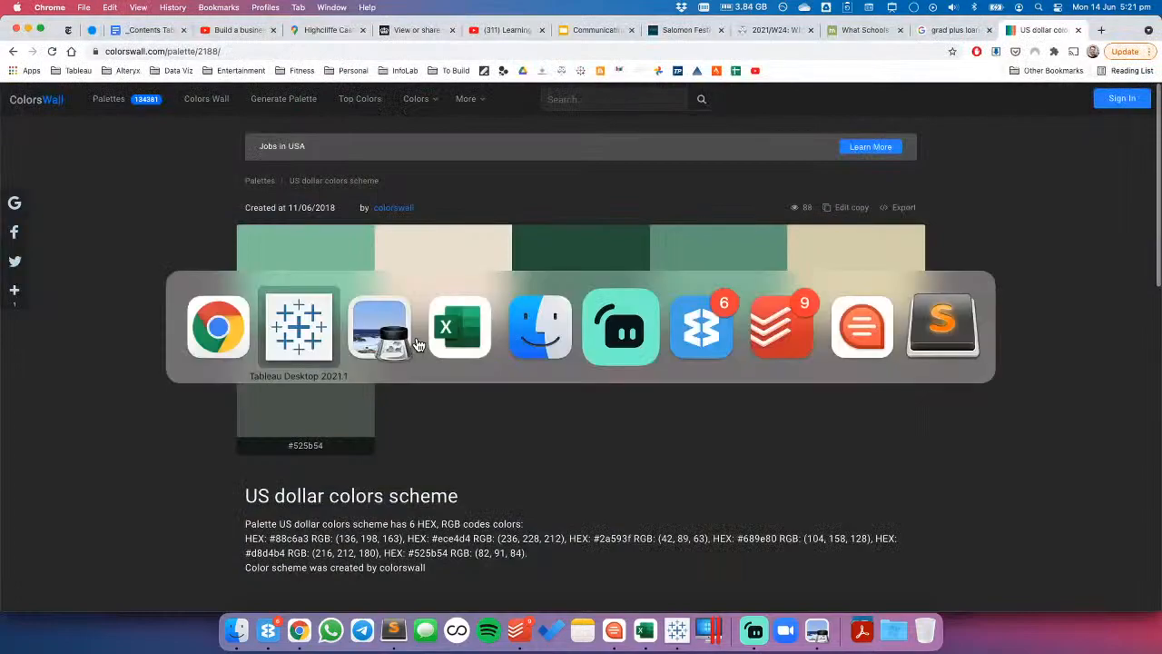
- Set the $ per Recipient sequential palette's colour to hex 88C6A3 and accept it
double_click(1115, 135)
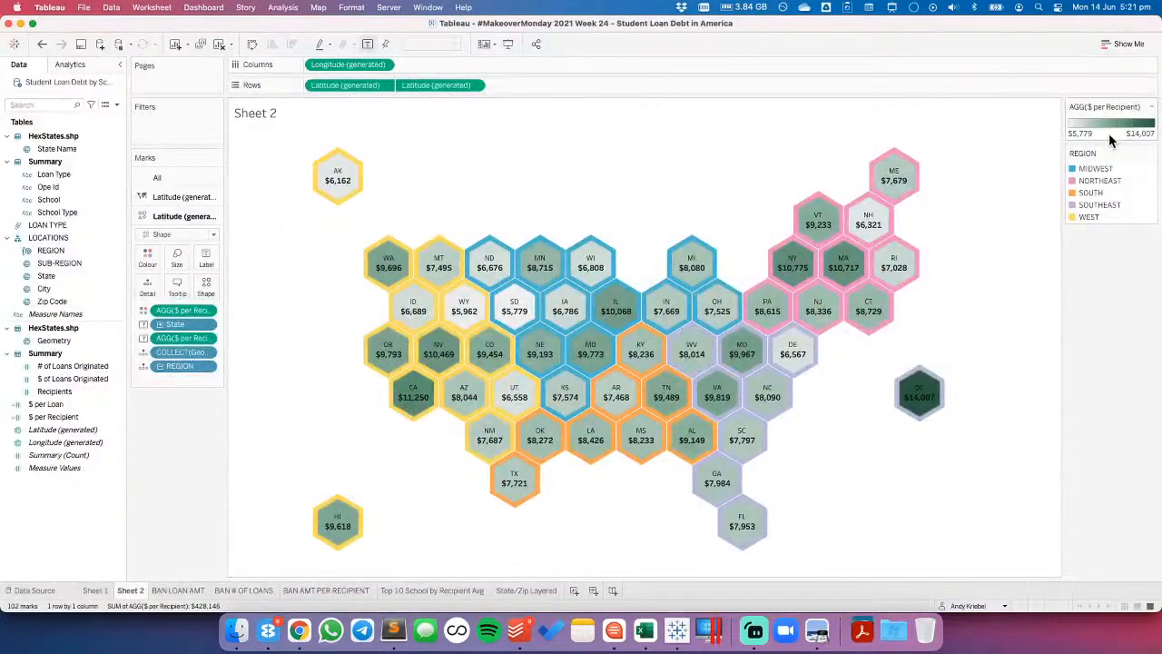
left_click(691, 278)
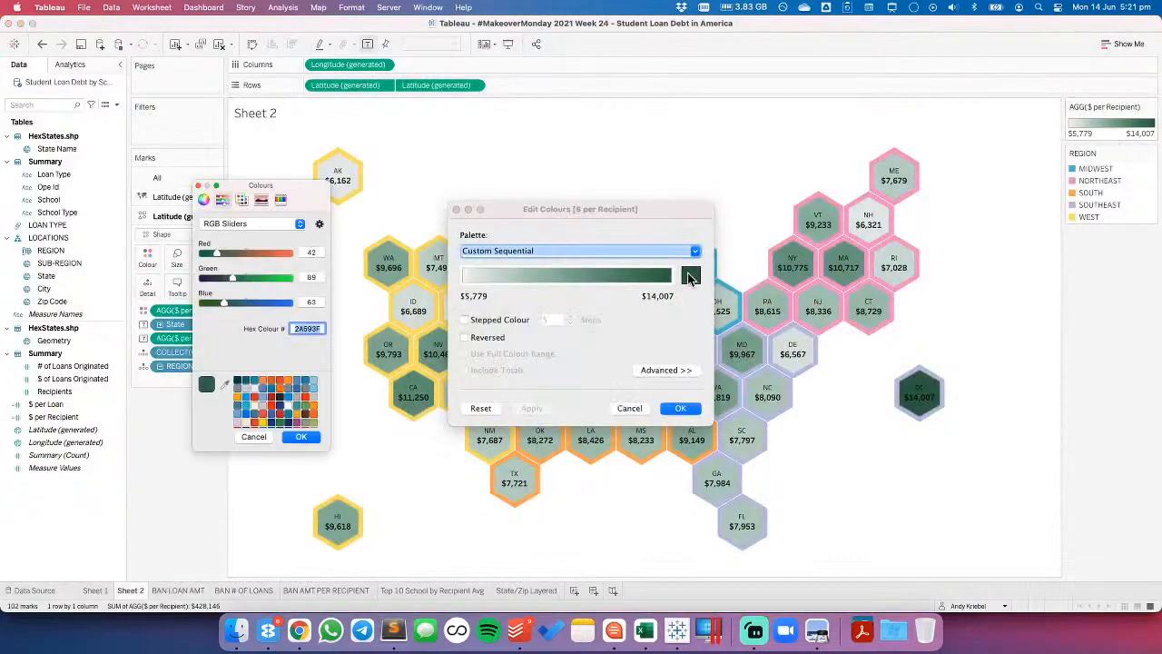
key("super+v")
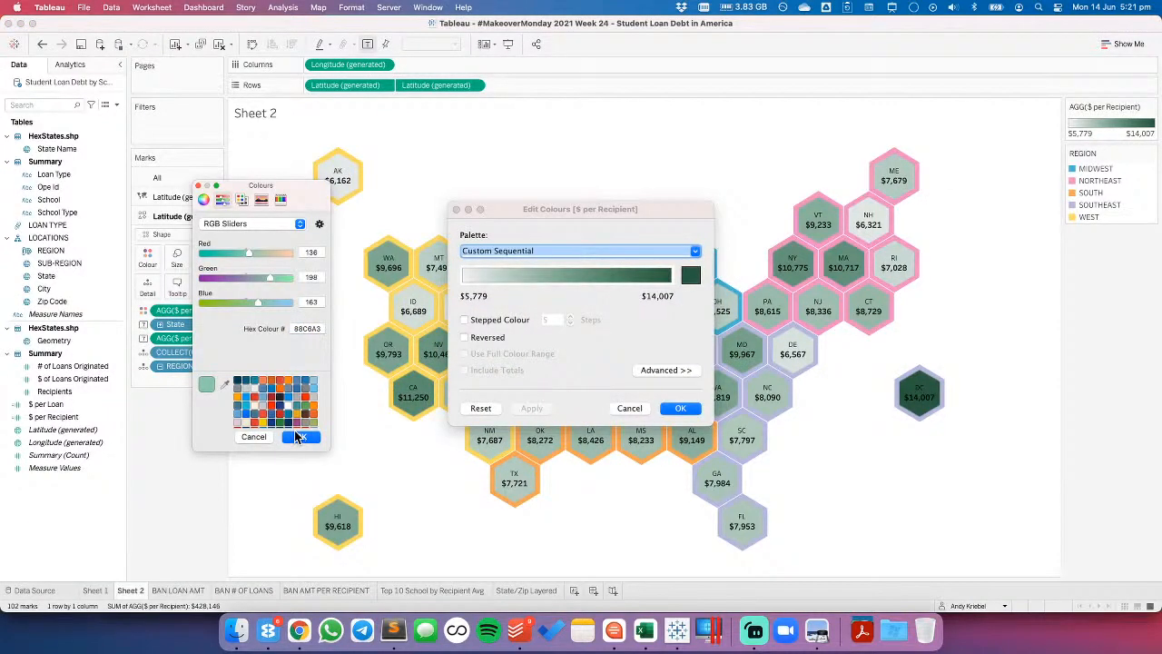
left_click(301, 437)
left_click(527, 408)
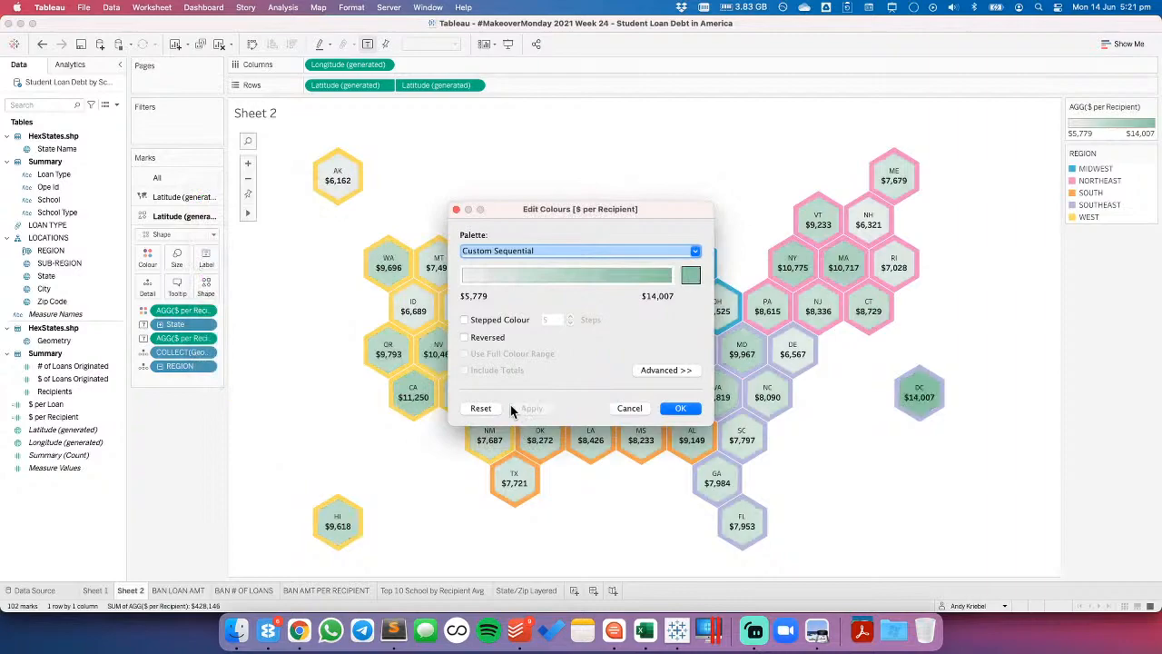
left_click(676, 408)
double_click(825, 448)
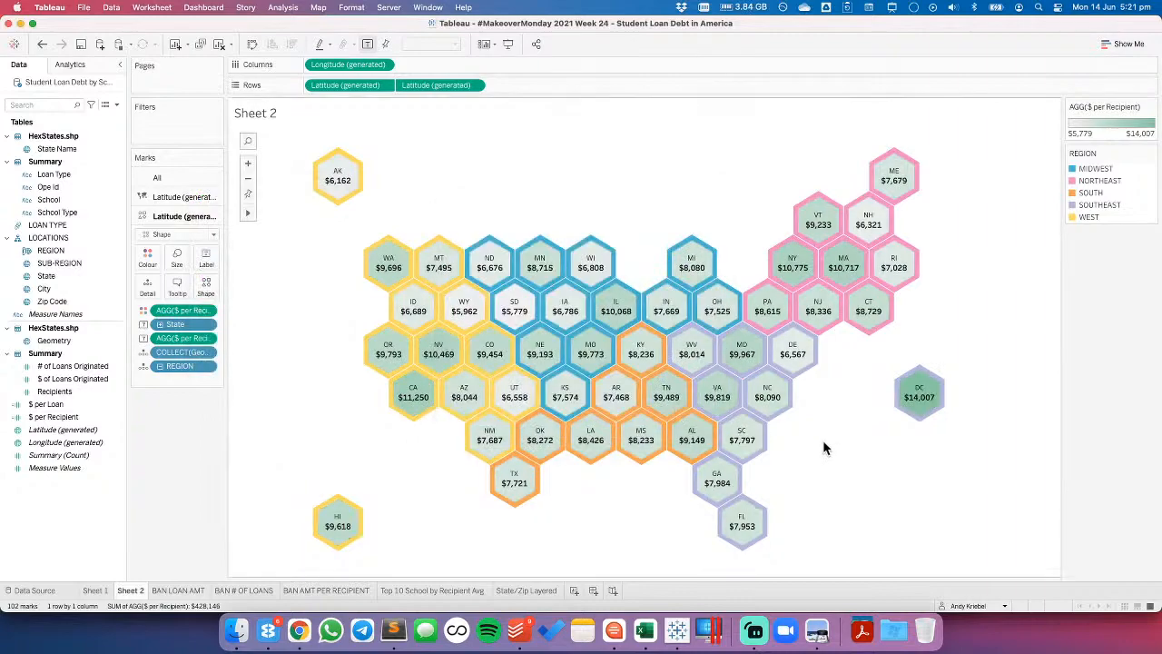
left_click(825, 448)
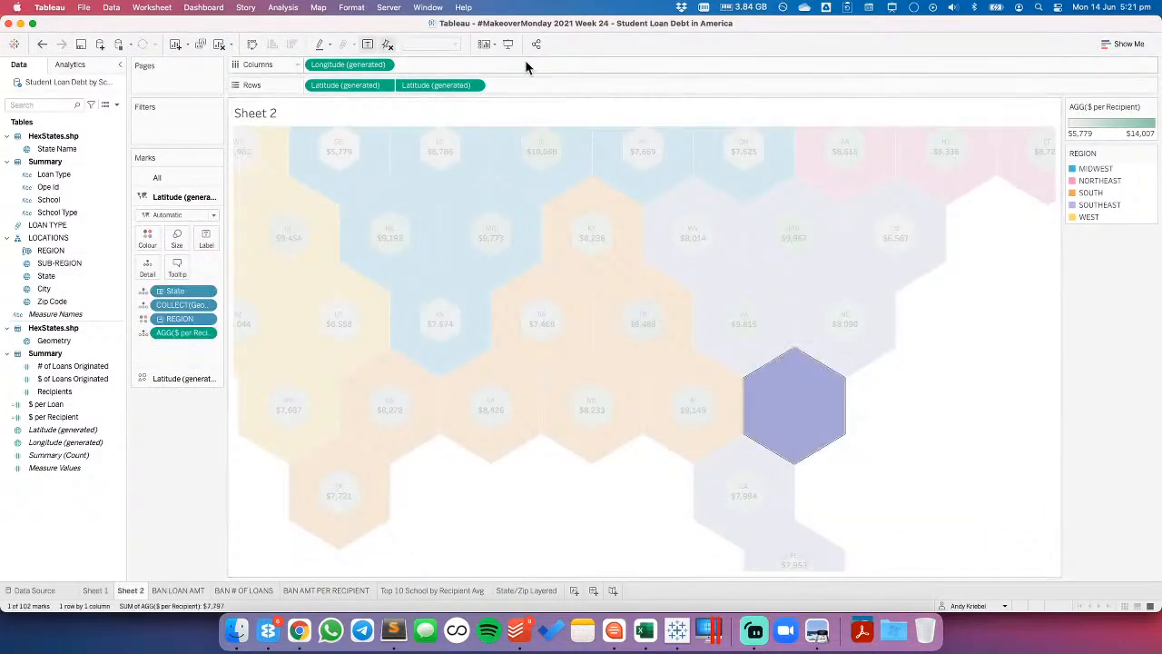
left_click(386, 44)
left_click(845, 432)
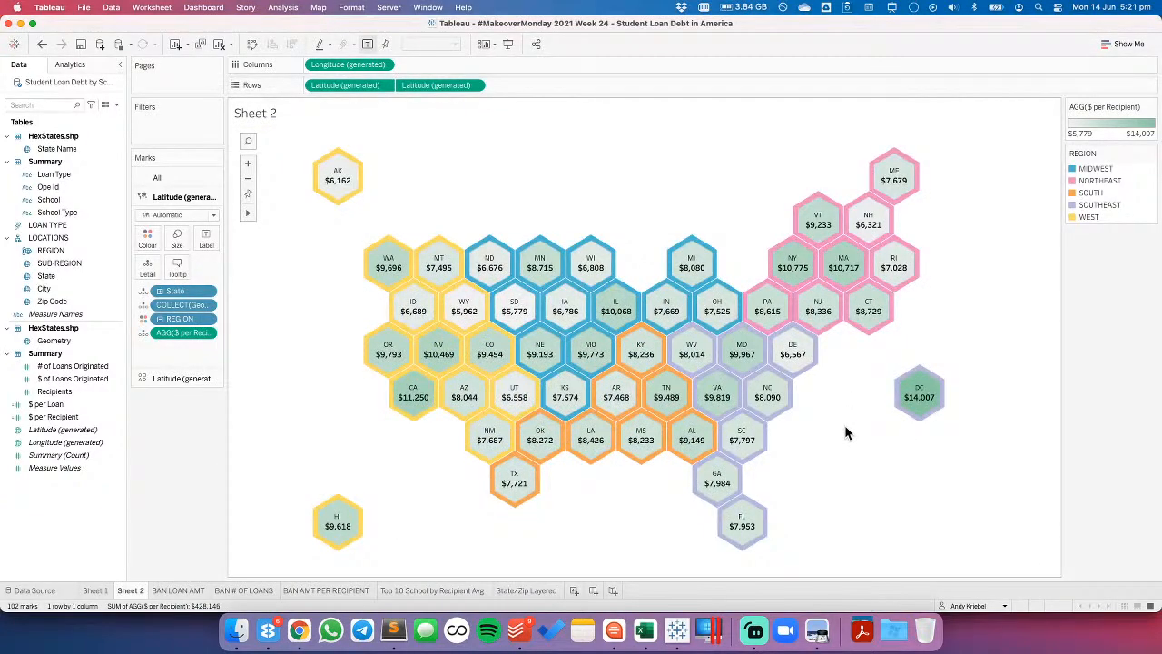
- Change the $ per Recipient colour palette to Custom Diverging
double_click(1107, 131)
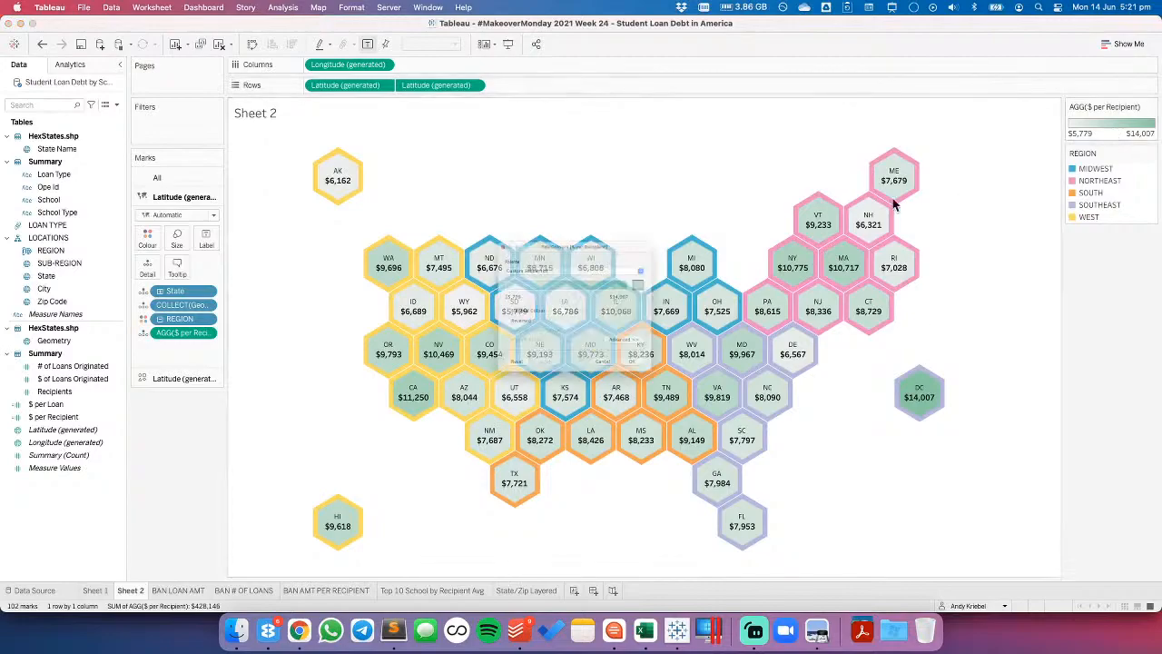
left_click(575, 252)
scroll(554, 200, "up", 10)
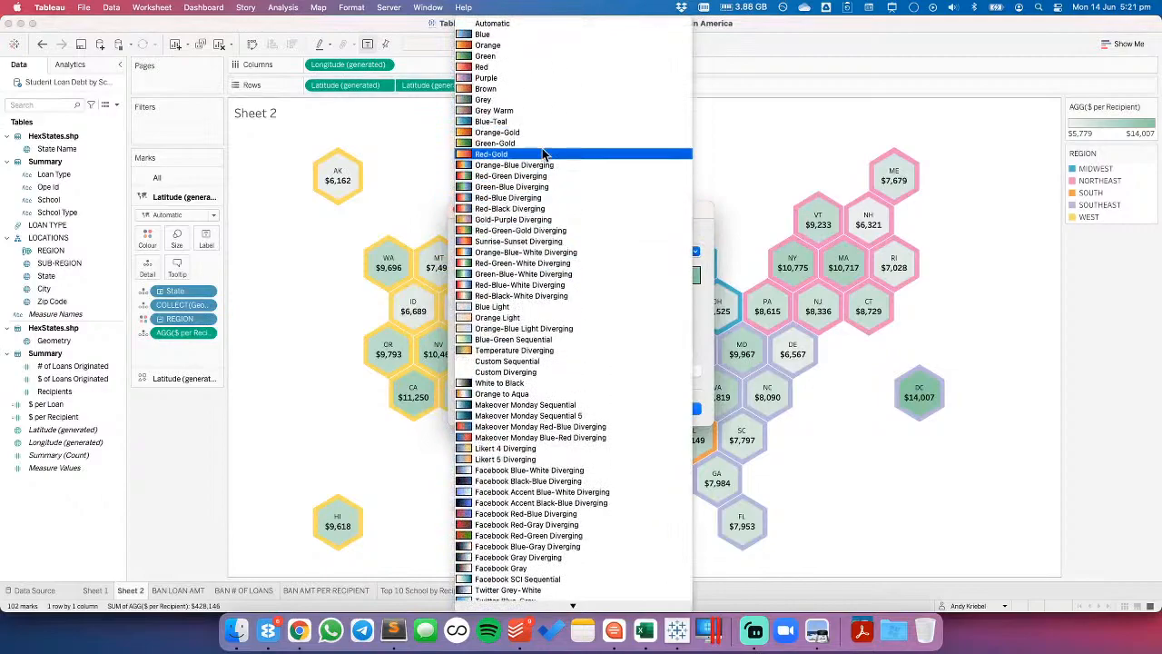
left_click(504, 374)
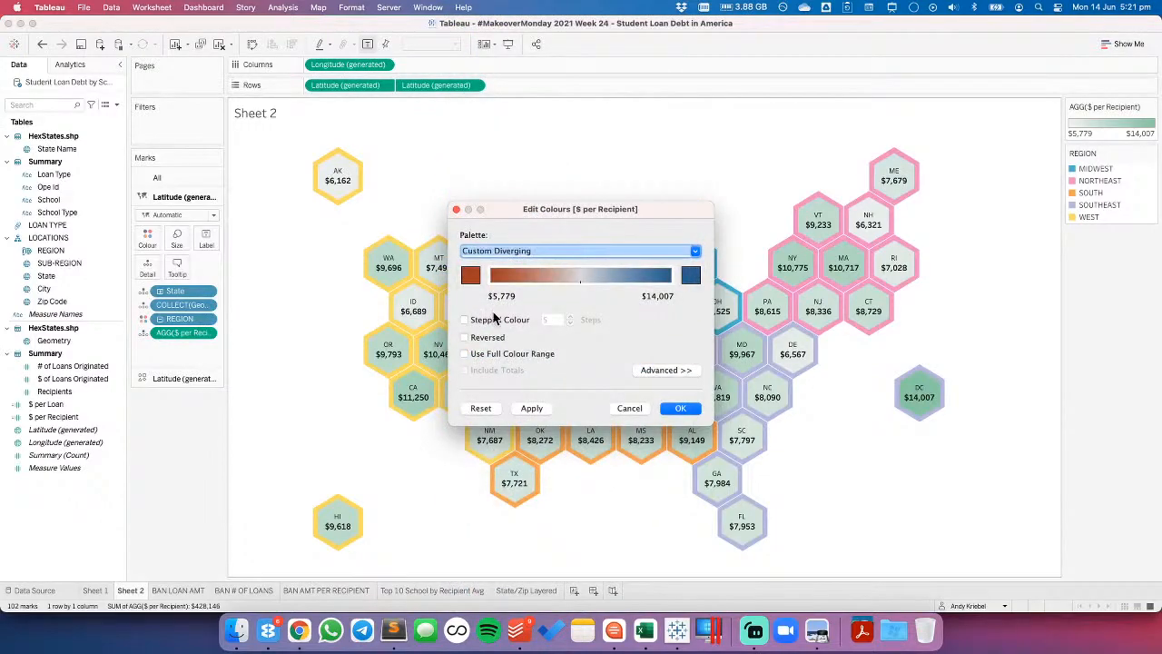
- Take the cream hex code ece4d4 from the ColorsWall page in Chrome and set it as the diverging palette's low-end colour in Tableau
key("super+Tab")
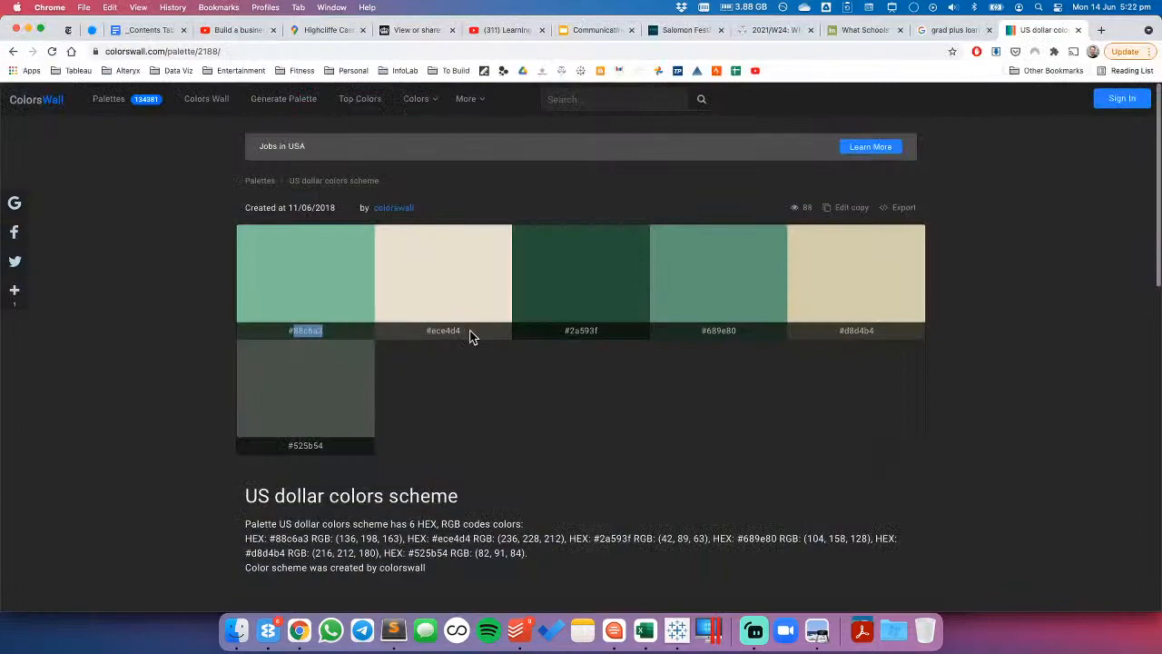
left_click_drag(461, 332, 434, 332)
key("super+Tab")
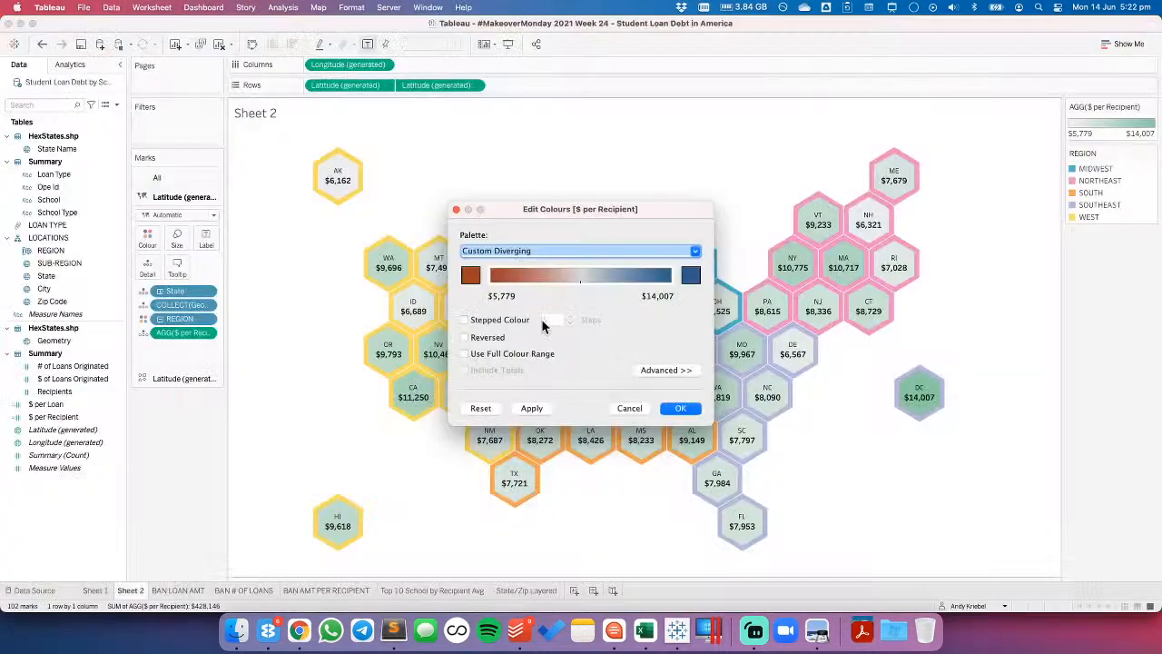
left_click(471, 277)
double_click(307, 329)
type("ECE4D4")
key("Return")
left_click(300, 437)
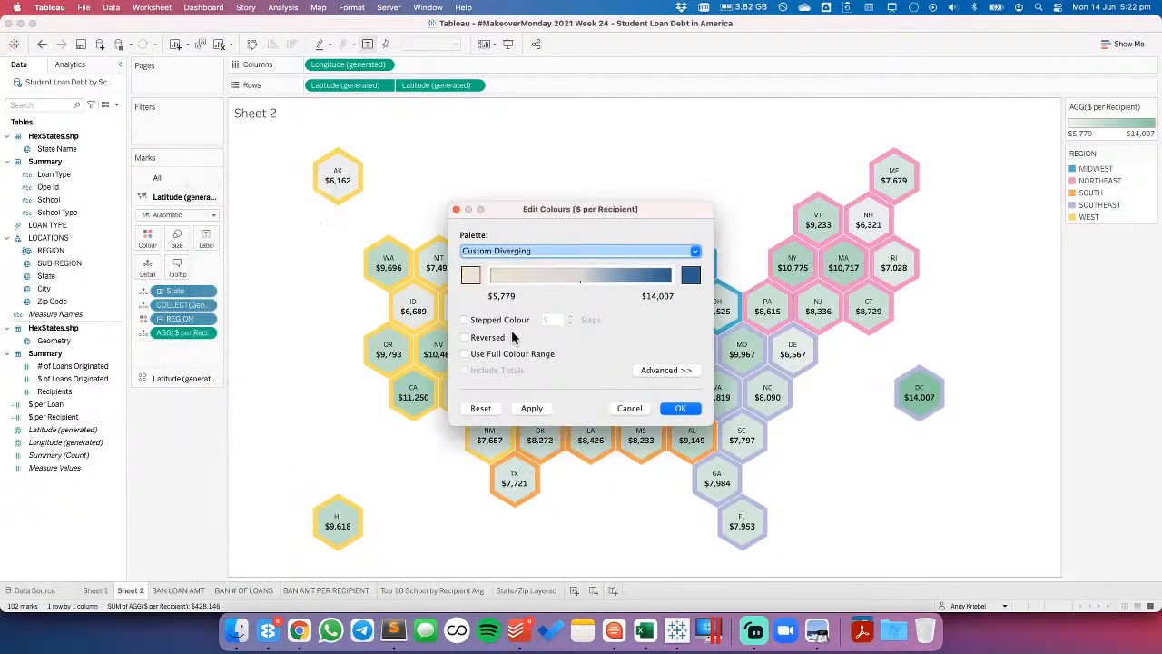
- Switch to the ColorsWall page in Chrome, copy the dark green hex code 2a593f, and return to Tableau
key("super+Tab")
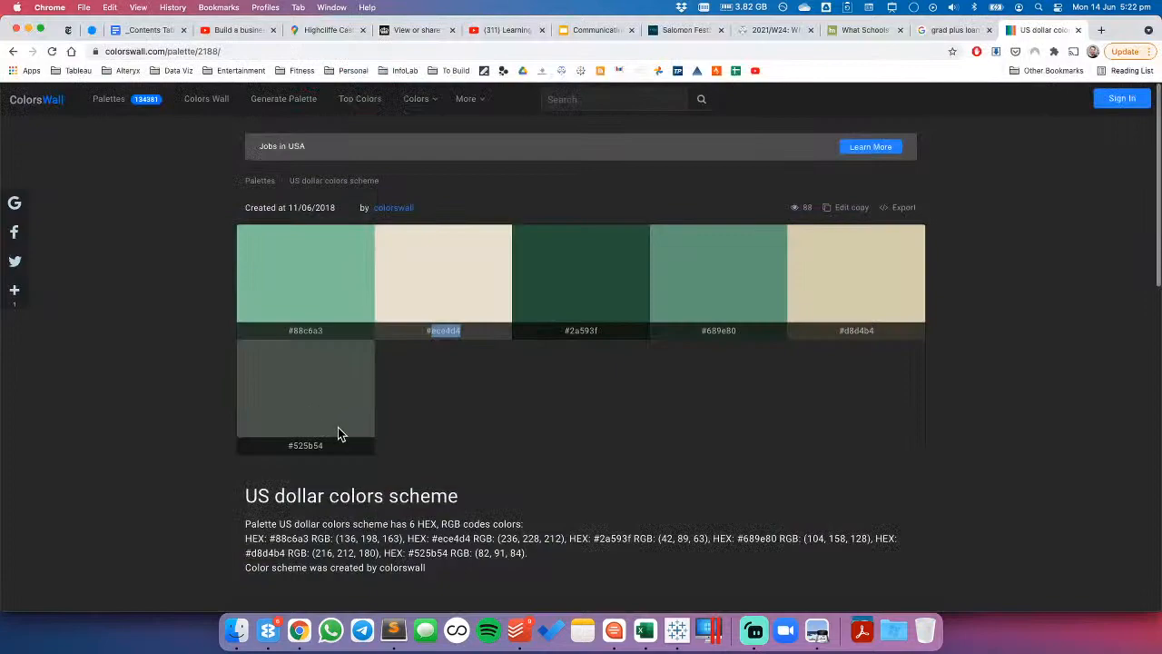
double_click(586, 331)
key("super+c")
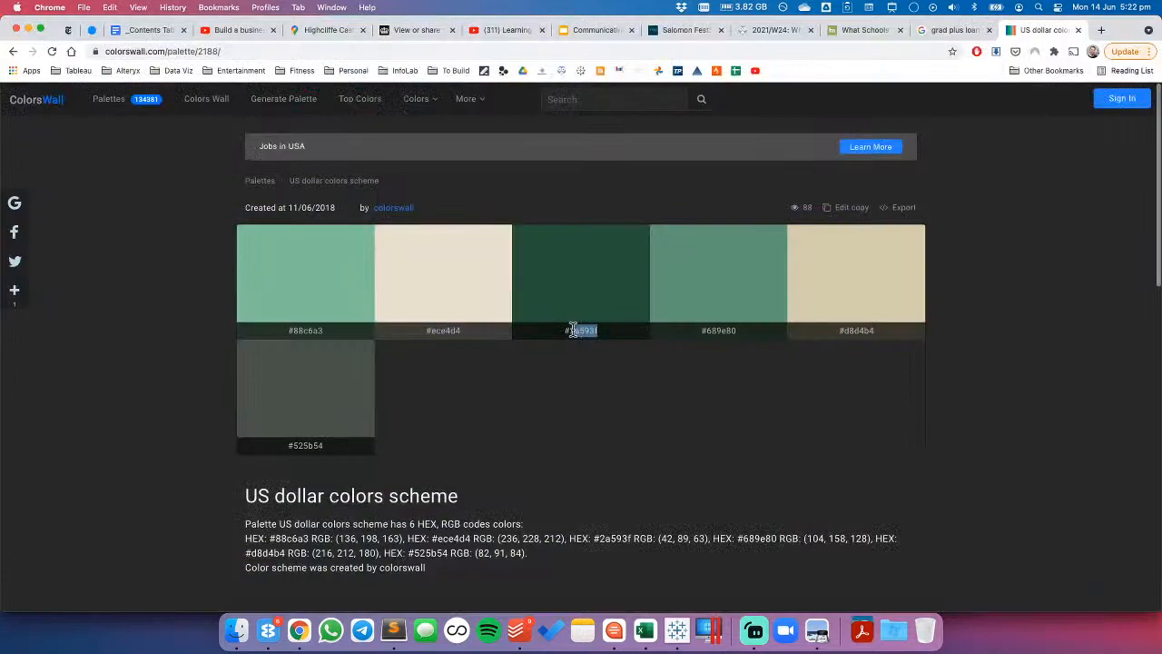
key("super+Tab")
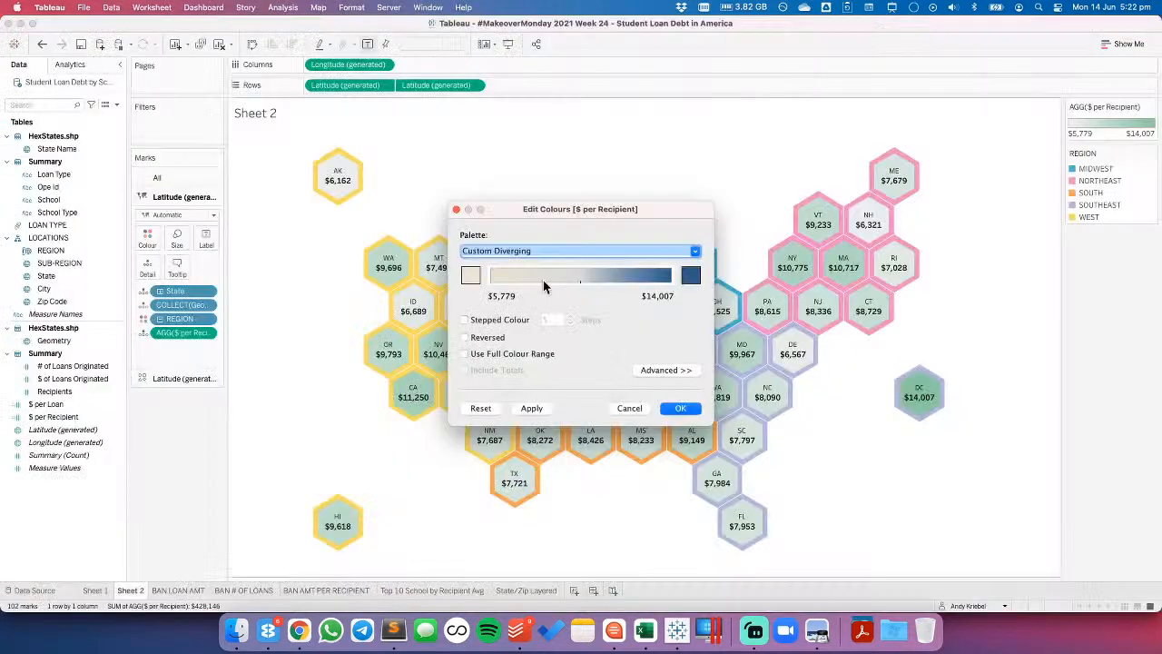
- Set the diverging palette's high-end colour to hex 2A593F and apply the palette to the map
left_click(692, 275)
double_click(295, 329)
key("super+v")
key("Return")
left_click(305, 434)
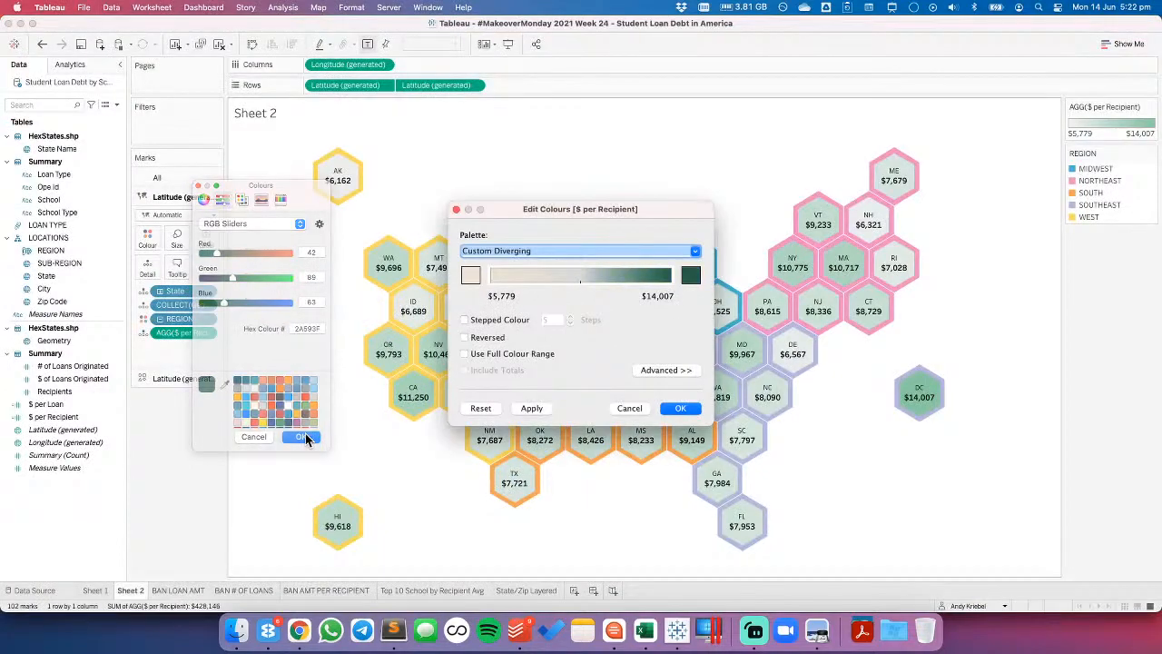
left_click(532, 413)
left_click(683, 409)
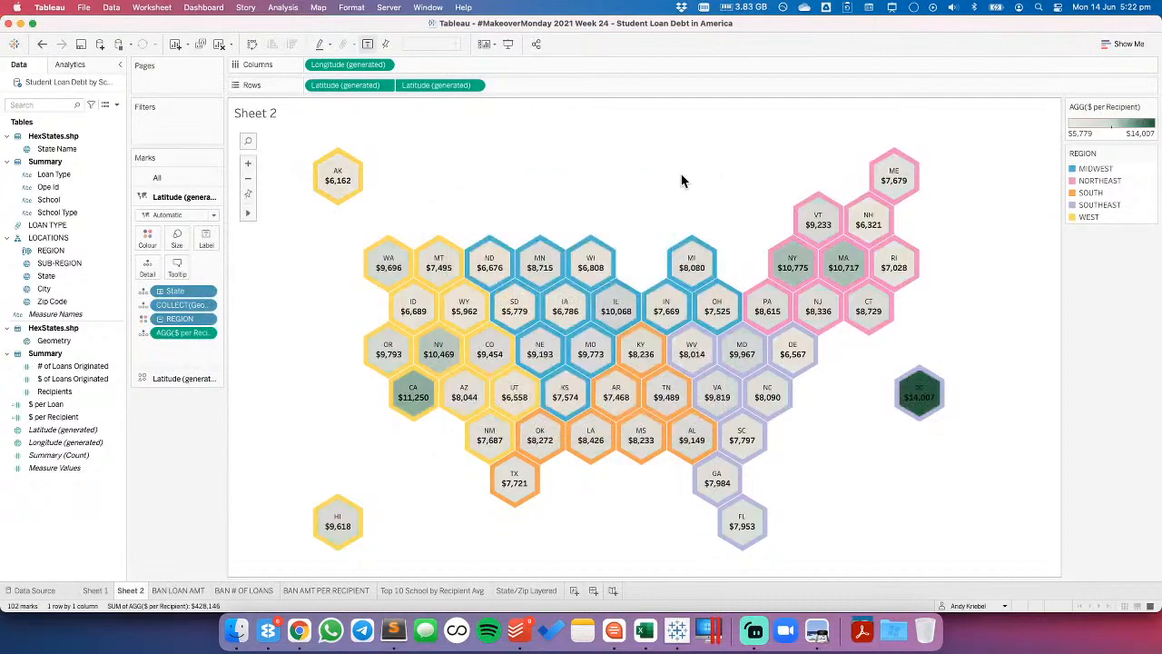
- Undo the recent palette and map view changes back to the dark green sequential colouring
left_click(42, 45)
left_click(42, 46)
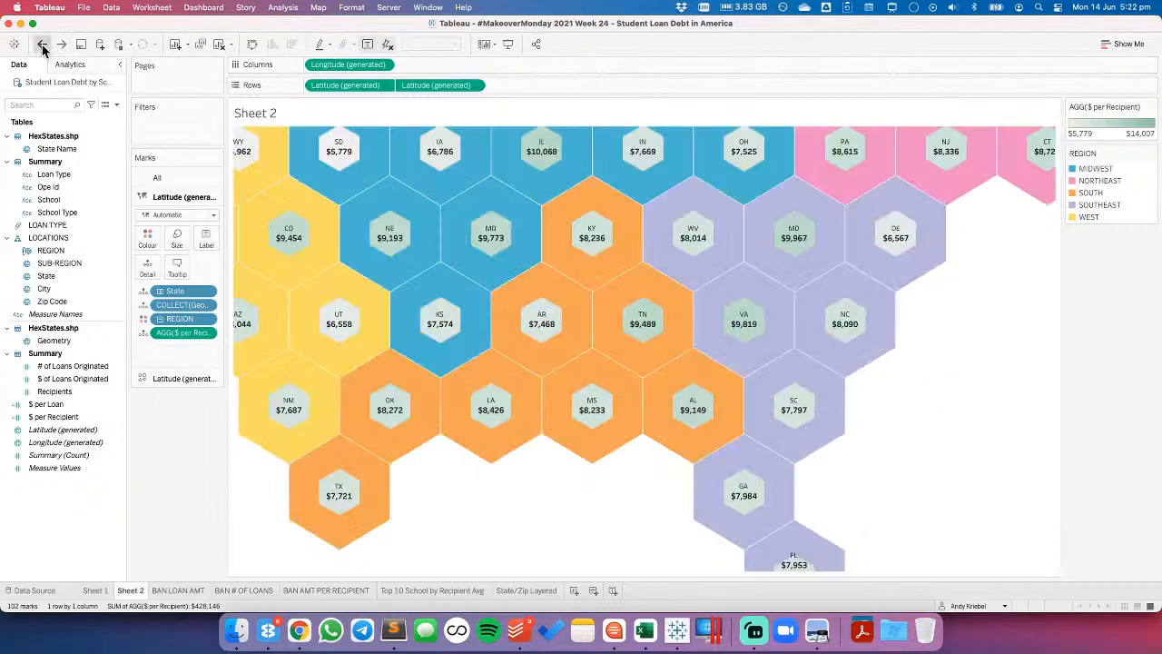
left_click(42, 45)
left_click(42, 46)
left_click(41, 45)
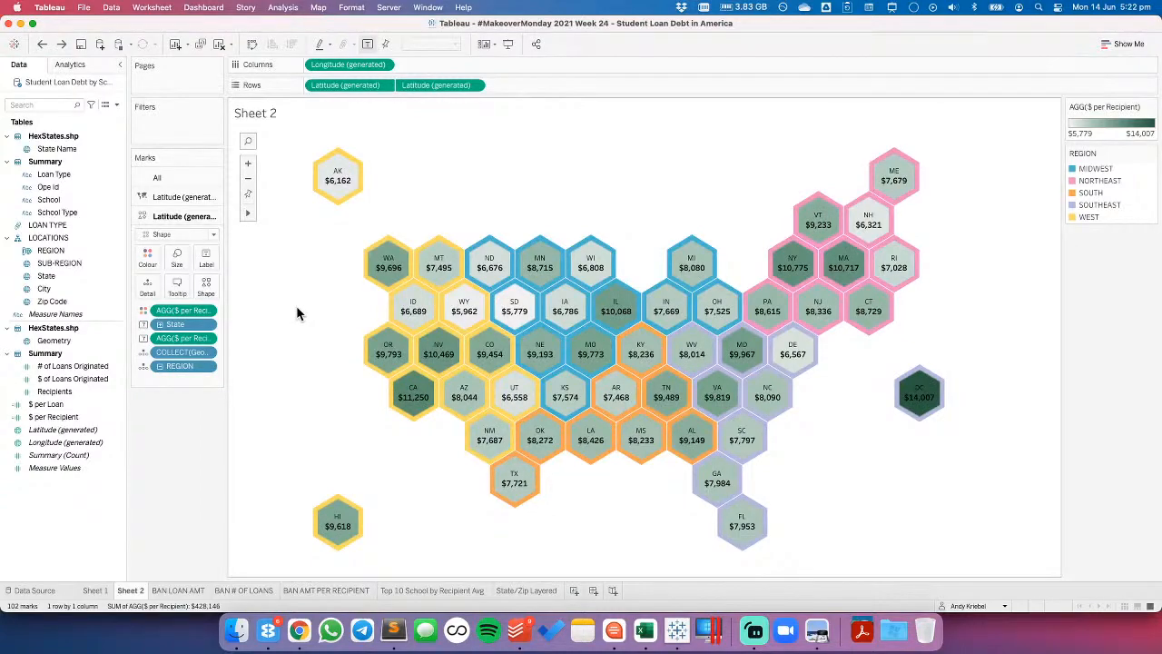
left_click(207, 259)
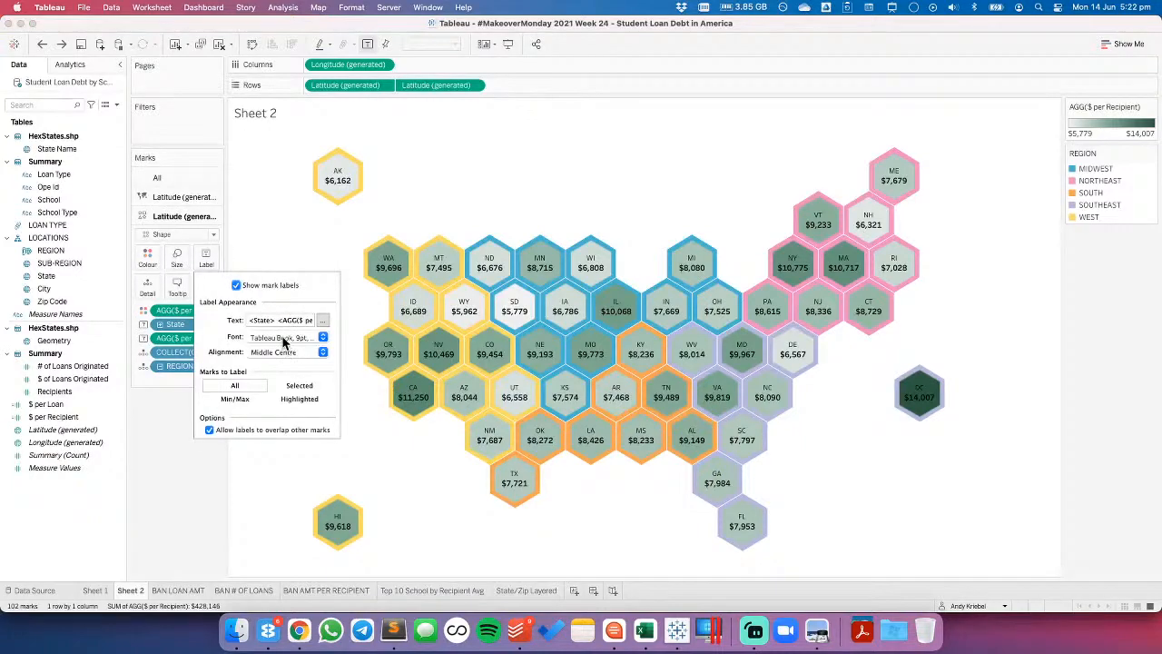
left_click(284, 337)
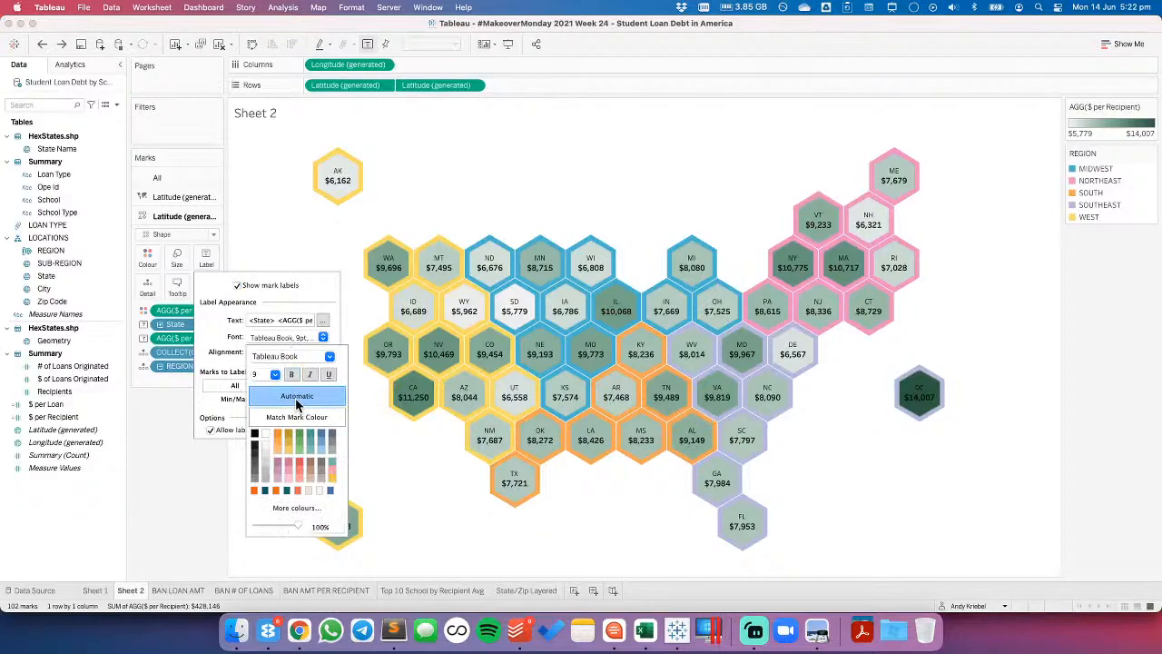
left_click(895, 441)
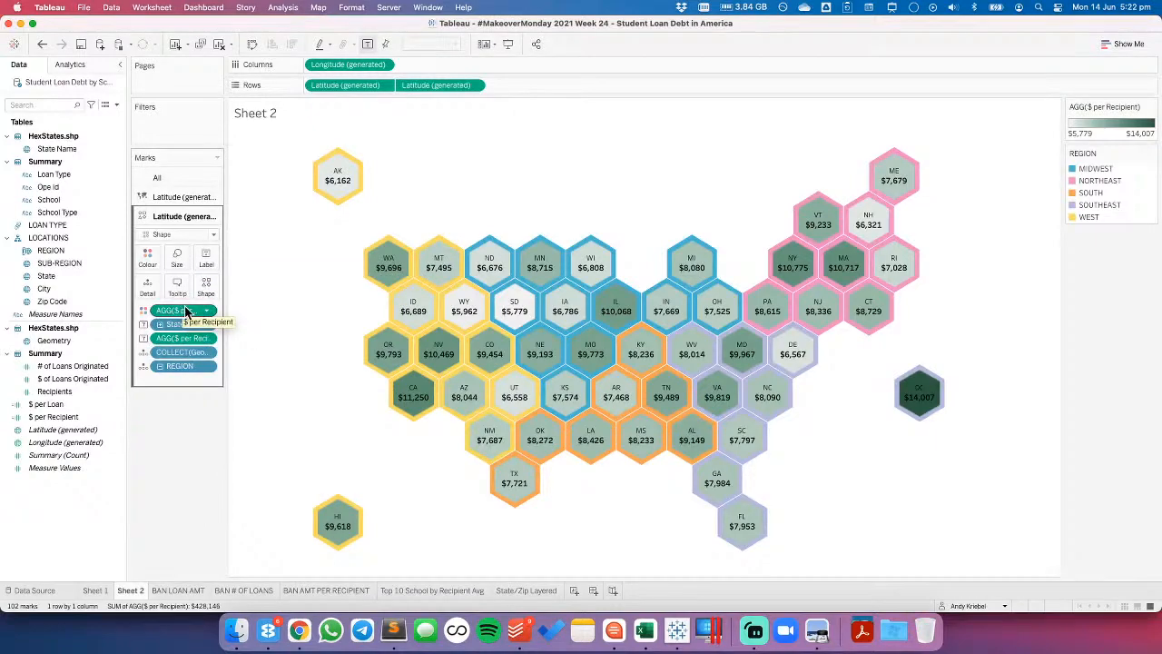
- Try the Match Mark Colour label font and a hex map without the $ per Recipient colouring, reverting each trial
mouse_move(917, 409)
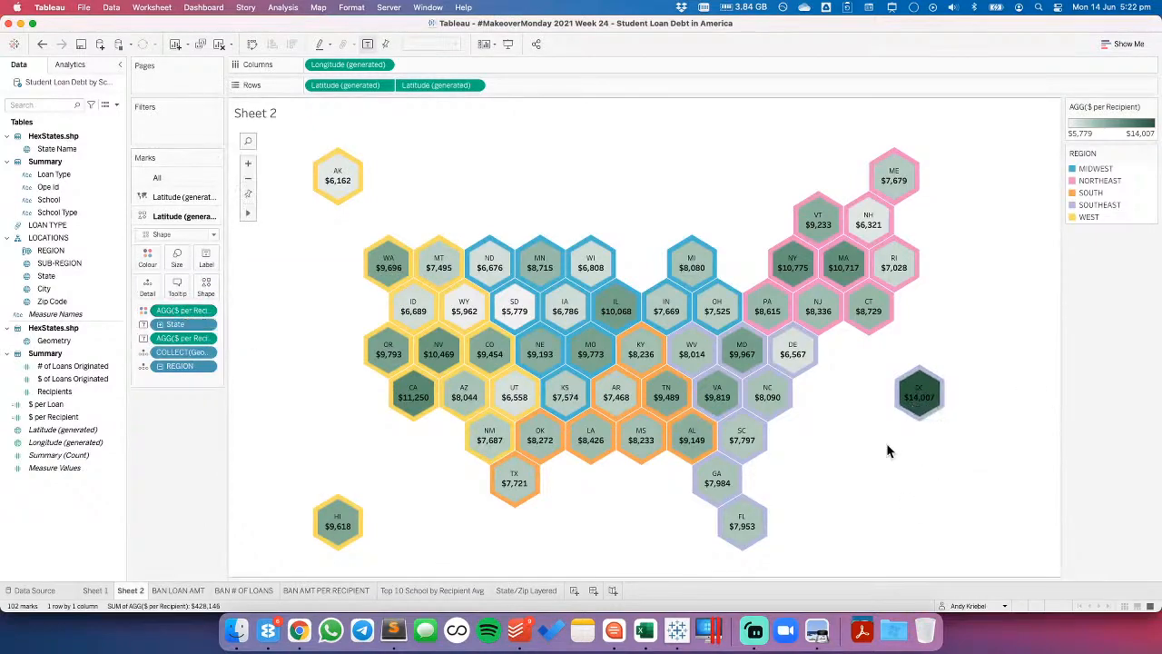
left_click(205, 265)
left_click(273, 336)
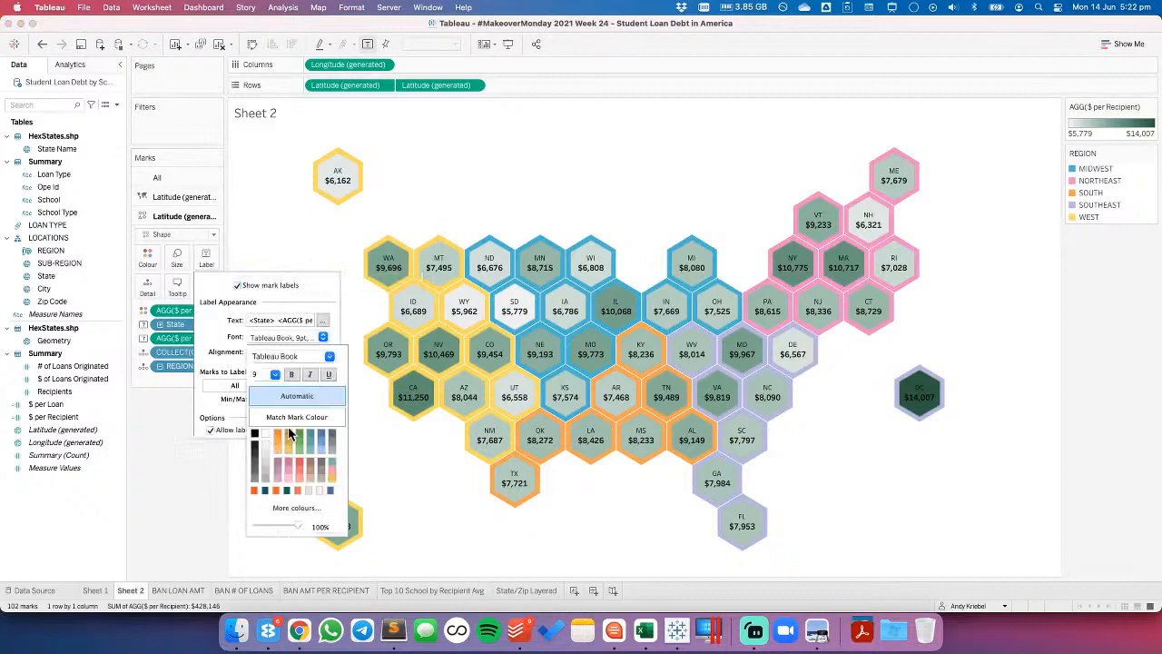
left_click(291, 418)
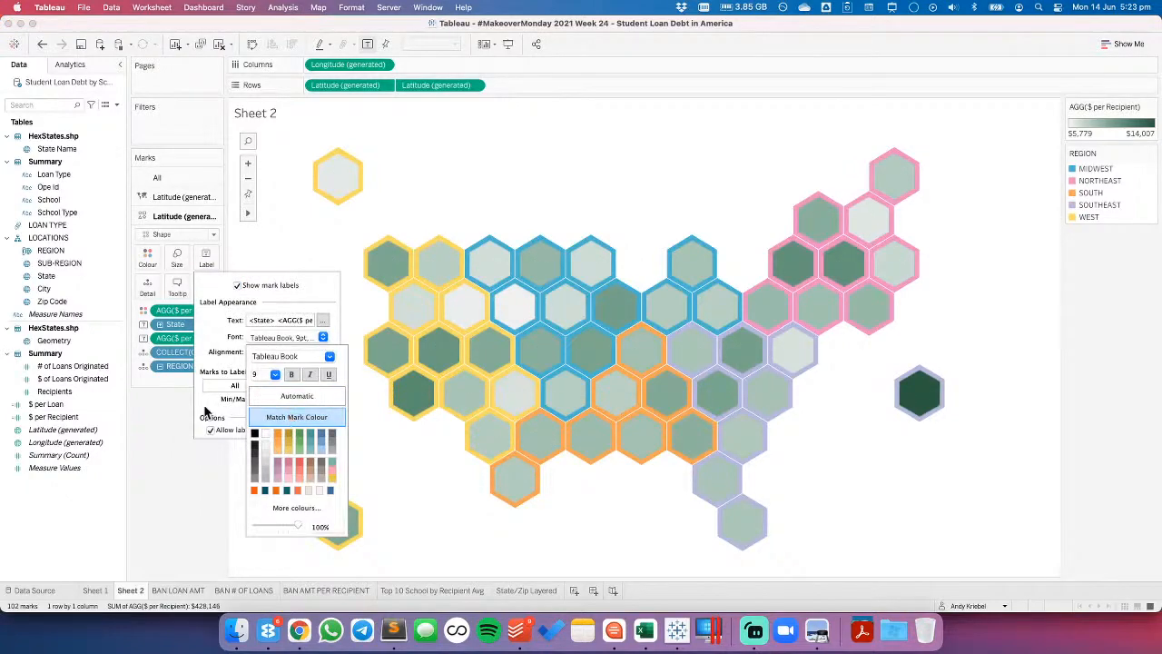
left_click(309, 399)
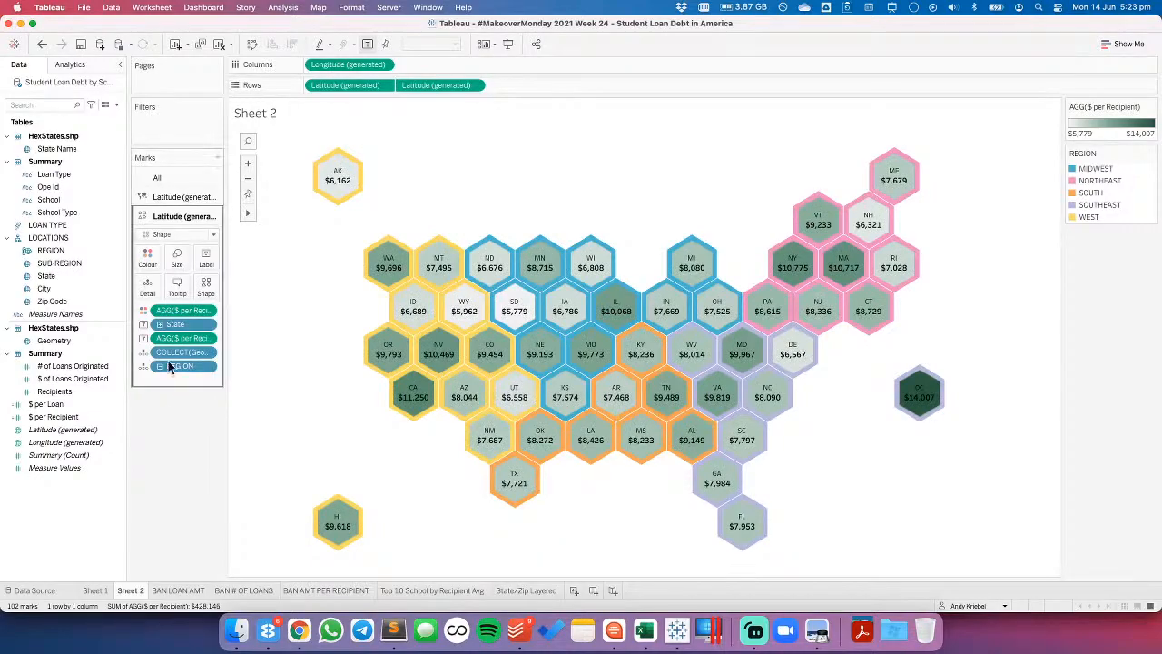
left_click_drag(182, 311, 176, 467)
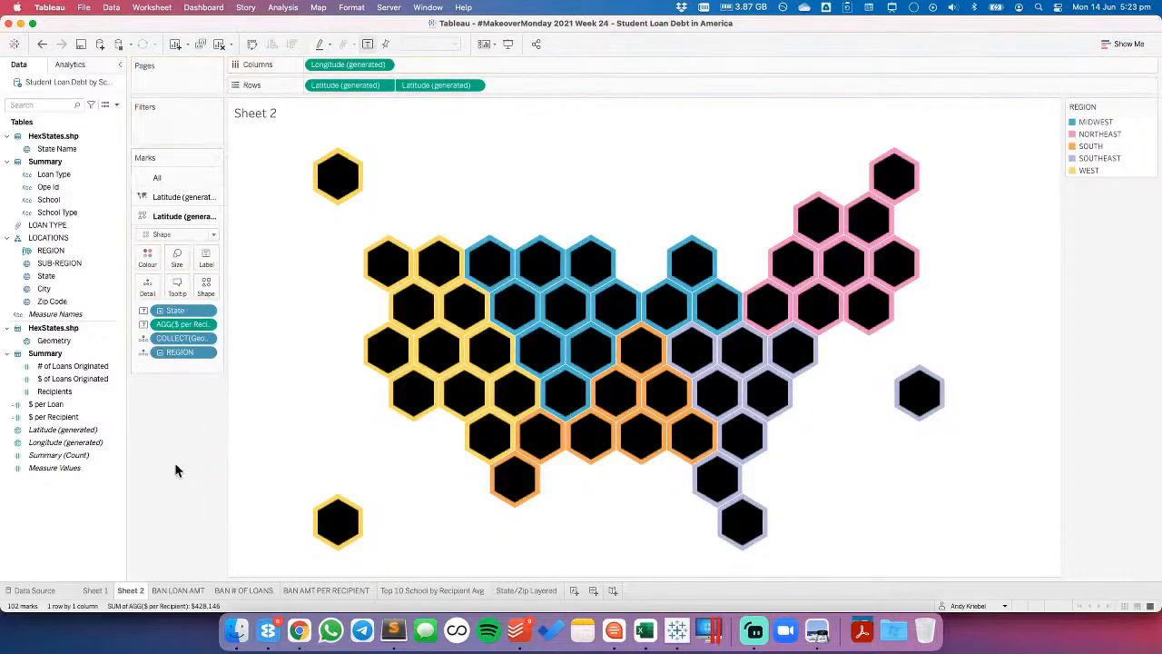
left_click(42, 46)
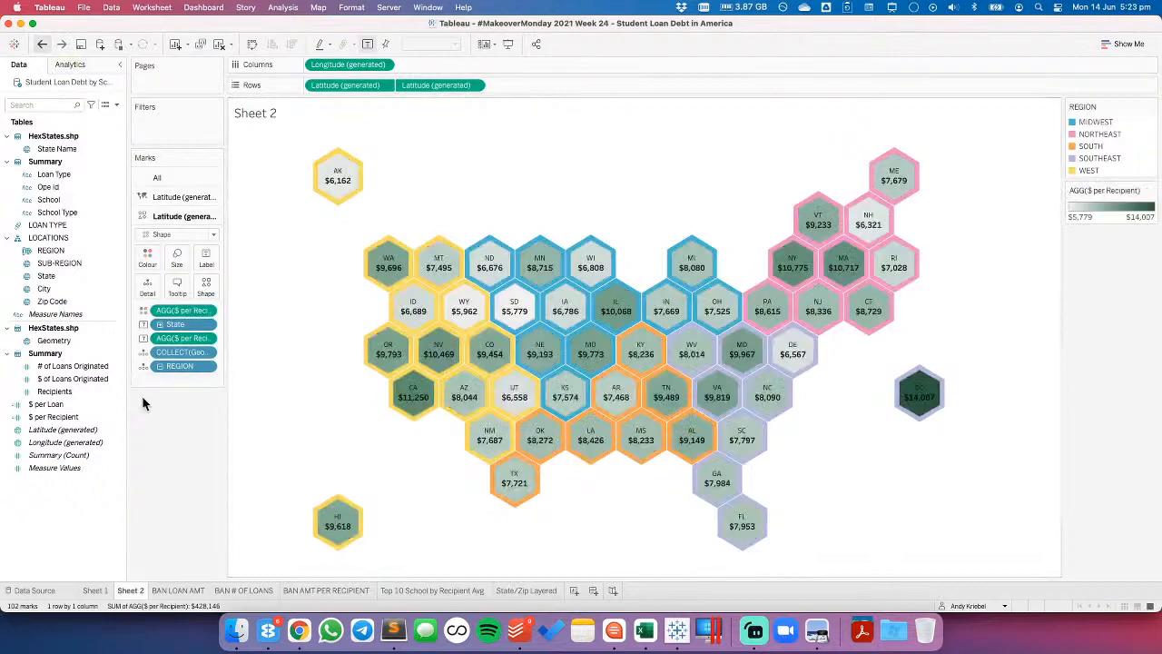
- Set the font colour of the hex map's labels to white
left_click(206, 264)
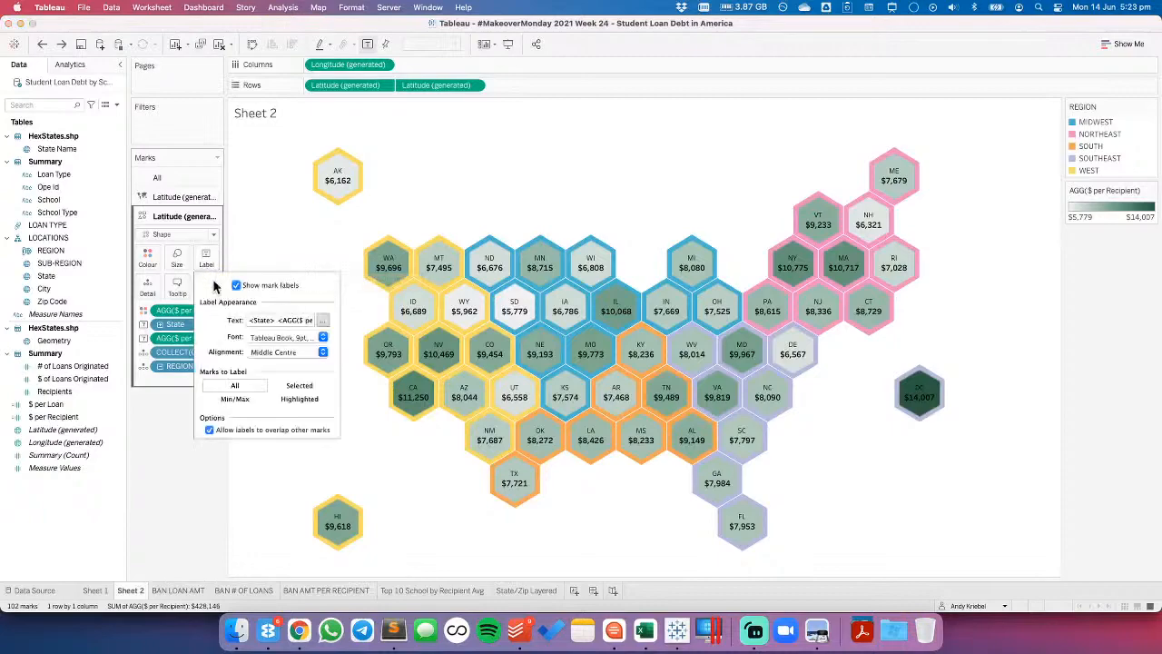
left_click(265, 338)
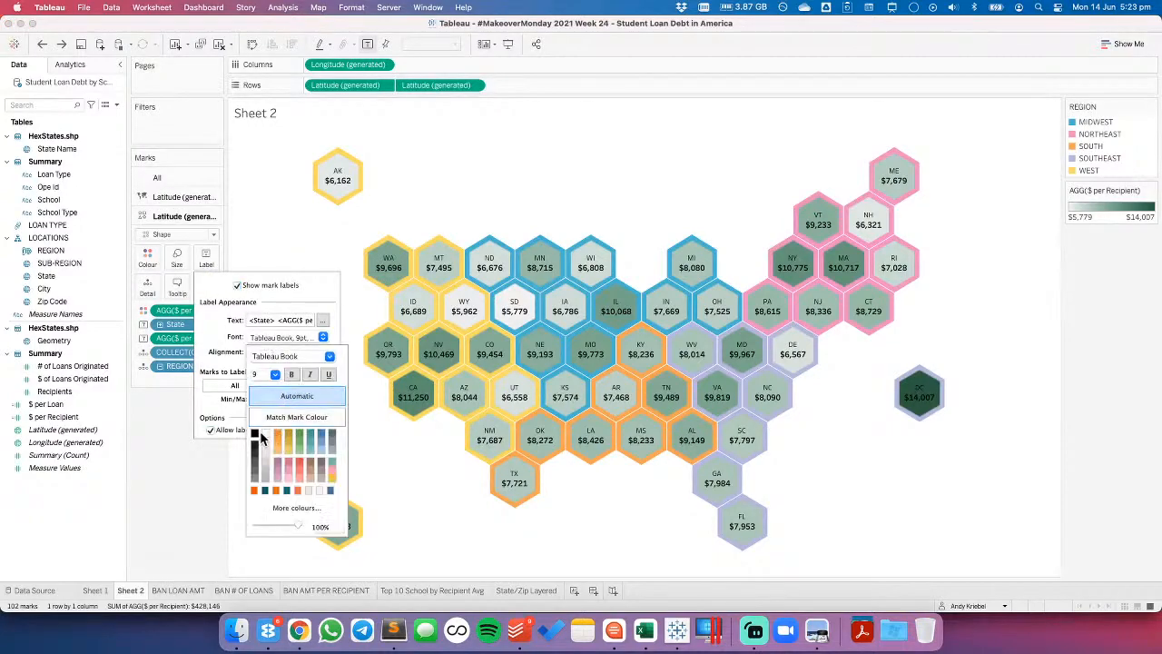
left_click(264, 438)
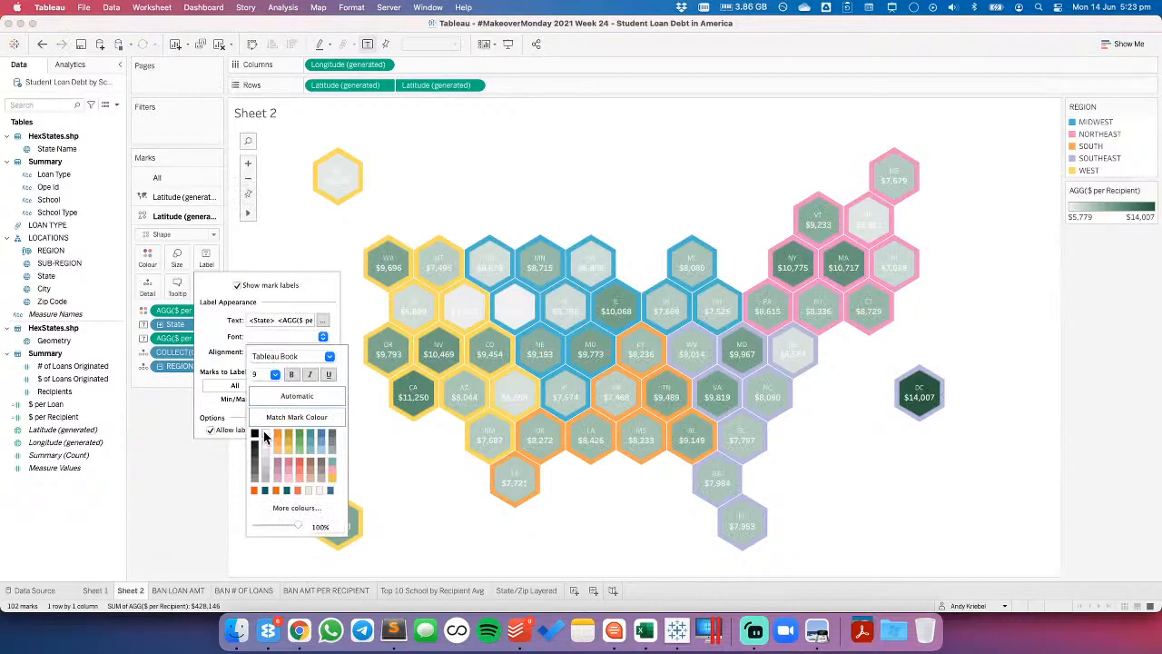
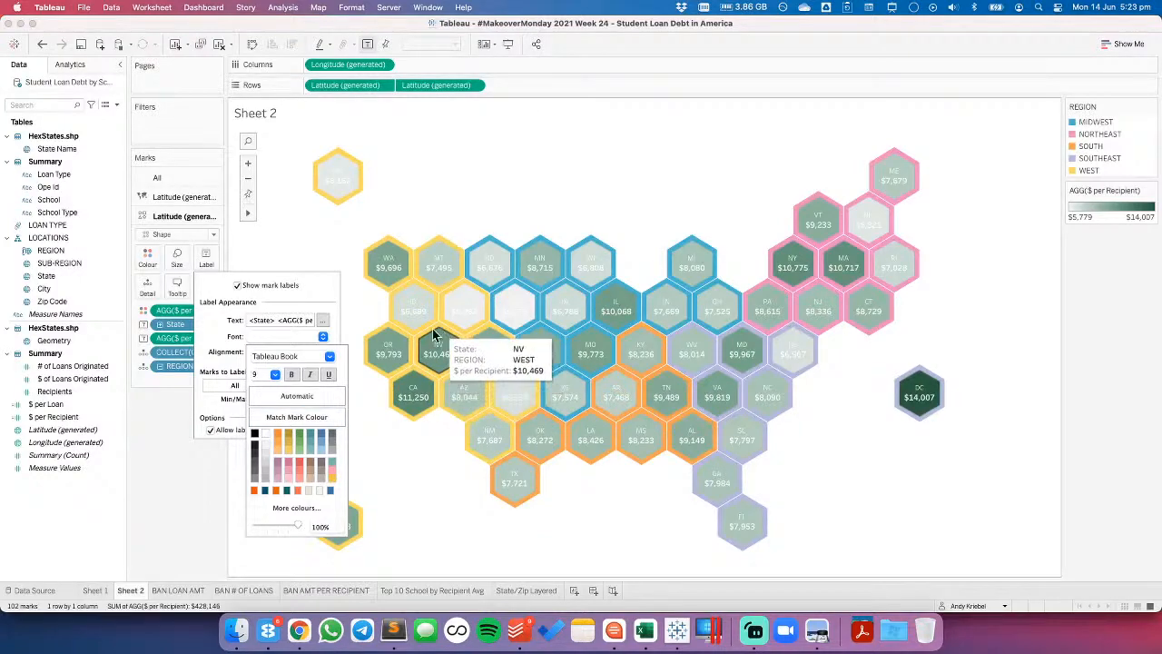
left_click(168, 438)
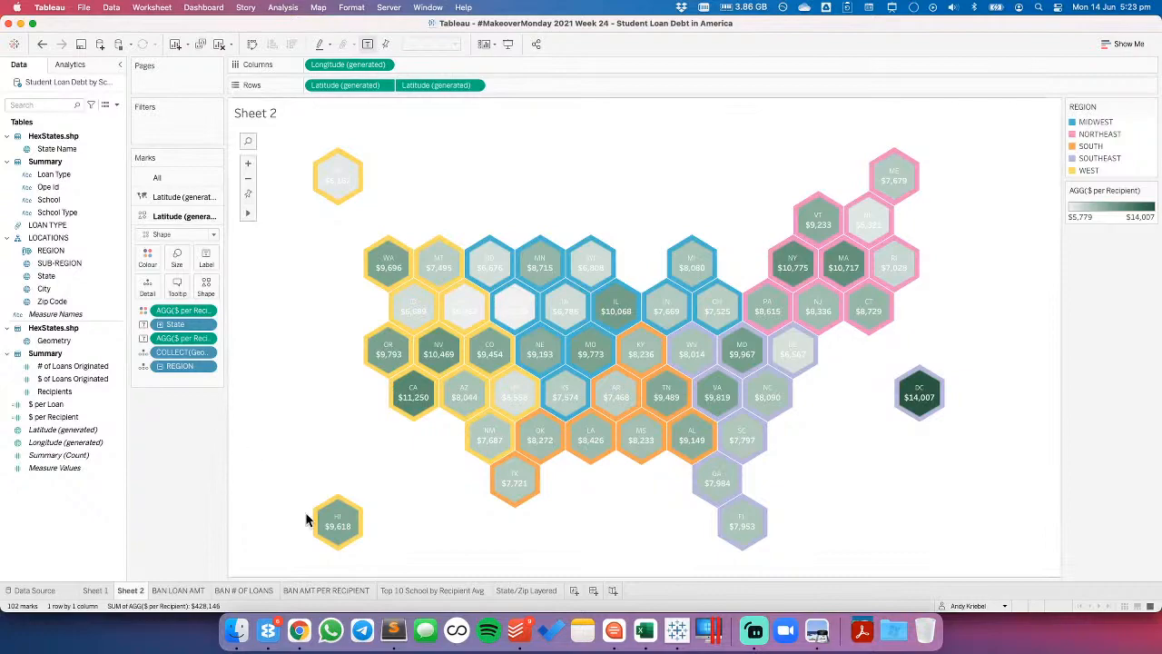
- Rename the hexagon map sheet as Hex Map and delete Sheet 1 from the workbook
type("Hex Map")
key("Return")
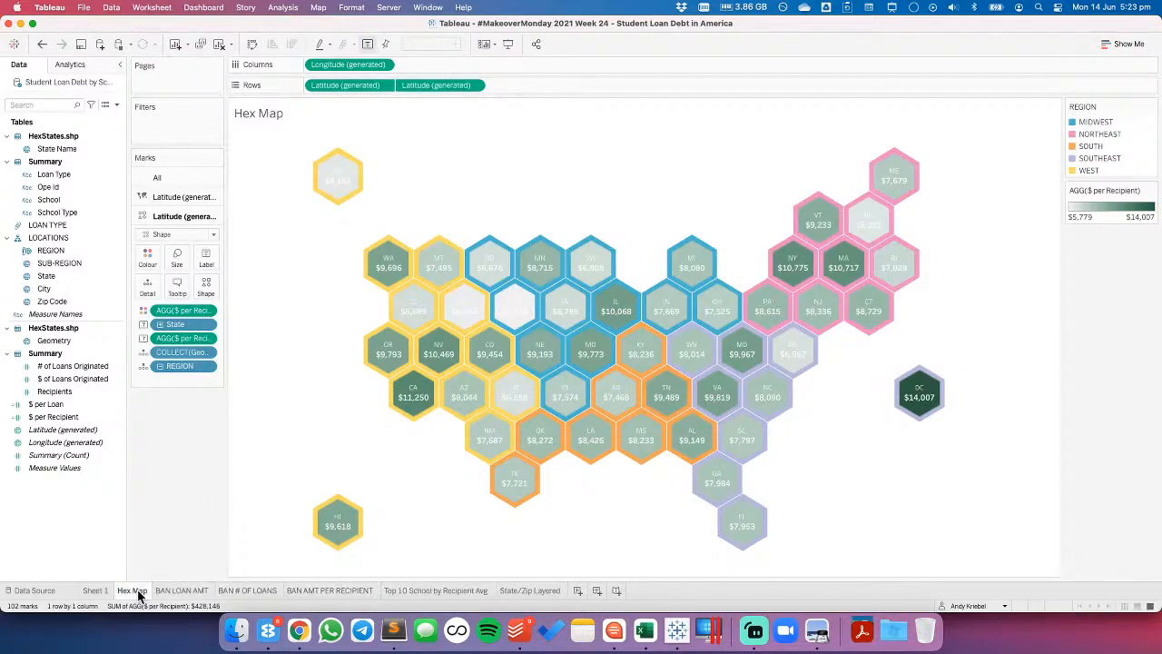
left_click(100, 591)
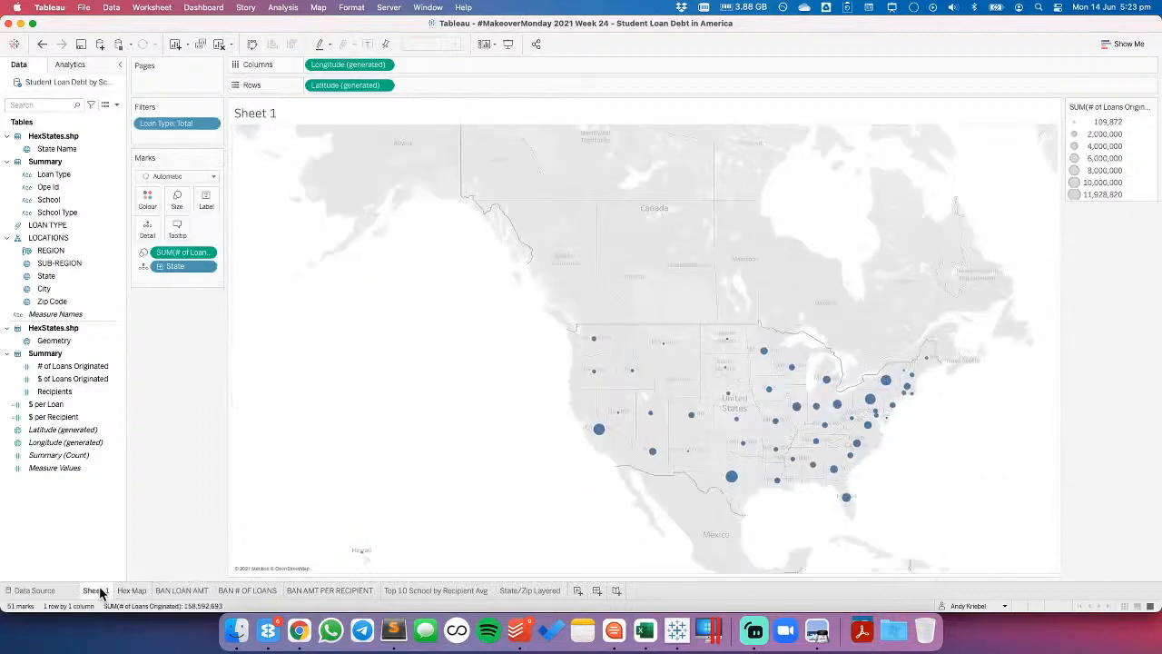
right_click(101, 591)
left_click(123, 461)
- Look through the three BAN sheets, the Top 10 School by Recipient Avg sheet and the State/Zip Layered sheet
left_click(140, 590)
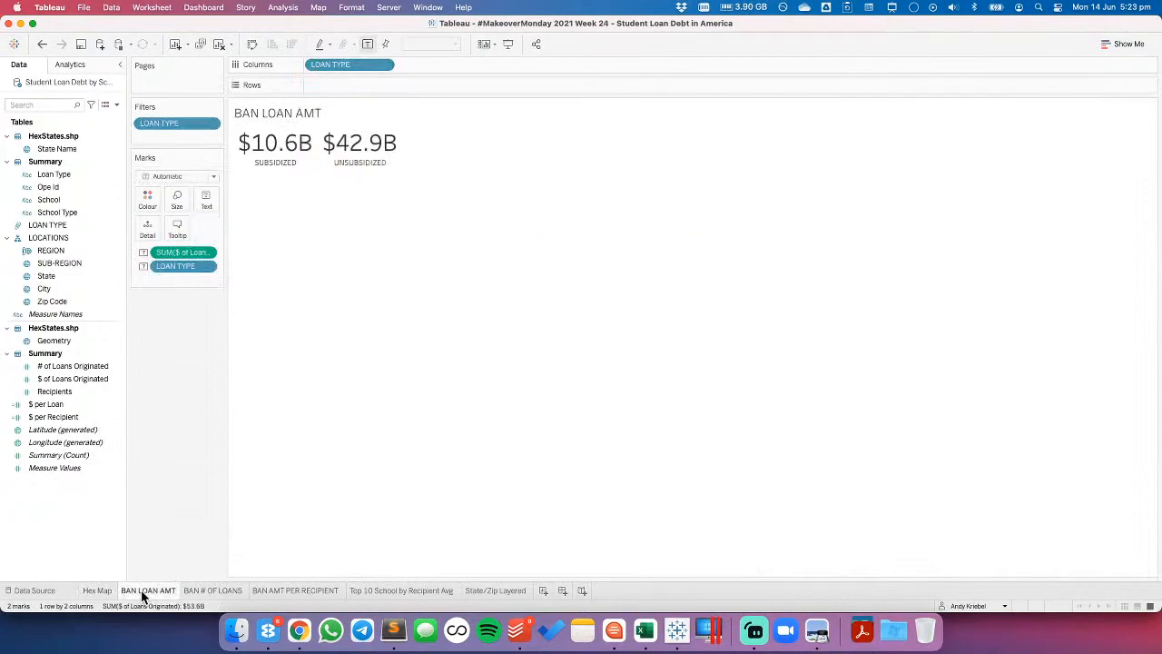
left_click(225, 592)
left_click(289, 591)
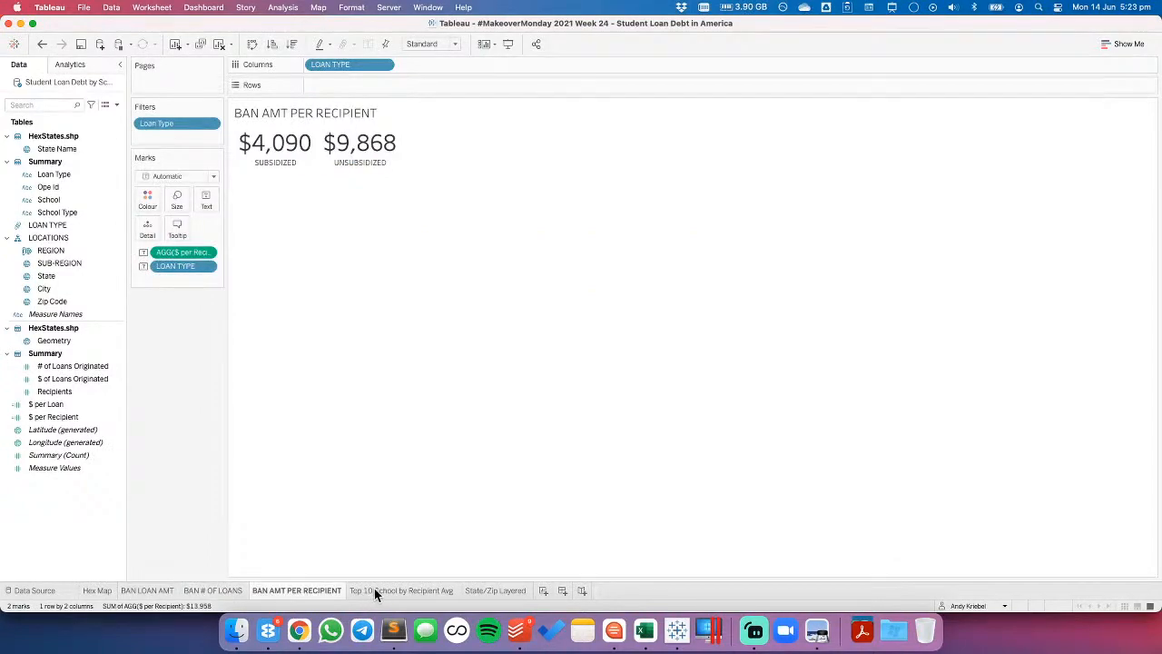
left_click(379, 591)
left_click(493, 592)
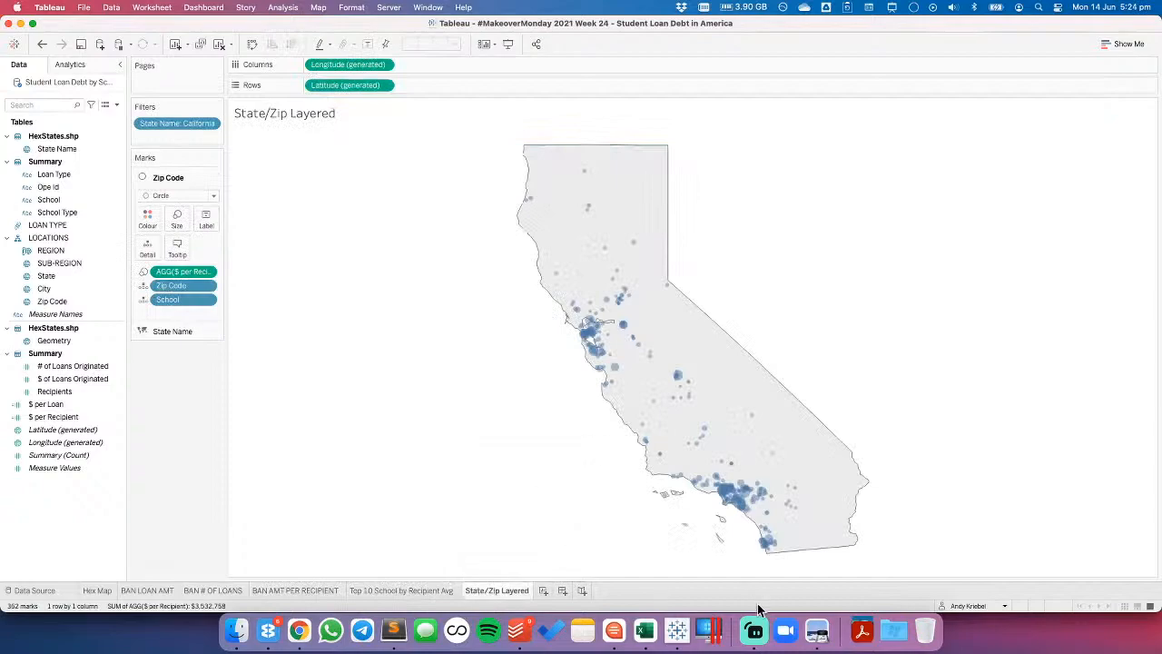
- Open the dashboard wireframe in Excalidraw and replace the CHART 1, CHART 2 and CHART 3 labels with BAN
left_click(858, 630)
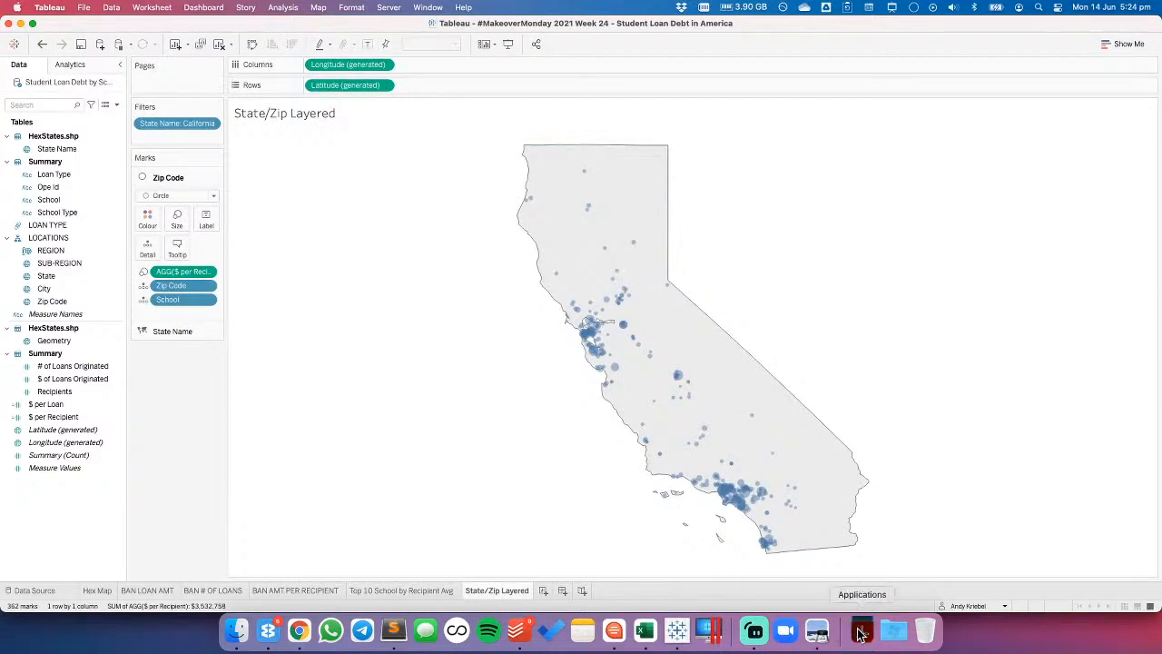
left_click(708, 332)
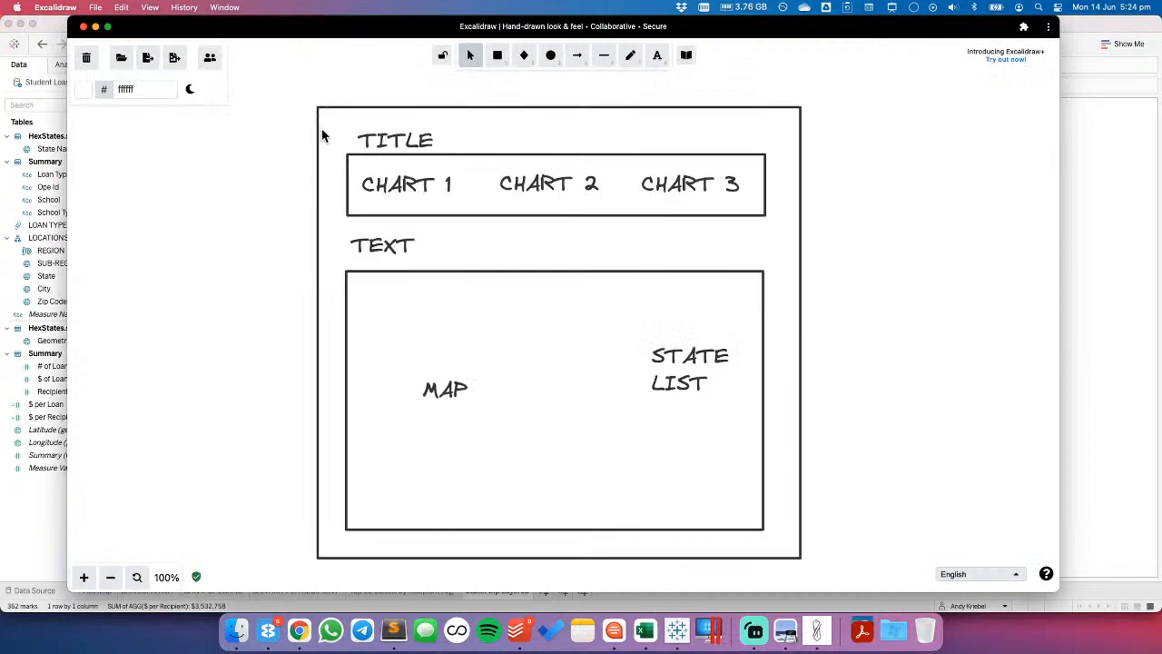
left_click(406, 185)
double_click(406, 185)
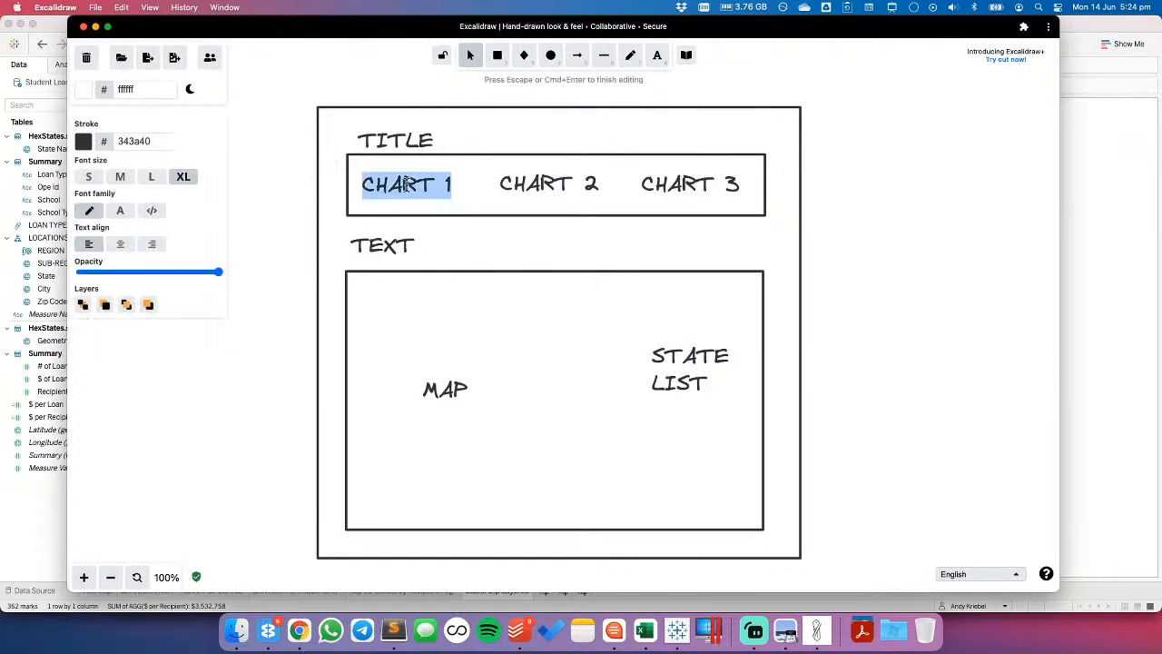
type("BAN")
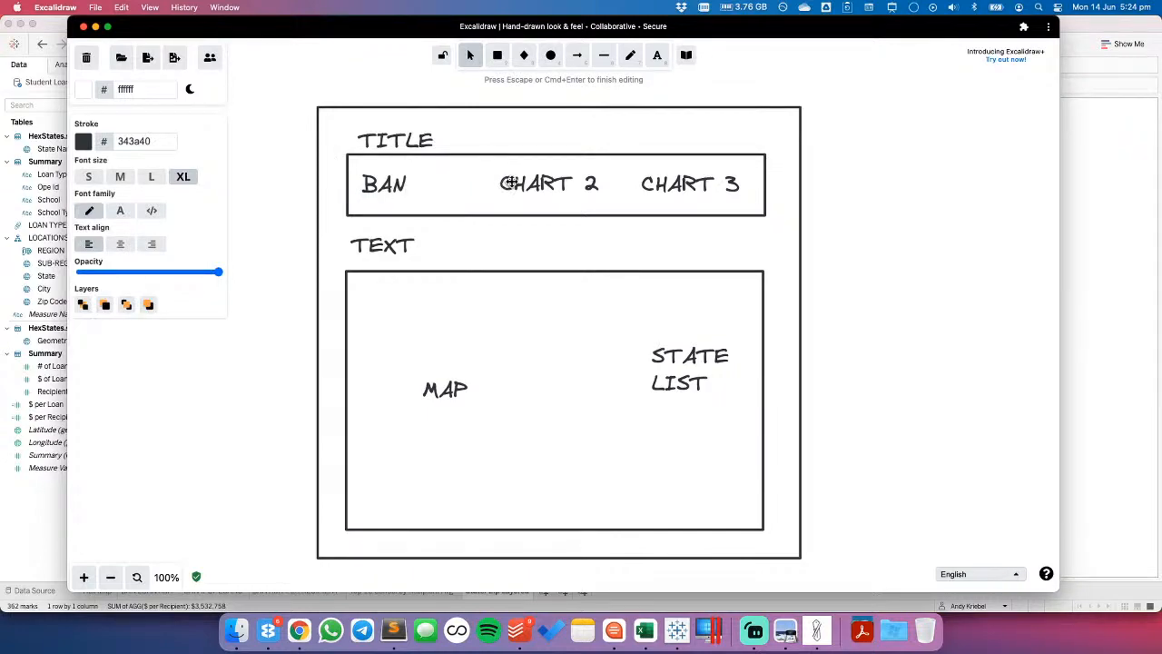
double_click(516, 180)
type("BAN")
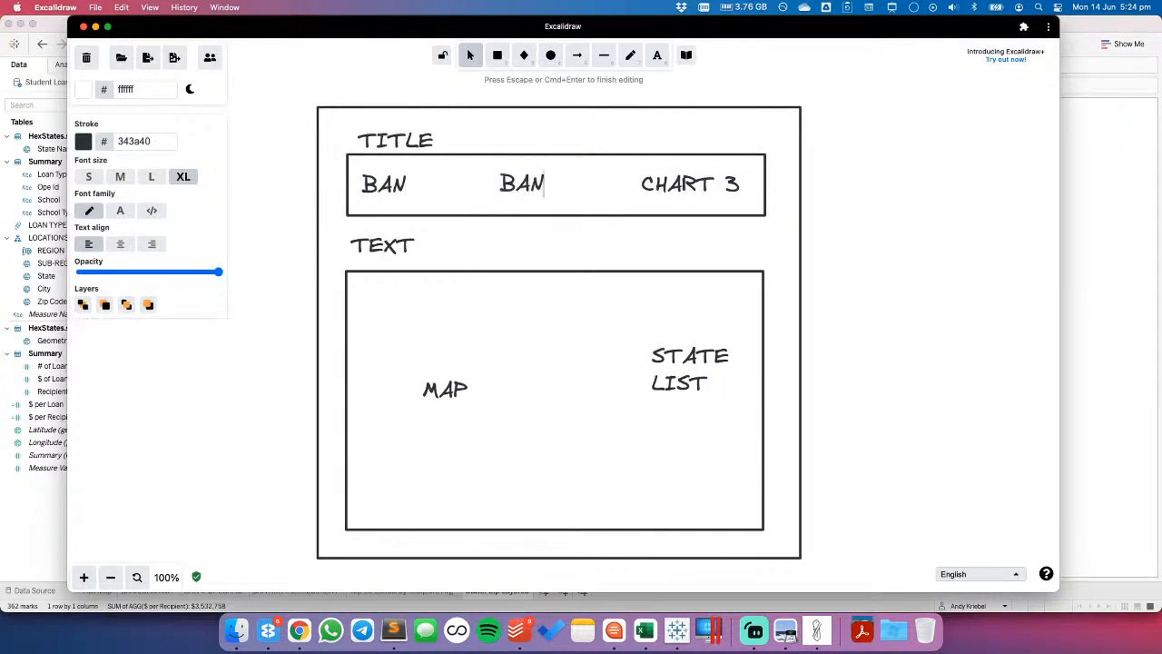
double_click(674, 181)
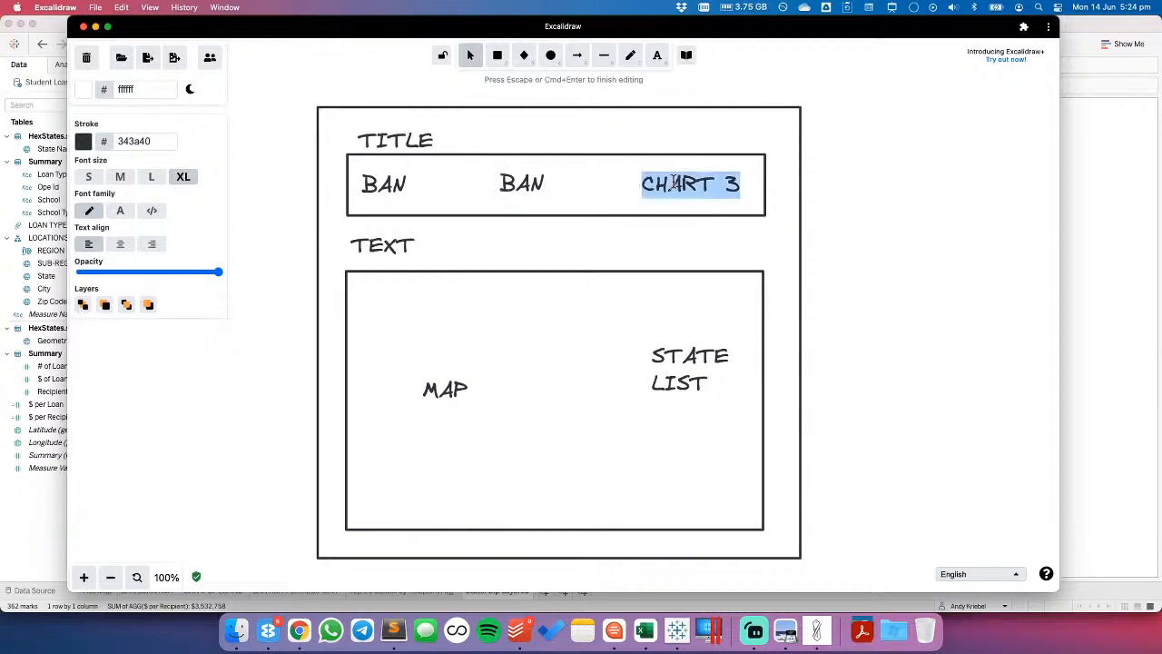
type("BAN")
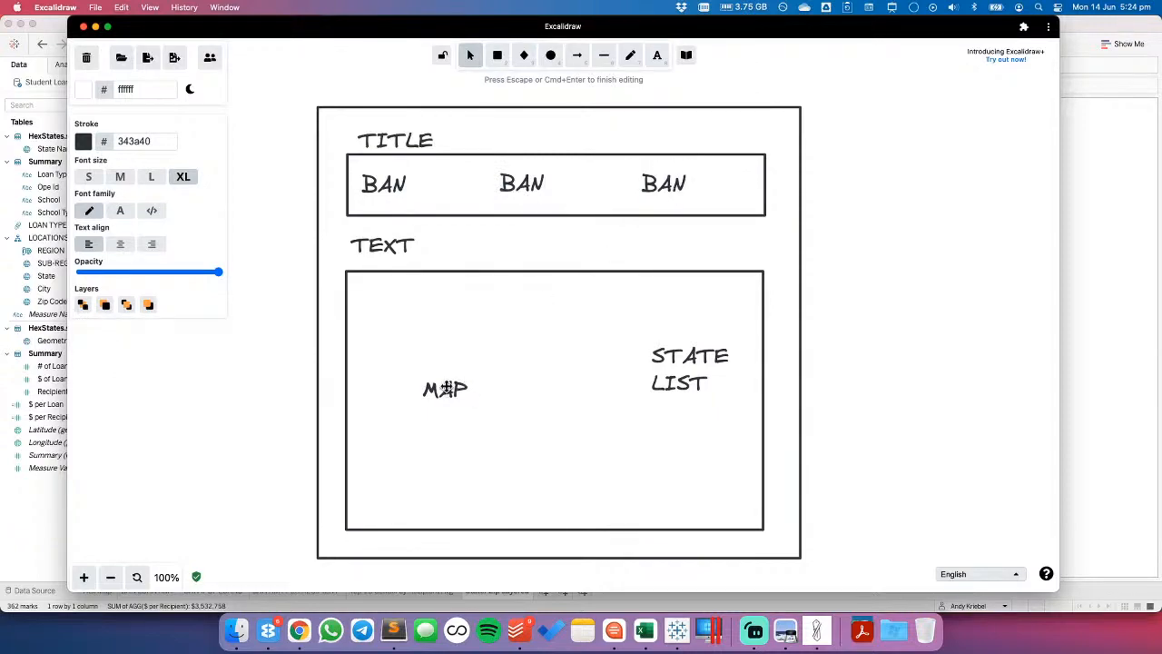
- Change the MAP label in the wireframe's large box to HEX
left_click(447, 388)
double_click(447, 388)
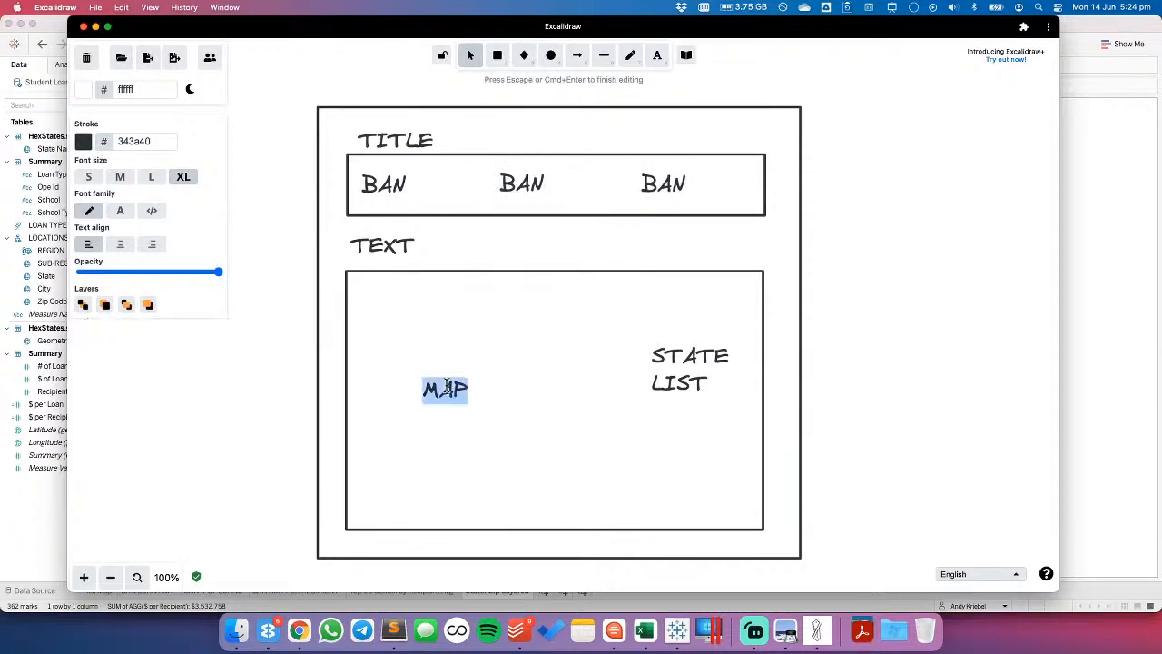
type("HEX")
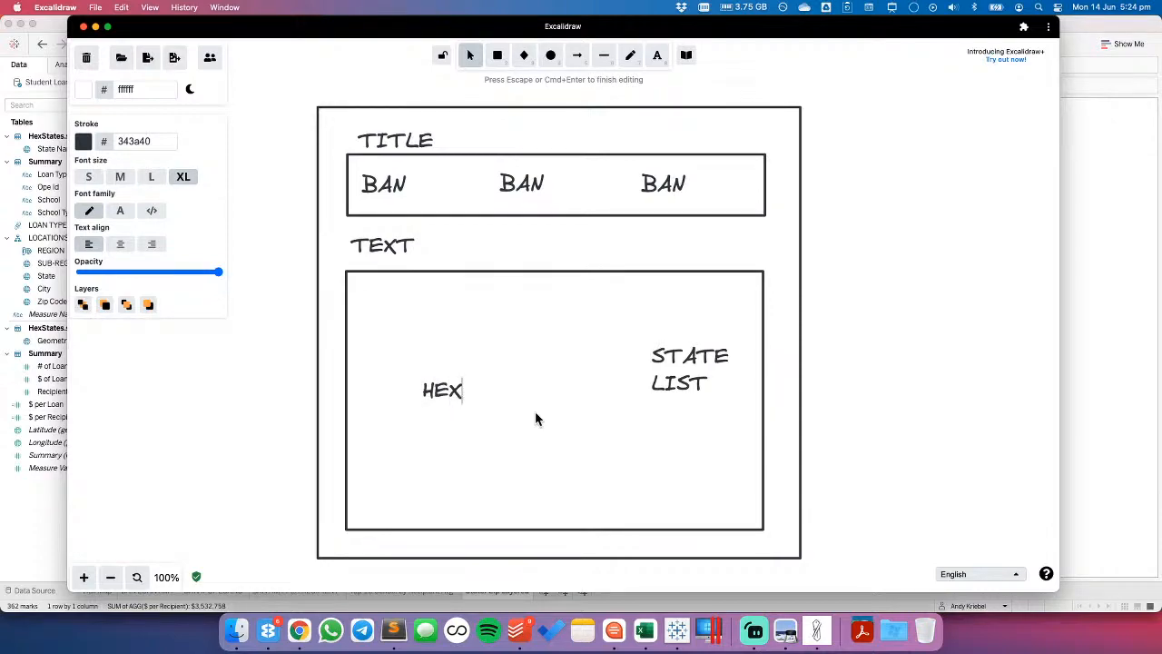
- Replace the STATE LIST label with STATE SHAPE, split over two lines
left_click(685, 366)
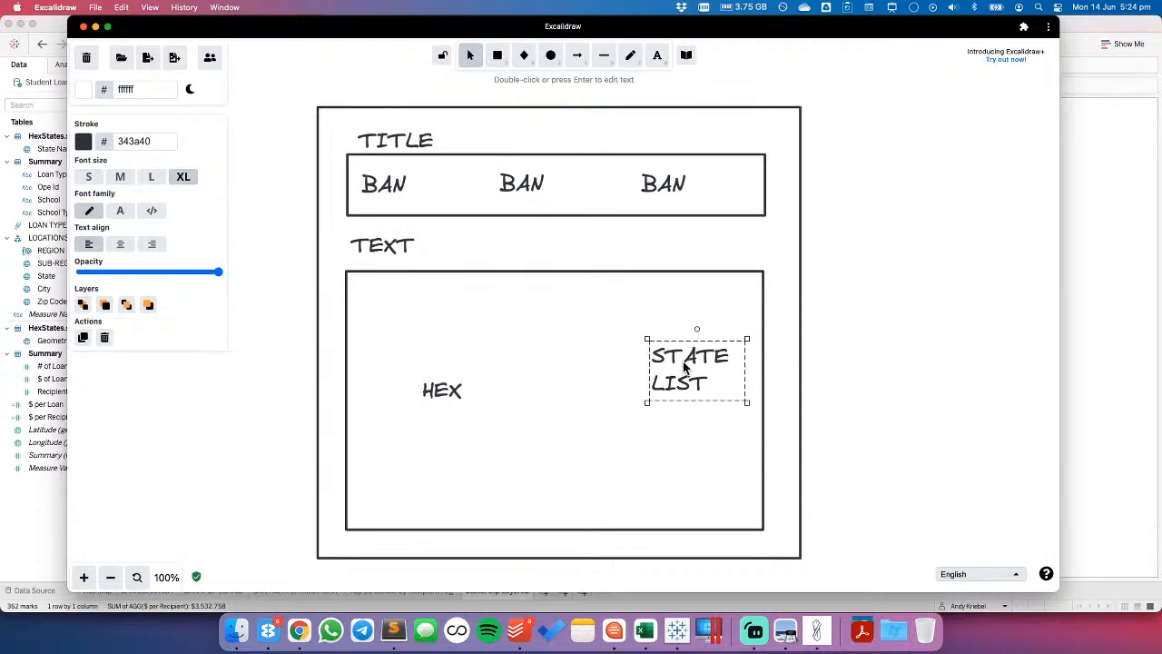
double_click(684, 364)
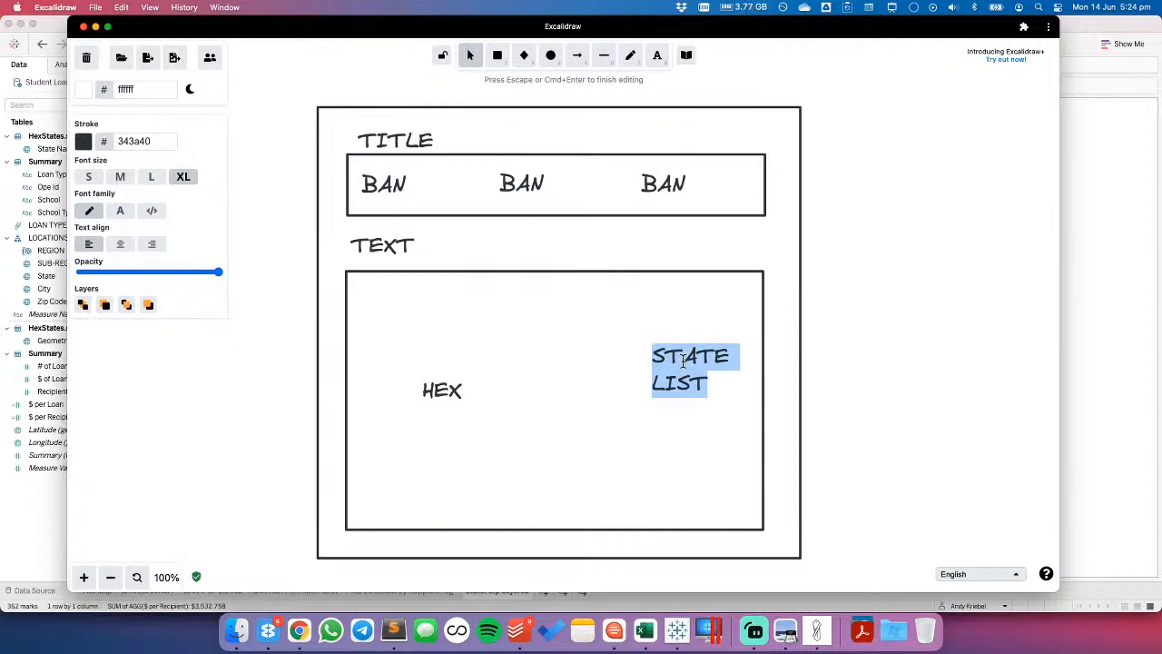
key("BackSpace")
type("STATE")
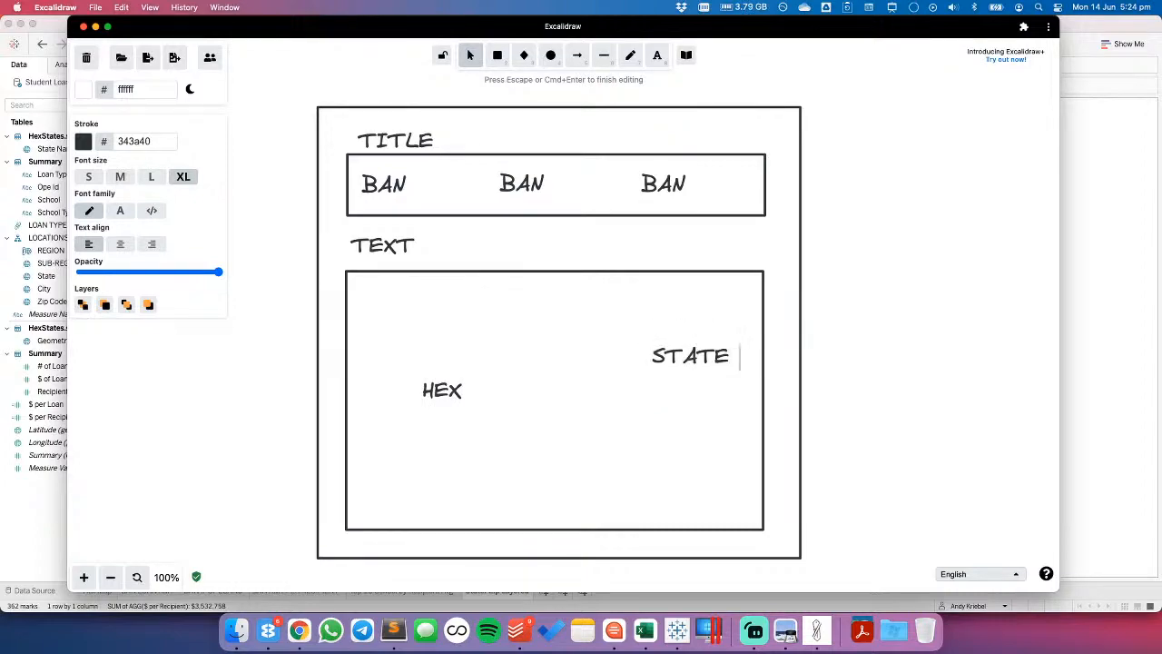
type(" SHAPE")
key("Left")
key("Left")
key("Left")
key("Left")
key("Left")
key("BackSpace")
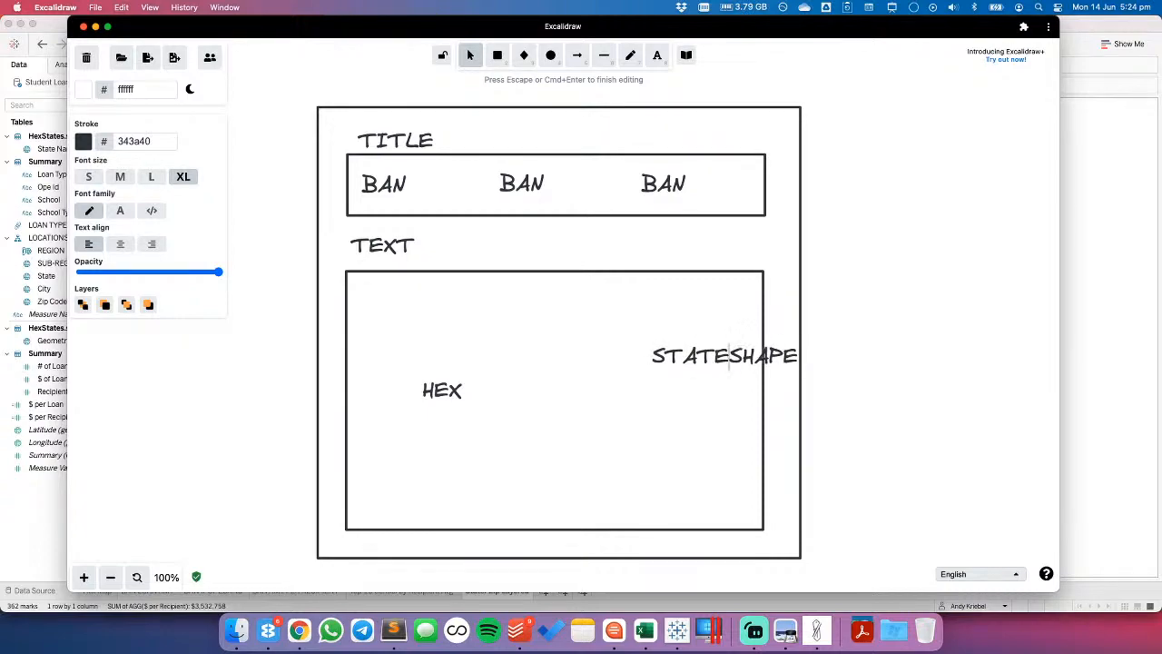
key("Return")
key("Return")
key("BackSpace")
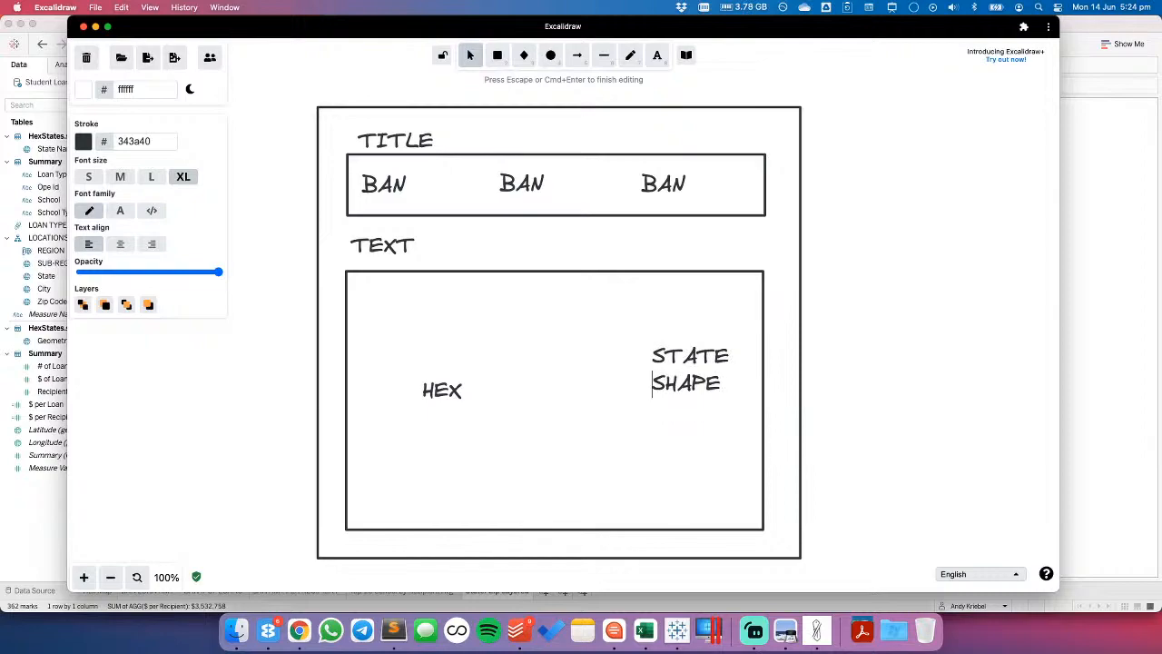
left_click(660, 450)
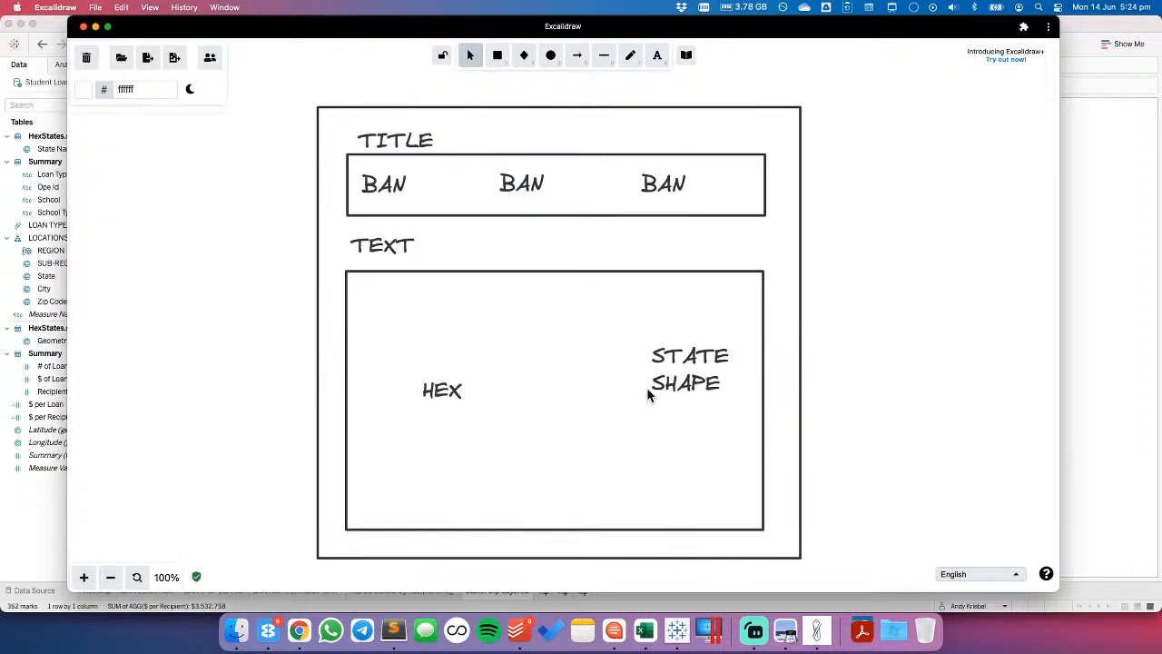
- Duplicate the HEX label below STATE SHAPE and change the copy's text to Top 10
left_click(443, 393)
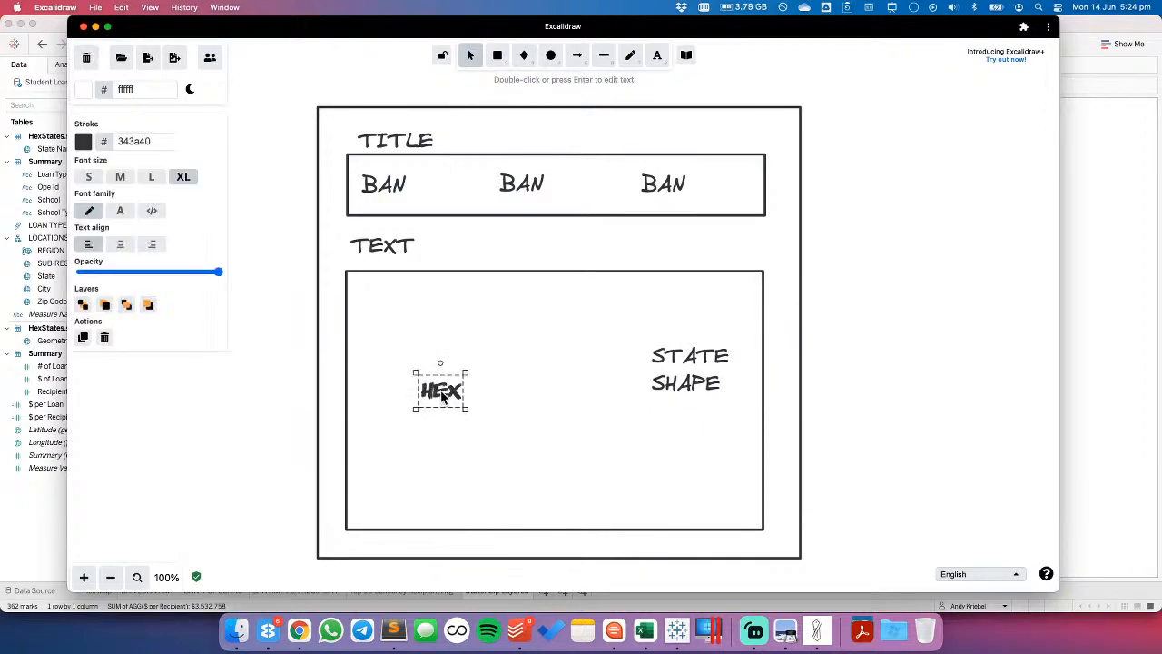
left_click_drag(443, 396, 677, 427, "alt")
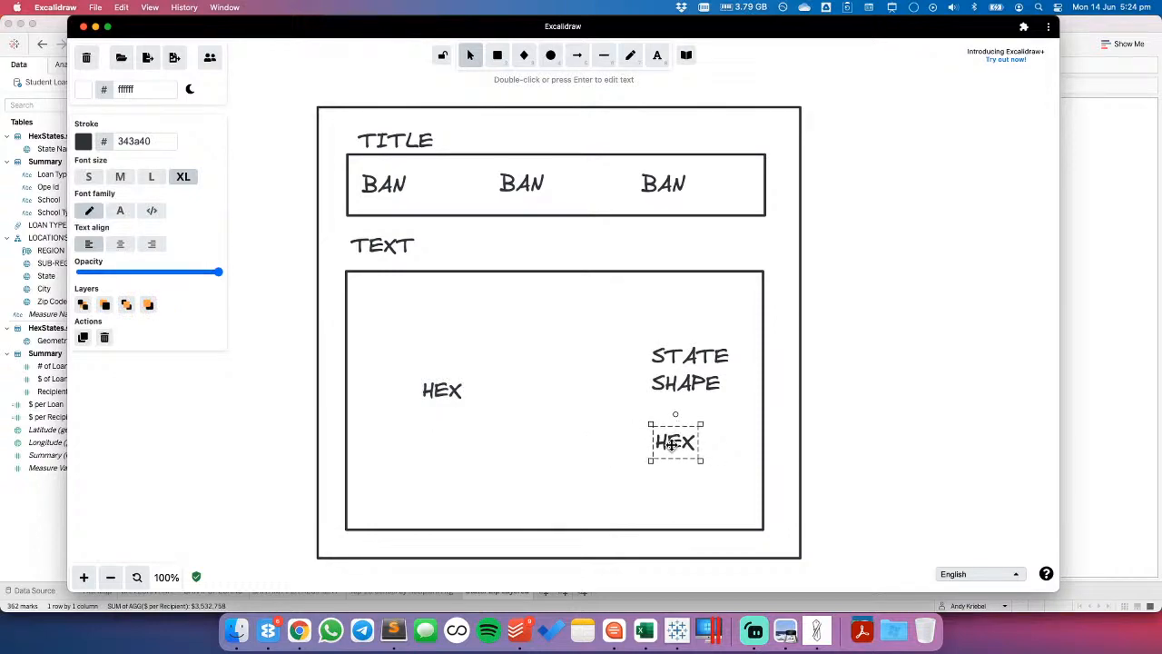
double_click(670, 443)
type("10")
key("Return")
left_click(658, 55)
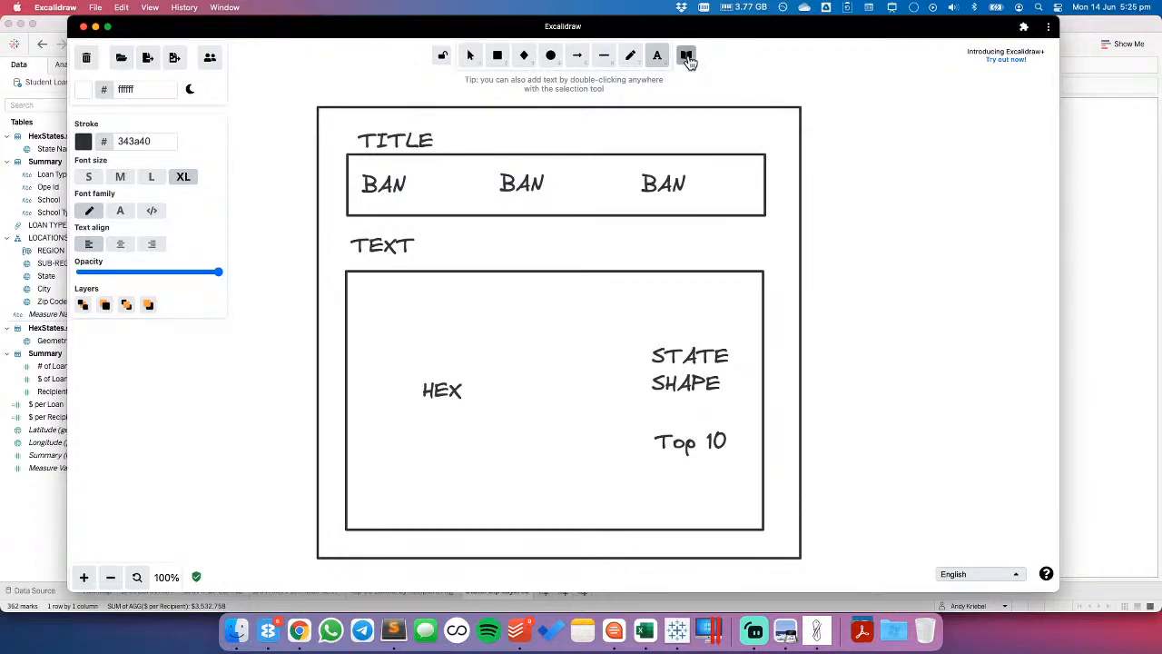
left_click(597, 574)
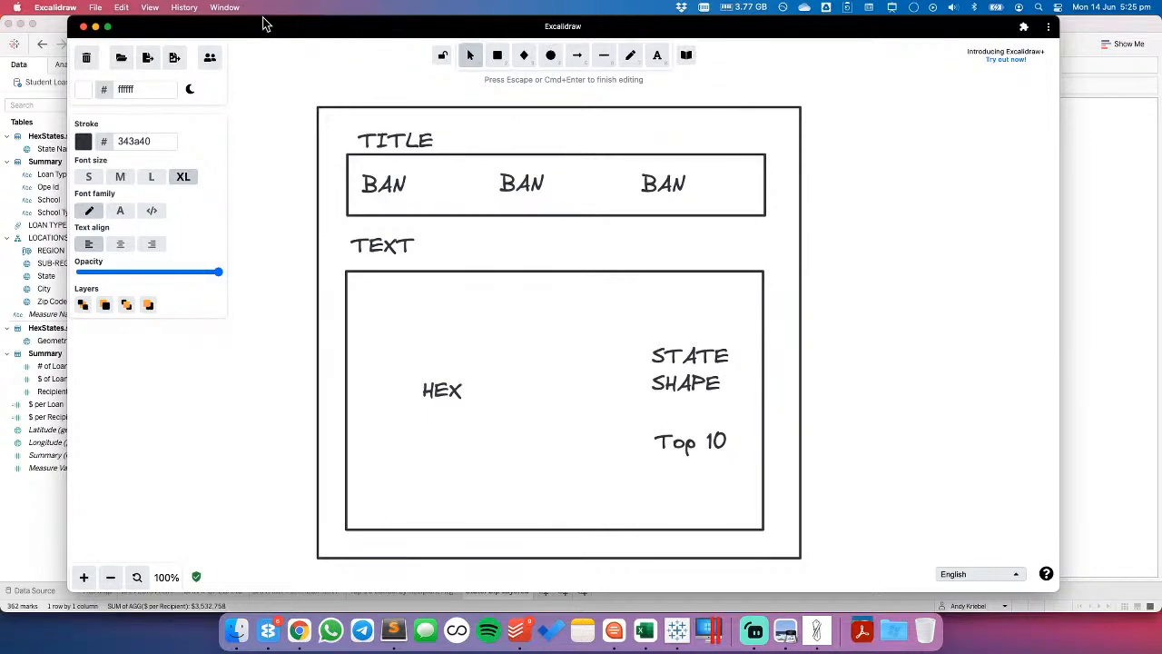
- Return to Tableau and try colouring the State Name layer of the State/Zip Layered map by REGION
left_click(39, 520)
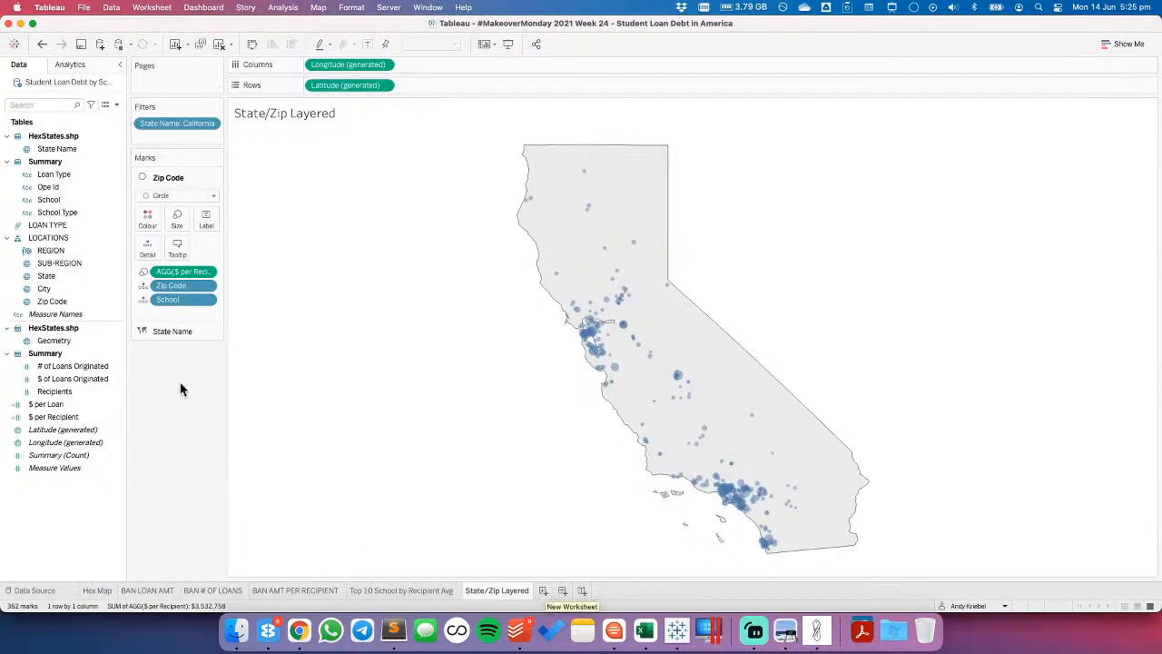
left_click(164, 328)
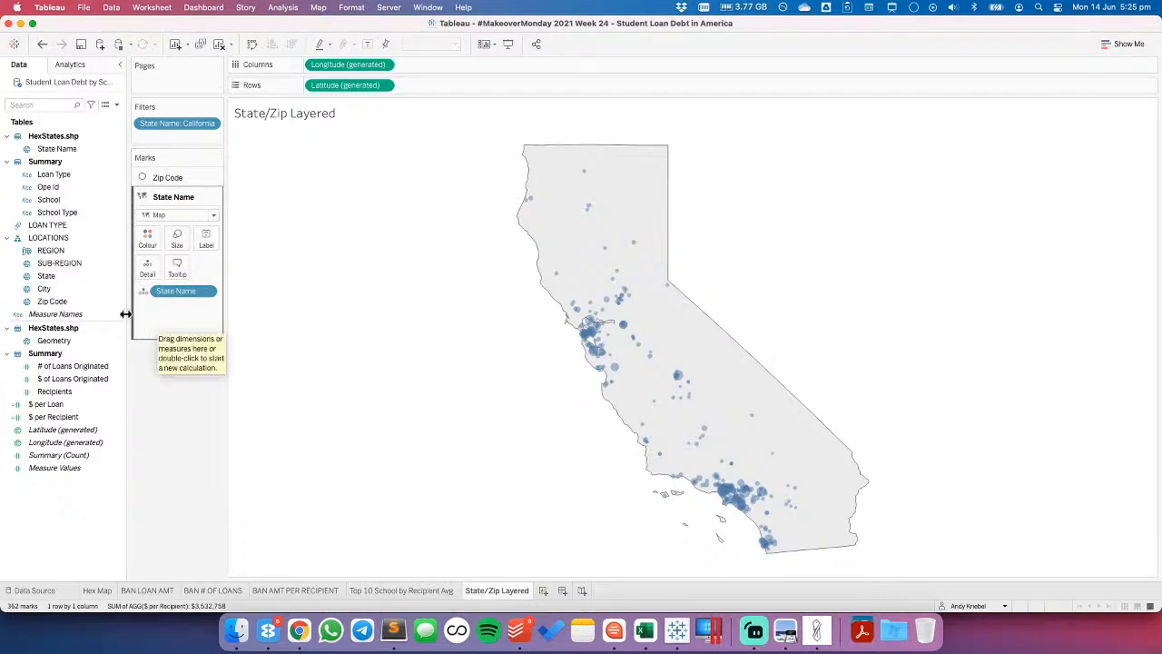
left_click_drag(53, 252, 145, 239)
left_click_drag(154, 292, 155, 307)
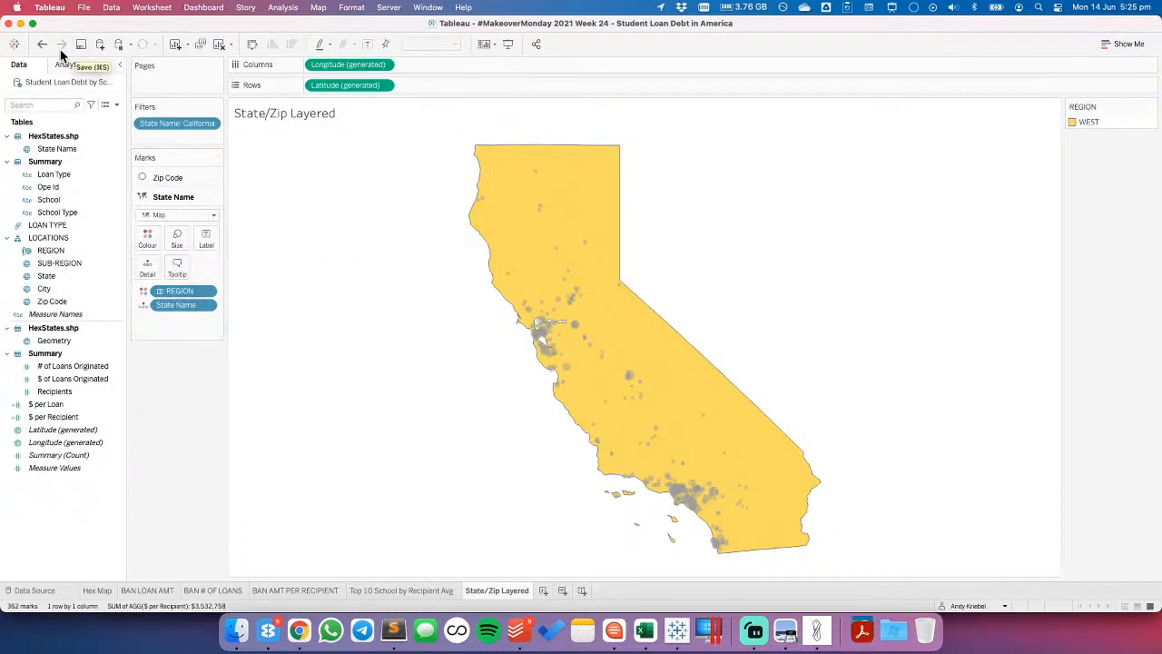
key("super+z")
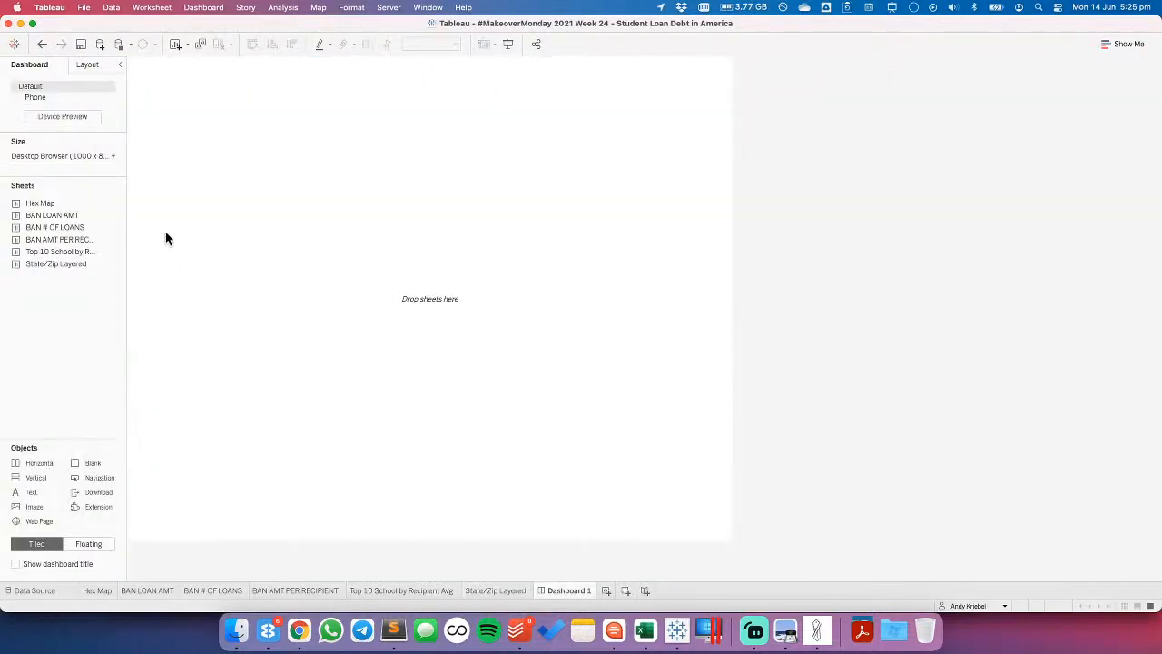
- Delete the Phone layout from the new dashboard
left_click(110, 97)
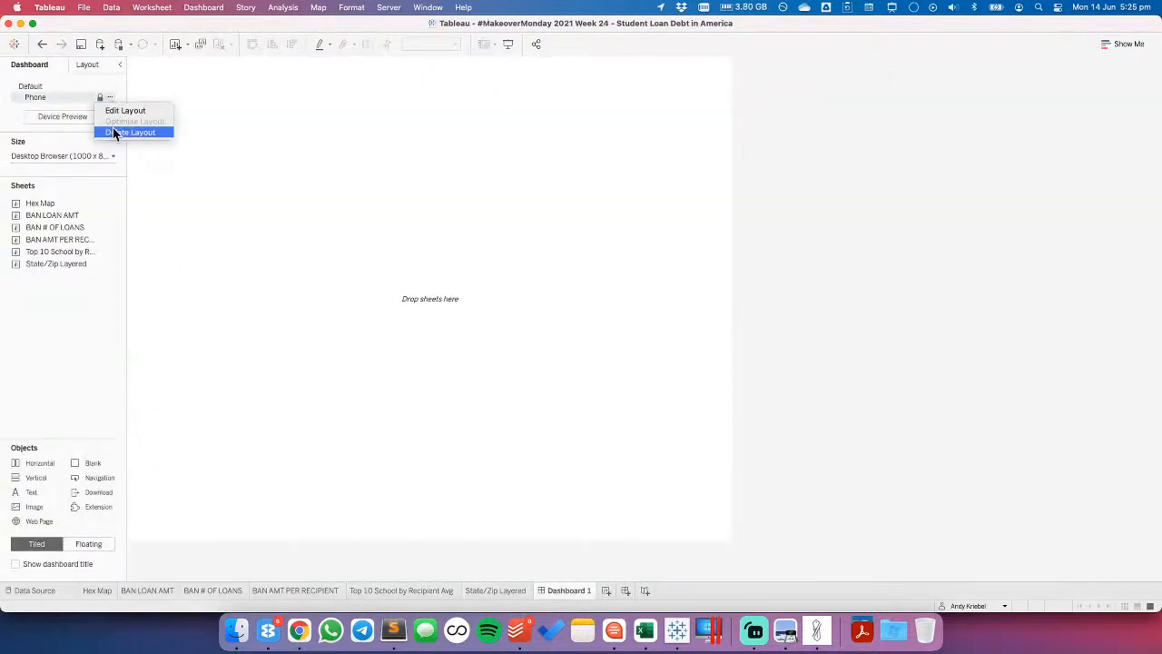
left_click(112, 129)
left_click(83, 65)
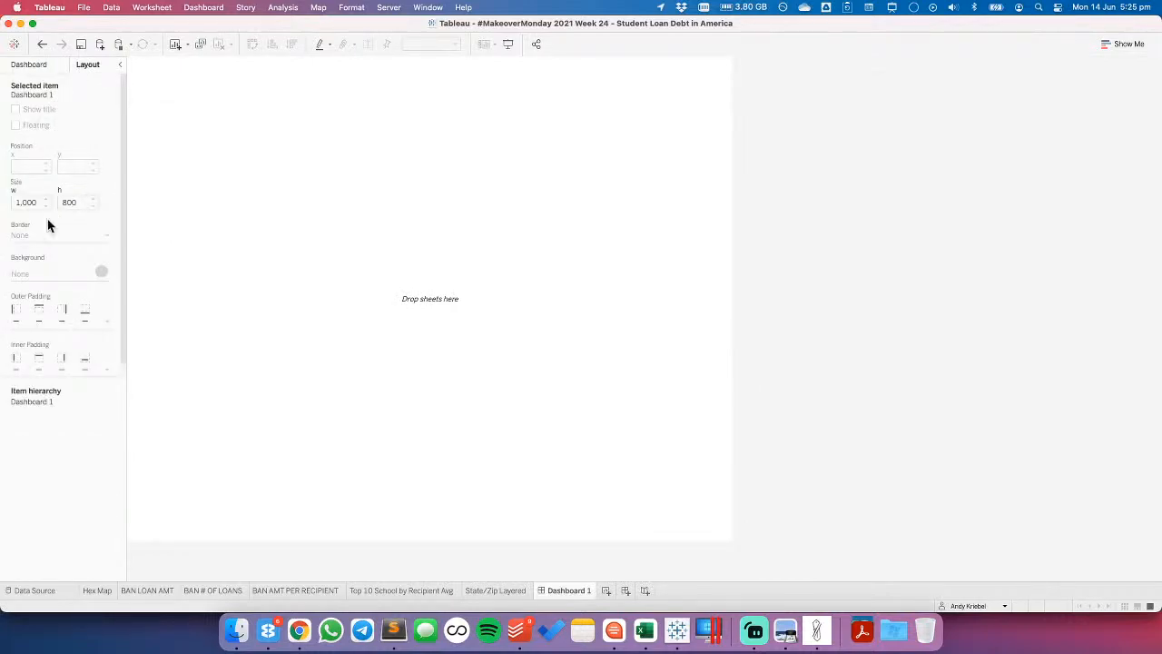
left_click(30, 64)
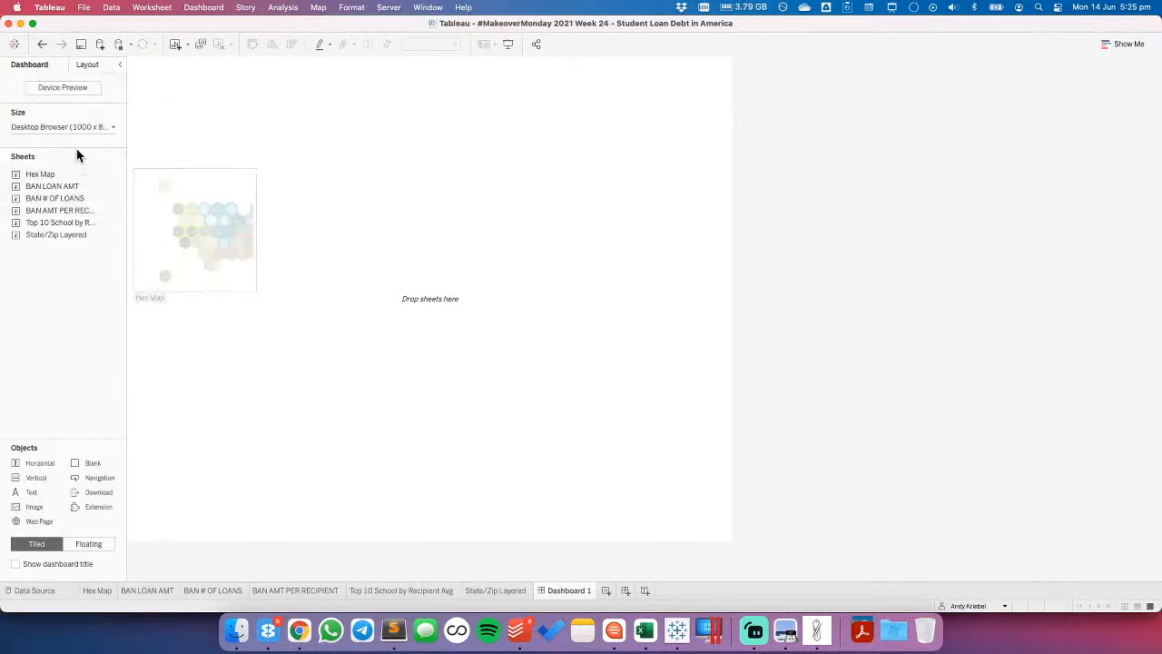
- Add a floating vertical container to the empty dashboard and position it at x 0, y 0
left_click_drag(36, 465, 207, 145)
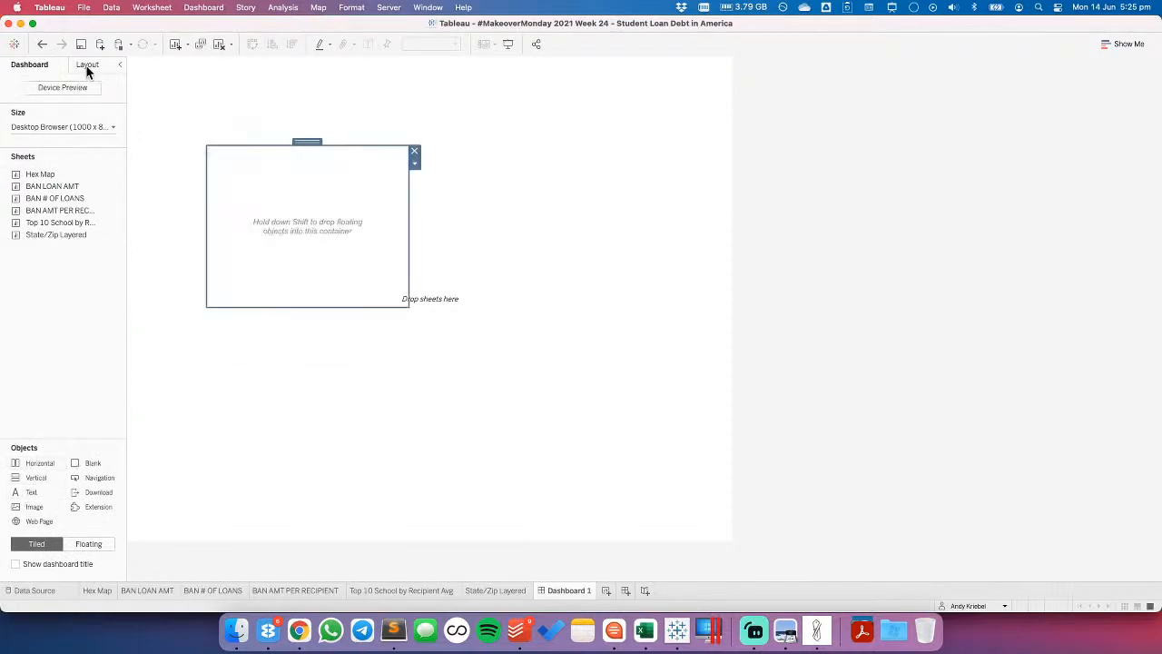
left_click(79, 134)
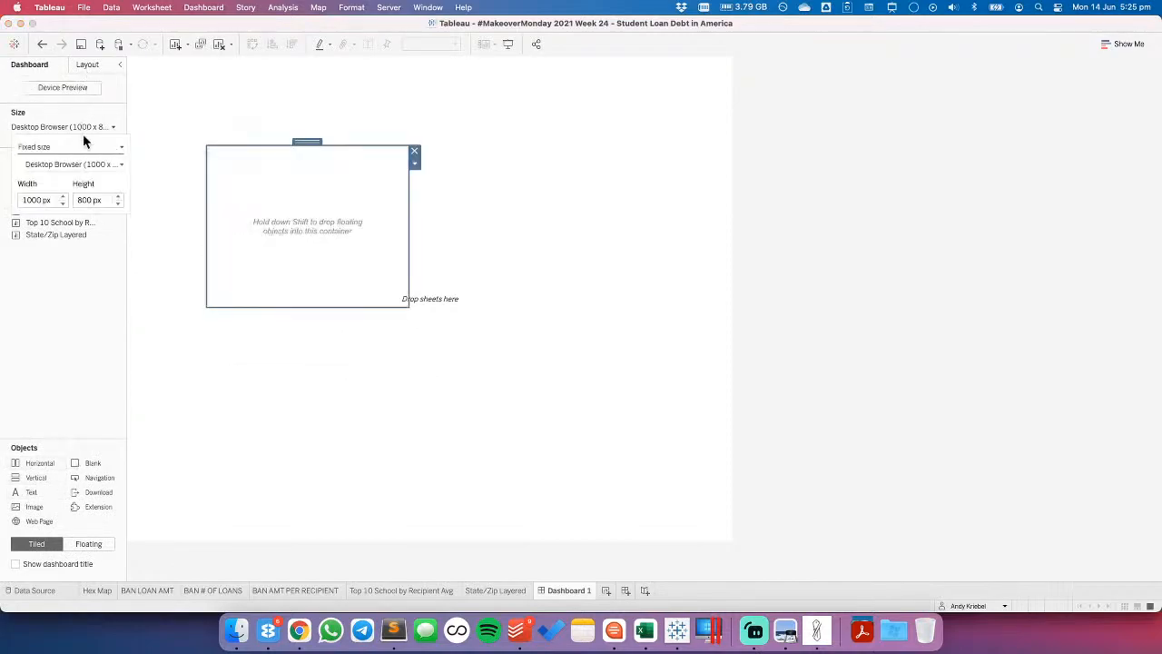
left_click(88, 65)
left_click(27, 167)
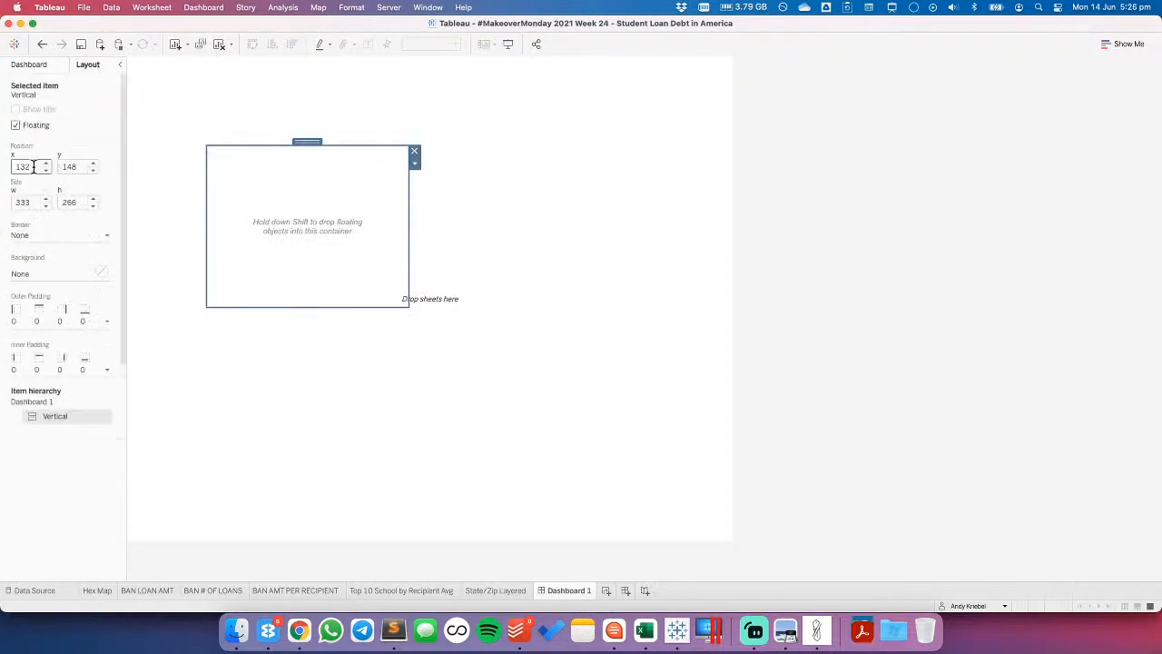
type("0")
key("Tab")
type("0")
key("Tab")
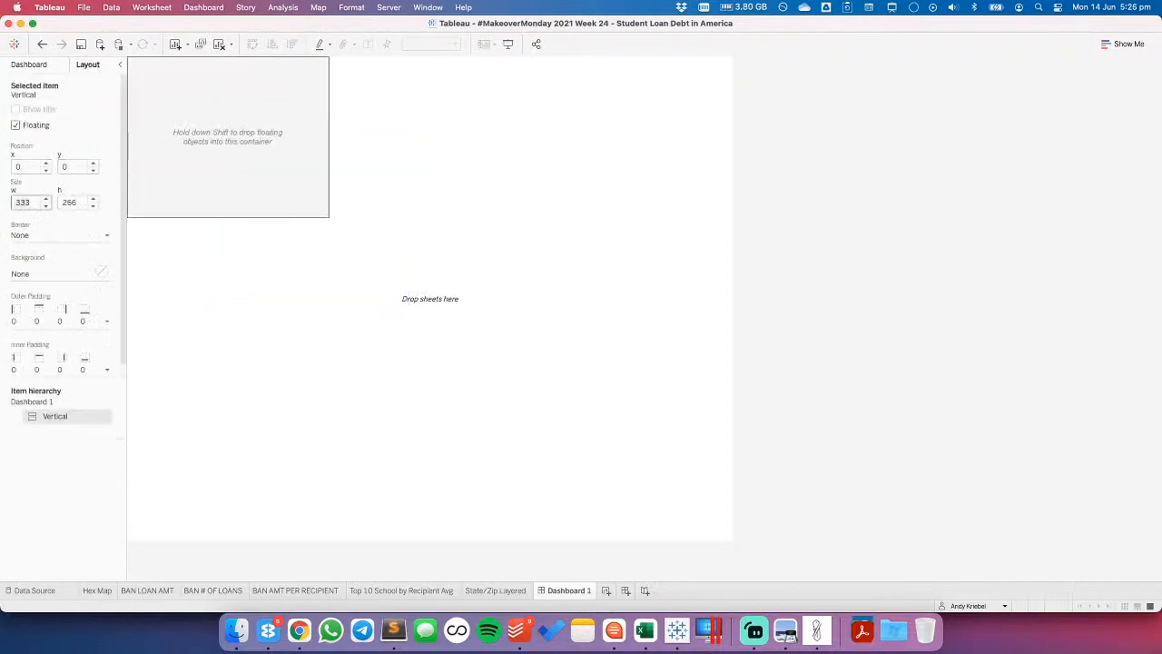
- Size the floating vertical container to 1000 by 800 and set its inner padding to 20 on all sides
type("1000")
key("Tab")
type("800")
key("Tab")
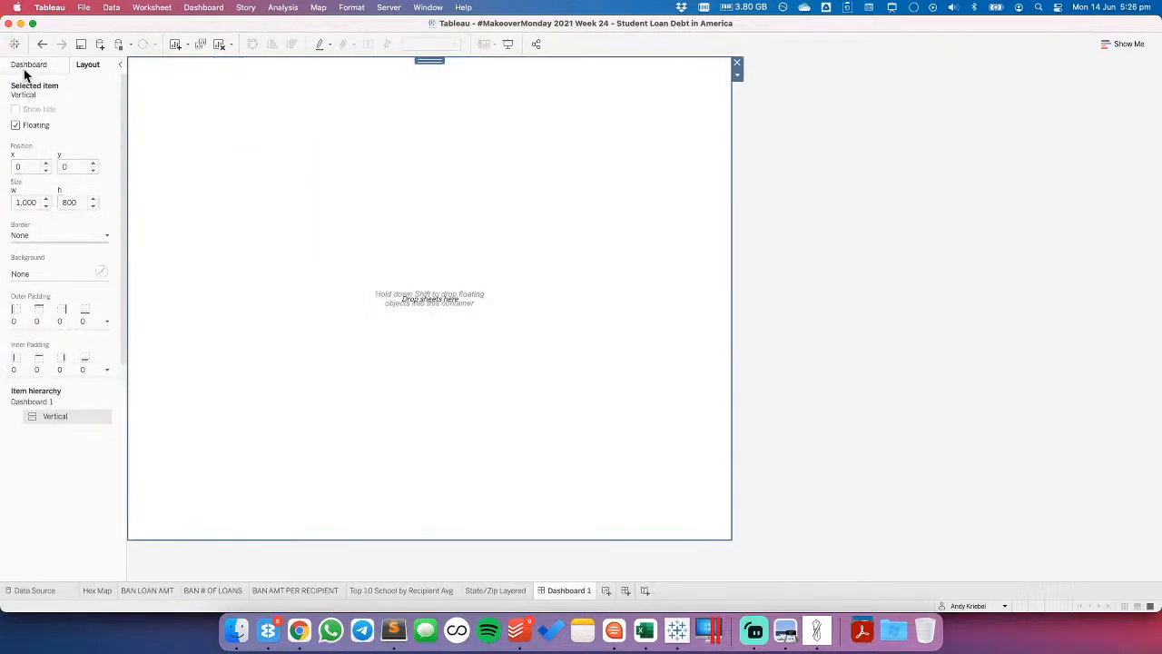
left_click(38, 369)
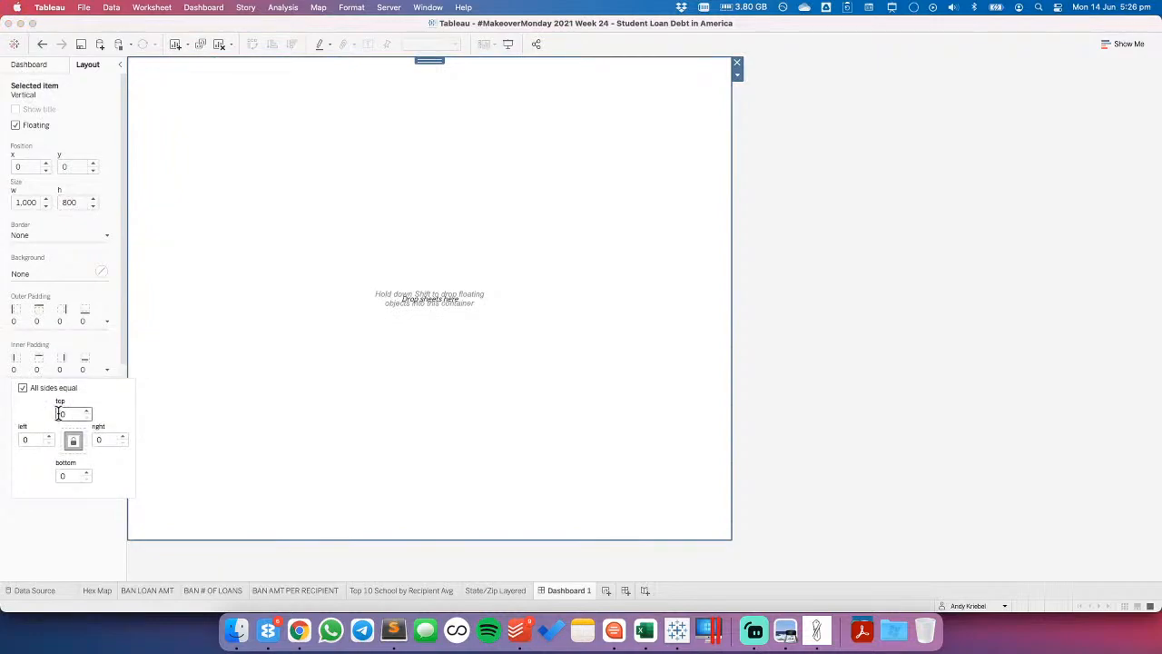
left_click(50, 518)
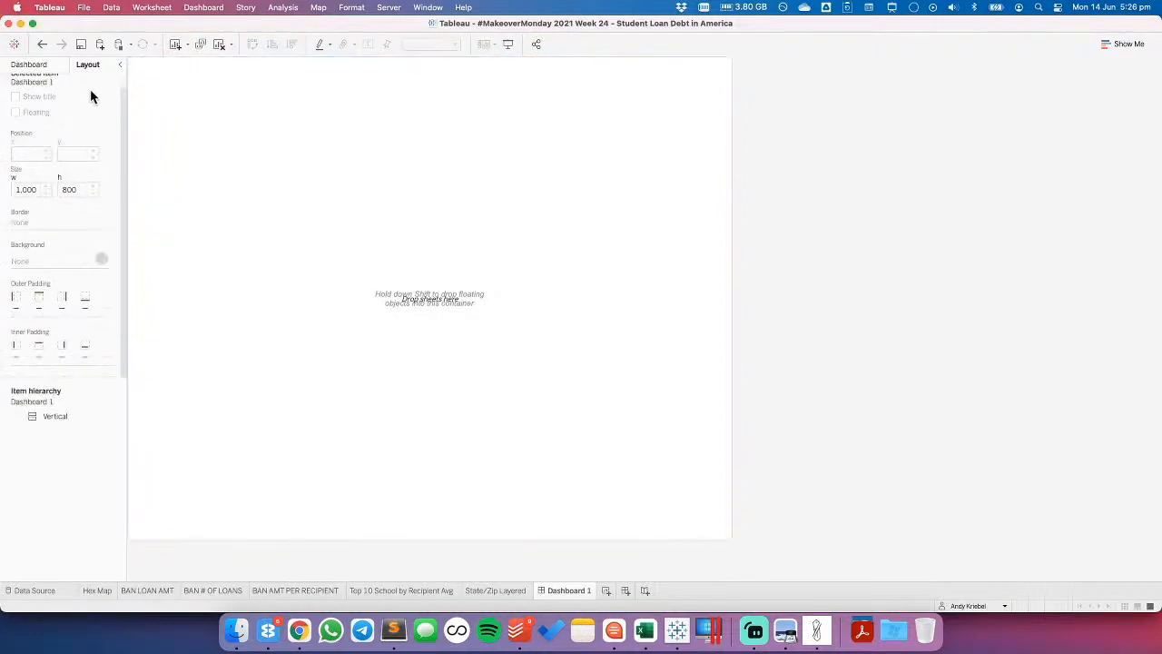
- Add a text object reading TITLE in font size 20 to the vertical container
left_click(40, 65)
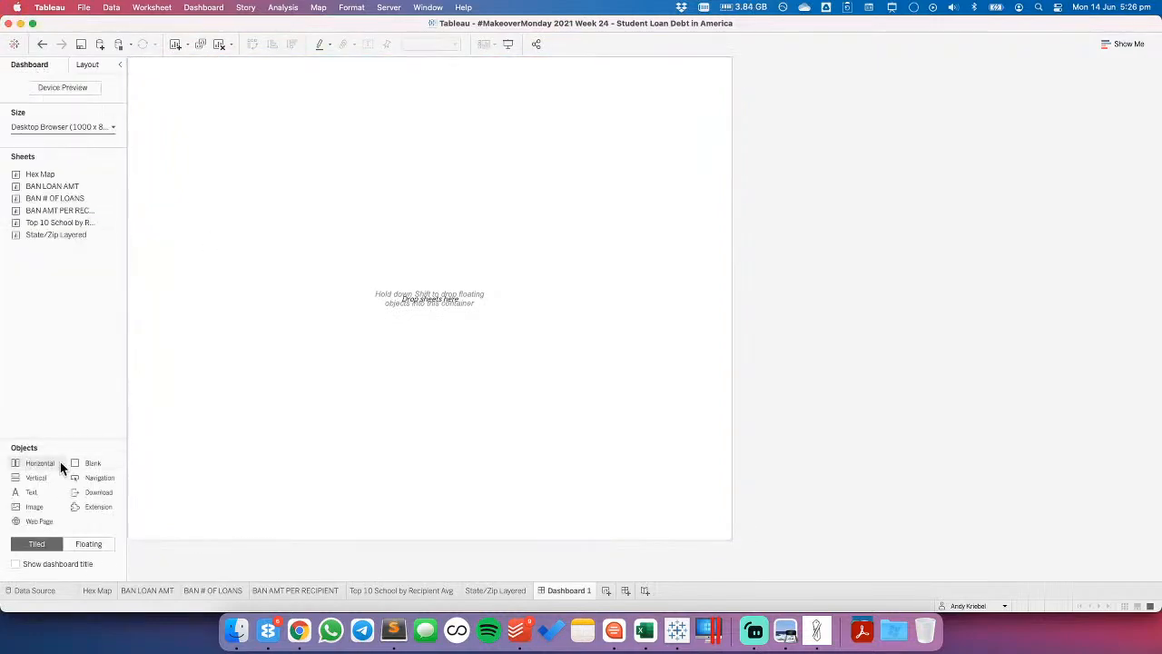
left_click_drag(43, 495, 589, 176)
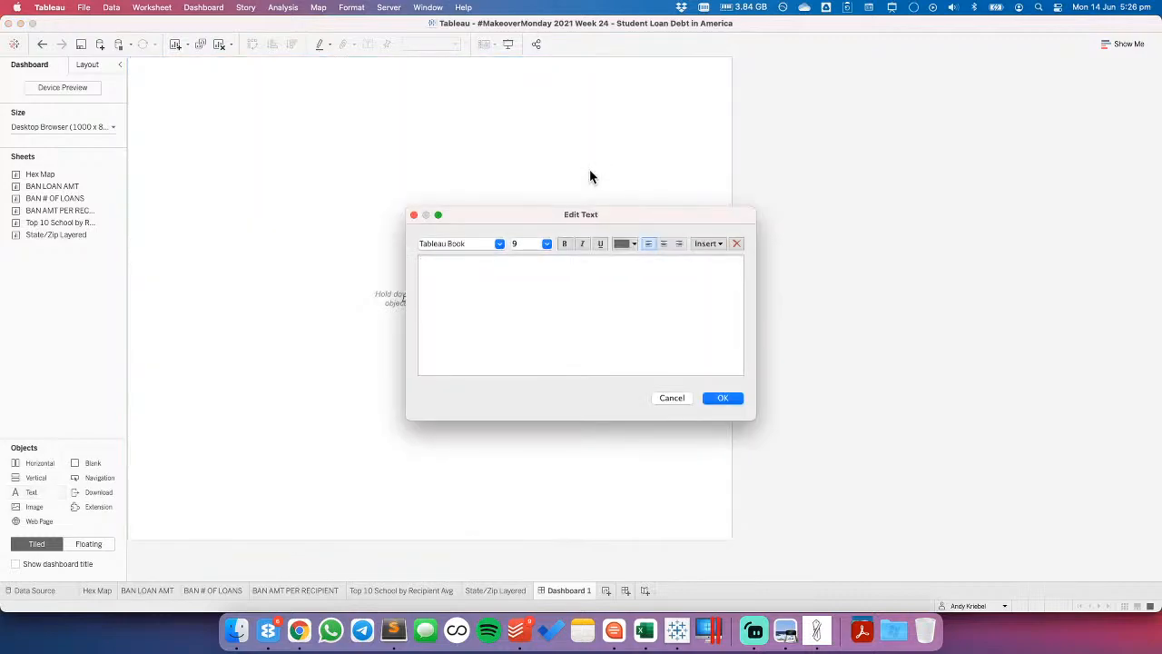
type("TITLE")
key("super+a")
left_click(546, 243)
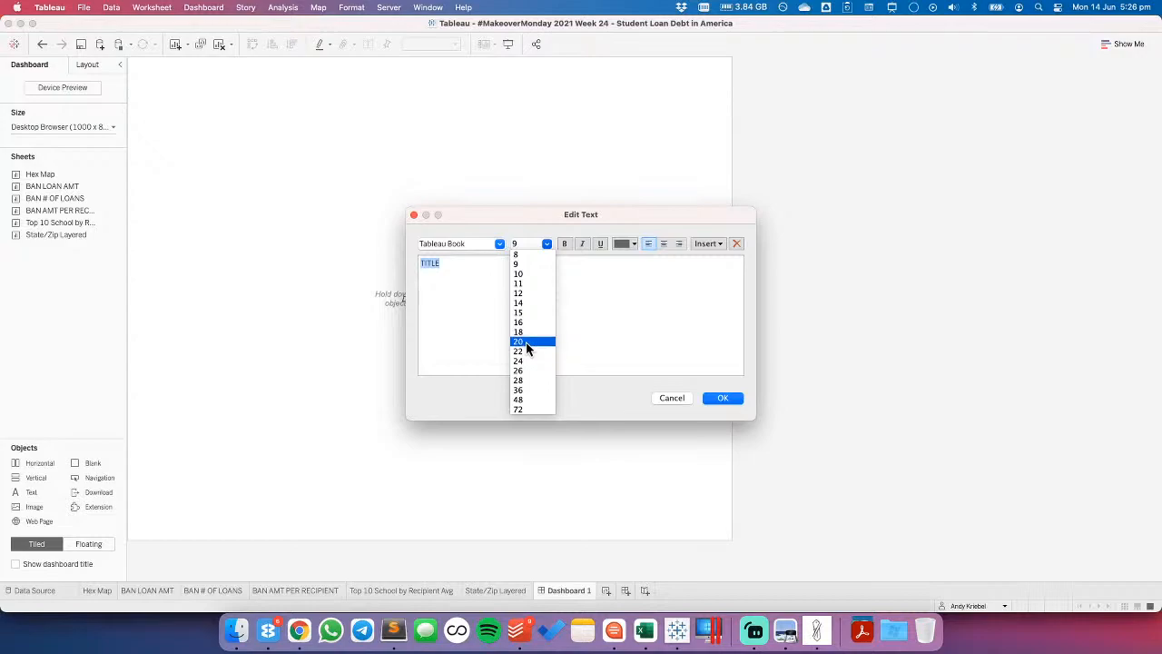
left_click(532, 339)
left_click(724, 398)
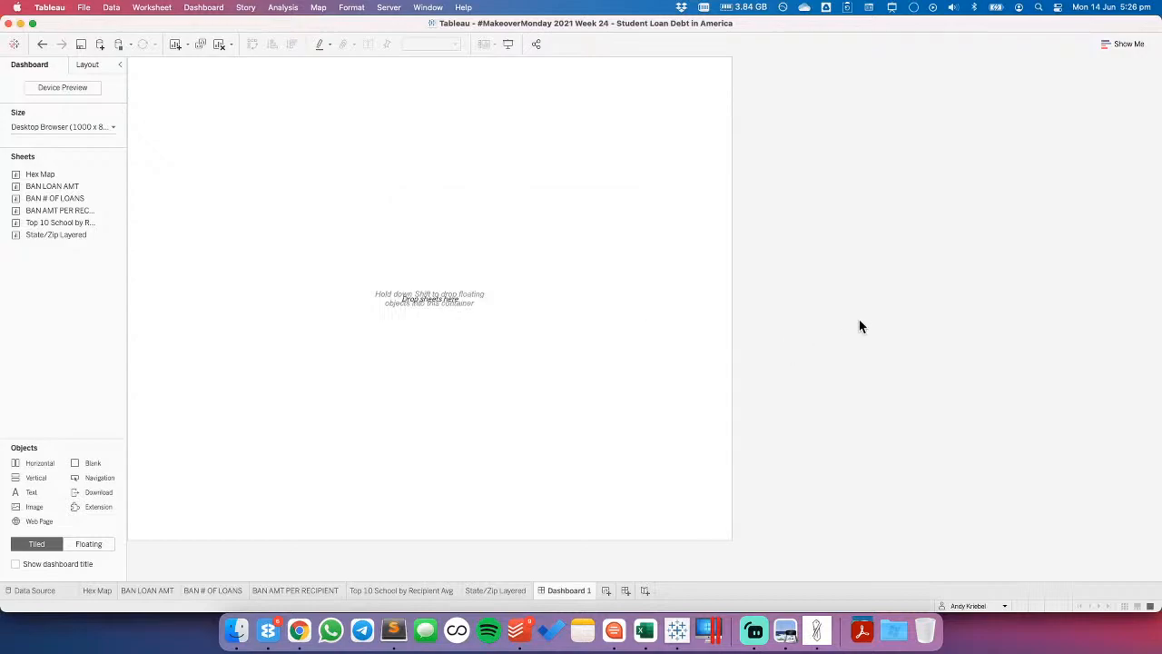
- Add a blank object below the TITLE text and give it a dark grey background
left_click_drag(92, 464, 430, 188)
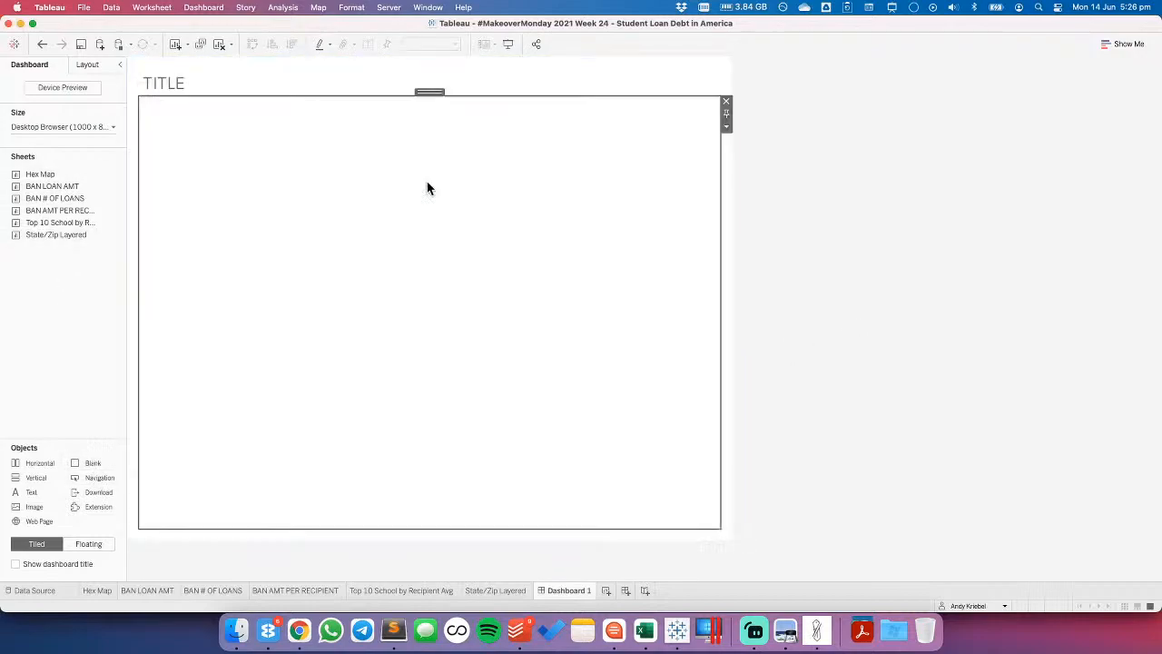
left_click(87, 65)
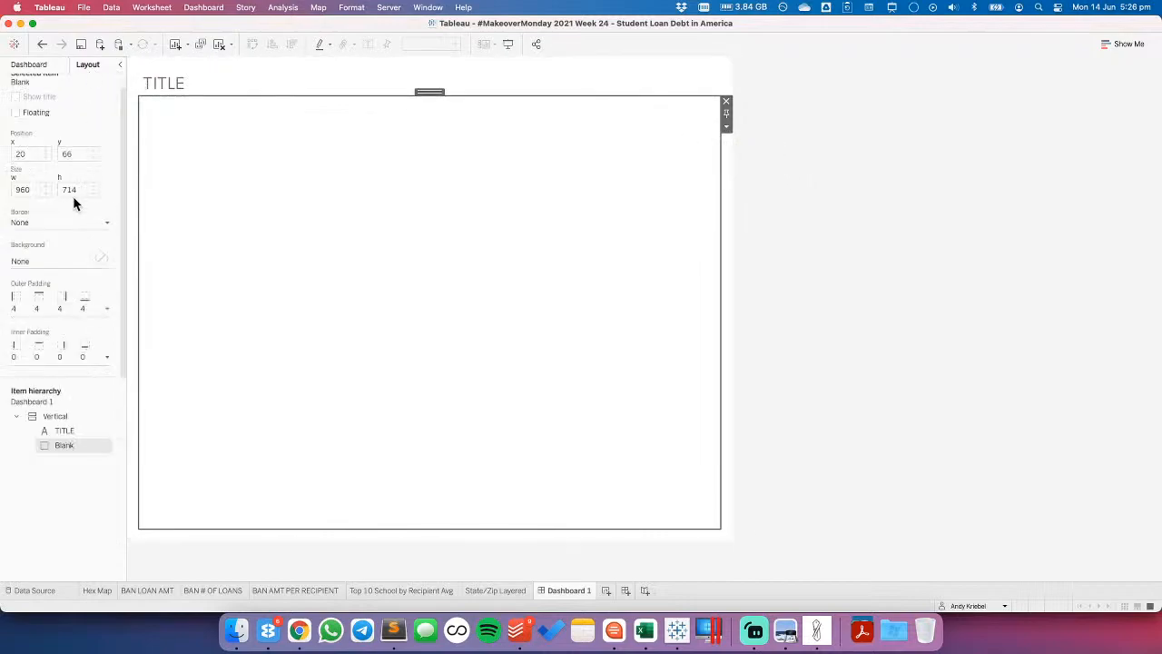
left_click(31, 261)
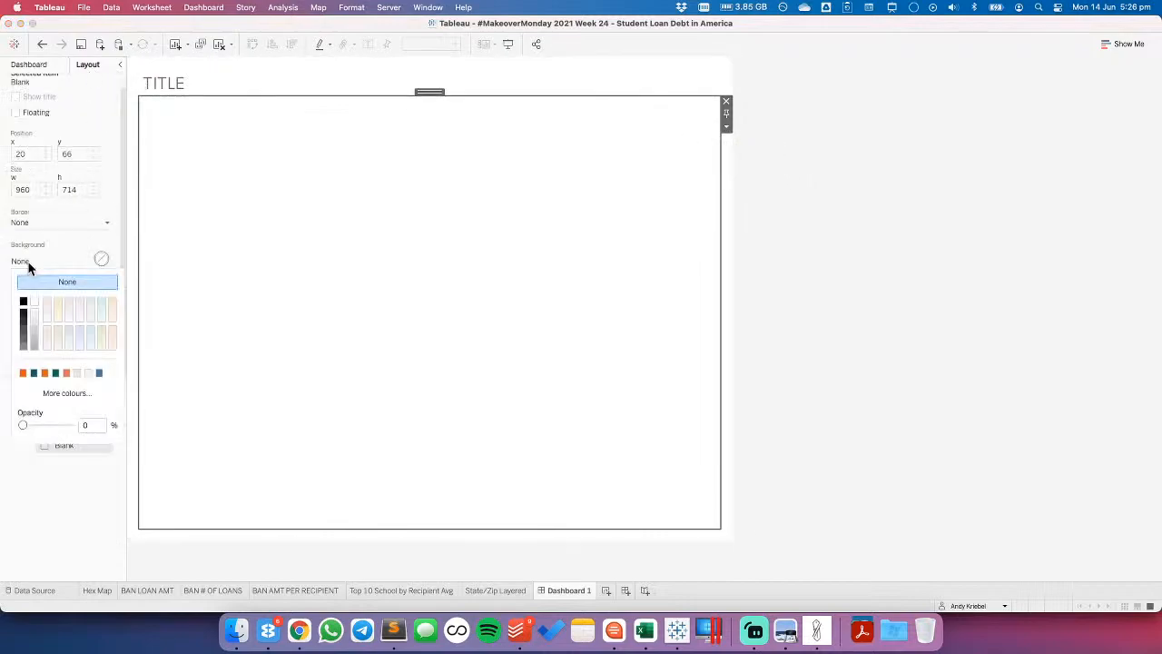
left_click(24, 326)
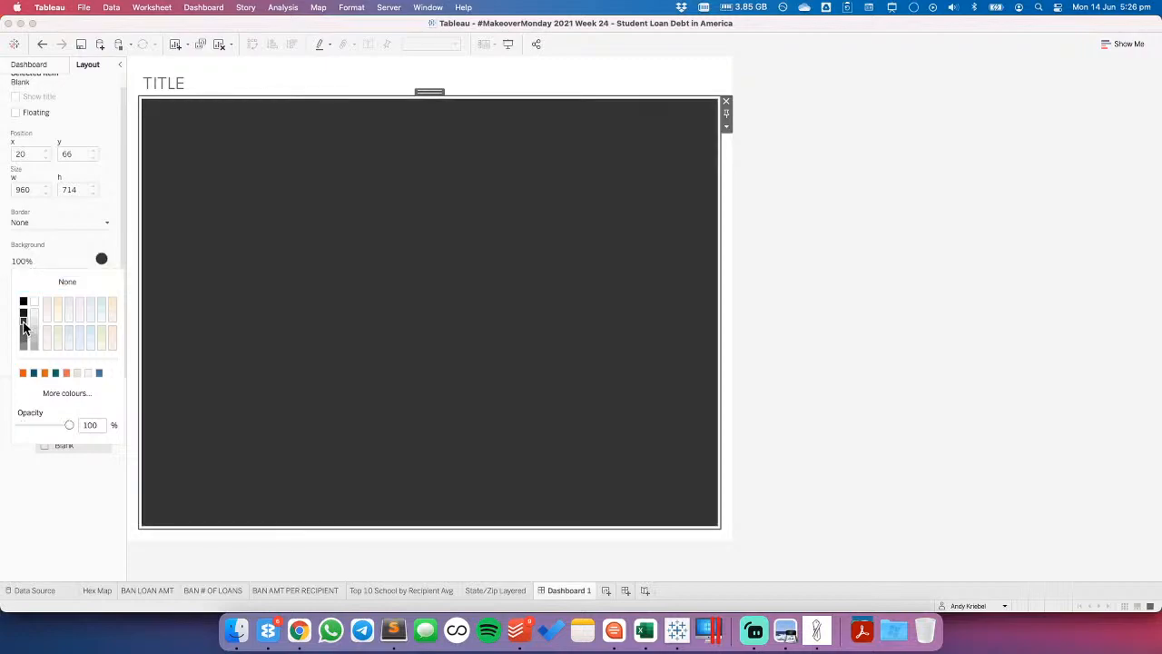
left_click(30, 255)
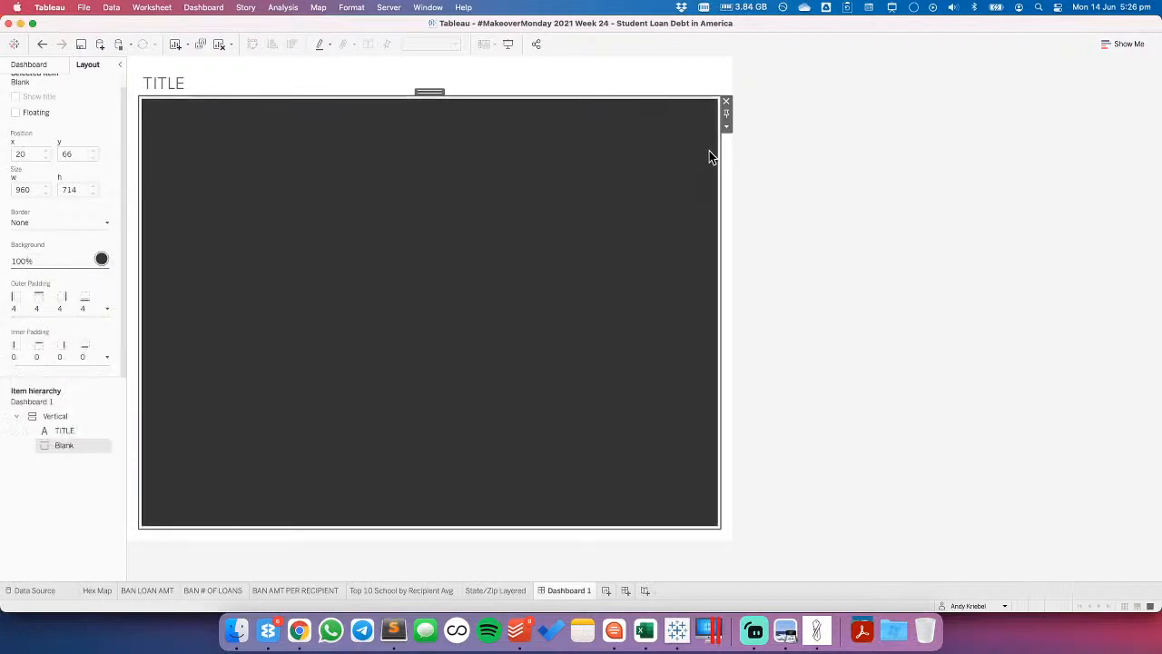
- Set the dark blank object's height to 10 so it forms a divider line under the title
left_click(726, 130)
left_click(739, 161)
type("10")
key("Return")
left_click(828, 165)
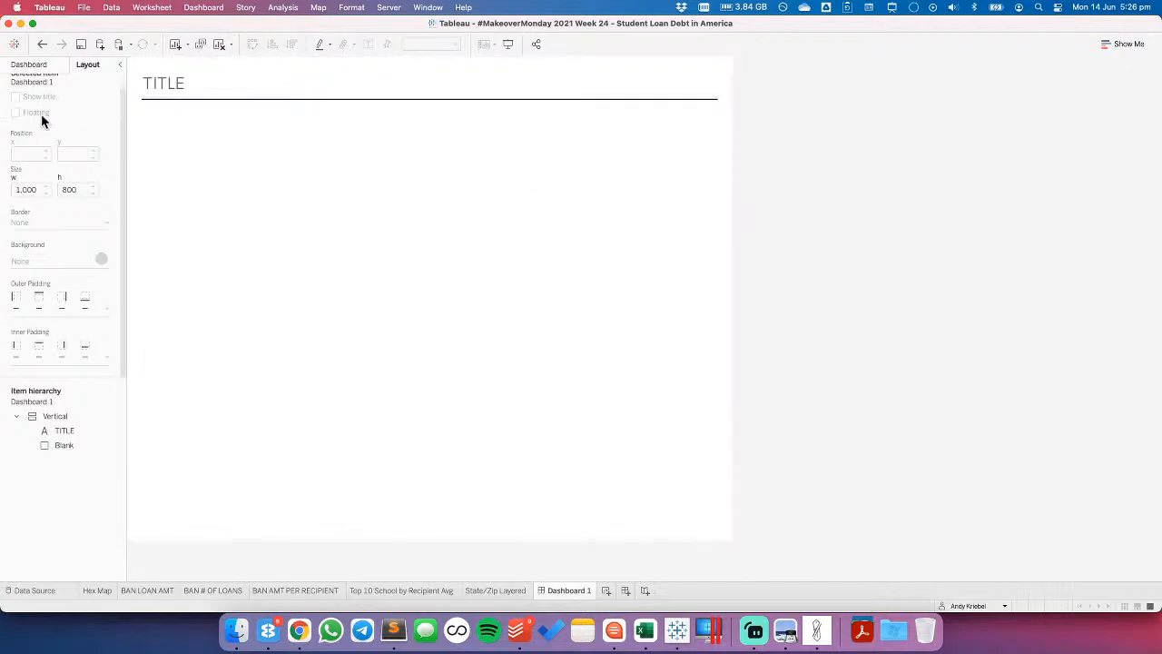
- Add a second blank object below the divider line and give it a pale beige background
left_click(27, 65)
left_click_drag(92, 463, 343, 395)
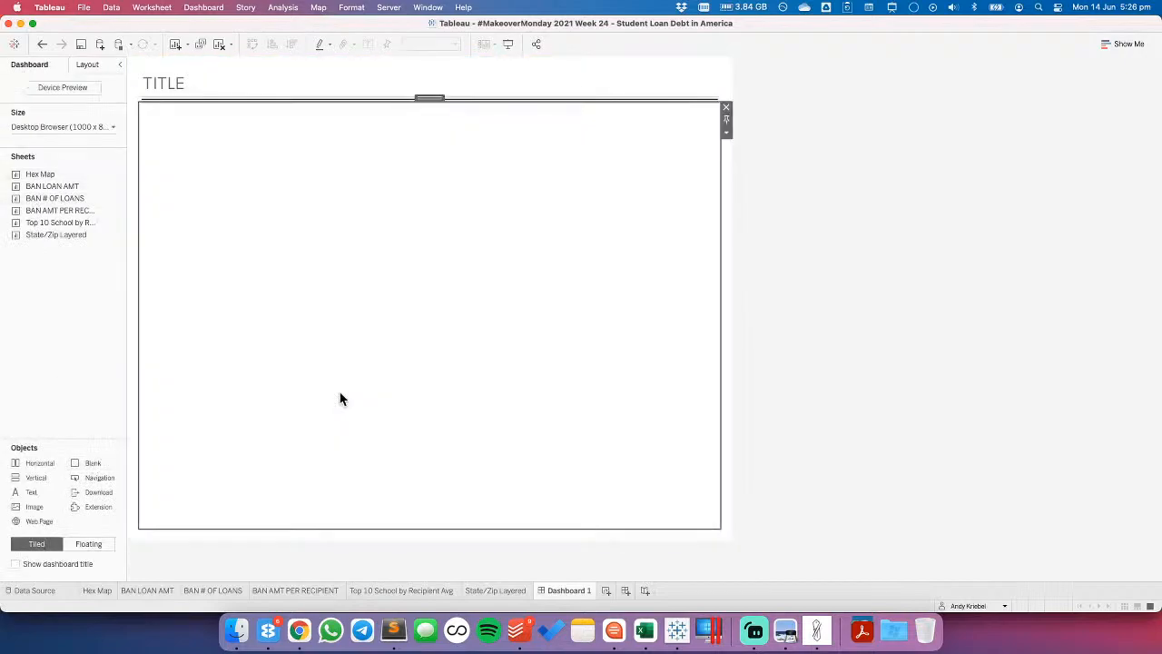
left_click(87, 65)
left_click(45, 262)
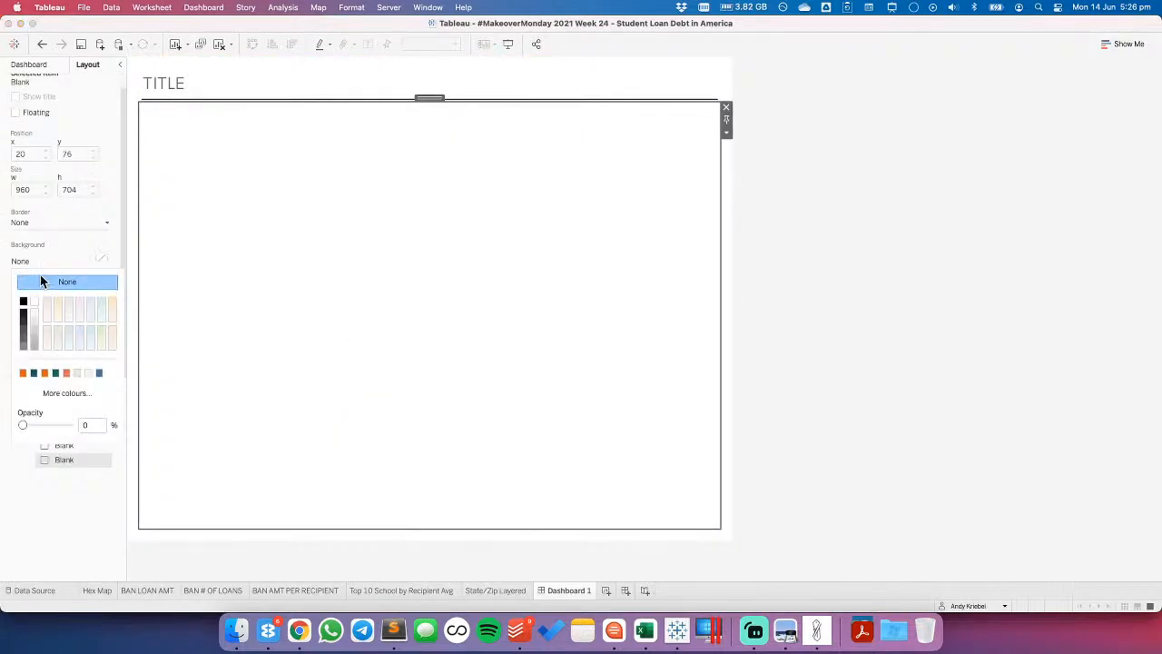
left_click(57, 302)
left_click(1059, 317)
- Insert a horizontal container between the divider line and the beige blank, and place the BAN LOAN AMT sheet in it
left_click(29, 64)
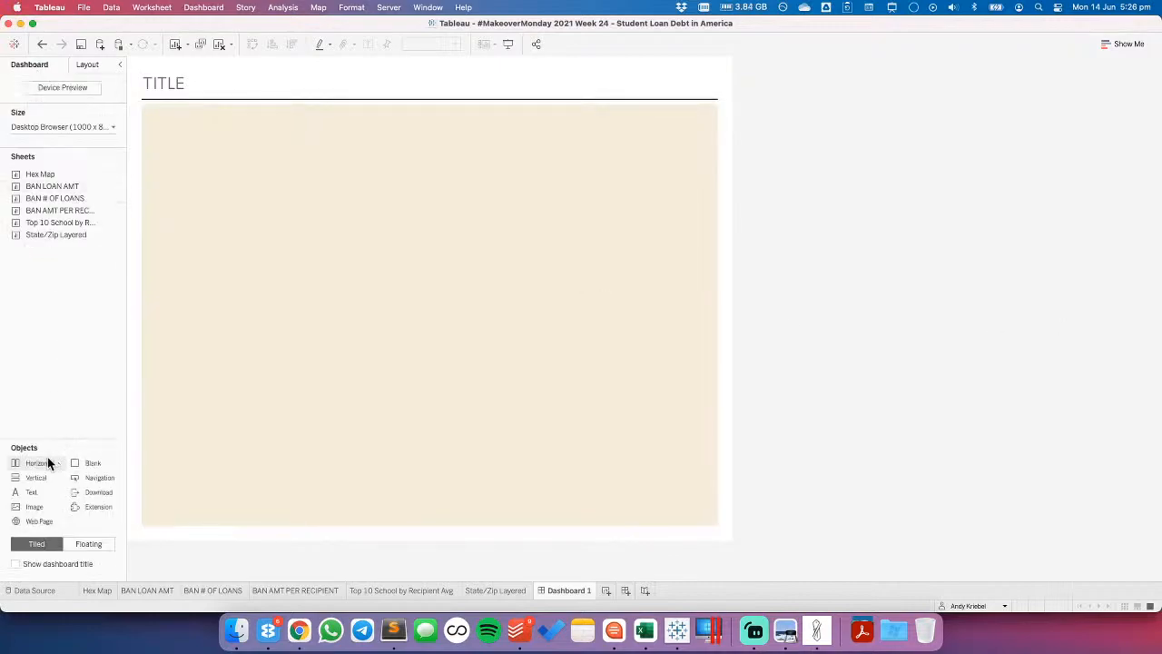
left_click_drag(39, 467, 244, 125)
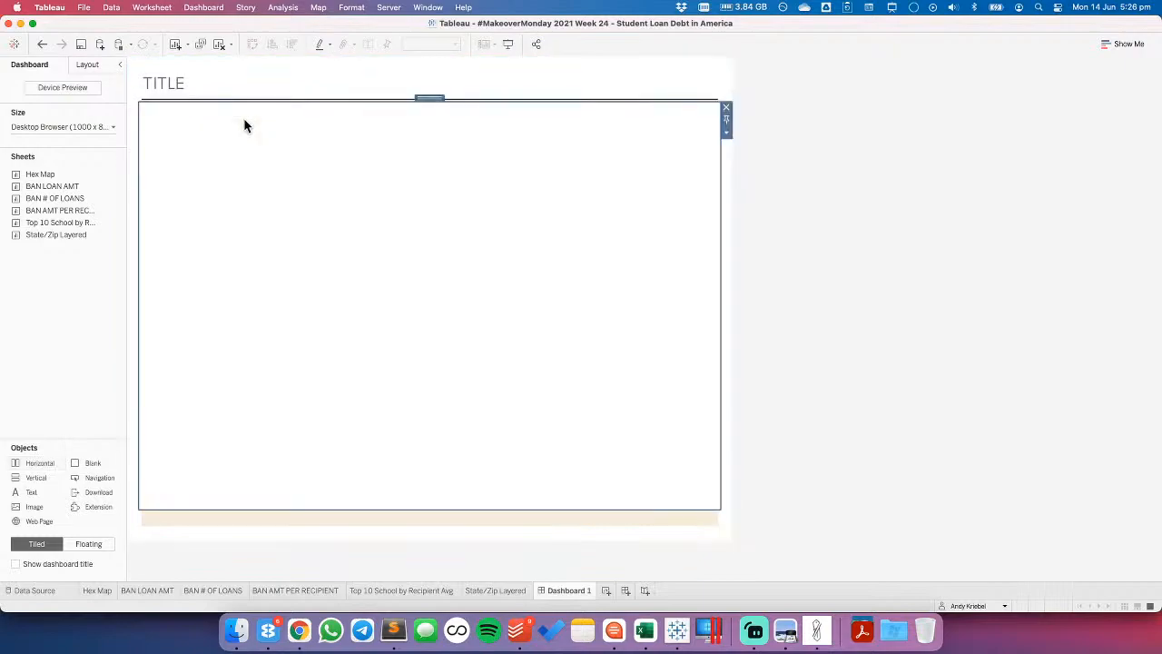
left_click_drag(53, 186, 245, 202)
- Place the BAN # OF LOANS and BAN AMT PER RECIPIENT sheets beside BAN LOAN AMT in the horizontal container
left_click_drag(80, 210, 86, 211)
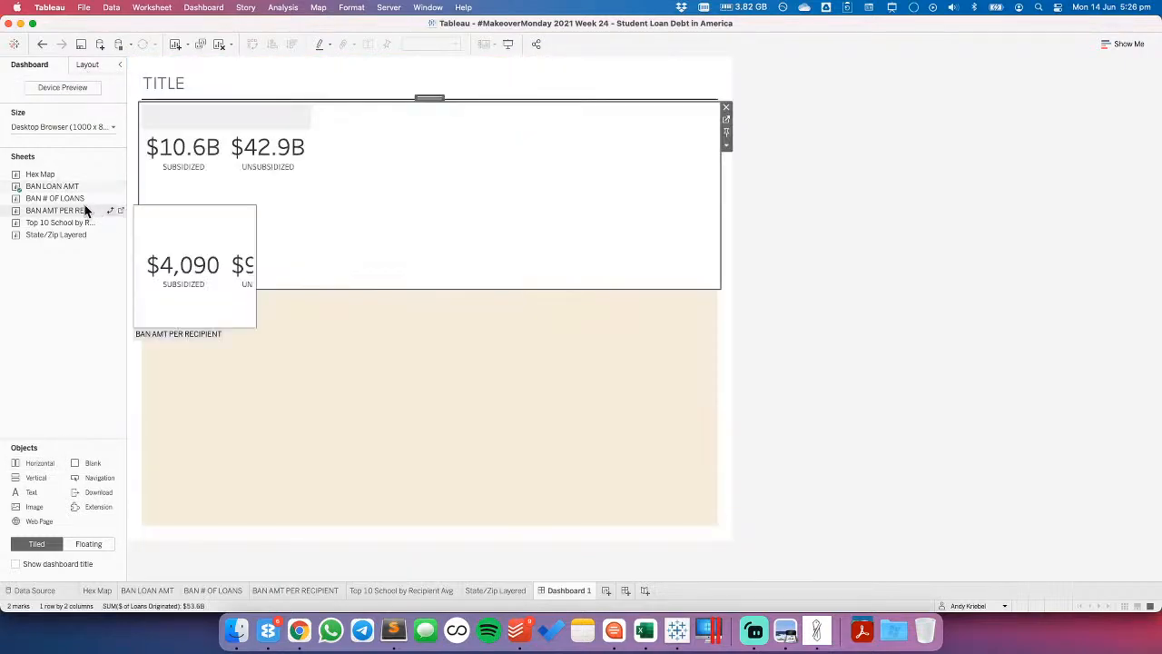
left_click(430, 148)
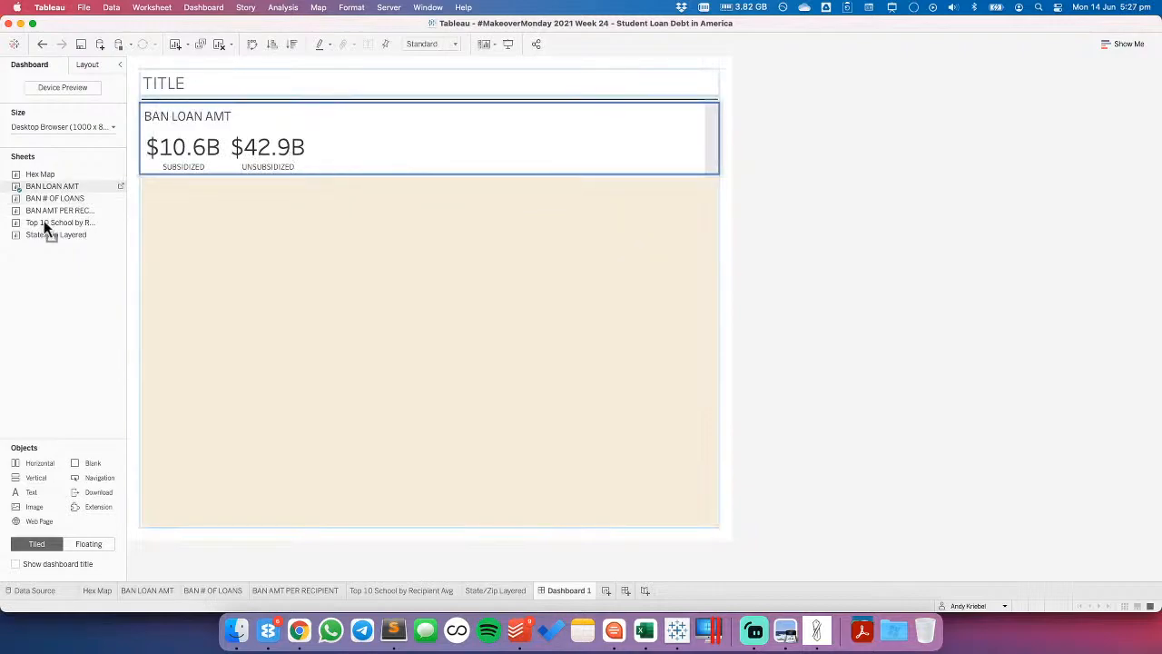
left_click_drag(53, 210, 533, 173)
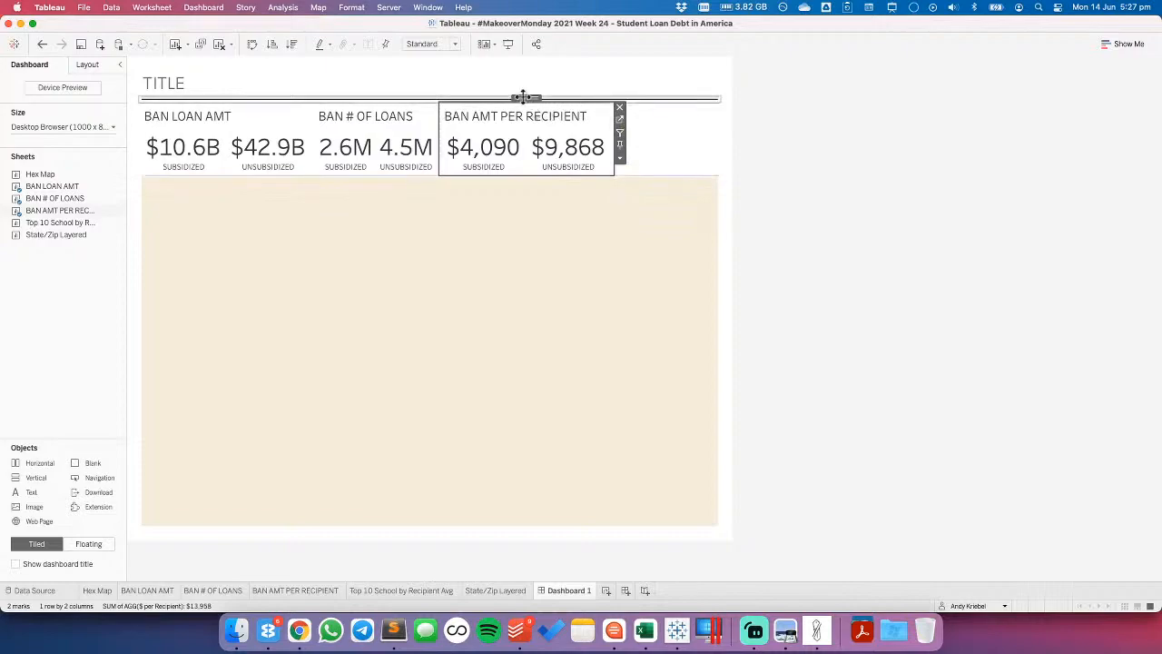
left_click(523, 97)
left_click(725, 132)
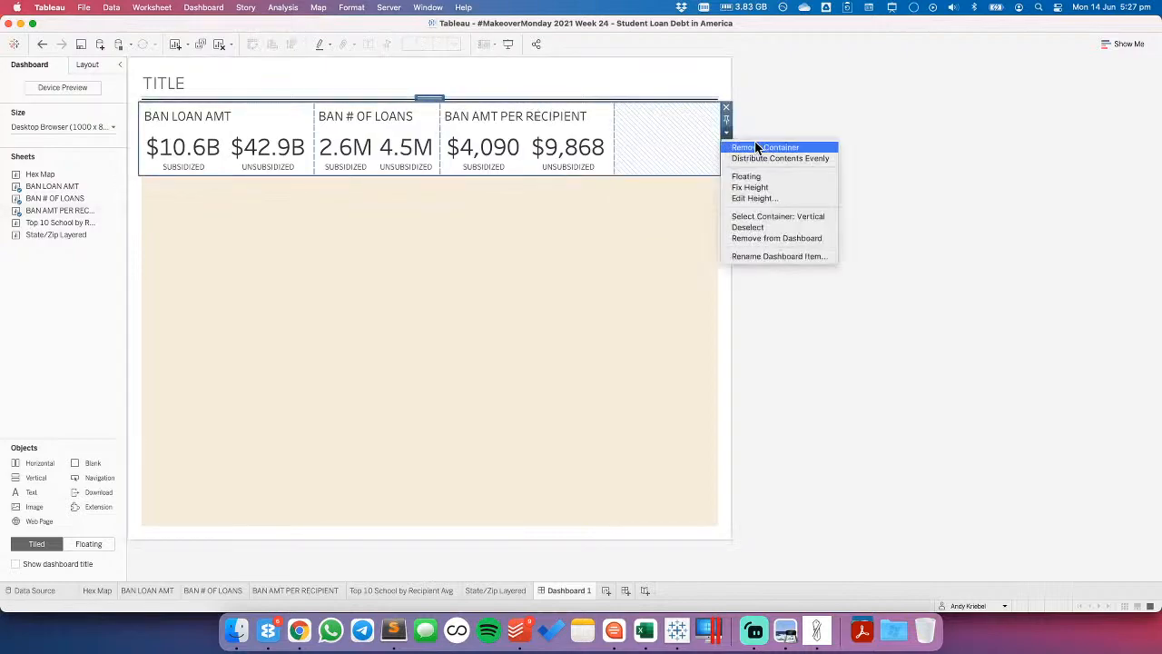
left_click(805, 107)
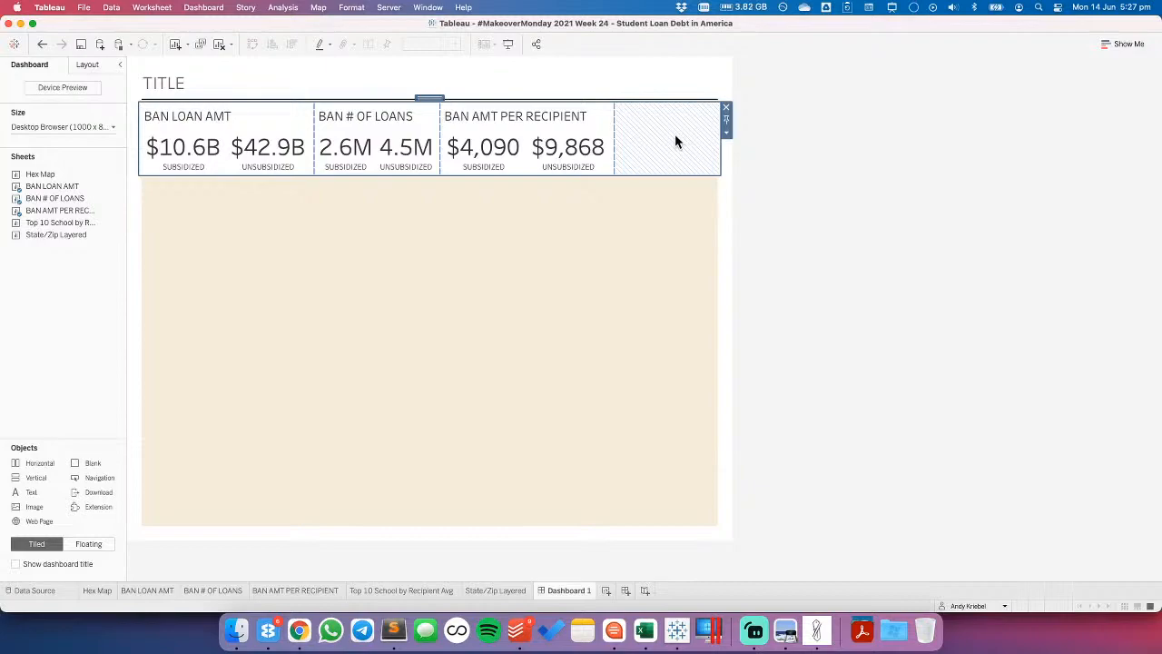
- Replace the BAN LOAN AMT sheet's title with TOTAL LOANED and centre it
double_click(220, 122)
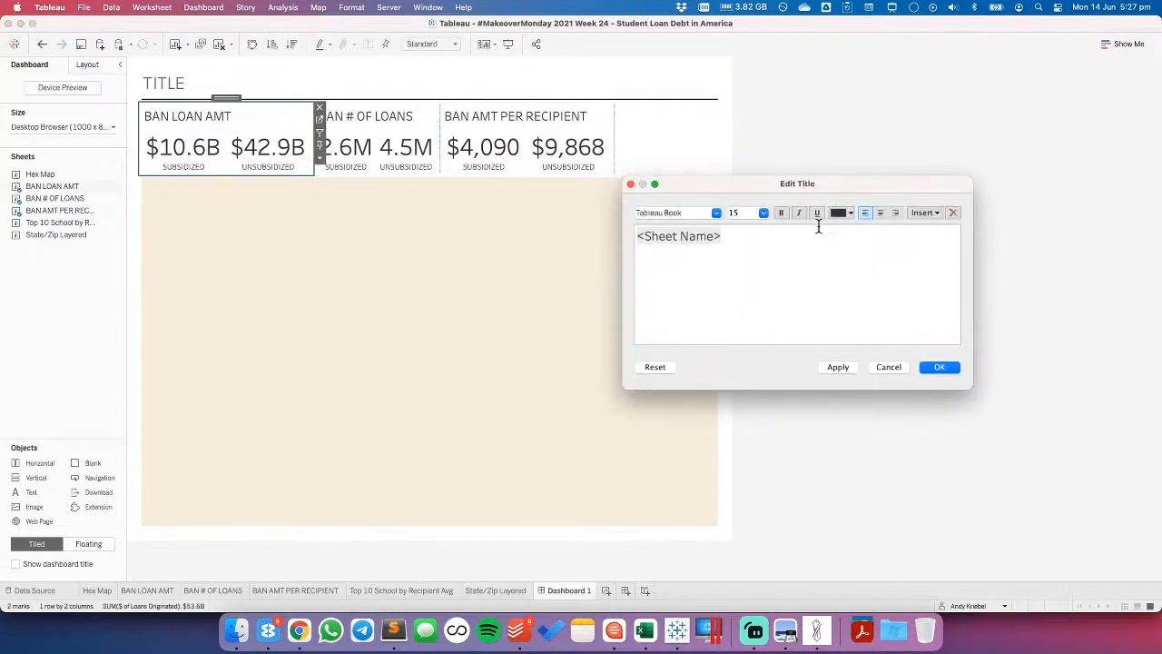
left_click(880, 214)
key("super+a")
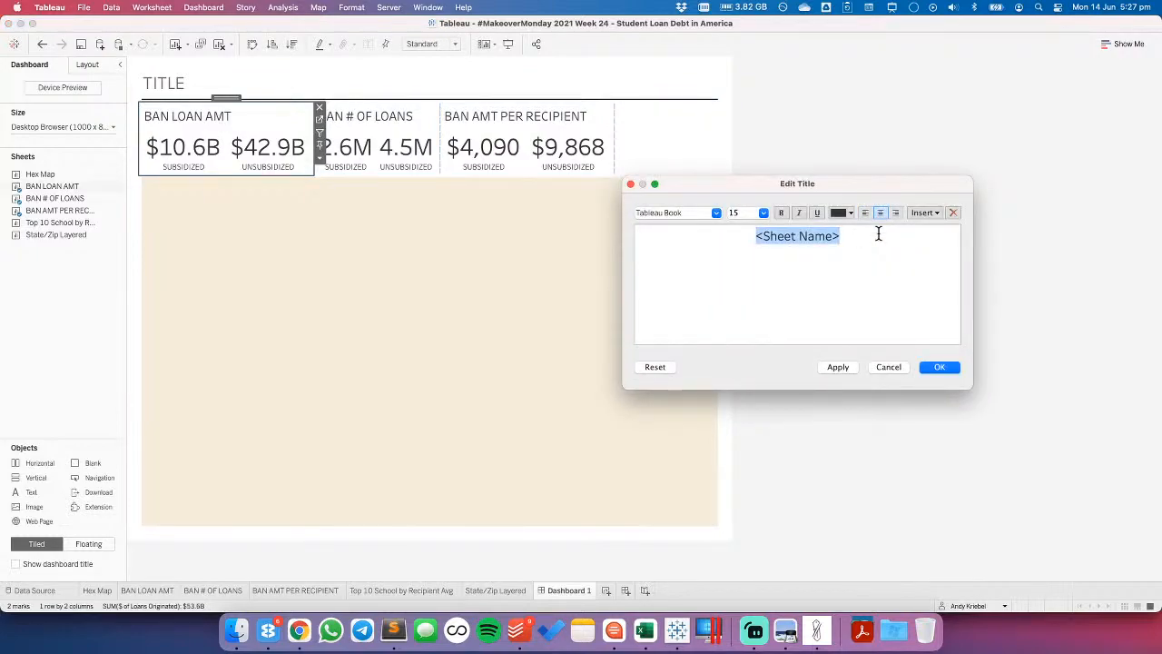
type("TOTAL")
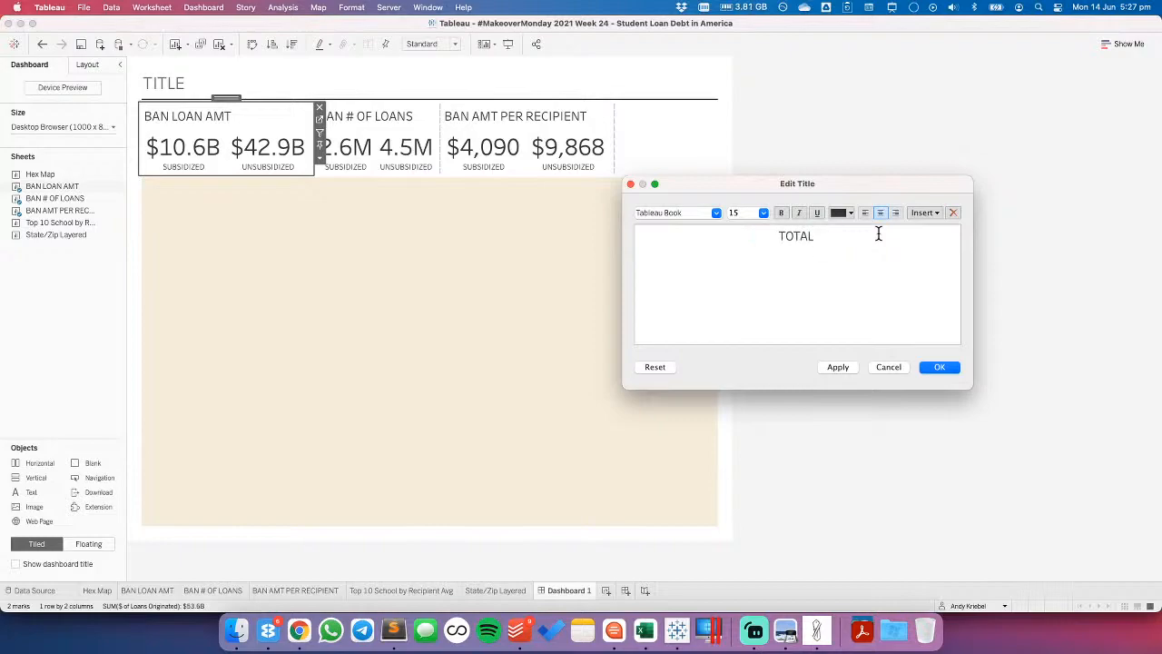
type(" LOANS")
key("BackSpace")
type("ED")
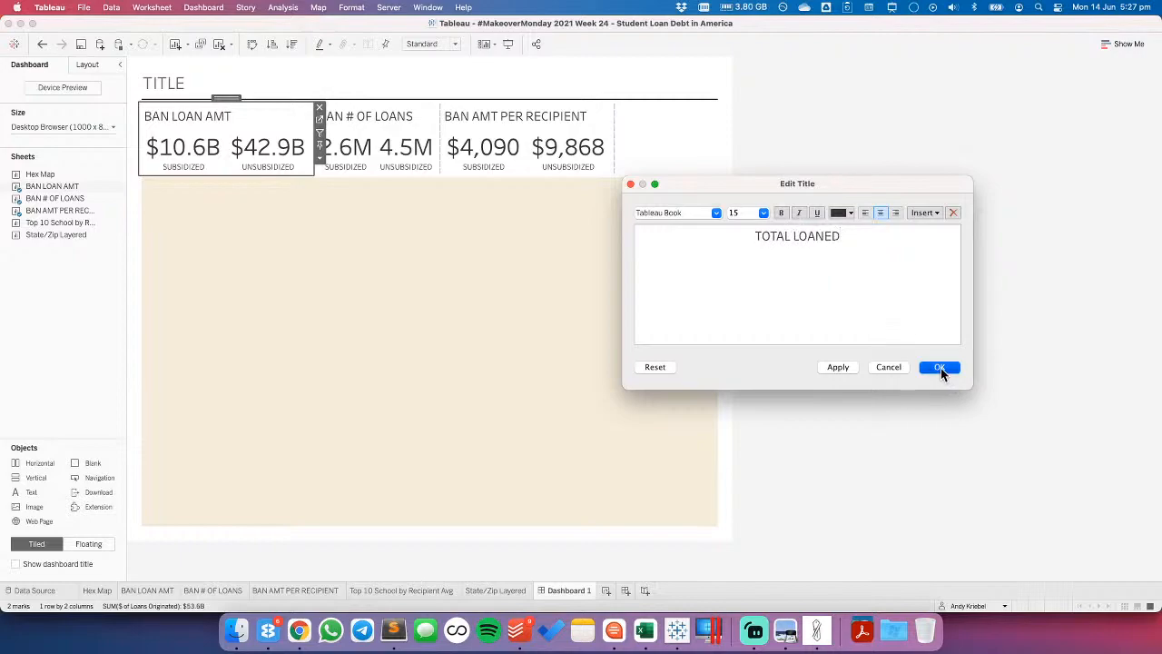
left_click(941, 367)
- Remove the BAN # OF LOANS sheet from the dashboard's BAN row
left_click(384, 116)
double_click(384, 116)
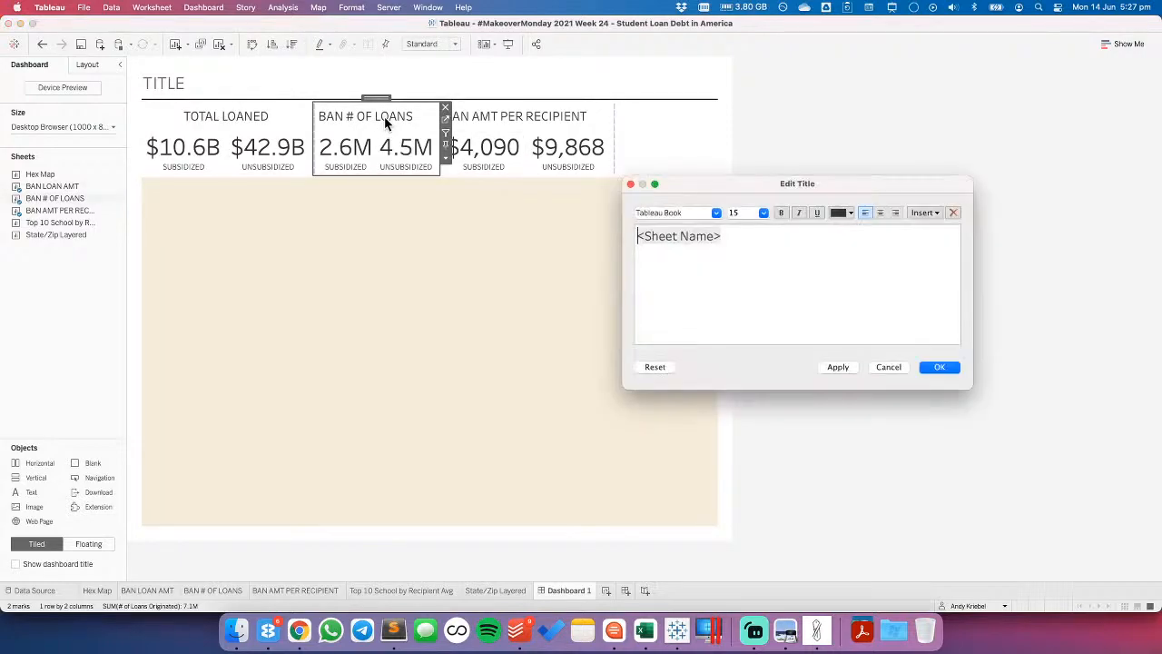
left_click(893, 363)
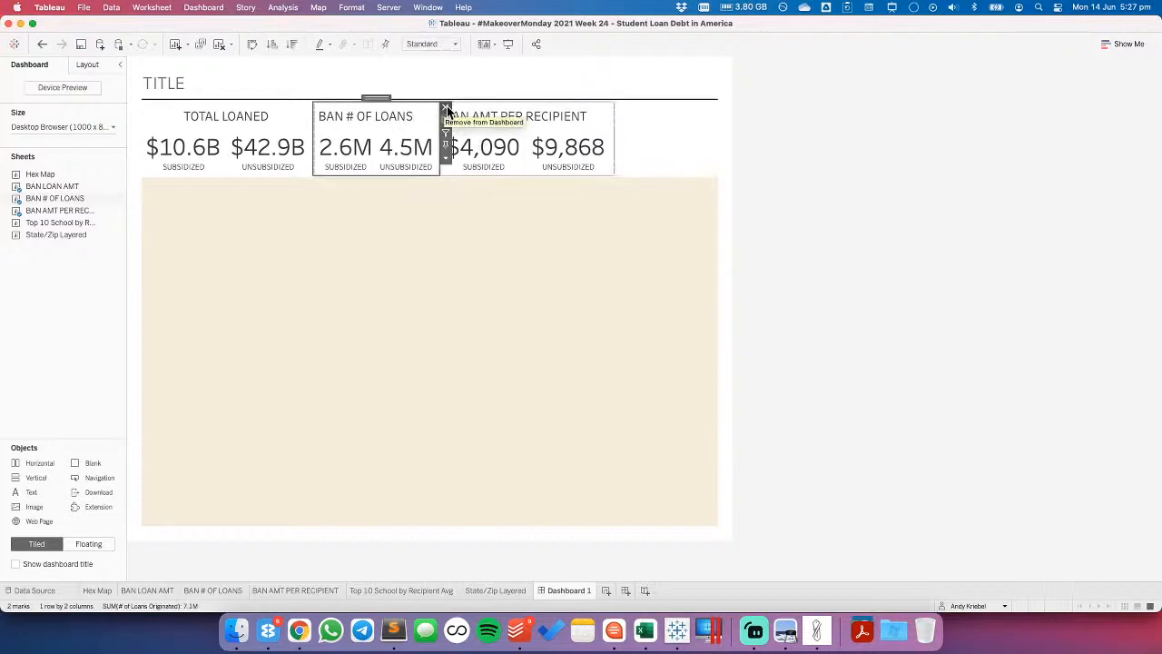
left_click(446, 110)
- Replace the BAN AMT PER RECIPIENT sheet's title with AMOUNT PER RECIPIENT and centre it
left_click(420, 148)
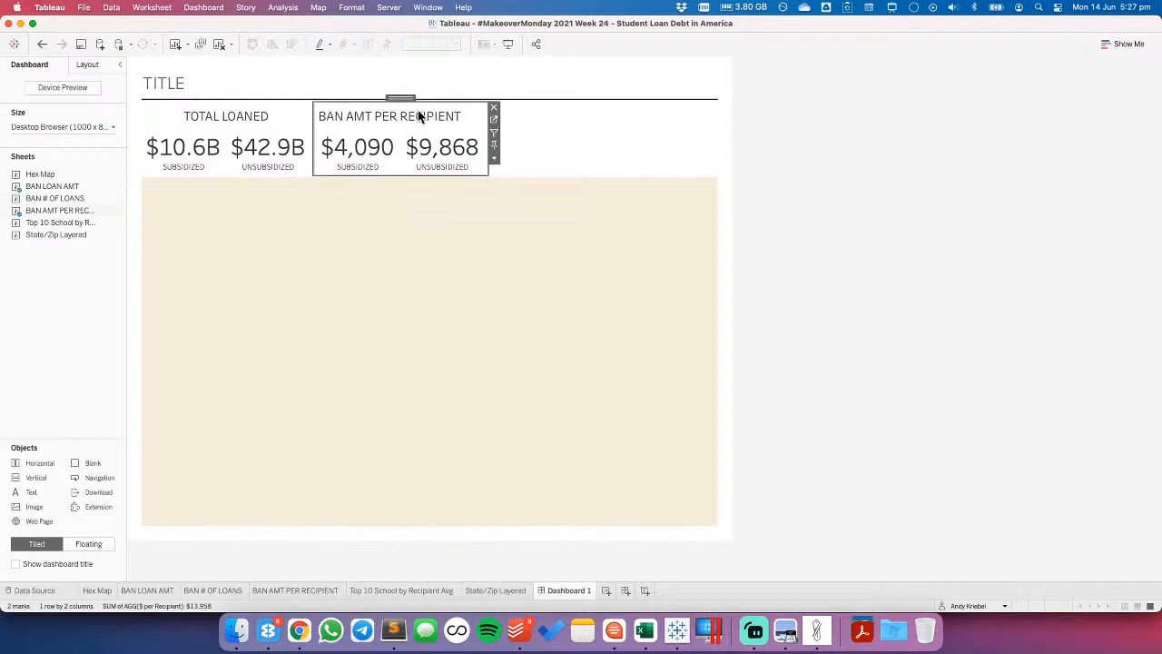
key("super+a")
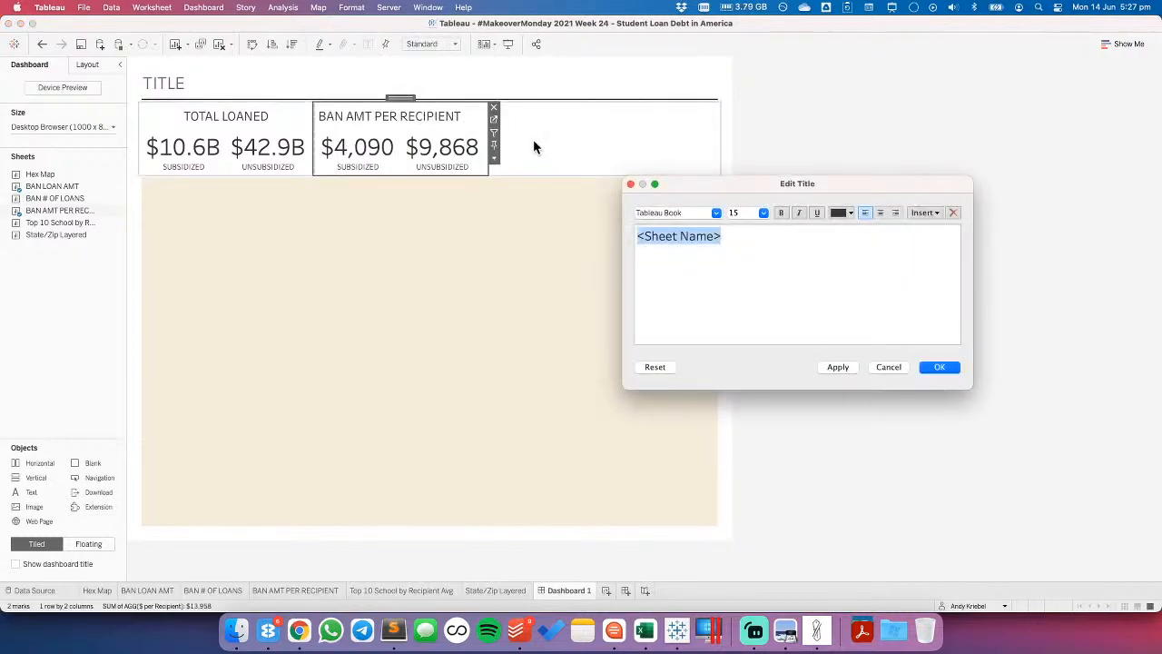
type("LOAN")
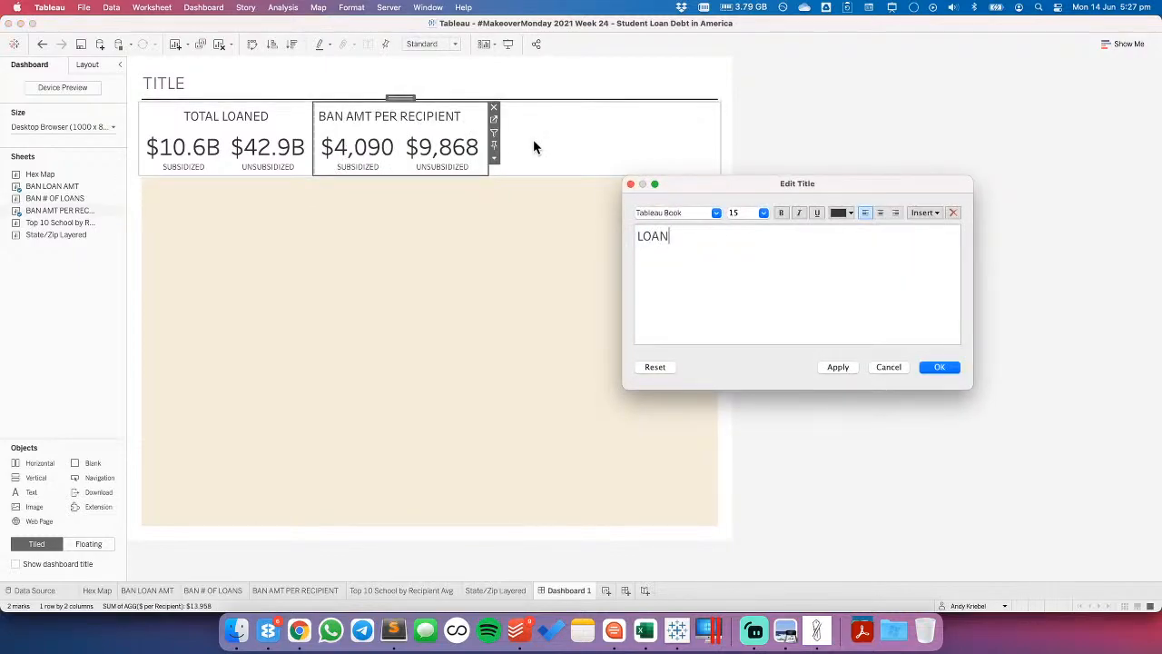
key("BackSpace")
key("BackSpace")
key("BackSpace")
key("BackSpace")
type("L")
key("BackSpace")
type("AMOU")
type("BT")
key("BackSpace")
key("BackSpace")
type("NT PER REC")
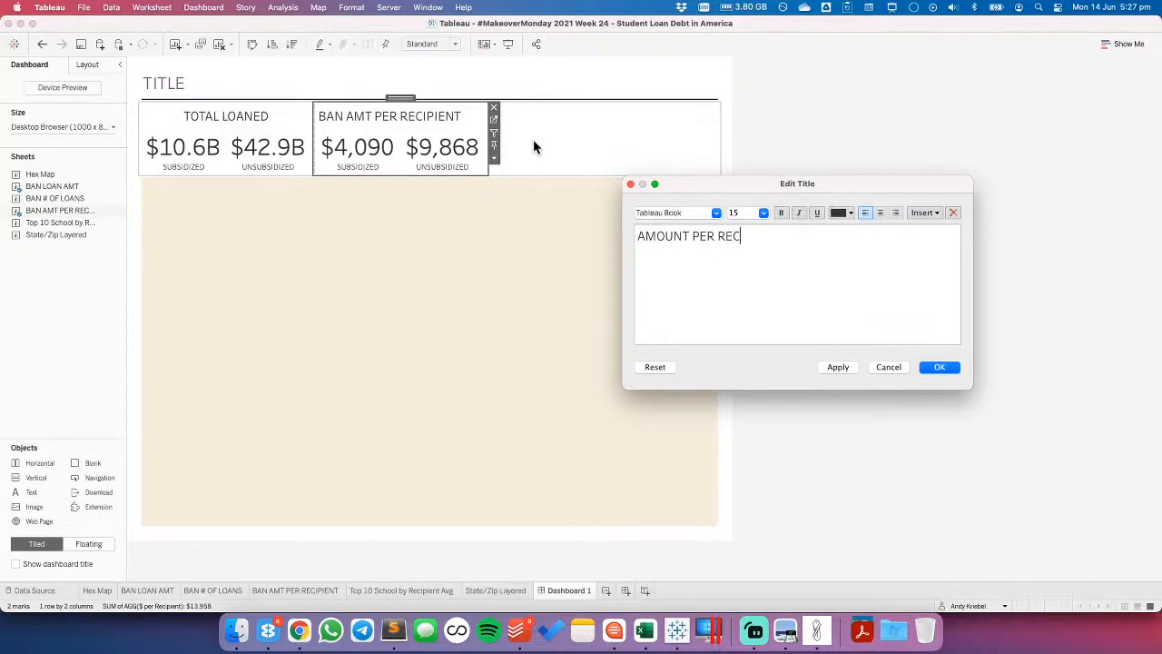
type("IPIENT")
left_click(880, 213)
left_click(940, 369)
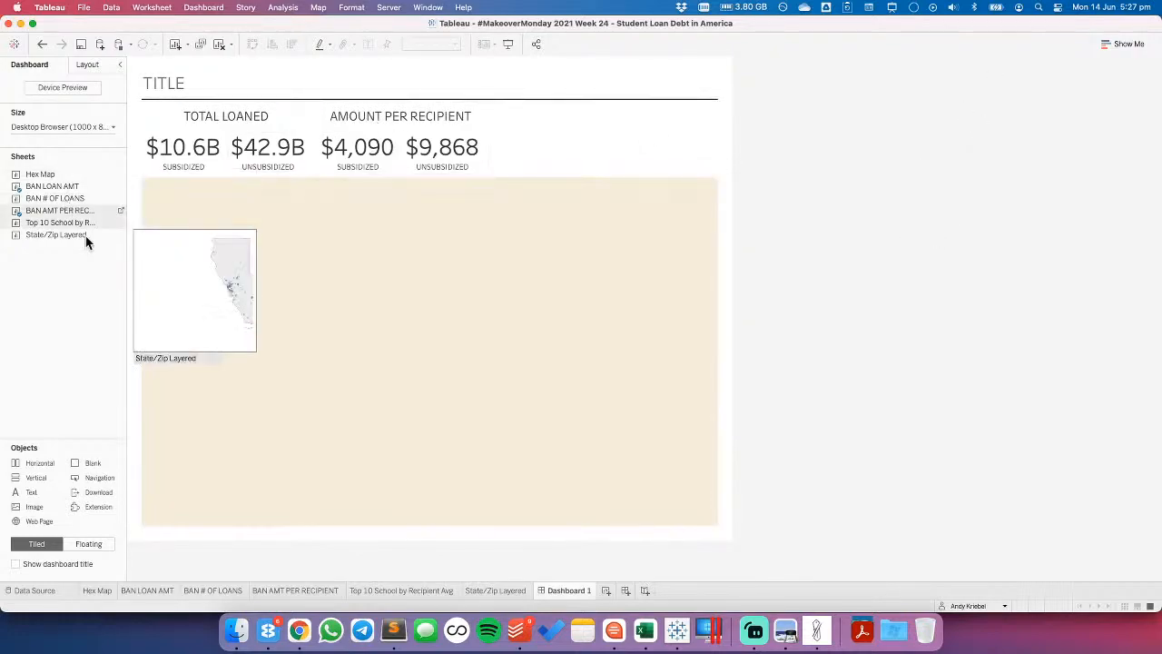
- Insert a blank object between TOTAL LOANED and AMOUNT PER RECIPIENT and set its width to 10
left_click_drag(96, 454, 325, 145)
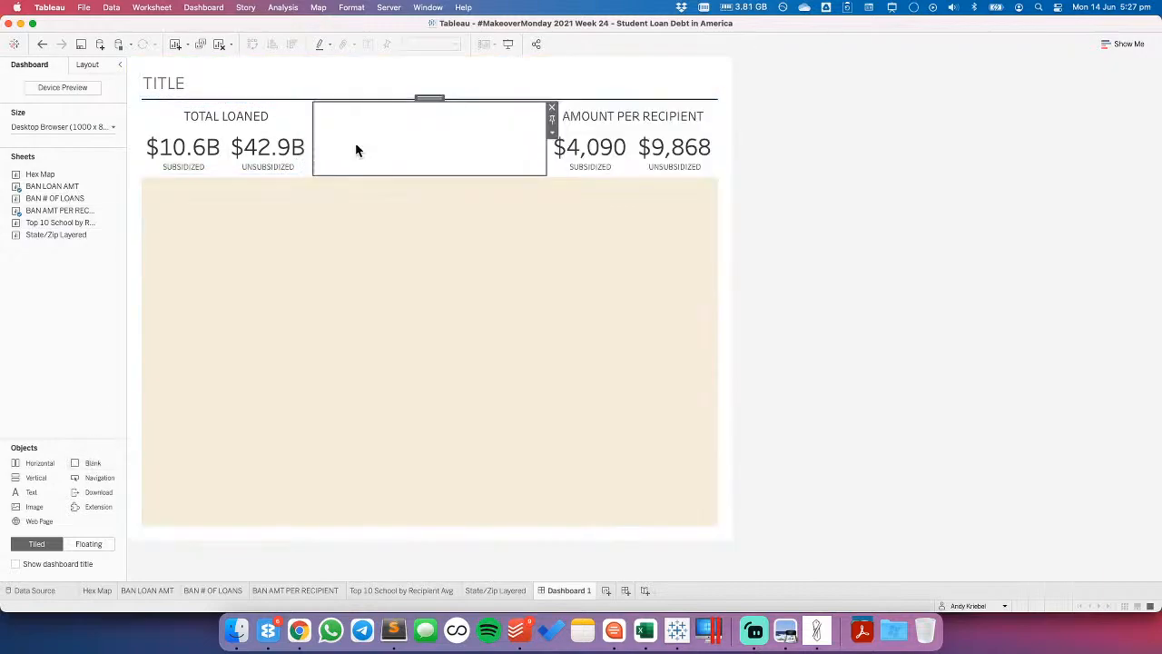
left_click(552, 133)
left_click(572, 170)
key("Escape")
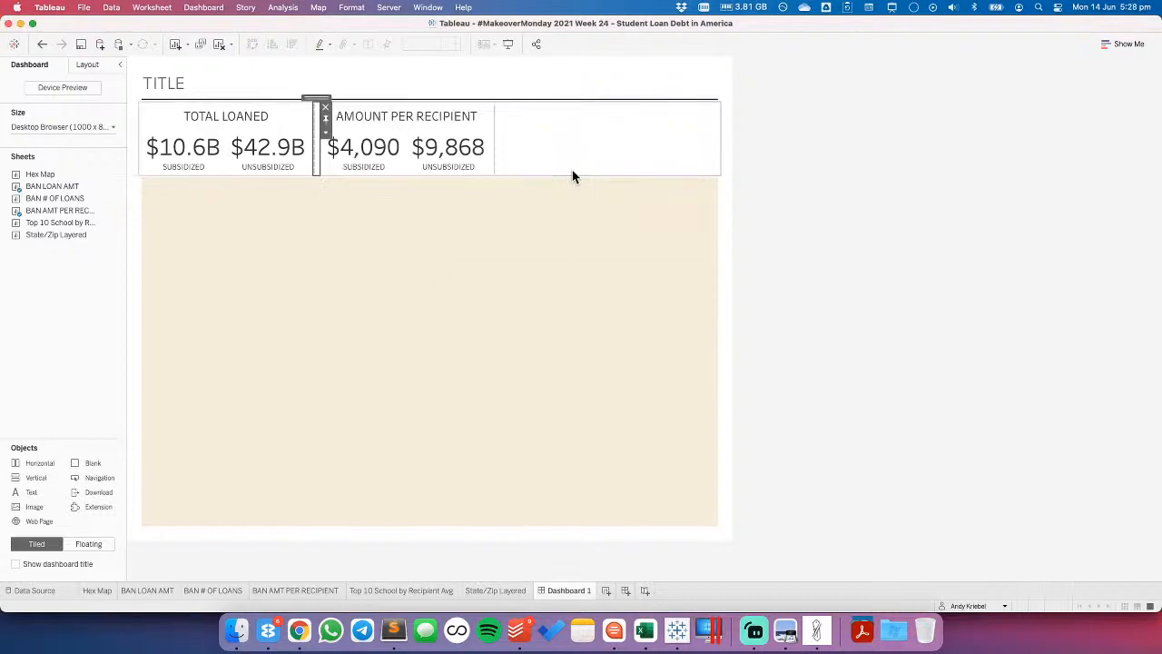
- Give the narrow blank beside TOTAL LOANED a light grey background
left_click(84, 63)
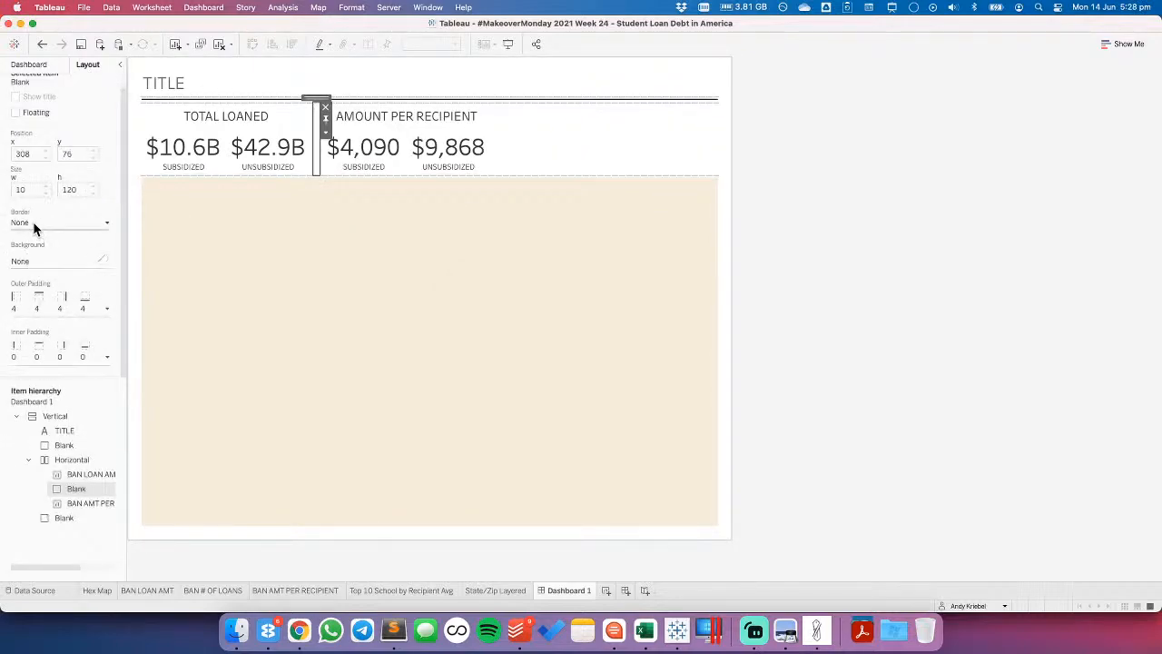
left_click(30, 261)
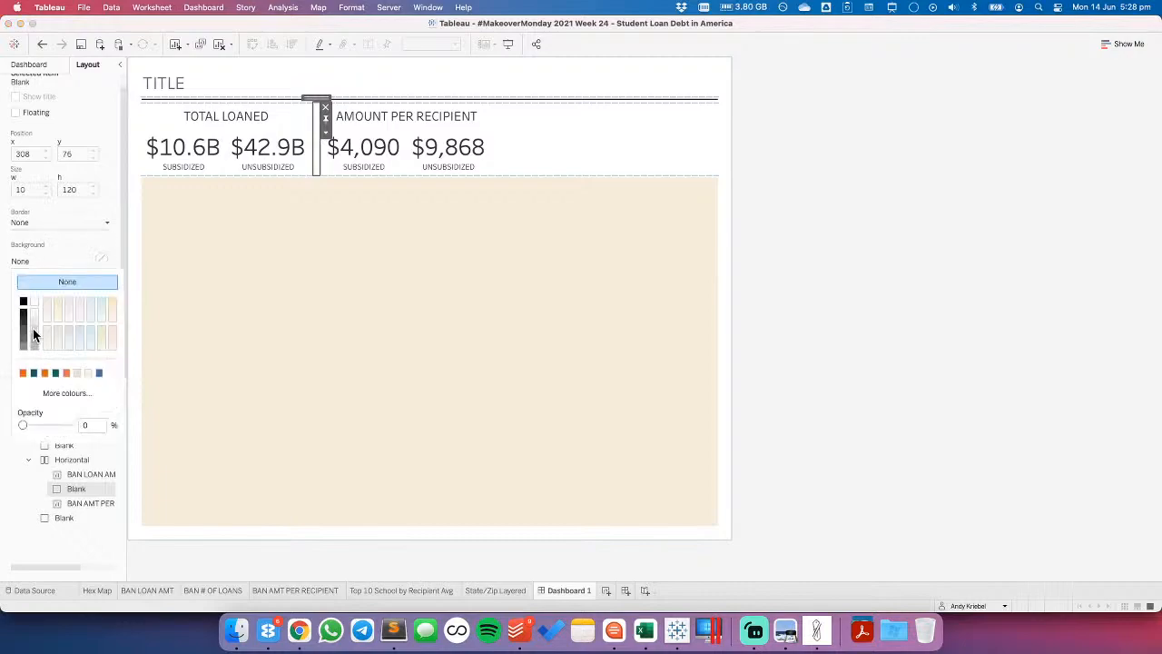
left_click(34, 335)
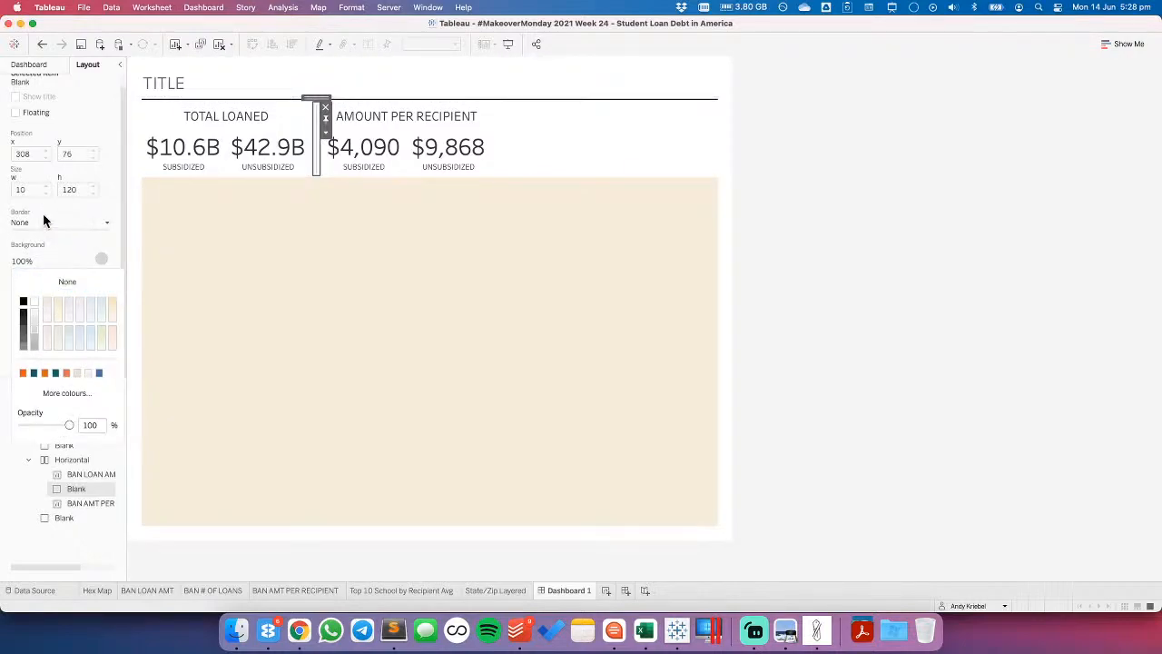
left_click(44, 215)
- Set the narrow grey blank's outer padding to 15 on the left and right sides only
left_click(43, 302)
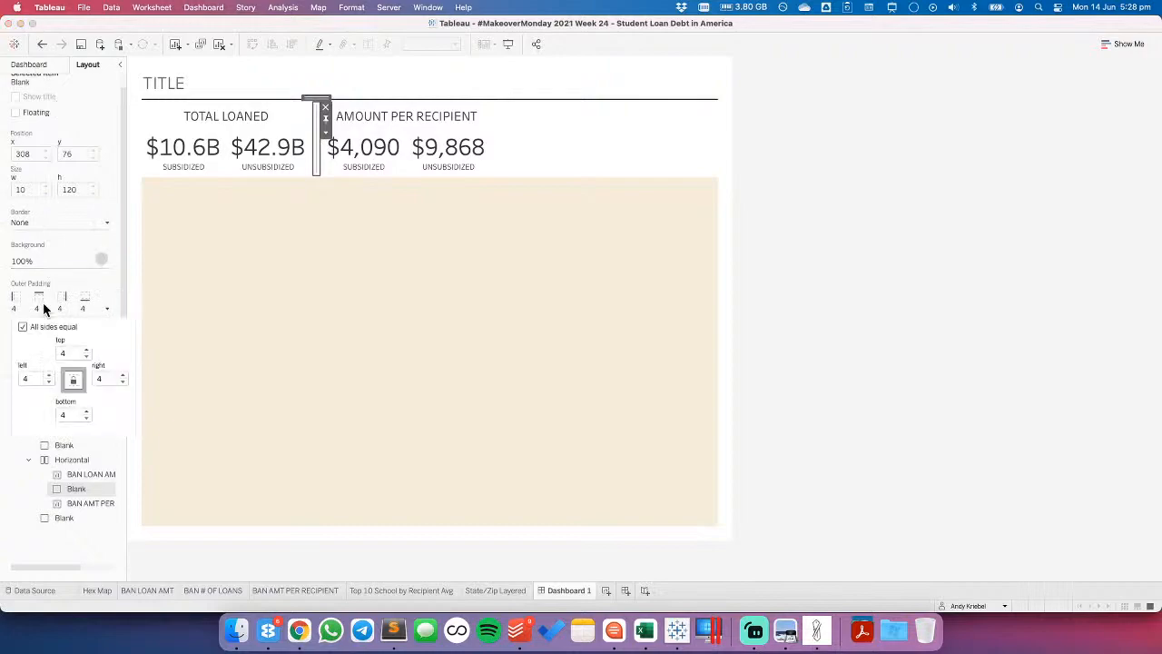
left_click(22, 327)
left_click(49, 374)
left_click(49, 374)
left_click(49, 374)
left_click(49, 374)
left_click(50, 374)
left_click(49, 374)
left_click(49, 374)
left_click(49, 375)
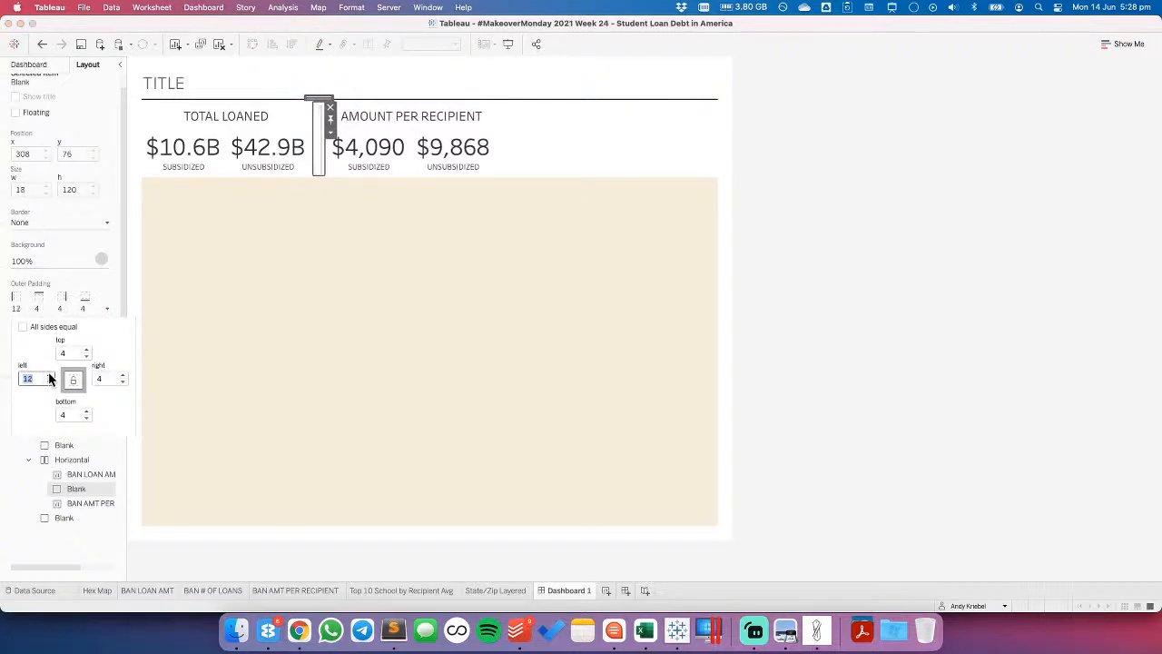
left_click(49, 375)
left_click(49, 375)
left_click(49, 375)
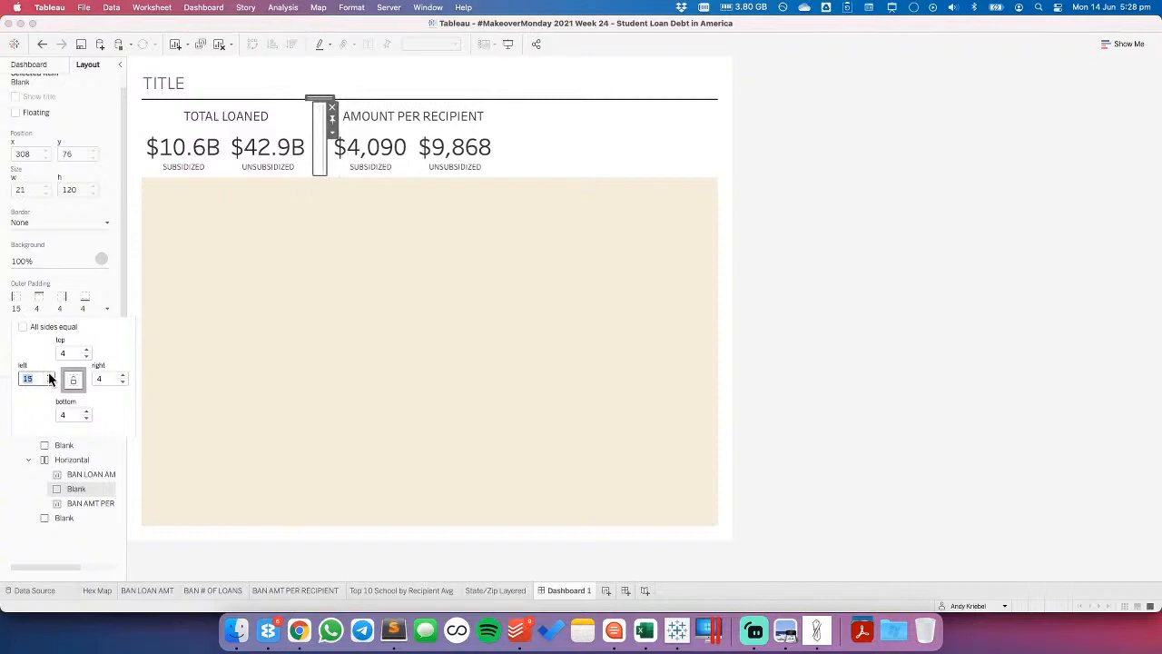
left_click(100, 378)
type("15")
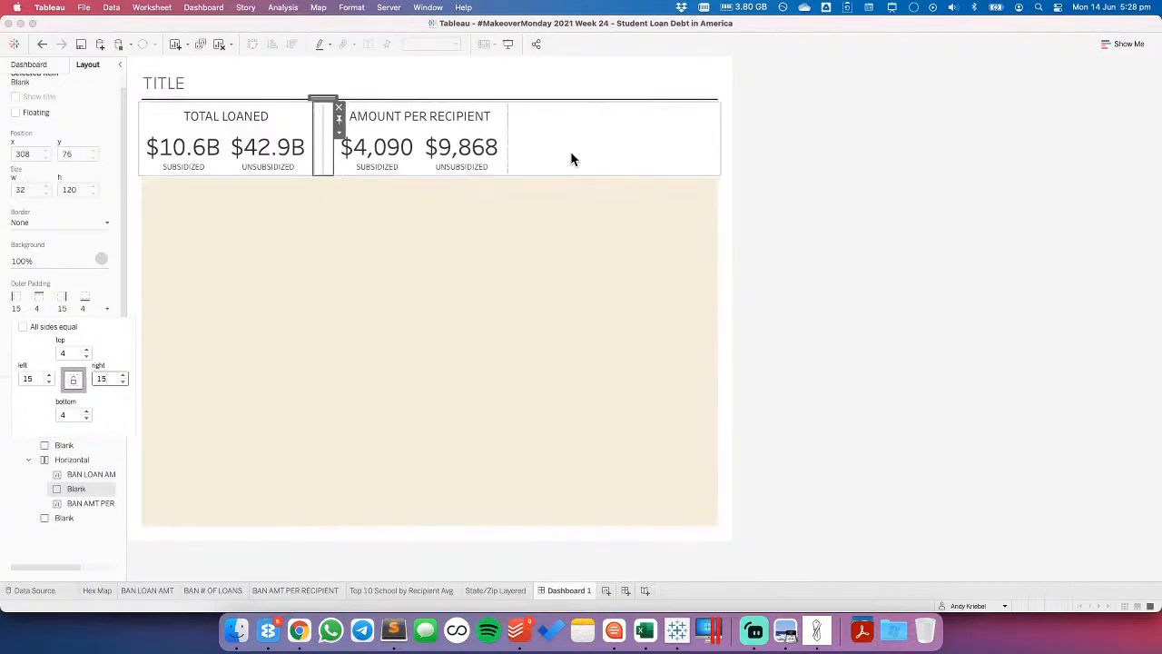
- Place the BAN # OF LOANS sheet between the grey vertical divider and AMOUNT PER RECIPIENT
left_click(45, 65)
left_click_drag(87, 462, 333, 251)
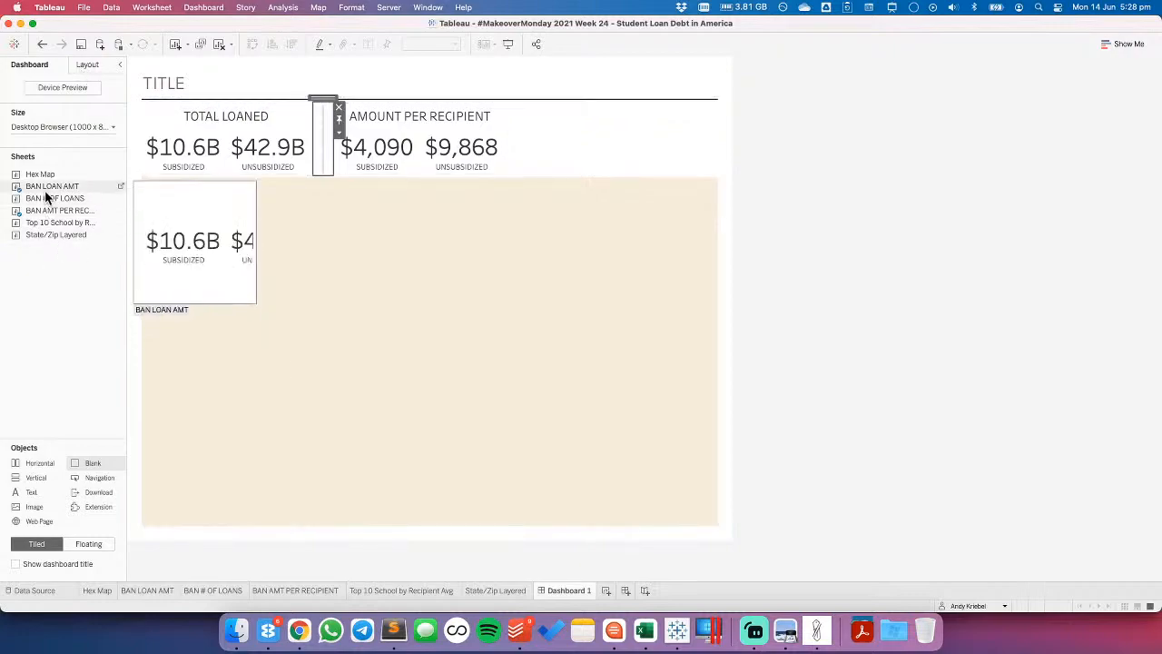
left_click_drag(88, 198, 348, 156)
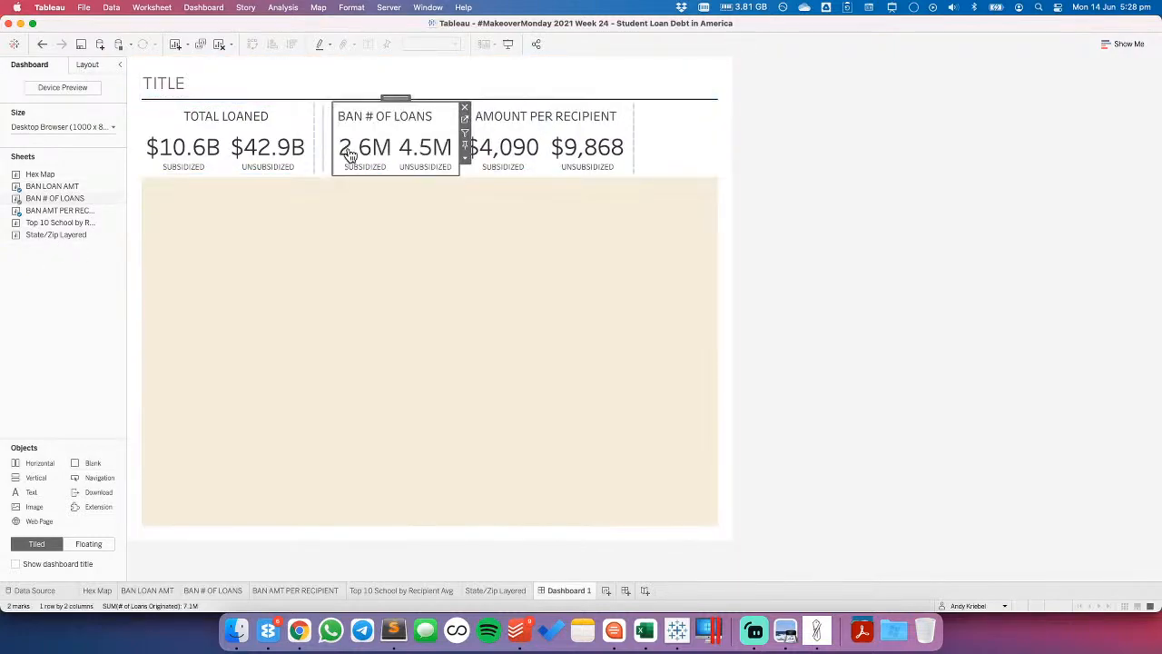
- Insert a second blank between BAN # OF LOANS and AMOUNT PER RECIPIENT and give it the same light grey background
left_click_drag(101, 467, 469, 144)
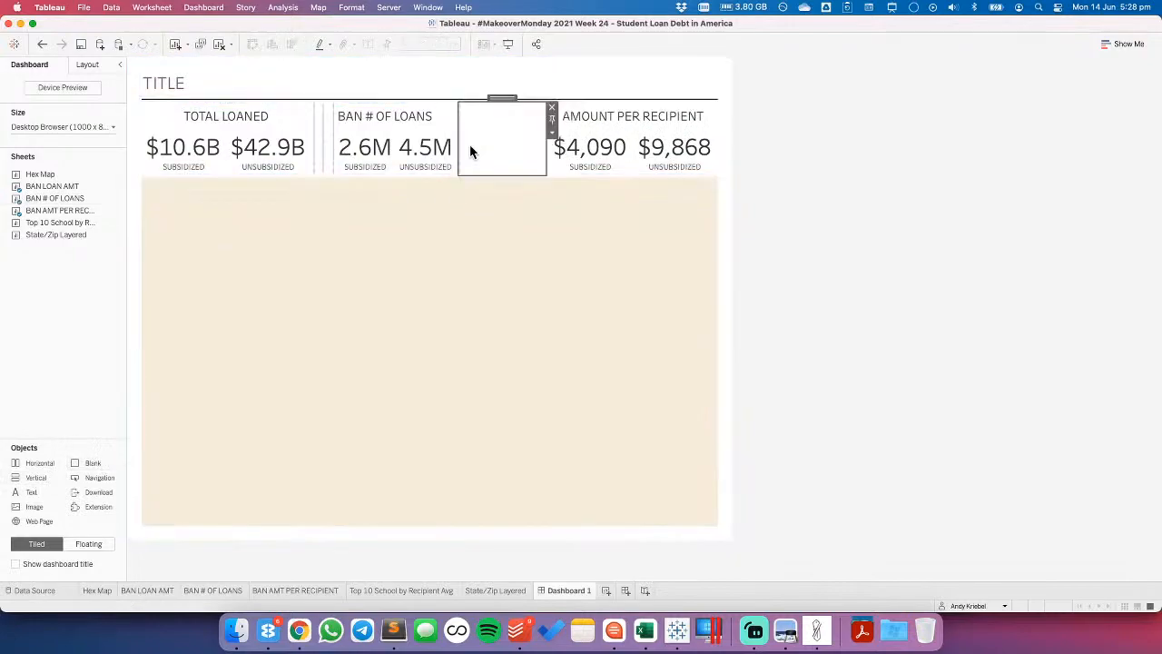
left_click(79, 61)
left_click(320, 143)
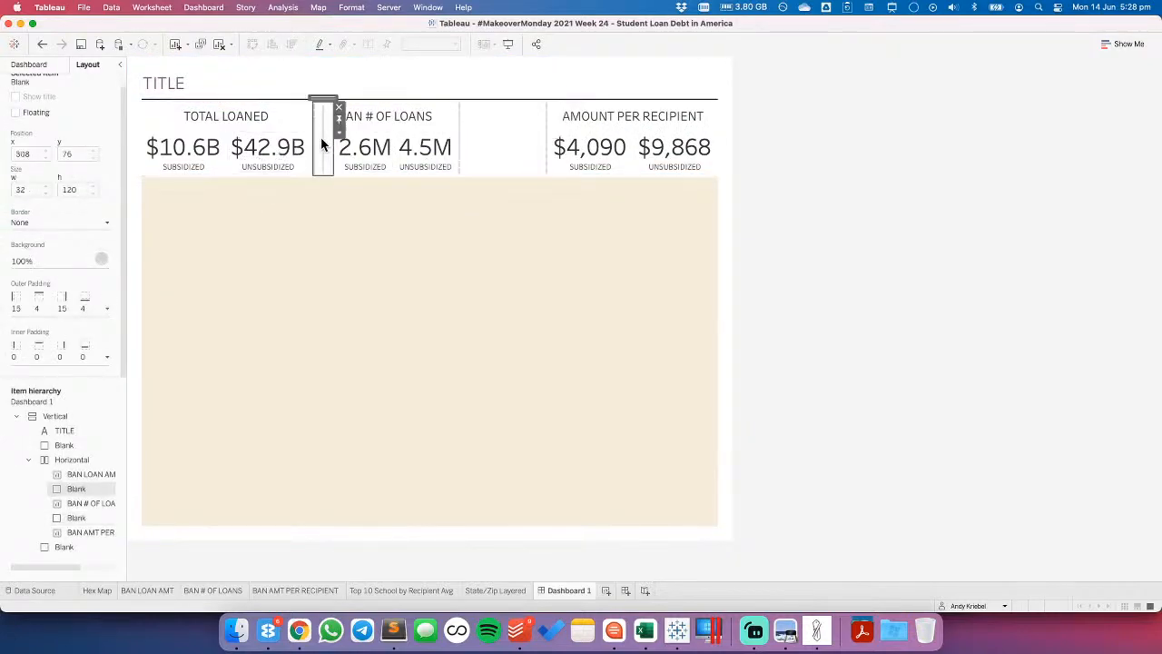
left_click(69, 260)
left_click(514, 130)
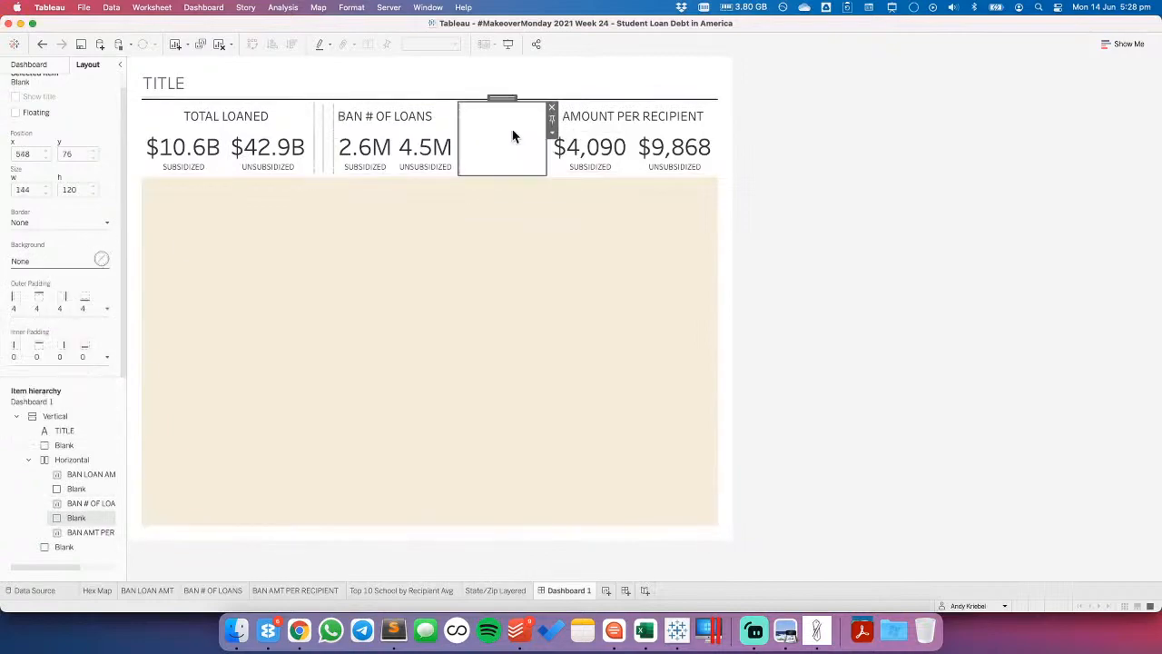
left_click(52, 261)
left_click(33, 336)
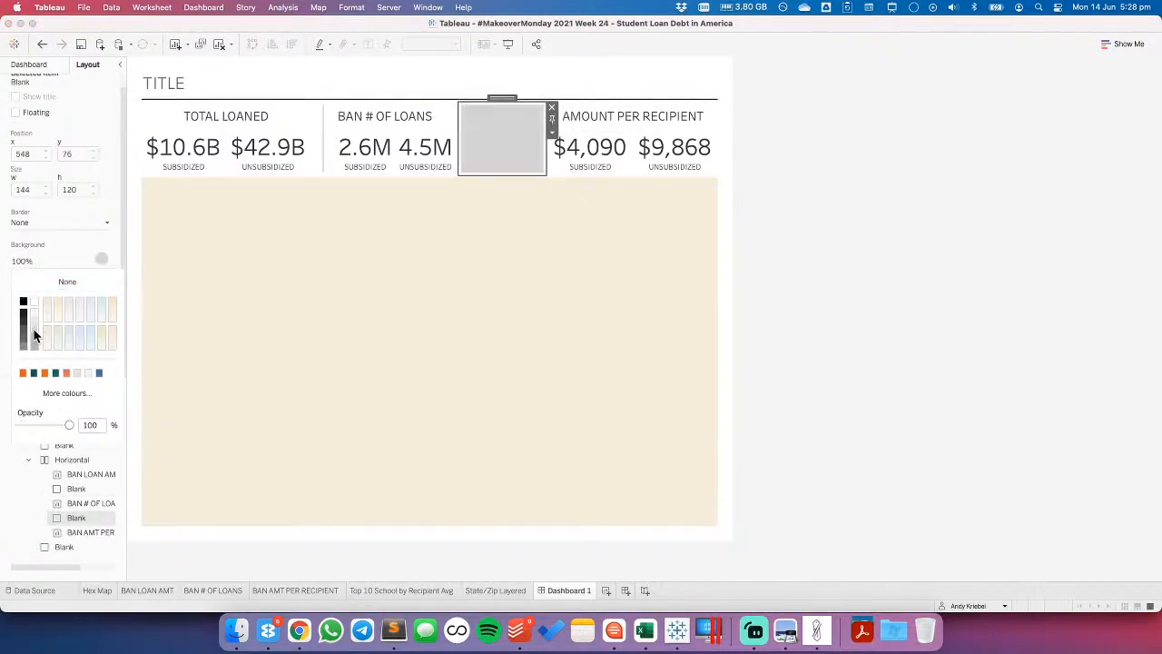
- Set the second grey blank's left and right outer padding to 15, leaving all sides unlinked
left_click(31, 245)
left_click(39, 318)
left_click(24, 327)
left_click(22, 377)
type("15")
left_click(96, 379)
type("15")
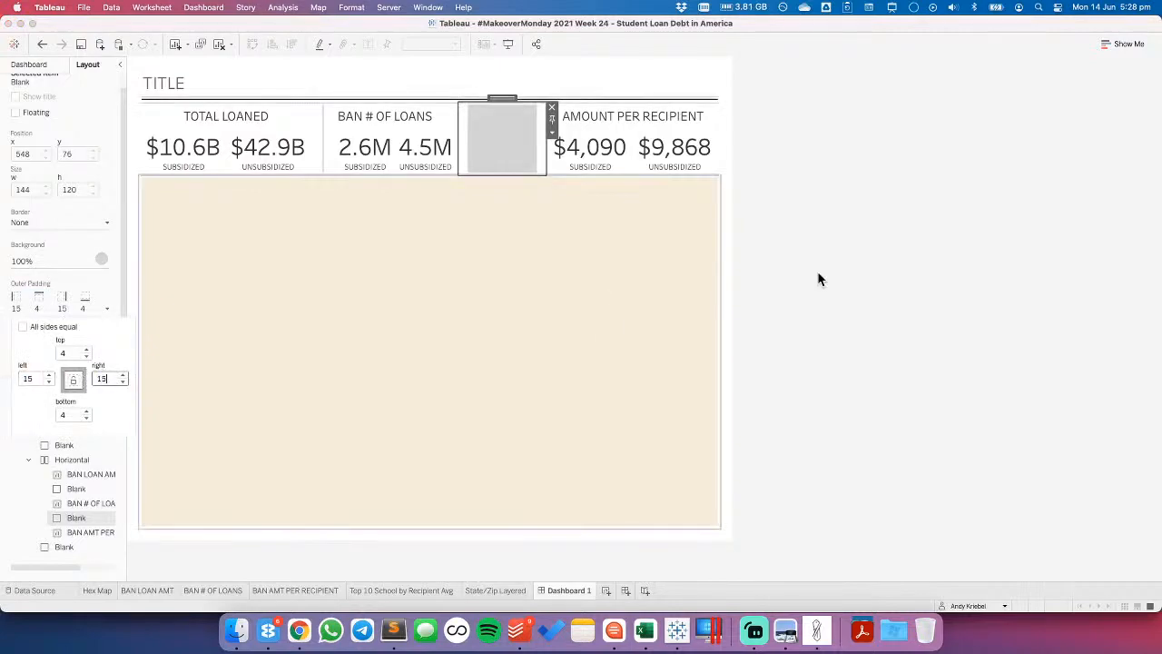
left_click(887, 245)
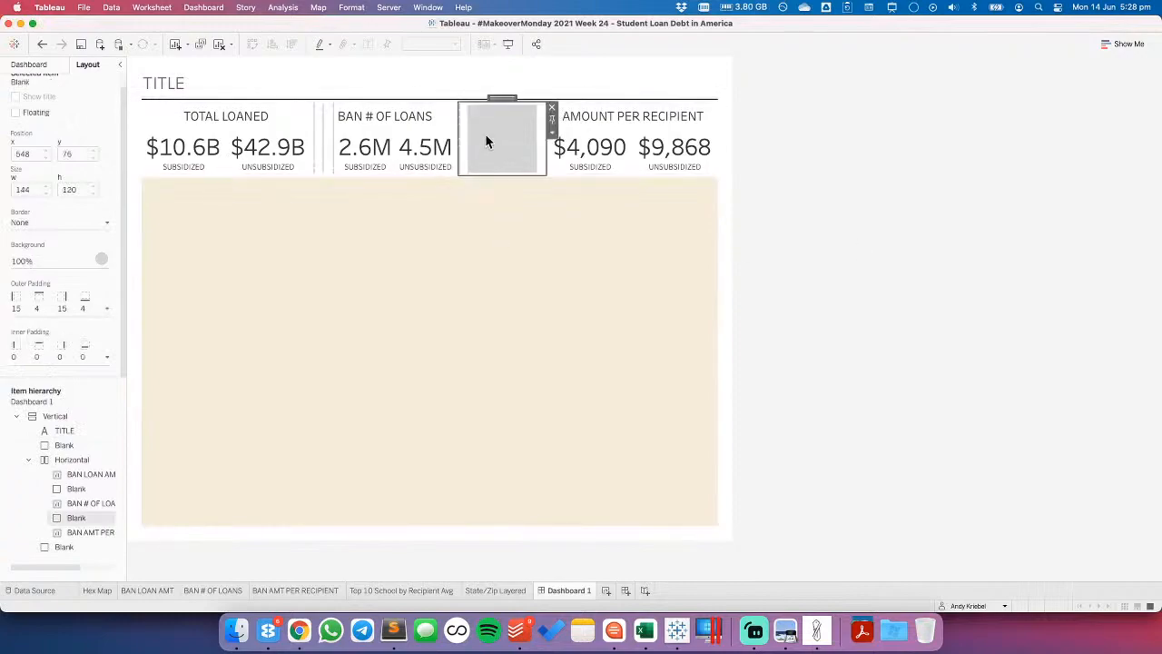
- Check the first vertical divider's width and set the second grey blank's width to 32 to match
left_click(322, 116)
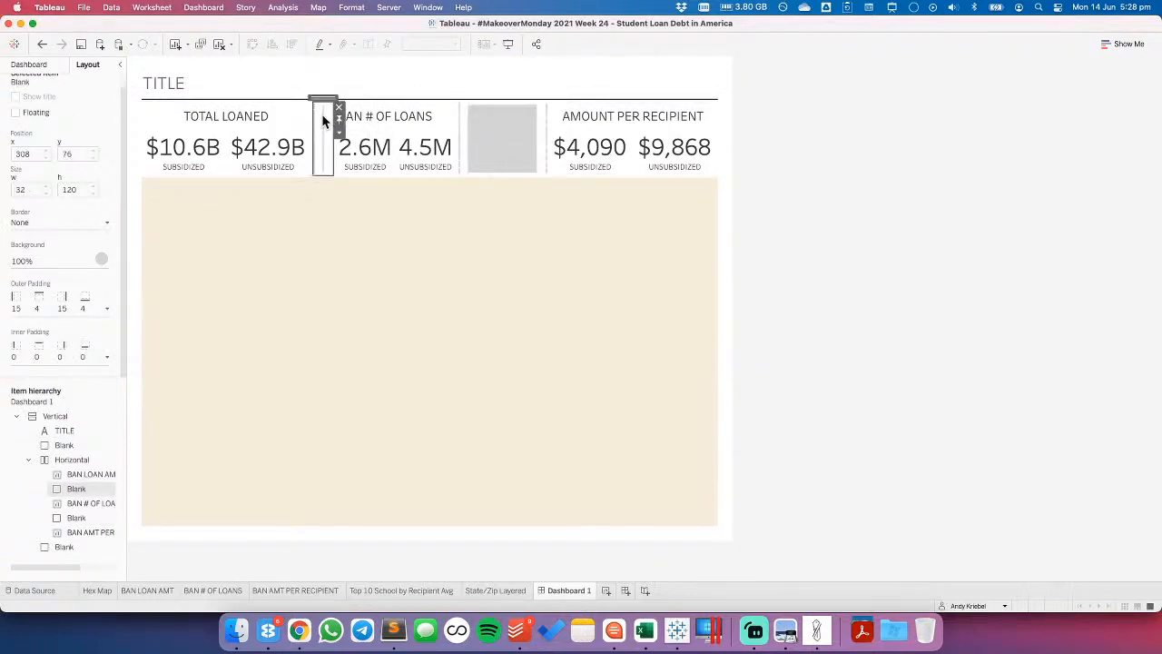
left_click(339, 132)
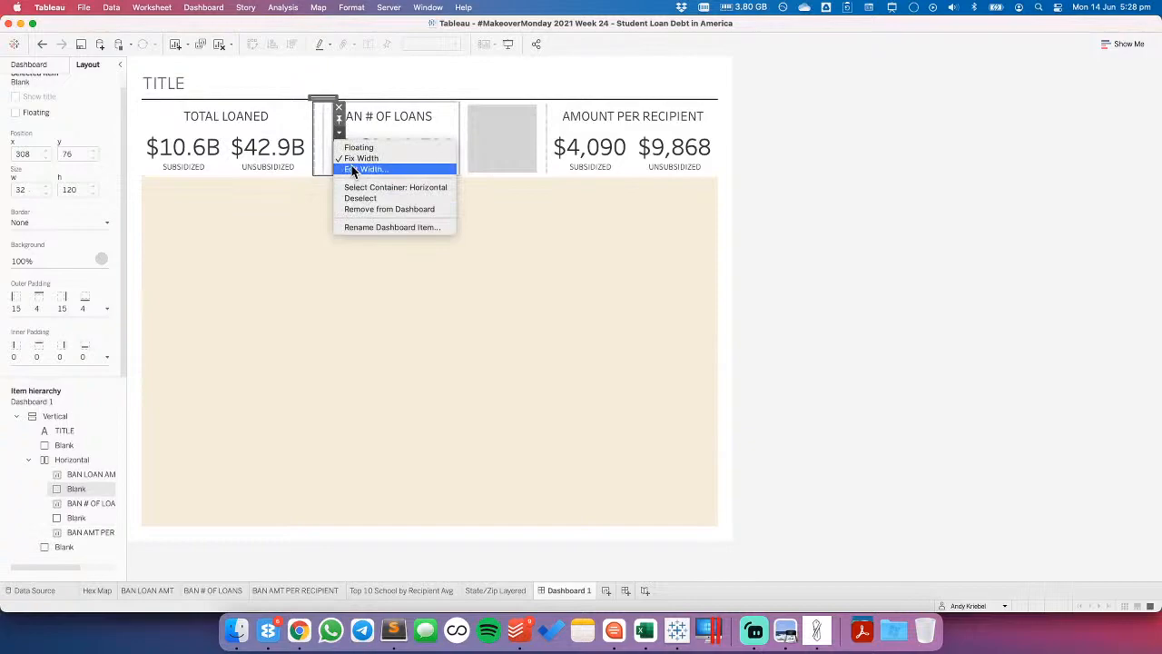
left_click(361, 169)
left_click(623, 331)
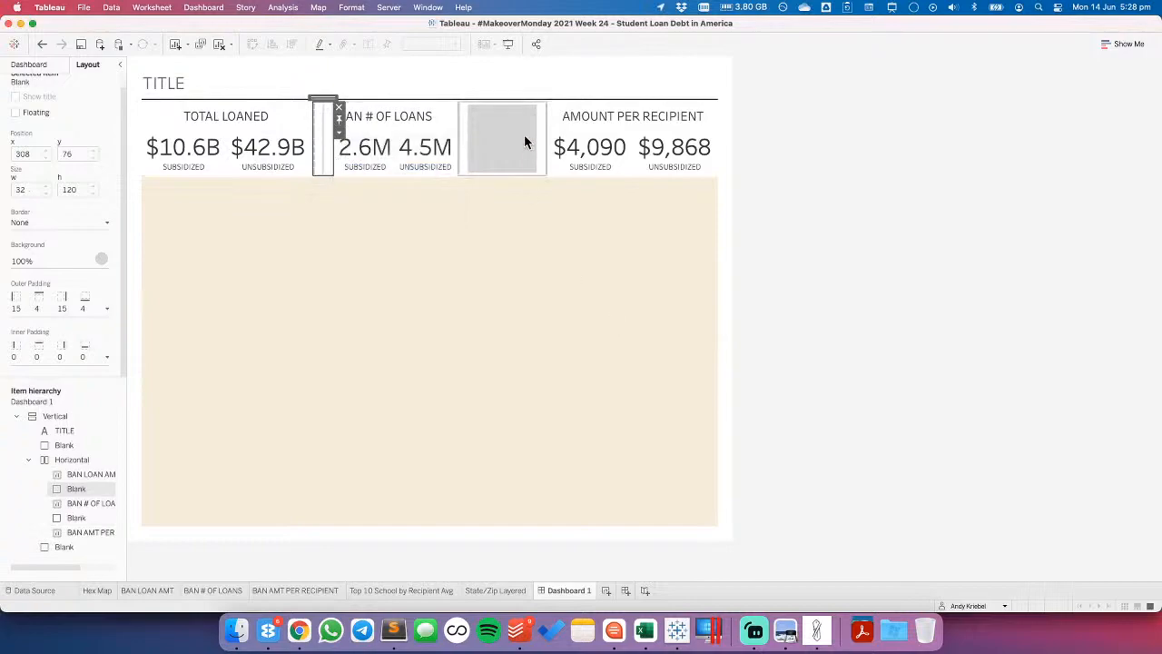
left_click(525, 138)
left_click(551, 132)
left_click(563, 170)
type("32")
key("Return")
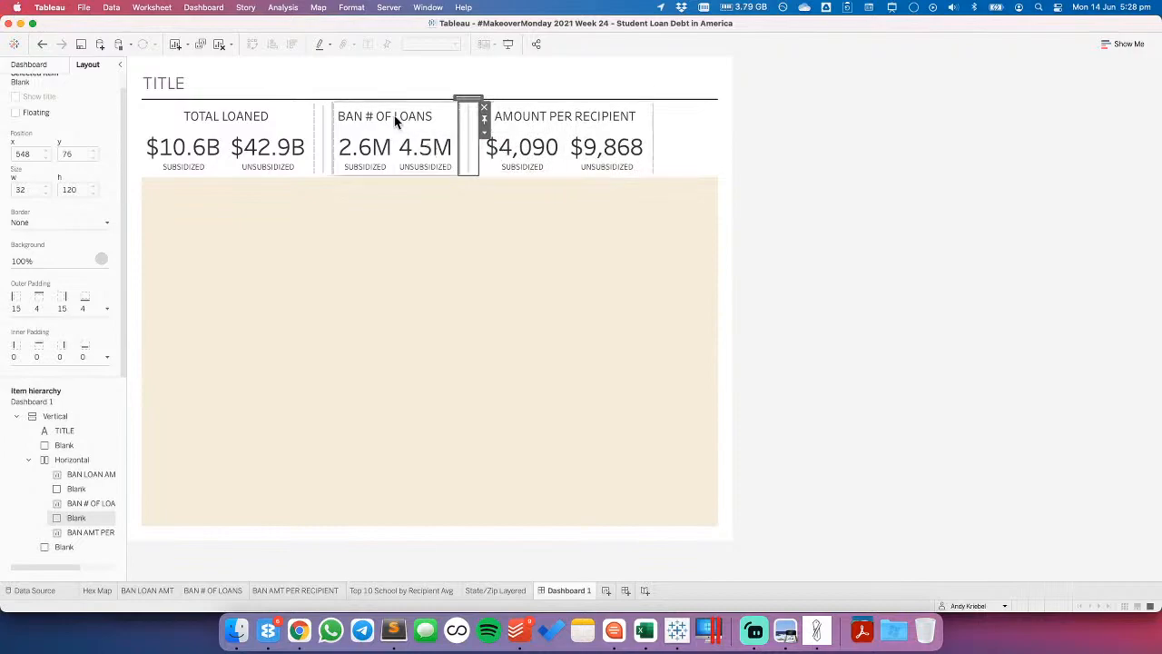
- Centre the BAN # OF LOANS sheet's title and change its text to # OF LOANS
double_click(394, 115)
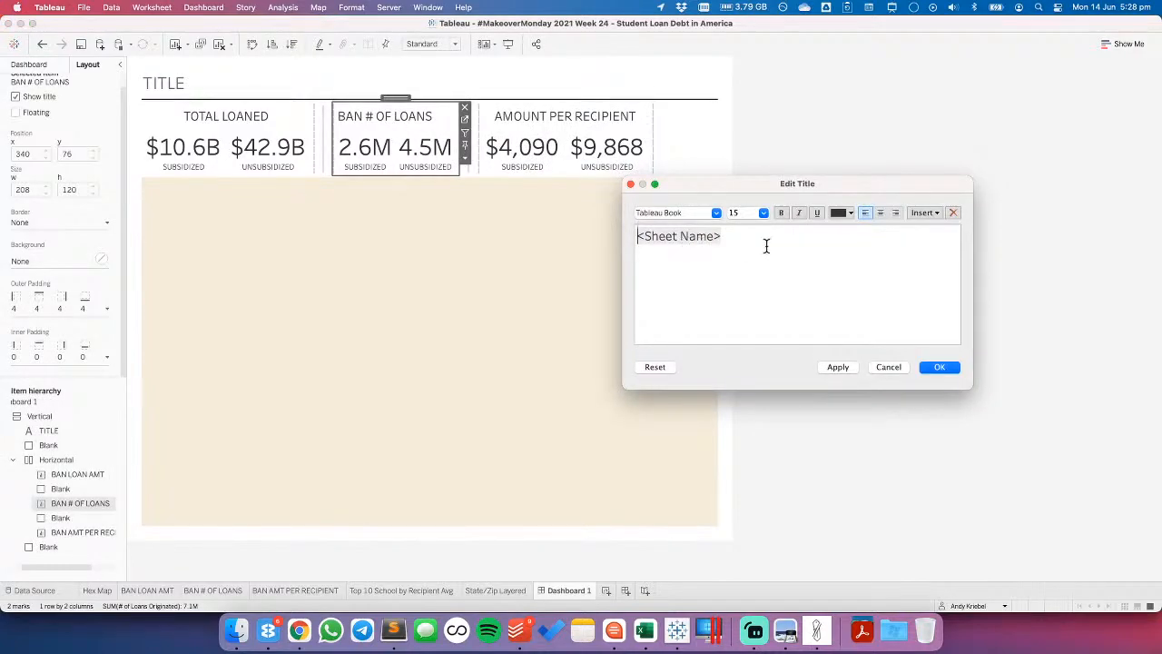
key("super+a")
left_click(880, 214)
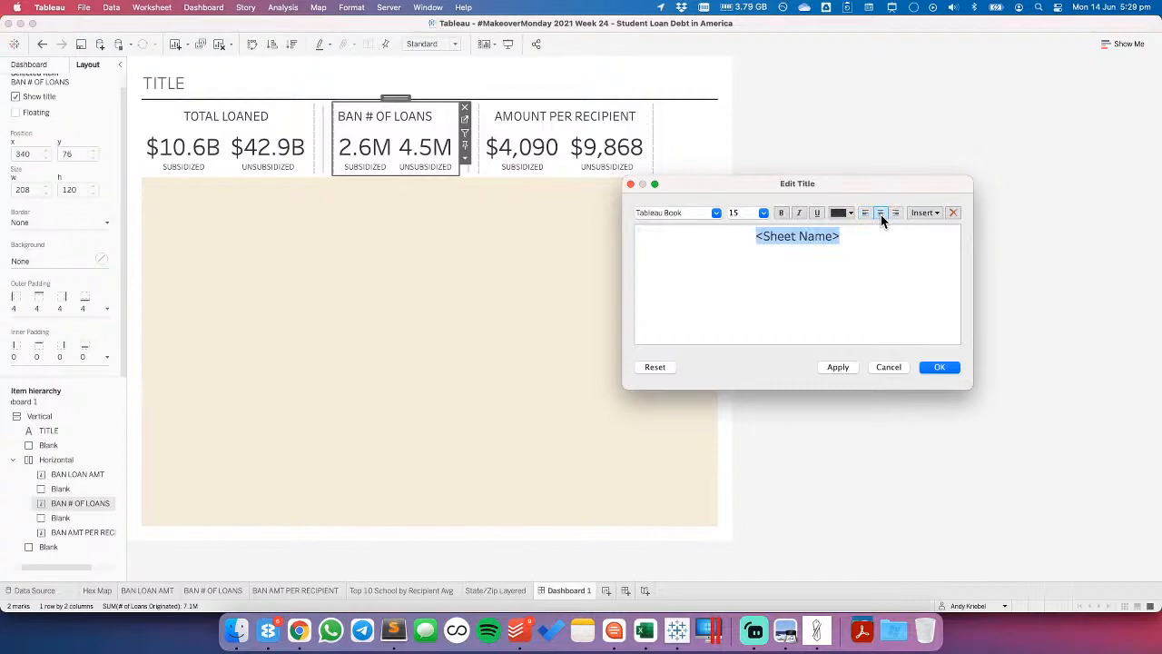
type("tota")
key("BackSpace")
key("BackSpace")
key("BackSpace")
key("BackSpace")
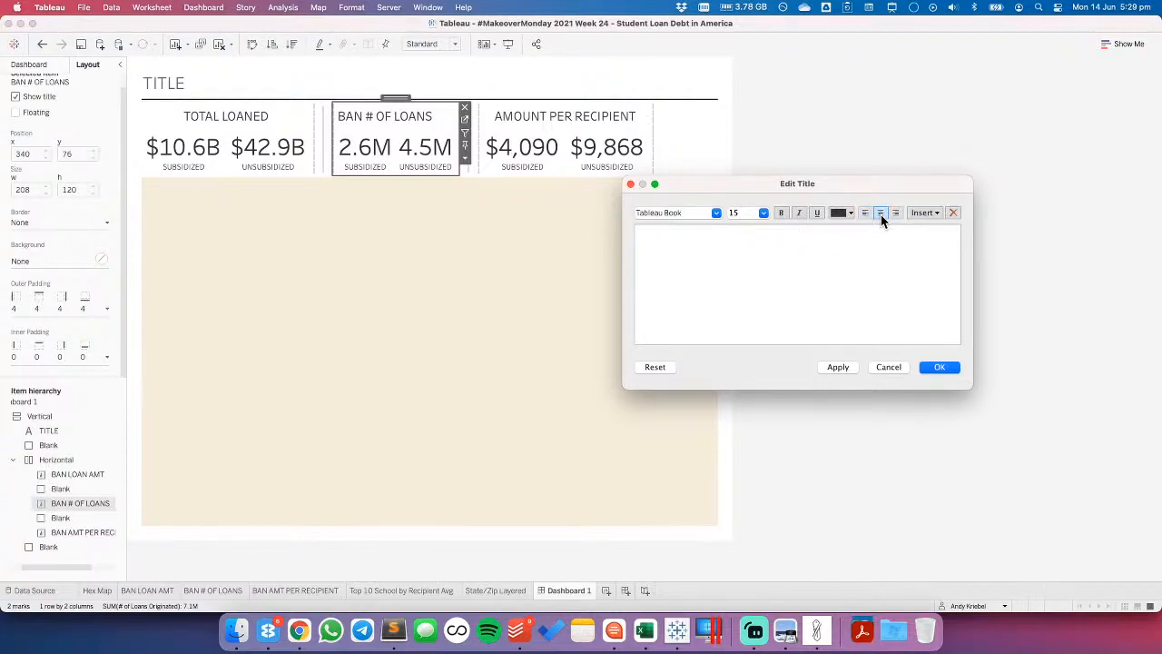
type("# OF LOANS")
left_click(939, 368)
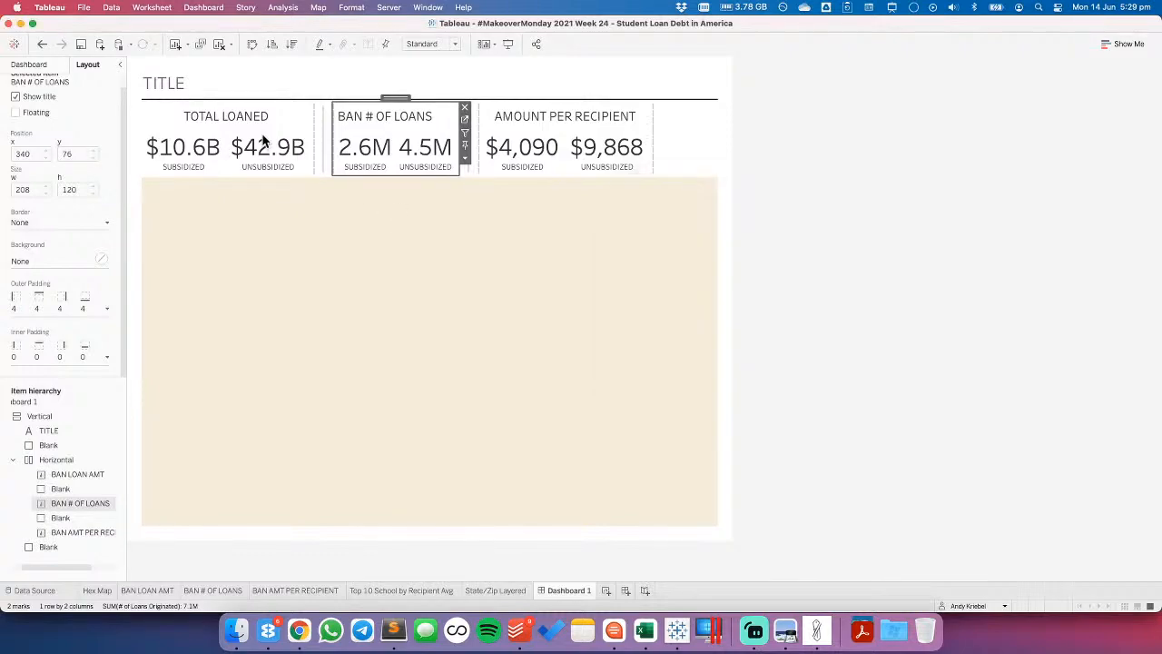
- Change the TOTAL LOANED sheet's title to AMOUNT LOANED
left_click(234, 118)
left_click(233, 117)
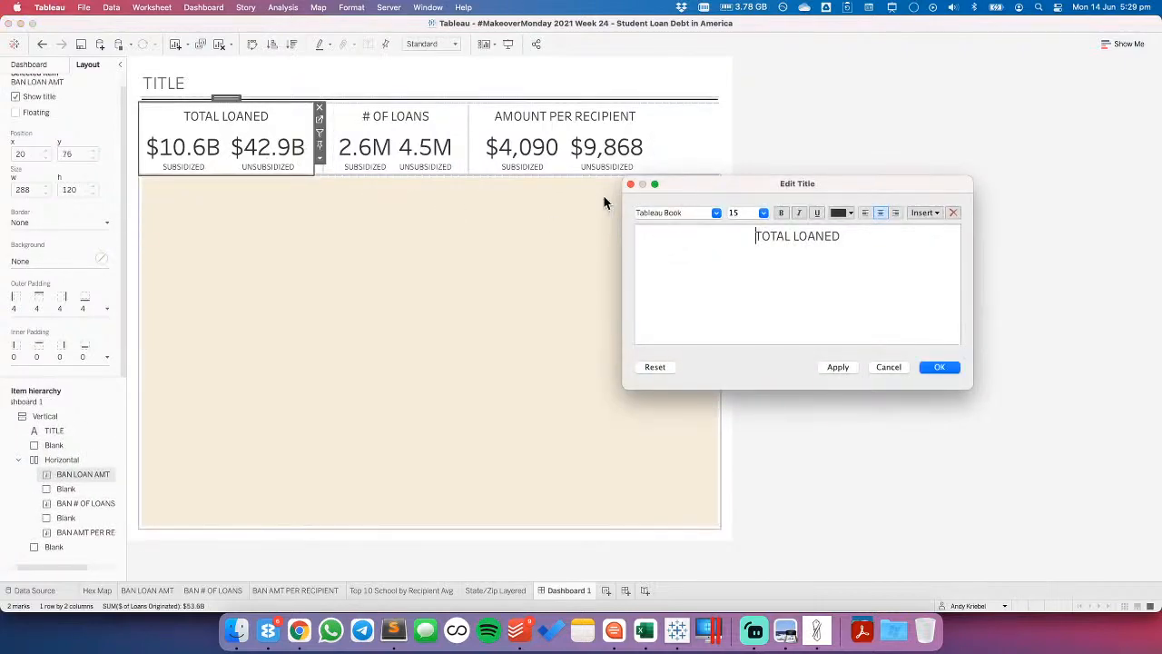
double_click(772, 236)
type("AMOUNT")
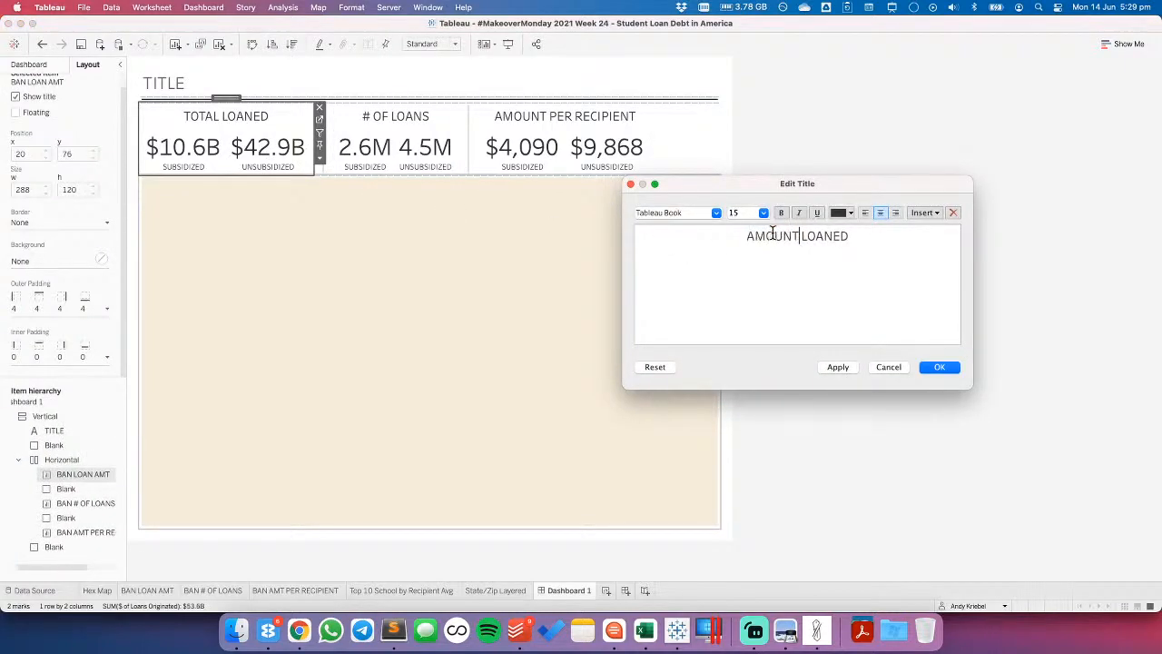
left_click(940, 366)
- Replace the AMOUNT PER RECIPIENT sheet's title with AVG LOAN
left_click(594, 142)
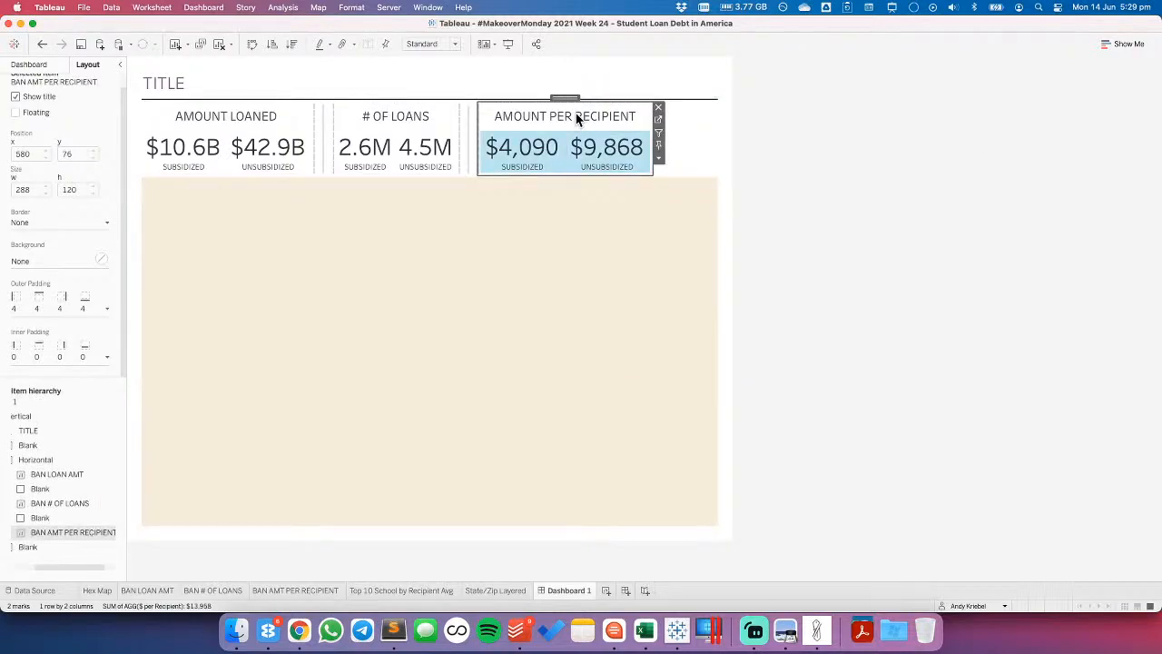
double_click(575, 116)
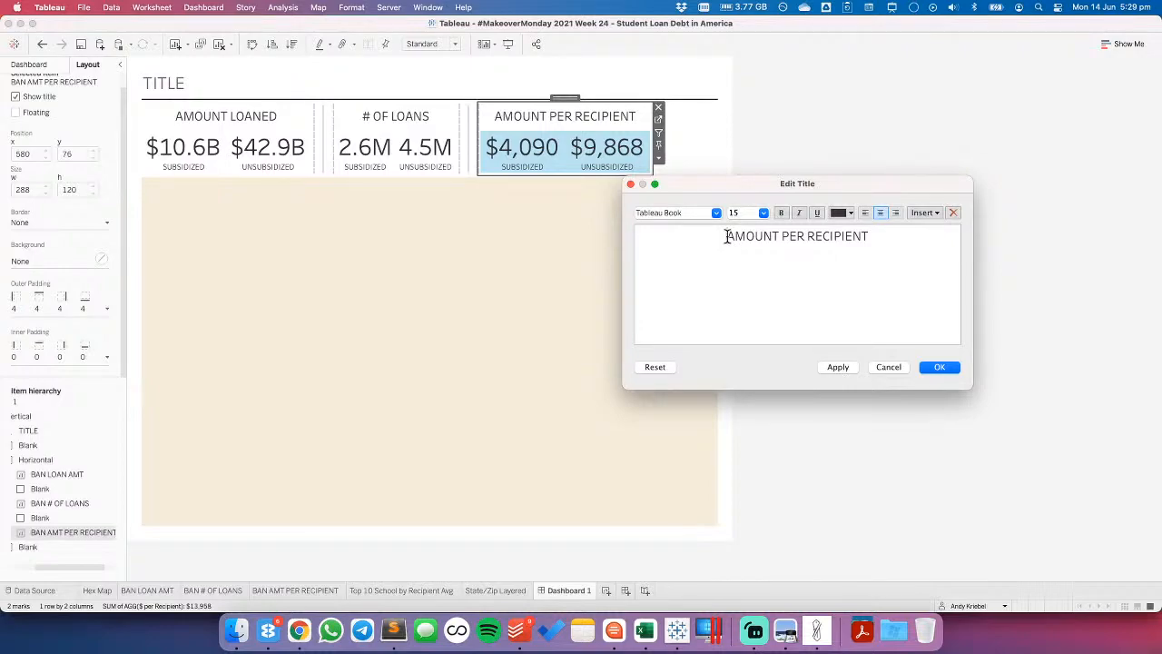
left_click_drag(725, 236, 924, 234)
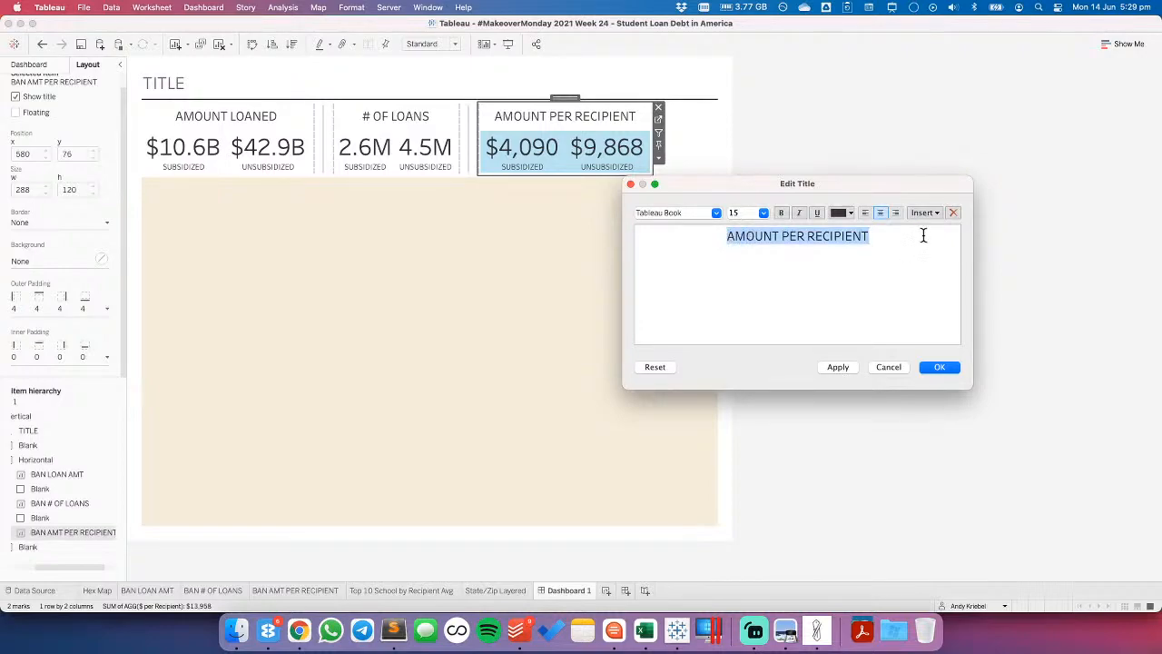
type("AVERAGE")
key("BackSpace")
key("BackSpace")
key("BackSpace")
key("BackSpace")
key("BackSpace")
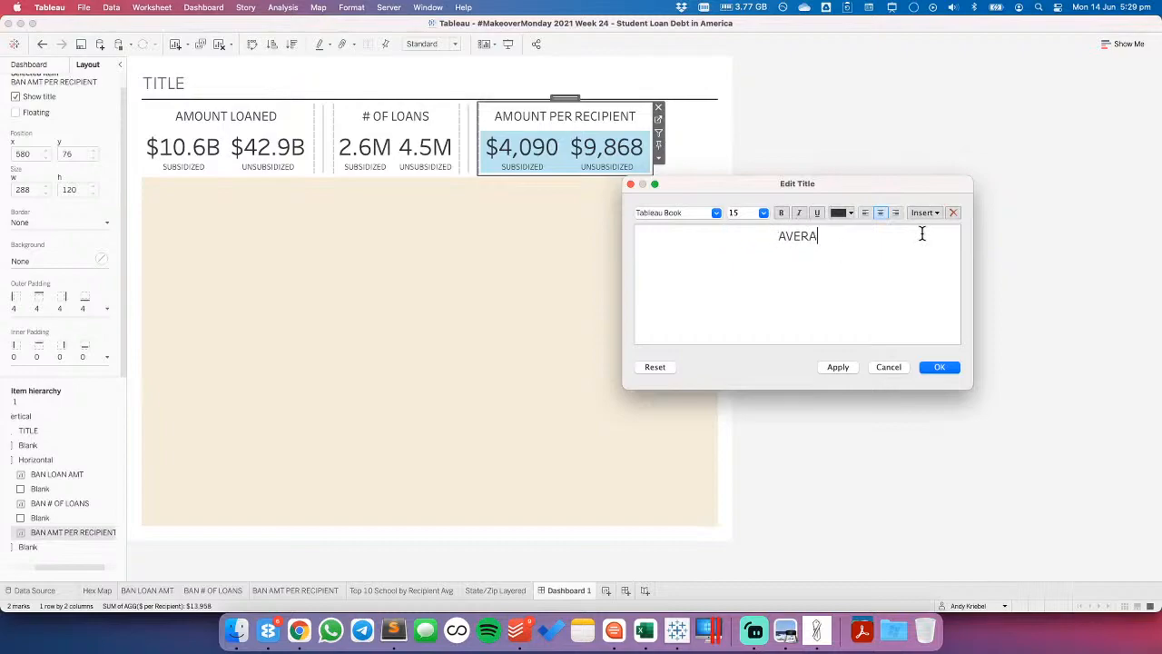
type("G LOAN")
left_click(939, 367)
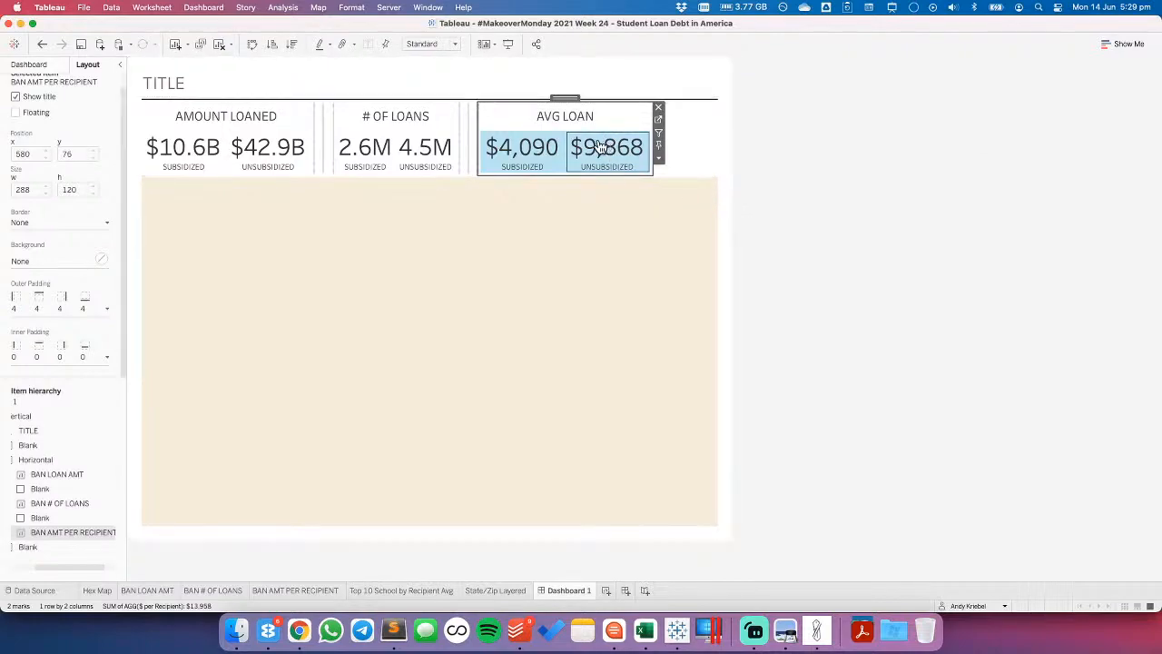
- Check the horizontal BAN container's width and calculate an equal width for the three sheets as (960-32-32)/3
left_click(661, 130)
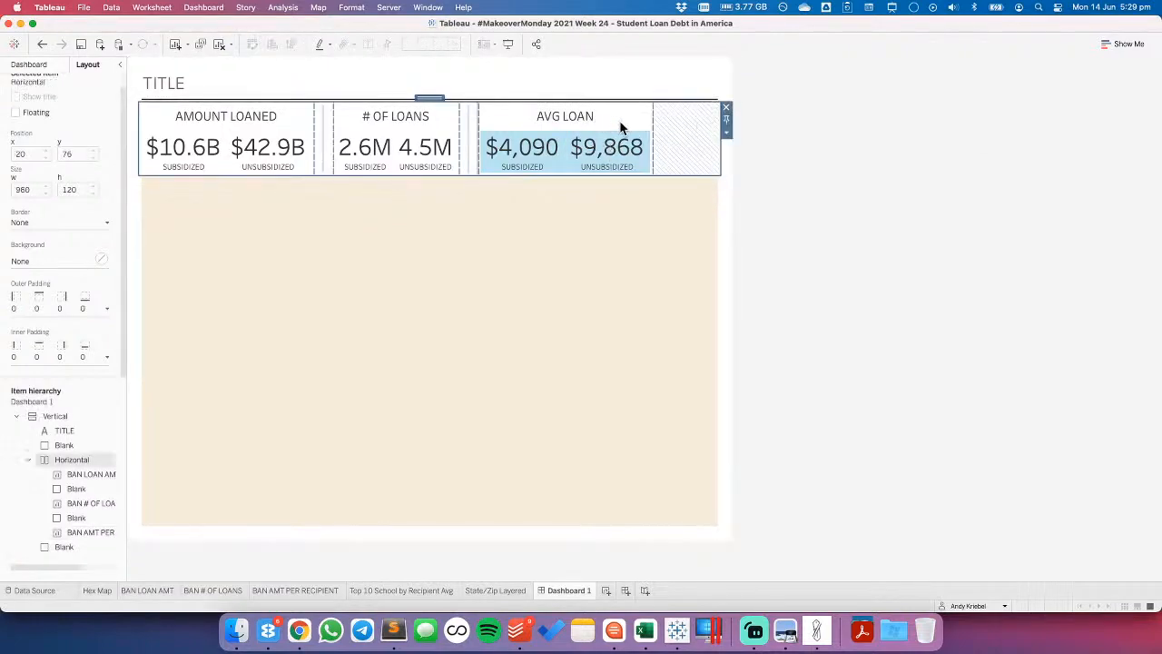
left_click(611, 147)
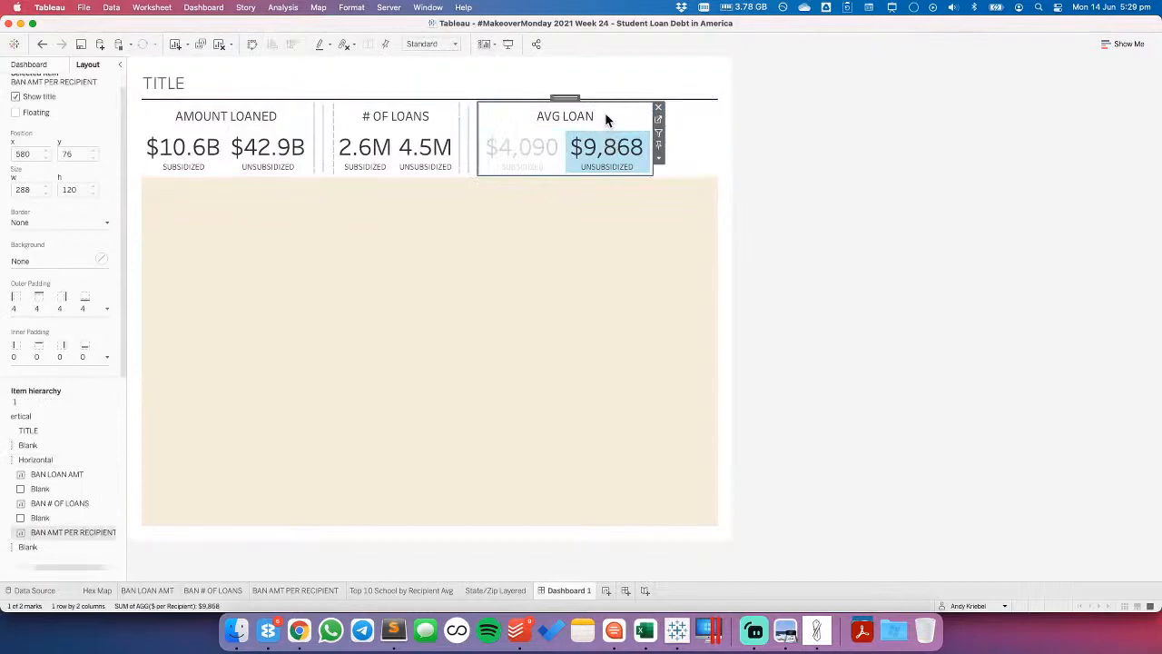
left_click(690, 127)
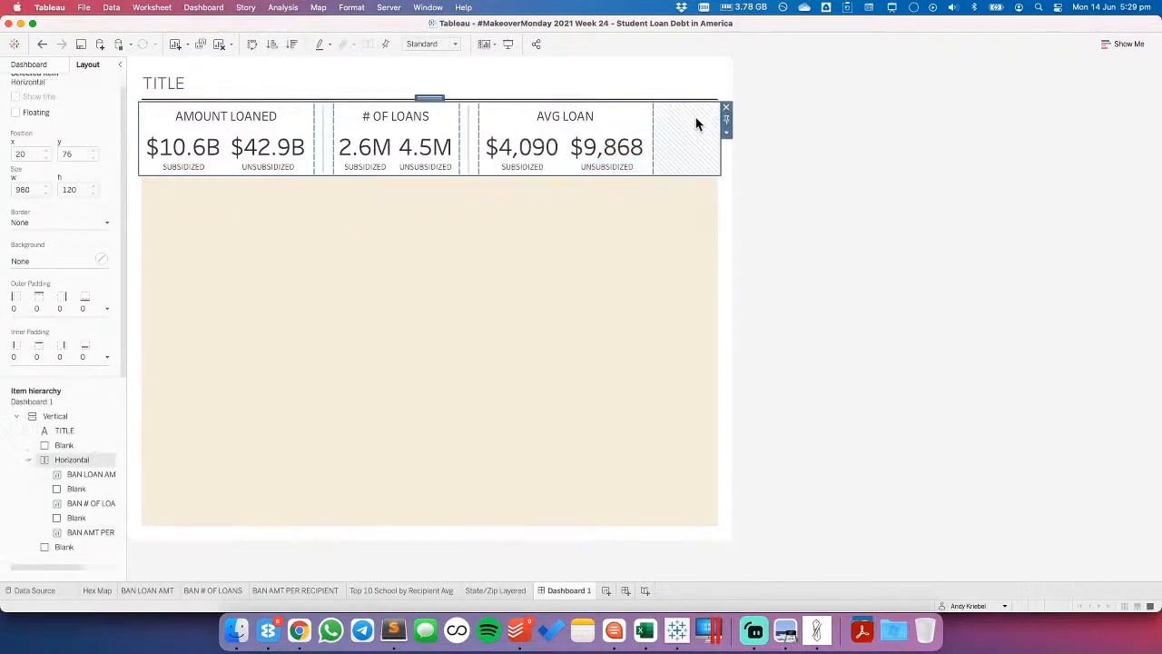
left_click(726, 132)
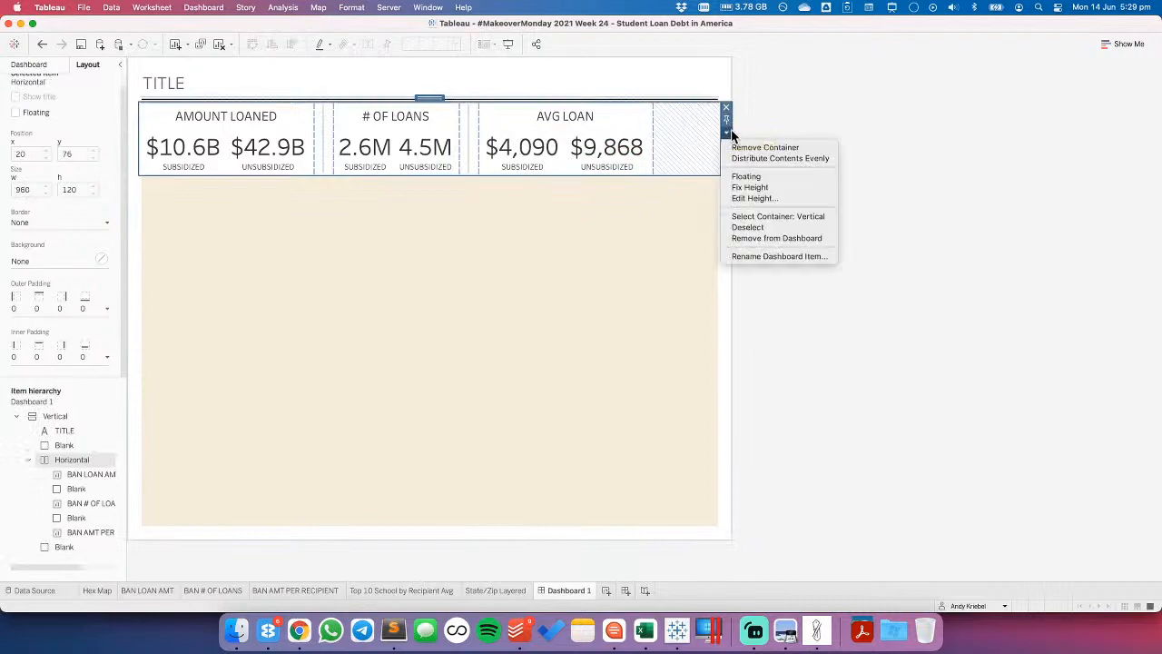
left_click(792, 106)
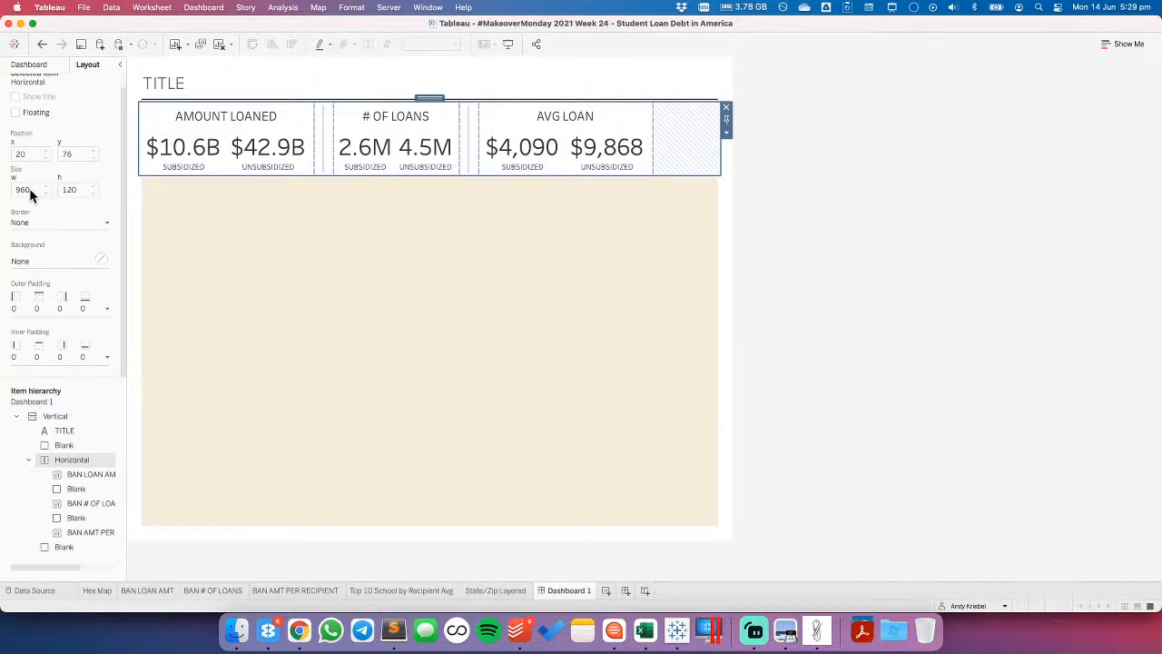
type("96")
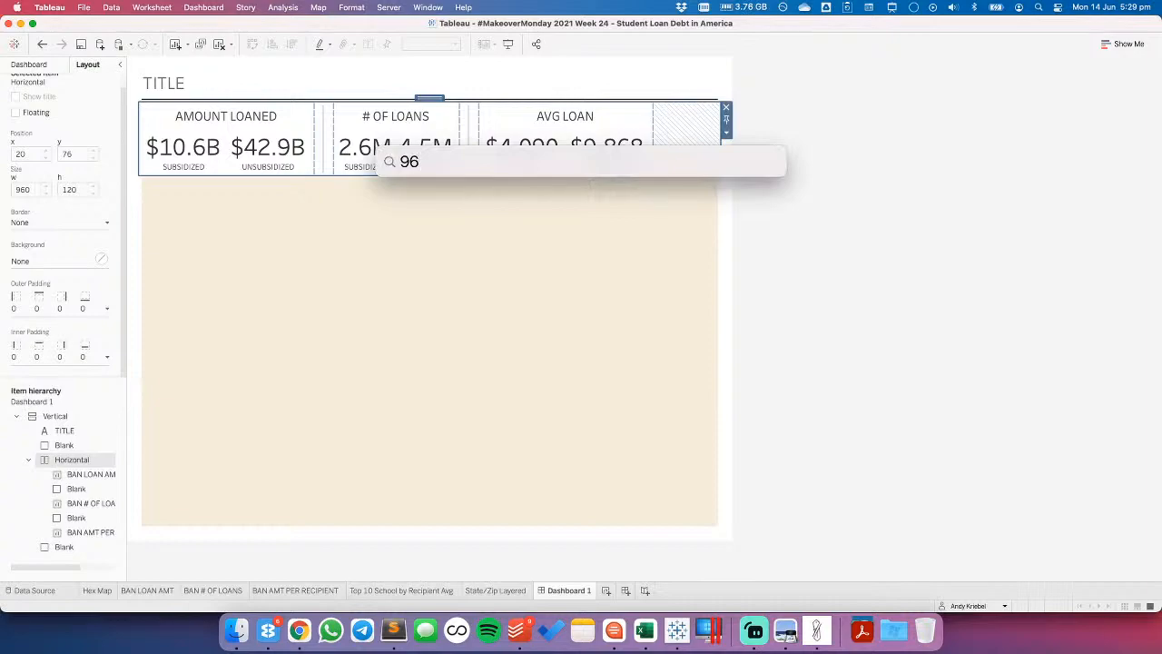
type("0-32-32)")
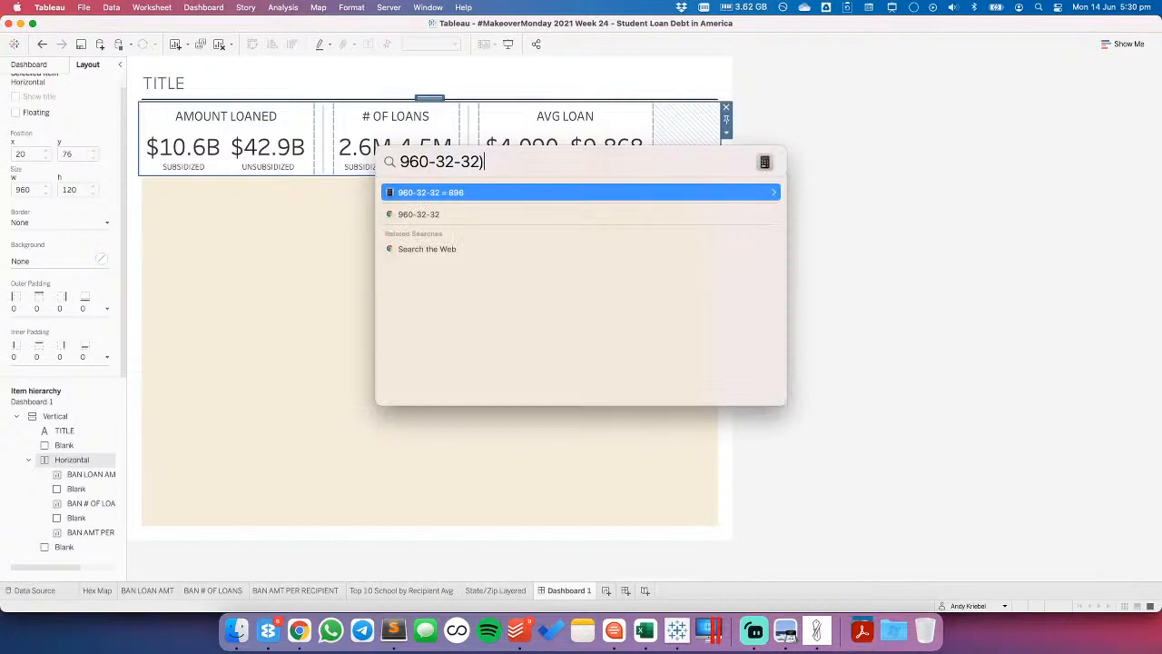
key("super+Left")
type("(")
key("super+Right")
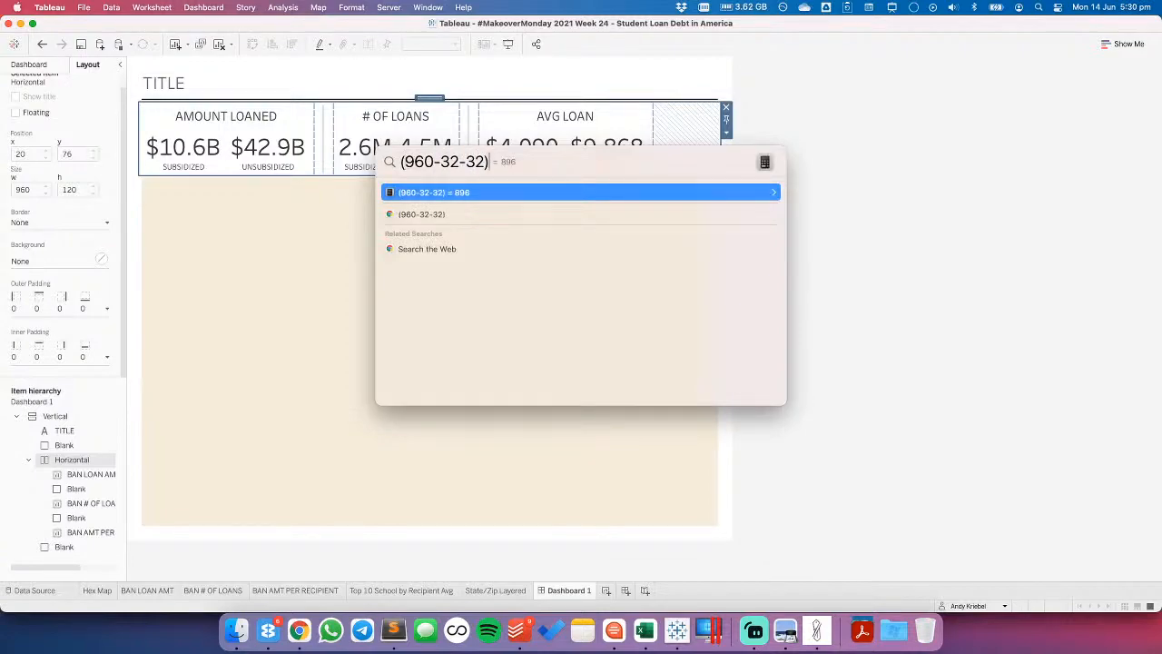
type("/3")
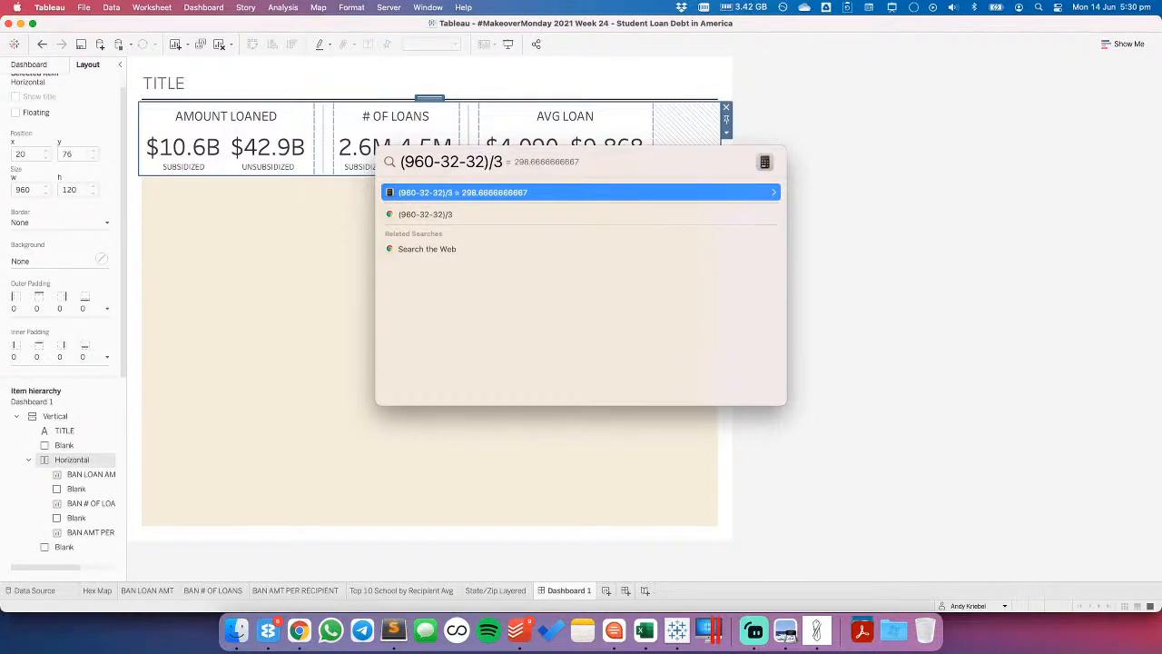
key("Escape")
key("Escape")
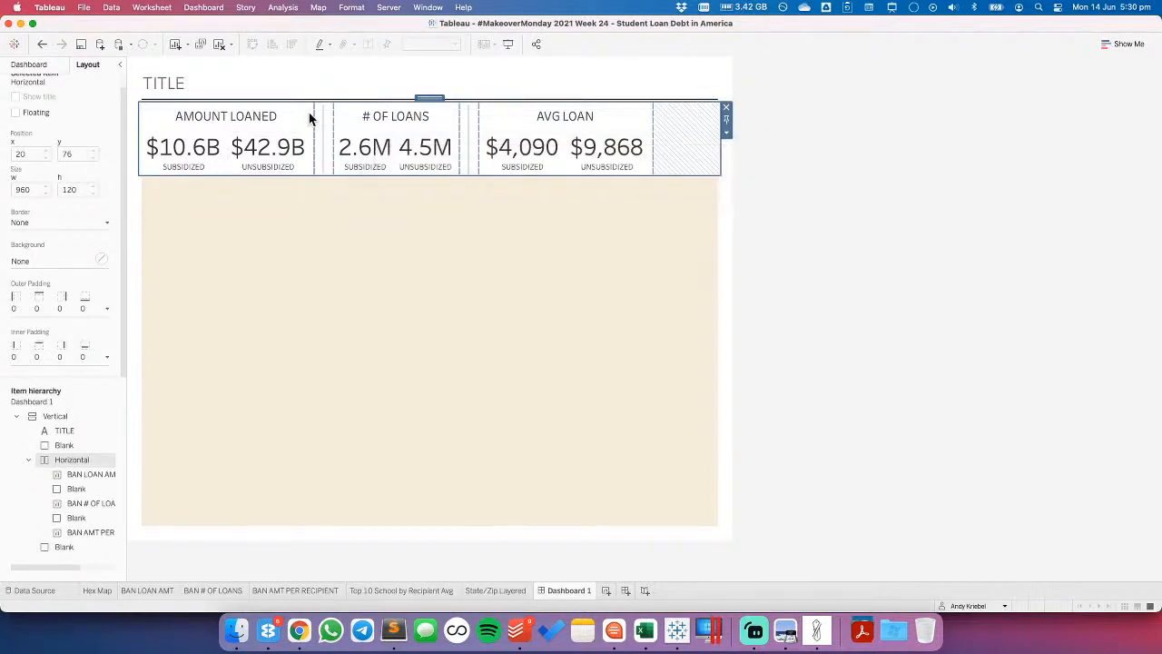
- Set the widths of the AMOUNT LOANED and # OF LOANS sheets to 299 pixels each
left_click(309, 118)
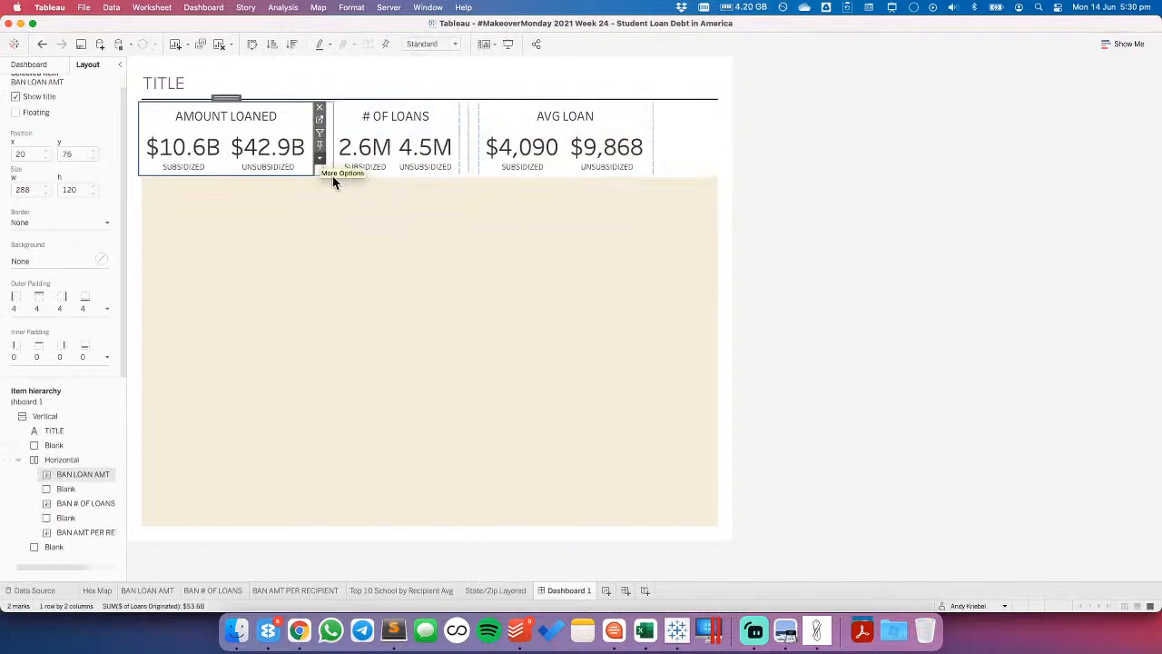
left_click(320, 159)
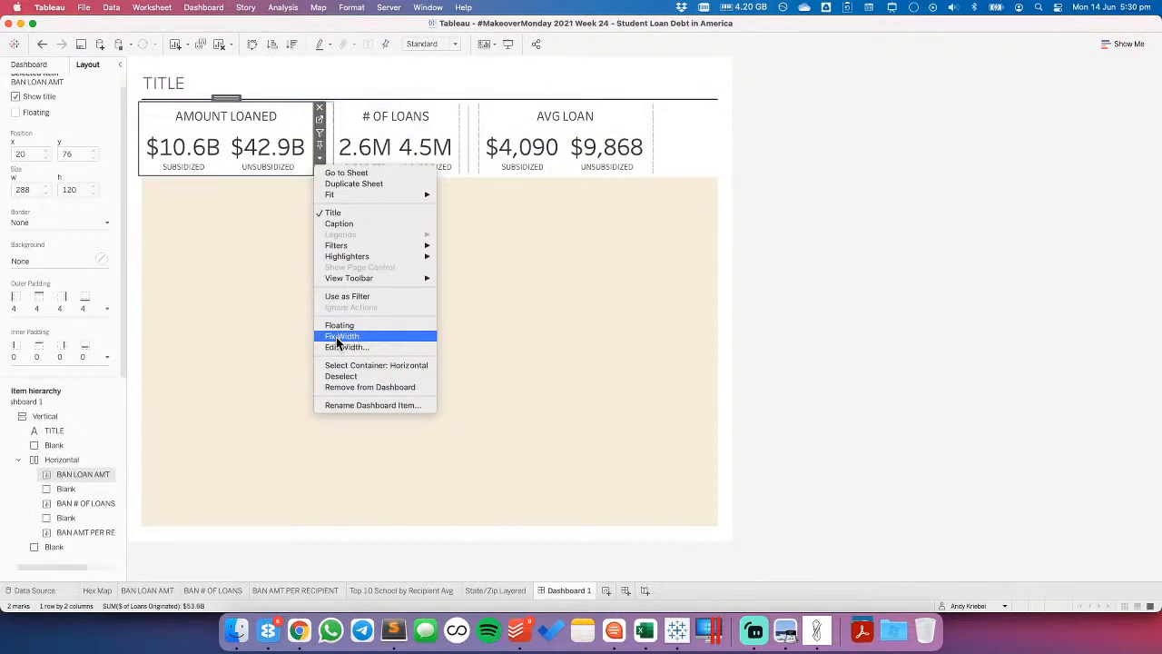
left_click(339, 337)
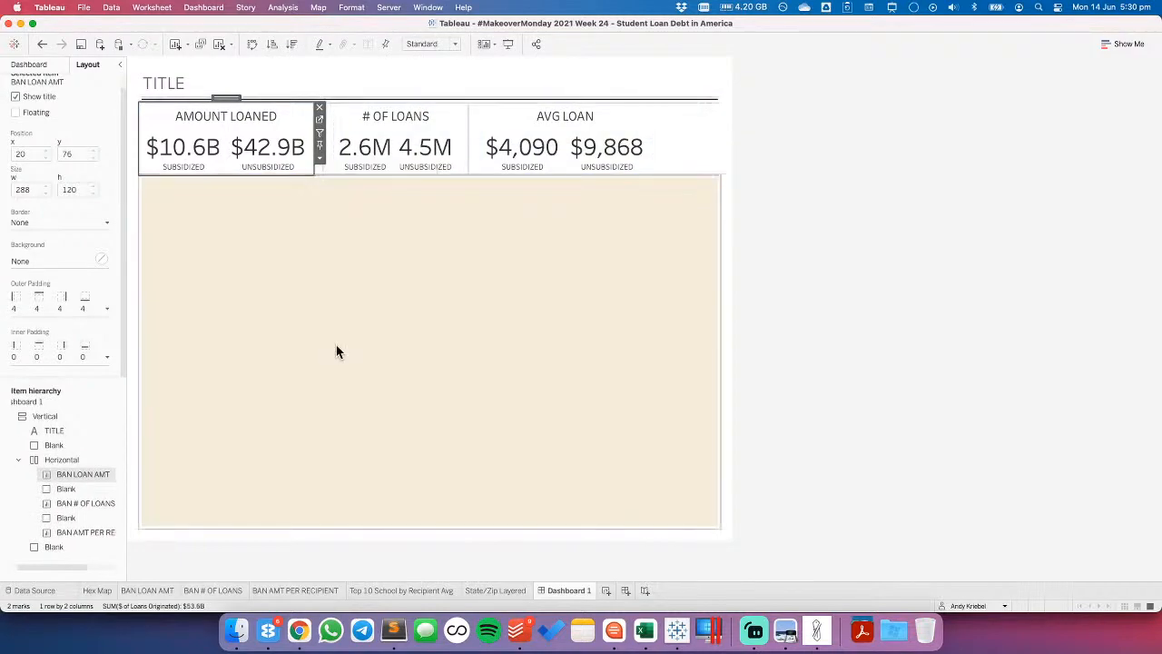
left_click(454, 109)
left_click(472, 159)
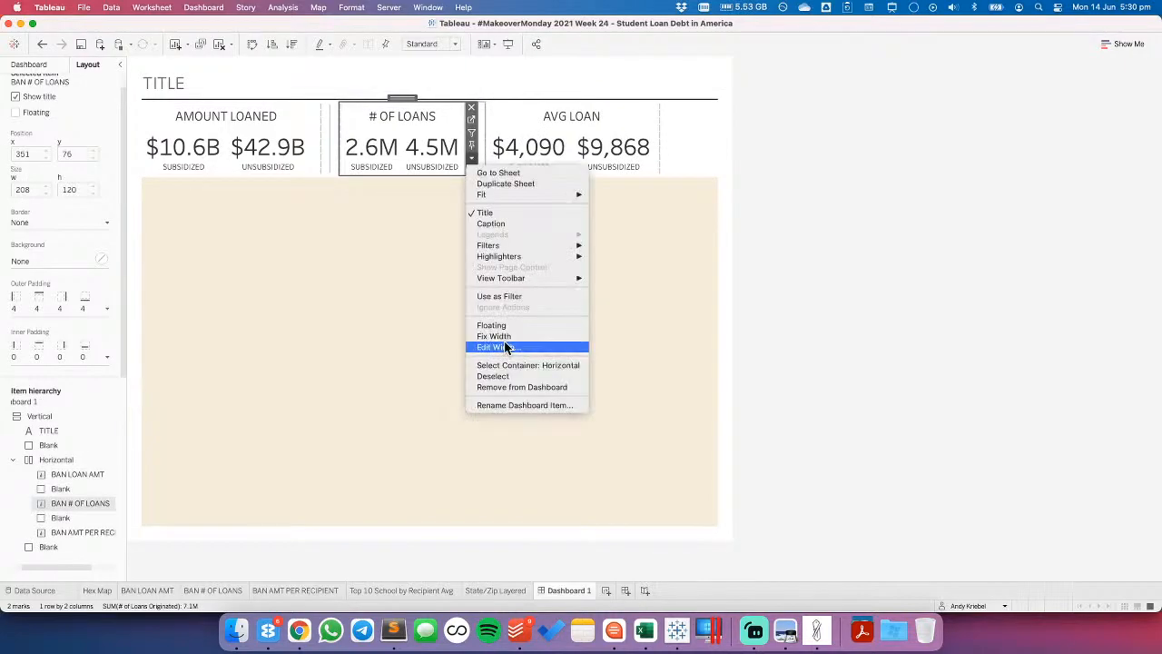
left_click(506, 351)
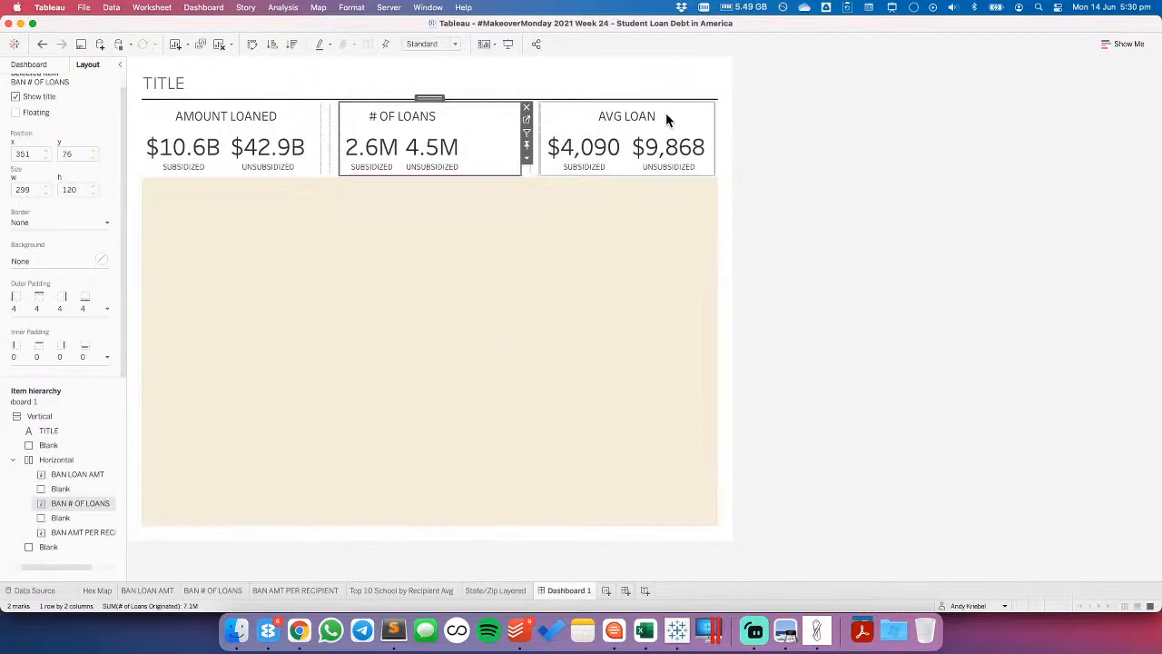
- Set the AVG LOAN sheet's width to 299 pixels, re-entering it until the sheet matches the other two
left_click(666, 113)
left_click(720, 157)
left_click(733, 346)
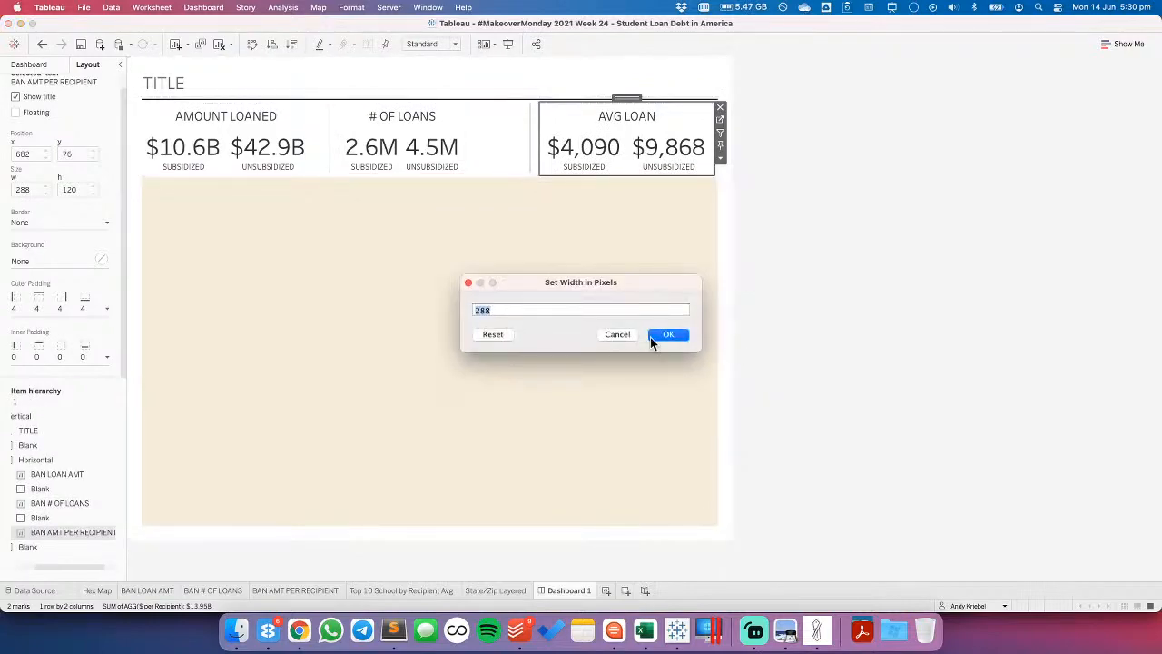
type("299")
left_click(650, 337)
left_click(486, 107)
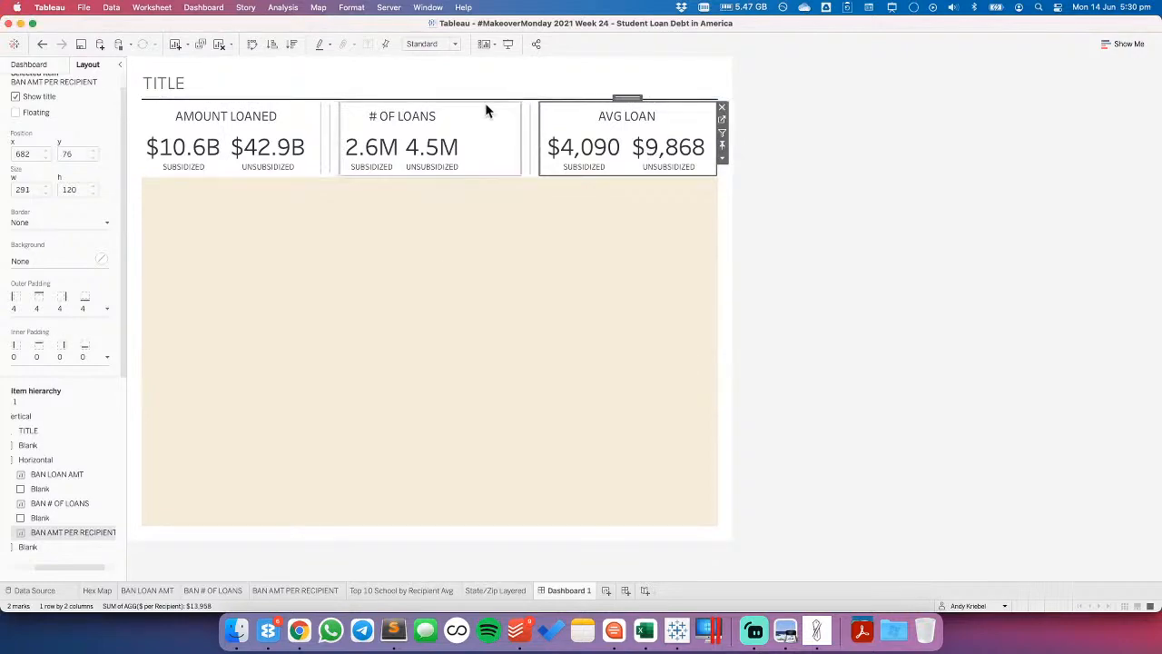
left_click(632, 119)
left_click(721, 157)
left_click(745, 344)
type("292")
key("Return")
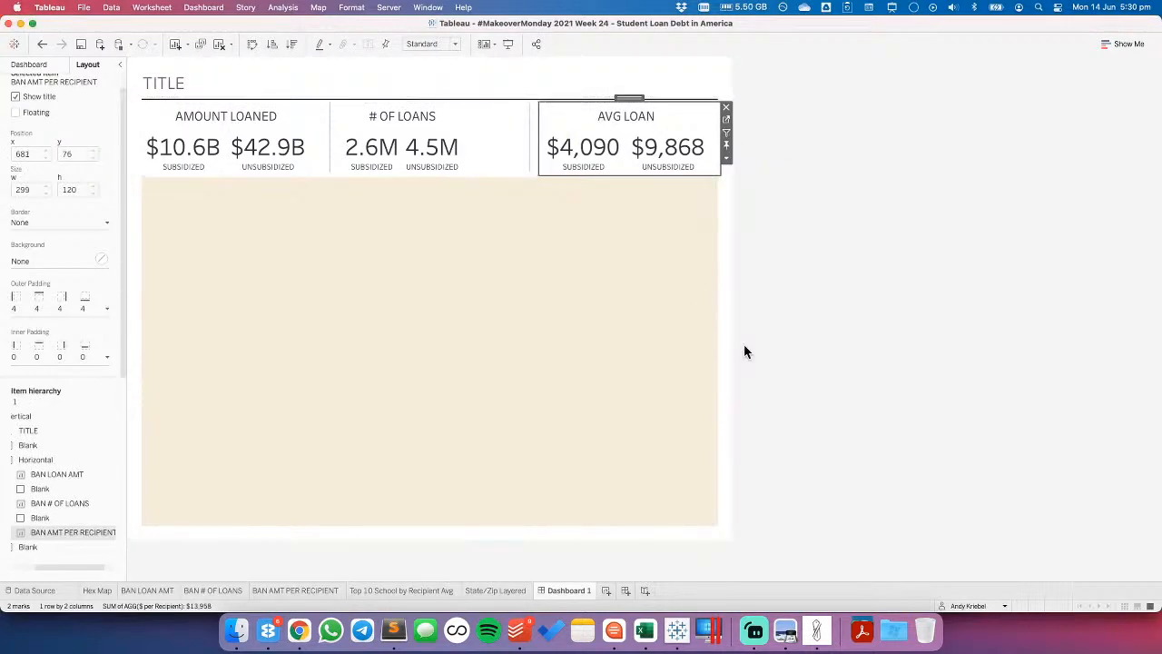
left_click(766, 311)
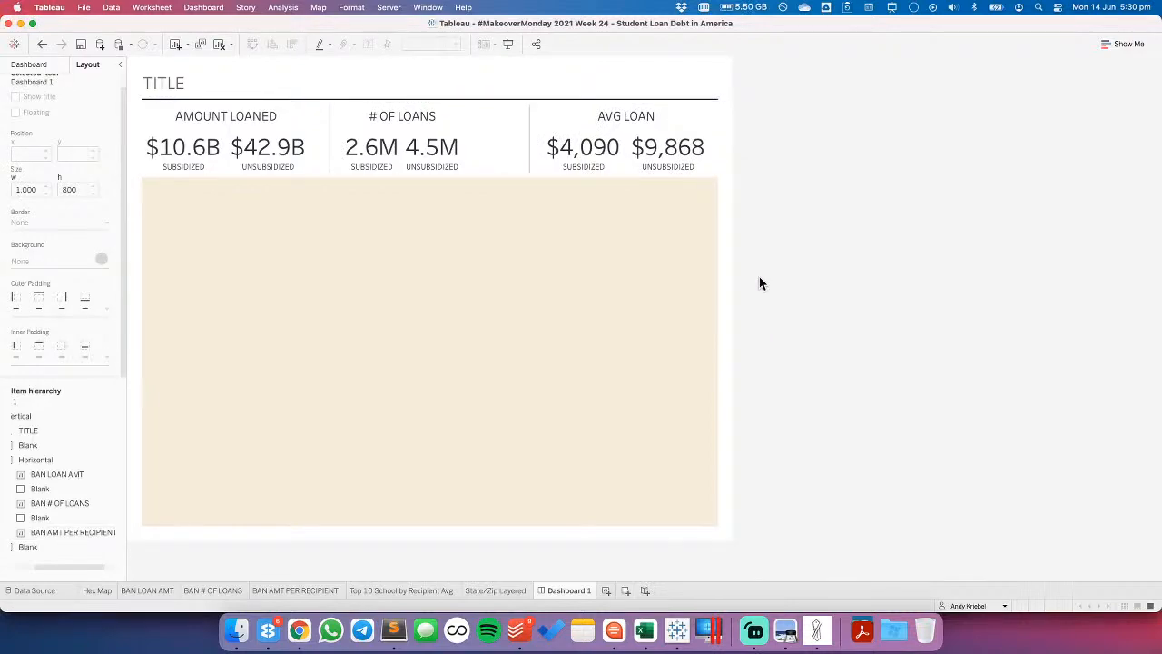
- Set the # OF LOANS, AVG LOAN and AMOUNT LOANED sheets to fit the Entire View
left_click(443, 112)
left_click(422, 44)
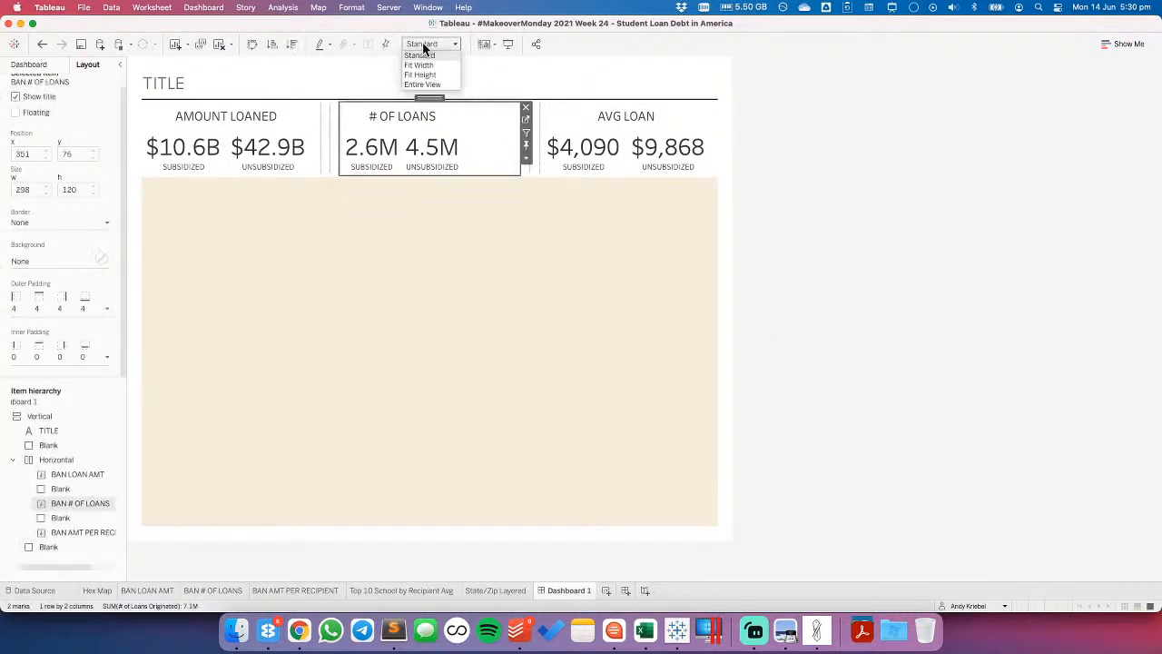
left_click(427, 88)
left_click(598, 115)
left_click(455, 44)
left_click(432, 86)
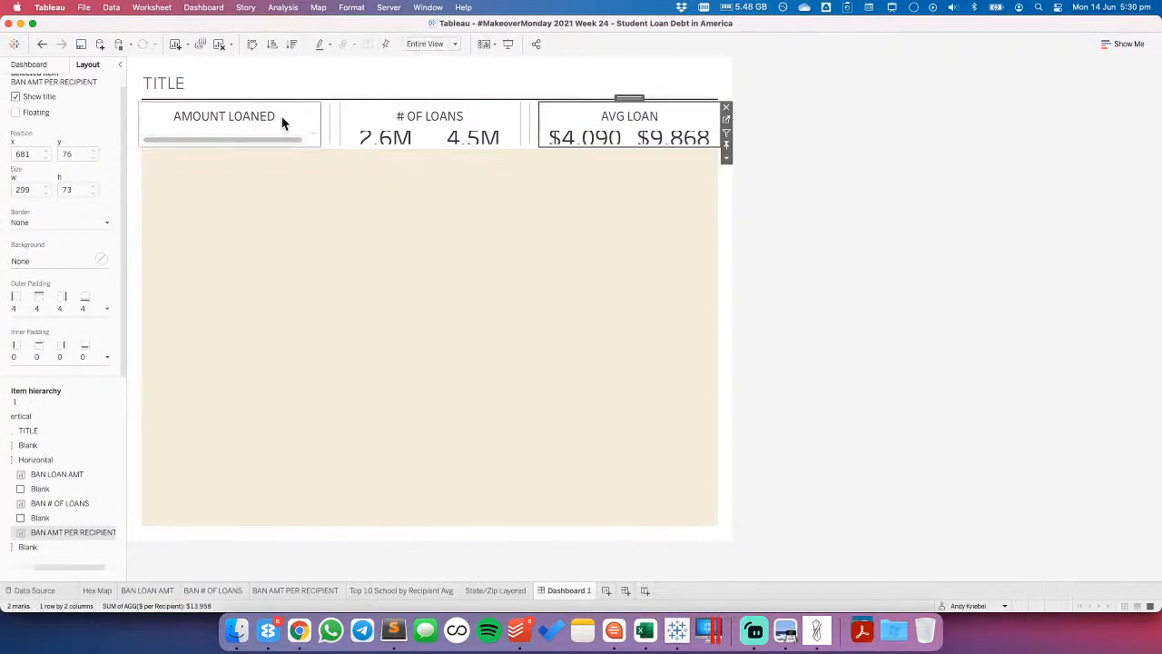
left_click(282, 121)
left_click(428, 44)
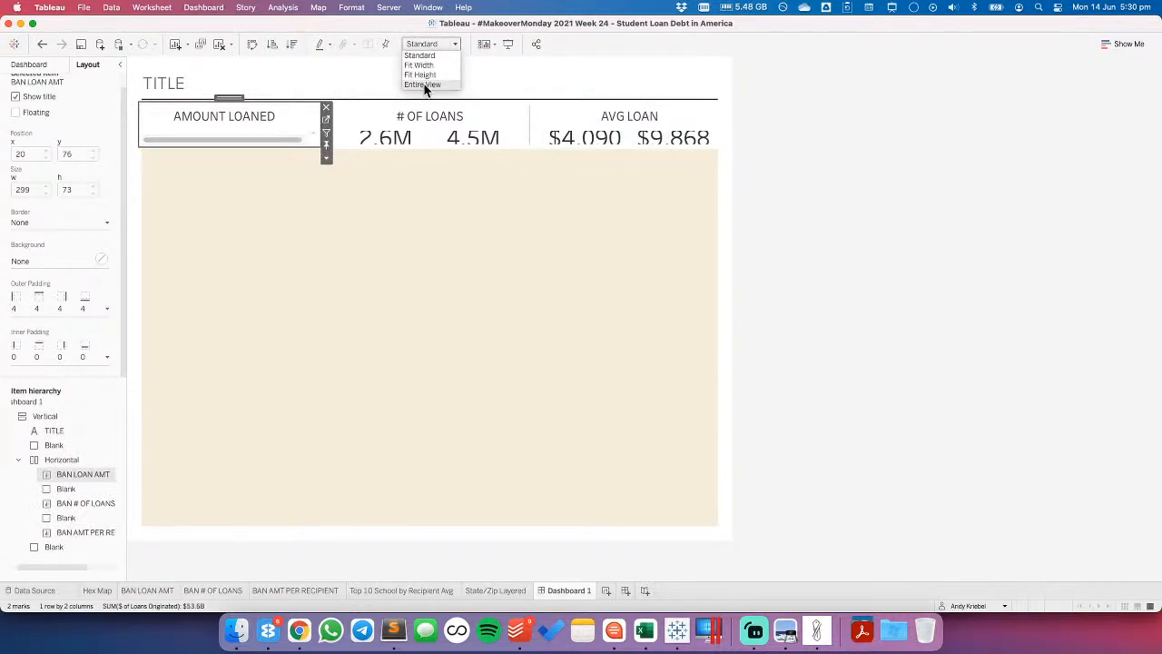
left_click(425, 84)
- Set the horizontal BAN container's height to 130 pixels after trying 120 pixels
double_click(229, 97)
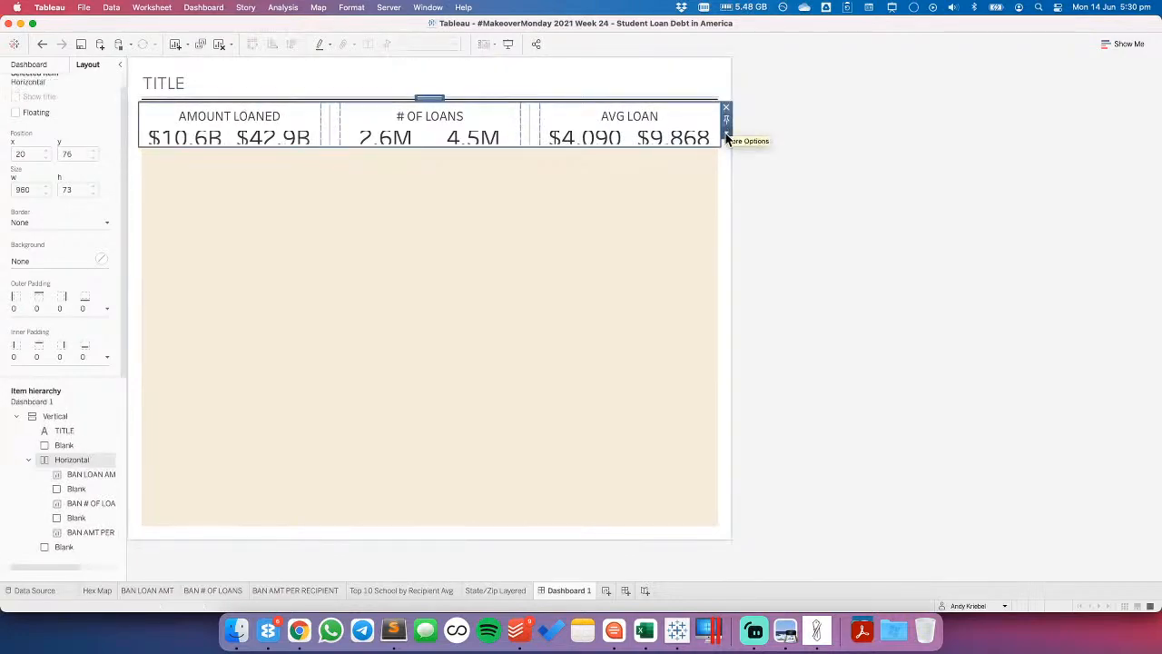
left_click(725, 133)
left_click(746, 197)
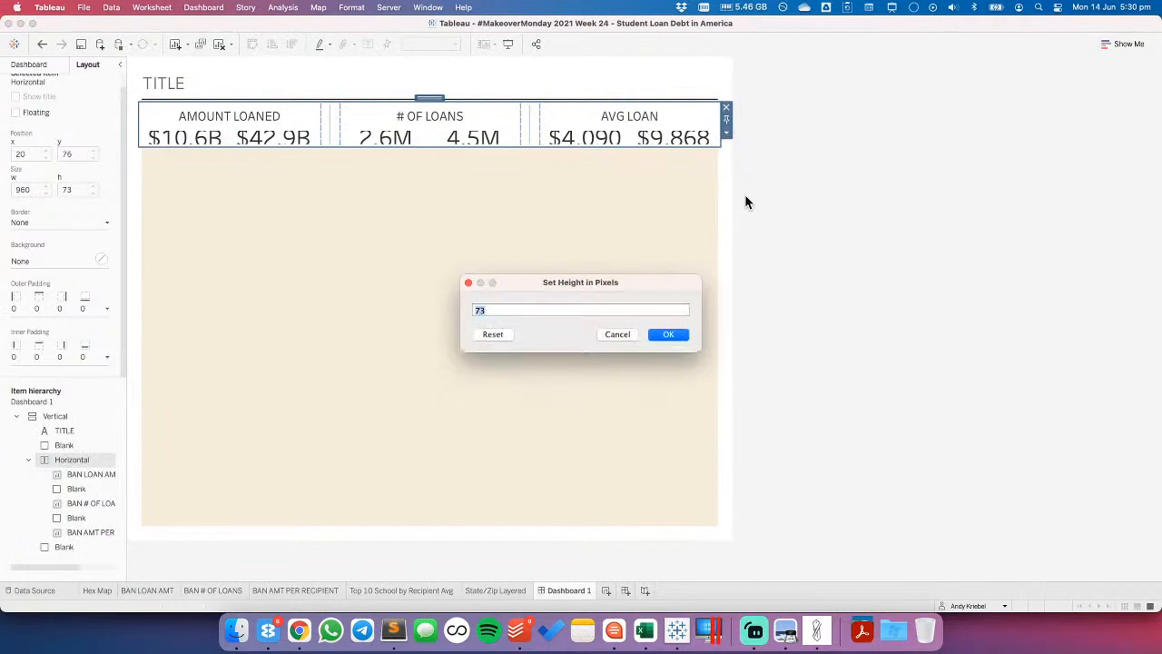
type("120")
key("Return")
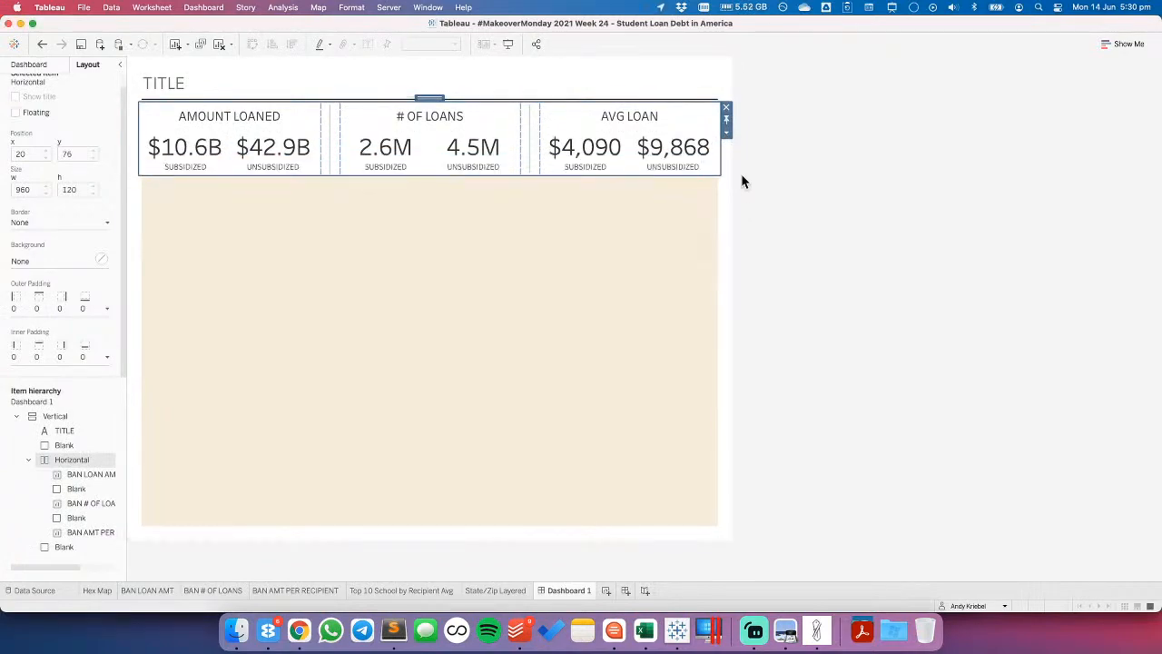
left_click(726, 133)
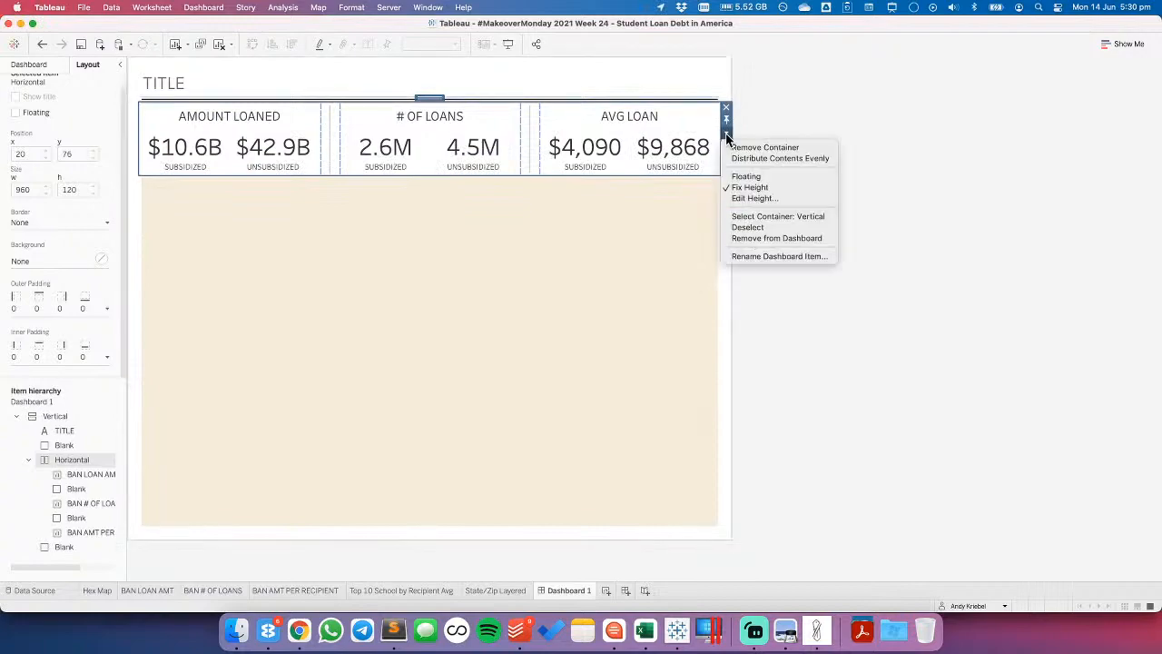
left_click(743, 197)
type("1")
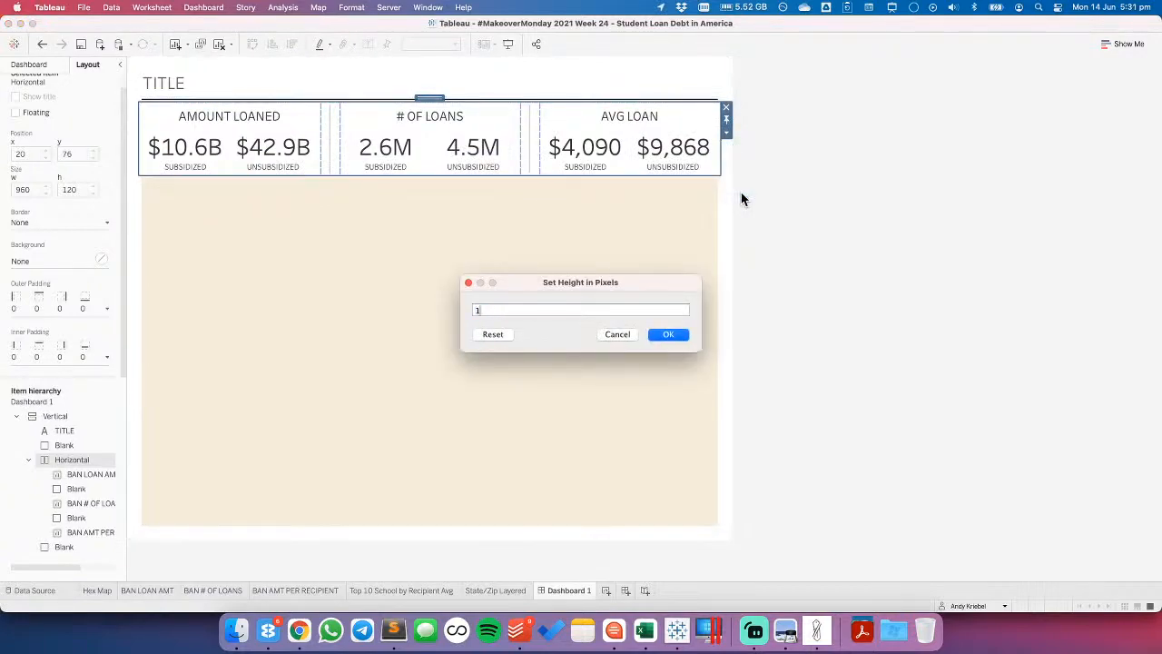
type("30")
key("Return")
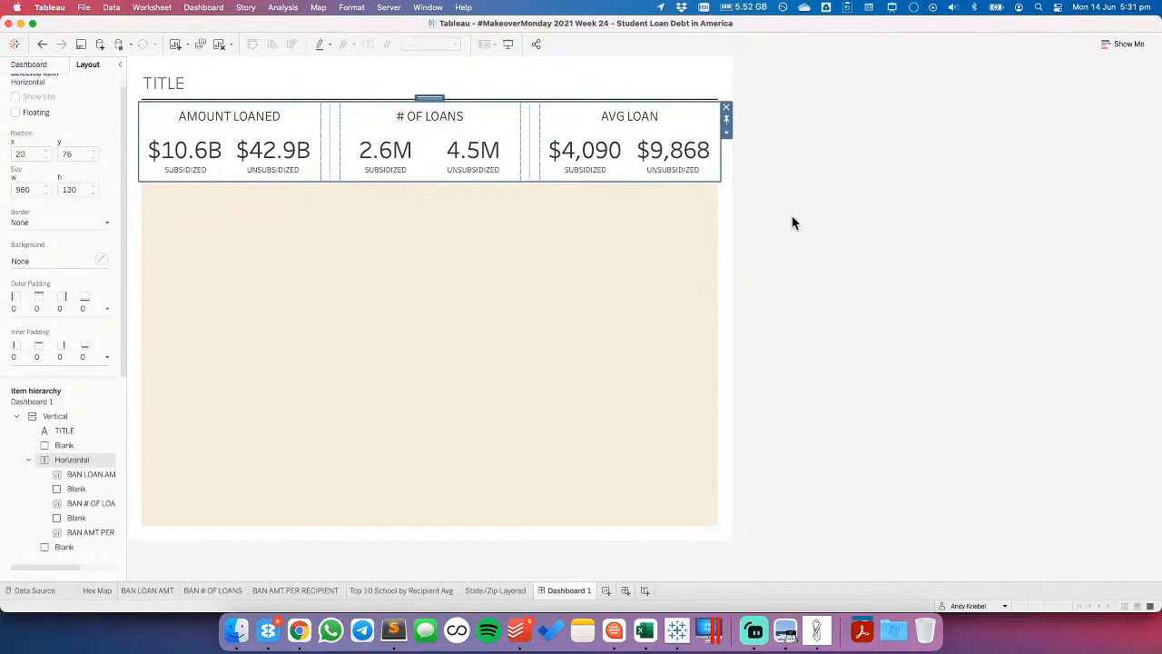
left_click(799, 209)
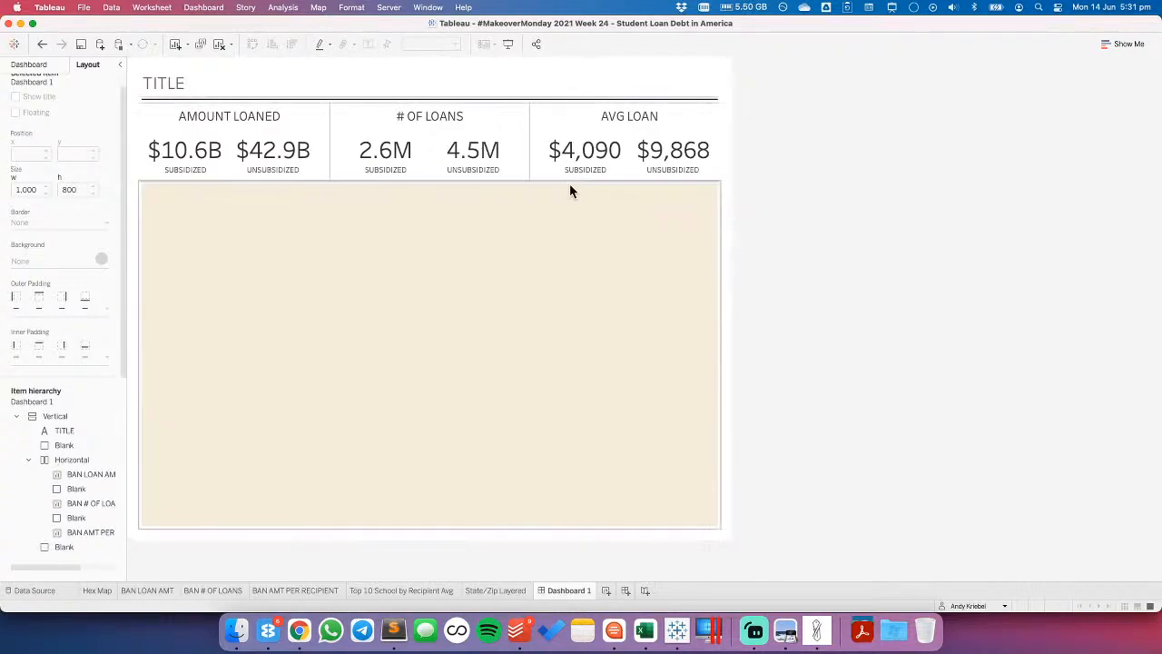
- Reduce the AMOUNT LOANED title's font size to 12
double_click(242, 118)
key("super+a")
left_click(765, 213)
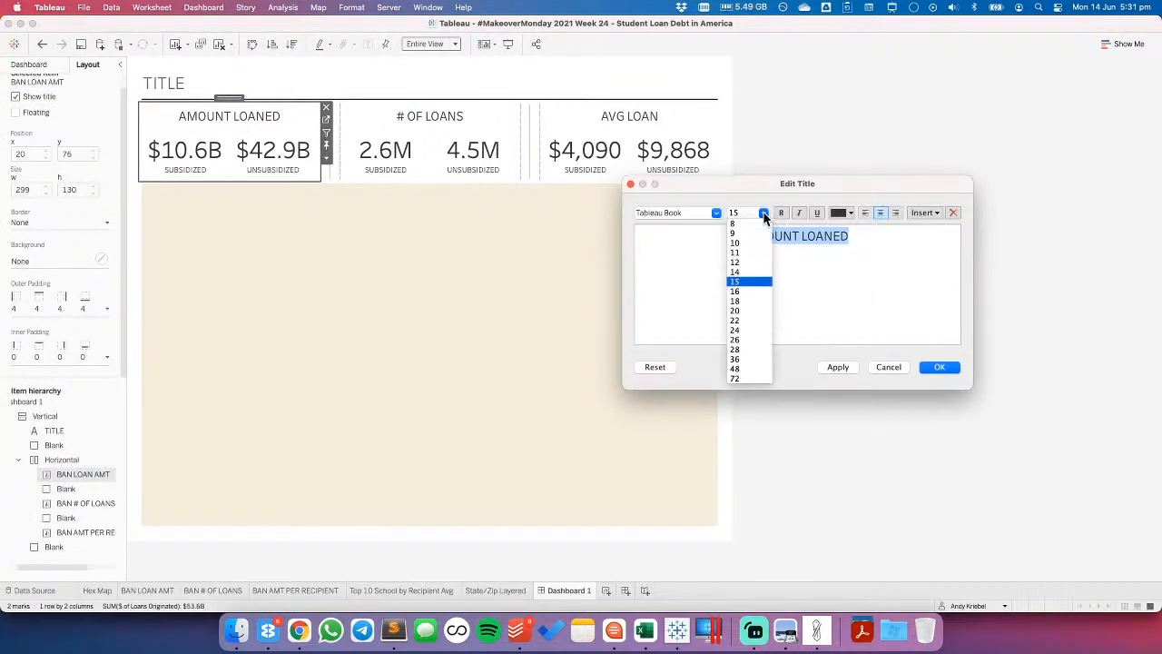
left_click(758, 266)
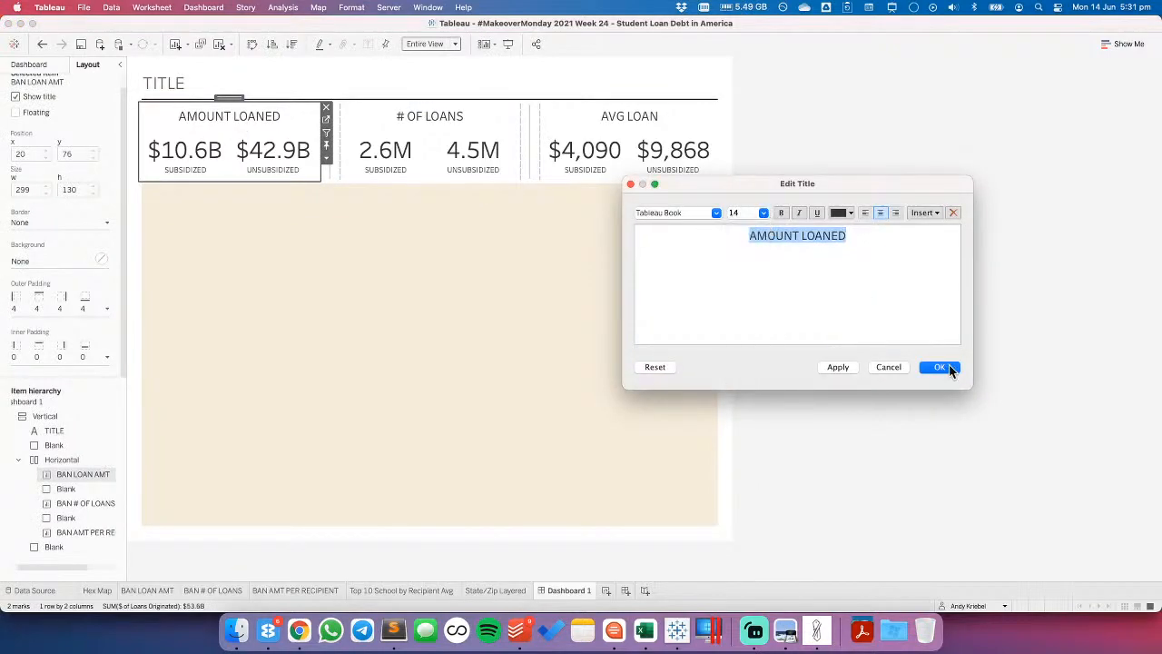
left_click(763, 215)
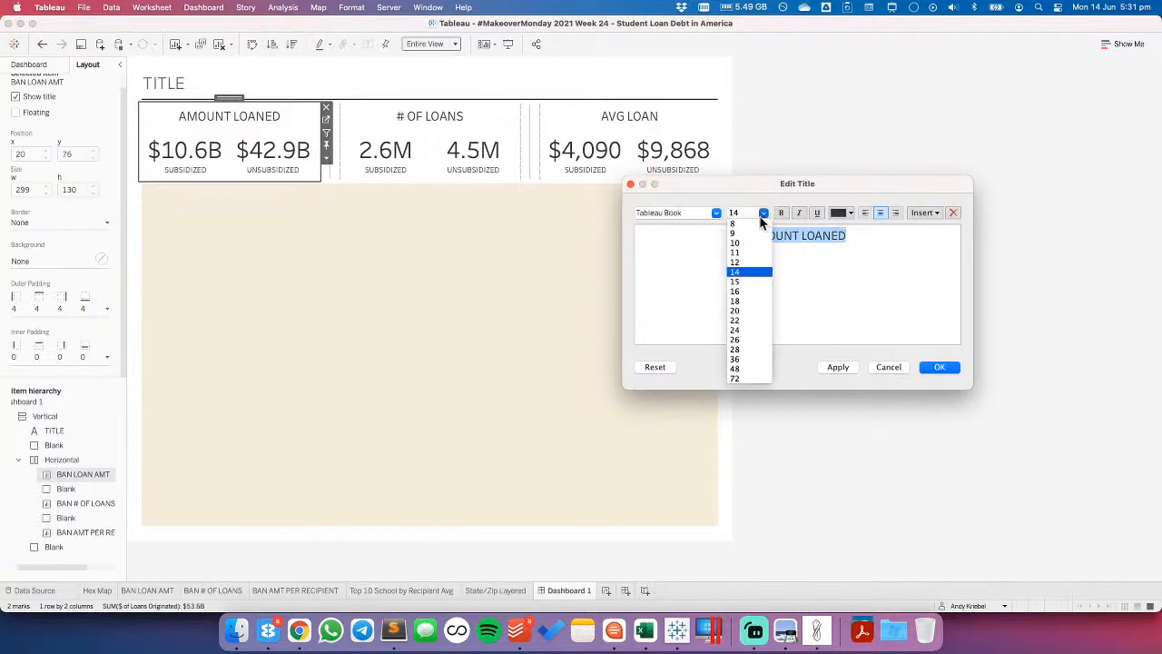
left_click(740, 264)
left_click(928, 362)
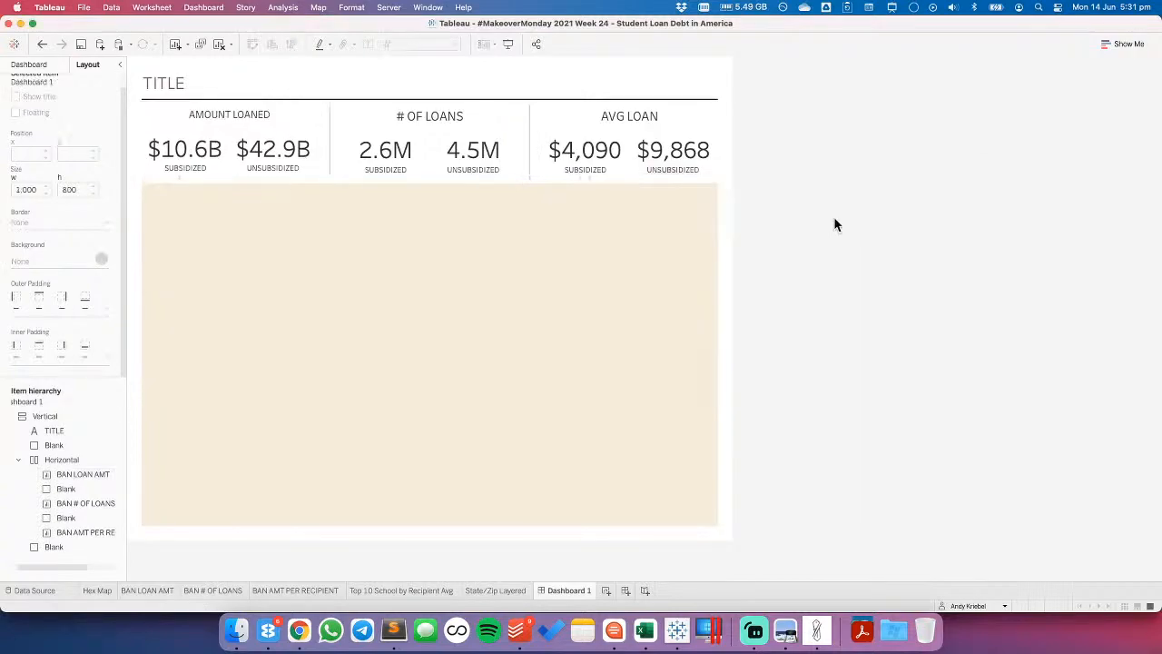
- Set the font size of all worksheet titles to 12 in the workbook formatting
left_click(352, 8)
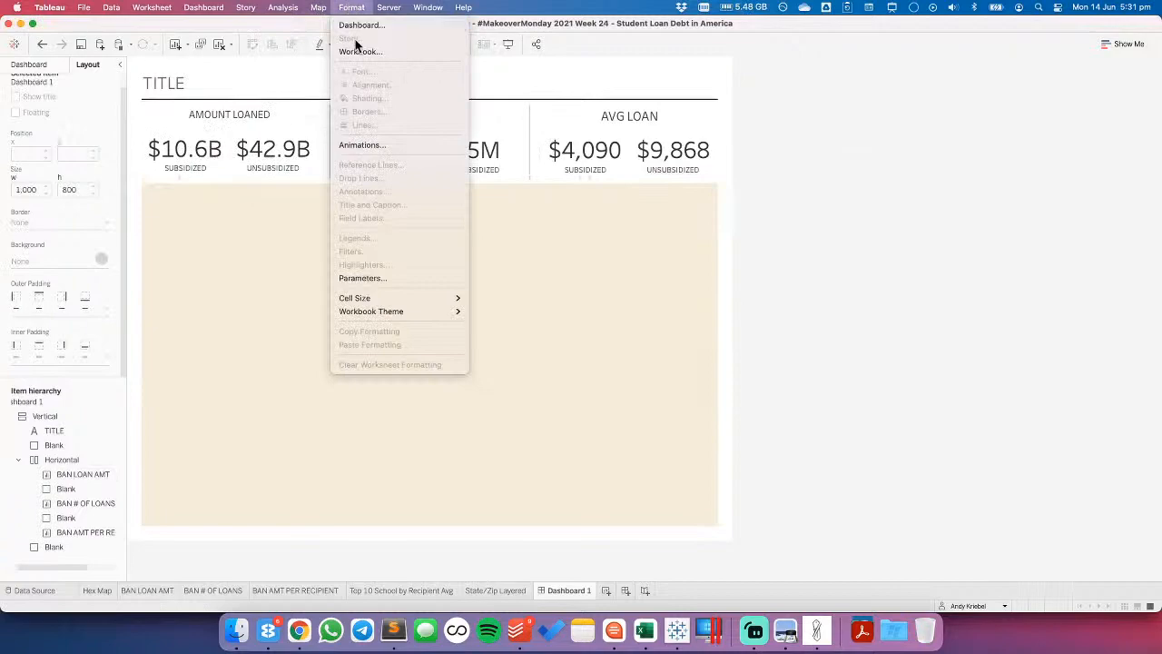
left_click(355, 52)
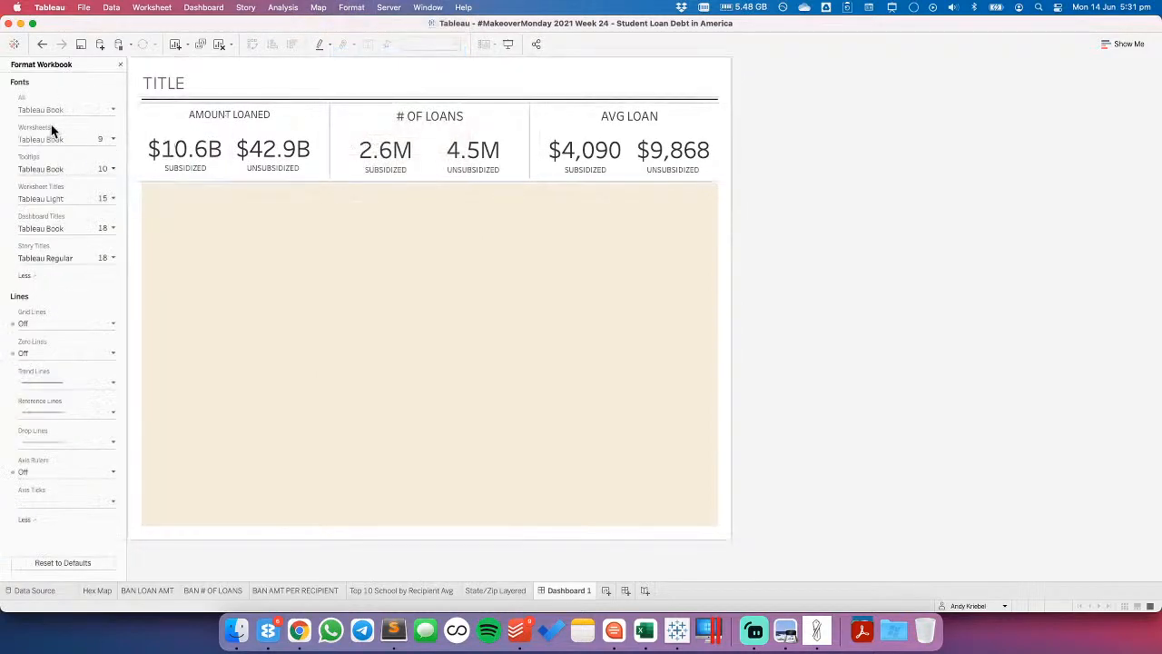
left_click(55, 199)
left_click(111, 197)
left_click(110, 197)
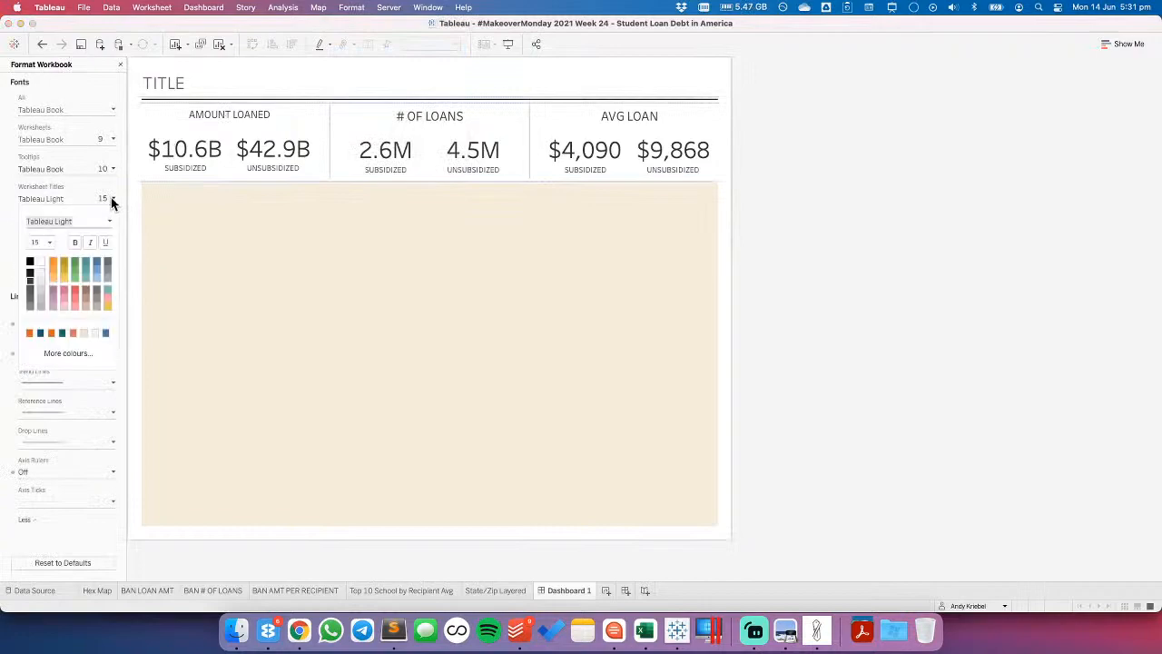
left_click(50, 242)
left_click(37, 283)
left_click(1103, 249)
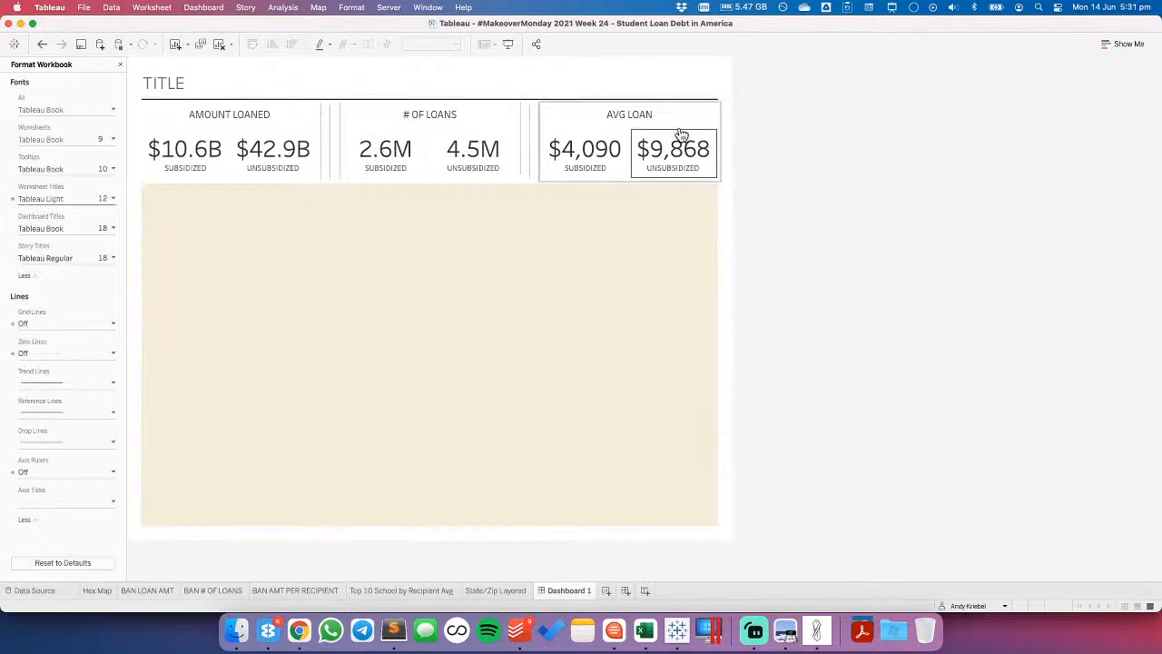
- Retitle the AVG LOAN sheet as AVERAGE LOAN AMOUNT and close the workbook formatting
double_click(644, 117)
left_click(794, 235)
key("BackSpace")
type("ERAGE LOAN")
left_click(851, 231)
type("AMOUNT")
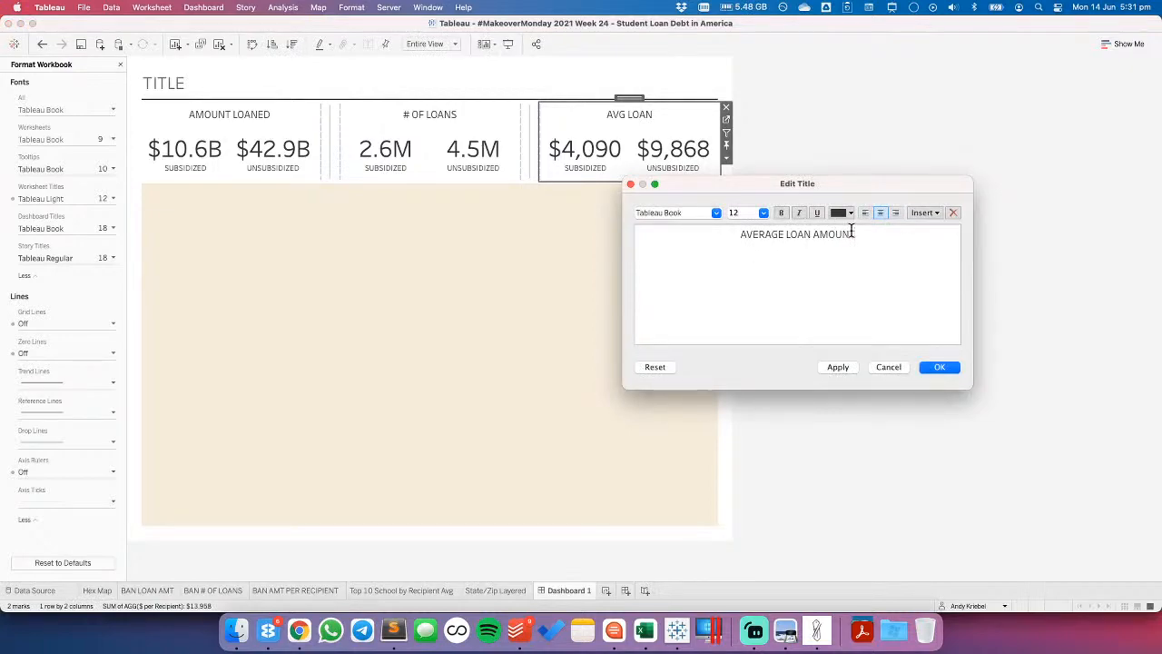
left_click(944, 367)
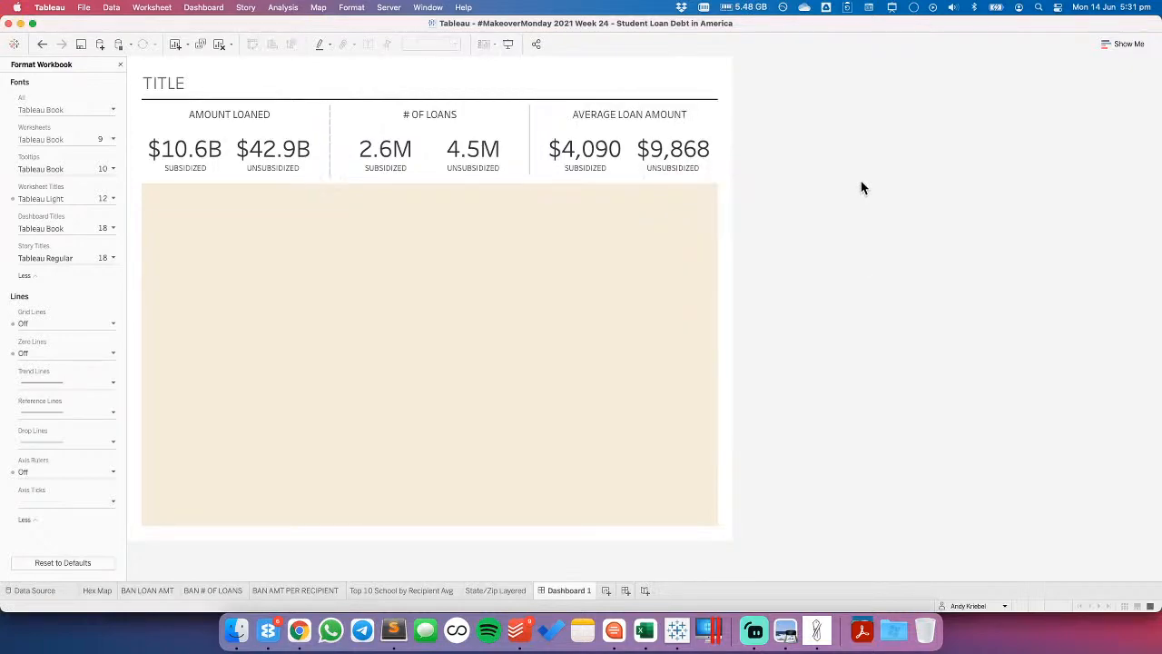
left_click(121, 65)
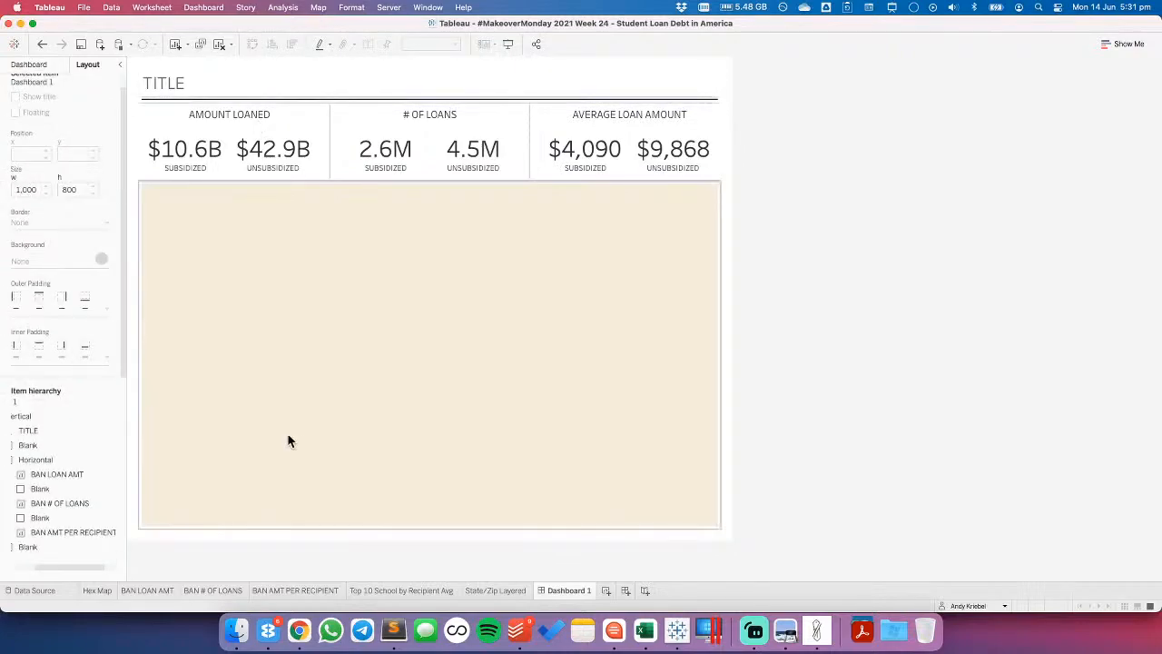
- Add a horizontal container below the BAN row and move the beige blank into it
left_click_drag(56, 567, 33, 567)
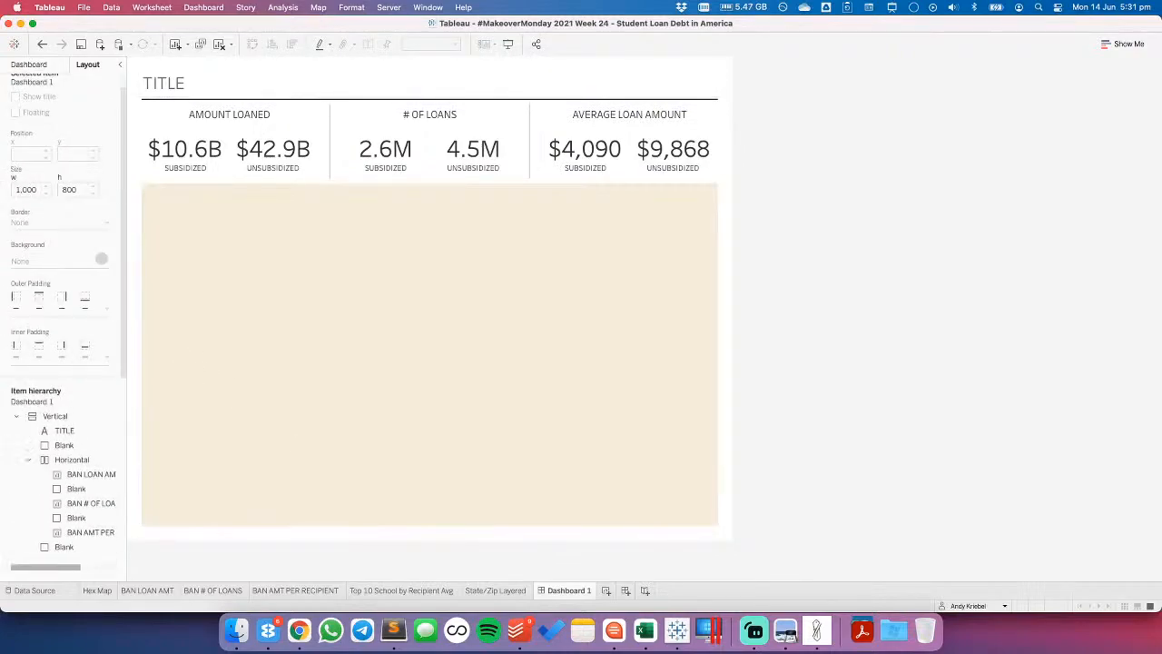
left_click(31, 65)
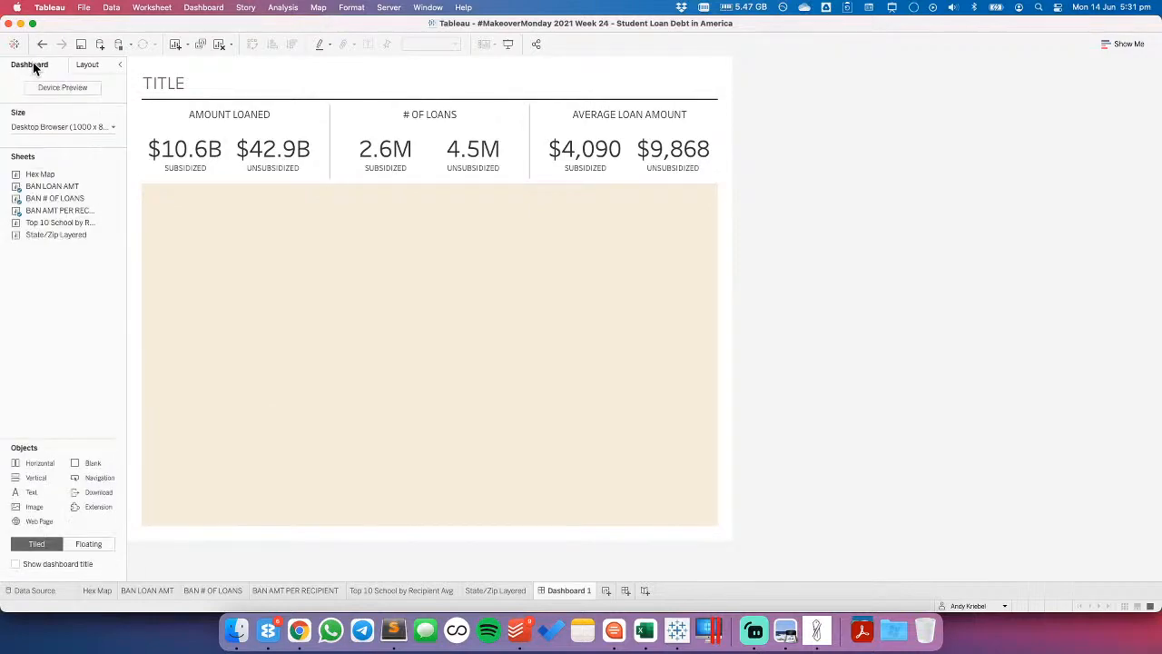
mouse_move(54, 177)
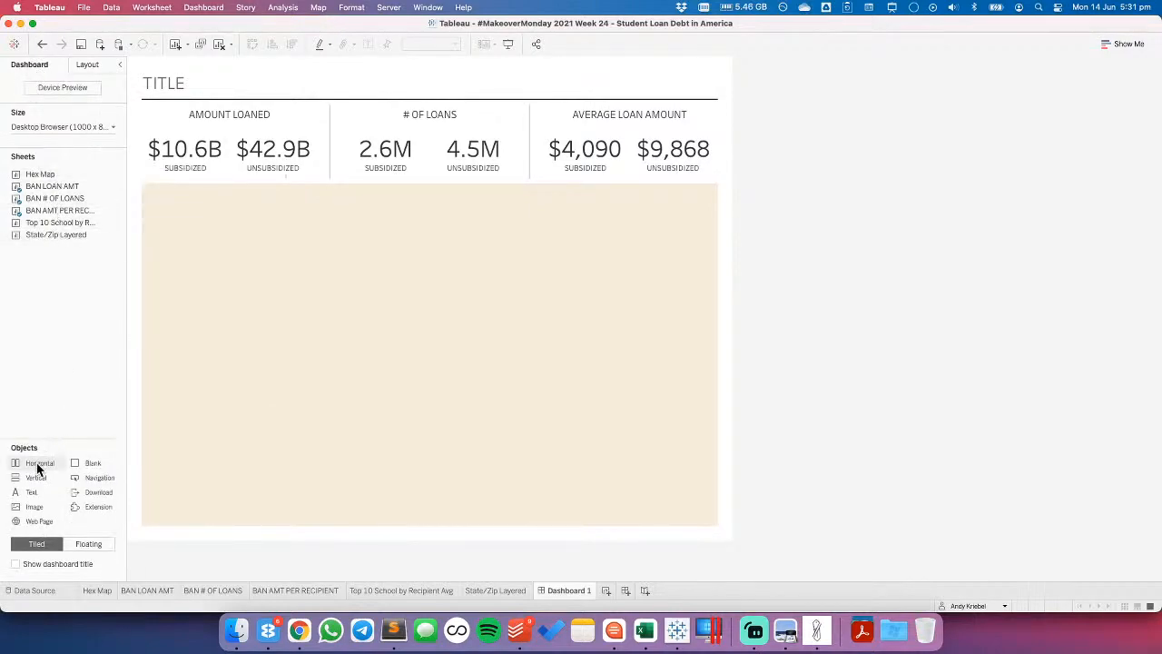
left_click_drag(38, 467, 306, 322)
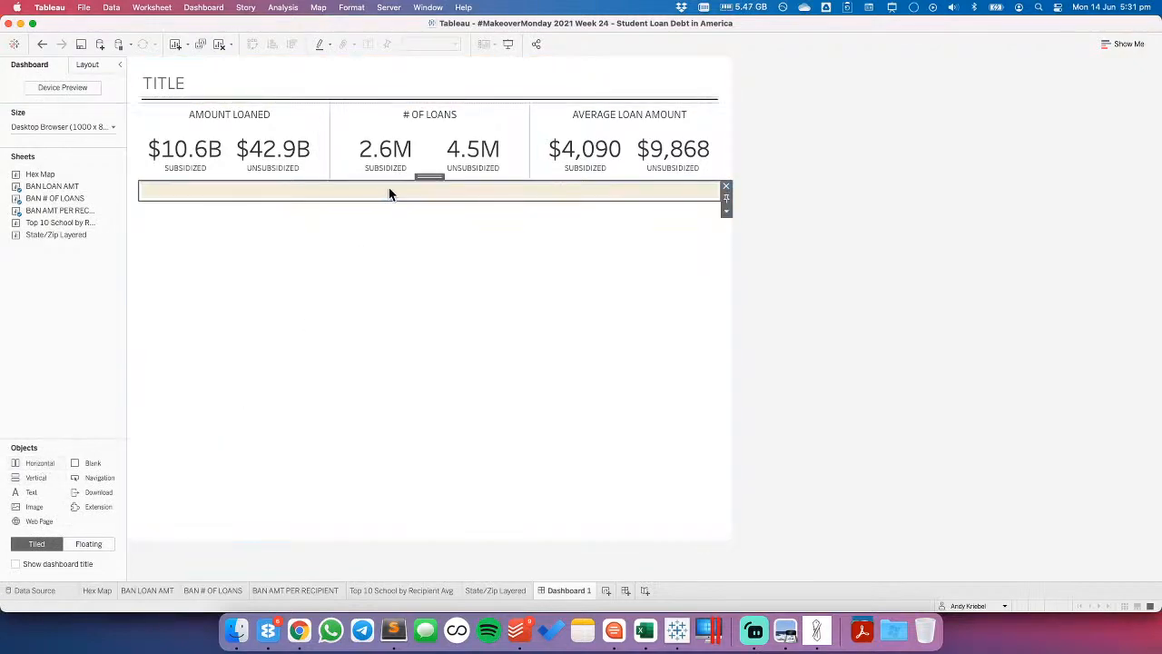
left_click_drag(429, 177, 426, 270)
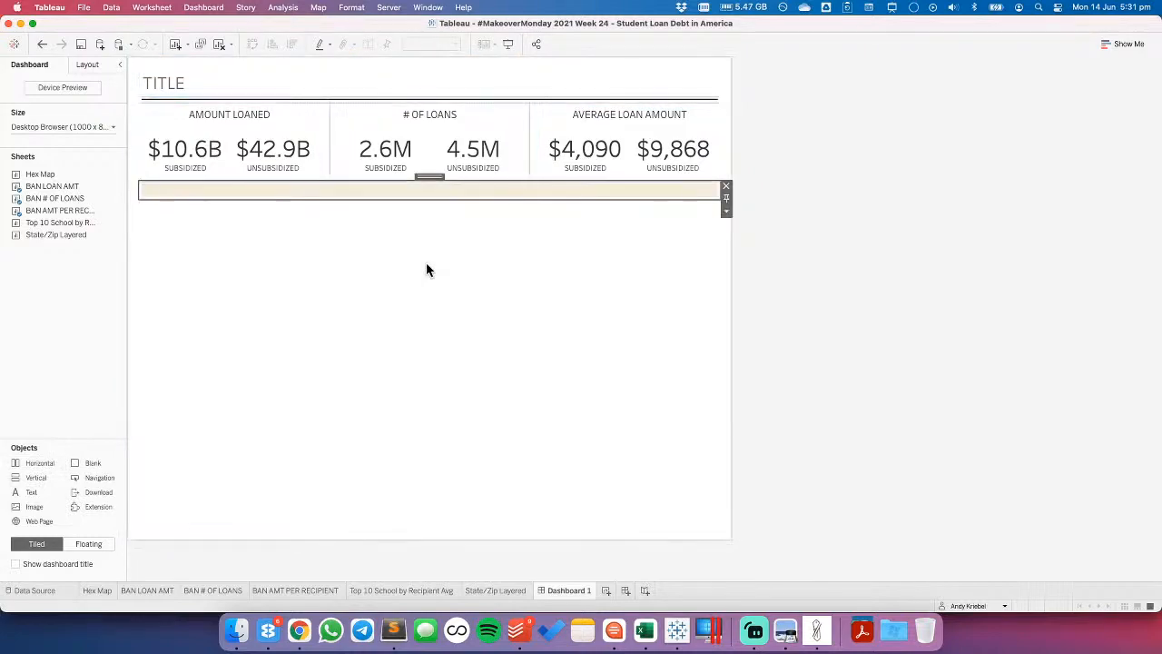
- Add the Hex Map sheet to the new horizontal container and place a vertical container between it and the beige blank
mouse_move(104, 174)
left_click_drag(62, 177, 232, 257)
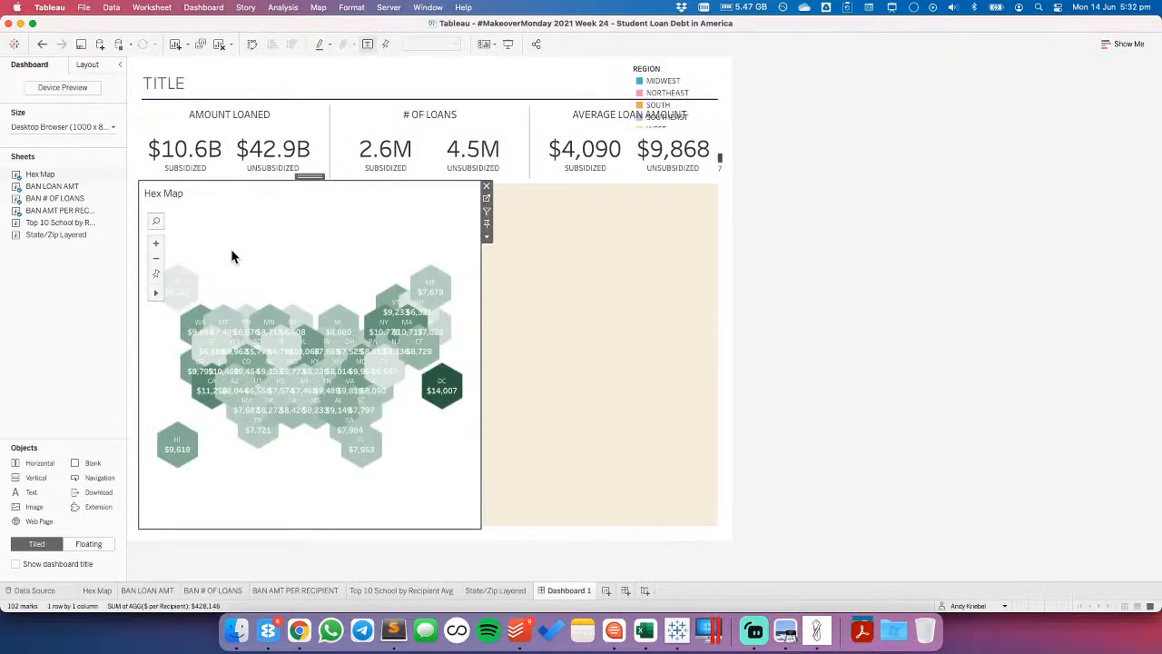
right_click(161, 195)
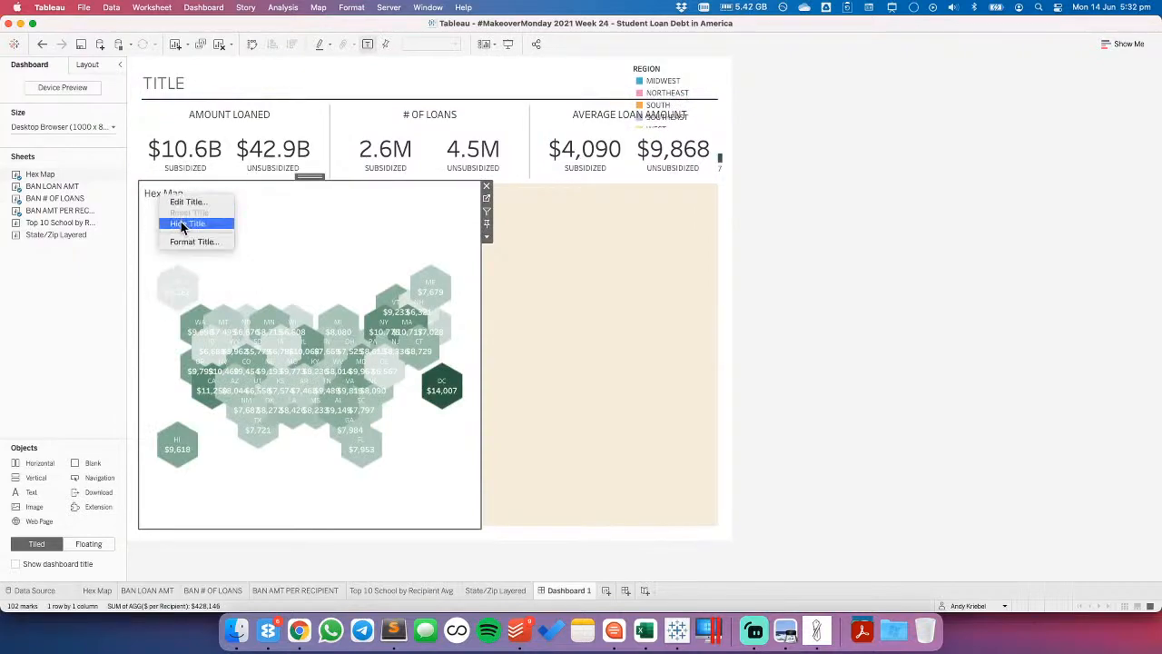
left_click(49, 311)
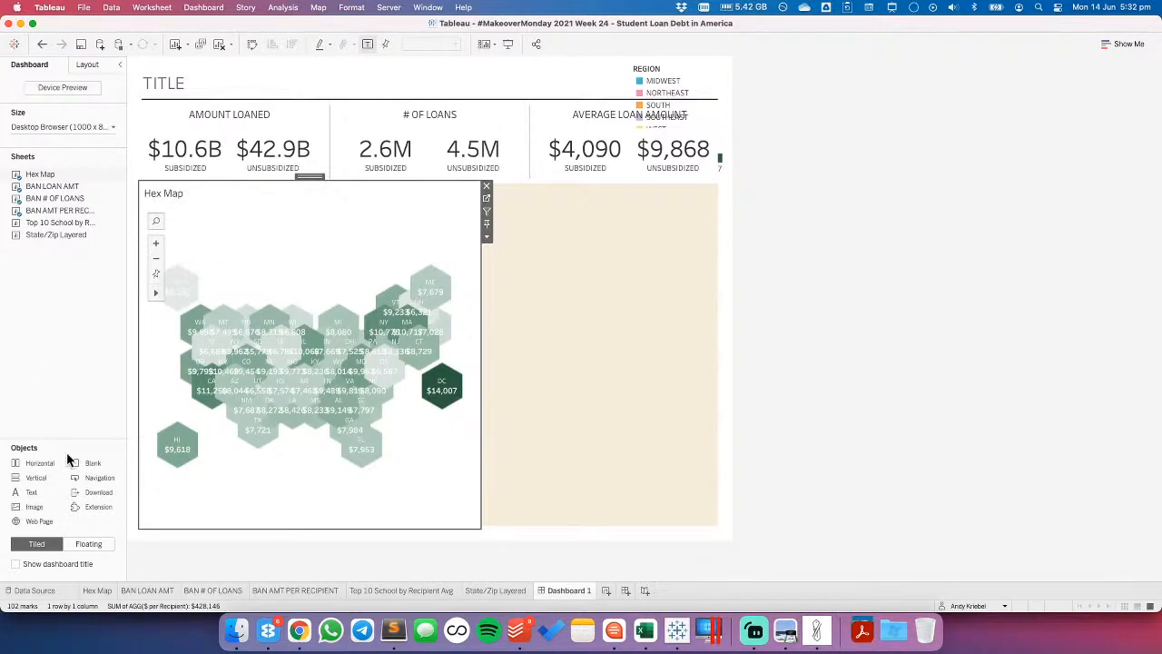
left_click_drag(34, 478, 539, 314)
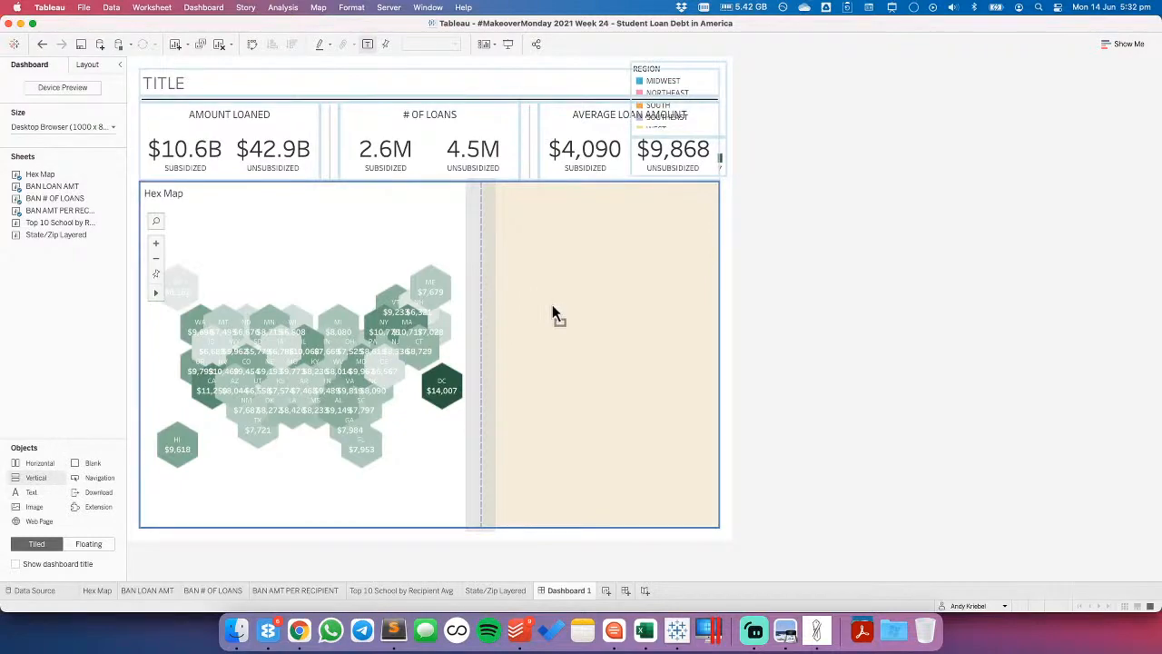
left_click_drag(554, 309, 547, 311)
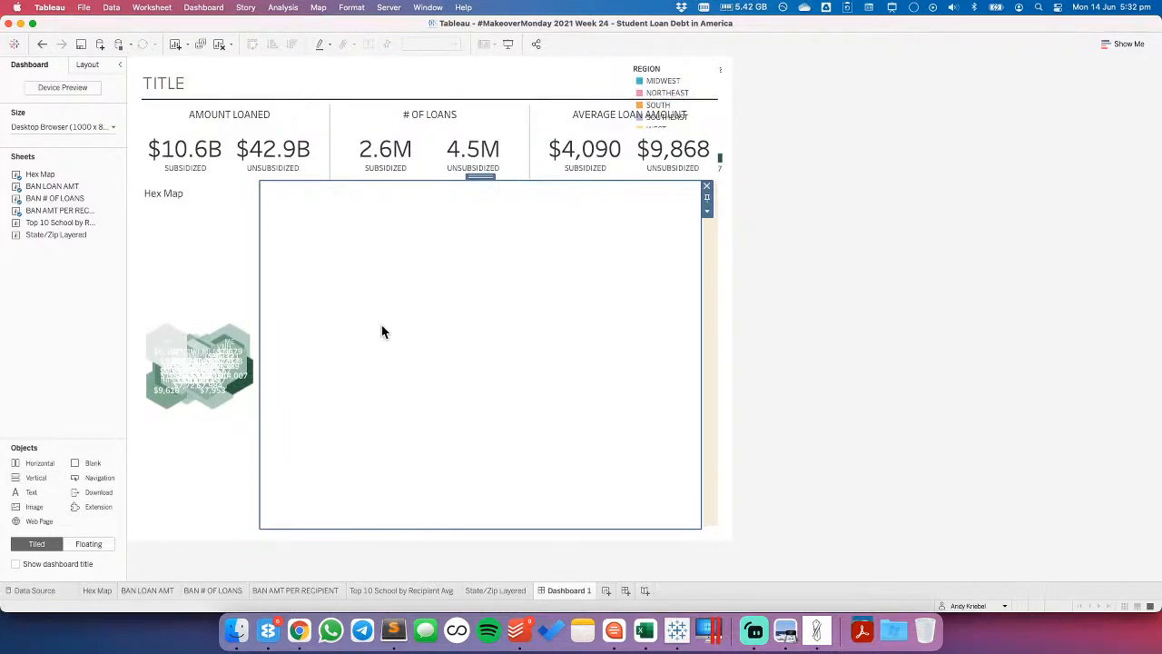
- Stack State/Zip Layered above Top 10 School by Recipient Avg in the vertical container and remove the beige blank
mouse_move(52, 227)
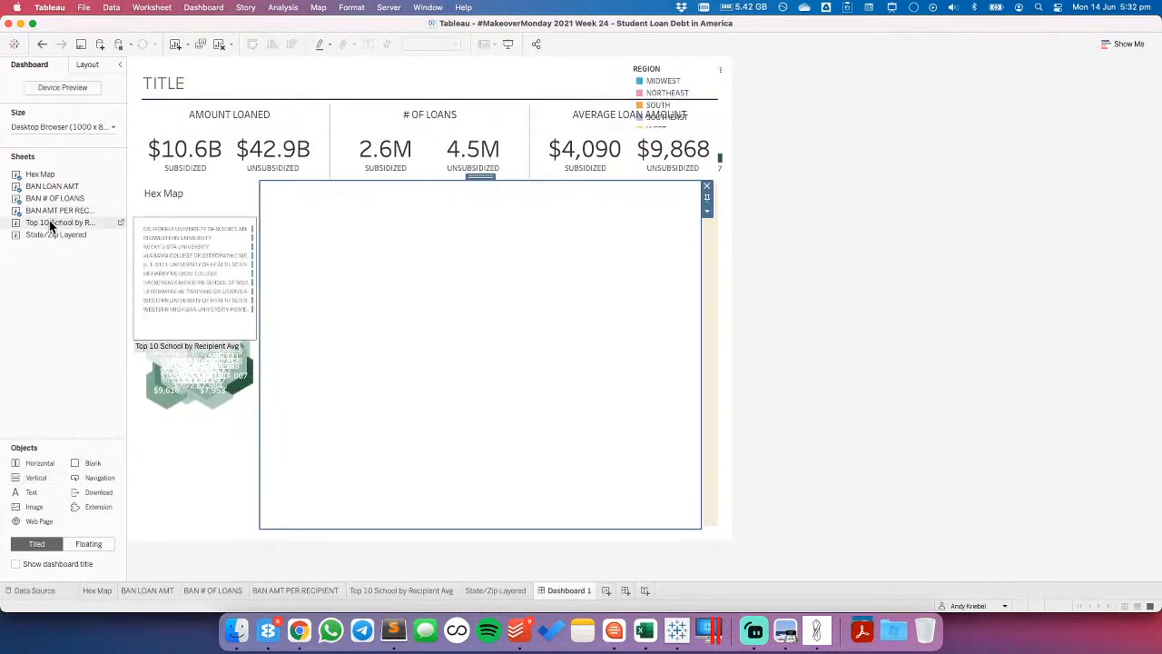
left_click_drag(52, 233, 421, 272)
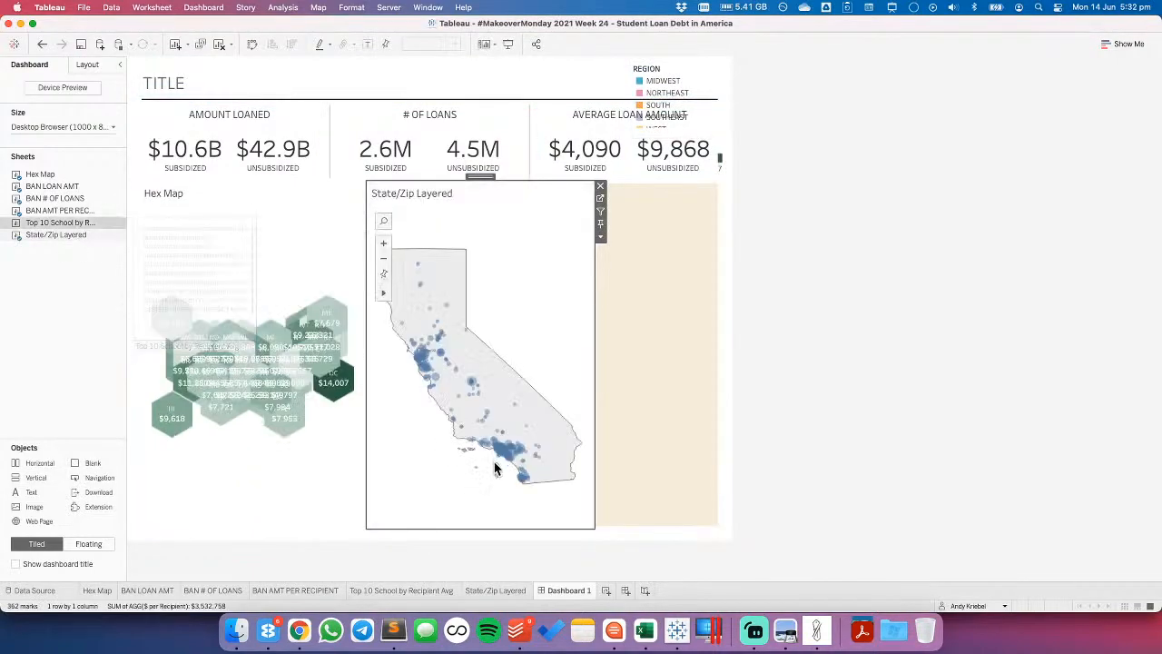
left_click_drag(493, 509, 496, 518)
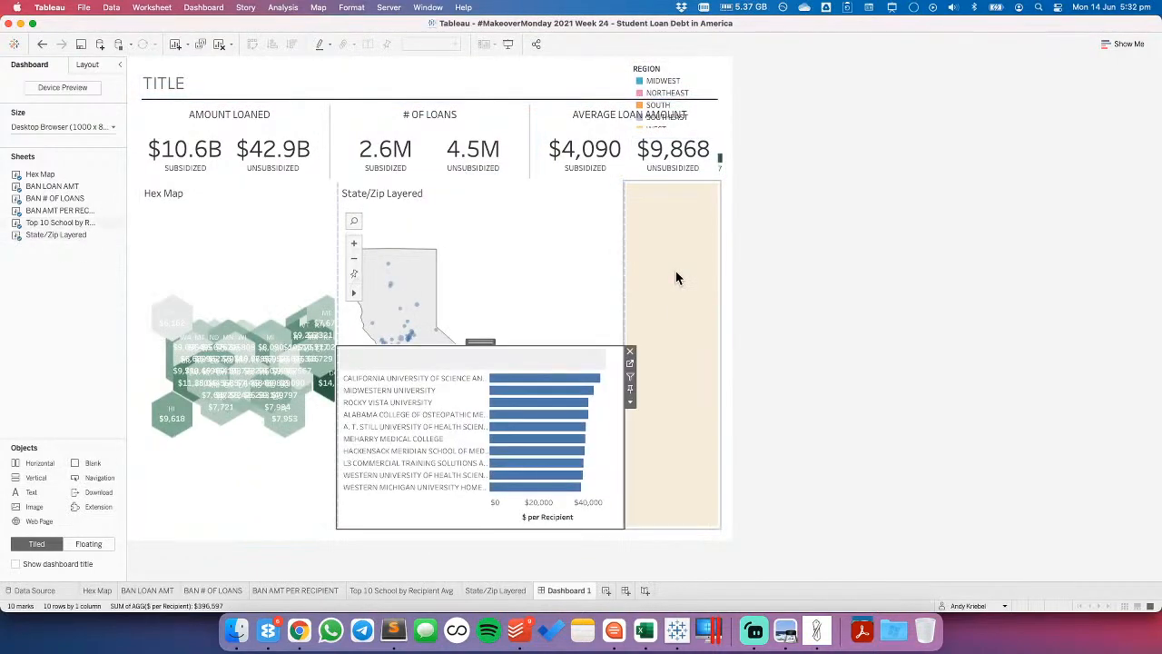
left_click(685, 200)
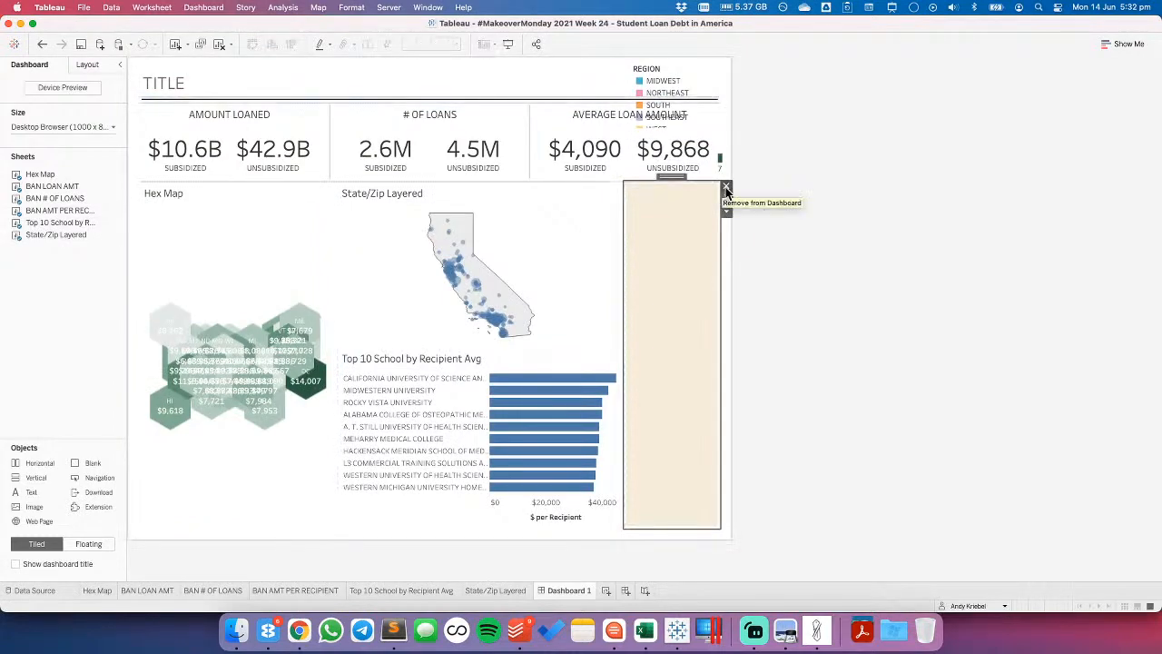
left_click(725, 189)
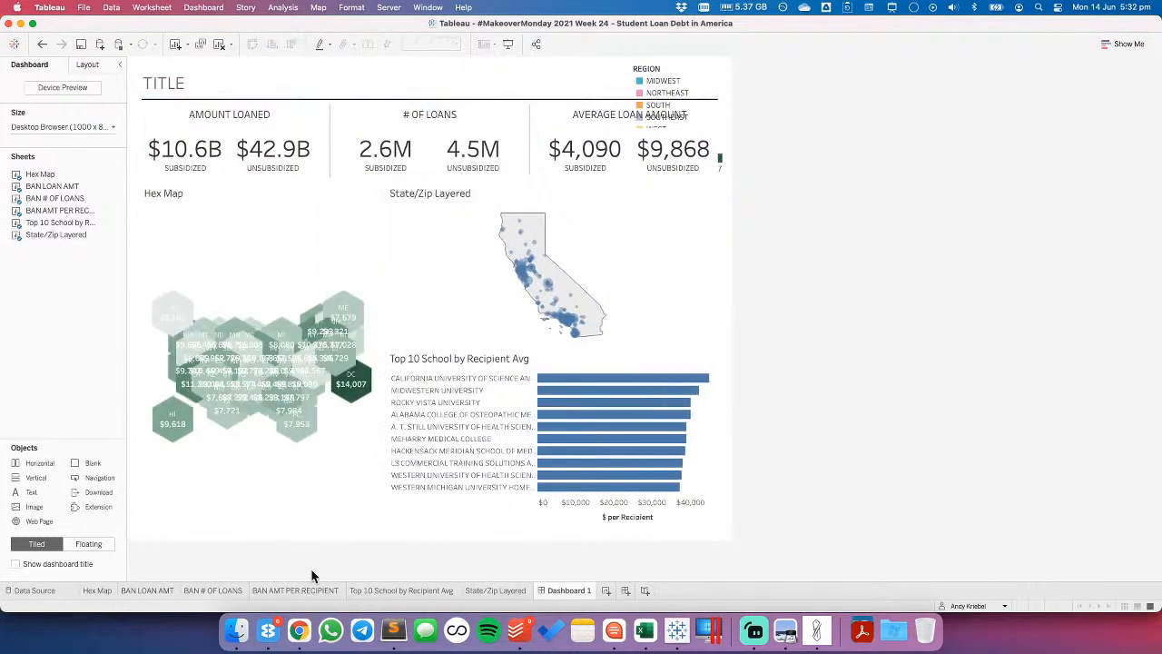
- Remove the Tiled container with the stray legends from the dashboard
left_click(87, 64)
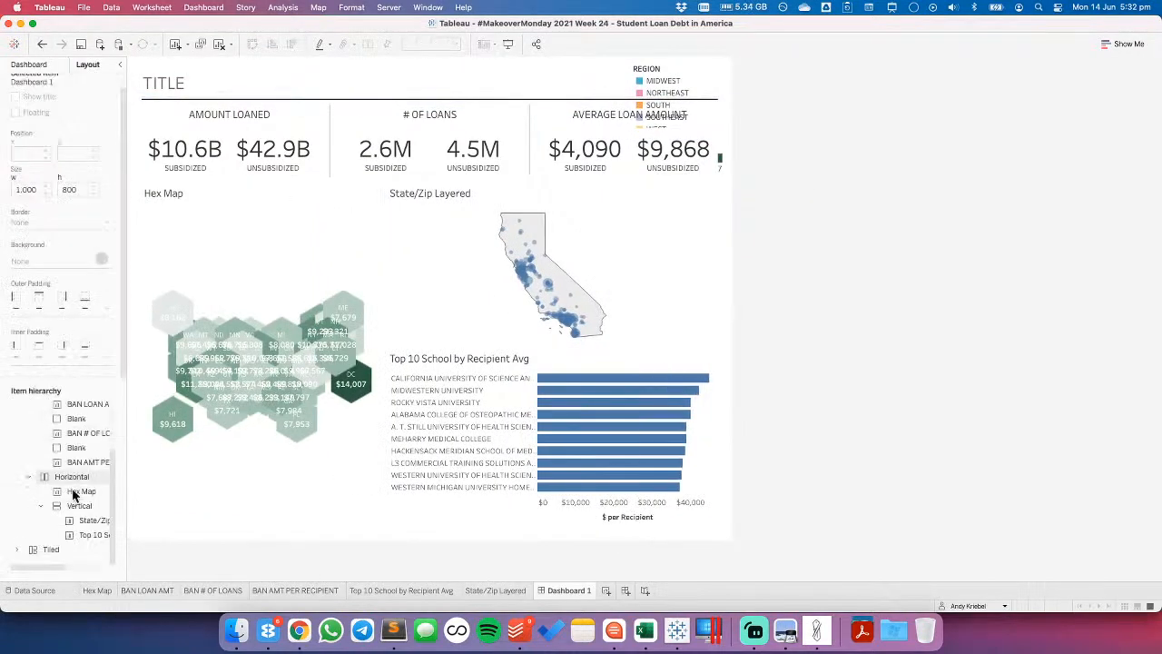
left_click(49, 550)
right_click(49, 550)
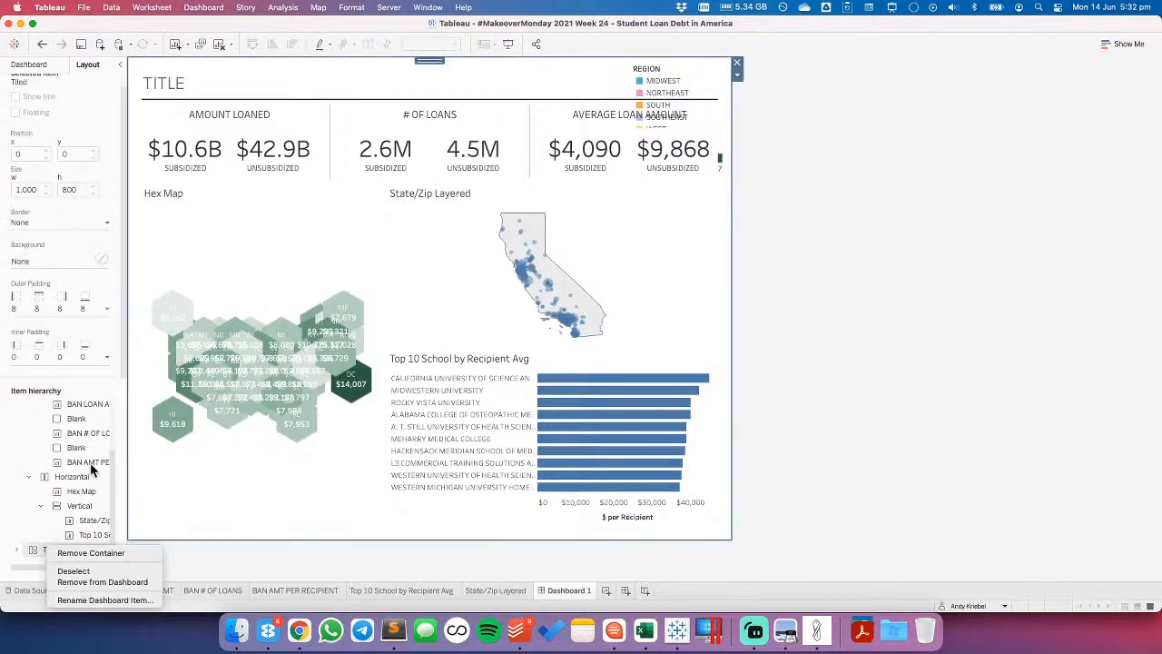
left_click(102, 583)
left_click(647, 351)
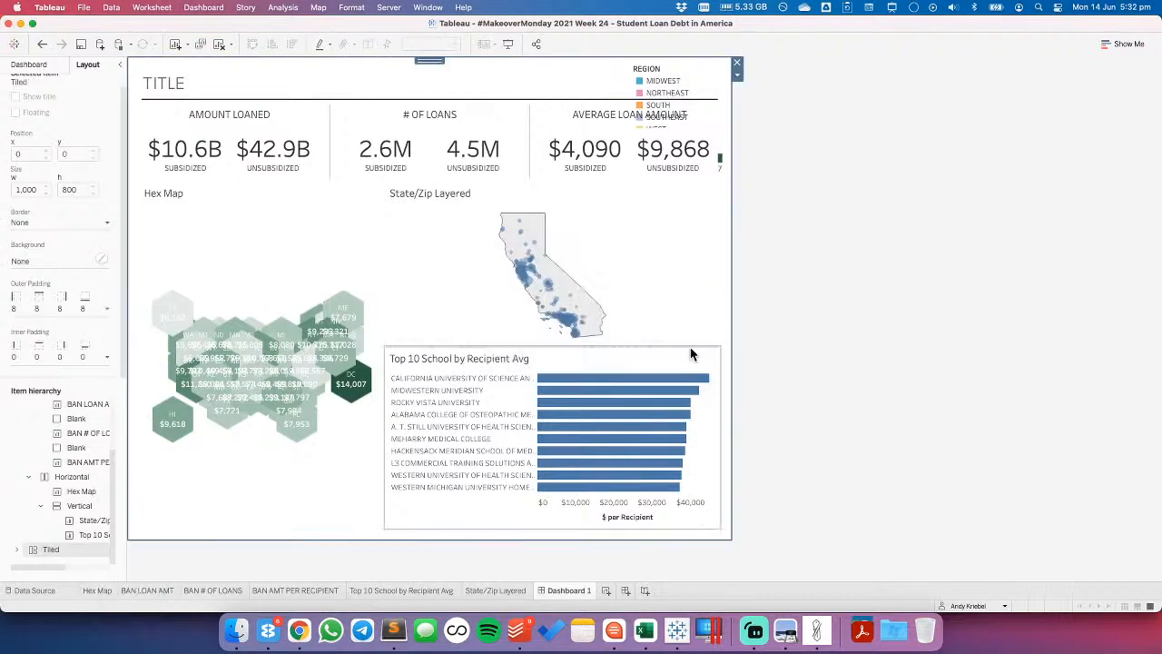
- Narrow the vertical container beside the Hex Map so that the Hex Map widens to about 582 px
left_click(627, 252)
double_click(553, 177)
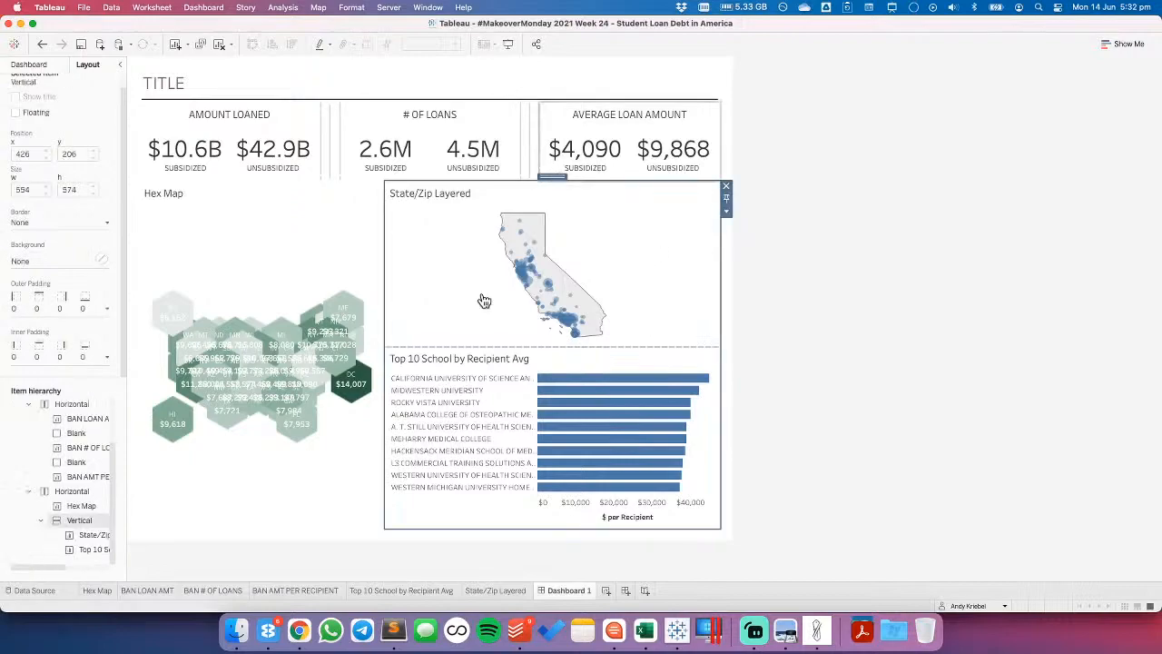
left_click_drag(384, 336, 490, 336)
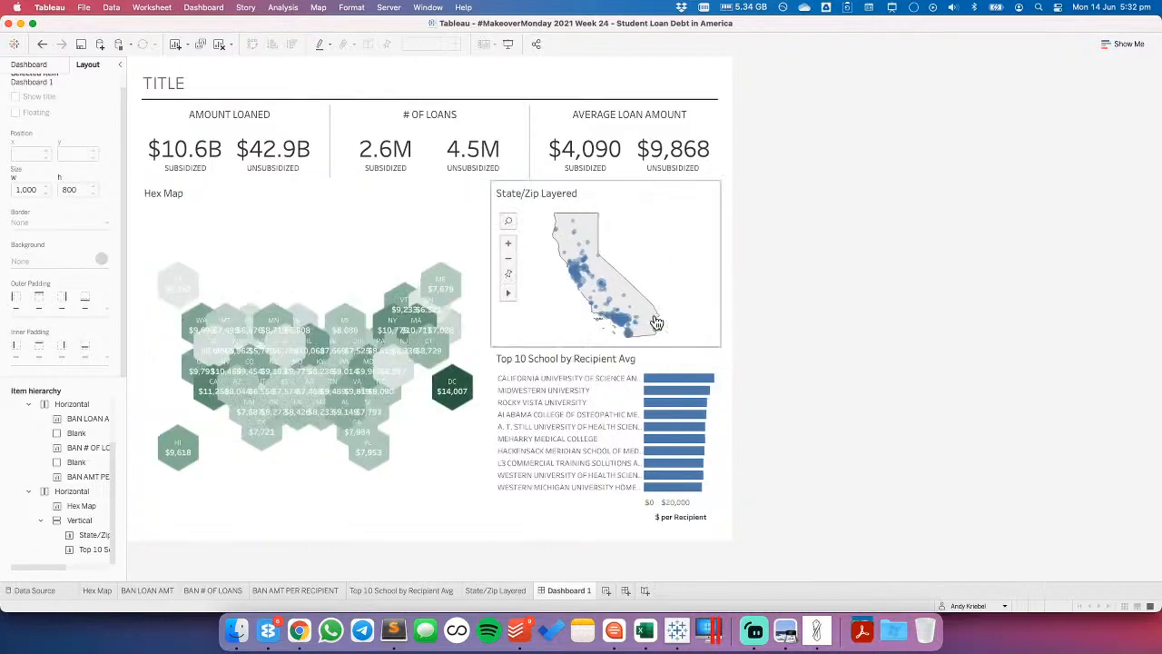
left_click(704, 259)
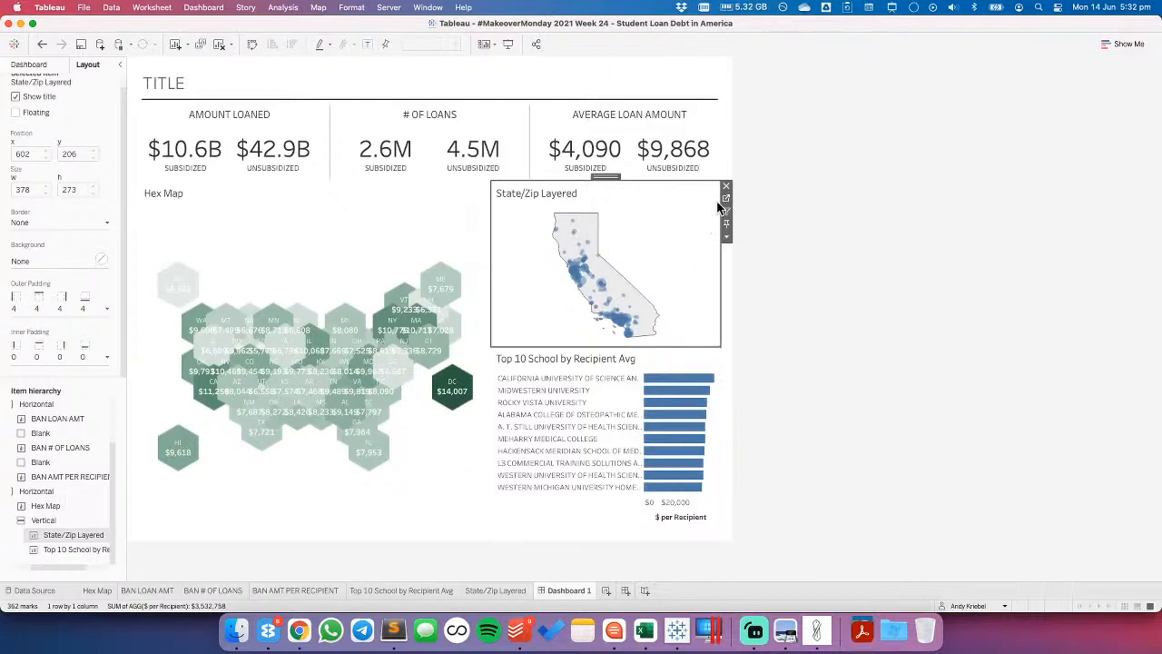
- Copy hex colour 2A593F from the $ per Recipient palette on the Hex Map sheet, leaving the palette unchanged
left_click(147, 594)
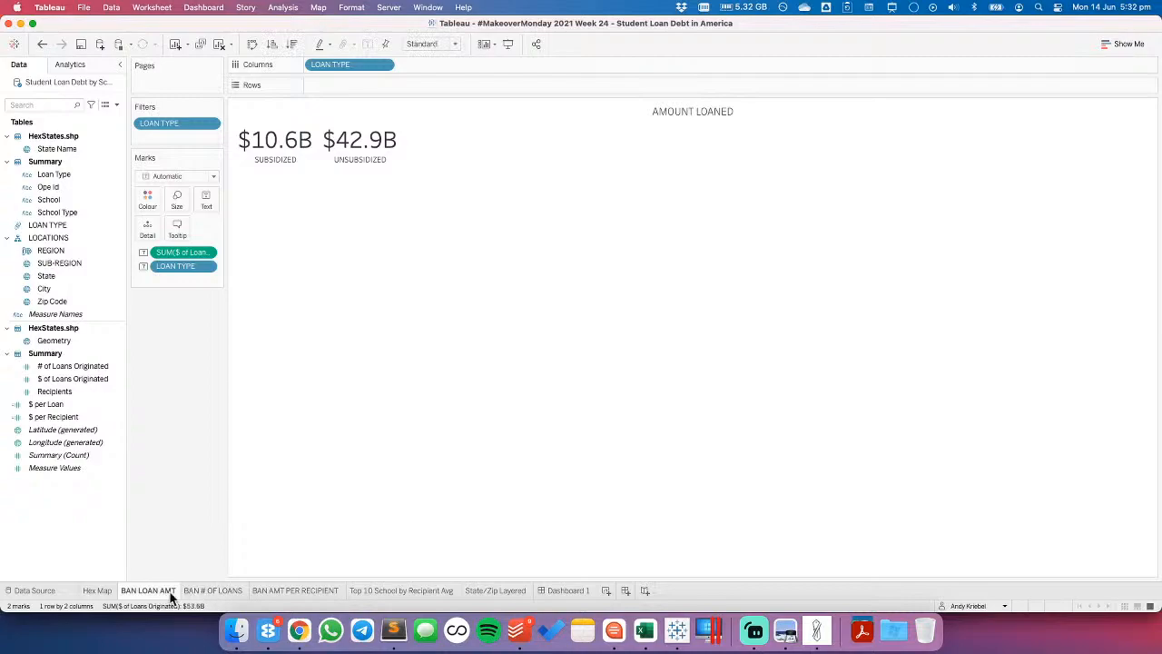
left_click(97, 590)
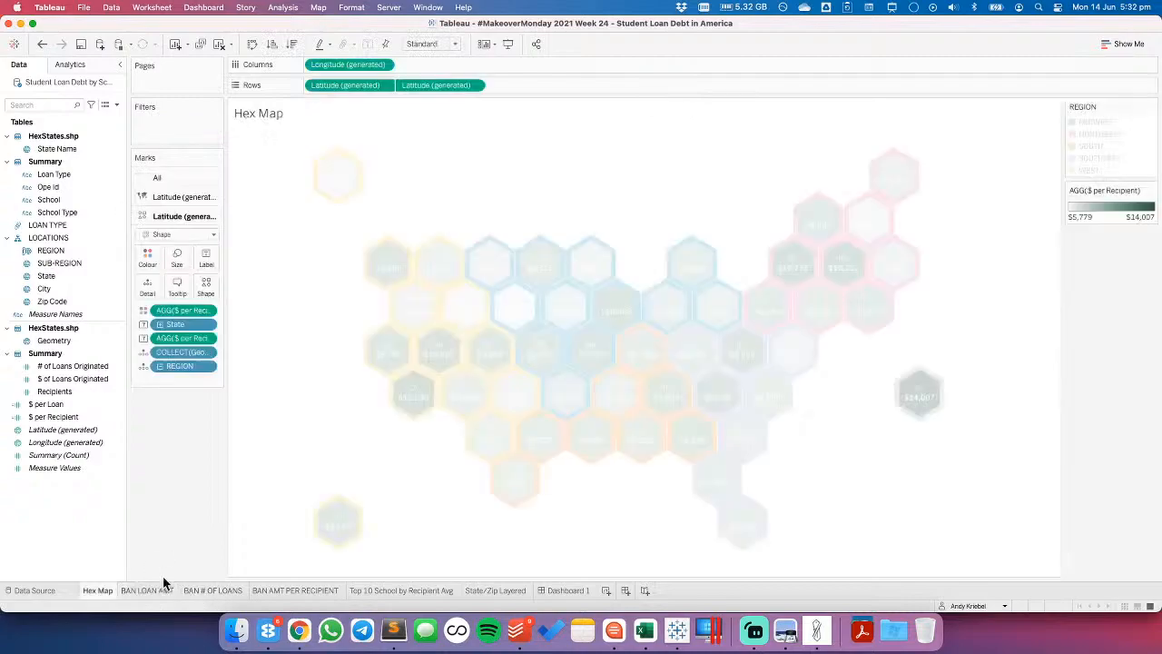
double_click(1115, 218)
left_click(691, 275)
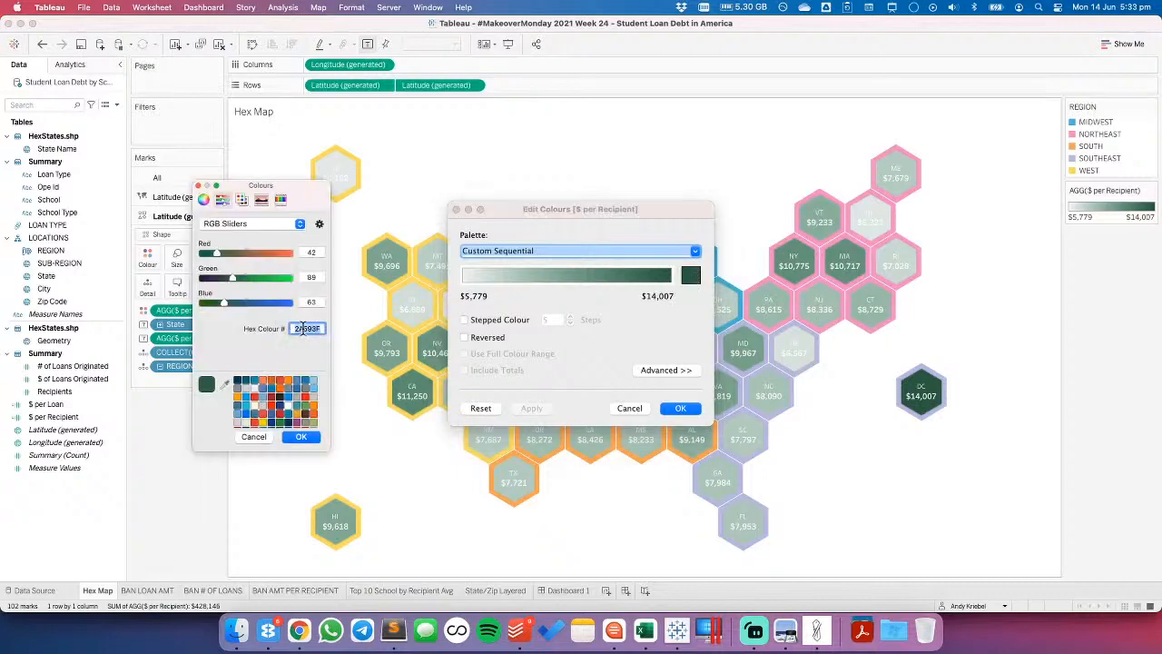
left_click(638, 409)
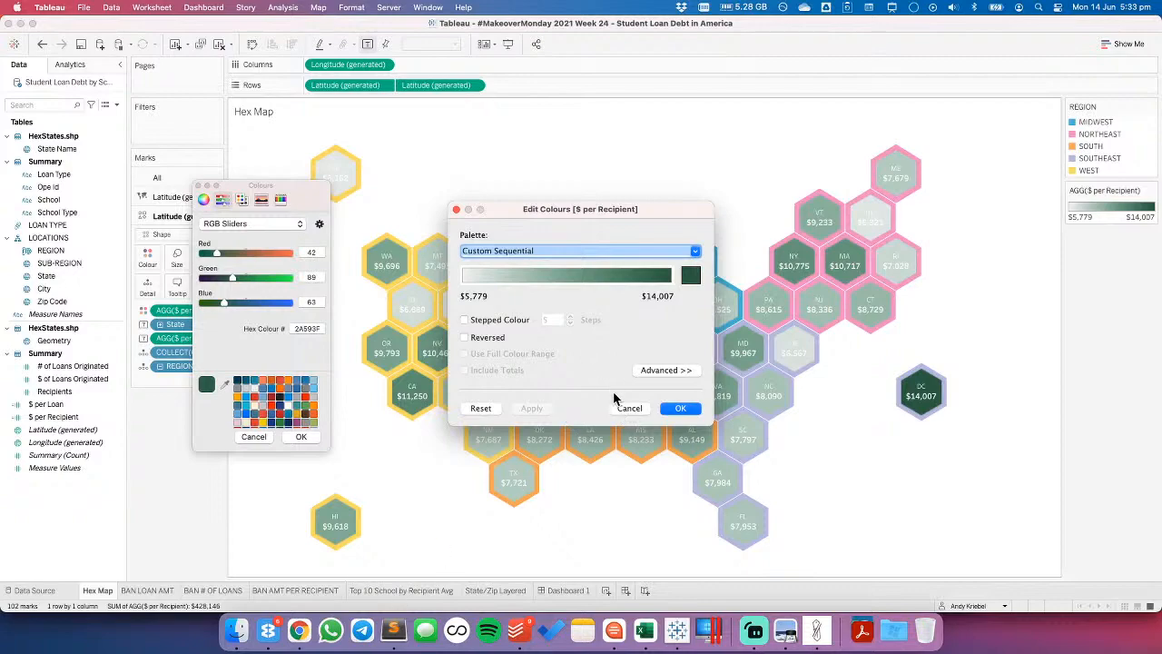
left_click(254, 438)
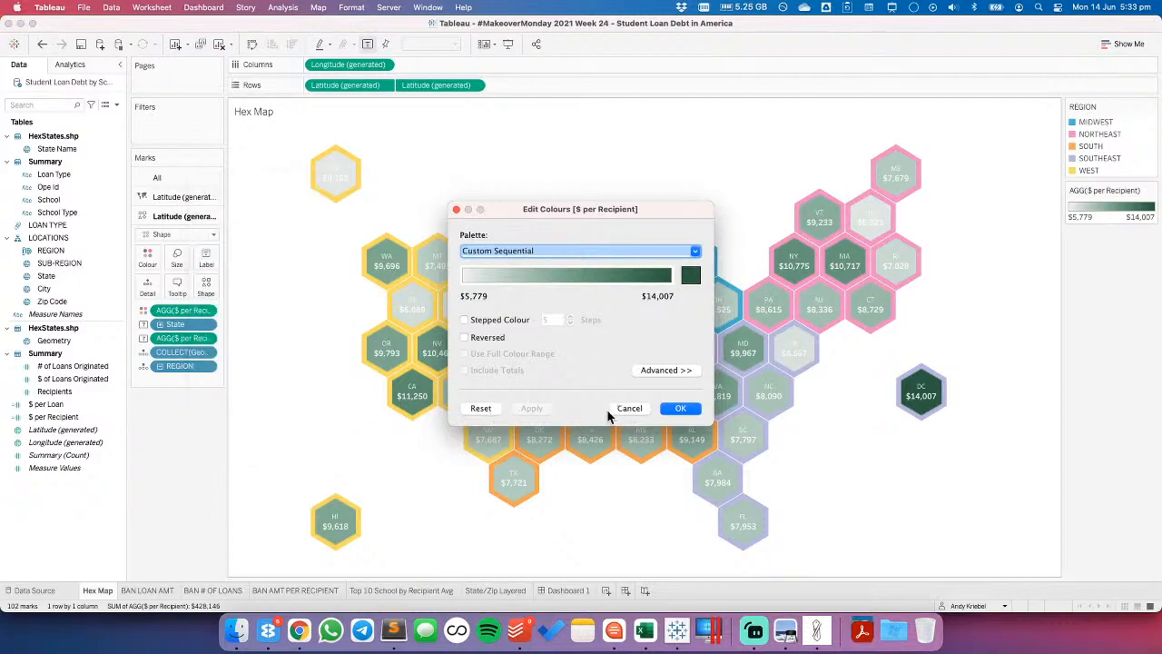
left_click(625, 409)
- Colour the Zip Code circles on the State/Zip Layered sheet by $ per Recipient
left_click(484, 592)
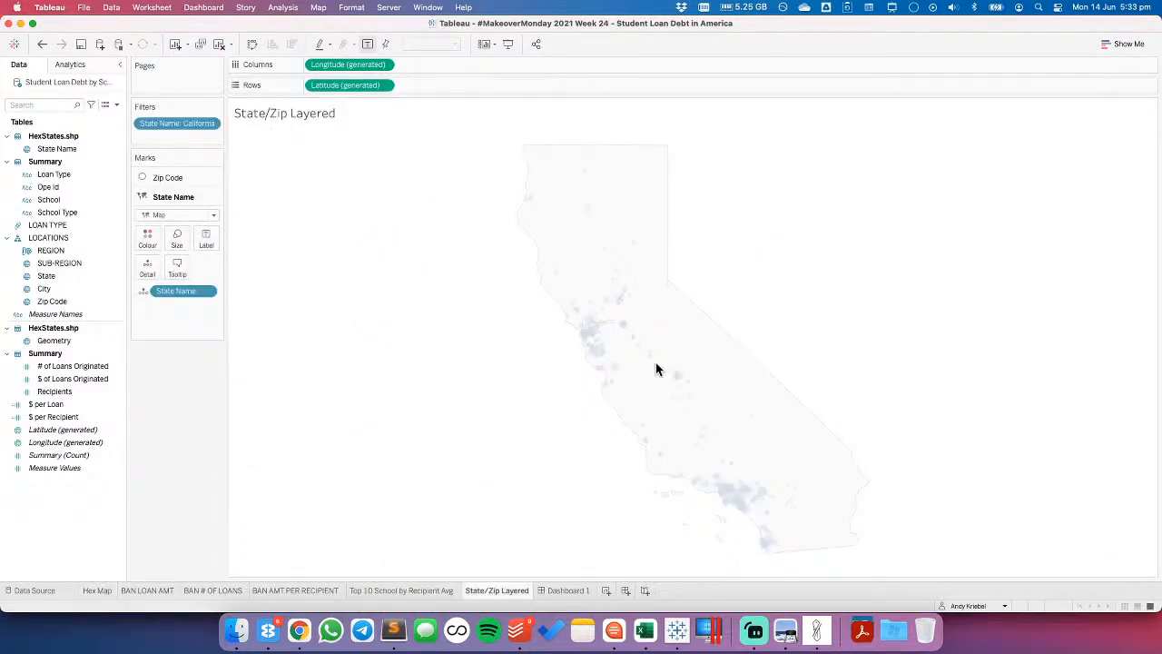
left_click(160, 193)
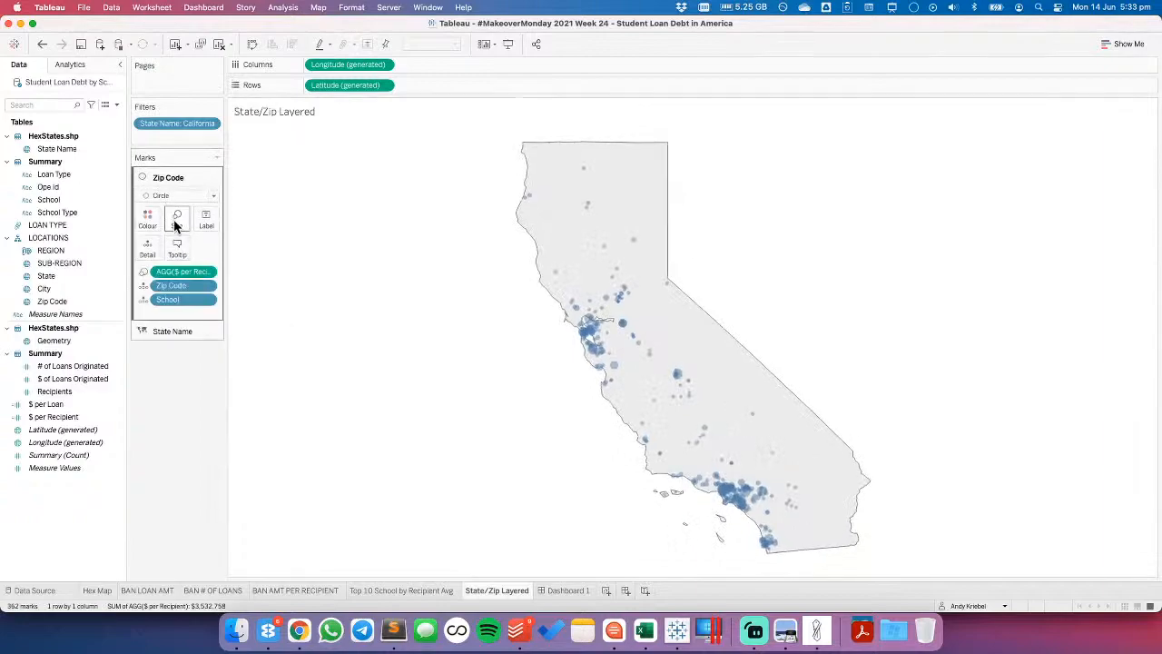
left_click_drag(60, 416, 147, 219)
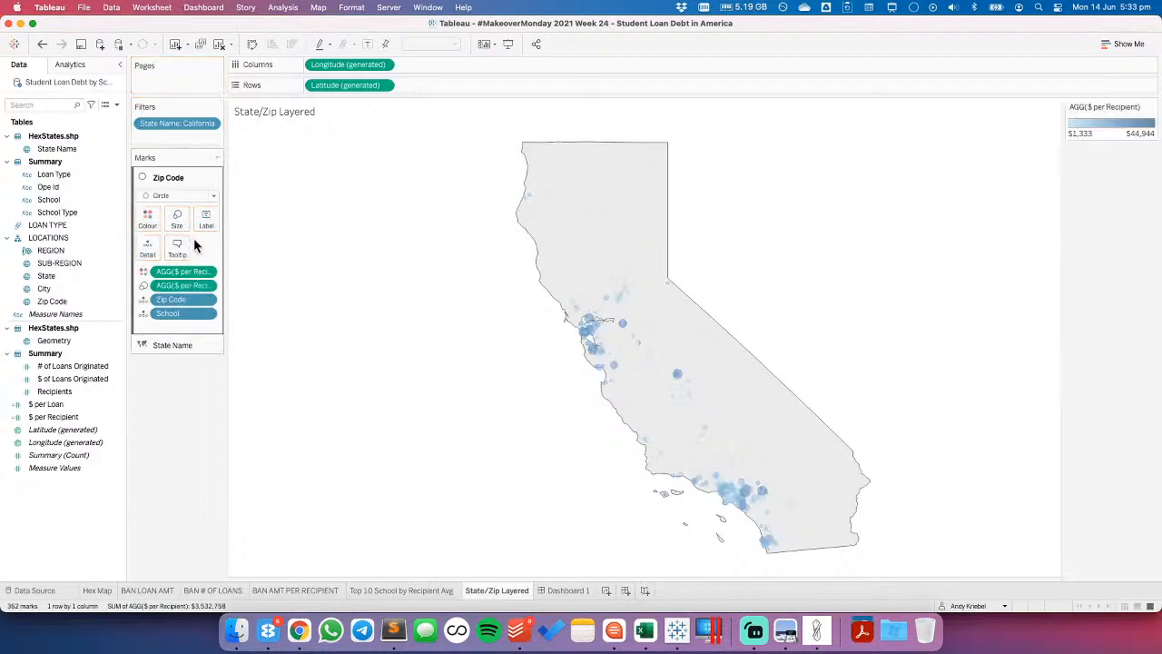
- Set the default colour of $ per Recipient to a custom sequential palette using the copied hex colour 2A593F
right_click(78, 419)
mouse_move(176, 343)
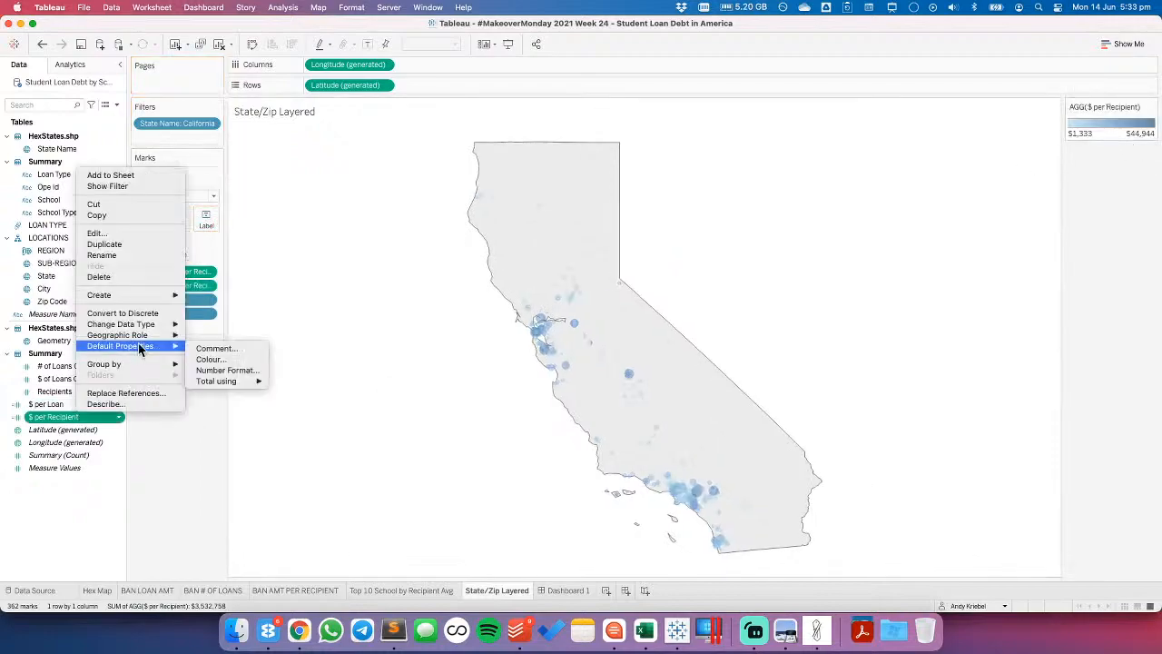
left_click(220, 361)
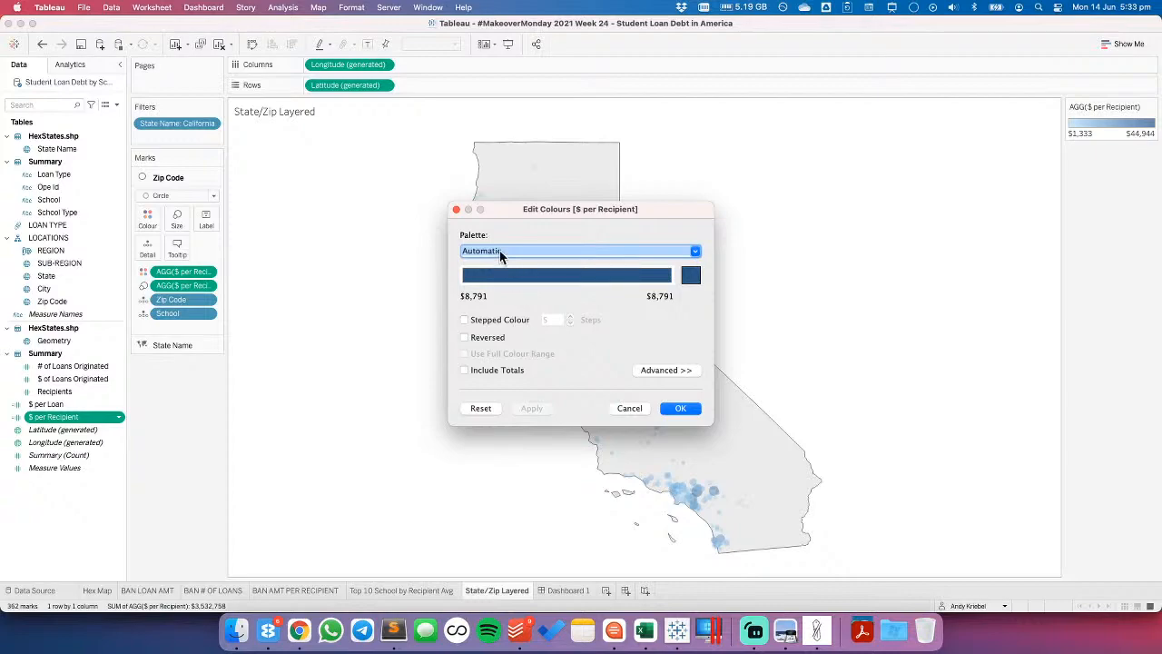
left_click(691, 275)
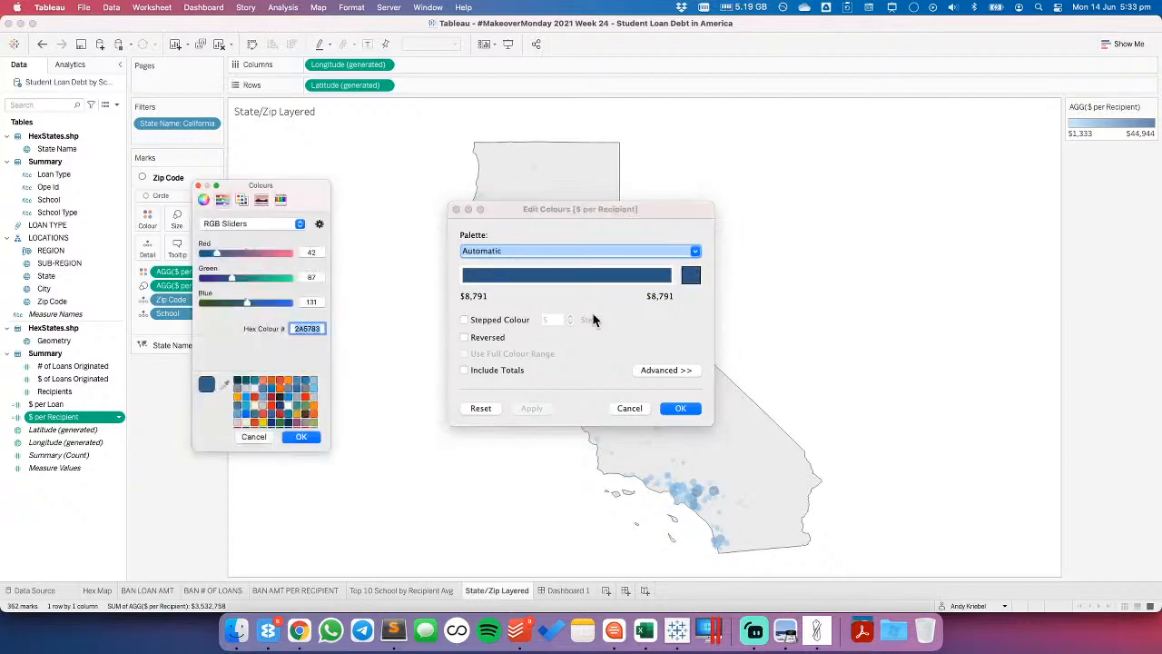
key("super+v")
left_click(296, 438)
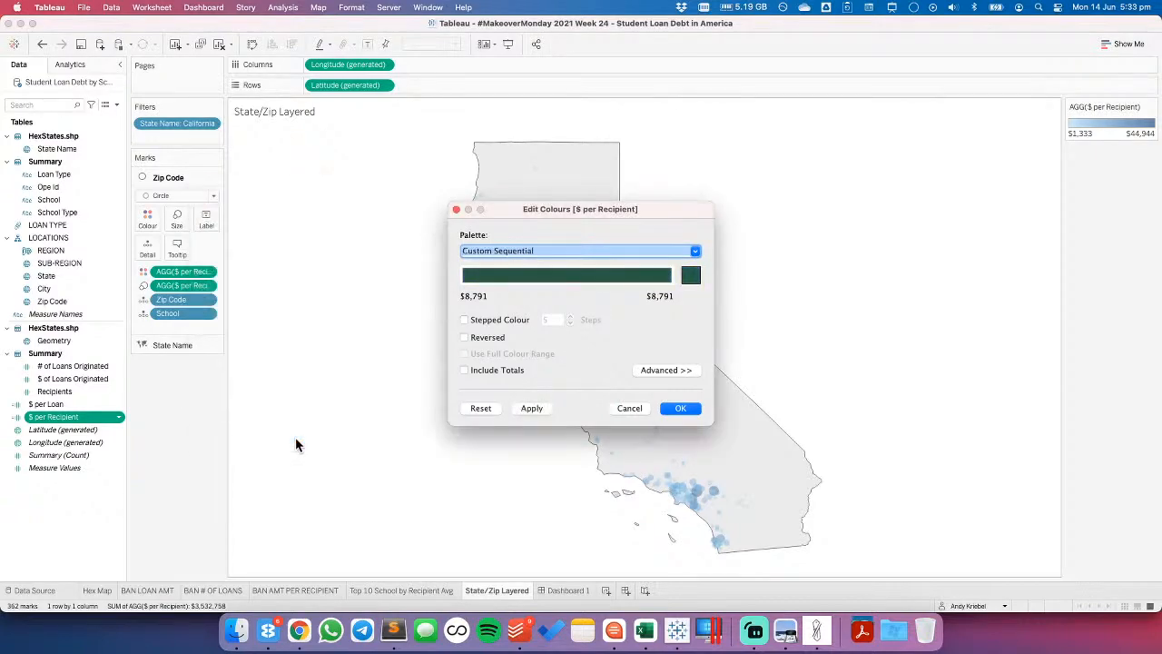
key("Return")
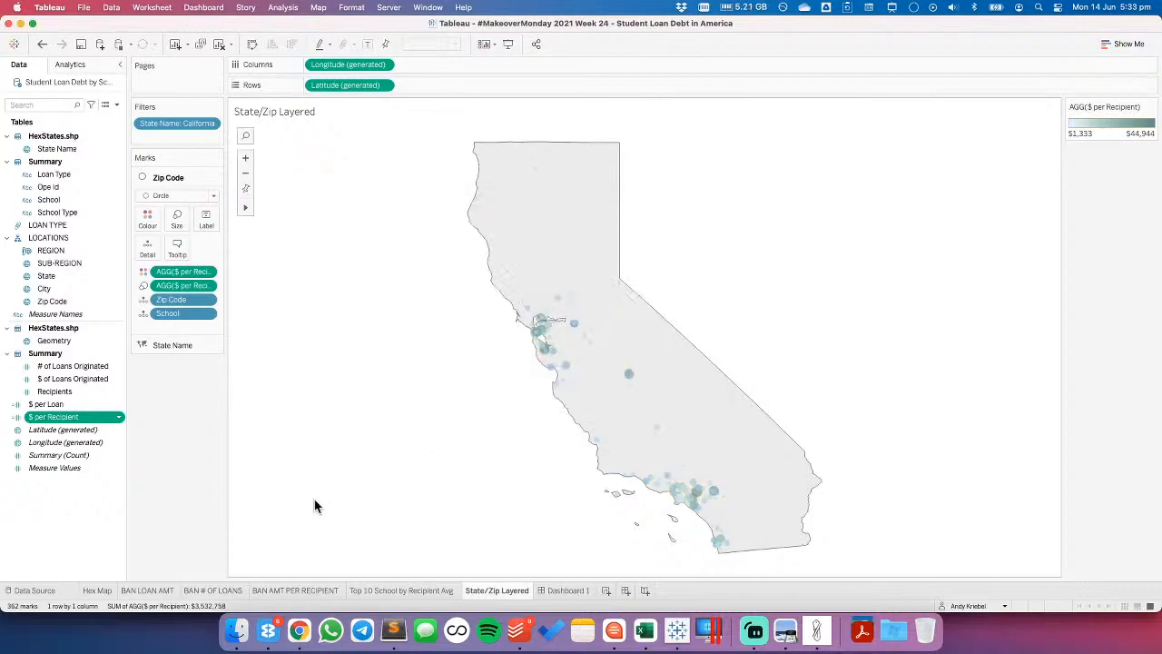
- Change the # OF LOANS title on Dashboard 1 to NUMBER OF LOANS
left_click(563, 590)
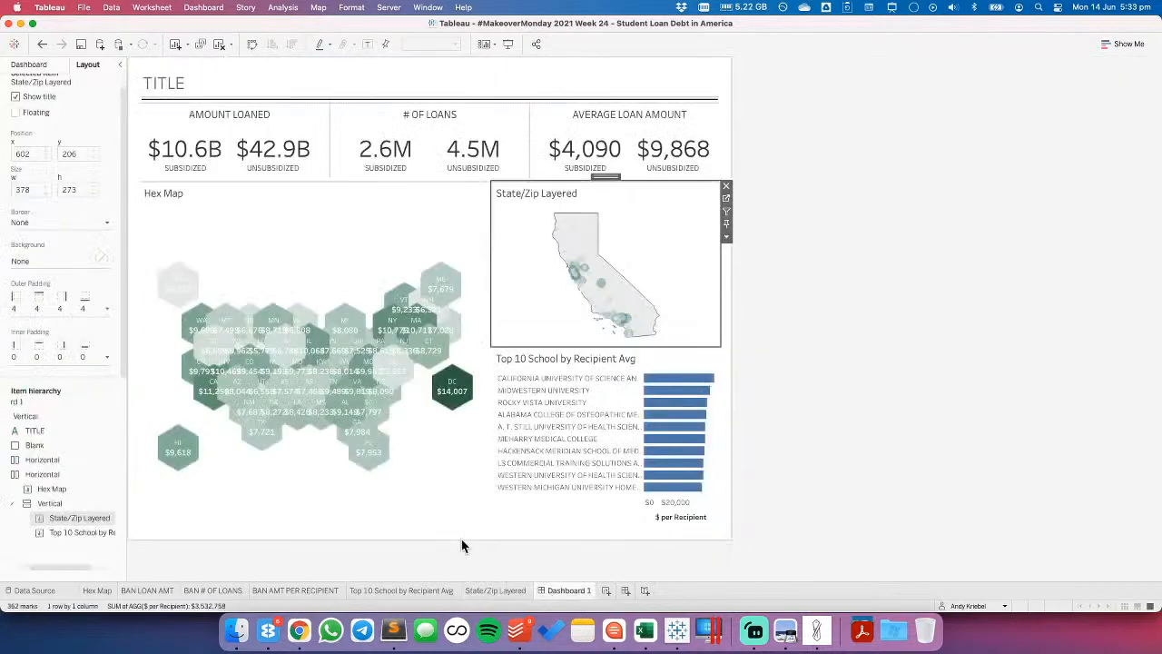
left_click(426, 118)
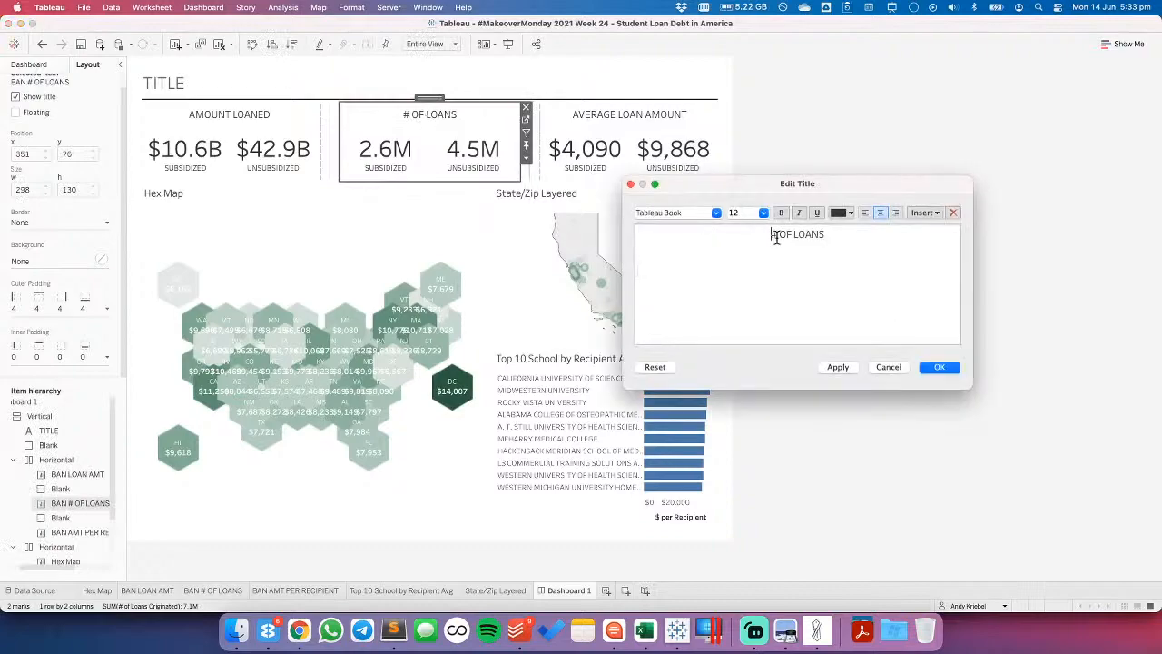
double_click(773, 234)
type("NUBER")
left_click(773, 234)
type("M")
left_click(941, 366)
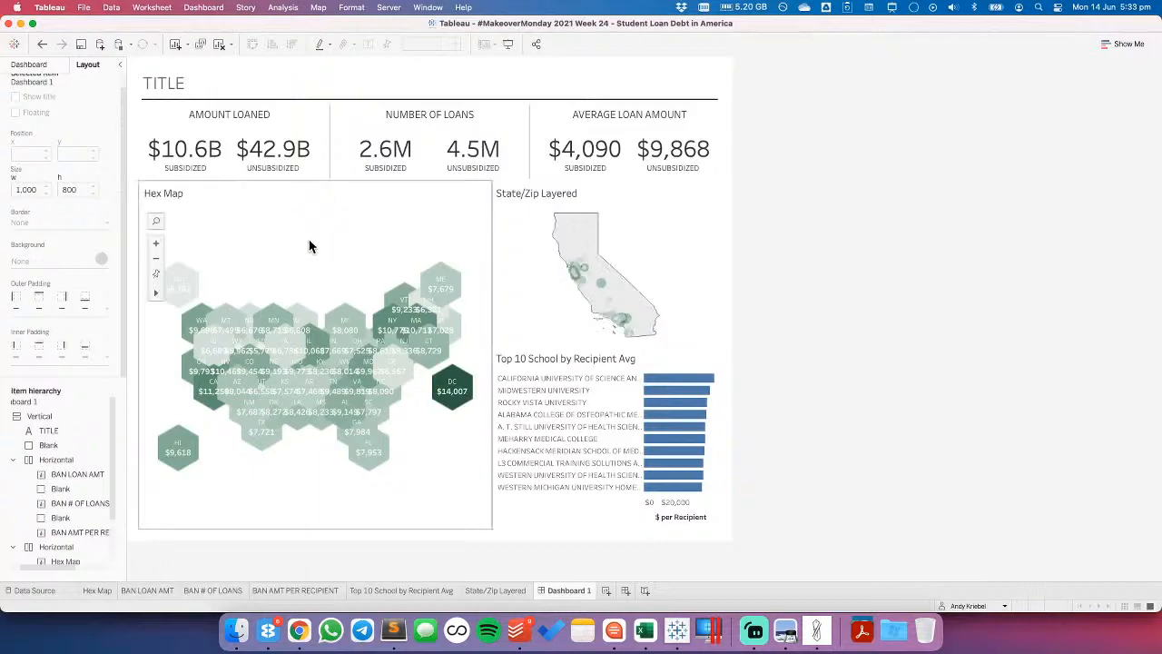
- Remove the Top 10 School by Recipient Avg sheet from the dashboard
left_click(313, 263)
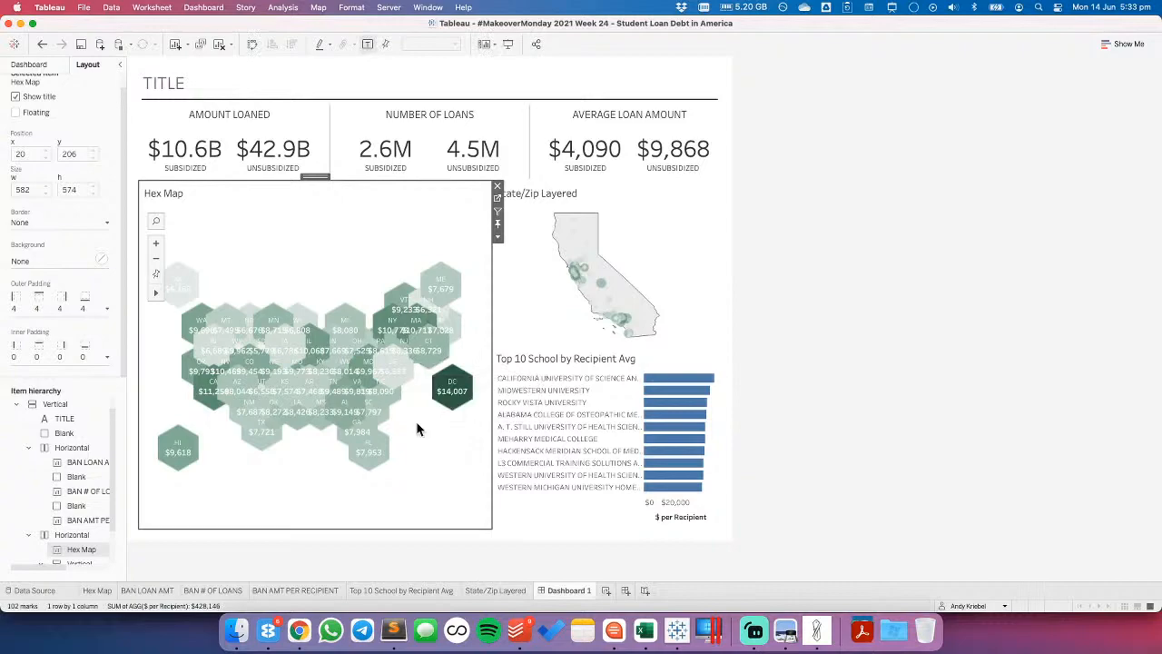
left_click(552, 310)
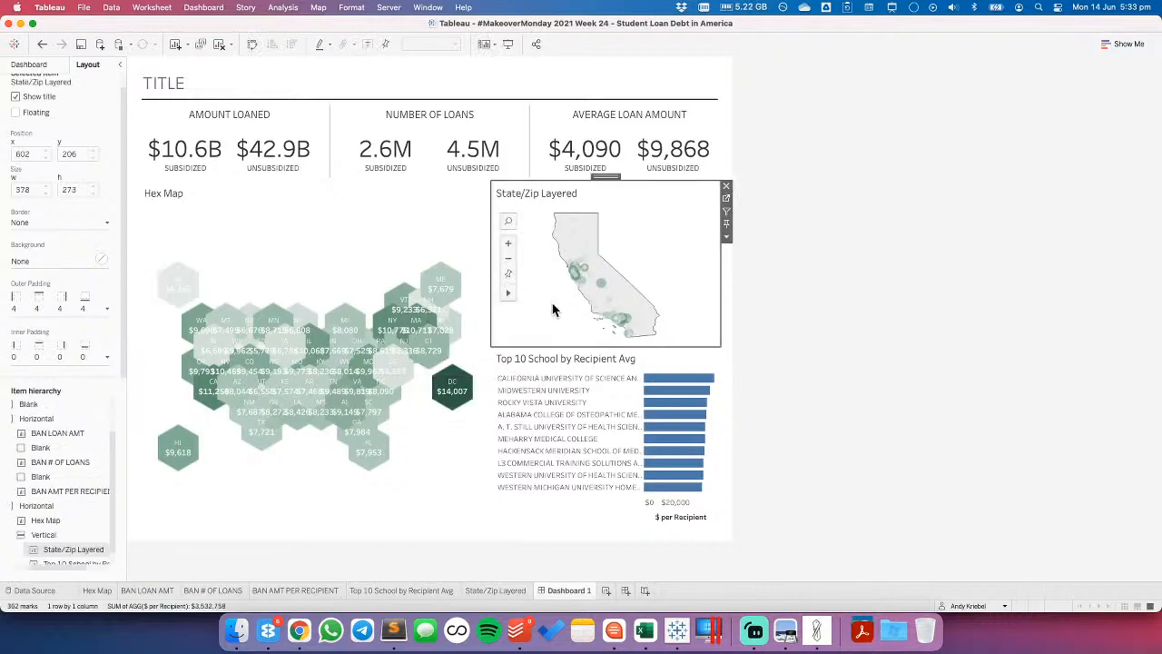
left_click(556, 361)
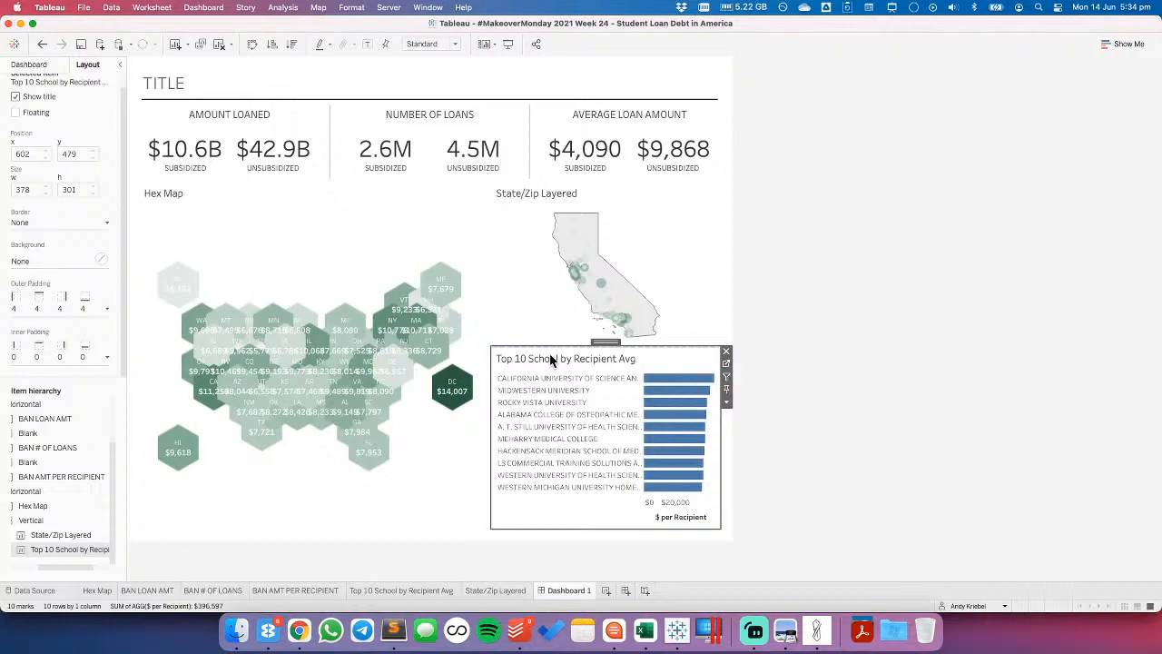
left_click(726, 354)
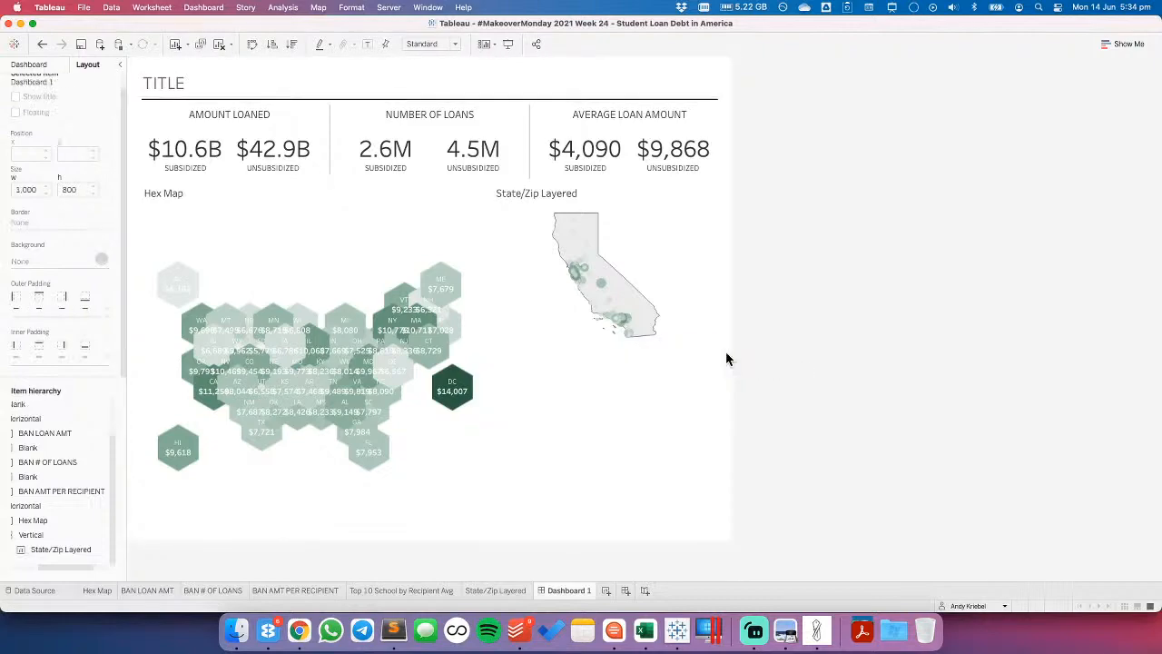
- Remove the vertical container around State/Zip Layered, keeping the sheet beside the Hex Map
left_click(656, 209)
double_click(606, 177)
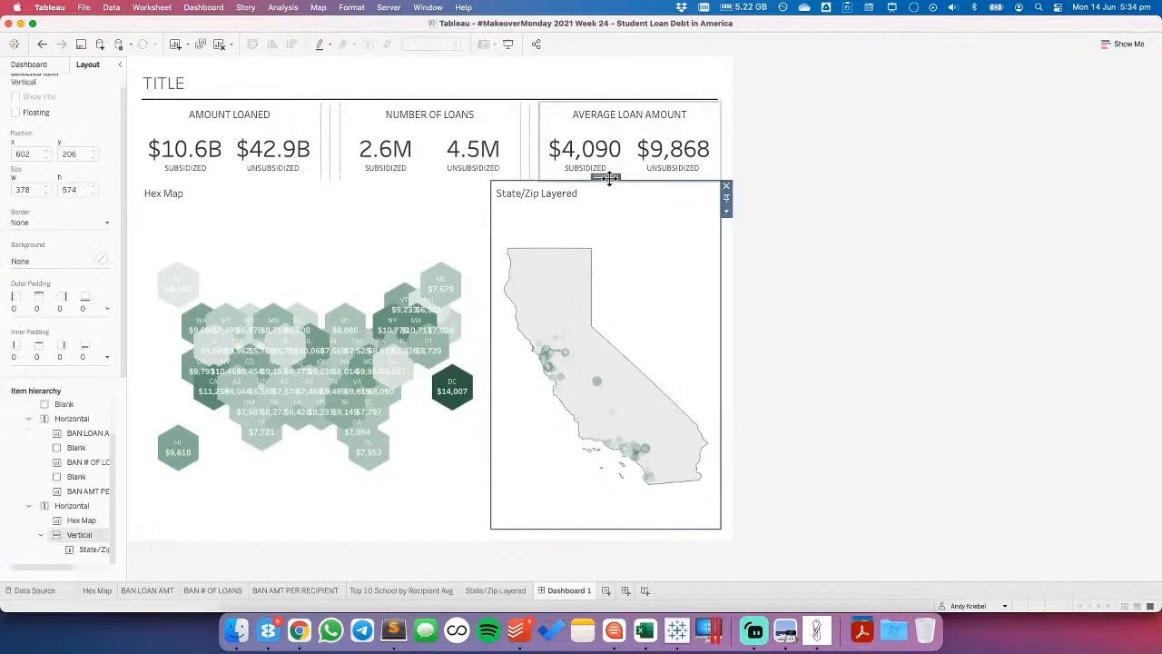
left_click(727, 212)
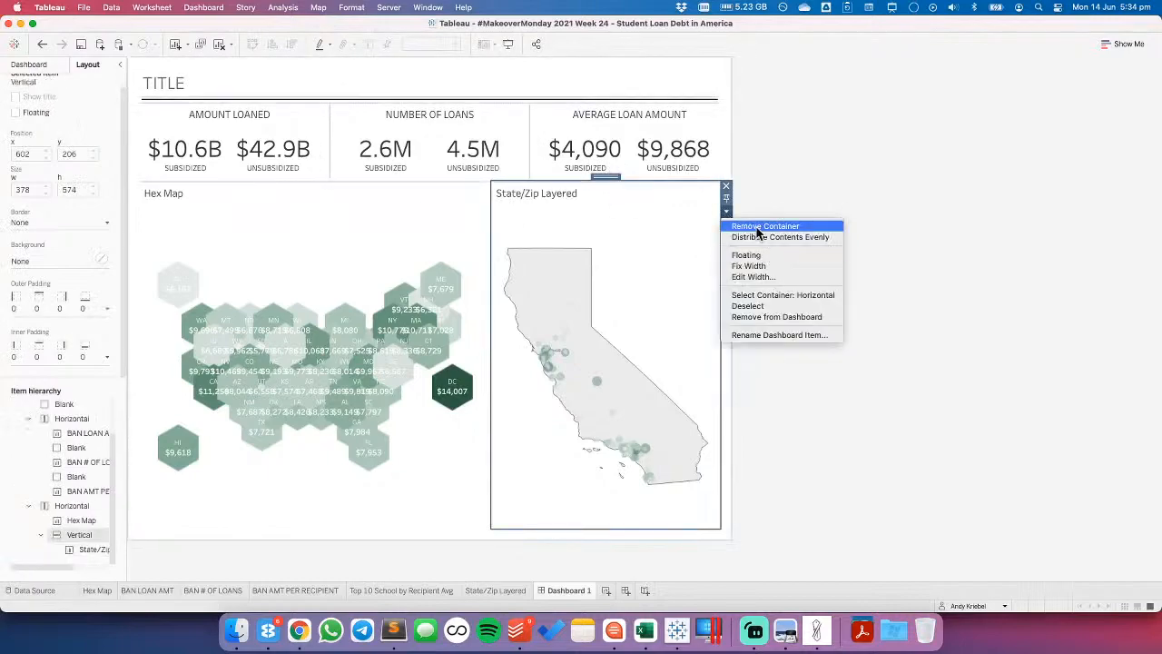
left_click(758, 227)
left_click(587, 235)
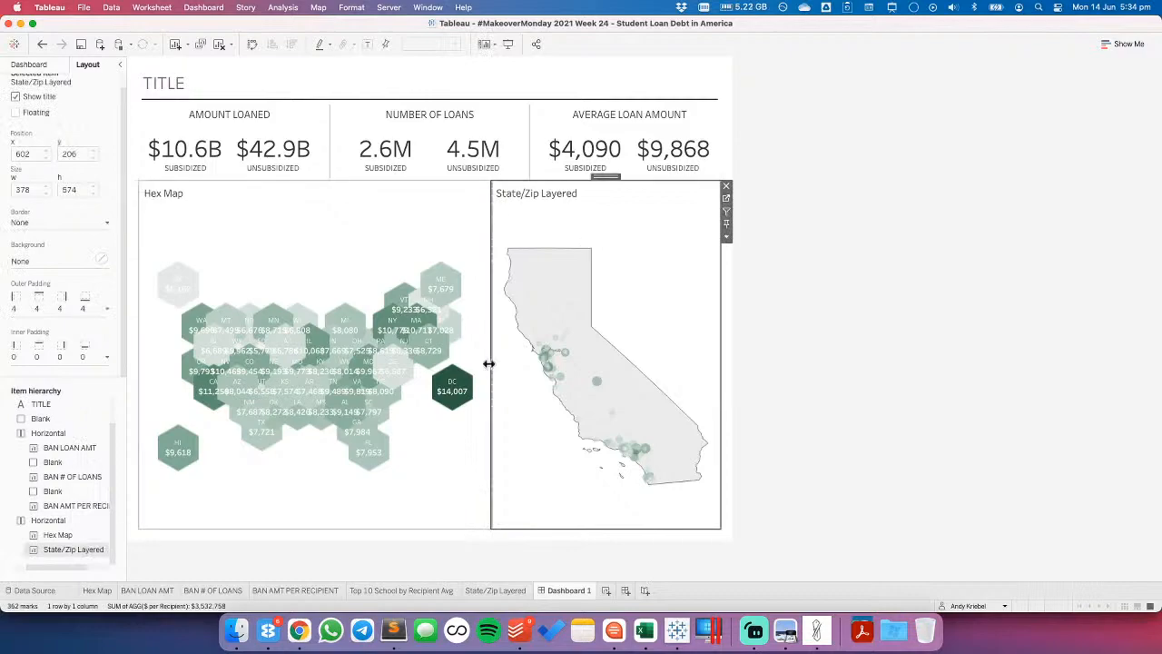
left_click(355, 236)
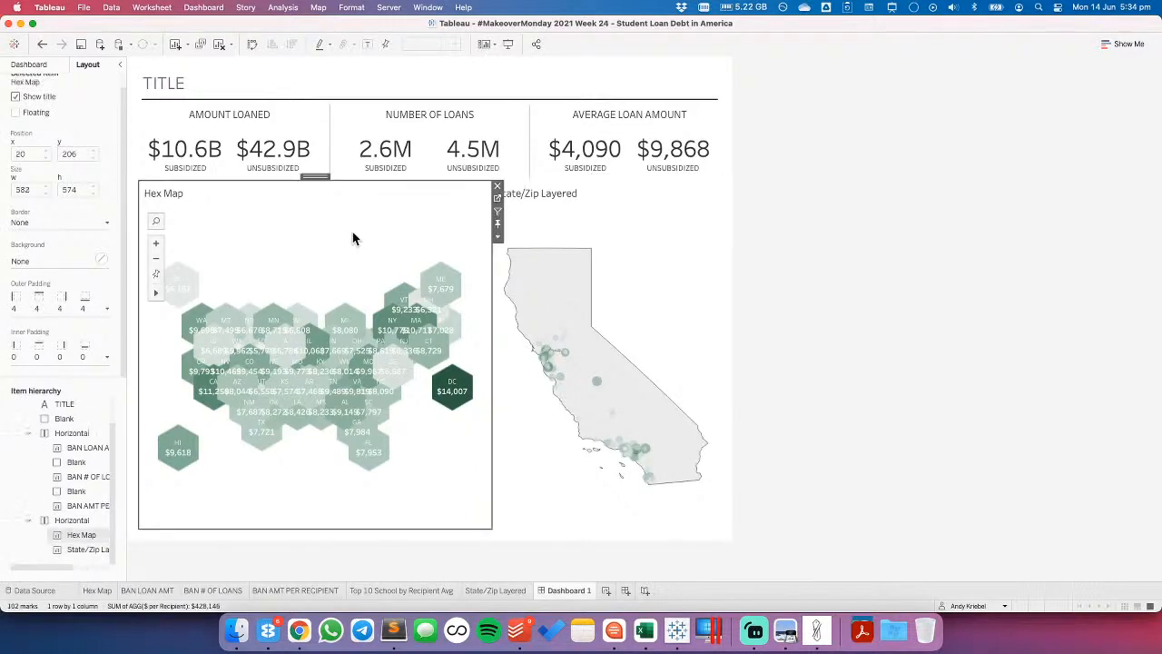
mouse_move(486, 596)
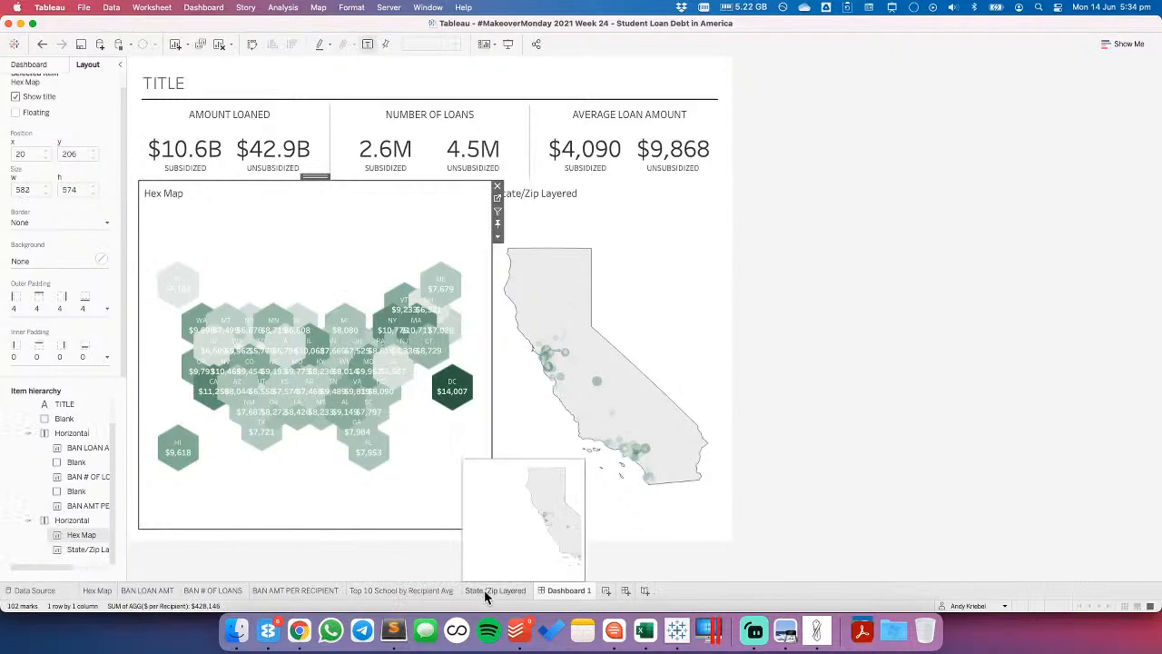
- Hide the State/Zip Layered title on the dashboard and select the Hex Map
left_click(670, 200)
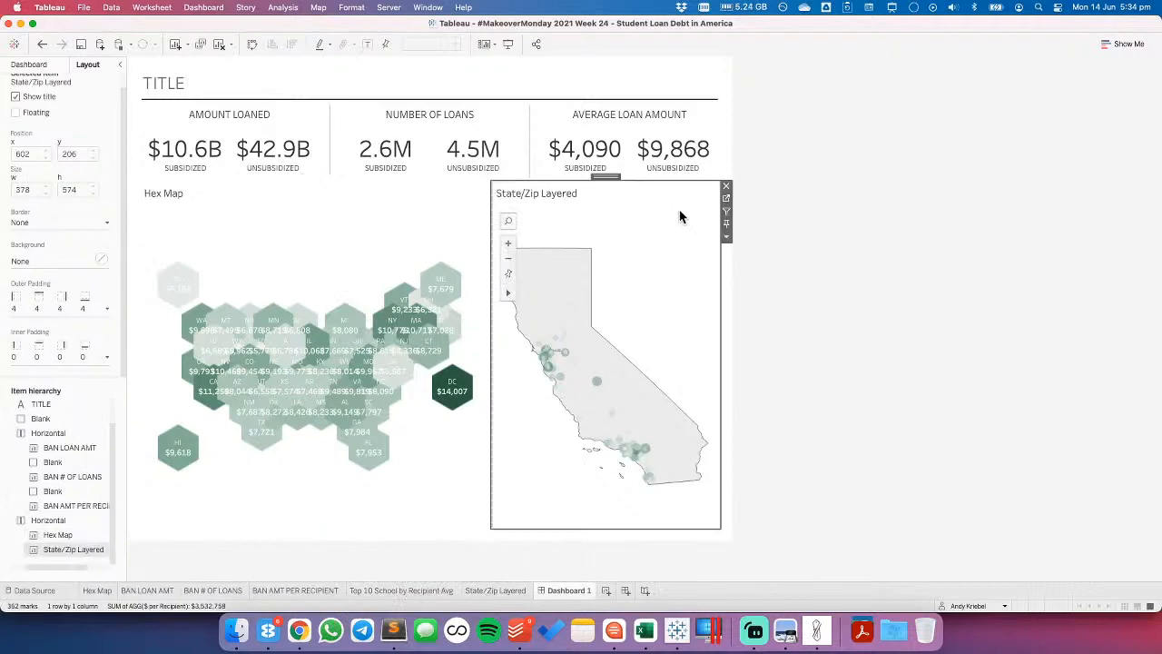
right_click(556, 192)
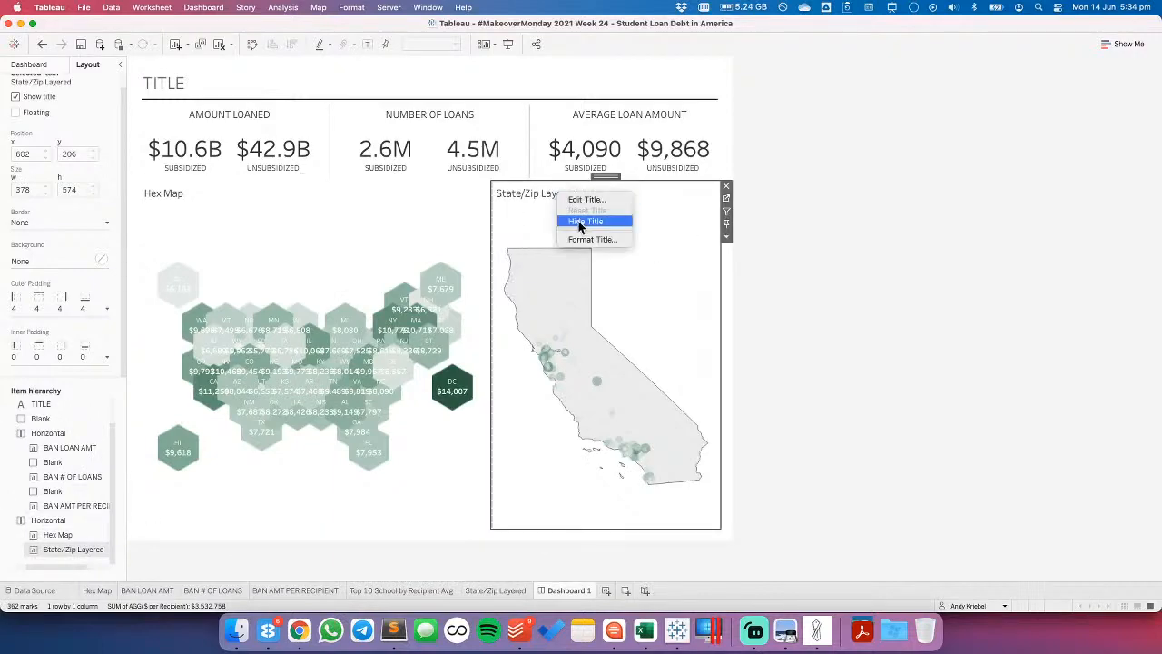
left_click(580, 221)
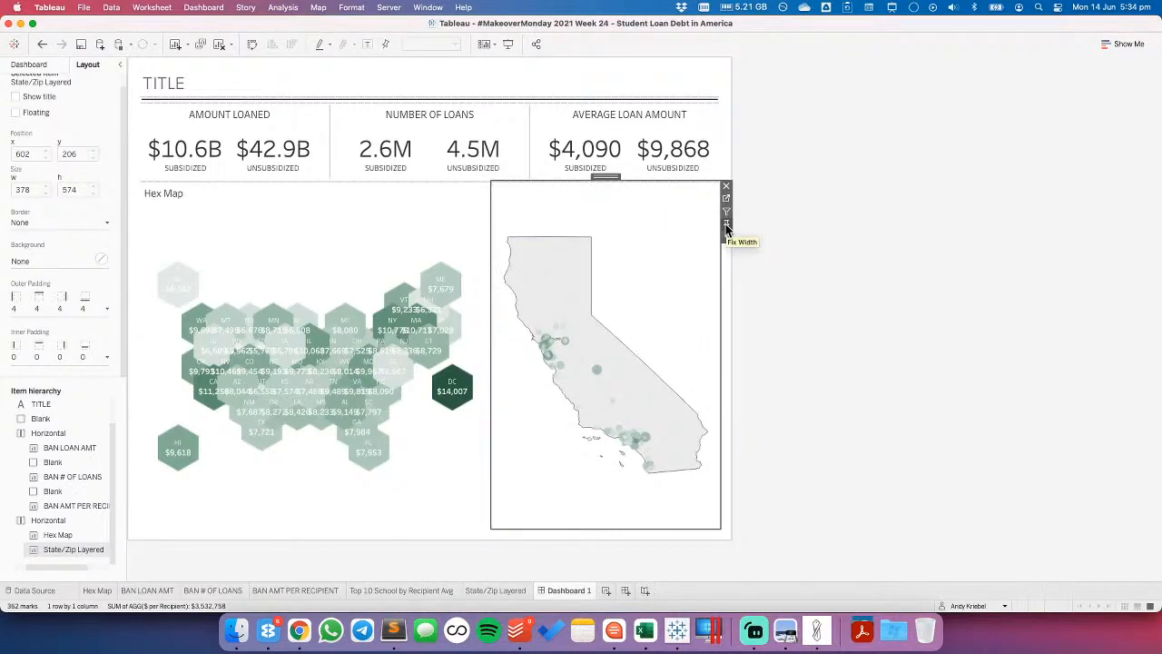
left_click(397, 228)
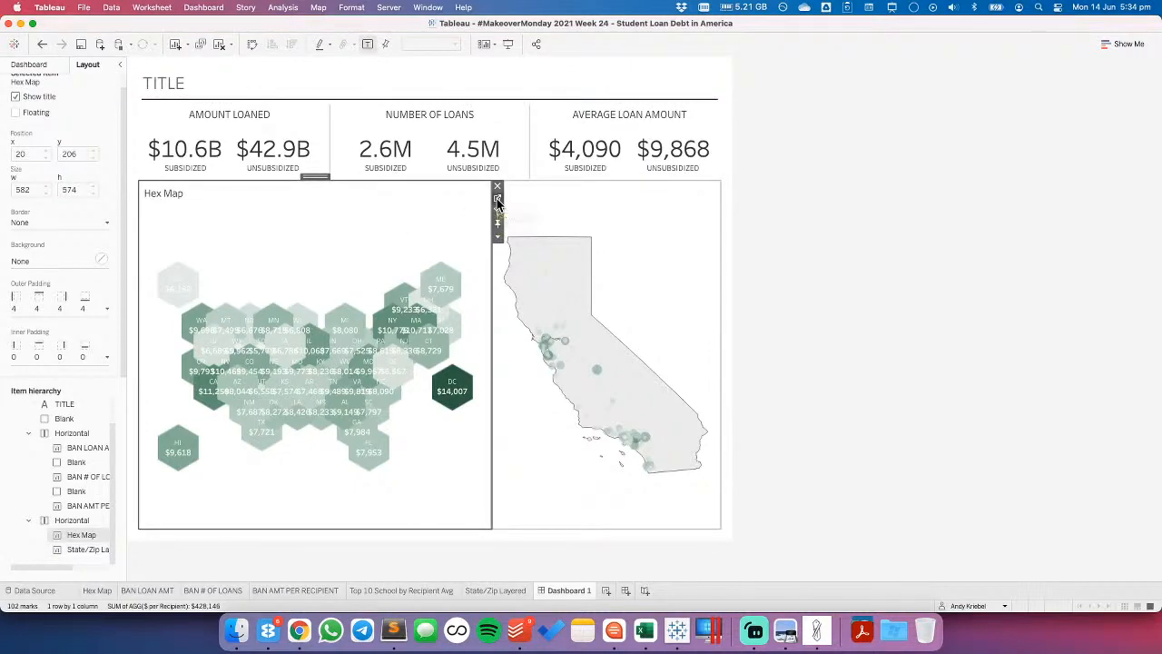
- Reduce the size of the inner hexagon marks on the Hex Map sheet and return to Dashboard 1
left_click(498, 200)
left_click(178, 262)
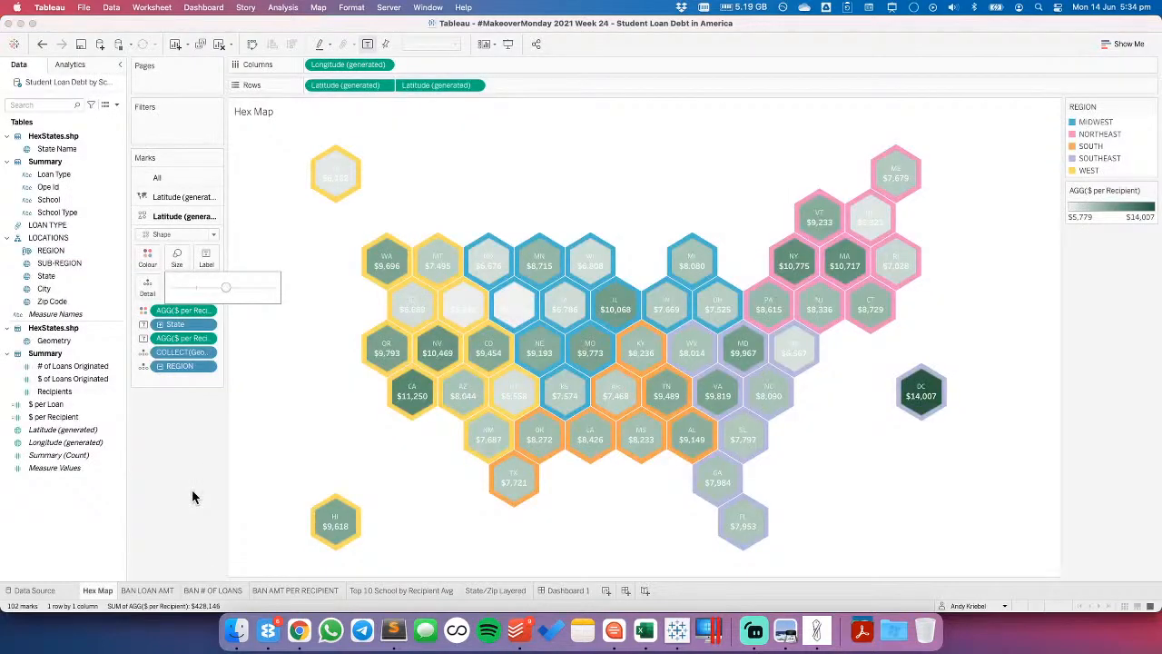
left_click(572, 592)
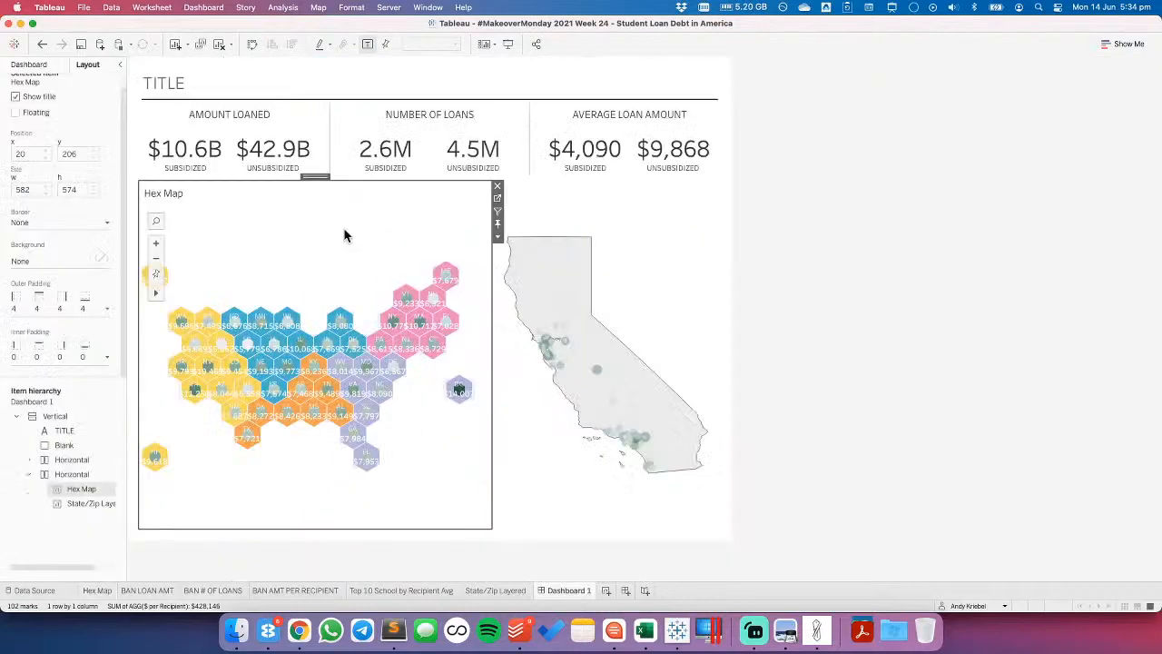
- Release the Hex Map's fixed width on the dashboard so both maps share the row evenly
left_click(41, 69)
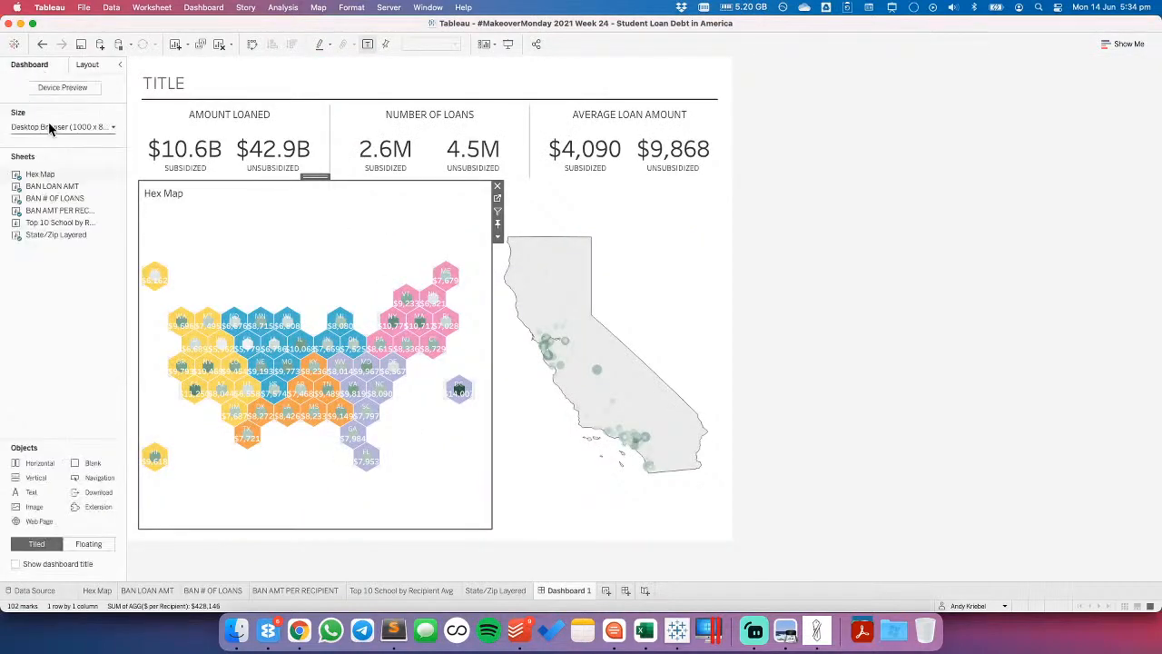
mouse_move(62, 179)
left_click(60, 127)
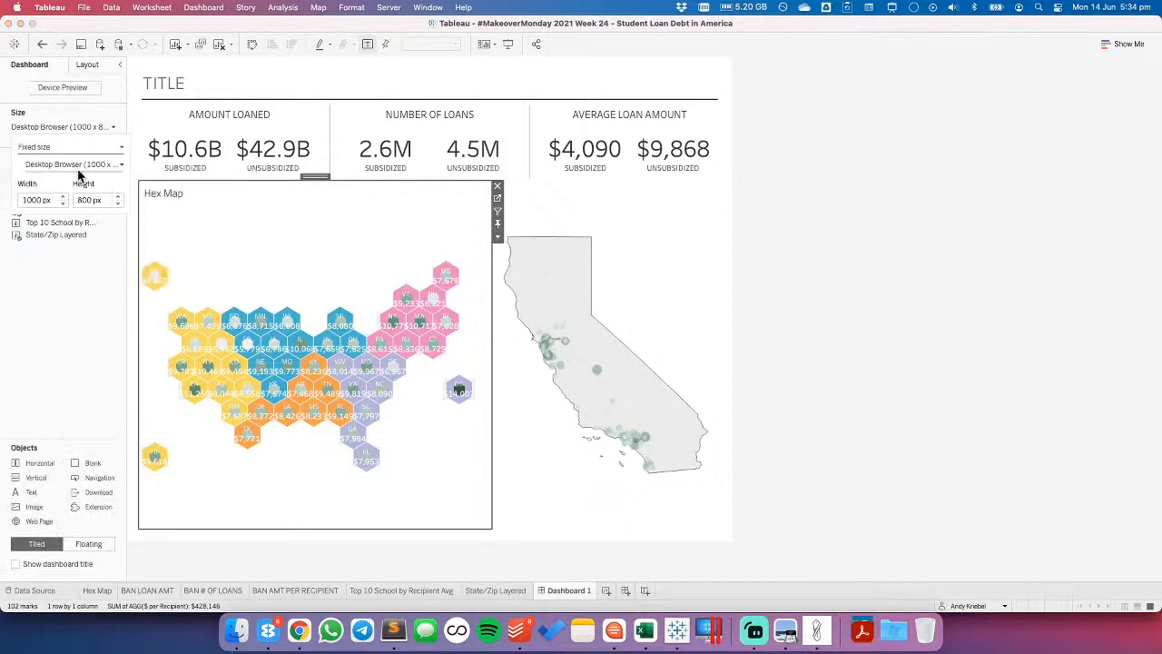
left_click(499, 224)
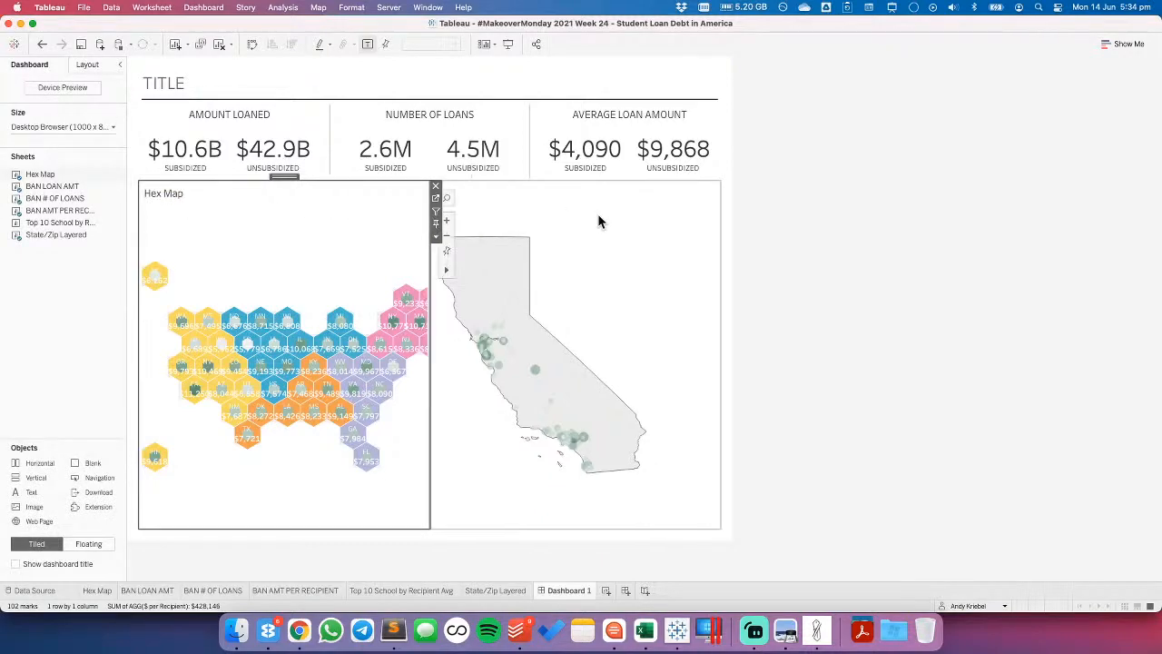
- Set the width of the State/Zip Layered map on the dashboard to 250 pixels
left_click(597, 214)
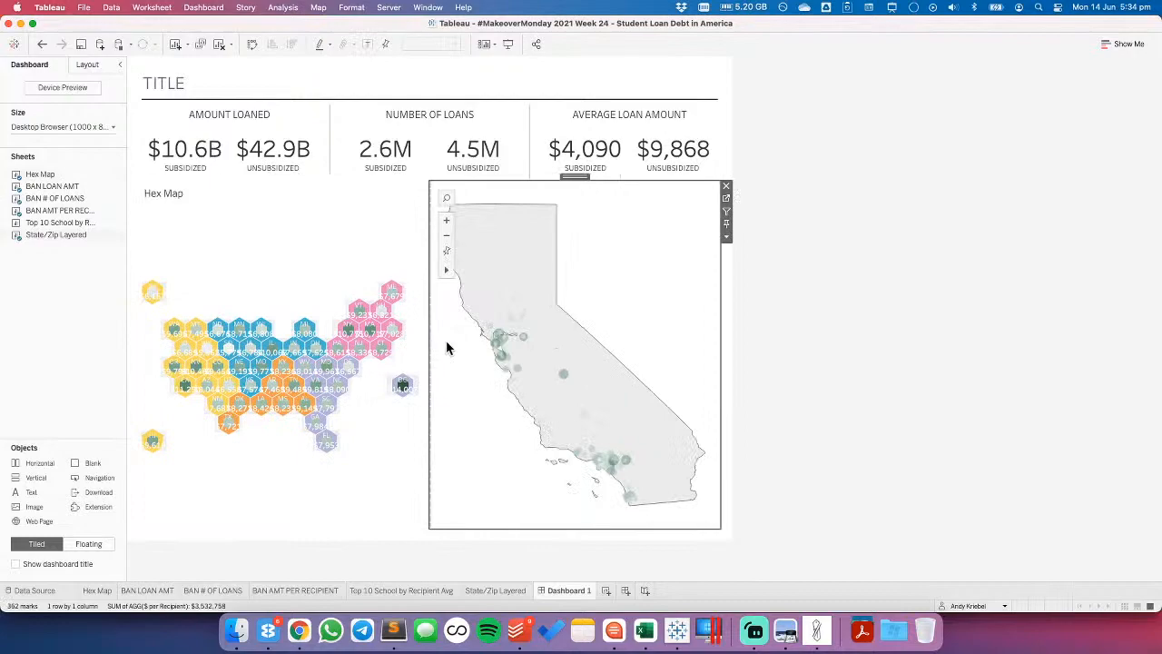
left_click(726, 236)
left_click(752, 414)
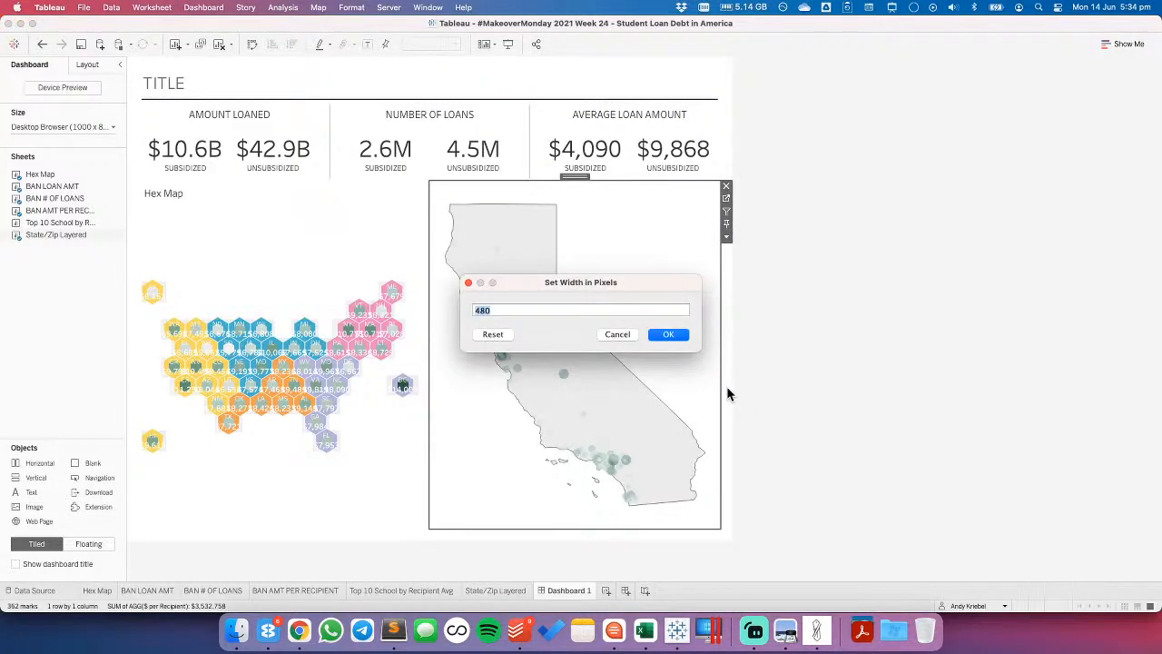
type("250")
key("Return")
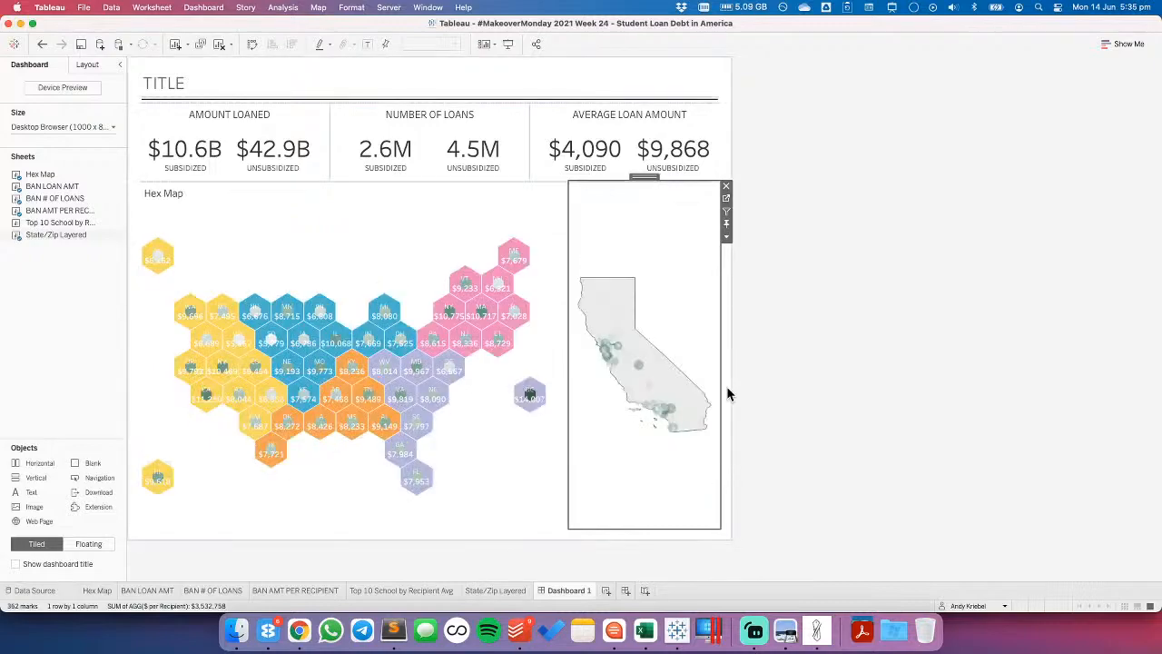
- Set the dashboard to a custom fixed width of 1200 px
left_click(300, 239)
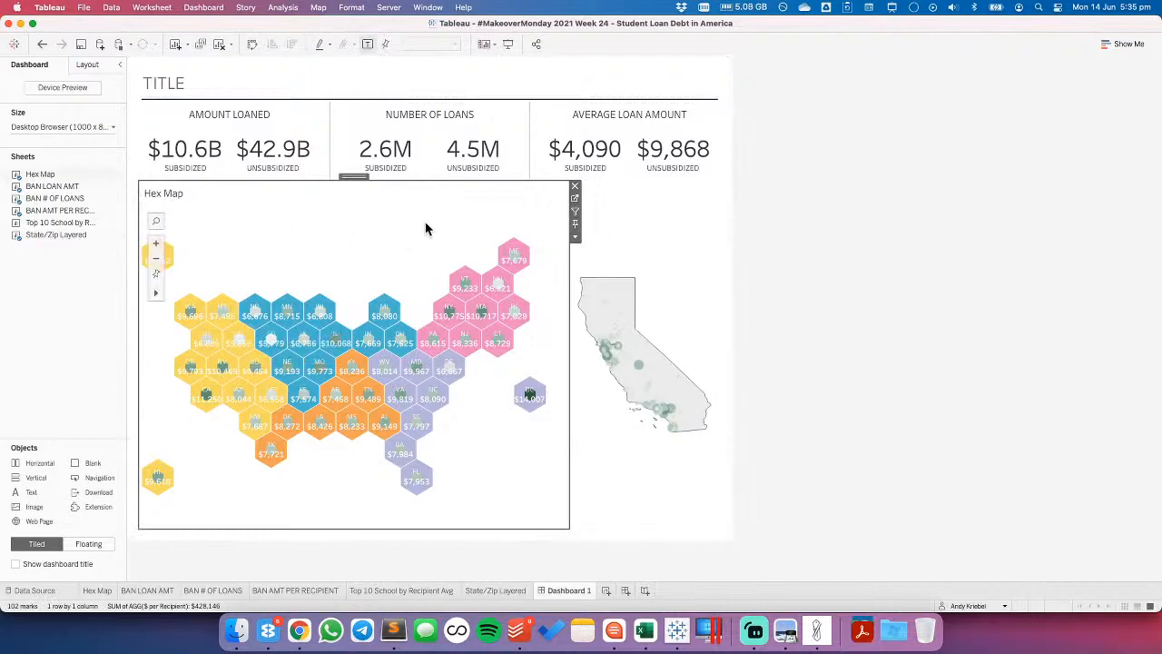
left_click(51, 128)
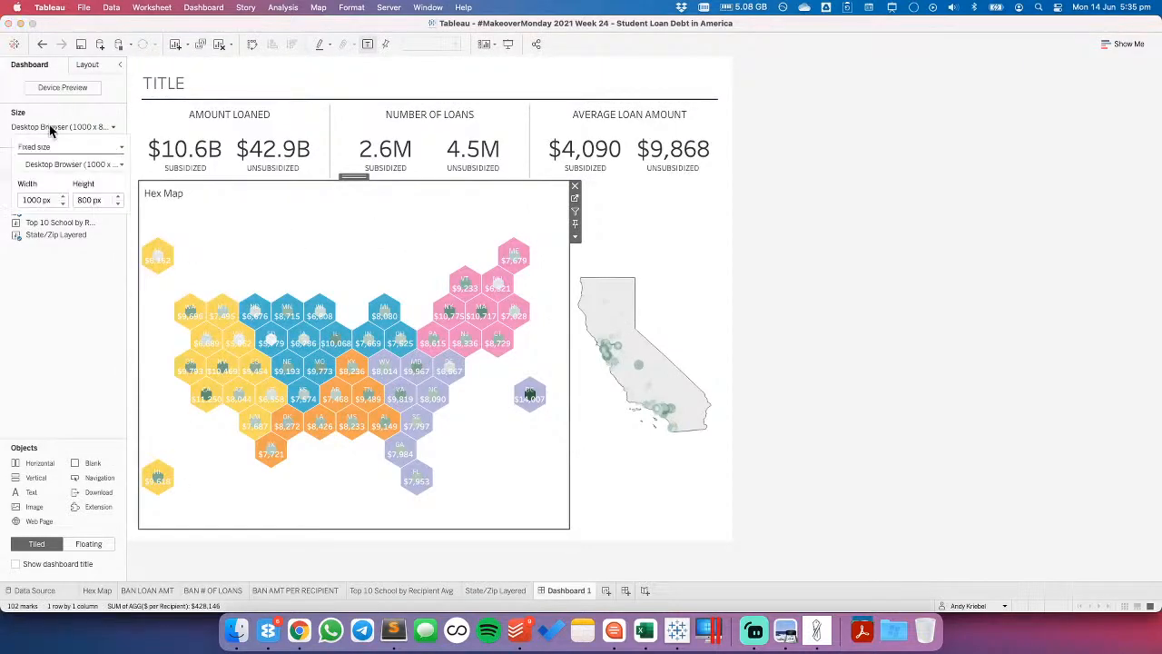
left_click(63, 197)
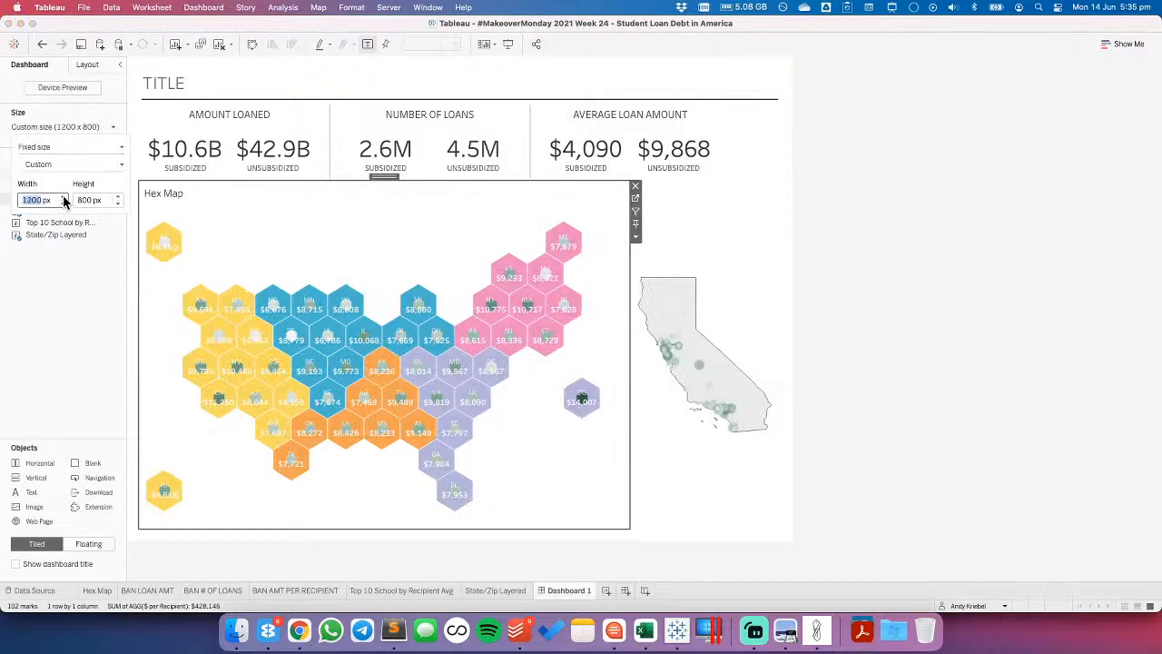
left_click(454, 233)
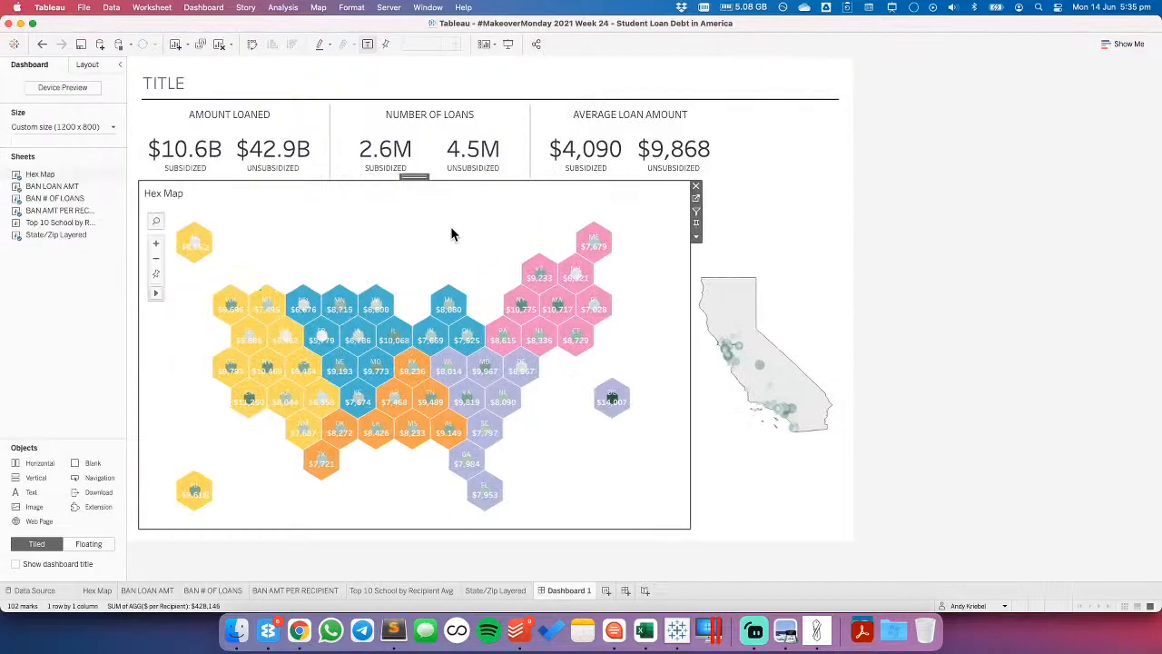
- Set the width of the State/Zip Layered map on the dashboard to 350 pixels
left_click(773, 227)
left_click(847, 236)
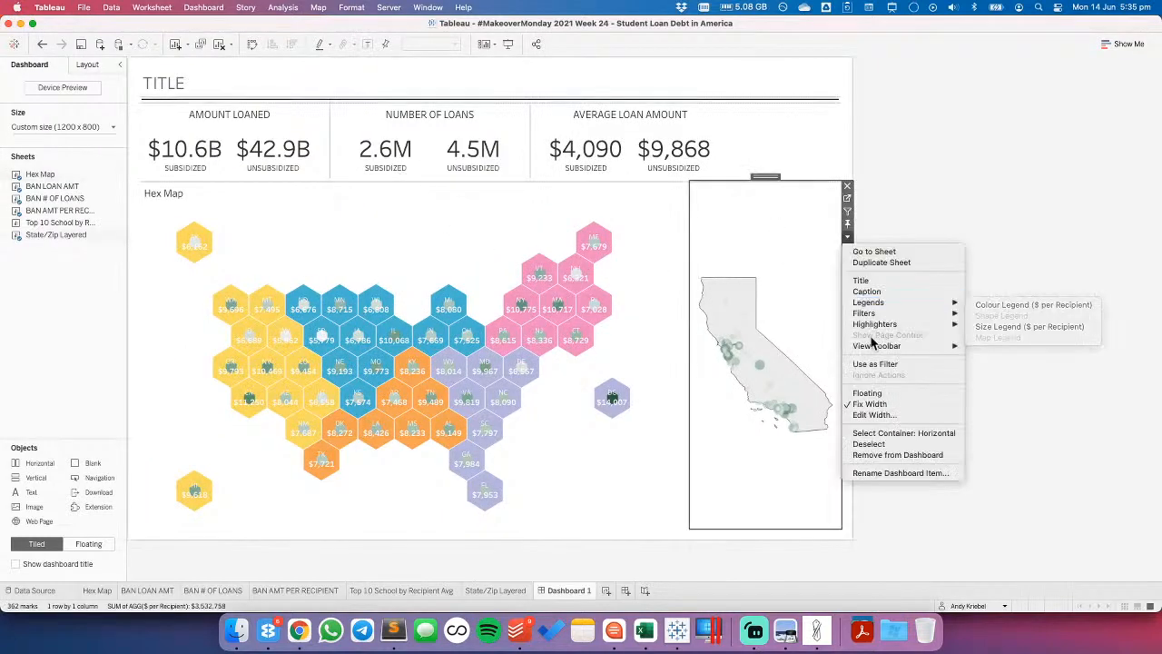
left_click(874, 415)
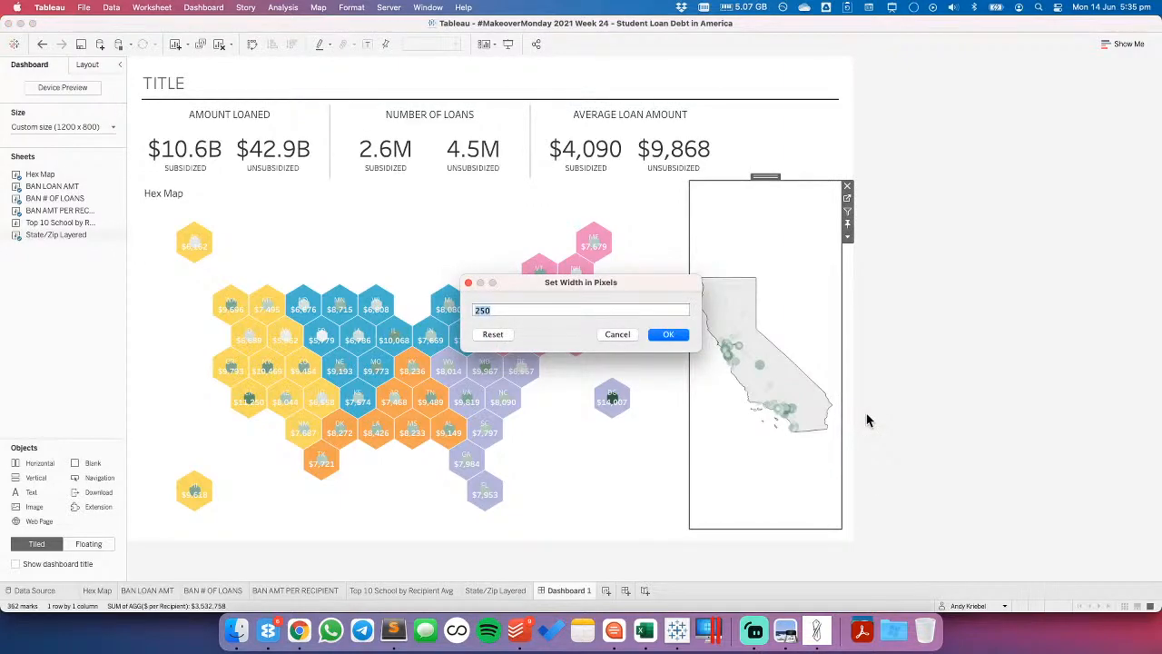
type("350")
key("Return")
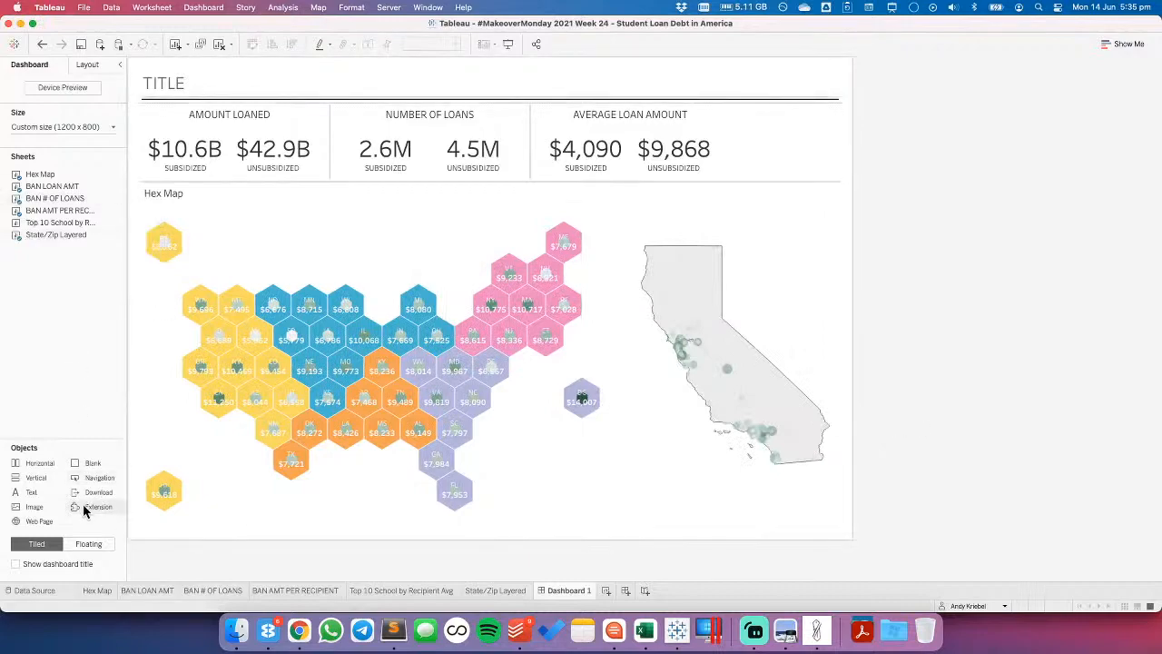
- Insert a blank object between the Hex Map and the state map and set its width to 10 pixels
left_click_drag(88, 466, 583, 380)
left_click(635, 212)
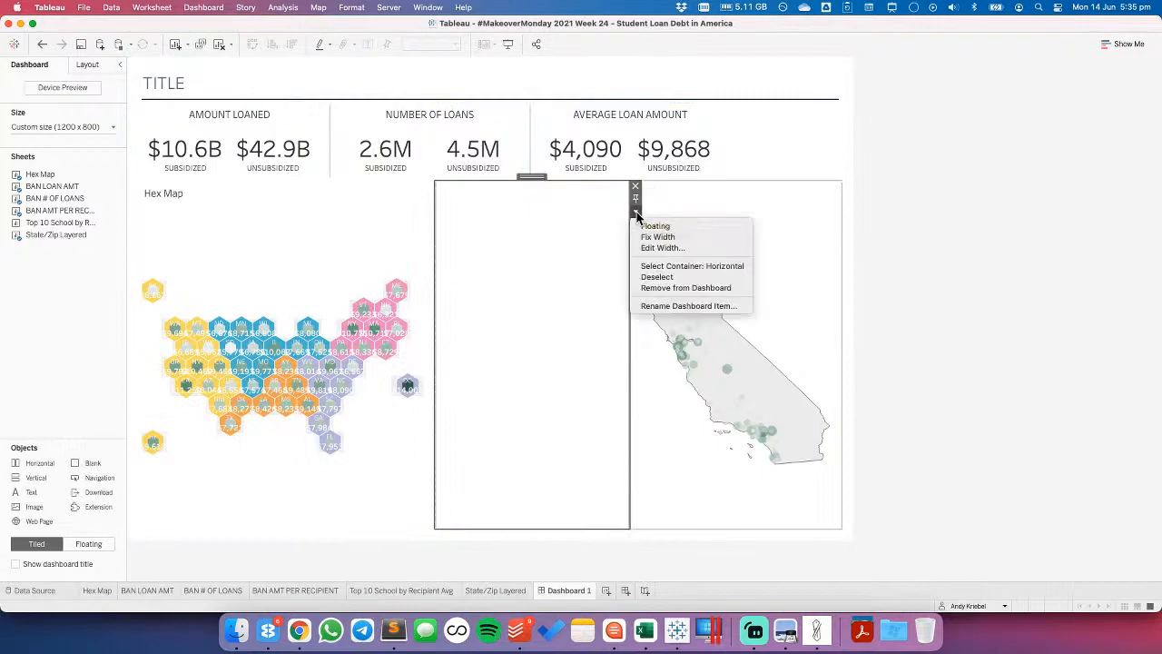
left_click(659, 248)
type("1")
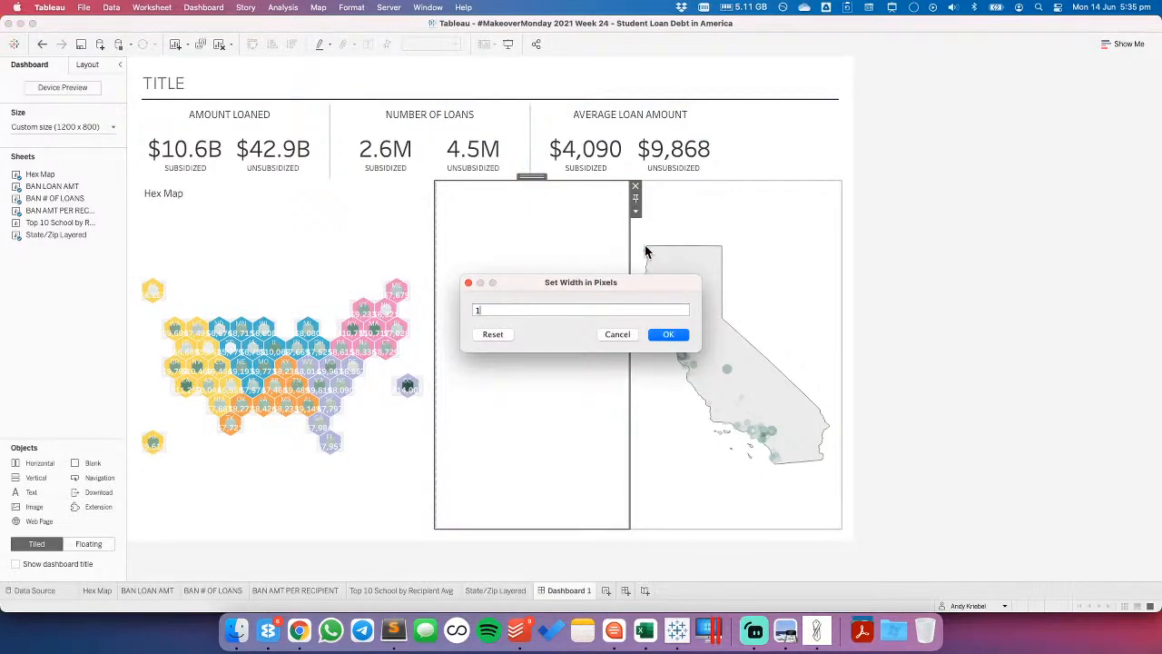
type("0")
key("Return")
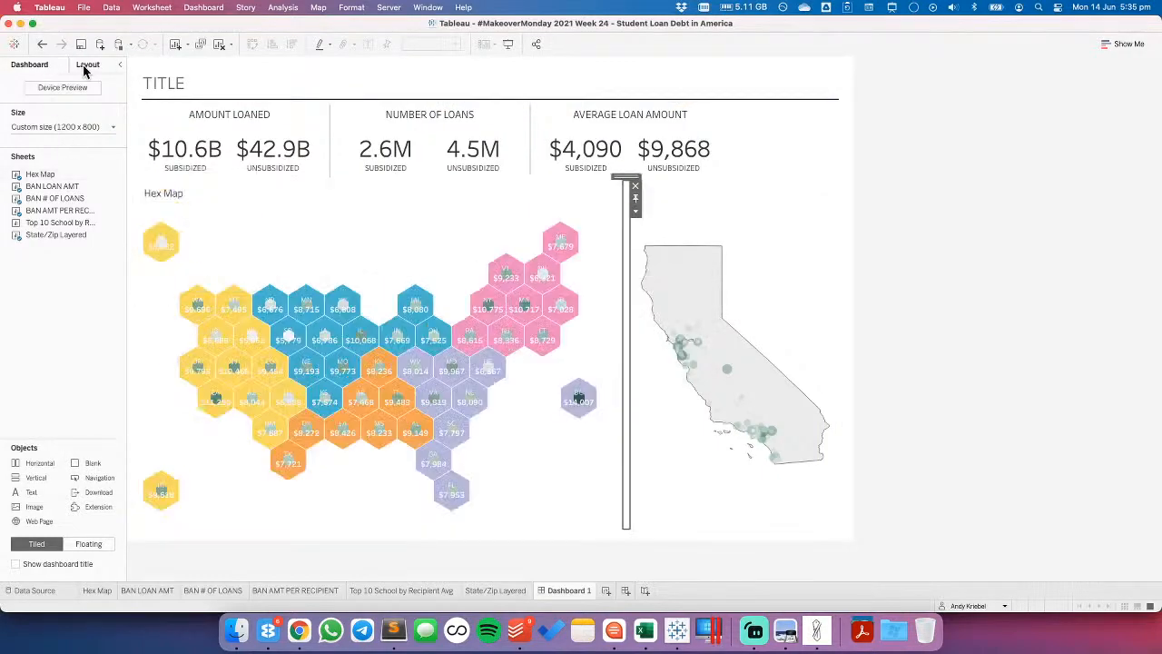
- Give the blank object between the two maps a light grey background
left_click(84, 71)
left_click(36, 263)
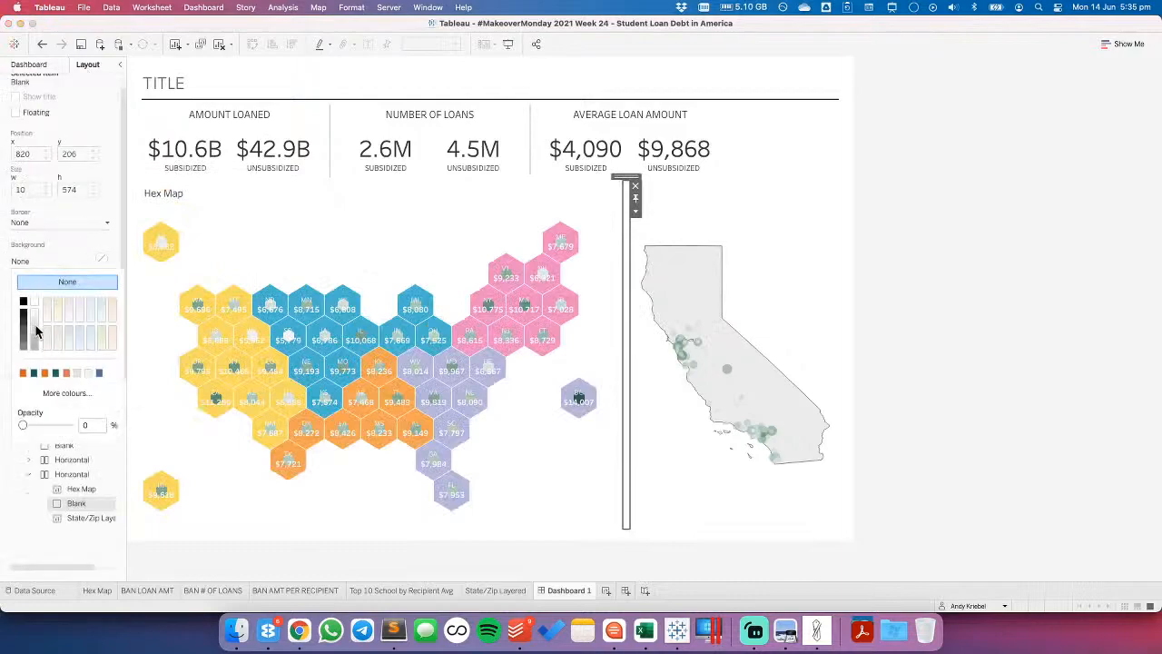
left_click(35, 333)
- Set the divider's left and right outer padding to 15 each, without keeping all sides equal
left_click(33, 304)
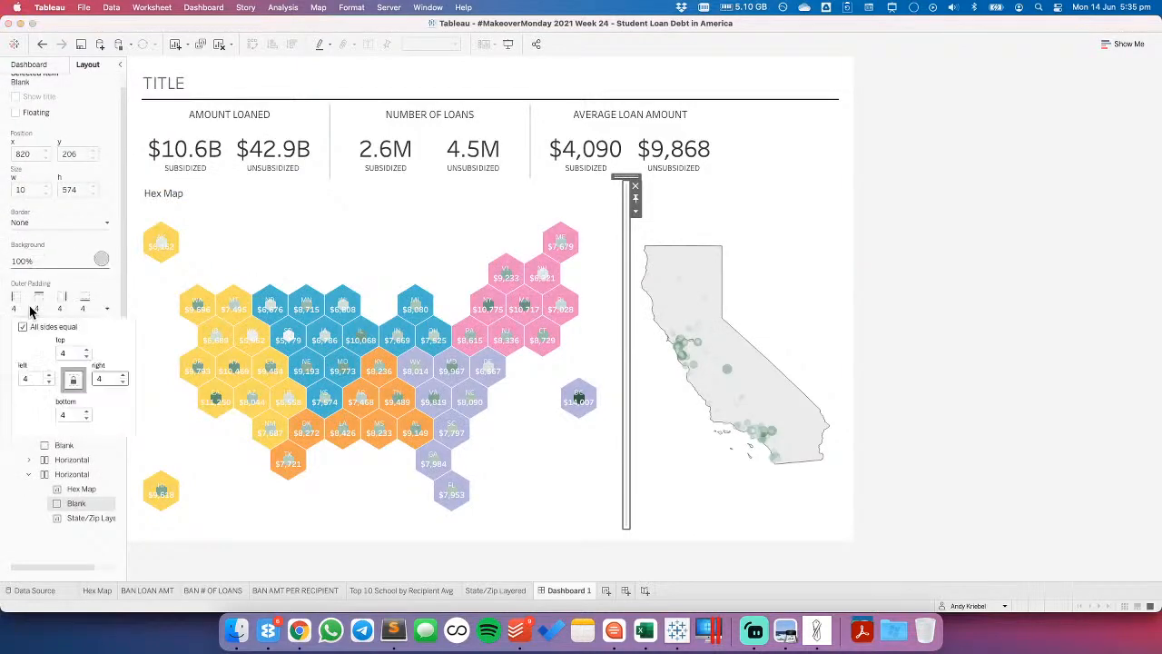
left_click(23, 328)
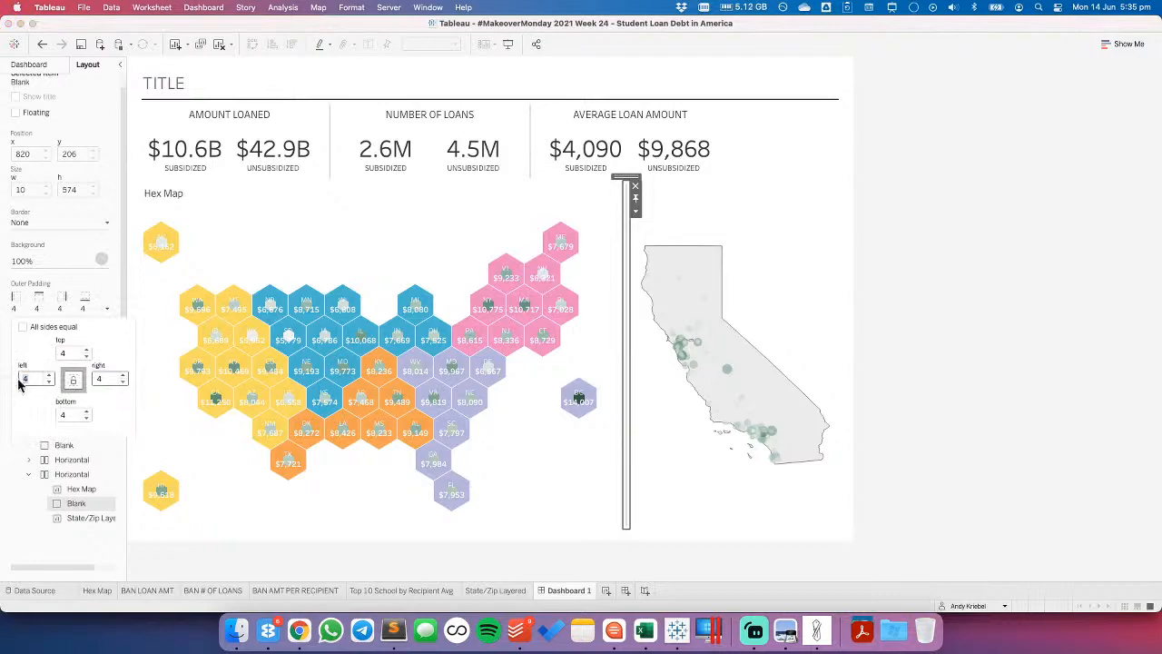
type("15")
key("Tab")
type("15")
key("Return")
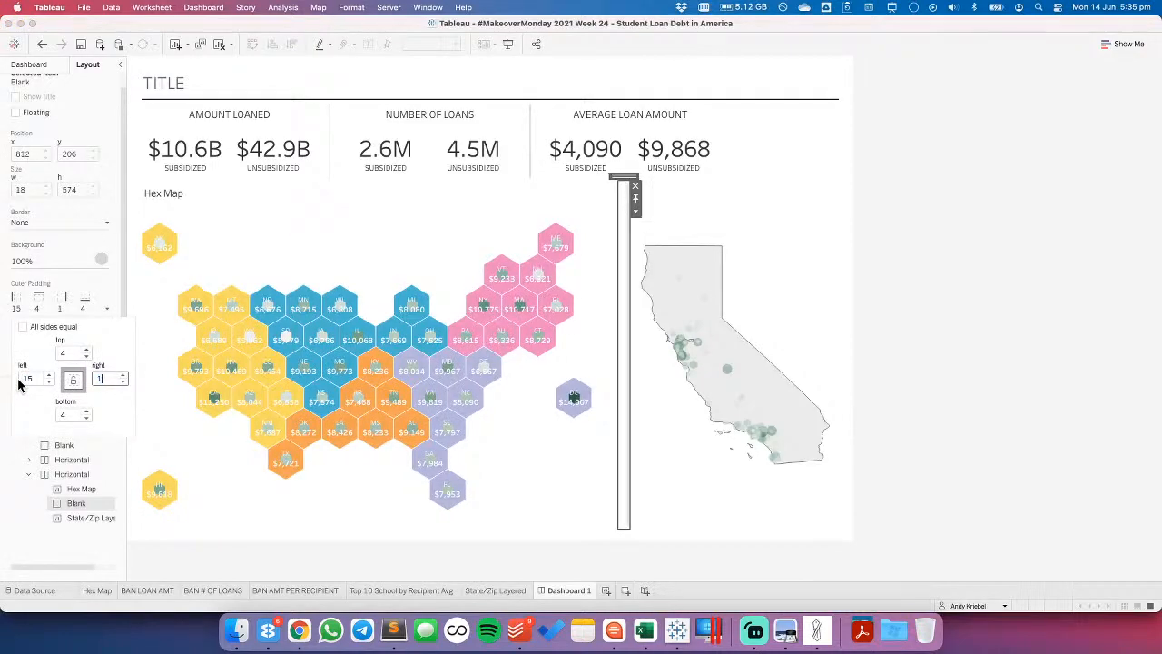
left_click(1102, 280)
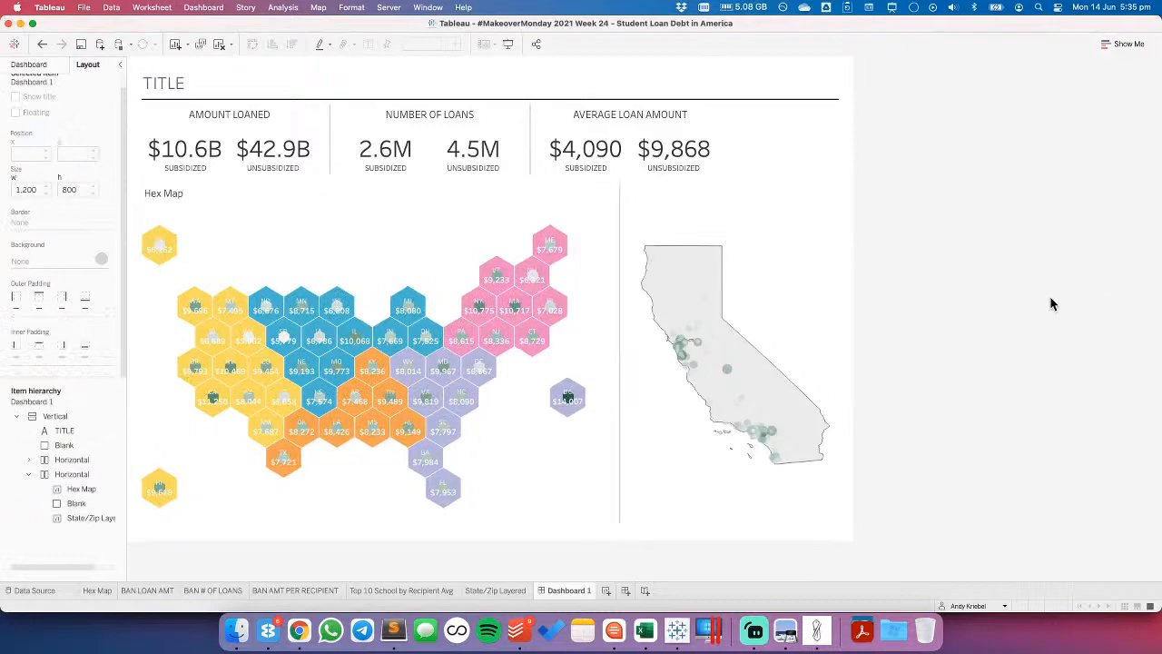
- Turn off pan and zoom, map search and the view toolbar in the state map's Map Options
left_click(823, 219)
left_click(1003, 228)
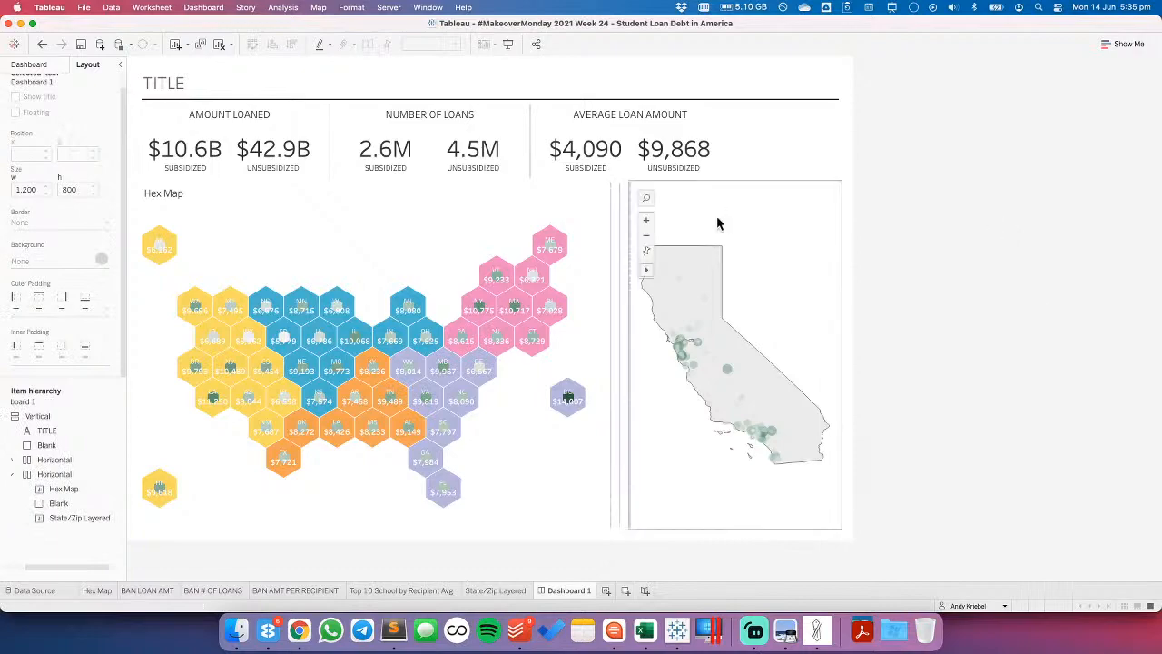
right_click(762, 287)
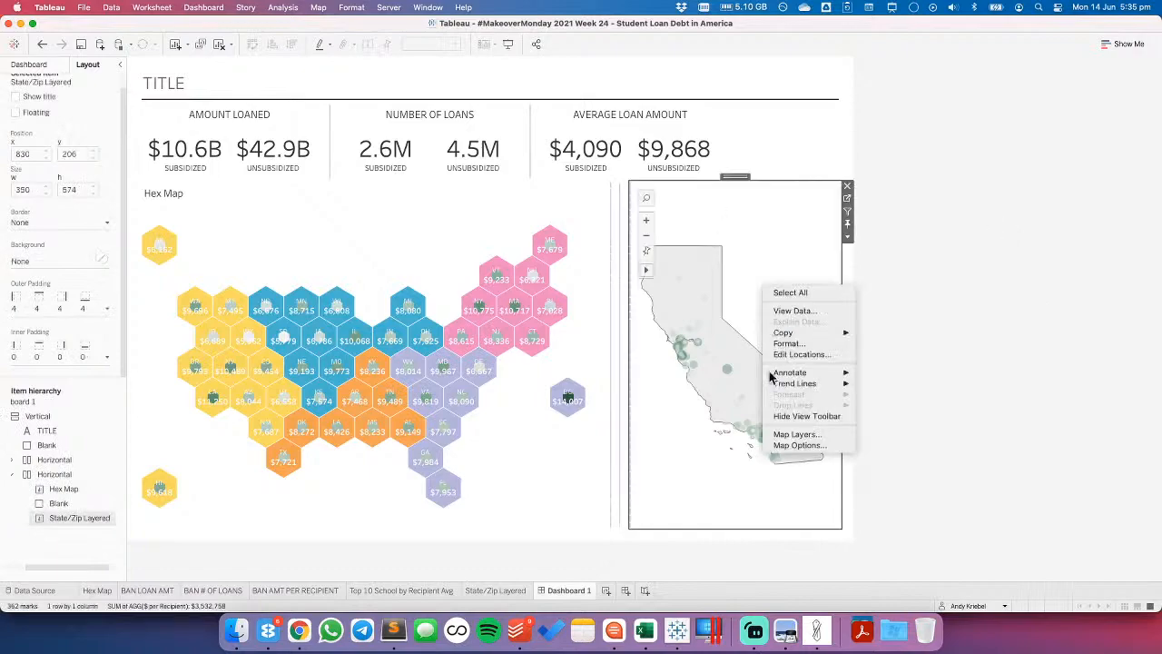
left_click(806, 448)
left_click(648, 319)
left_click(648, 332)
left_click(649, 343)
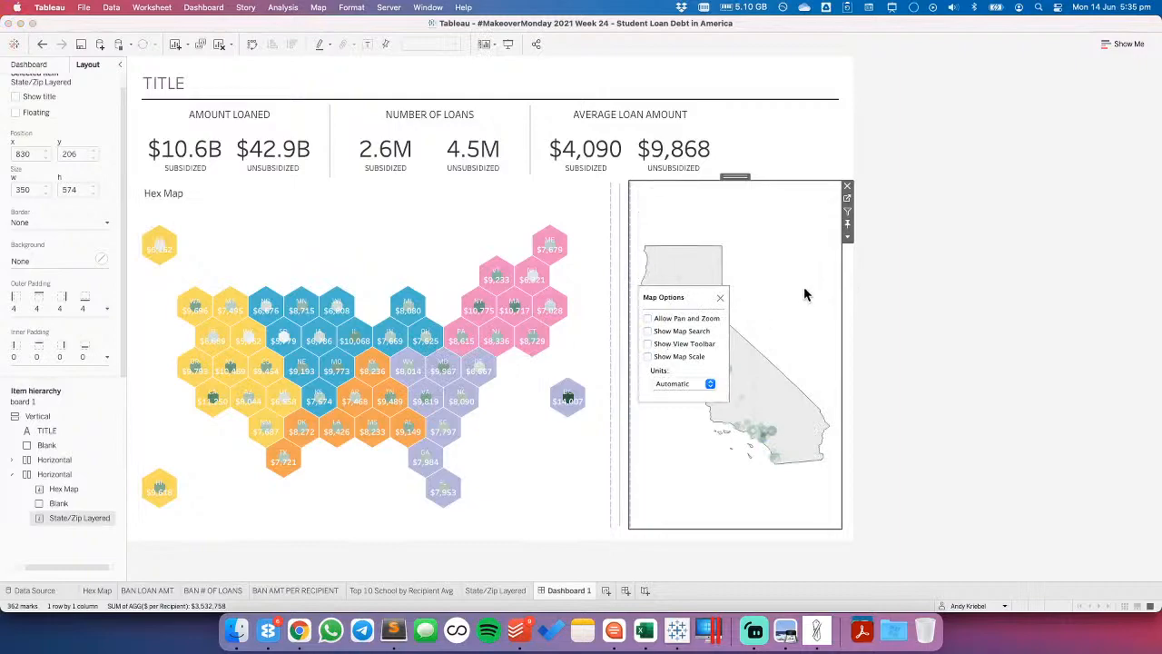
left_click(720, 298)
left_click(990, 333)
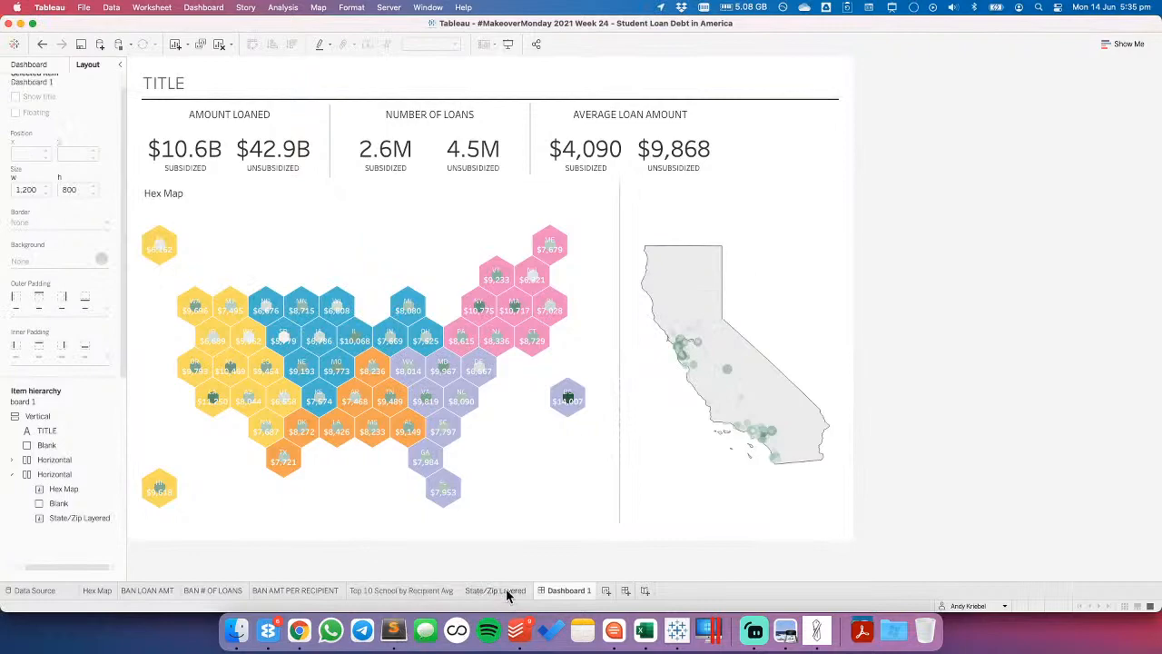
- Move Dashboard 1 ahead of the Hex Map sheet in the workbook's sheet order
left_click(97, 591)
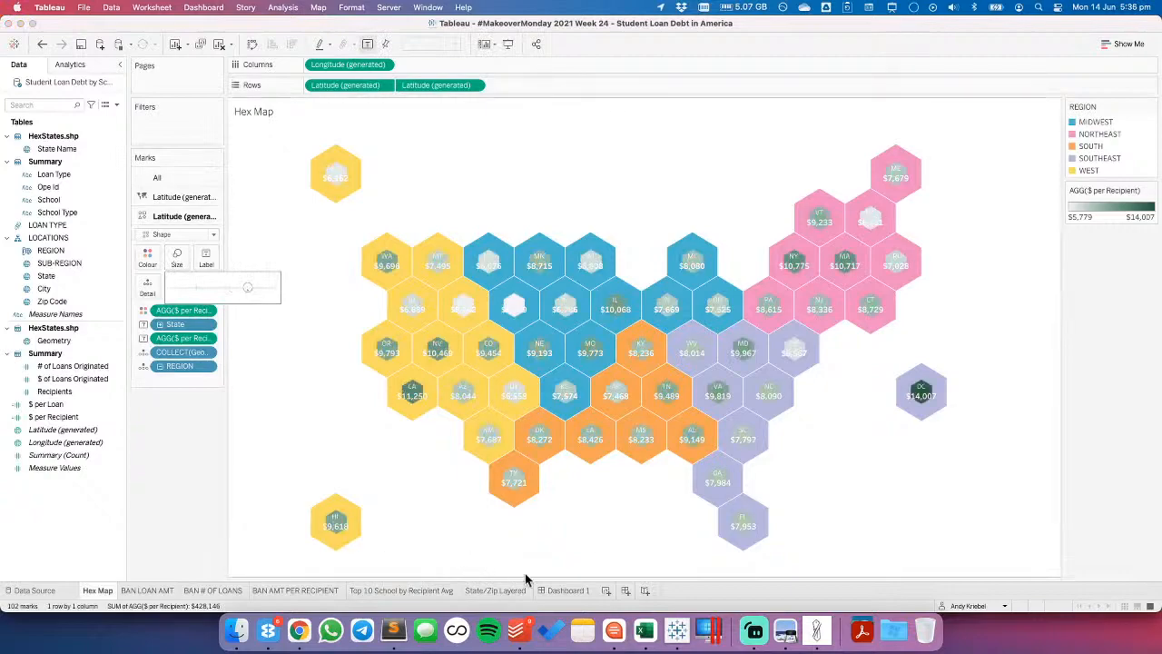
left_click(563, 591)
left_click_drag(563, 591, 87, 591)
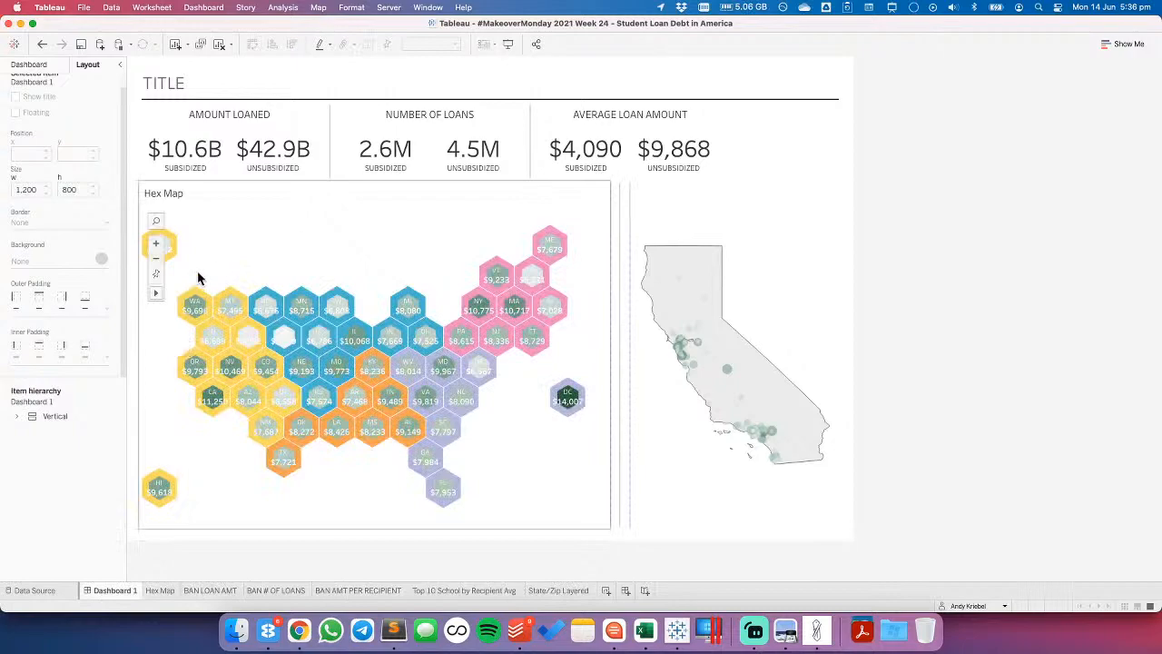
- Enlarge the inner hexagon marks on the Hex Map sheet until only a thin region-coloured border remains, and check them on Dashboard 1
left_click(162, 590)
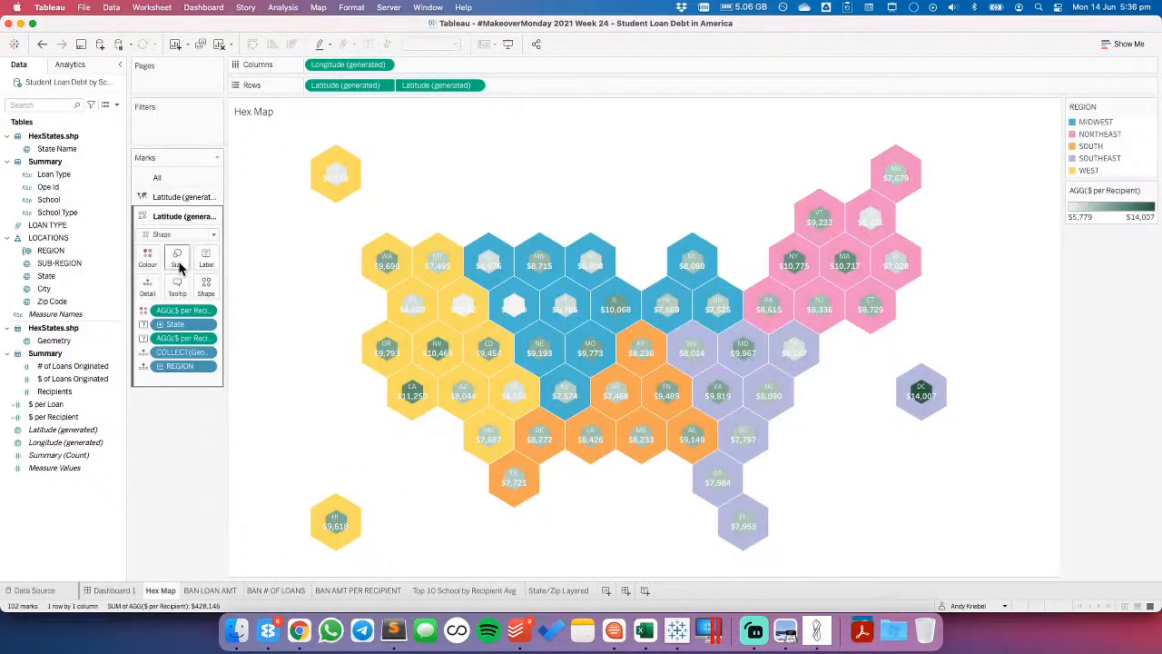
left_click(177, 258)
left_click_drag(246, 288, 259, 290)
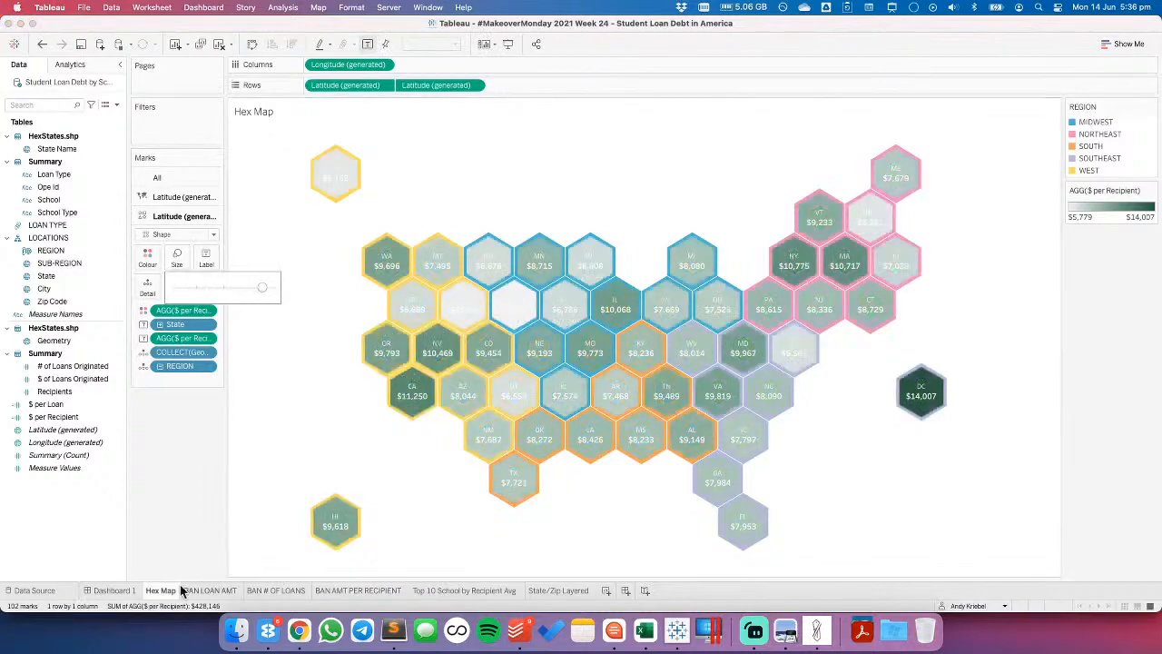
left_click_drag(262, 289, 255, 290)
left_click(112, 590)
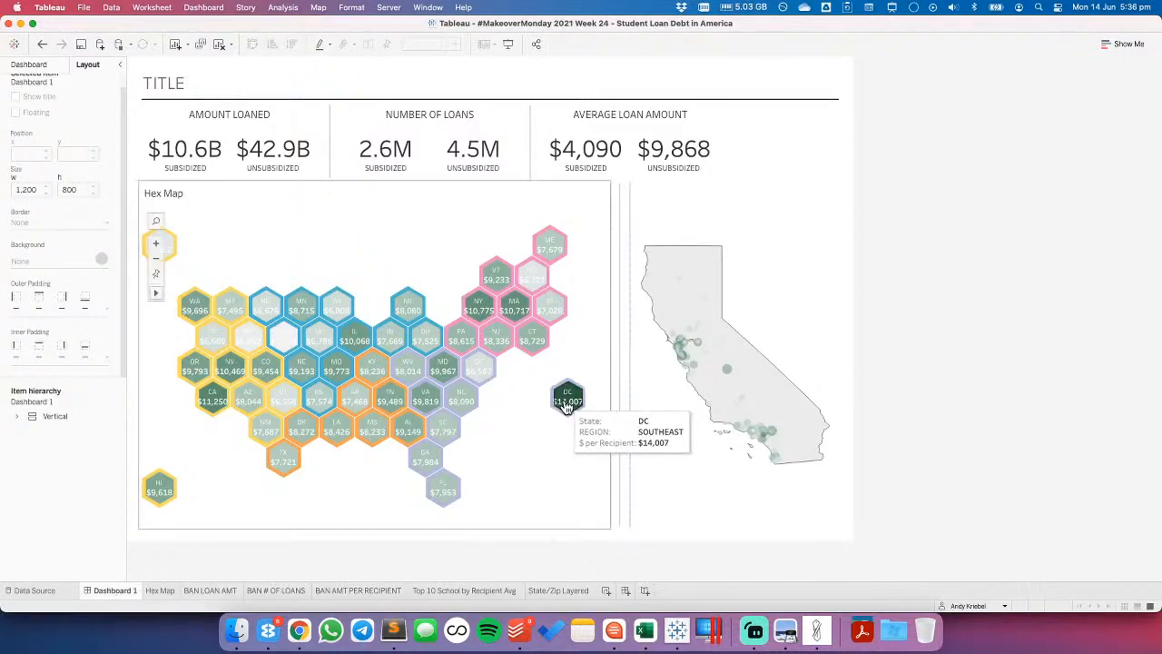
- Set the $ per Recipient line in the Hex Map labels to font size 9 and return to Dashboard 1
left_click(162, 591)
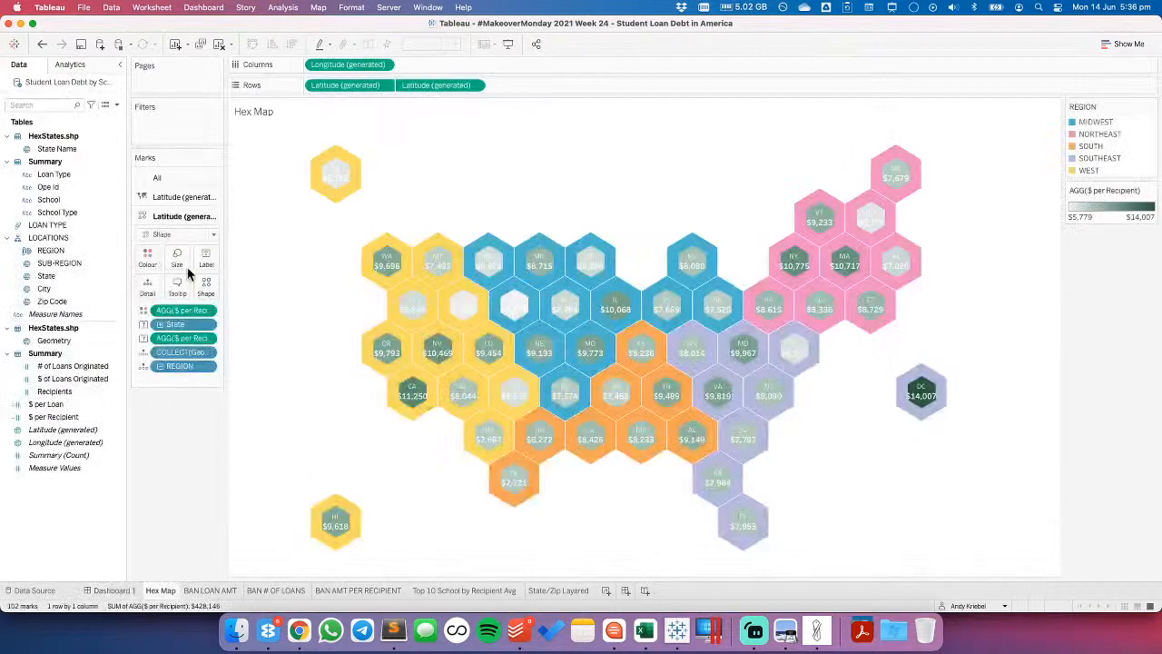
left_click(204, 259)
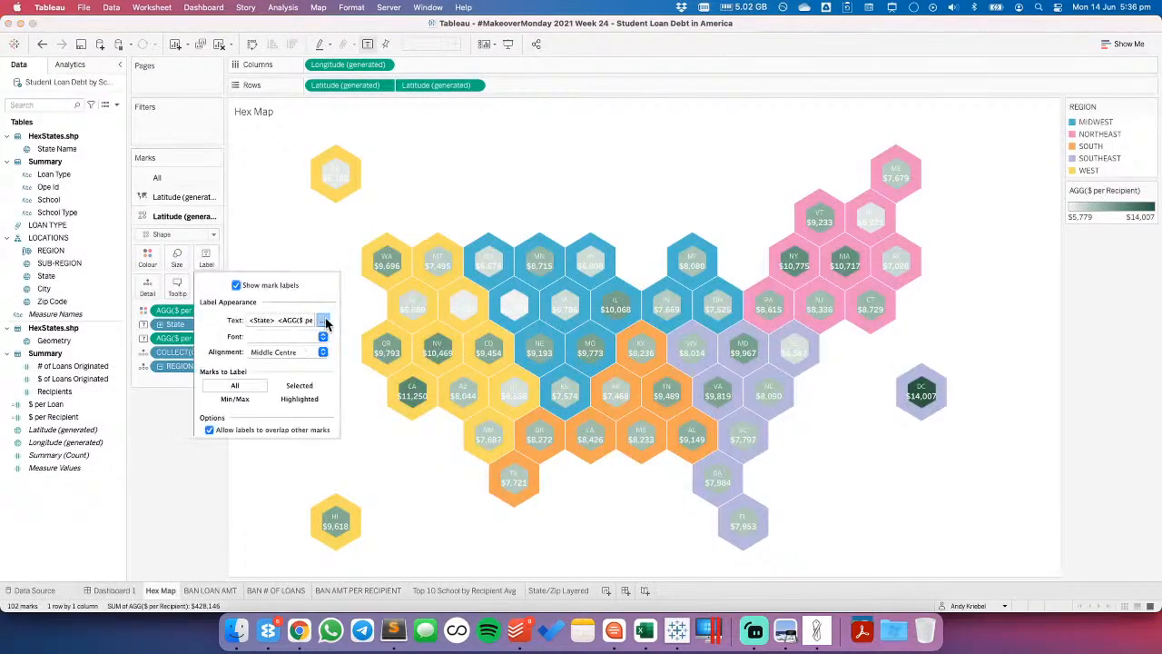
left_click(322, 320)
triple_click(560, 258)
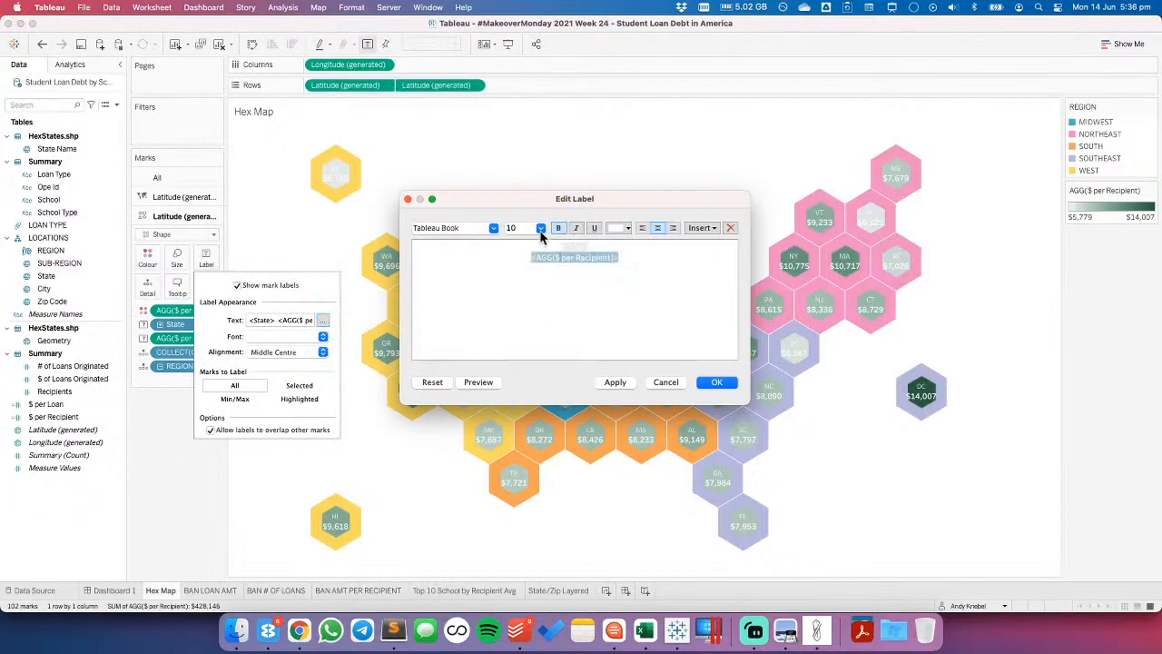
left_click(541, 228)
left_click(532, 242)
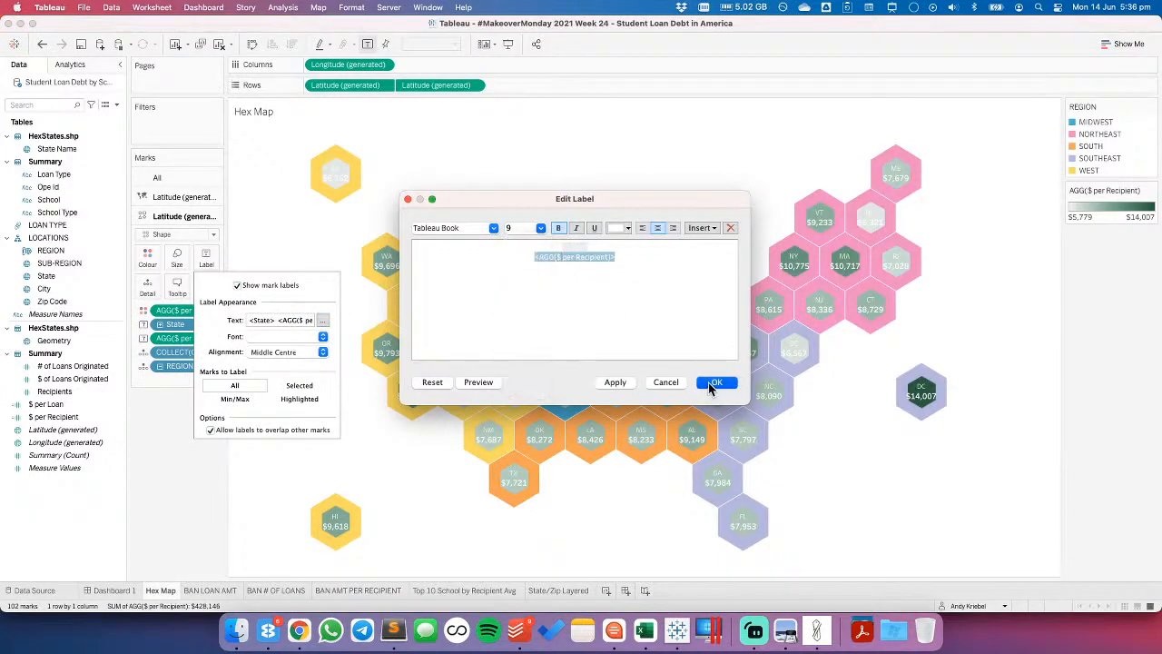
left_click(713, 382)
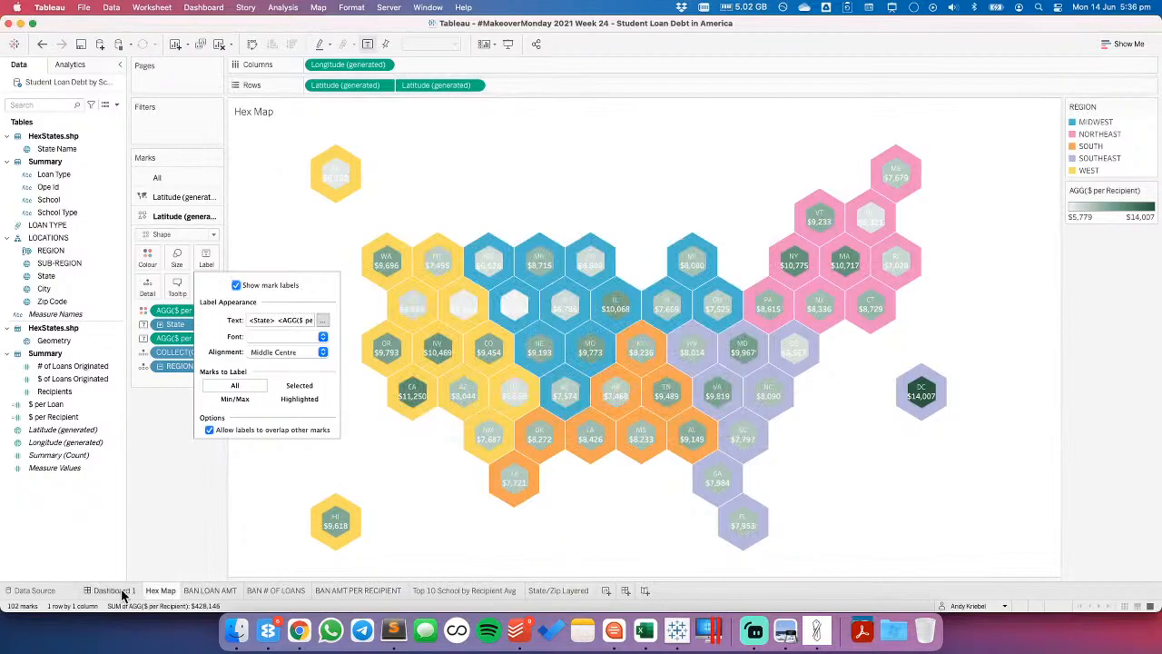
left_click(114, 591)
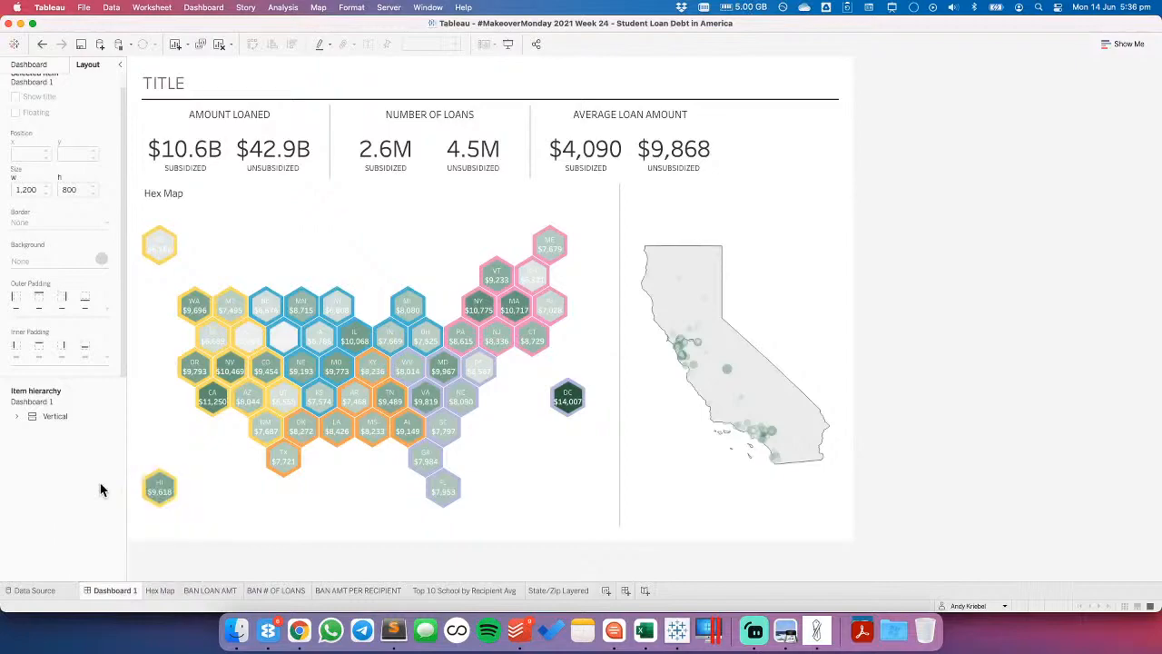
- Set the dashboard's fixed width to 1400 px
left_click(40, 66)
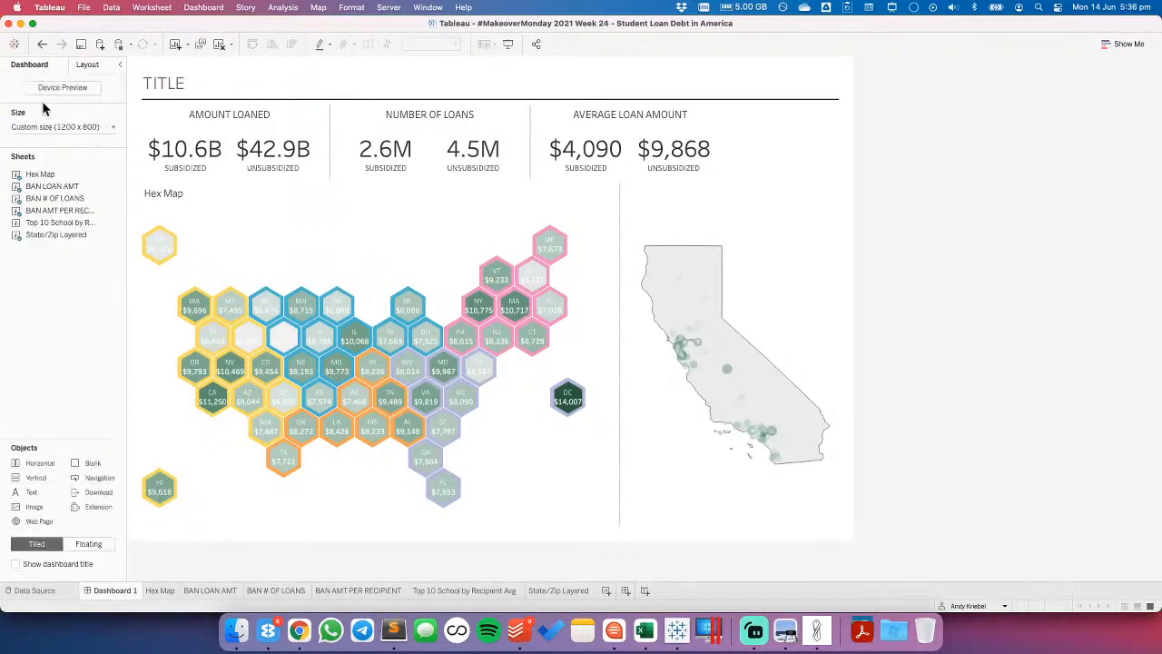
left_click(49, 128)
left_click(63, 196)
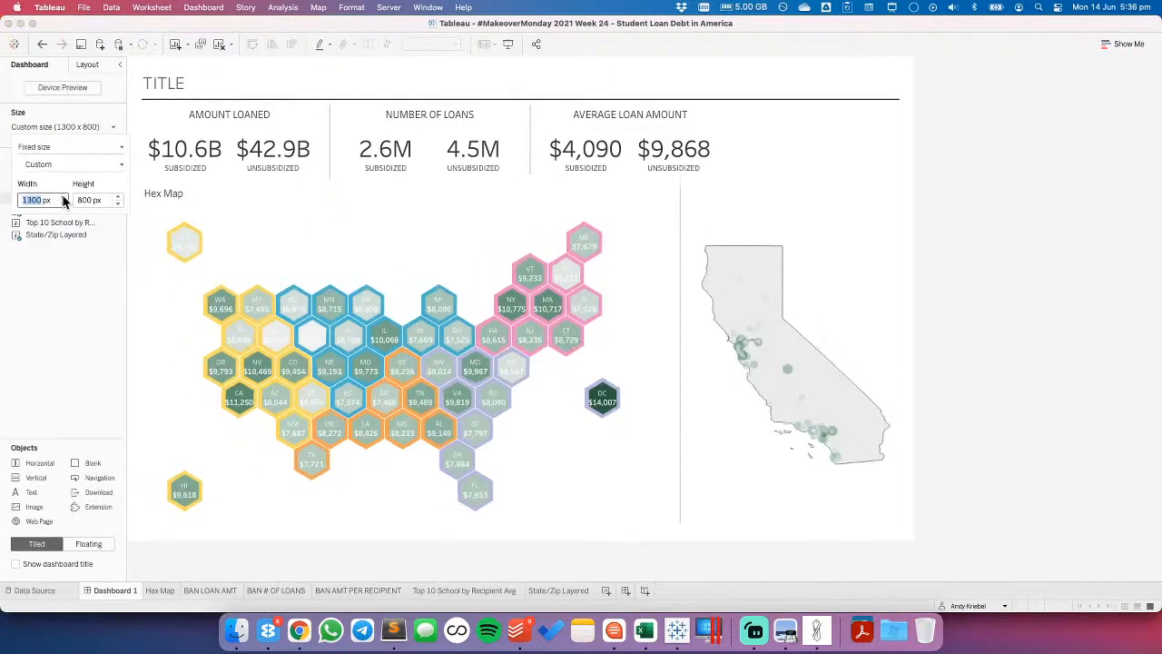
left_click(64, 198)
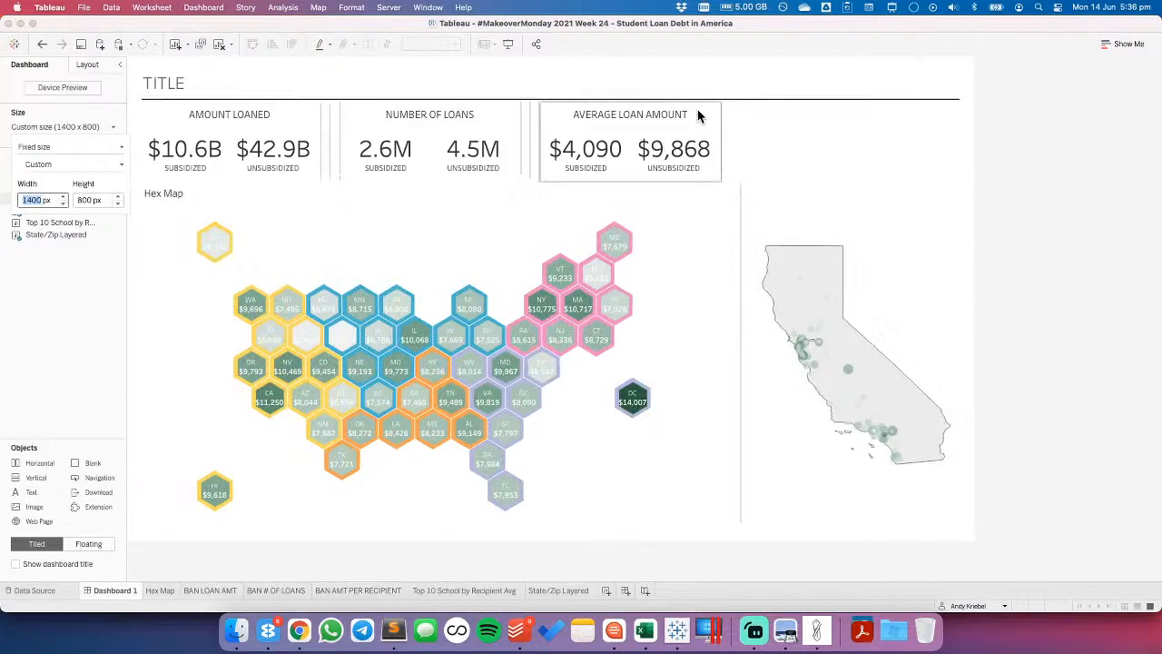
- Turn off the fixed width of the Average Loan Amount, Number of Loans and Amount Loaned sheets so they fill the row
left_click(722, 120)
left_click(728, 144)
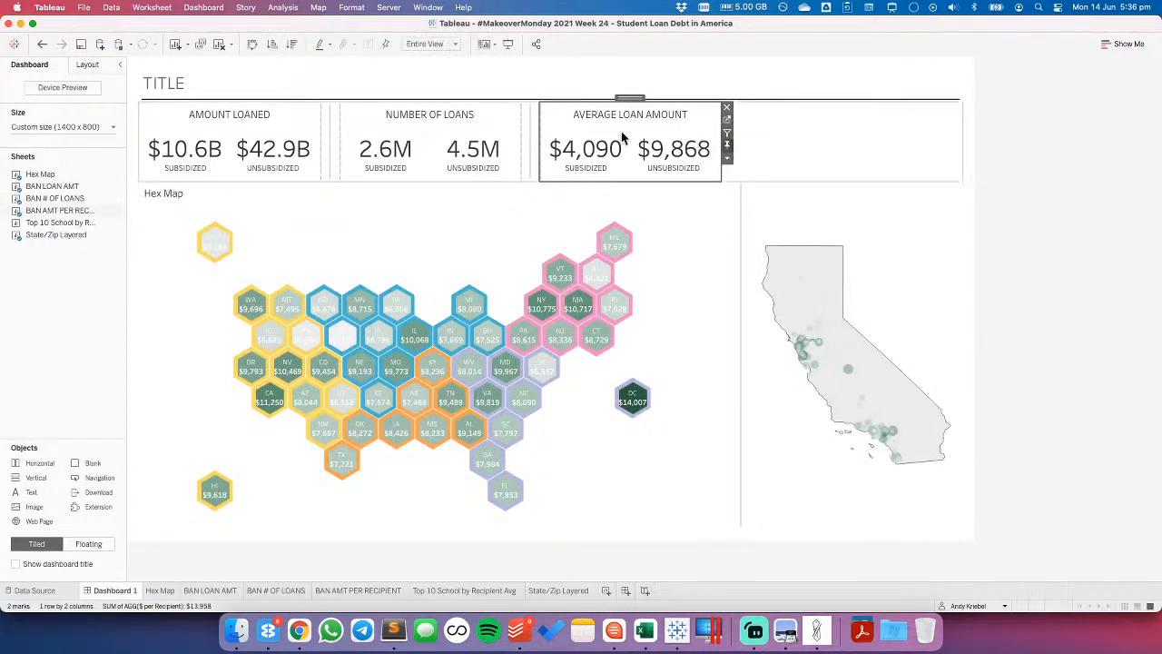
left_click(488, 119)
left_click(527, 145)
left_click(270, 127)
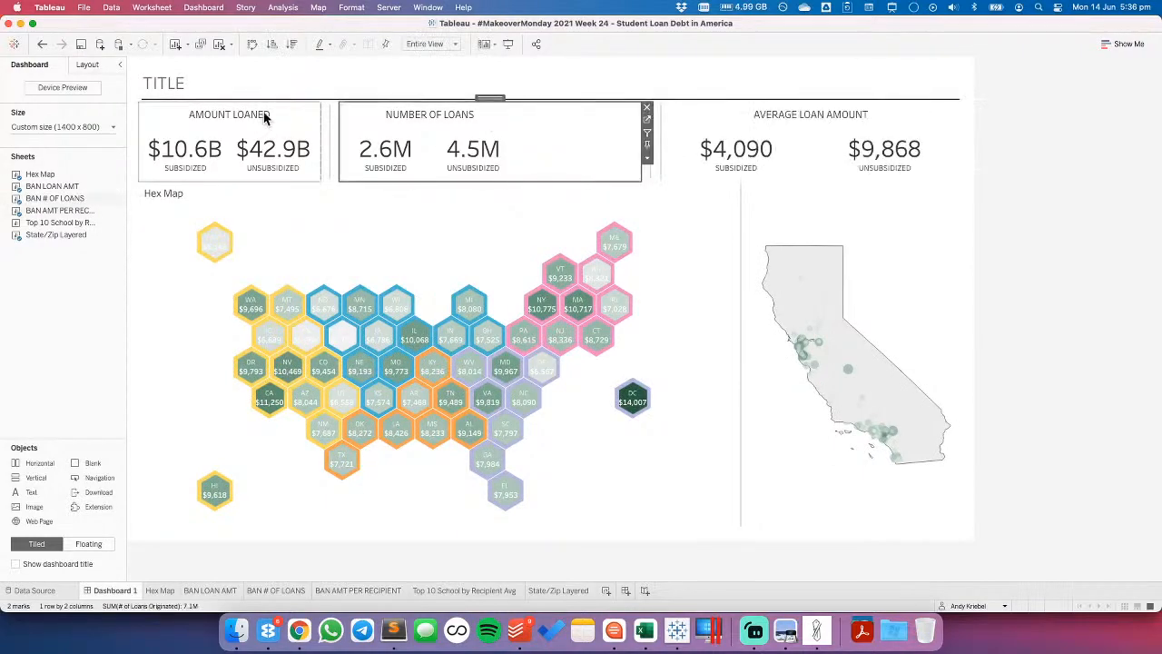
left_click(326, 144)
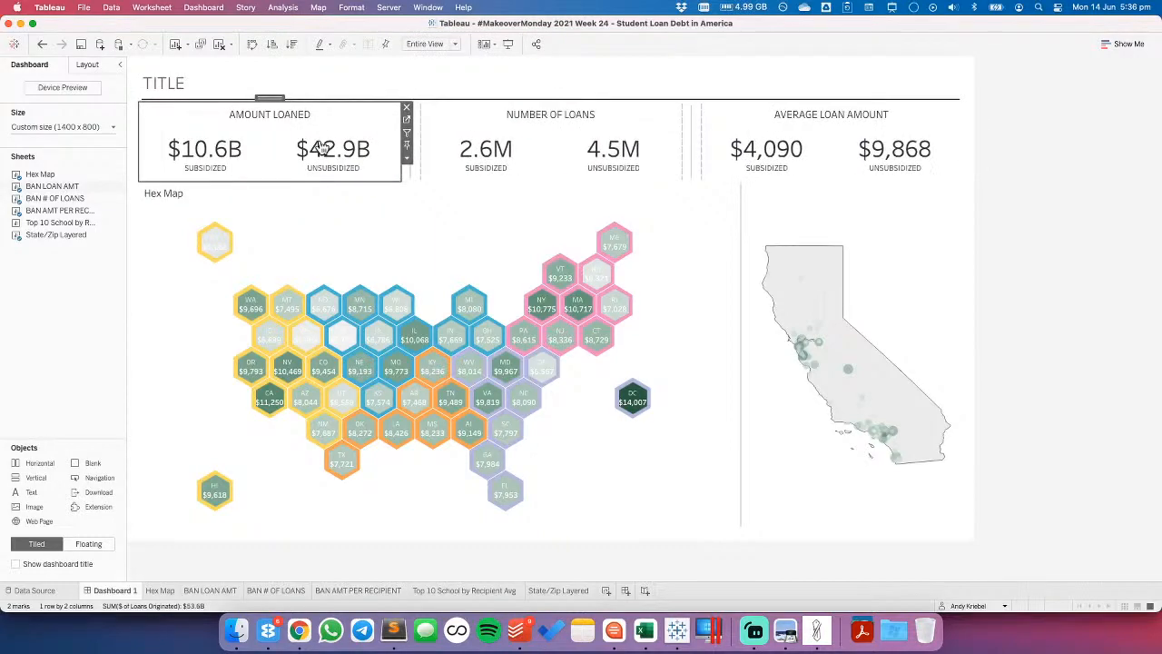
left_click(1125, 193)
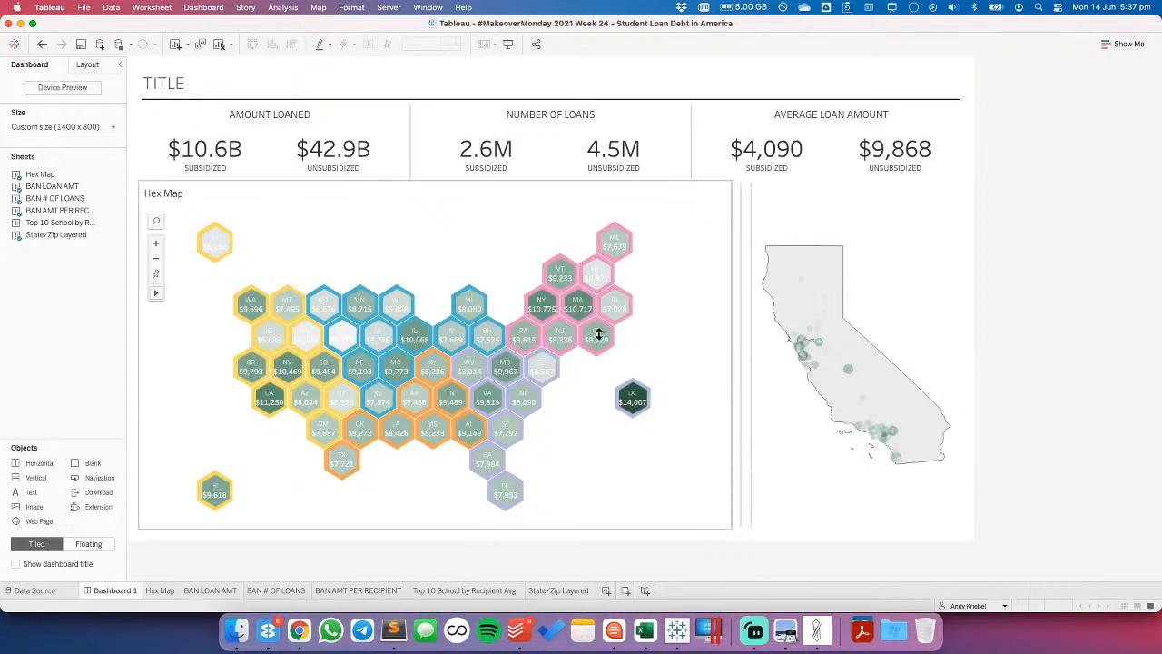
- Remove the filter that limits the State/Zip Layered map to California
left_click(675, 327)
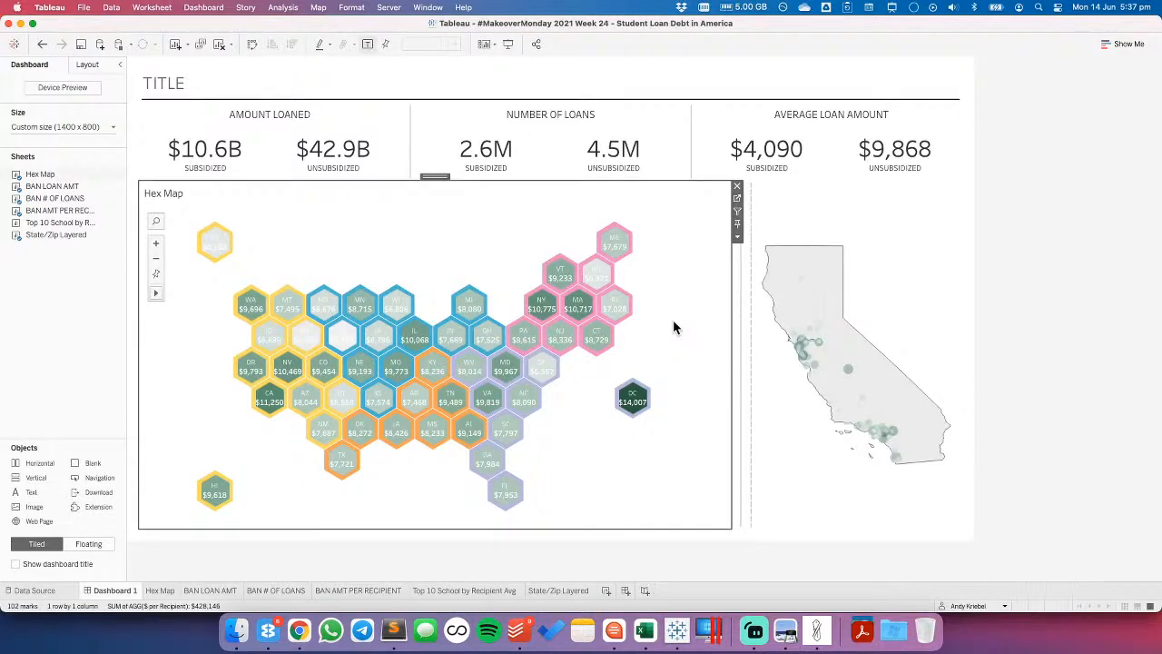
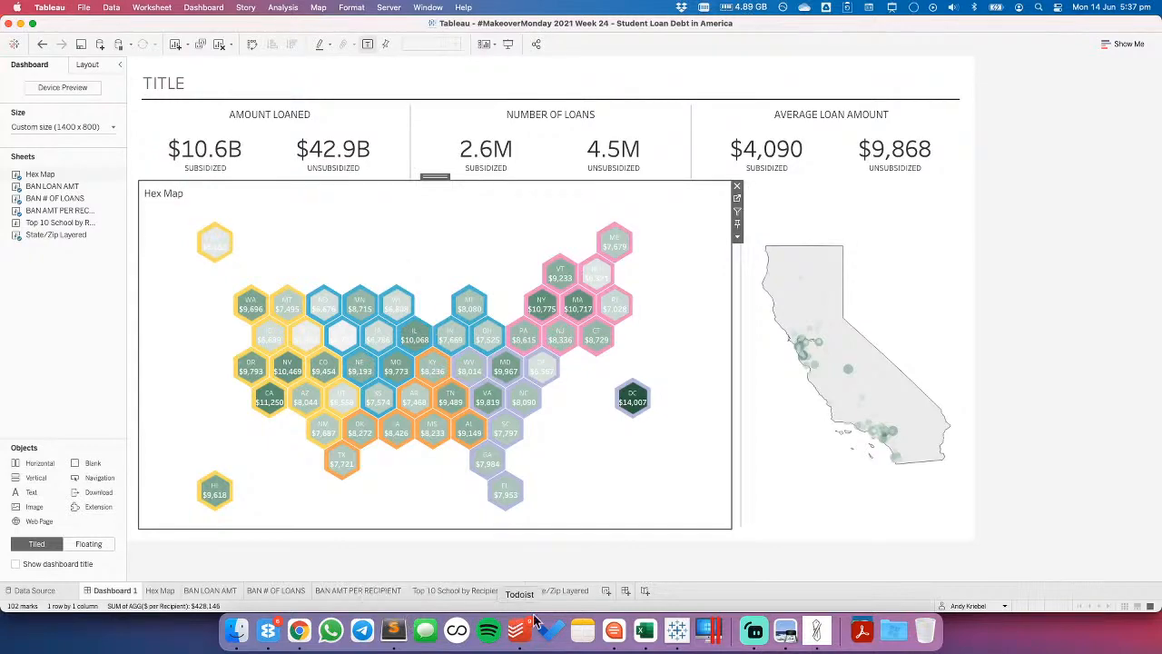
left_click(550, 590)
left_click_drag(176, 124, 171, 505)
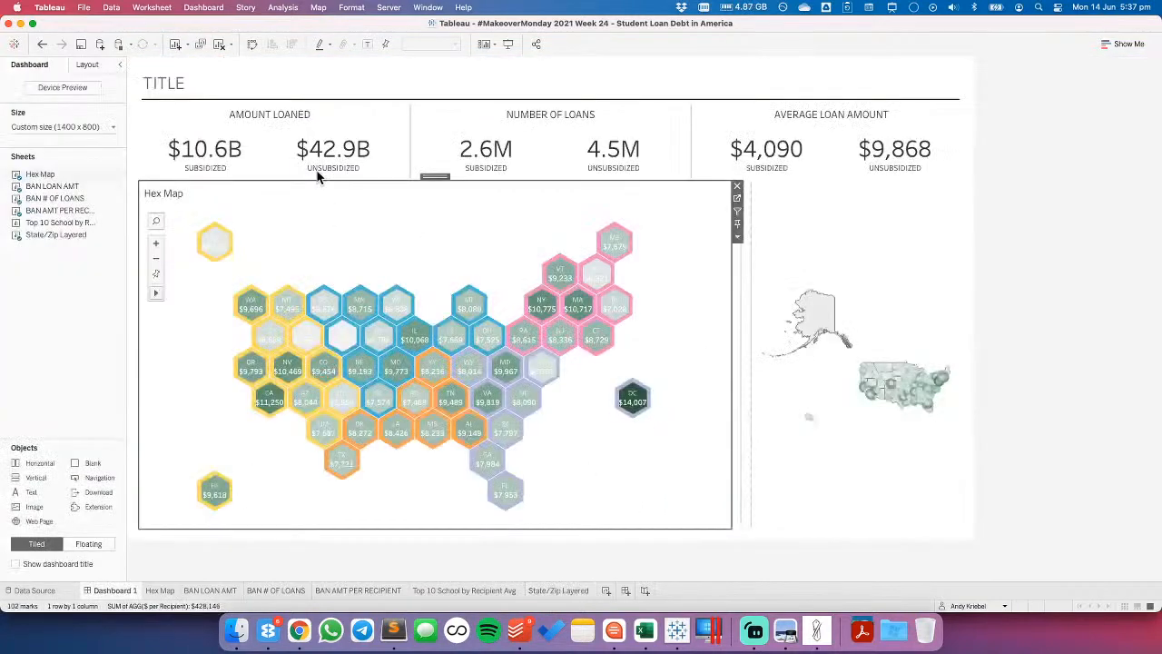
- Add a filter action to Dashboard 1 with only the Hex Map as its source sheet
left_click(204, 7)
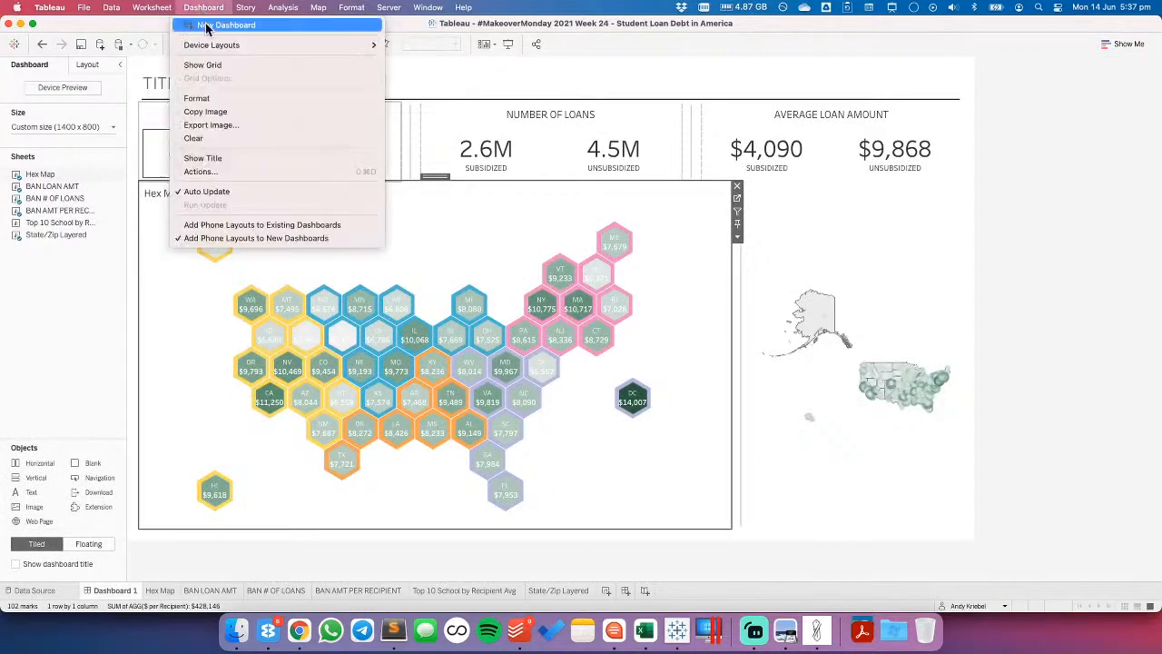
left_click(202, 172)
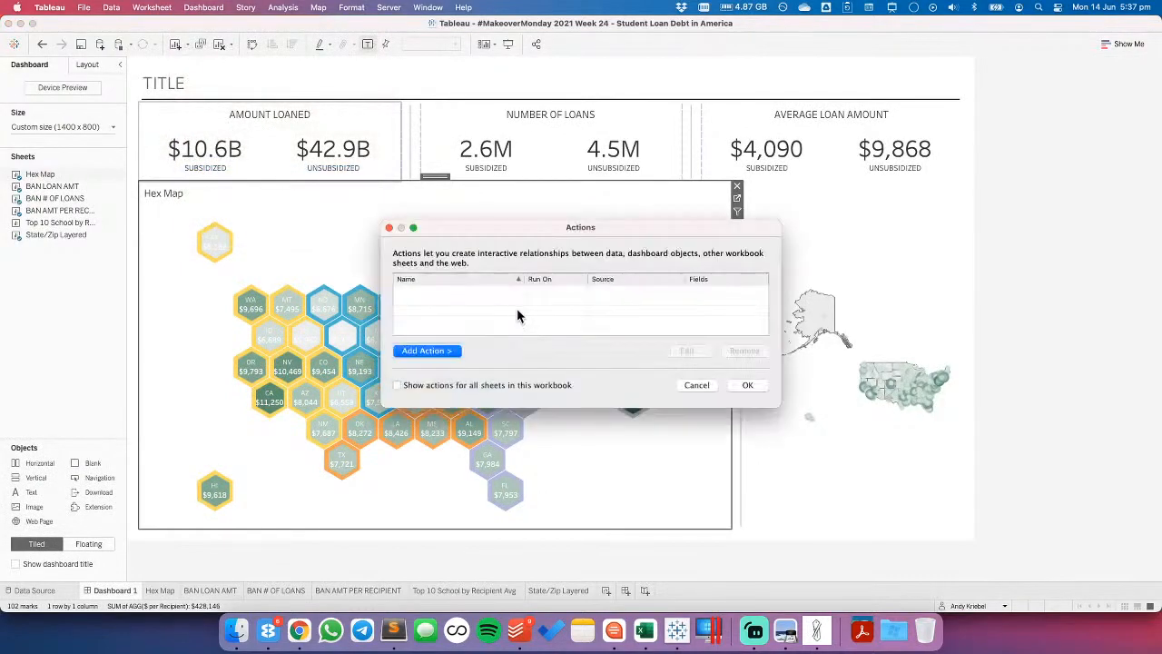
left_click(449, 354)
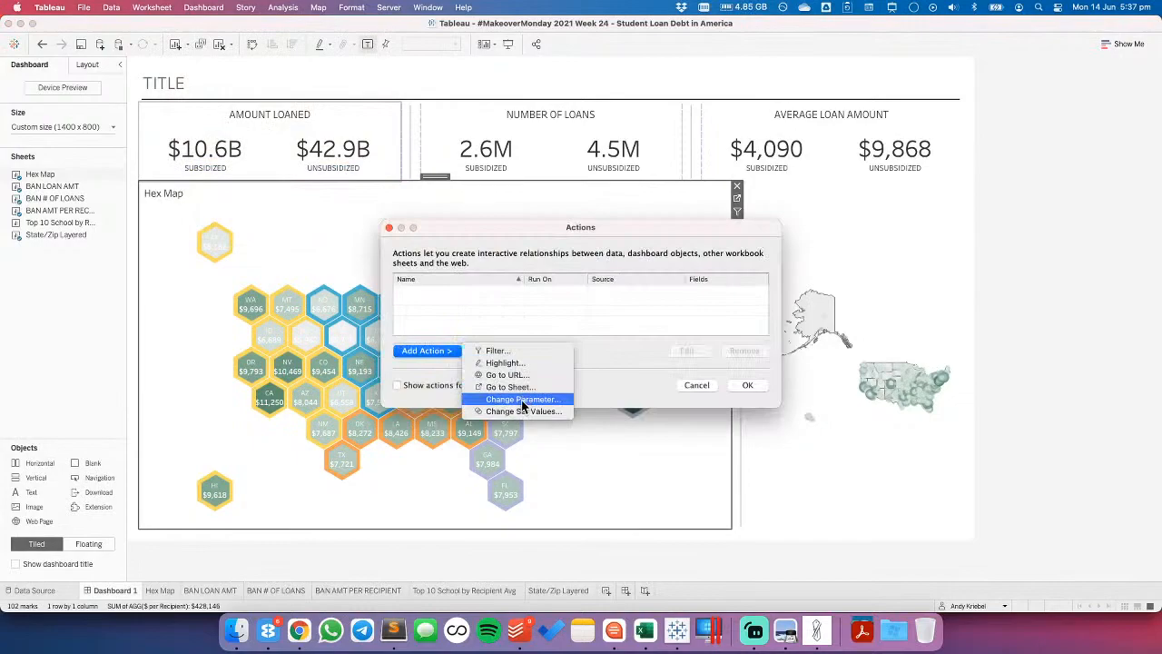
left_click(501, 350)
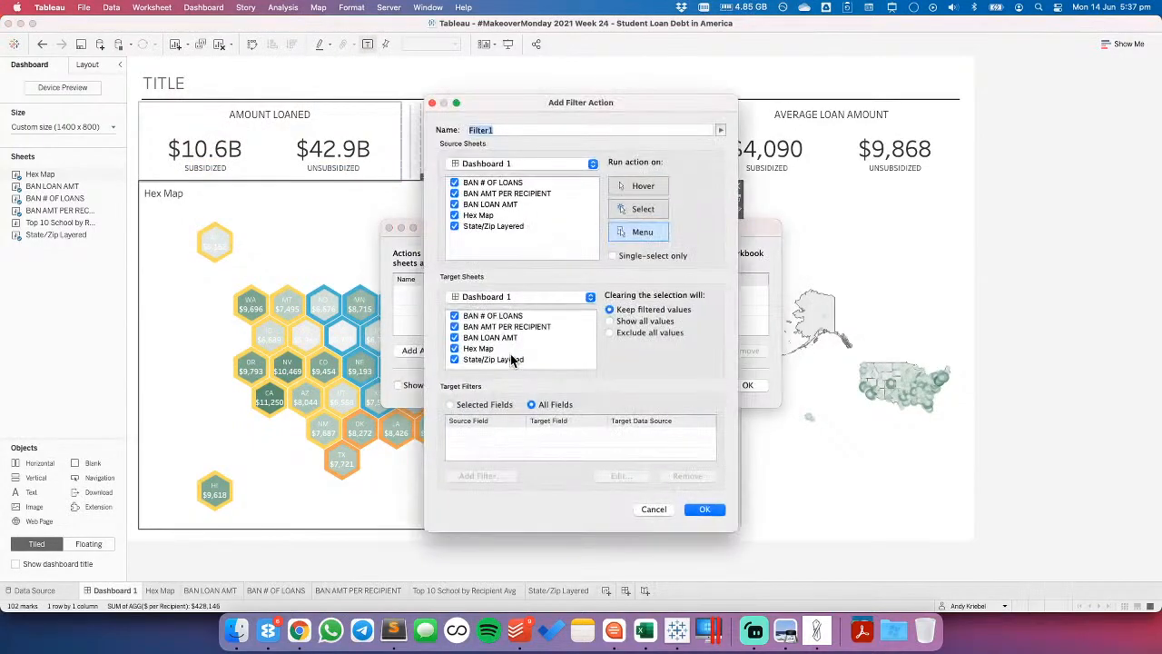
left_click(455, 183)
left_click(455, 194)
left_click(455, 205)
left_click(455, 226)
- Exclude the Hex Map from the action's targets, run it on single selection only, and show all values when the selection is cleared
left_click(455, 349)
left_click(642, 209)
left_click(610, 320)
left_click(612, 255)
- Restrict the filter action to the State field and save the dashboard actions
left_click(452, 404)
left_click(481, 476)
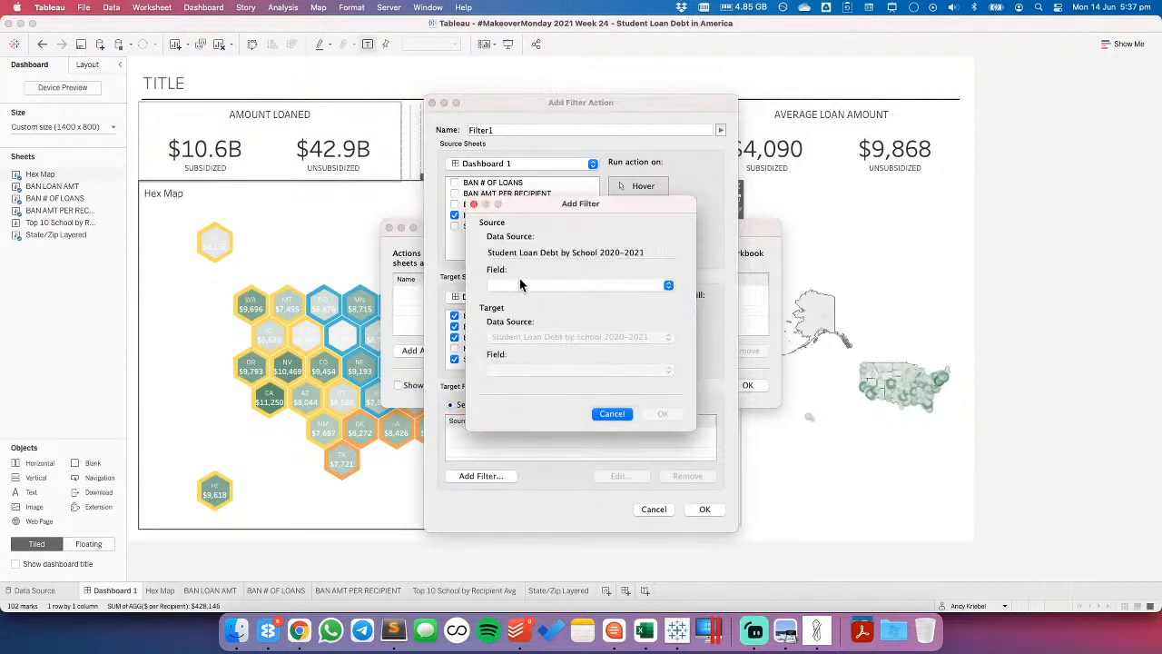
left_click(519, 285)
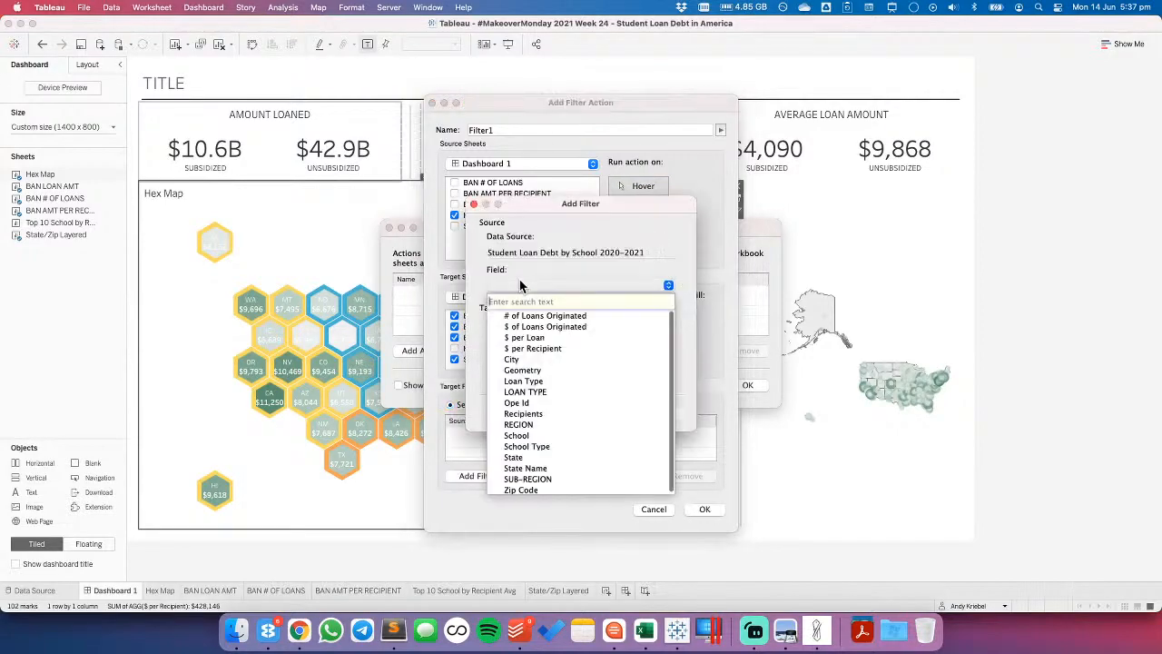
left_click(523, 457)
left_click(668, 422)
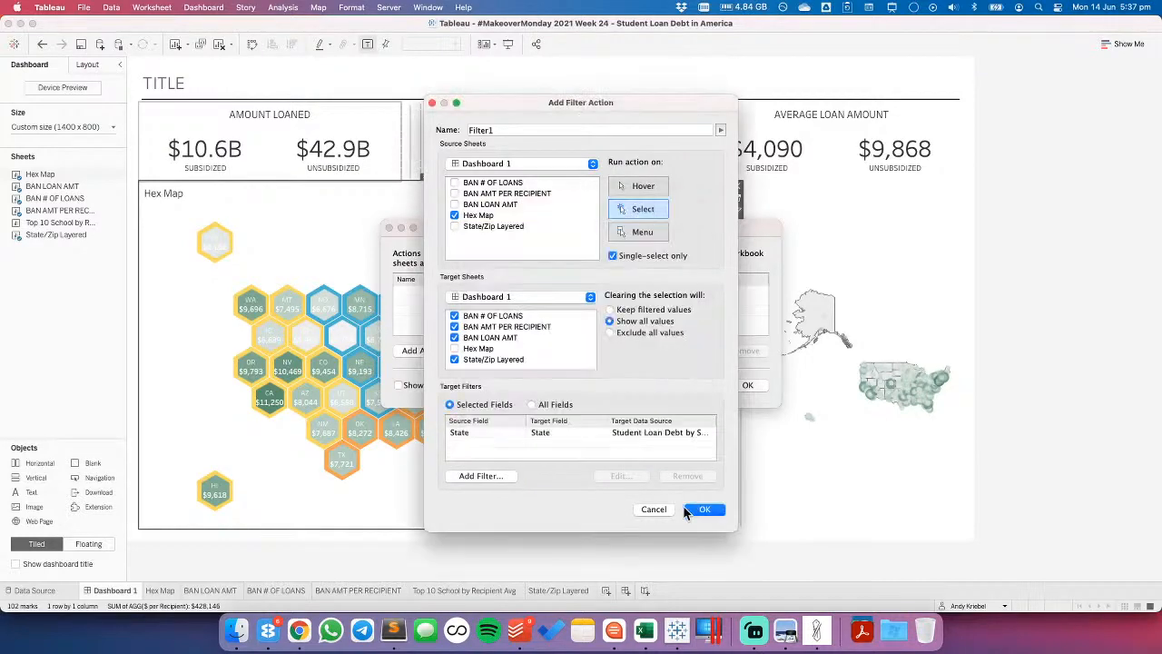
left_click(703, 509)
left_click(746, 385)
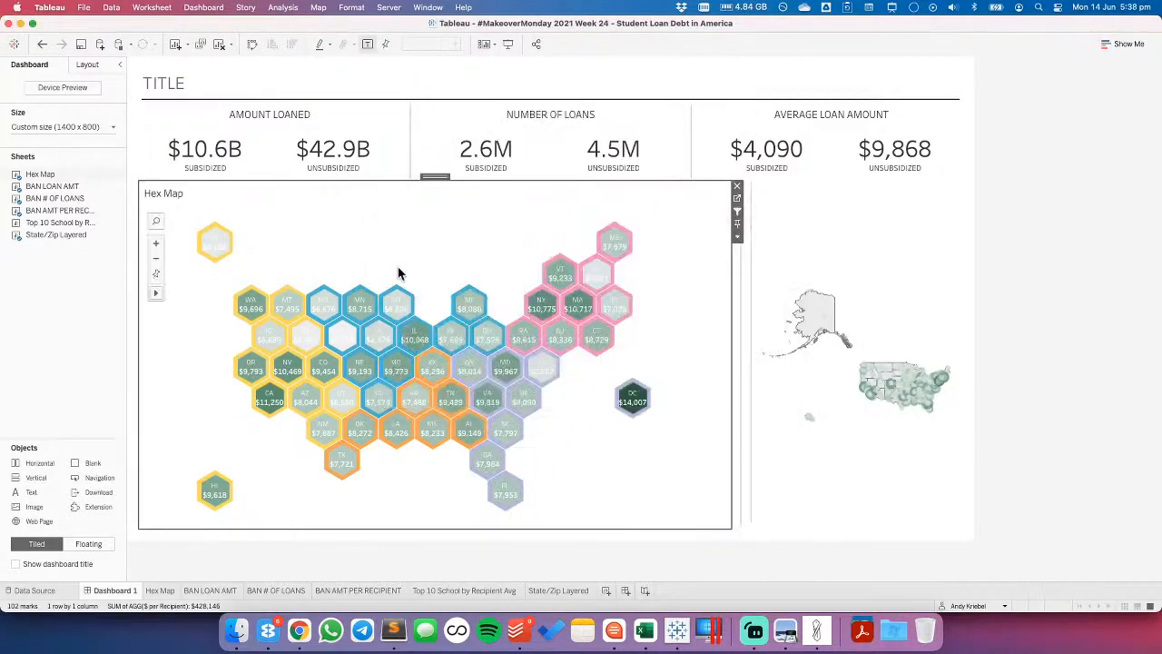
- Test the filter action by selecting Alaska's hexagon on the dashboard, and clear the selection
left_click(215, 251)
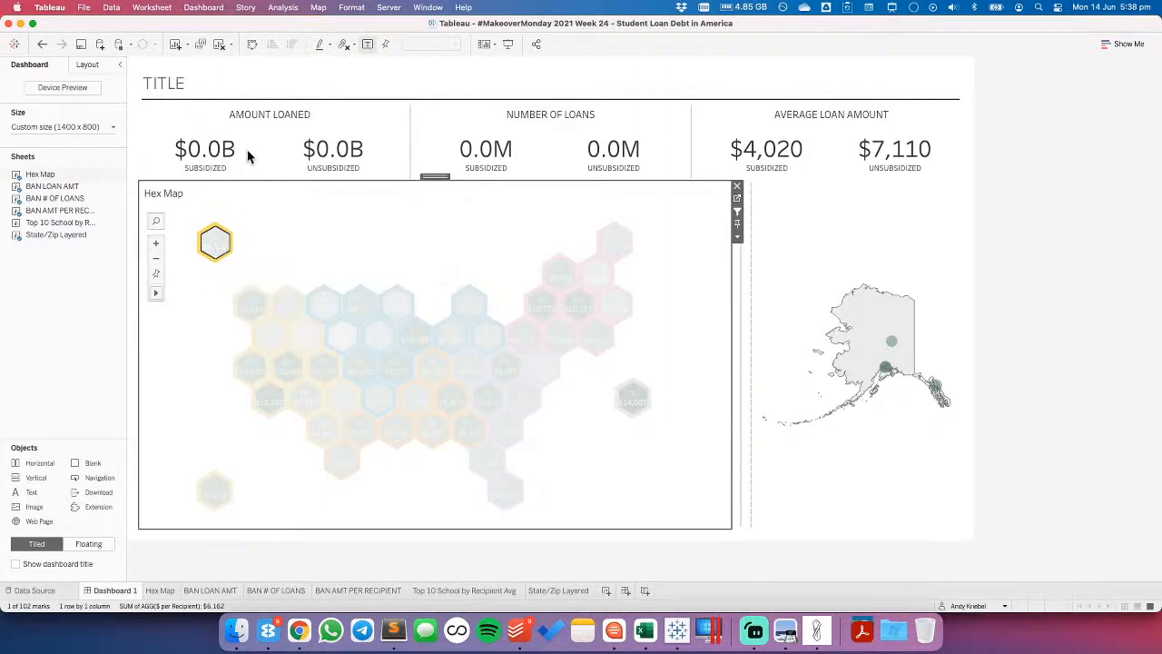
left_click(232, 260)
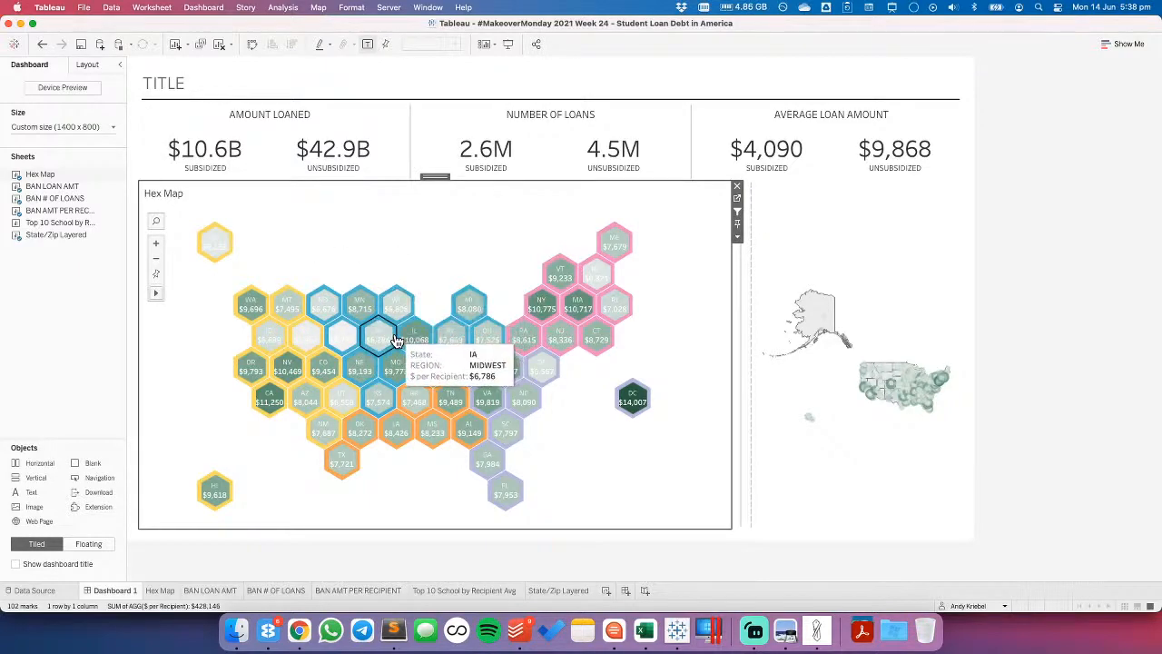
left_click(737, 199)
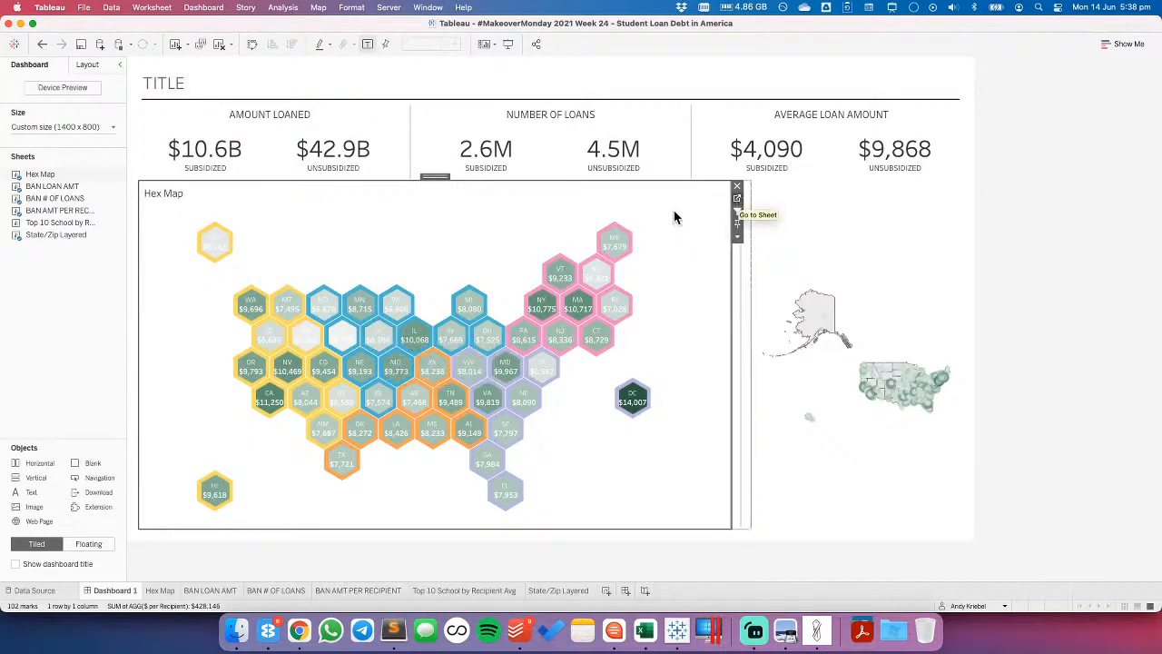
- Duplicate the Hex Map sheet and remove the second Latitude (generated) field from the copy's rows
right_click(162, 591)
left_click(201, 464)
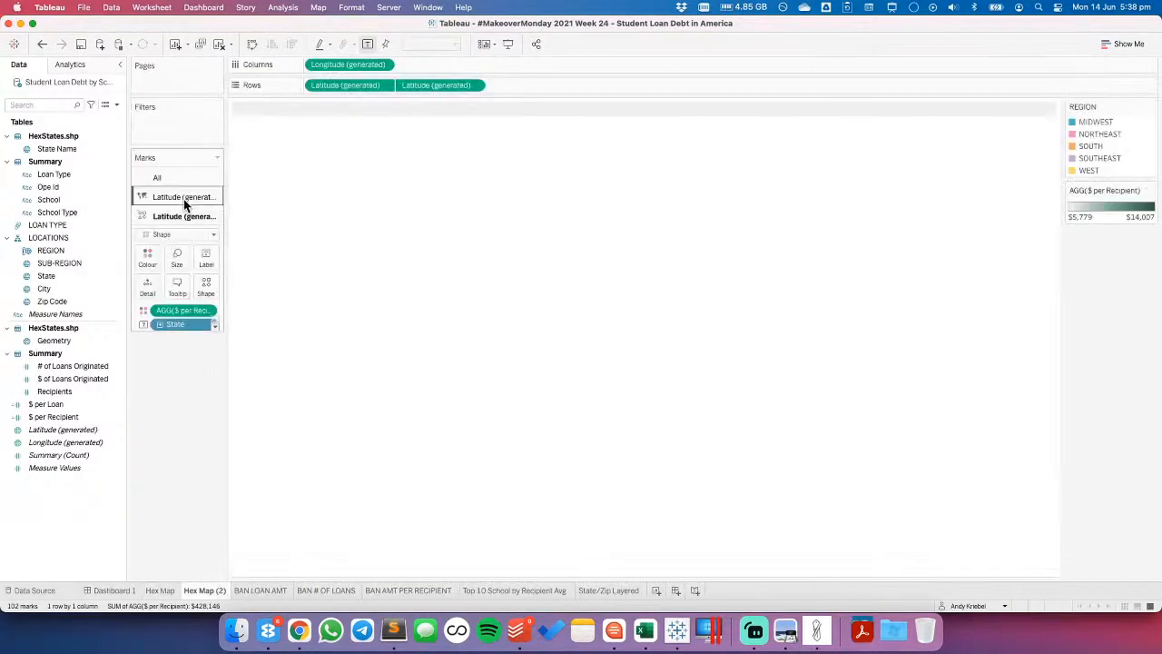
left_click(186, 220)
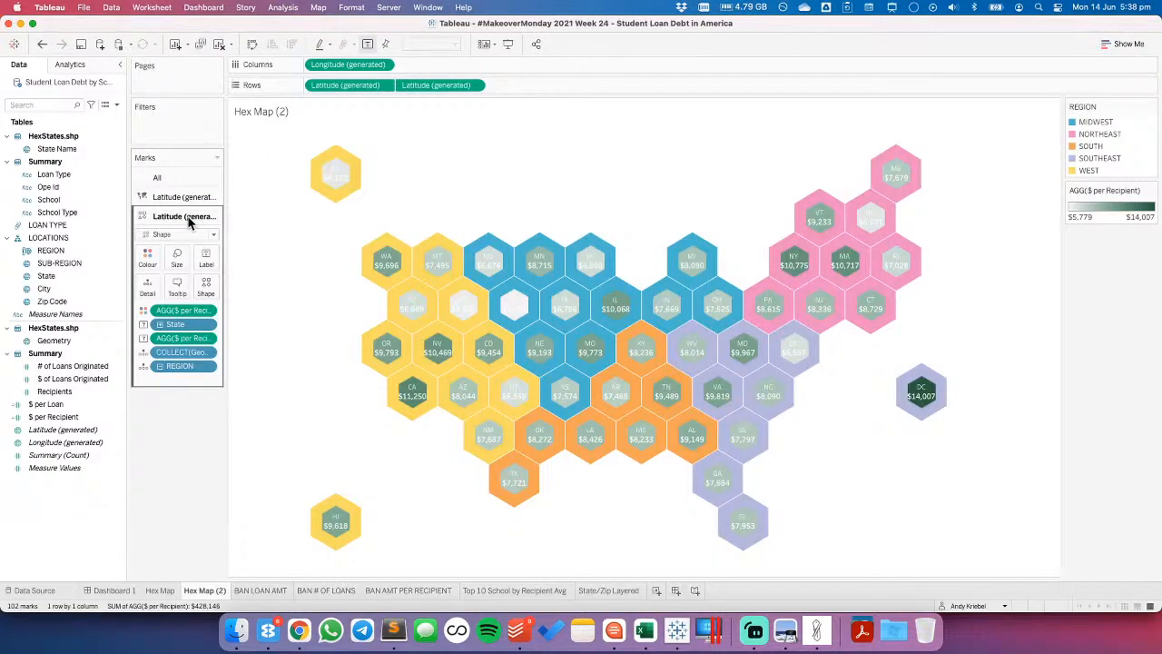
left_click(188, 196)
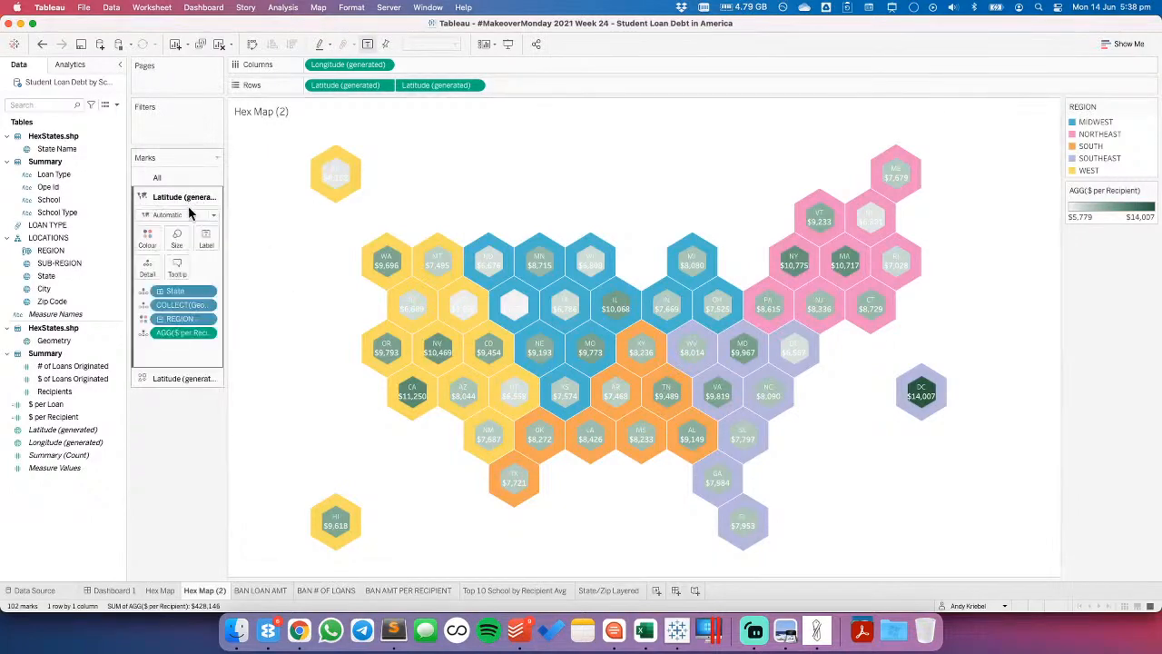
left_click_drag(452, 86, 431, 36)
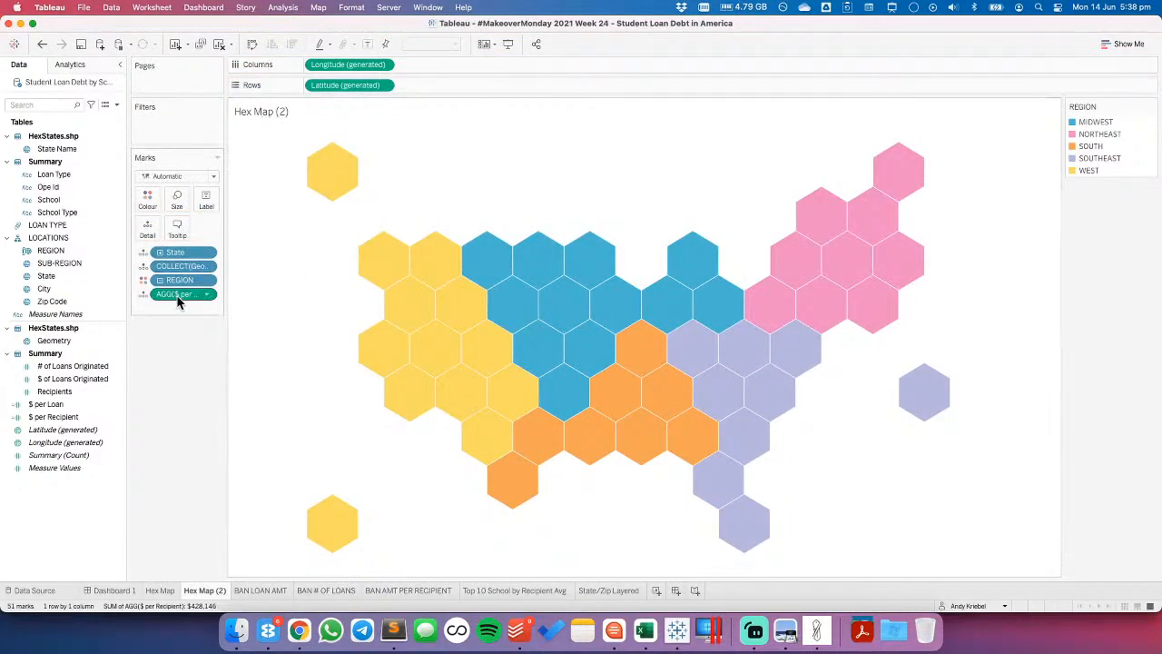
- Colour the hexagons on the duplicated hex map by $ per Recipient instead of REGION
left_click(147, 284)
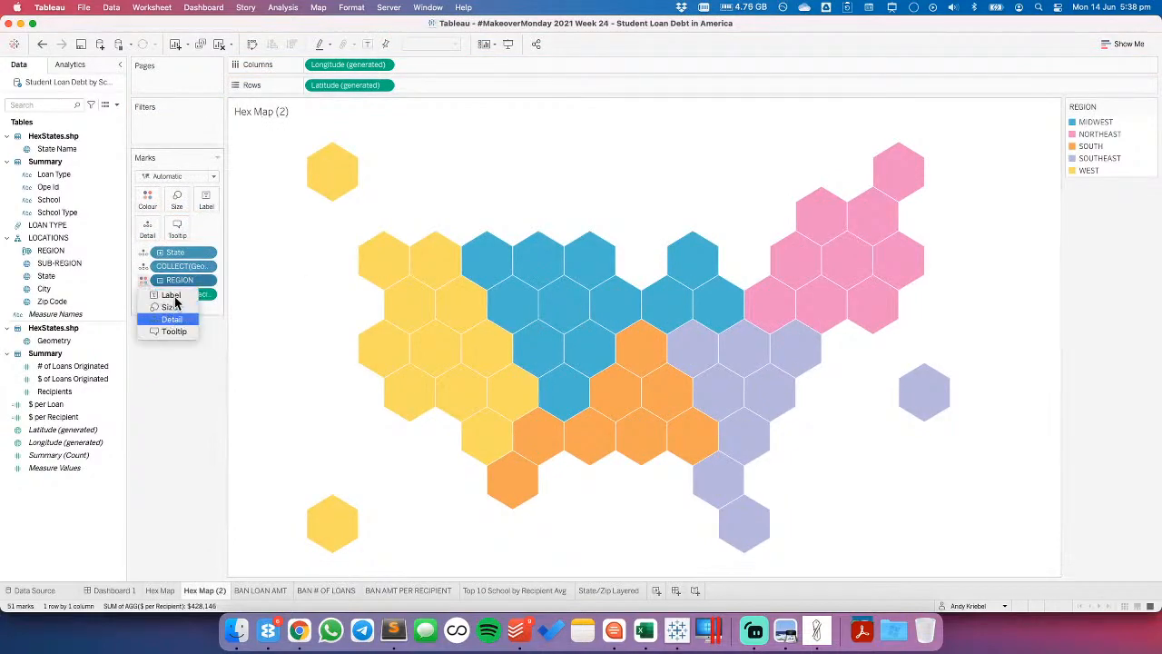
left_click(176, 299)
left_click_drag(177, 300, 147, 201)
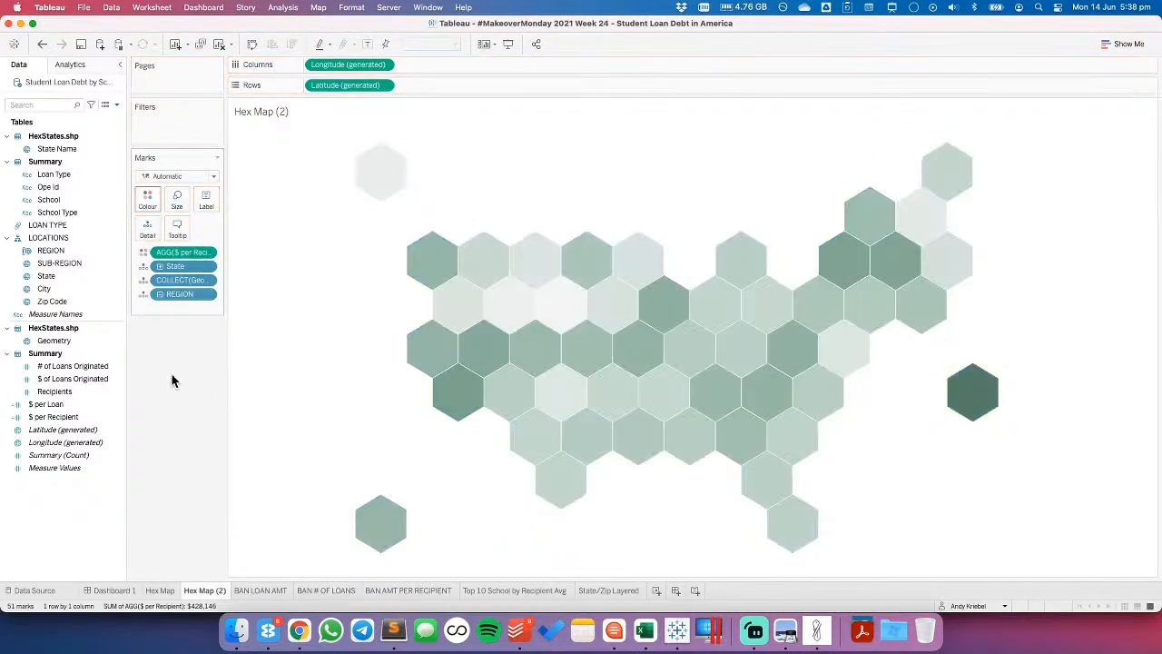
- Label each hexagon on the duplicated map with its State and $ per Recipient
left_click(144, 280)
left_click(170, 294)
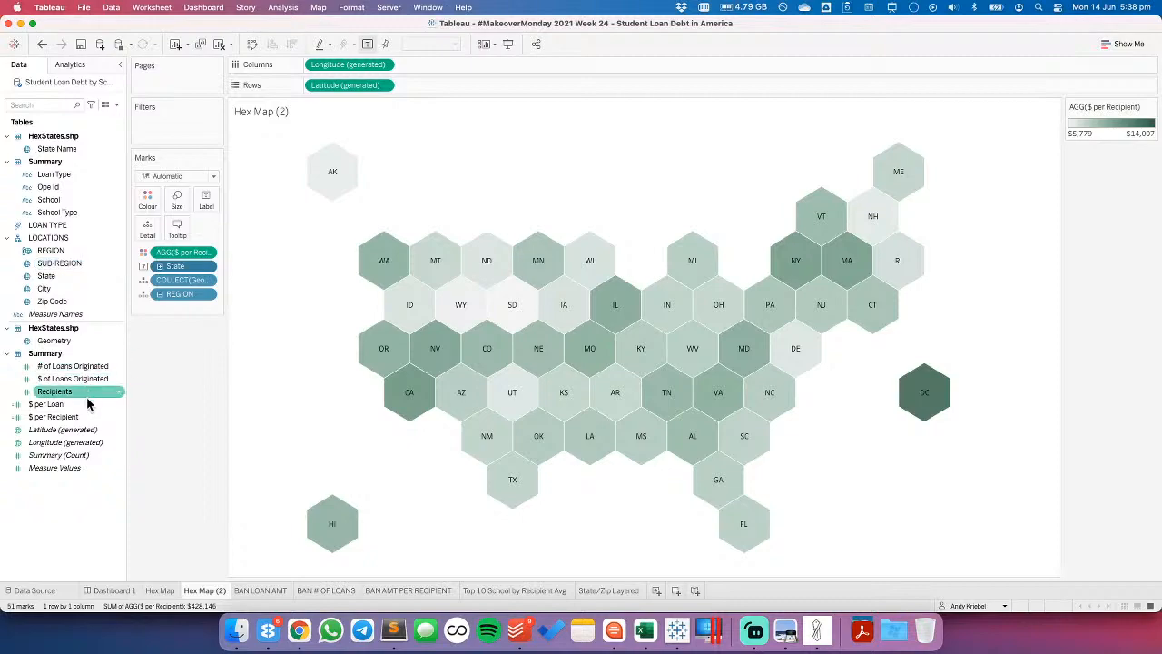
left_click_drag(87, 417, 206, 199)
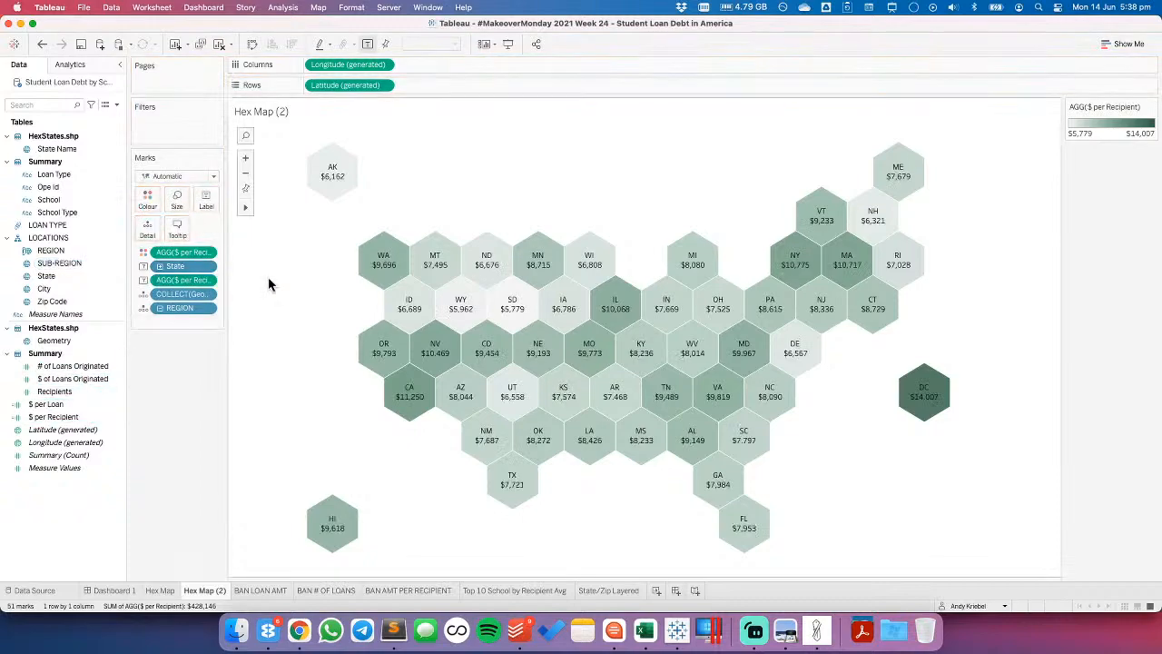
- Reorder the hexagon label on Hex Map (2) so State comes above $ per Recipient, with both lines centred
left_click(207, 200)
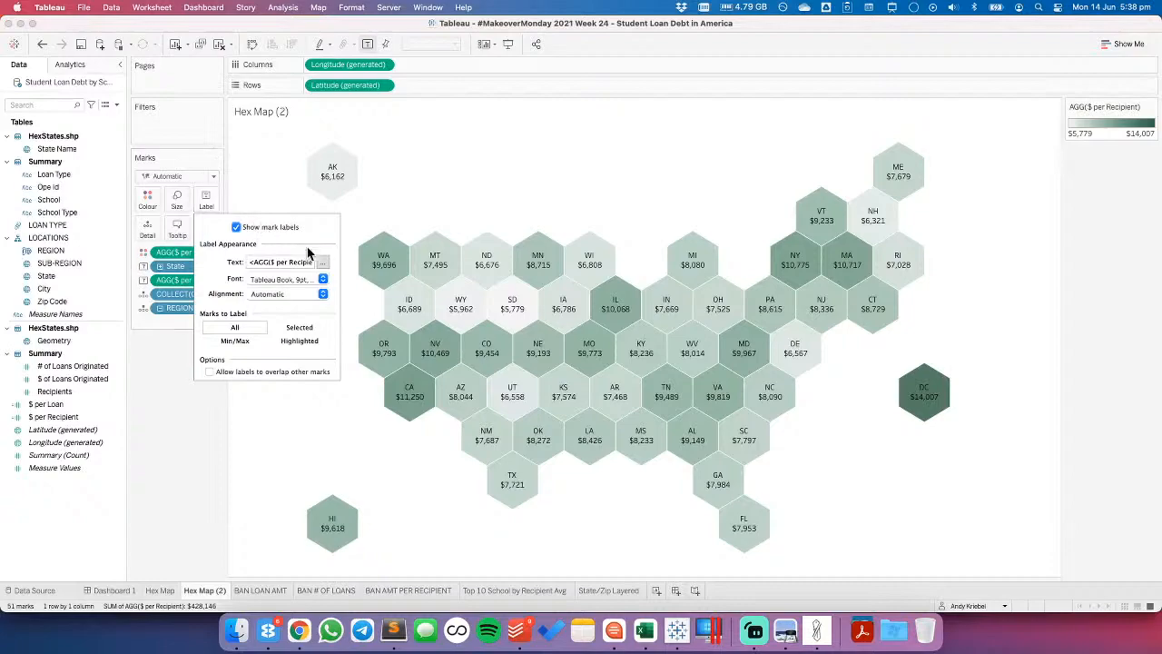
left_click(322, 262)
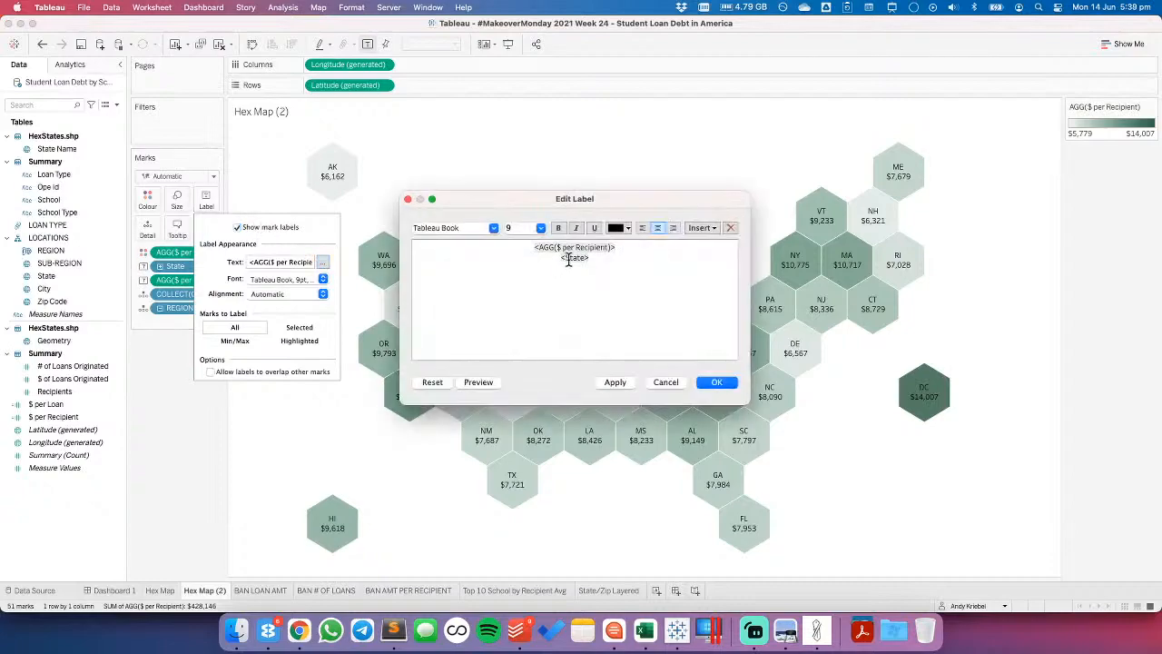
left_click_drag(557, 258, 656, 257)
key("super+c")
key("BackSpace")
key("BackSpace")
key("super+v")
key("Return")
key("super+a")
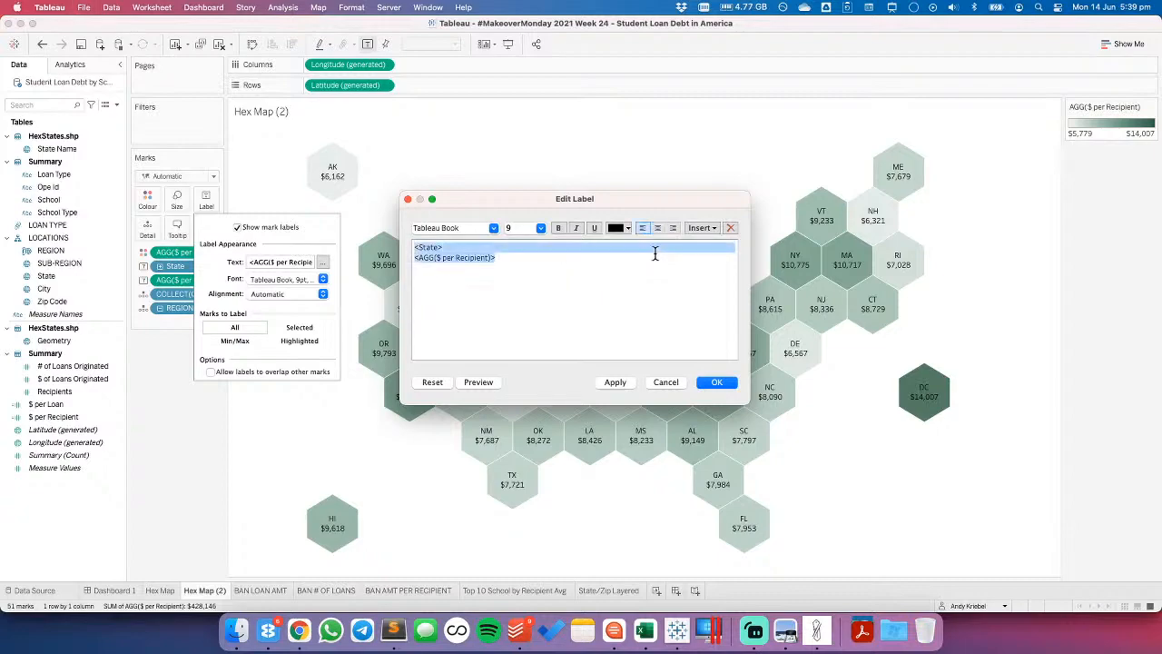
left_click(658, 228)
- Format the $ per Recipient line of the hexagon label as 11 pt bold
double_click(569, 247)
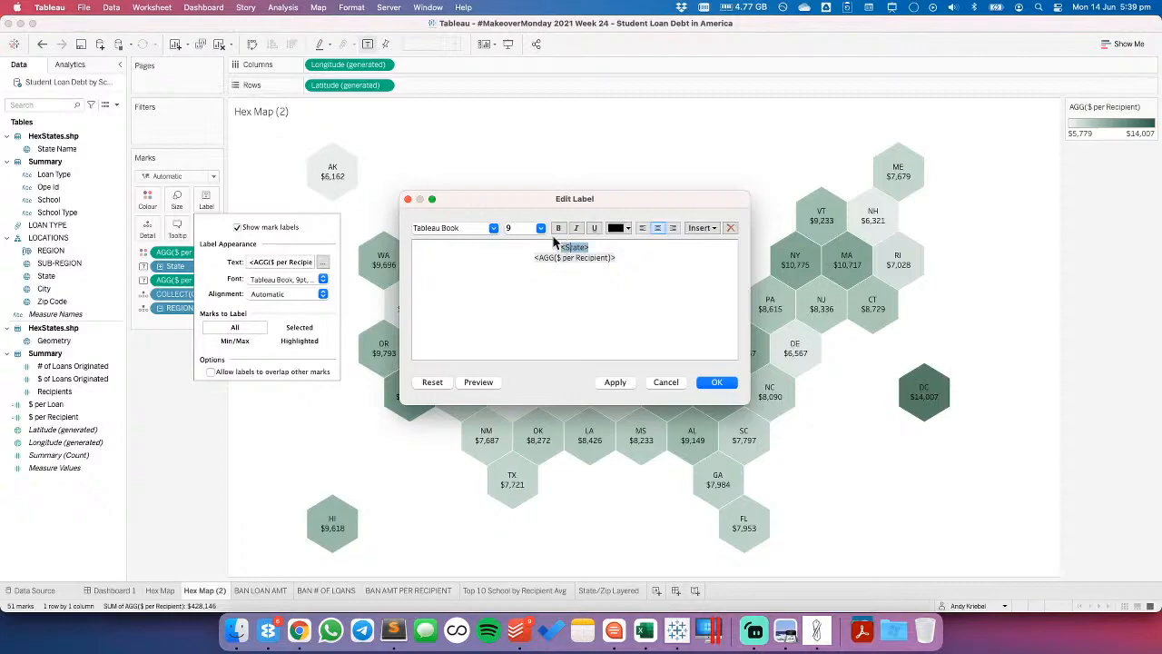
left_click(539, 228)
left_click(531, 258)
double_click(568, 258)
left_click(539, 228)
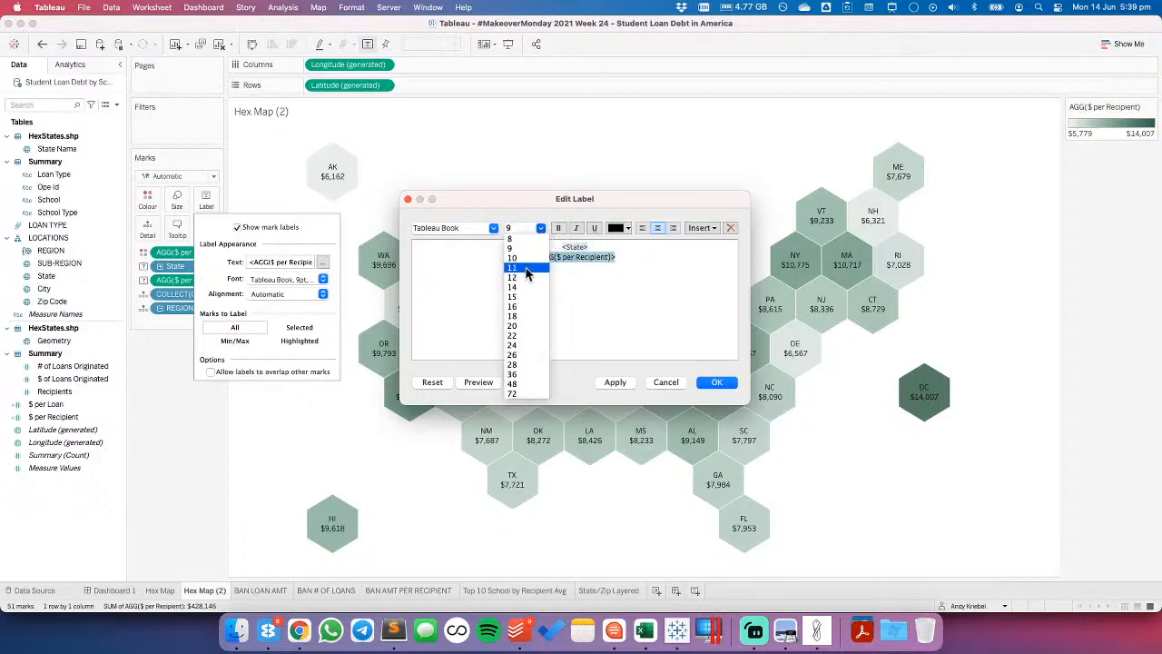
left_click(530, 267)
left_click(558, 229)
left_click(715, 382)
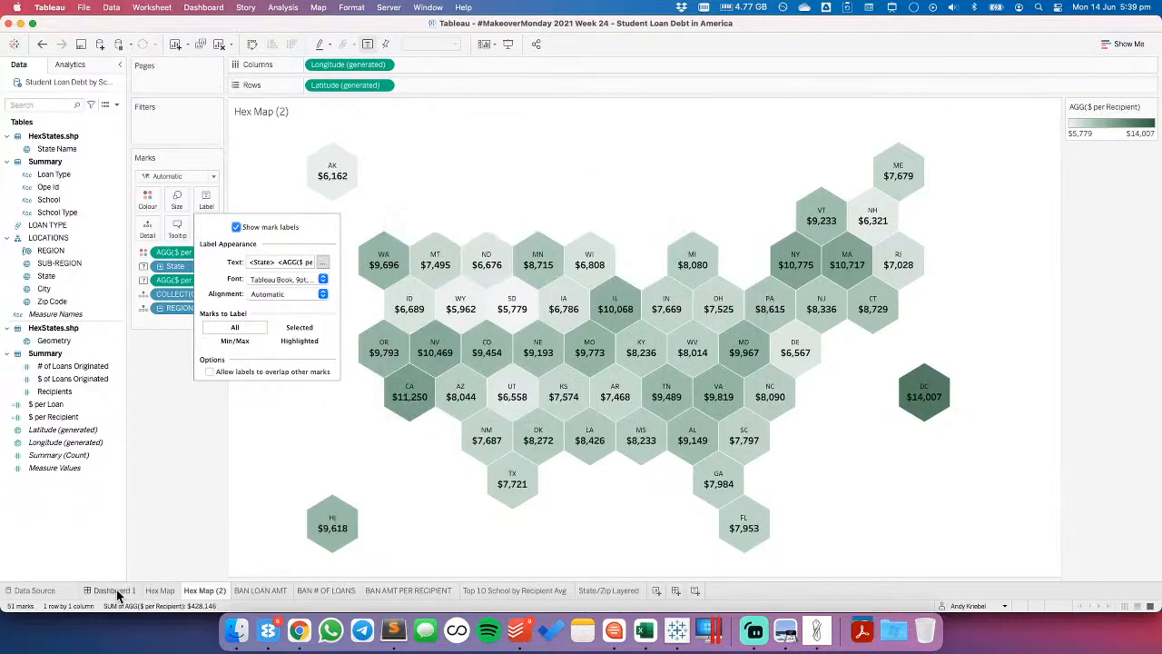
- Replace the Hex Map sheet on Dashboard 1 with Hex Map (2)
left_click(116, 592)
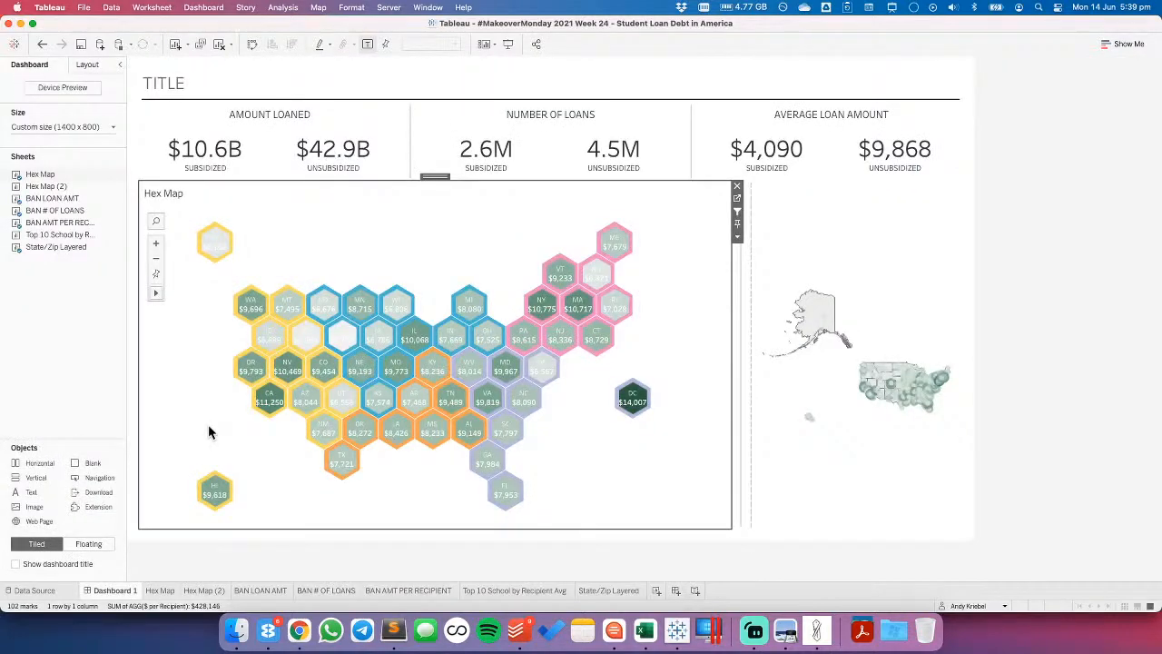
left_click(204, 592)
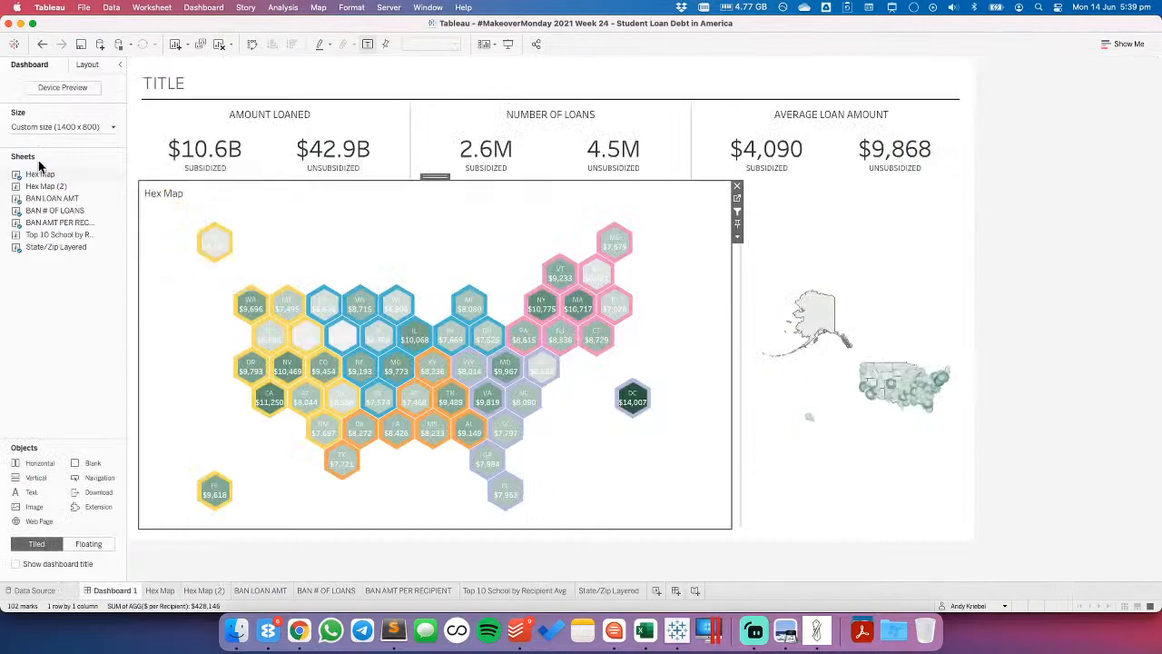
left_click_drag(45, 187, 604, 200)
left_click(706, 192)
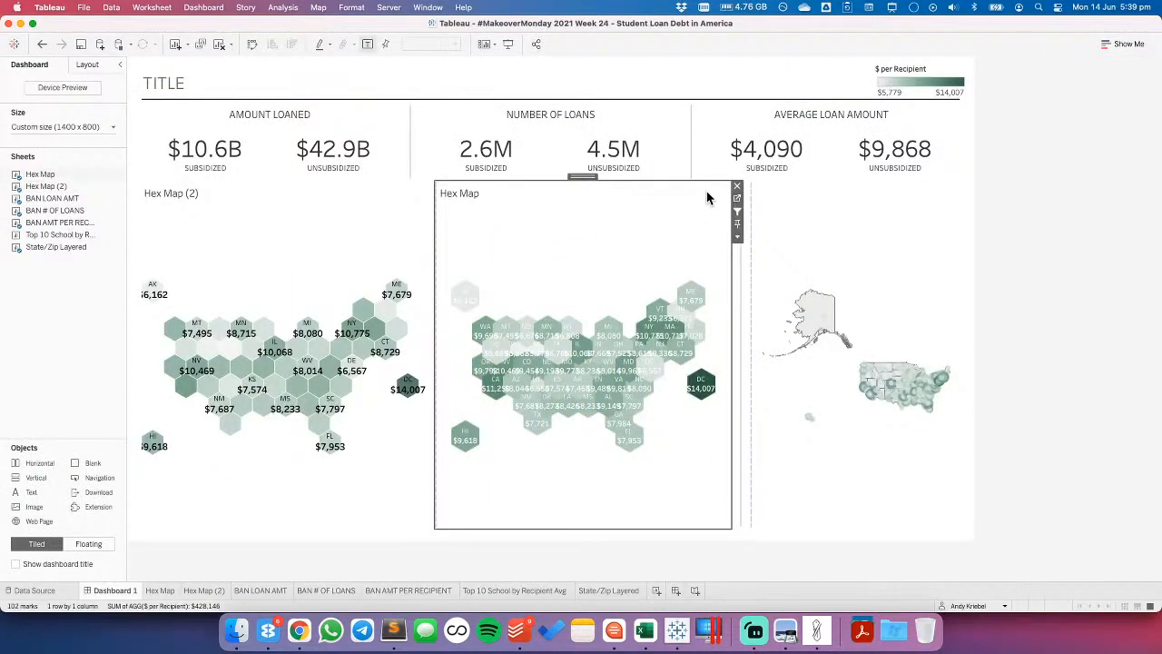
left_click(733, 183)
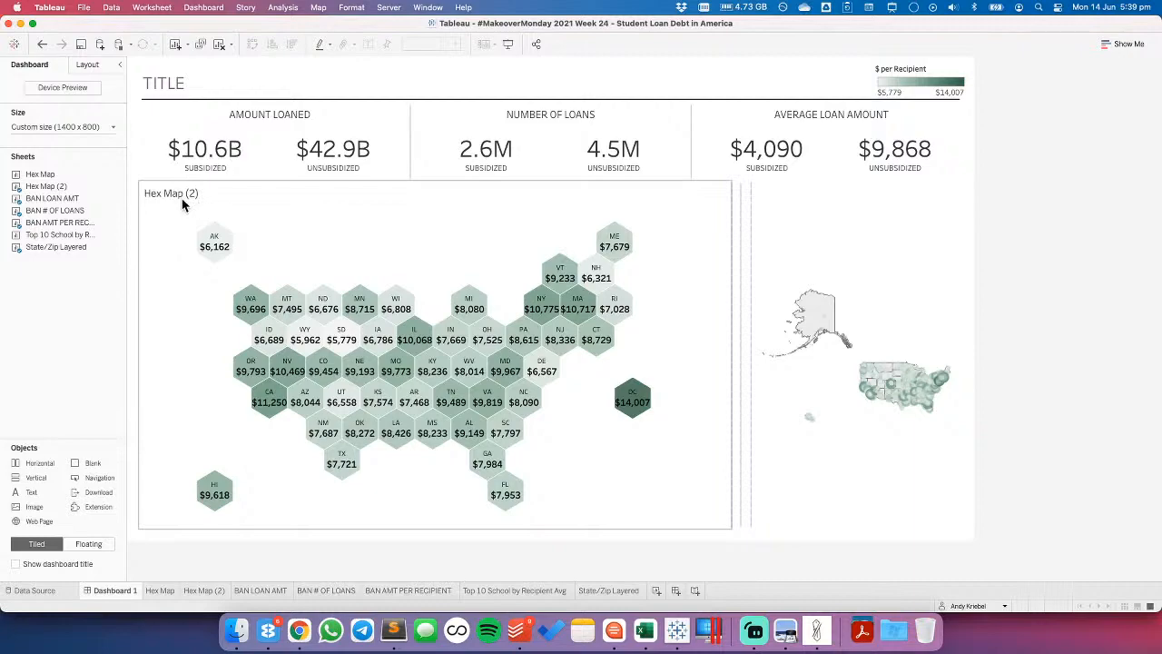
- Set the $ per Recipient line of the label on Hex Map (2) to 9 pt
left_click(199, 589)
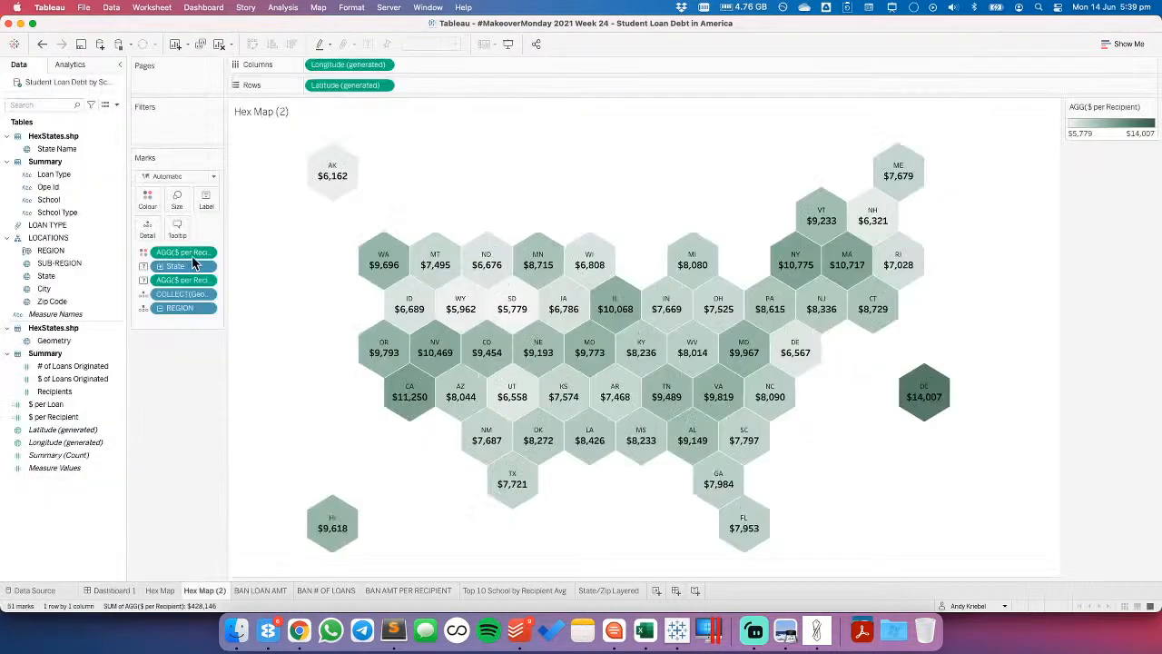
left_click(203, 207)
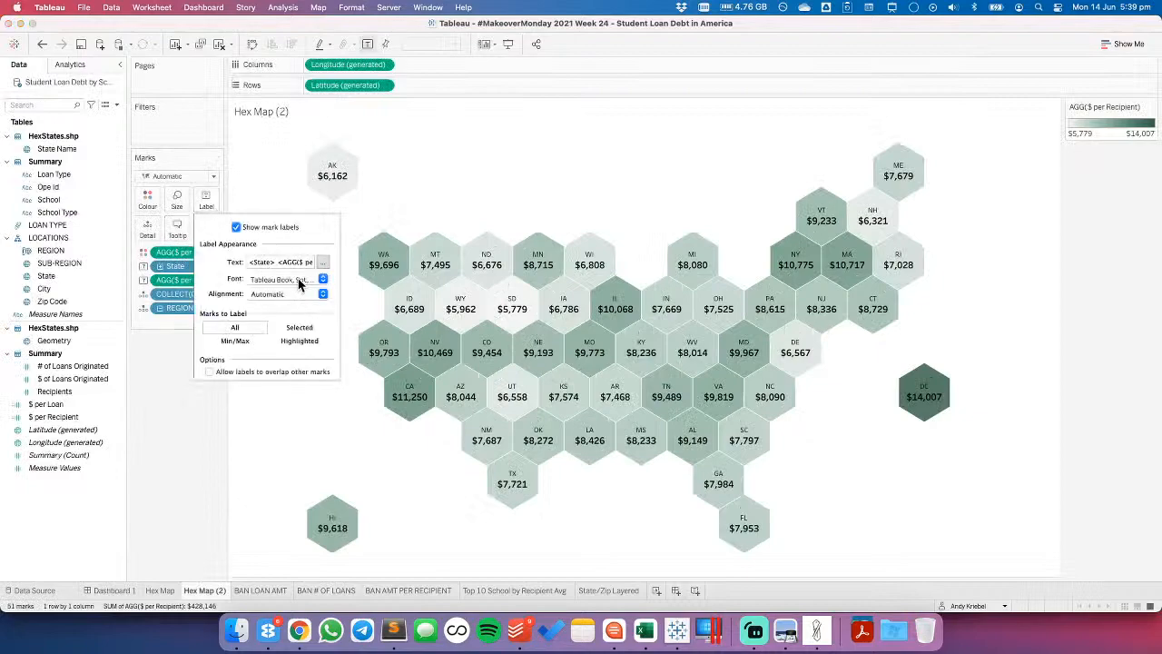
triple_click(640, 262)
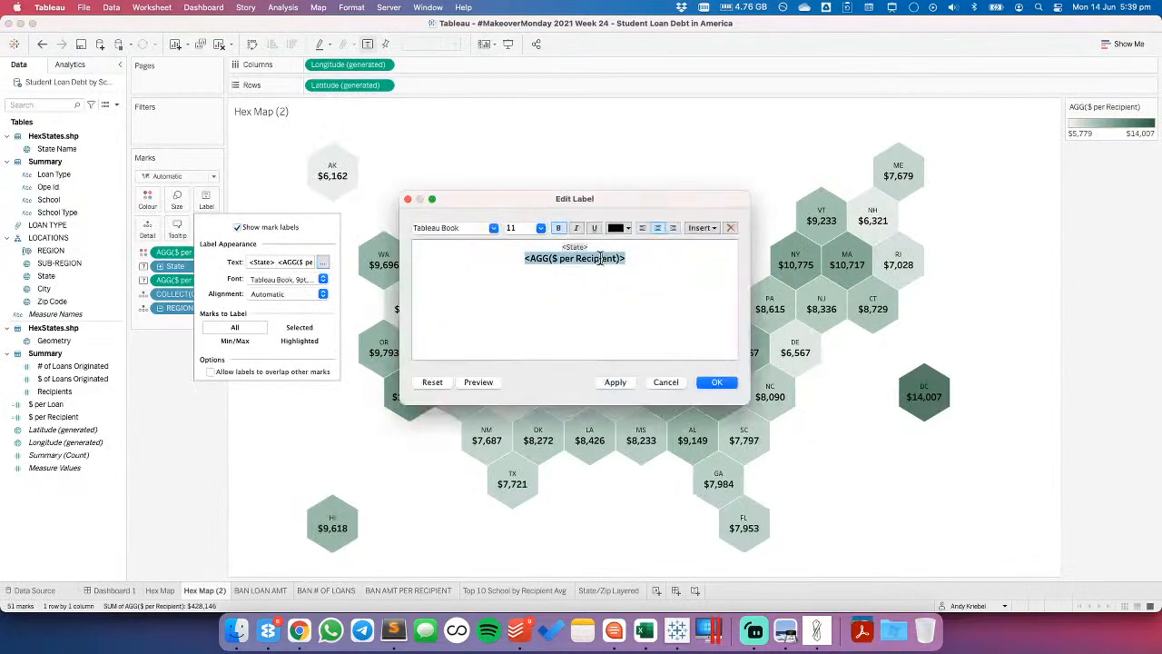
left_click(540, 228)
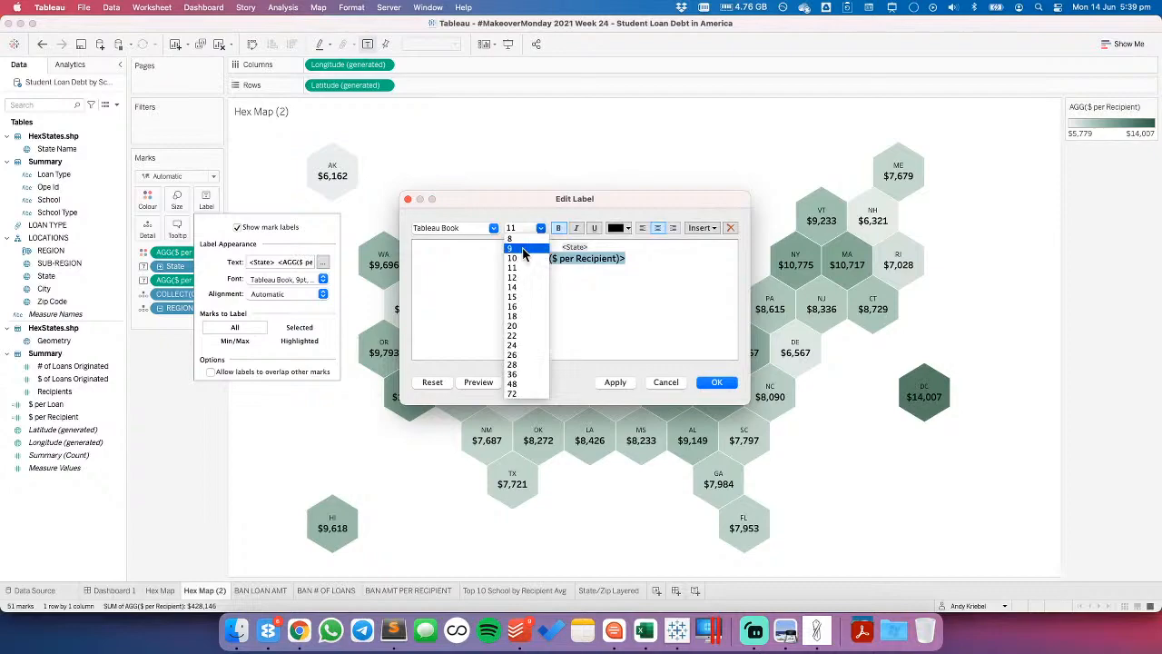
left_click(524, 249)
left_click(716, 382)
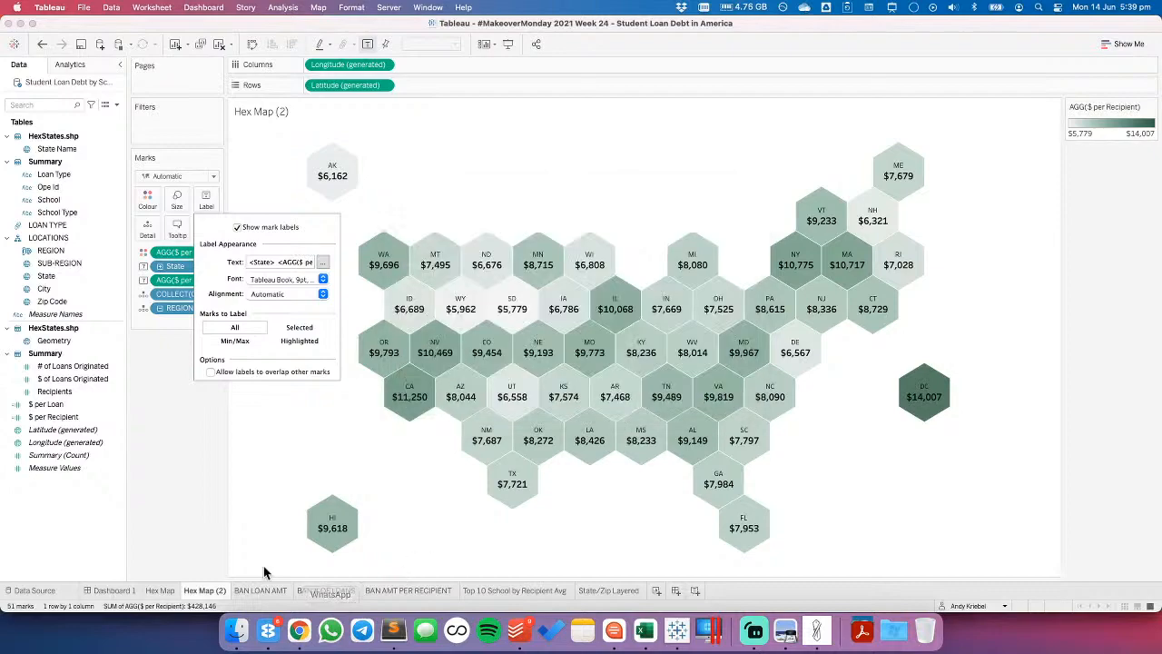
- Remove the Tiled container from the item hierarchy of Dashboard 1
left_click(126, 589)
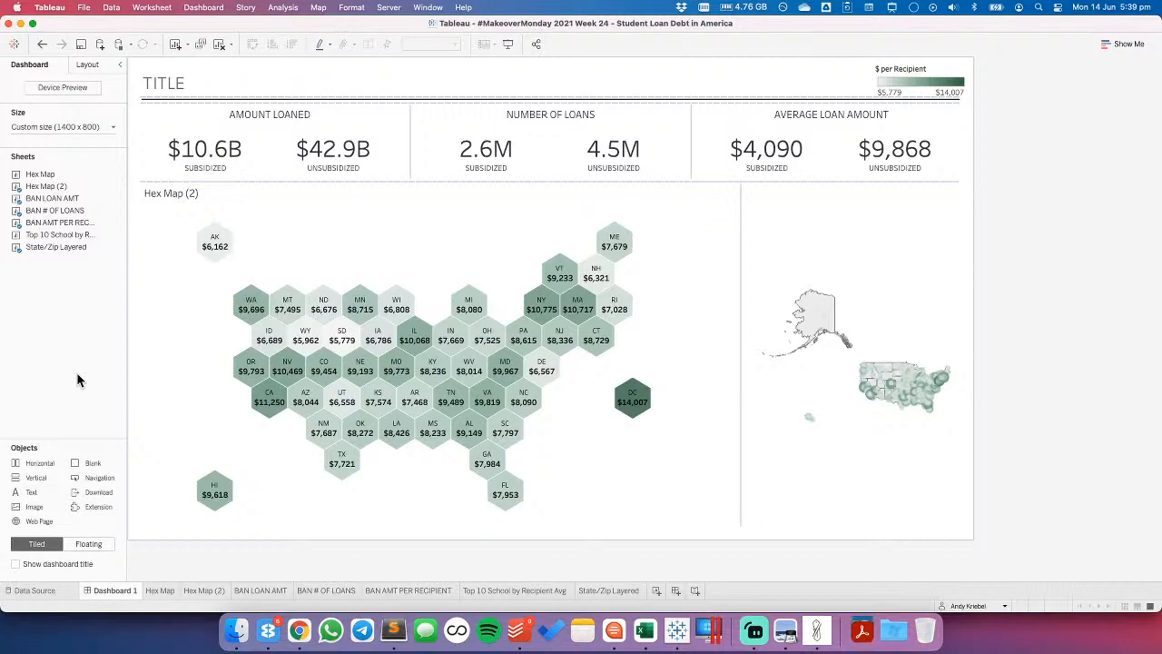
left_click(916, 79)
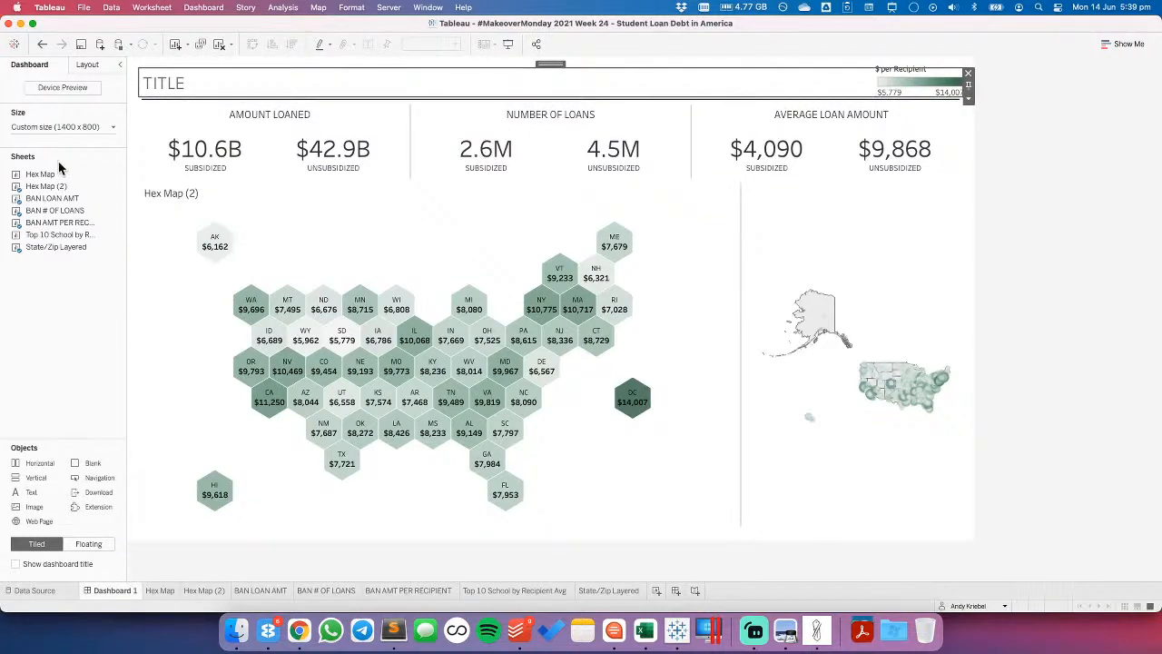
left_click(89, 65)
right_click(51, 488)
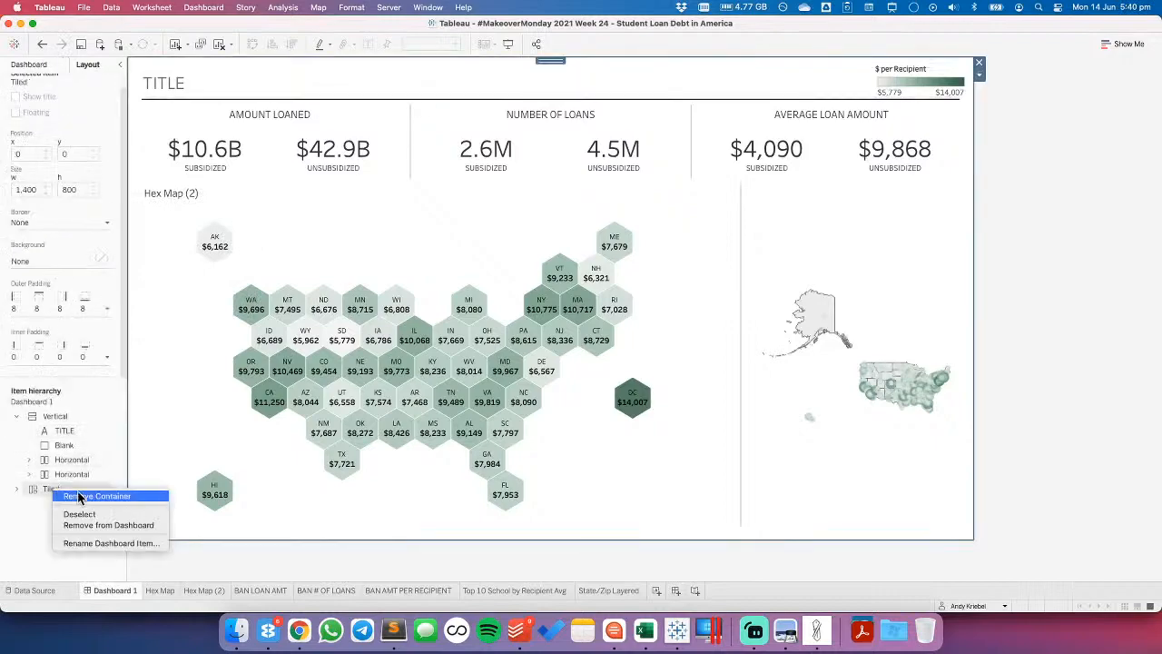
left_click(72, 496)
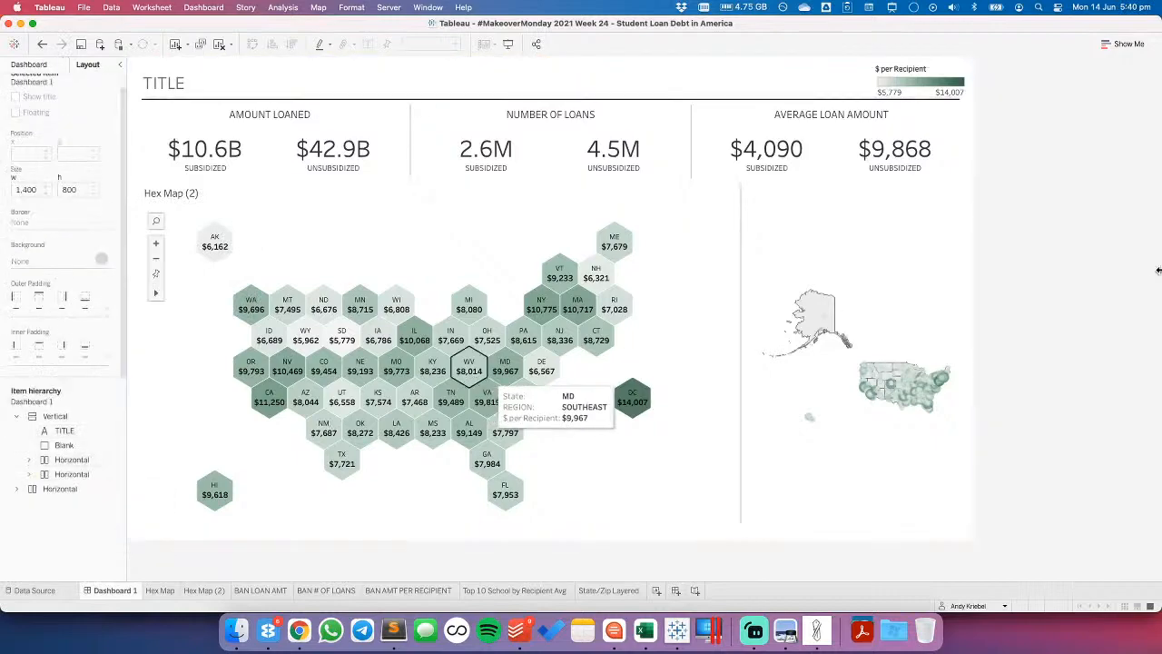
- Test selecting Alaska's hexagon on the dashboard's new hex map, and clear the selection
left_click(289, 243)
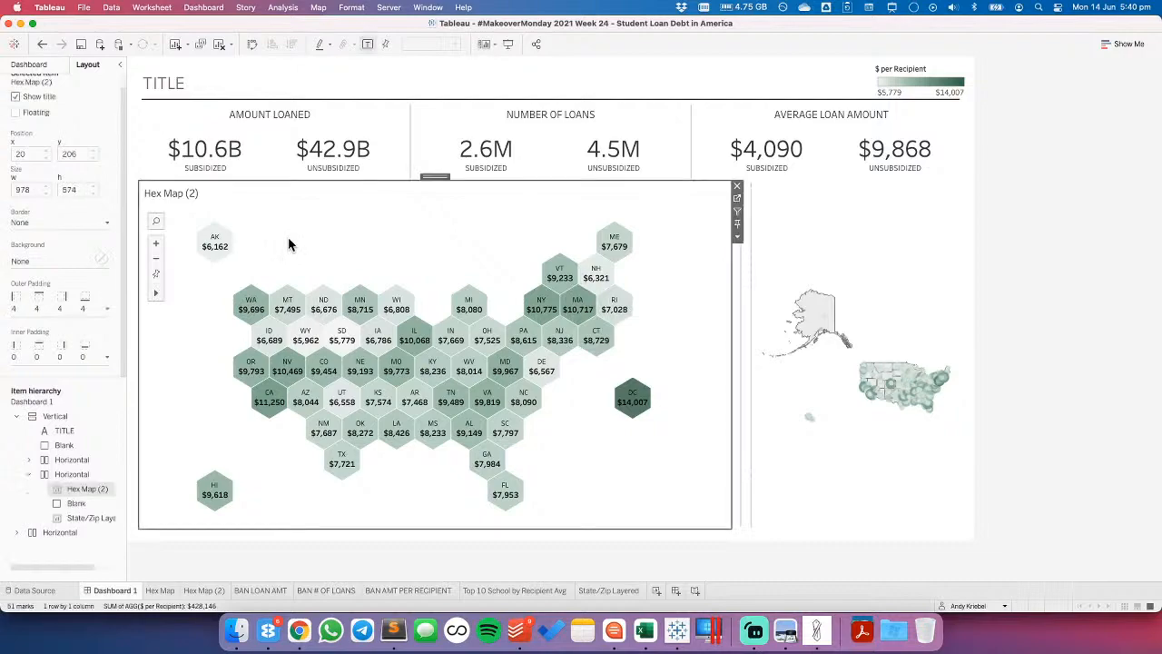
left_click(215, 240)
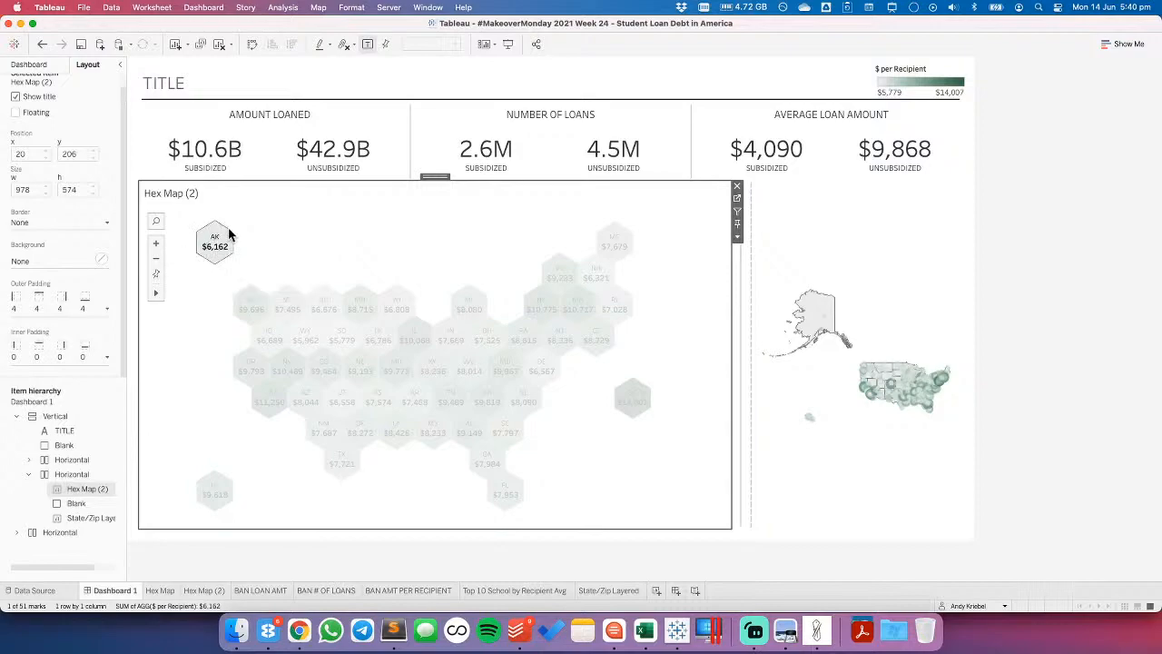
left_click(293, 214)
left_click(203, 8)
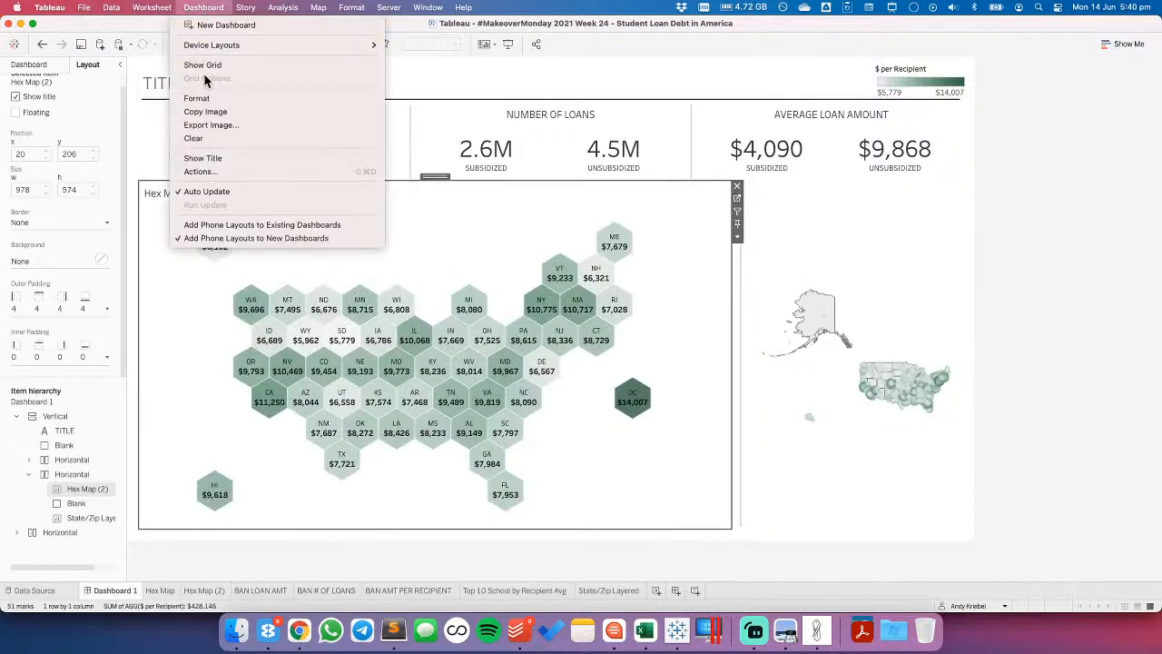
left_click(314, 171)
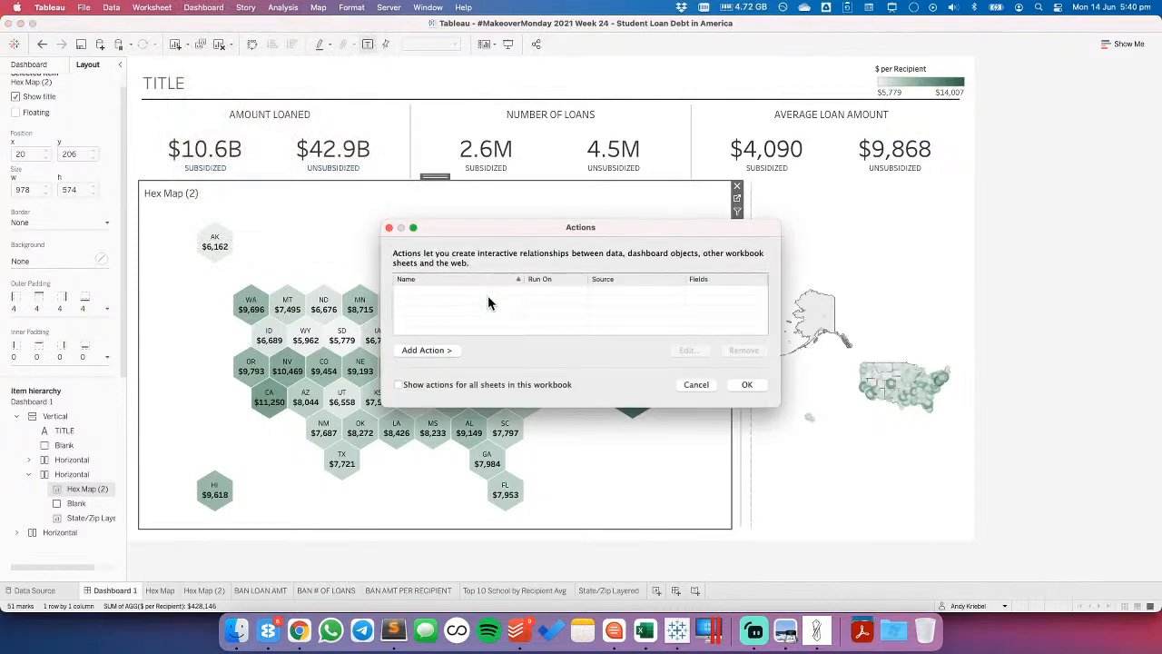
left_click(445, 354)
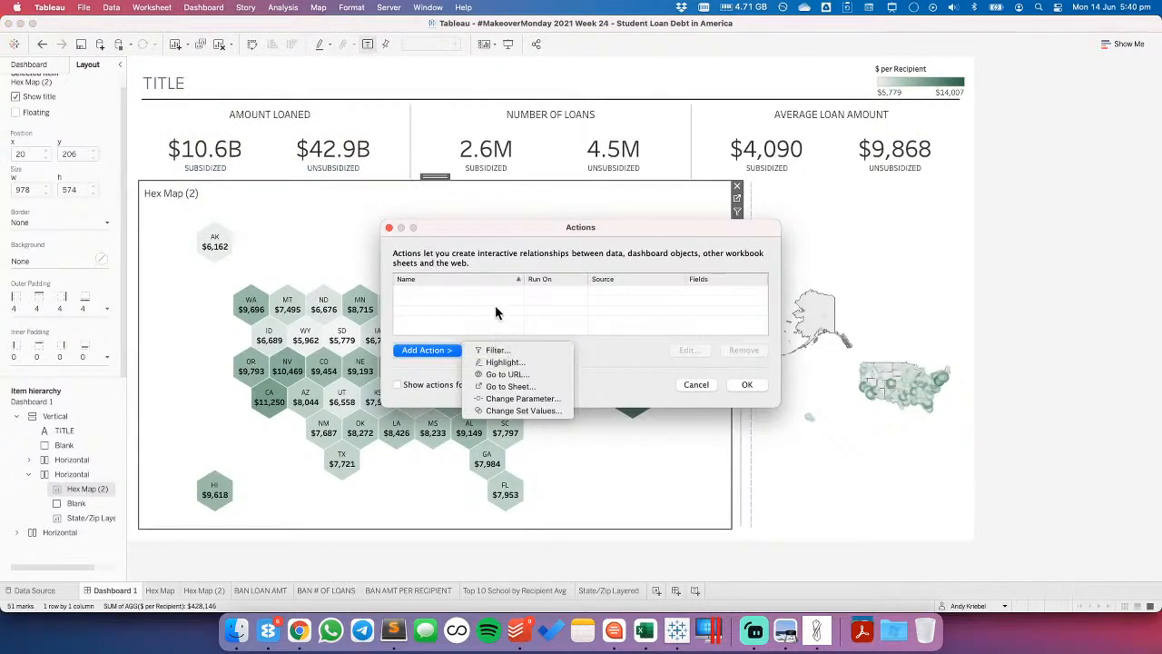
left_click(490, 247)
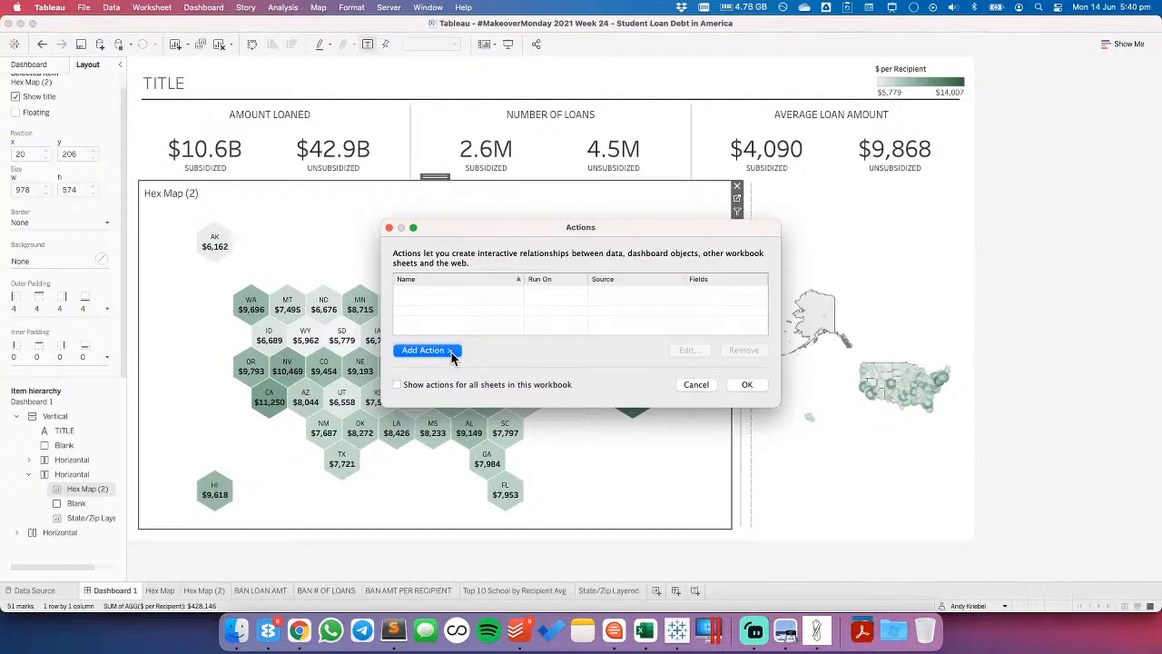
left_click(696, 385)
mouse_move(528, 336)
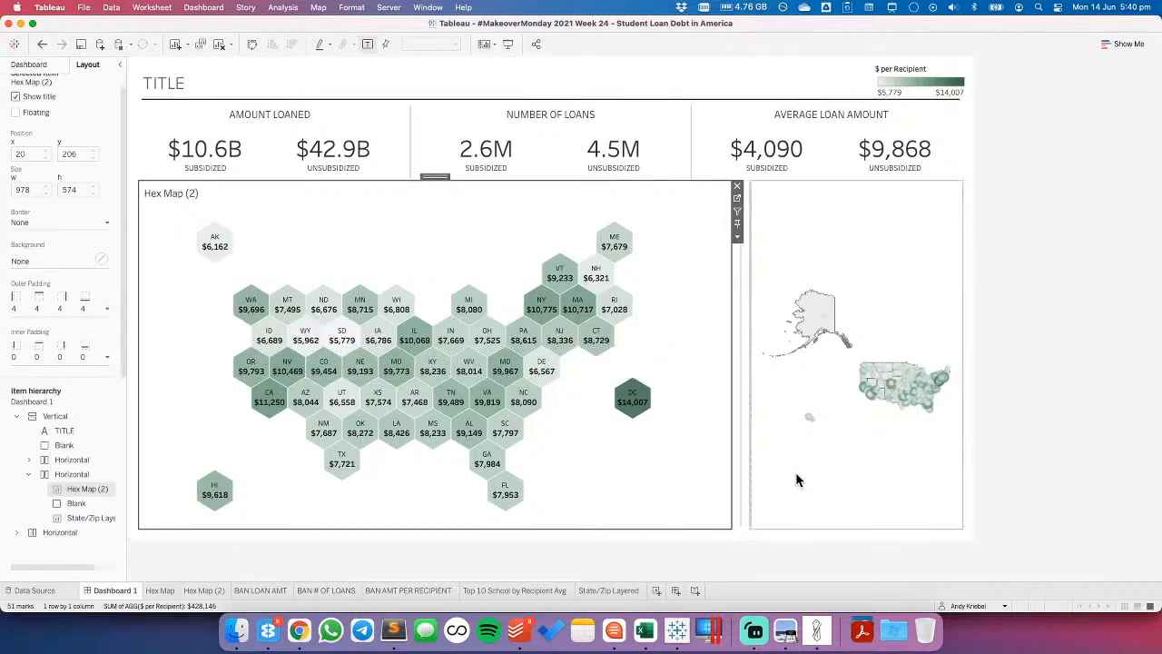
- Start a new parameter from the Hex Map (2) sheet, named STATE Parameter, with the String data type
left_click(864, 445)
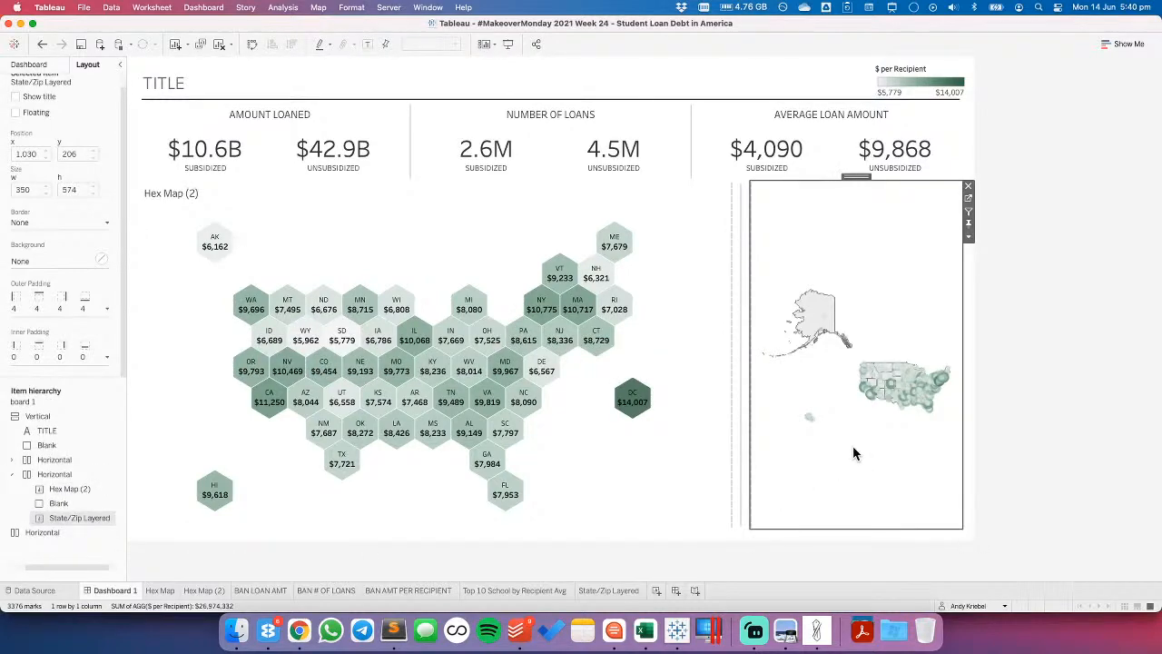
left_click(198, 592)
right_click(55, 495)
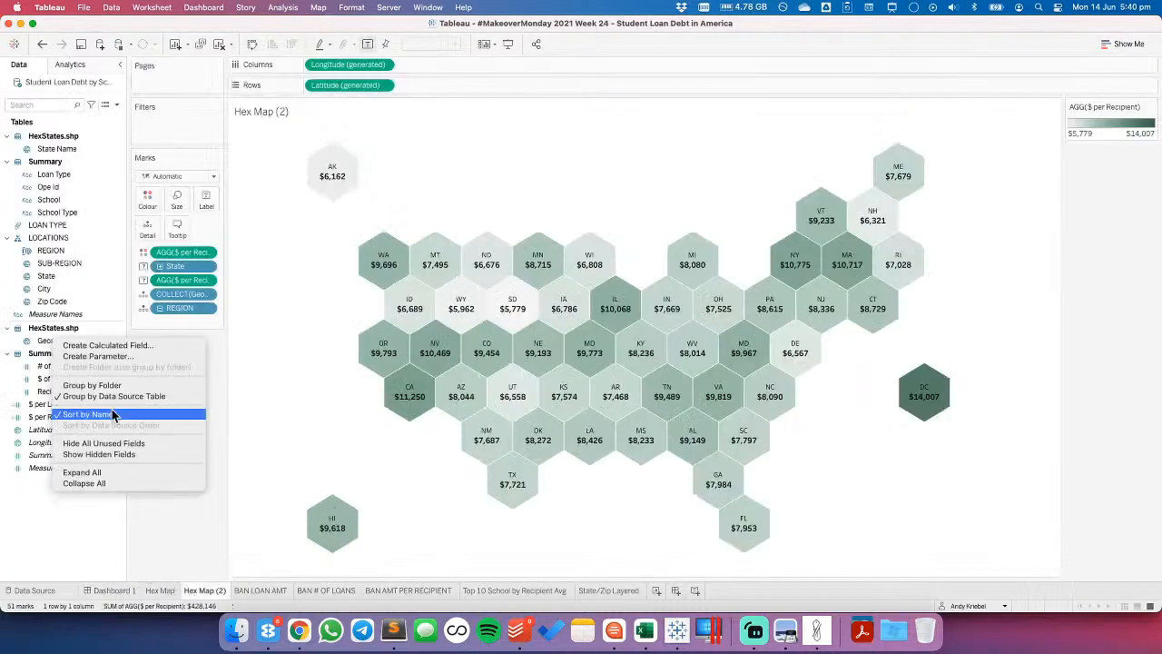
left_click(110, 356)
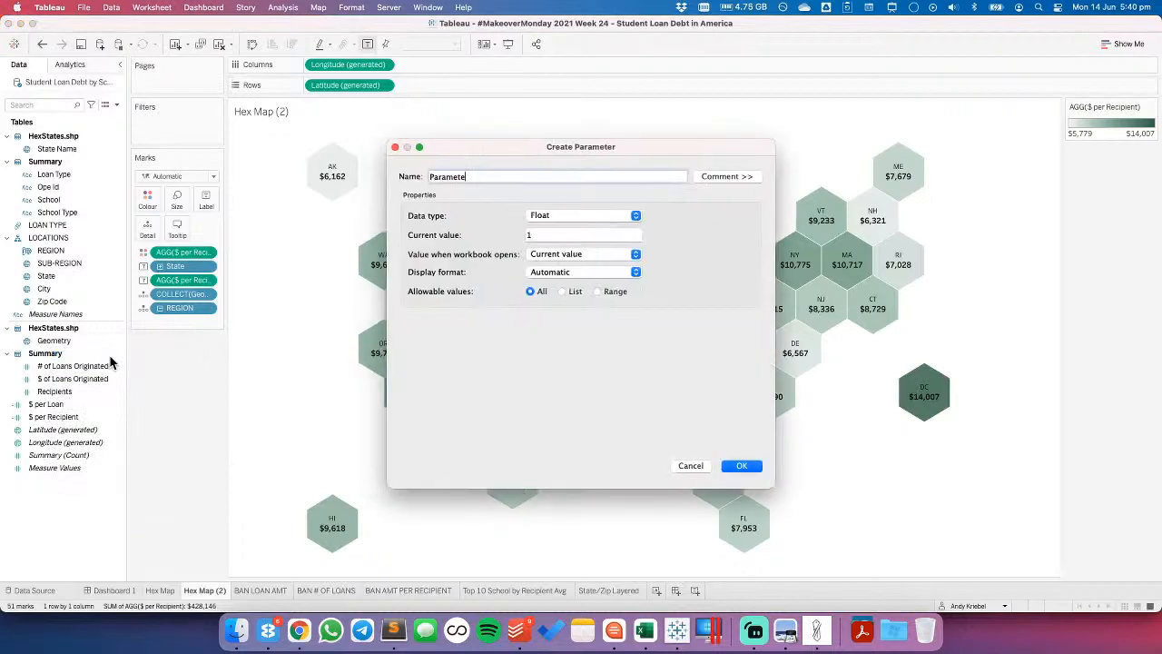
key("super+Left")
type("STATE")
left_click(540, 218)
left_click(554, 238)
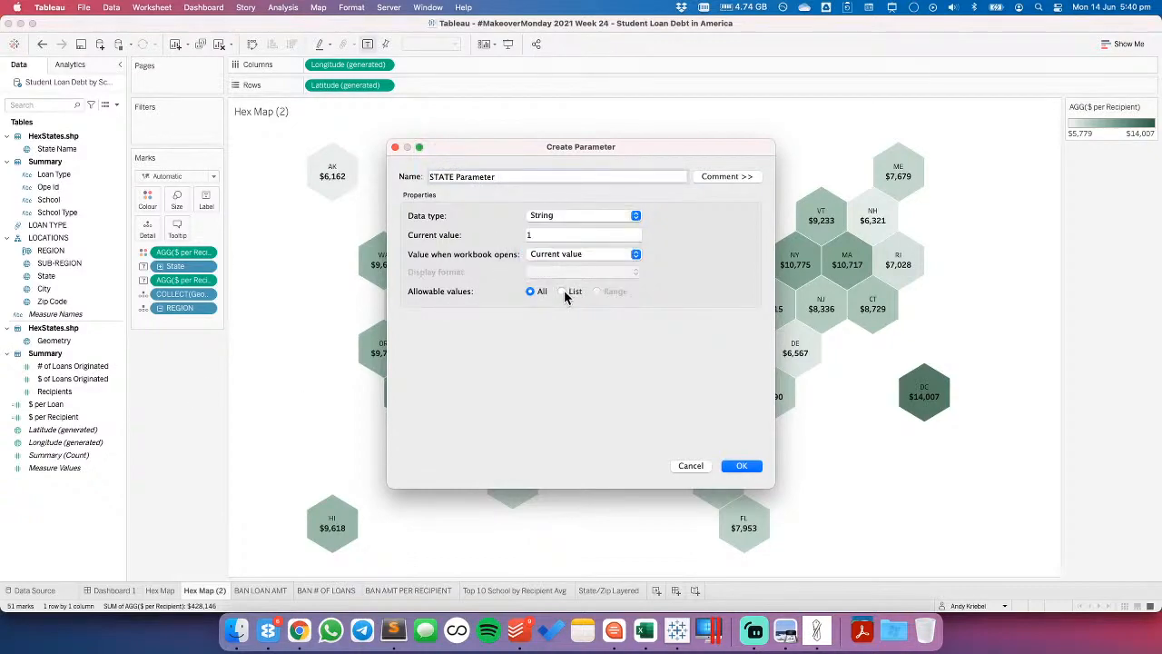
- Create the parameter with current value AK and all values allowed, and show its control on the sheet
left_click(563, 291)
left_click(479, 356)
type("AK")
key("Tab")
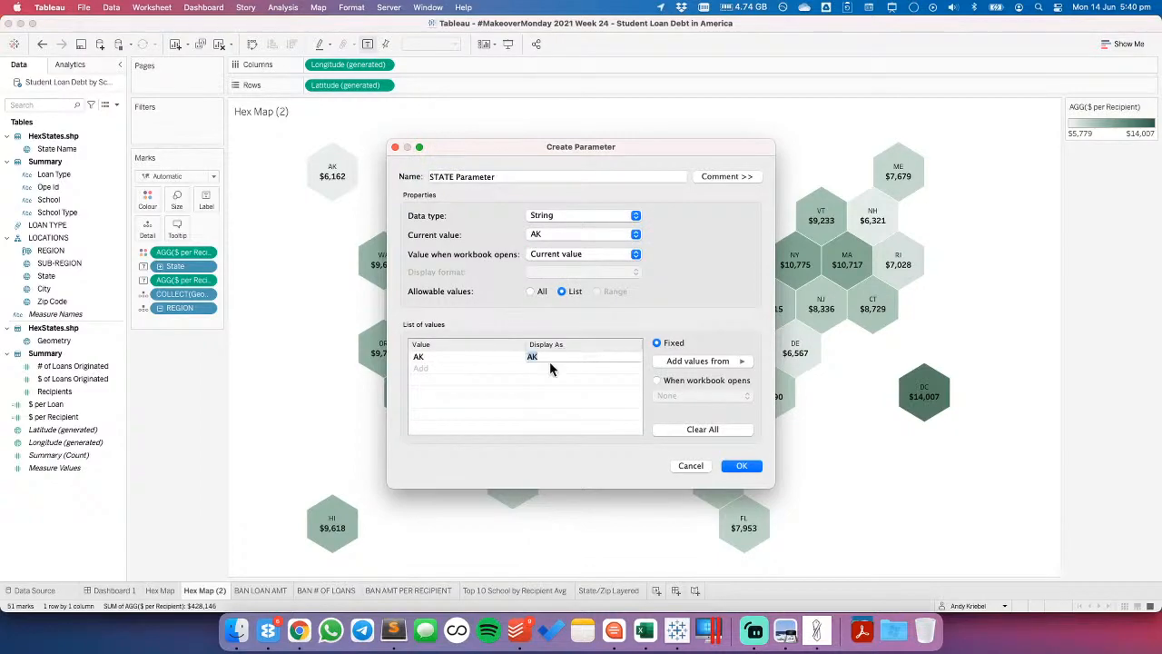
left_click(531, 291)
left_click(740, 467)
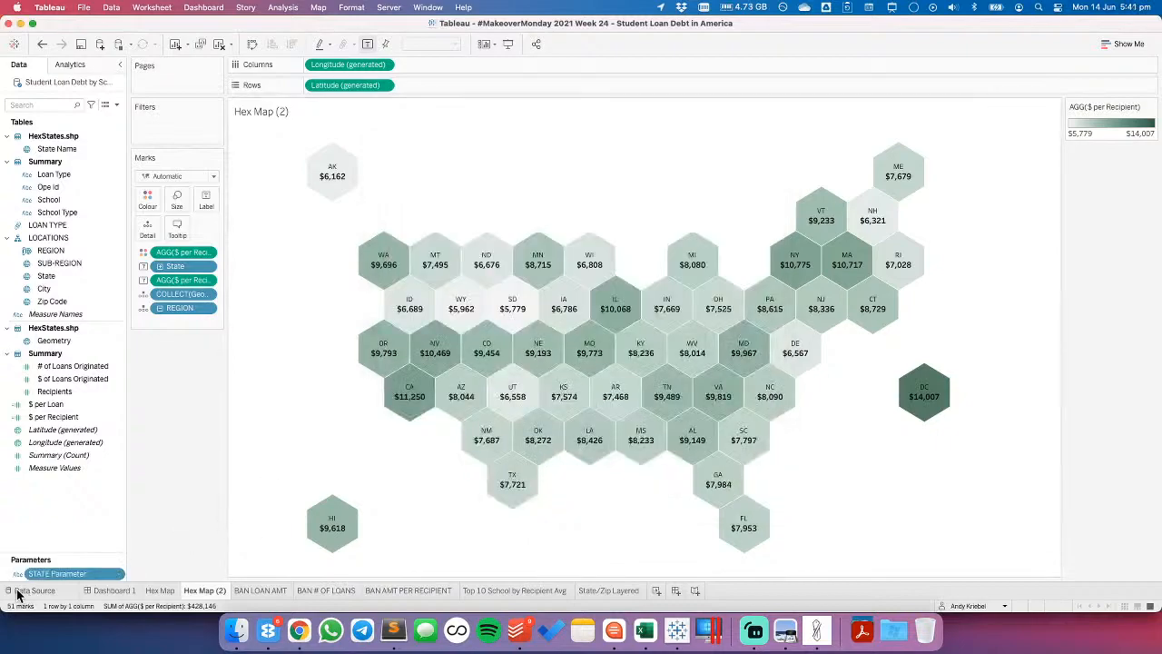
right_click(64, 574)
left_click(103, 386)
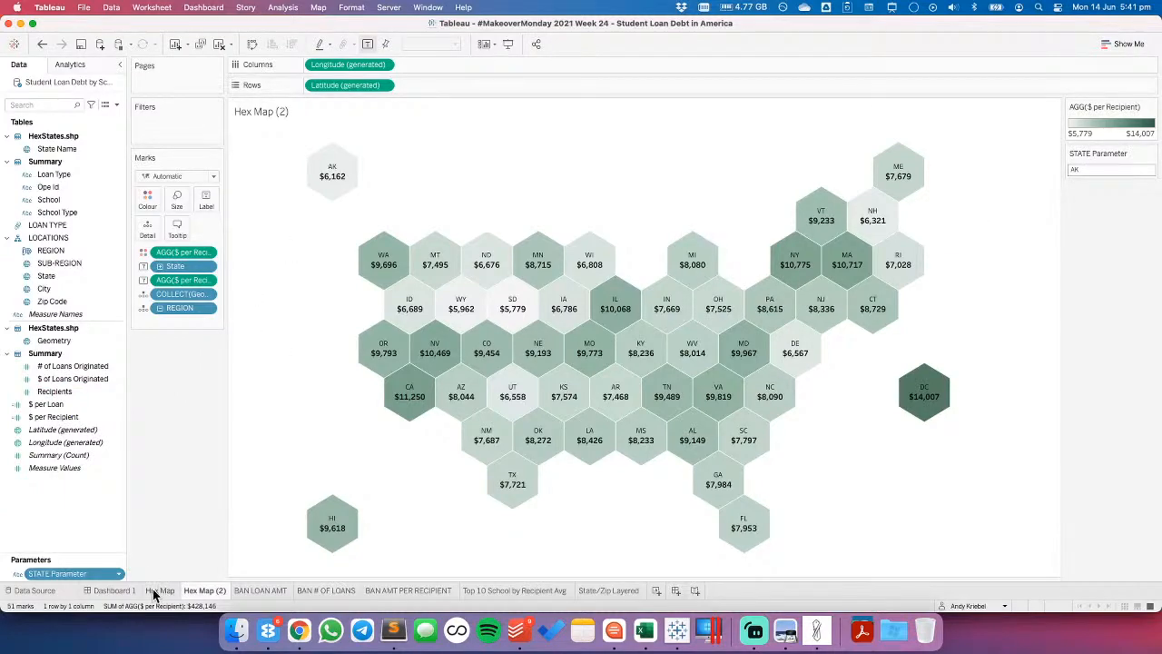
- Move the State/Zip Layered sheet directly after Hex Map (2) in the sheet order
left_click(601, 592)
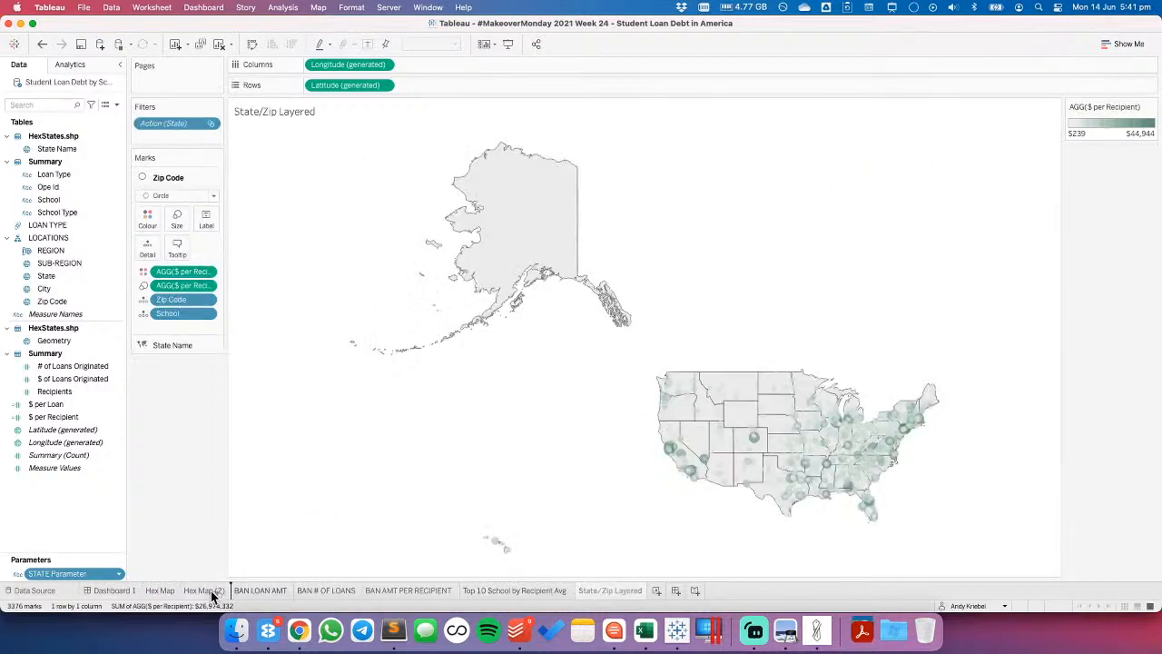
left_click_drag(211, 589, 214, 588)
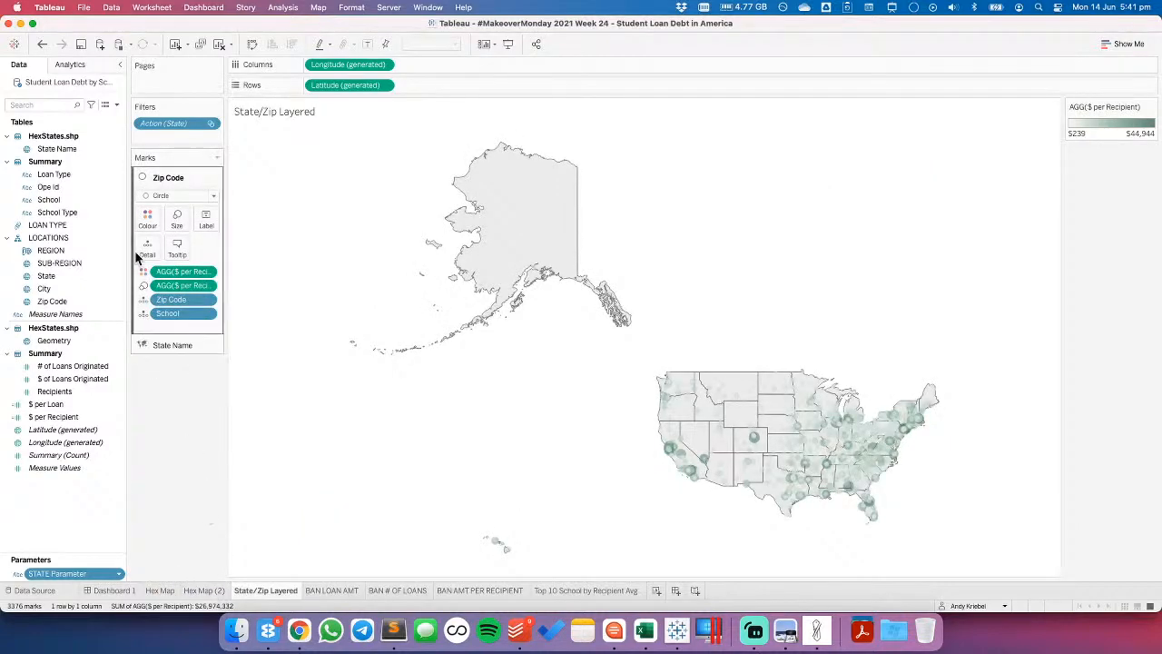
- Start a new calculated field from the State/Zip Layered sheet and name it State Parameter Filter
right_click(68, 365)
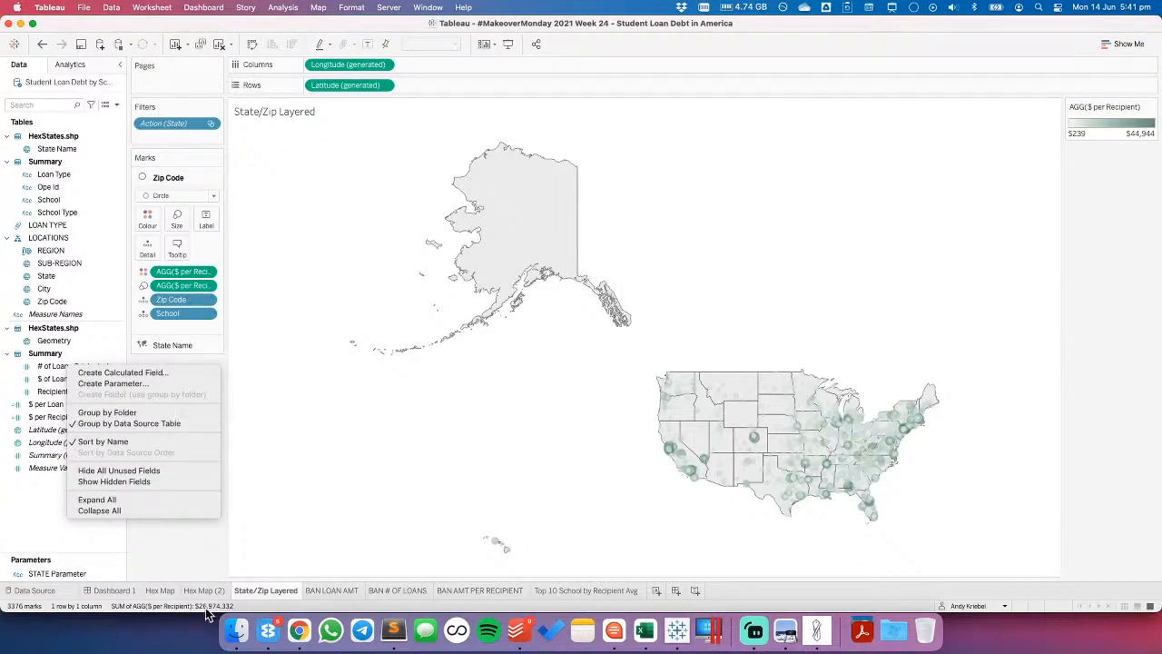
left_click(182, 559)
right_click(65, 513)
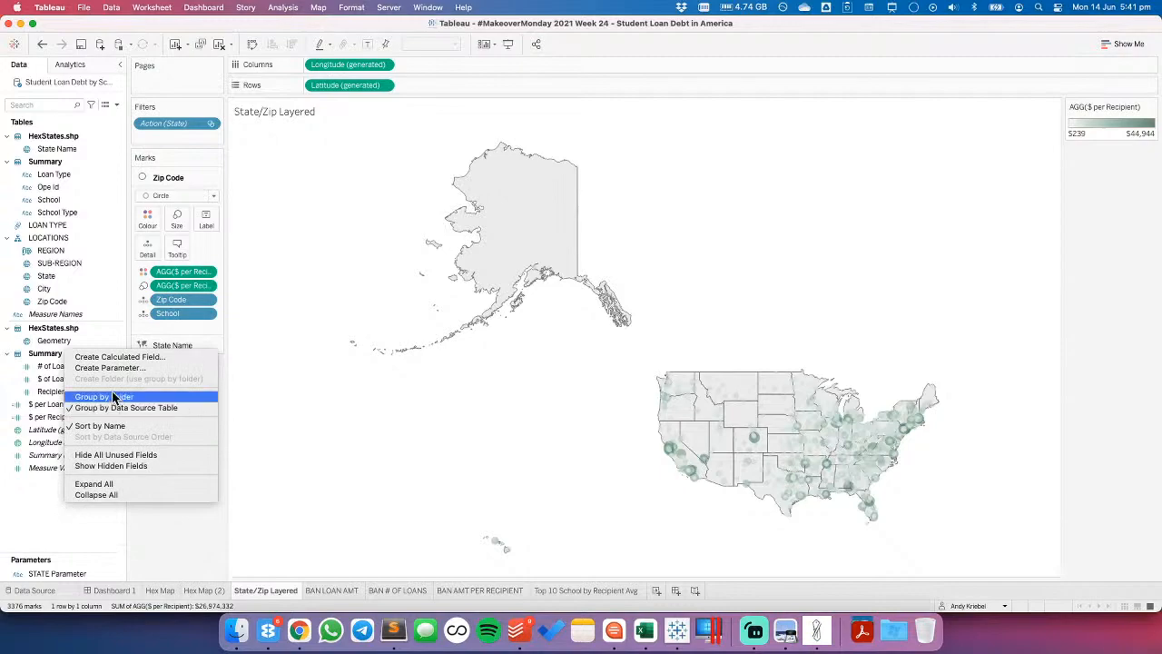
left_click(122, 358)
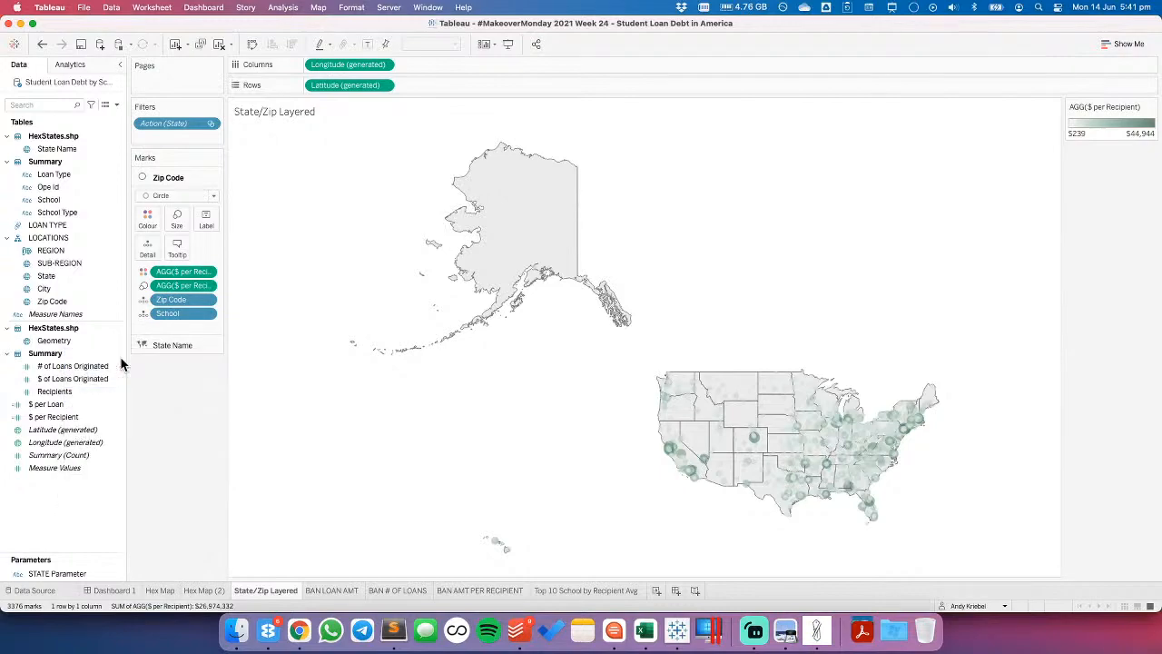
type("F")
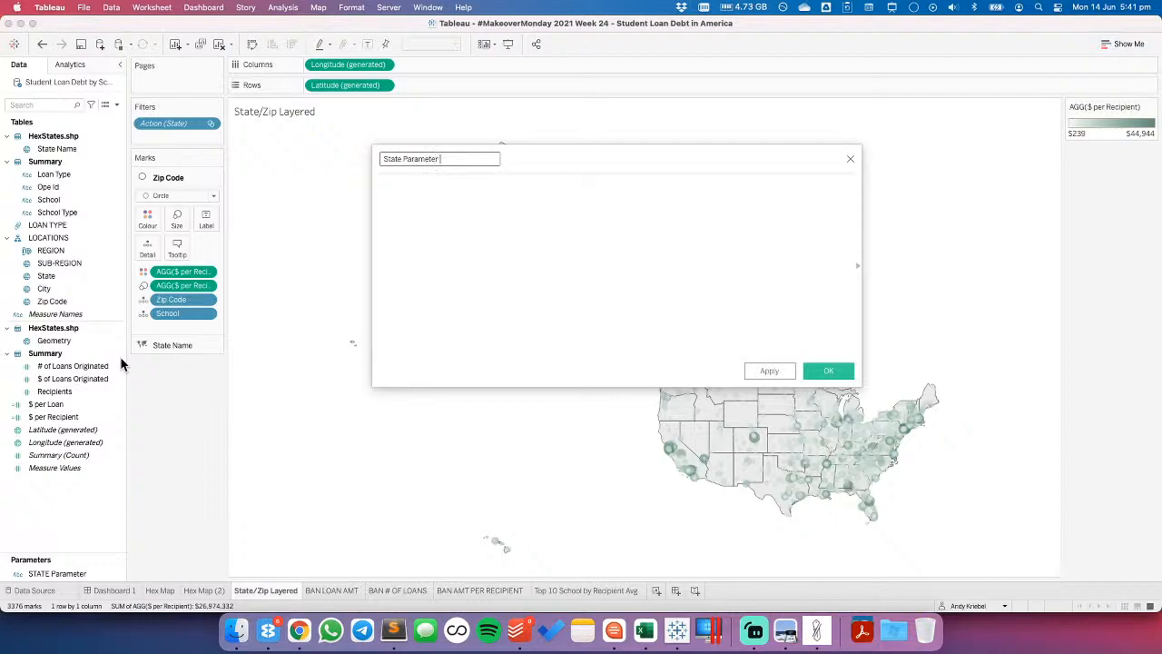
type("er")
key("Tab")
- Enter the formula [State]=[STATE Parameter] and save the calculated field
type("state")
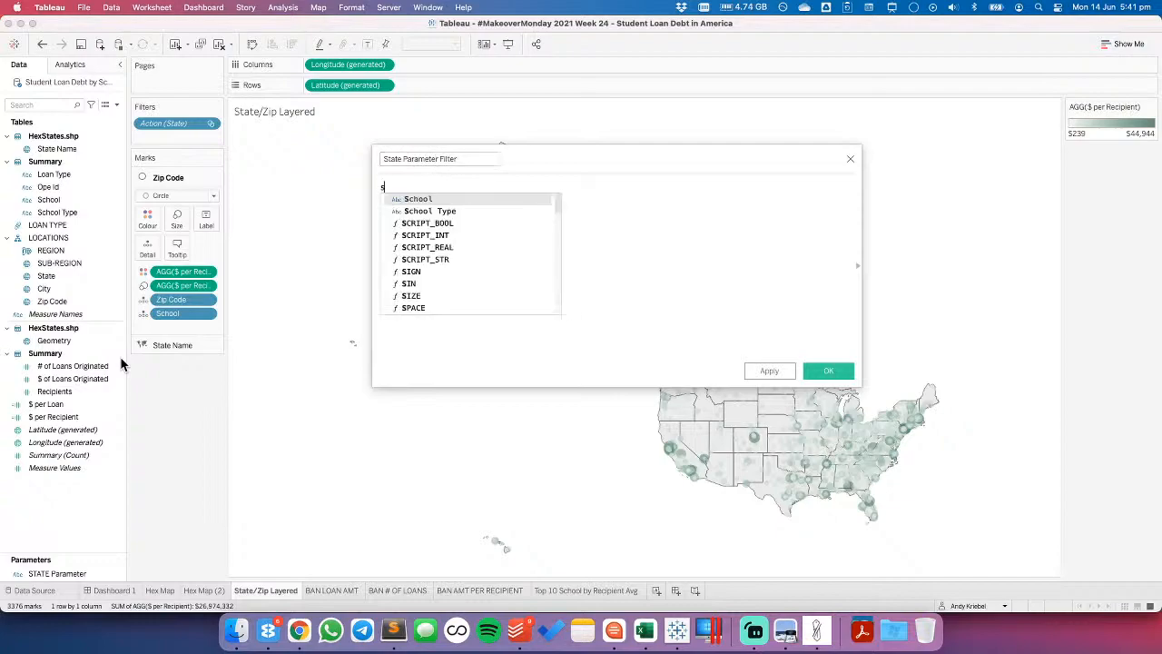
key("Return")
type("=par")
key("Down")
key("Down")
key("Return")
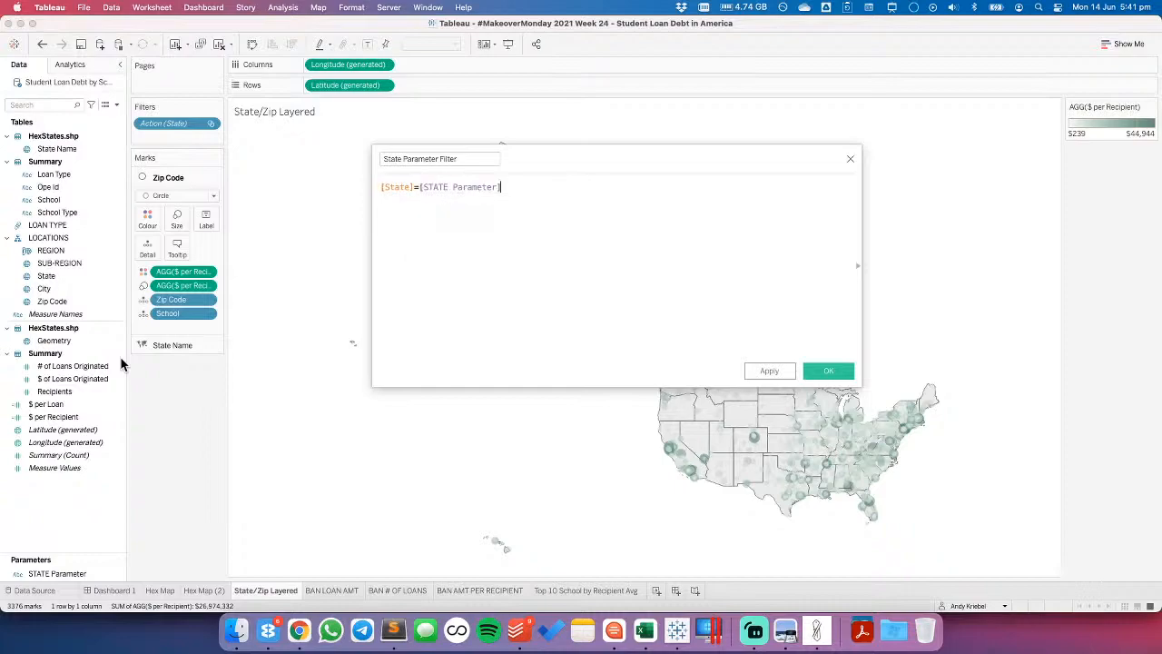
left_click(826, 371)
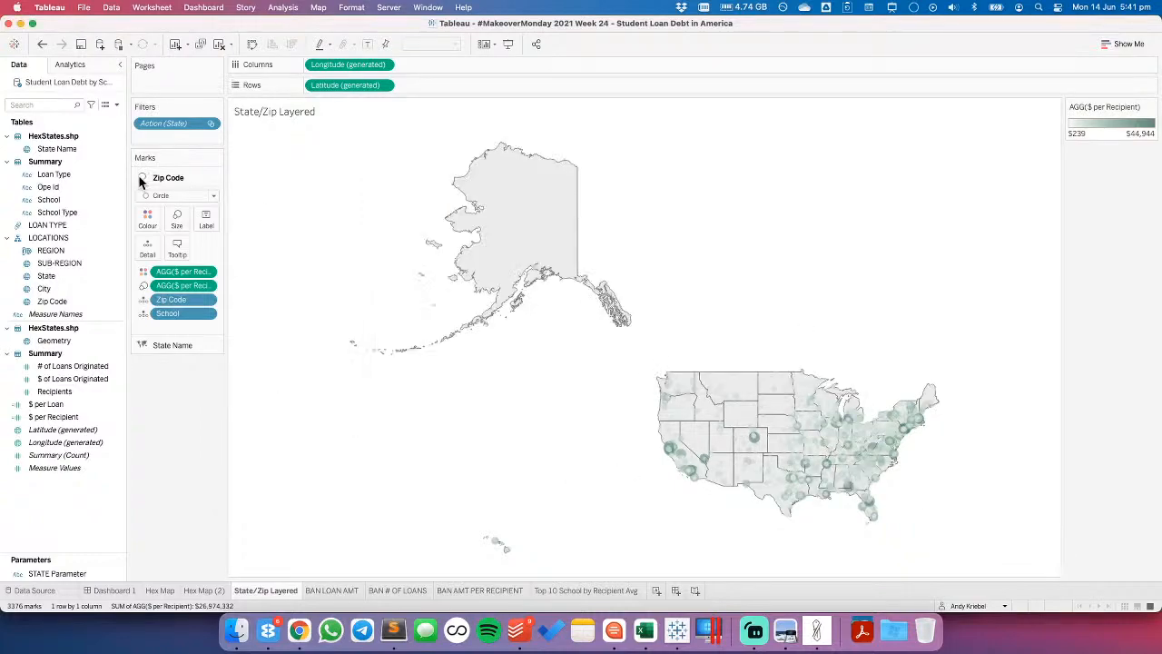
- Replace the Action (State) filter on State/Zip Layered with State Parameter Filter, keeping only True, and check the map on Dashboard 1
left_click_drag(74, 315, 200, 141)
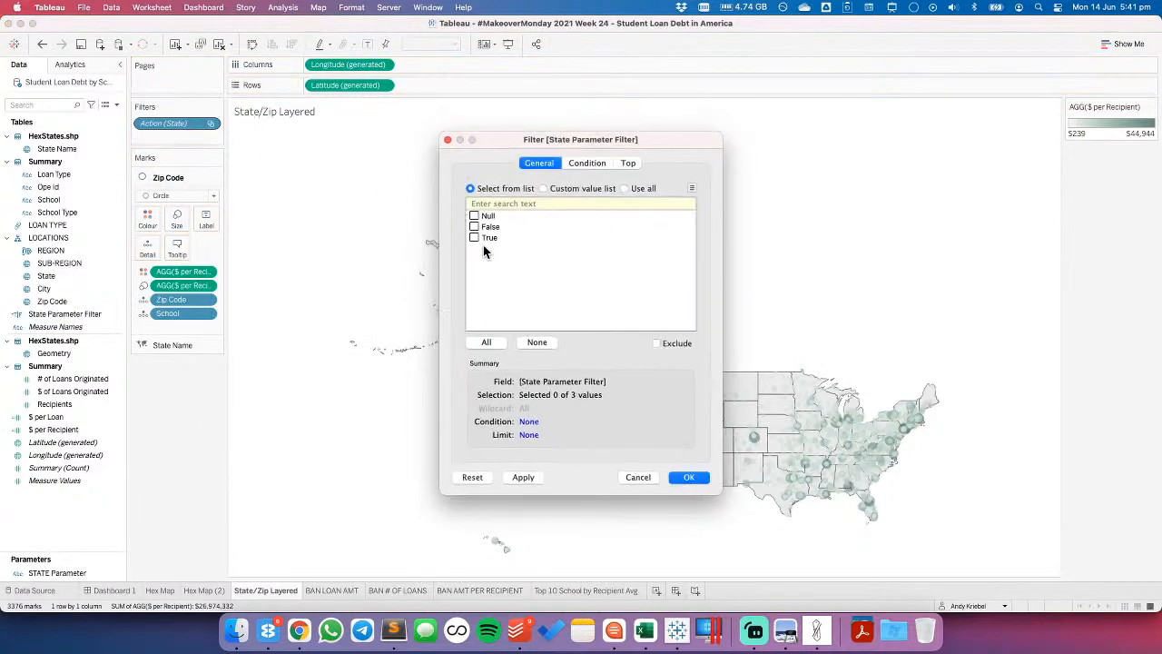
left_click(688, 478)
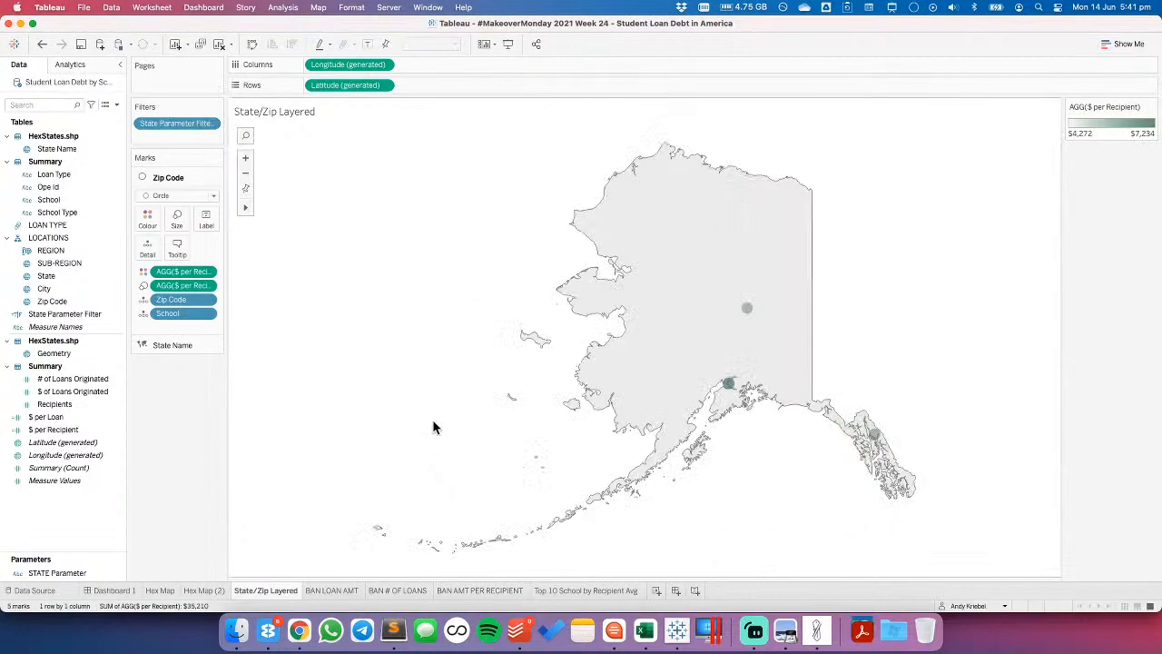
left_click(126, 592)
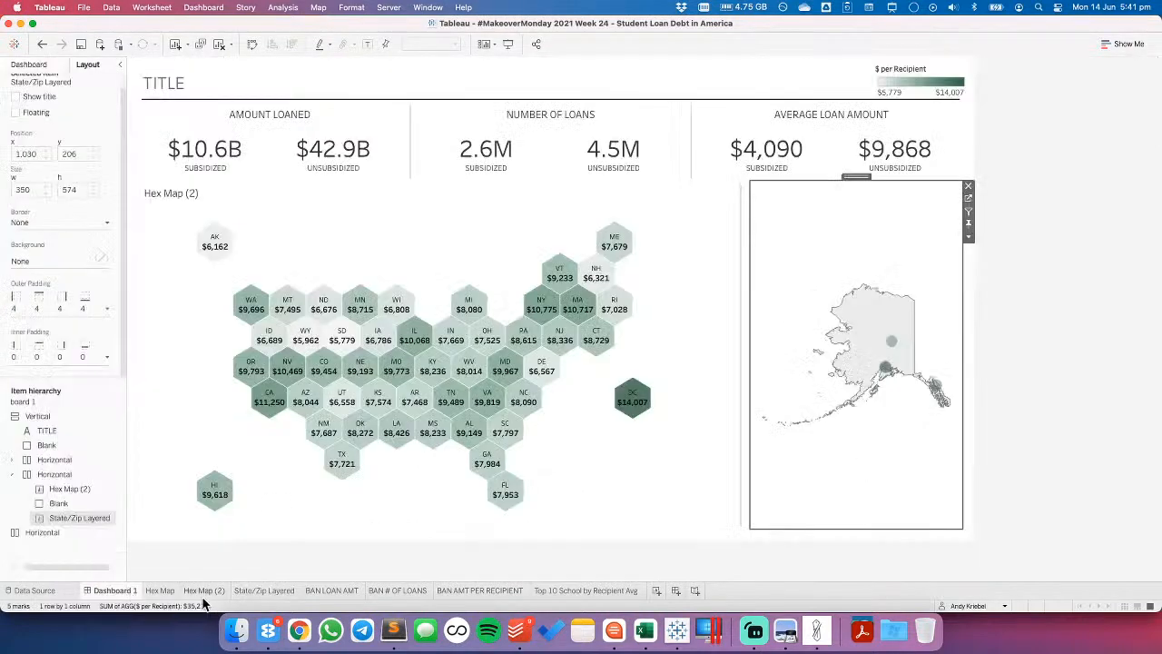
- Recolour the State Name layer of the State/Zip Layered map to a lighter grey and save the workbook from Dashboard 1
left_click(260, 591)
left_click(173, 344)
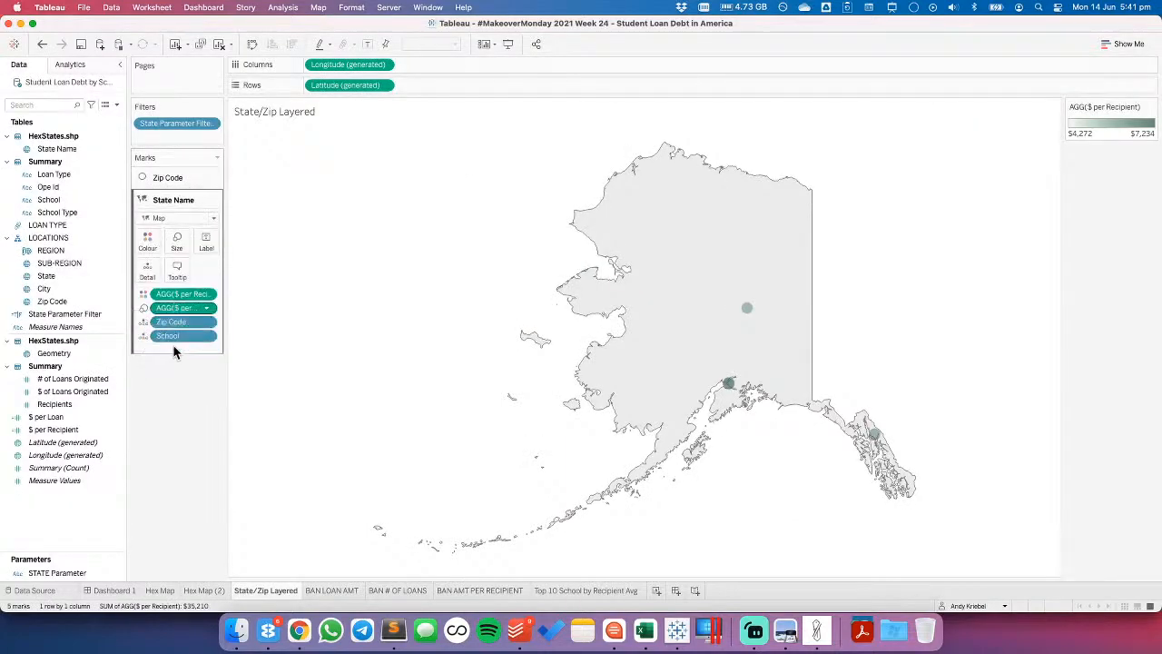
left_click(148, 241)
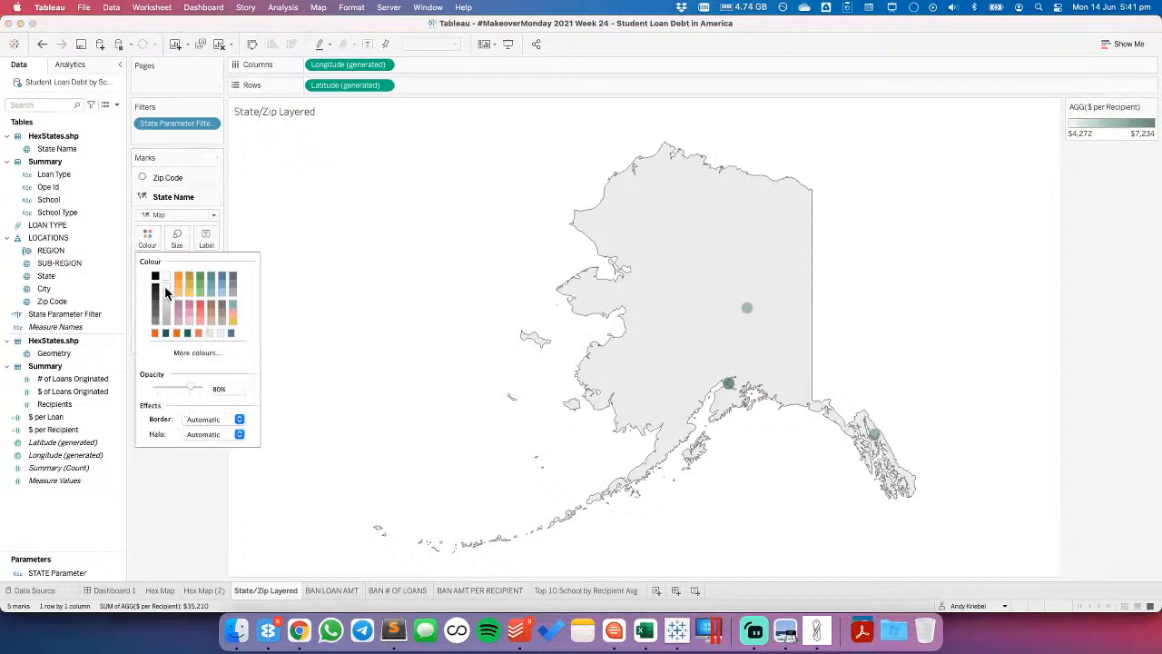
left_click(164, 287)
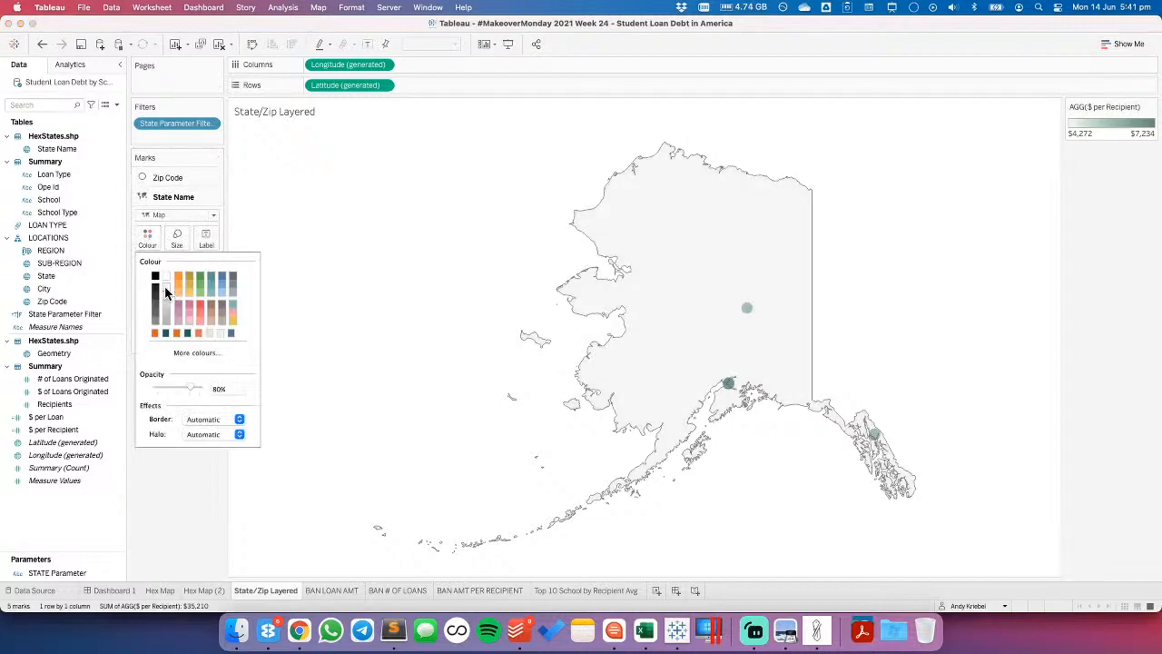
left_click(306, 353)
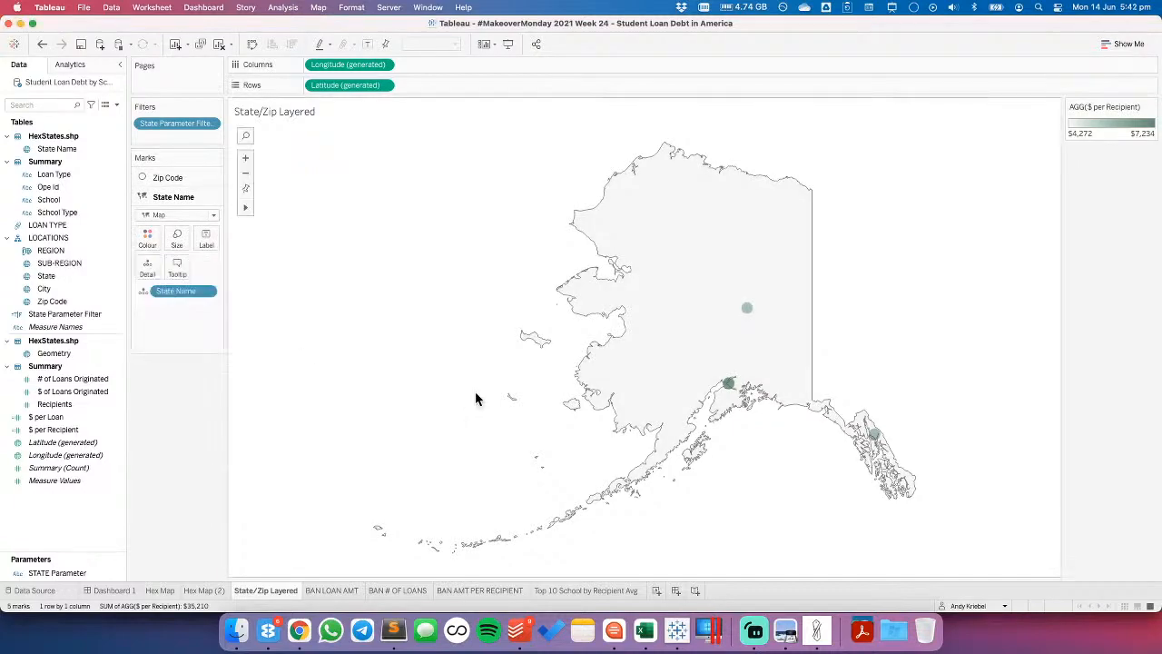
left_click(115, 590)
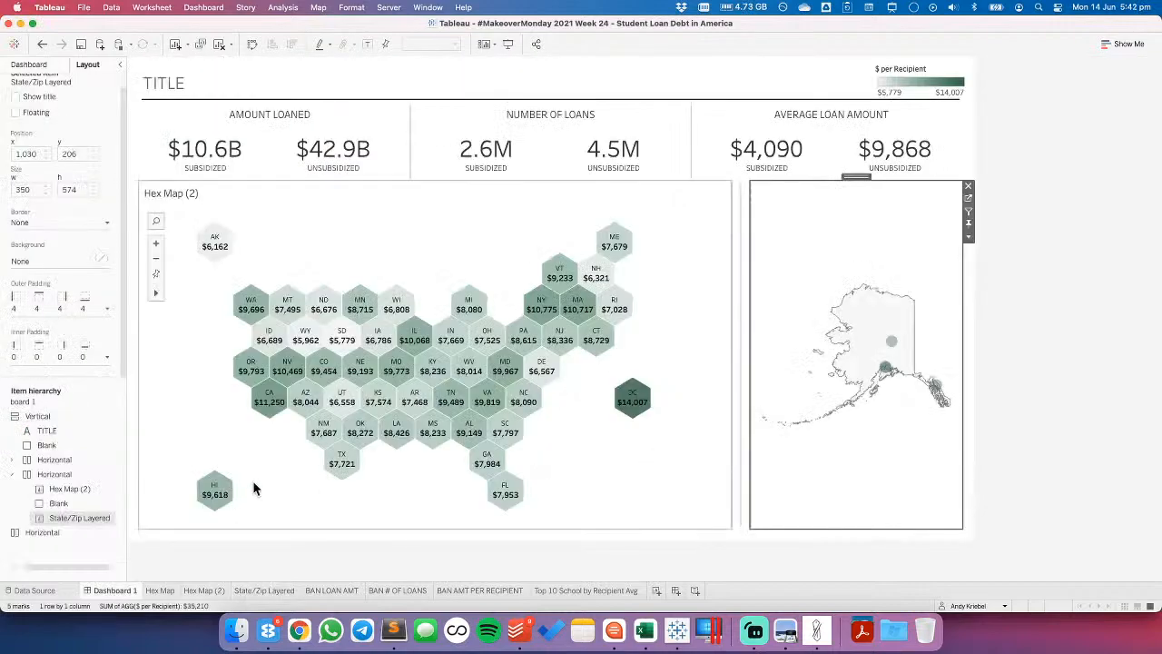
left_click(81, 46)
- Add a change-parameter action to Dashboard 1 and name it Update State Parameter
left_click(202, 8)
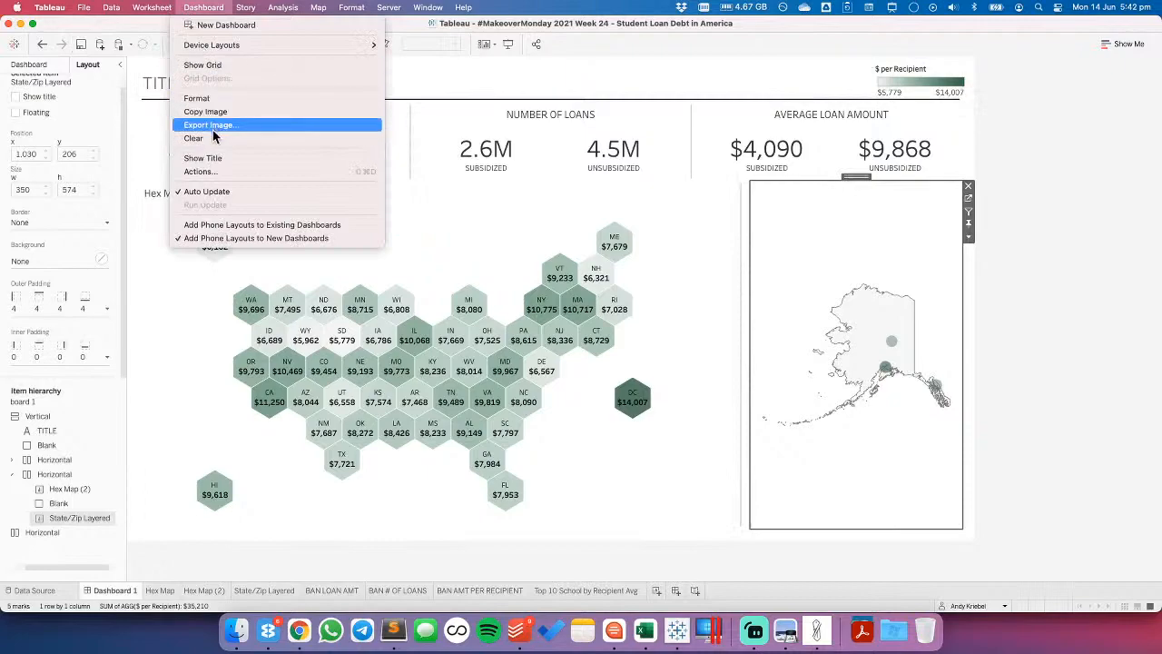
left_click(215, 172)
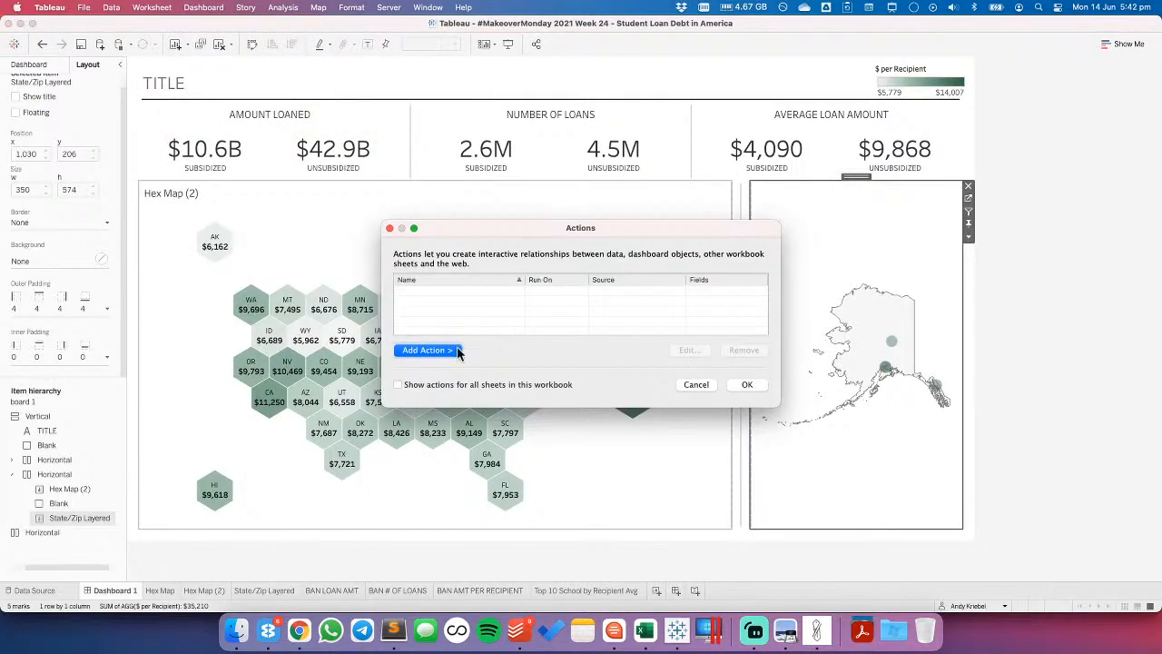
left_click(458, 353)
left_click(519, 400)
type("UpdateParameter")
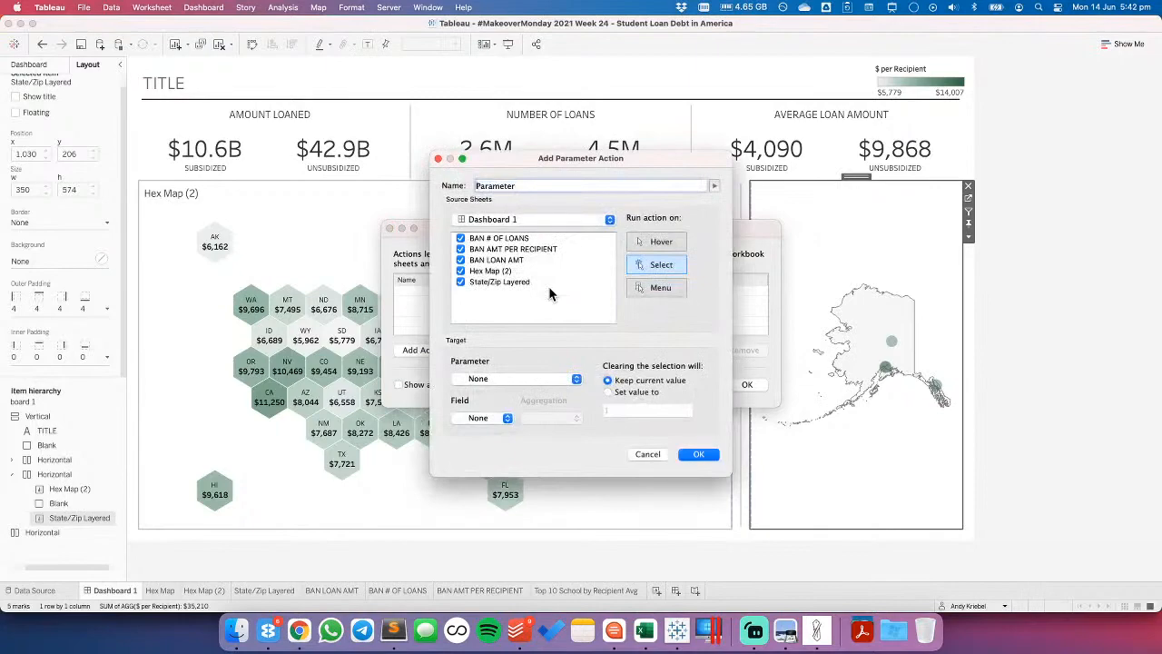
key("Left")
key("Left")
key("Left")
key("Left")
key("Left")
key("Left")
key("Left")
key("Left")
key("Left")
type("State")
- Limit the action's source to Hex Map (2), target STATE Parameter with the State field, and accept the action
left_click(461, 238)
left_click(461, 249)
left_click(460, 260)
left_click(460, 281)
left_click(481, 380)
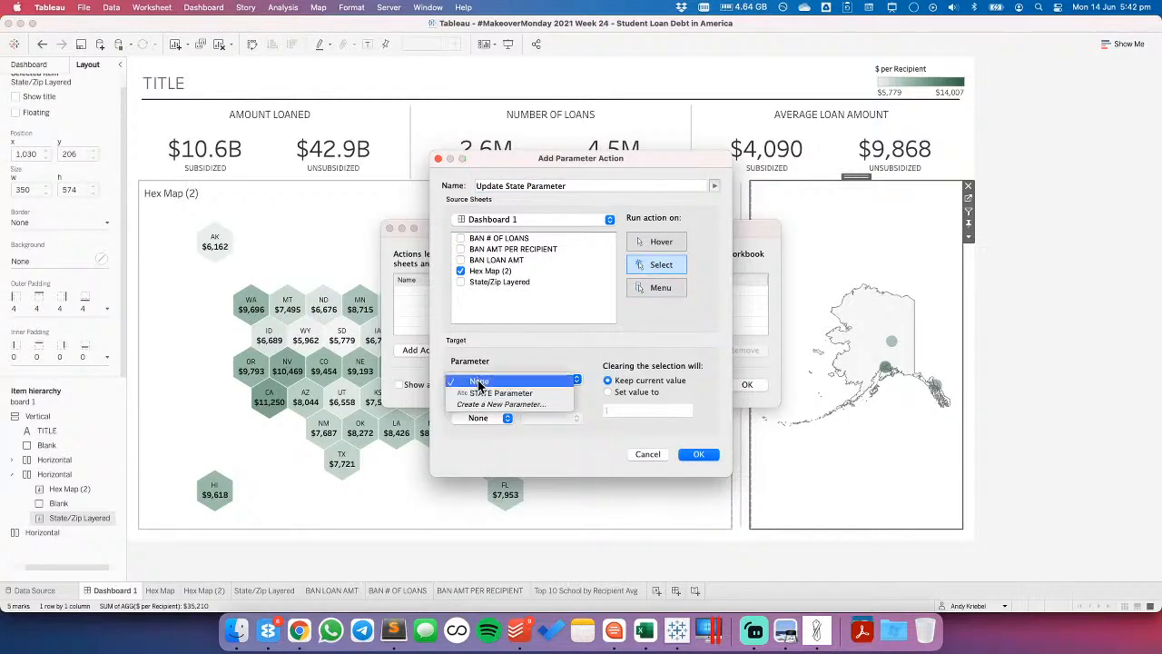
left_click(490, 393)
left_click(471, 425)
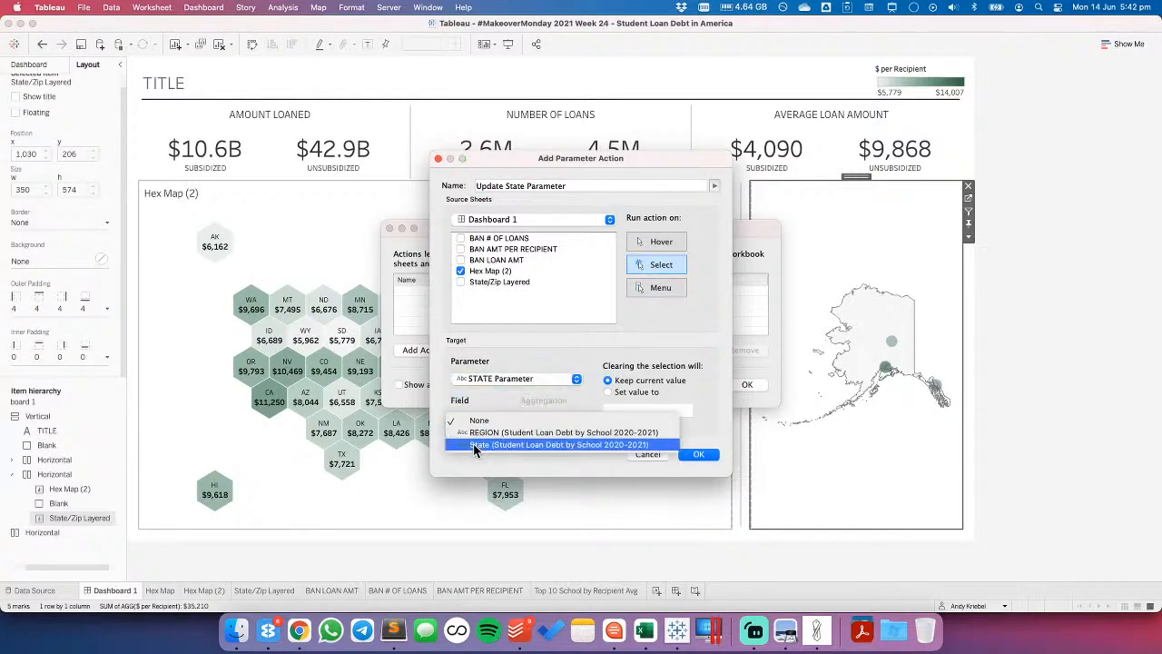
left_click(473, 443)
left_click(697, 452)
left_click(743, 385)
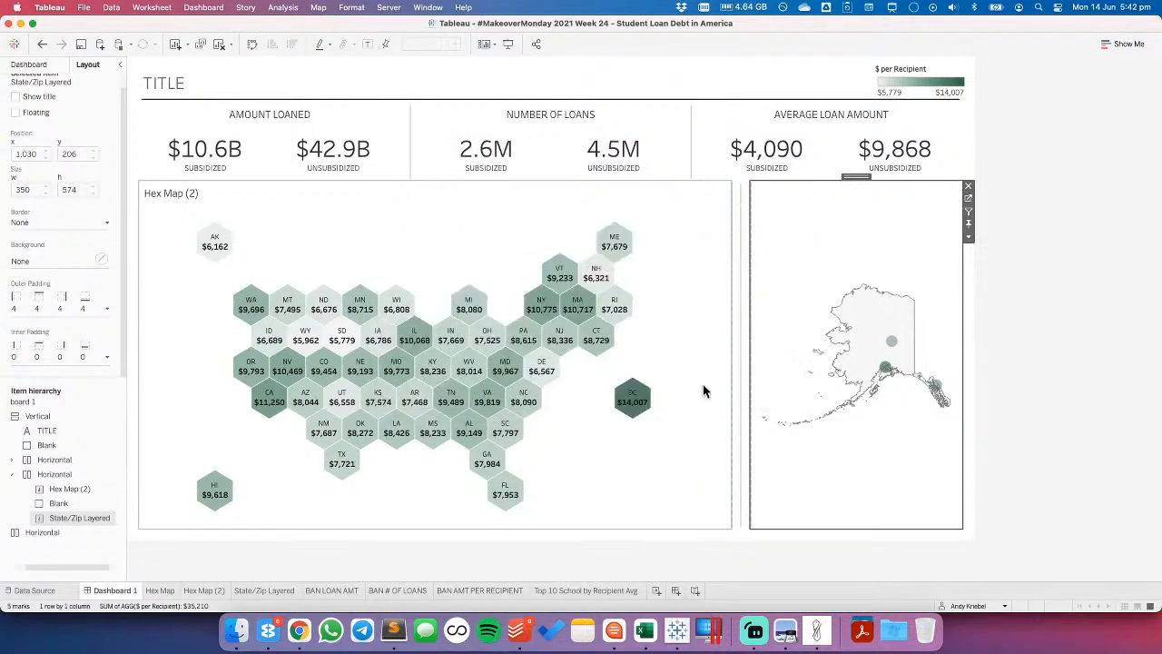
- Test the parameter action by selecting MI, NY and CT in the hex map, and inspect the school tooltips on the Connecticut map
left_click(469, 307)
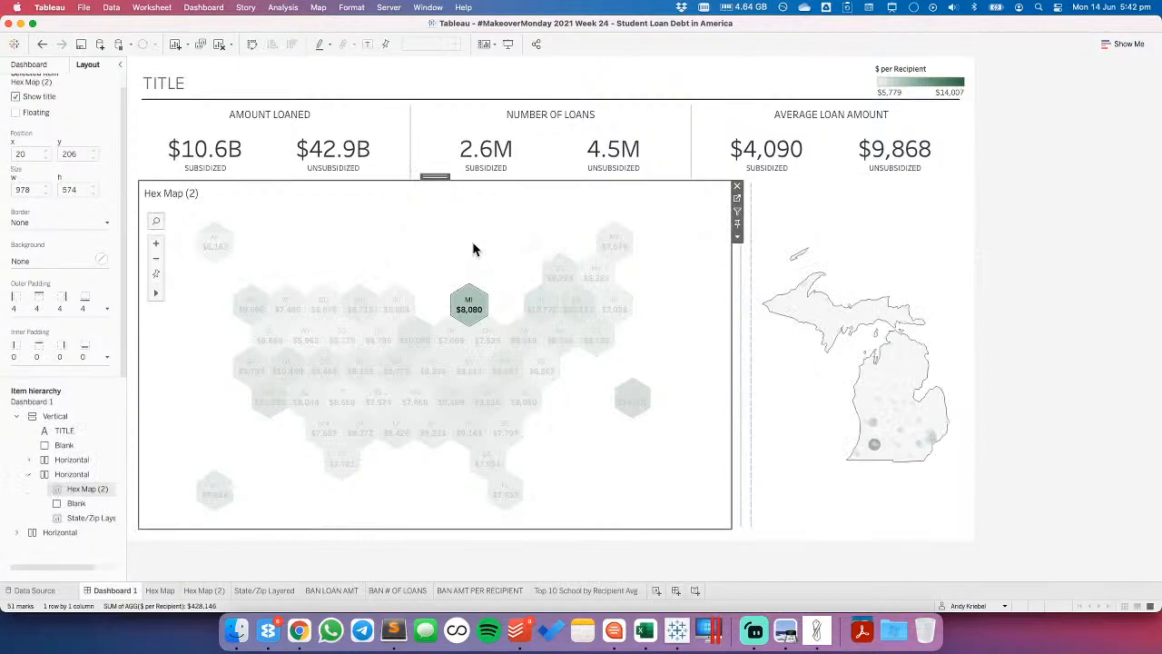
left_click(474, 251)
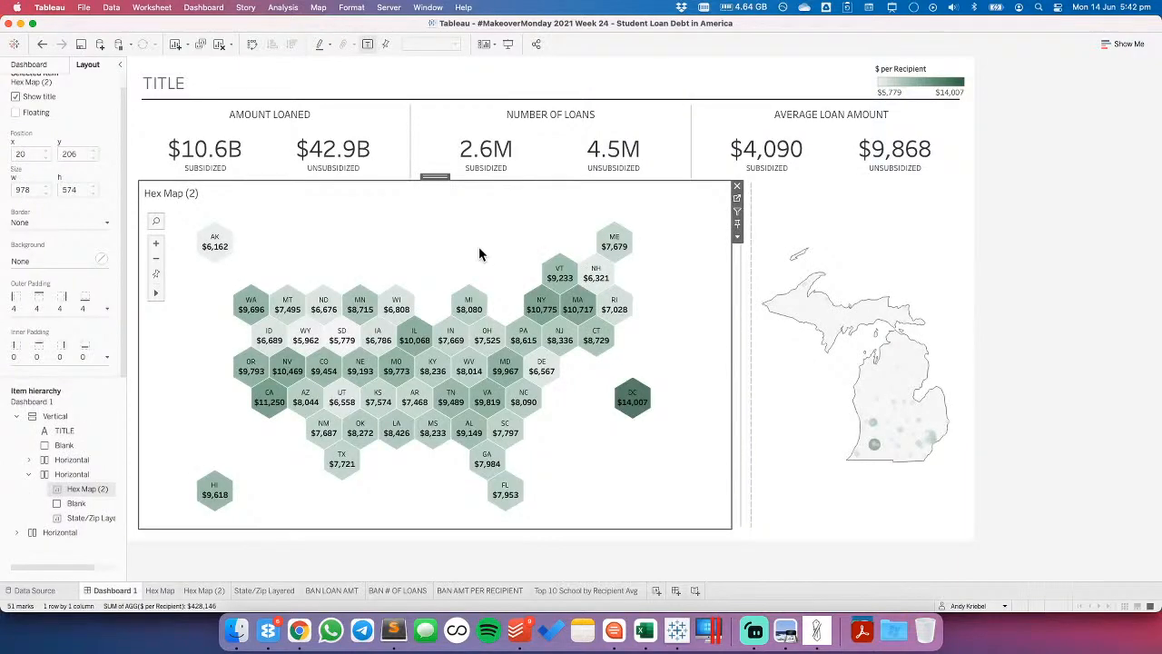
left_click(540, 316)
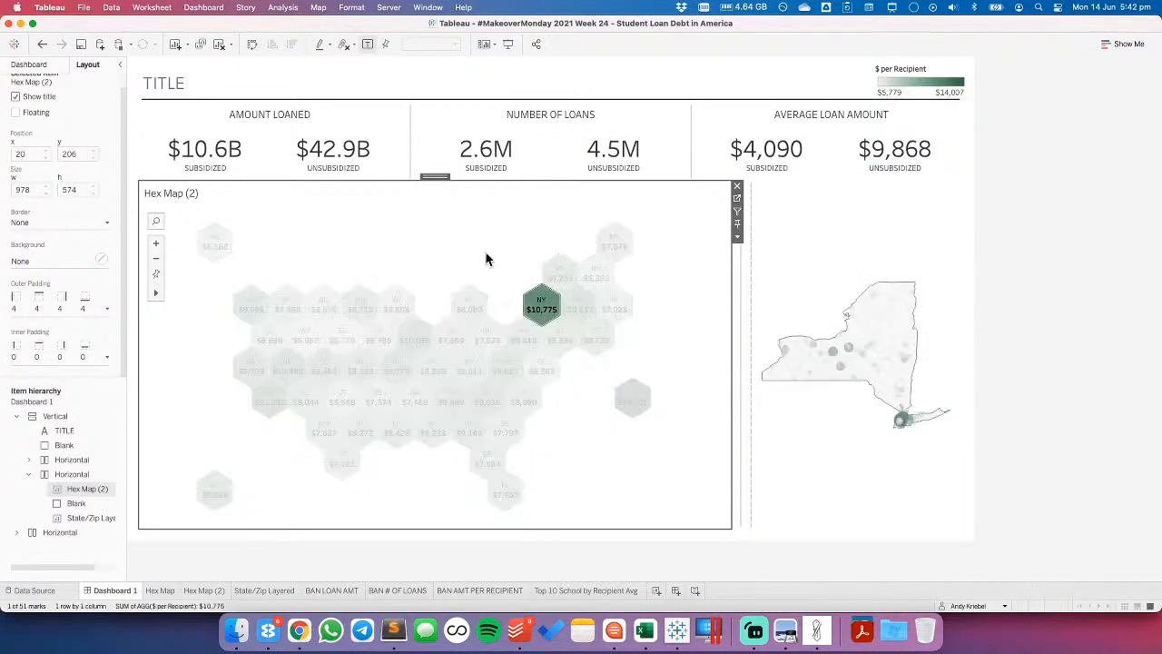
left_click(485, 260)
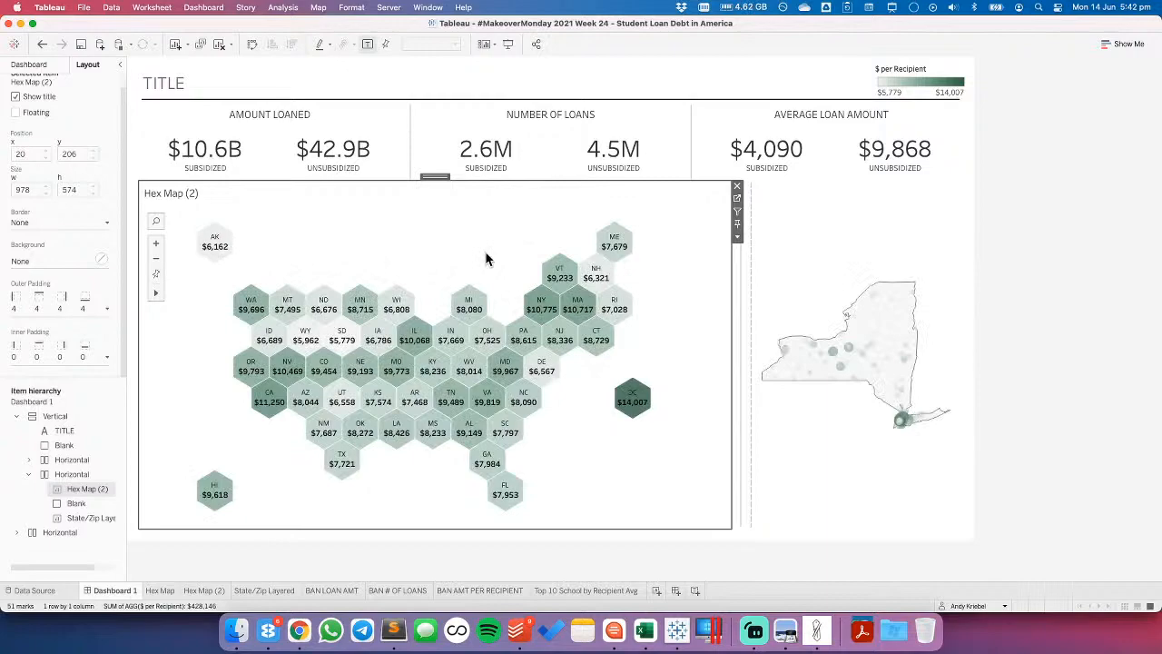
left_click(601, 345)
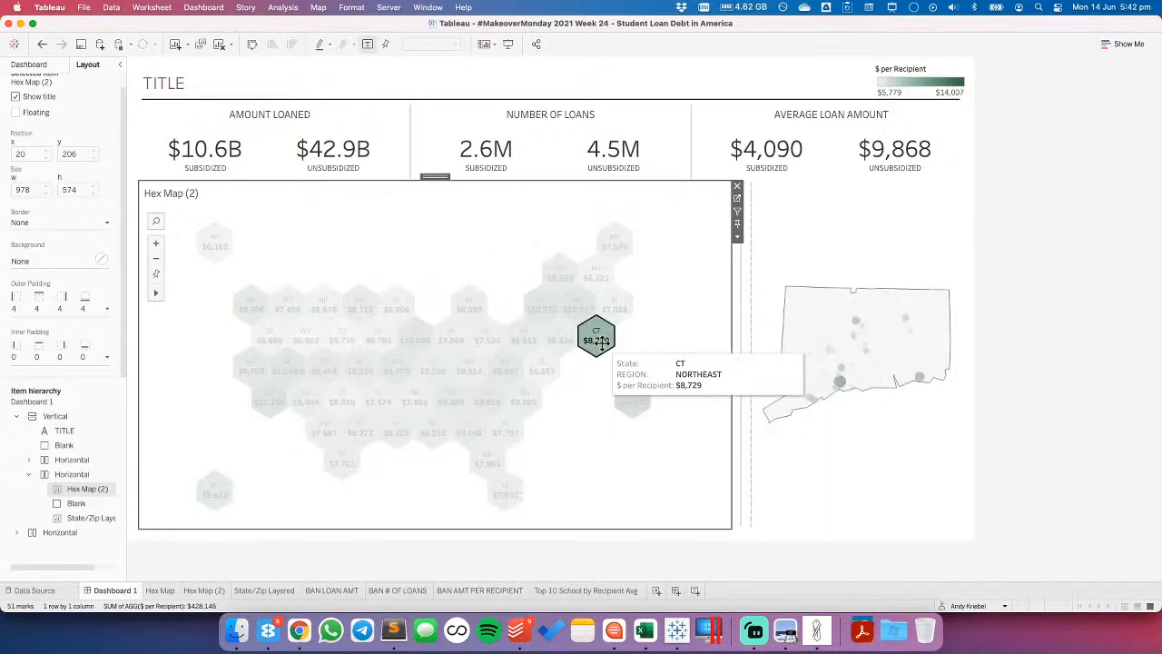
left_click(489, 246)
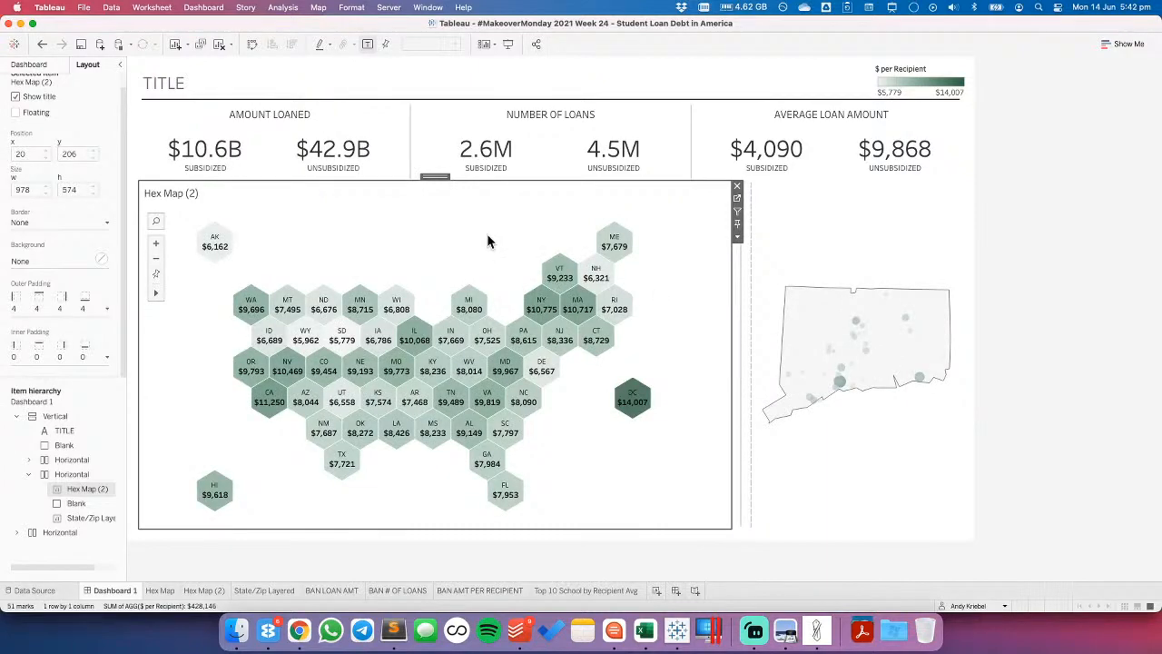
mouse_move(843, 386)
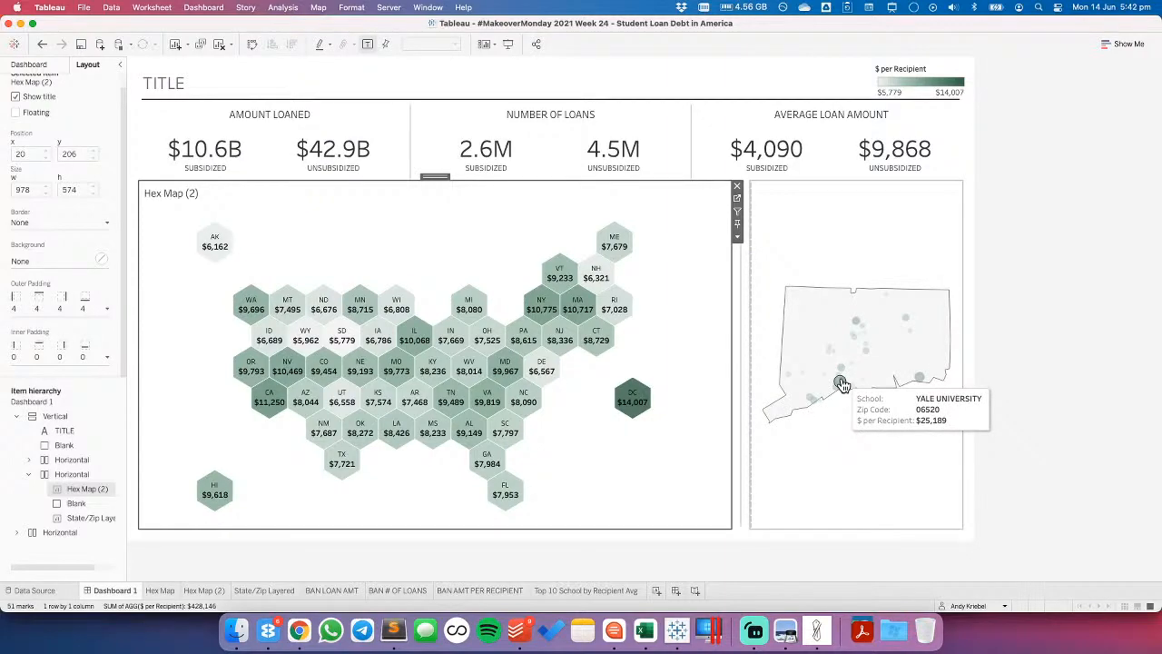
mouse_move(857, 325)
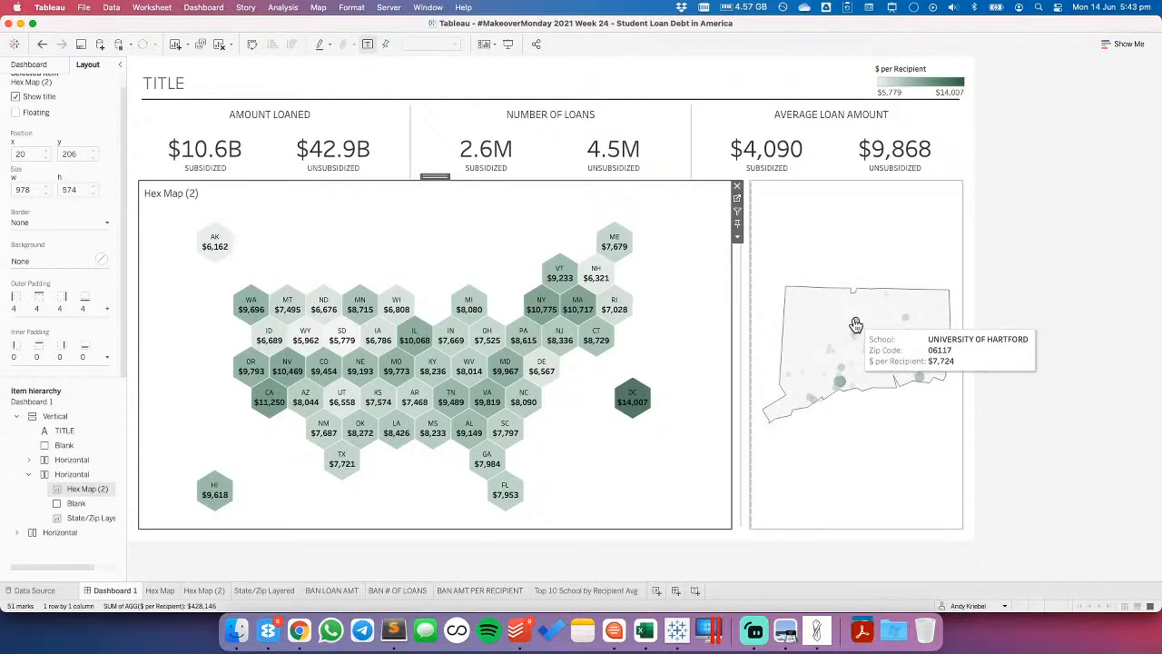
- Try removing the Tiled container inside the floating Horizontal container from Dashboard 1
left_click(62, 531)
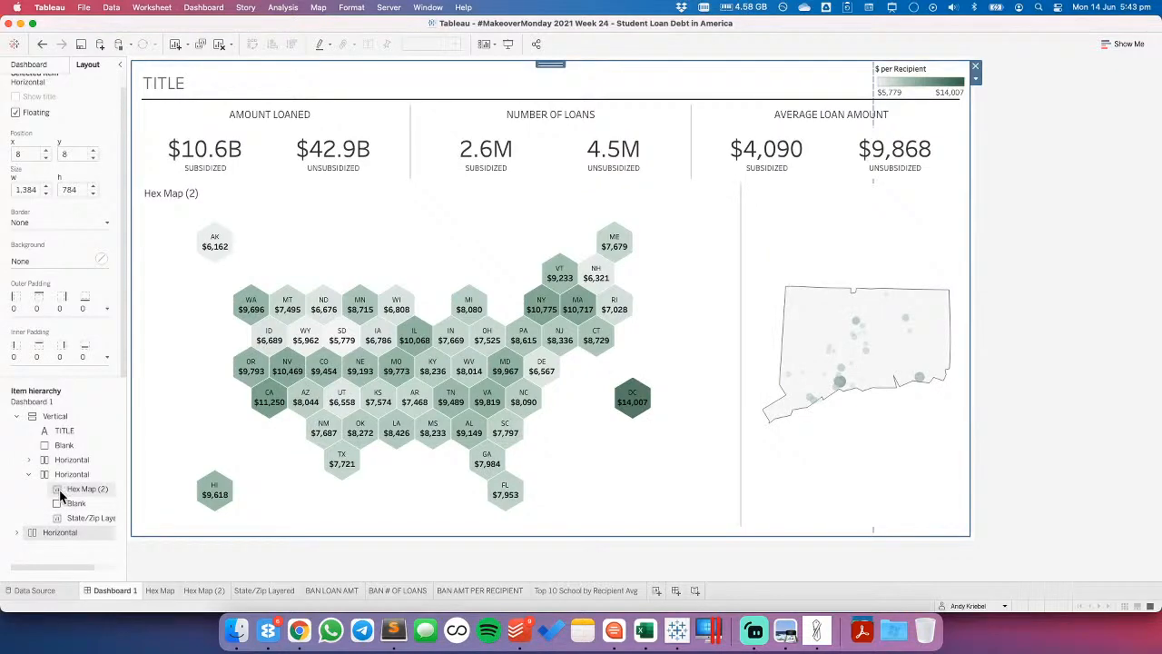
left_click(55, 416)
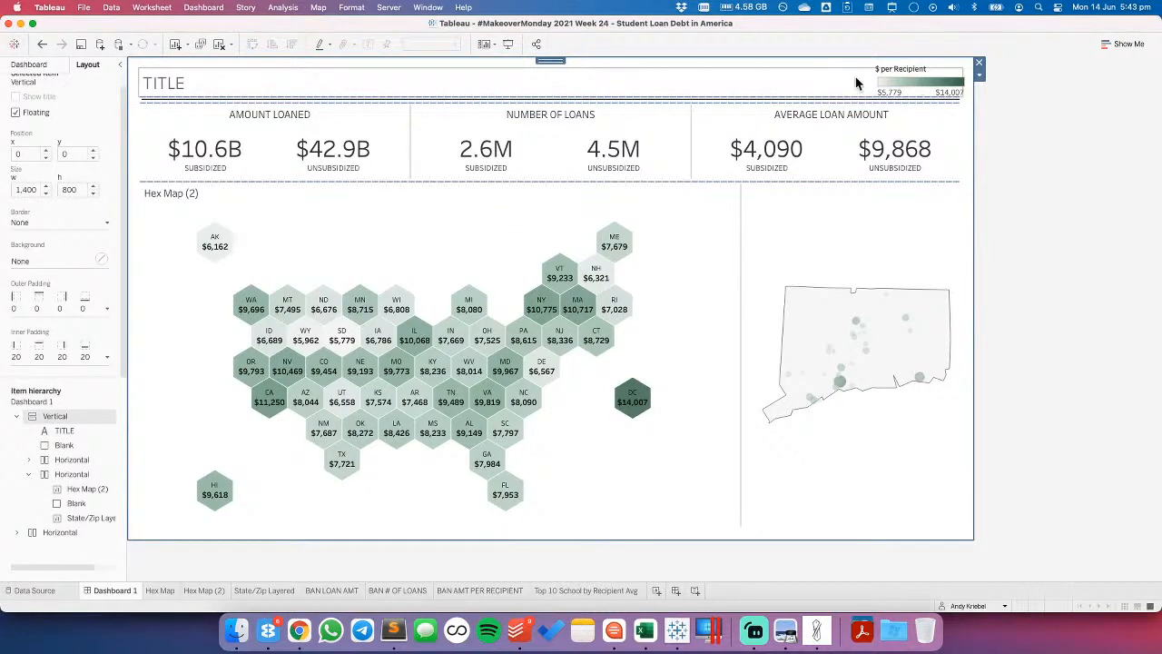
left_click(16, 533)
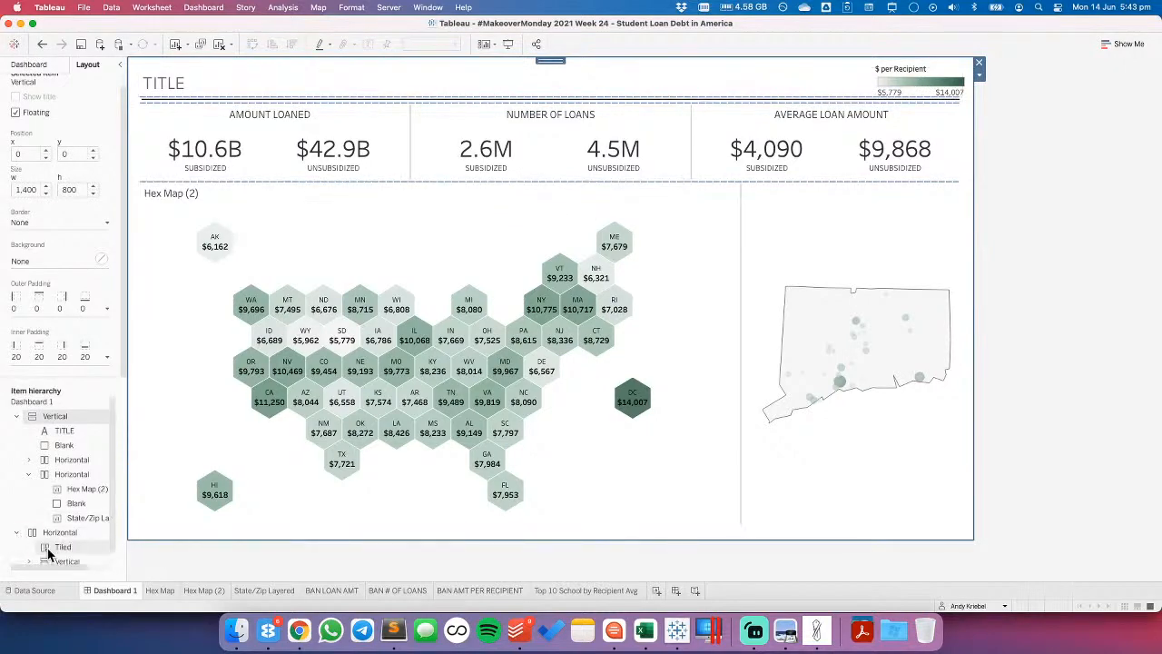
scroll(71, 535, "down", 1)
left_click(62, 537)
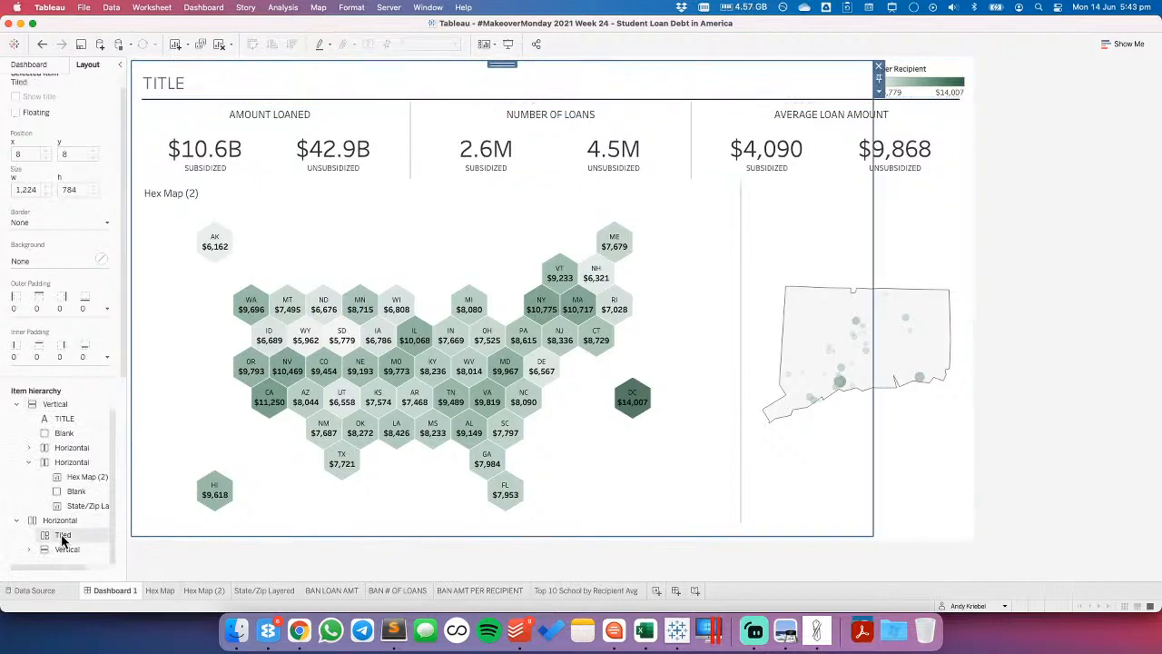
right_click(62, 537)
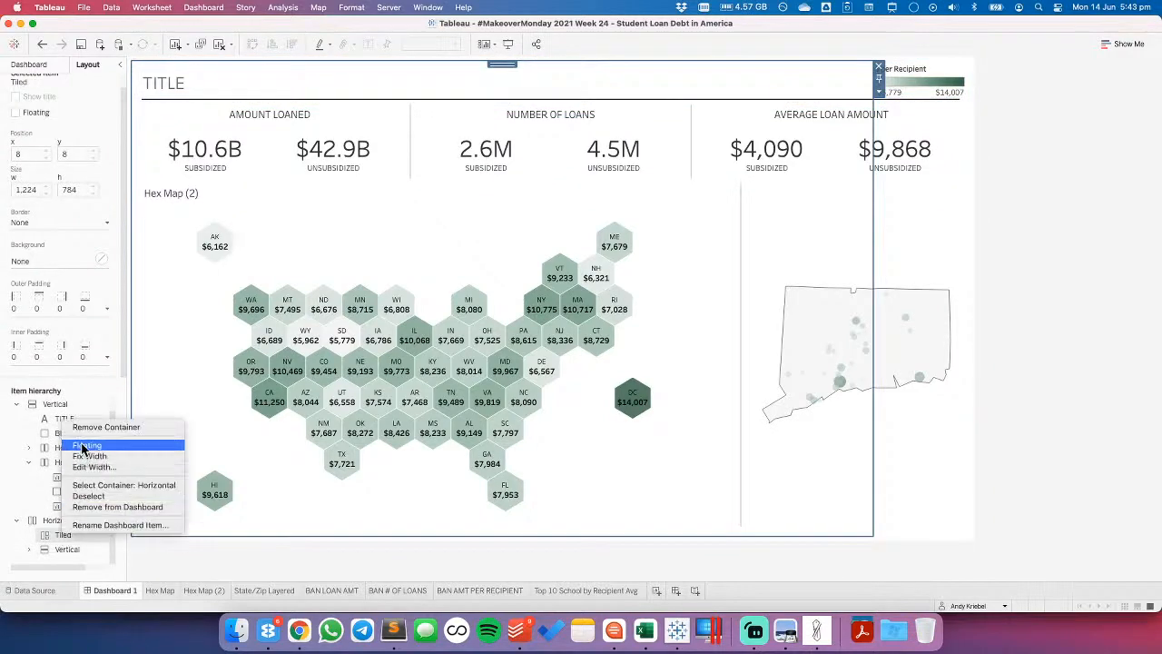
left_click(109, 507)
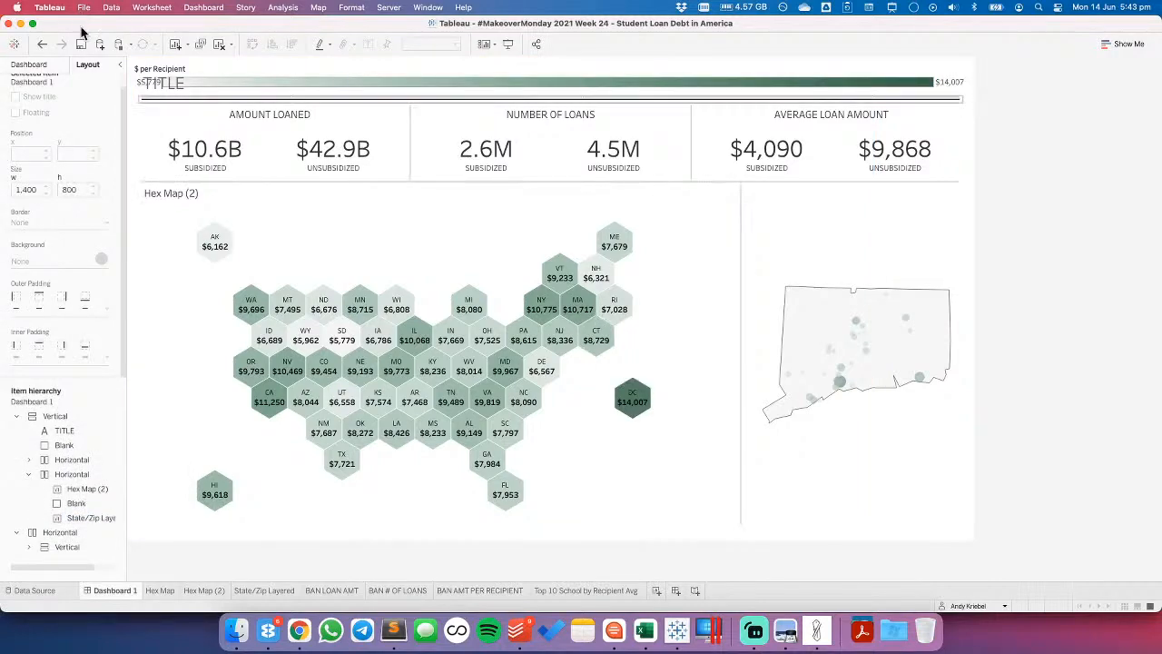
- Delete the title object under the stretched legend, and undo both that deletion and the Tiled container's removal
left_click(431, 84)
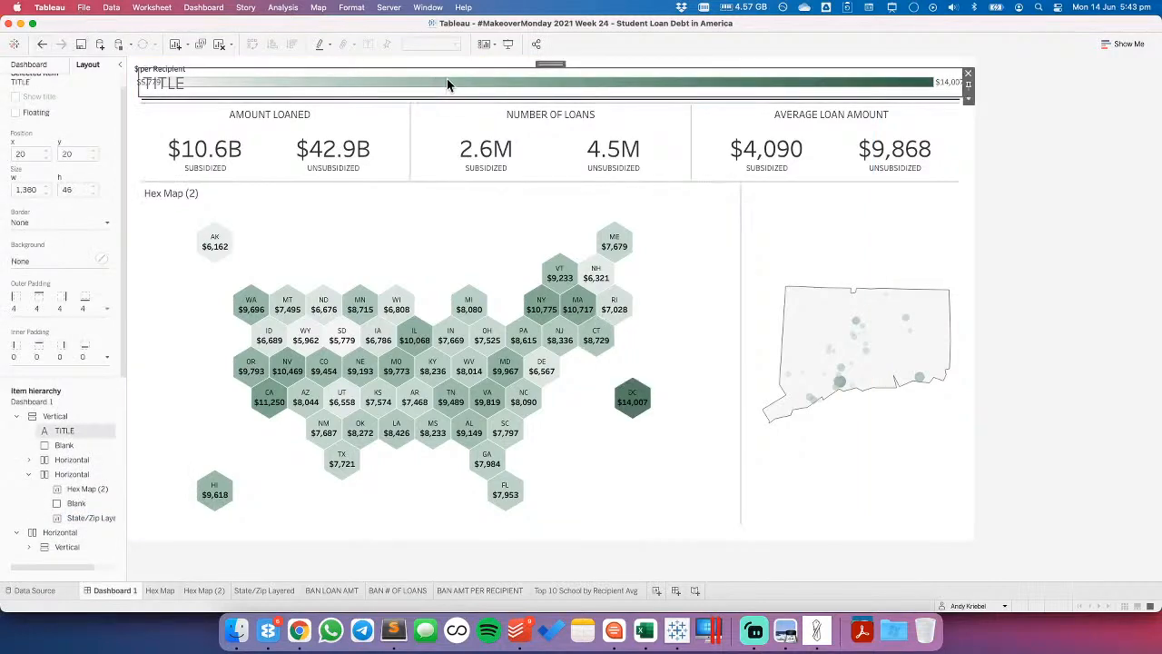
key("Delete")
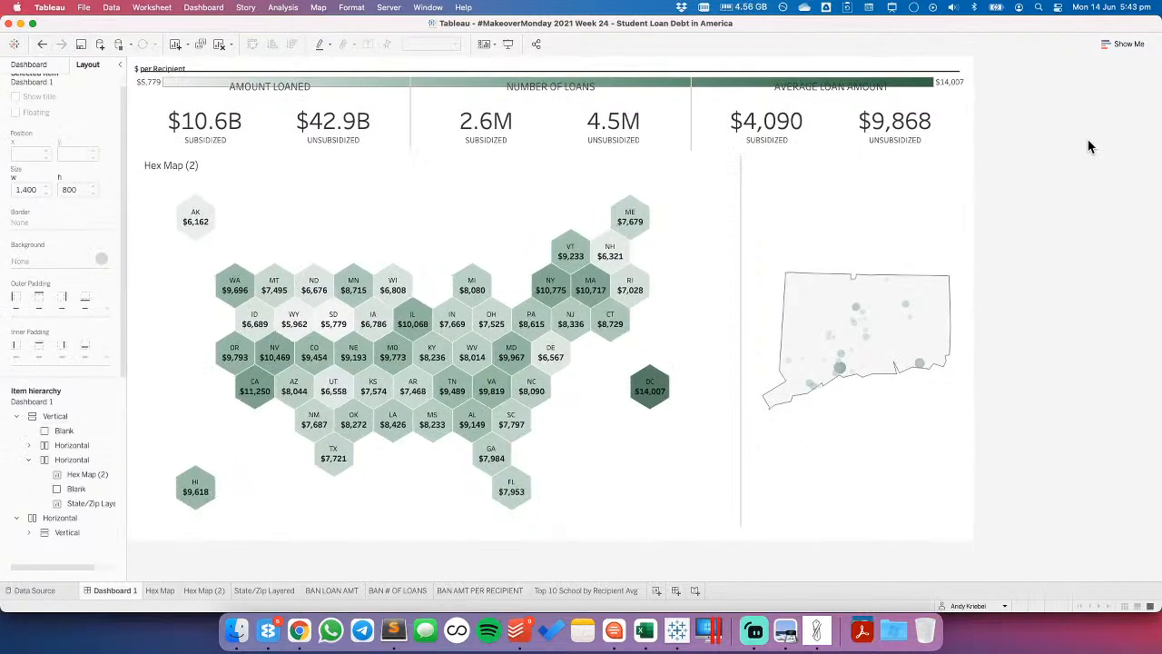
left_click(42, 44)
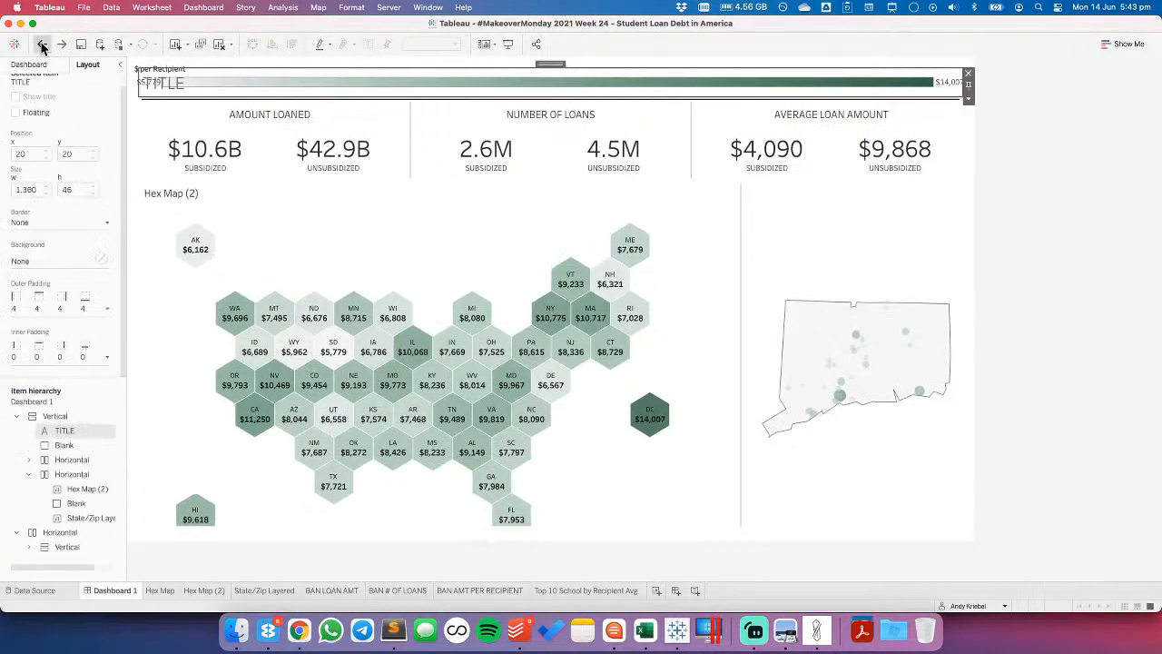
- Delete the Vertical container holding the $ per Recipient legend from the floating Horizontal container, including its contents
scroll(34, 545, "down", 1)
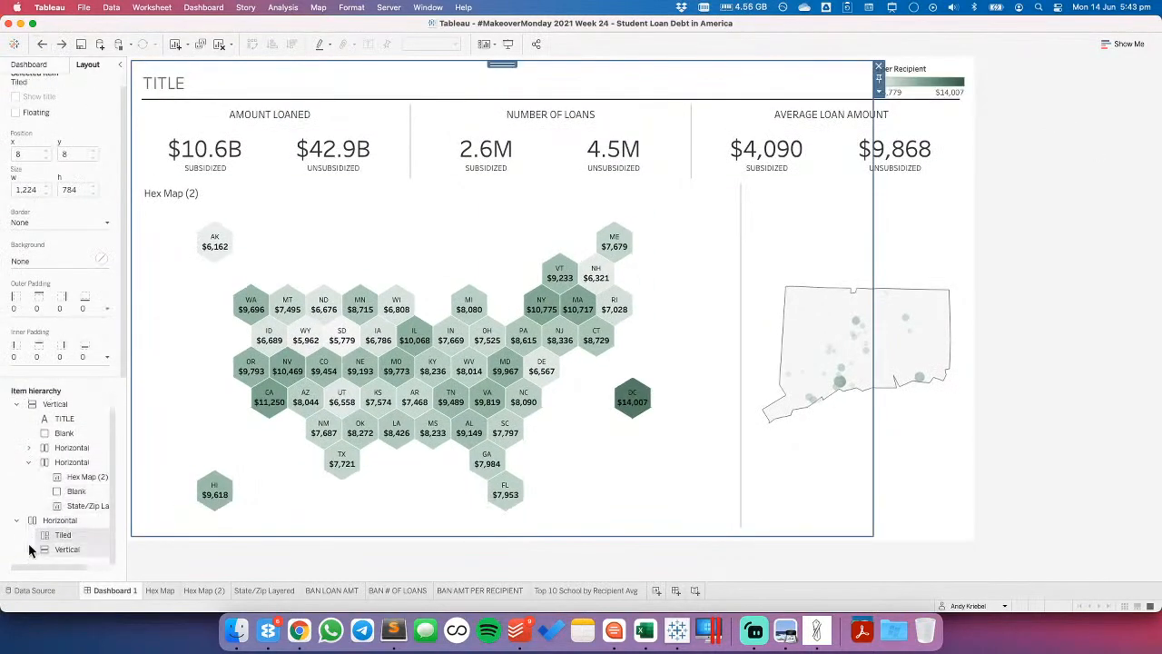
left_click(30, 549)
scroll(88, 497, "down", 1)
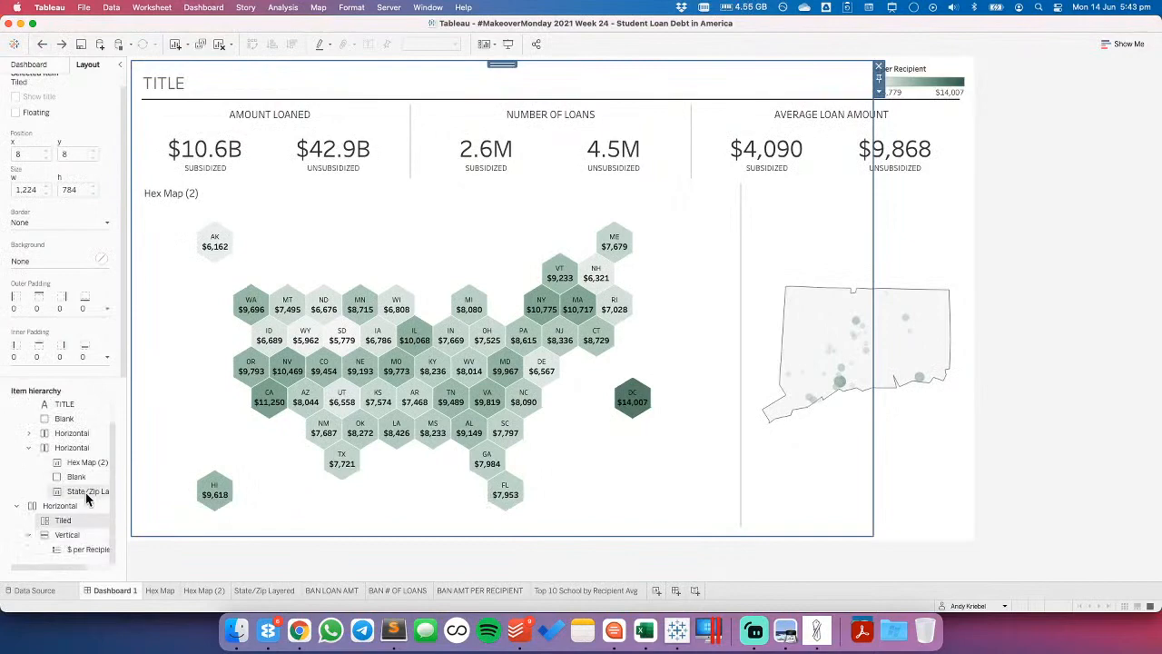
left_click(76, 551)
left_click(67, 535)
right_click(67, 535)
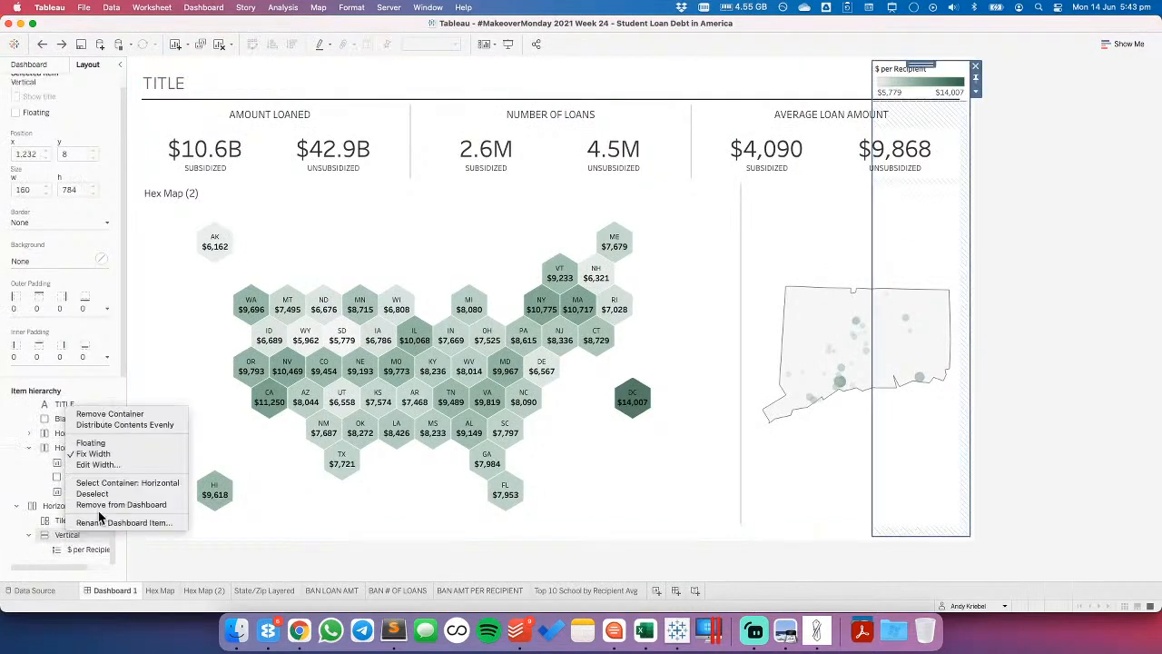
left_click(118, 504)
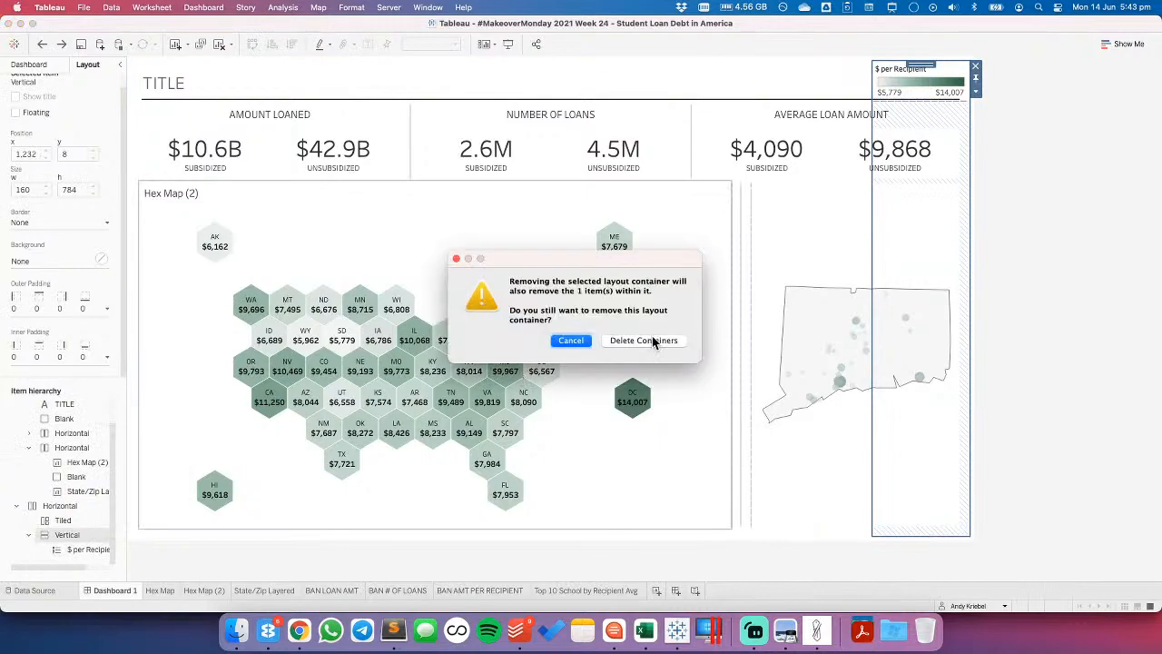
left_click(654, 341)
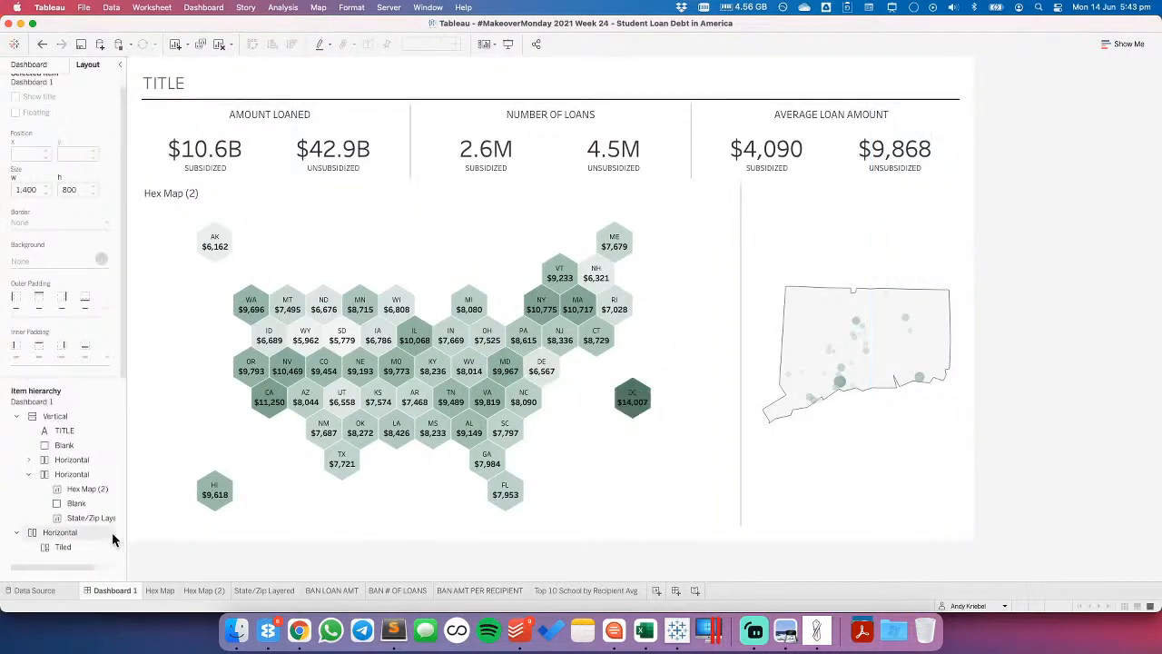
- Remove the floating Horizontal container and its remaining Tiled container from Dashboard 1
left_click(72, 535)
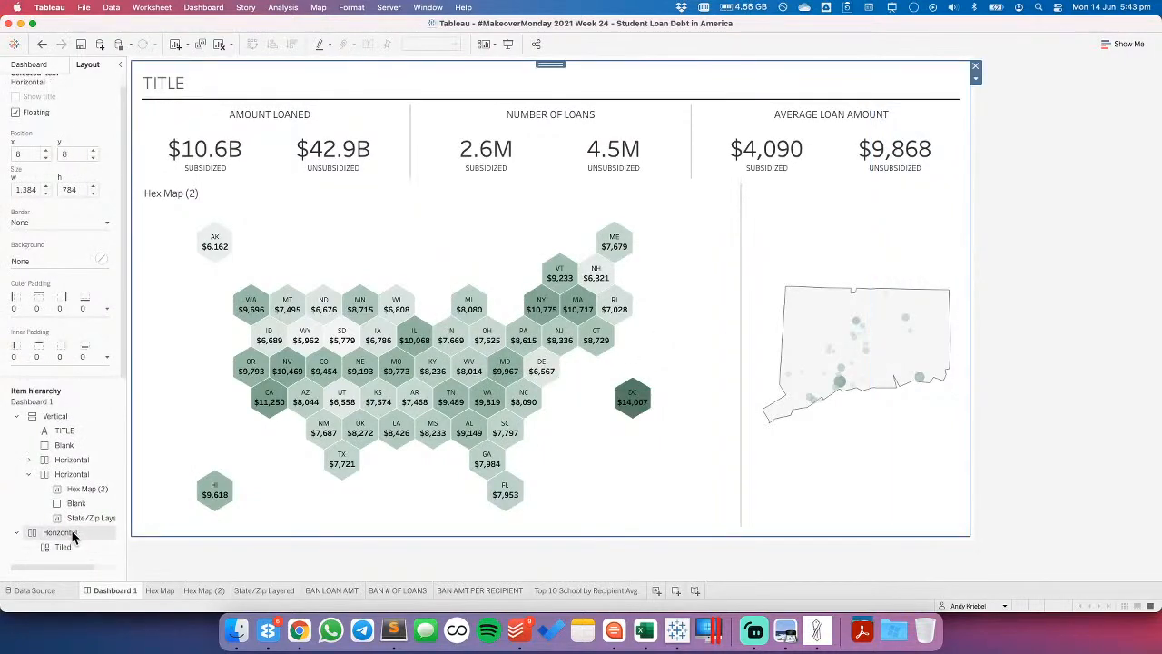
right_click(72, 536)
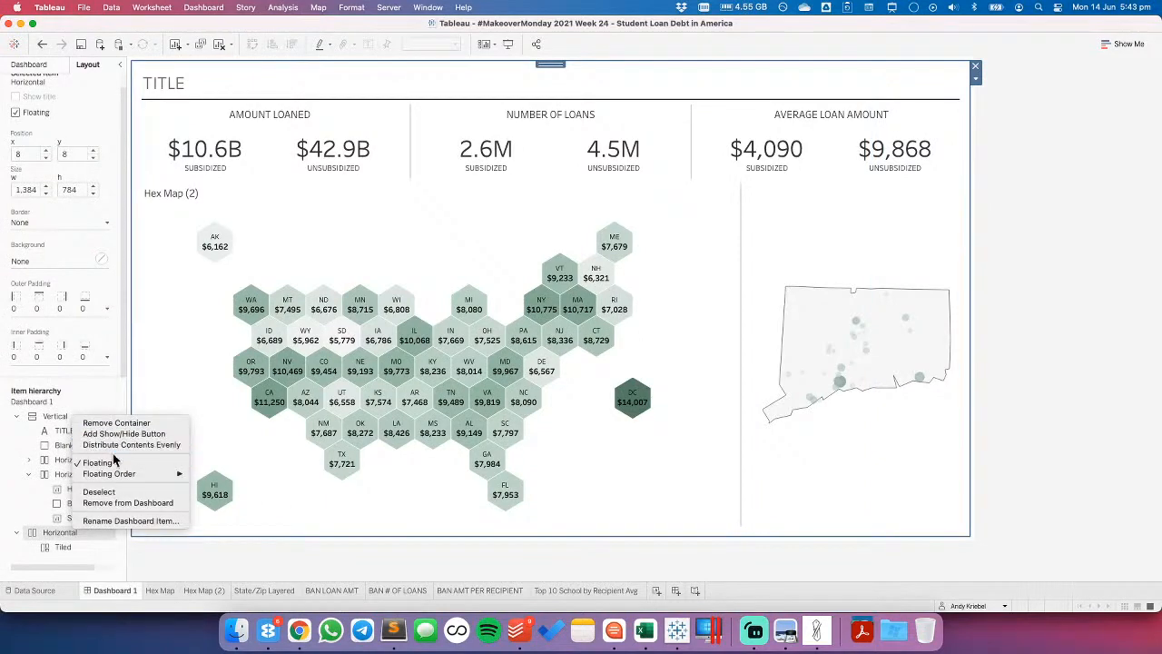
left_click(114, 503)
left_click(656, 340)
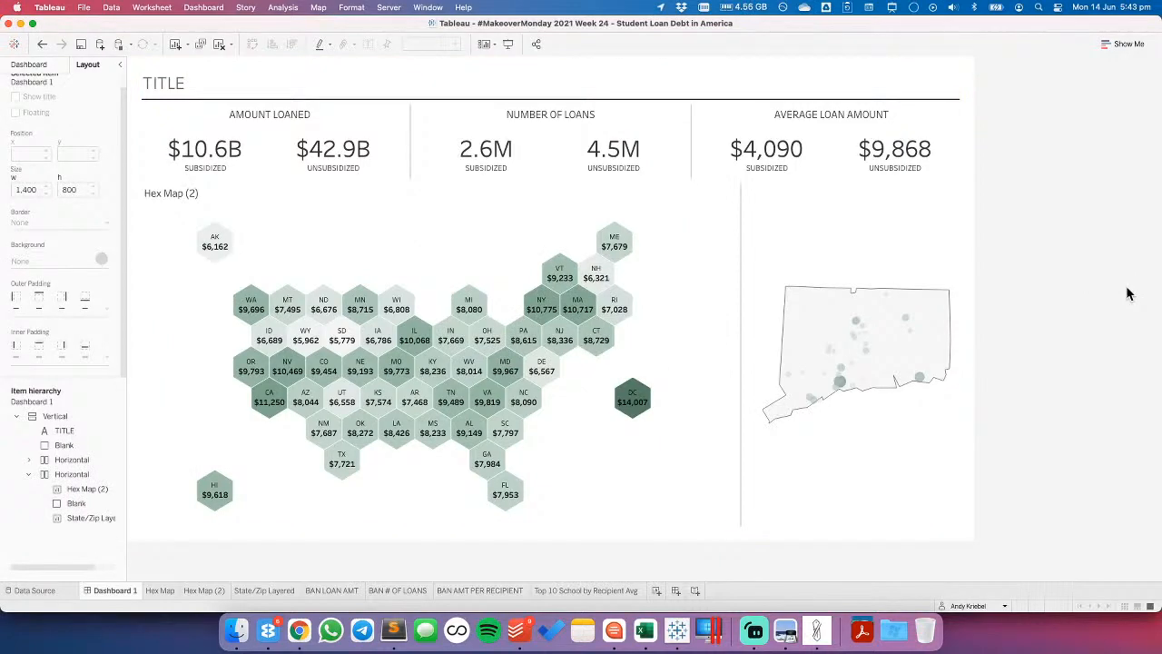
- Remove the Connecticut state/zip map and the vertical divider beside it from the dashboard
left_click(811, 266)
left_click(969, 188)
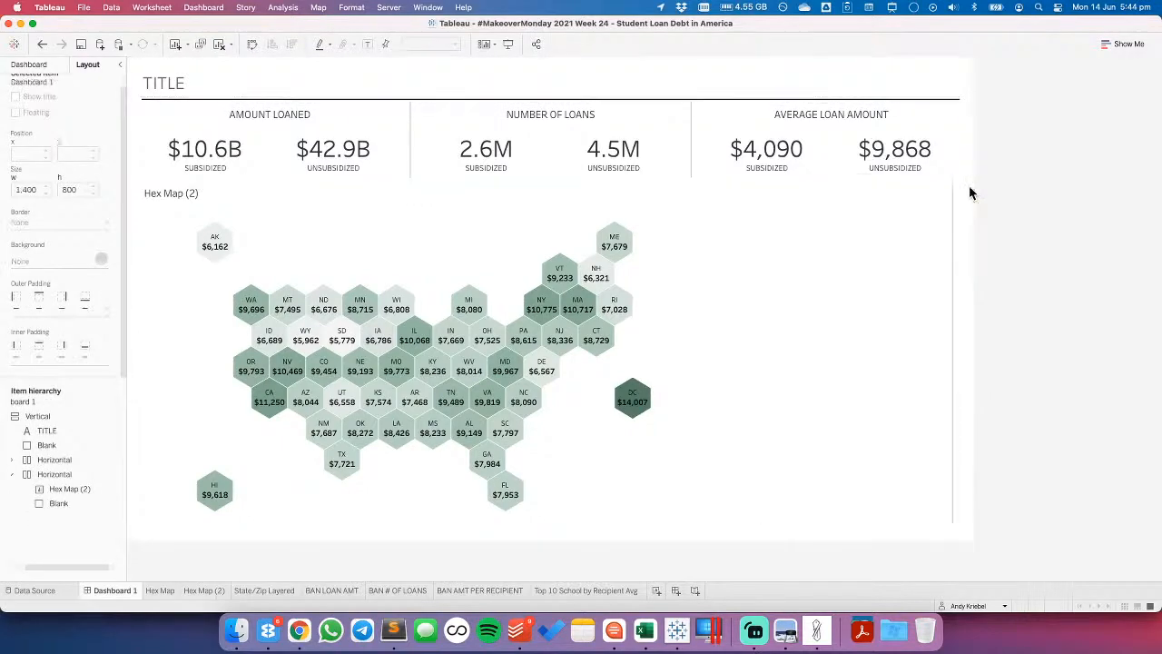
left_click(969, 188)
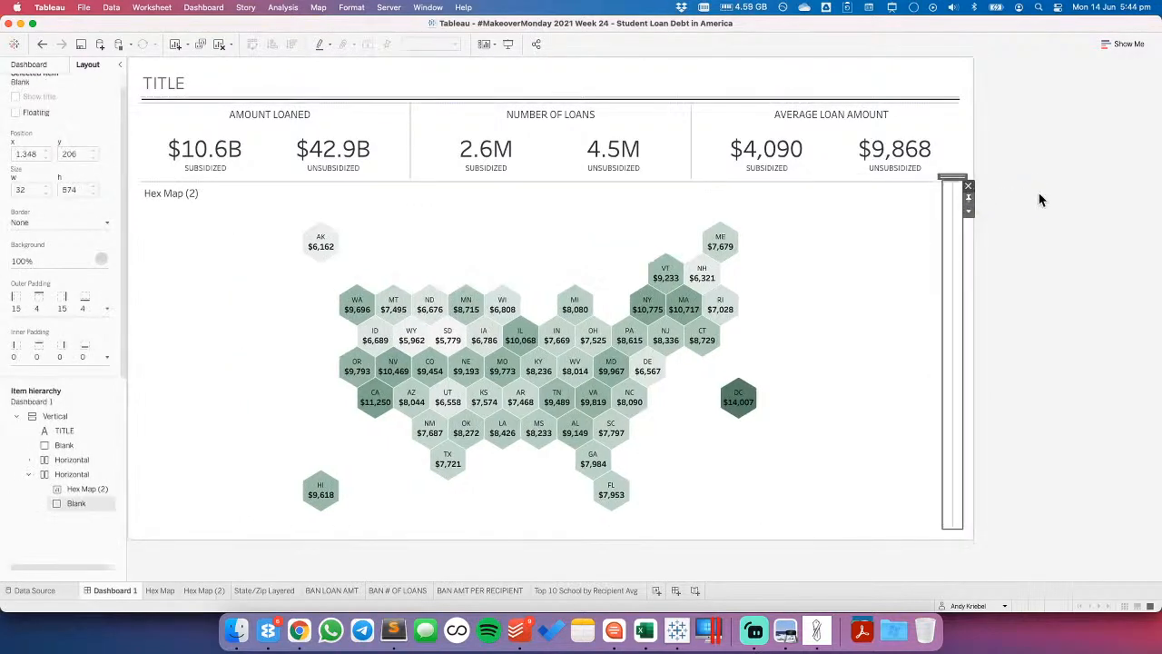
- Reduce the dashboard's fixed custom size to a width of 1200 px
left_click(41, 66)
left_click(49, 126)
left_click(64, 206)
left_click(64, 206)
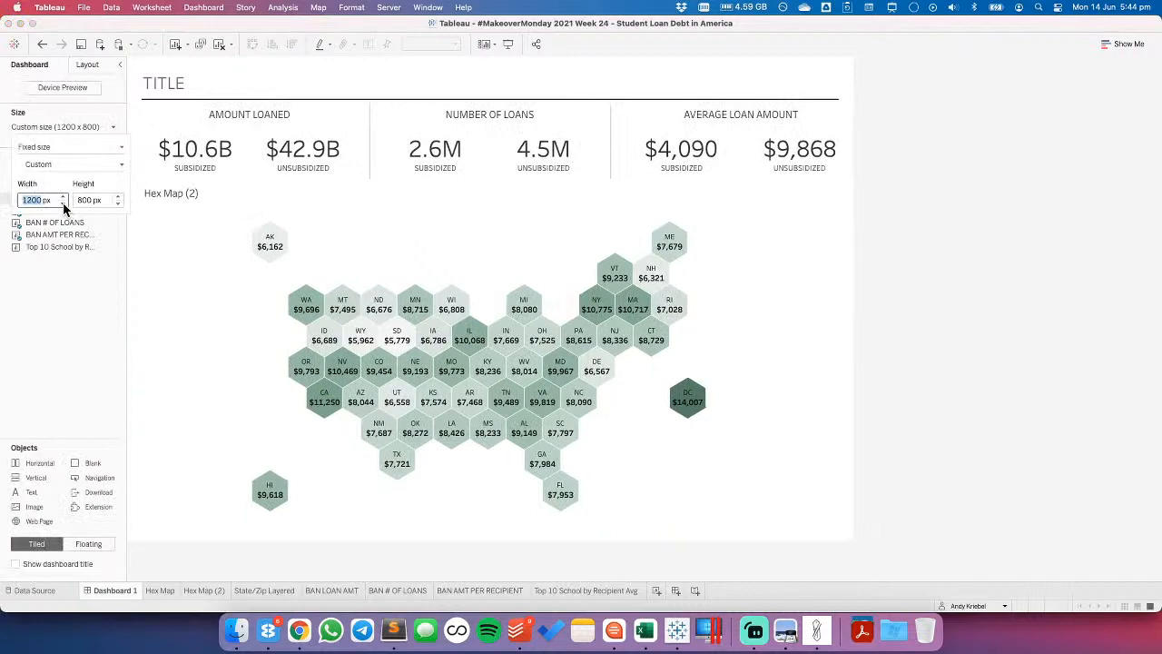
- Hide the title of the Hex Map (2) sheet on the dashboard
left_click(181, 198)
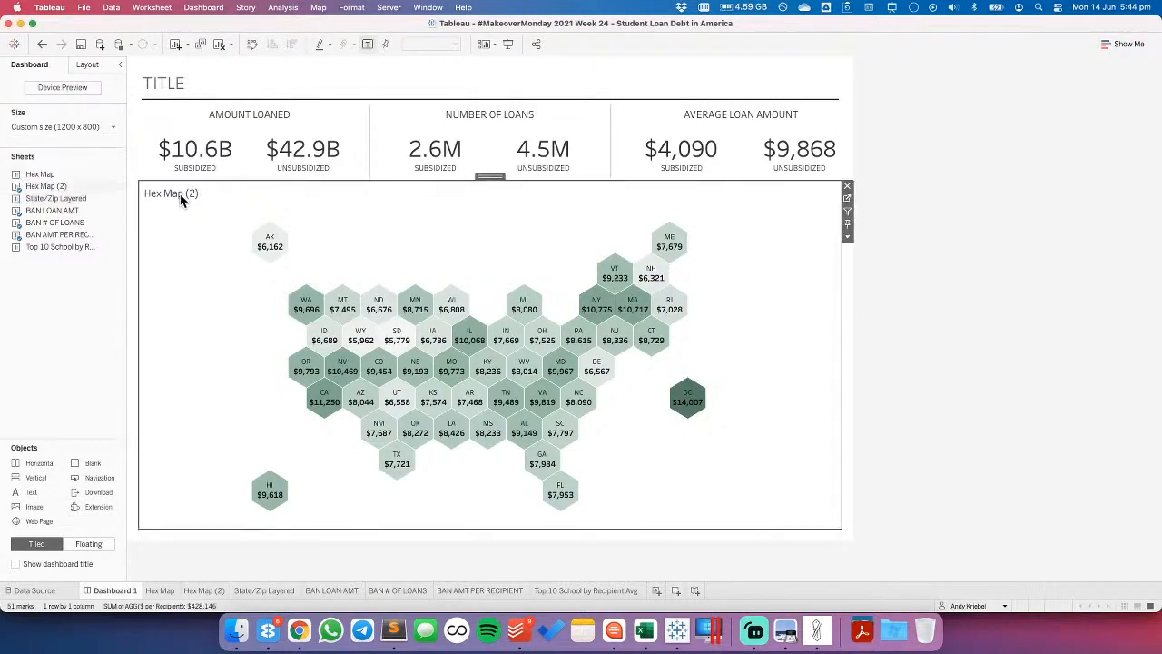
right_click(180, 198)
left_click(208, 221)
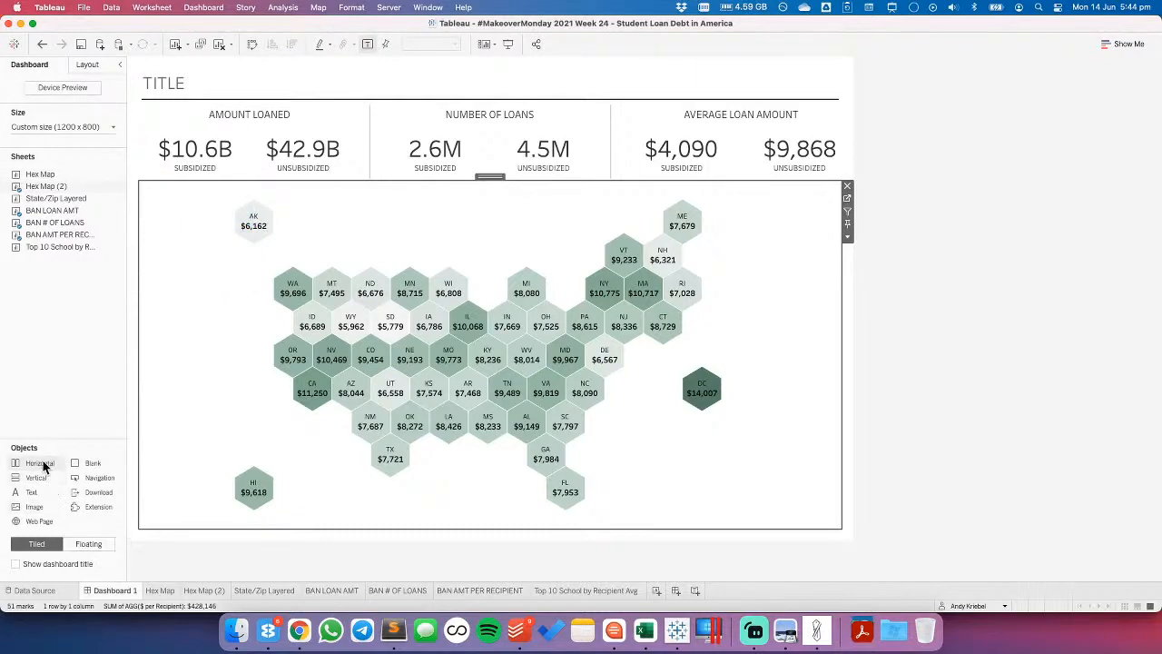
- Add a horizontal container beneath the title line, with a vertical container and blank placeholders inside it
left_click_drag(45, 468, 165, 161)
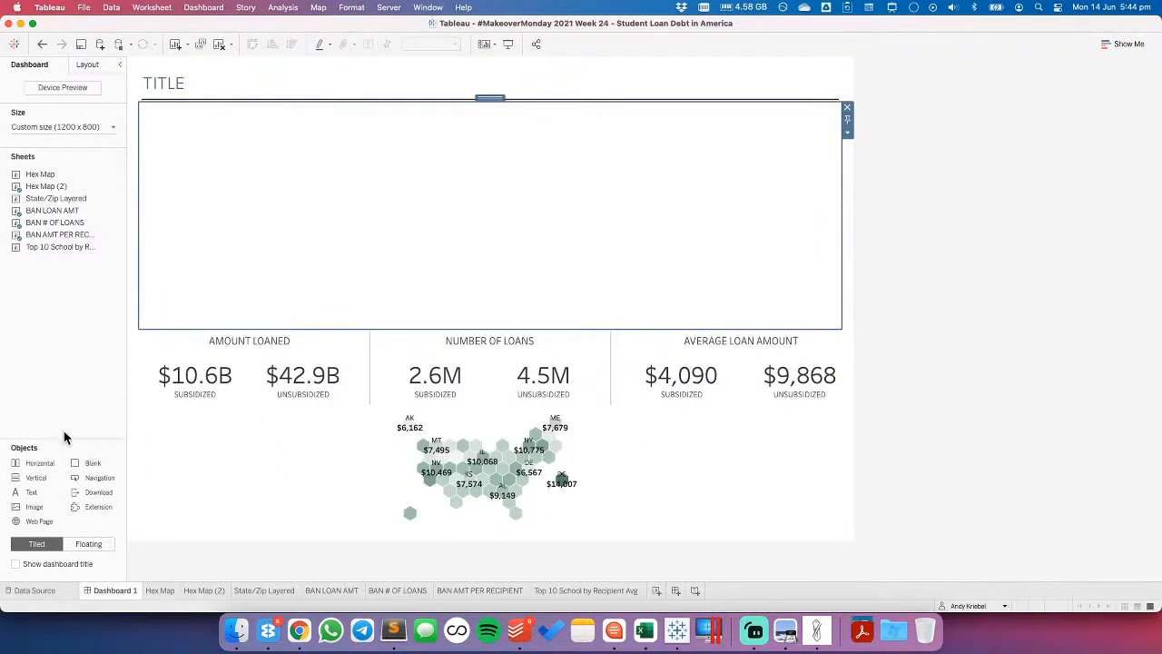
left_click_drag(86, 467, 316, 240)
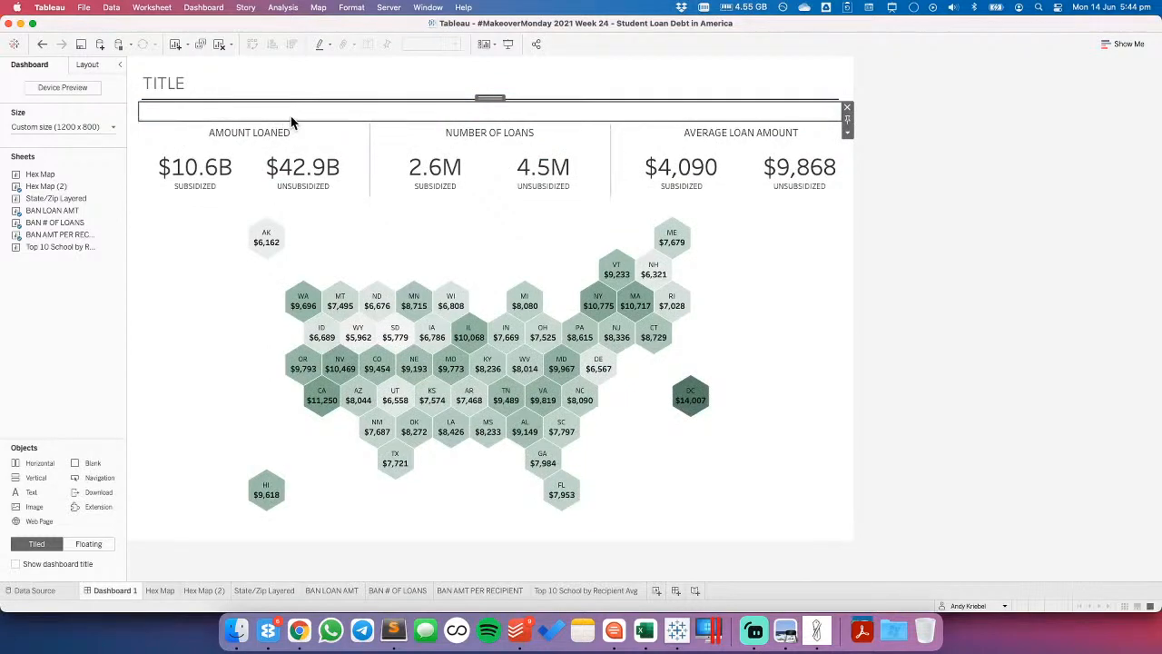
left_click_drag(34, 465, 164, 118)
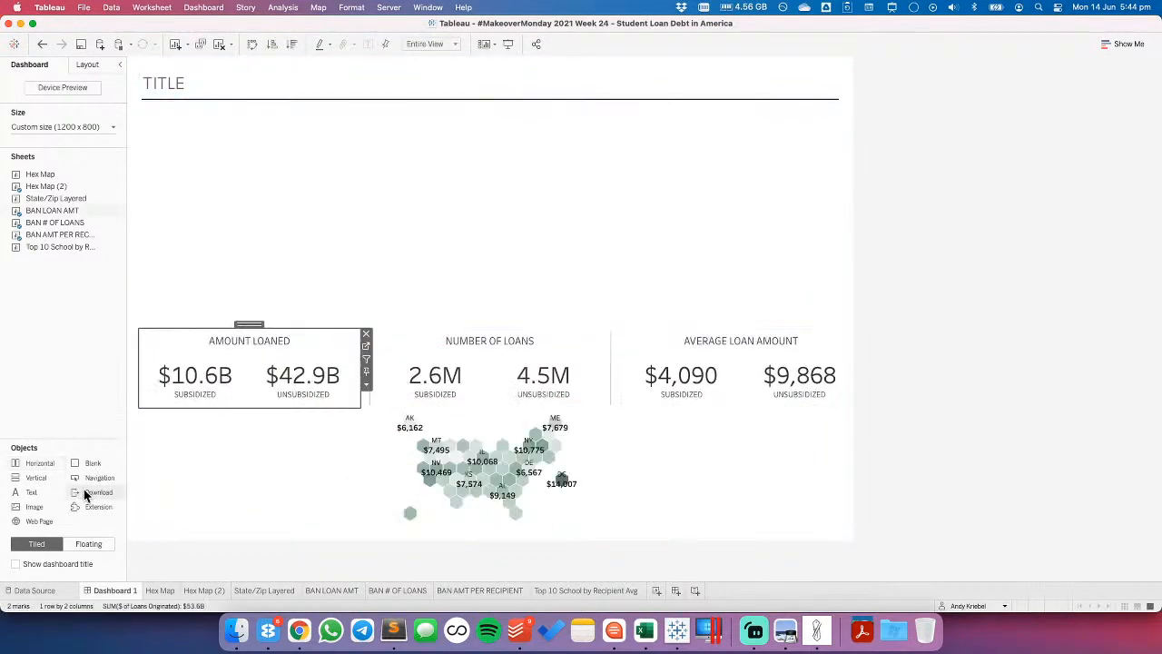
left_click_drag(89, 462, 247, 246)
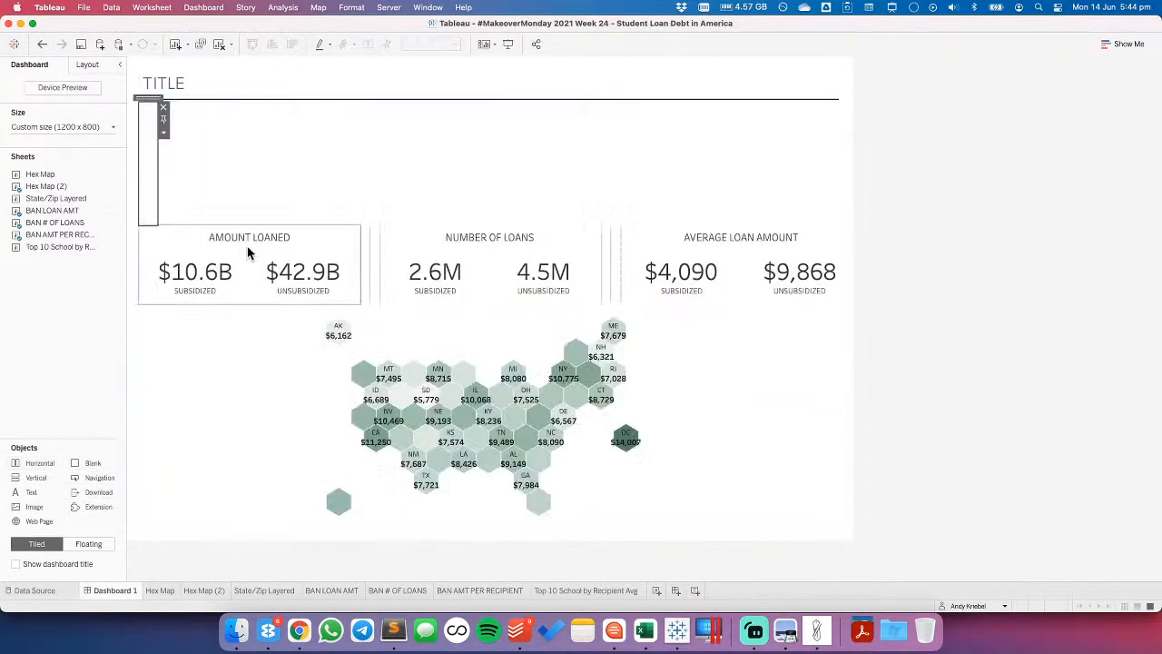
- Move the row of loan totals and the hex map below it into the new vertical container
left_click(250, 238)
double_click(252, 220)
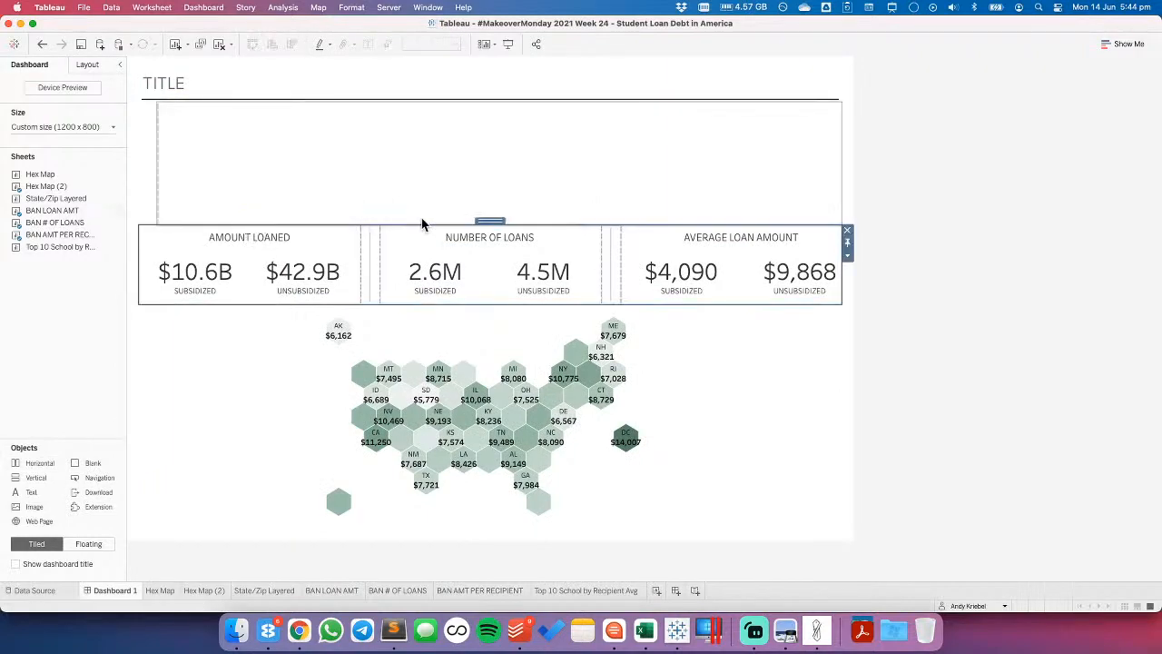
left_click_drag(487, 221, 149, 136)
left_click(491, 312)
left_click_drag(492, 304, 266, 239)
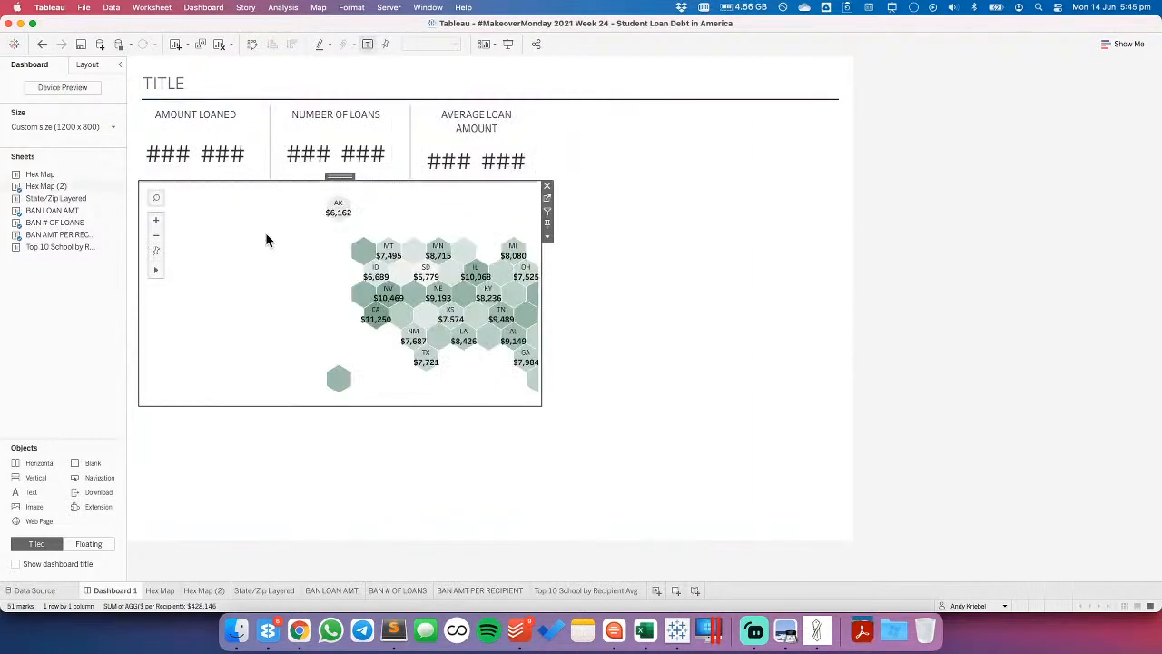
- Remove the blank beneath the hex map and add a vertical container beside the remaining blank
left_click(505, 435)
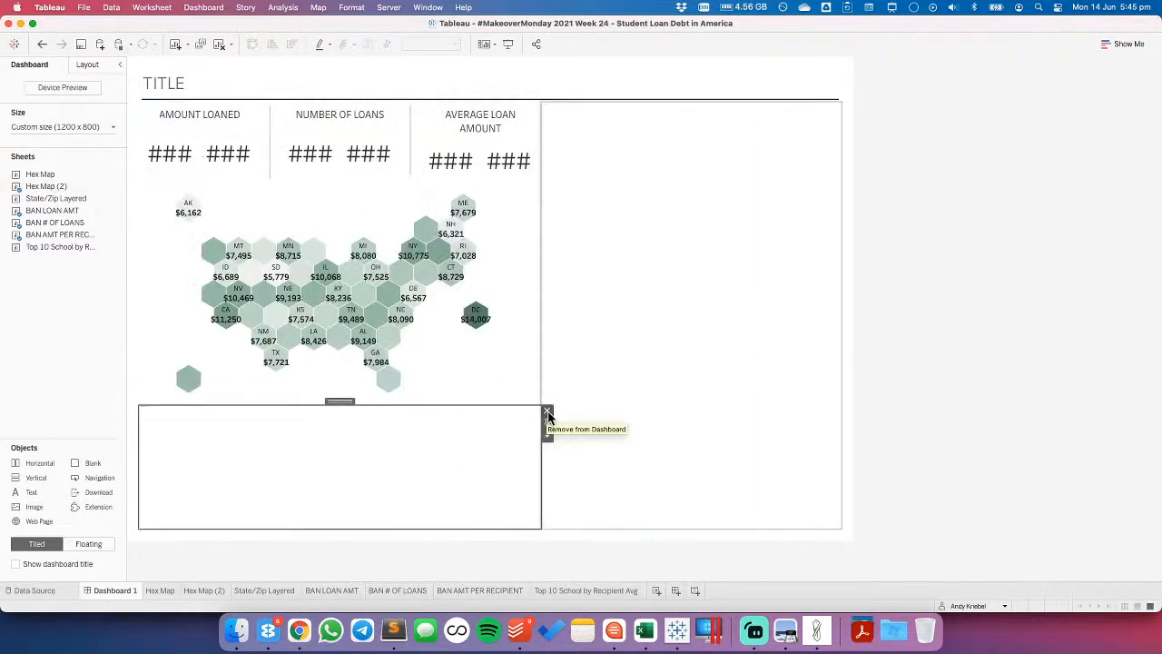
left_click_drag(547, 418, 693, 294)
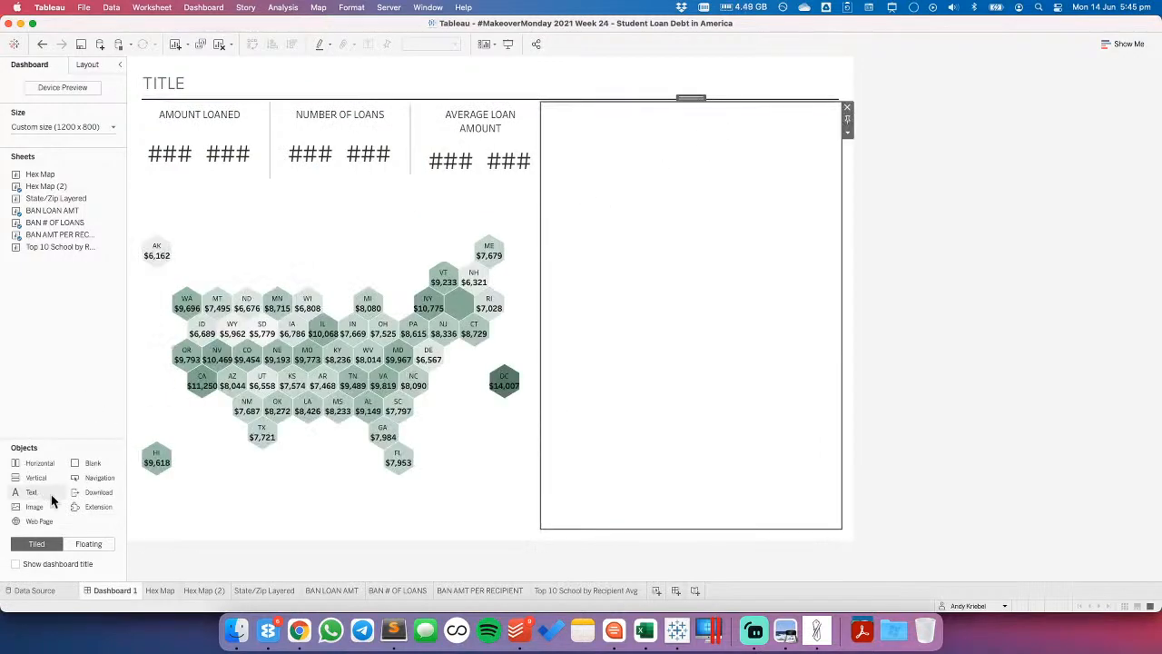
left_click_drag(36, 482, 707, 260)
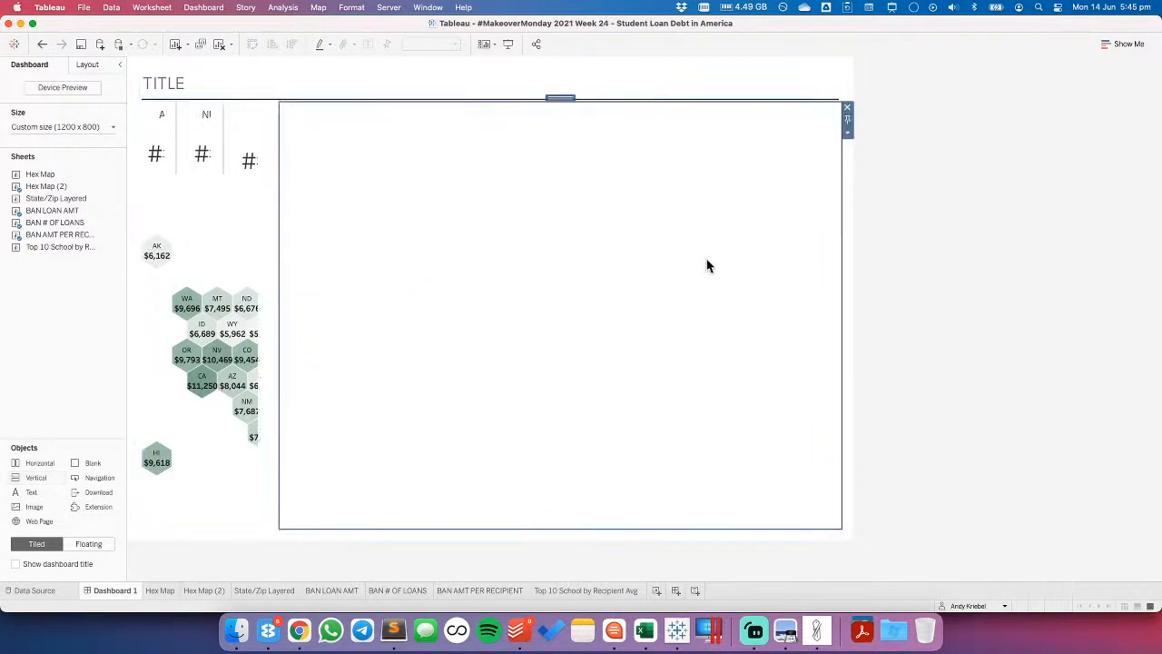
left_click(269, 225)
- Place a text object reading FITLERS in the new vertical container, centred and bold, with a different font size and colour
left_click_drag(27, 492, 366, 252)
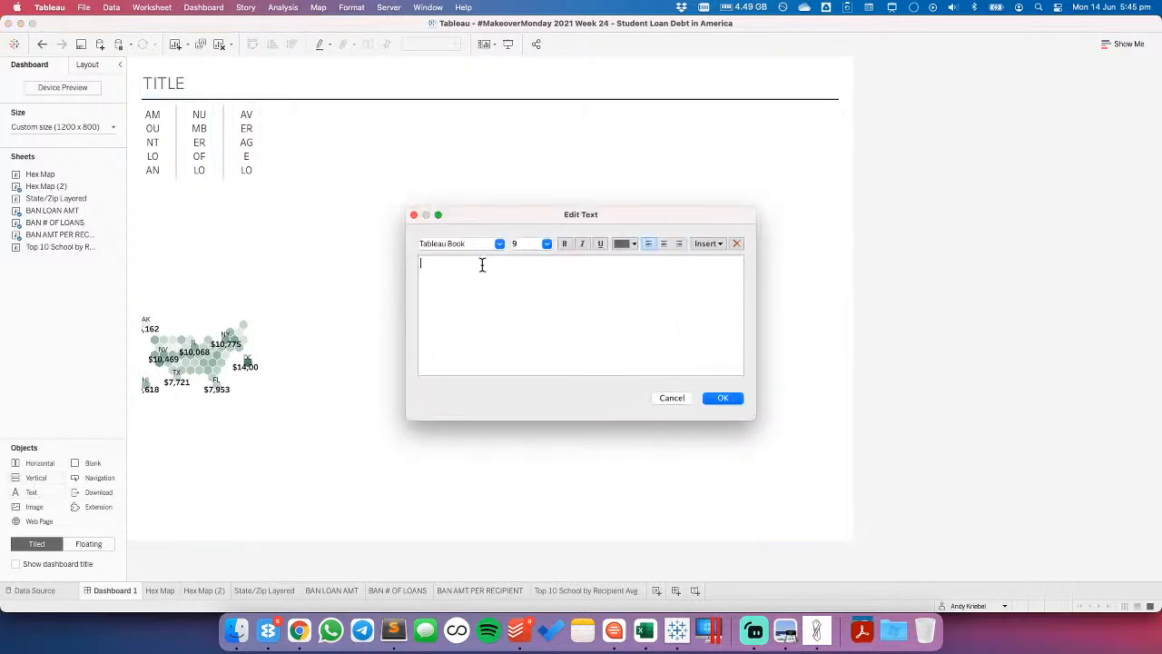
left_click(664, 243)
type("FITLERS")
key("super+a")
left_click(547, 245)
left_click(531, 294)
left_click(623, 245)
left_click(622, 274)
left_click(565, 246)
left_click(722, 399)
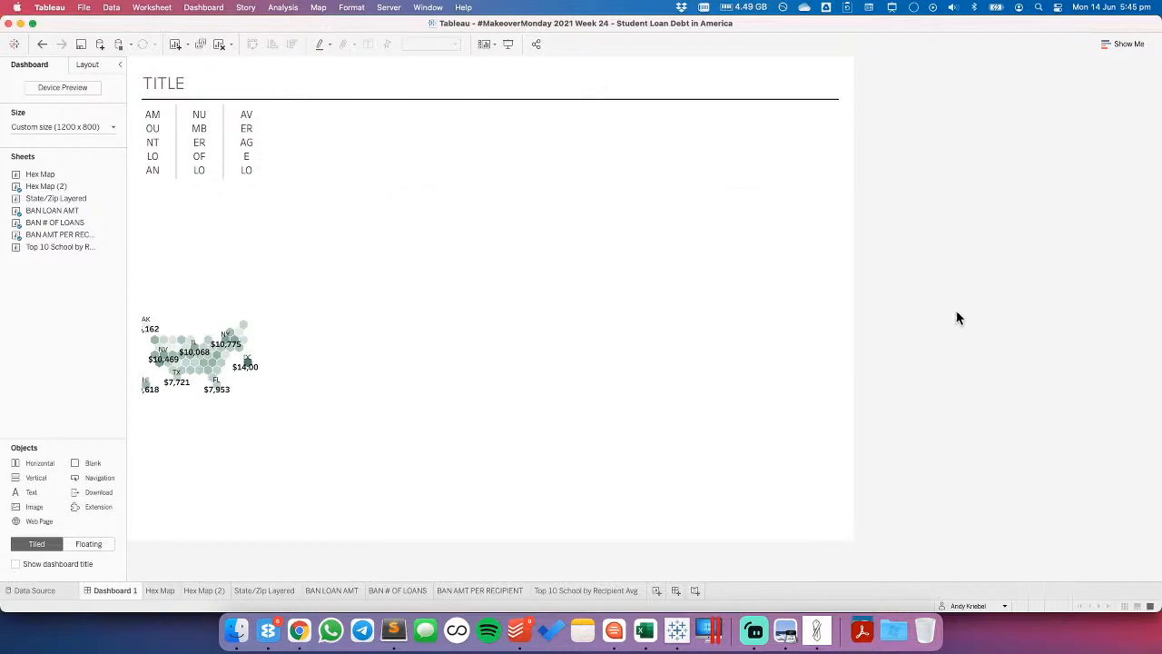
- Remove the blank beside the FITLERS column and set the column's vertical container to 150 pixels wide
left_click(567, 169)
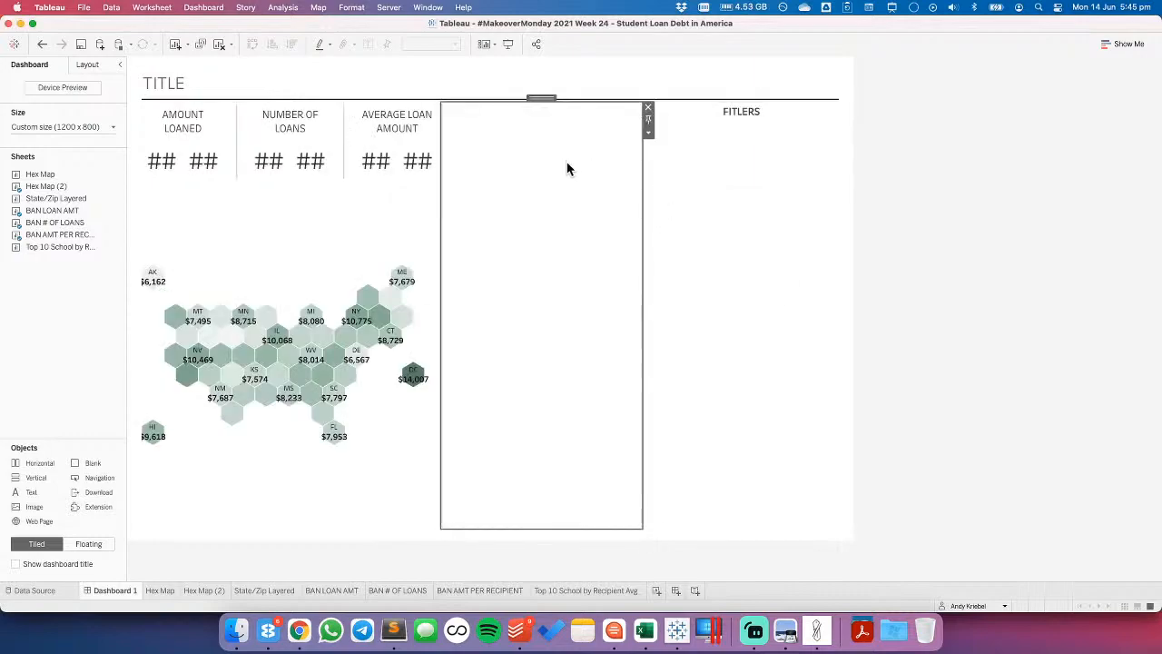
left_click(647, 108)
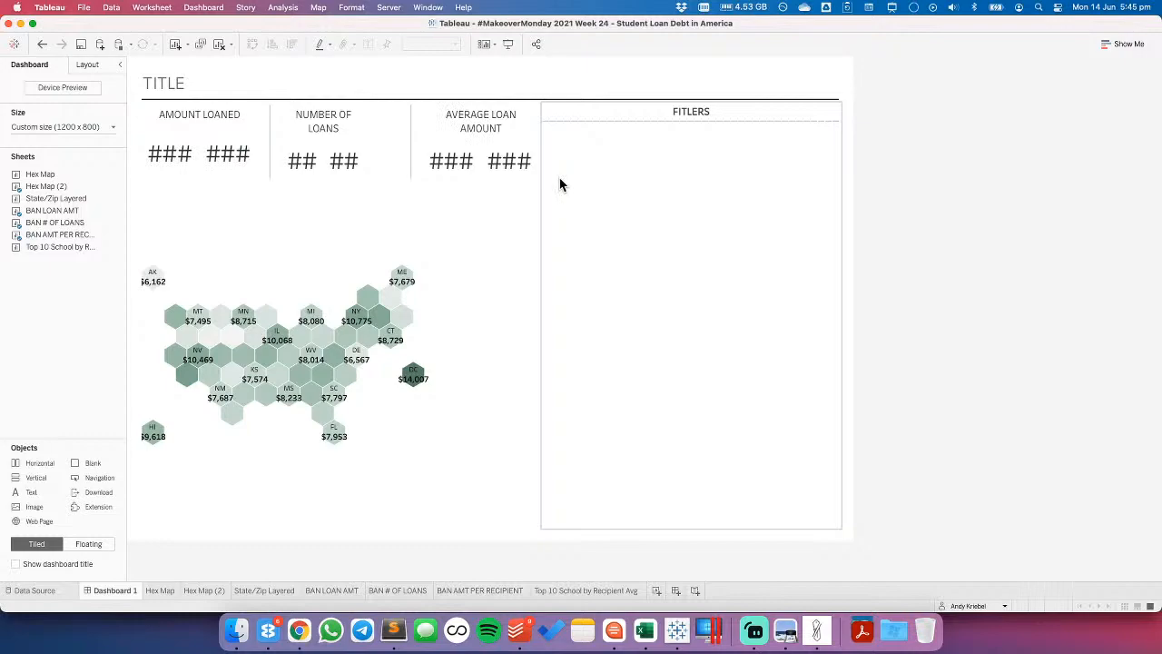
left_click(679, 127)
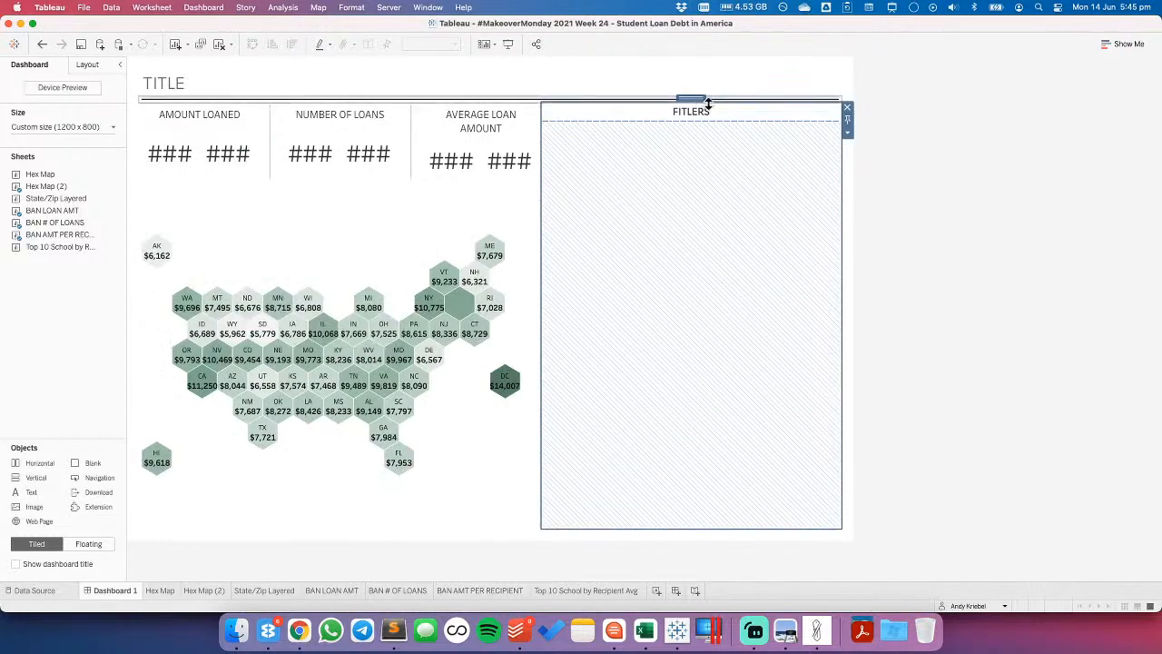
left_click(848, 132)
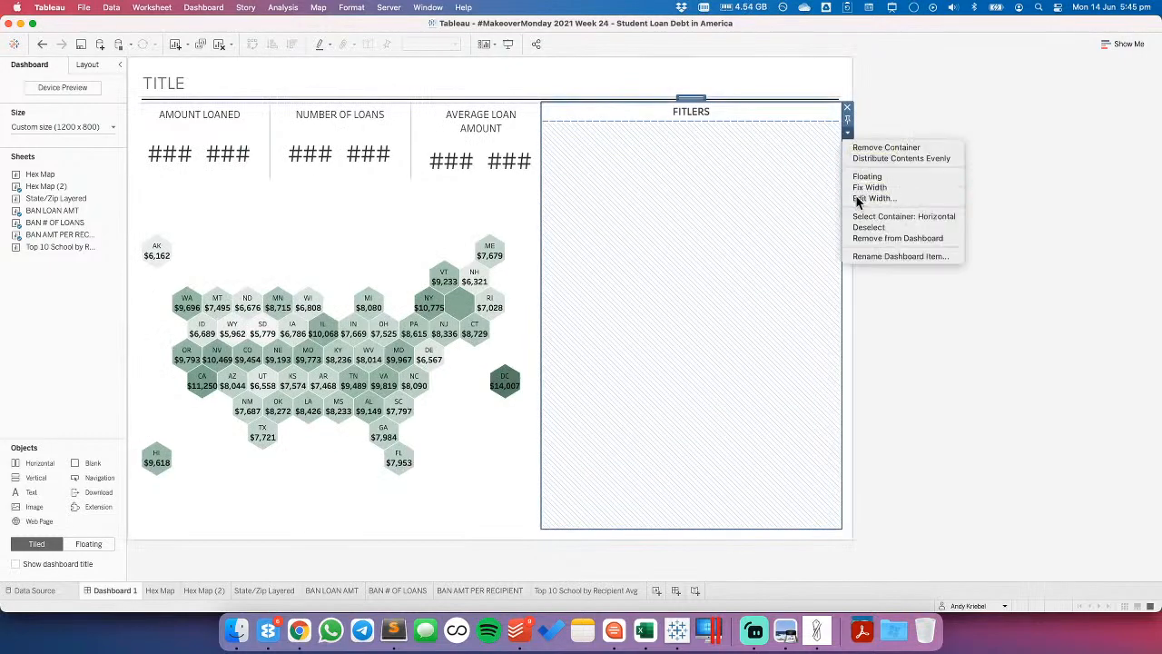
left_click(856, 198)
type("1200")
key("Return")
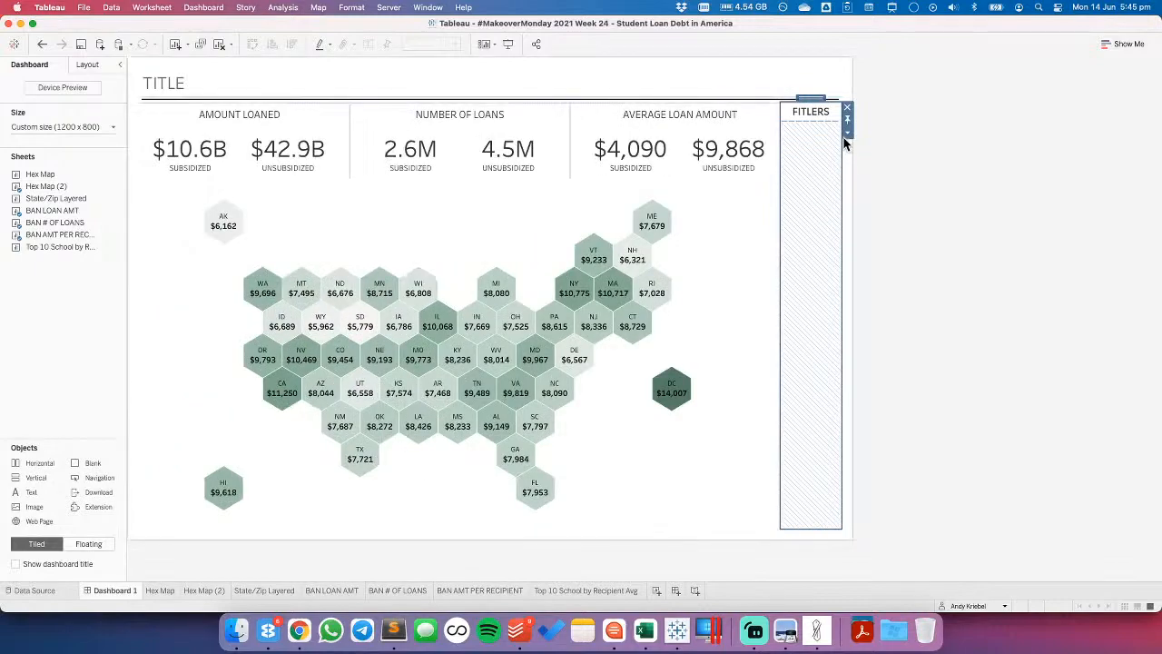
left_click(846, 133)
left_click(863, 197)
type("150")
key("Return")
left_click(917, 245)
- Set the height of the FITLERS text object to 50 pixels
left_click(795, 116)
left_click(846, 133)
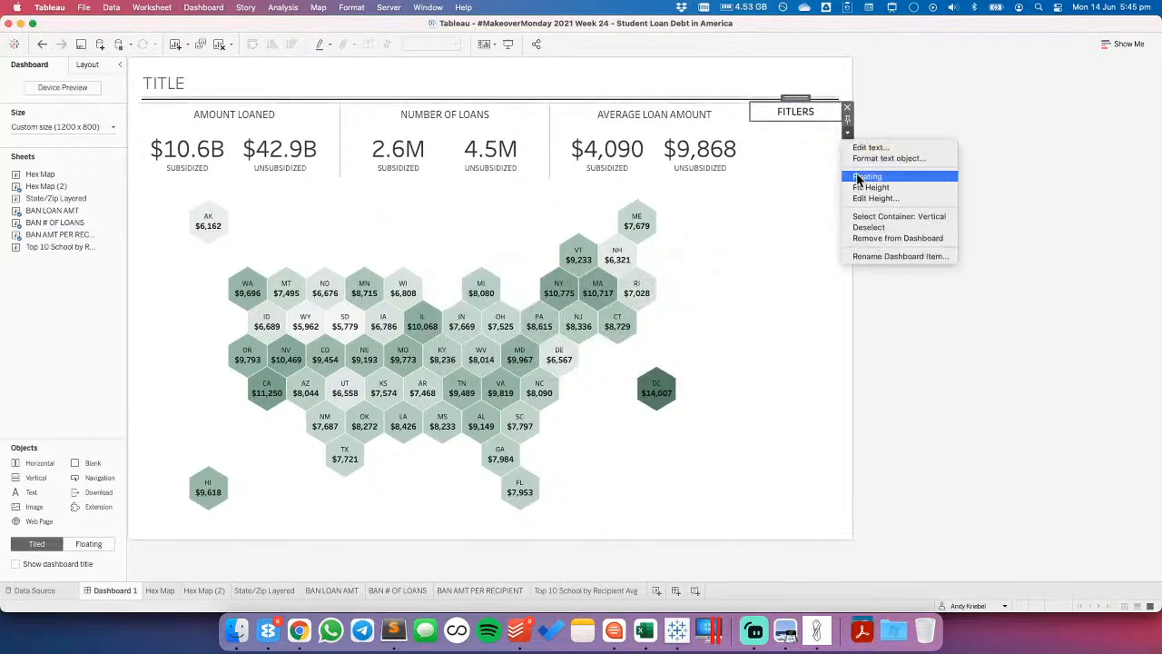
left_click(863, 198)
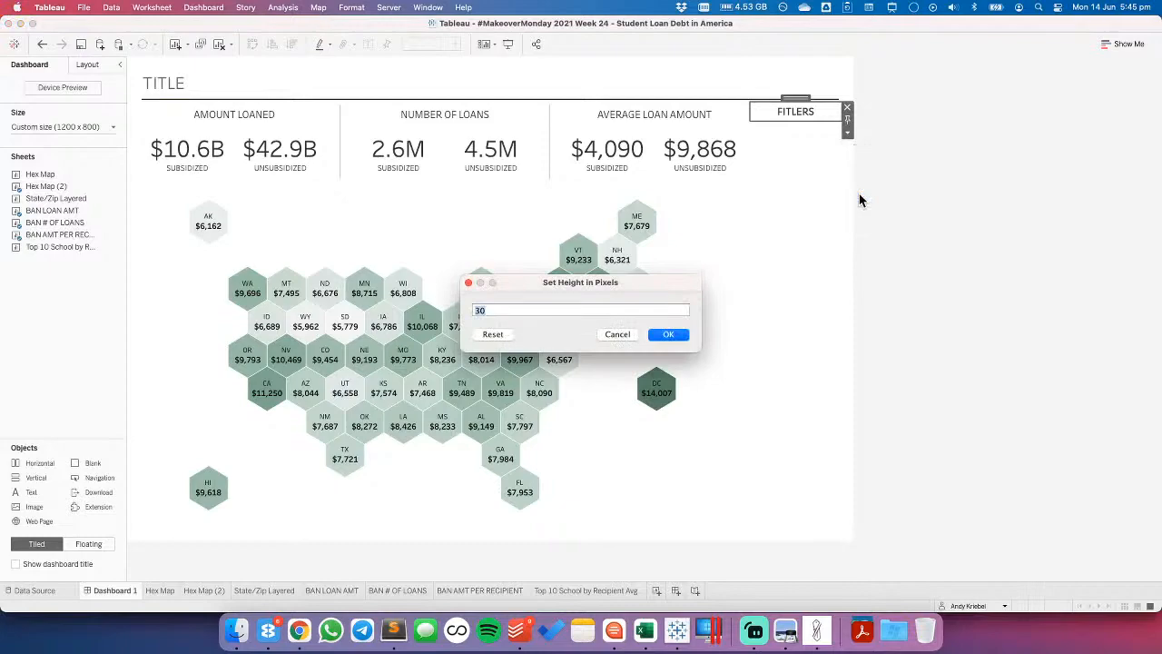
key("Return")
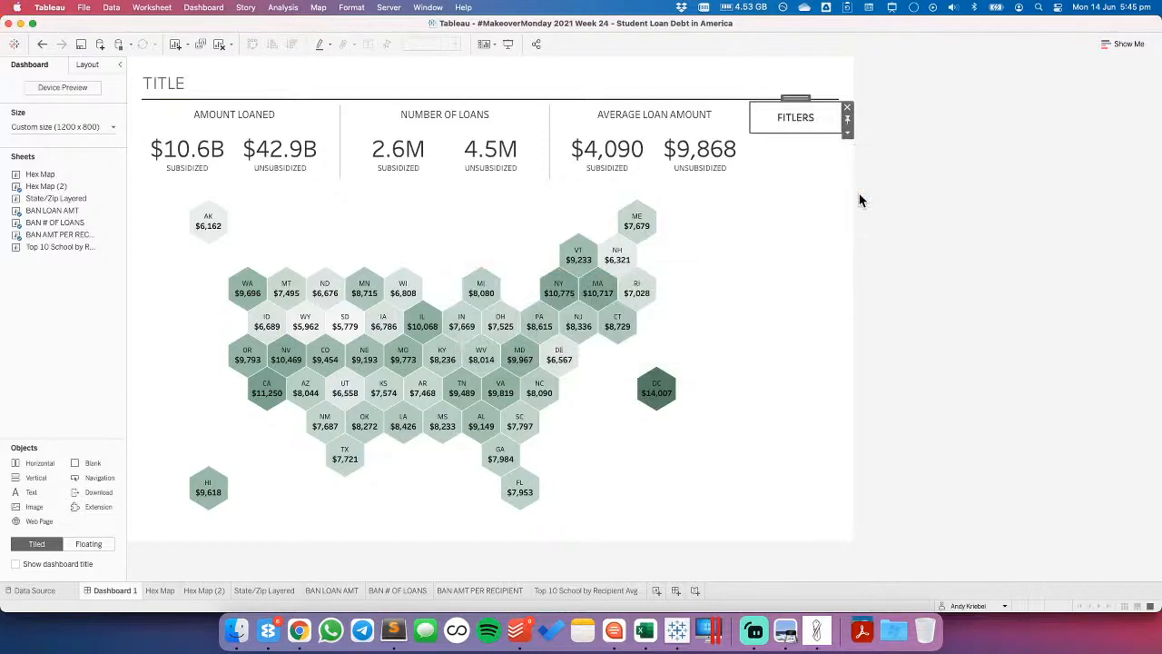
- Add a blank object beneath the FITLERS heading, set its height to 10 pixels, and open its layout settings
left_click(87, 64)
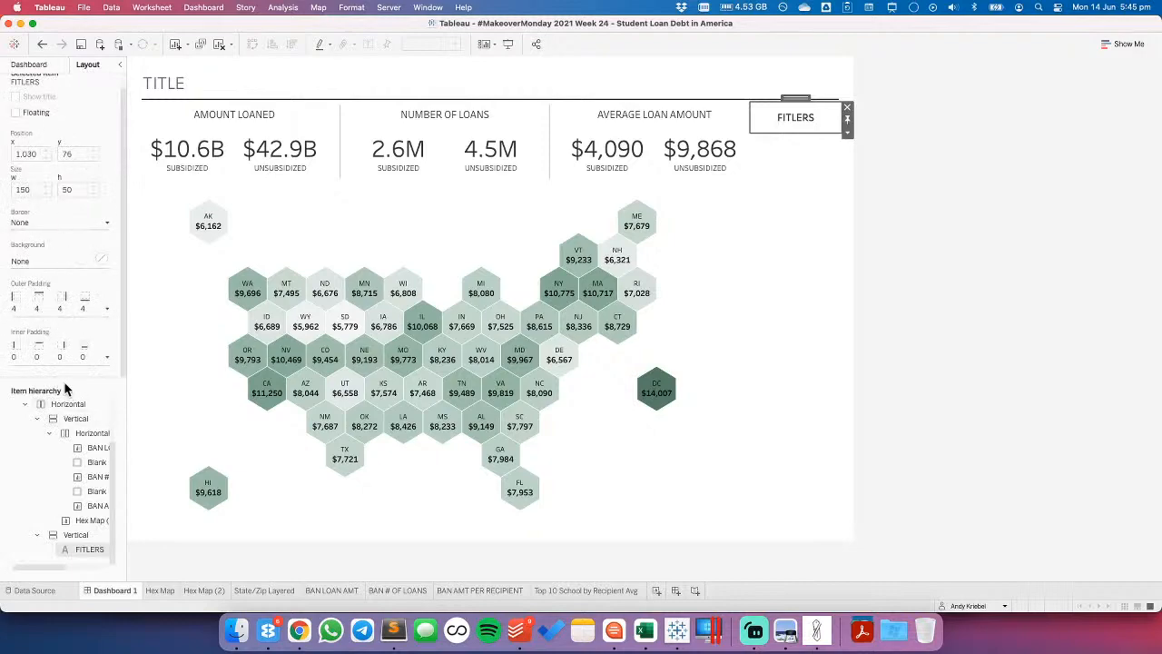
left_click(29, 65)
left_click_drag(93, 464, 847, 162)
left_click(847, 165)
left_click(862, 200)
type("1")
key("Return")
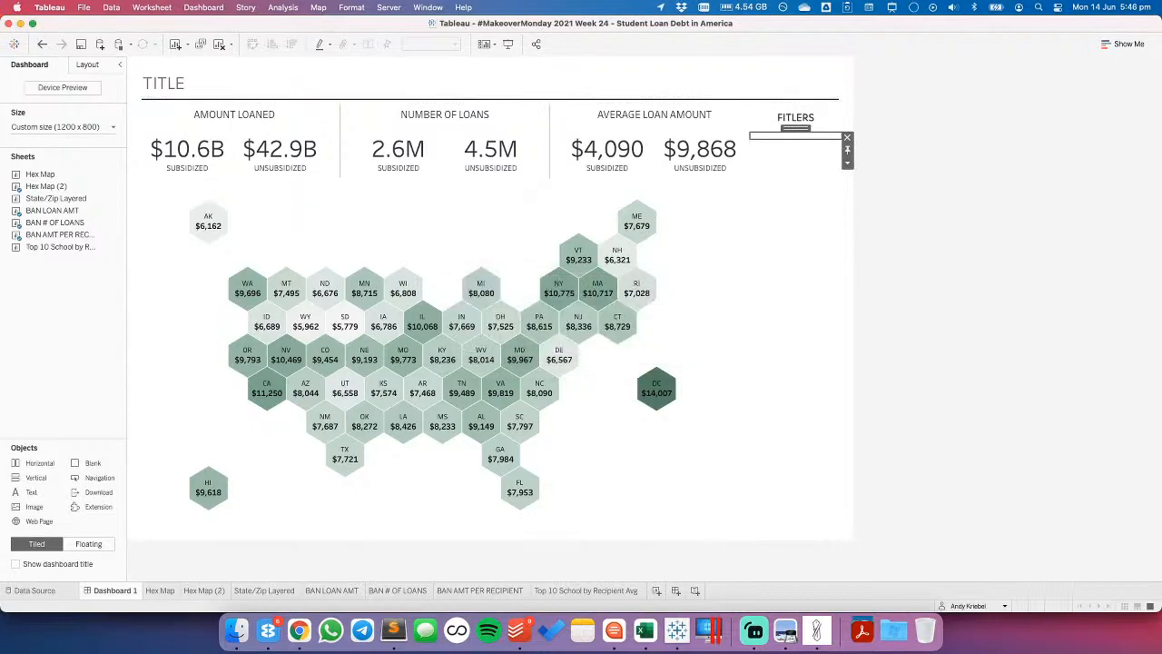
left_click(86, 66)
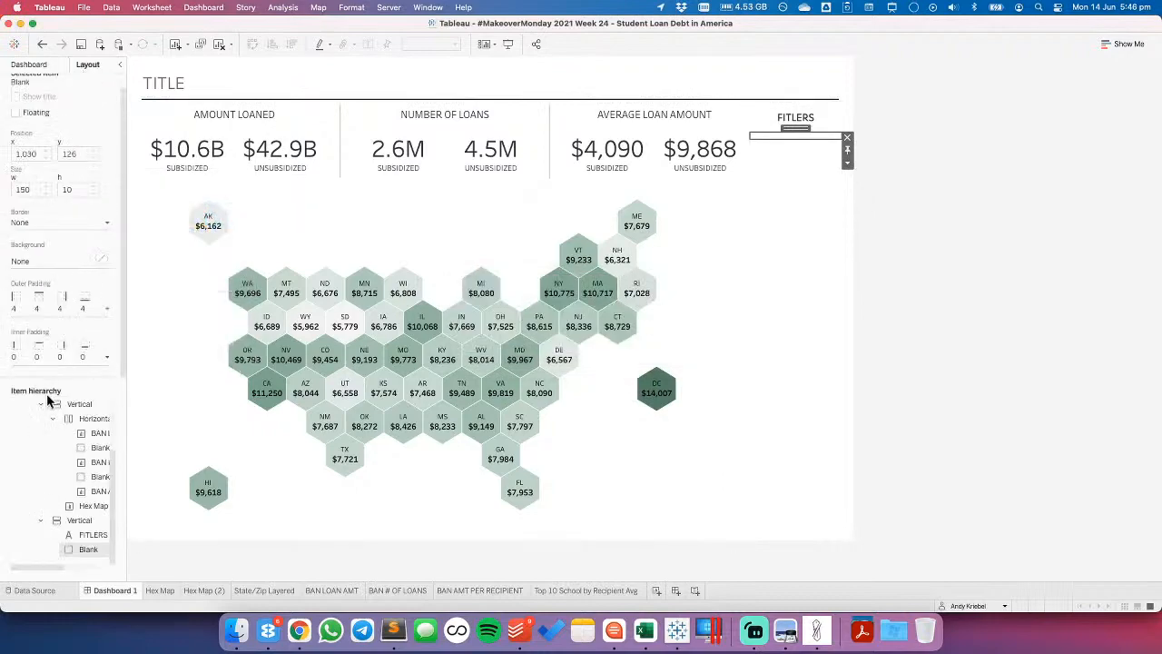
- Fill the blank beneath the FITLERS heading with a dark grey background to form a divider line
left_click(36, 261)
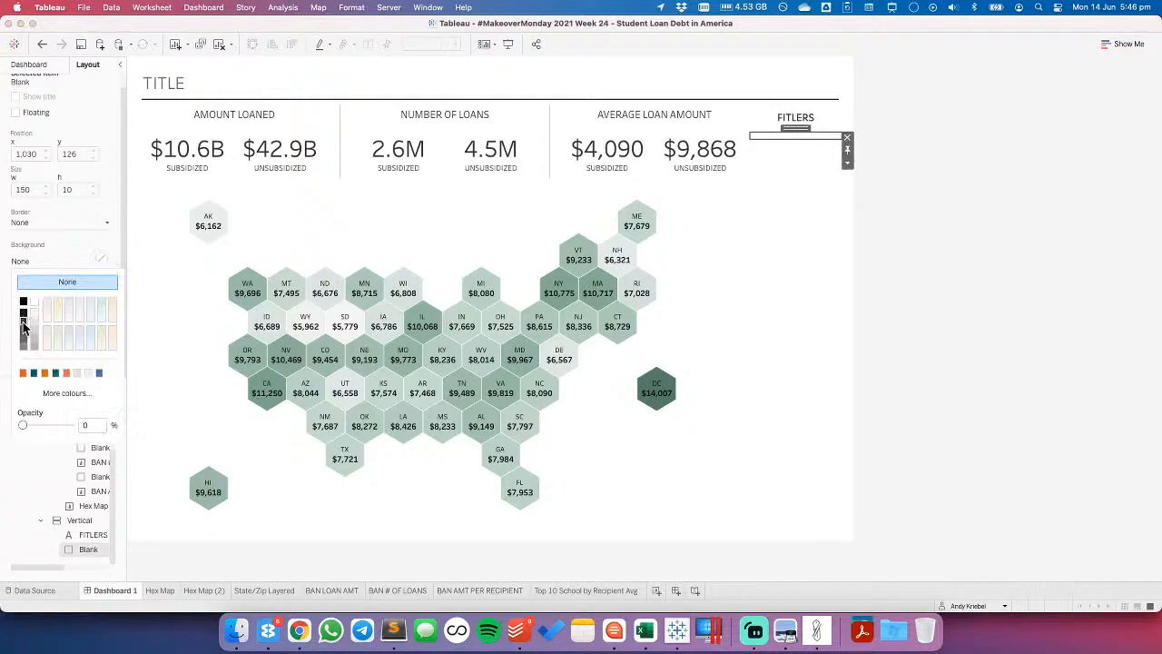
left_click(24, 327)
left_click(47, 261)
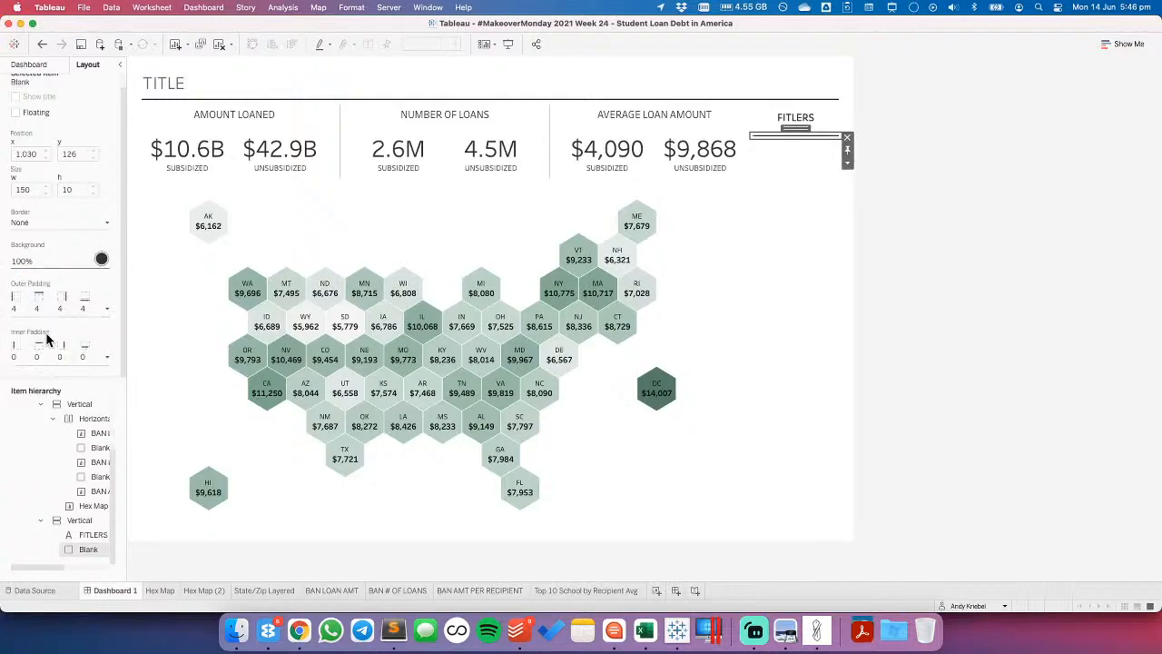
- Set the outer padding of the divider beneath FITLERS to 10 on the top and bottom only
left_click(45, 309)
left_click(23, 327)
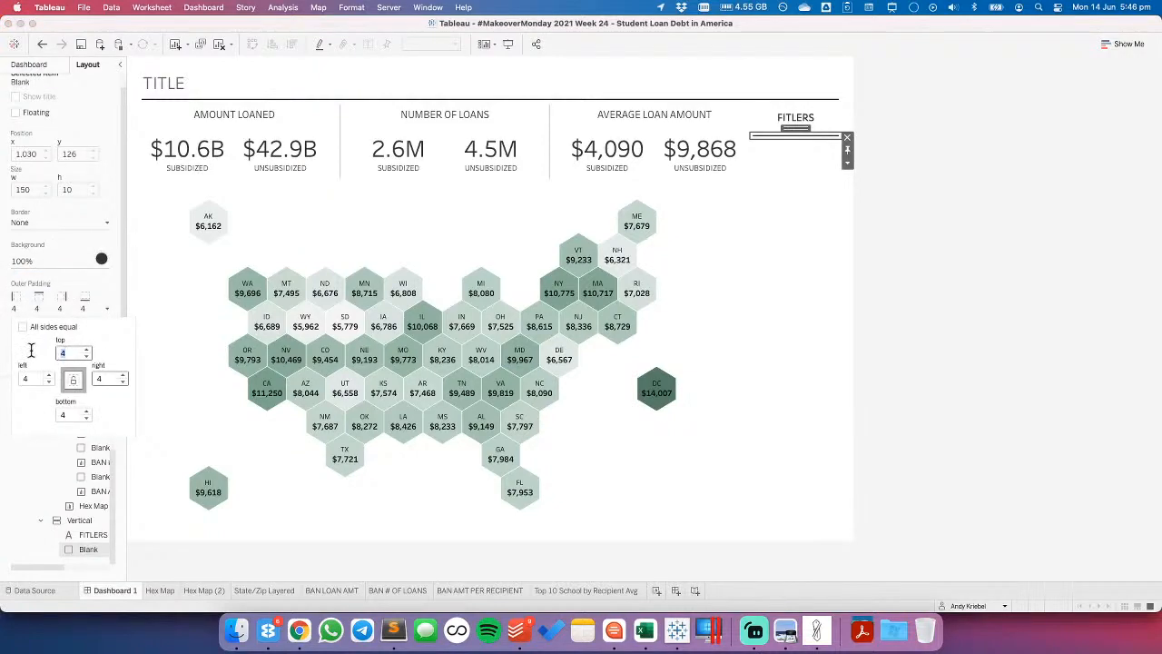
type("10")
key("Tab")
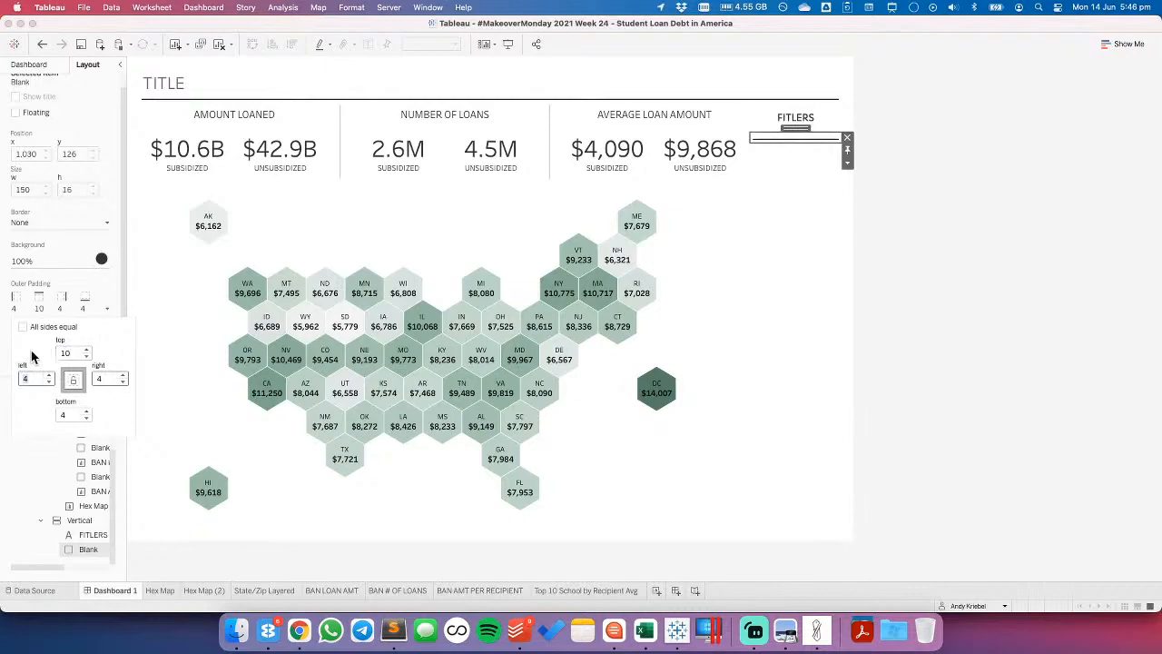
key("Tab")
type("10")
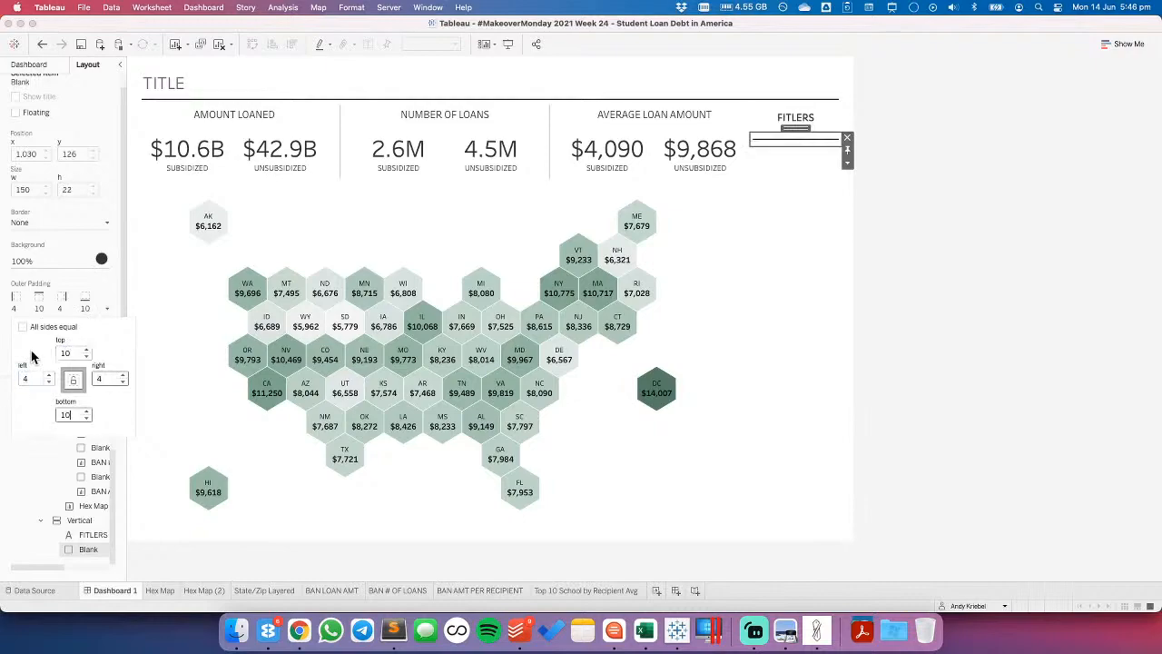
left_click(958, 379)
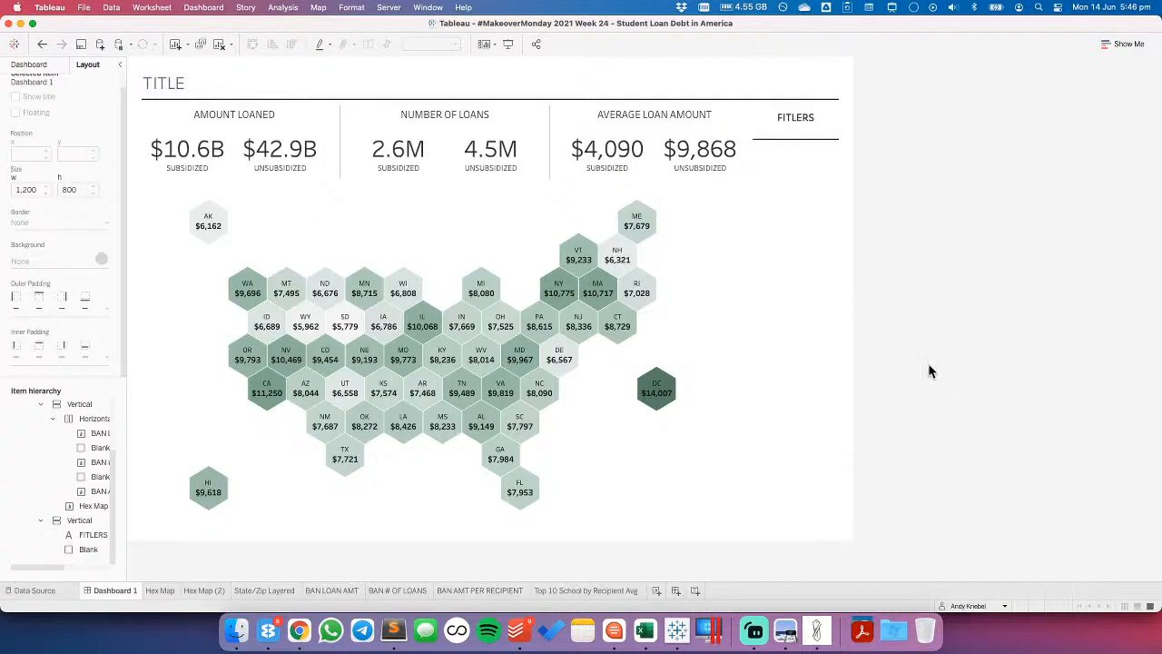
left_click(791, 103)
left_click(793, 100)
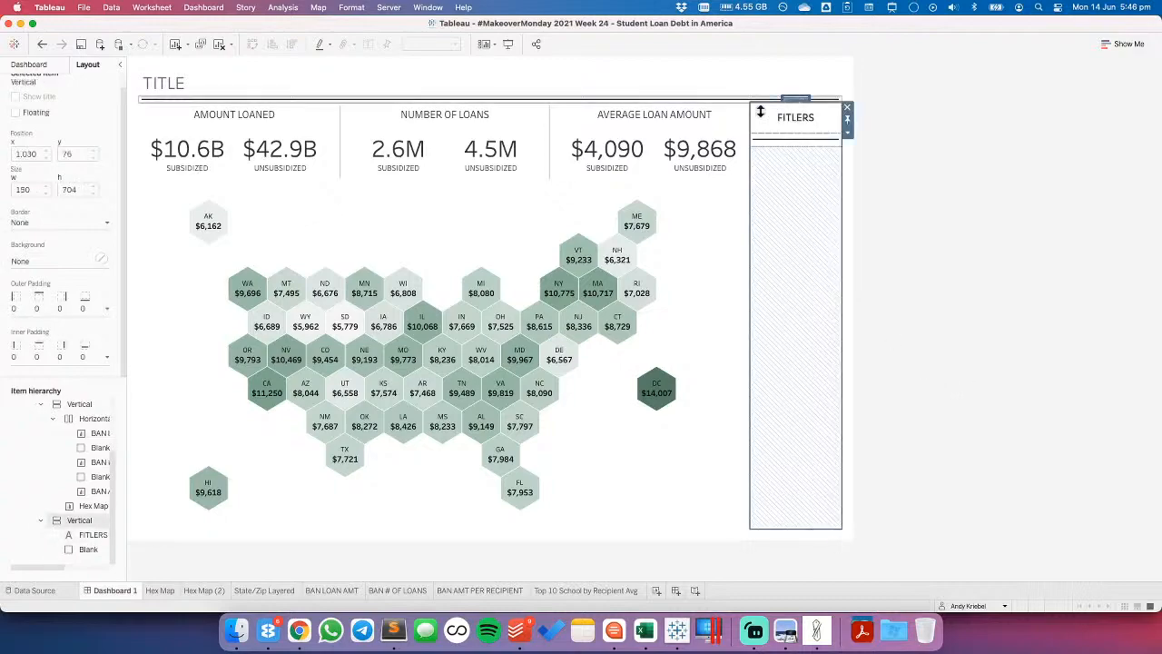
left_click(1002, 259)
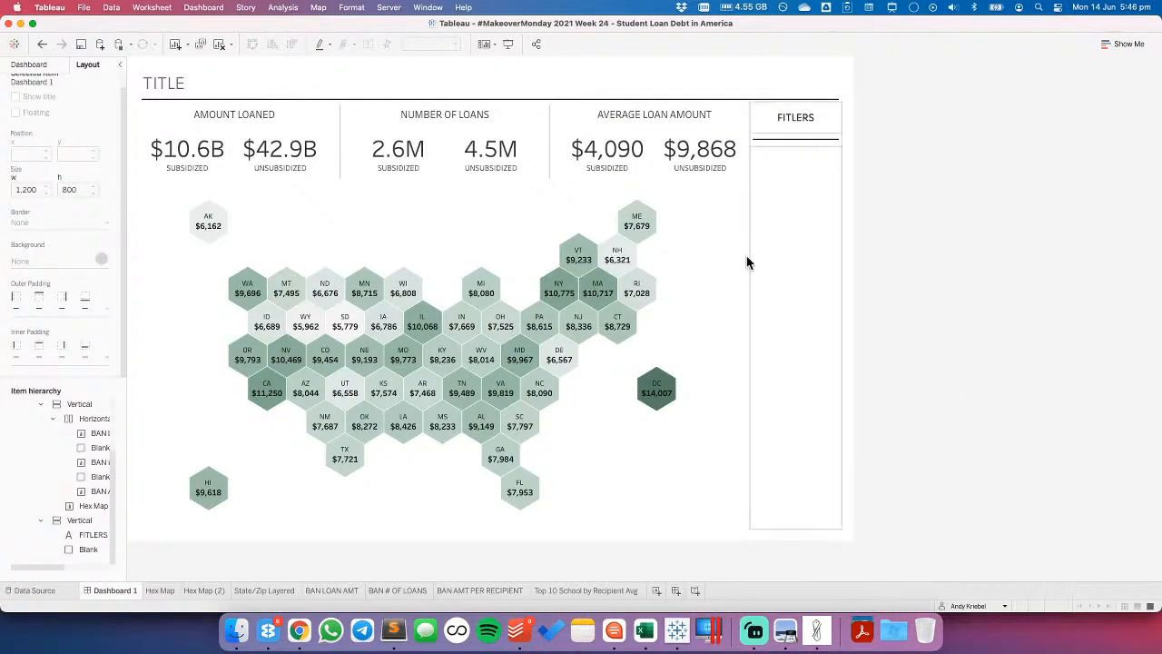
- Add a blank object between the hex map area and the FITLERS column and set its width to 10 pixels
left_click(35, 67)
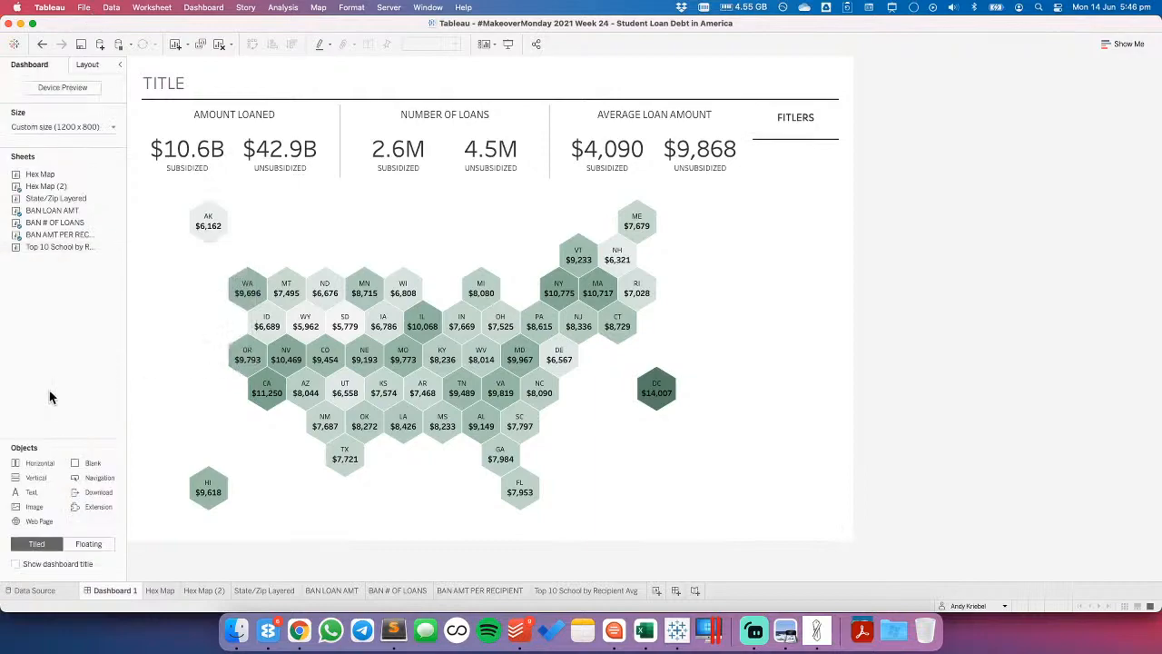
left_click_drag(82, 463, 748, 237)
left_click(756, 133)
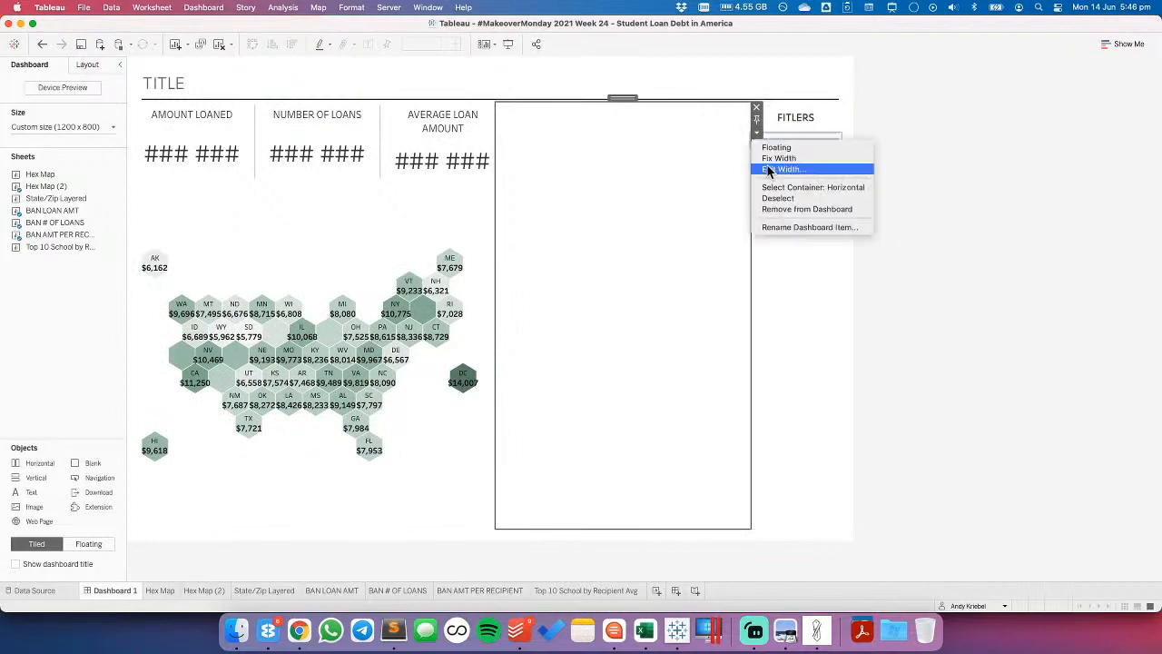
left_click(770, 176)
type("10")
key("Return")
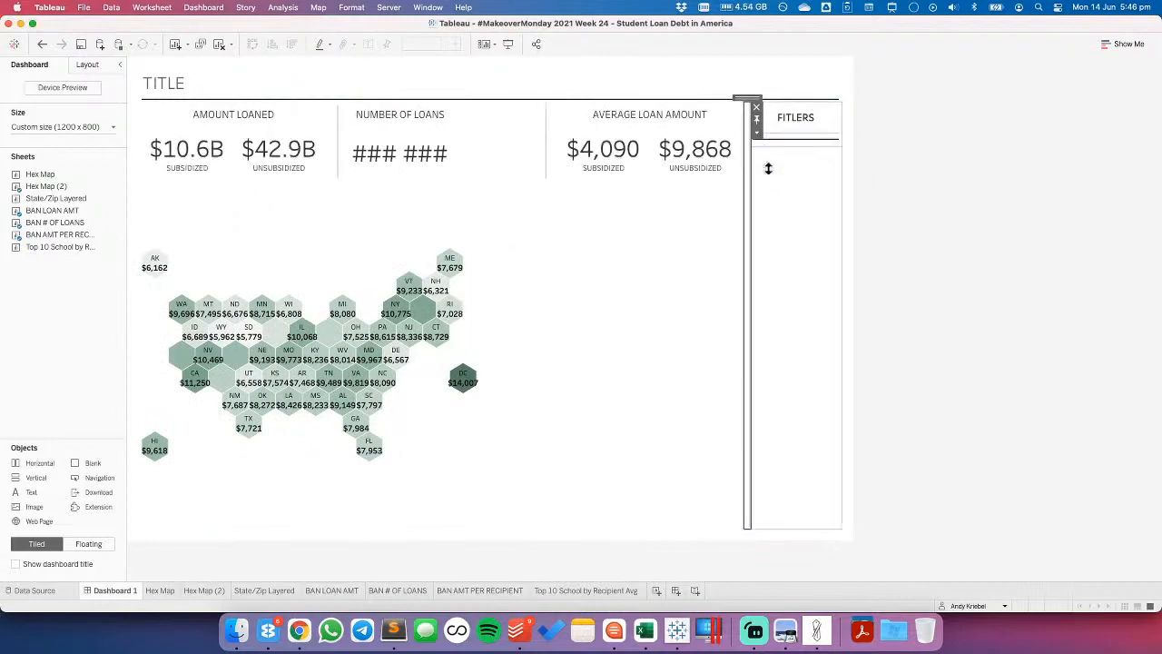
- Fill the narrow blank beside the FITLERS column with a dark grey background to make a vertical line
left_click(87, 65)
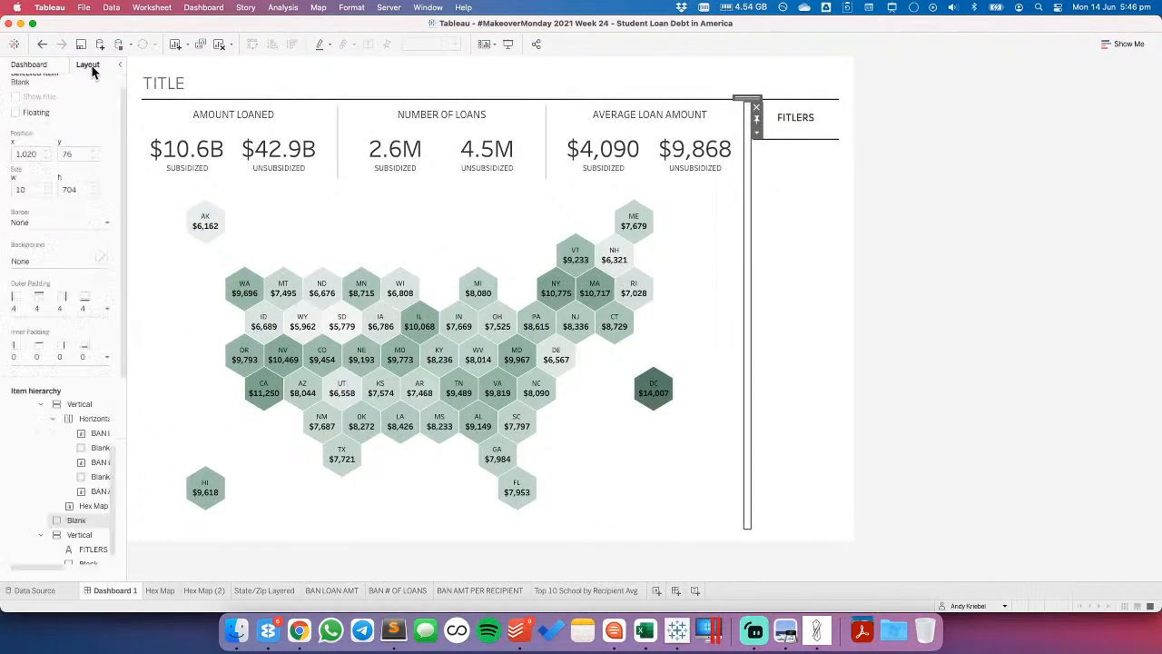
left_click(21, 261)
left_click(7, 261)
- Set the vertical line's outer padding individually to top 0, right 0 and left 15
left_click(37, 310)
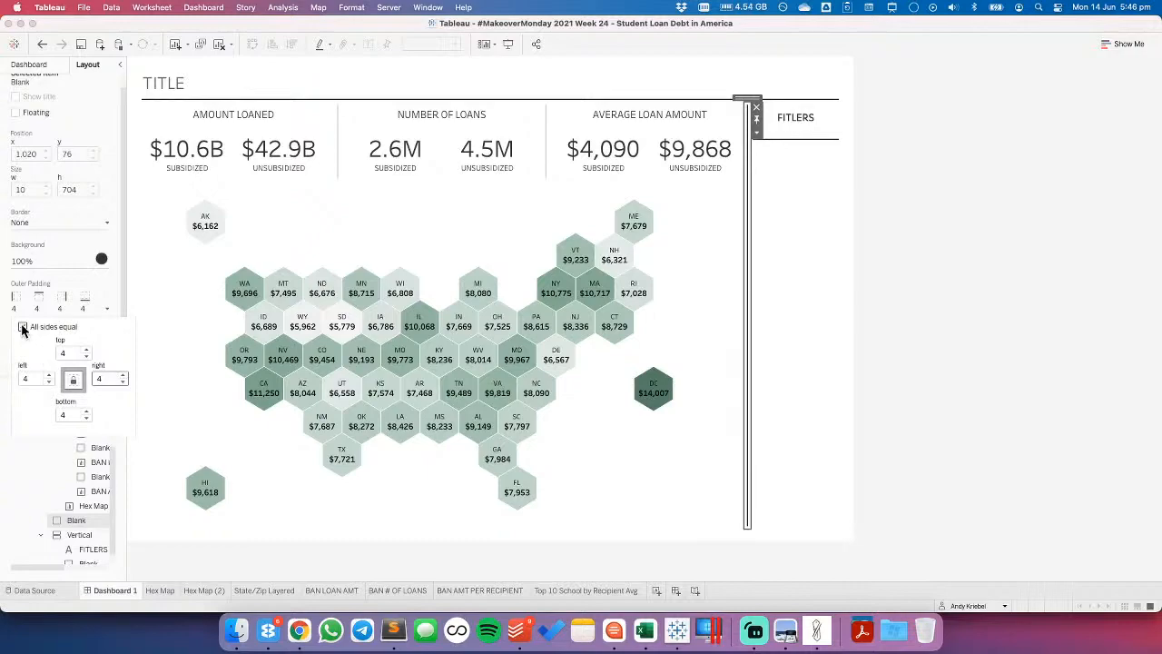
left_click(23, 327)
left_click(124, 383)
left_click(124, 383)
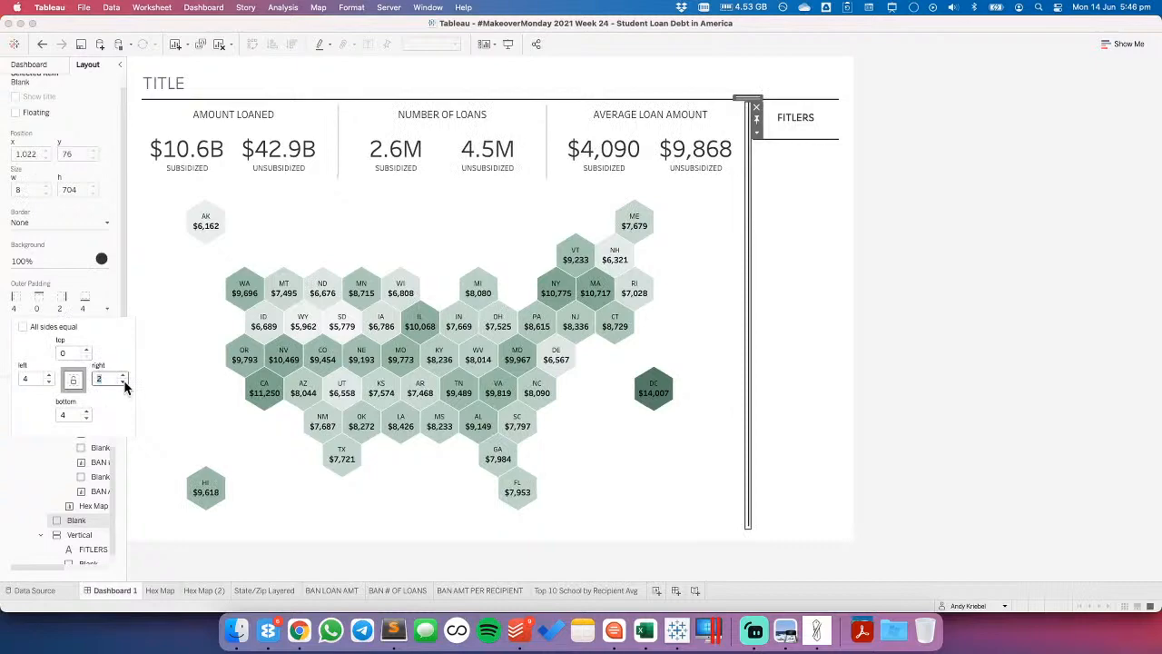
left_click(124, 382)
left_click(124, 382)
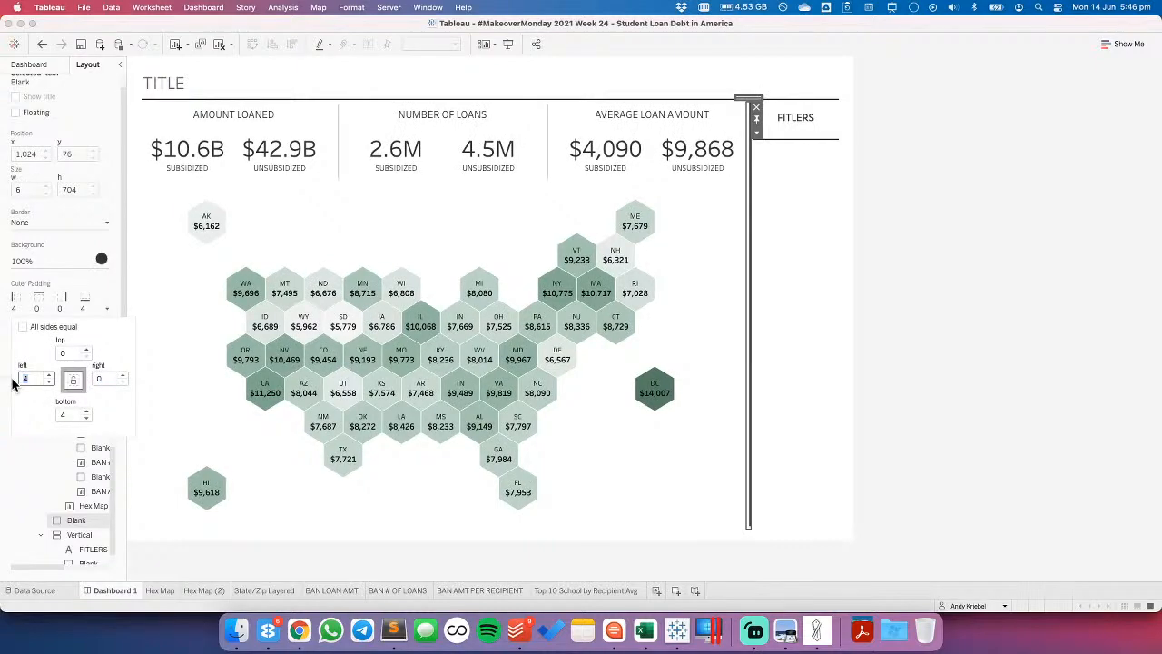
type("15")
key("Return")
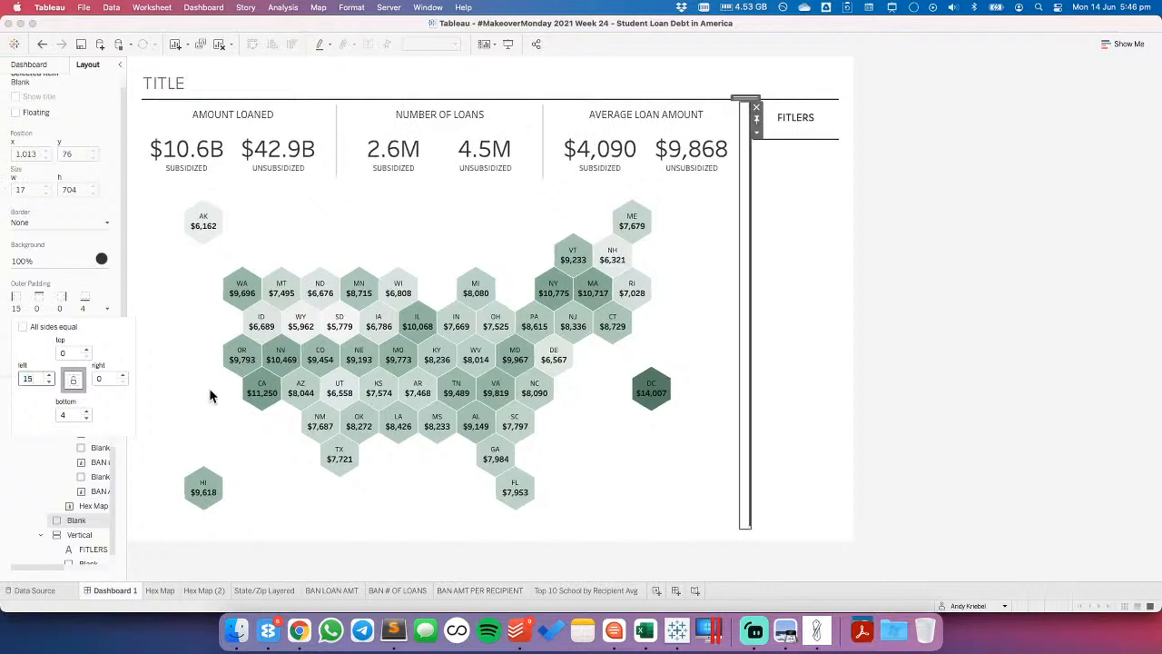
left_click(956, 300)
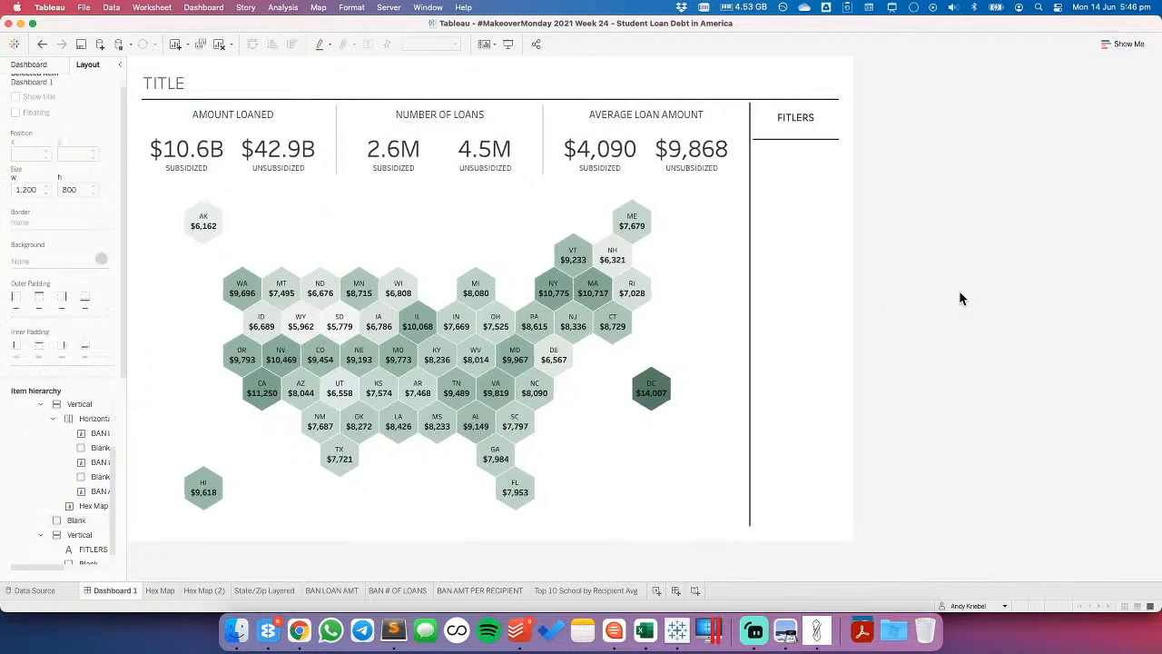
- Set the left and right outer padding of the vertical line beside the FITLERS column to 10 each
left_click(802, 140)
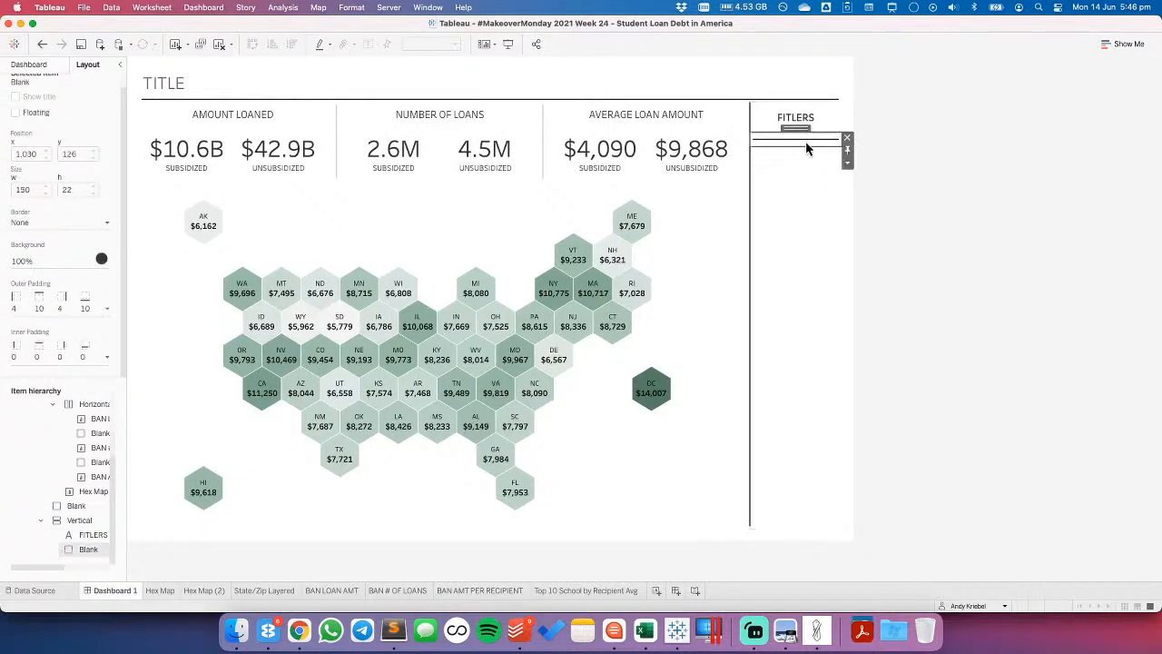
left_click(746, 169)
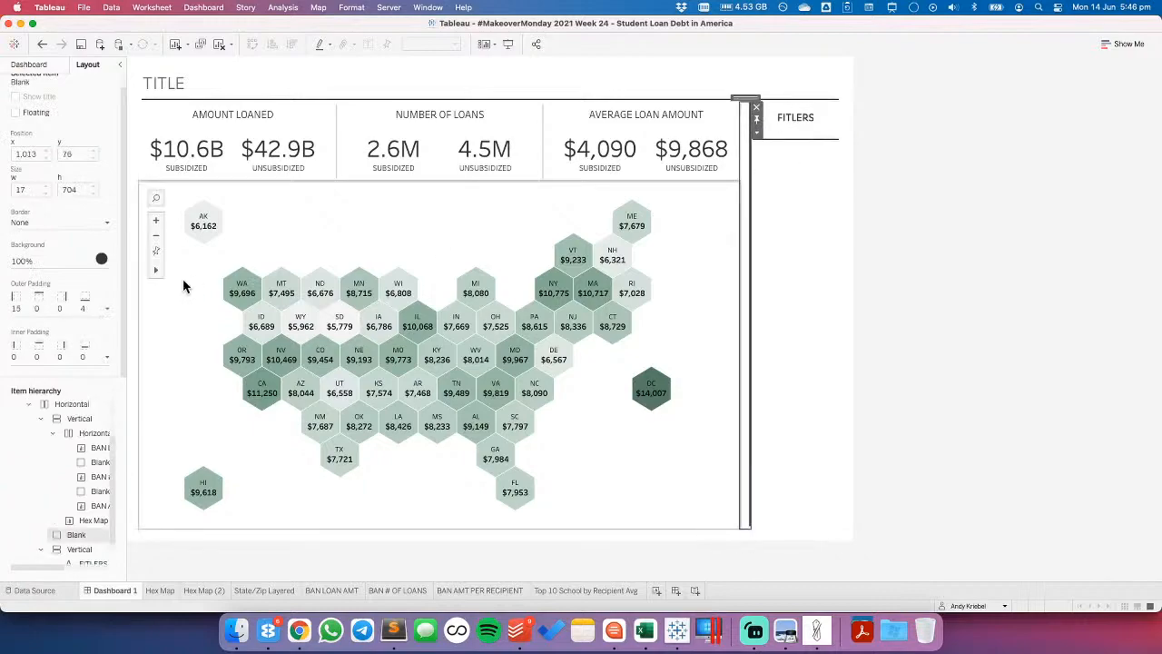
left_click(85, 309)
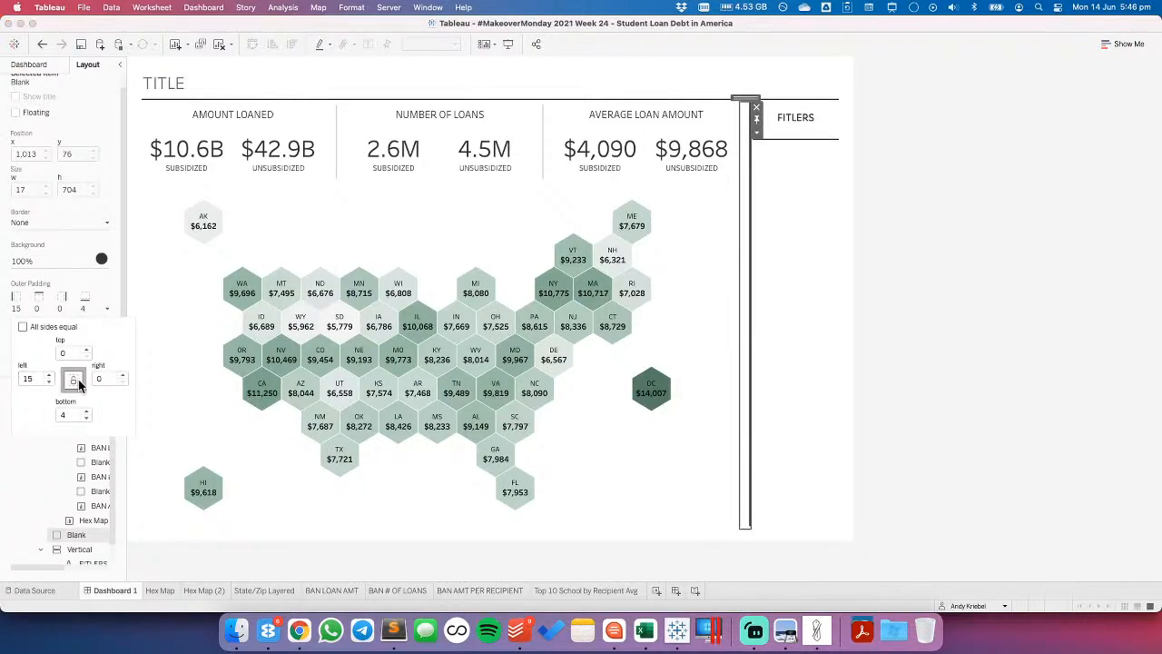
left_click_drag(40, 379, 9, 383)
type("10")
key("Tab")
type("10")
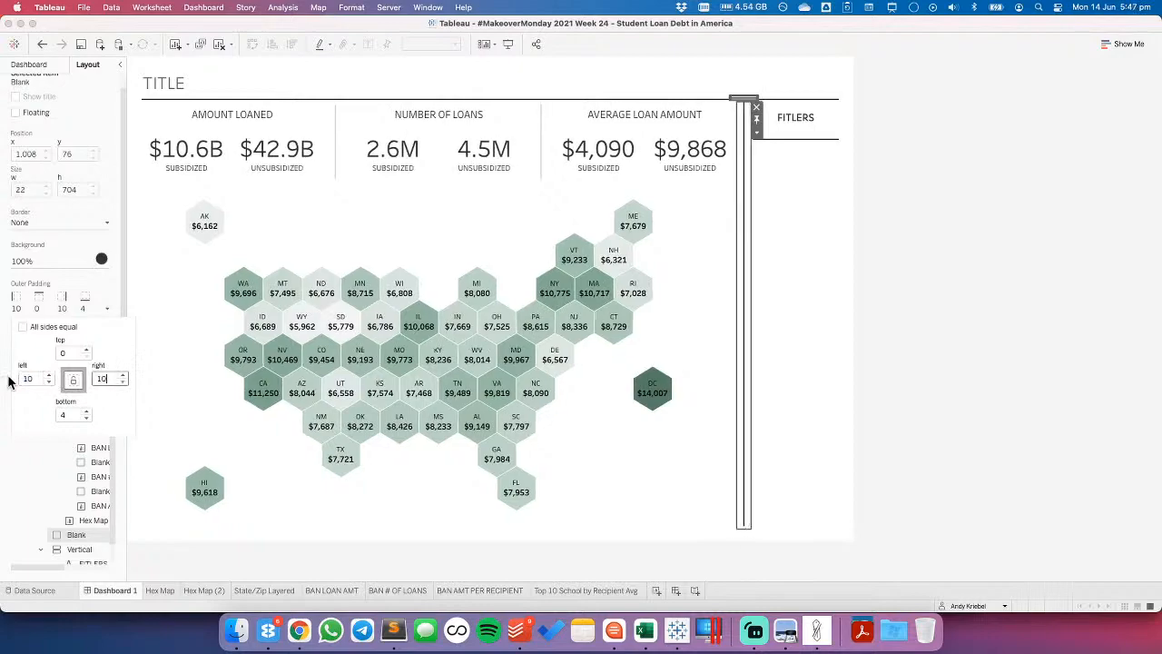
left_click(1027, 181)
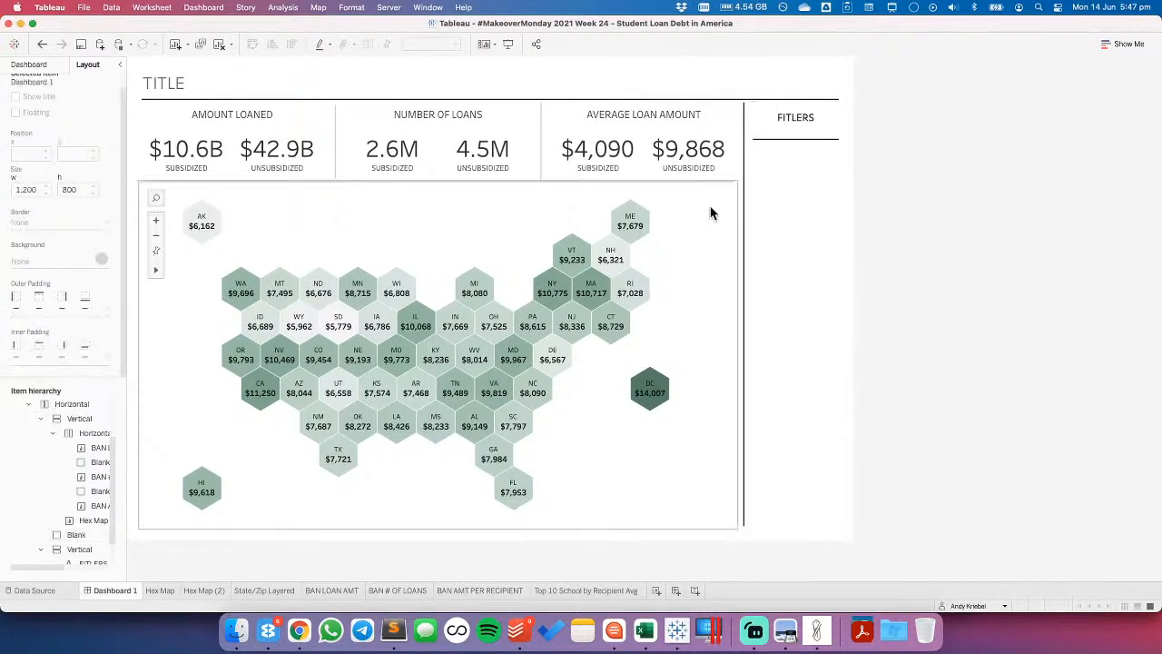
- Reduce only the bottom outer padding of the horizontal line under the title to 0
left_click(725, 104)
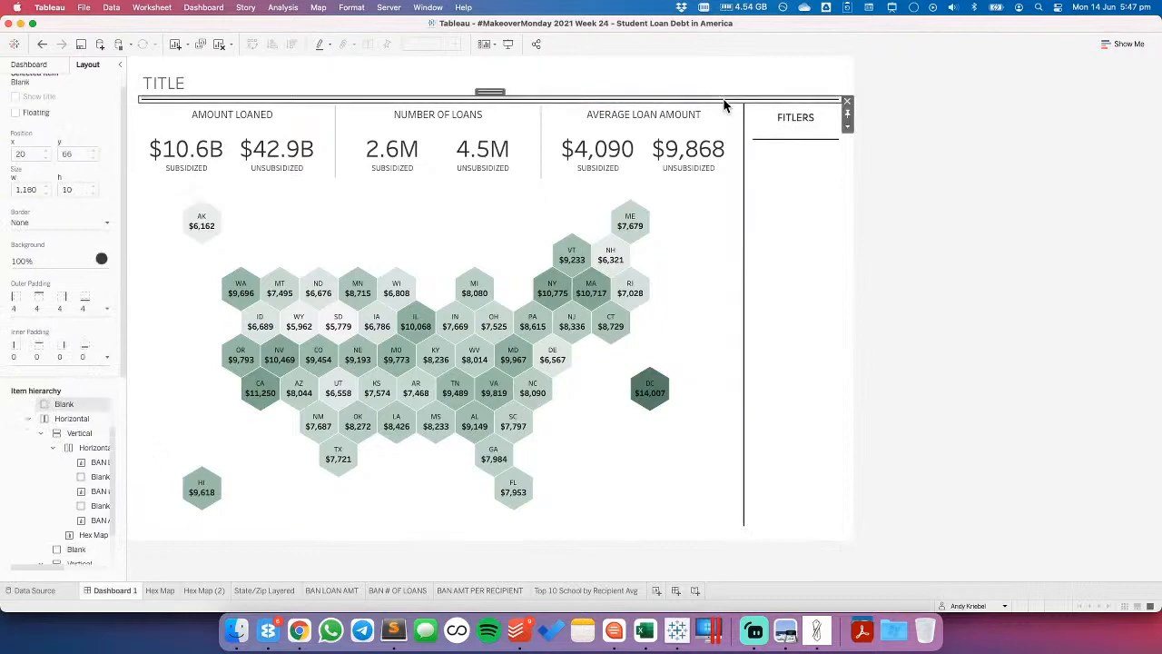
left_click(80, 309)
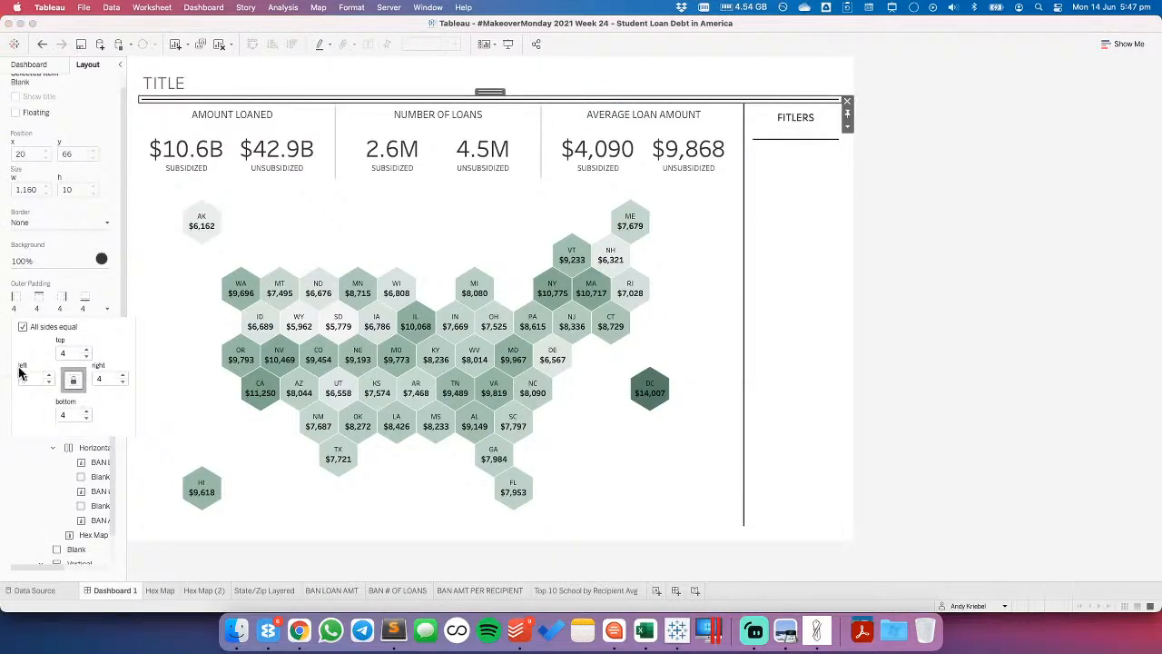
left_click(22, 327)
left_click(86, 418)
left_click(86, 418)
left_click(86, 418)
left_click(86, 418)
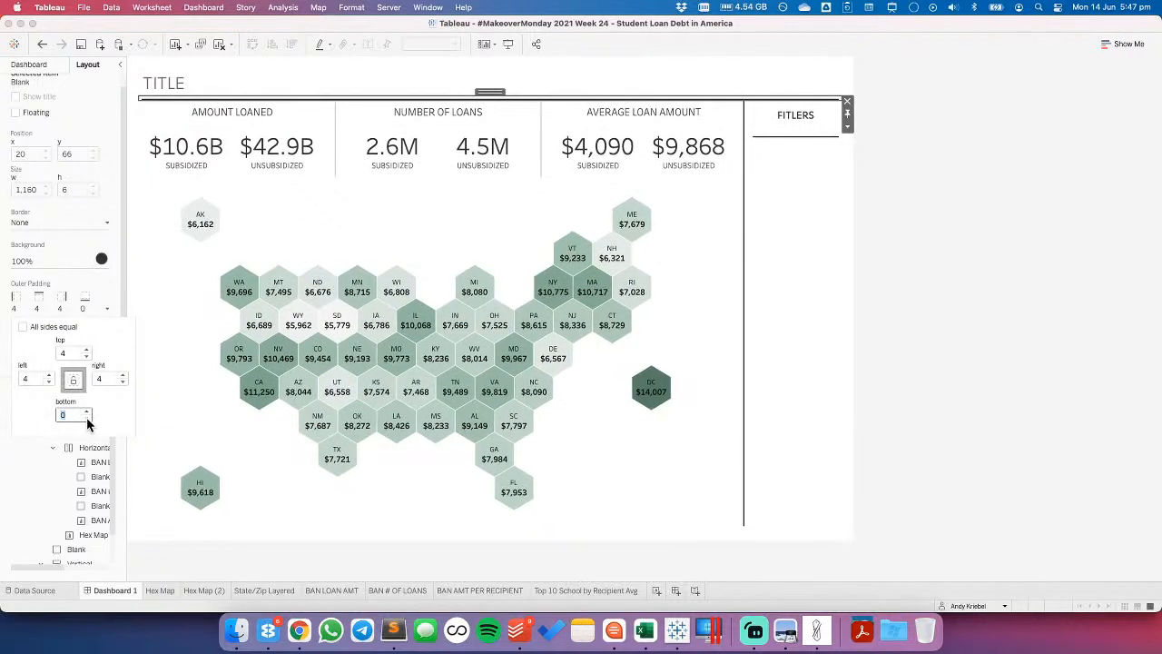
left_click(1121, 104)
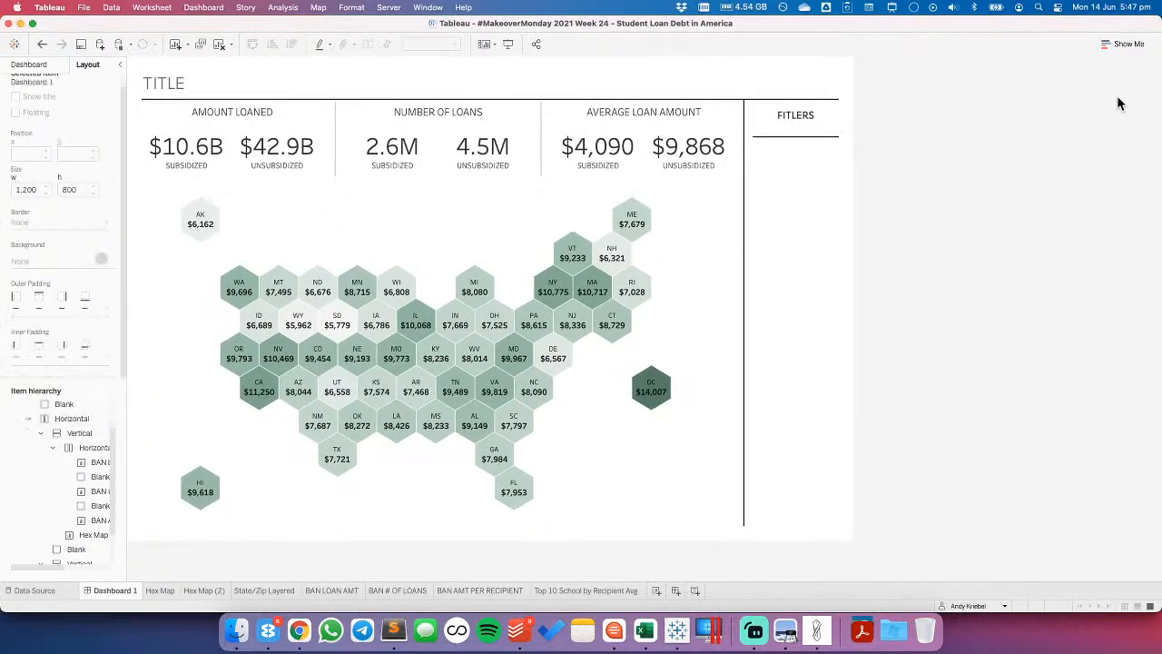
- Set the top and bottom outer padding of the horizontal container holding the three loan totals to 10 each
left_click(611, 110)
double_click(642, 95)
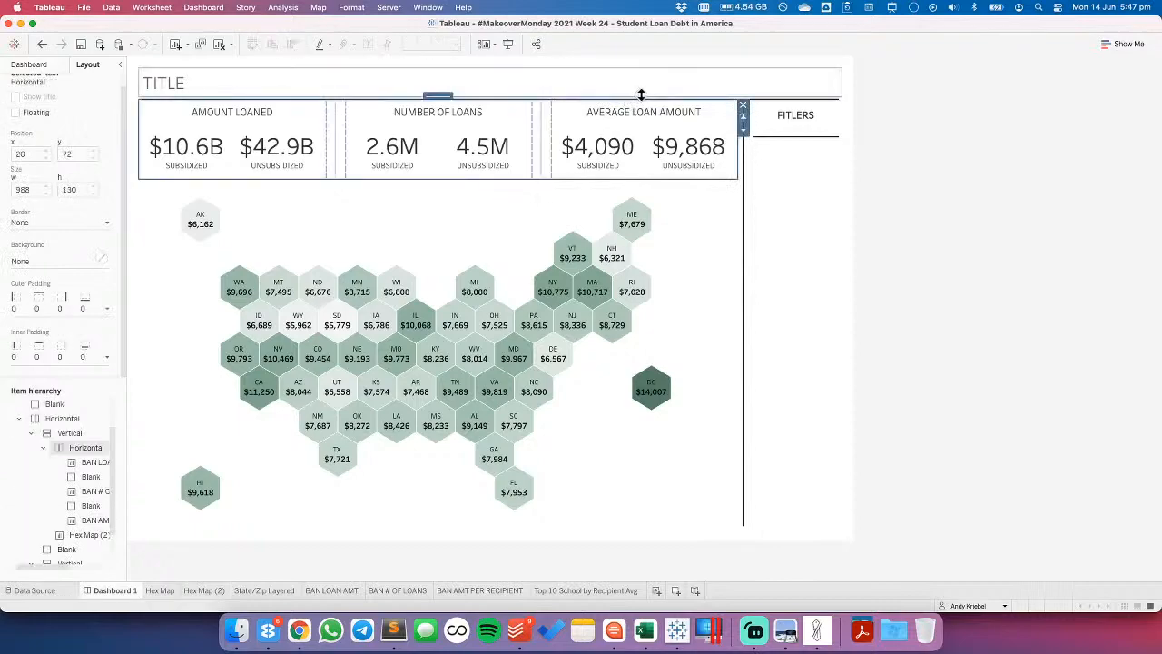
left_click(30, 306)
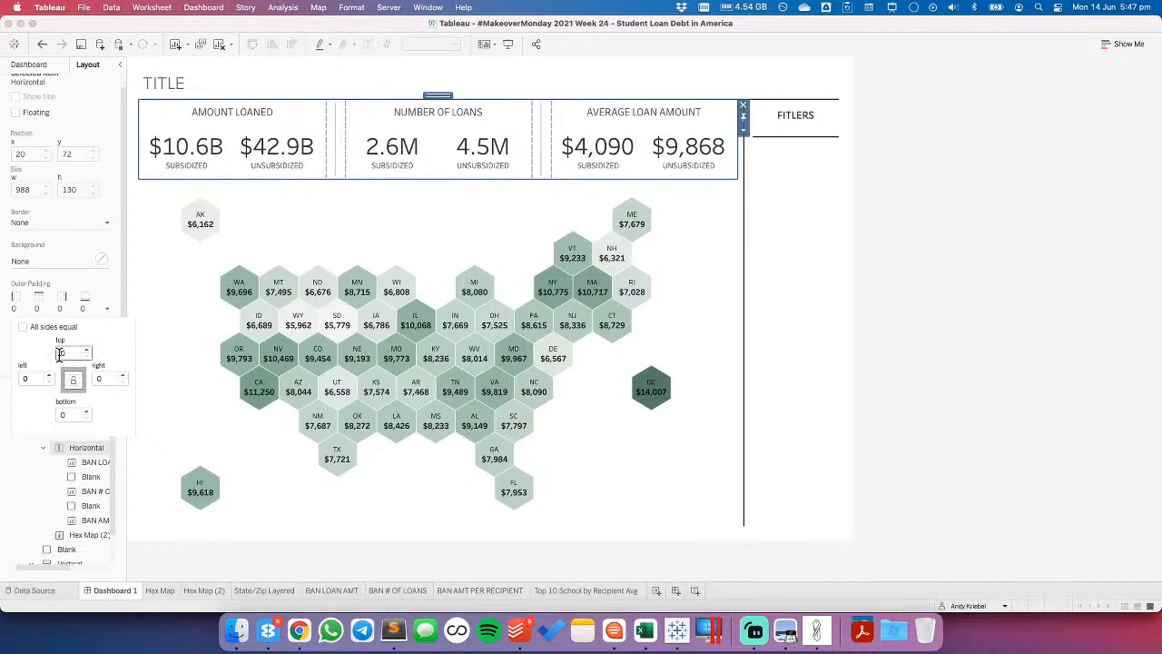
type("10")
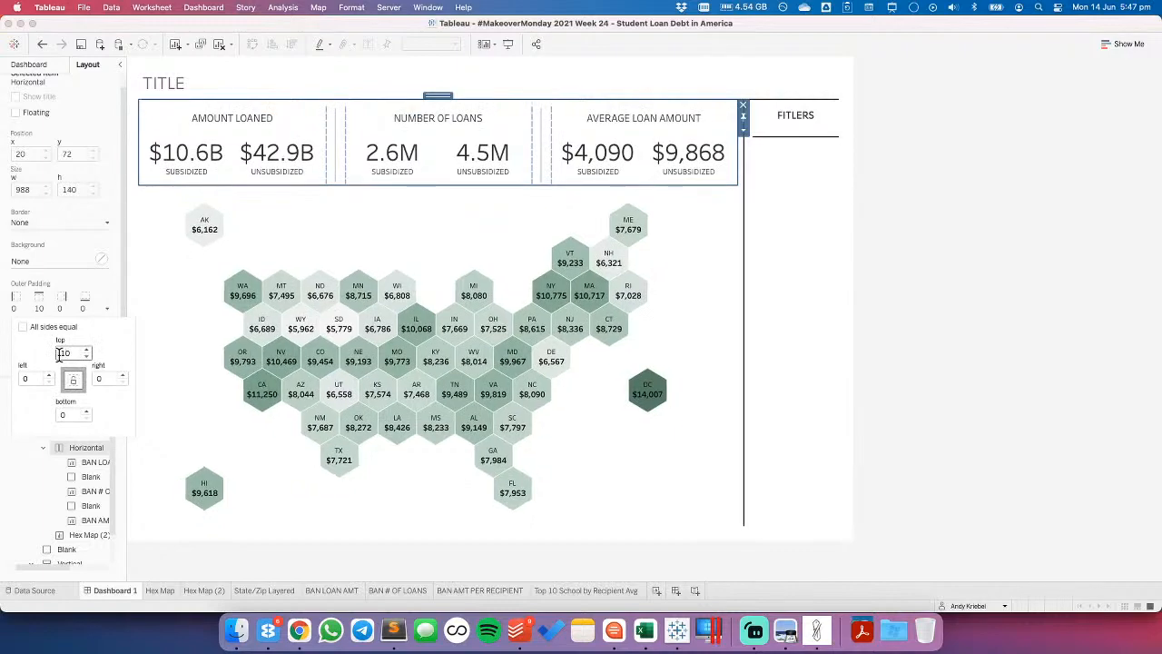
left_click(60, 414)
type("10")
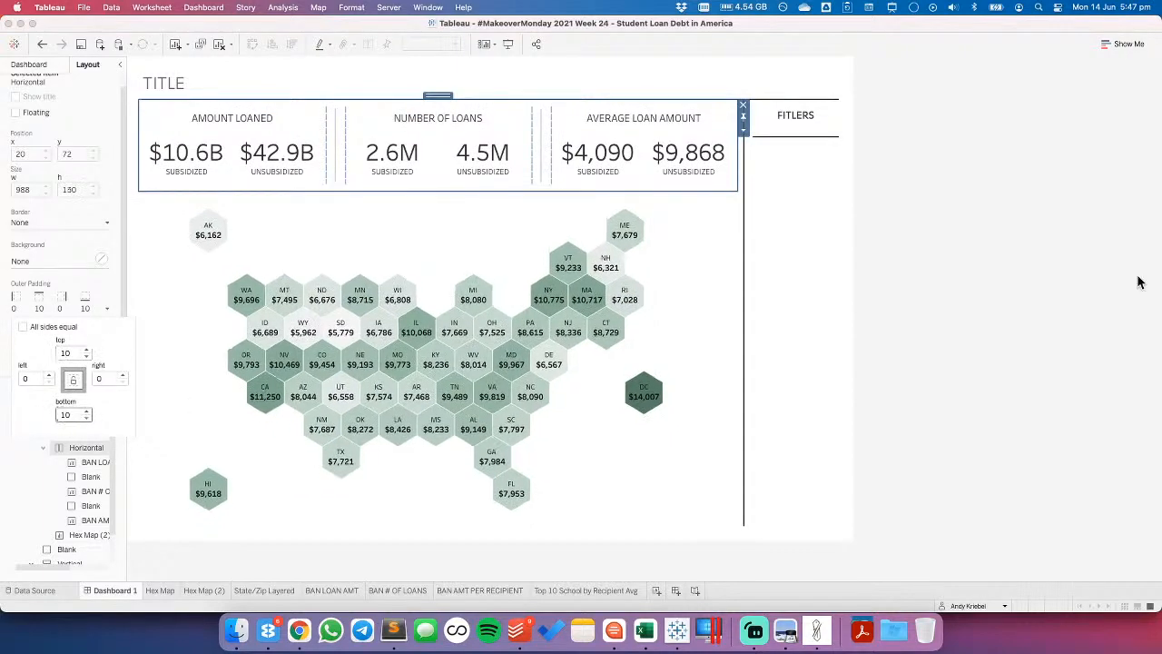
left_click(1073, 275)
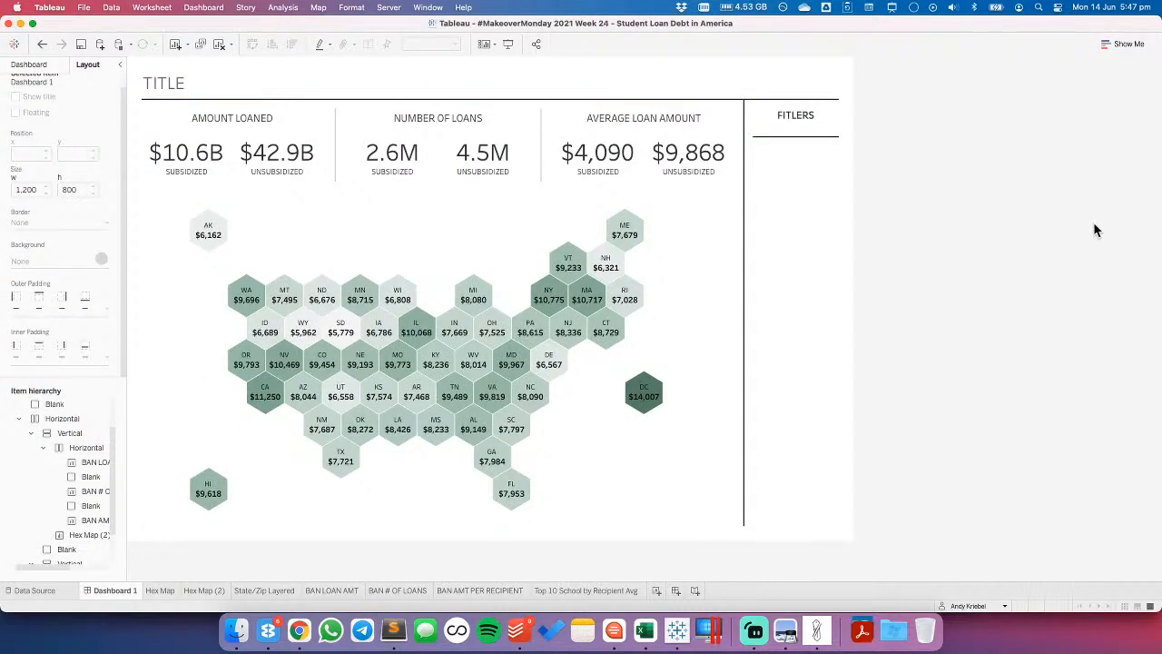
- Change the background of both vertical dividers between the loan totals to dark grey
left_click(541, 149)
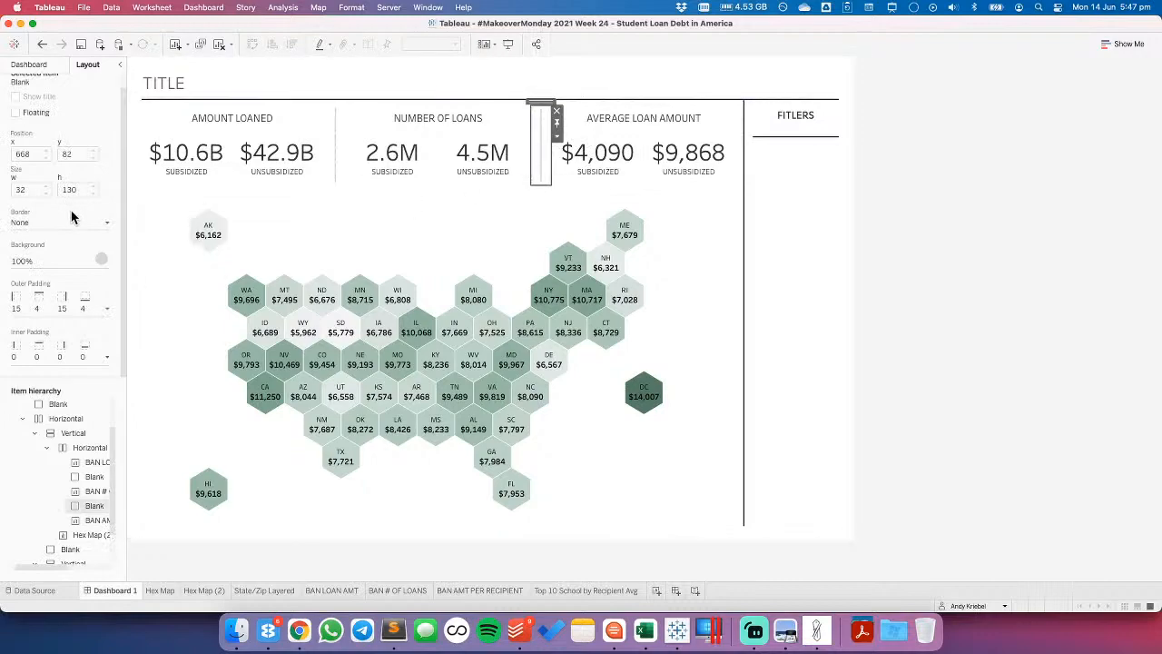
left_click(23, 263)
left_click(22, 319)
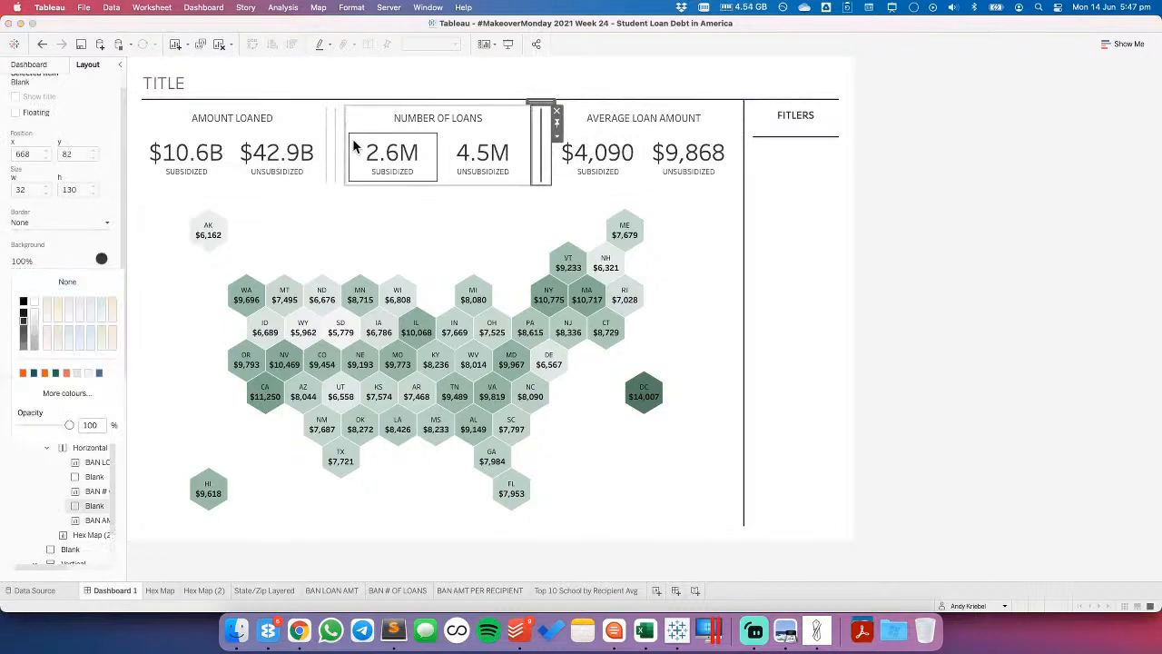
left_click(335, 146)
left_click(38, 262)
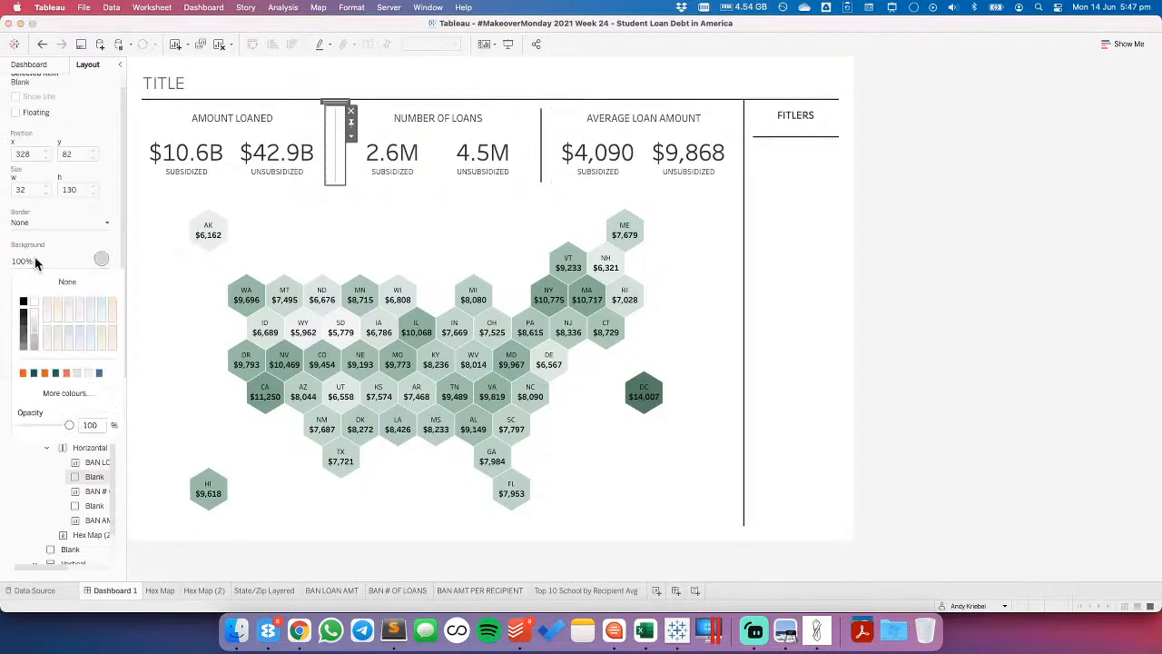
left_click(24, 319)
left_click(1041, 250)
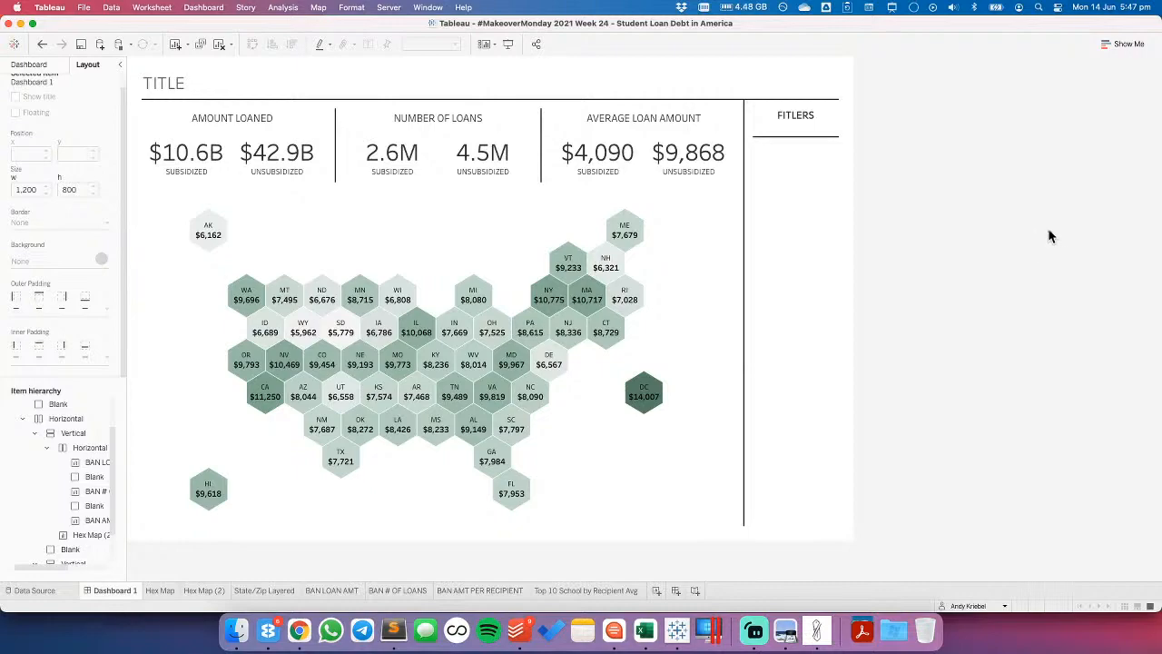
- Correct the spelling of the filters column heading to FILTERS and set its font size to 14
double_click(794, 119)
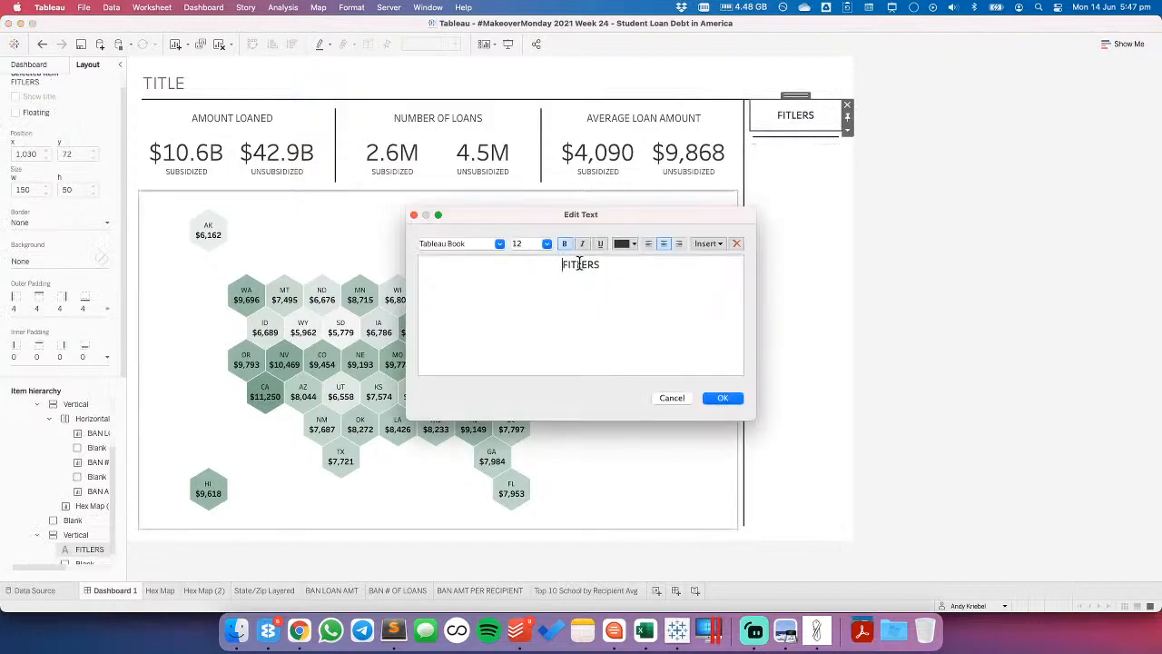
left_click(580, 263)
key("BackSpace")
type("T")
key("super+a")
left_click(548, 246)
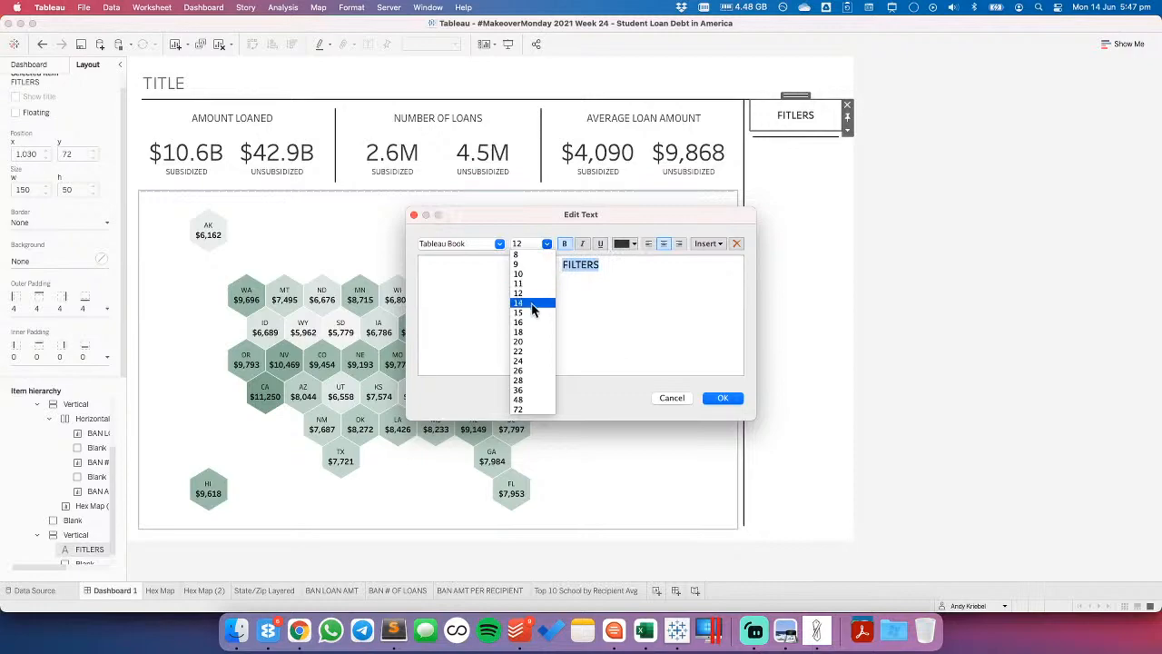
left_click(530, 308)
left_click(717, 399)
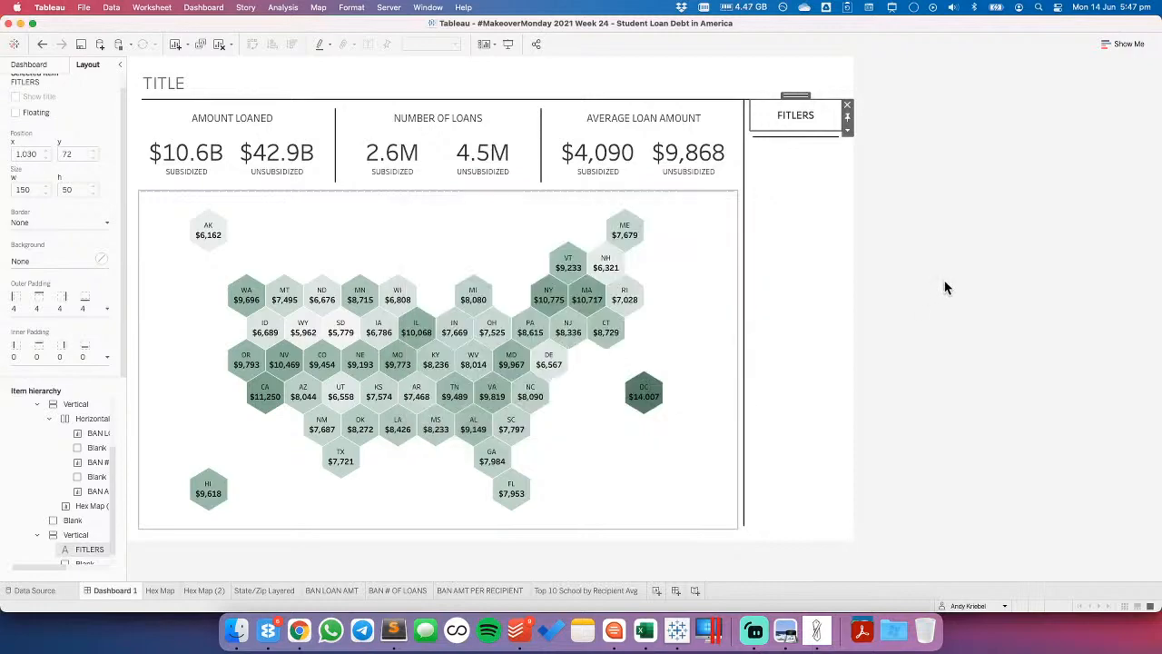
left_click(945, 288)
- Show the hex map's REGION filter on the dashboard
left_click(669, 226)
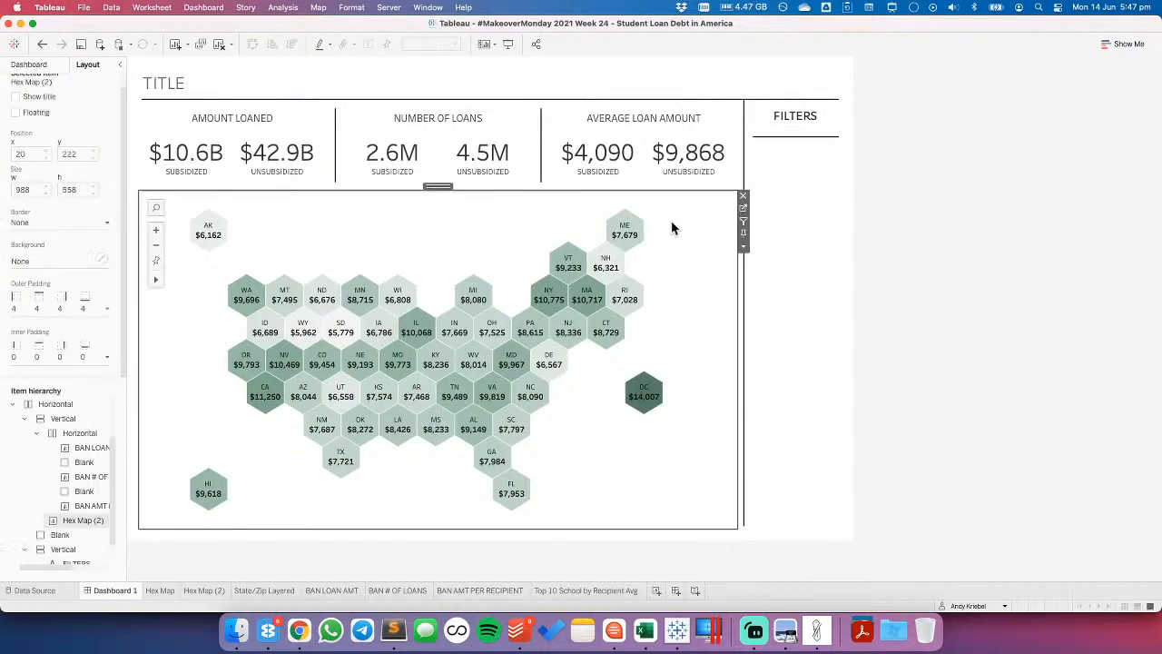
left_click(742, 246)
mouse_move(807, 334)
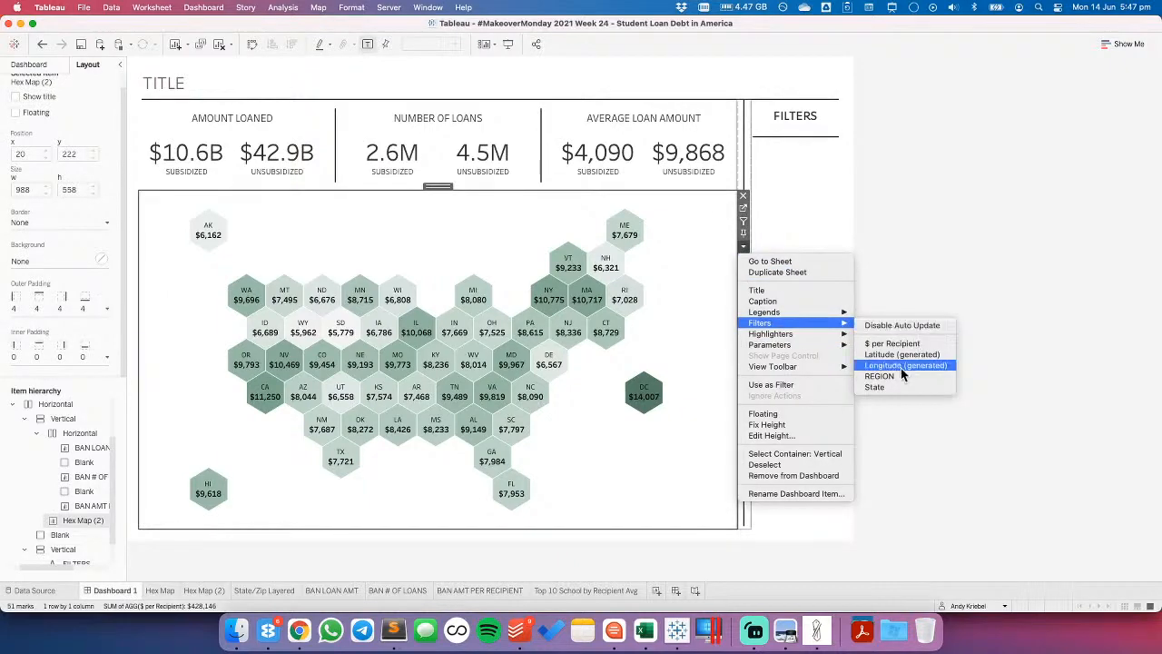
left_click(904, 376)
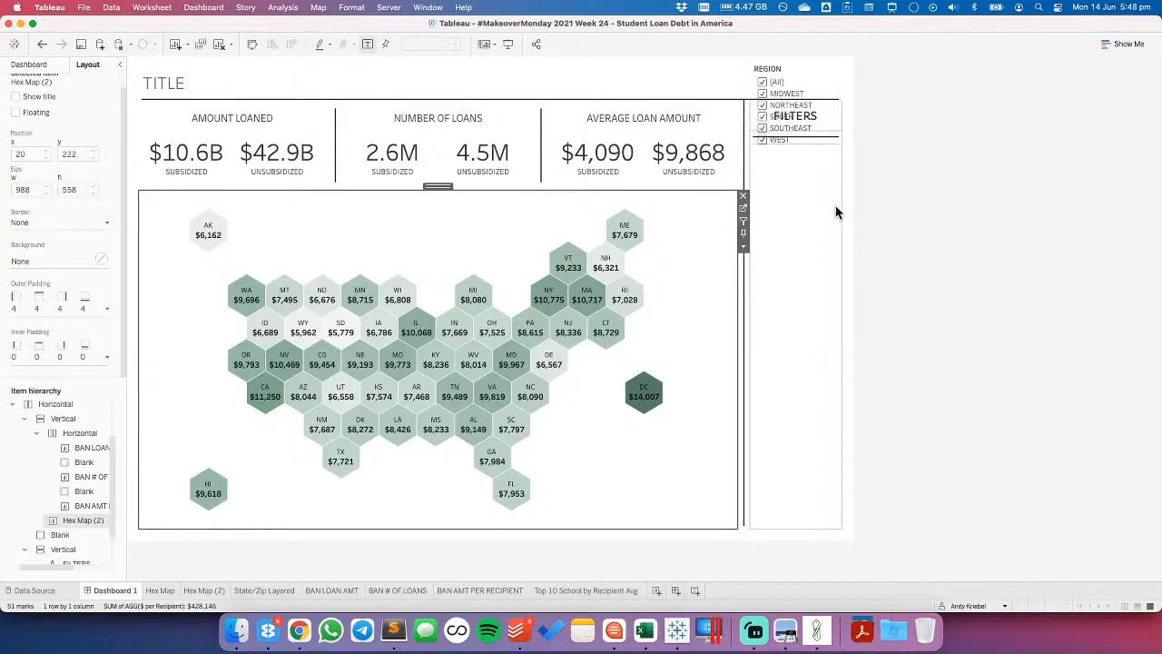
- Locate the REGION filter in the item hierarchy and move it as a floating item directly below the line under FILTERS
left_click(778, 72)
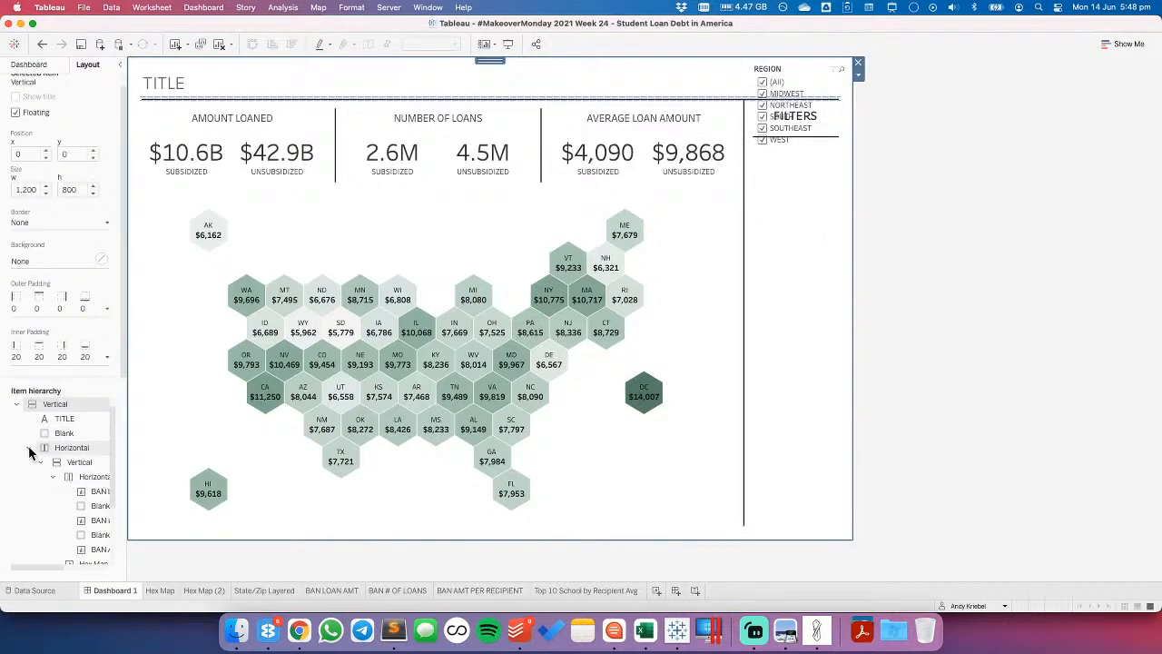
left_click(62, 435)
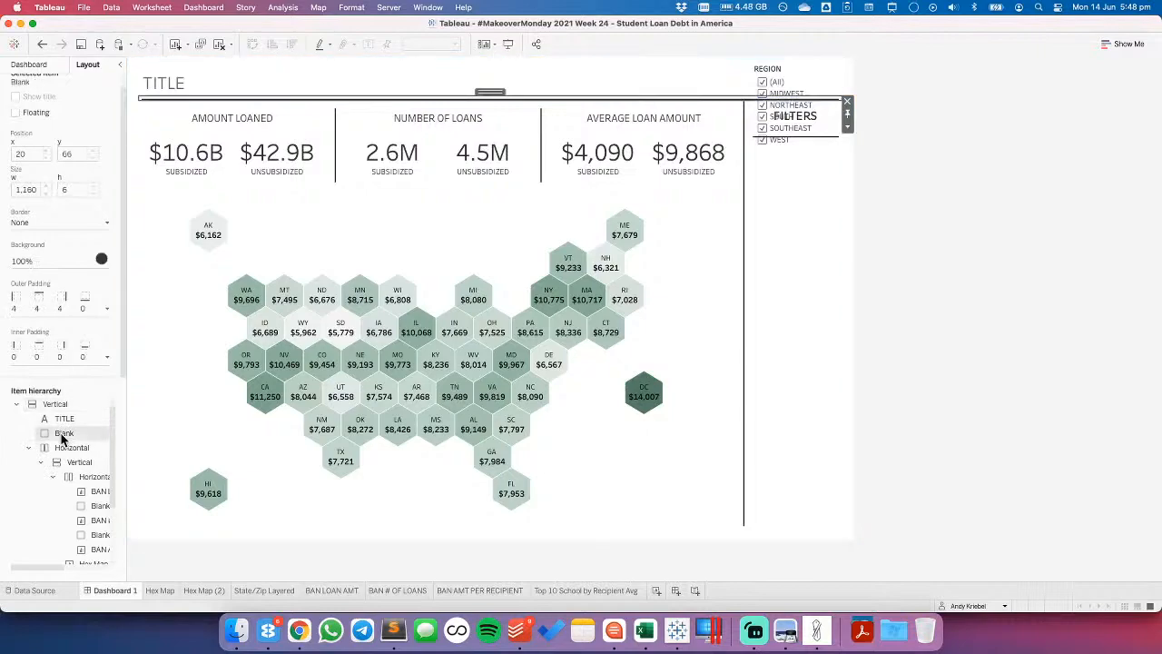
left_click(52, 478)
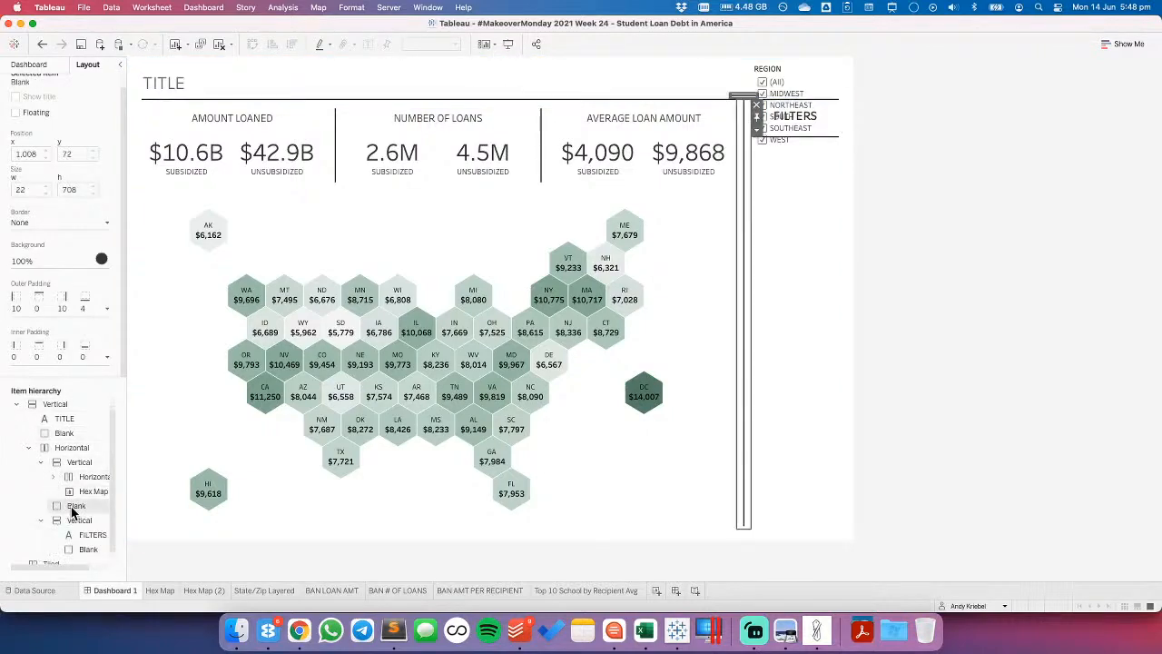
scroll(54, 508, "down", 1)
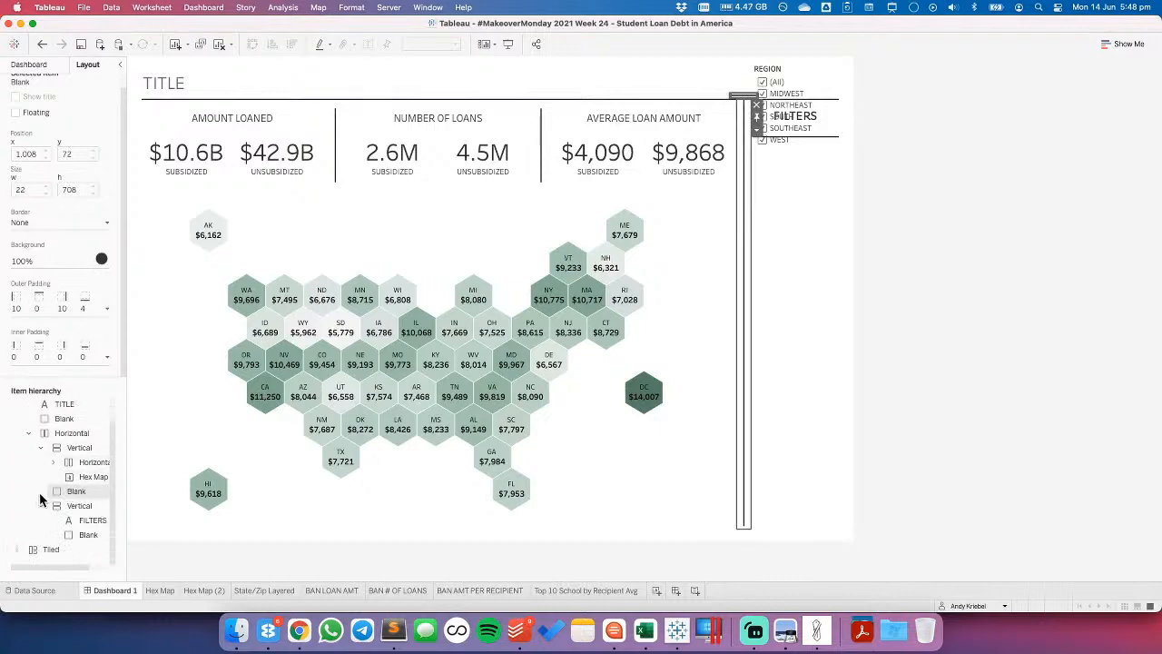
left_click(80, 524)
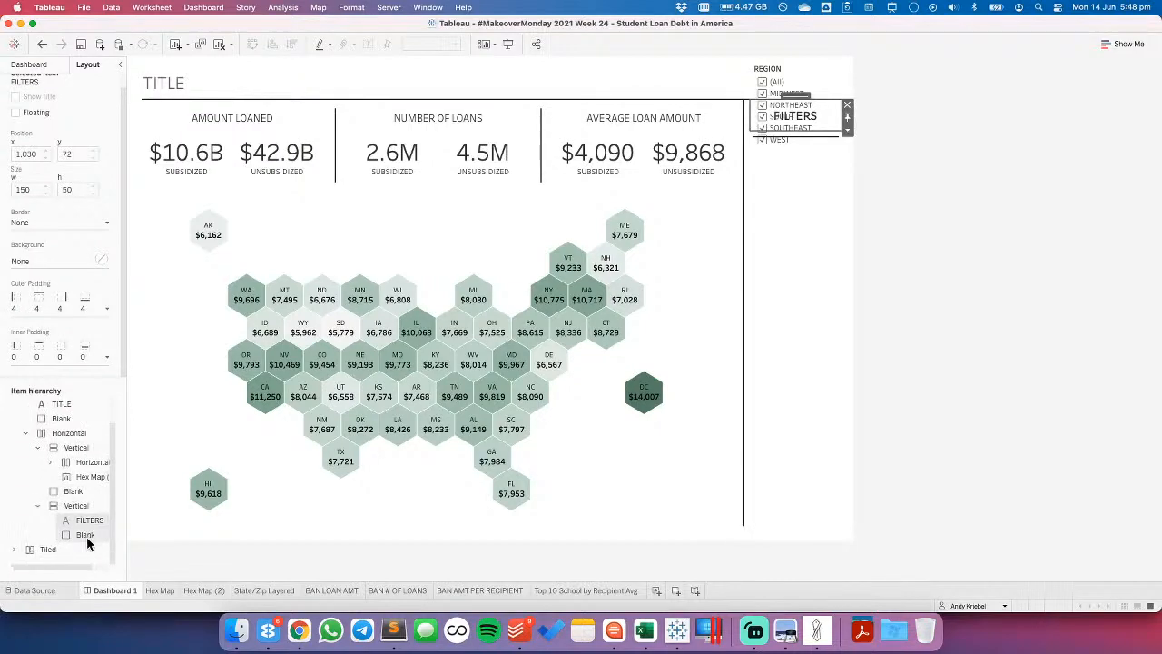
left_click(51, 550)
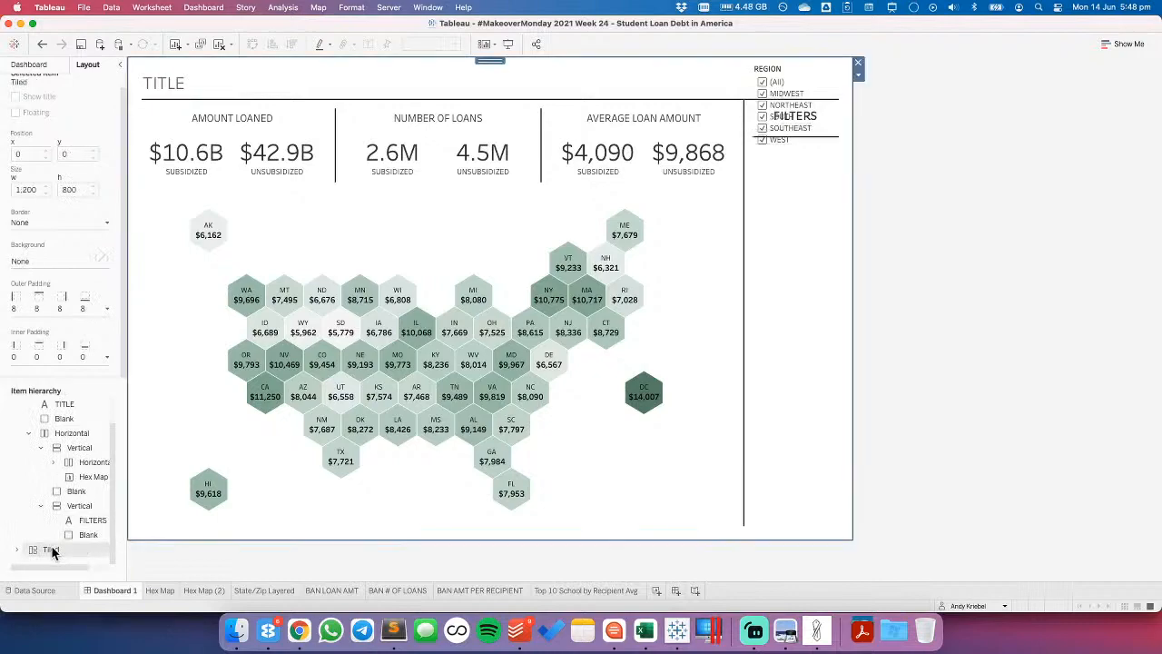
left_click(20, 550)
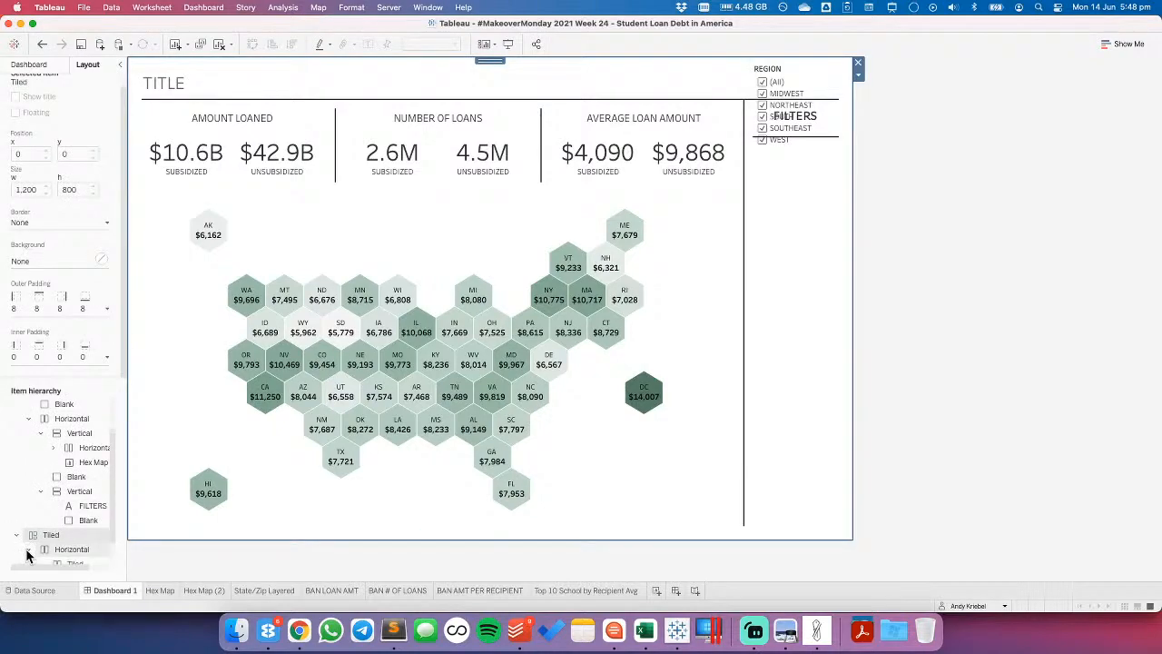
scroll(89, 484, "down", 2)
left_click(40, 550)
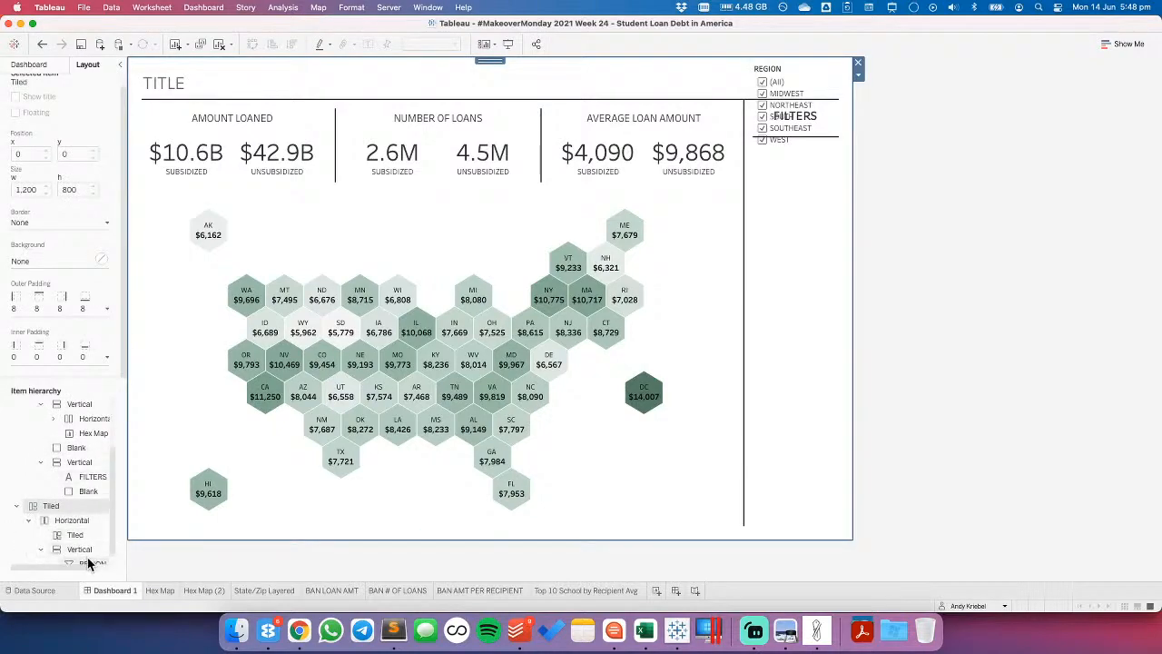
left_click(88, 564)
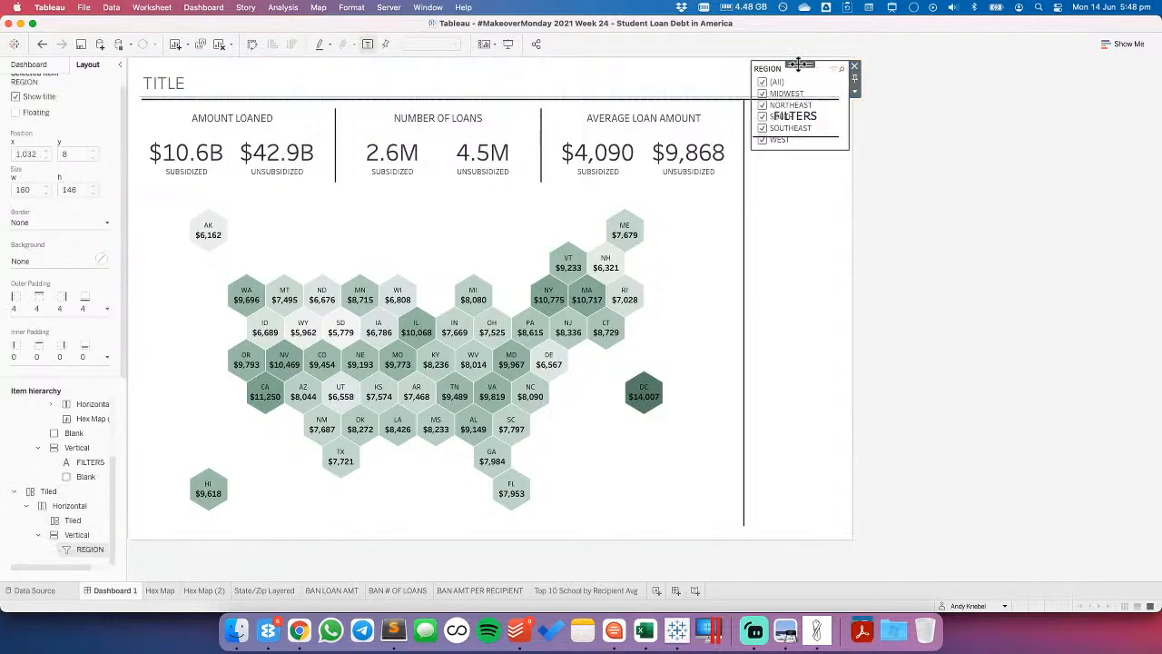
left_click_drag(799, 64, 798, 145)
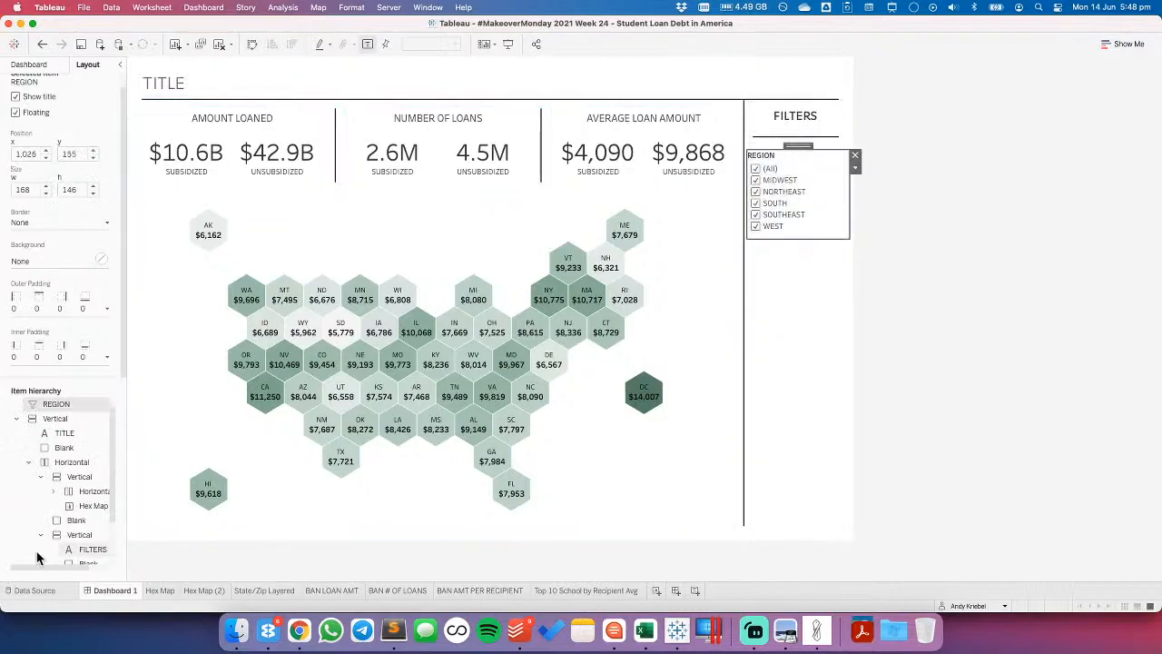
- Delete the leftover Tiled container together with the empty containers inside it
left_click(18, 422)
left_click(45, 446)
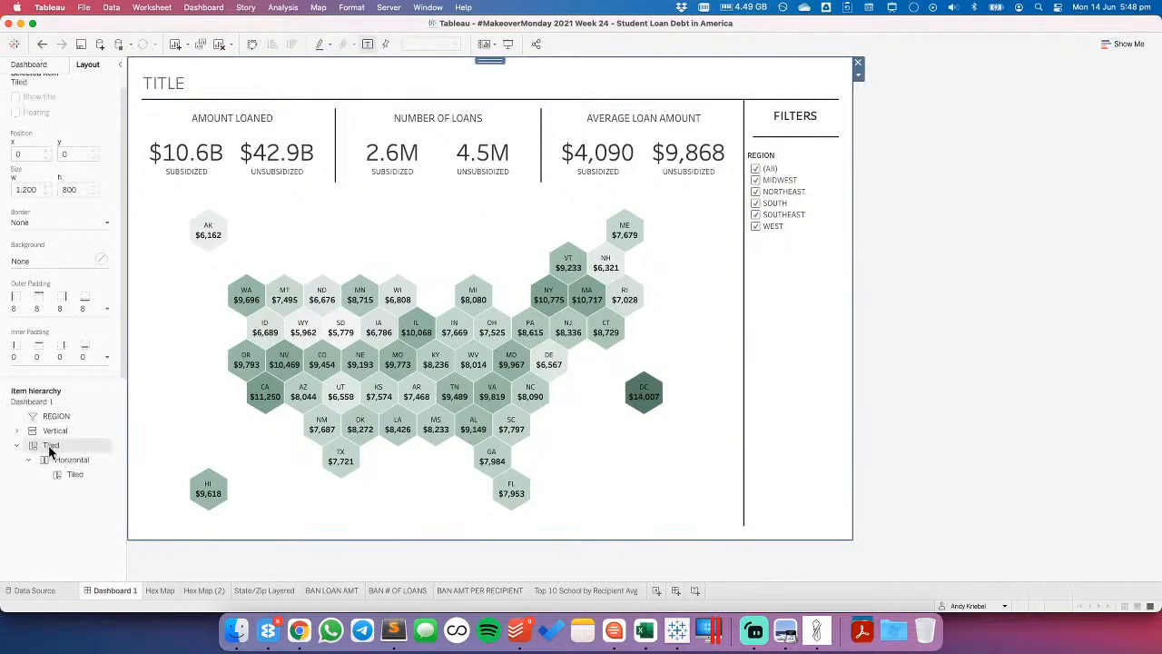
right_click(51, 448)
left_click(93, 485)
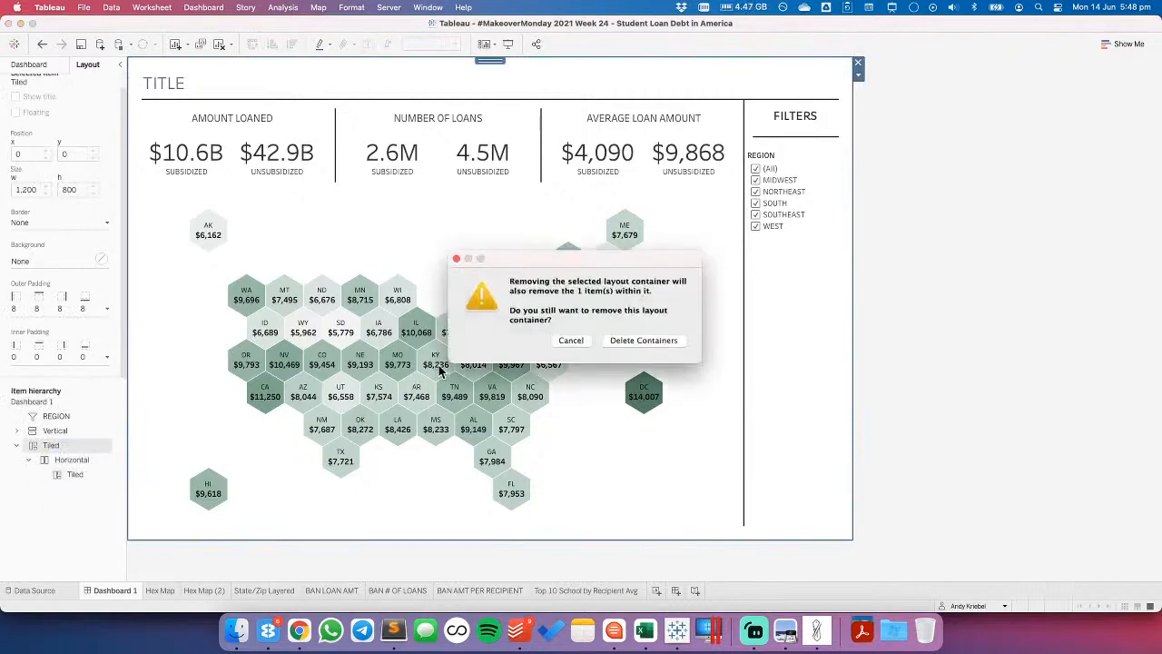
left_click(628, 337)
- Change the REGION filter to a Multiple Values (dropdown) control
left_click(792, 165)
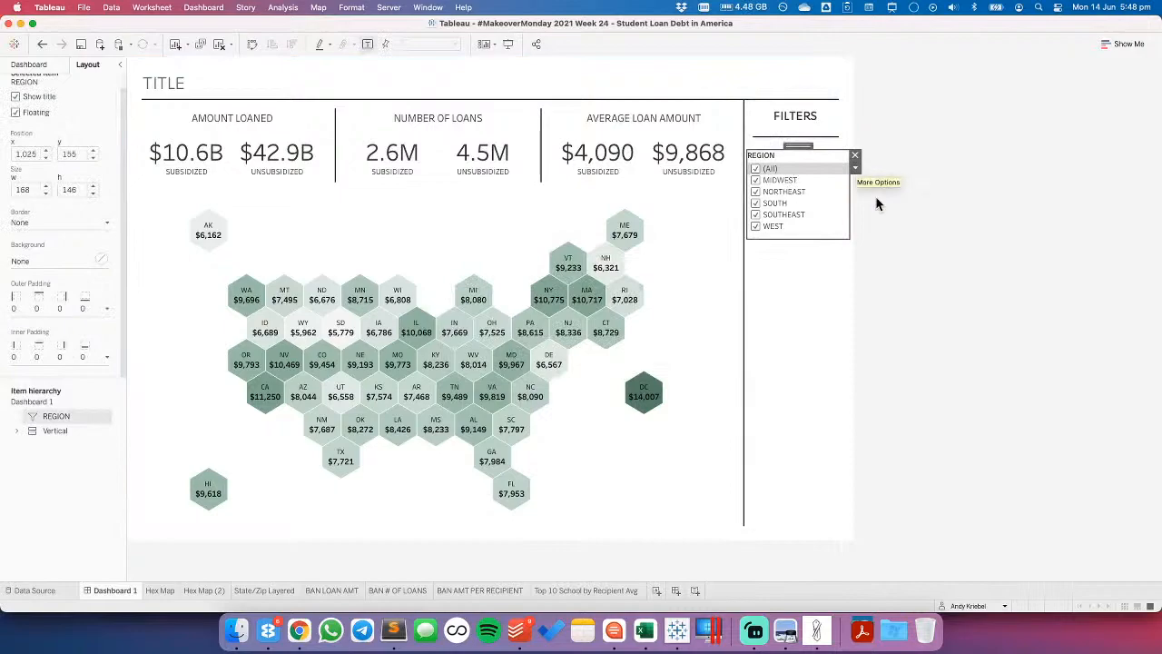
left_click(855, 168)
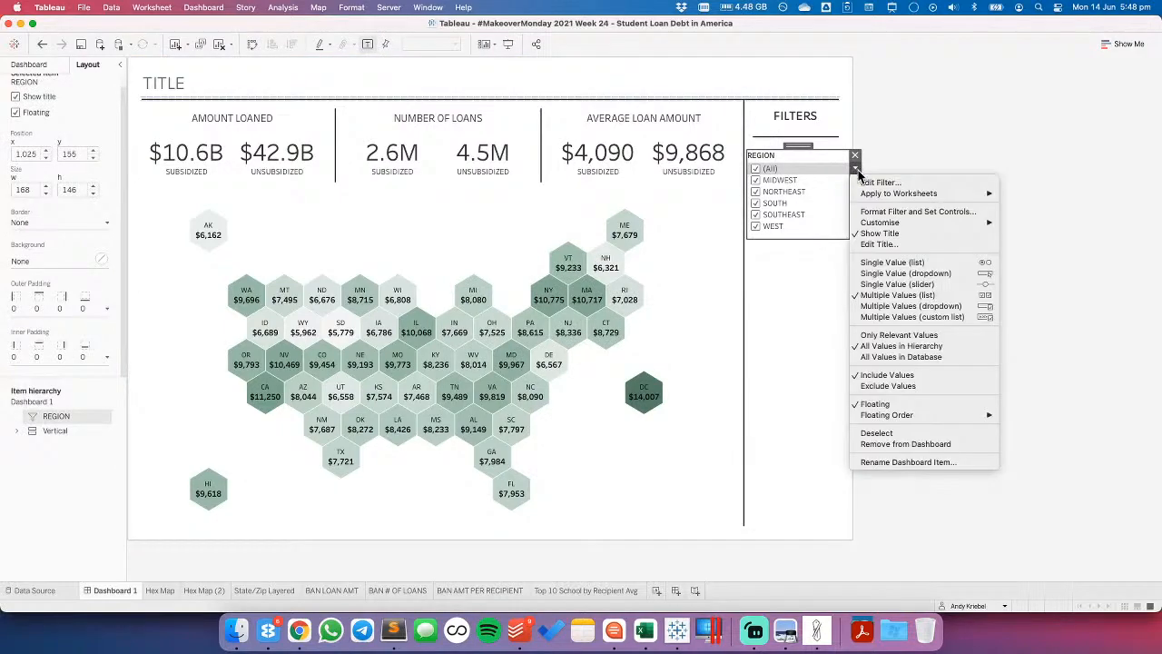
left_click(956, 306)
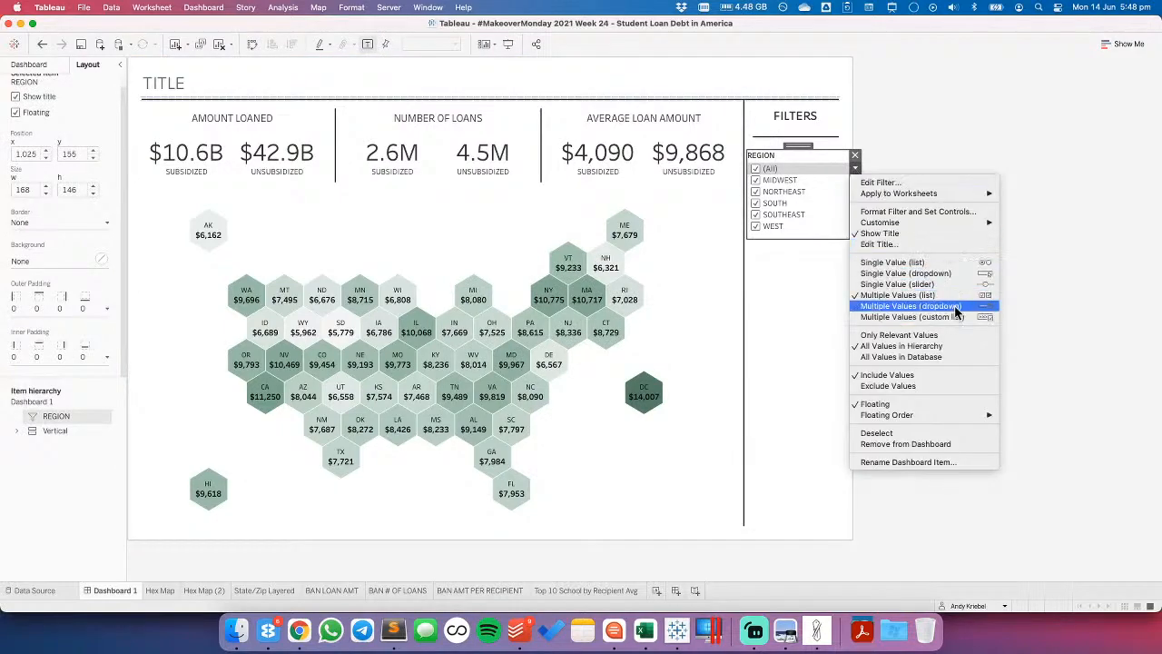
- Centre the REGION filter's title and increase its font size
double_click(765, 161)
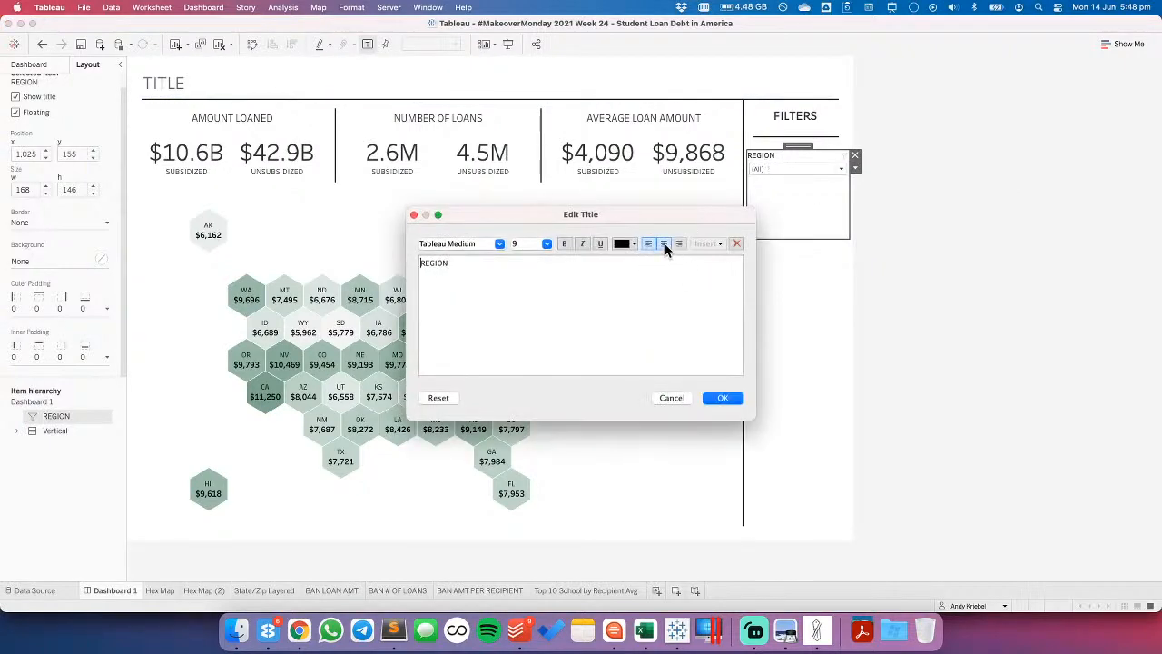
left_click(665, 243)
left_click_drag(638, 322, 560, 257)
left_click(546, 243)
left_click(527, 281)
left_click(722, 398)
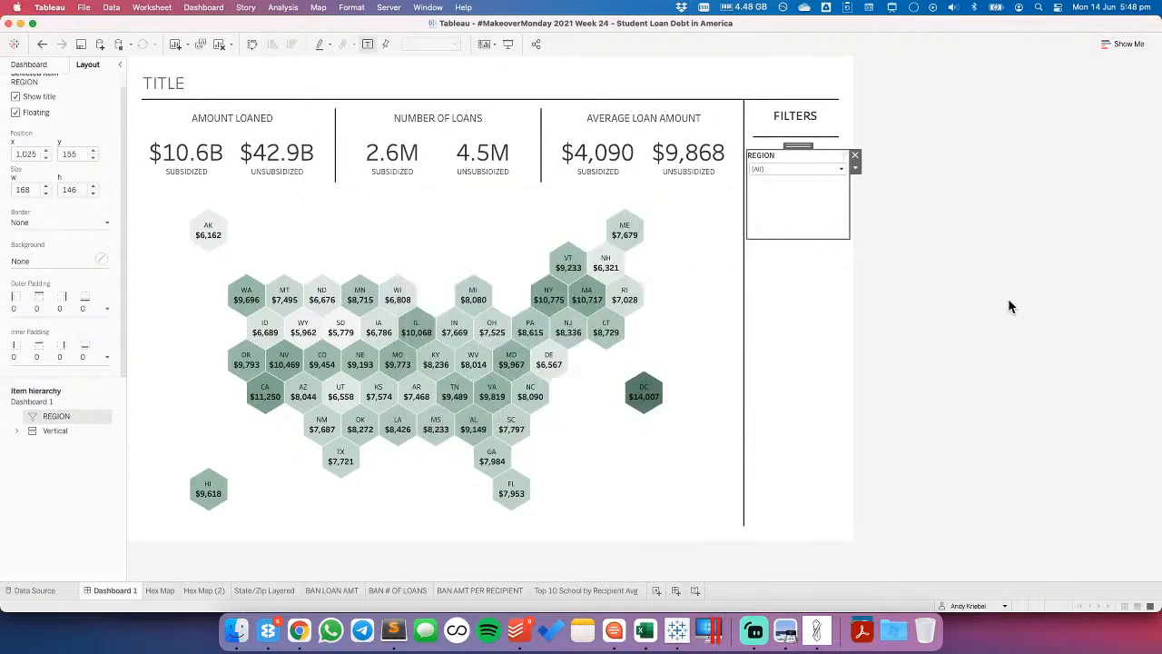
- Examine the layout settings of the REGION filter and the outer padding of the line under the FILTERS heading
left_click(46, 64)
left_click(87, 64)
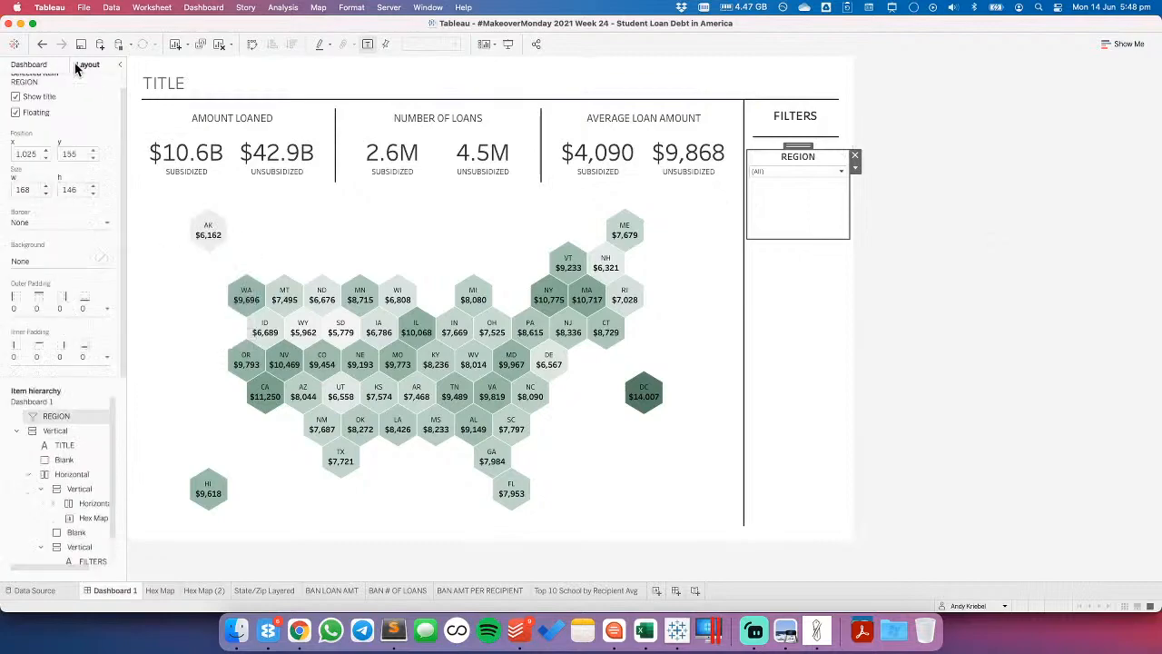
left_click(1030, 355)
left_click(791, 160)
left_click(776, 138)
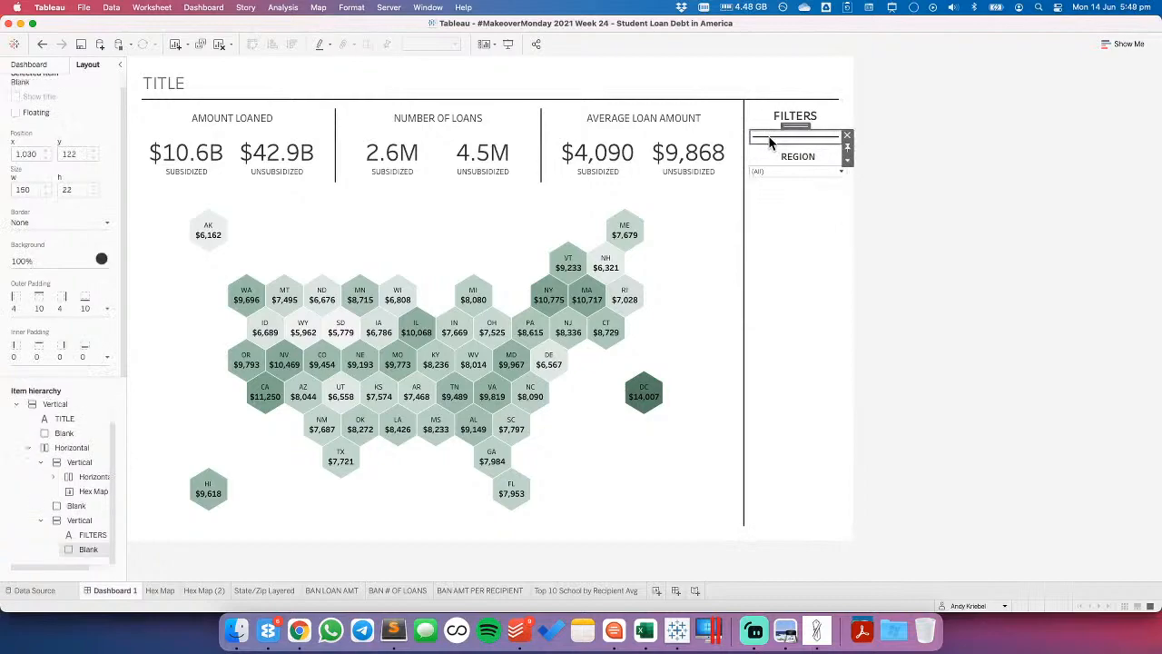
left_click(86, 308)
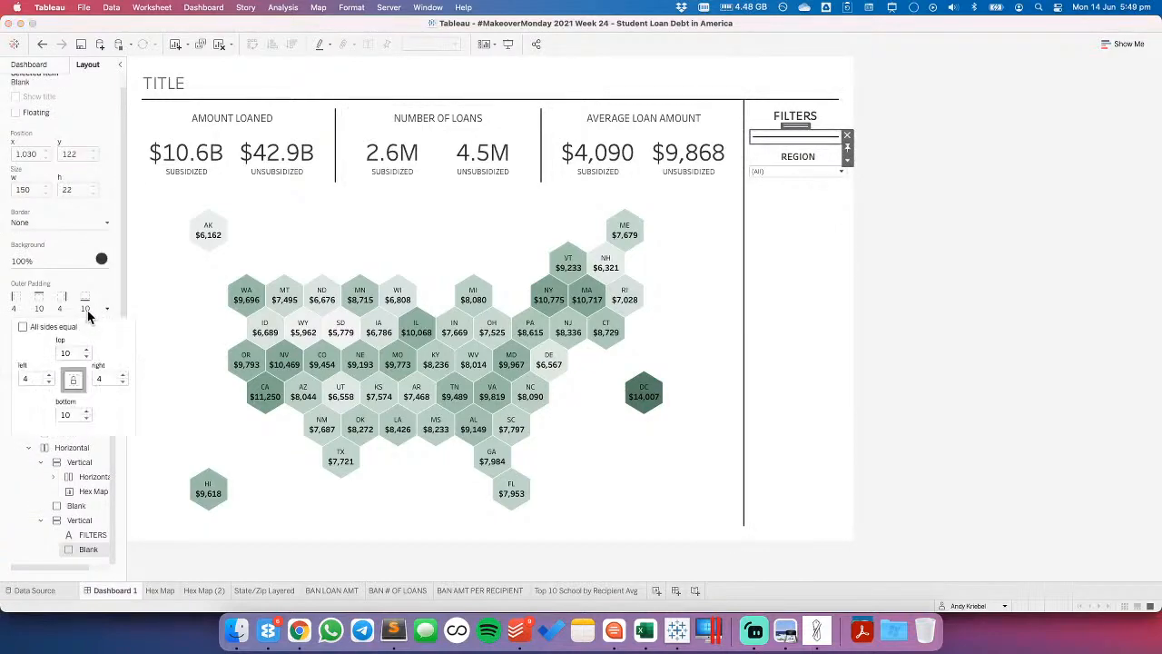
left_click(765, 158)
left_click(765, 156)
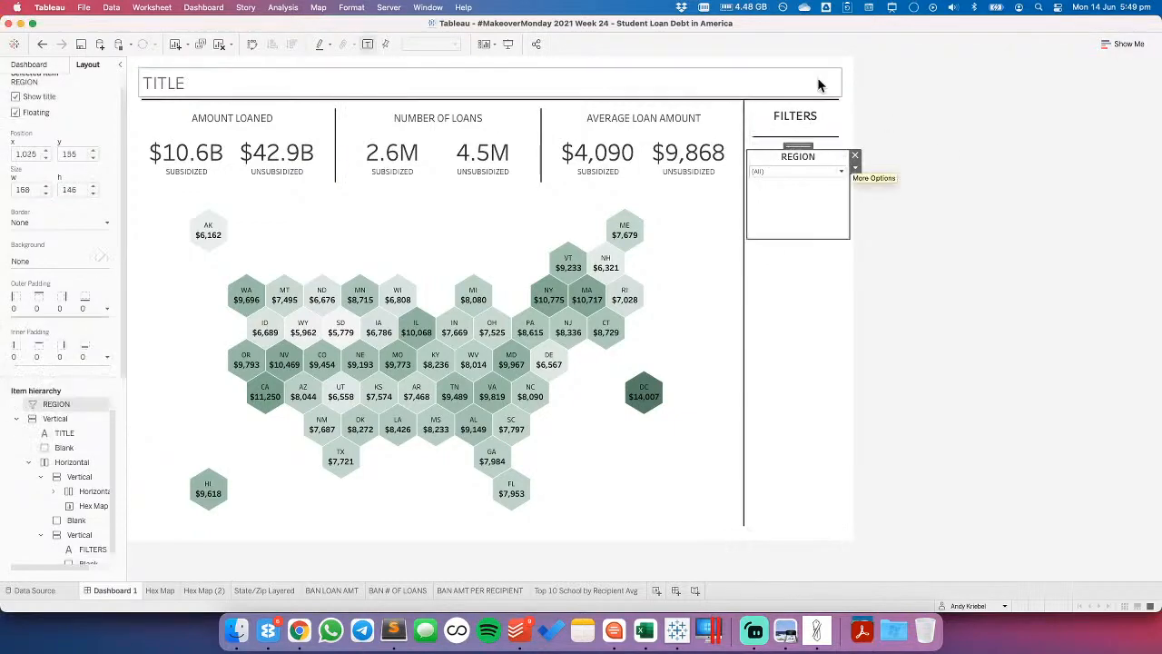
left_click(1008, 259)
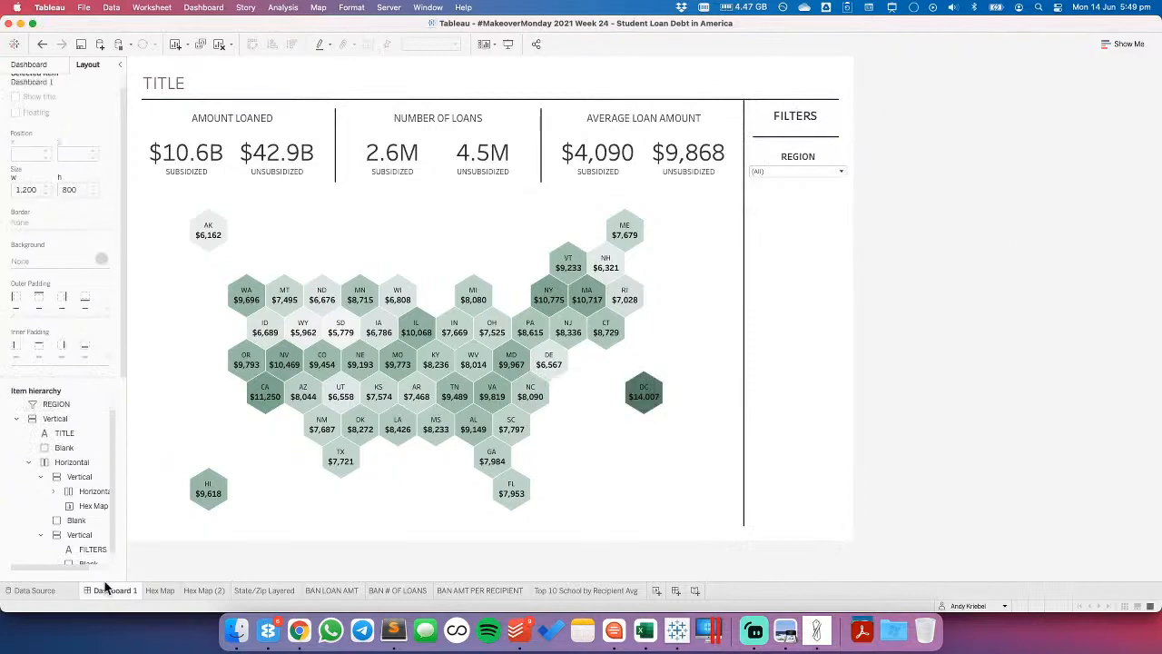
left_click(160, 591)
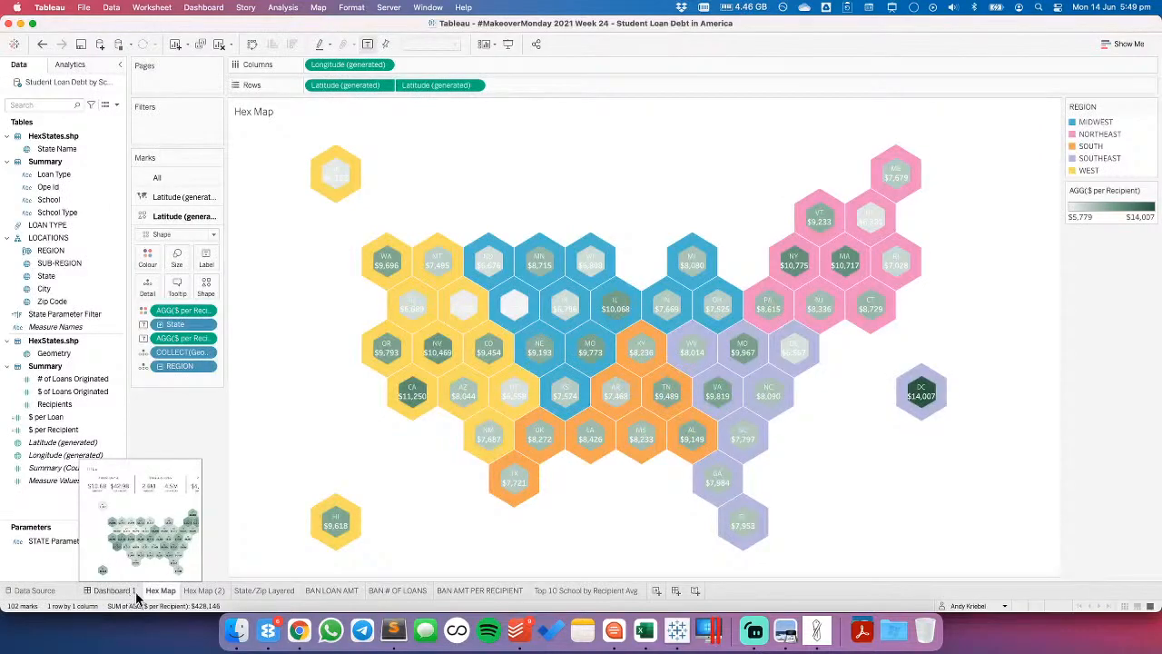
left_click(203, 591)
left_click(156, 590)
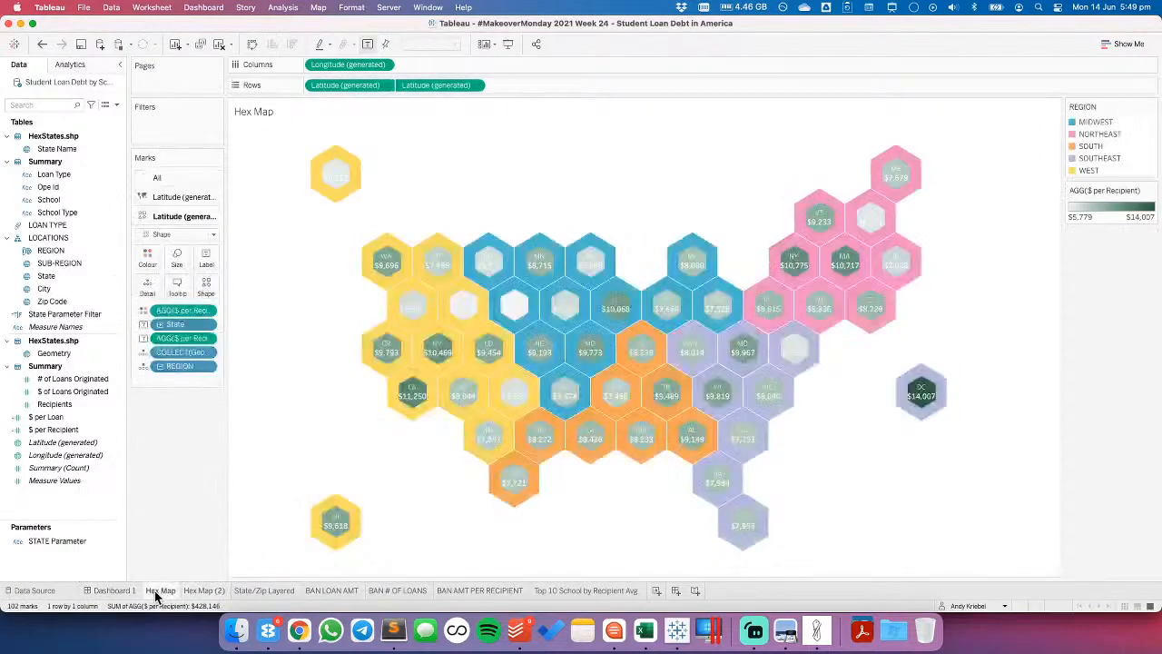
left_click_drag(51, 251, 182, 123)
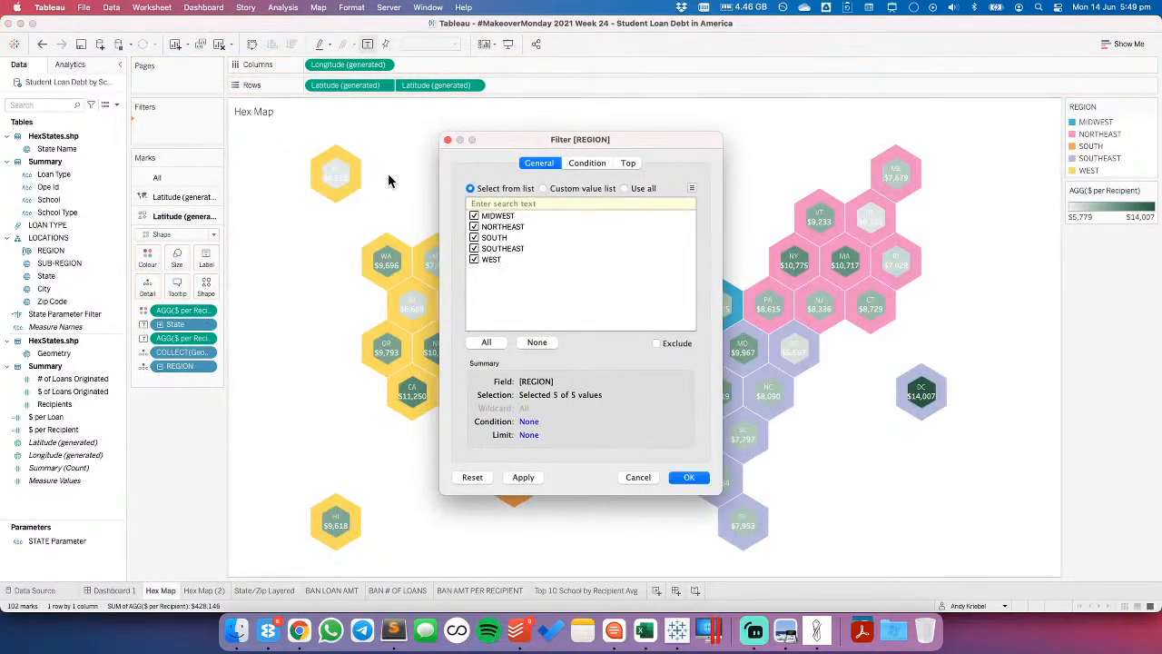
left_click(638, 477)
- Apply the REGION filter on the Hex Map (2) sheet to all worksheets using this data source
left_click(204, 592)
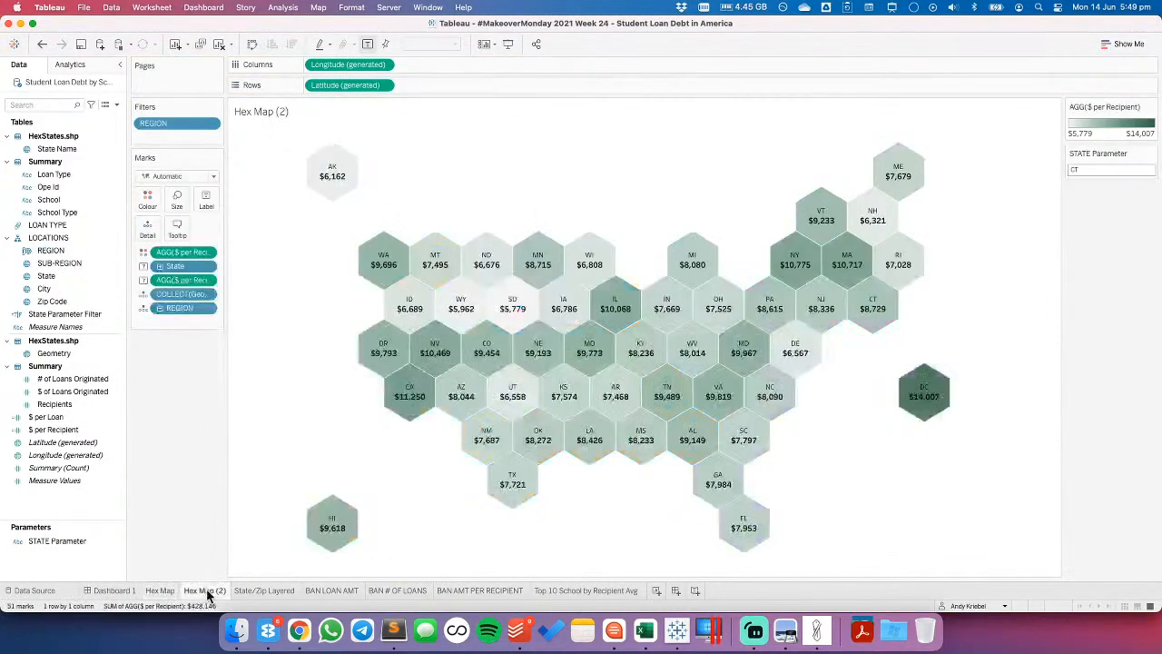
left_click_drag(53, 251, 91, 243)
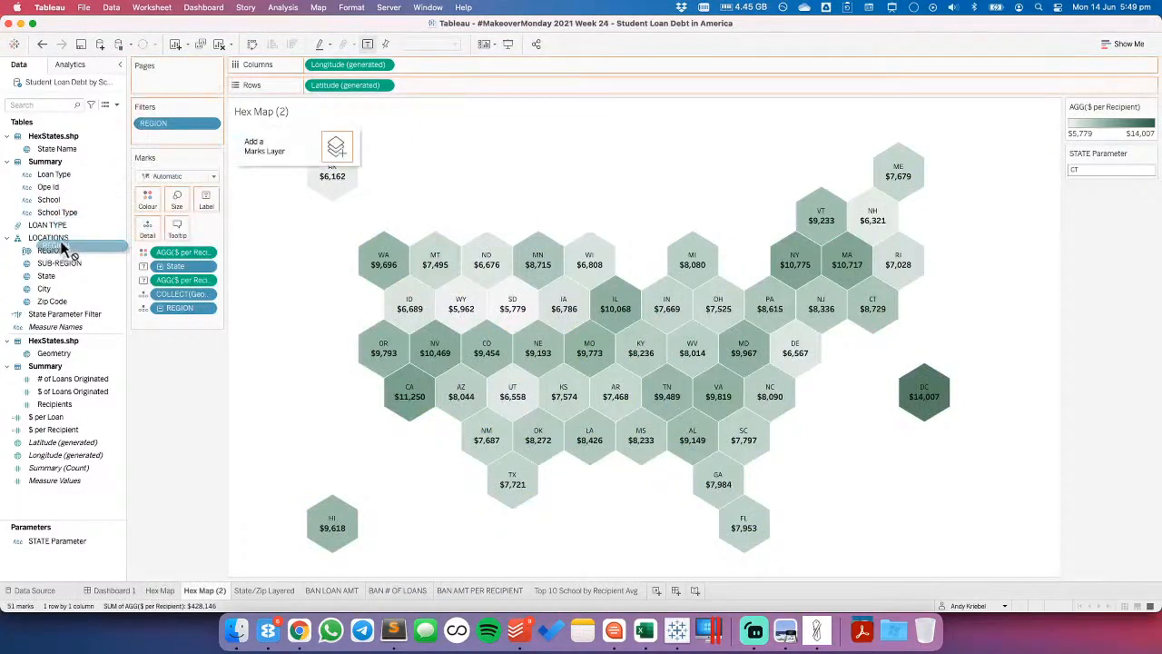
left_click(209, 124)
mouse_move(216, 199)
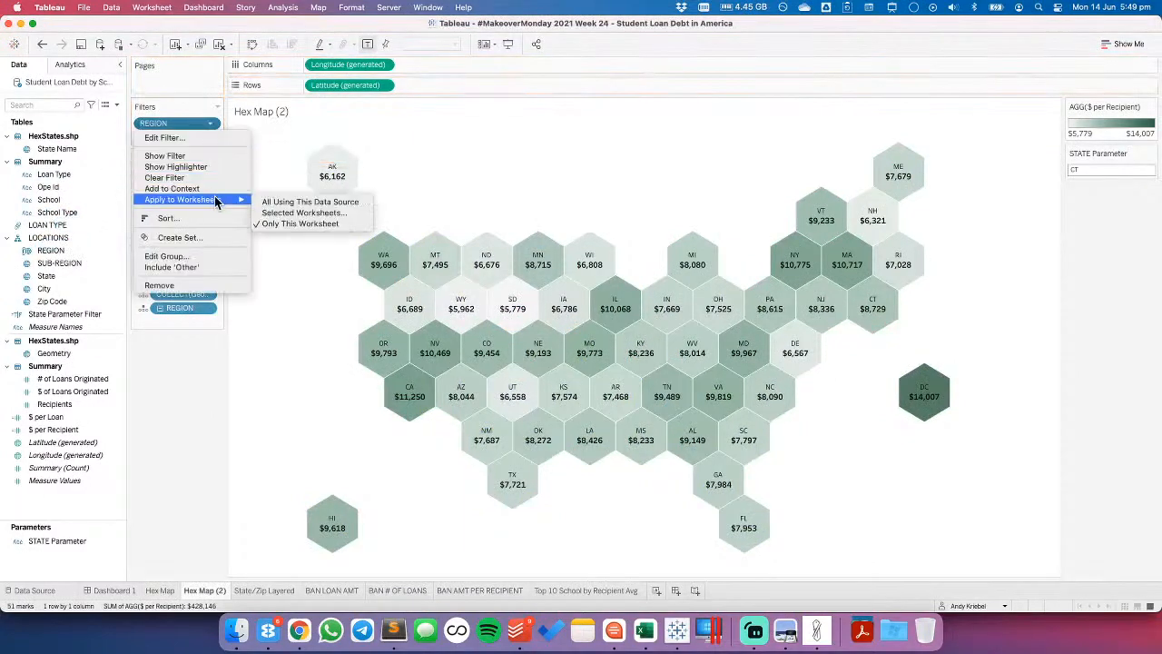
left_click(286, 204)
- Add SUB-REGION as a filter on the Hex Map (2) sheet with all of its values selected
left_click_drag(55, 263, 162, 137)
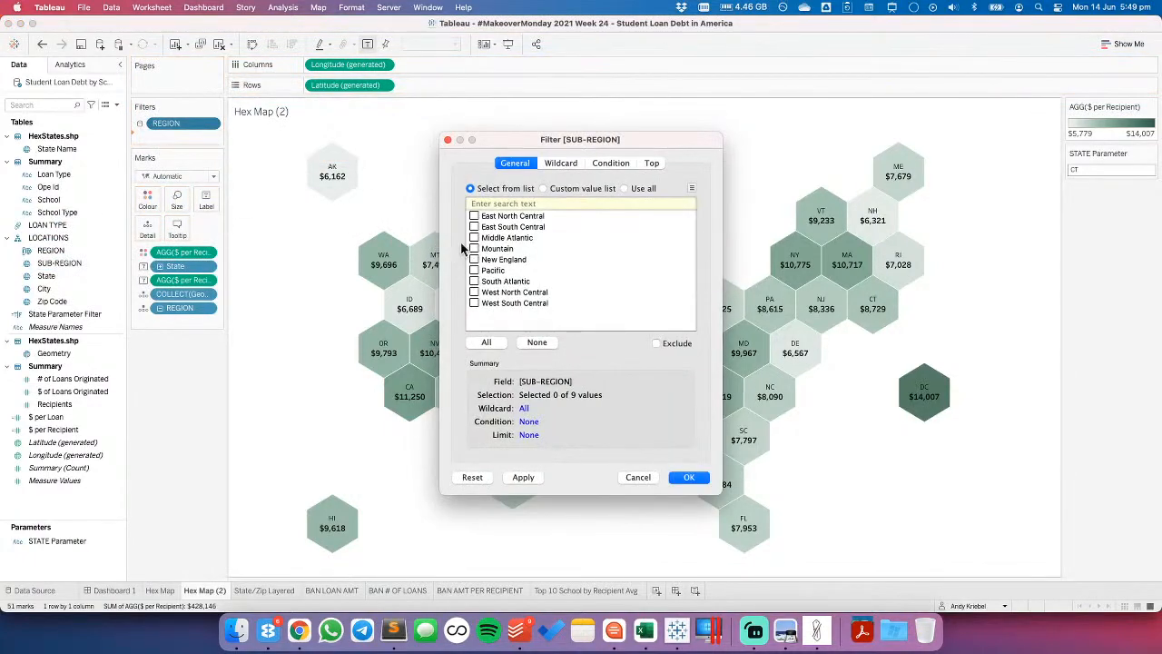
left_click(633, 479)
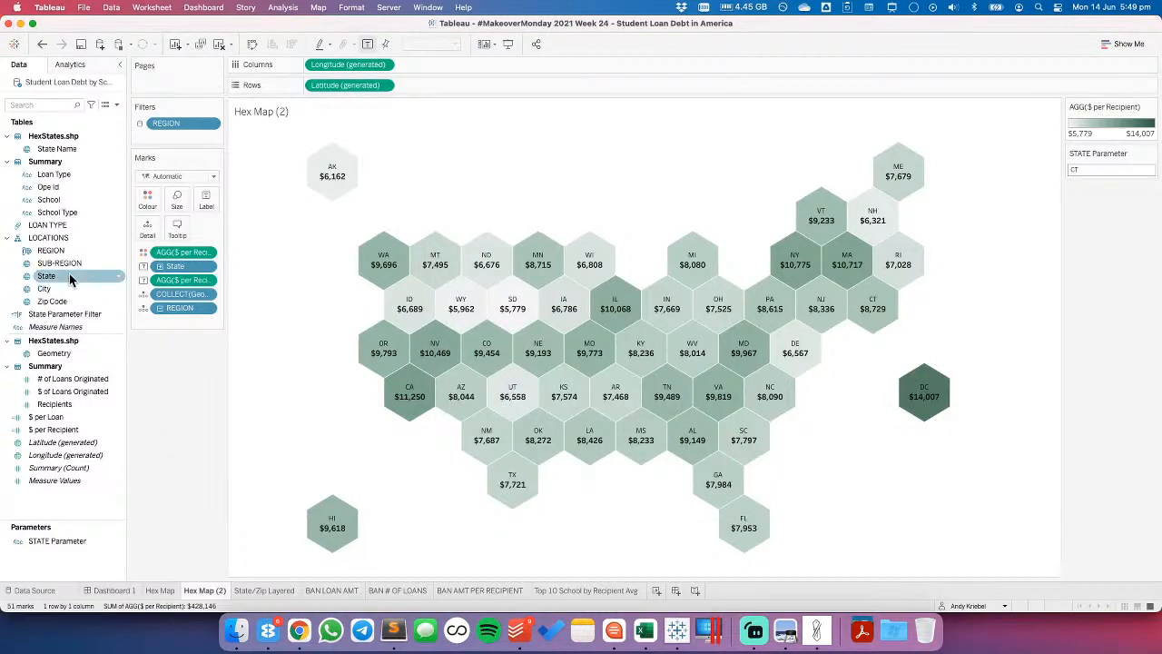
left_click_drag(59, 262, 177, 138)
left_click(487, 342)
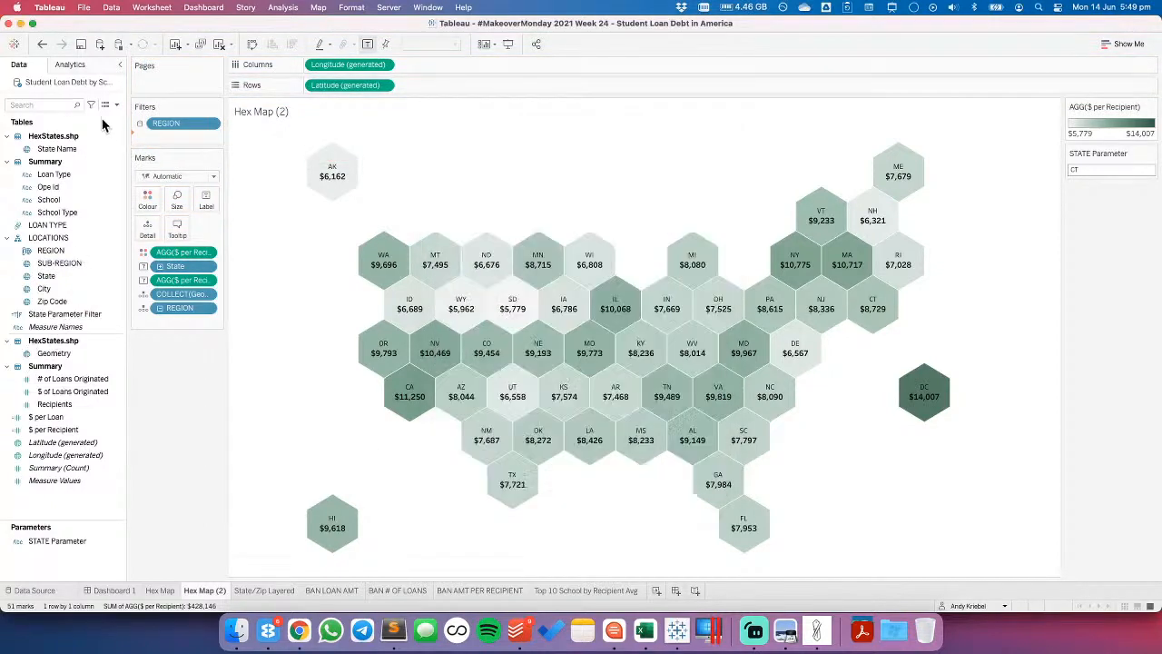
- Create a calculated field named SUB REGION with the formula UPPER([SUB-REGION])
left_click(116, 105)
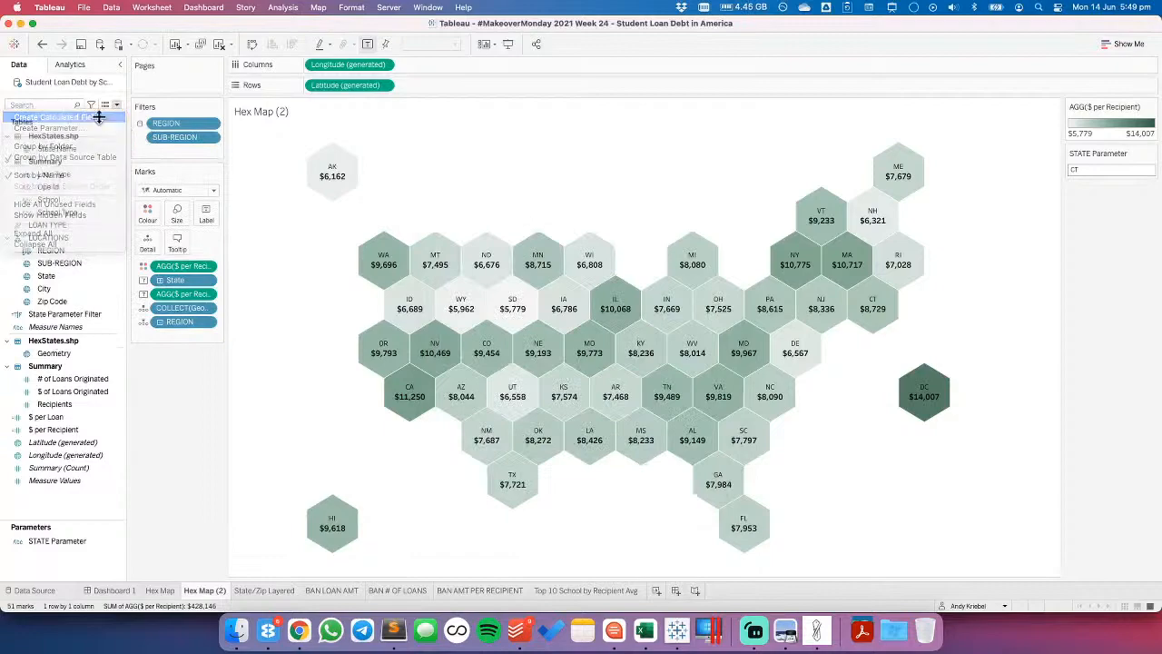
left_click(99, 117)
type("SUB REGION")
key("Tab")
type("UPP")
key("Return")
type("su")
key("Return")
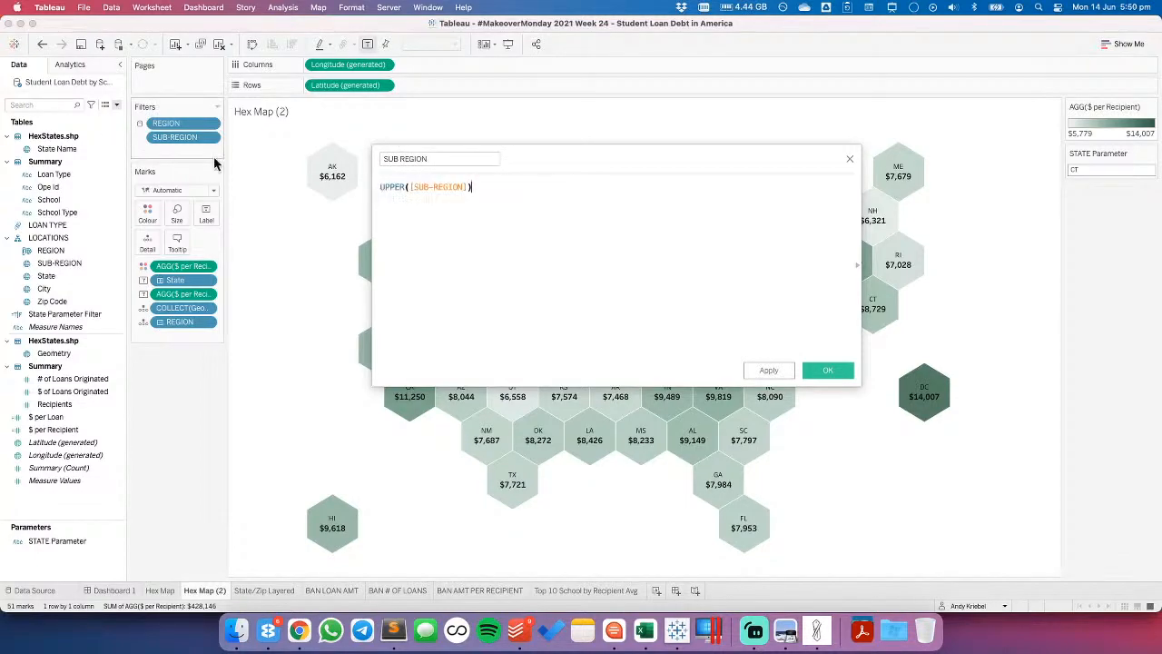
key("Return")
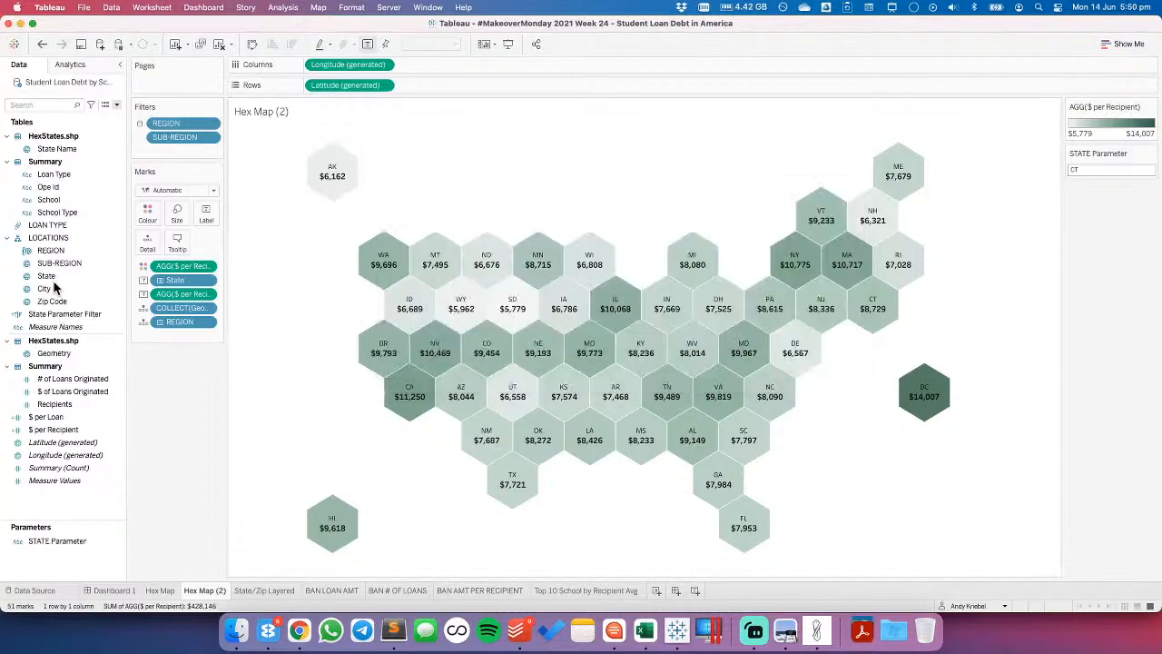
- Give the SUB REGION calculated field a geographic role created from State and place it in the LOCATIONS hierarchy
left_click(17, 329)
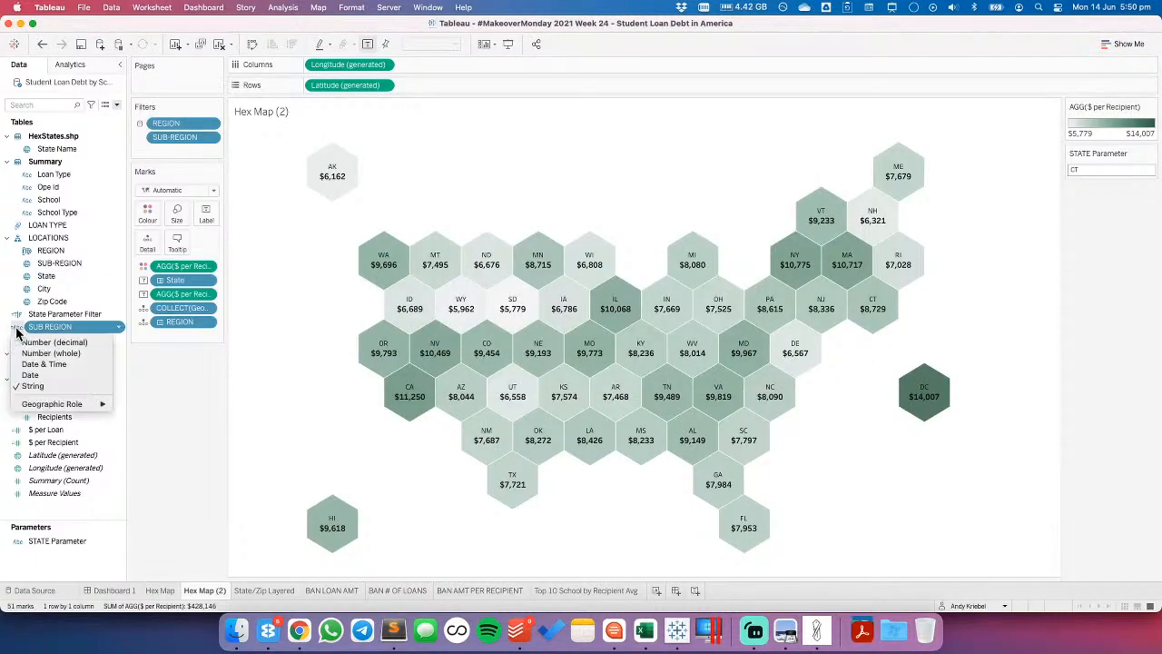
mouse_move(77, 405)
mouse_move(194, 534)
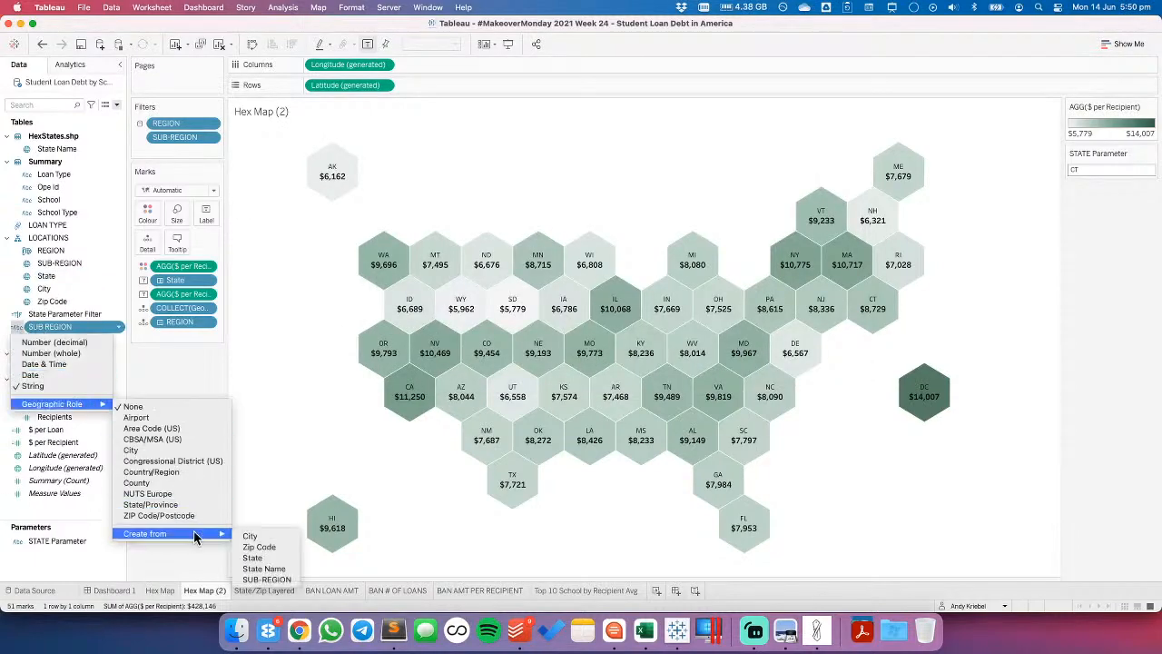
left_click(255, 557)
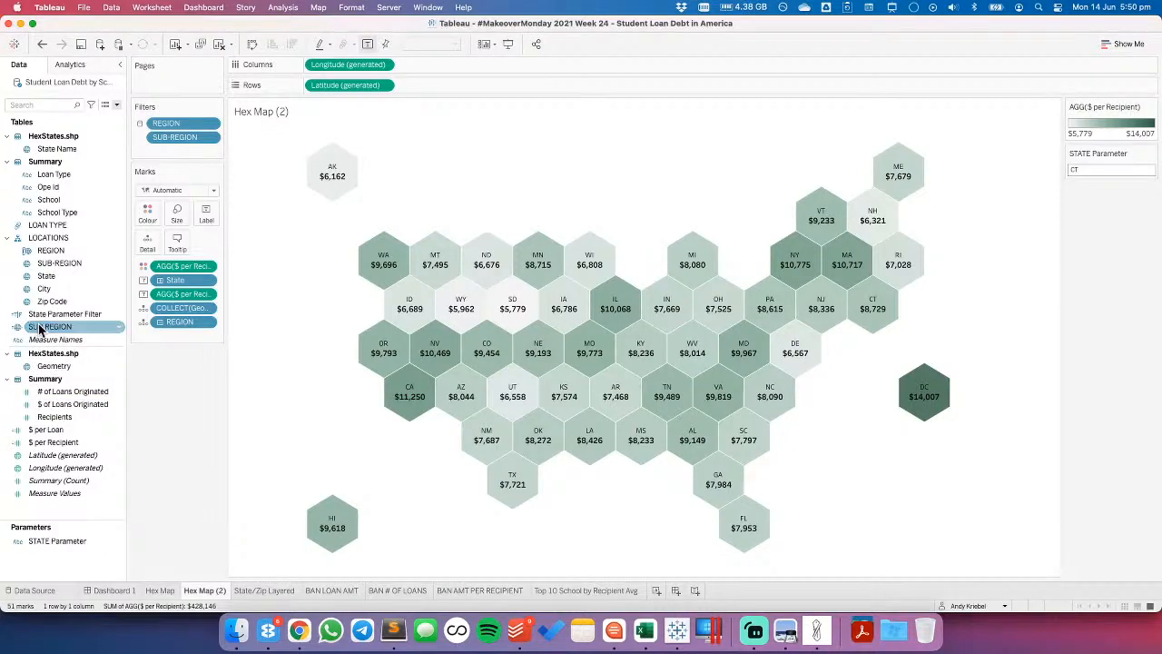
left_click_drag(38, 329, 64, 265)
- Rename the original SUB-REGION field as SUB_REGION and move it out of the LOCATIONS hierarchy
right_click(63, 265)
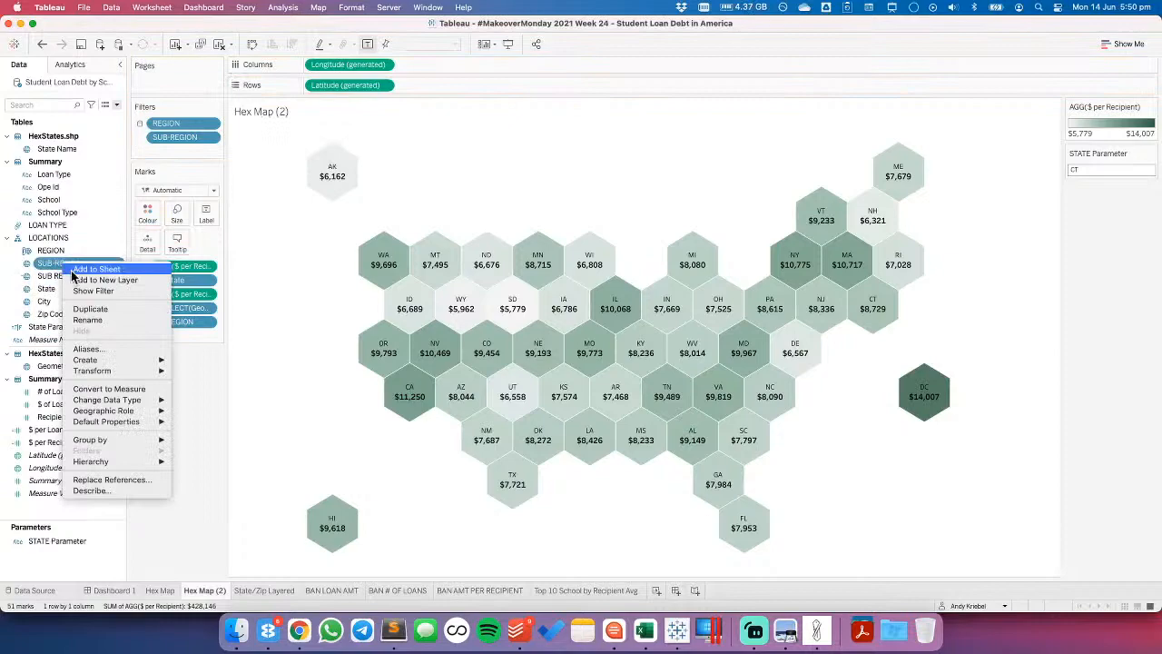
left_click(104, 322)
left_click(118, 264)
key("Left")
key("Left")
key("Left")
key("Left")
key("Left")
key("Left")
key("BackSpace")
type("_")
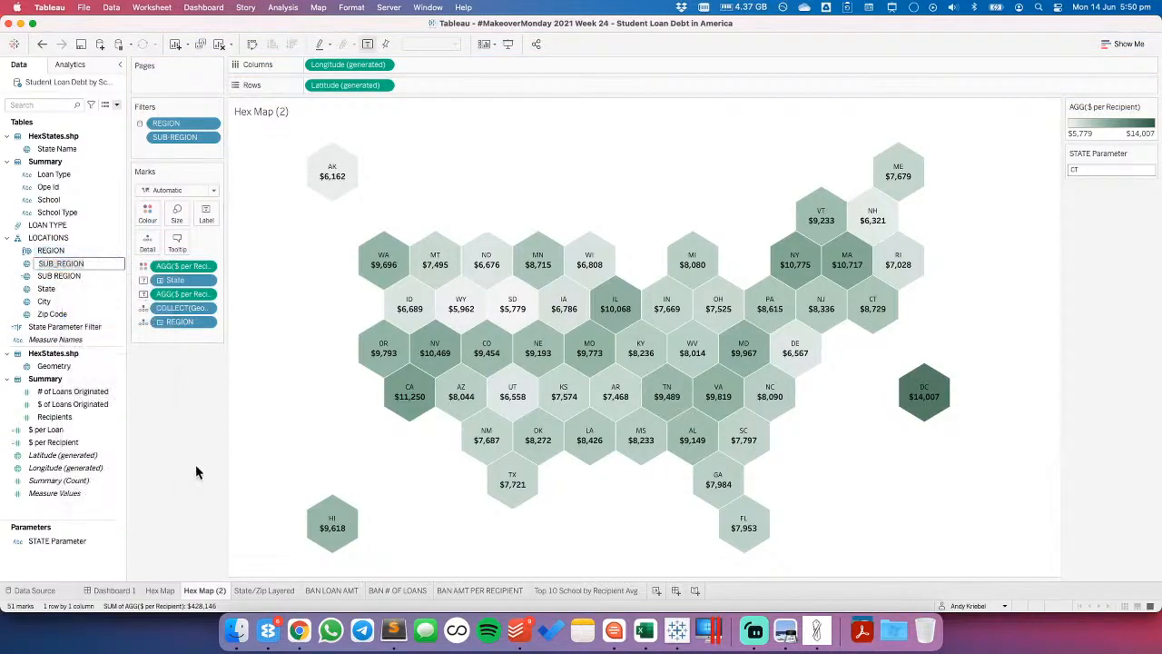
left_click(27, 265)
left_click_drag(41, 265, 43, 195)
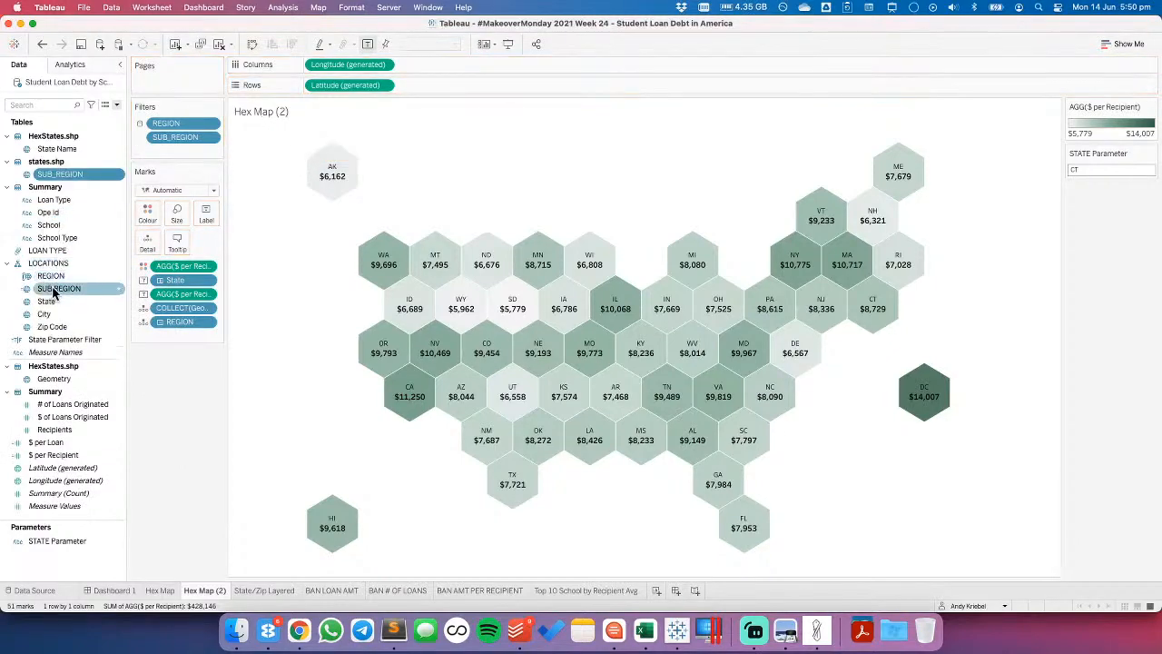
- Rename the calculated SUB REGION field in the LOCATIONS hierarchy as SUB-REGION
right_click(53, 291)
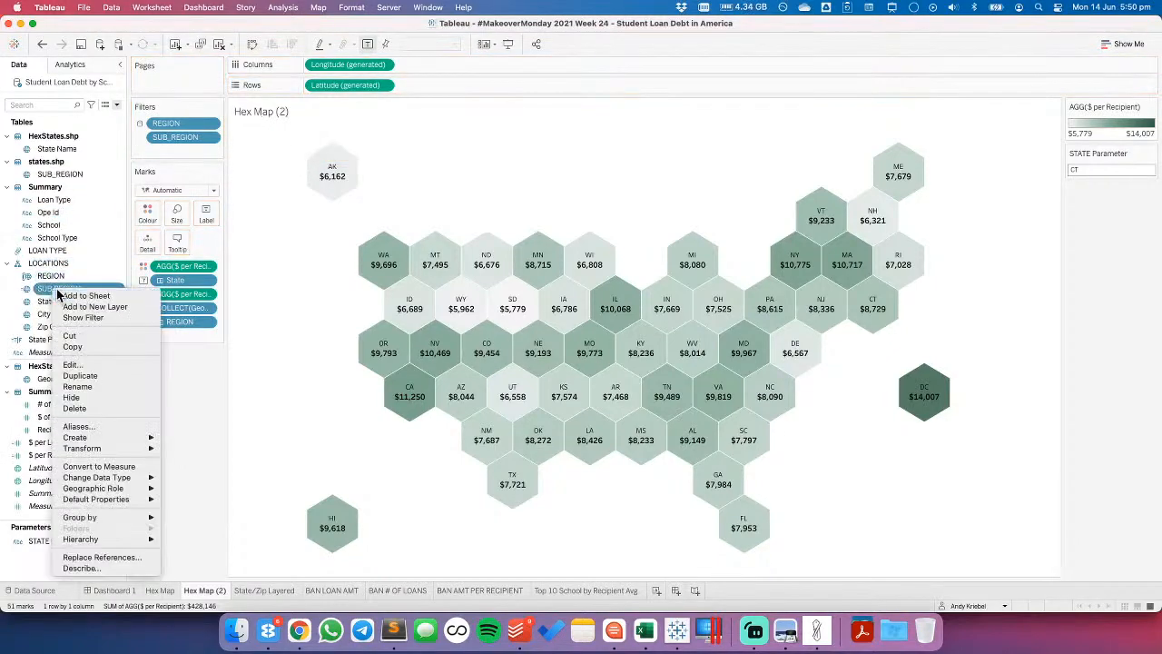
left_click(77, 387)
key("Left")
key("Left")
key("BackSpace")
type("-")
key("Return")
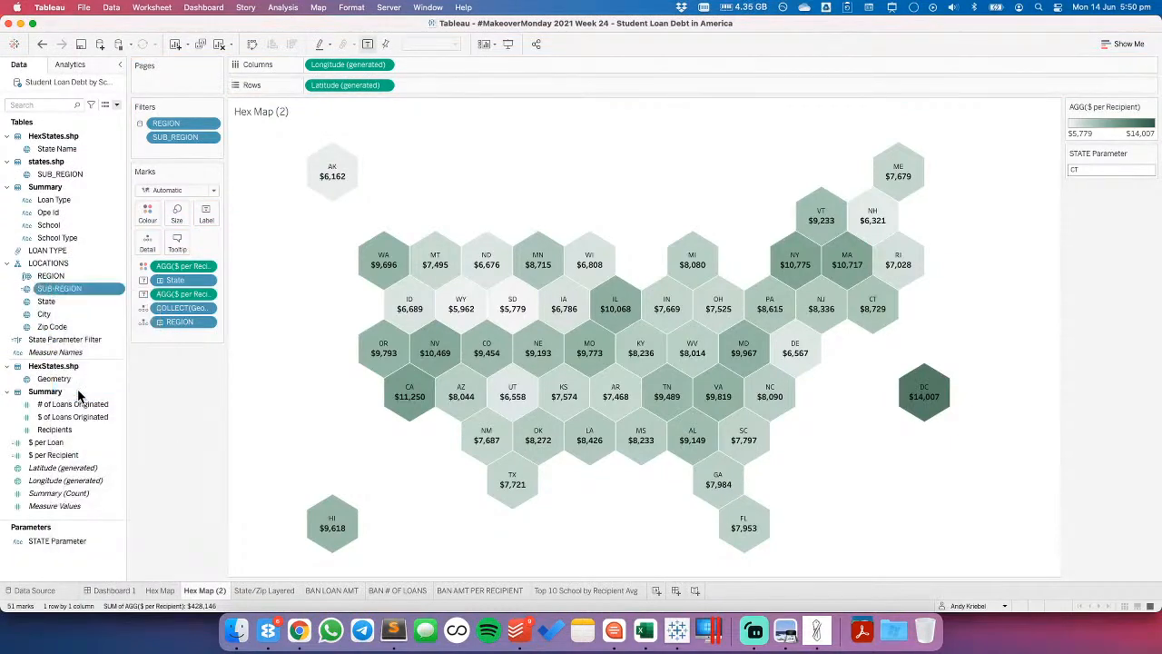
- Apply the SUB_REGION filter on the Hex Map (2) sheet to all worksheets using this data source
left_click(114, 591)
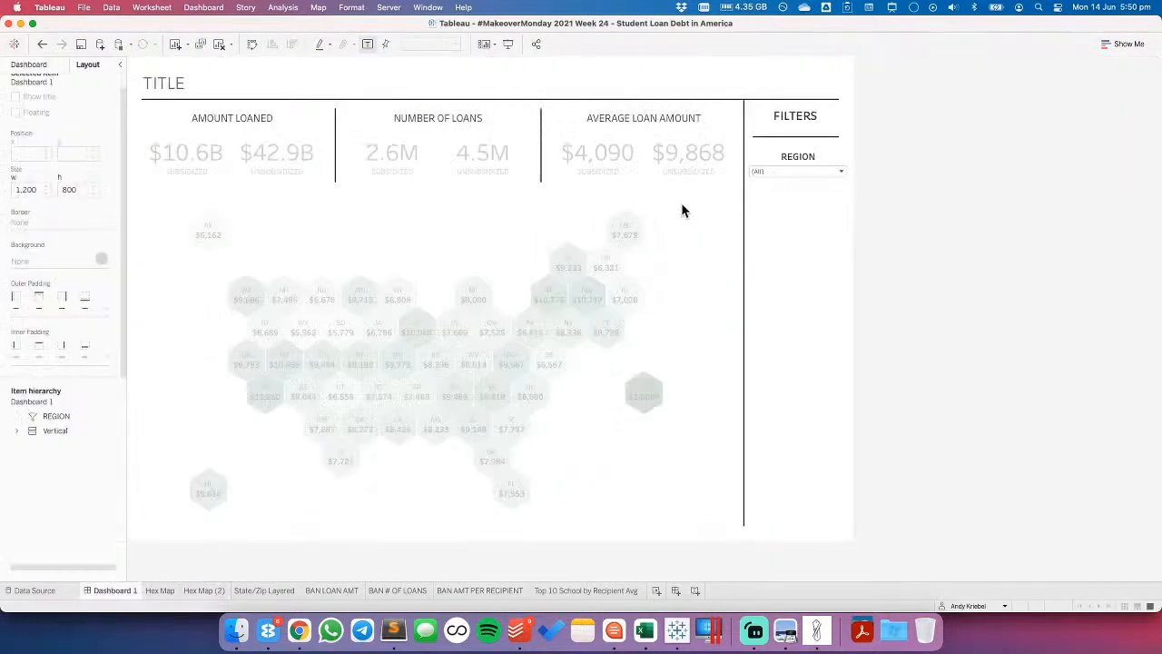
left_click(213, 591)
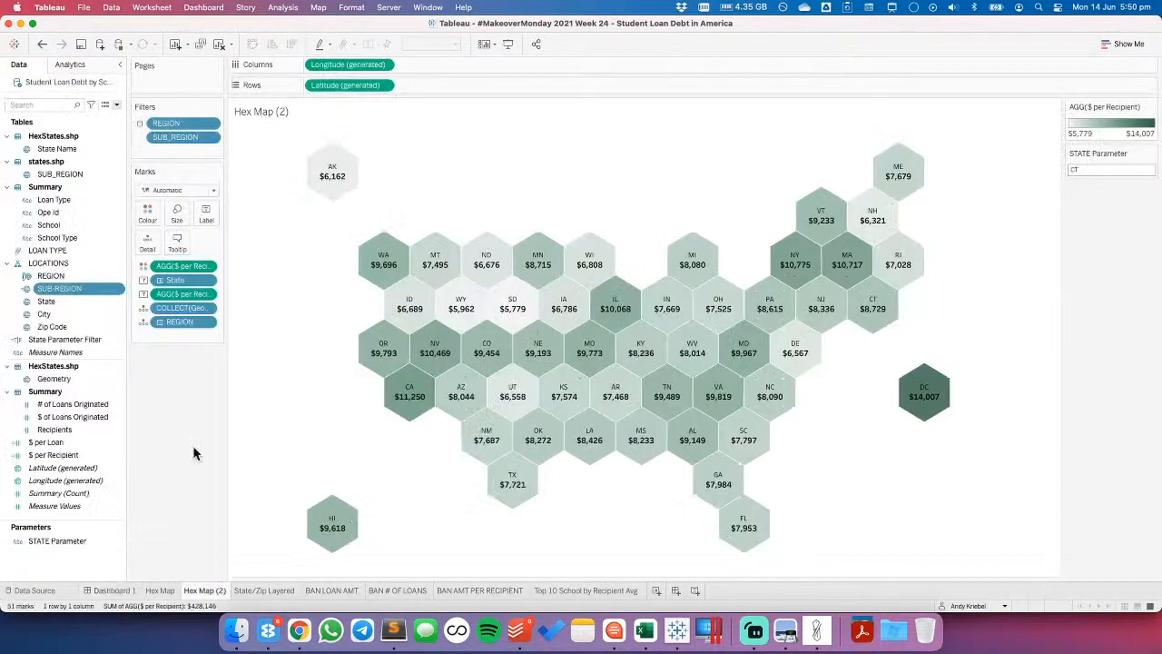
left_click(209, 137)
mouse_move(227, 202)
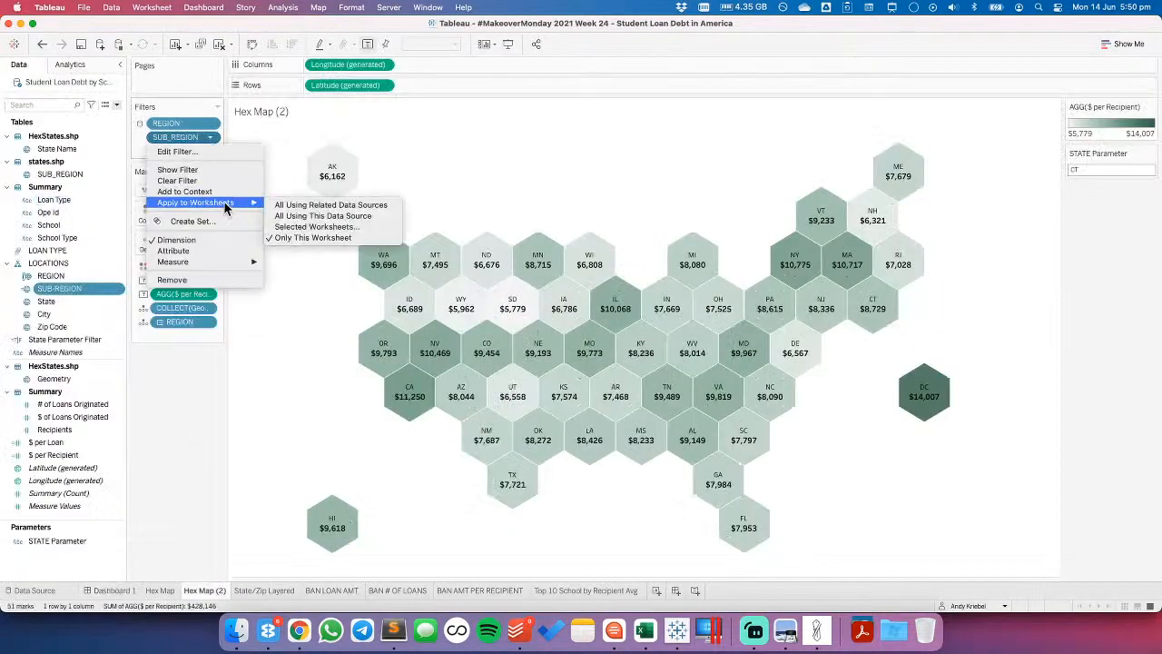
left_click(297, 216)
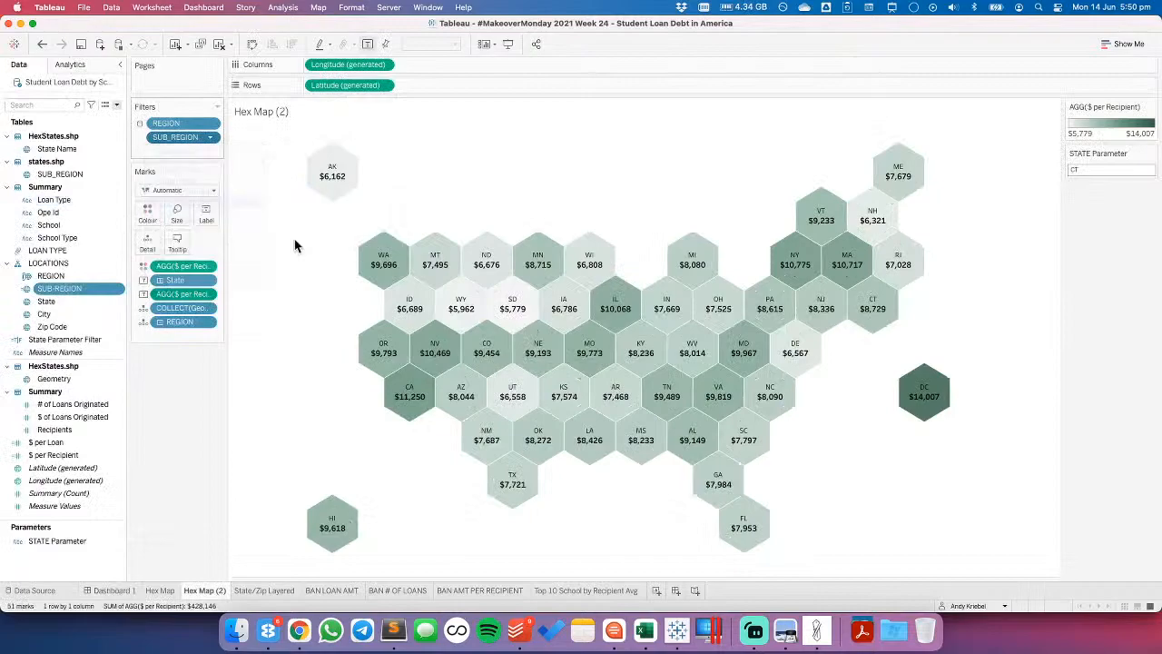
- Disable pan and zoom, map search and the view toolbar for the hex map on Dashboard 1
left_click(114, 592)
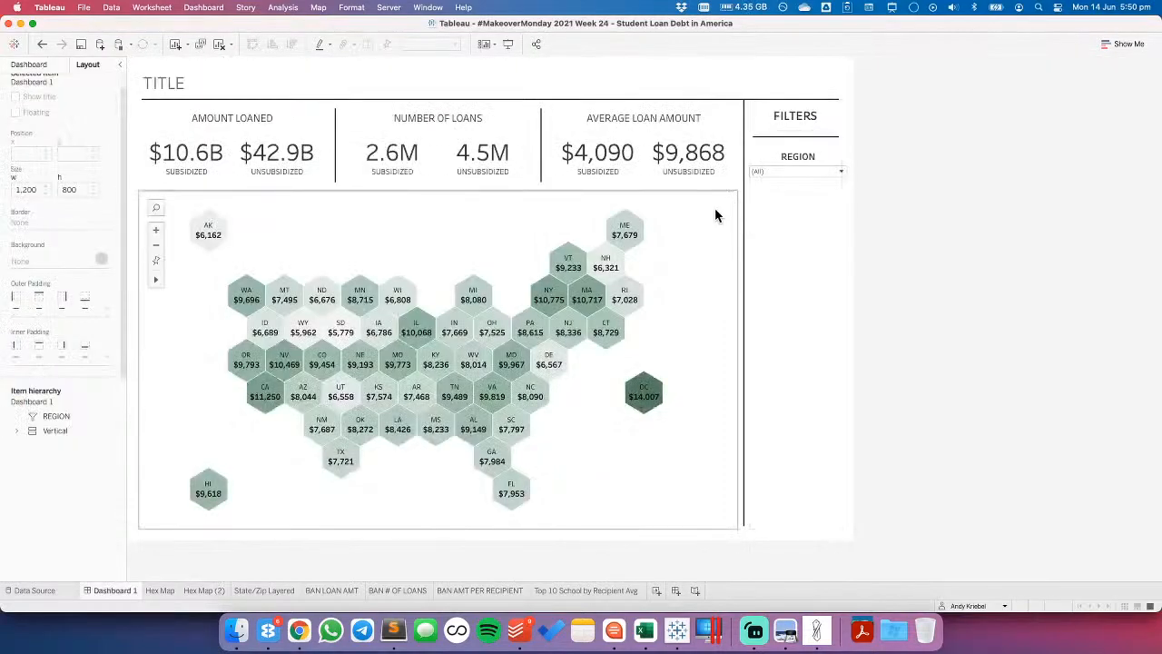
left_click(716, 216)
right_click(709, 219)
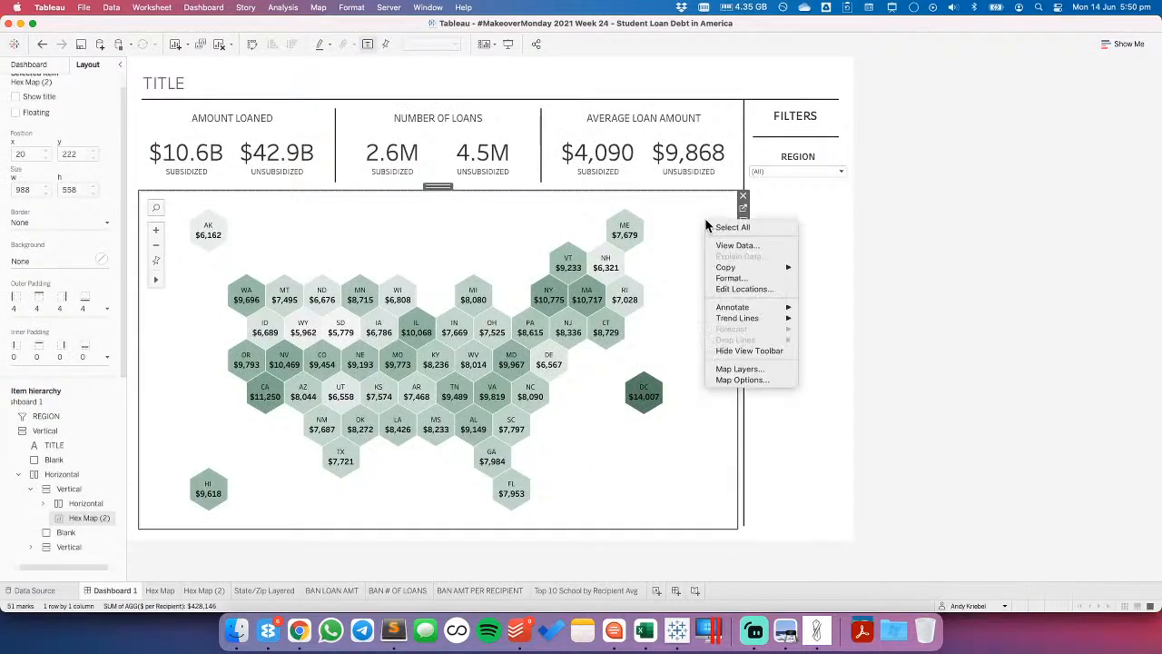
left_click(743, 379)
left_click(157, 328)
left_click(157, 340)
left_click(157, 353)
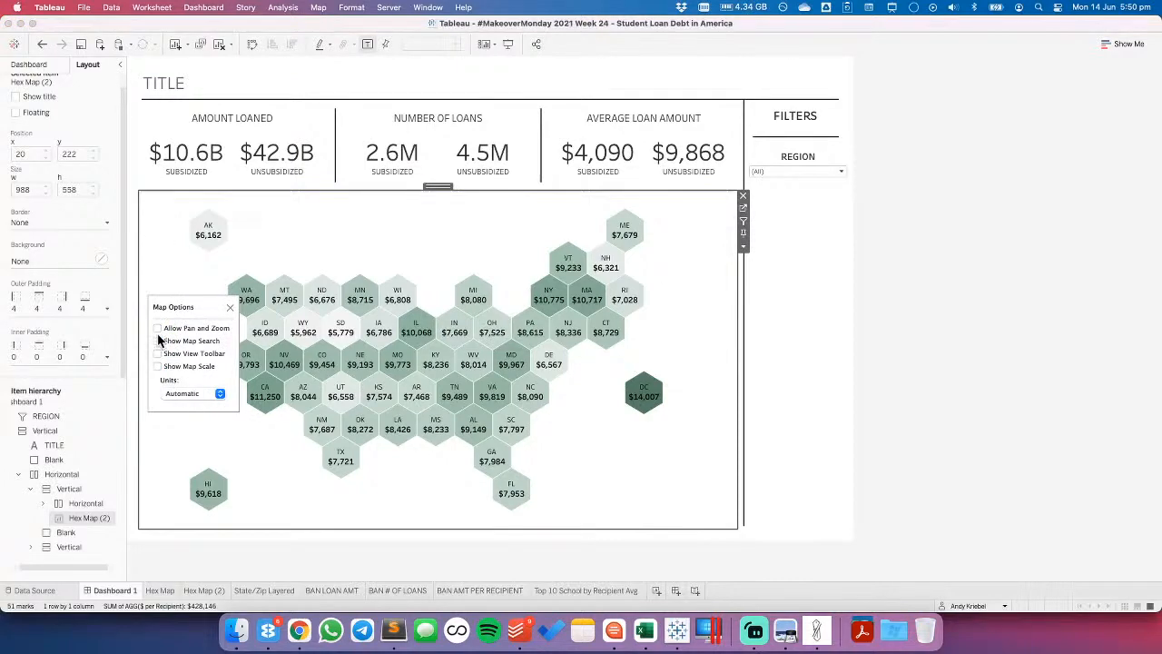
left_click(229, 309)
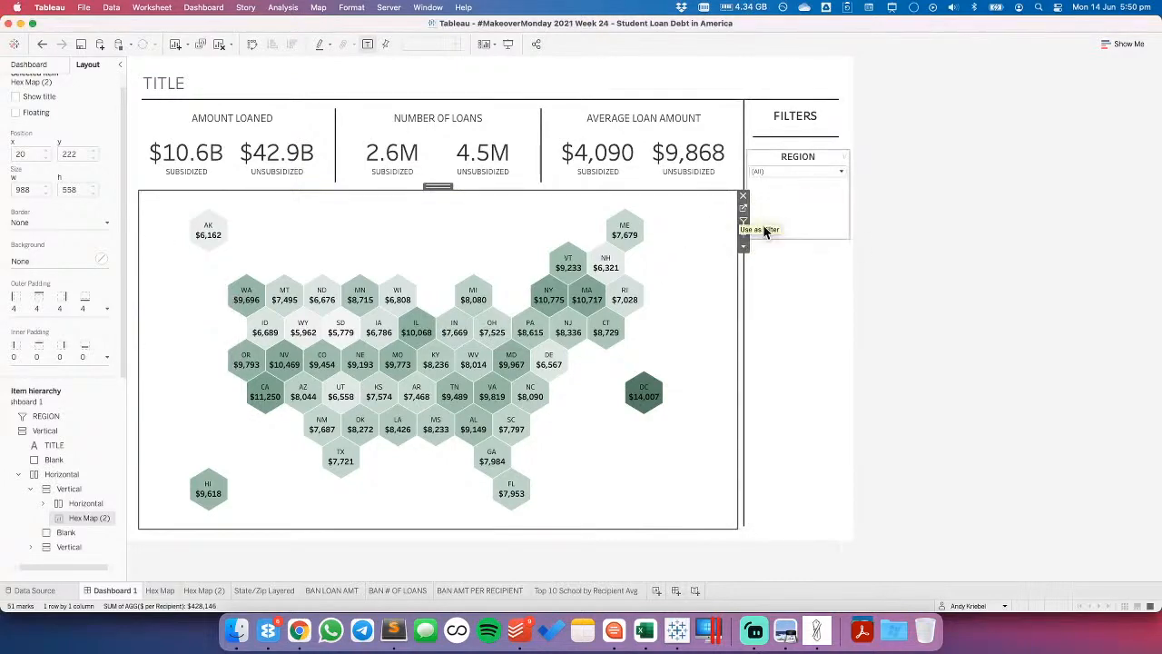
- Show the hex map's SUB_REGION filter on the dashboard
left_click(743, 245)
mouse_move(795, 324)
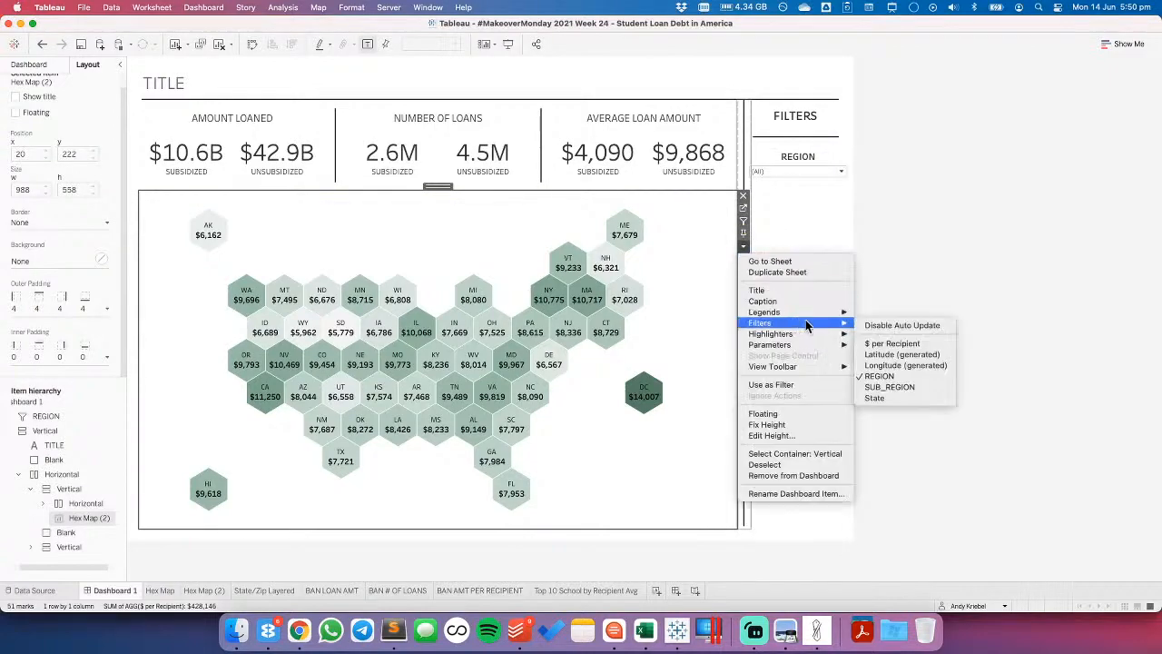
left_click(890, 387)
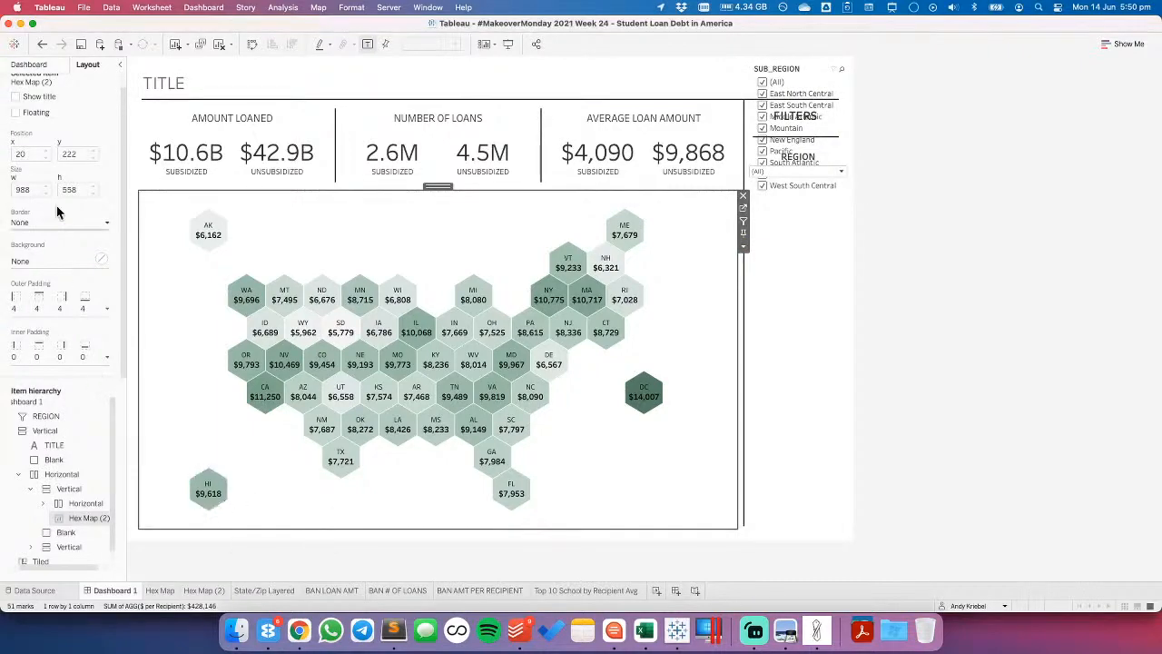
- Select the SUB_REGION filter inside the Tiled container and move it into the filters column below the FILTERS heading's line
scroll(47, 515, "down", 1)
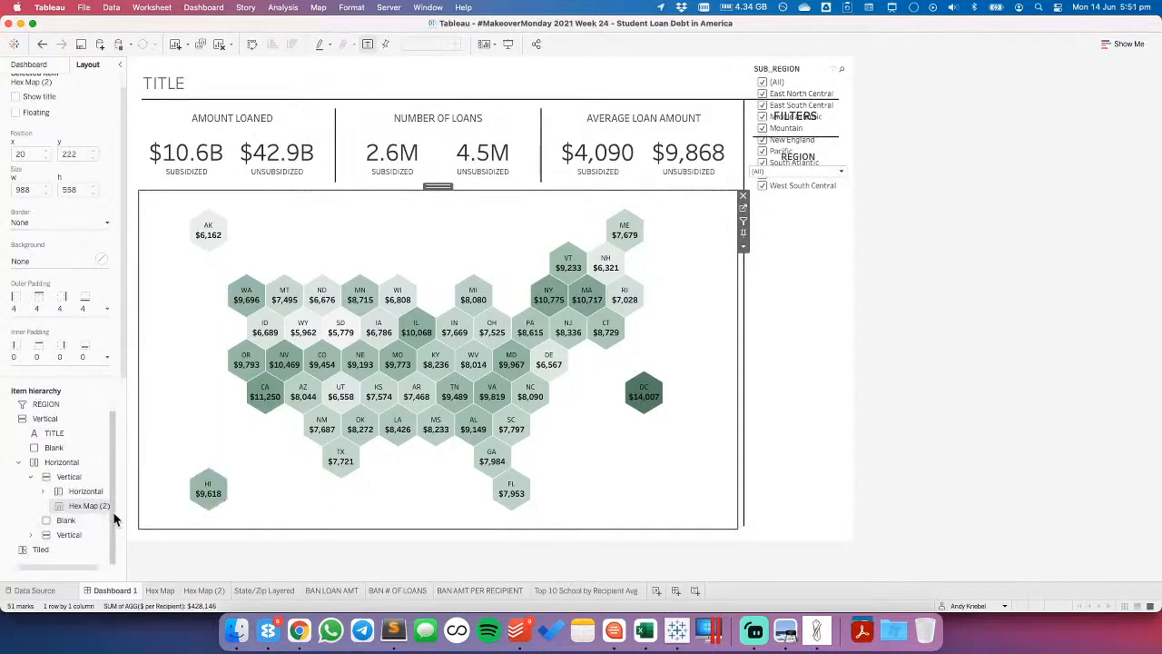
left_click(22, 551)
left_click(23, 552)
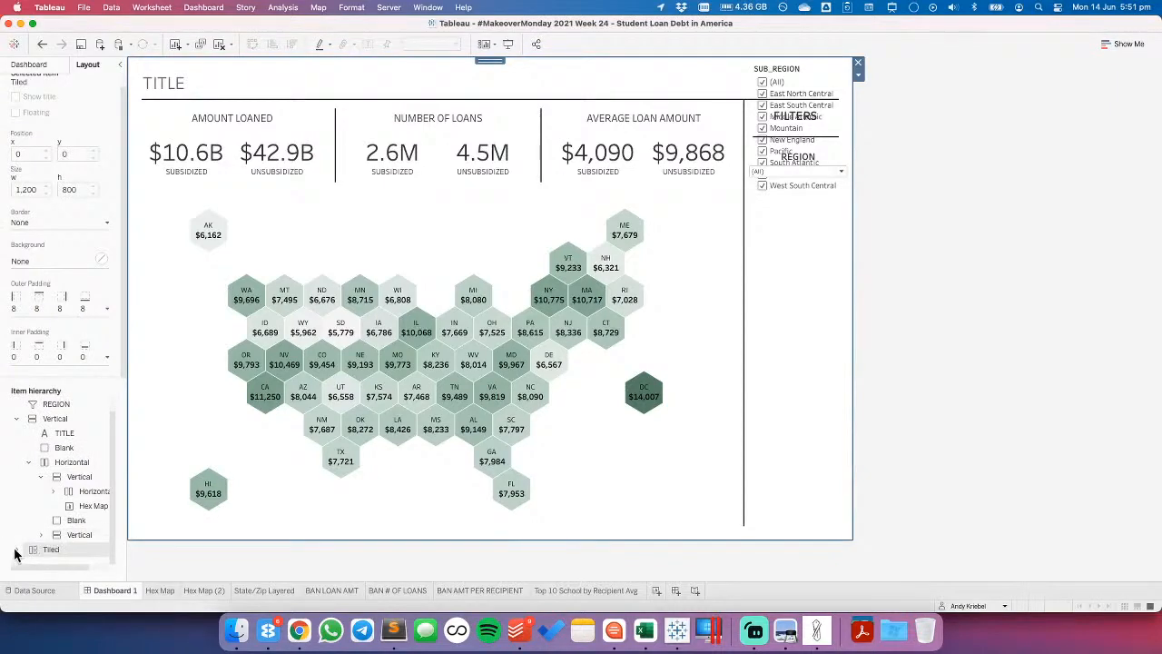
left_click(16, 550)
scroll(65, 533, "down", 1)
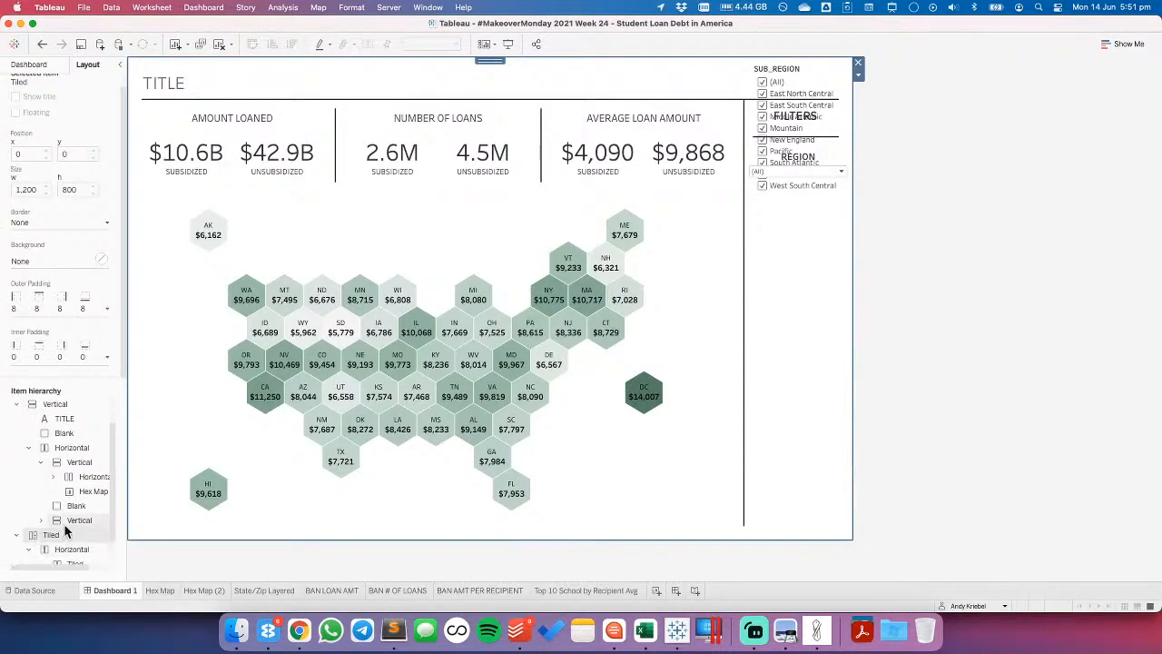
scroll(64, 532, "down", 2)
left_click(42, 551)
left_click(79, 562)
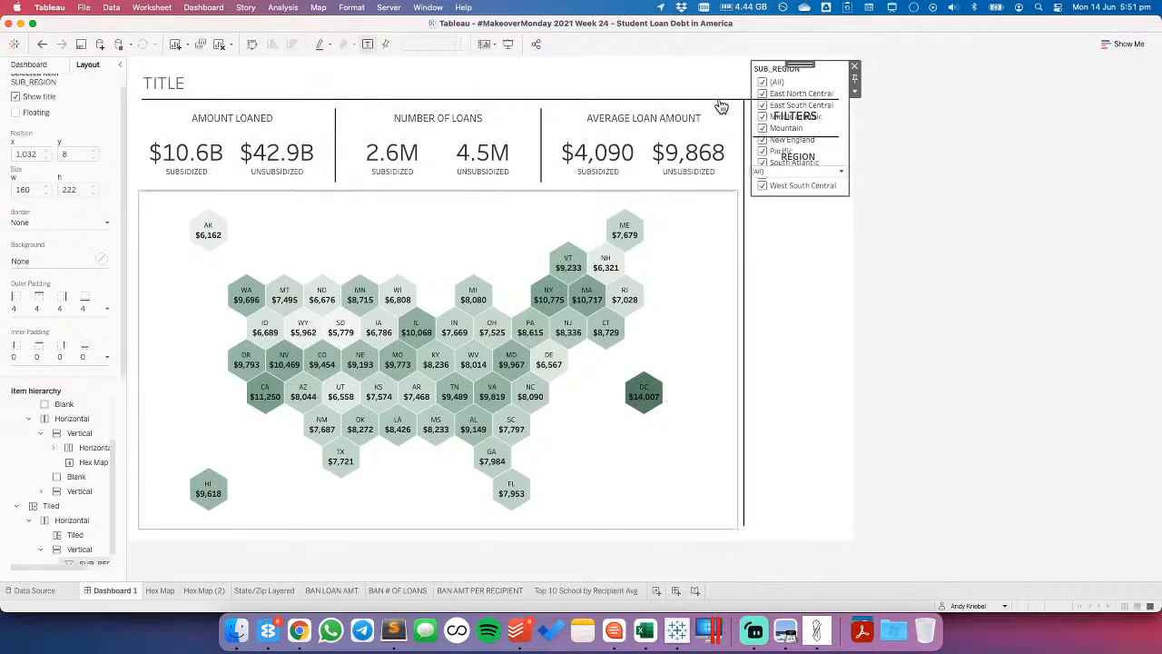
left_click_drag(796, 65, 800, 158)
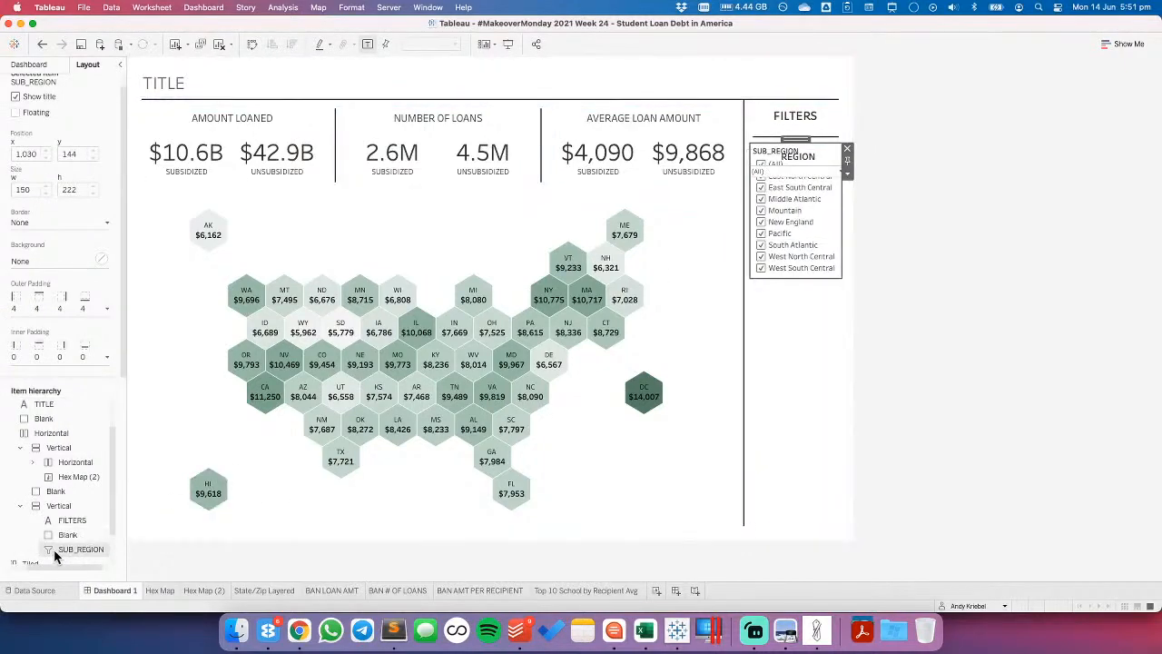
- Dock the floating REGION filter in the filters column between the heading's line and the SUB_REGION filter
scroll(68, 525, "up", 2)
left_click(36, 406)
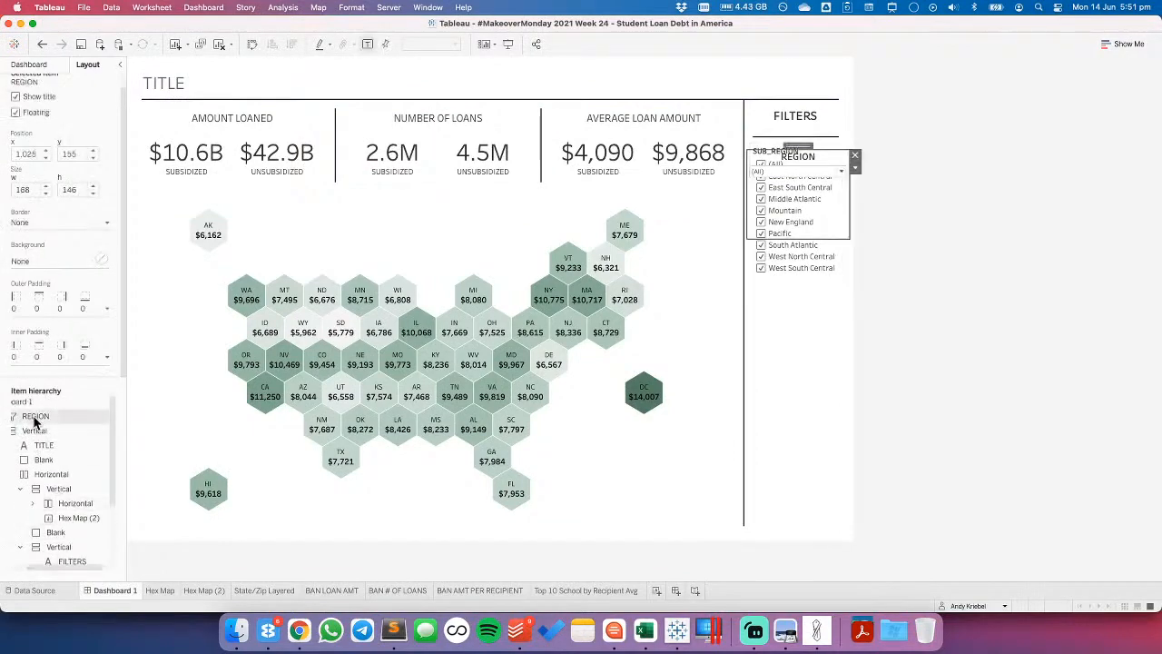
left_click_drag(797, 155, 795, 140)
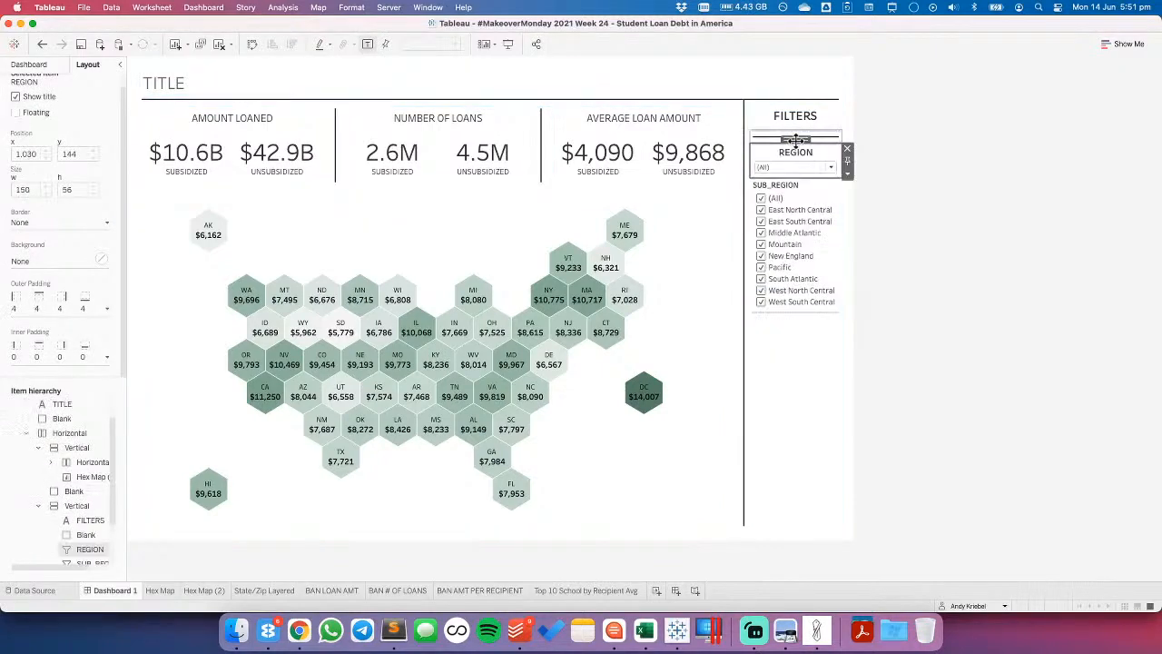
- Change the SUB_REGION filter to a Multiple Values (dropdown) control showing Only Relevant Values
left_click(817, 189)
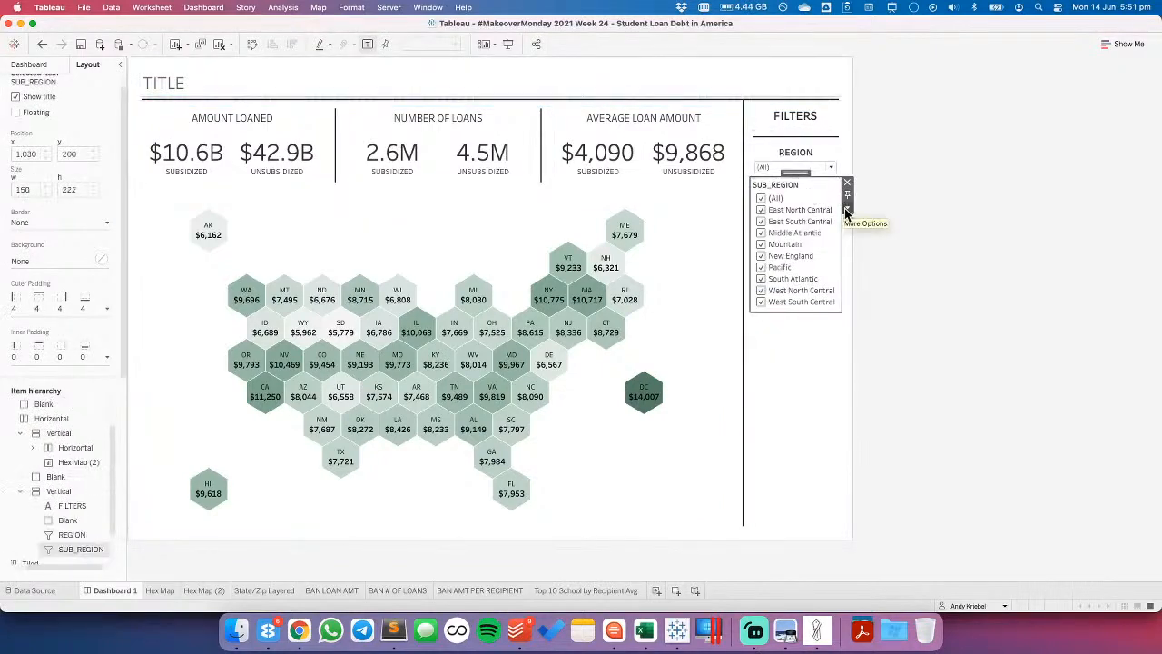
left_click(846, 208)
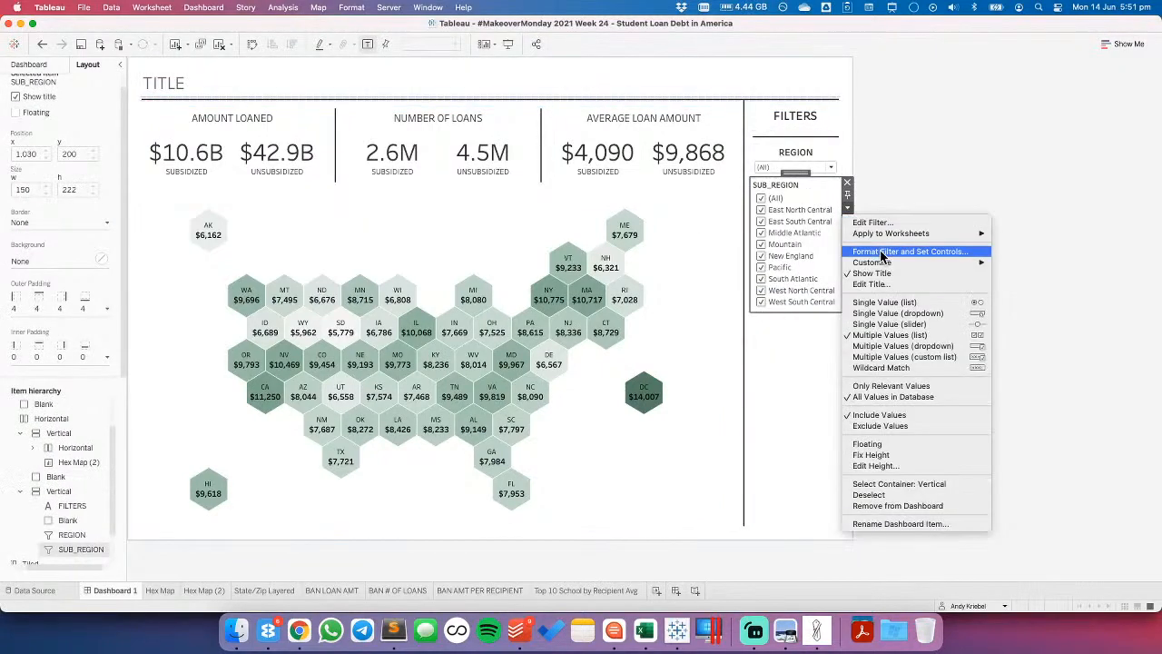
left_click(890, 347)
left_click(846, 208)
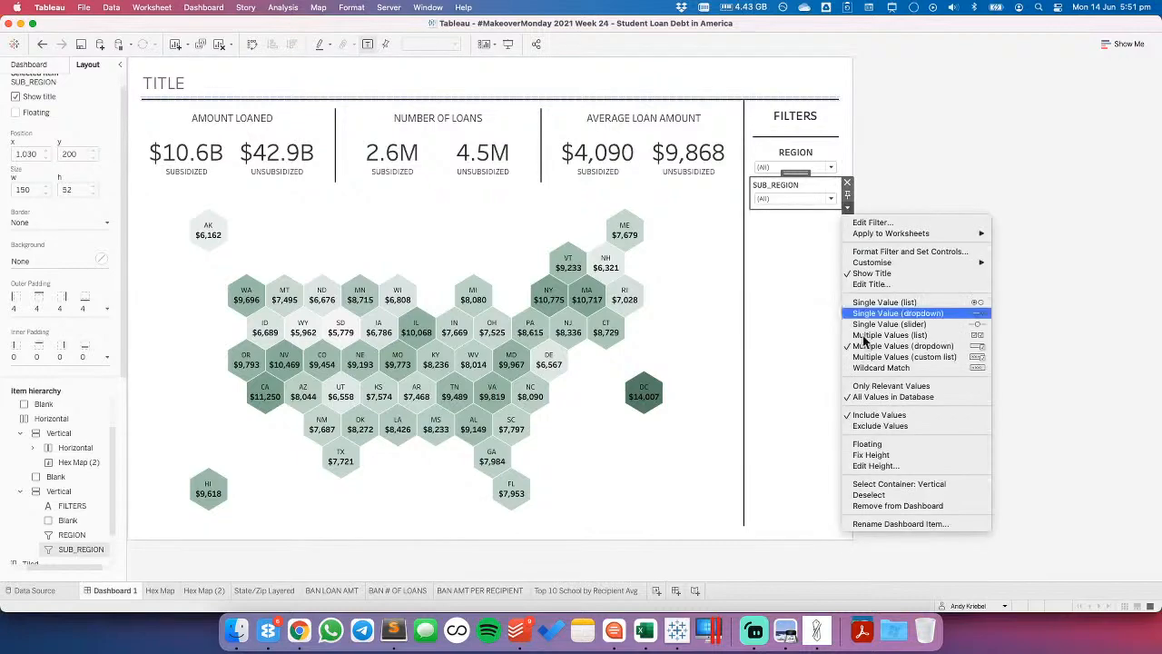
left_click(885, 385)
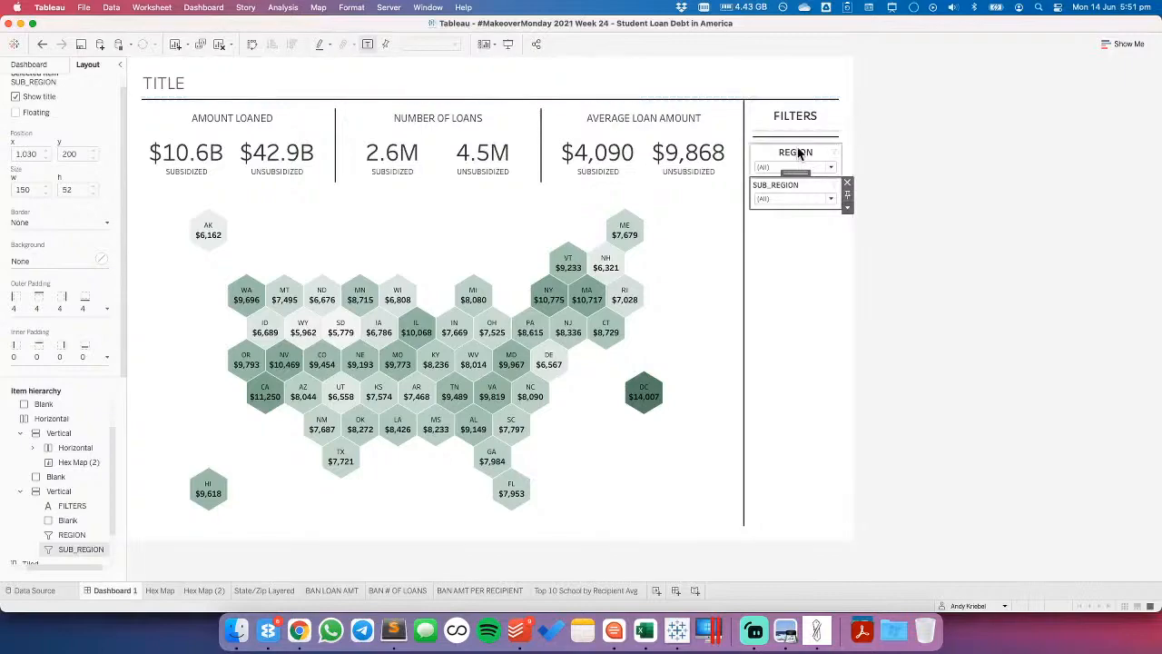
- Retitle the SUB_REGION filter as SUB-REGION, centre the title and set its font size to 12
double_click(778, 192)
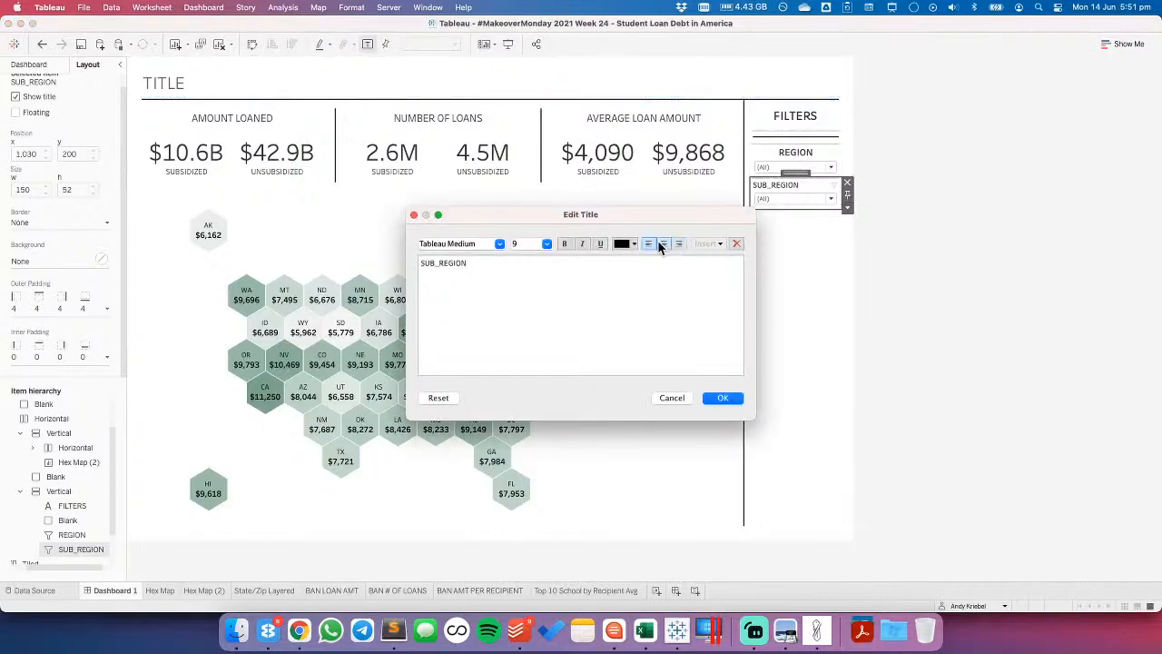
left_click(664, 243)
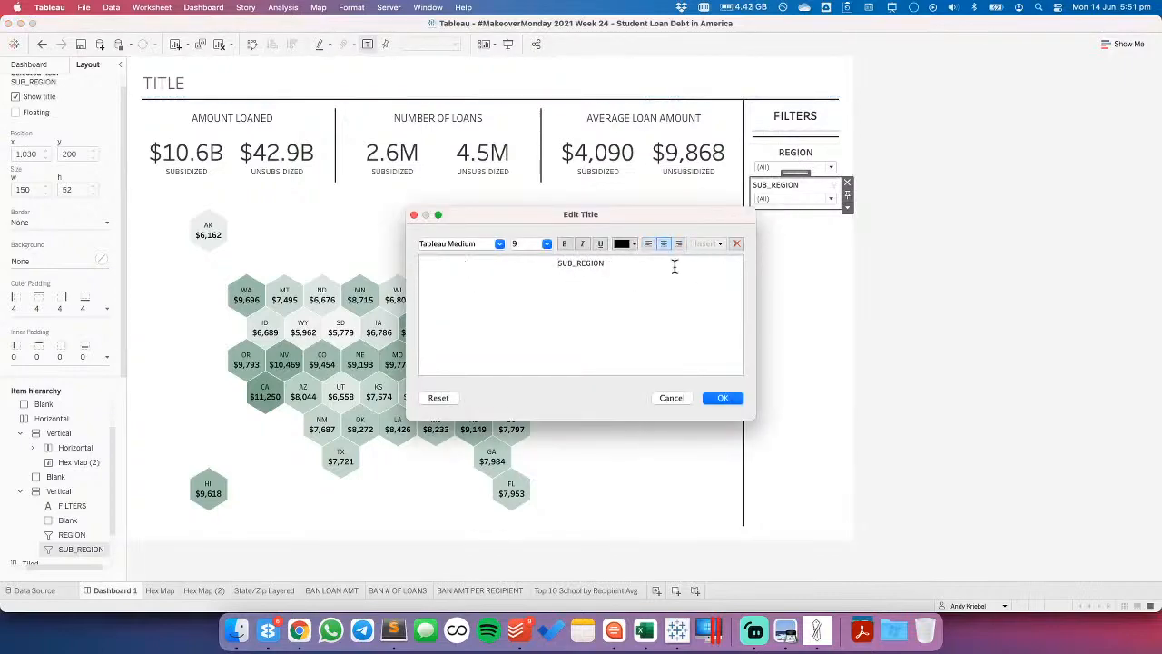
key("BackSpace")
type("-")
left_click_drag(627, 283, 577, 247)
left_click(546, 243)
left_click(518, 273)
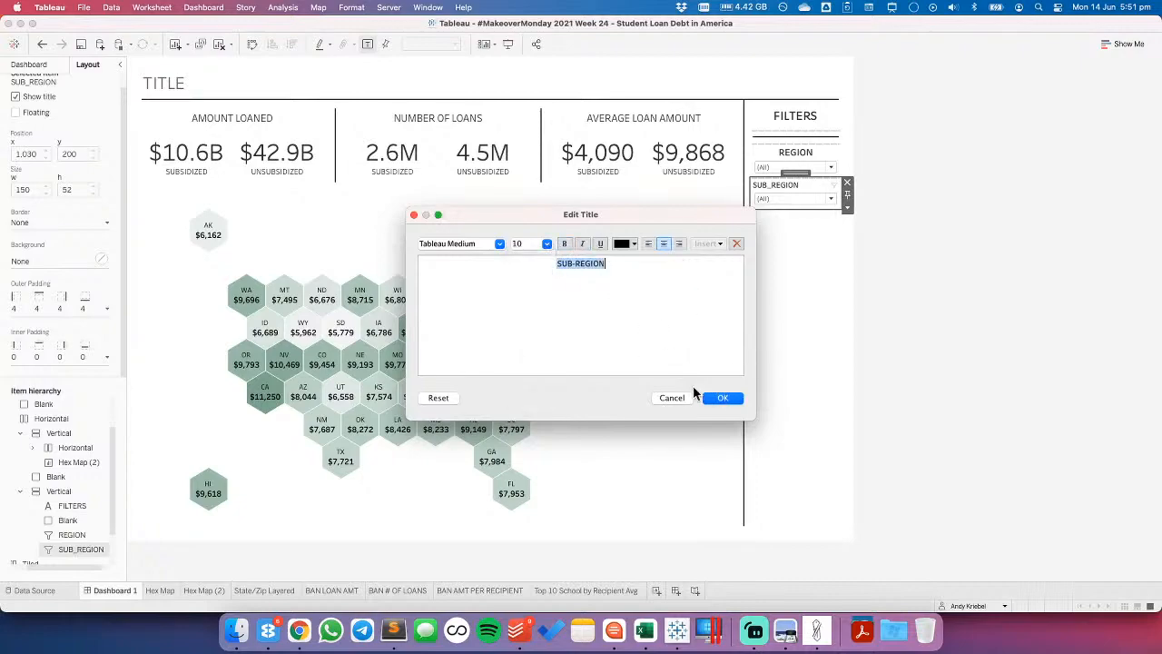
left_click(546, 244)
left_click(535, 289)
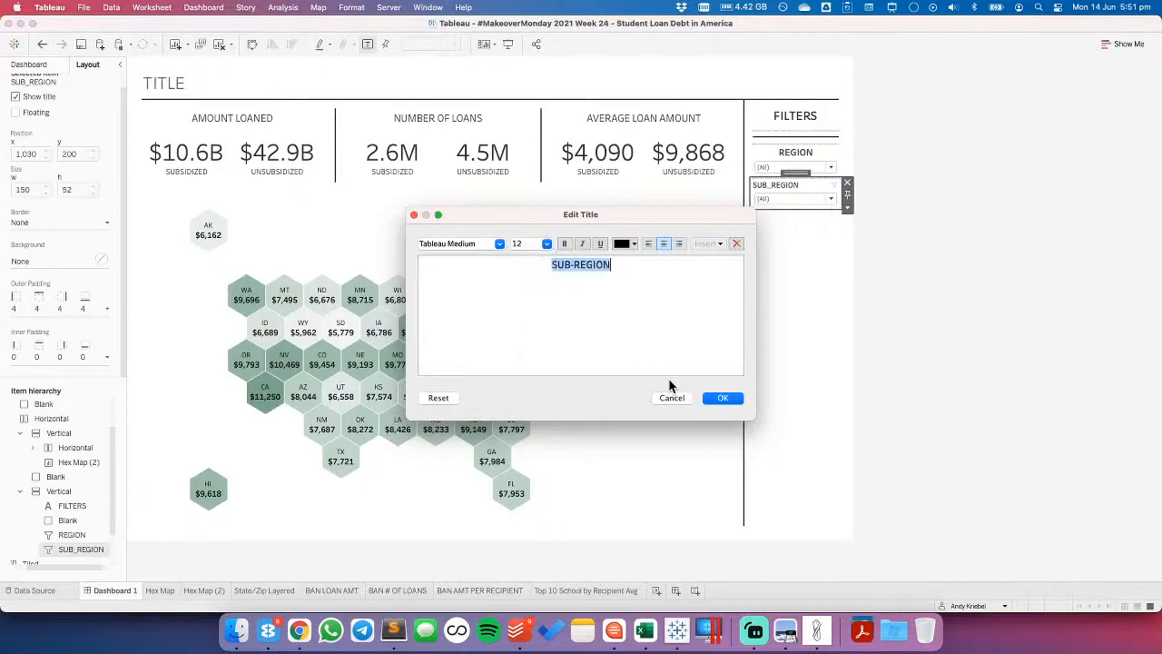
left_click(717, 397)
left_click(1006, 257)
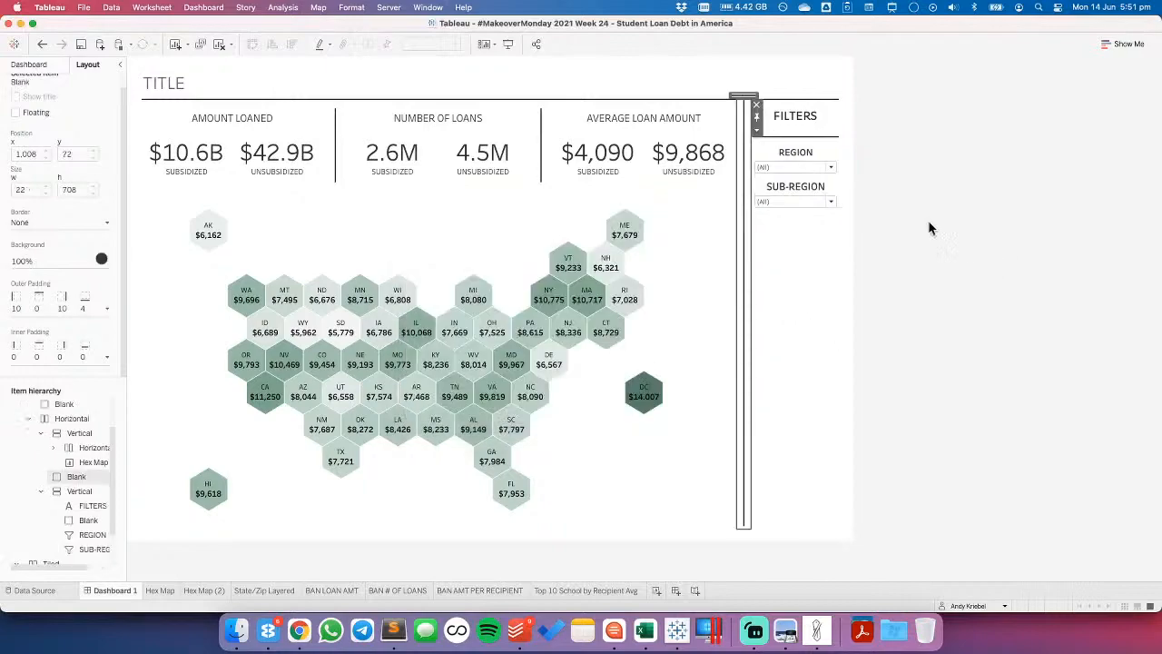
- Set the font size of the REGION filter's title to 10
double_click(783, 156)
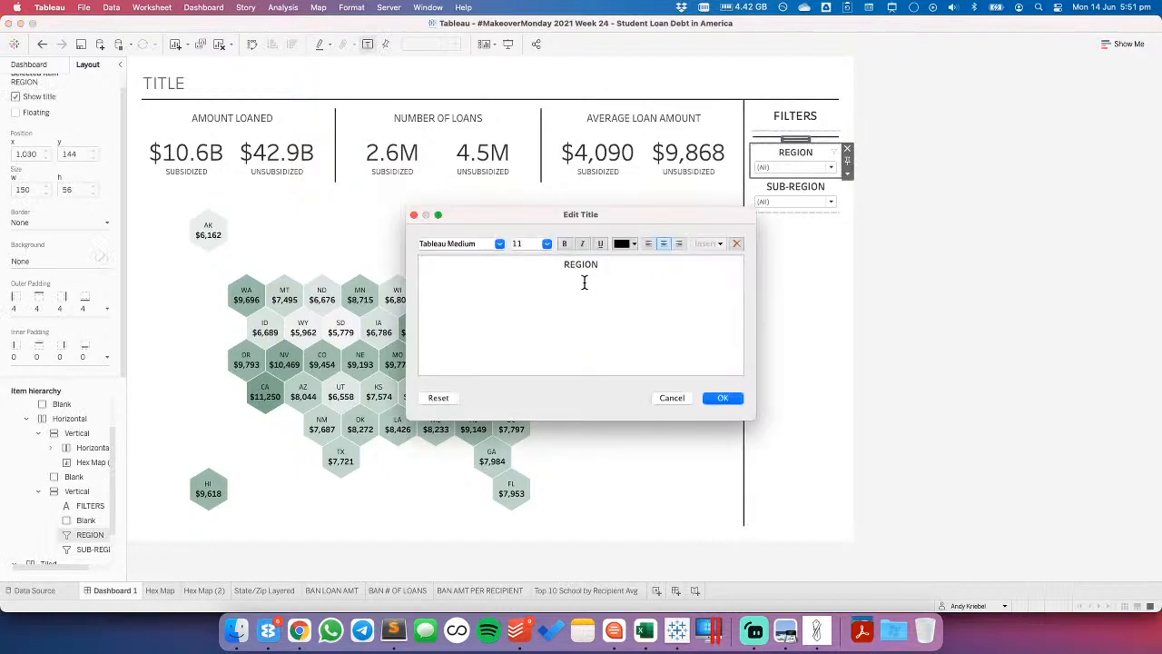
key("super+a")
left_click(547, 244)
left_click(532, 273)
left_click(718, 398)
- Reduce the font size of the SUB-REGION filter's title to 10
double_click(795, 185)
key("super+a")
left_click(547, 244)
left_click(529, 271)
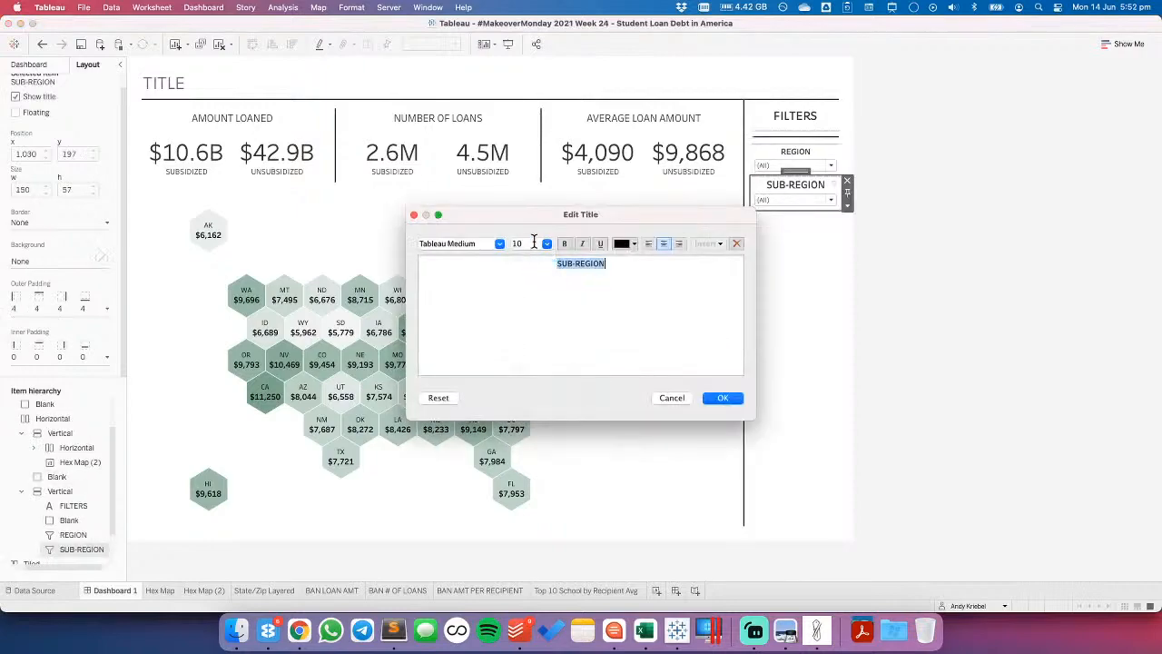
left_click(724, 401)
left_click(980, 278)
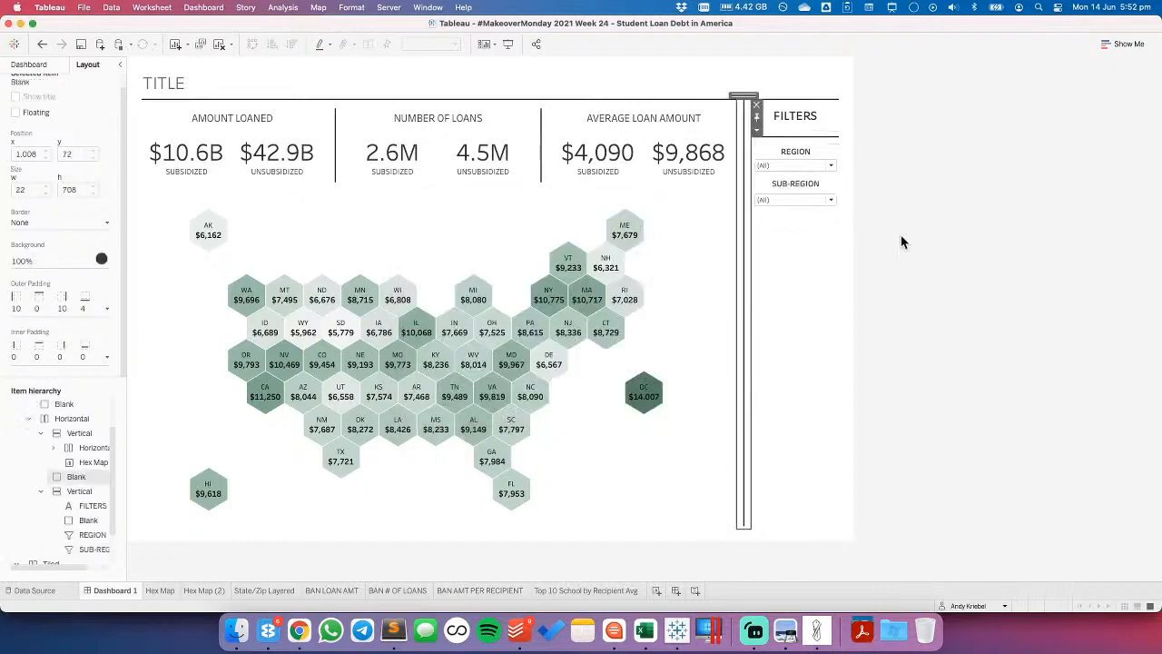
- Unlink the SUB-REGION filter's outer padding sides and set its top outer padding to 10
left_click(816, 190)
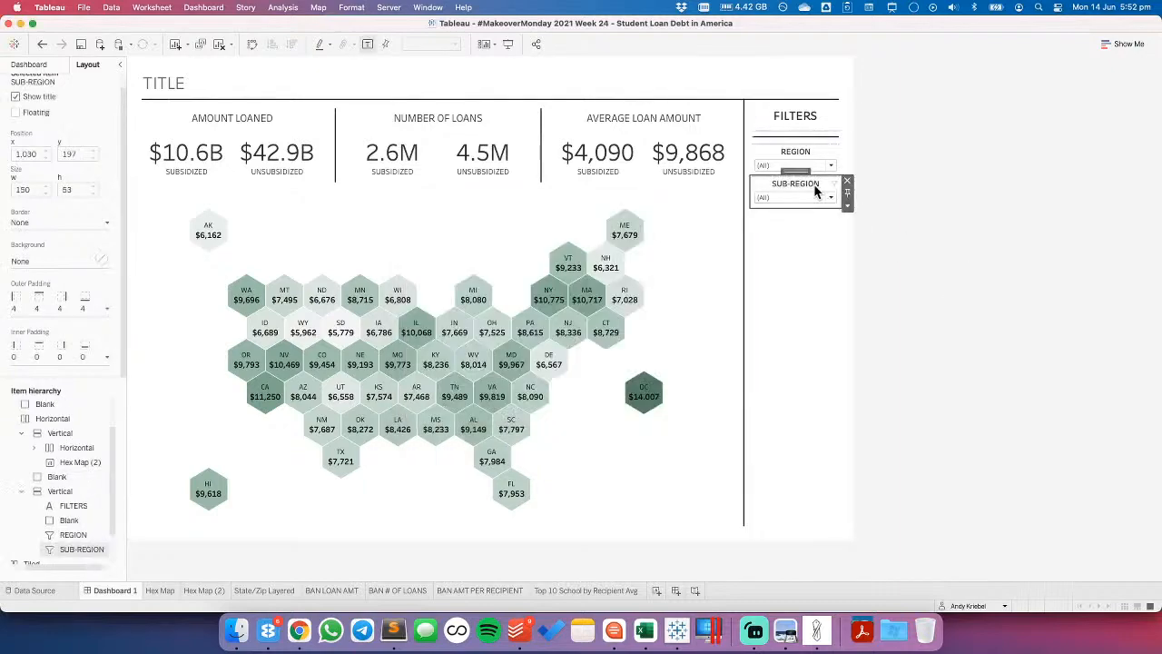
left_click(31, 65)
left_click(88, 65)
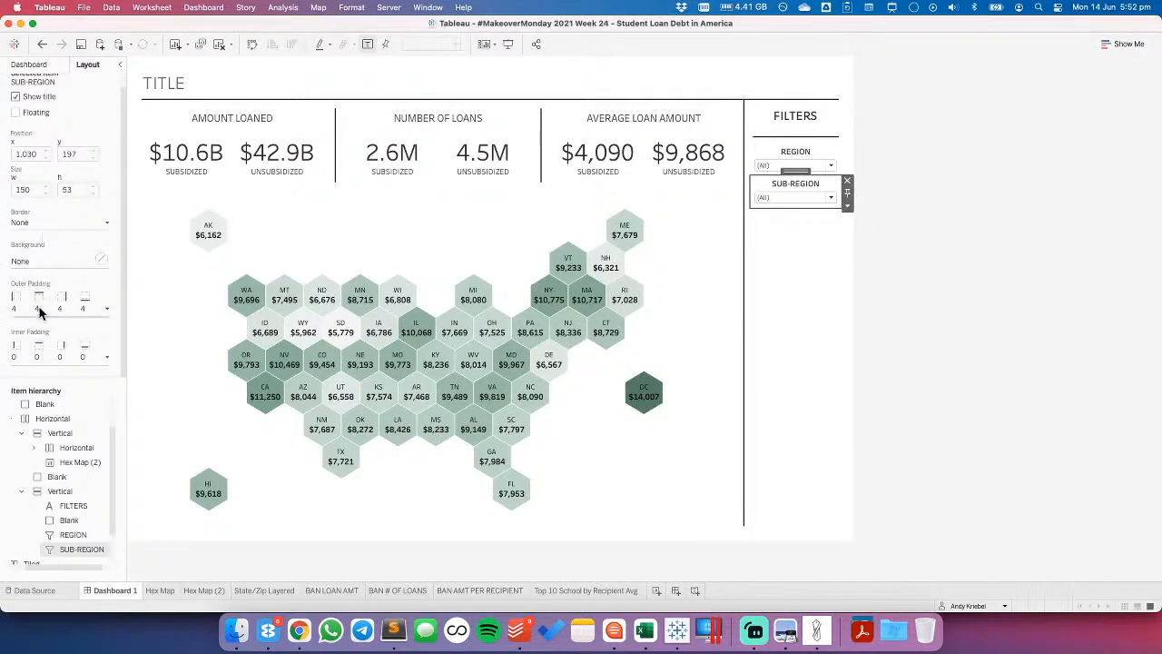
left_click(42, 315)
left_click(23, 327)
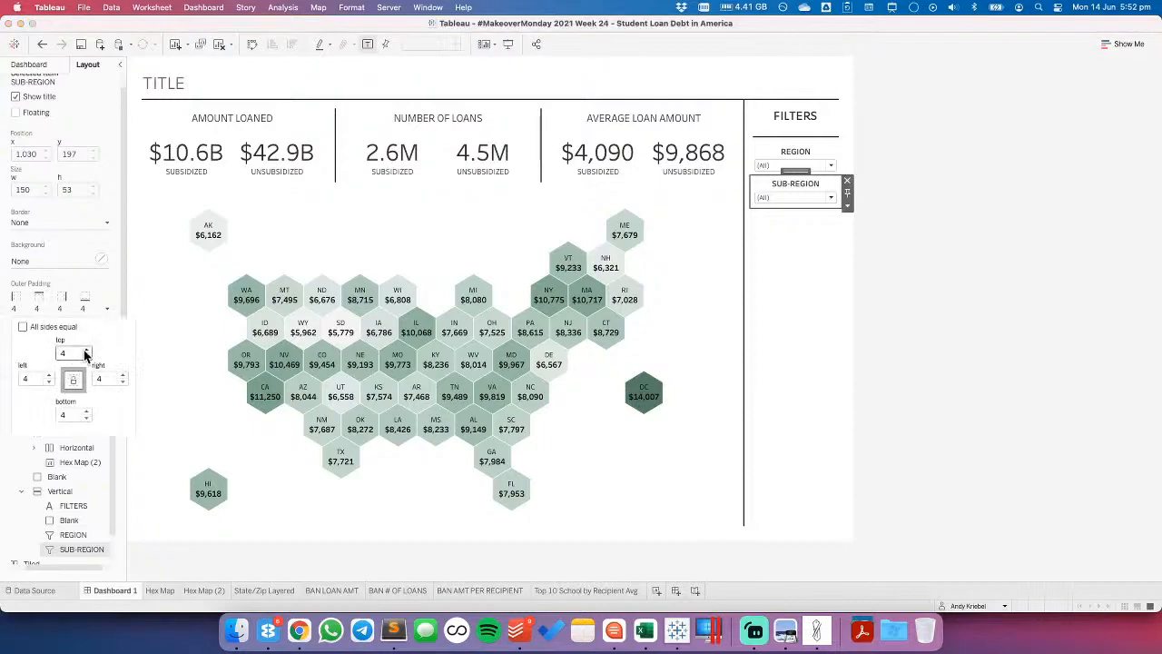
left_click(69, 354)
type("10")
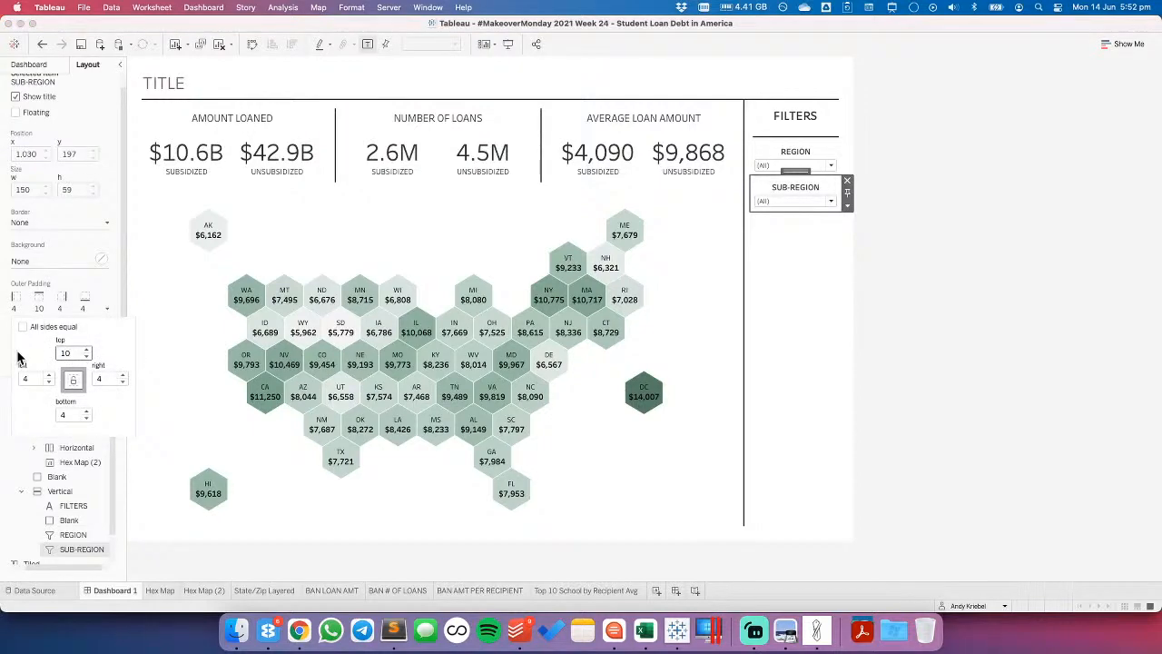
- Set the REGION filter's outer padding to 15 at the bottom and 4 on the other three sides
left_click(780, 160)
left_click(62, 310)
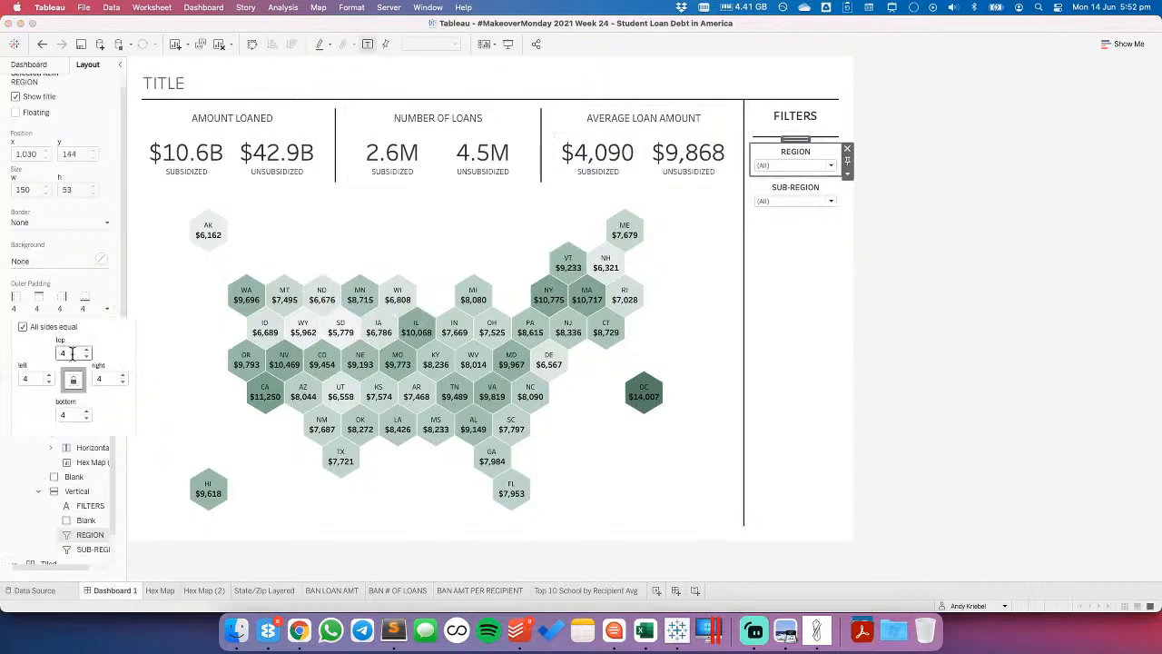
left_click(23, 328)
left_click_drag(69, 353, 57, 355)
type("10")
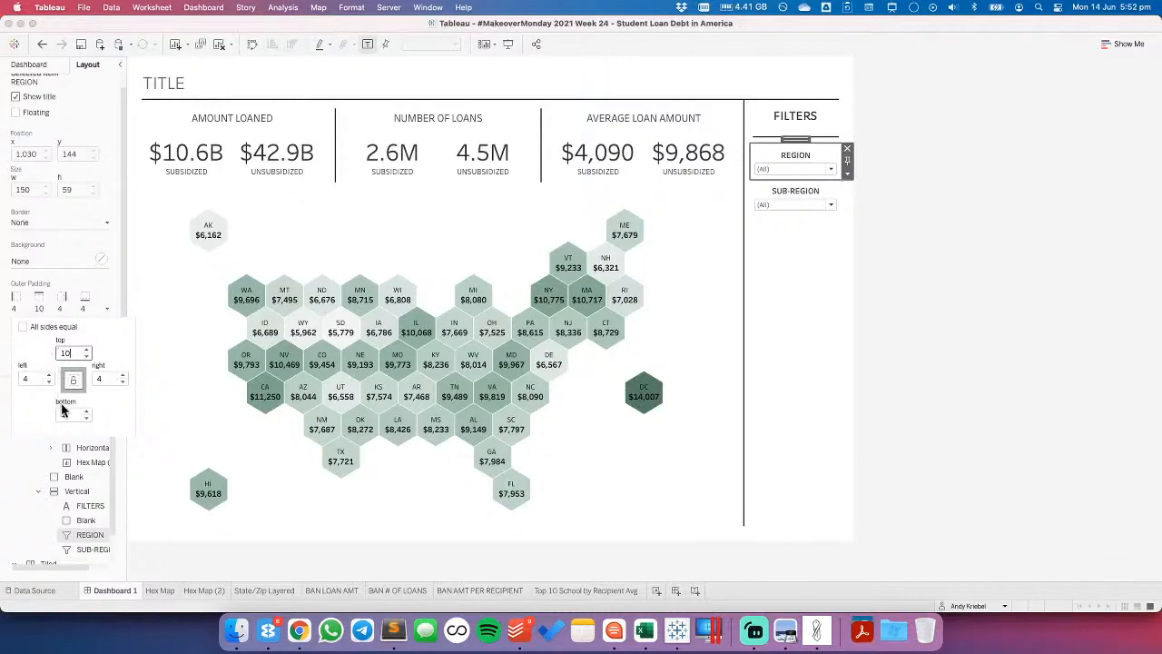
left_click_drag(64, 413, 56, 416)
type("10")
key("Return")
type("15")
key("Return")
left_click(67, 352)
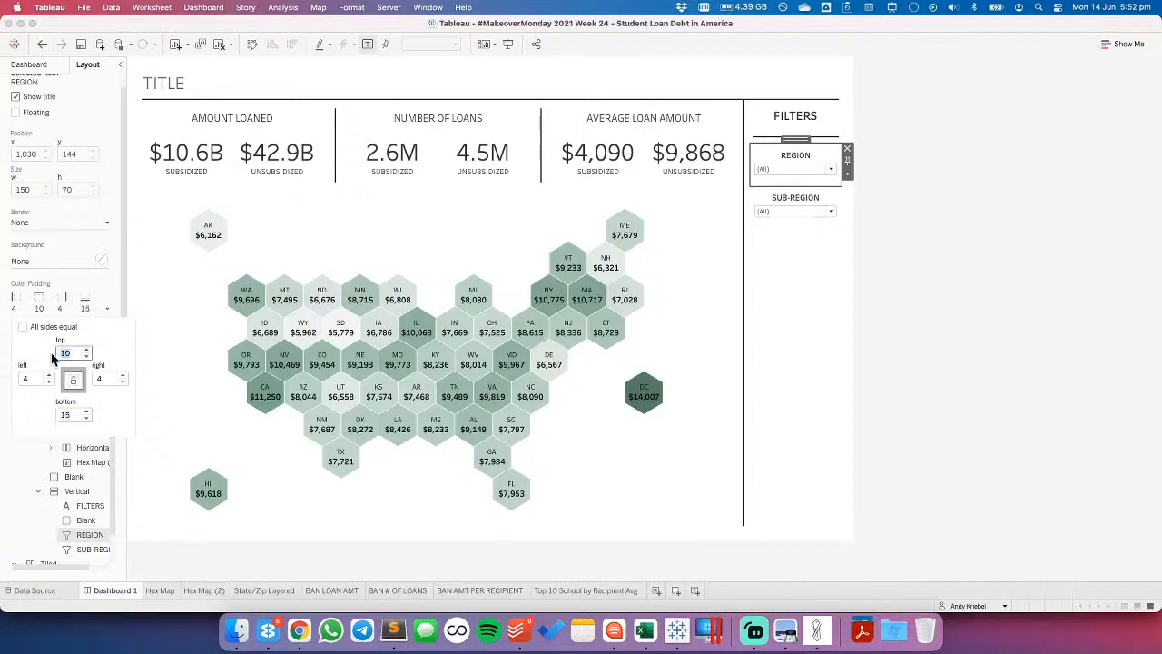
left_click(951, 241)
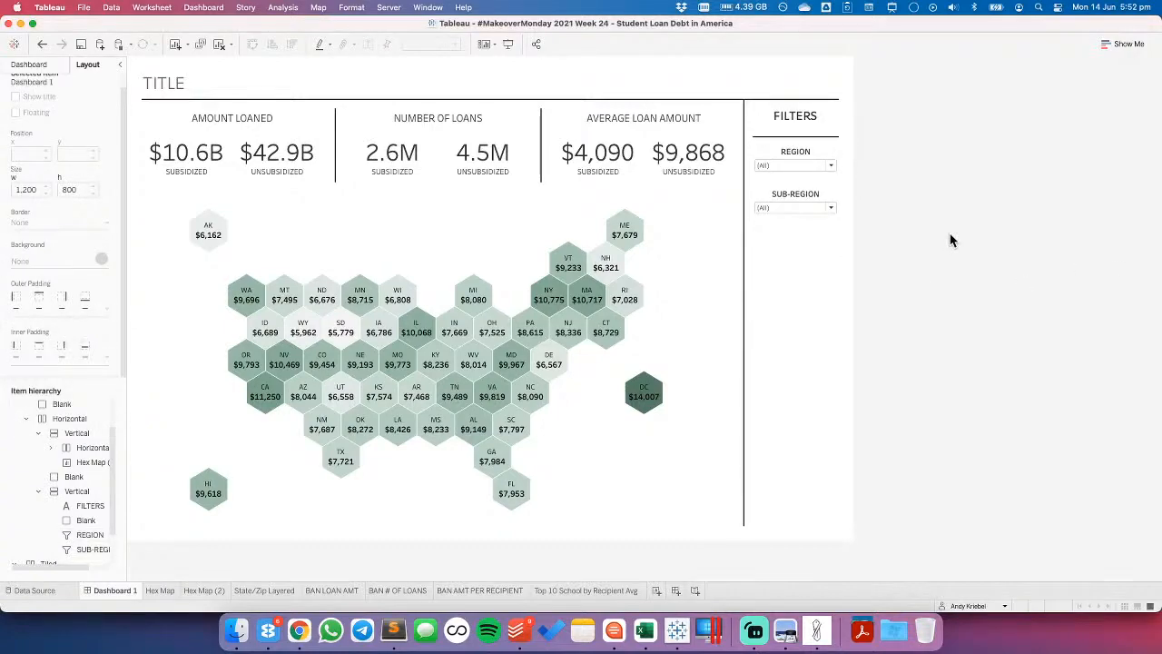
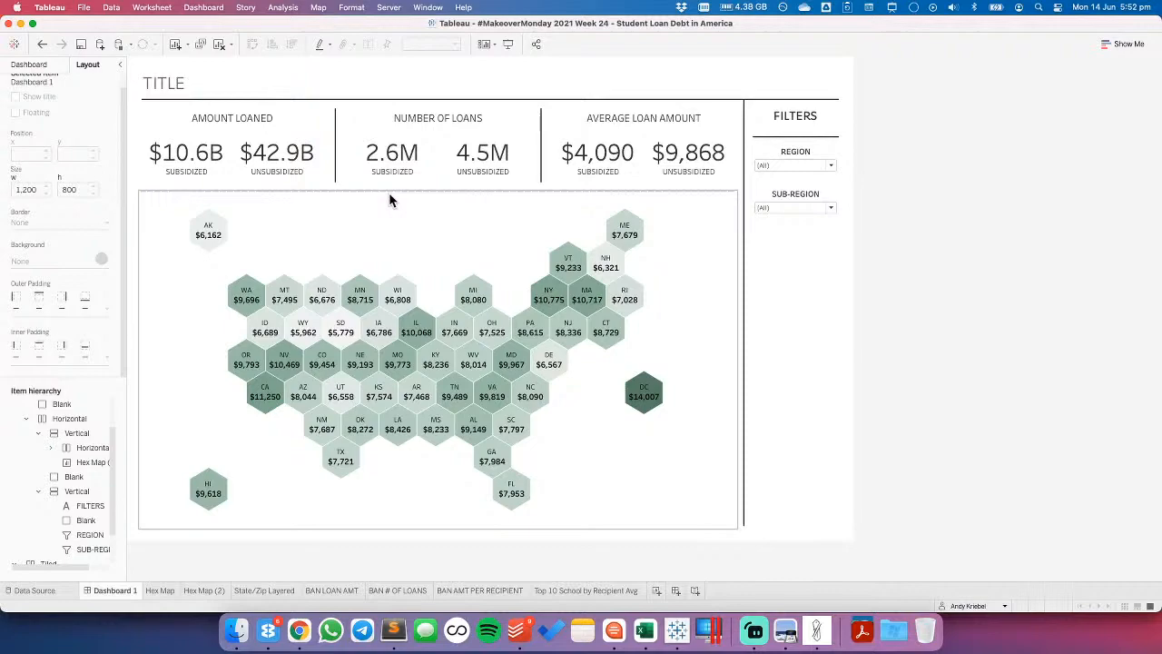
- Test the REGION filter with only MIDWEST and with only NORTHEAST selected, and reselect all regions
left_click(830, 165)
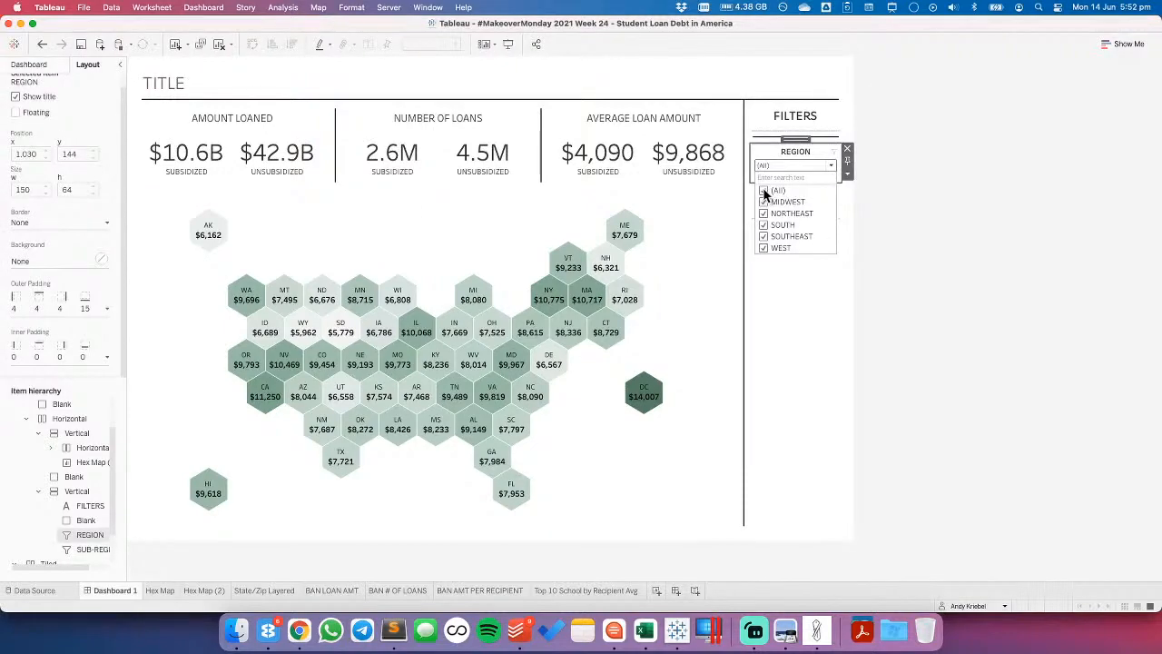
left_click(764, 191)
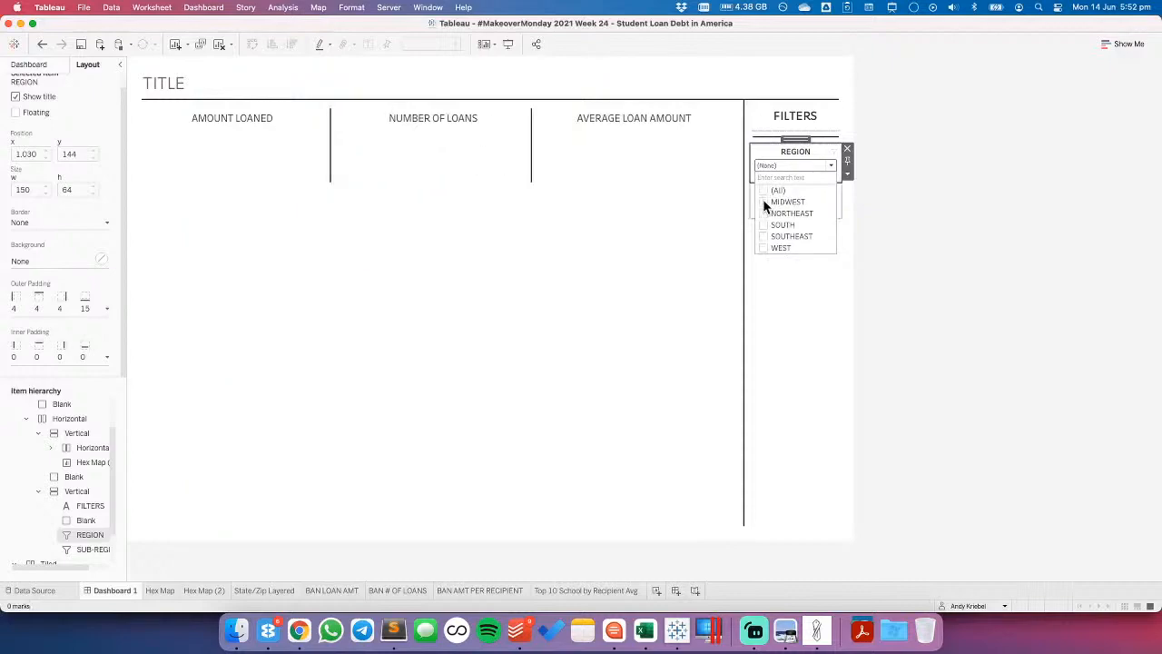
left_click(764, 201)
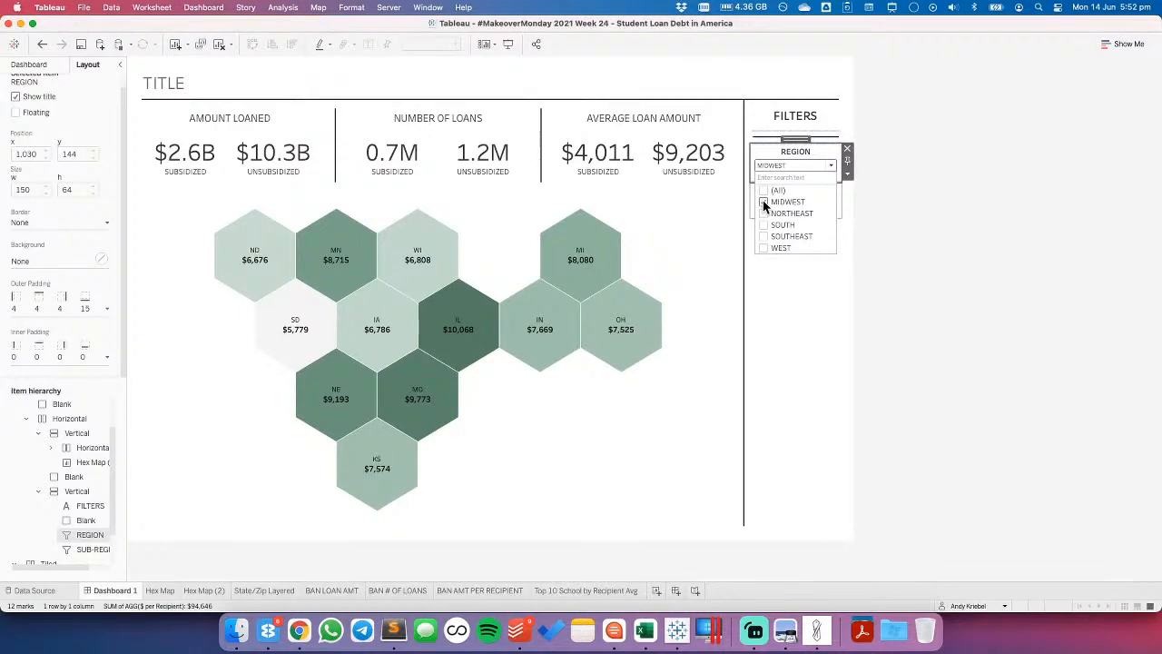
left_click(763, 208)
left_click(763, 214)
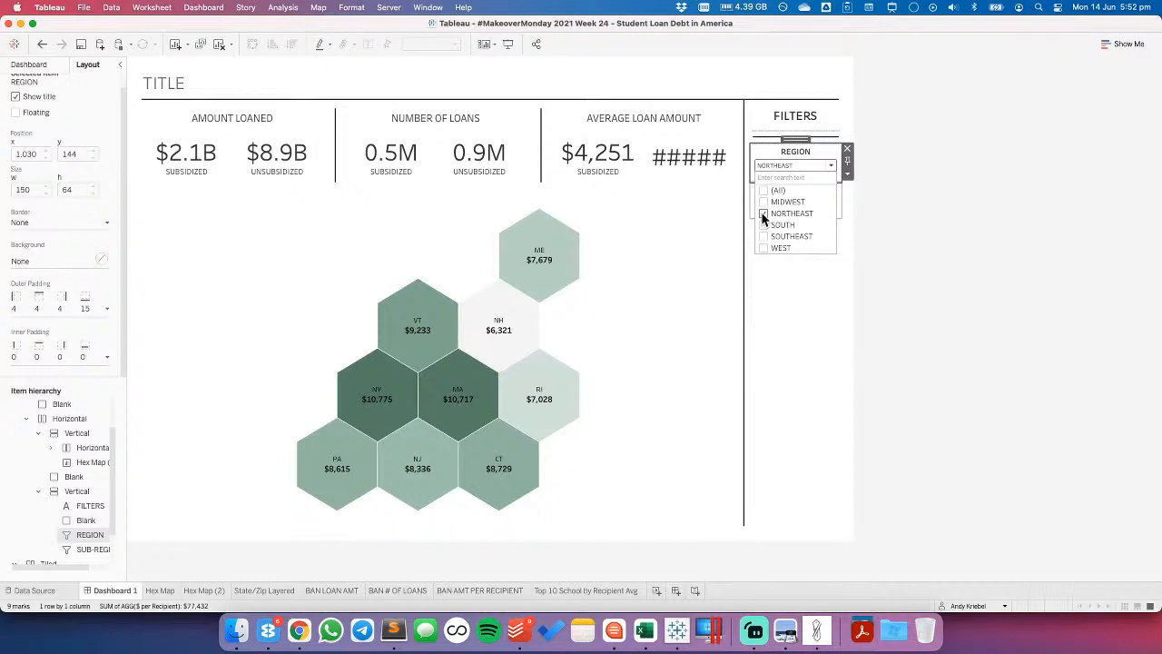
left_click(762, 190)
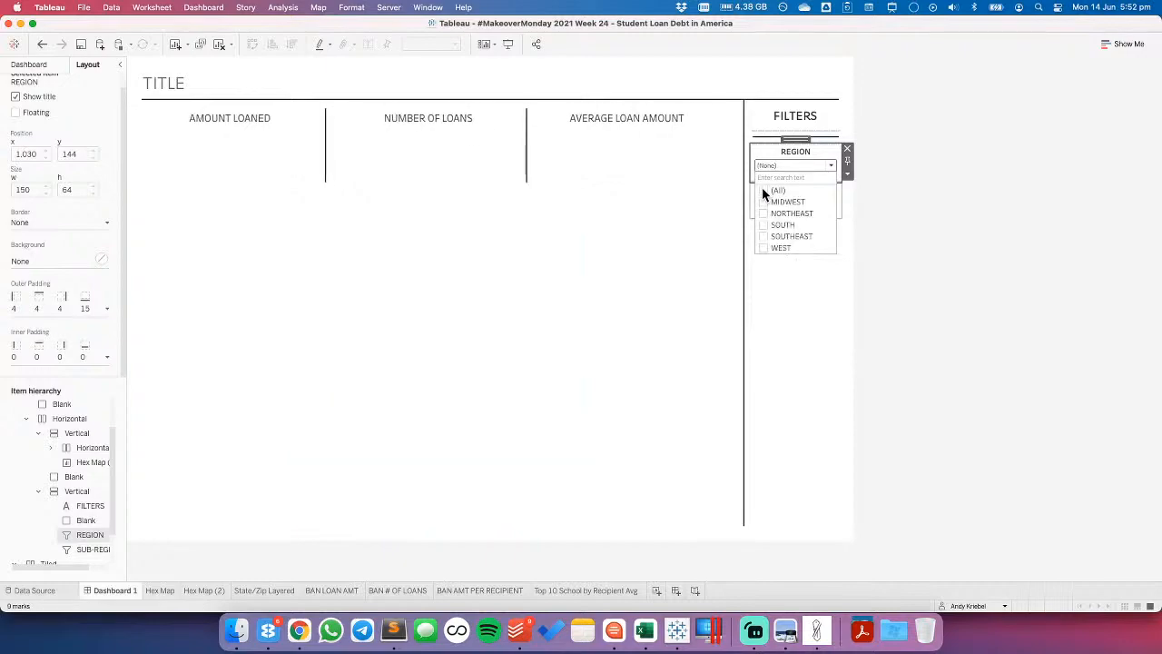
left_click(763, 190)
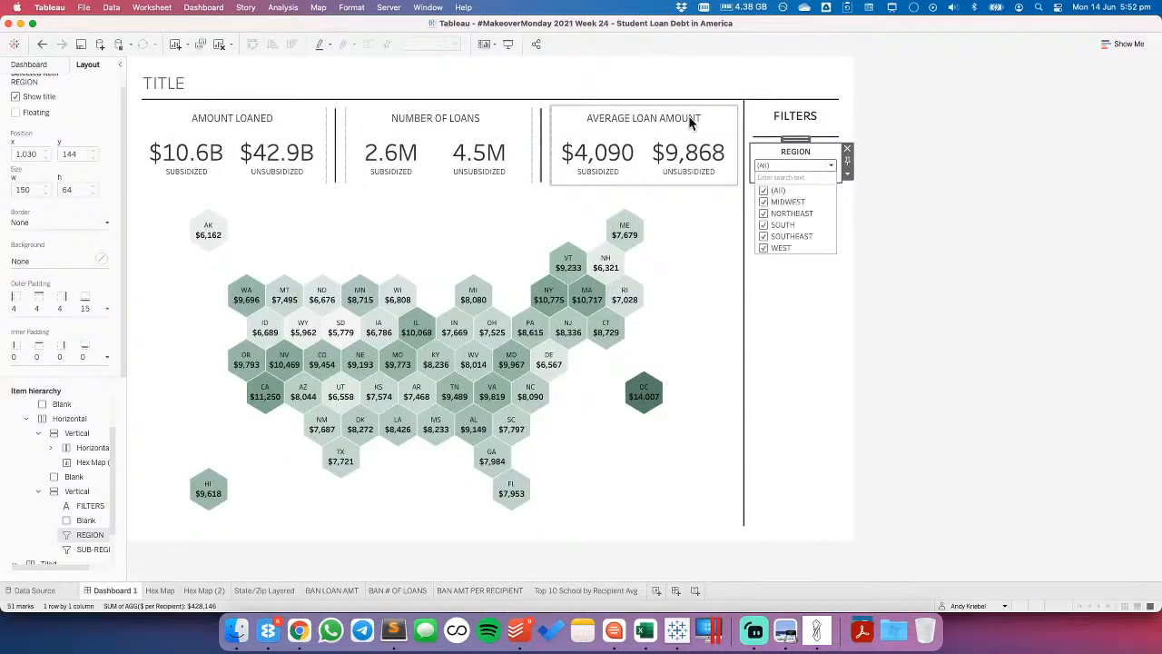
left_click(1015, 215)
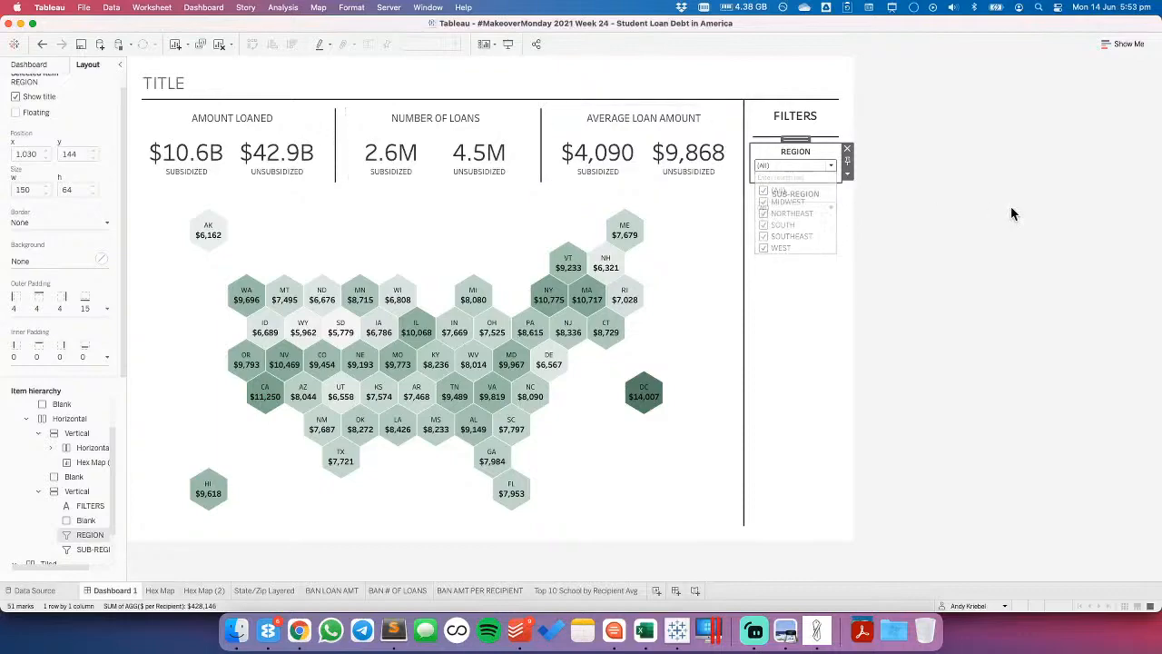
left_click(692, 126)
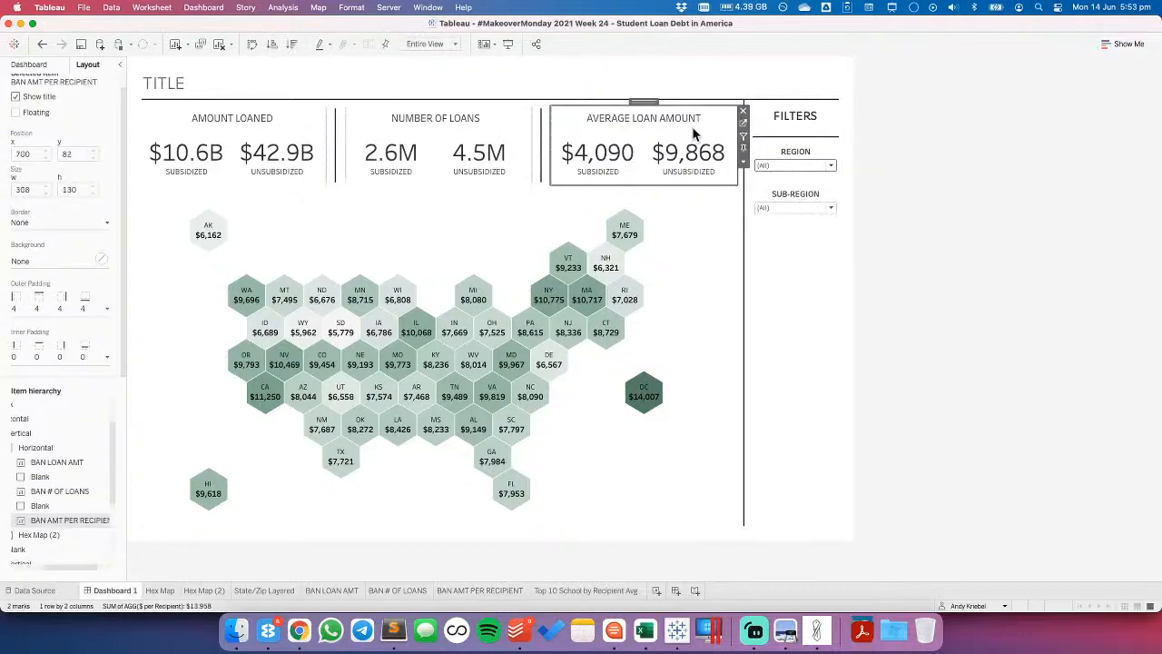
left_click(944, 154)
left_click(805, 118)
double_click(792, 94)
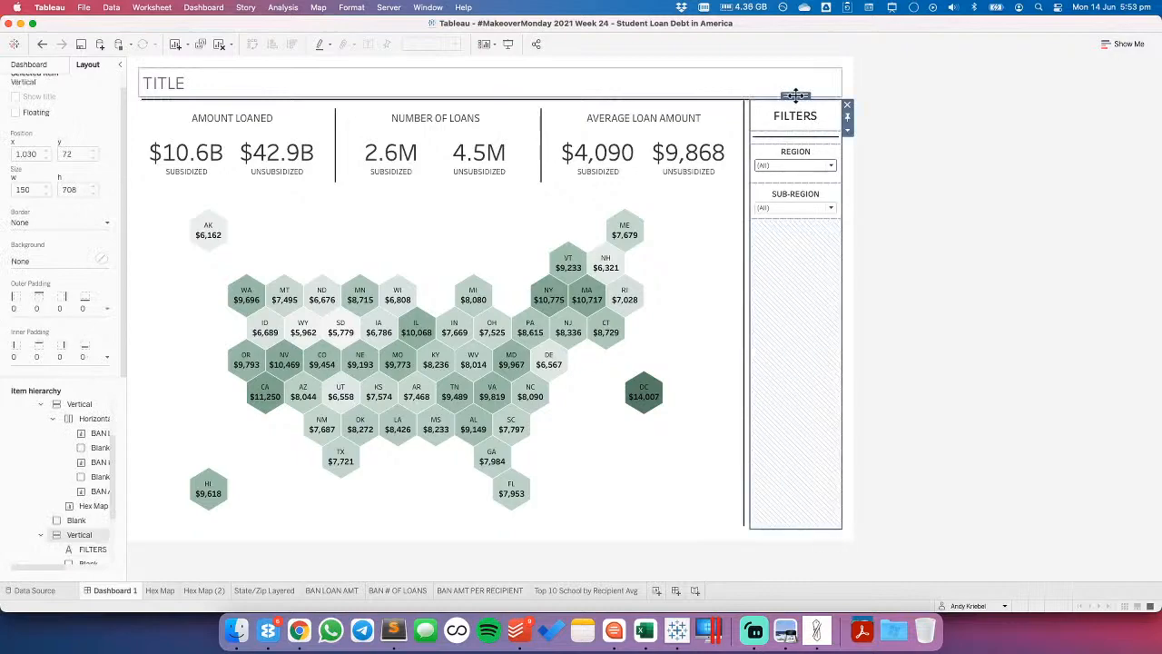
left_click(848, 132)
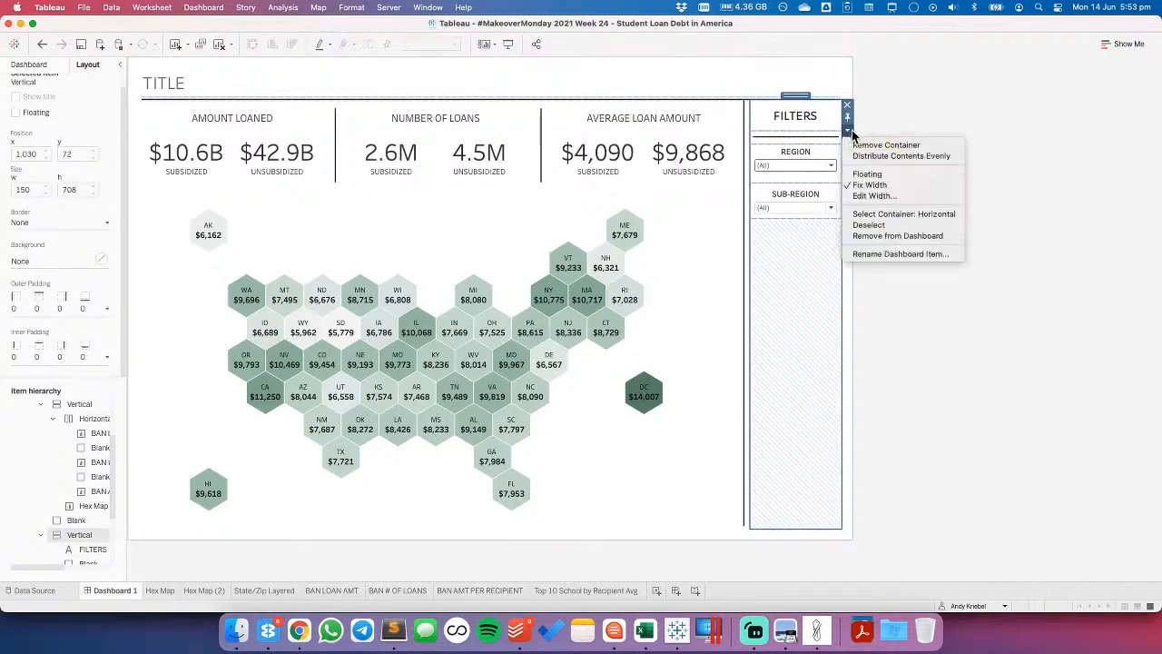
left_click(958, 106)
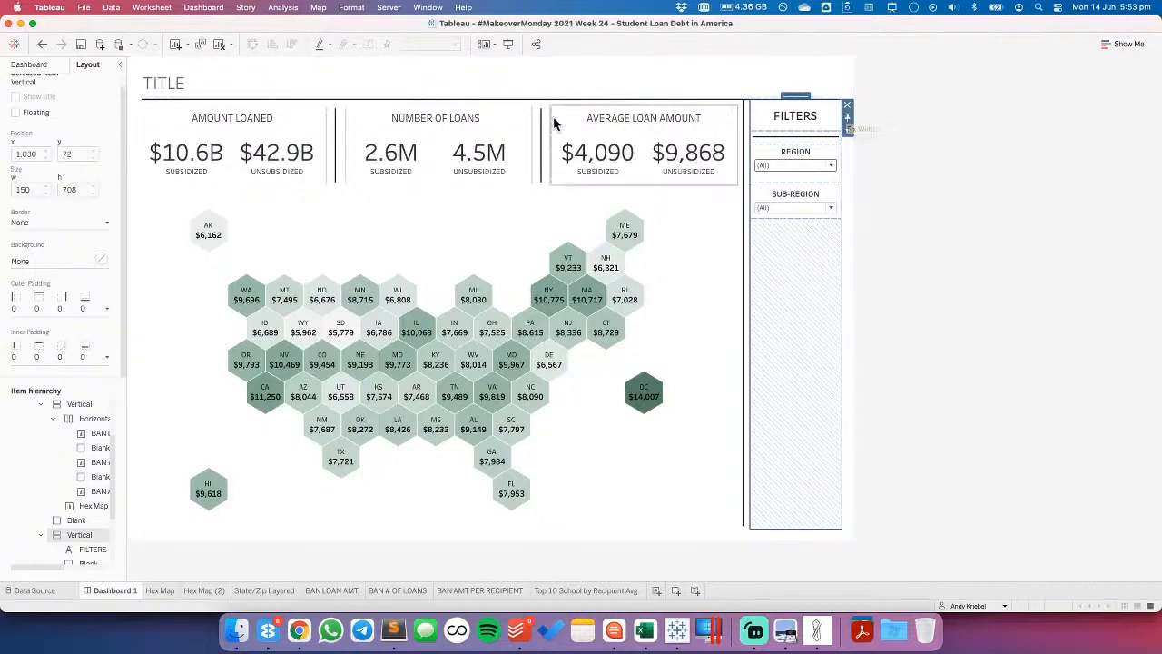
- Widen the dashboard's fixed custom size to 1300 px
left_click(28, 65)
left_click(45, 128)
left_click(63, 196)
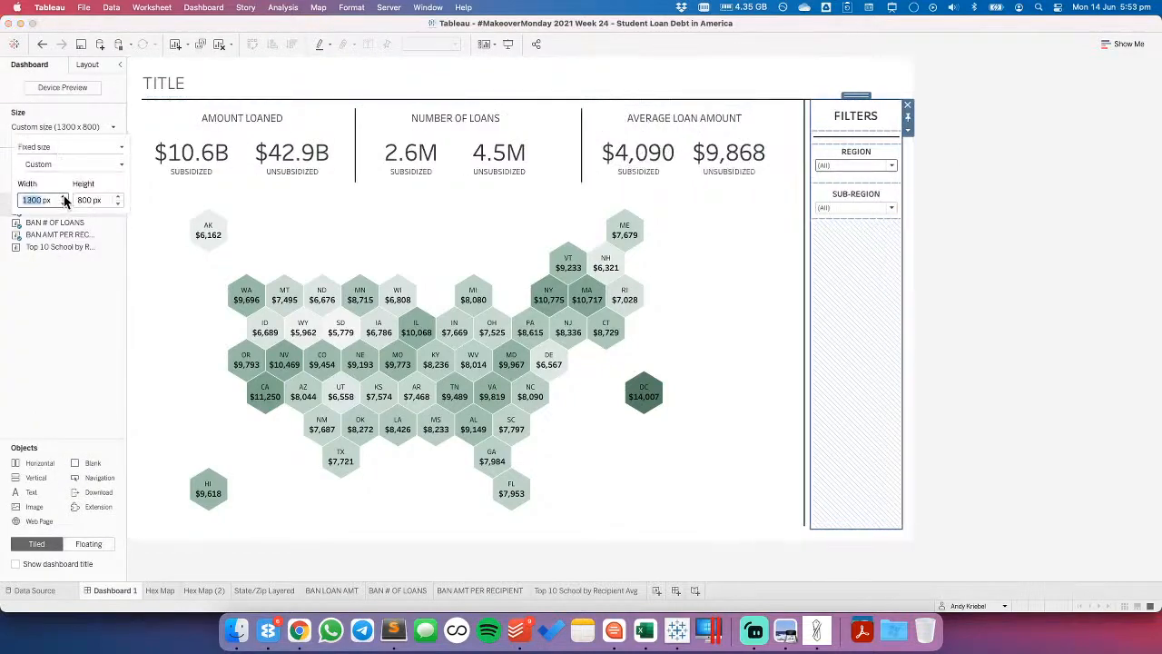
left_click(287, 117)
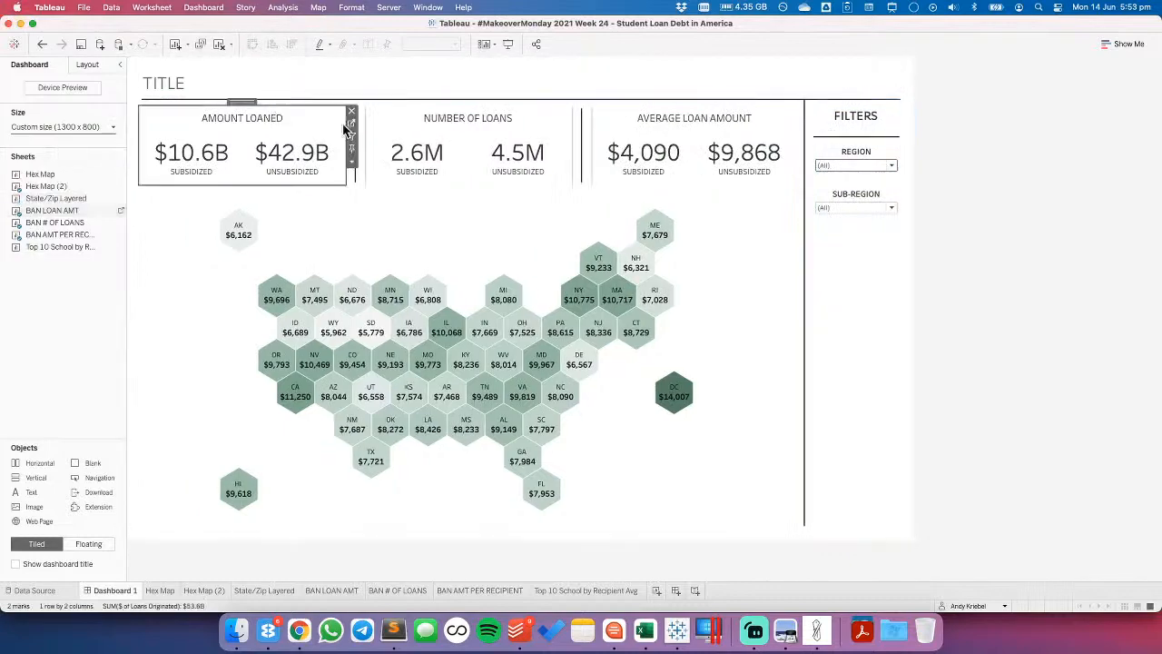
left_click(386, 150)
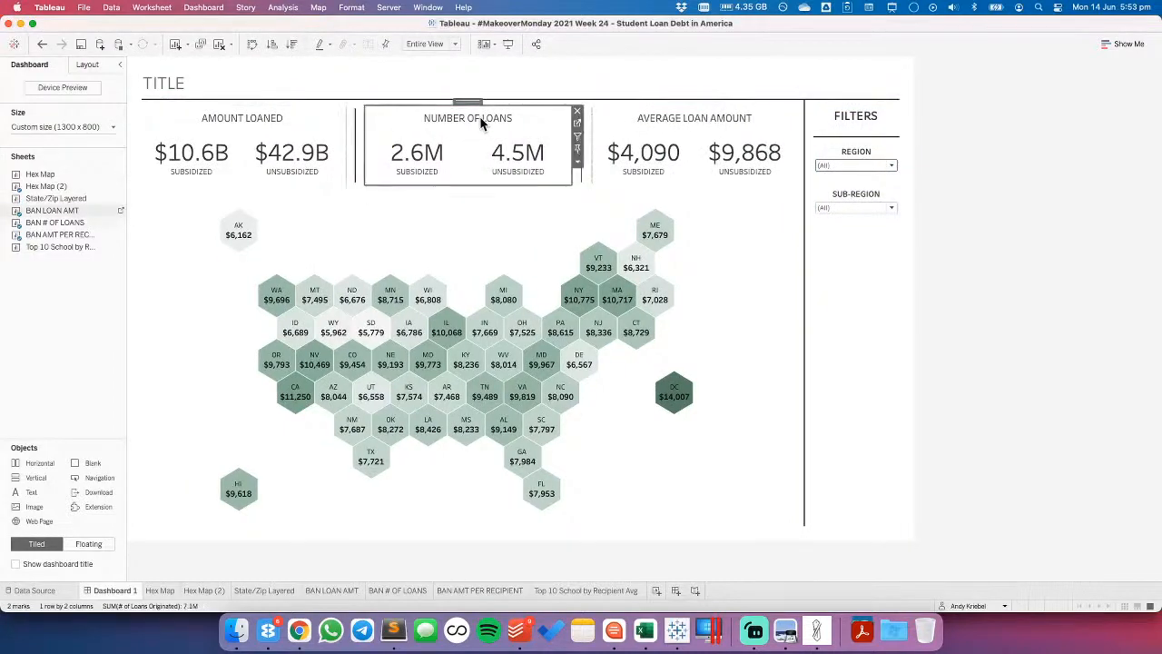
left_click(771, 136)
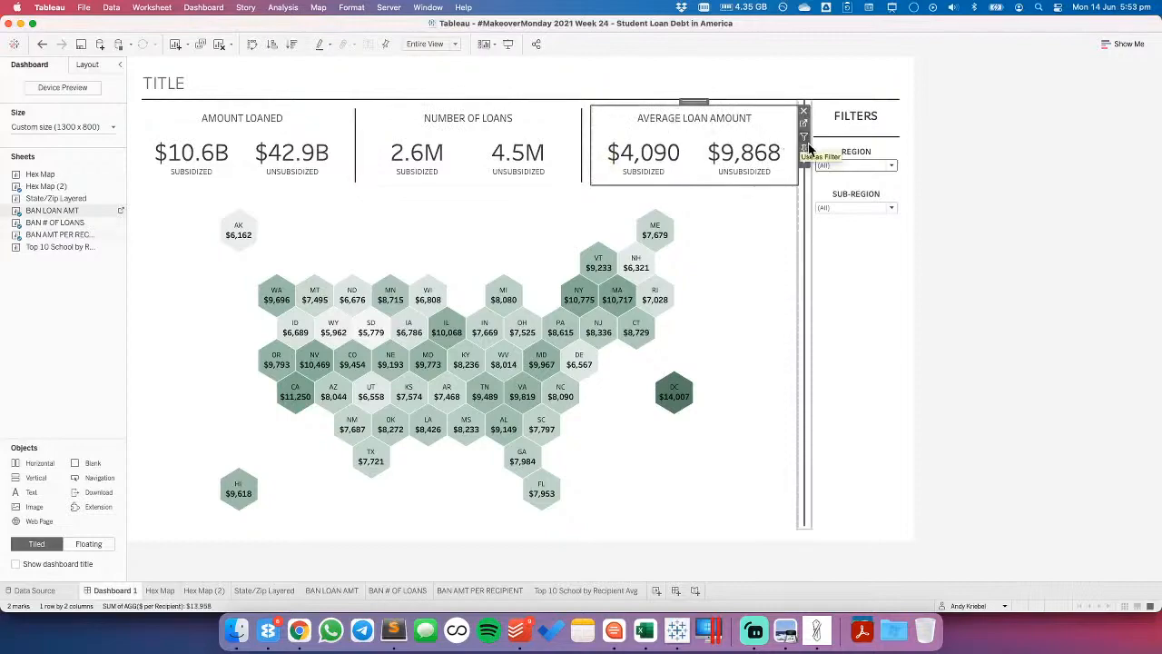
- Filter the dashboard's REGION to NORTHEAST alone and switch it to WEST alone
left_click(855, 164)
left_click(826, 191)
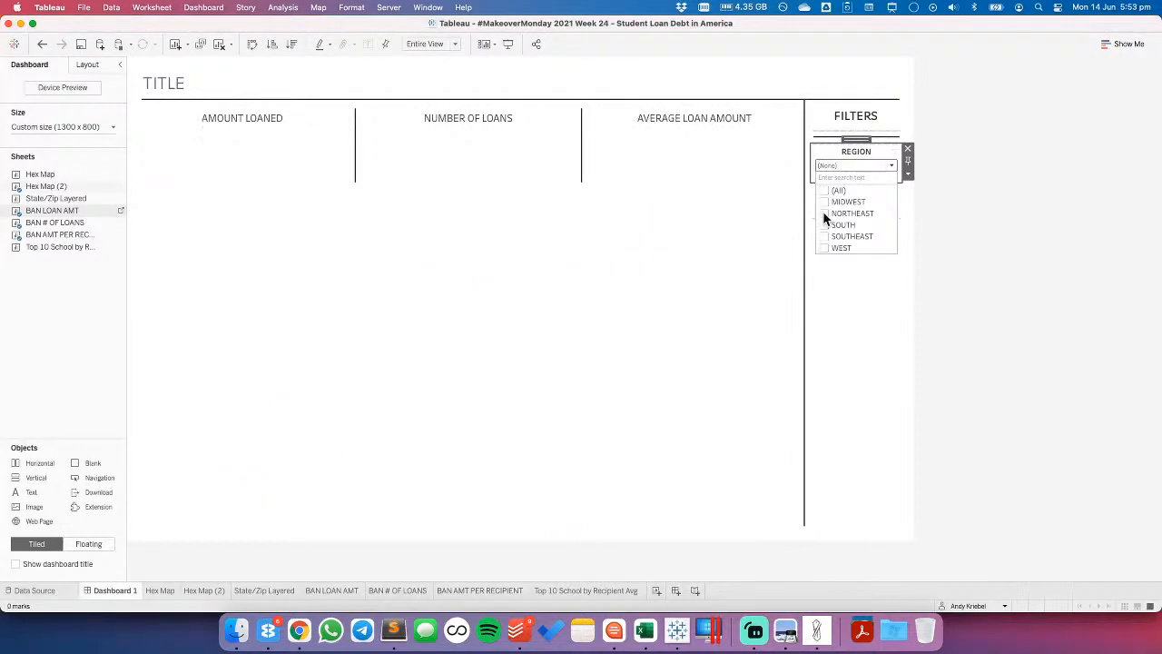
left_click(825, 213)
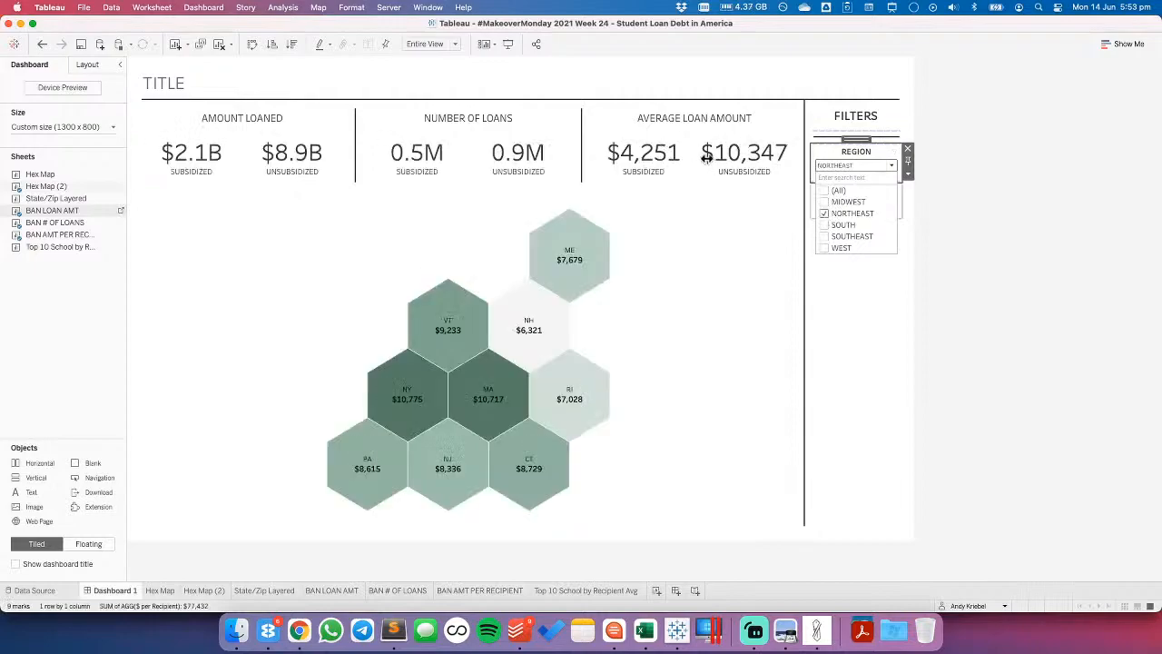
left_click(825, 248)
left_click(843, 298)
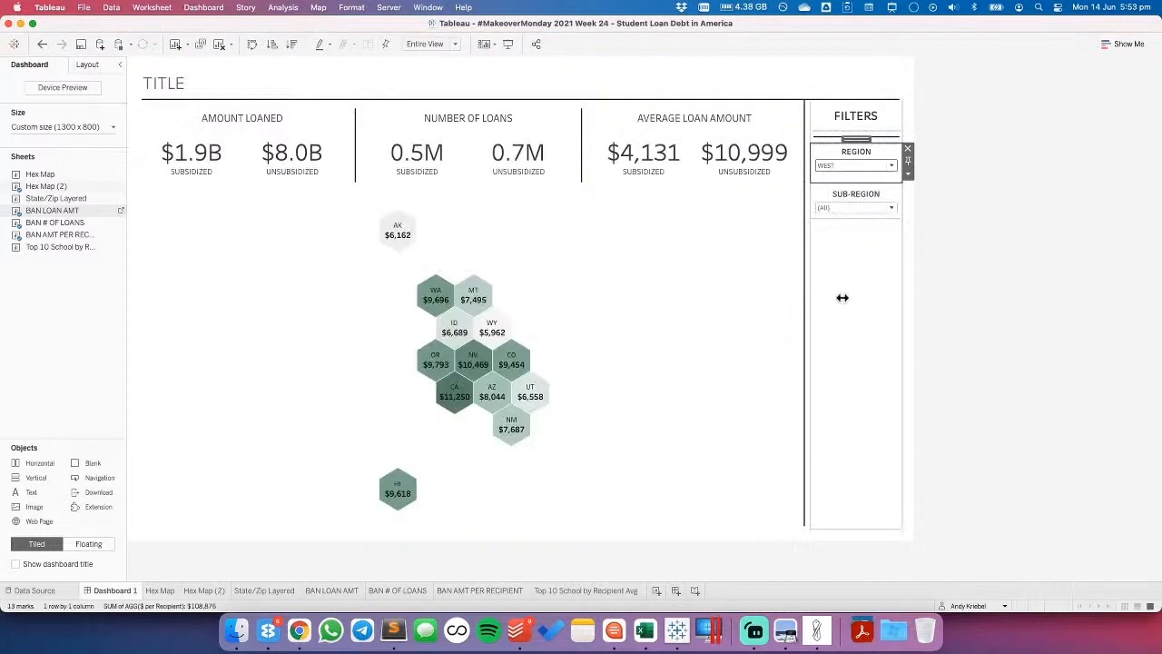
- Test the SUB-REGION filter with only Mountain selected, and reselect all sub-regions
left_click(864, 207)
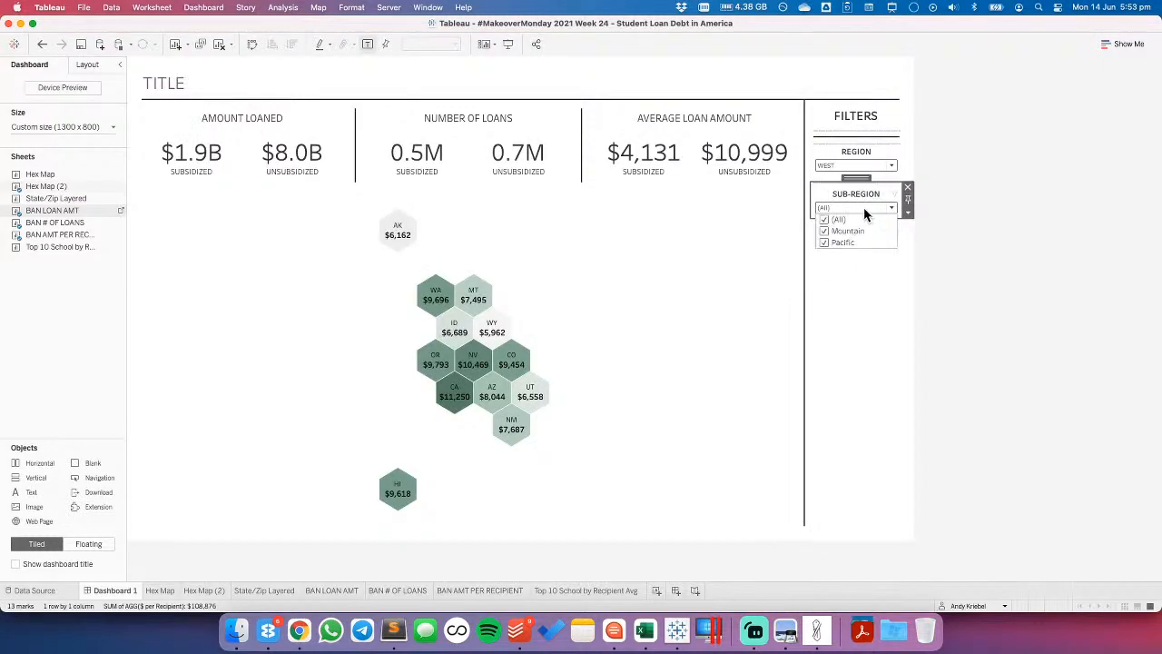
left_click(827, 241)
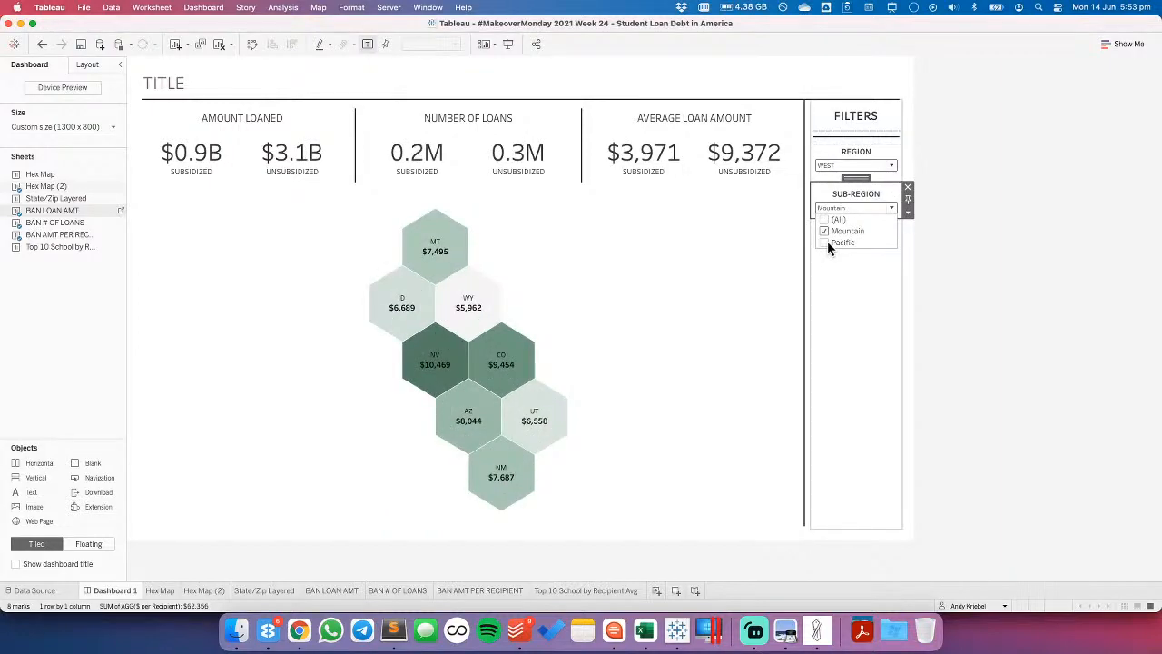
left_click(827, 241)
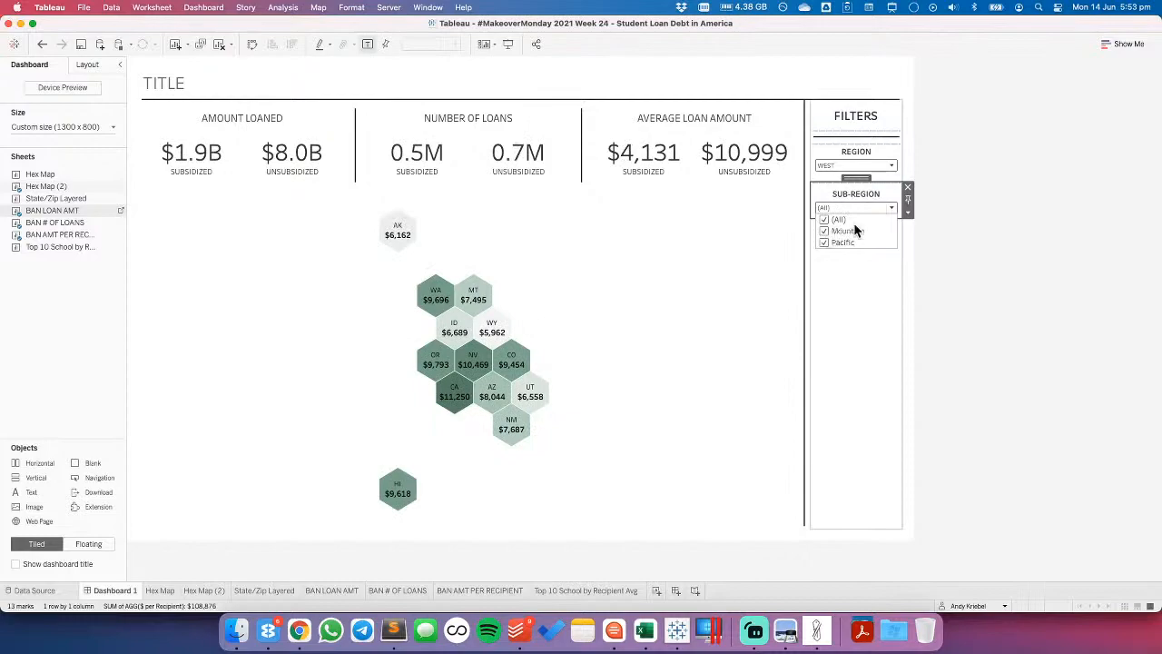
left_click(856, 290)
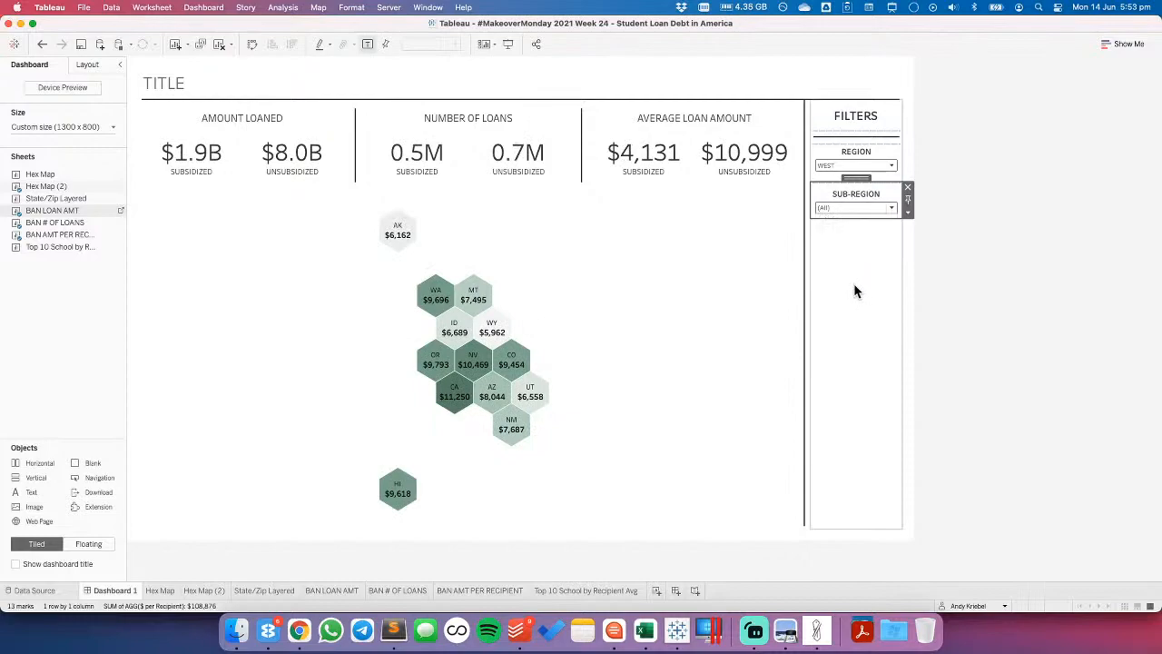
left_click(990, 266)
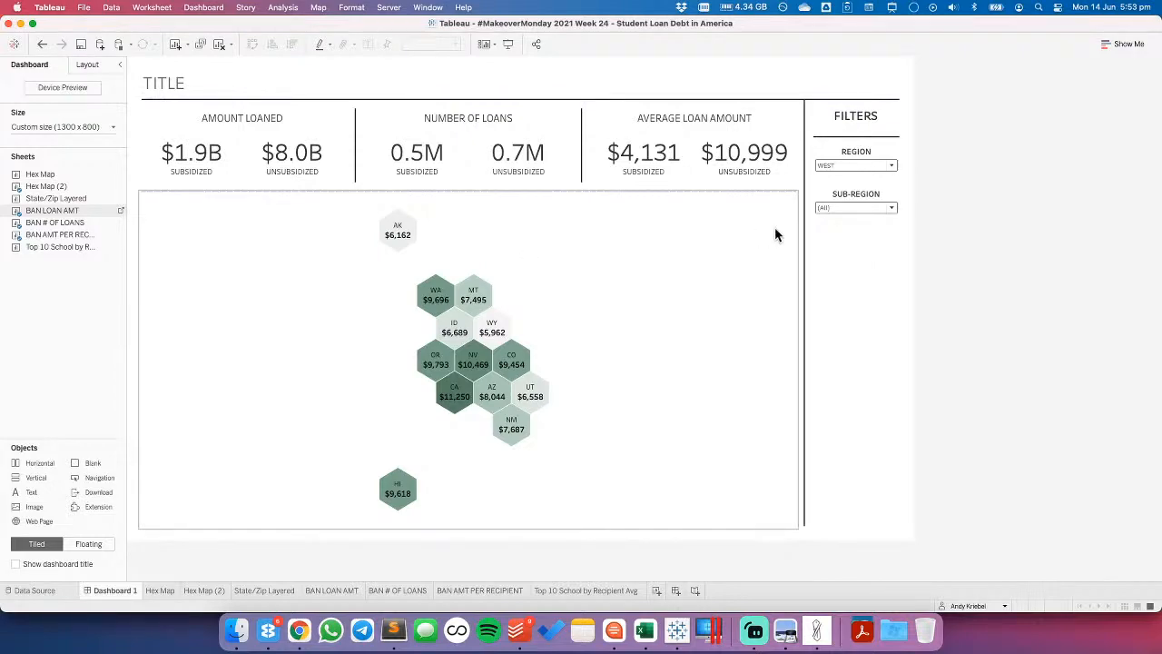
- Reset the dashboard's REGION filter to include all regions
left_click(840, 208)
left_click(833, 166)
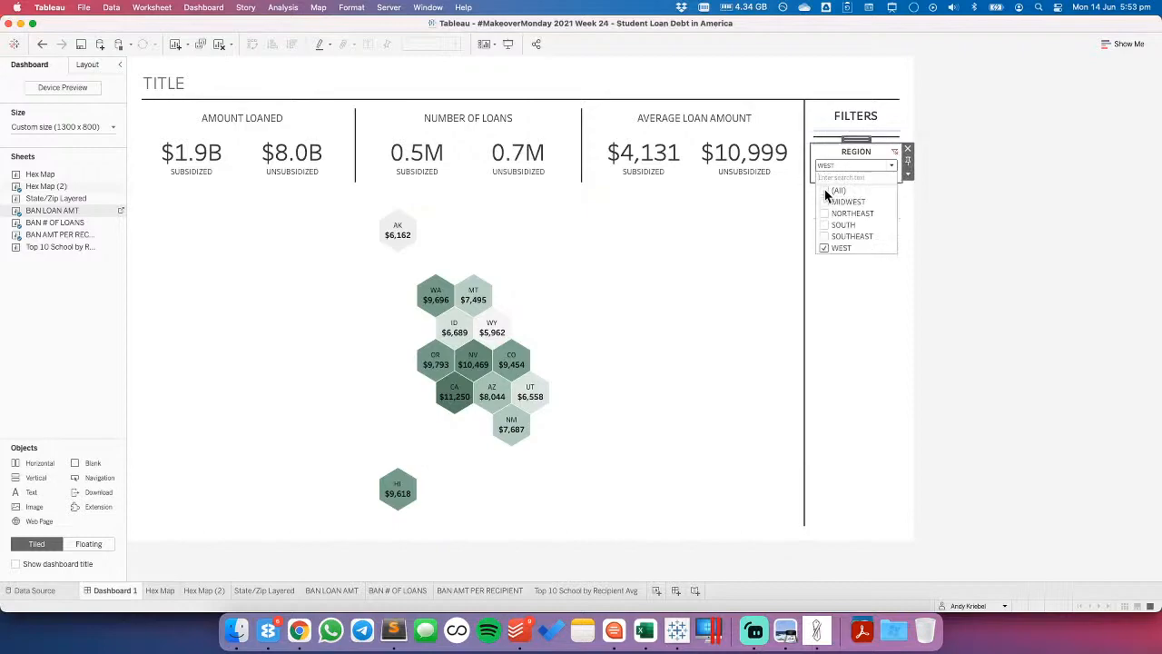
left_click(824, 189)
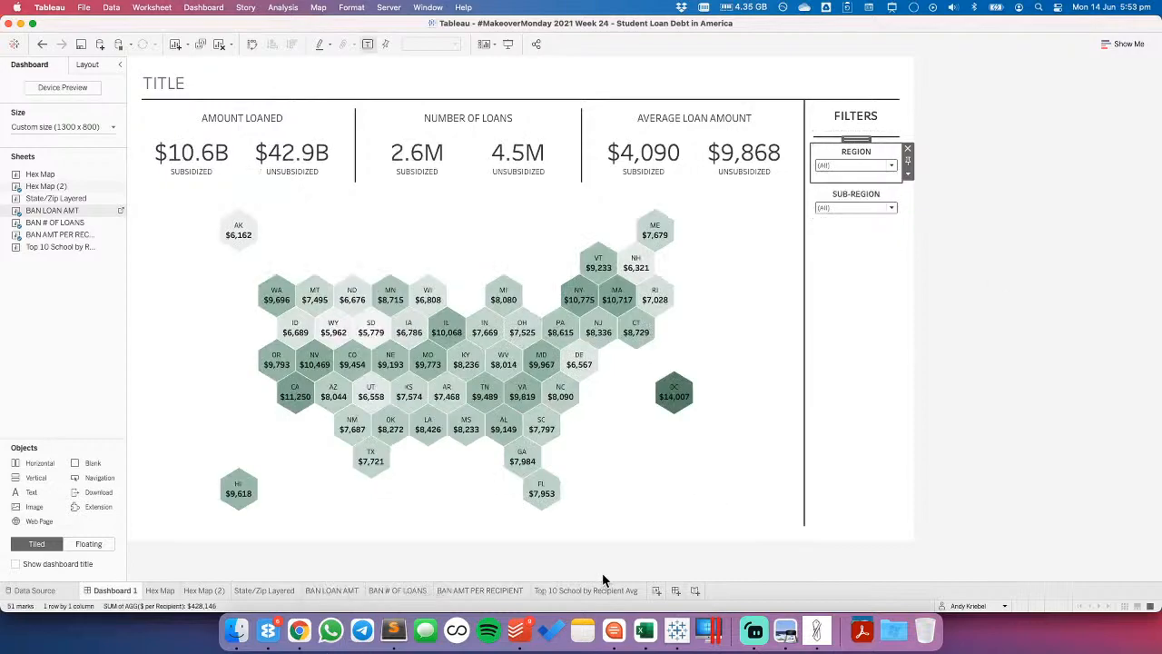
- Create a new worksheet with a filled map of State coloured by $ per Recipient
left_click(656, 590)
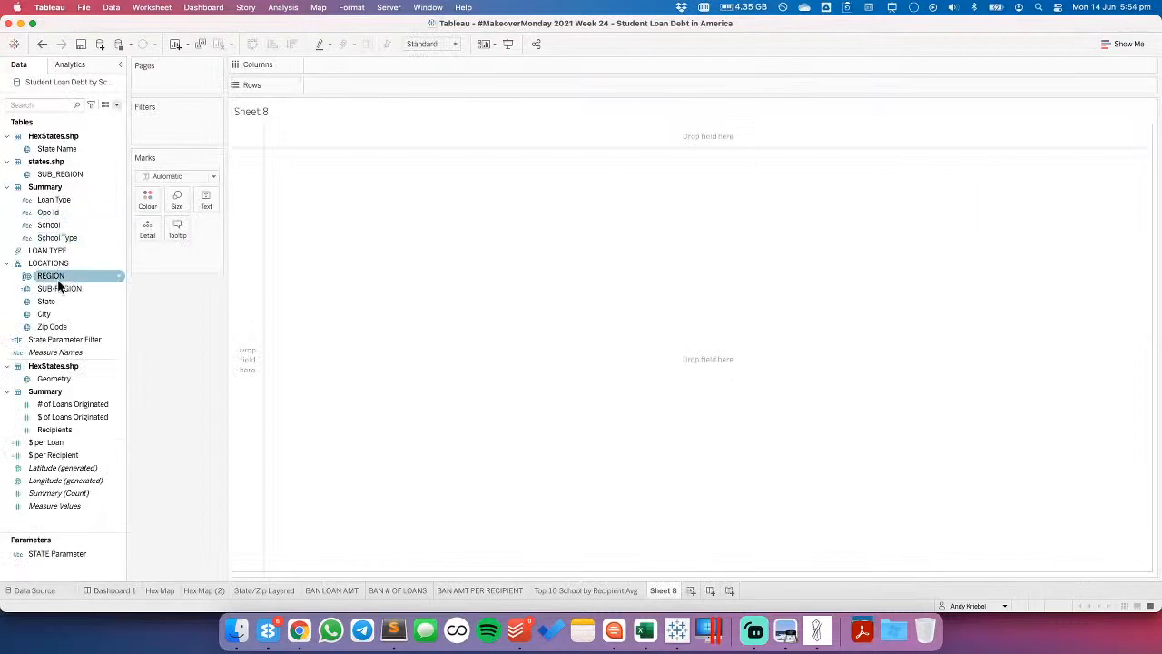
double_click(49, 305)
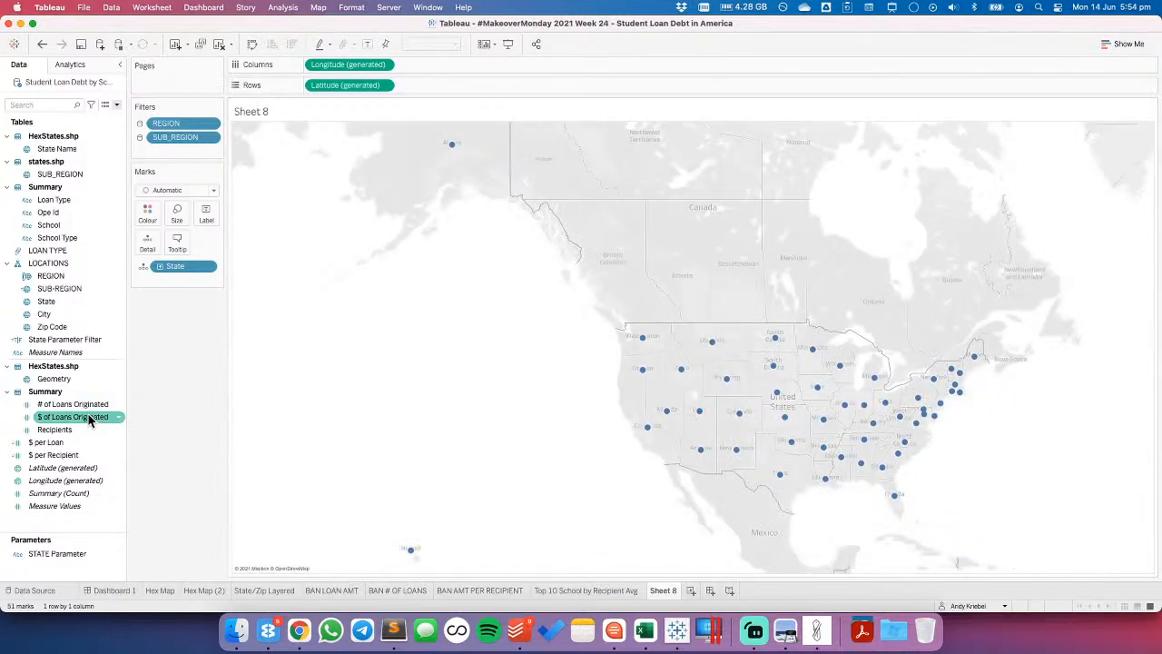
left_click_drag(89, 421, 149, 216)
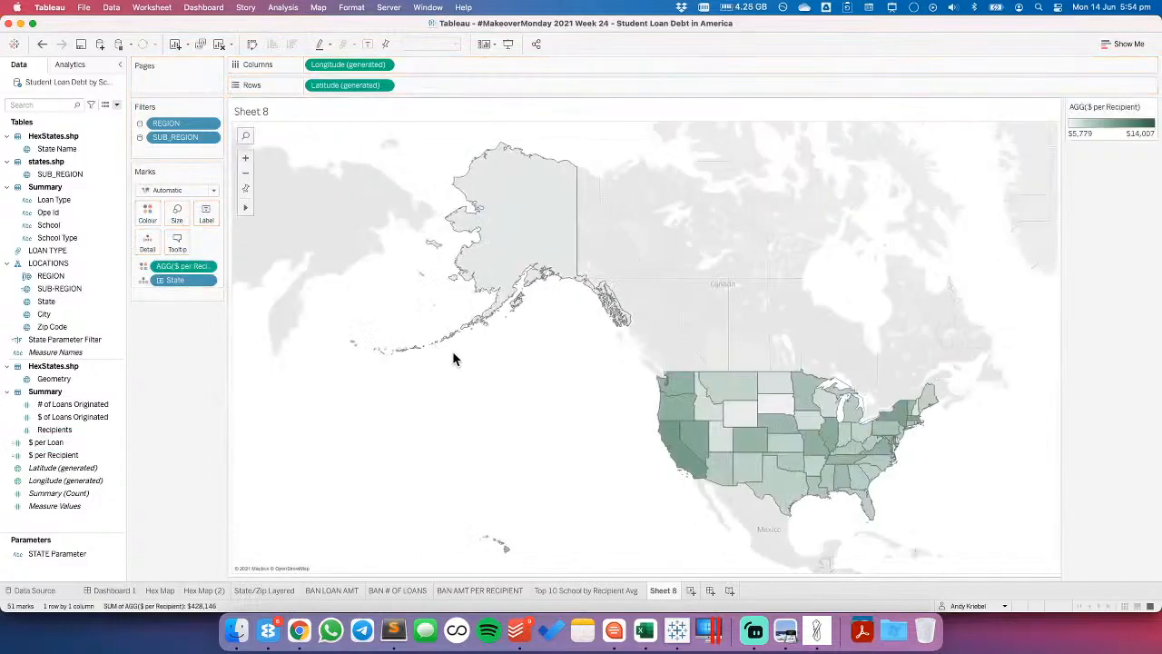
- Give the states on the new filled map a white border
left_click(147, 214)
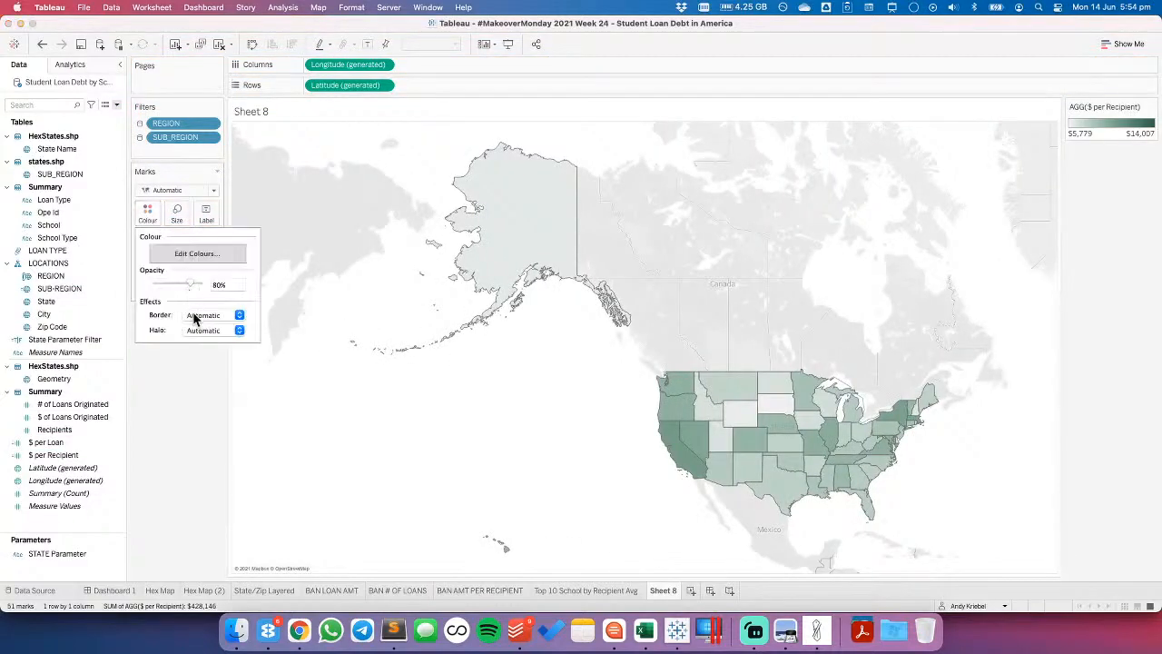
left_click(194, 317)
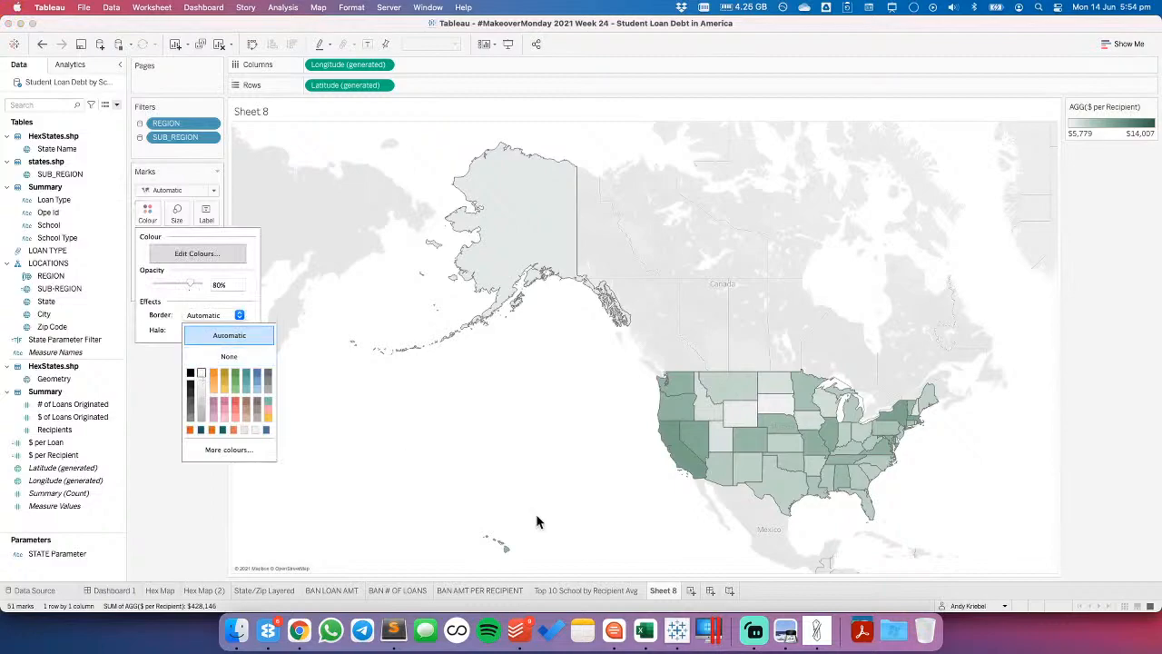
left_click(506, 449)
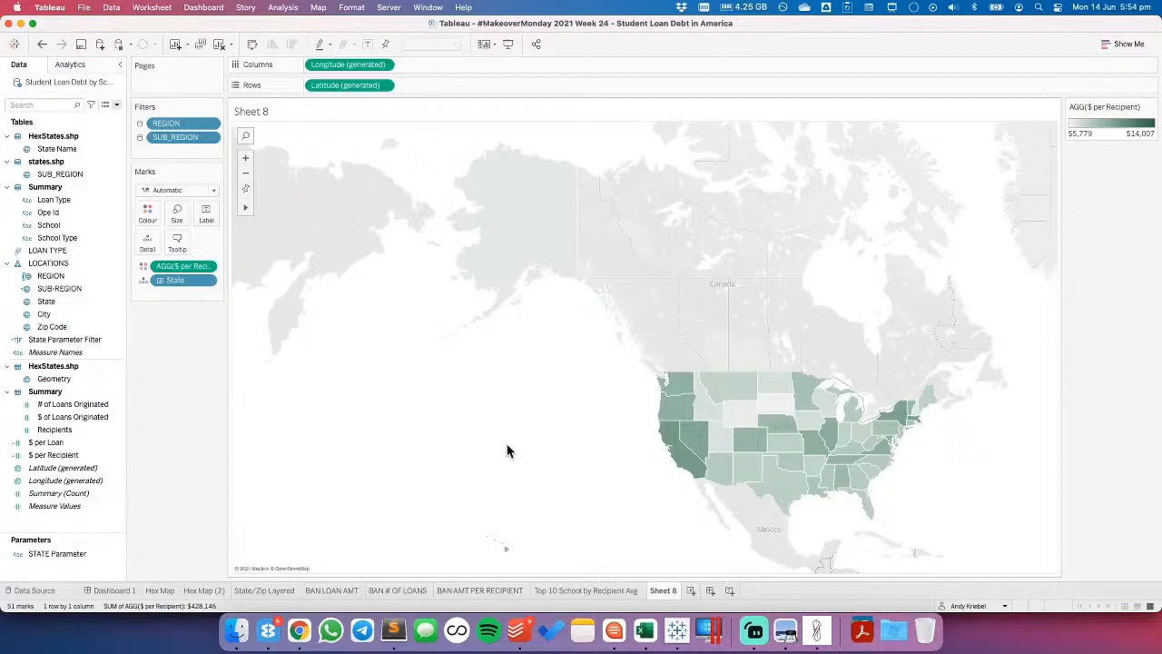
- Compare the new state map with the dashboard, and filter the dashboard's SUB-REGION to New England alone
left_click(129, 591)
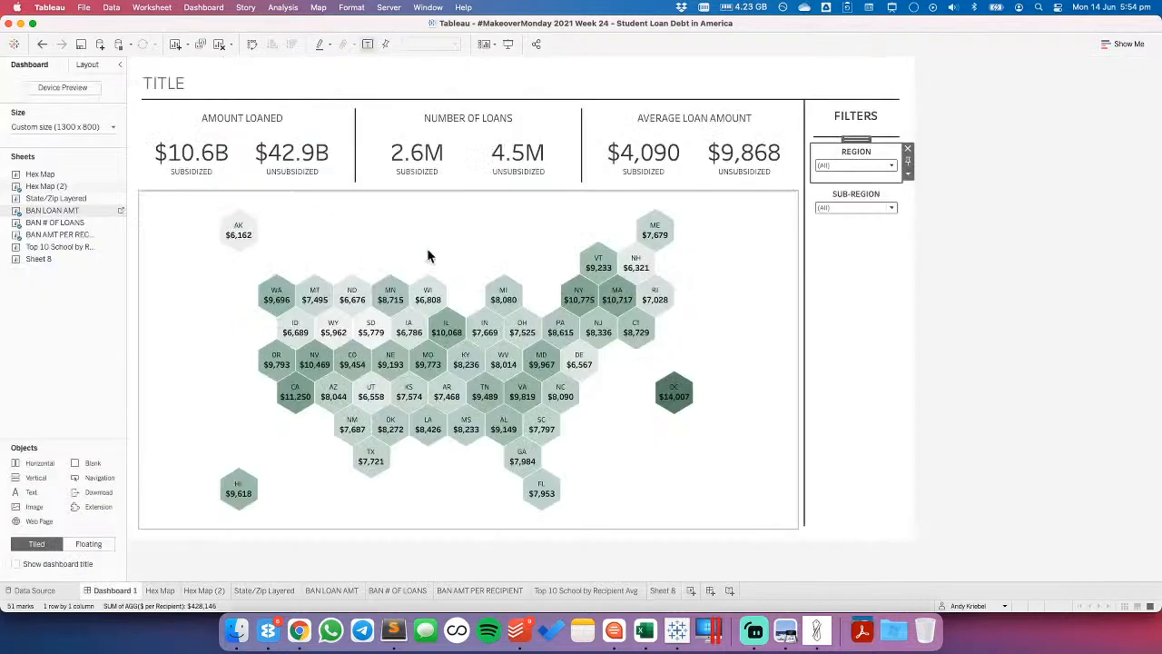
left_click(1037, 260)
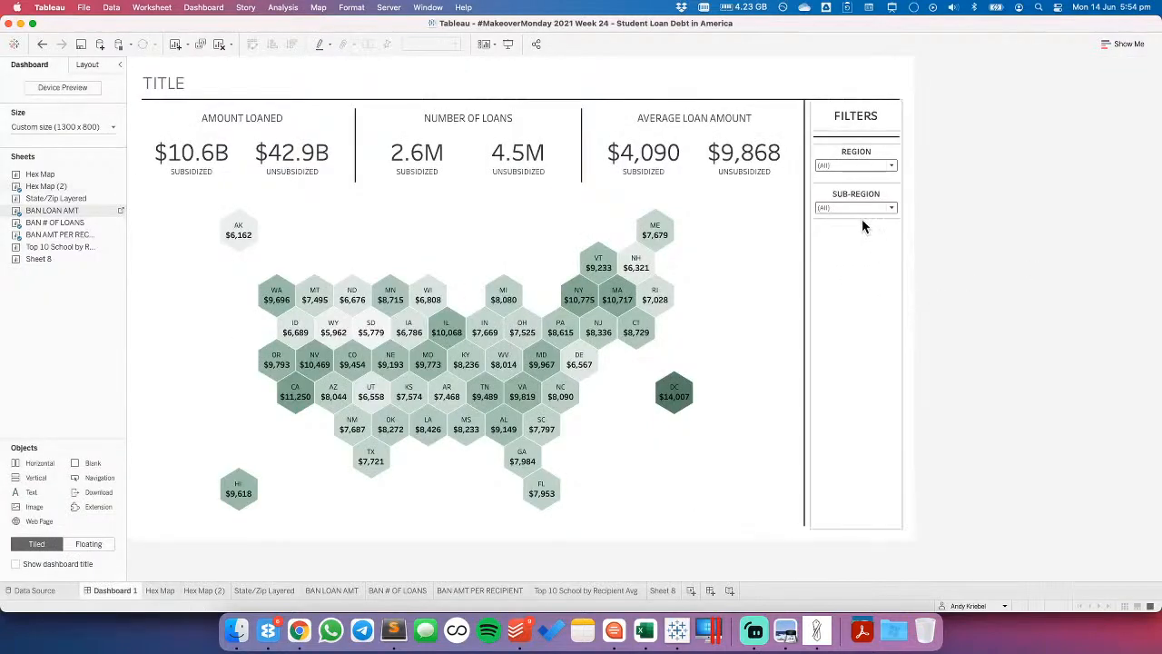
left_click(664, 591)
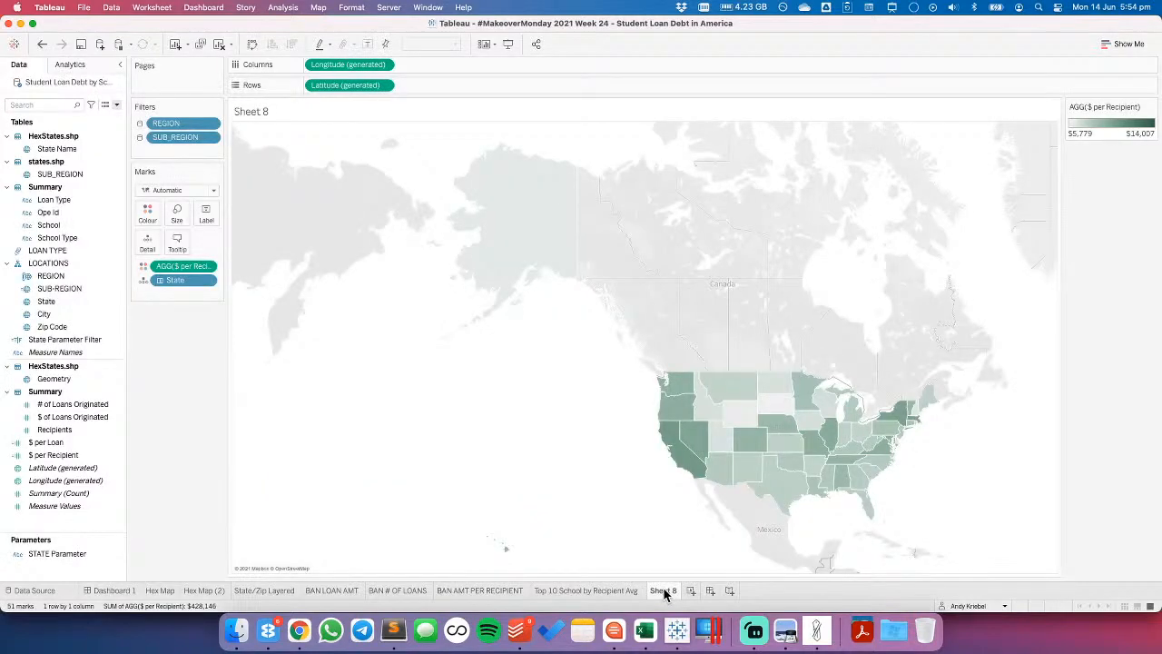
left_click(134, 592)
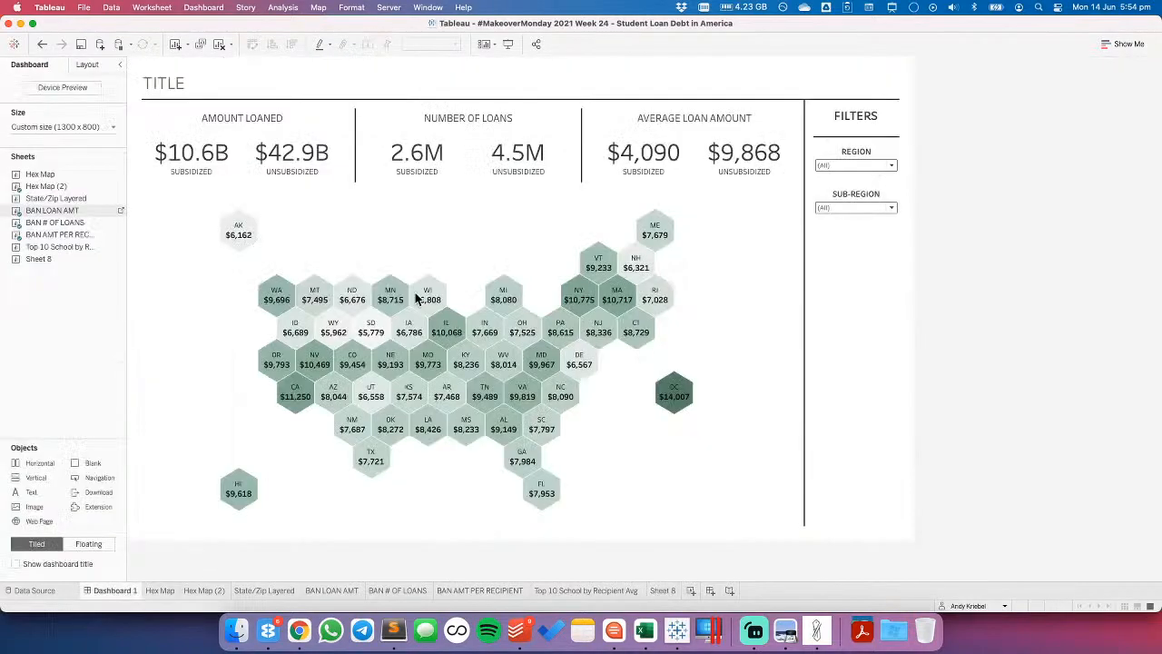
left_click(830, 208)
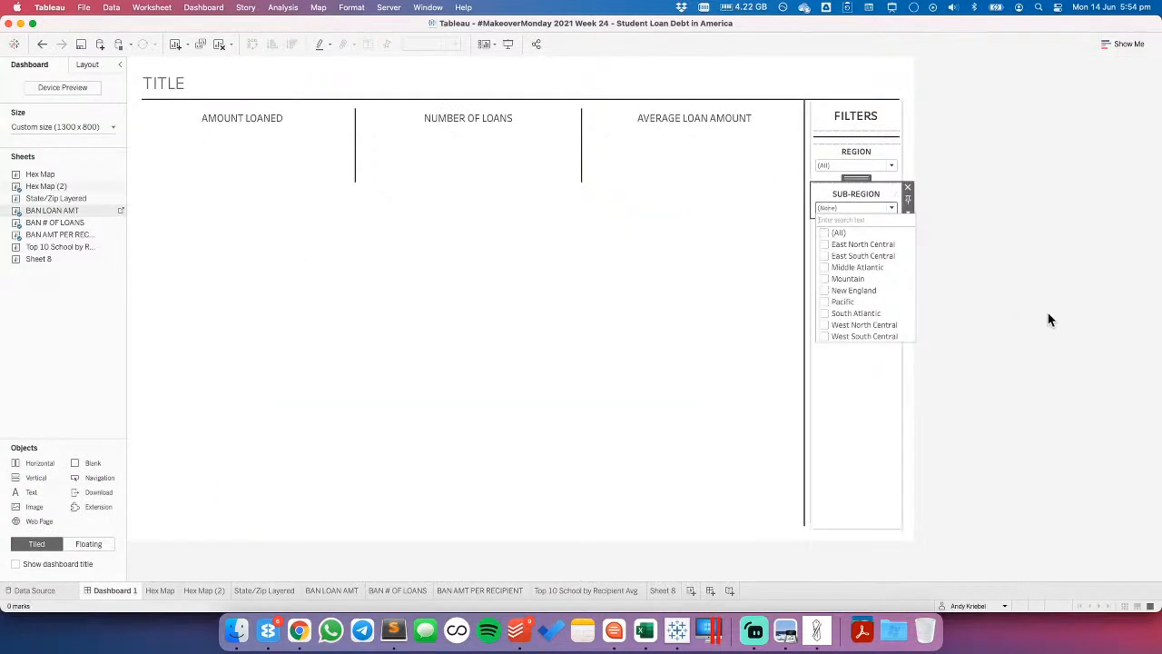
left_click(1049, 315)
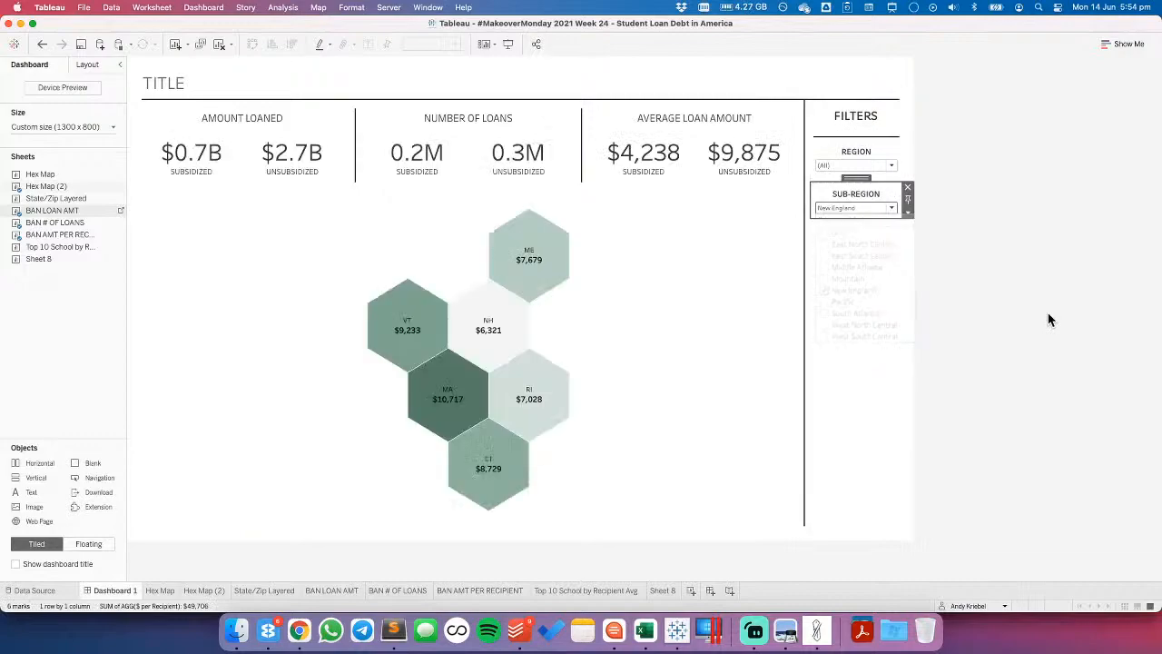
- Set the background washout of the new state map to 100%
left_click(660, 592)
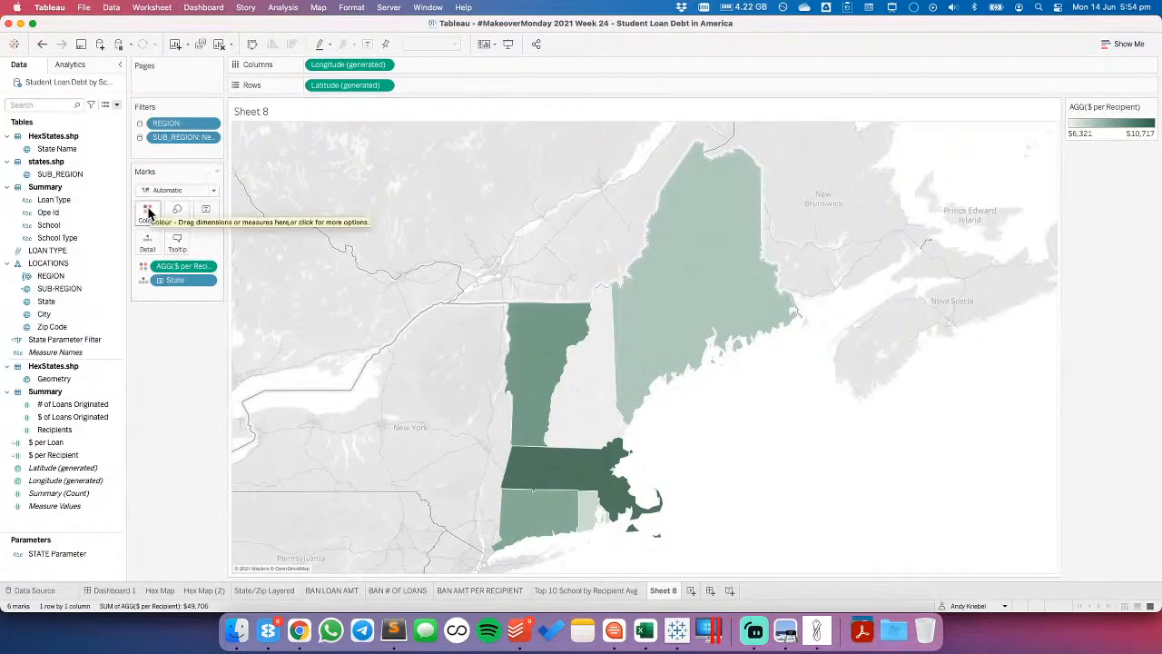
right_click(354, 181)
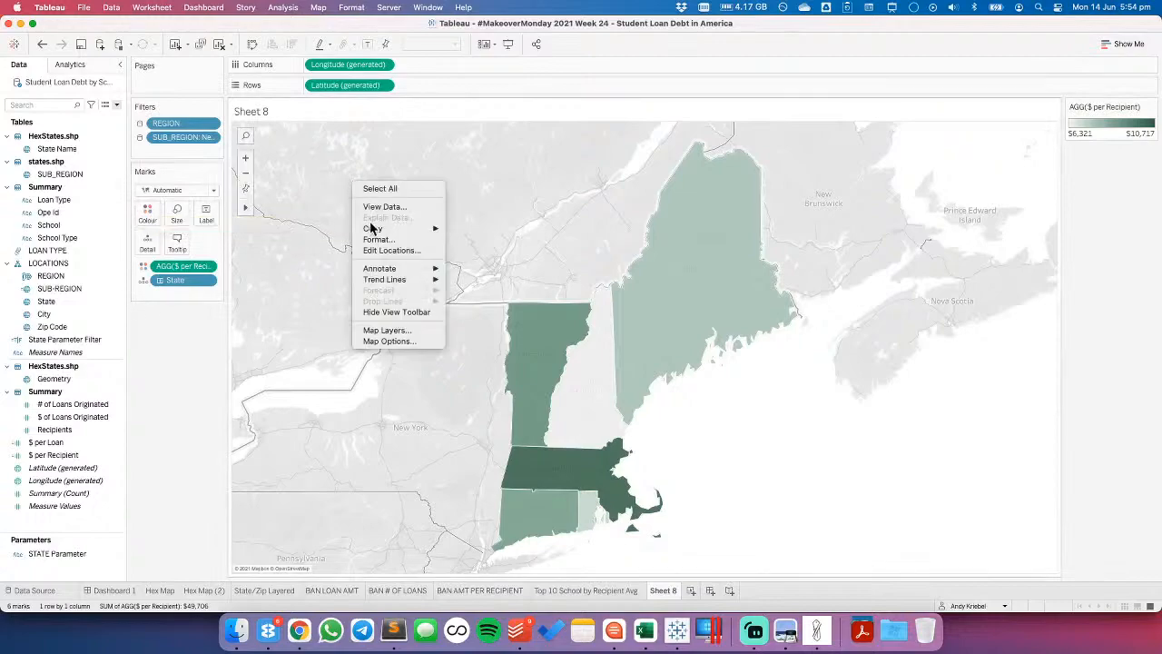
left_click(396, 332)
left_click_drag(54, 123, 280, 194)
- Set the state map's row divider and column divider borders to None for both pane and header
right_click(302, 222)
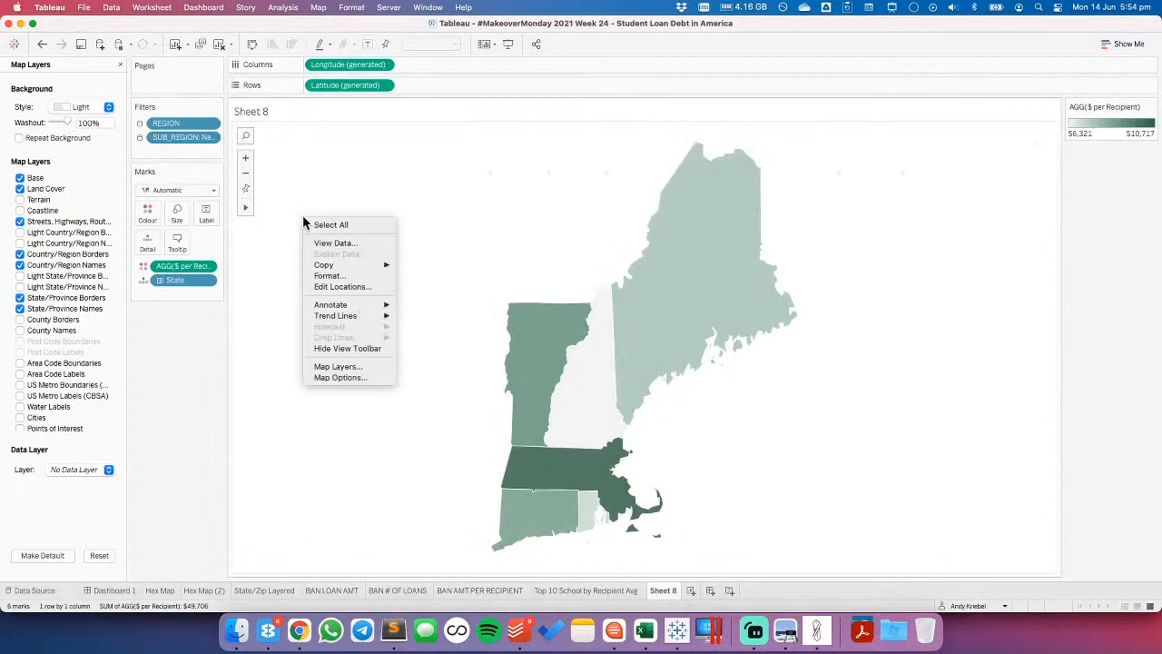
left_click(329, 274)
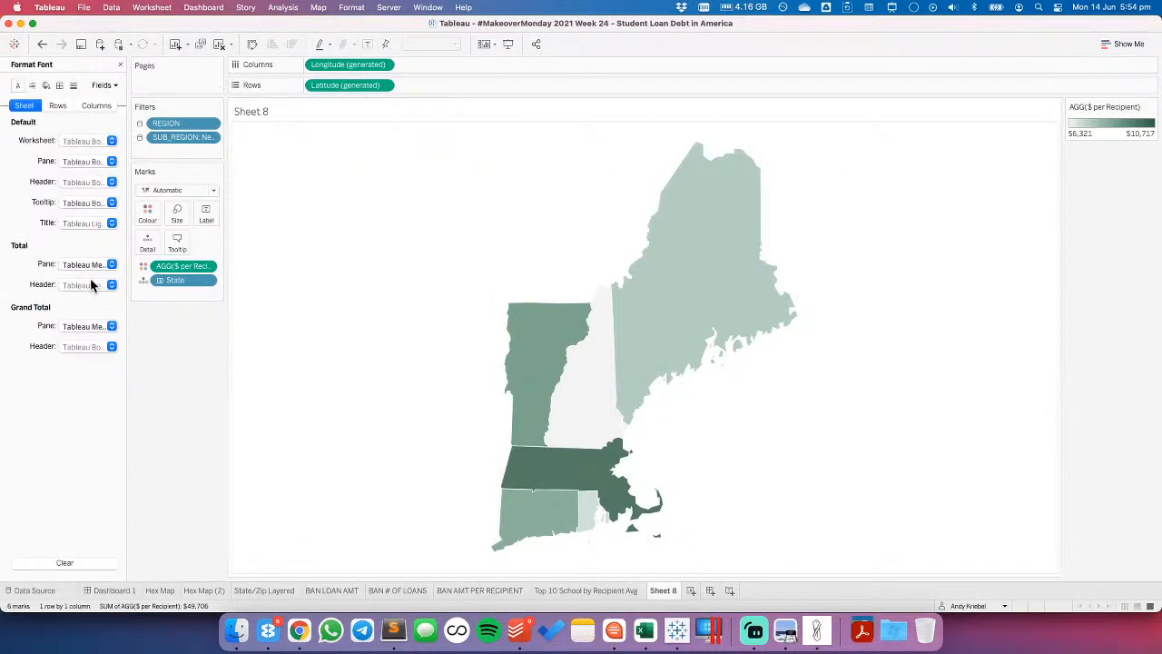
left_click(59, 86)
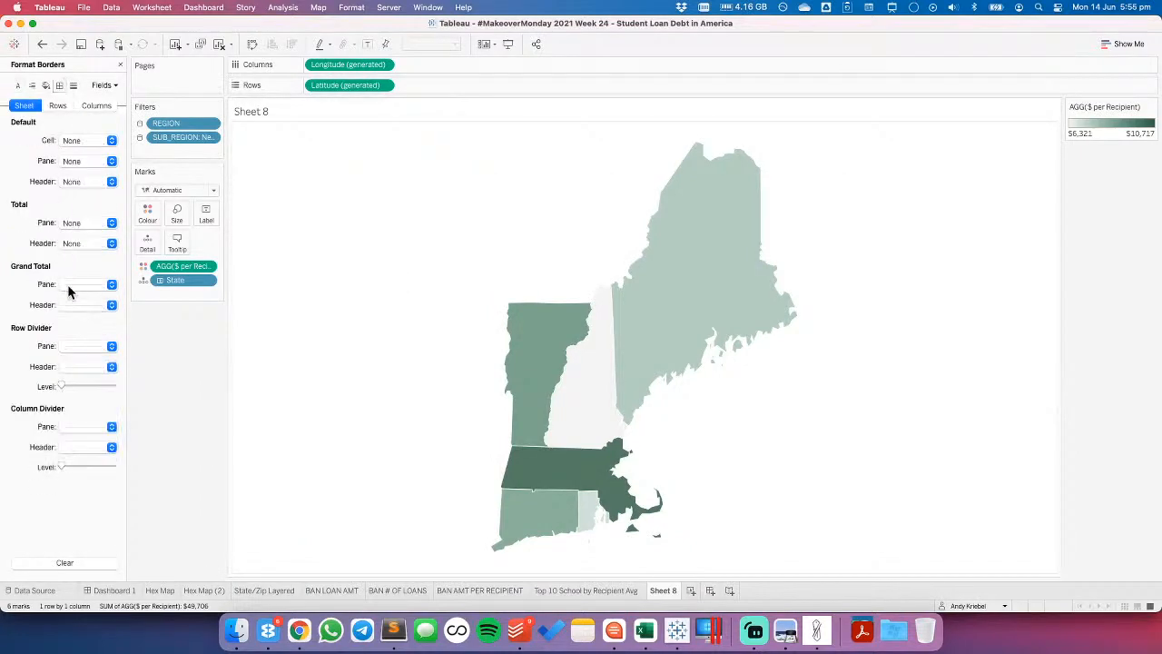
left_click(70, 346)
left_click(78, 366)
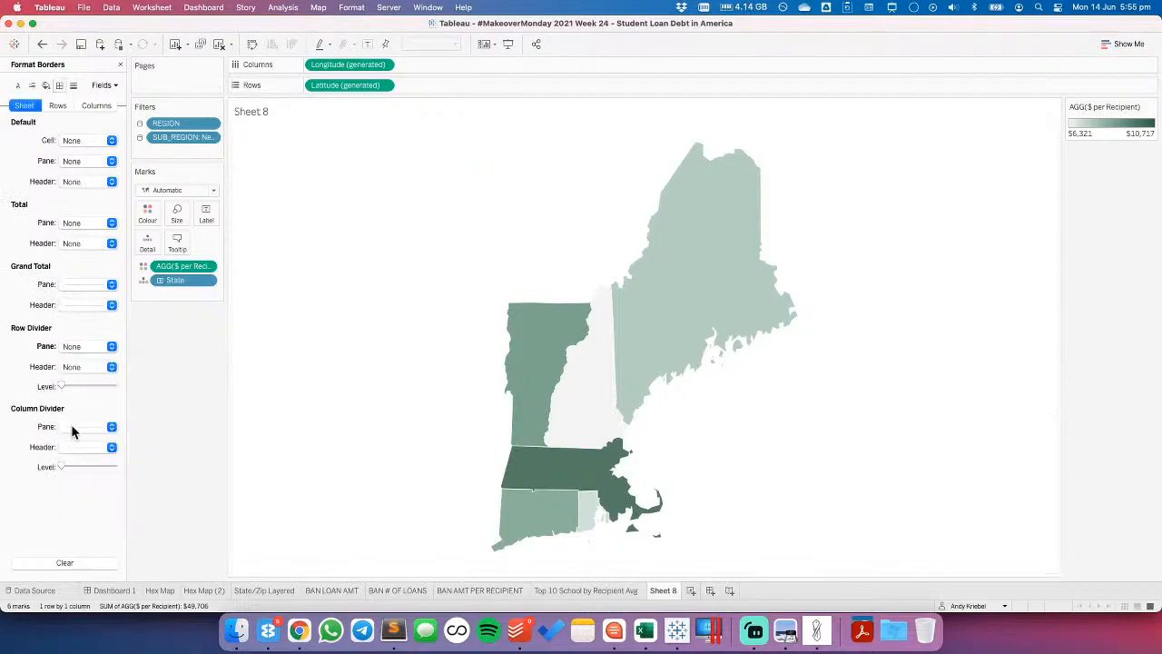
left_click(71, 424)
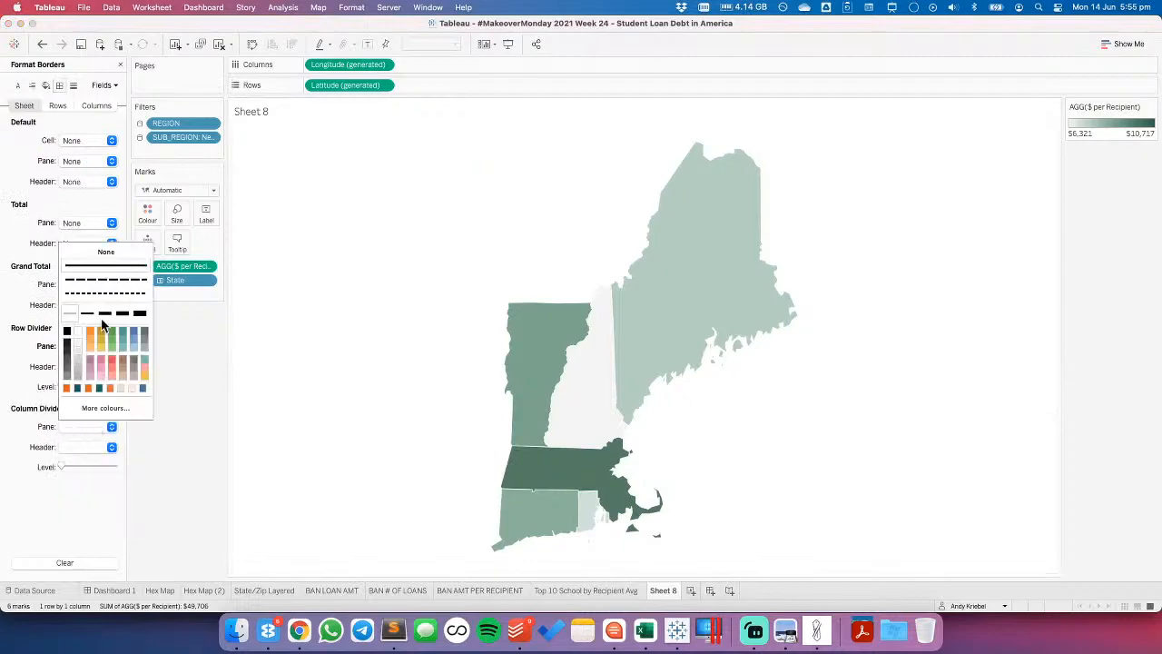
left_click(354, 309)
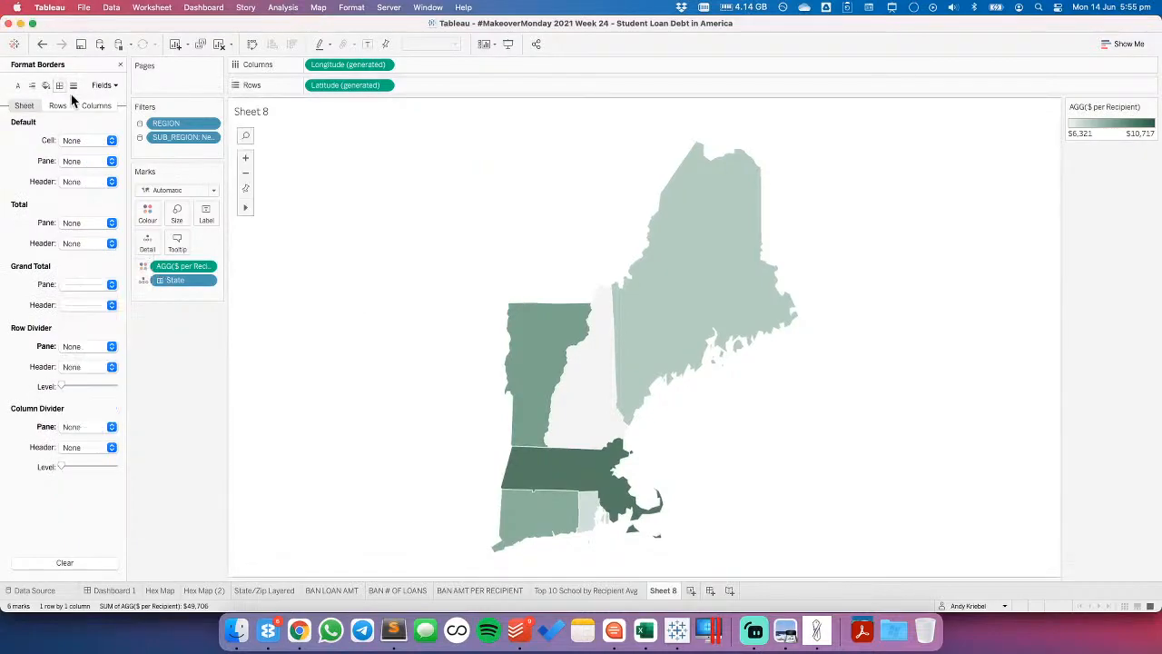
left_click(121, 66)
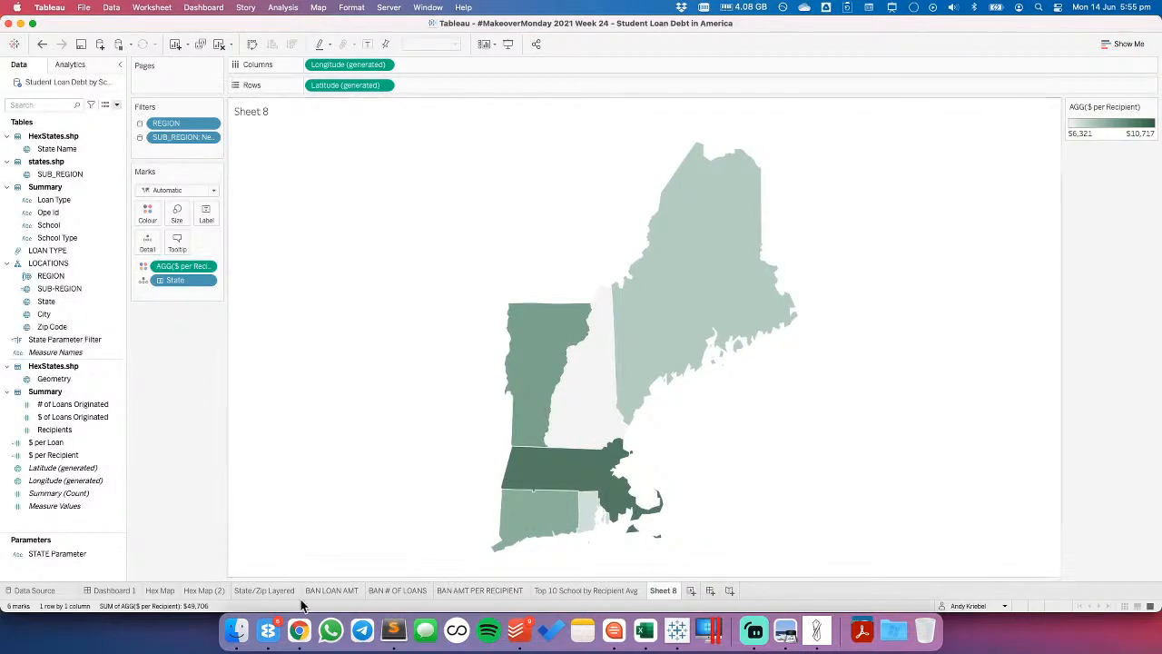
- Add a horizontal container below the hex map on the dashboard and move the hex map into it
left_click(128, 593)
left_click(749, 322)
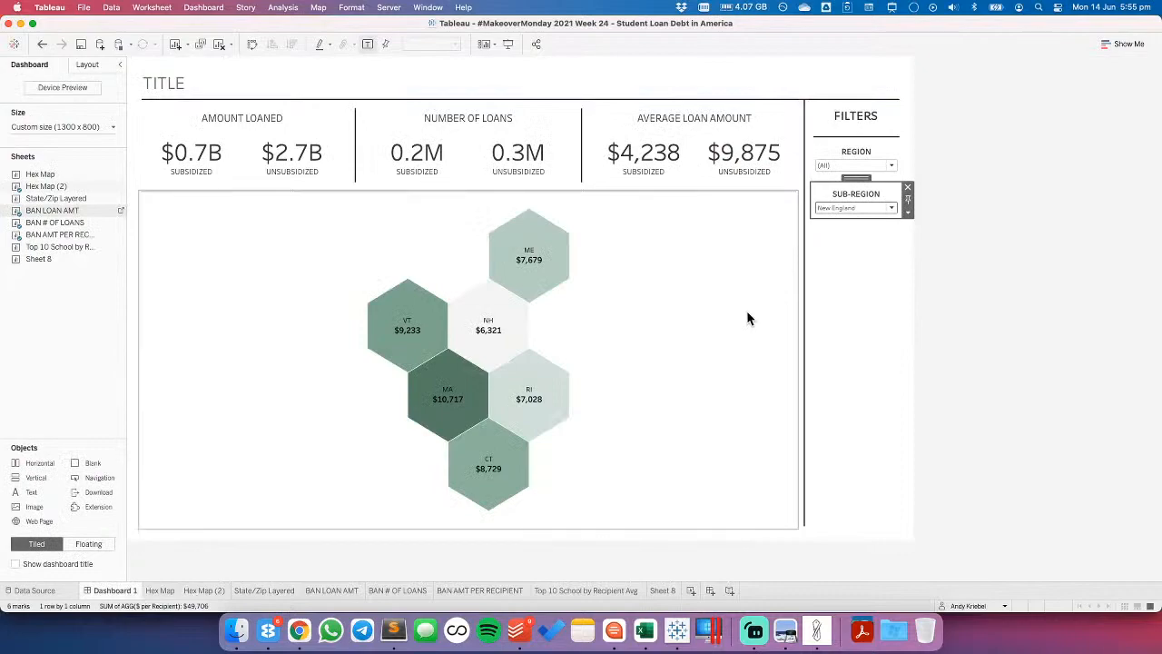
mouse_move(59, 262)
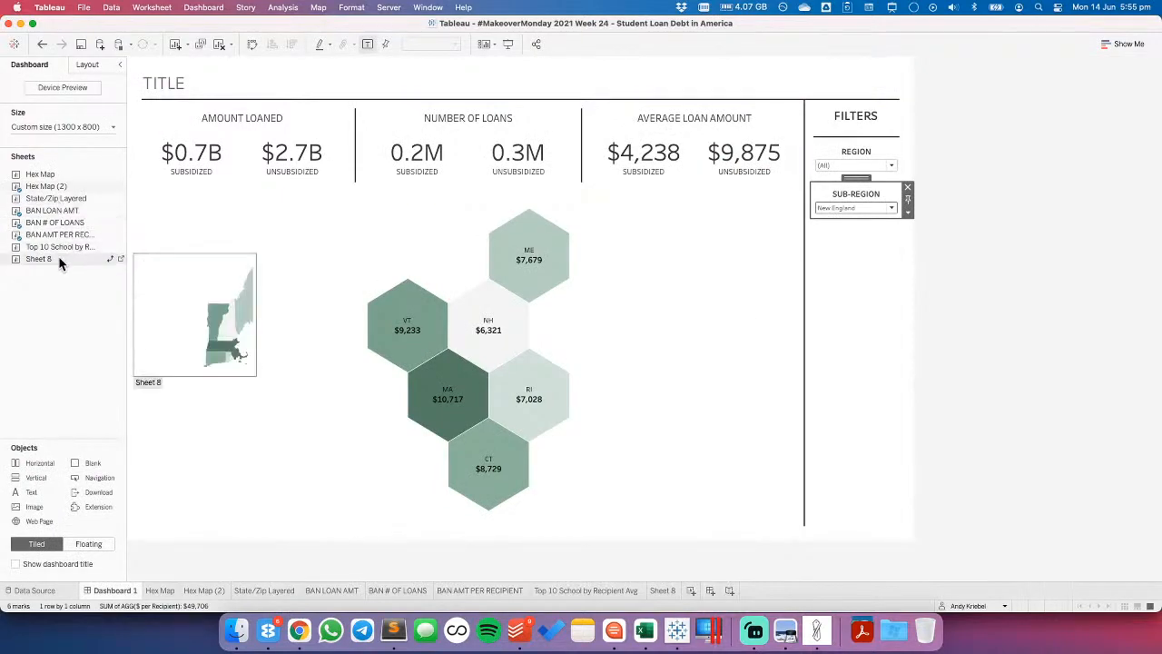
mouse_move(59, 262)
left_mouse_down()
mouse_move(713, 319)
mouse_move(753, 366)
mouse_move(31, 285)
left_mouse_up()
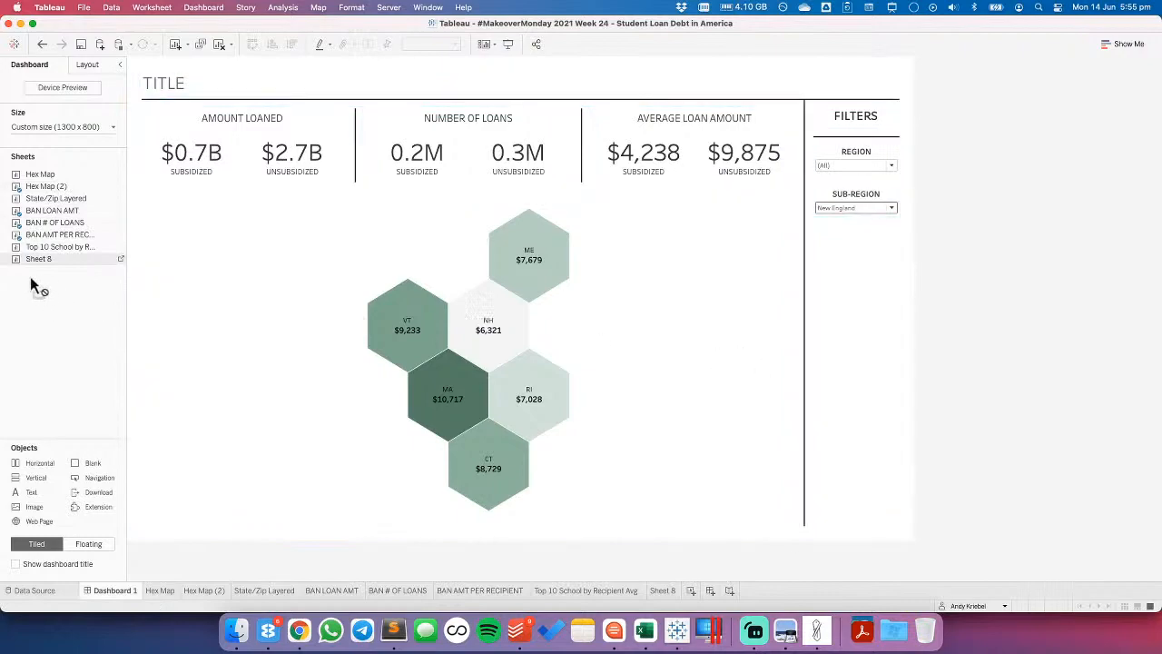
left_click_drag(56, 463, 220, 409)
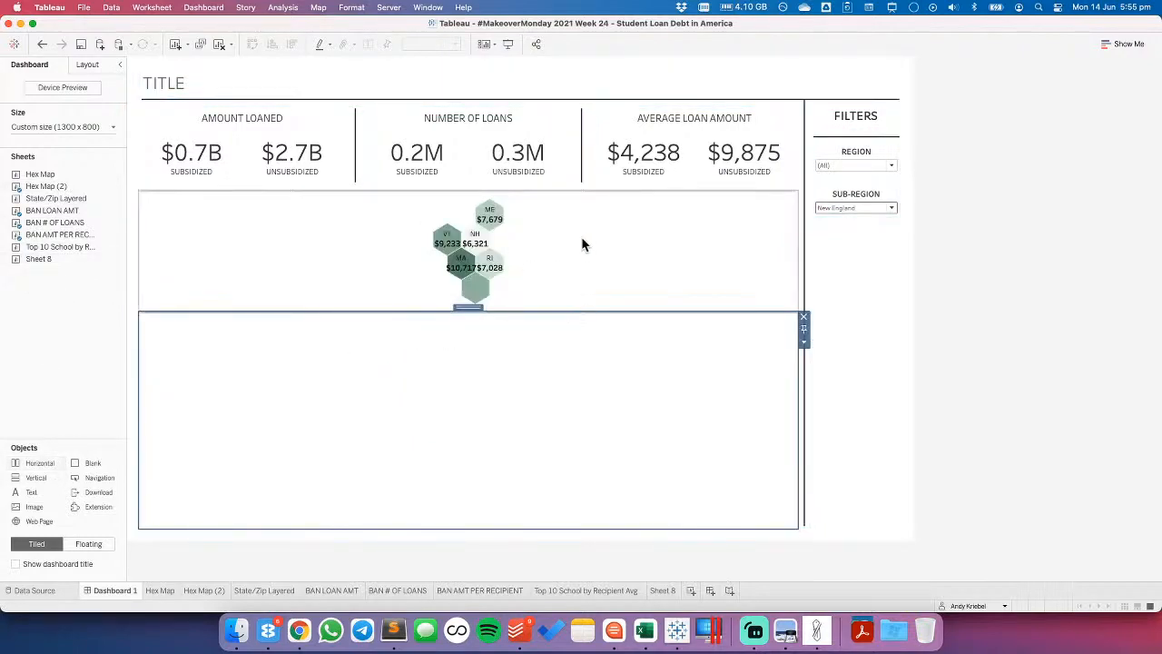
left_click(488, 215)
left_click_drag(468, 187, 457, 363)
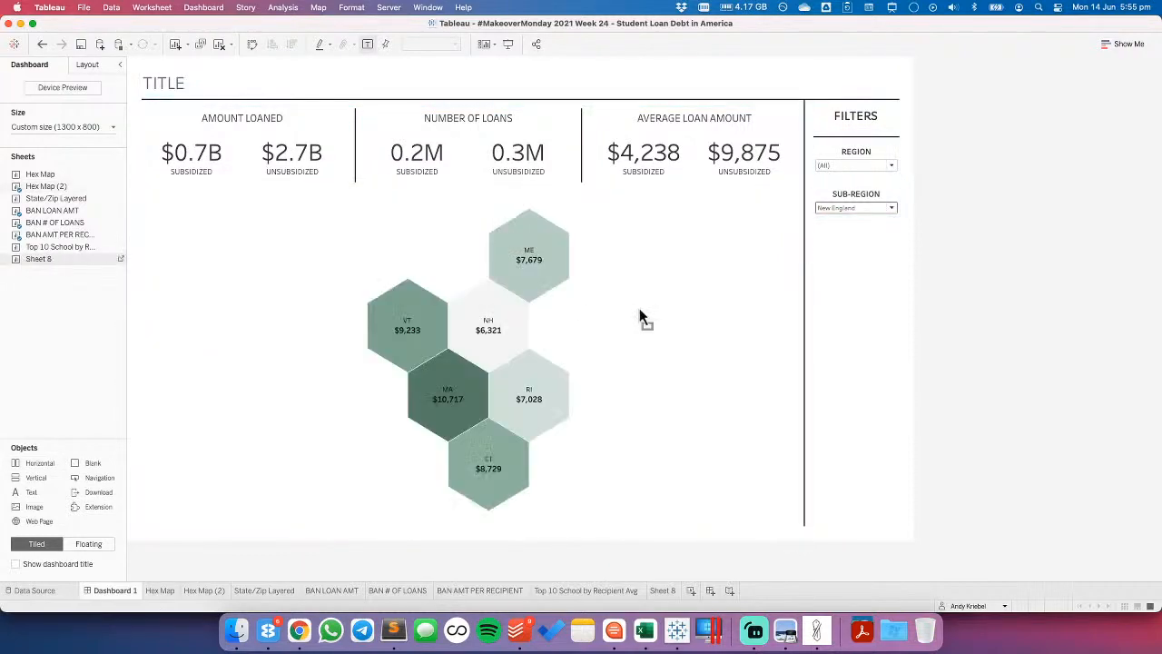
- Place the Sheet 8 state map beside the hex map on the dashboard and hide its title
left_click_drag(640, 333, 639, 332)
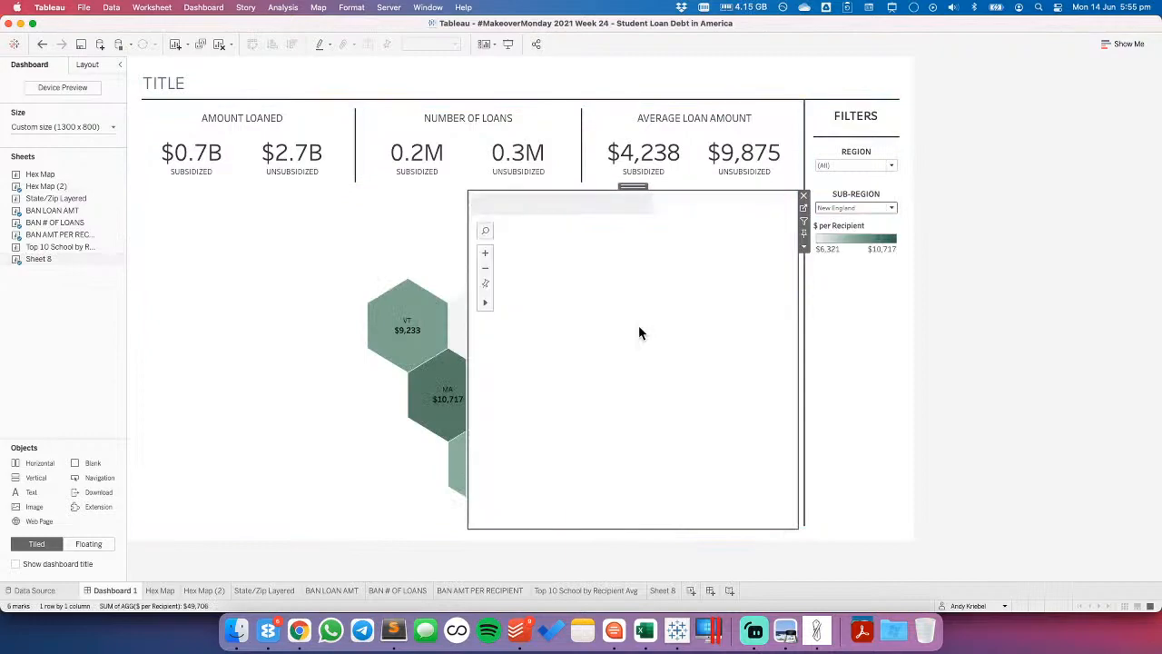
right_click(514, 207)
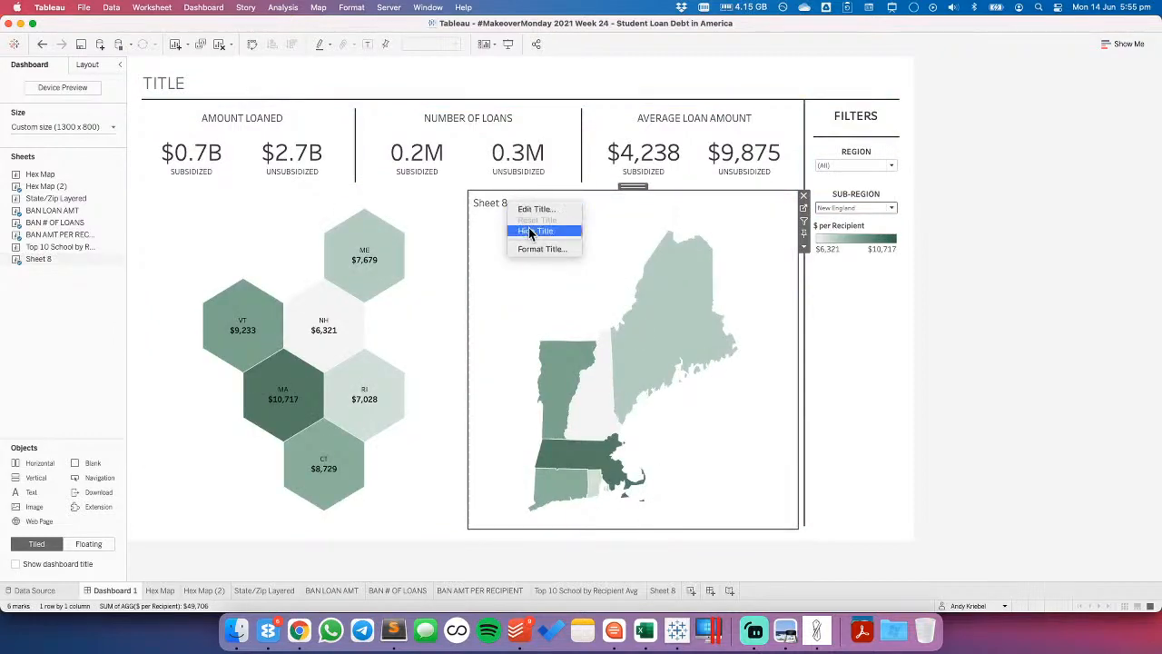
left_click(528, 227)
- Reset the dashboard's SUB-REGION filter to (All) to check both maps with every state
left_click(850, 203)
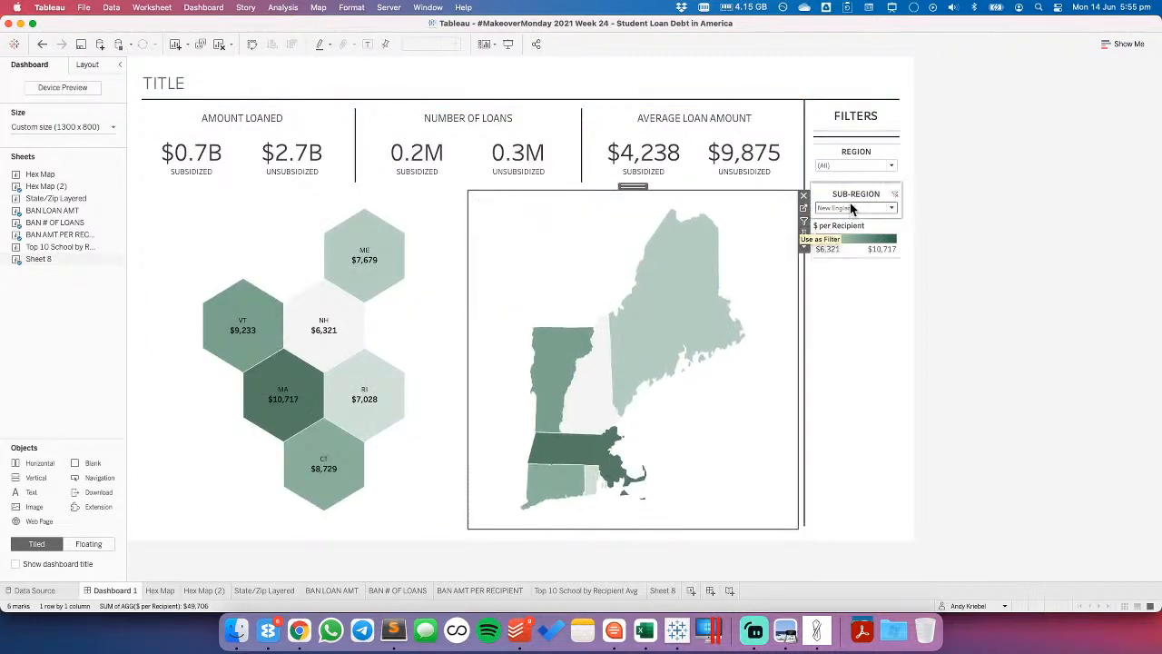
left_click(850, 203)
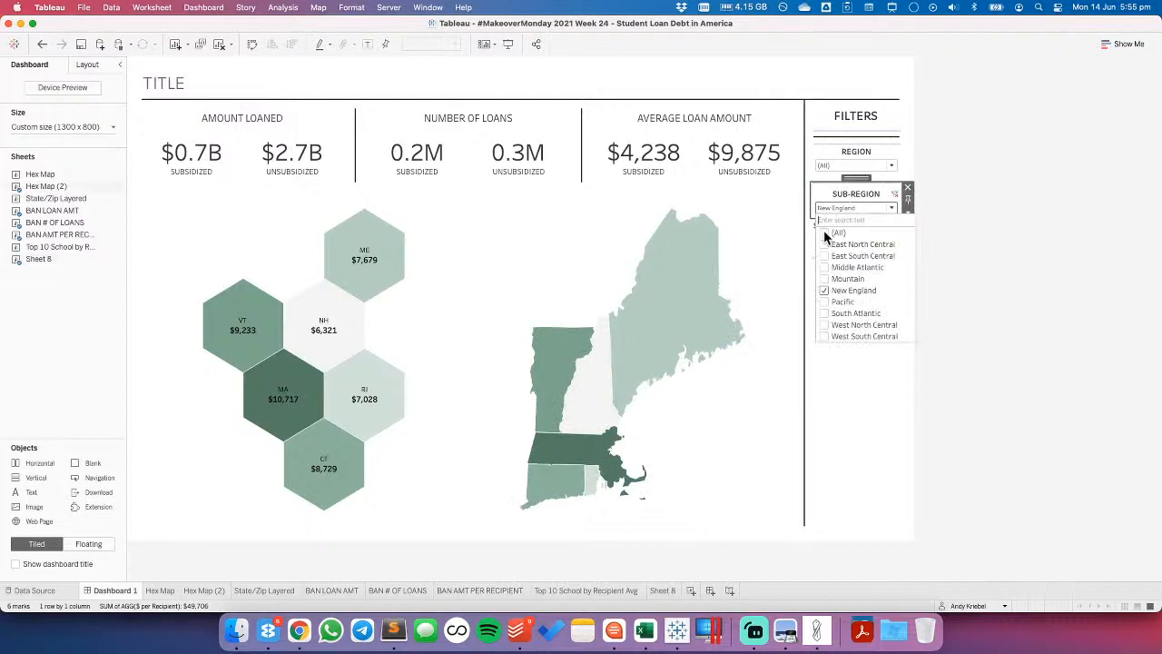
left_click(825, 232)
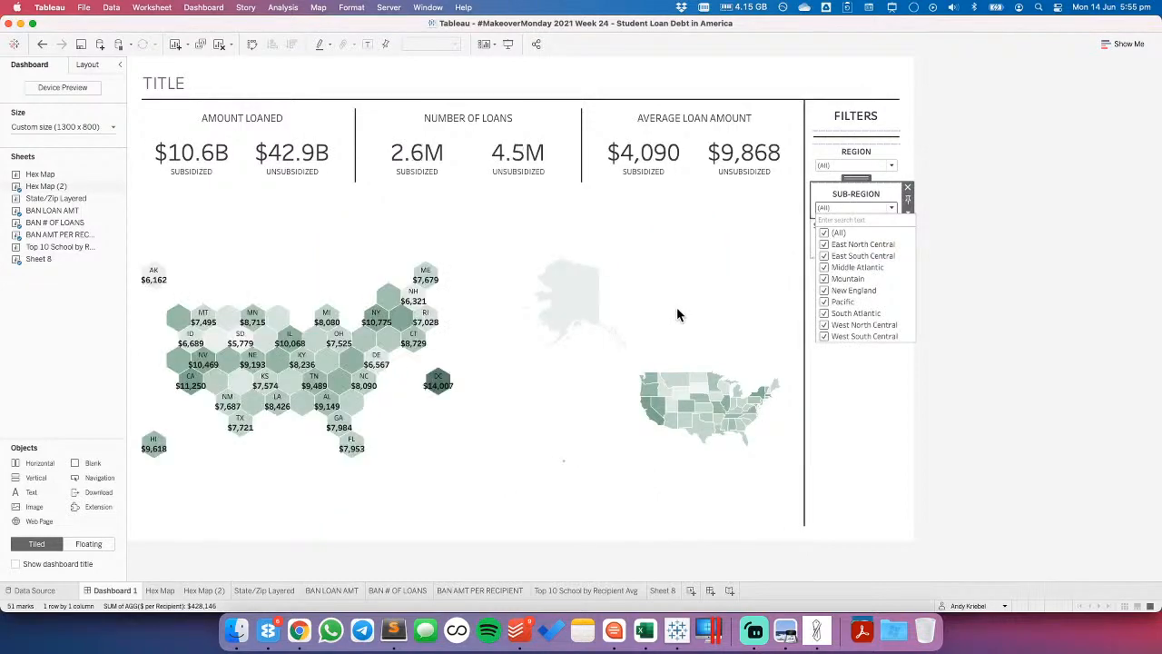
- Filter the dashboard's REGION to WEST alone and inspect the filled state map
left_click(823, 170)
left_click(824, 168)
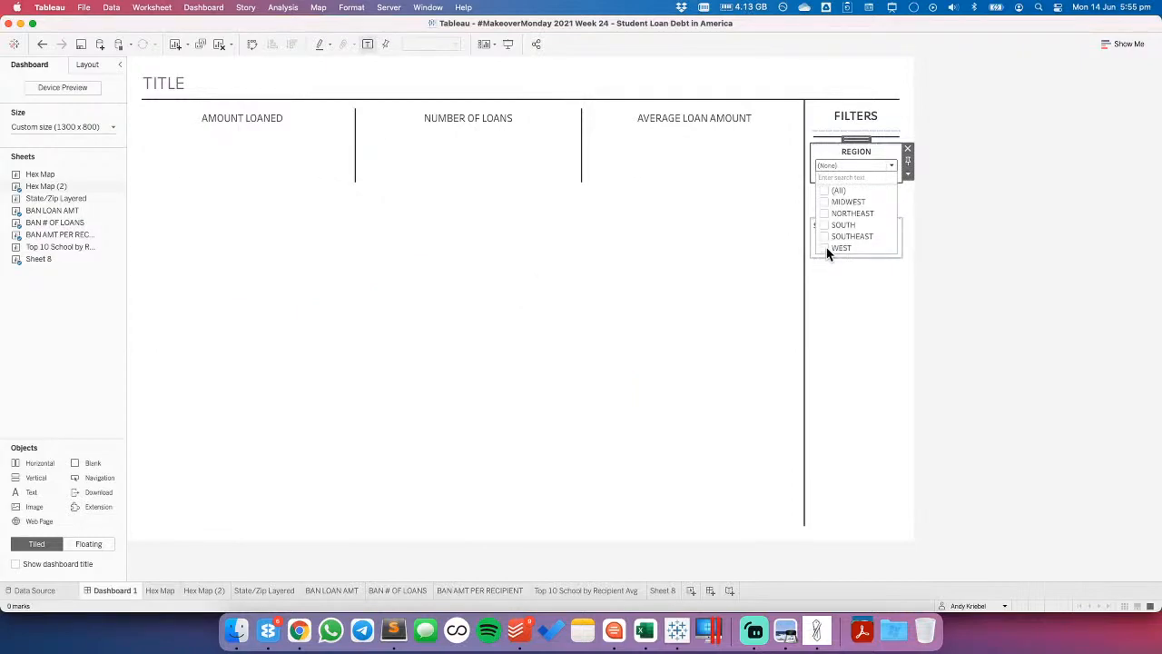
left_click(1099, 211)
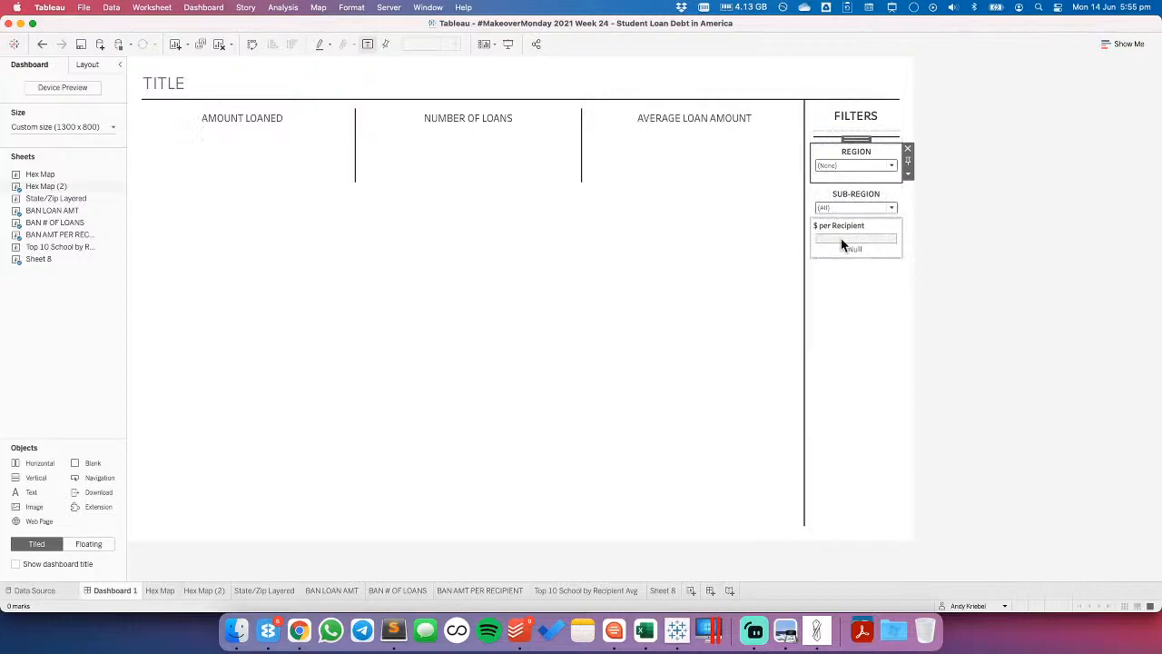
left_click(828, 167)
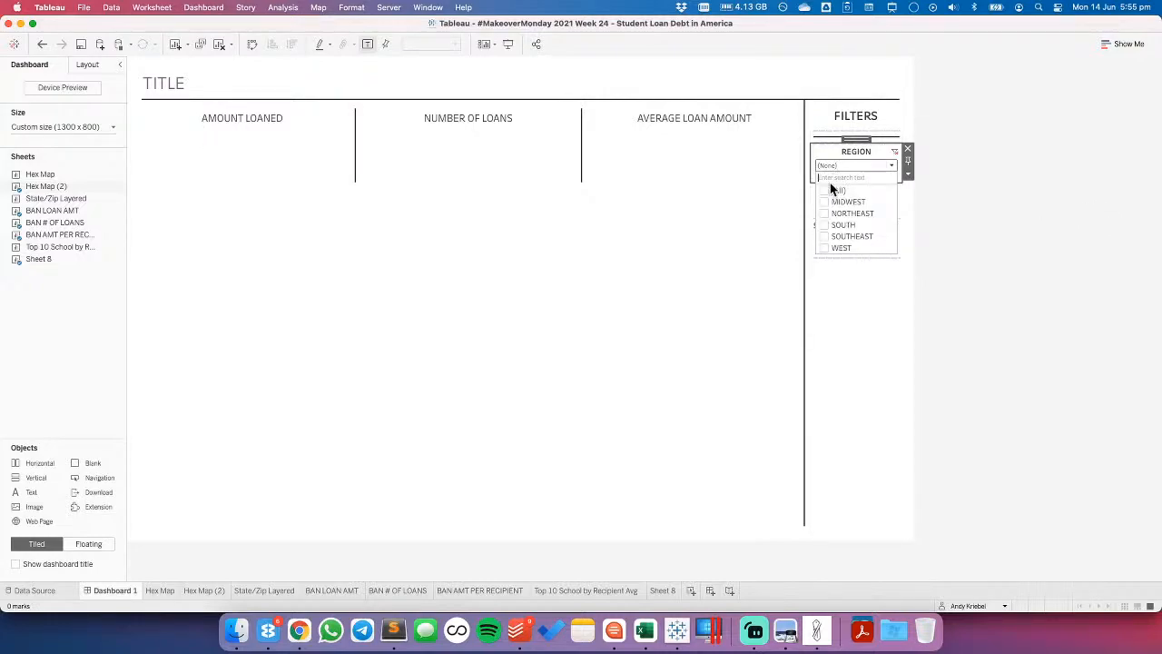
left_click(825, 248)
left_click(1035, 264)
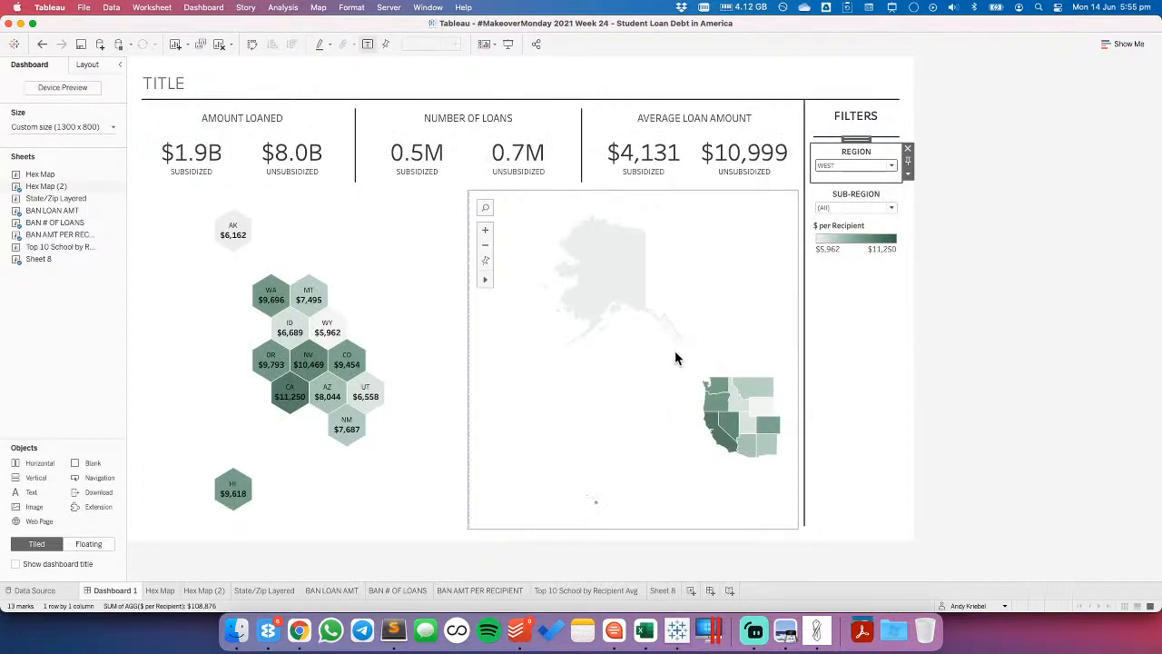
left_click(748, 219)
- Undo the recent filter selections, the state map placement and the horizontal container on the dashboard
left_click(42, 45)
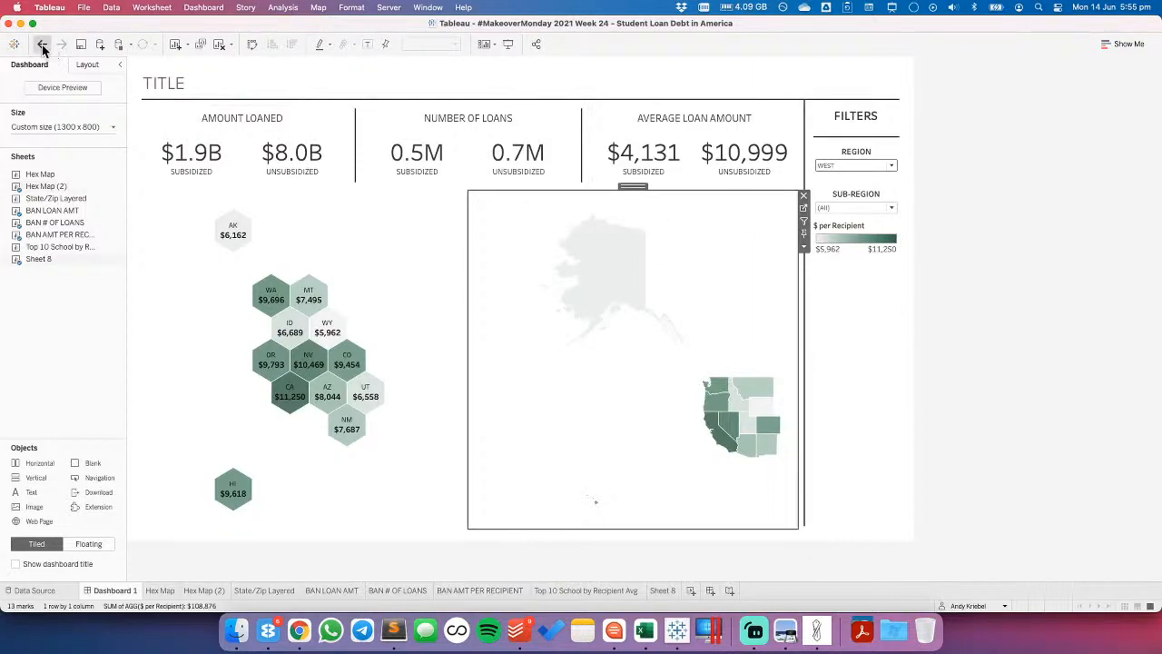
left_click(41, 46)
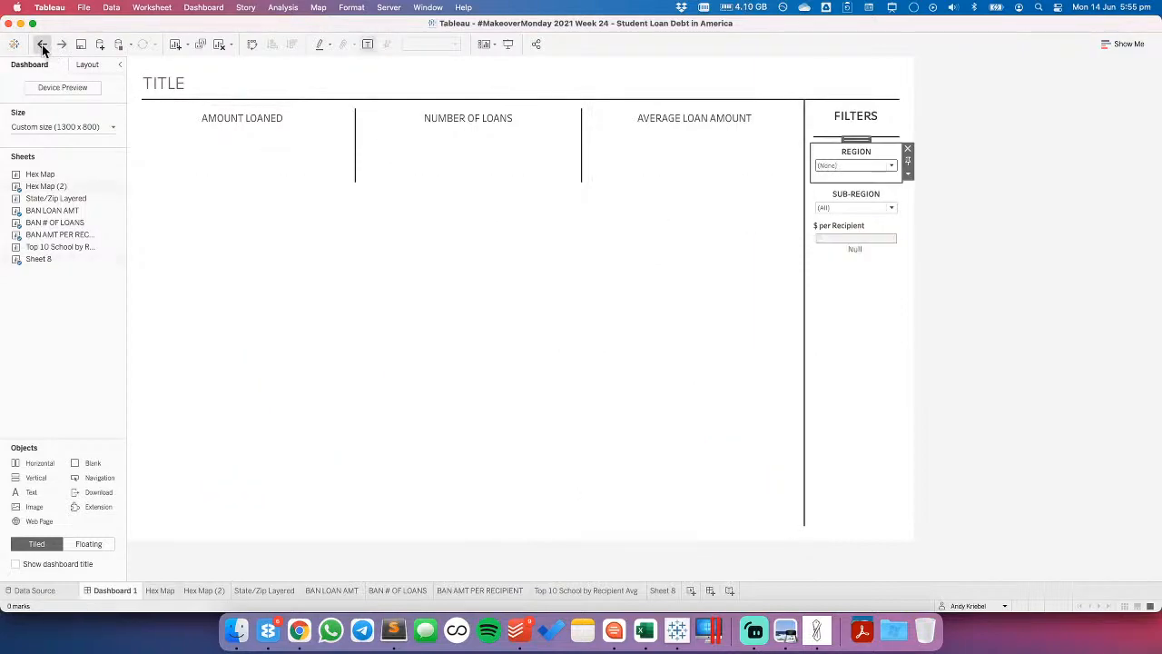
left_click(42, 45)
left_click(42, 46)
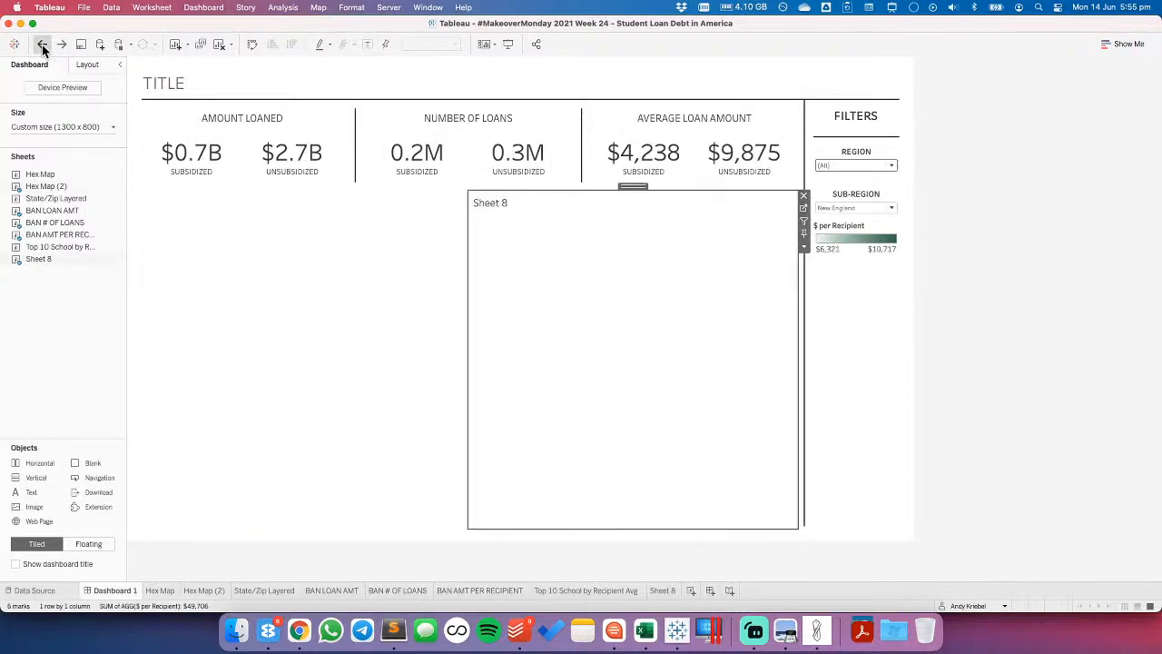
left_click(42, 46)
left_click(42, 46)
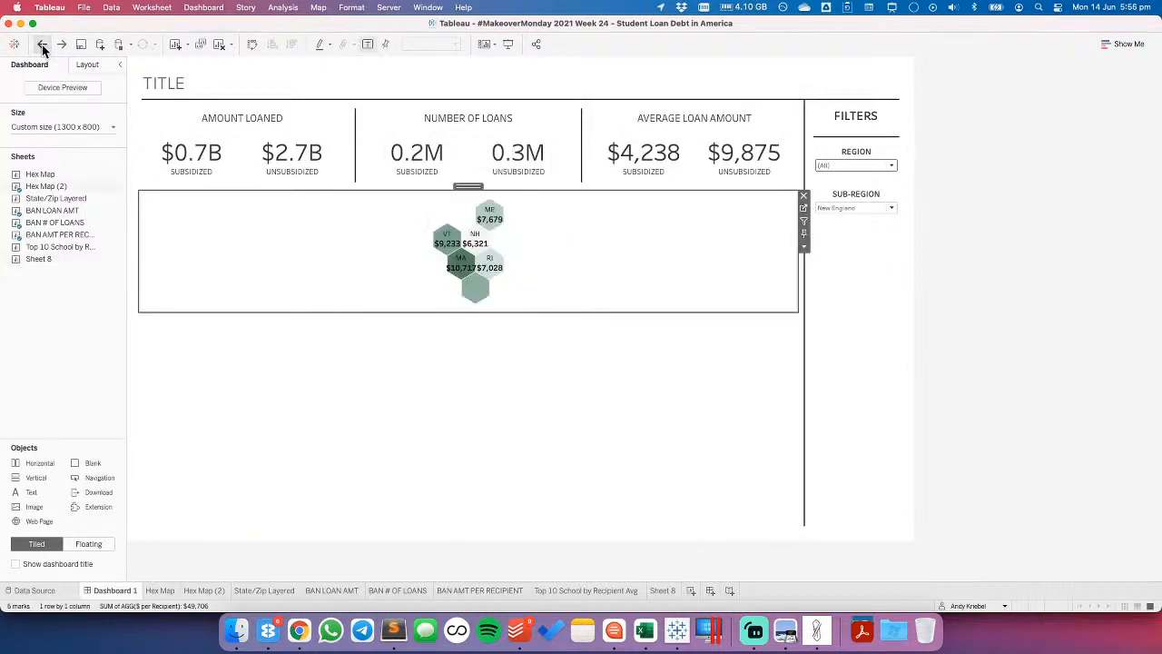
left_click(41, 45)
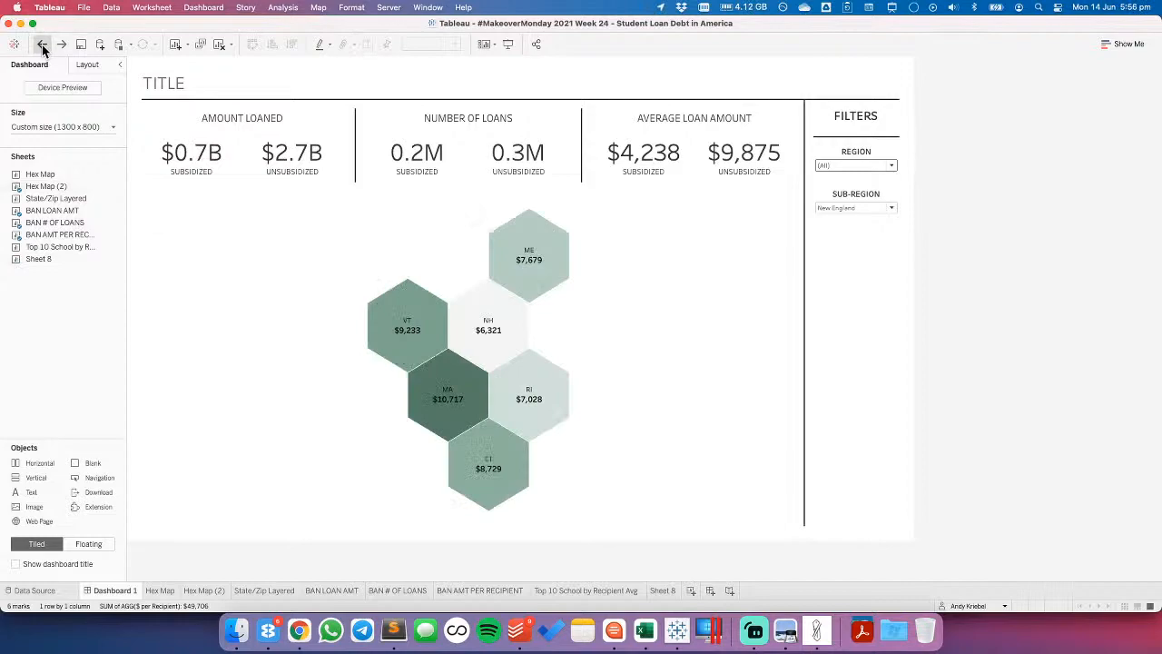
left_click(42, 46)
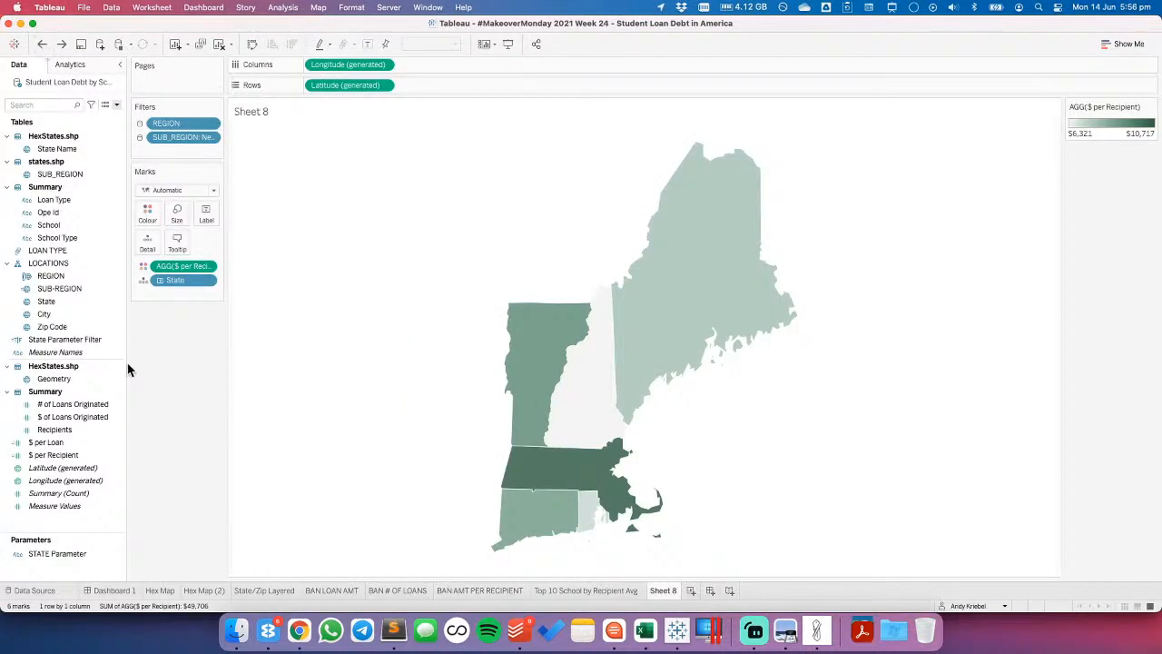
- Return to Dashboard 1 and set its SUB-REGION filter to (All)
left_click(113, 590)
left_click(836, 210)
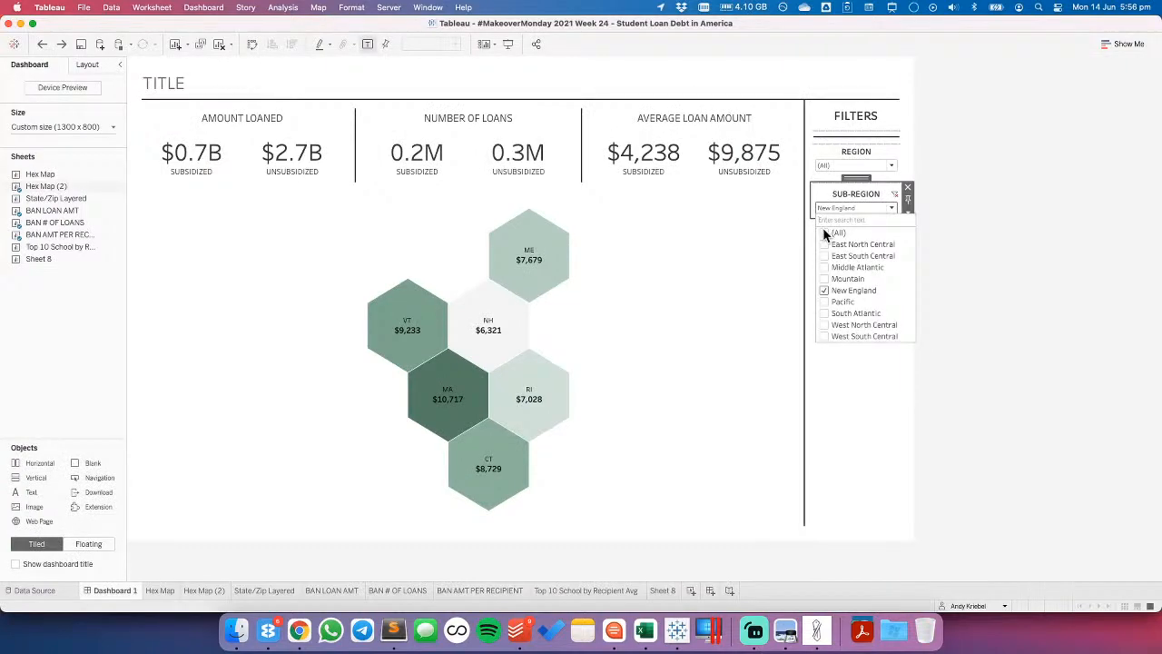
left_click(1003, 240)
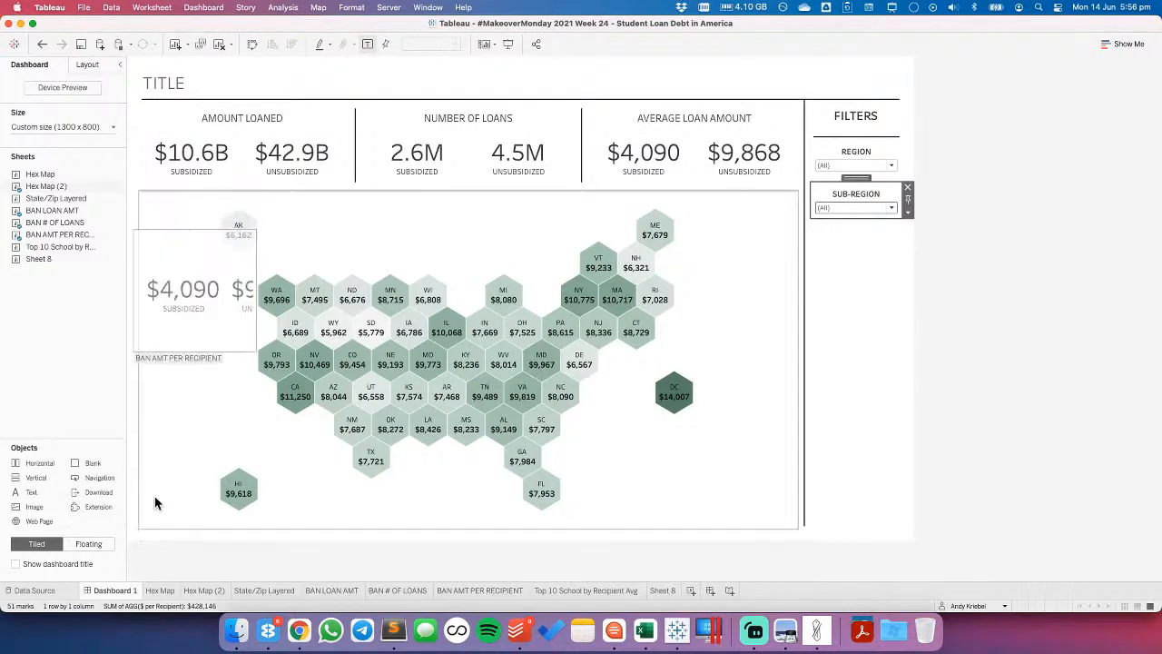
- Add the grouped LOAN TYPE field as a filter on the Hex Map (2) worksheet with all values selected
left_click(207, 591)
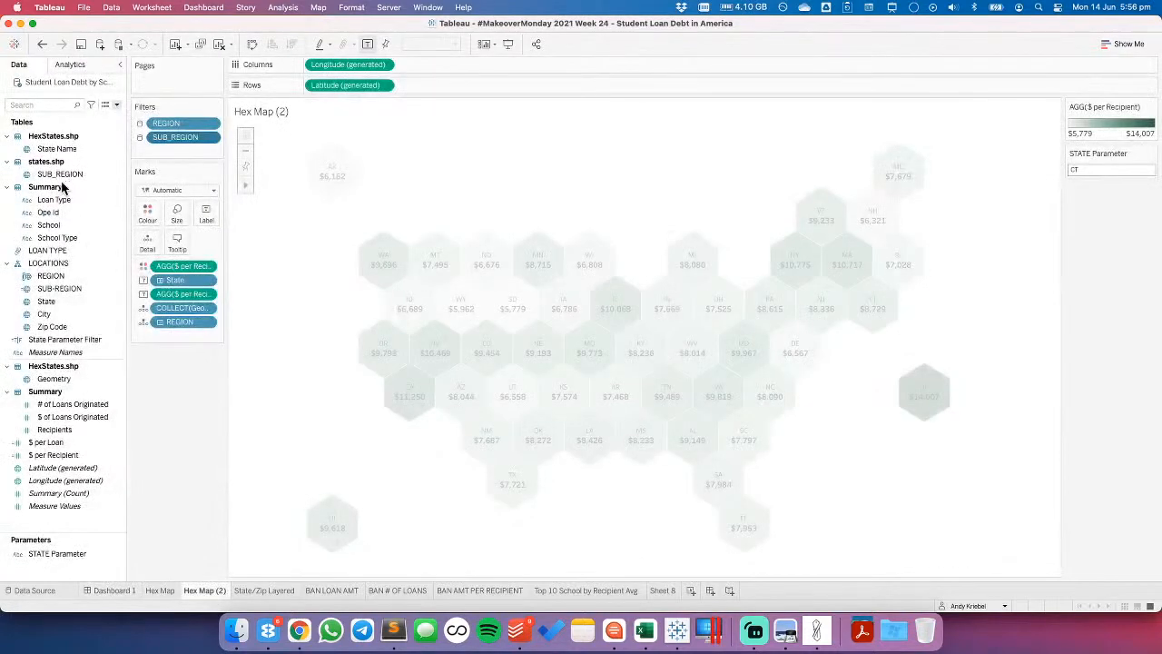
left_click_drag(54, 199, 168, 148)
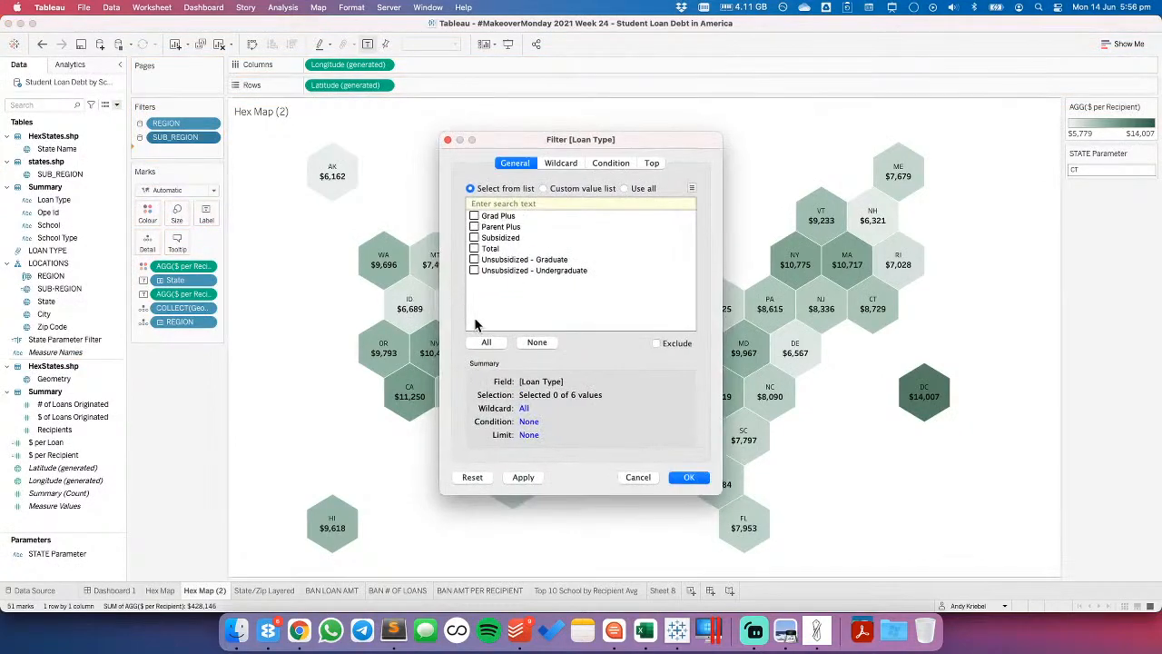
left_click(638, 477)
left_click_drag(47, 250, 174, 151)
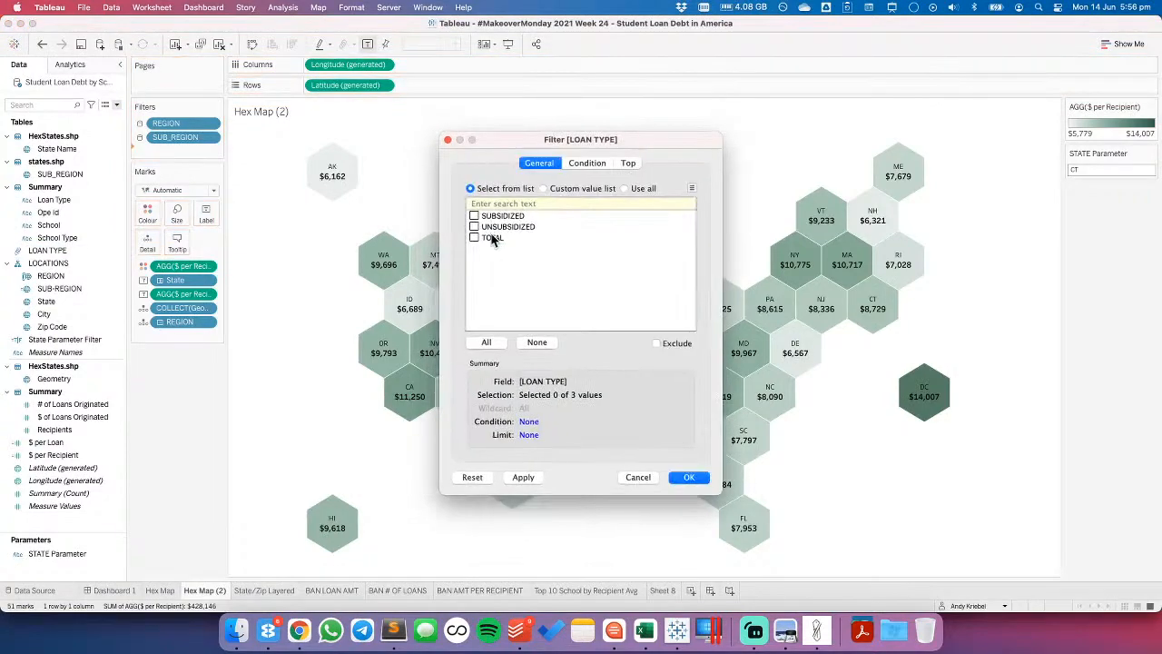
left_click(487, 343)
left_click(687, 478)
- Add a data source filter that excludes TOTAL from the grouped LOAN TYPE field
right_click(66, 80)
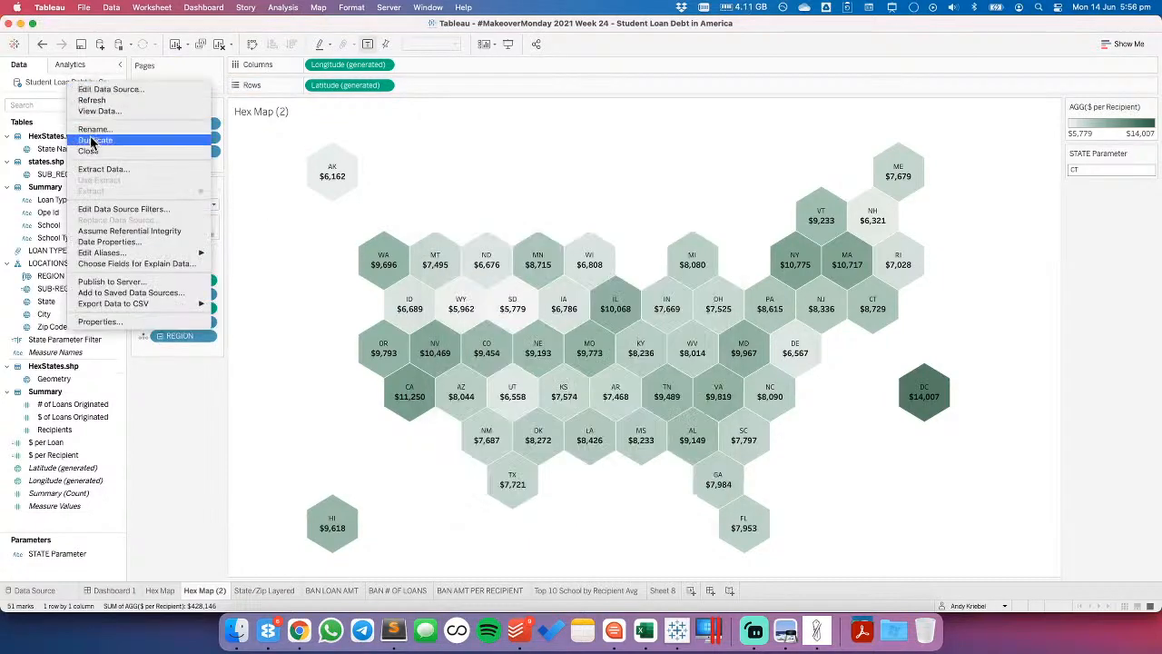
left_click(109, 211)
left_click(452, 343)
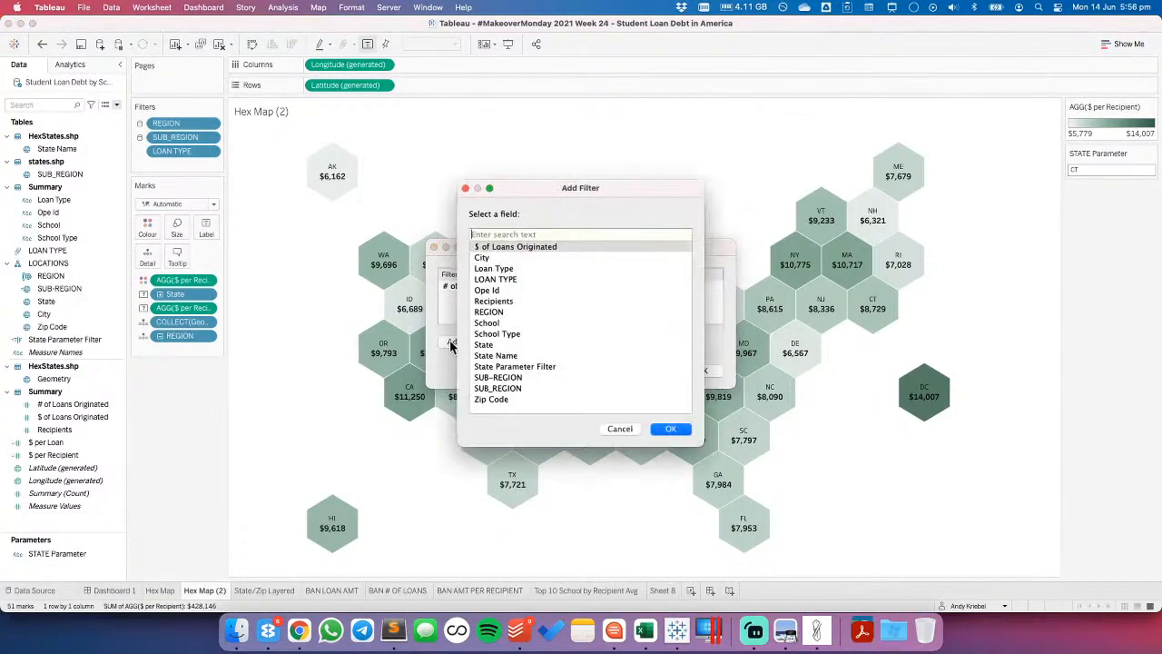
double_click(489, 282)
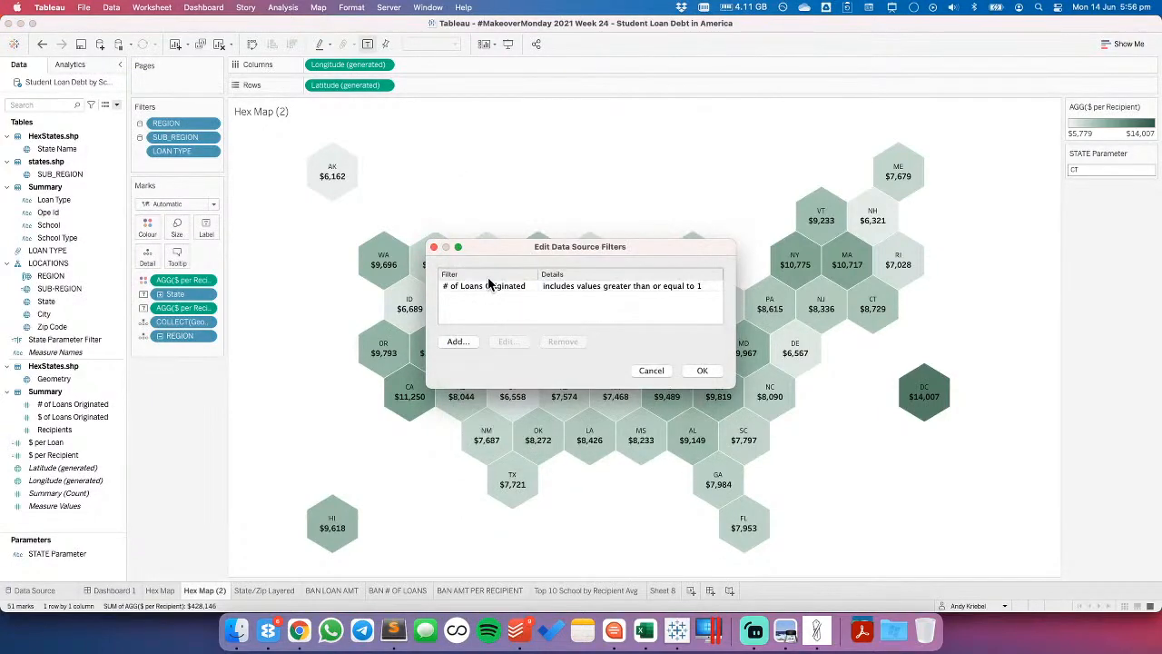
left_click(475, 227)
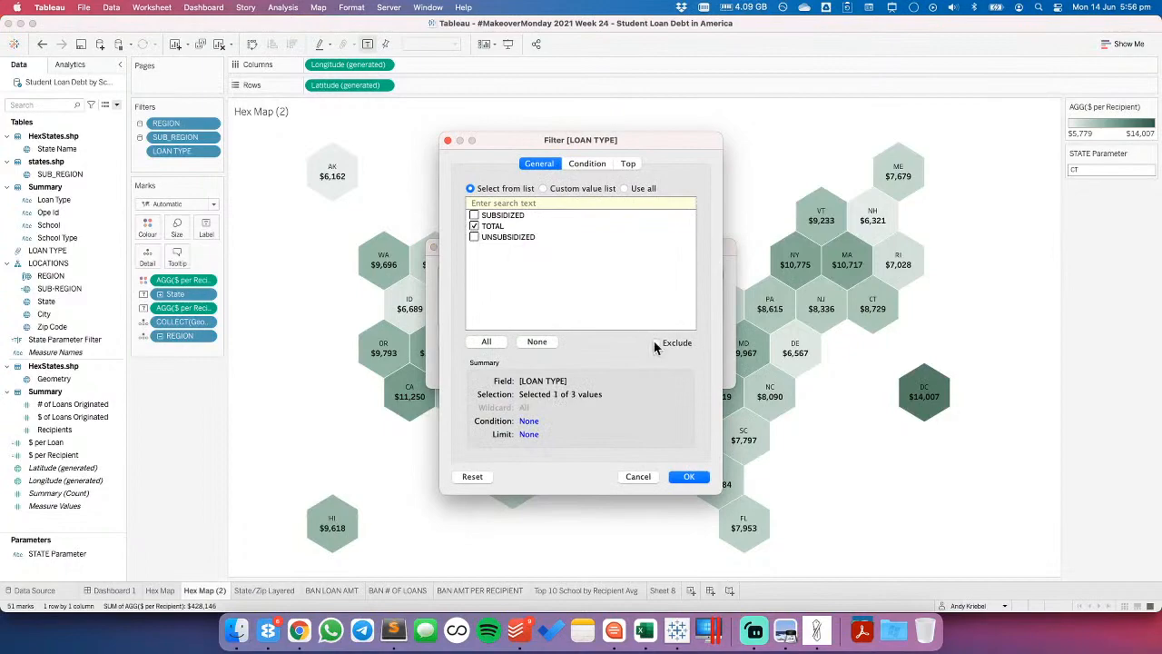
left_click(690, 477)
left_click(705, 388)
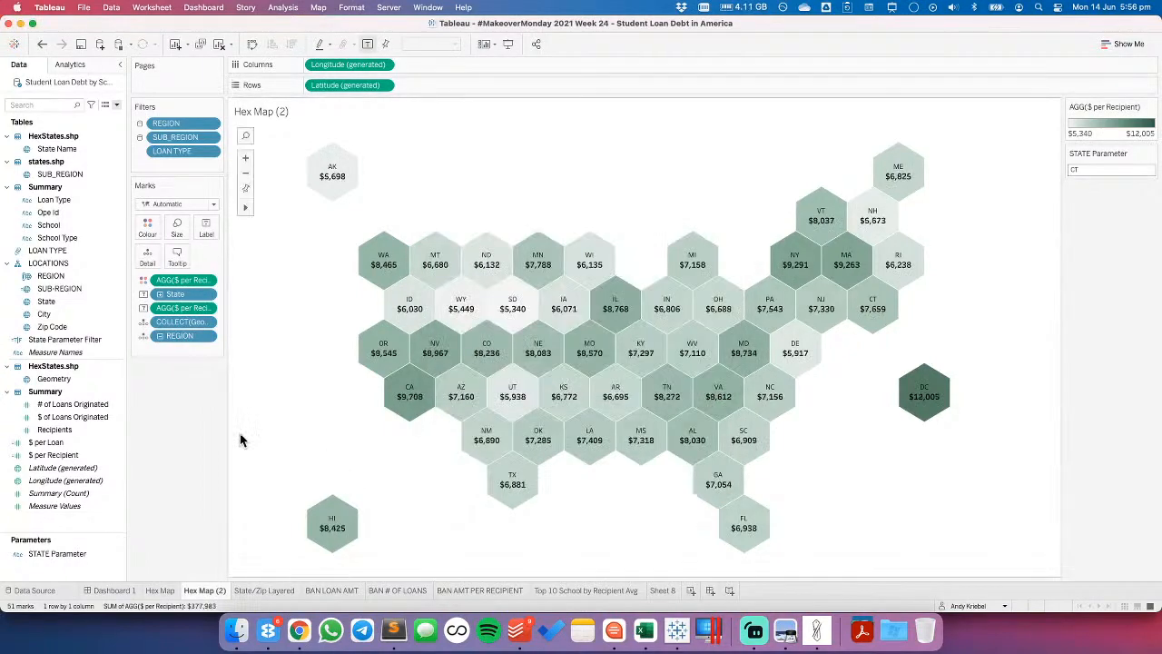
left_click(211, 155)
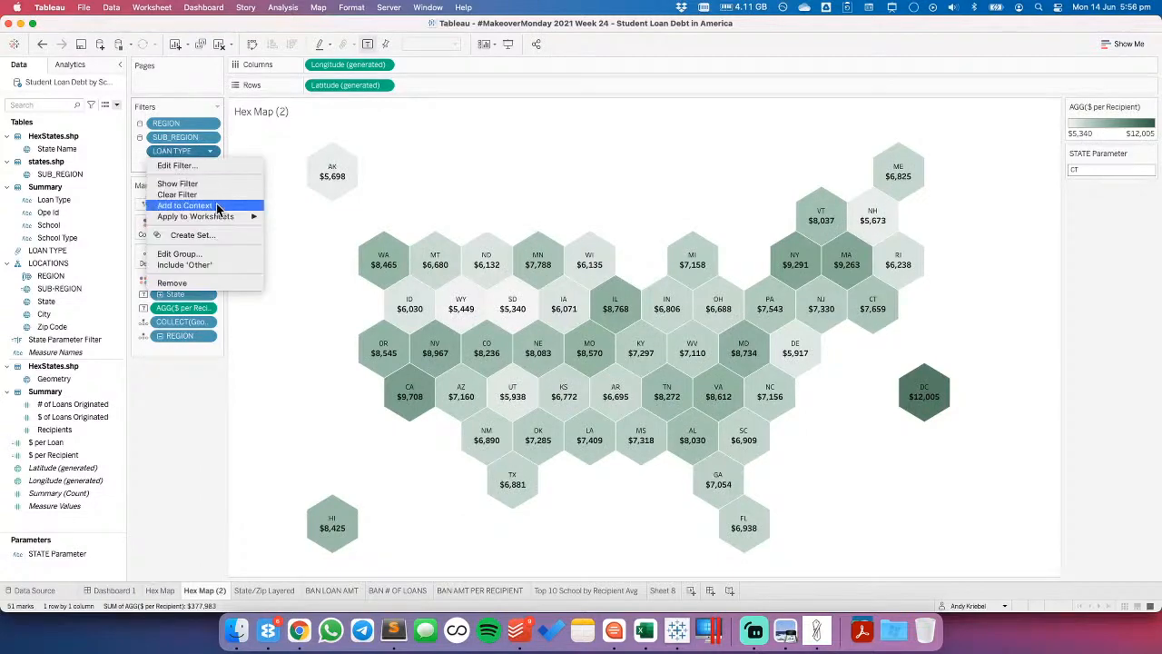
mouse_move(223, 218)
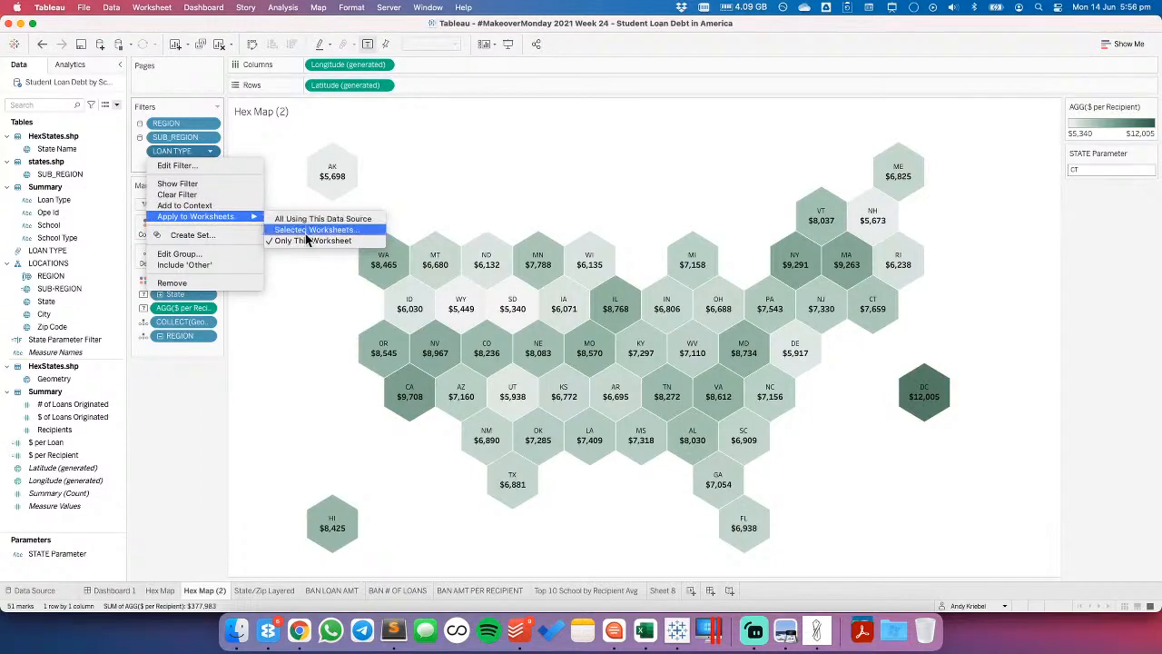
left_click(291, 231)
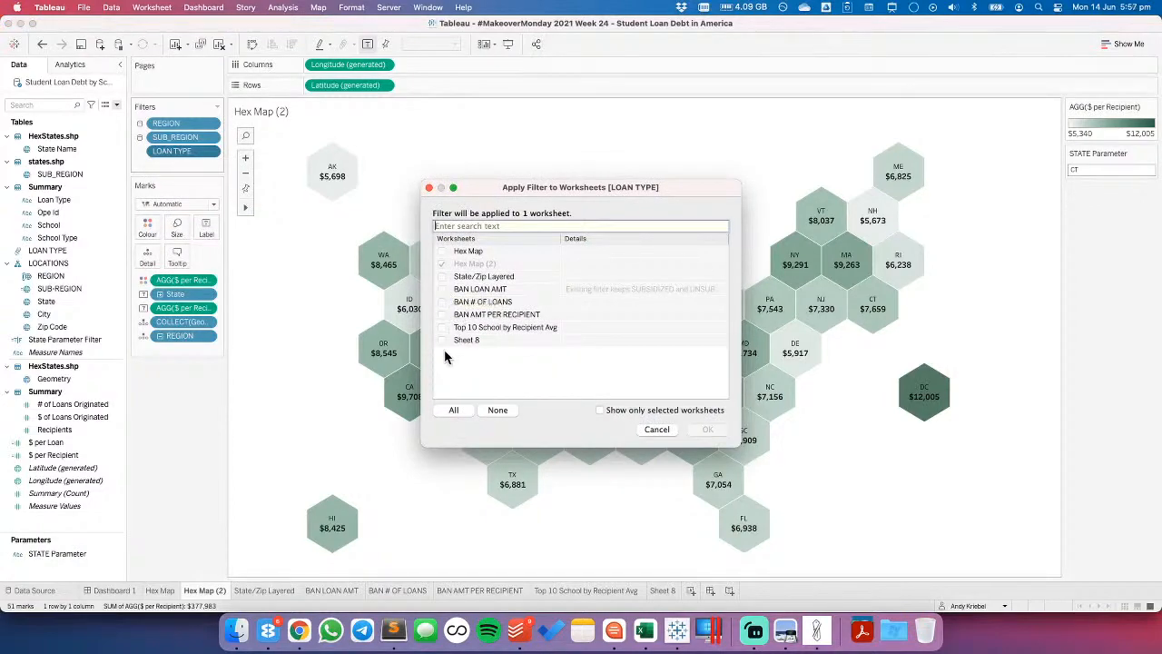
left_click(657, 429)
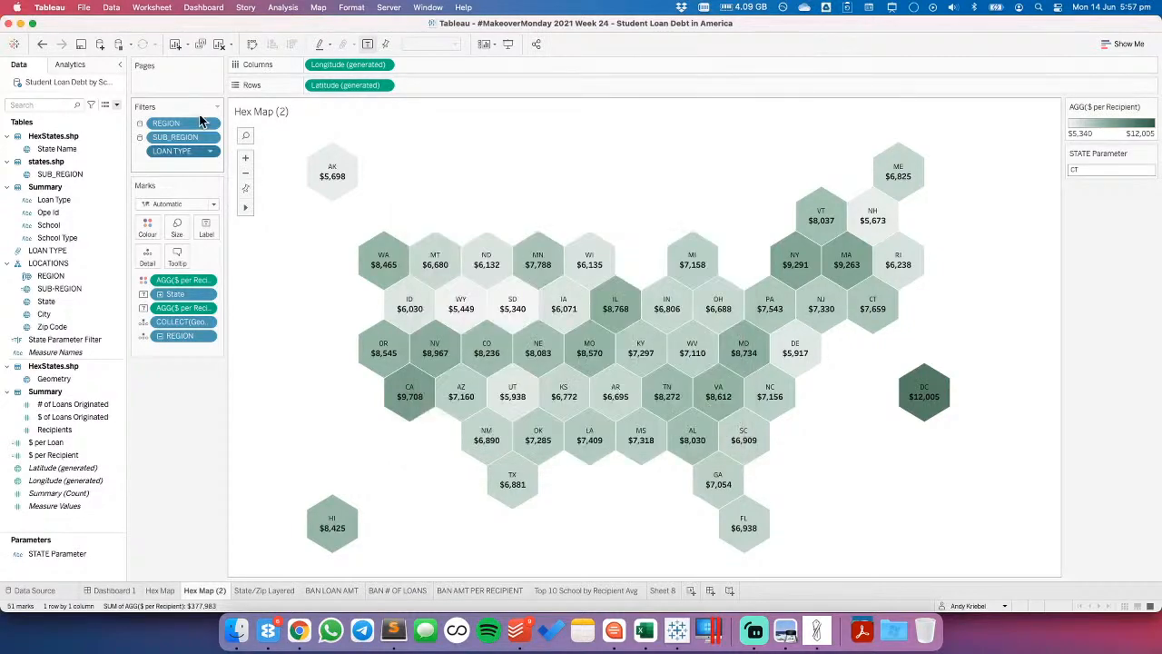
- Apply the LOAN TYPE filter on Hex Map (2) to all worksheets using this data source
left_click(214, 158)
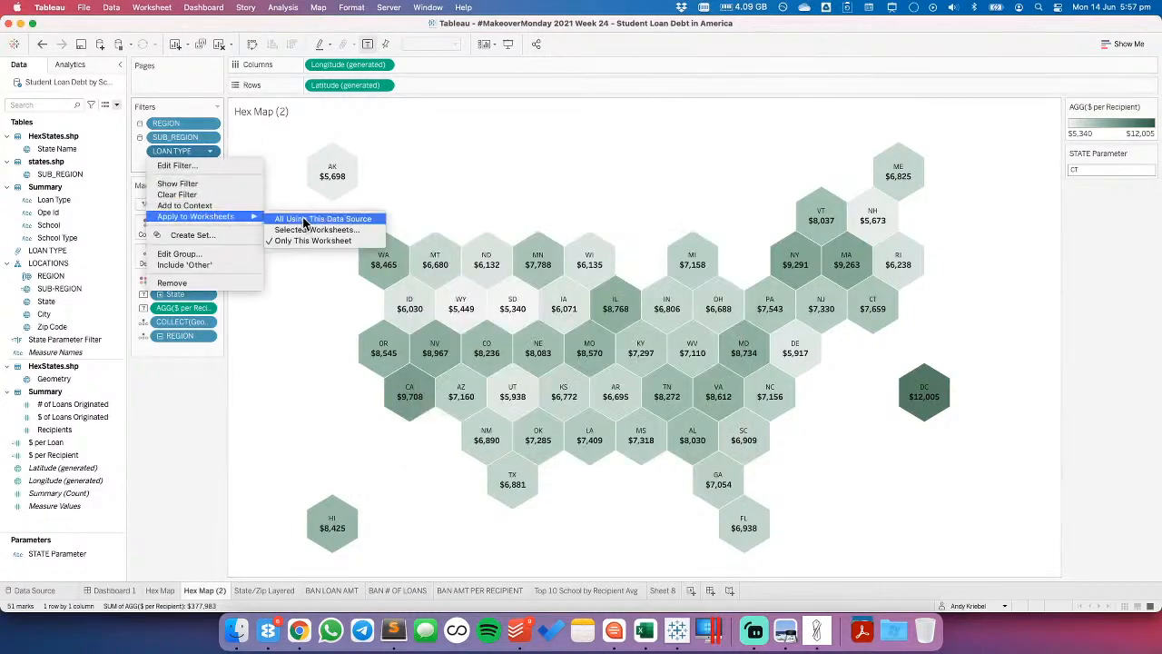
left_click(302, 221)
- Add a School Type filter with all values to Hex Map (2) and apply it to all worksheets using this data source
left_click_drag(57, 242, 171, 174)
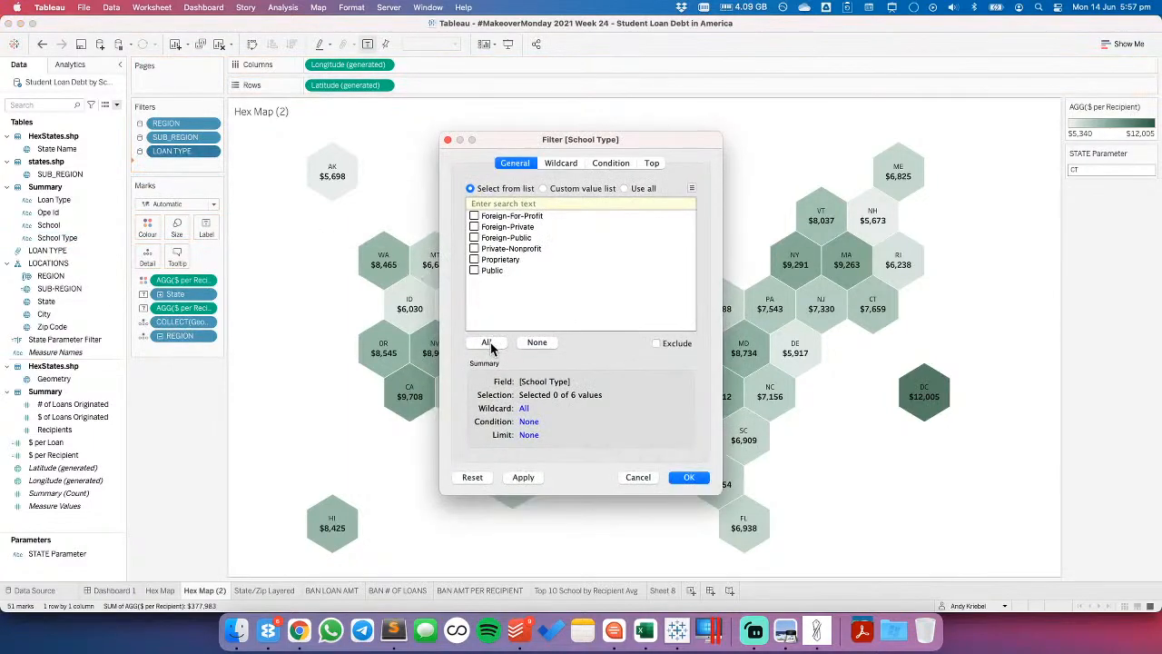
left_click(488, 343)
key("Return")
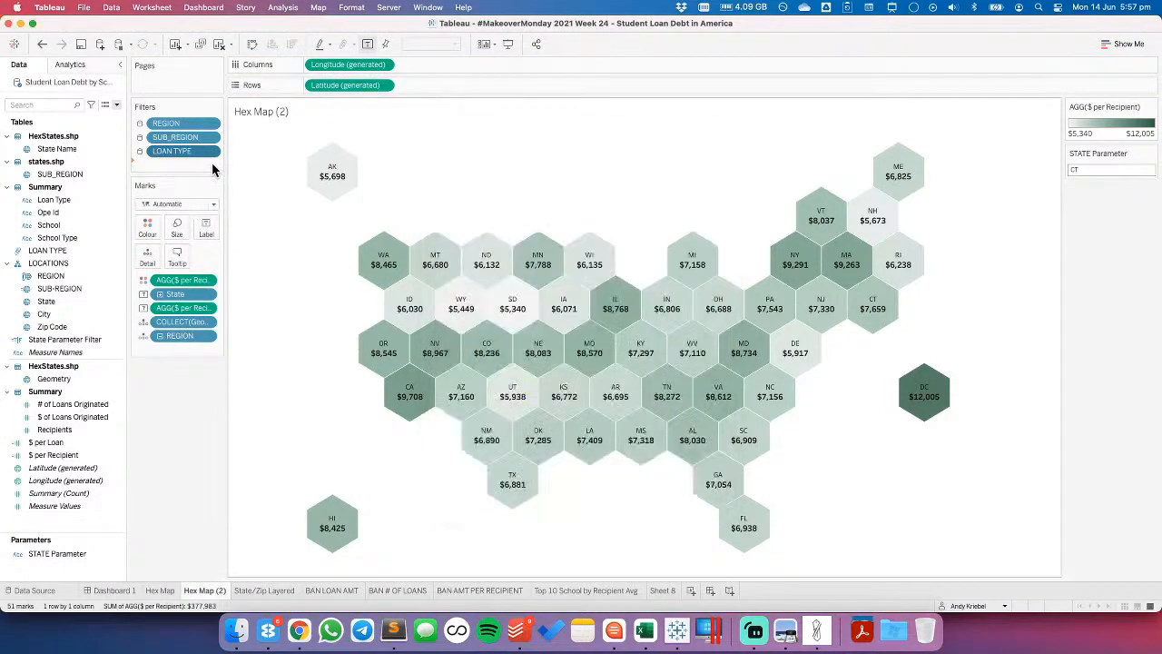
left_click(210, 164)
mouse_move(231, 230)
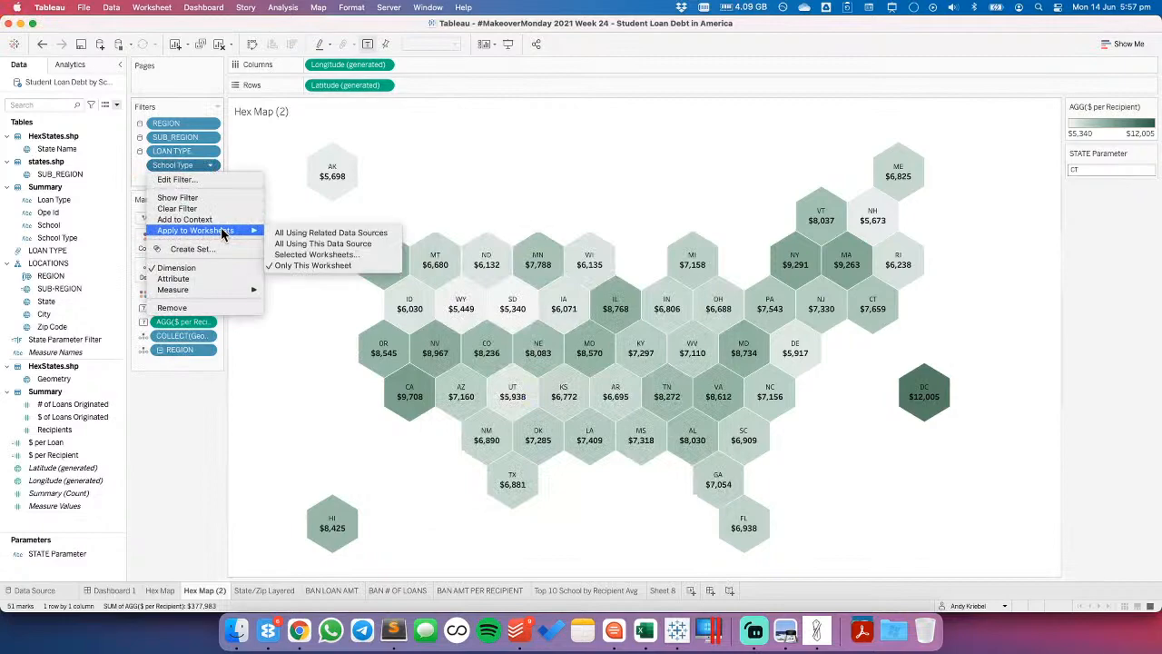
left_click(323, 243)
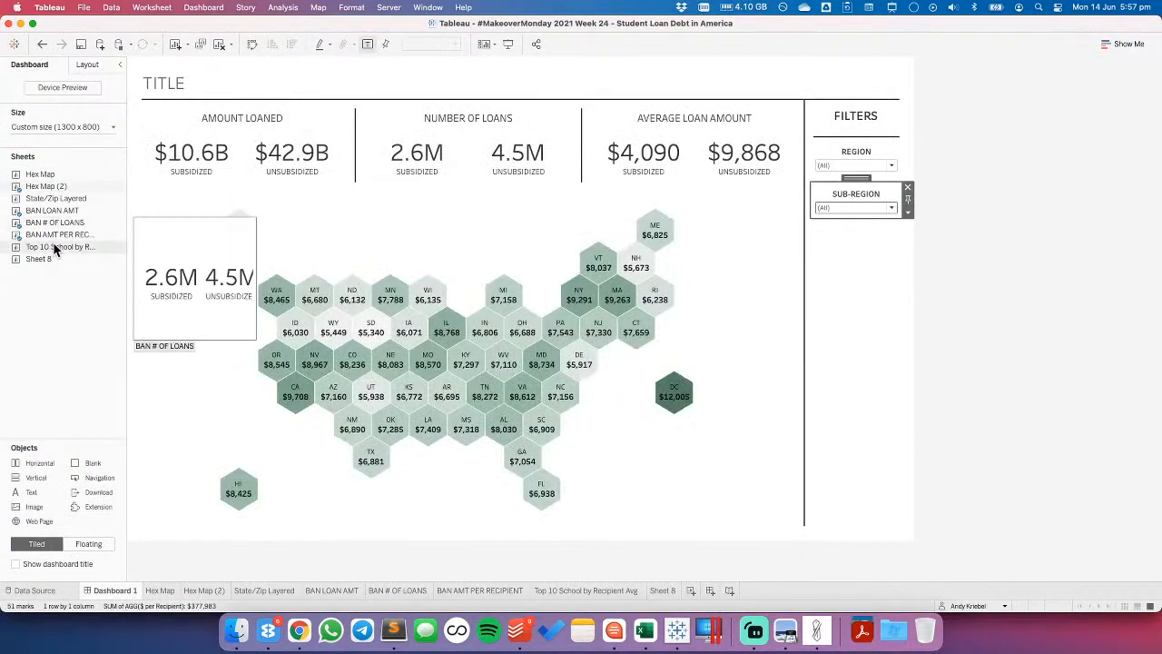
- Show the School Type and LOAN TYPE filters of the hex map on the dashboard
left_click(740, 229)
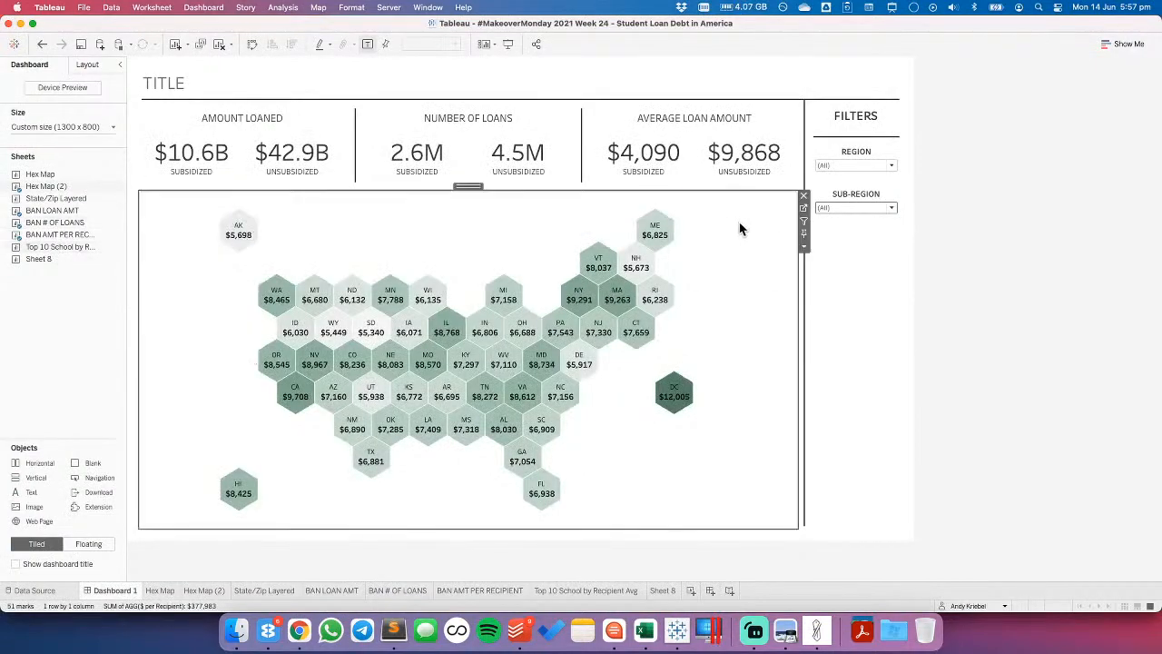
left_click(804, 246)
mouse_move(852, 336)
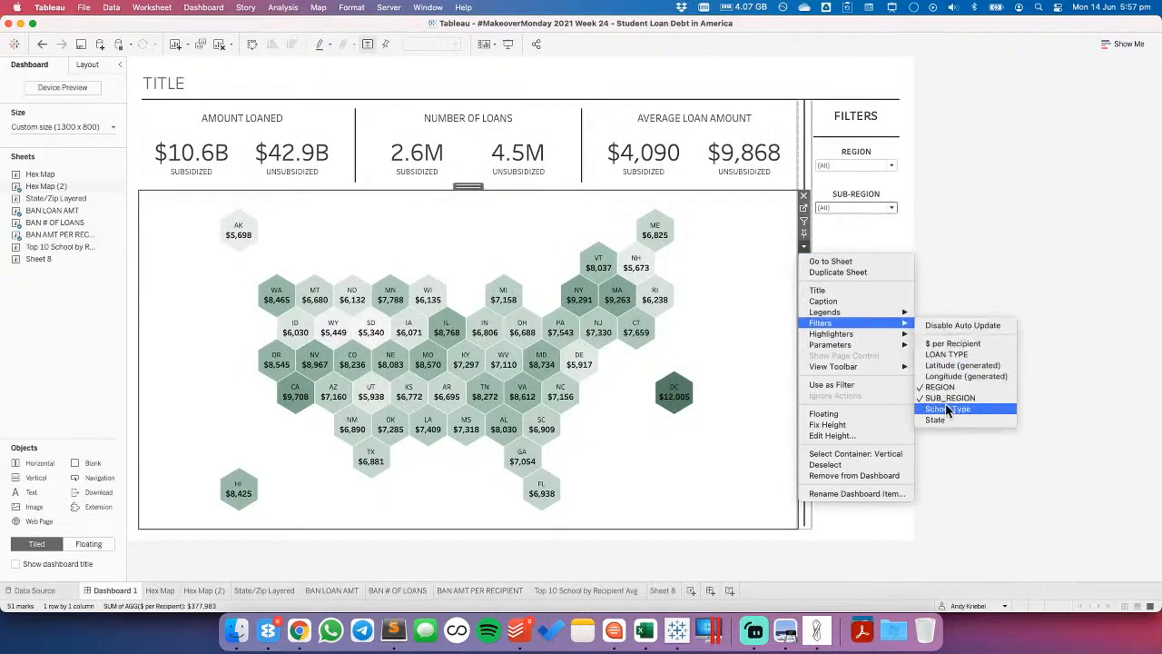
left_click(947, 410)
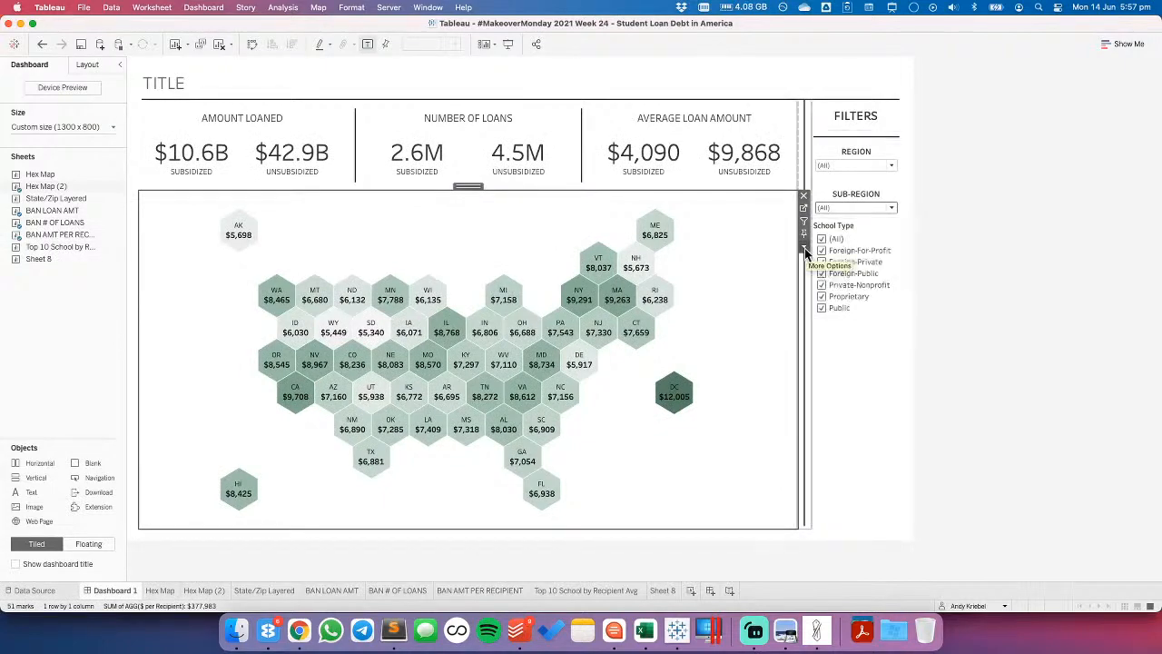
left_click(805, 247)
mouse_move(867, 323)
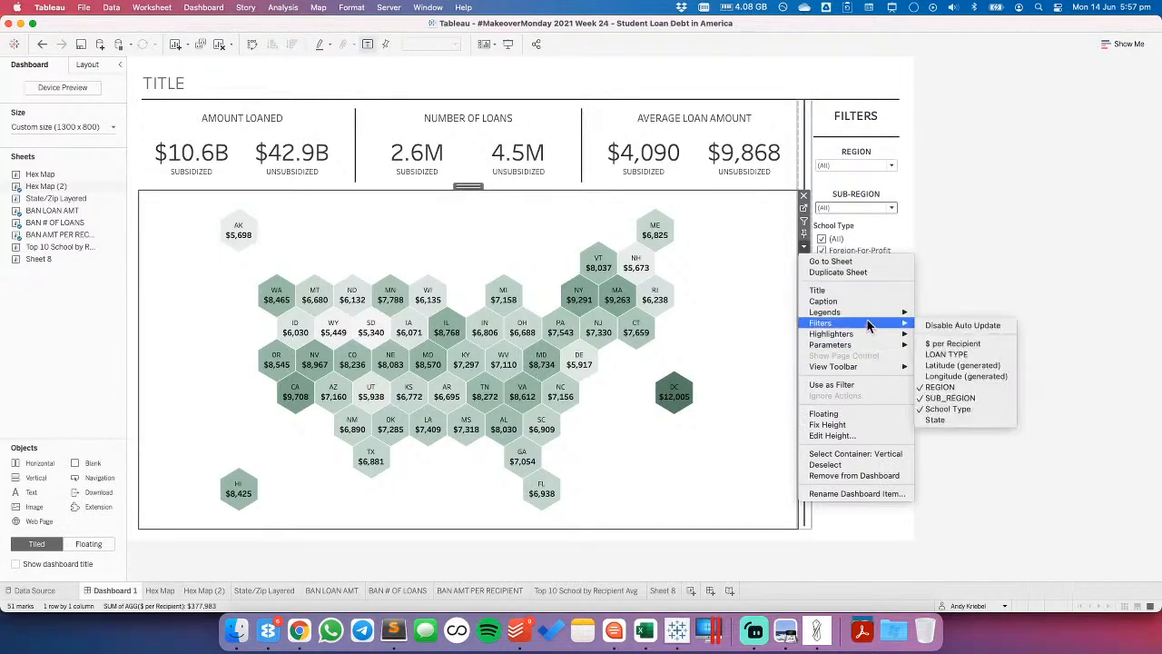
left_click(948, 355)
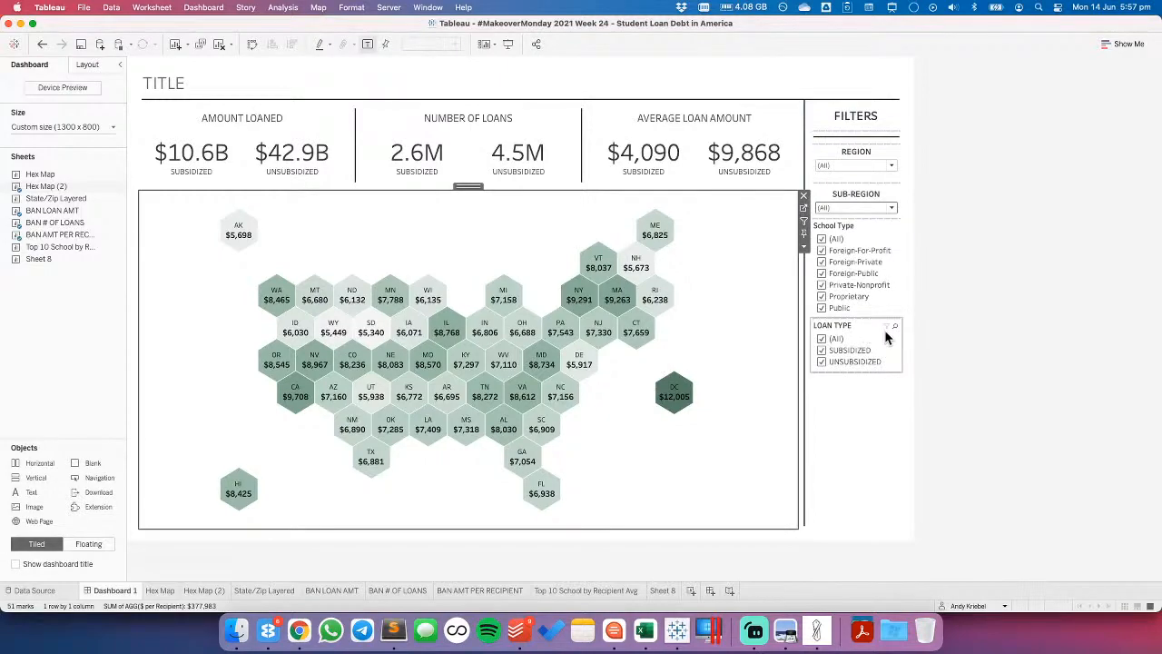
- Display the LOAN TYPE and School Type filters as multiple-value dropdowns
left_click(903, 333)
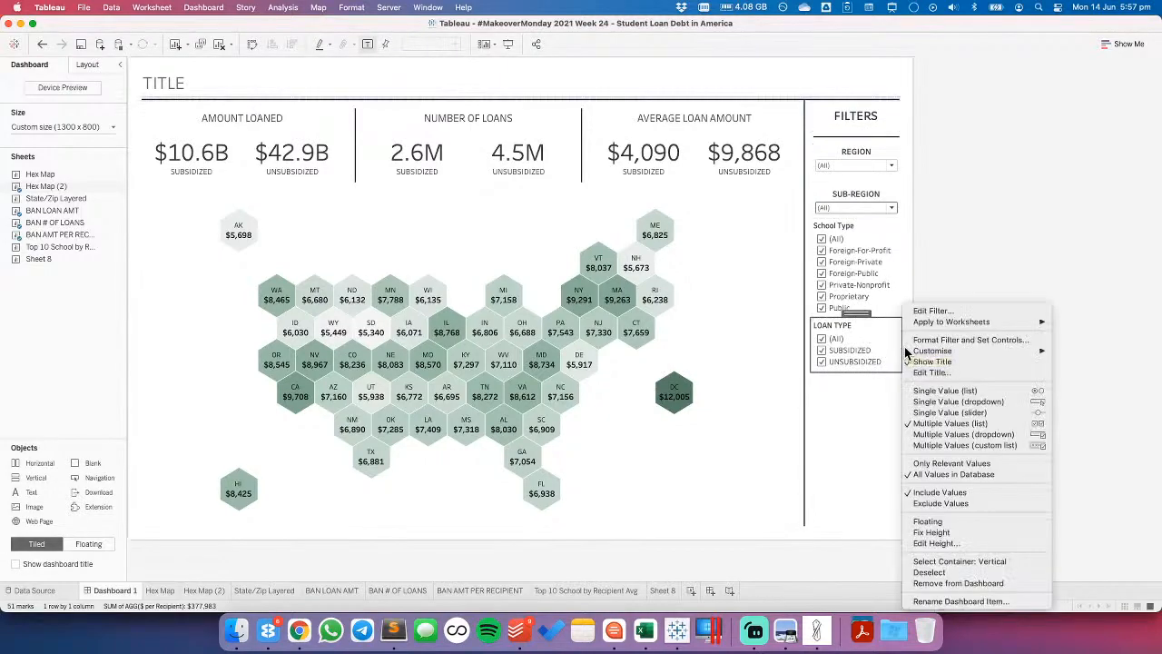
left_click(939, 437)
left_click(858, 227)
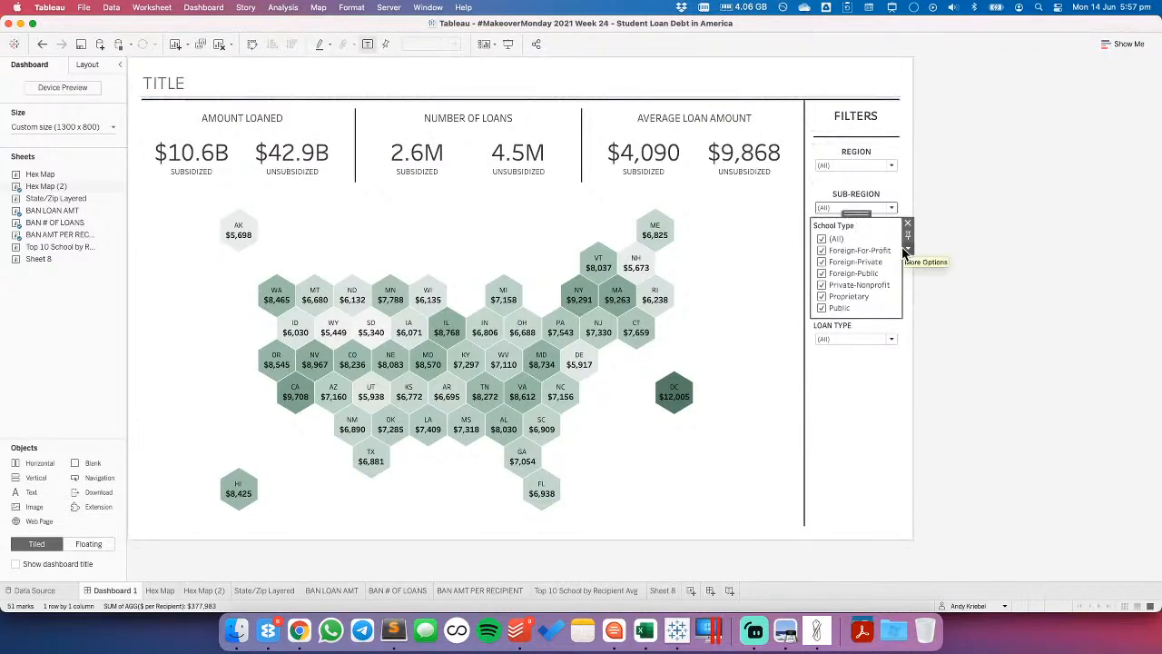
left_click(907, 248)
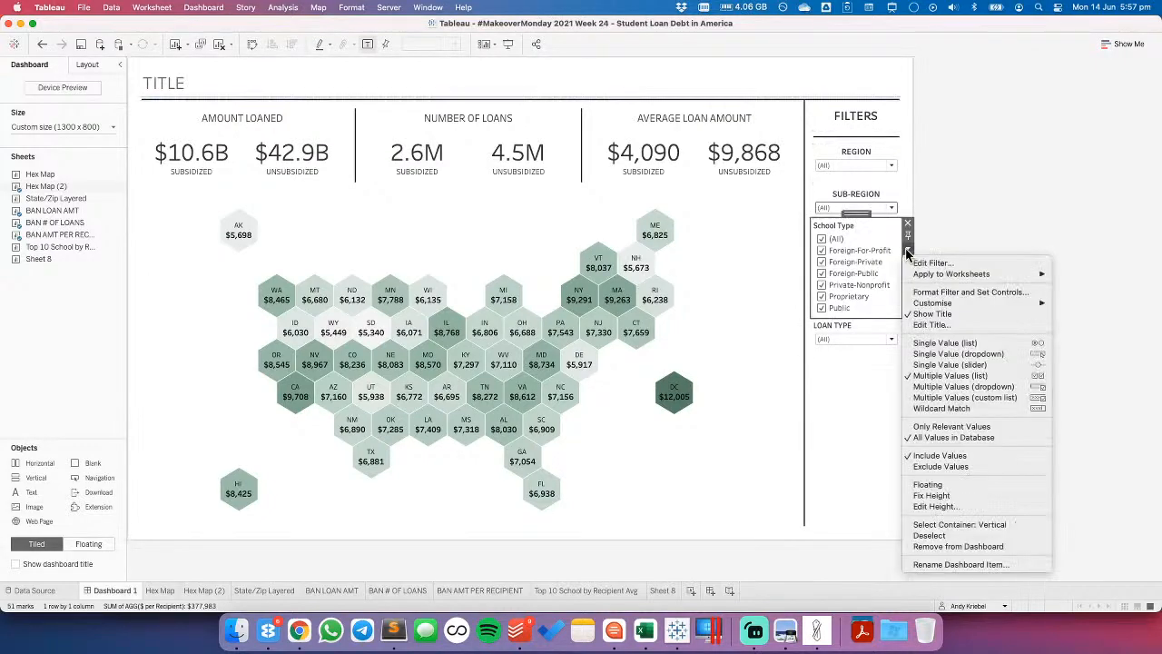
left_click(949, 387)
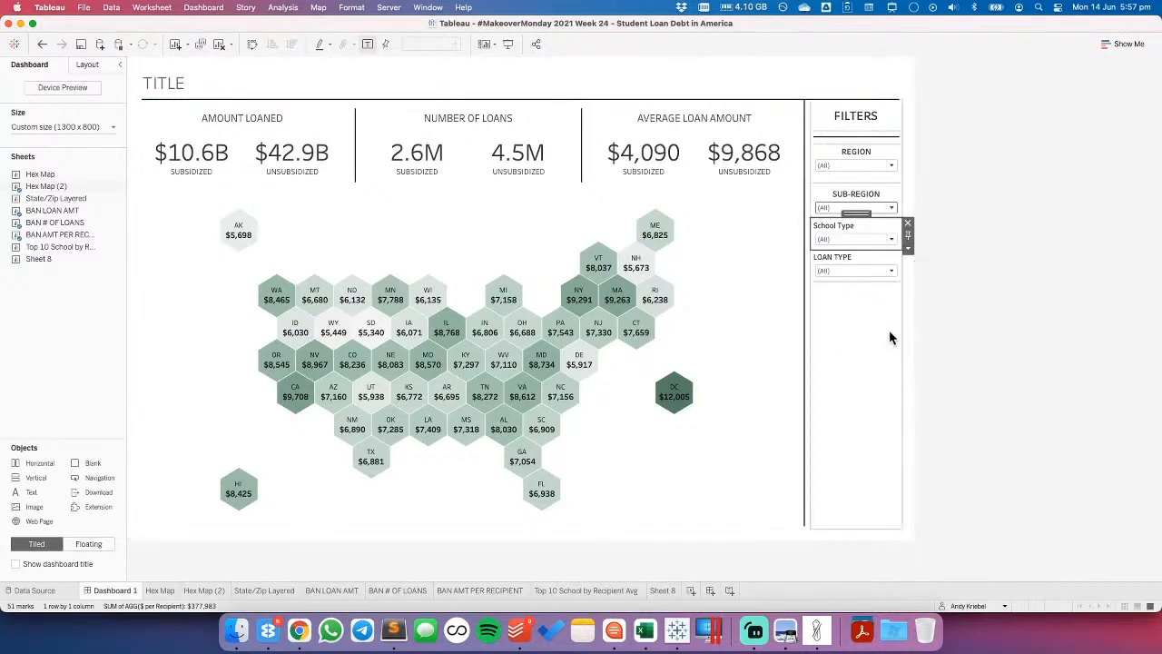
- Change the LOAN TYPE filter to a single-value dropdown and place it above the School Type filter
left_click(851, 262)
left_click(908, 279)
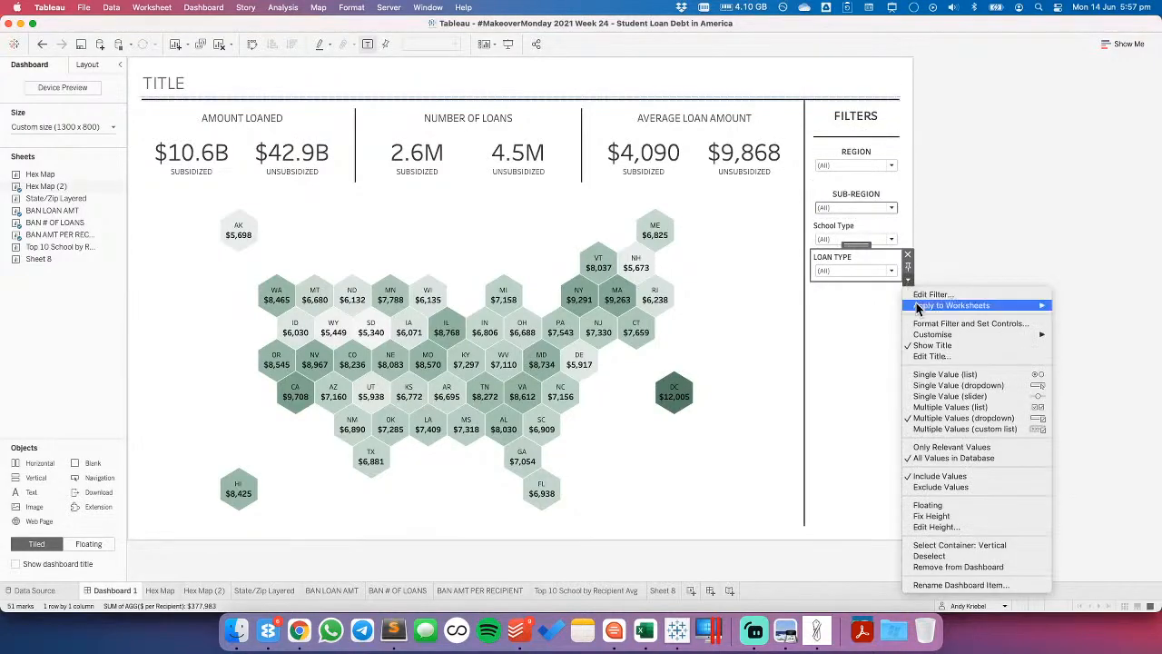
left_click(949, 407)
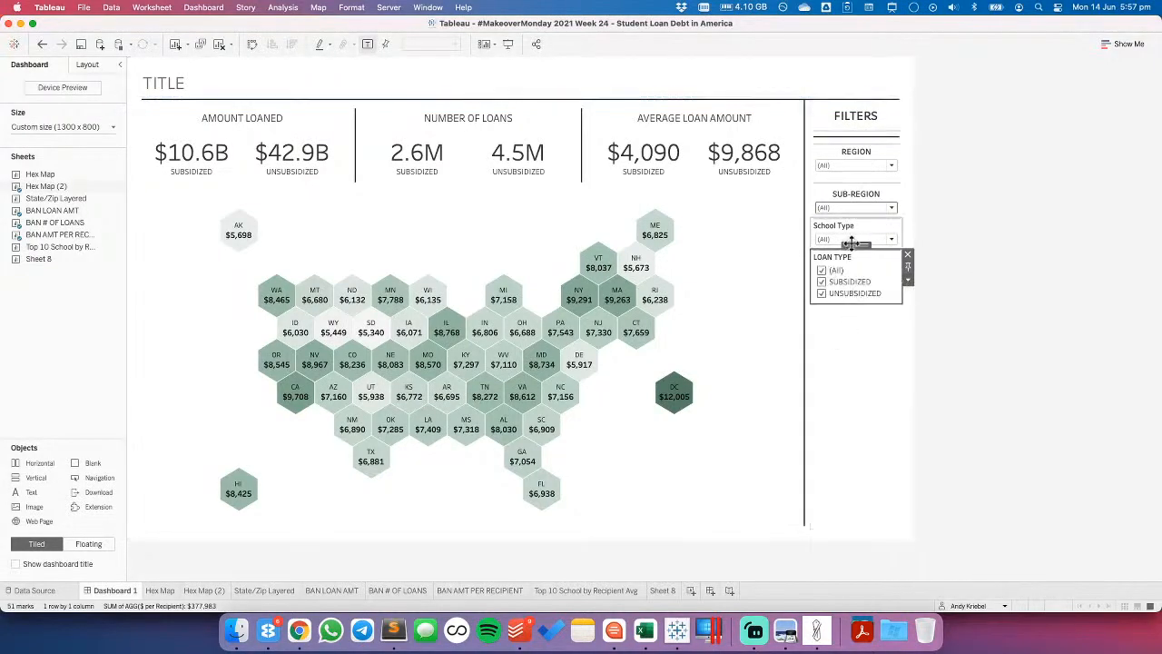
left_click(908, 279)
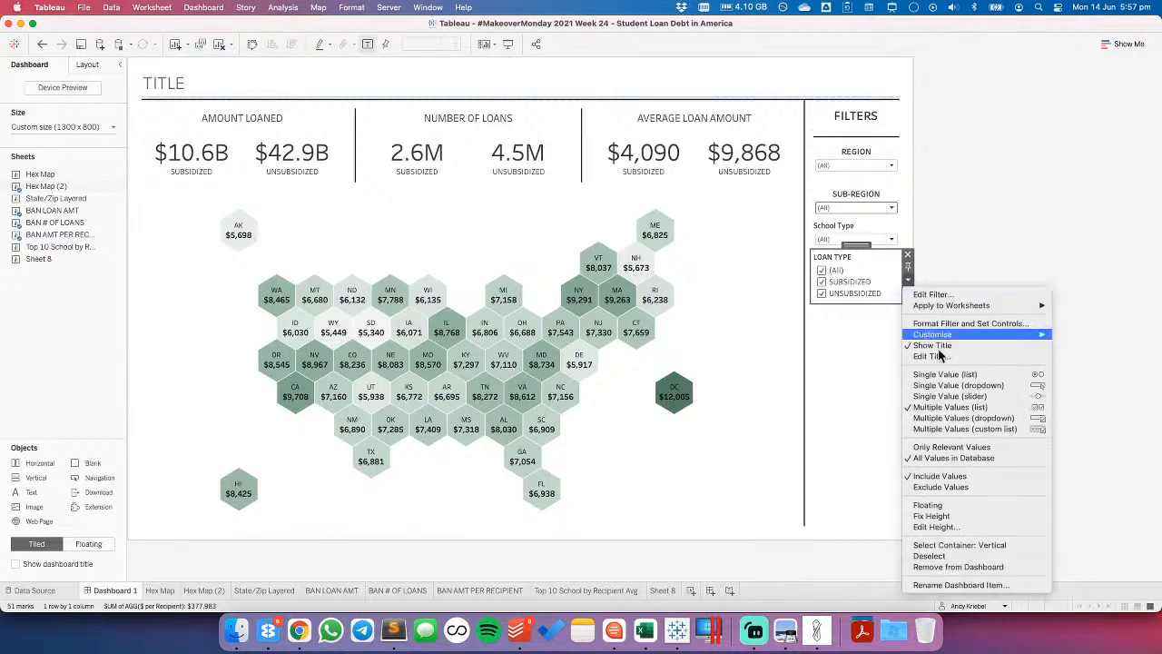
left_click(936, 385)
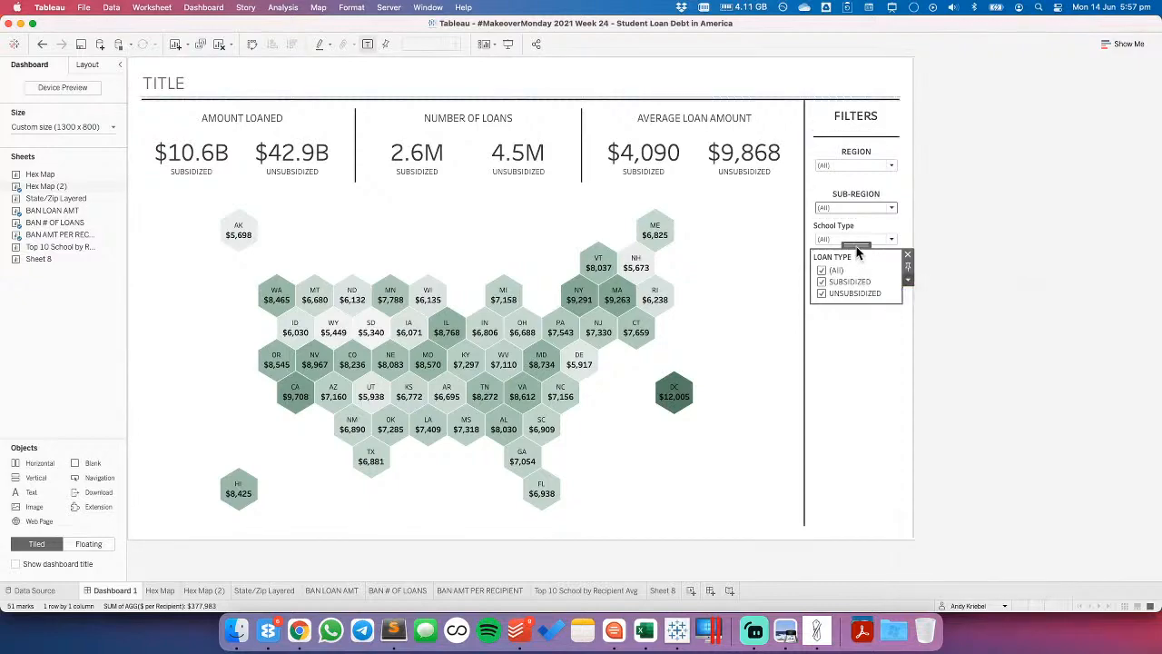
left_click_drag(855, 243, 863, 235)
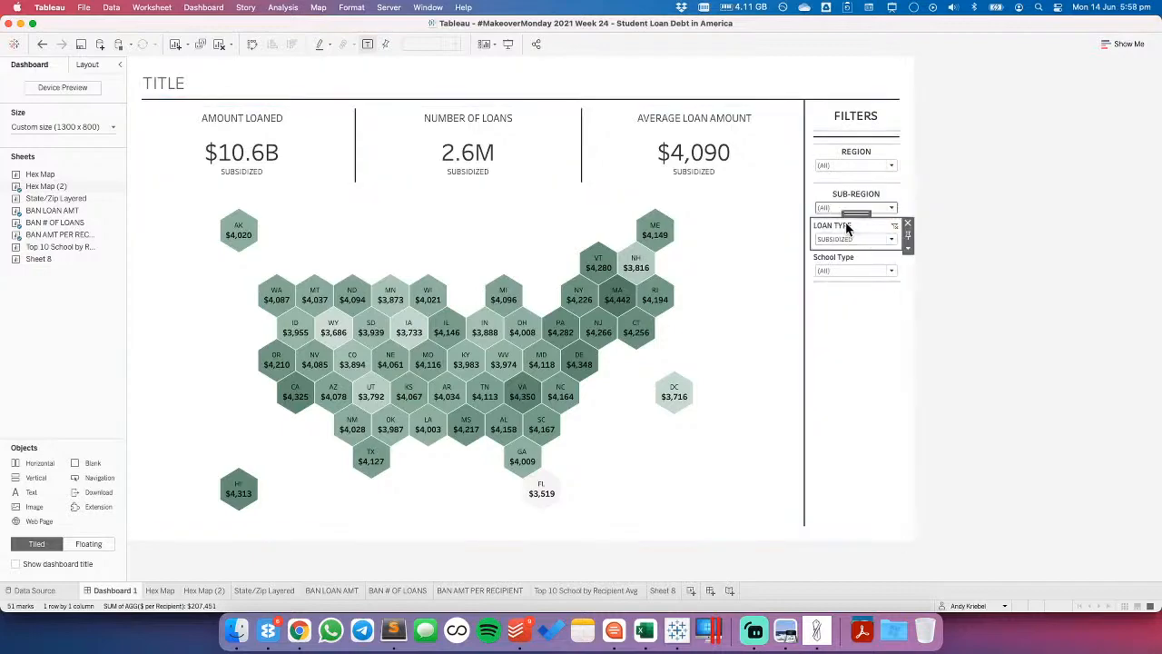
- Set the SUB-REGION filter's bottom outer padding to 10
left_click(844, 199)
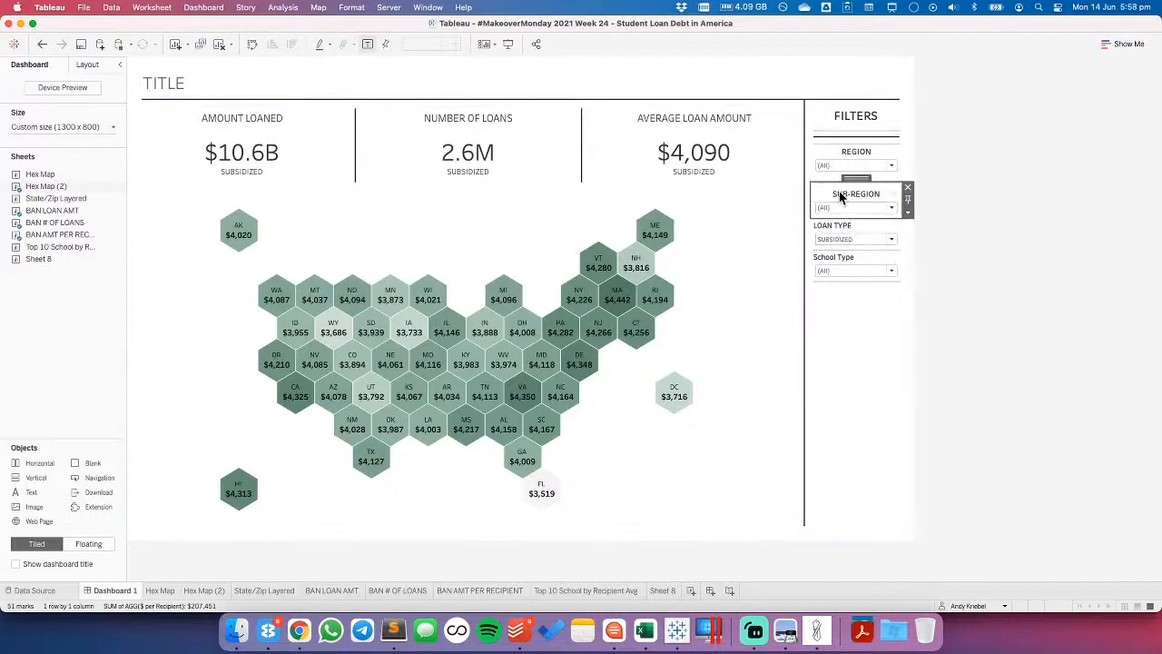
left_click(86, 69)
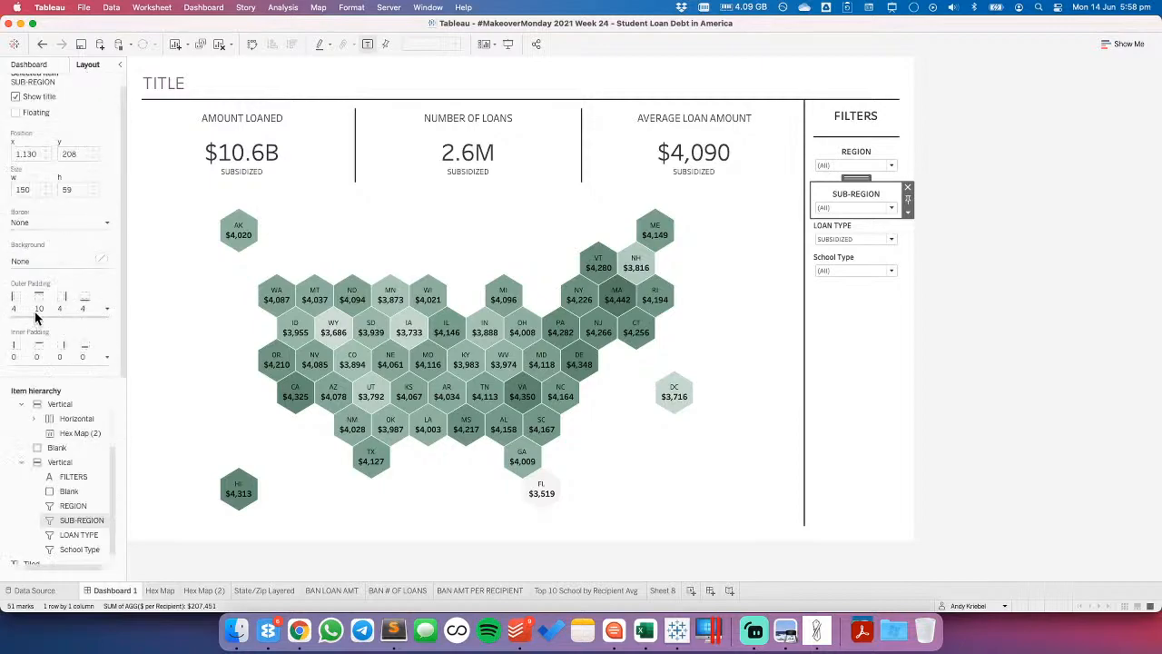
left_click(37, 314)
left_click(65, 414)
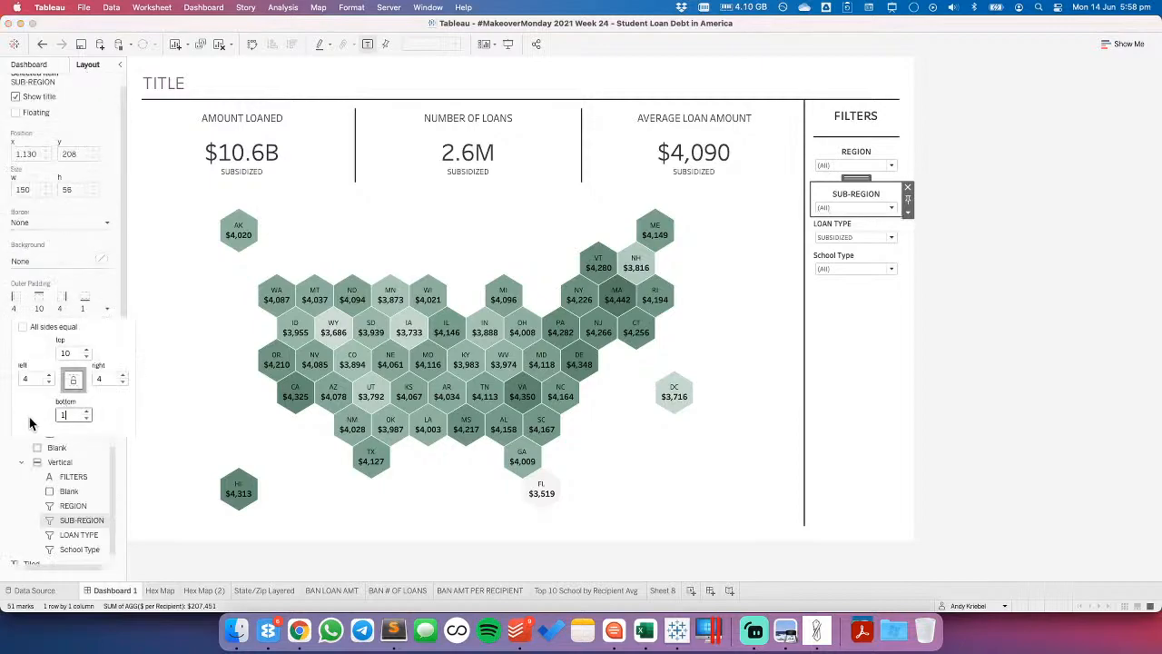
- Set the LOAN TYPE filter's top and bottom outer padding to 10 each
left_click(841, 229)
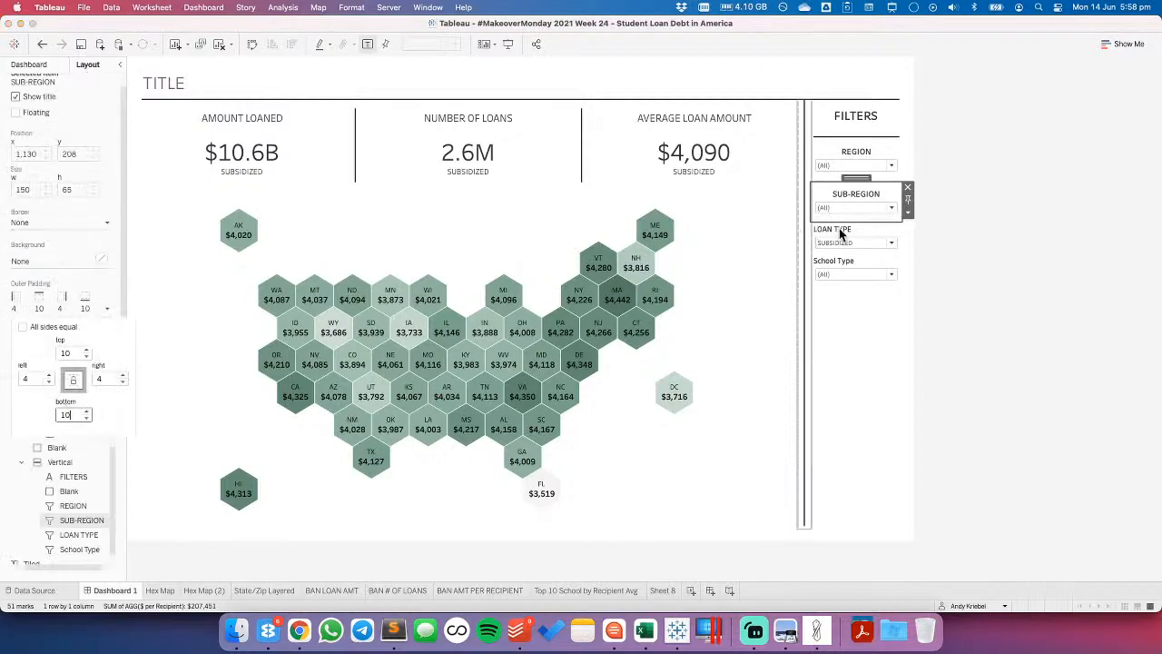
left_click(47, 310)
left_click_drag(68, 352, 35, 355)
type("10")
key("Return")
left_click_drag(69, 415, 48, 414)
type("10")
key("Return")
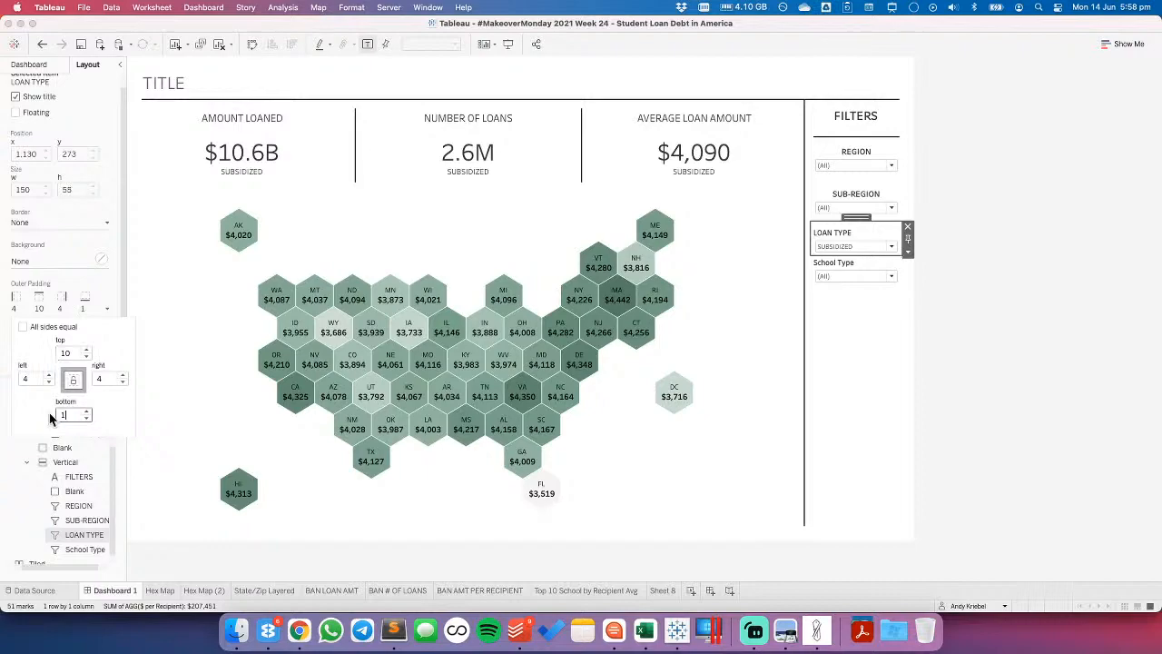
- Set the School Type filter's top and bottom outer padding to 10 each
left_click(830, 274)
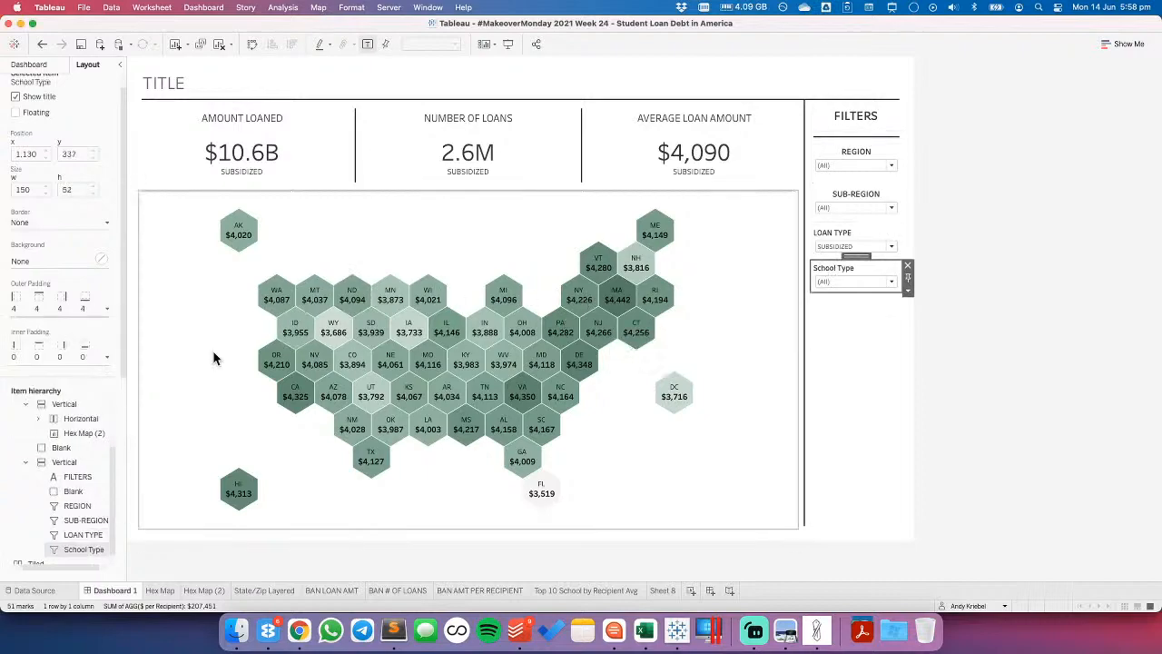
left_click(62, 309)
left_click(23, 327)
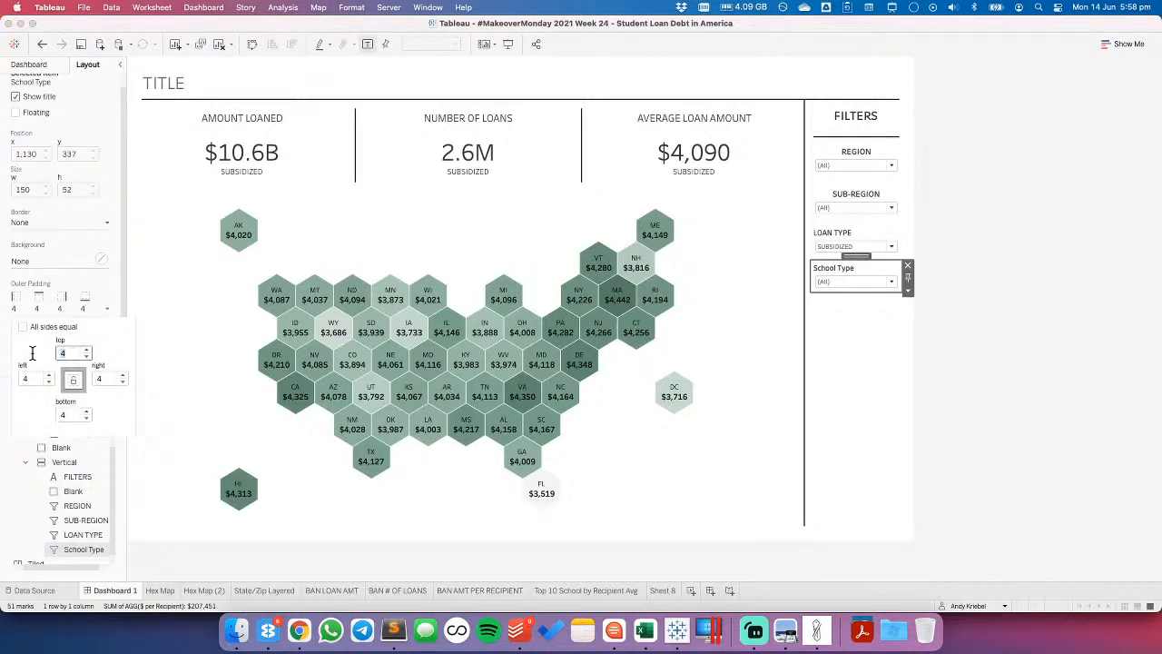
type("10")
key("Return")
left_click(69, 415)
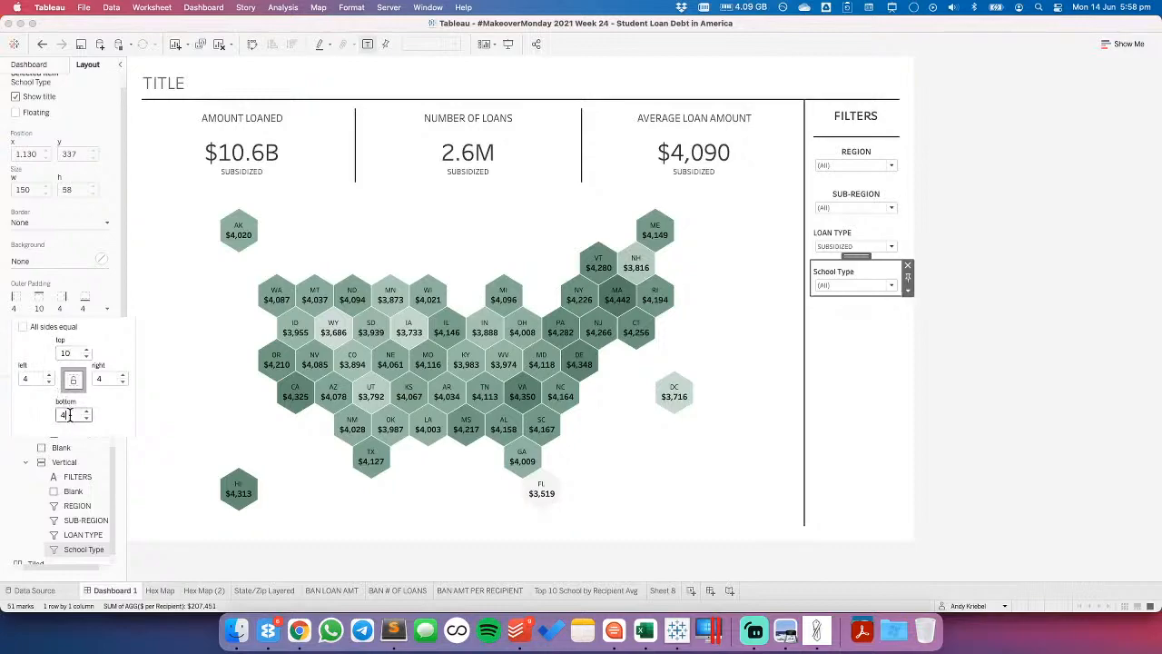
type("1")
key("BackSpace")
key("BackSpace")
type("10")
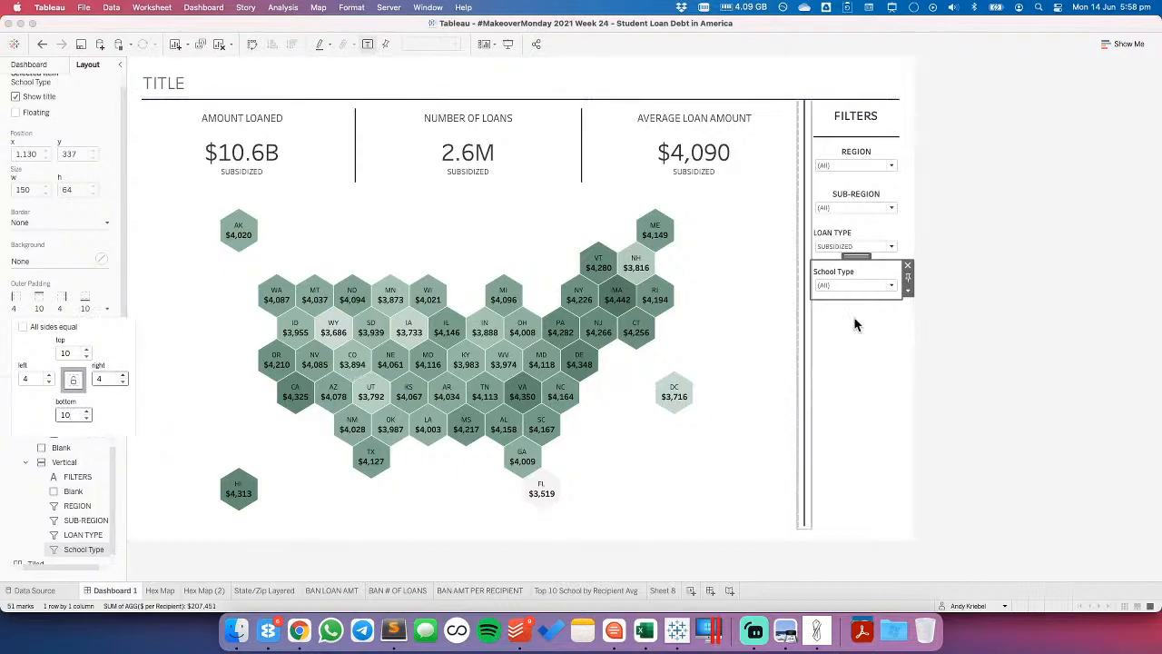
- Retitle the School Type filter as SCHOOL TYPE, centred, with font size 11
double_click(840, 274)
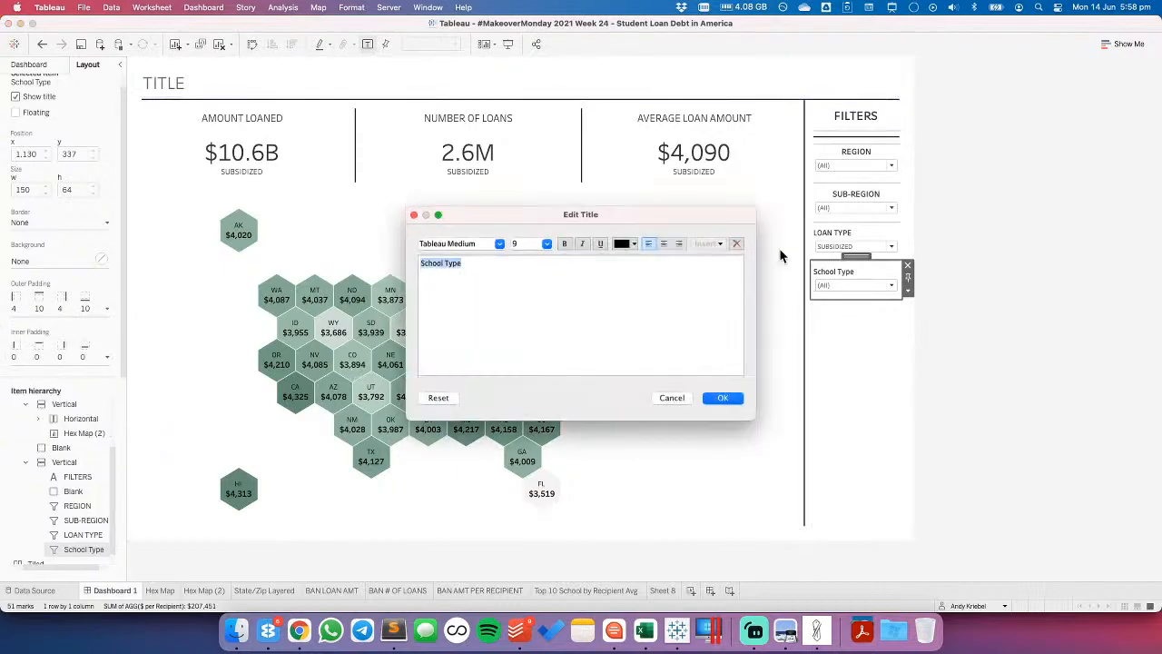
left_click(665, 244)
type("SCHOOL TYPE")
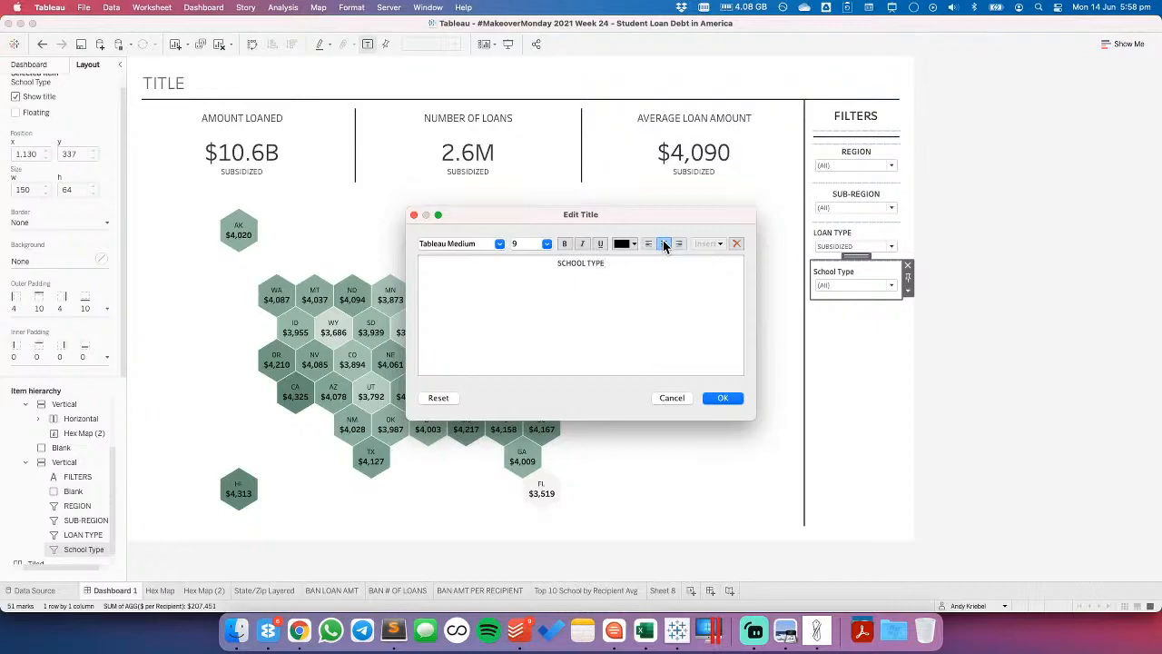
left_click_drag(614, 260, 545, 261)
left_click(548, 245)
left_click(531, 287)
left_click(723, 397)
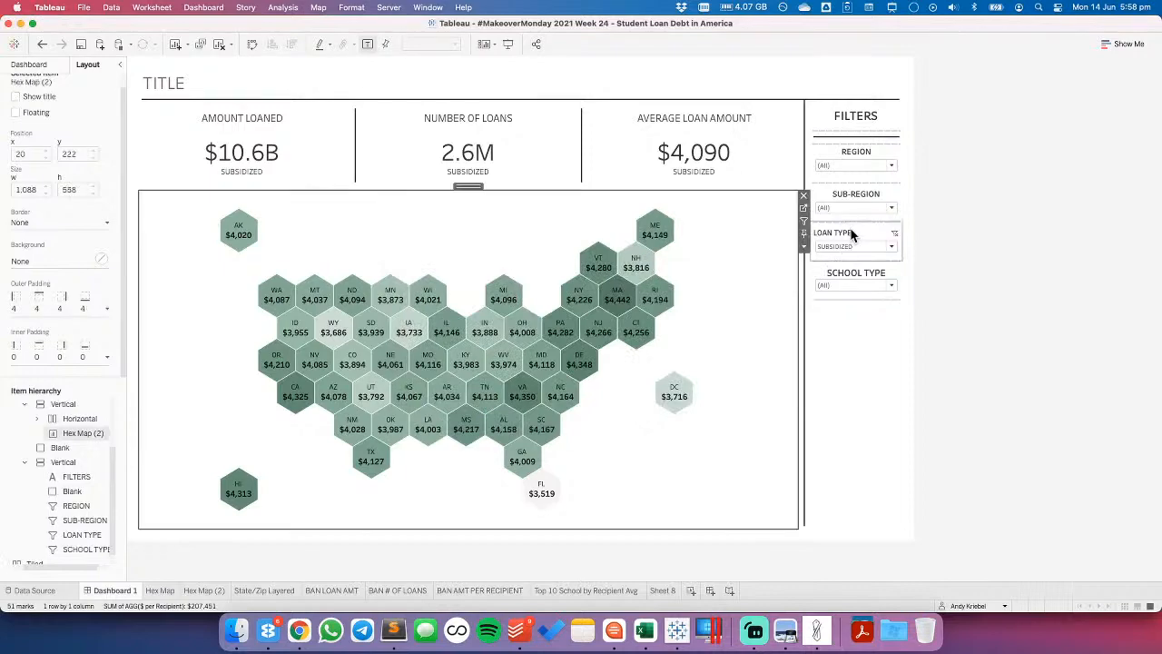
- Reduce the SCHOOL TYPE filter title's font size to 10
left_click(856, 271)
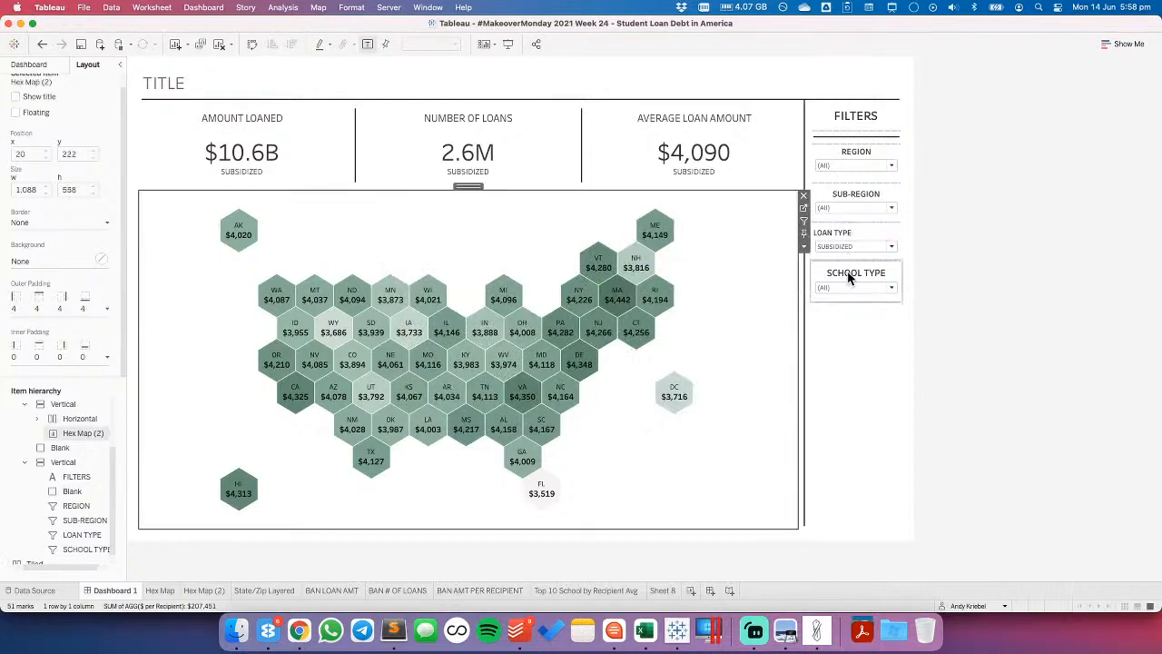
double_click(844, 276)
triple_click(557, 274)
left_click(547, 244)
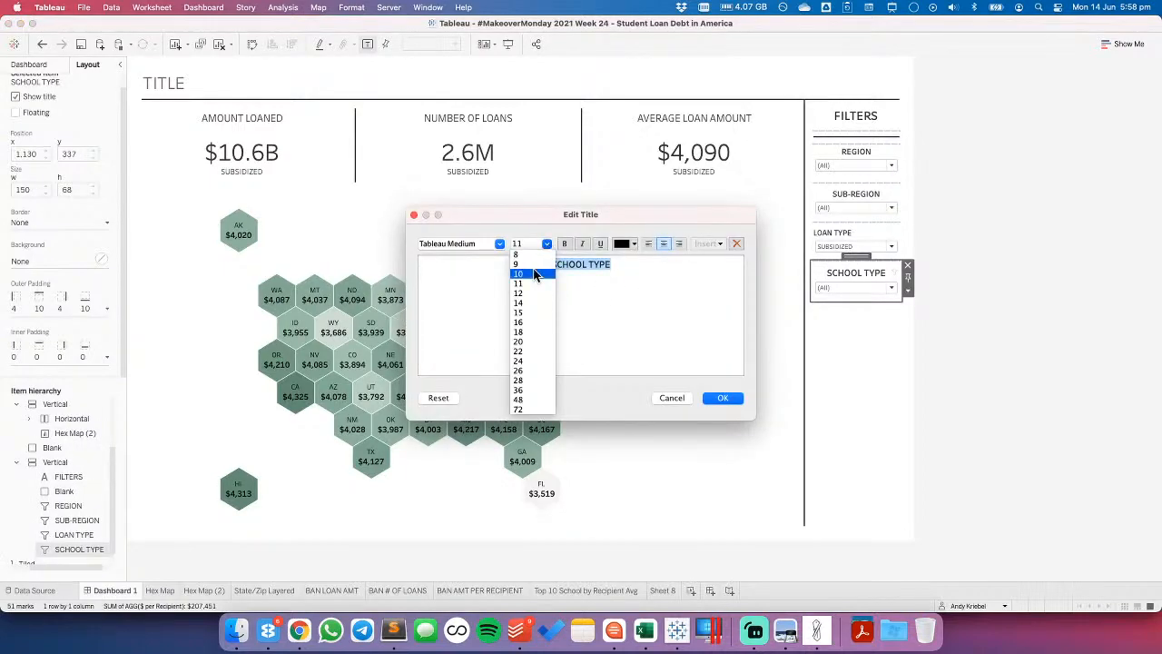
left_click(533, 269)
left_click(722, 403)
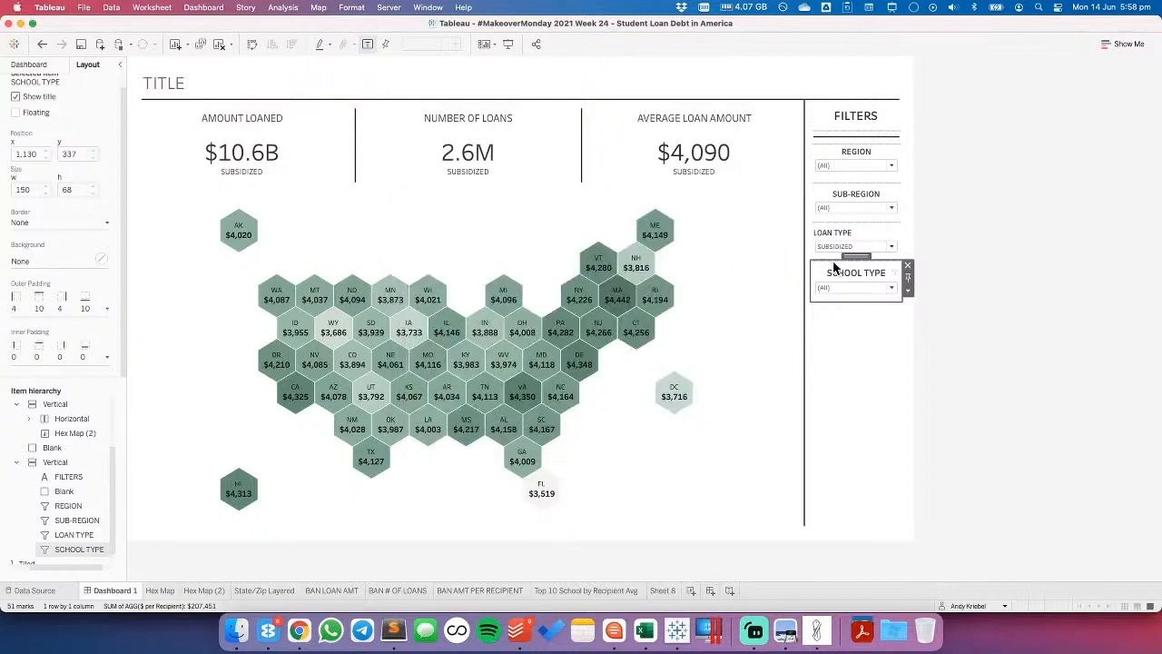
- Centre the LOAN TYPE filter title and set its font size to 10
left_click(852, 236)
double_click(852, 236)
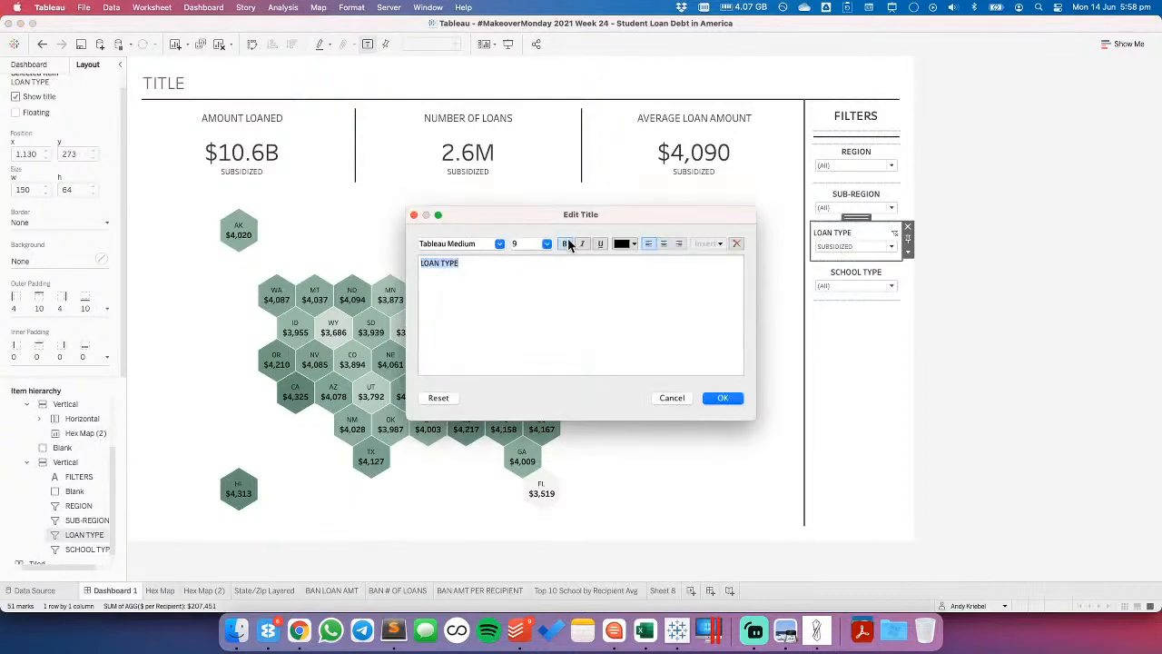
left_click(664, 243)
left_click(545, 244)
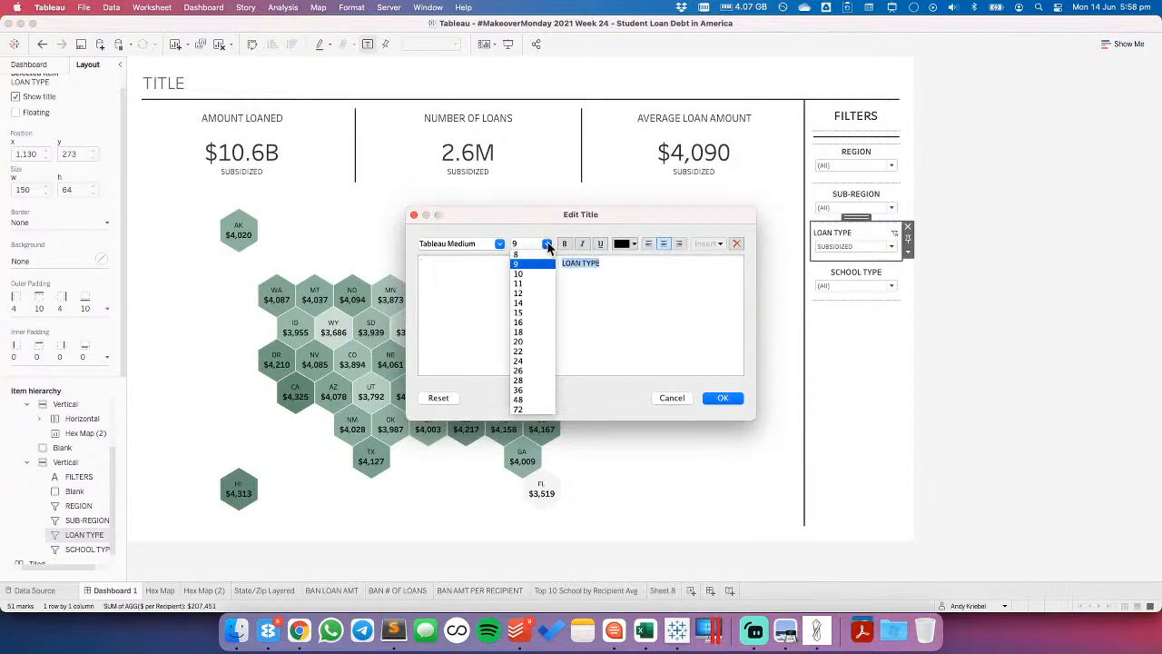
left_click(534, 268)
left_click(723, 398)
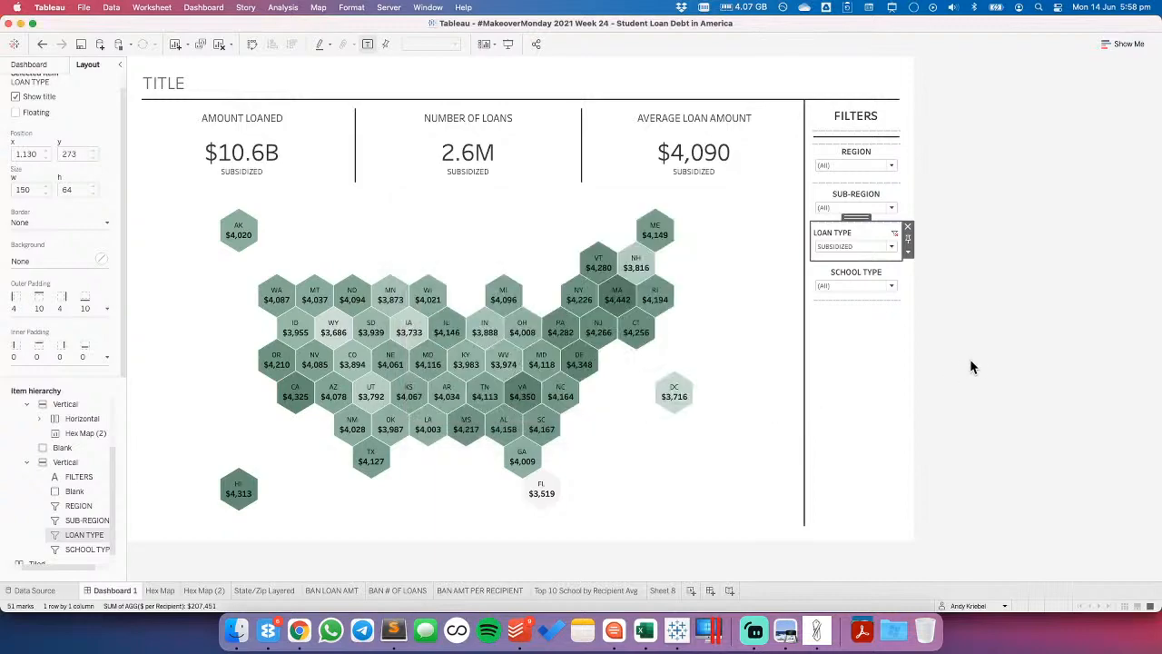
left_click(1012, 357)
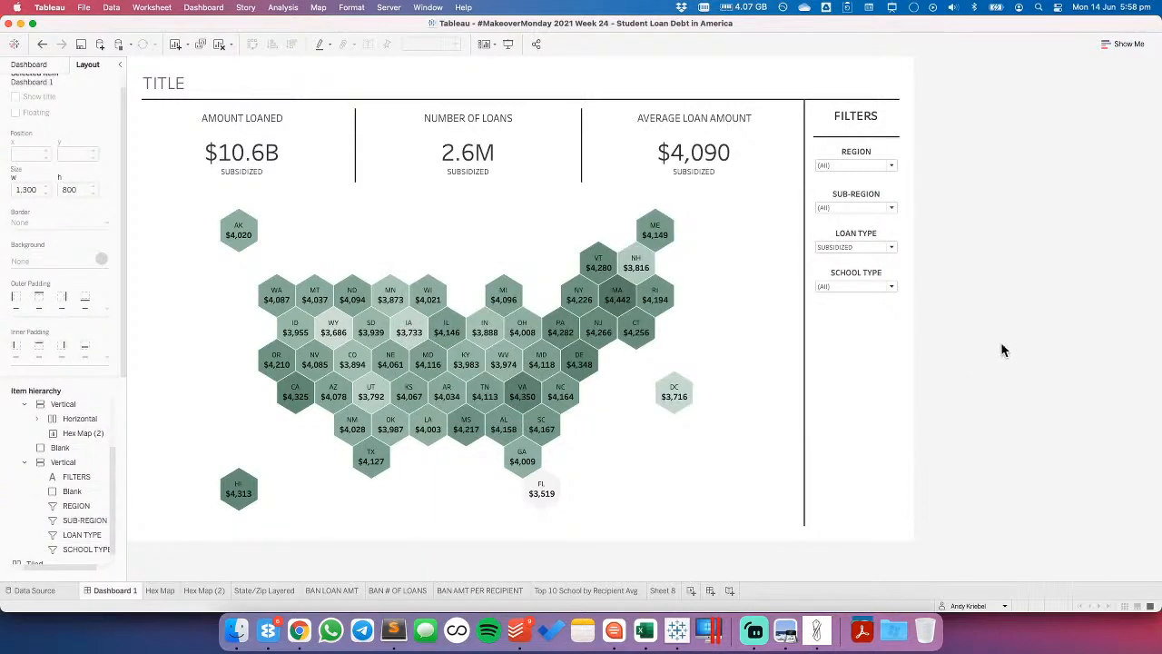
- Limit the SCHOOL TYPE filter to Public only to test it on the dashboard
left_click(893, 287)
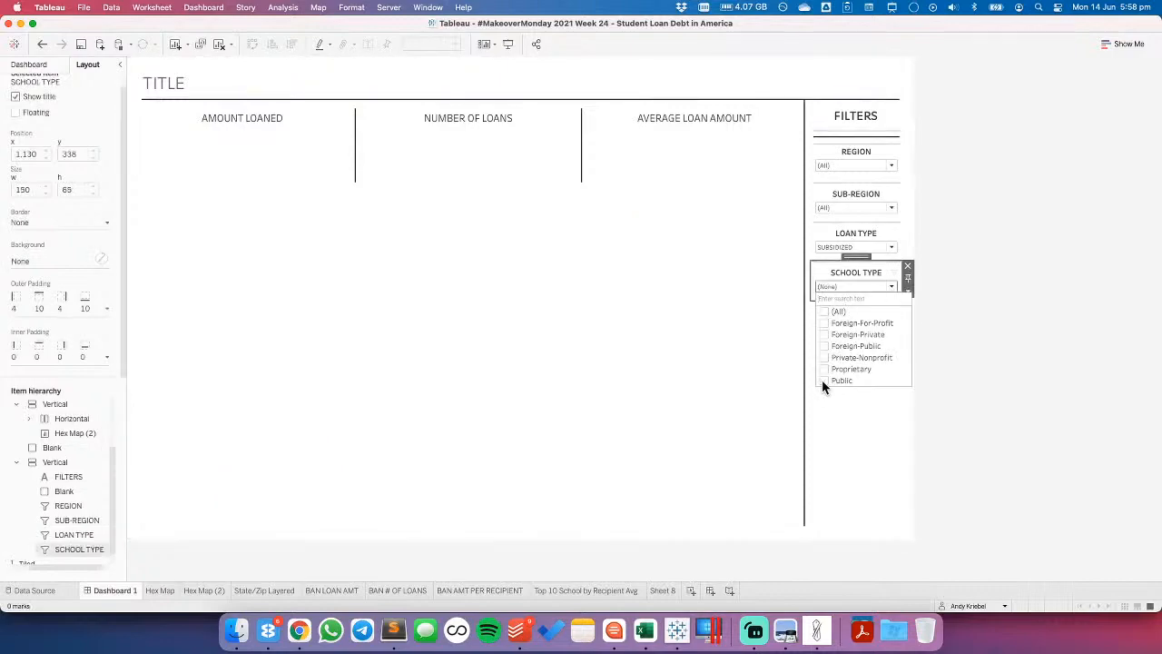
left_click(824, 381)
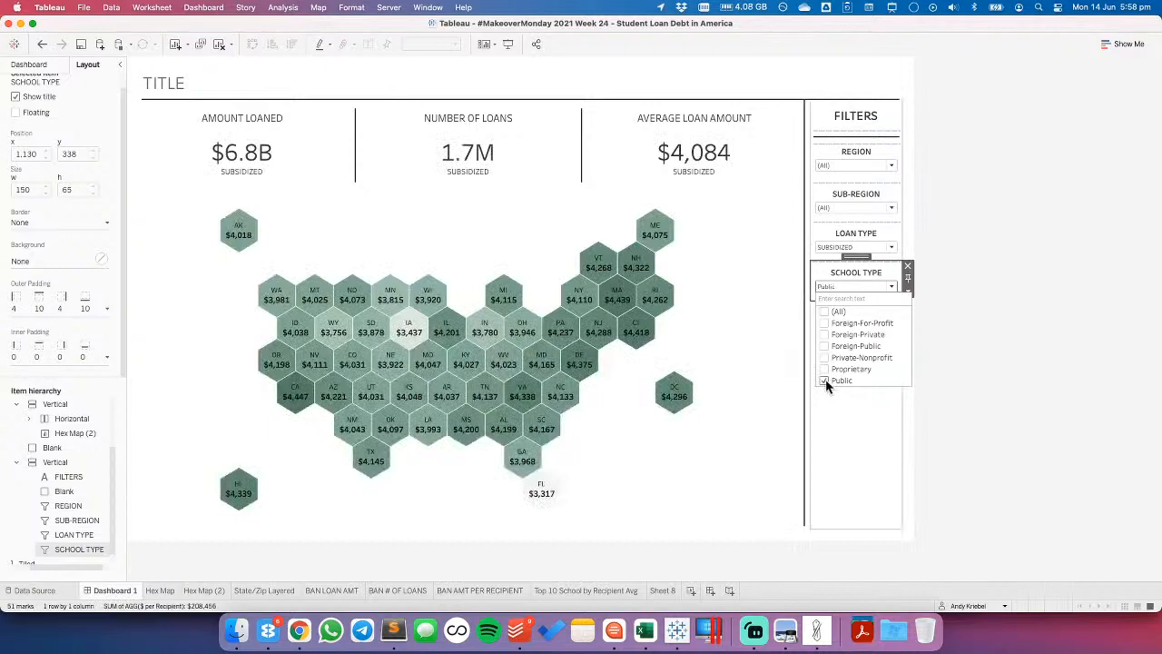
- Set the SCHOOL TYPE filter back to (All)
left_click(1037, 327)
left_click(1061, 355)
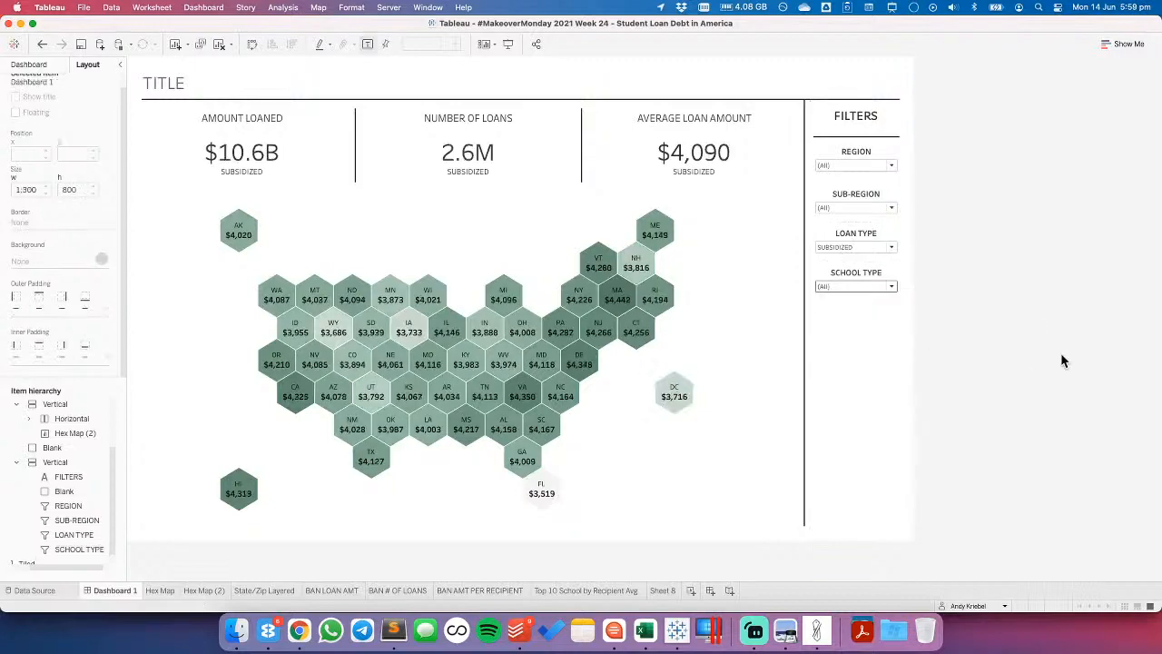
- Add a blank object between the loan totals and the hex map, with its height set to 10 pixels
left_click(41, 67)
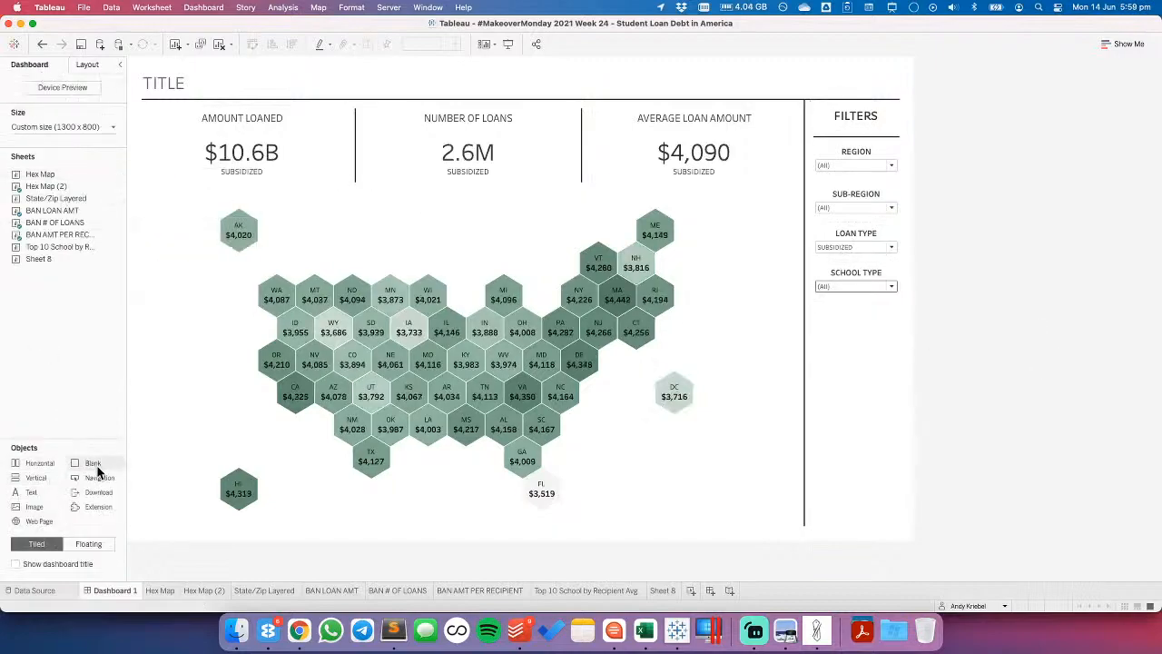
left_click_drag(94, 469, 278, 210)
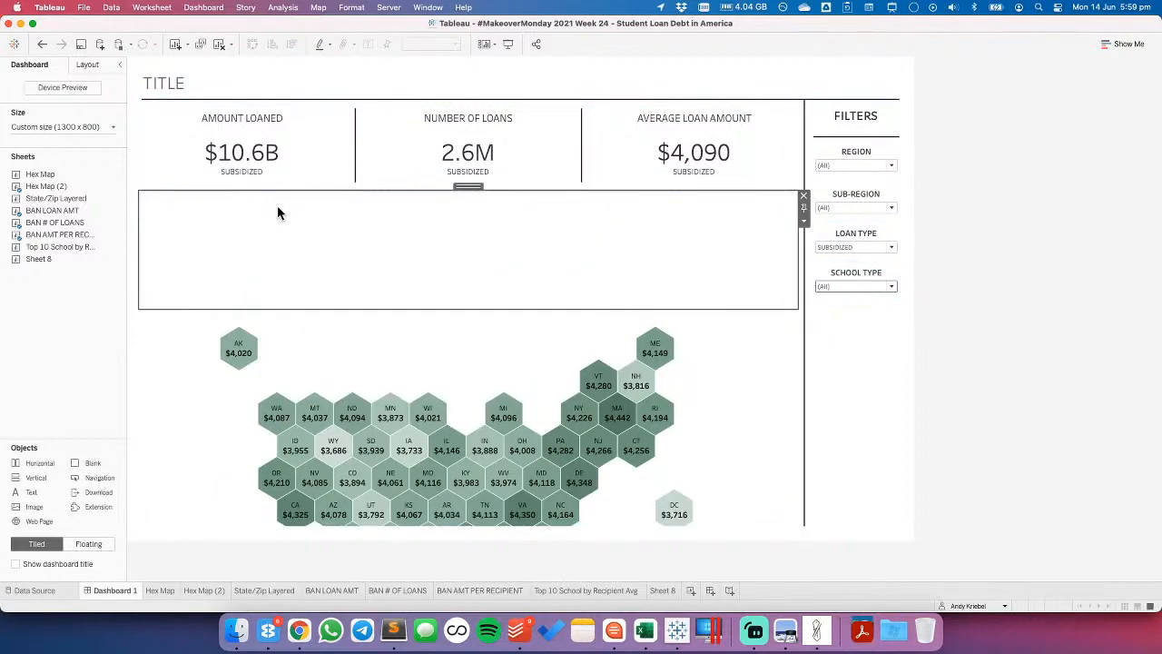
left_click(804, 223)
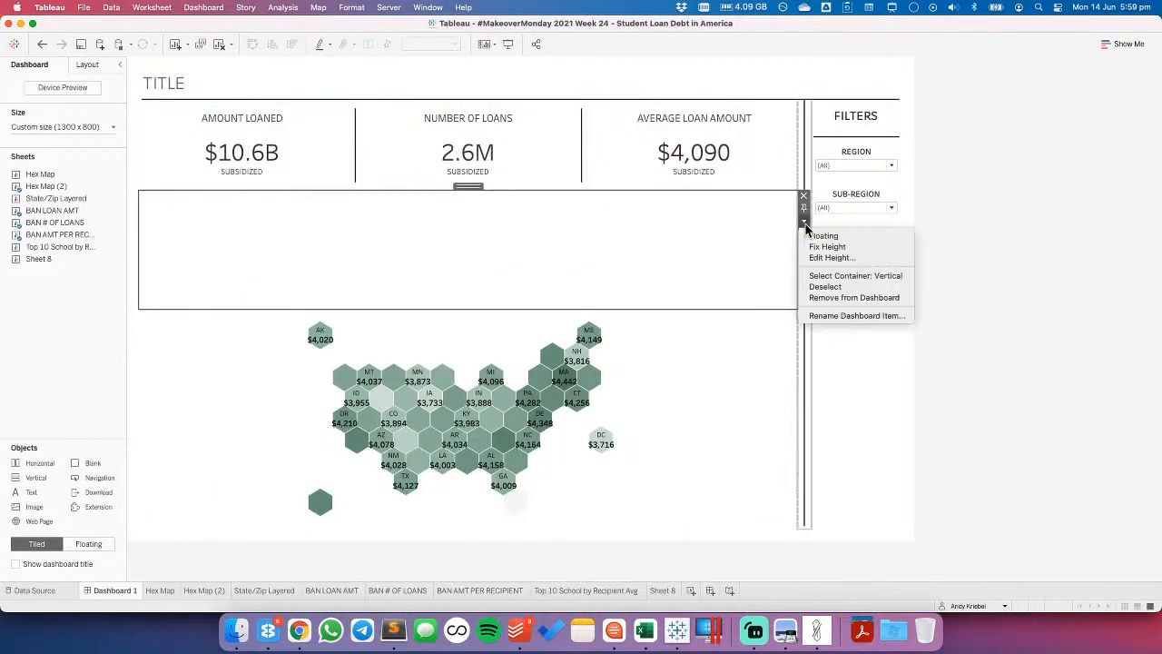
left_click(817, 258)
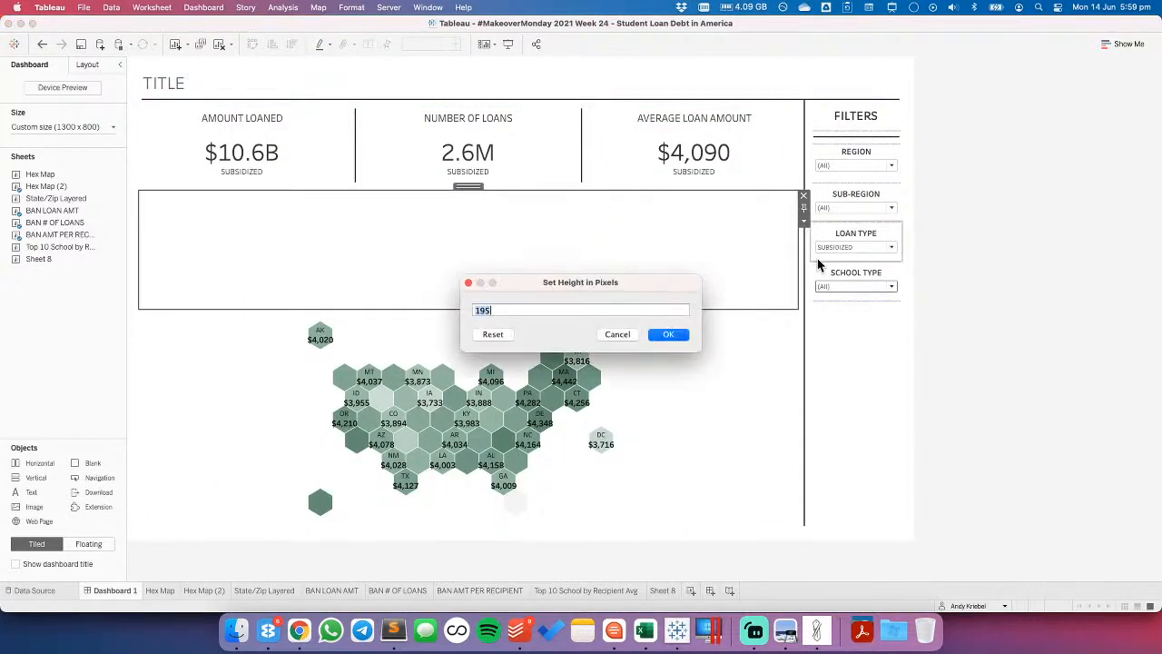
type("10")
key("Return")
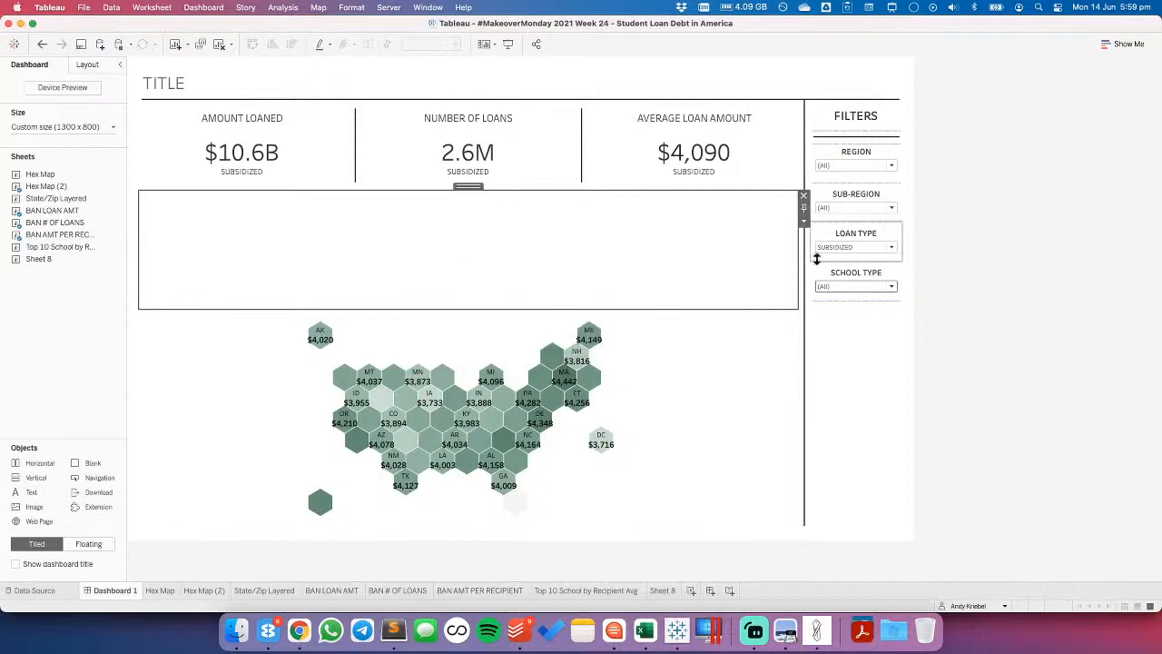
- Give the new blank a black background to form a horizontal divider line above the hex map
left_click(87, 66)
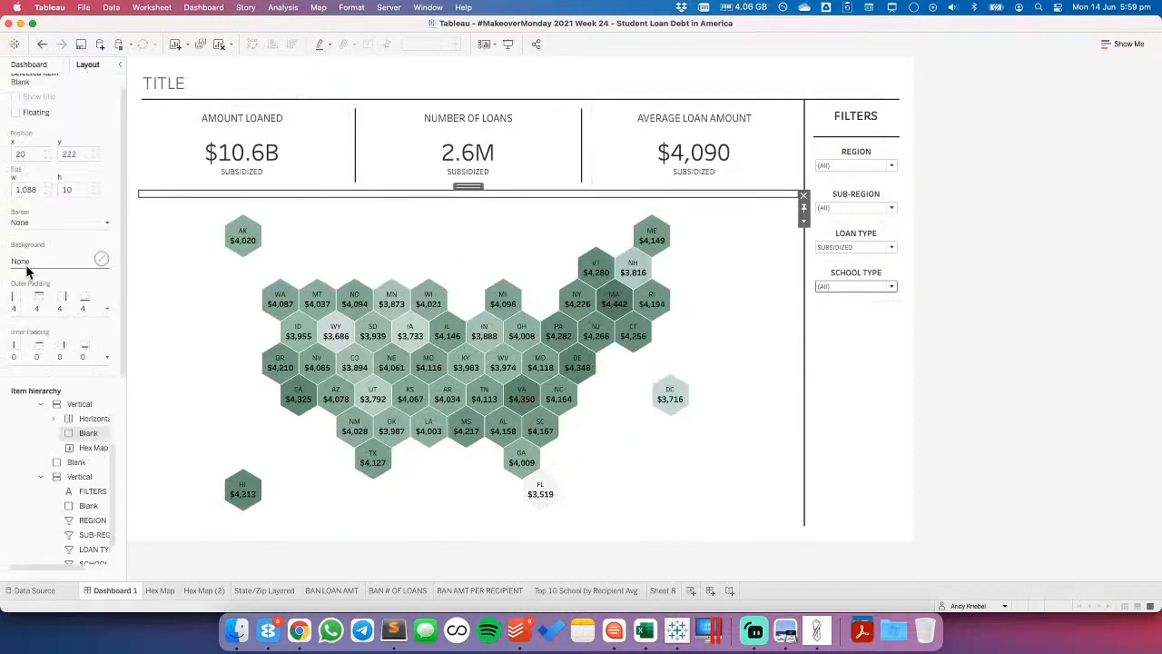
left_click(37, 261)
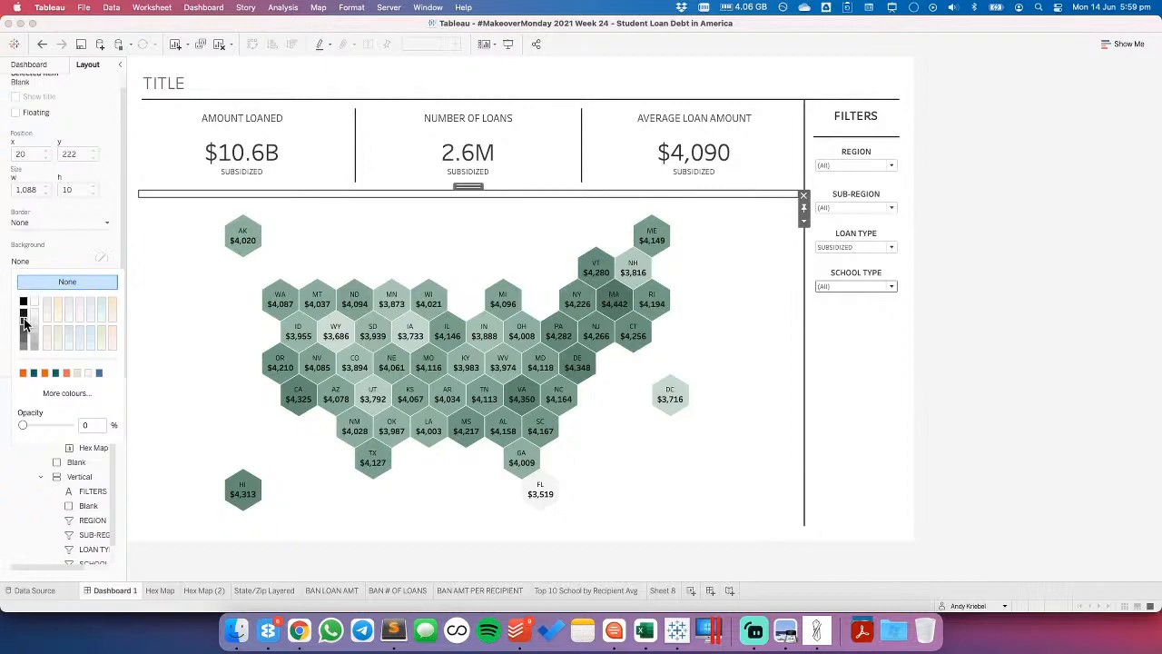
left_click(25, 318)
left_click(1052, 286)
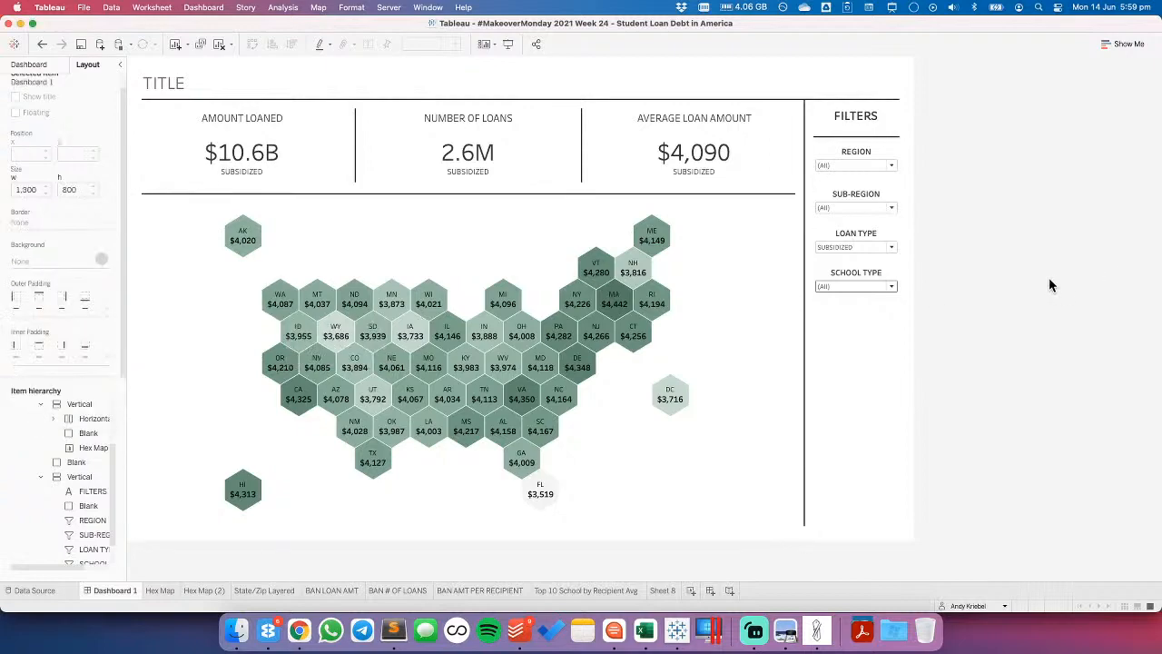
- Try joining the two divider lines by setting the vertical one's left and the horizontal one's right outer padding to 0
left_click(758, 194)
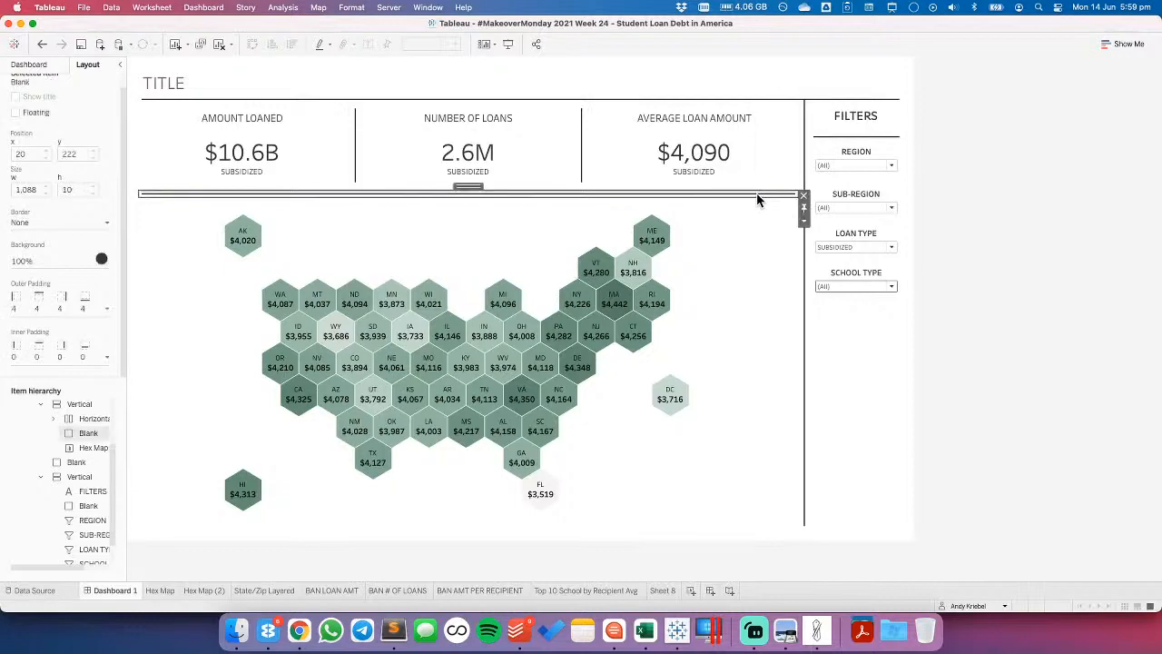
left_click(804, 156)
left_click(41, 311)
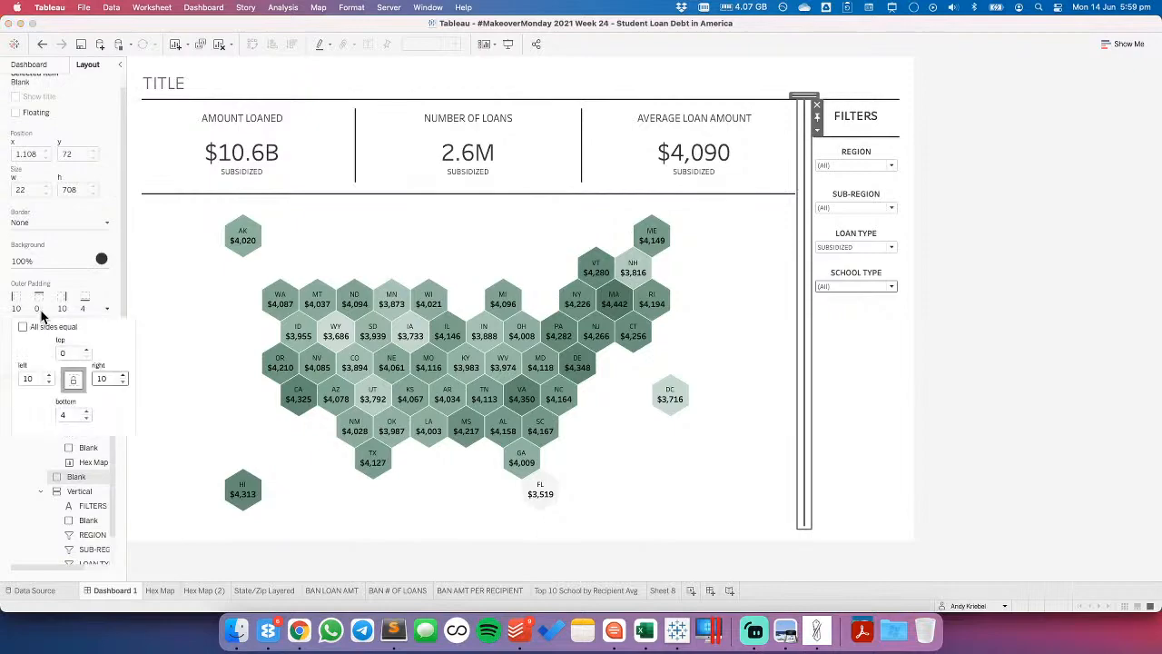
type("0")
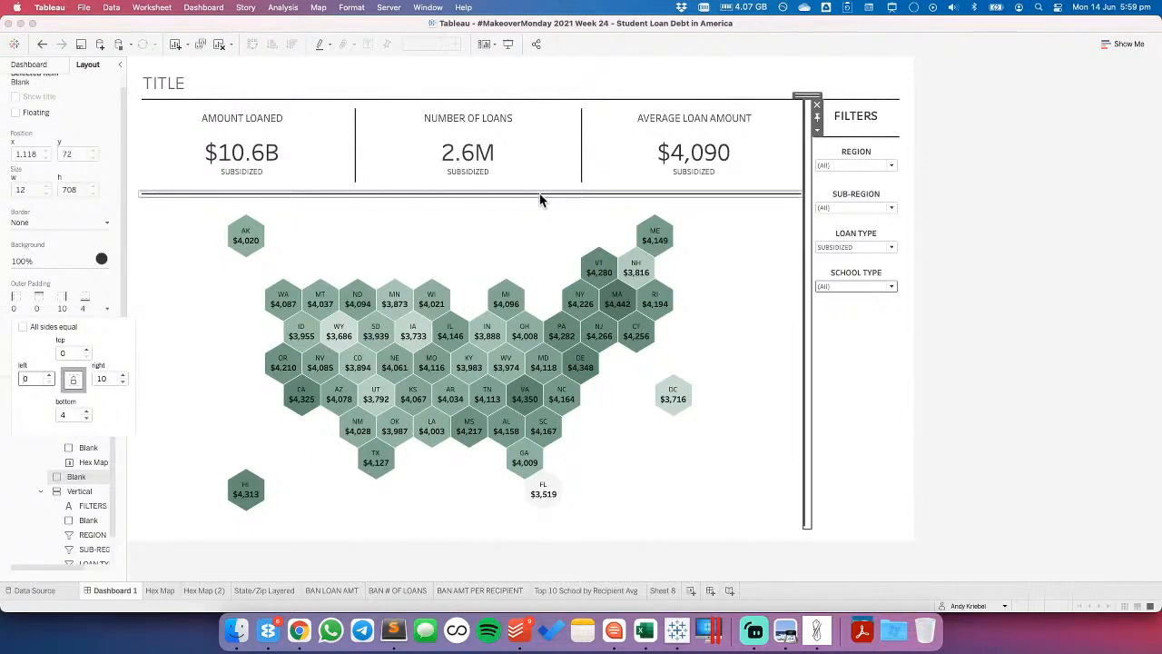
left_click(539, 194)
left_click(33, 311)
left_click(23, 328)
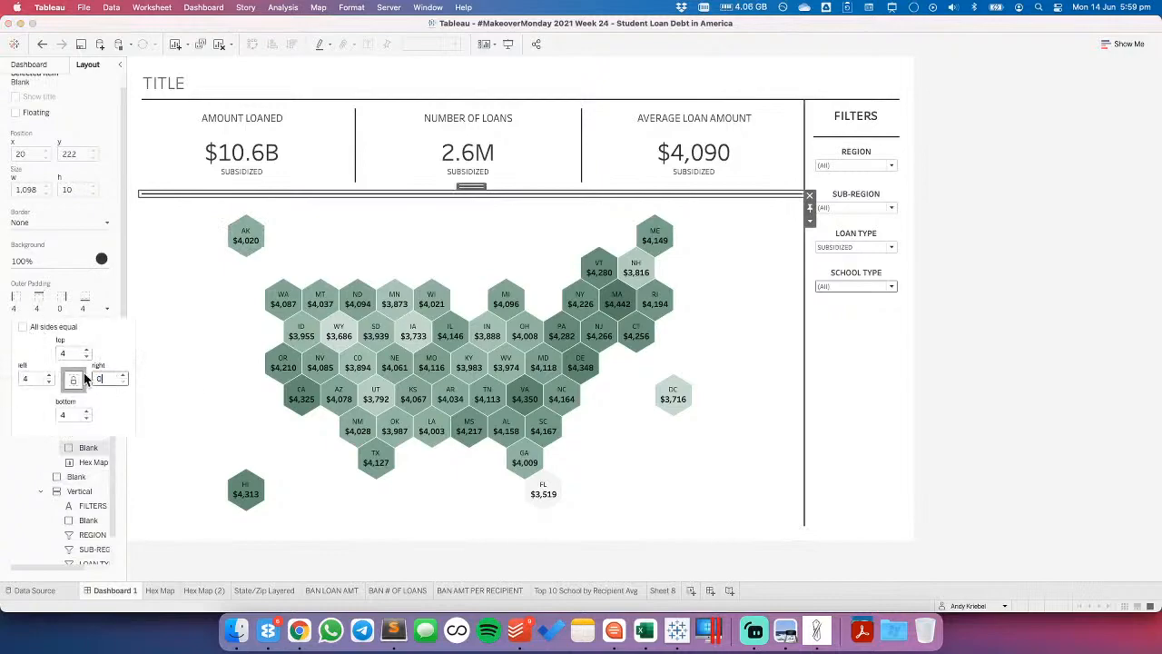
left_click(1077, 348)
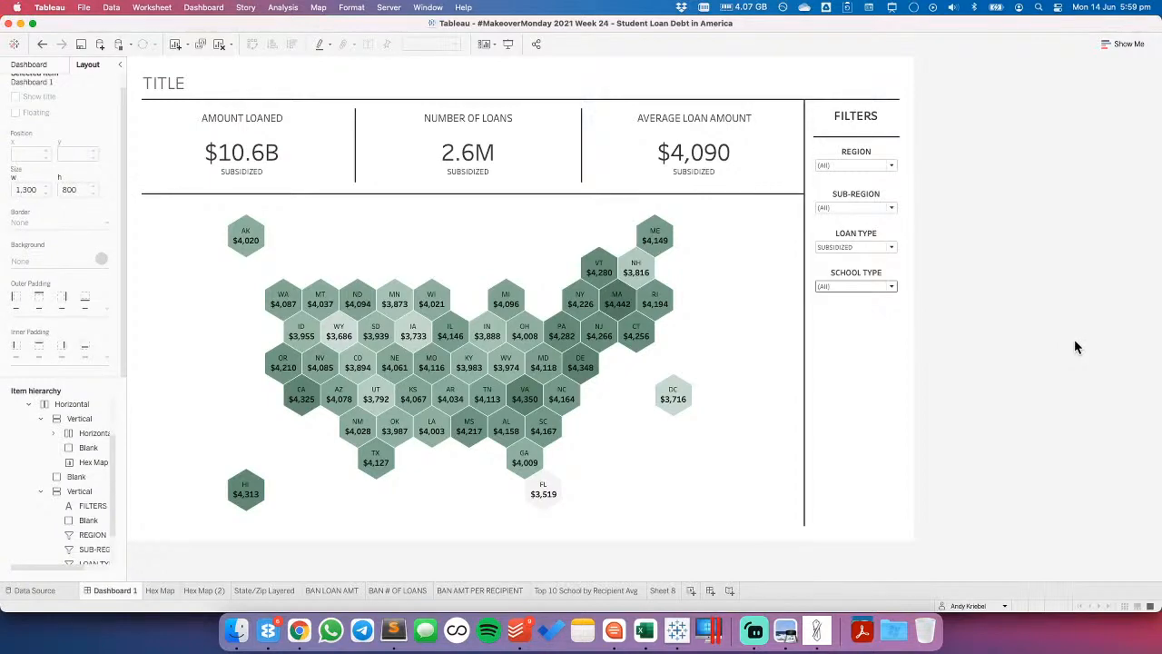
- Undo the outer padding changes on both divider lines
key("super+z")
left_click(1074, 347)
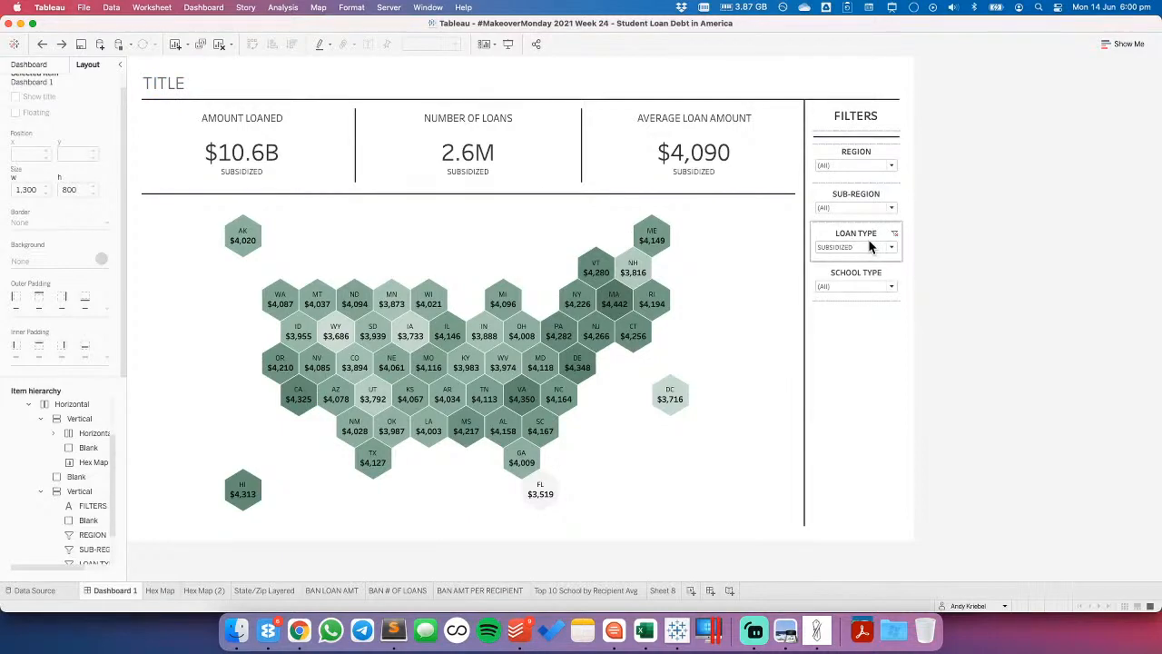
- Show the caption beneath the hex map
left_click(793, 242)
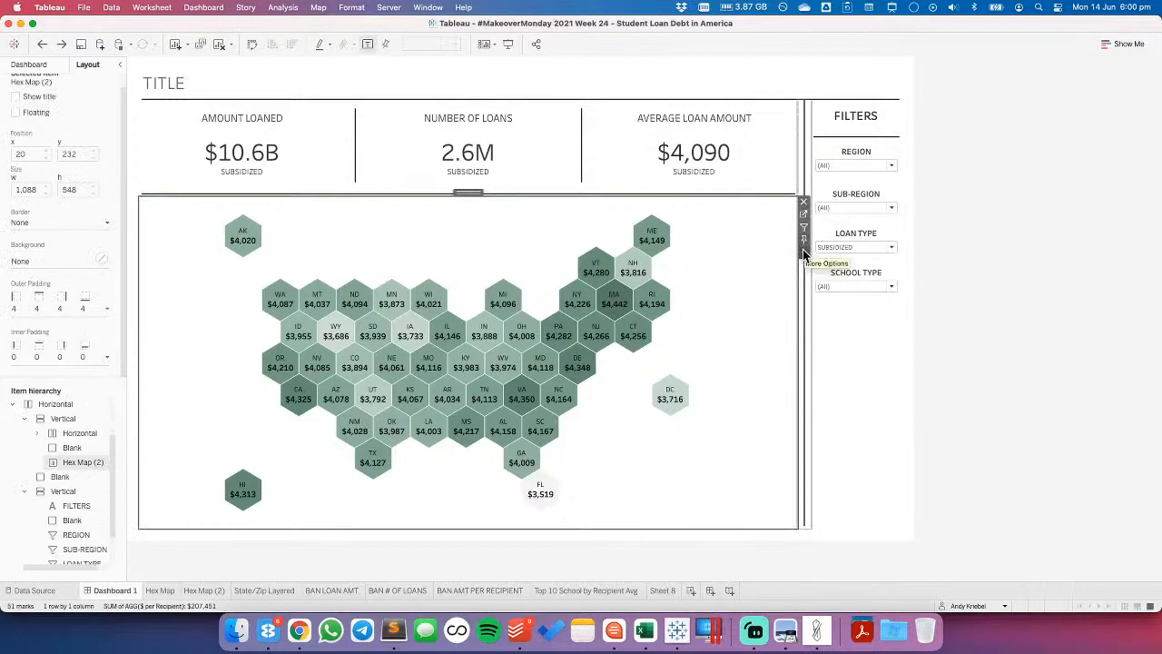
left_click(804, 257)
left_click(600, 441)
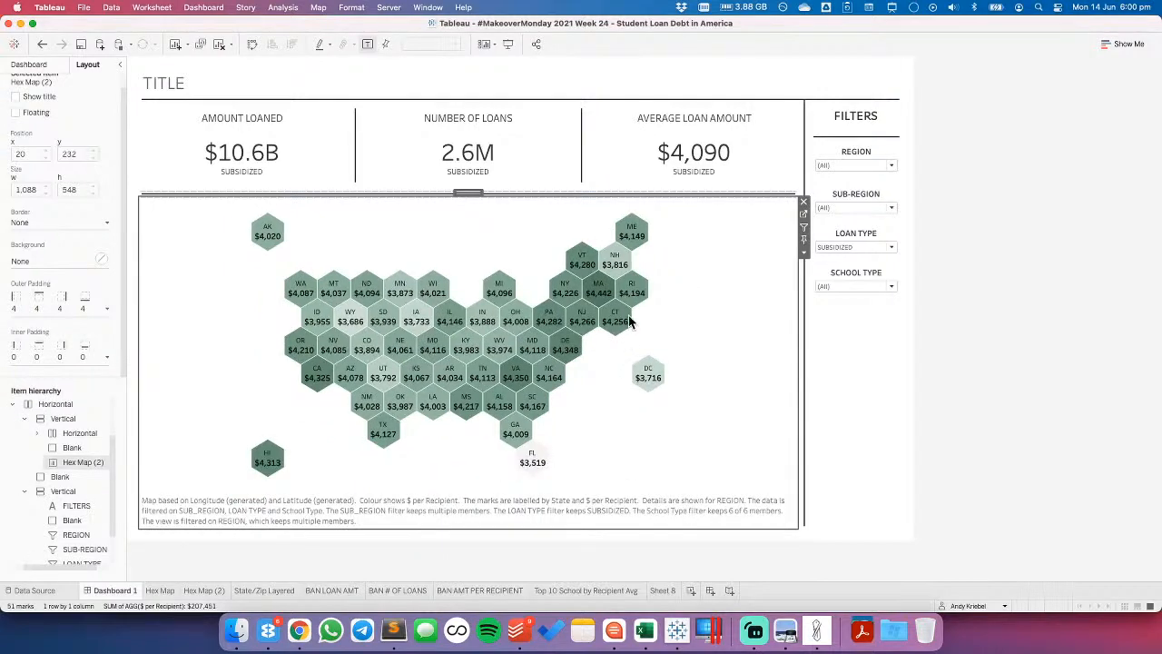
- Format the hex map caption as centred light grey text at font size 8, replacing its default wording with "DATA SOURCE:"
left_click(864, 227)
left_click(833, 227)
left_click(834, 290)
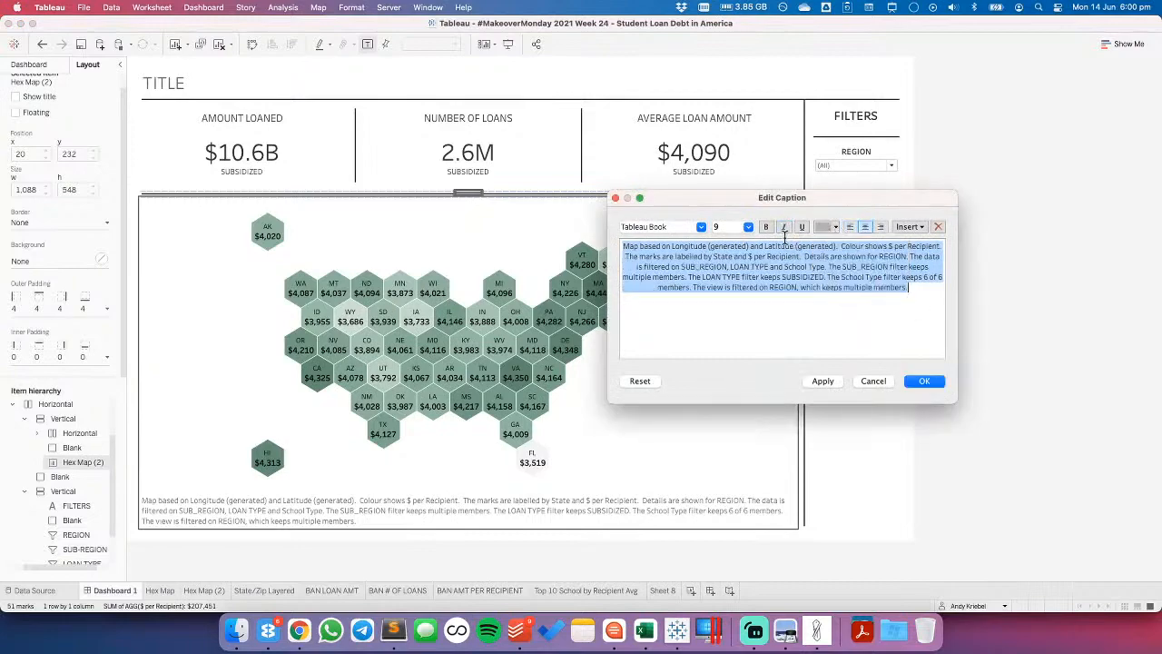
left_click(748, 227)
left_click(719, 237)
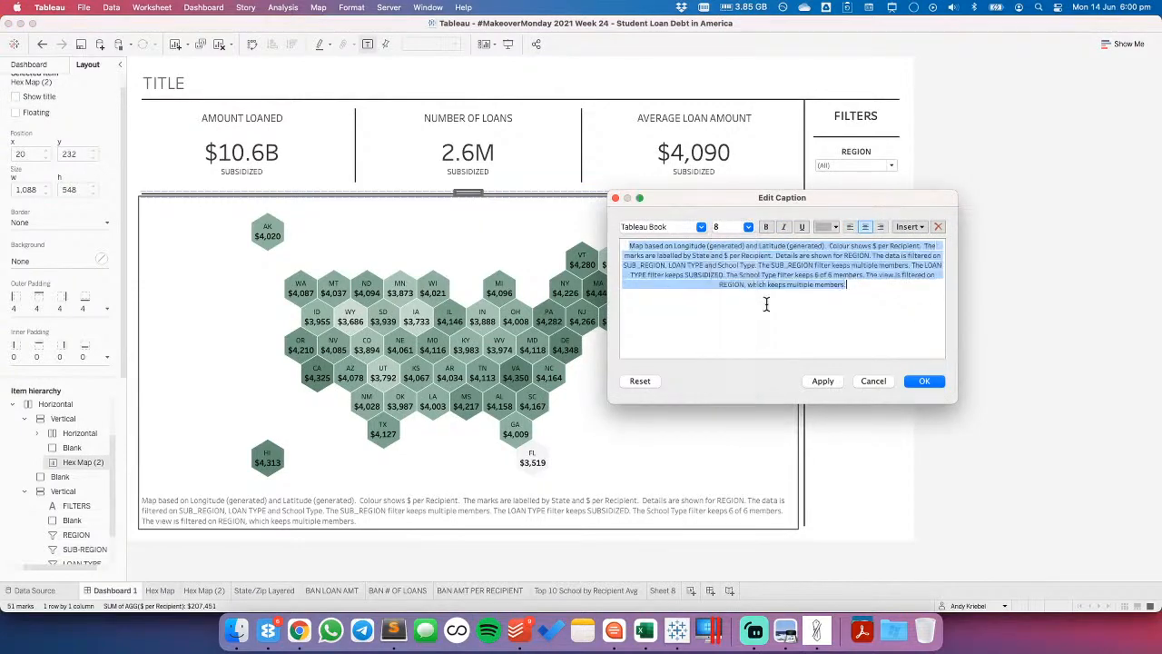
key("BackSpace")
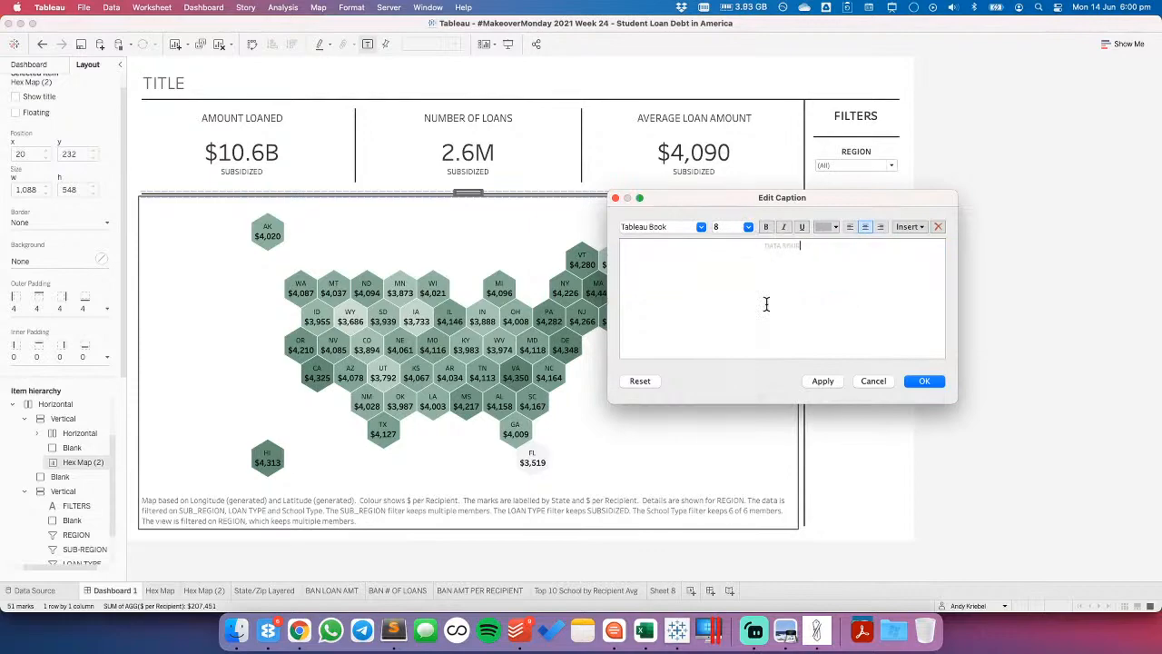
- Switch to Chrome and look up the data source under Resources on the data.world 2021/W24 dataset page
key("super+Tab")
key("super+Tab")
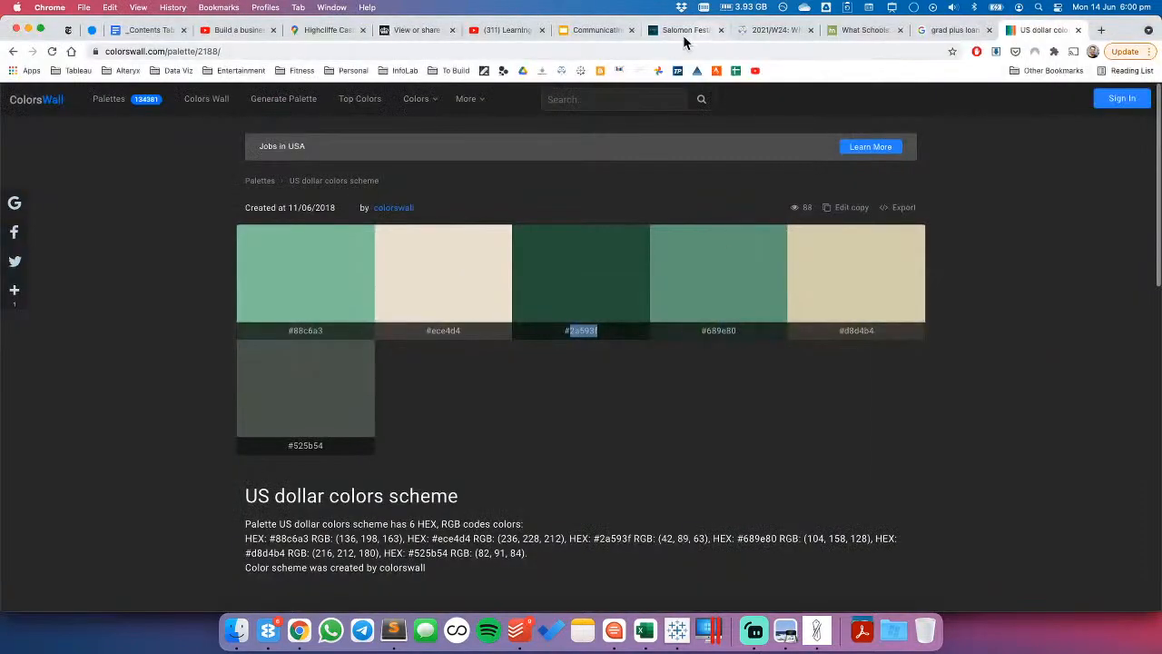
left_click(769, 28)
scroll(447, 474, "down", 2)
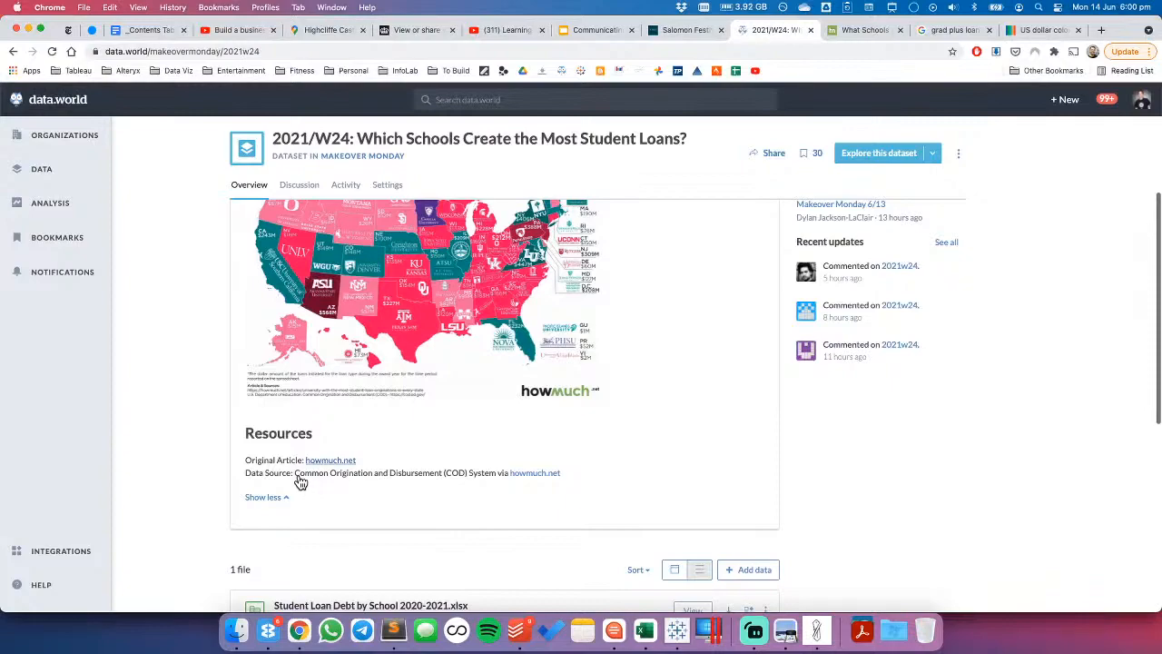
key("super+Tab")
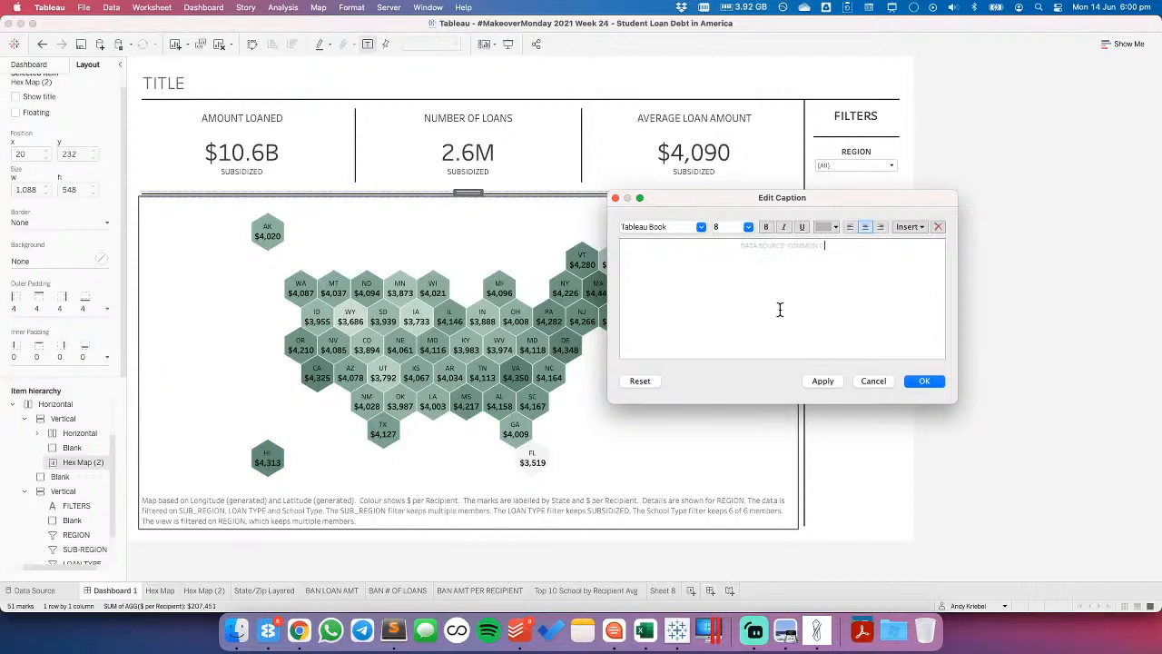
- Complete the caption with COMMON ORIGINATION & DISBURSEMENT SYSTEM and a CREATED BY credit giving the author's name and handle
type("INATION & DISBURSEMENT SYSTEM - CREATED BY")
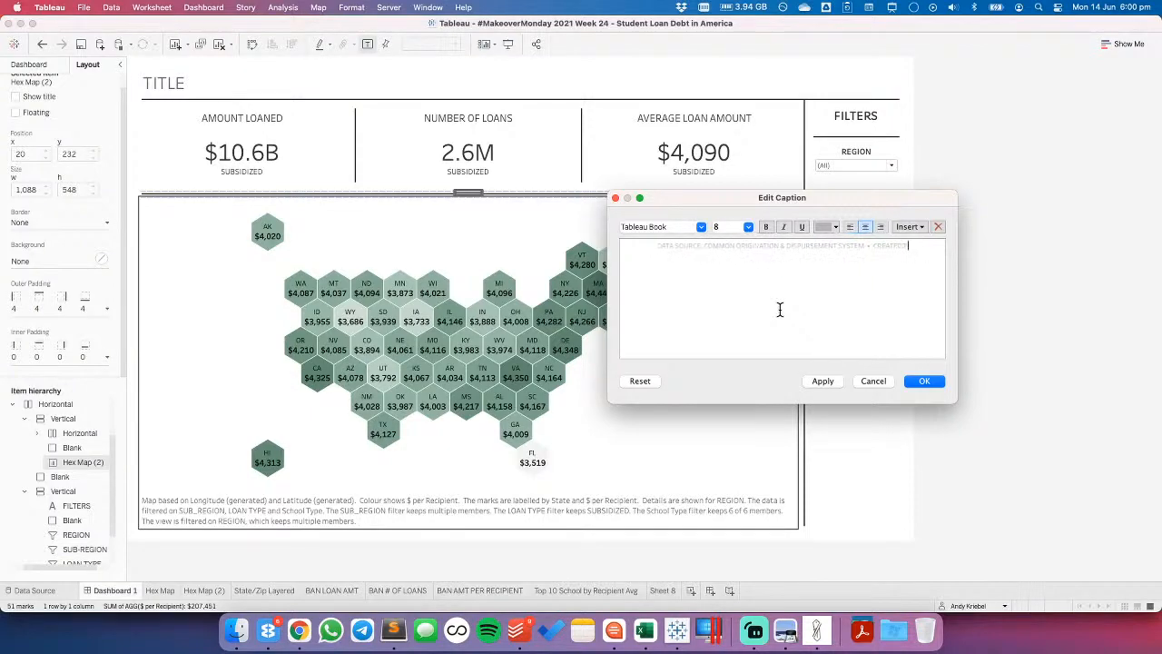
type(": ANDY KRIEBEL | @VIZWIZBI")
left_click(919, 381)
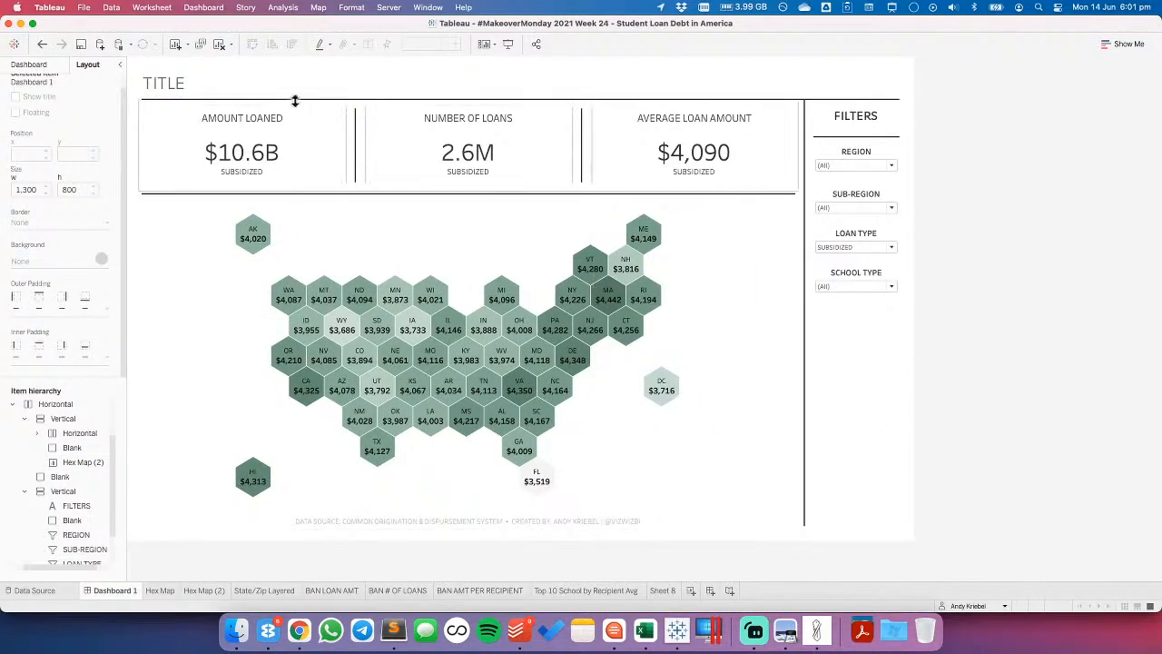
- Set the LOAN TYPE filter to (All)
left_click(842, 246)
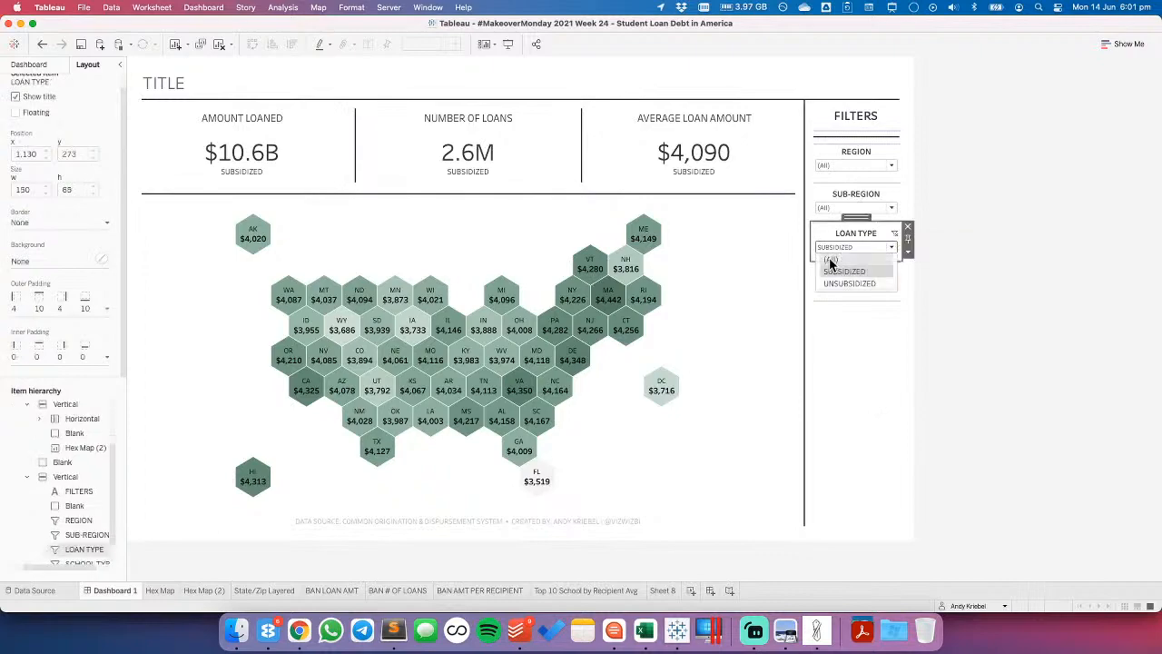
left_click(831, 262)
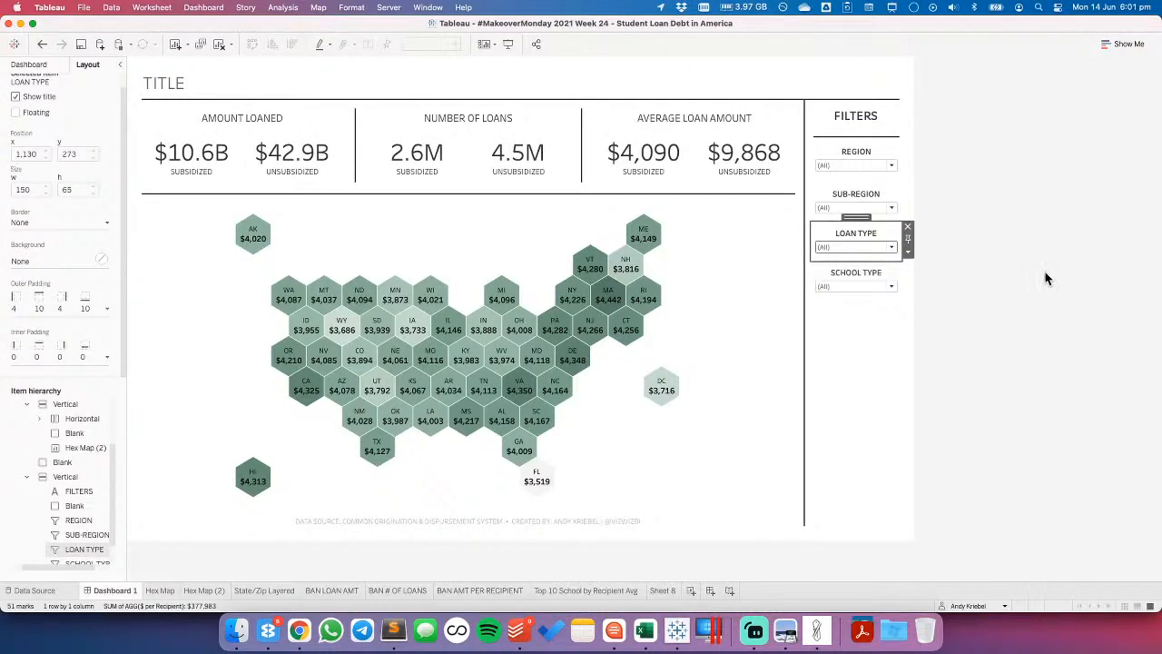
left_click(1058, 272)
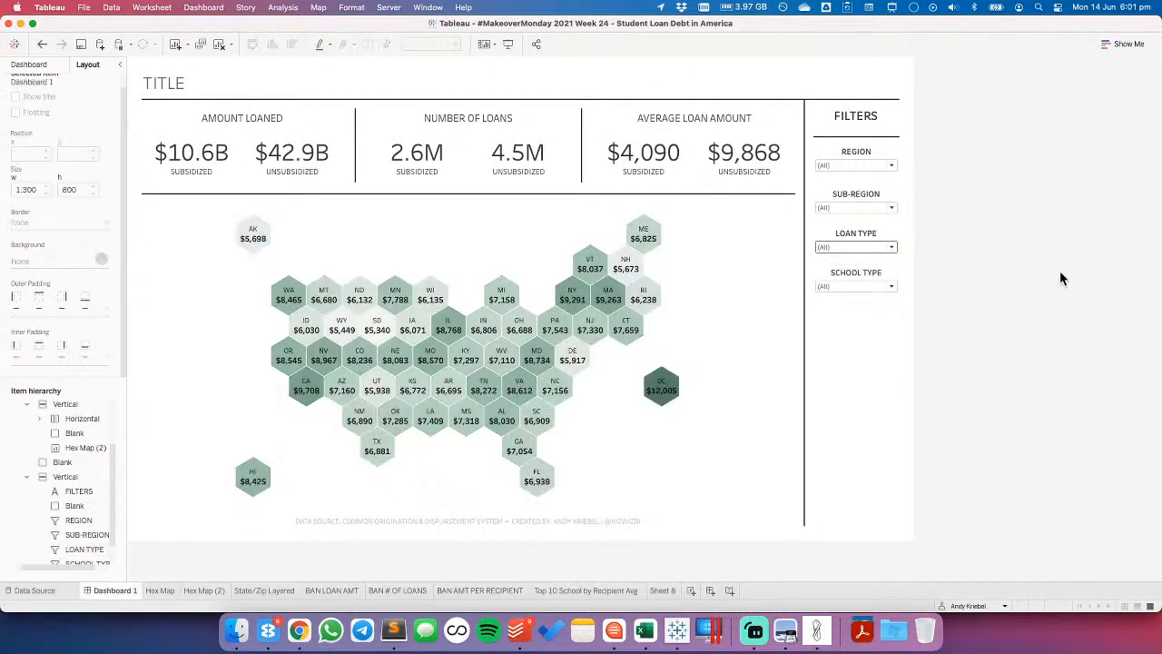
- Set the height of the dashboard's TITLE text object to 60 pixels
left_click(233, 107)
double_click(244, 106)
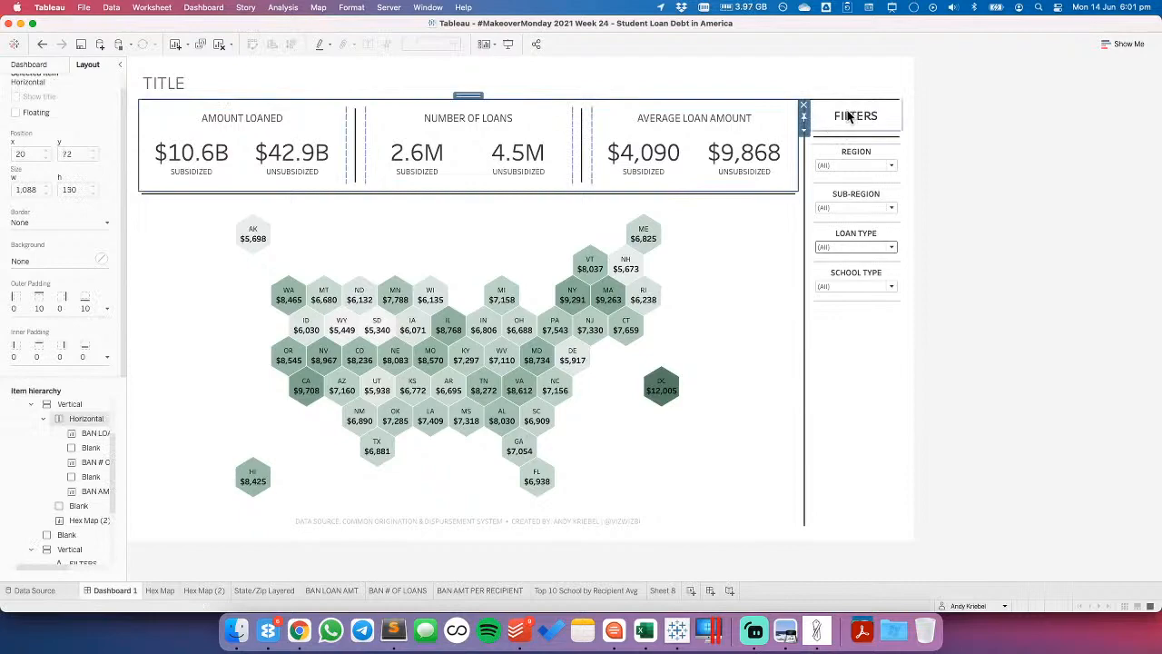
left_click(198, 77)
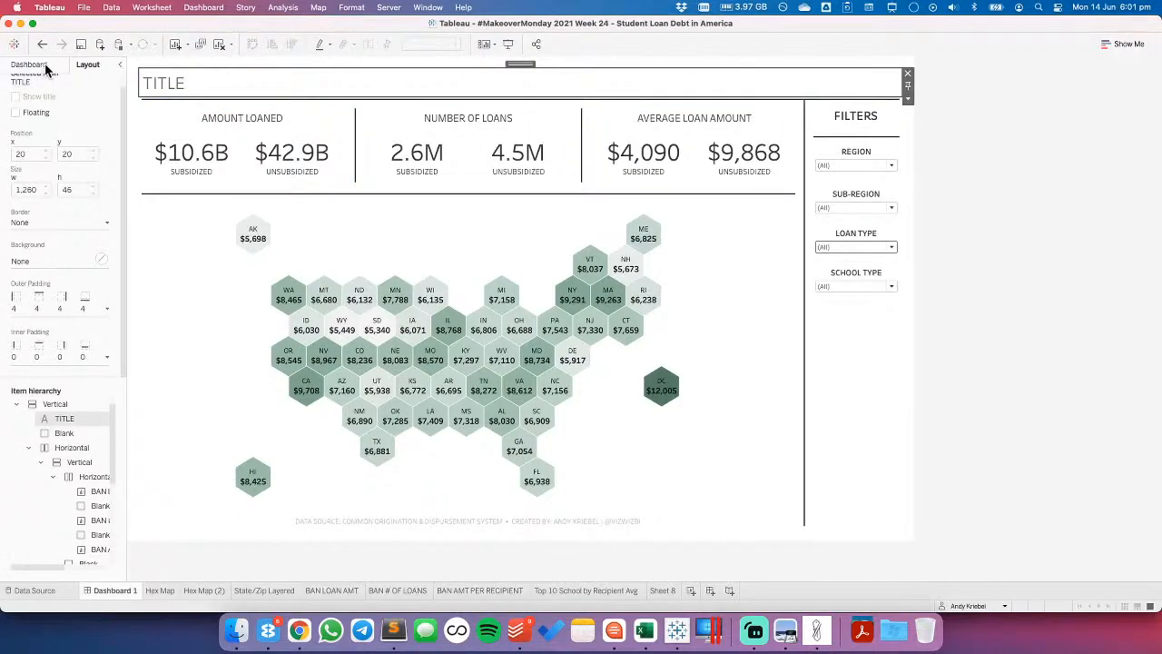
left_click(908, 98)
left_click(924, 164)
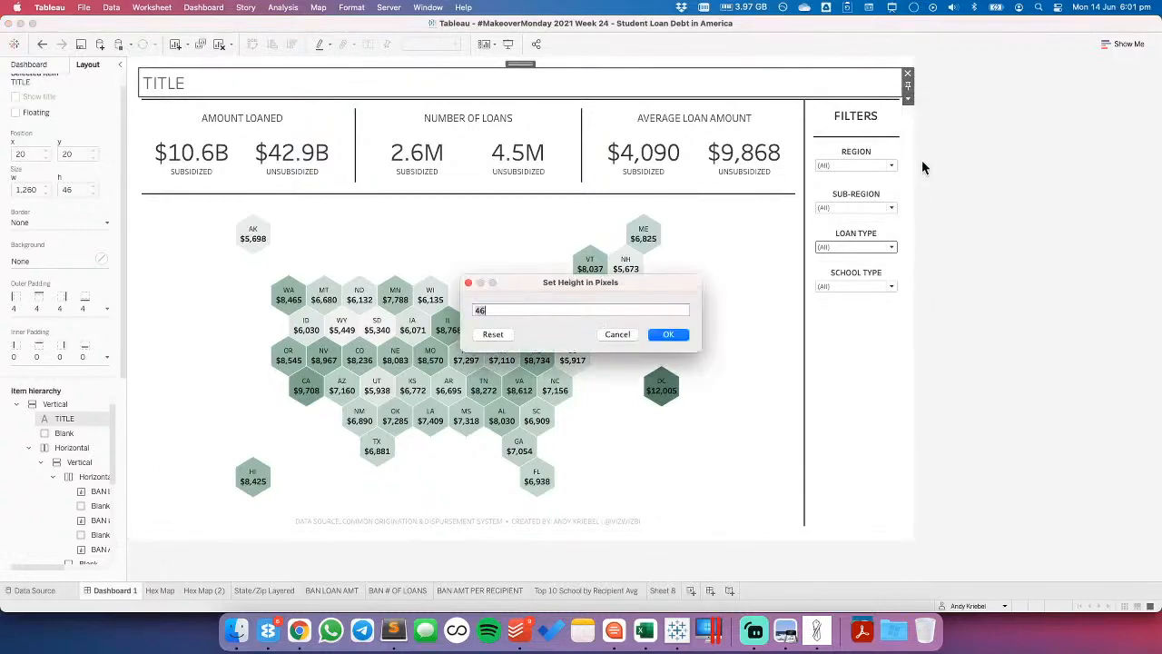
type("60")
key("Return")
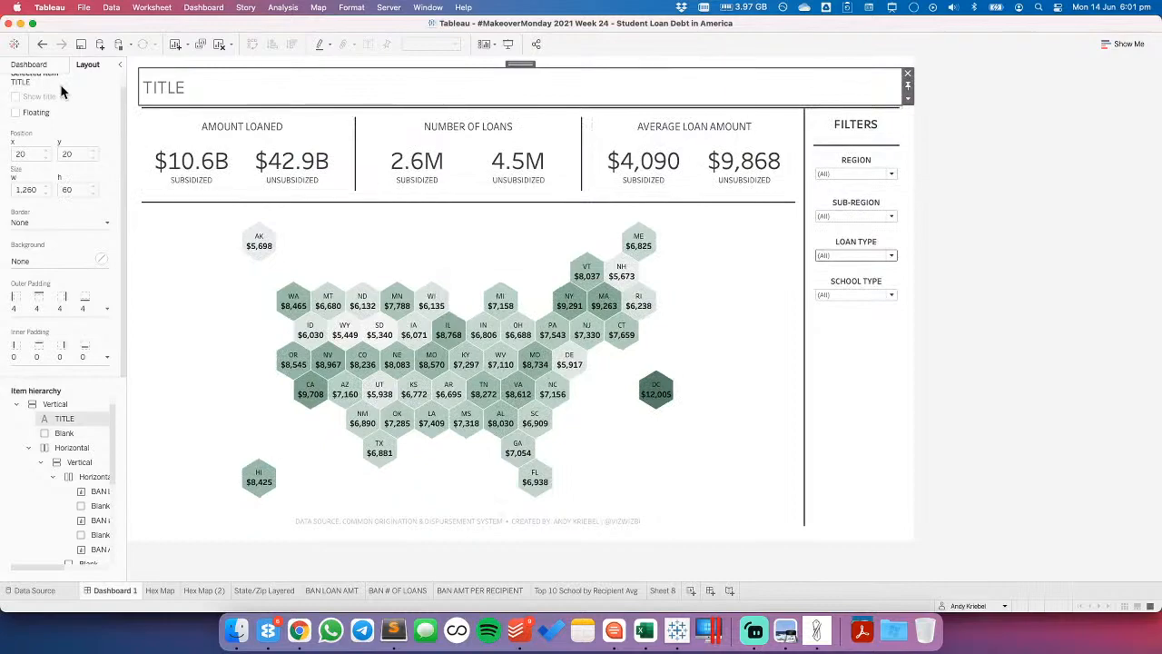
- Increase the dashboard's custom size to 1300 x 1000
left_click(32, 65)
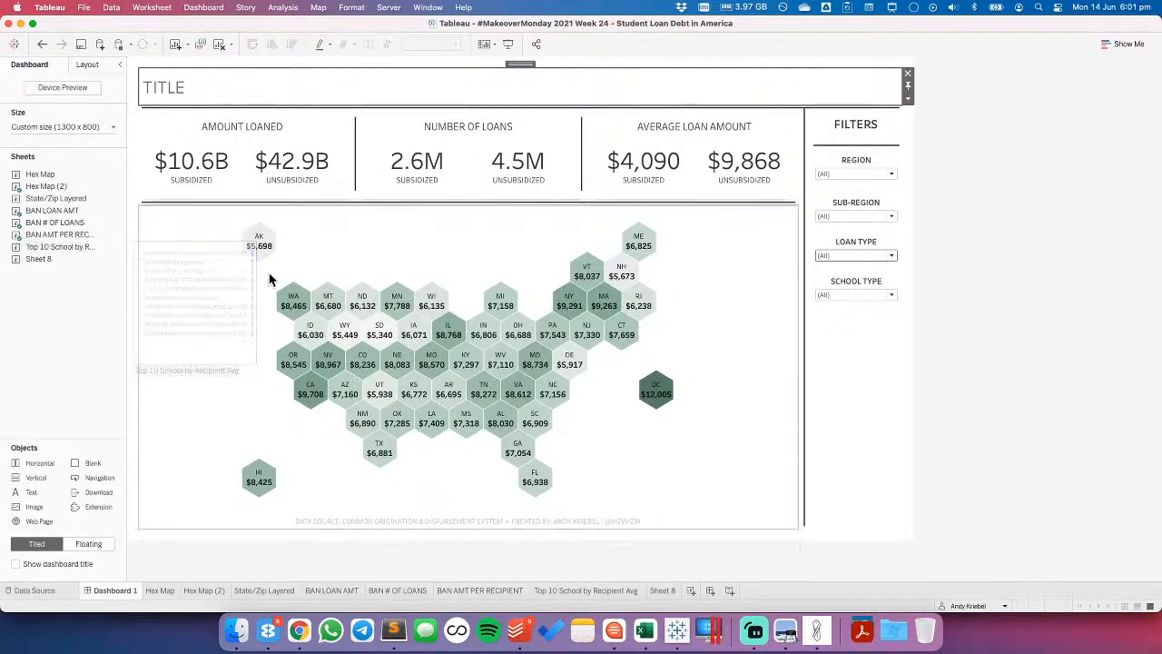
left_click(118, 197)
left_click(119, 197)
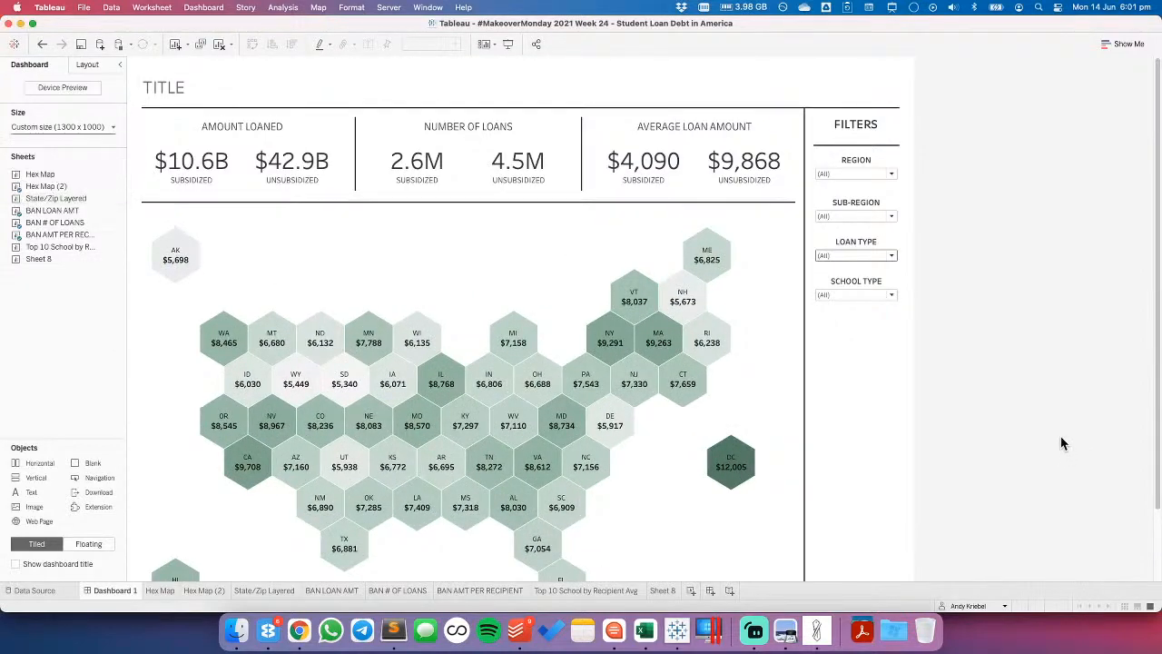
- Preview the dashboard in presentation mode and return to editing
left_click(509, 44)
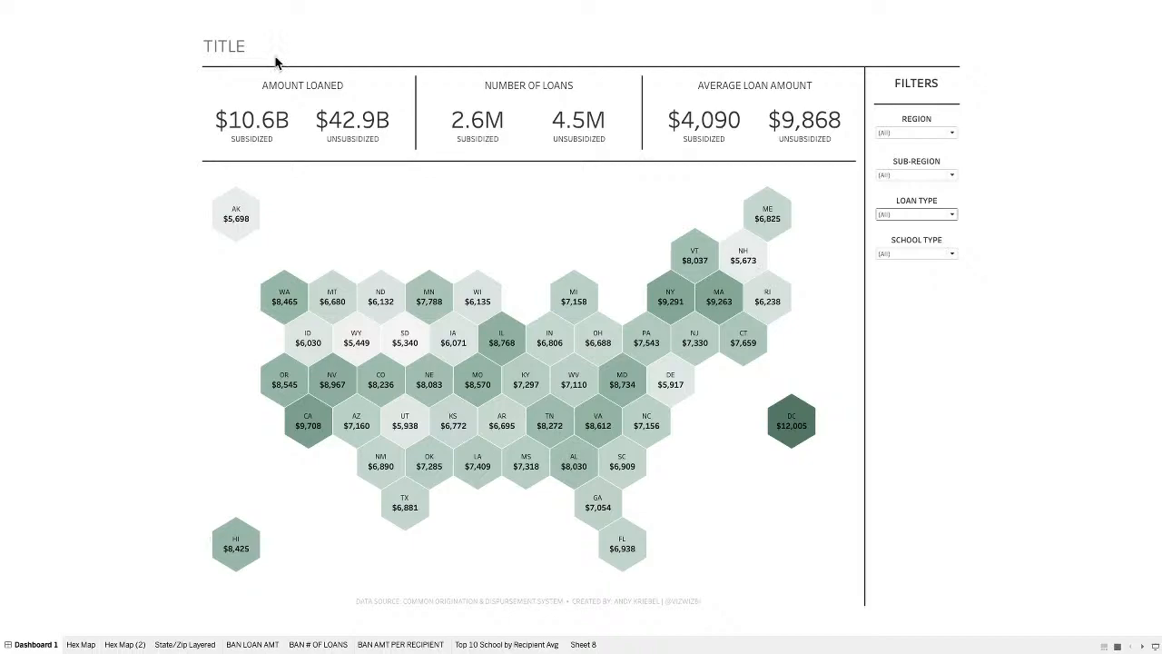
key("Escape")
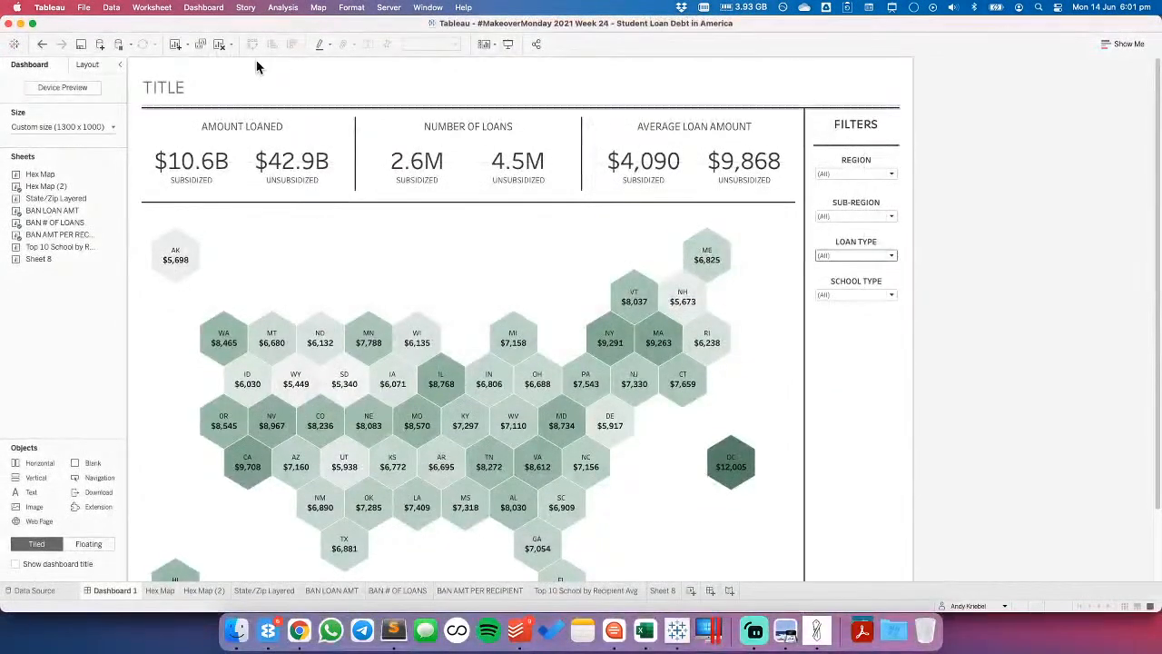